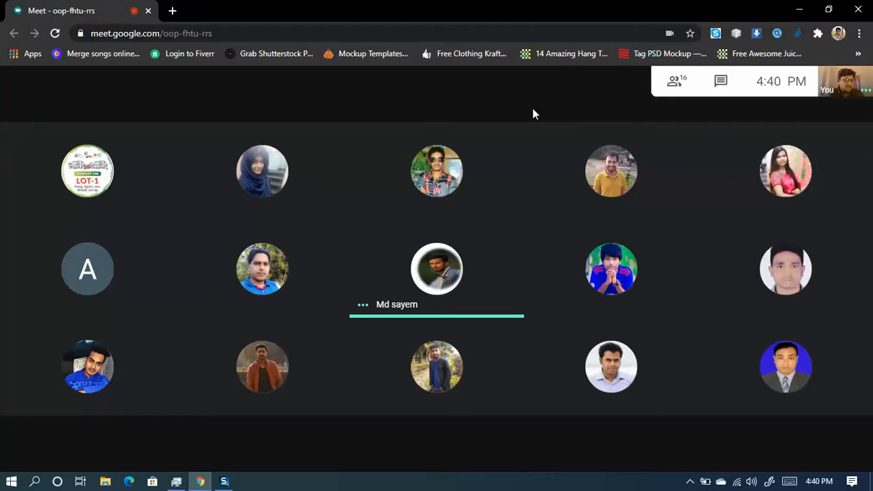
- Hide the Meet window and refresh the desktop twice
{"action": "left_click", "coordinate": [800, 8]}
{"action": "right_click", "coordinate": [461, 386]}
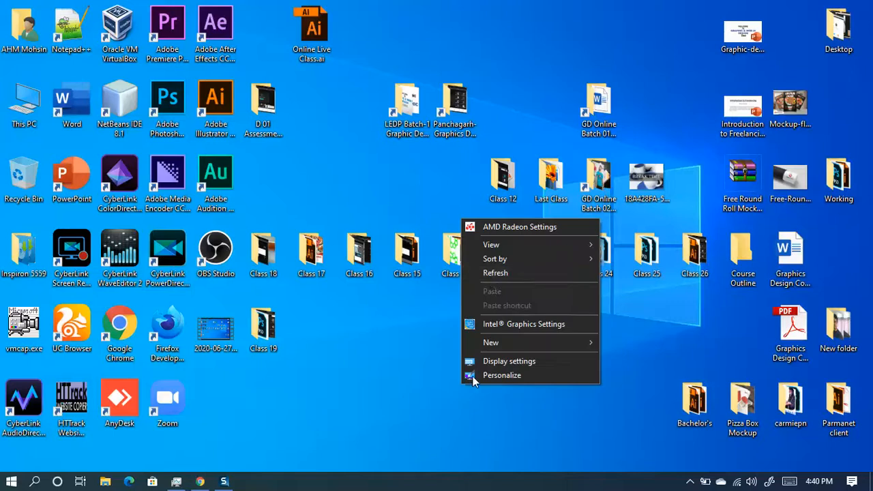
{"action": "left_click", "coordinate": [491, 276]}
{"action": "right_click", "coordinate": [399, 405]}
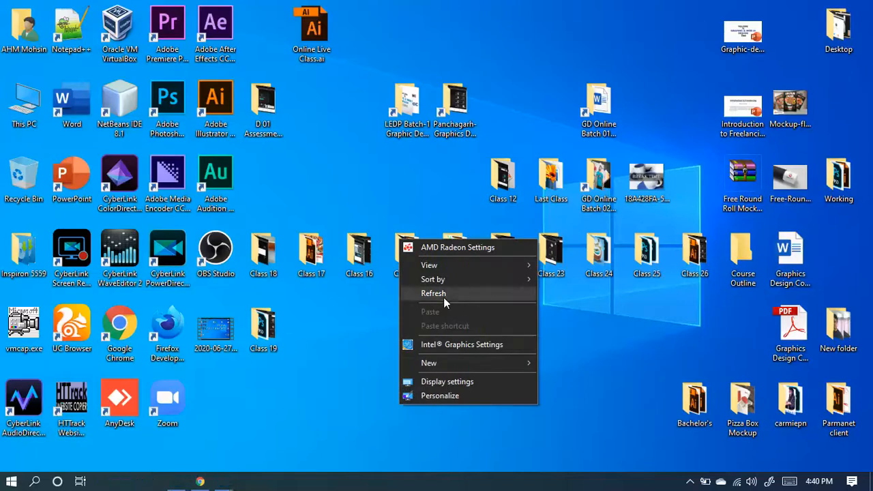
{"action": "left_click", "coordinate": [442, 296]}
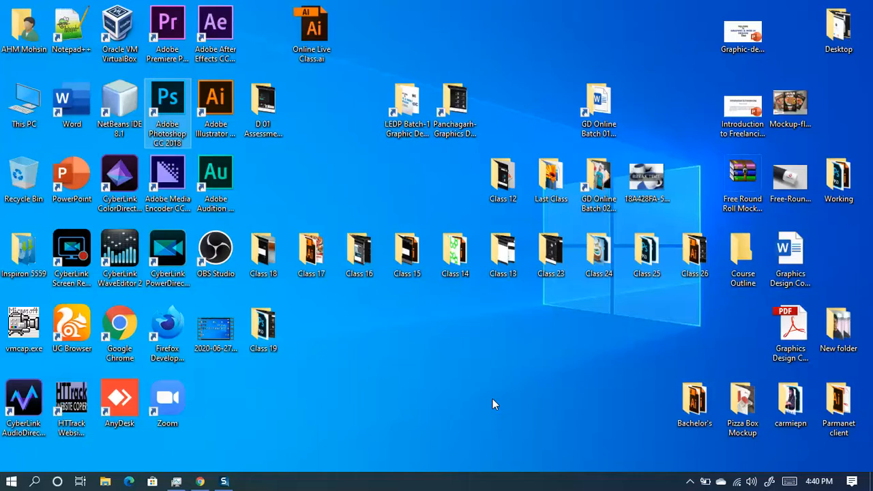
- Back in the Meet call, share the entire screen and hide the sharing notice
{"action": "left_click", "coordinate": [200, 481]}
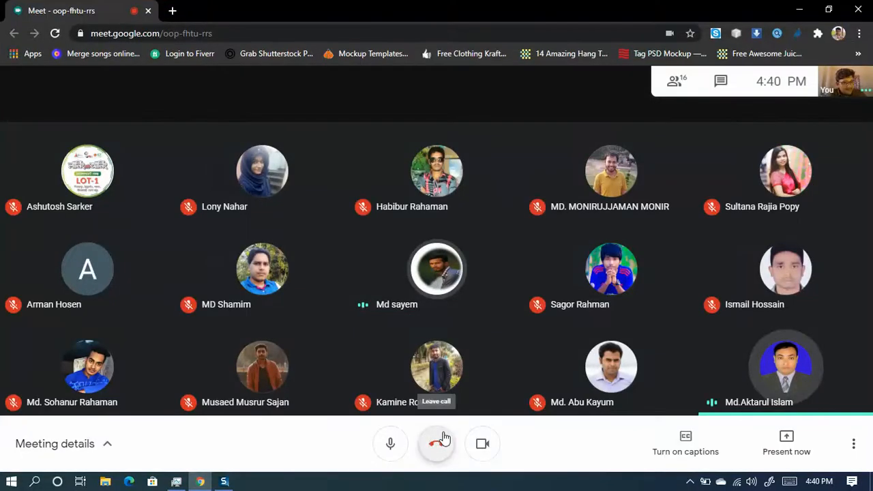
{"action": "left_click", "coordinate": [784, 462]}
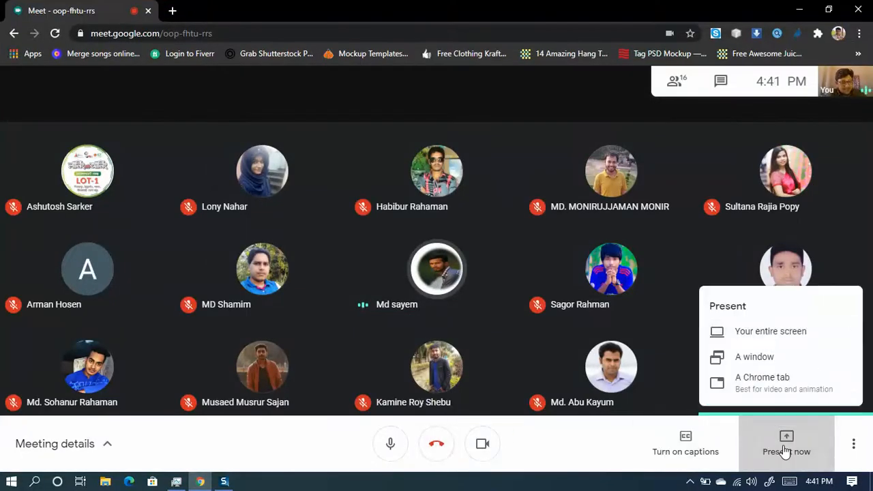
{"action": "left_click", "coordinate": [767, 334]}
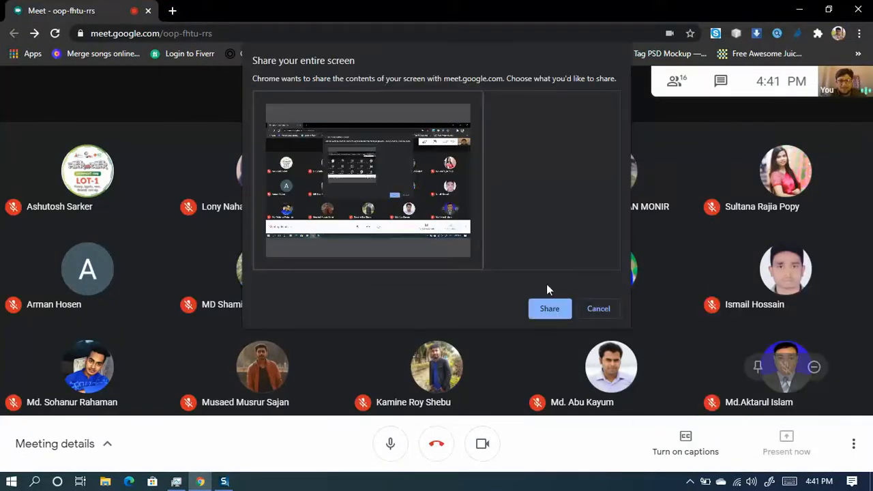
{"action": "left_click", "coordinate": [538, 312]}
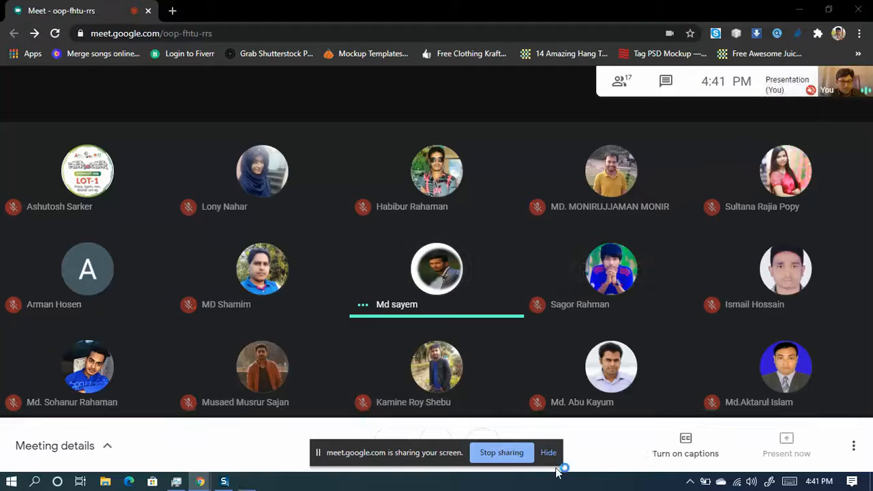
{"action": "left_click", "coordinate": [554, 454]}
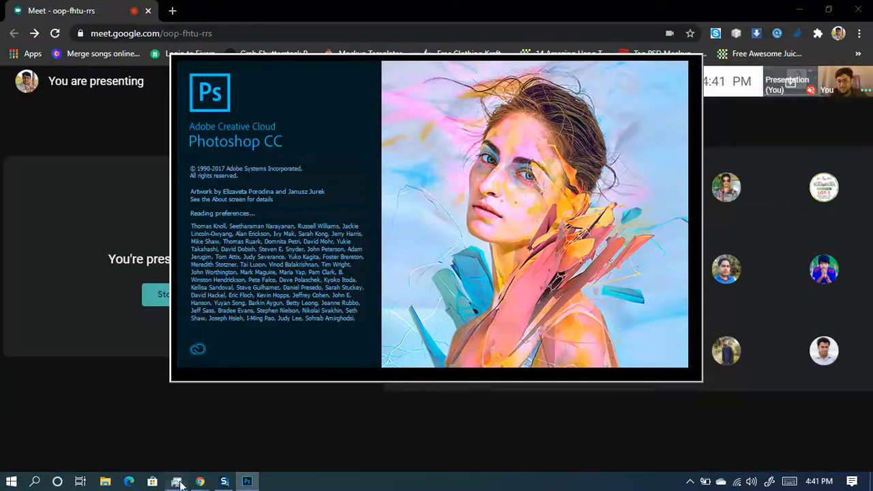
- Sort Task Manager's processes by disk usage, highest first
{"action": "left_click", "coordinate": [176, 482]}
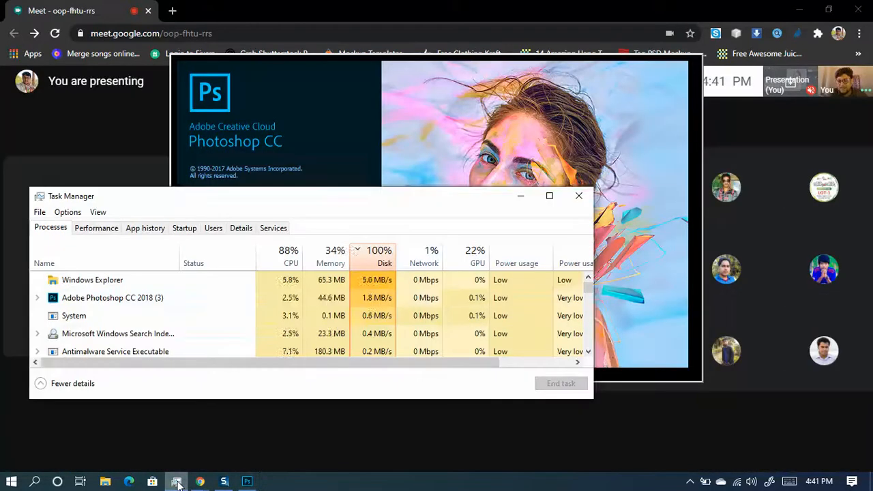
{"action": "left_click", "coordinate": [378, 261]}
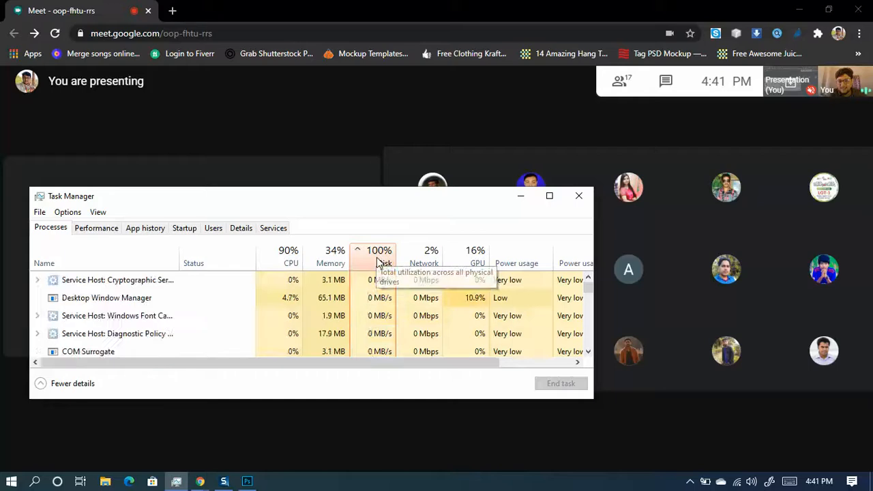
{"action": "left_click", "coordinate": [378, 262]}
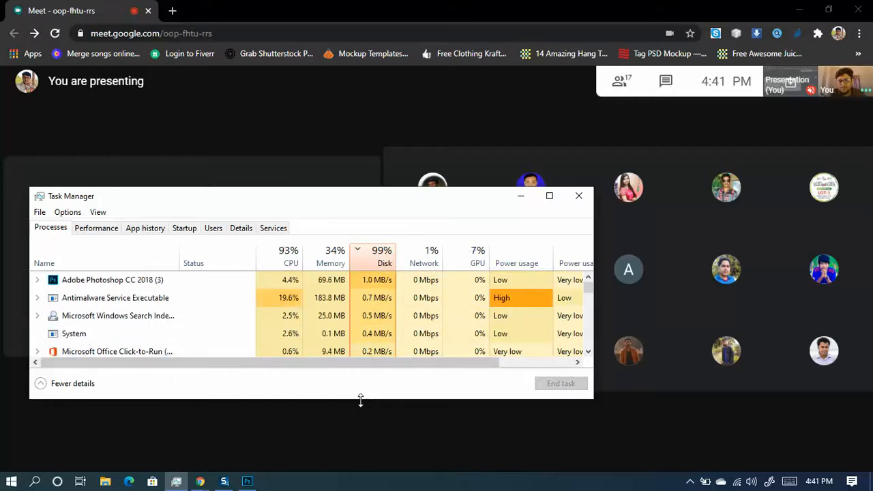
- Make Task Manager taller, then minimize it and the Meet browser
{"action": "left_click_drag", "start_coordinate": [360, 400], "coordinate": [358, 450]}
{"action": "left_click_drag", "start_coordinate": [360, 188], "coordinate": [358, 139]}
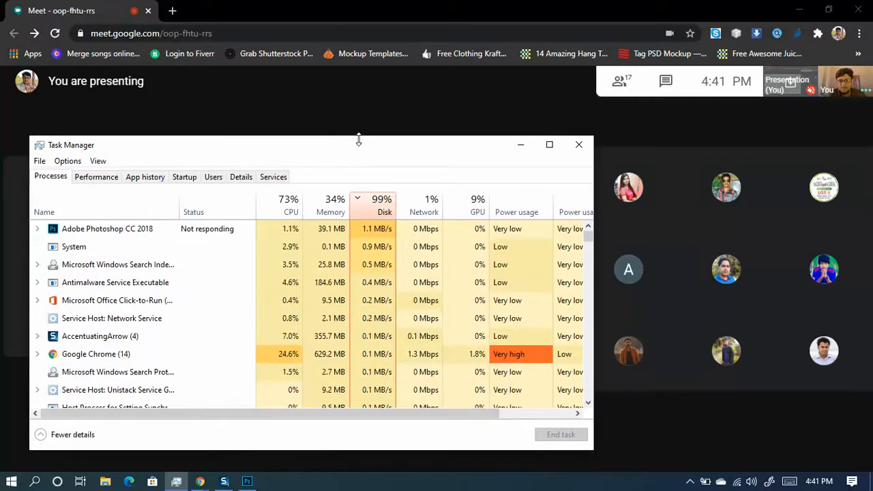
{"action": "left_click", "coordinate": [519, 147]}
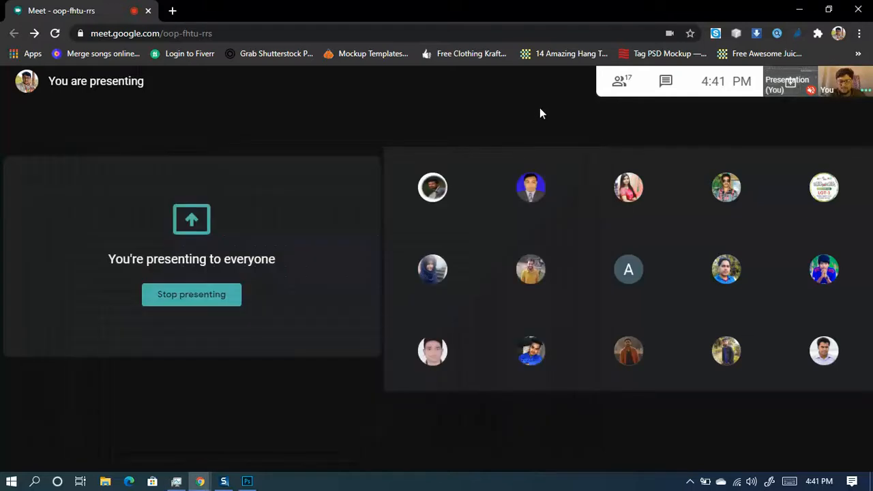
{"action": "left_click", "coordinate": [794, 8]}
- Refresh the desktop five times while Photoshop loads
{"action": "right_click", "coordinate": [503, 413]}
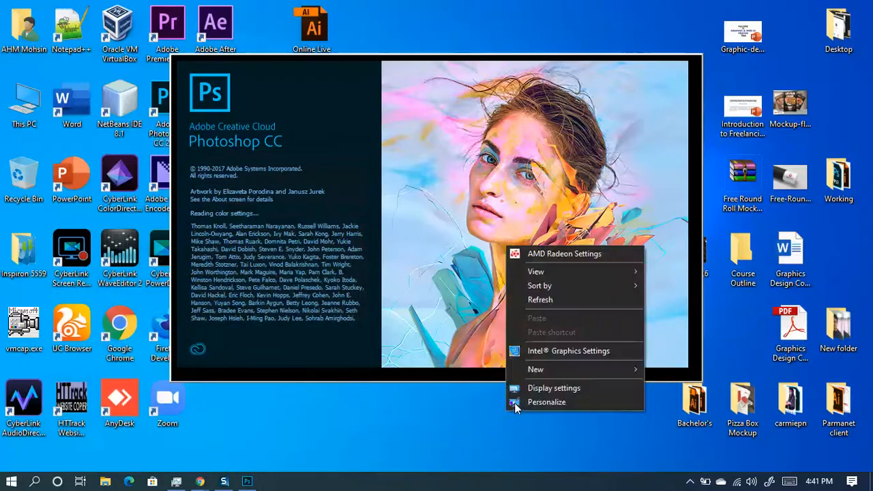
{"action": "left_click", "coordinate": [554, 298]}
{"action": "right_click", "coordinate": [535, 437]}
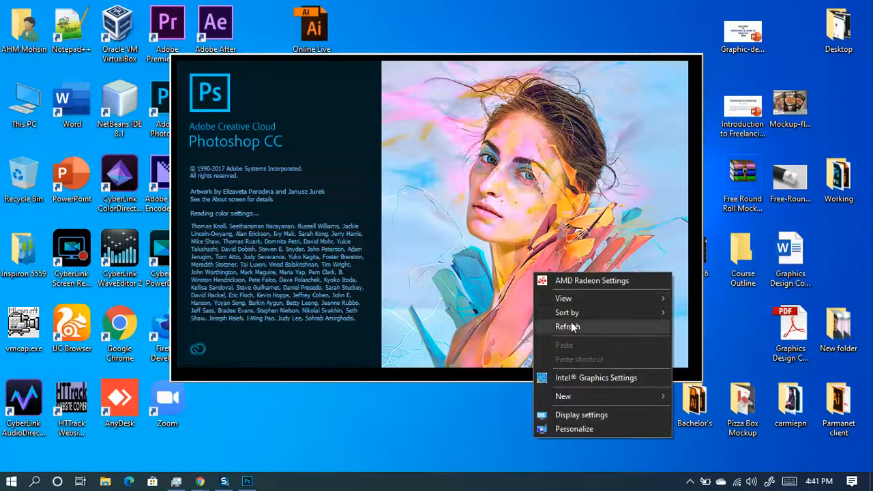
{"action": "left_click", "coordinate": [570, 325]}
{"action": "right_click", "coordinate": [553, 419]}
{"action": "left_click", "coordinate": [585, 306]}
{"action": "right_click", "coordinate": [570, 402]}
{"action": "left_click", "coordinate": [602, 308]}
{"action": "right_click", "coordinate": [577, 425]}
{"action": "left_click", "coordinate": [609, 316]}
- Open and close This PC, then refresh the desktop nine more times
{"action": "double_click", "coordinate": [19, 101]}
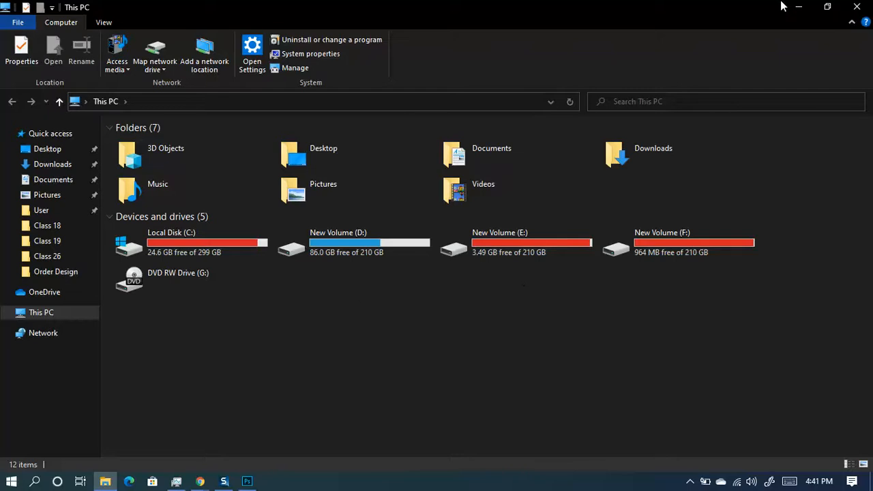
{"action": "left_click", "coordinate": [866, 6]}
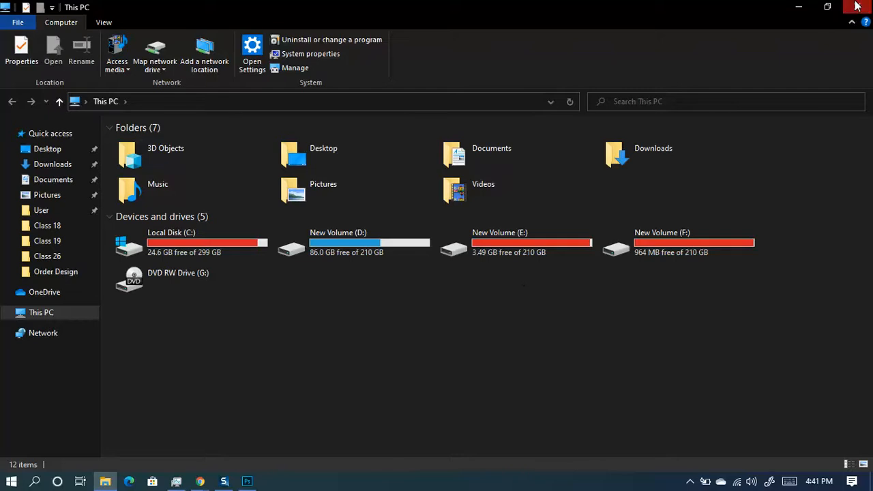
{"action": "right_click", "coordinate": [484, 423]}
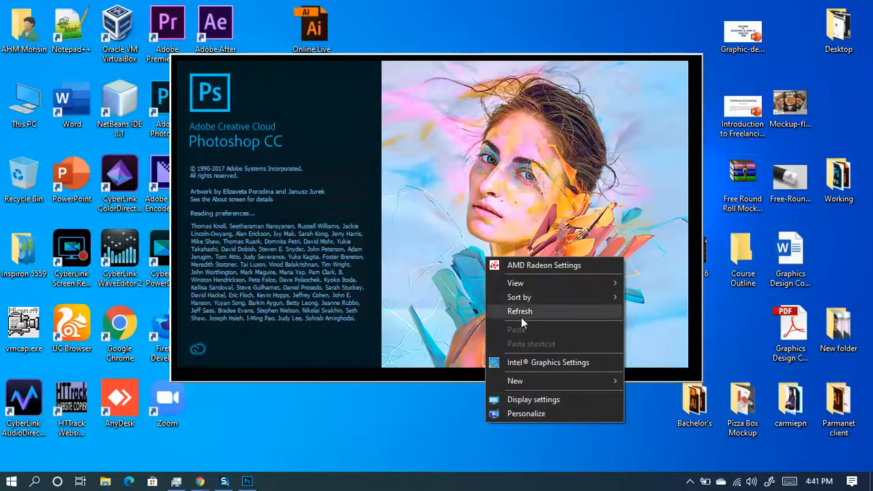
{"action": "left_click", "coordinate": [518, 311]}
{"action": "right_click", "coordinate": [528, 430]}
{"action": "left_click", "coordinate": [568, 317]}
{"action": "right_click", "coordinate": [540, 420]}
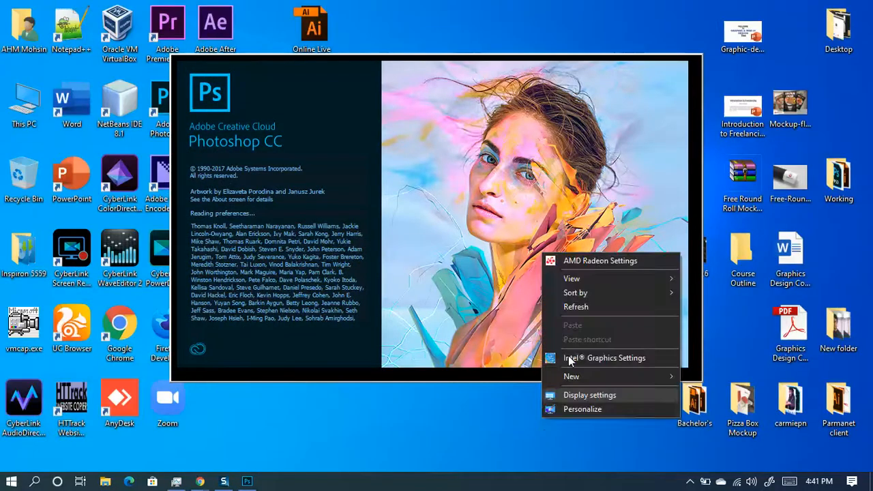
{"action": "left_click", "coordinate": [580, 306]}
{"action": "right_click", "coordinate": [547, 427]}
{"action": "left_click", "coordinate": [588, 319]}
{"action": "right_click", "coordinate": [557, 424]}
{"action": "left_click", "coordinate": [600, 311]}
{"action": "right_click", "coordinate": [568, 446]}
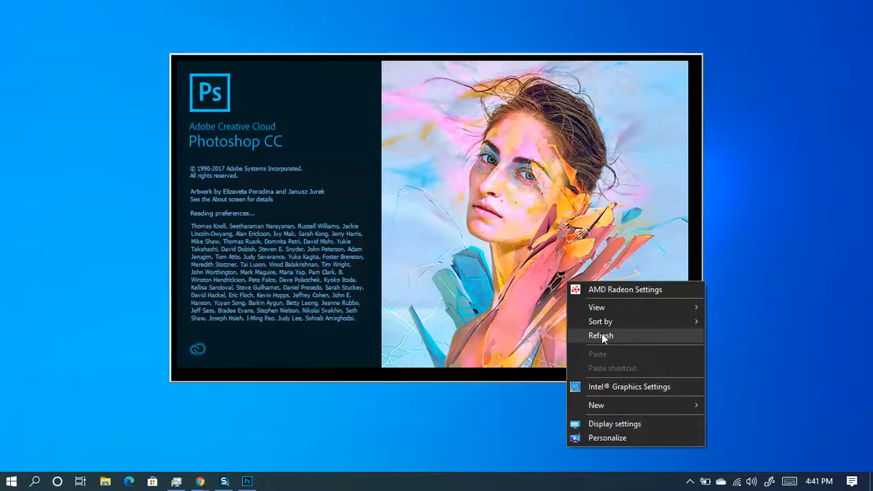
{"action": "left_click", "coordinate": [602, 336]}
{"action": "right_click", "coordinate": [559, 422]}
{"action": "left_click", "coordinate": [596, 311]}
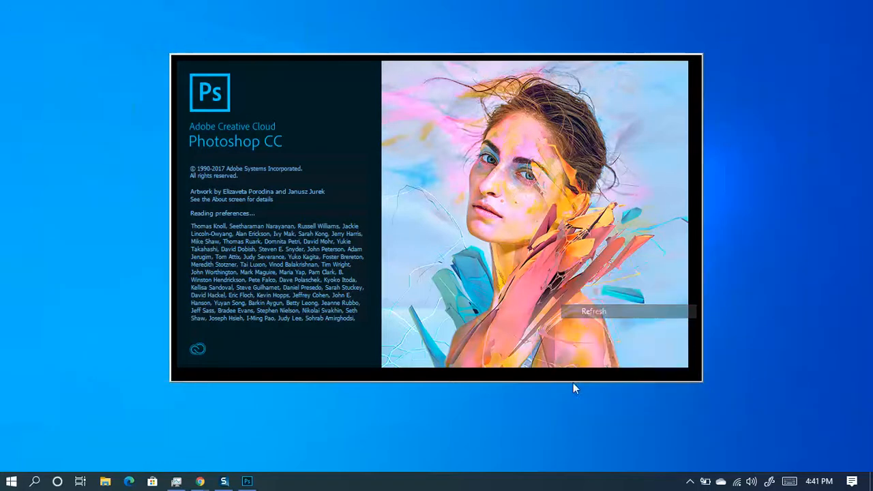
{"action": "right_click", "coordinate": [560, 426]}
{"action": "left_click", "coordinate": [602, 315]}
{"action": "right_click", "coordinate": [571, 440]}
{"action": "left_click", "coordinate": [602, 329]}
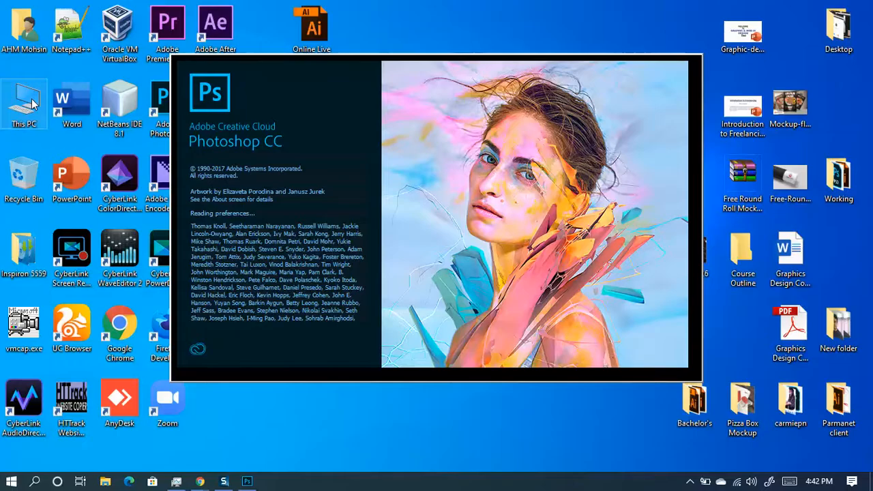
- Open and minimize This PC, then refresh the desktop four times
{"action": "double_click", "coordinate": [27, 102]}
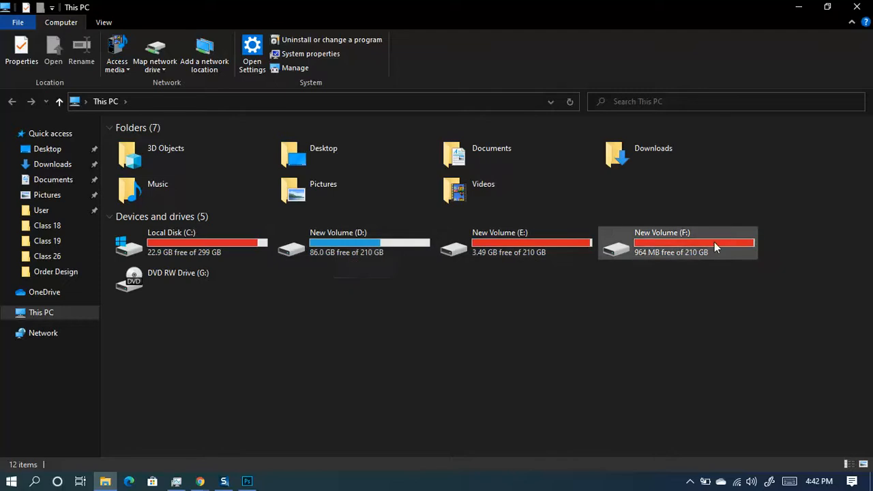
{"action": "left_click", "coordinate": [798, 7]}
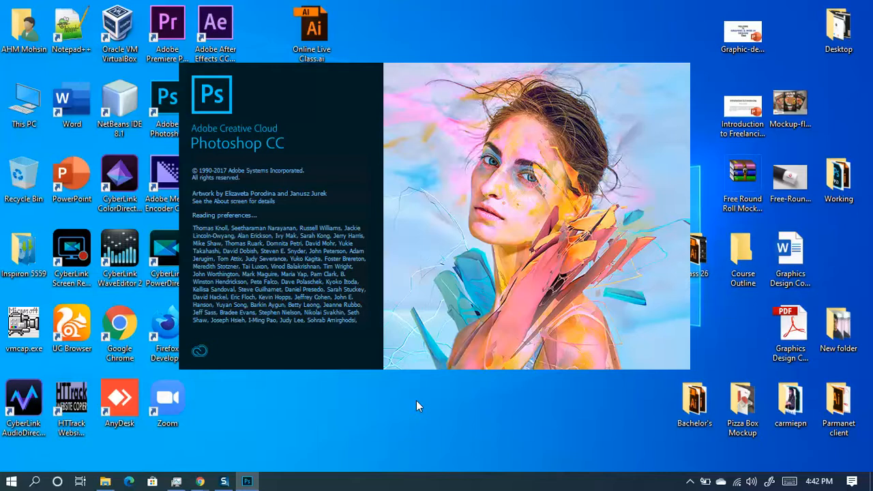
{"action": "right_click", "coordinate": [450, 452]}
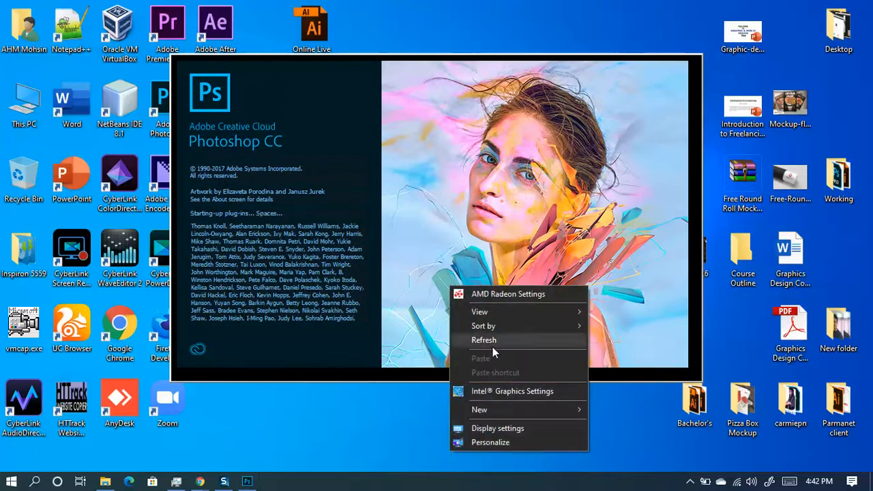
{"action": "left_click", "coordinate": [492, 345]}
{"action": "right_click", "coordinate": [479, 440]}
{"action": "left_click", "coordinate": [510, 331]}
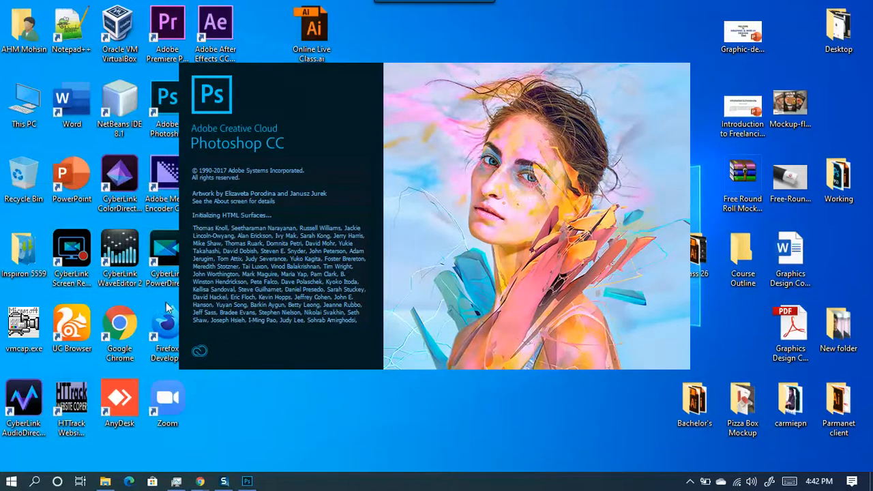
{"action": "right_click", "coordinate": [372, 411]}
{"action": "left_click", "coordinate": [407, 303]}
{"action": "right_click", "coordinate": [410, 405]}
{"action": "left_click", "coordinate": [441, 295]}
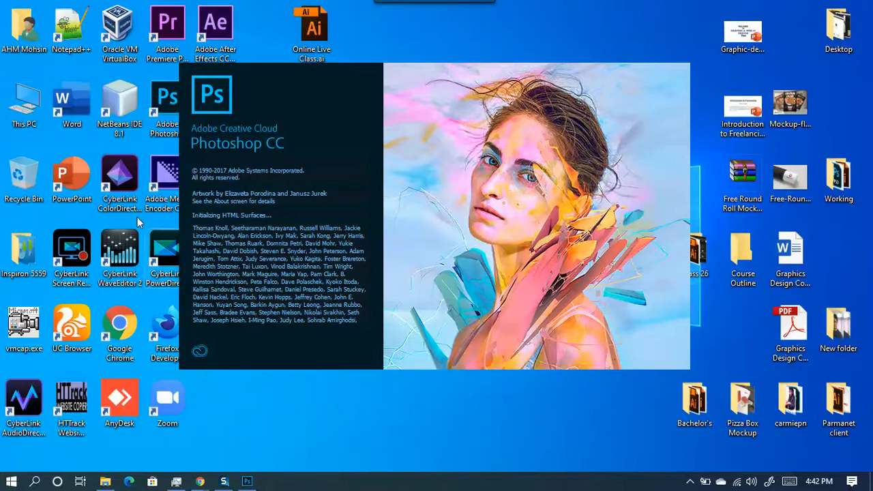
- Reopen This PC, let the unresponsive Photoshop keep loading, and stretch then minimize the window
{"action": "double_click", "coordinate": [24, 106]}
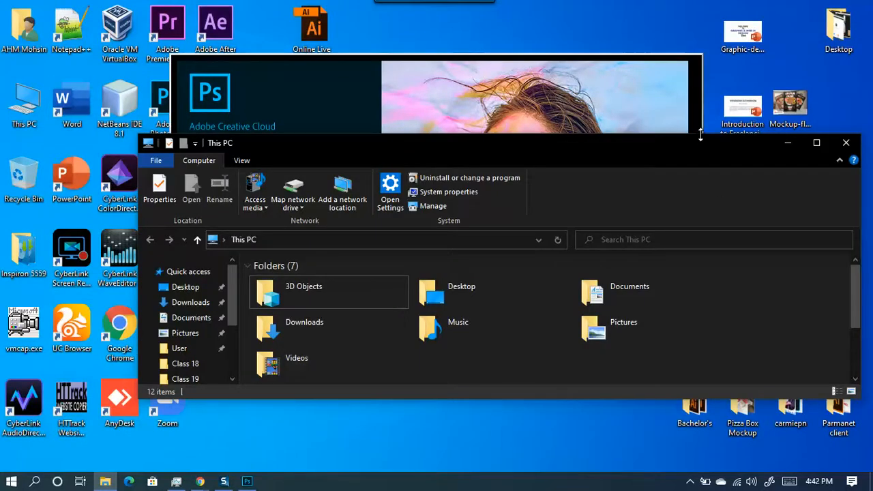
{"action": "left_click", "coordinate": [699, 96]}
{"action": "left_click", "coordinate": [720, 151]}
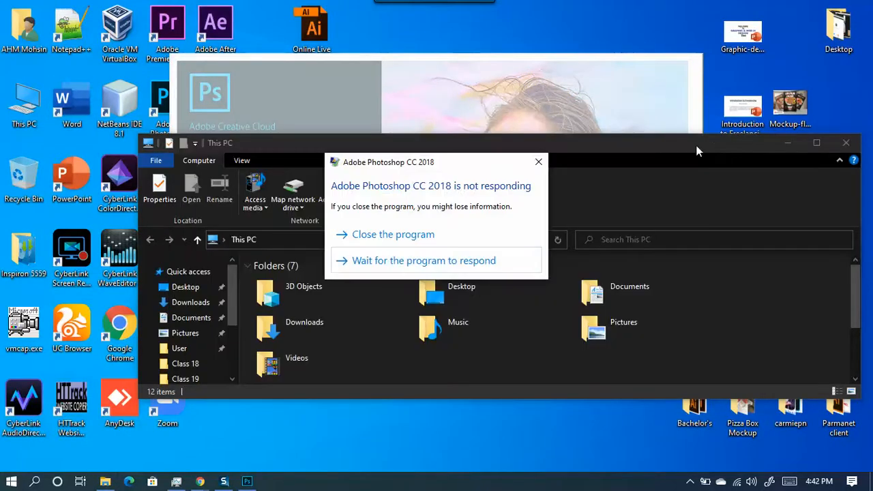
{"action": "left_click", "coordinate": [413, 263]}
{"action": "left_click", "coordinate": [716, 141]}
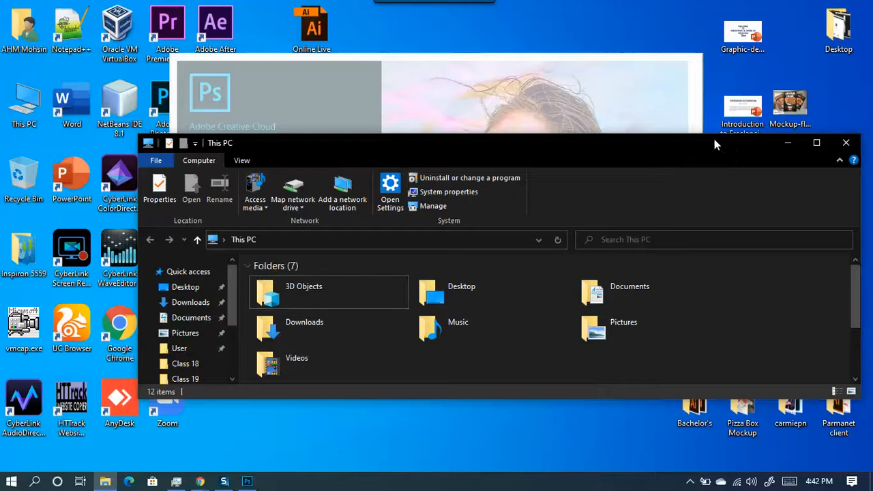
{"action": "left_click_drag", "start_coordinate": [713, 136], "coordinate": [714, 16]}
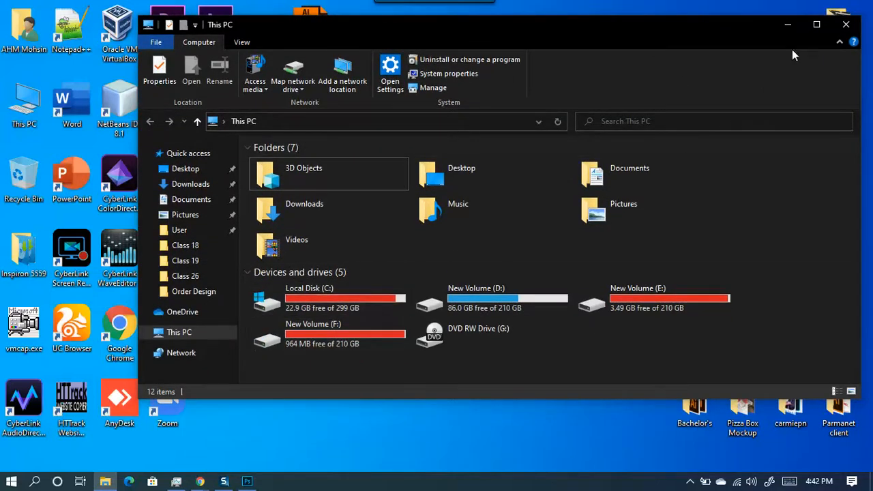
{"action": "left_click", "coordinate": [787, 27]}
- Refresh the desktop twice while Photoshop finishes launching
{"action": "right_click", "coordinate": [551, 414]}
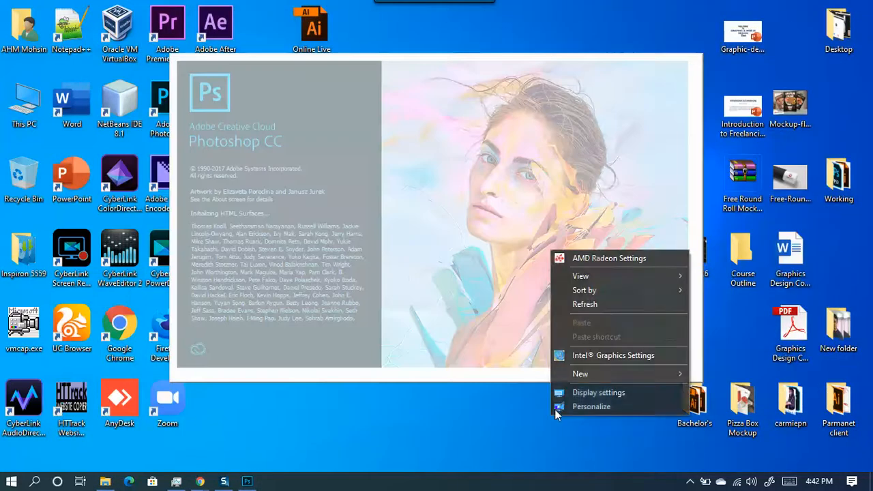
{"action": "left_click", "coordinate": [591, 311]}
{"action": "right_click", "coordinate": [568, 409]}
{"action": "left_click", "coordinate": [601, 299]}
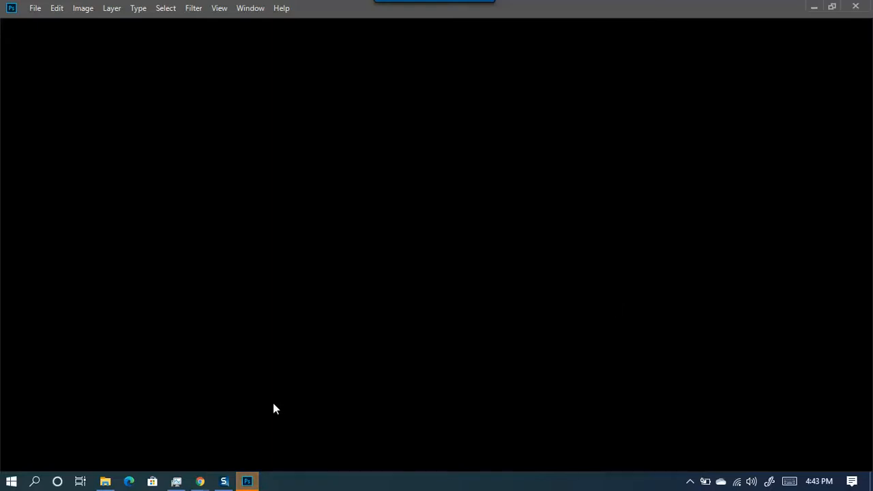
{"action": "left_click", "coordinate": [247, 482]}
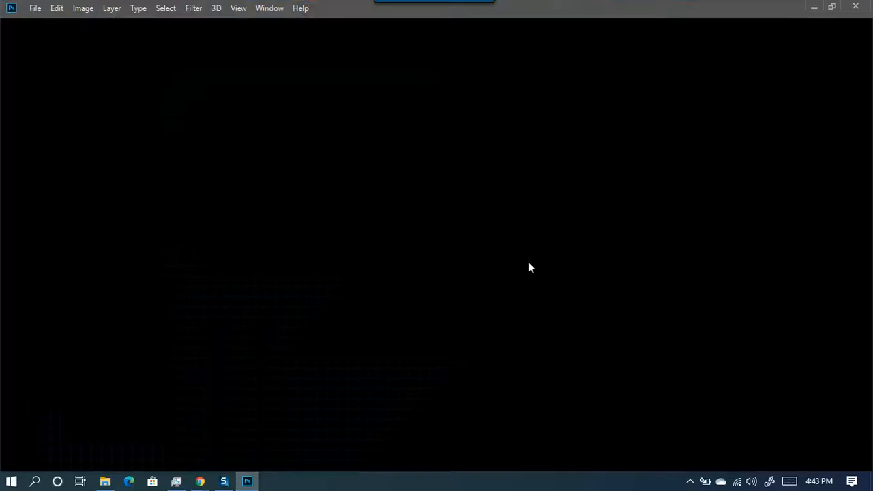
{"action": "left_click", "coordinate": [176, 481]}
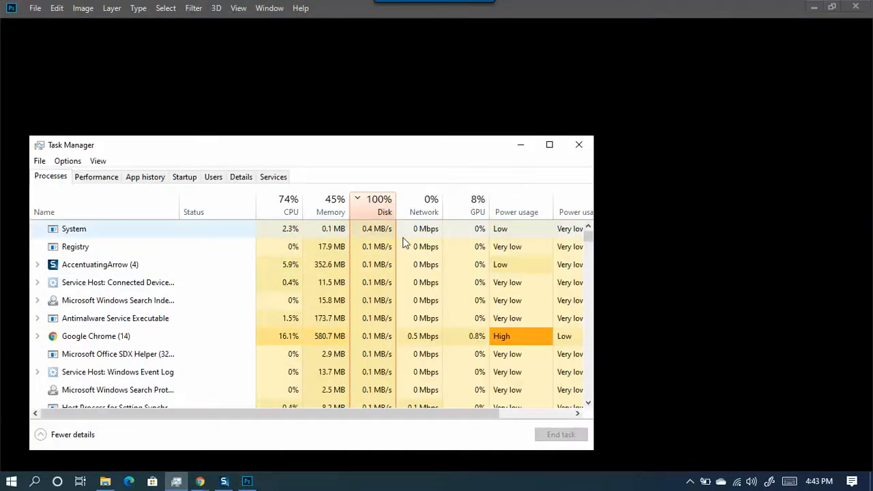
{"action": "left_click", "coordinate": [516, 147]}
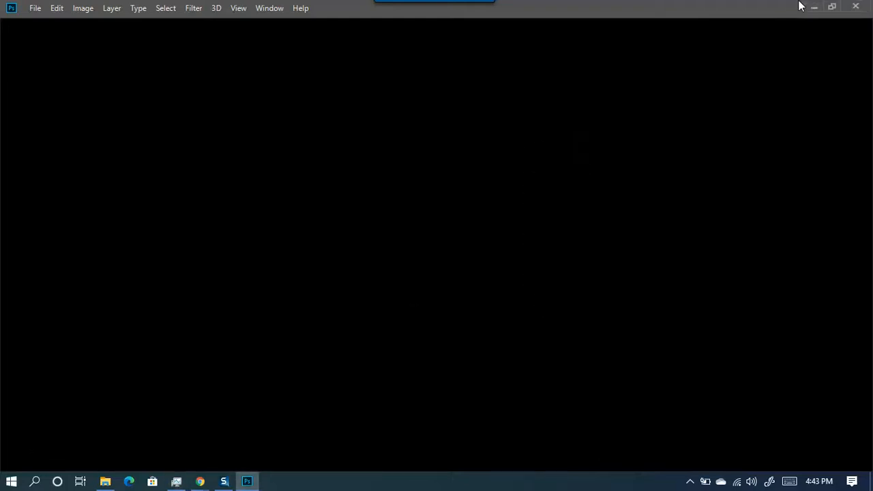
{"action": "left_click", "coordinate": [811, 7]}
{"action": "right_click", "coordinate": [535, 353]}
{"action": "left_click", "coordinate": [592, 242]}
{"action": "right_click", "coordinate": [576, 360]}
{"action": "left_click", "coordinate": [614, 249]}
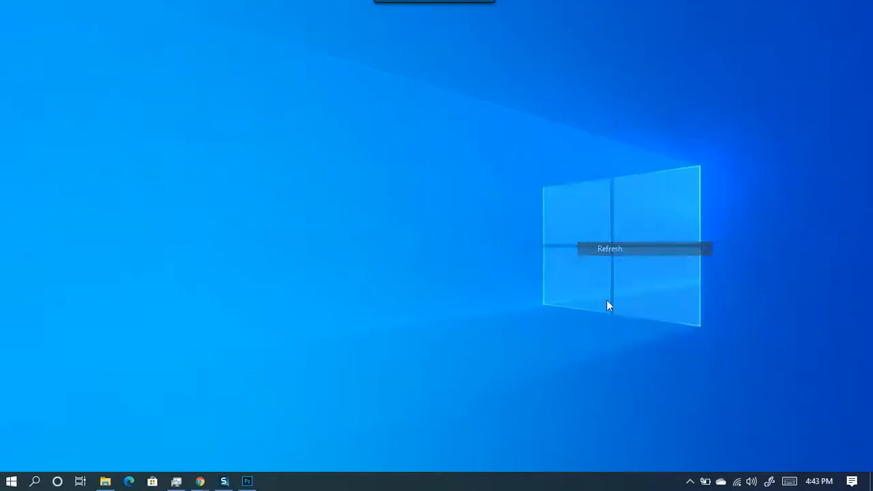
{"action": "right_click", "coordinate": [578, 373]}
{"action": "left_click", "coordinate": [633, 258]}
{"action": "right_click", "coordinate": [552, 384]}
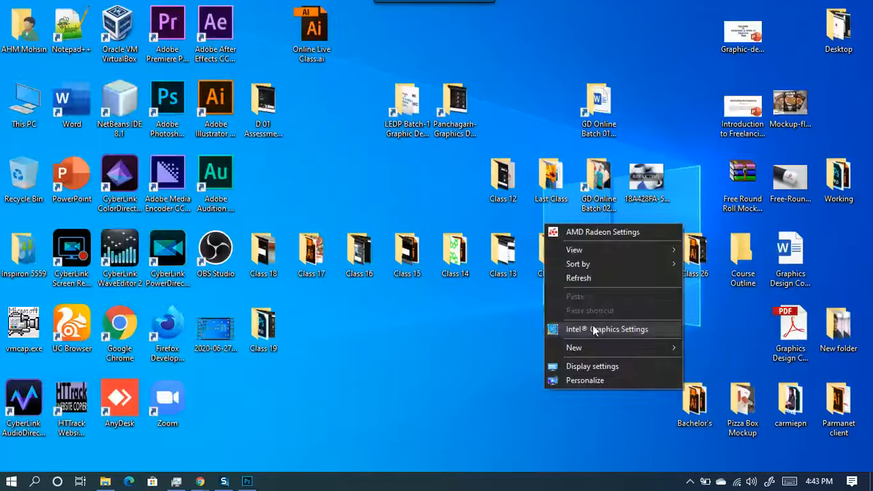
{"action": "left_click", "coordinate": [611, 278]}
{"action": "right_click", "coordinate": [536, 387]}
{"action": "left_click", "coordinate": [569, 278]}
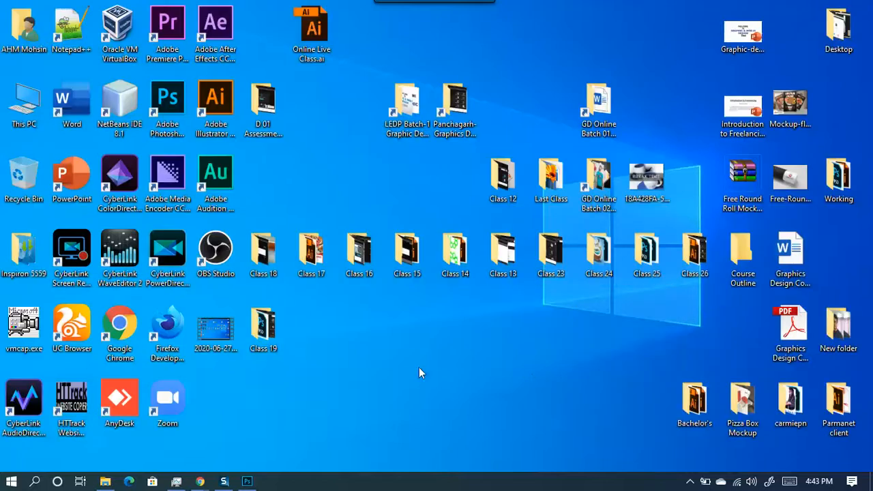
{"action": "left_click", "coordinate": [247, 481]}
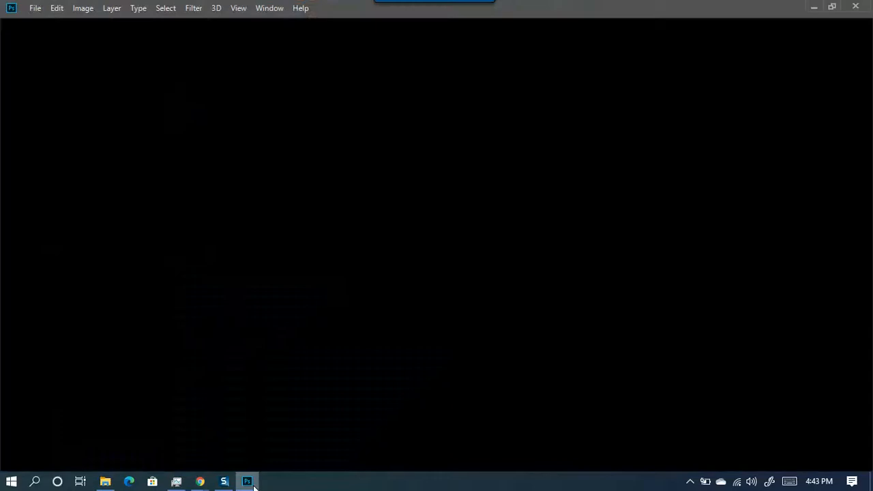
- Minimize the empty Photoshop workspace and refresh the desktop
{"action": "left_click", "coordinate": [34, 9]}
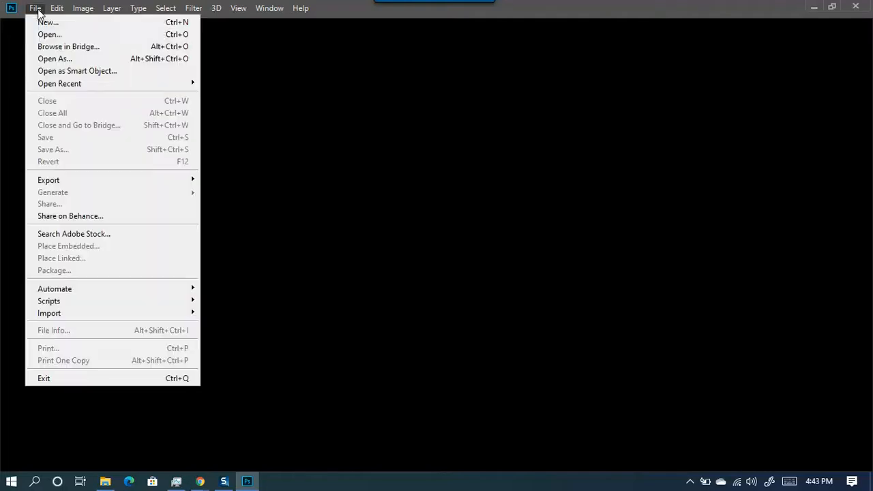
{"action": "left_click", "coordinate": [813, 7]}
{"action": "right_click", "coordinate": [499, 37]}
{"action": "left_click", "coordinate": [533, 90]}
- Refresh the desktop twice more and open the LEDP Batch-1 Graphic Design folder
{"action": "right_click", "coordinate": [515, 45]}
{"action": "left_click", "coordinate": [548, 99]}
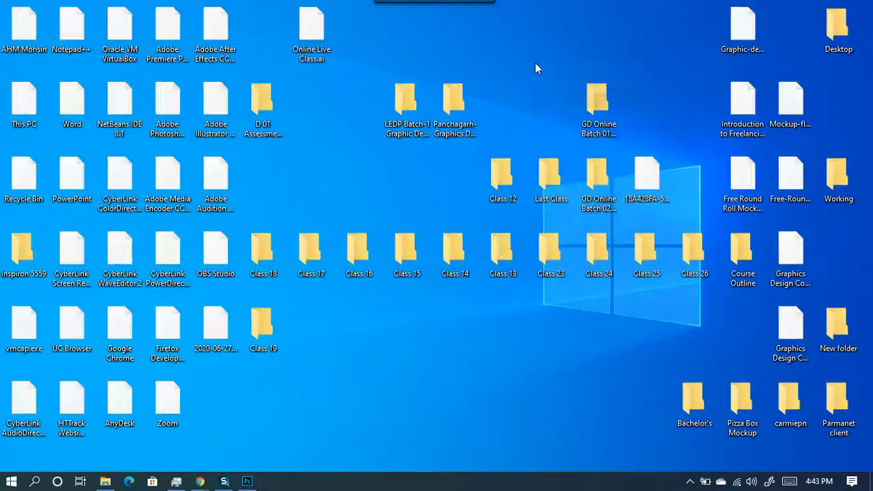
{"action": "right_click", "coordinate": [535, 71]}
{"action": "left_click", "coordinate": [563, 117]}
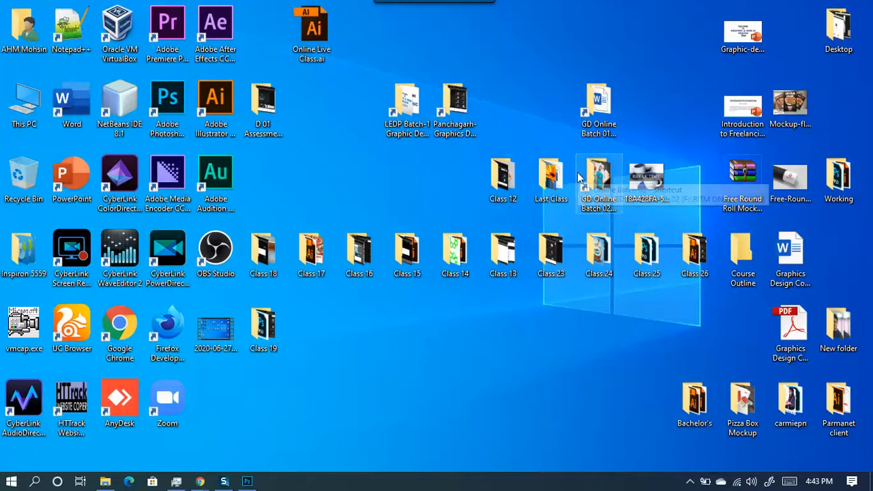
{"action": "double_click", "coordinate": [409, 101]}
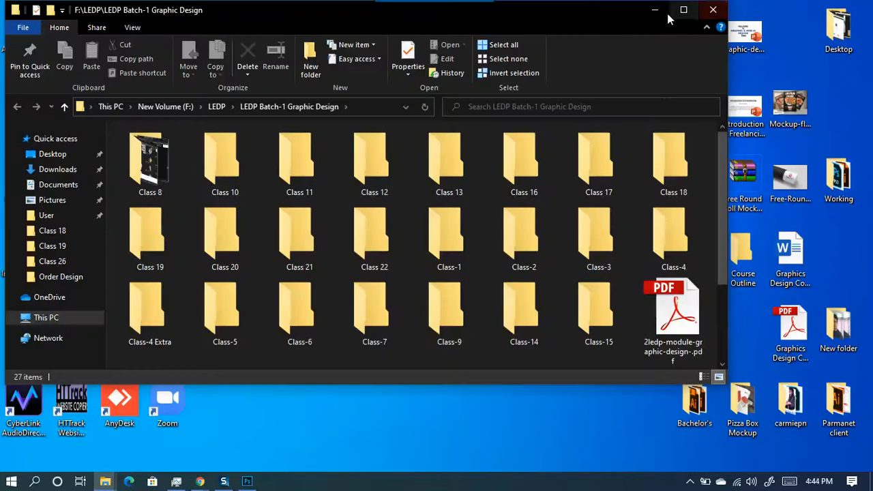
- Close the LEDP folder, open GD Online Batch 02 and browse its Class-7 folder
{"action": "left_click", "coordinate": [713, 10]}
{"action": "left_click", "coordinate": [597, 177]}
{"action": "double_click", "coordinate": [597, 176]}
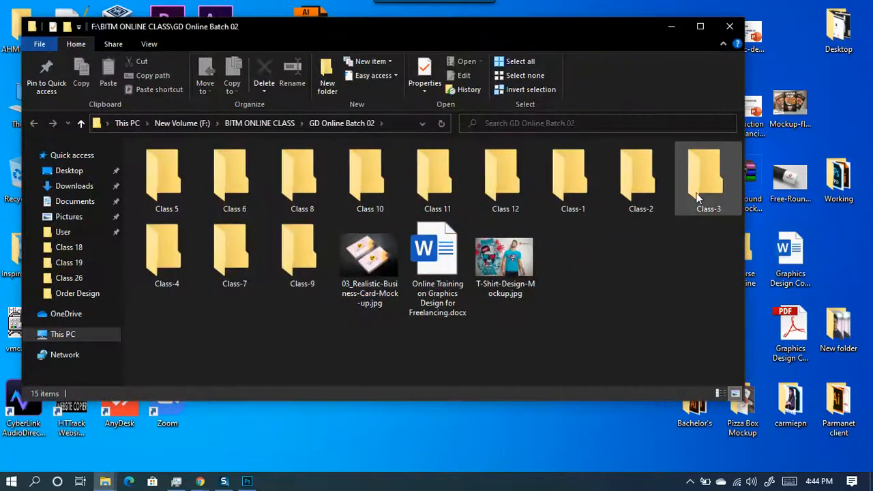
{"action": "left_click", "coordinate": [244, 248]}
{"action": "double_click", "coordinate": [244, 249]}
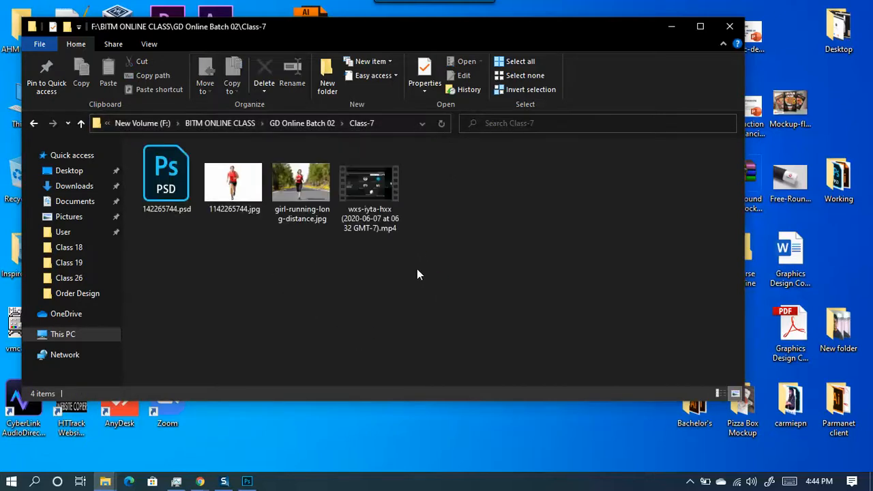
{"action": "left_click", "coordinate": [300, 193]}
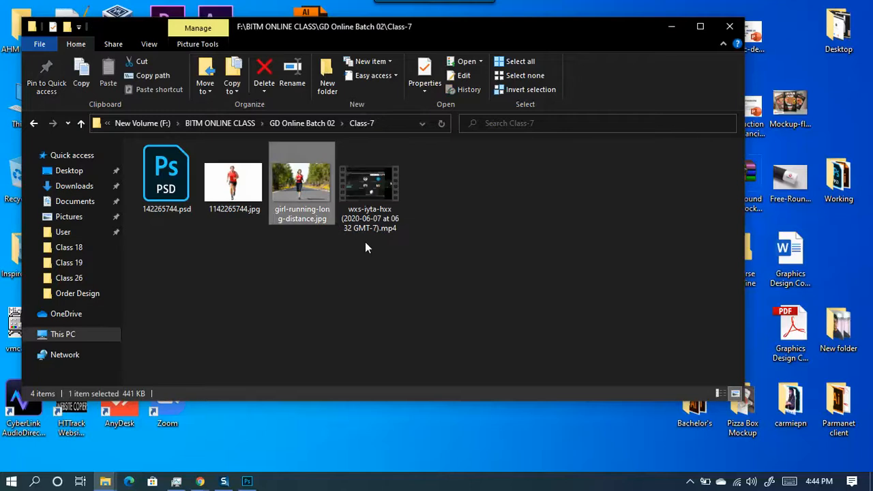
{"action": "key", "text": "BackSpace"}
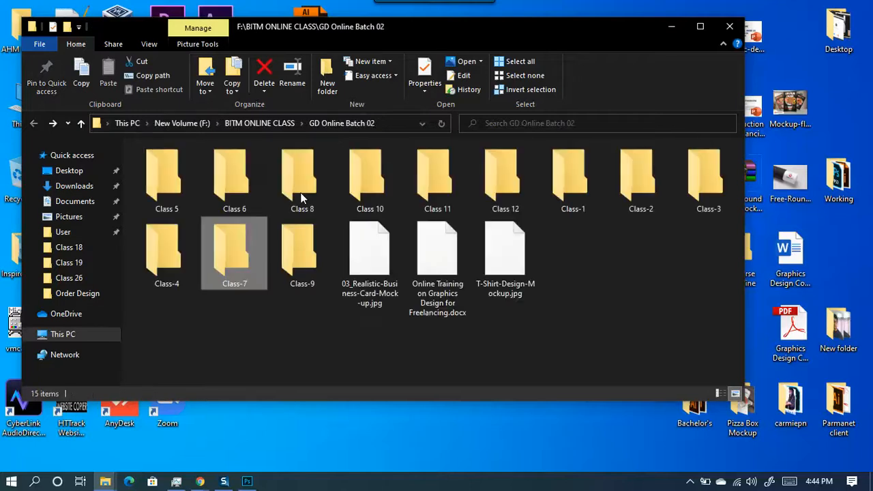
- In Class-9, select nine images including the gettyimages portrait and copy them
{"action": "double_click", "coordinate": [304, 257]}
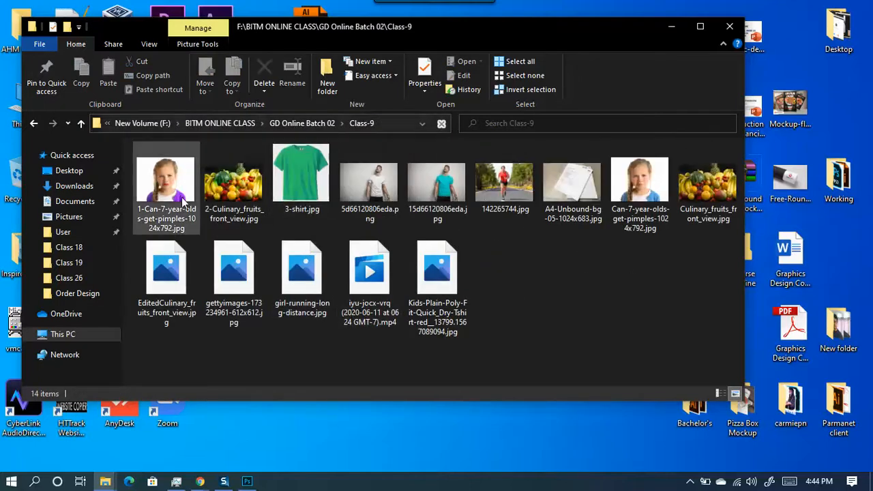
{"action": "left_click", "coordinate": [507, 196]}
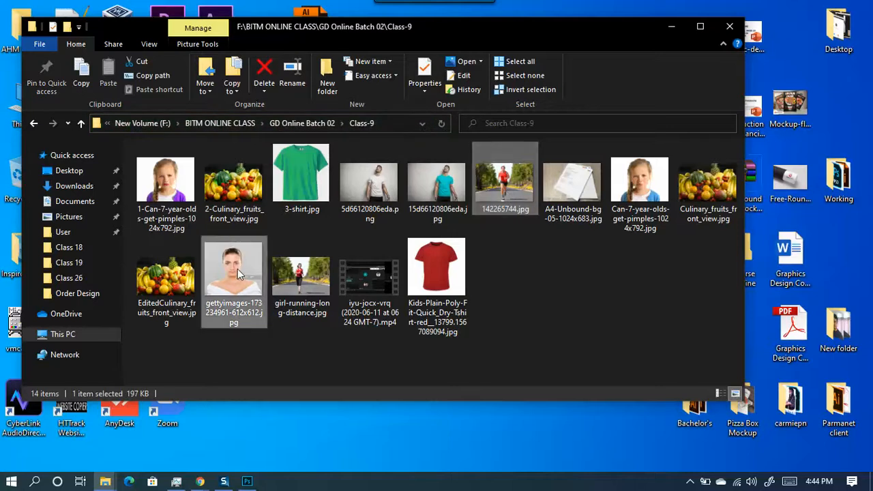
{"action": "left_click", "coordinate": [164, 195], "text": "ctrl"}
{"action": "left_click", "coordinate": [447, 185], "text": "ctrl"}
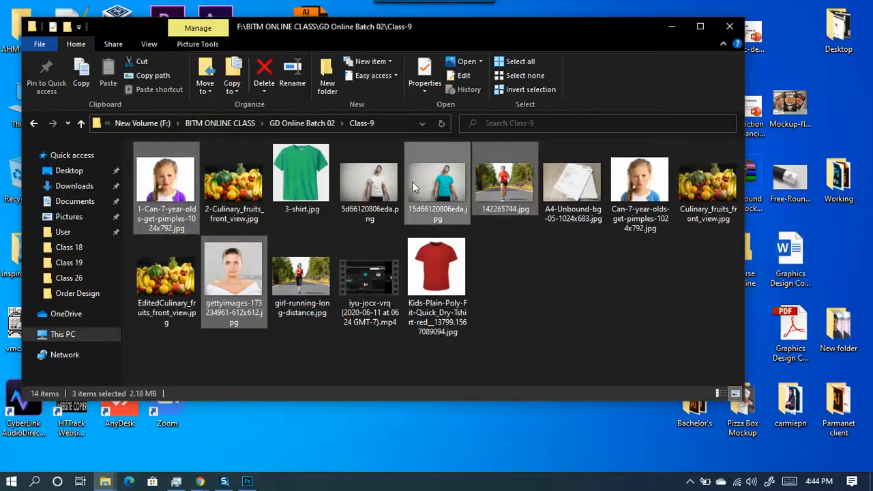
{"action": "left_click", "coordinate": [379, 185], "text": "ctrl"}
{"action": "left_click", "coordinate": [430, 274], "text": "ctrl"}
{"action": "left_click", "coordinate": [654, 188], "text": "ctrl"}
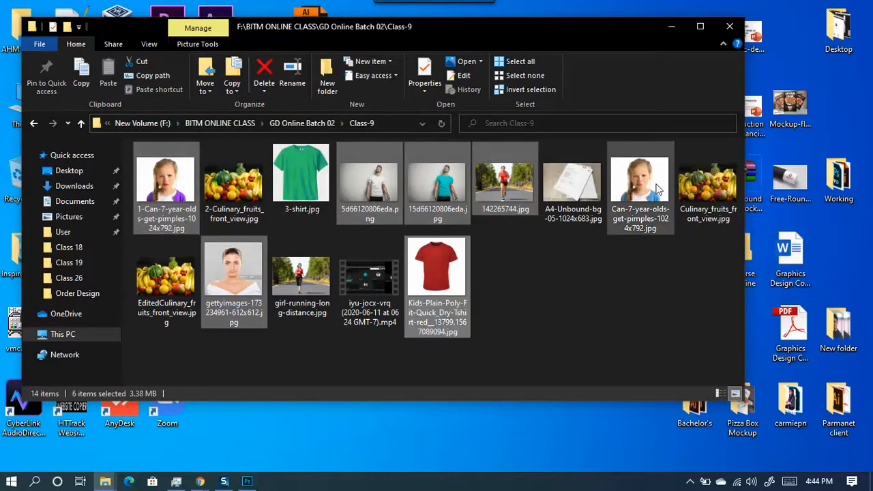
{"action": "left_click", "coordinate": [300, 280], "text": "ctrl"}
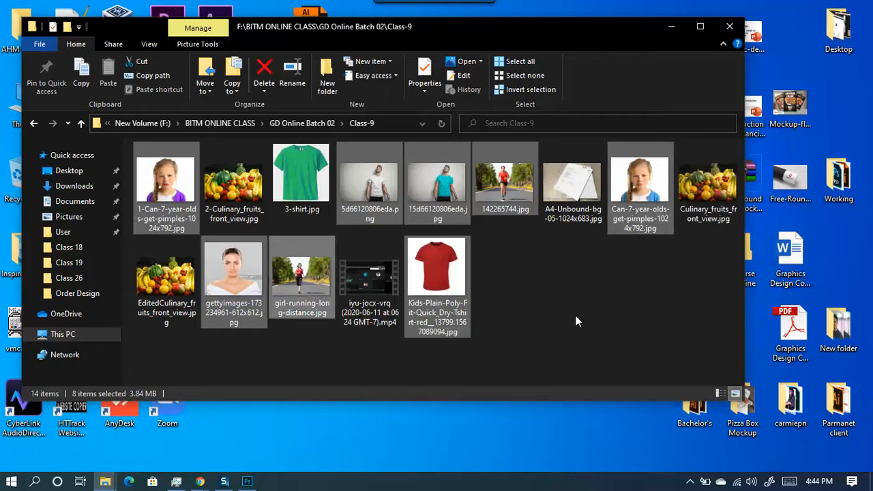
{"action": "key", "text": "ctrl+c"}
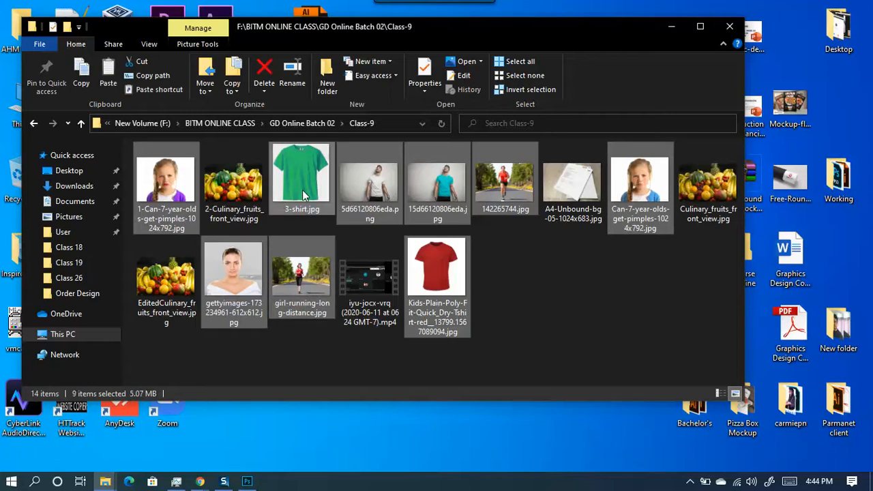
{"action": "left_click", "coordinate": [669, 27]}
- Create a new desktop folder named 'CLass 20'
{"action": "right_click", "coordinate": [396, 372]}
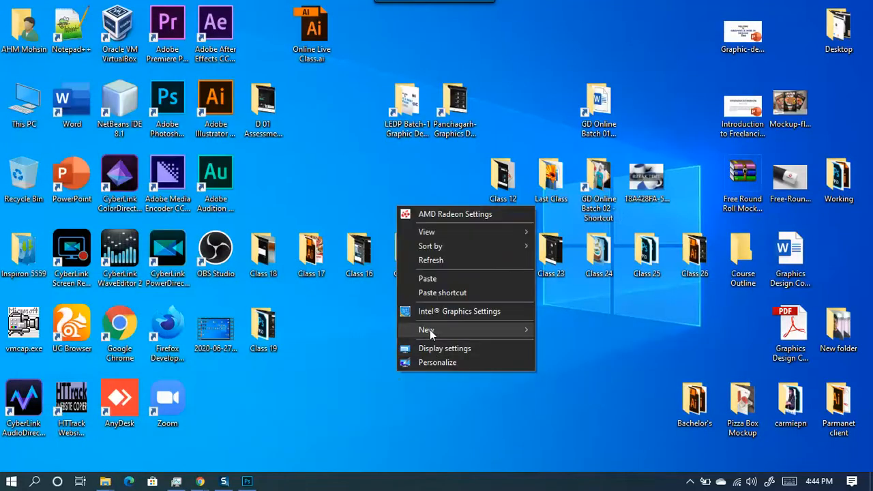
{"action": "left_click", "coordinate": [568, 332]}
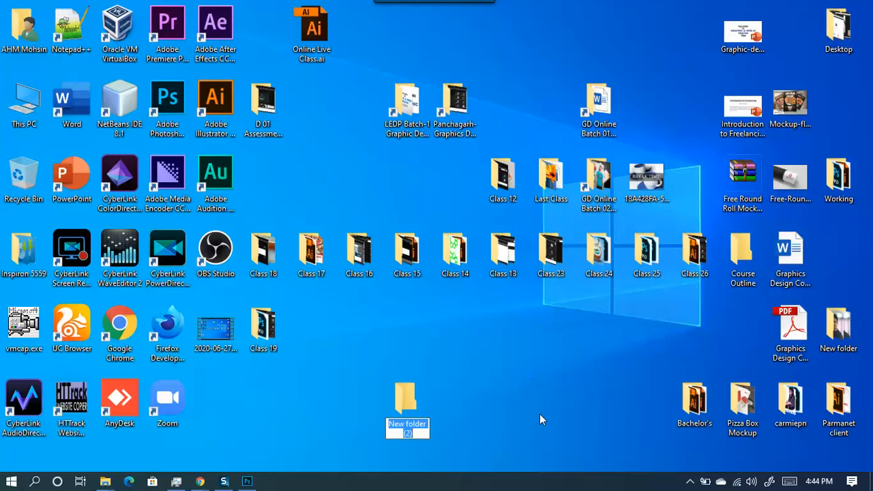
{"action": "type", "text": "CLass"}
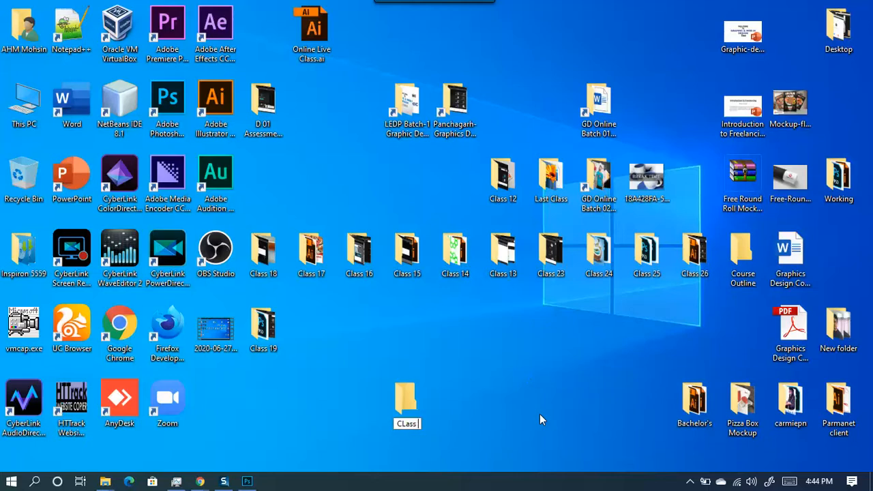
{"action": "type", "text": " 20"}
- Paste the nine images into CLass 20, view them as large icons, and return to Photoshop
{"action": "double_click", "coordinate": [407, 408]}
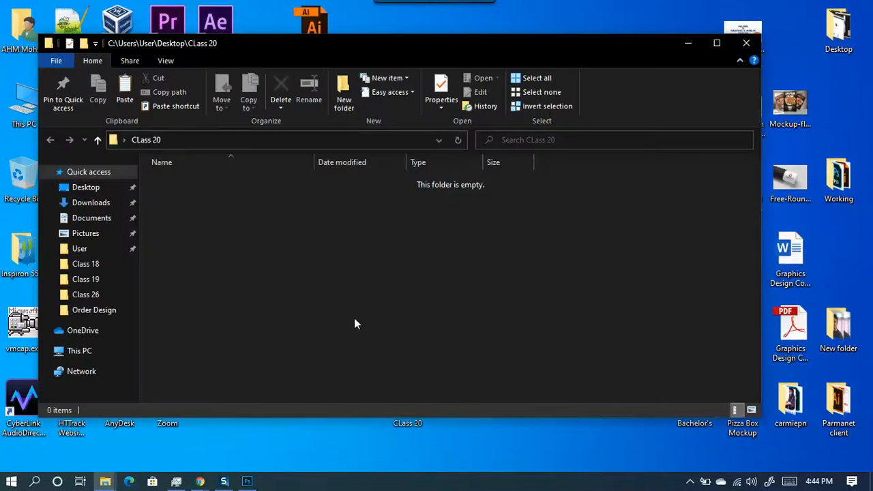
{"action": "key", "text": "ctrl+v"}
{"action": "left_click", "coordinate": [716, 43]}
{"action": "left_click", "coordinate": [862, 464]}
{"action": "left_click", "coordinate": [511, 322]}
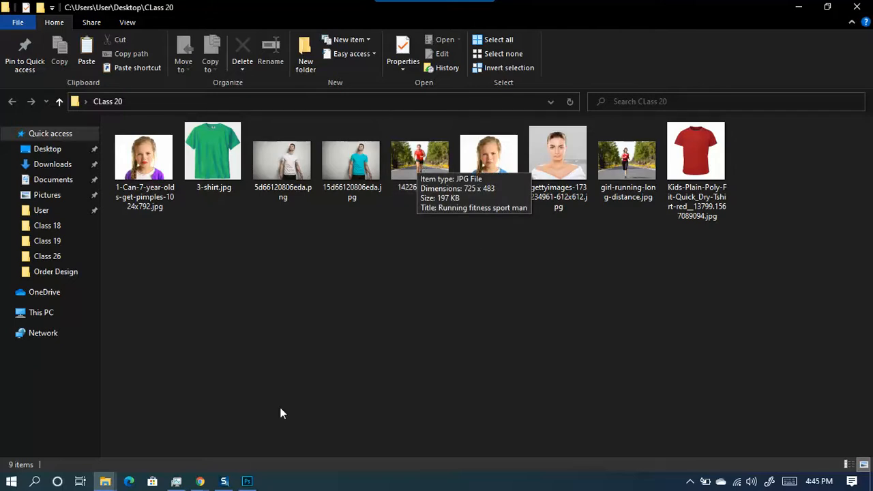
{"action": "left_click", "coordinate": [248, 481]}
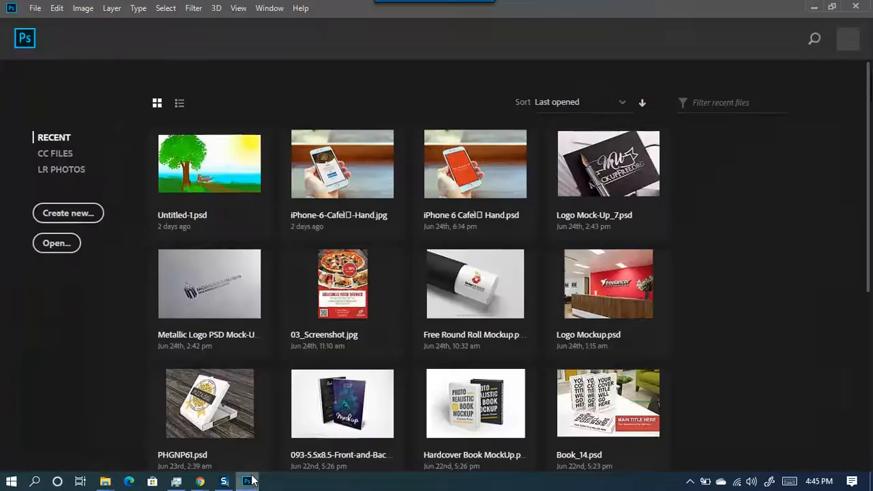
- Dismiss the New Document dialog and minimize Photoshop
{"action": "left_click", "coordinate": [74, 214]}
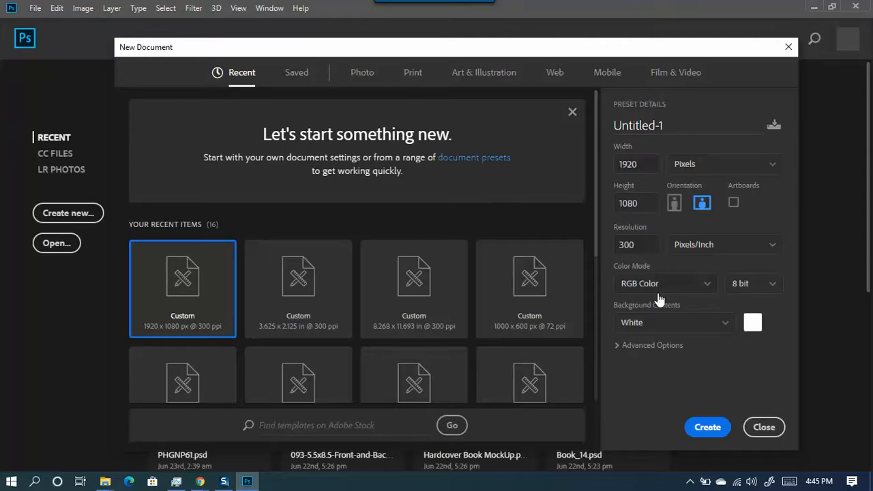
{"action": "left_click", "coordinate": [764, 426]}
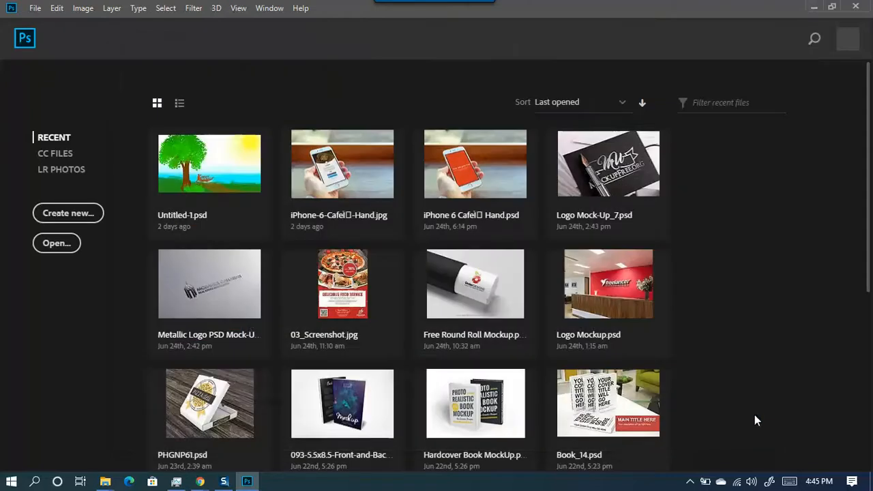
{"action": "left_click", "coordinate": [812, 9]}
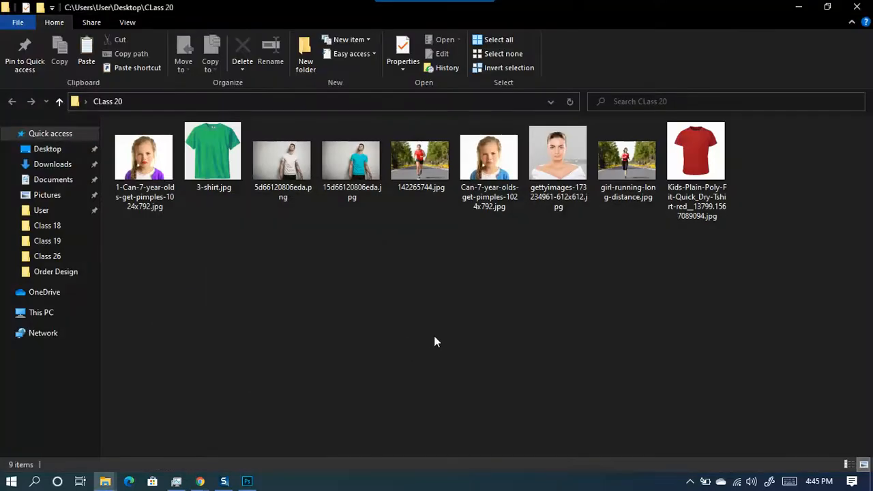
{"action": "left_click", "coordinate": [566, 175]}
{"action": "left_click_drag", "start_coordinate": [566, 174], "coordinate": [410, 294]}
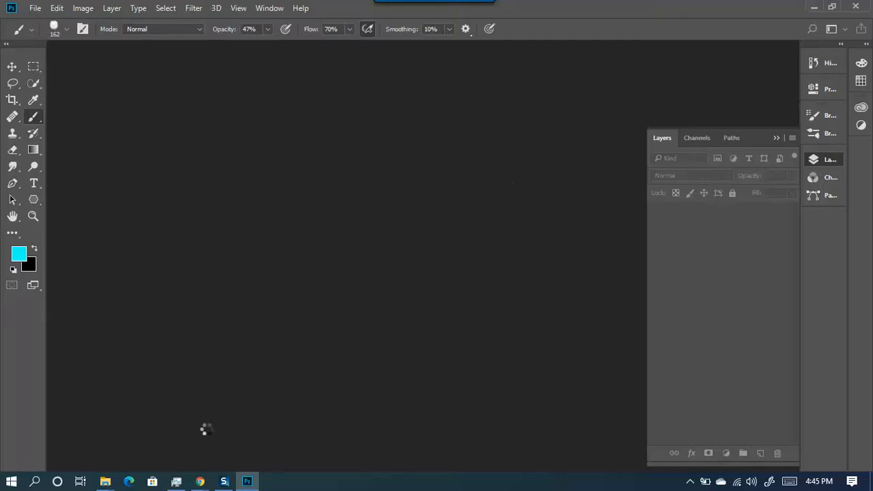
{"action": "left_click", "coordinate": [178, 483]}
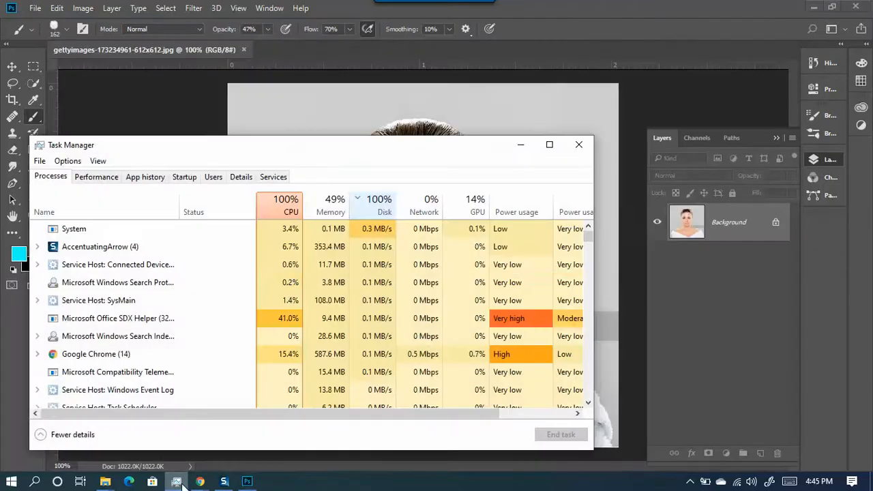
- Hide Task Manager and dismiss the canvas surround colour options
{"action": "left_click", "coordinate": [521, 151]}
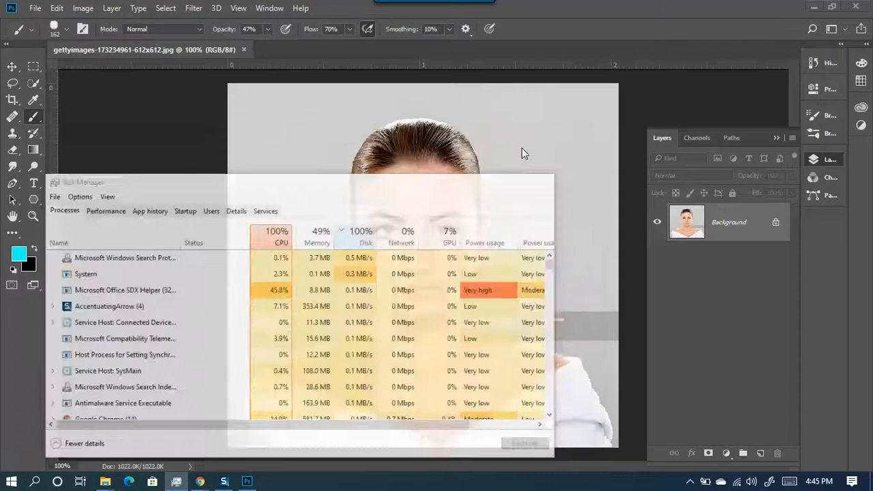
{"action": "scroll", "coordinate": [341, 273], "scroll_direction": "down", "scroll_amount": 3}
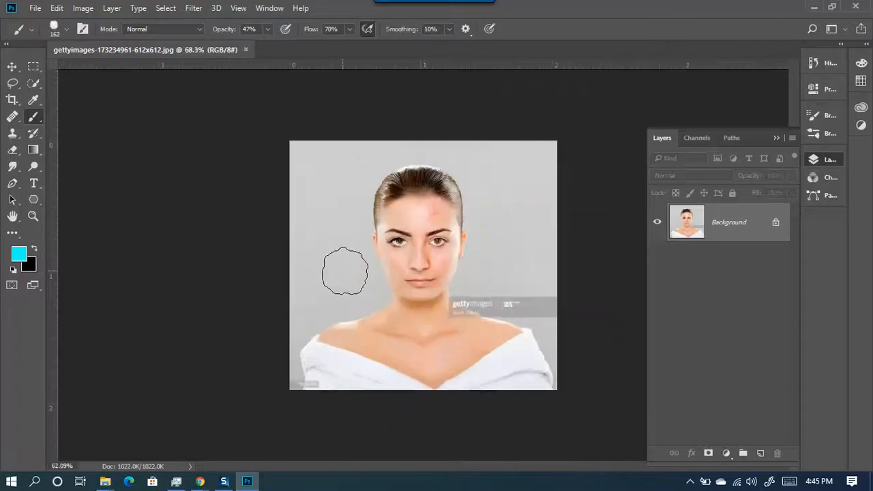
{"action": "right_click", "coordinate": [245, 171]}
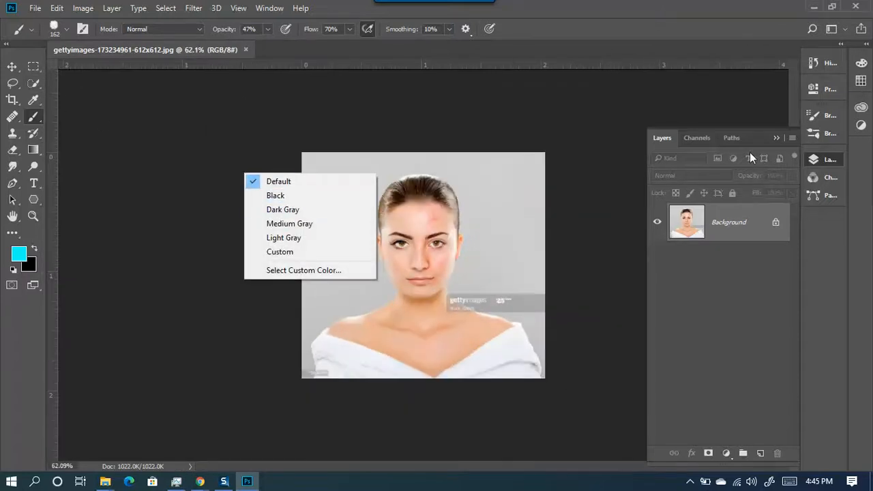
{"action": "left_click", "coordinate": [773, 137]}
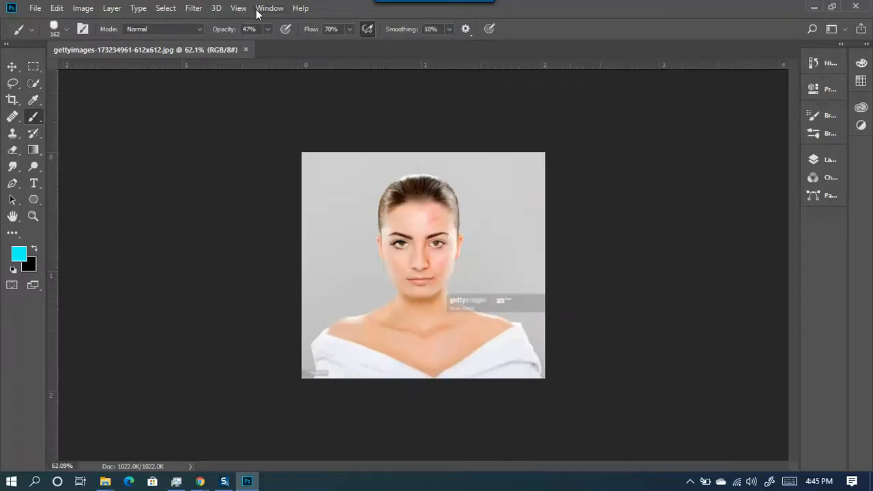
- Reset to Essentials, use a two-column toolbar, and collapse panels to icons with Layers docked
{"action": "left_click", "coordinate": [269, 8]}
{"action": "mouse_move", "coordinate": [350, 22]}
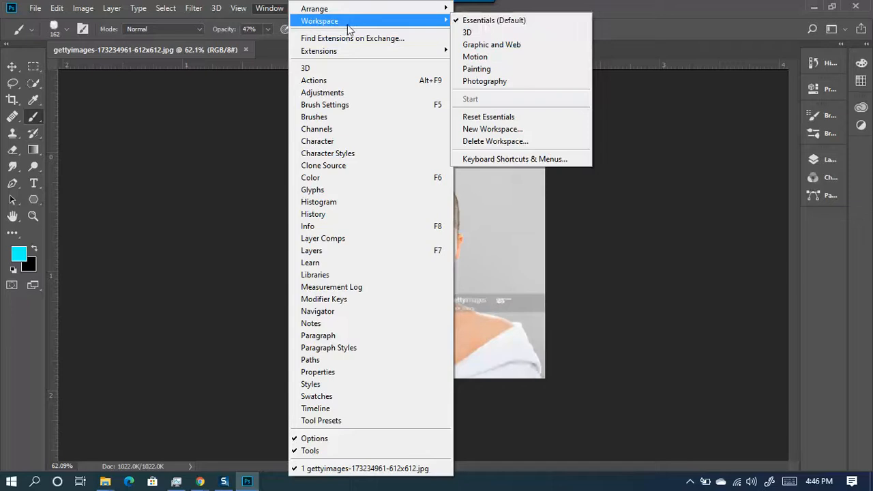
{"action": "left_click", "coordinate": [488, 117]}
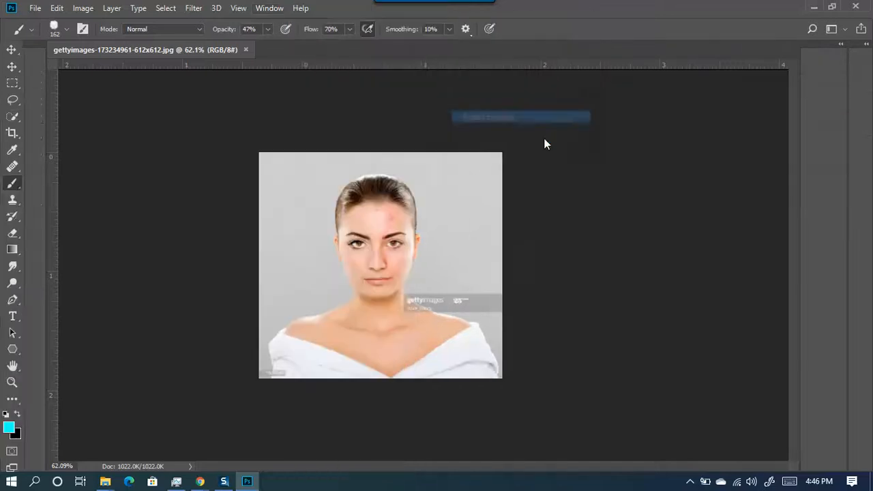
{"action": "left_click", "coordinate": [7, 44]}
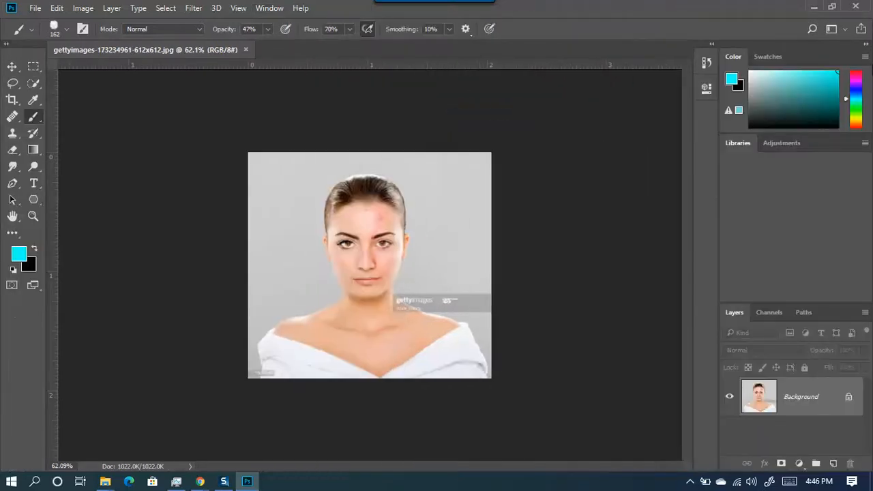
{"action": "left_click", "coordinate": [865, 46]}
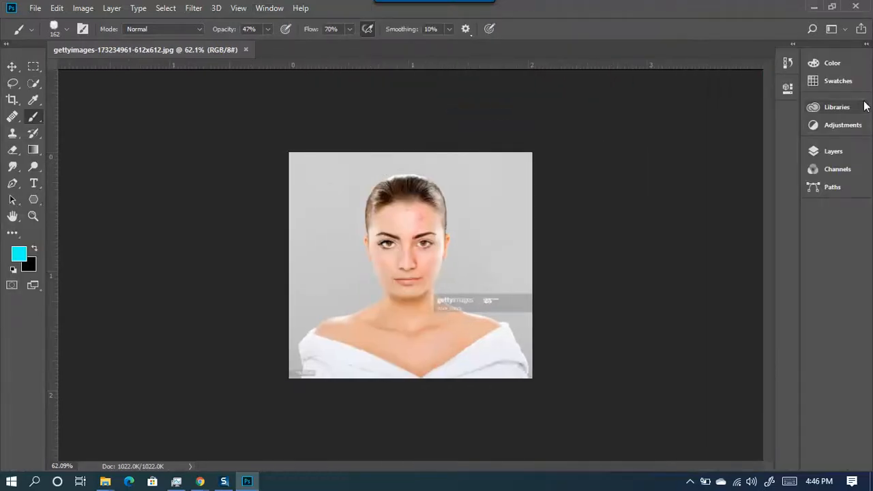
{"action": "left_click_drag", "start_coordinate": [830, 134], "coordinate": [788, 109]}
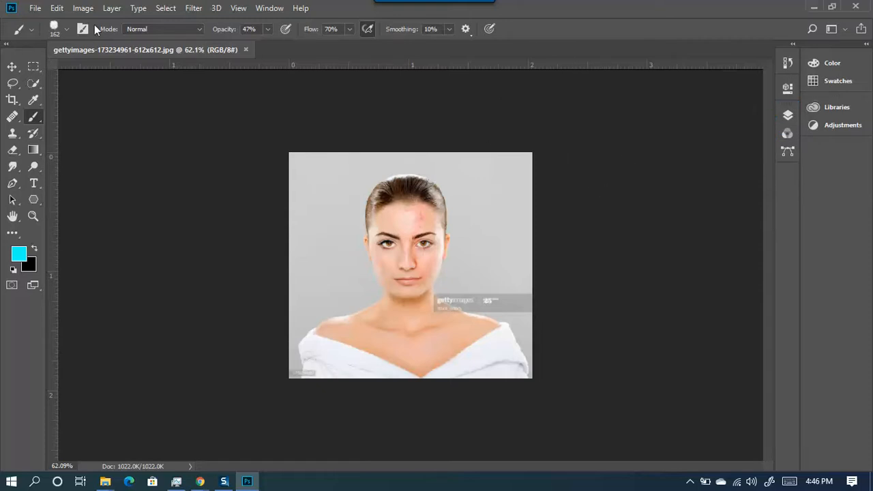
- Open Image Size and keep width and height proportions linked
{"action": "left_click", "coordinate": [80, 10]}
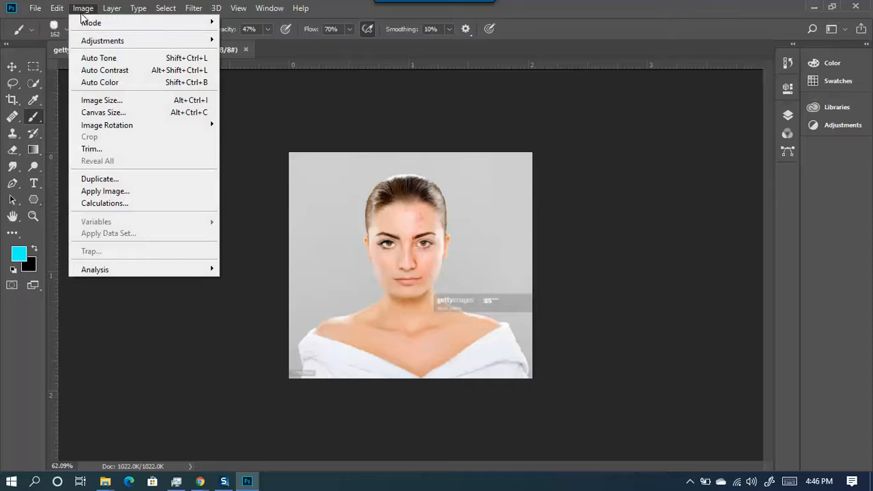
{"action": "left_click", "coordinate": [88, 102]}
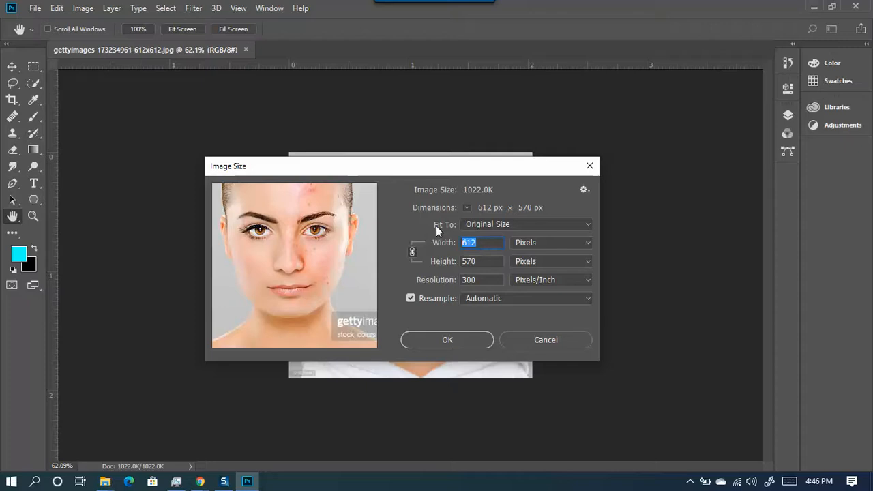
{"action": "type", "text": "1000"}
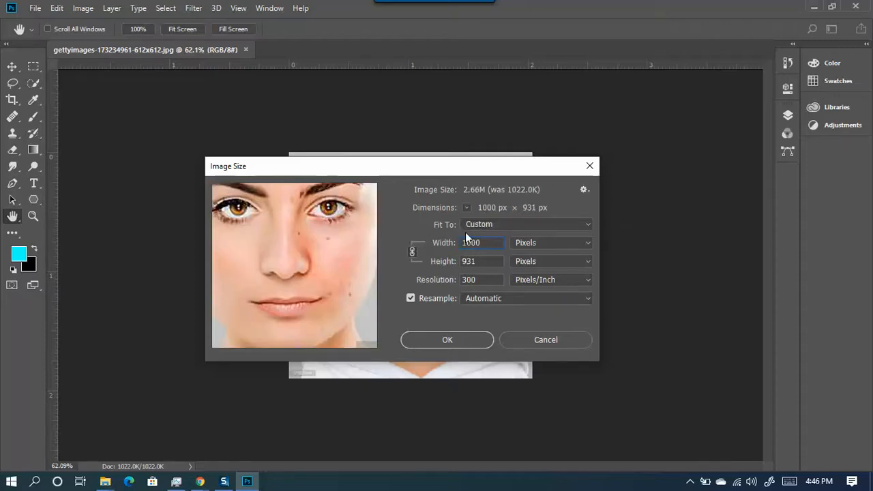
{"action": "left_click", "coordinate": [414, 252]}
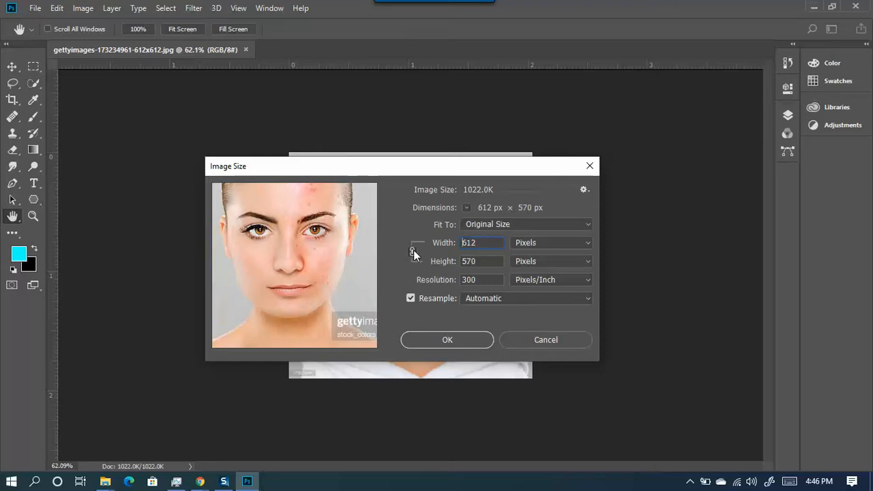
{"action": "left_click", "coordinate": [413, 251]}
- Set width to 1000 px (height 931) at 300 ppi and apply
{"action": "left_click_drag", "start_coordinate": [482, 240], "coordinate": [438, 250]}
{"action": "type", "text": "1000"}
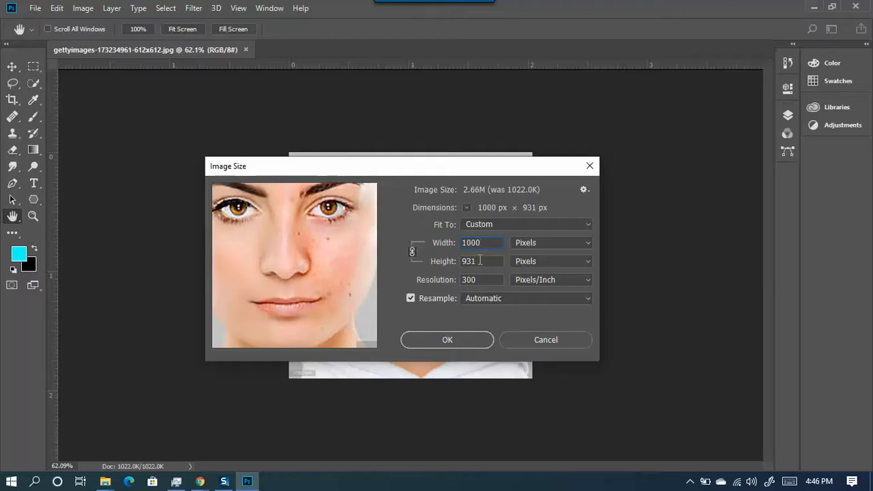
{"action": "left_click_drag", "start_coordinate": [311, 284], "coordinate": [325, 259]}
{"action": "left_click_drag", "start_coordinate": [480, 261], "coordinate": [458, 261]}
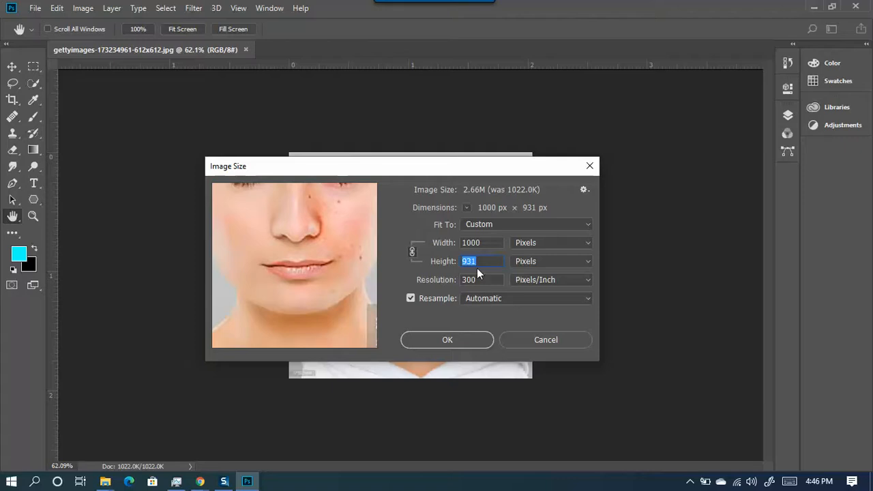
{"action": "left_click_drag", "start_coordinate": [480, 280], "coordinate": [453, 276]}
{"action": "left_click", "coordinate": [477, 279]}
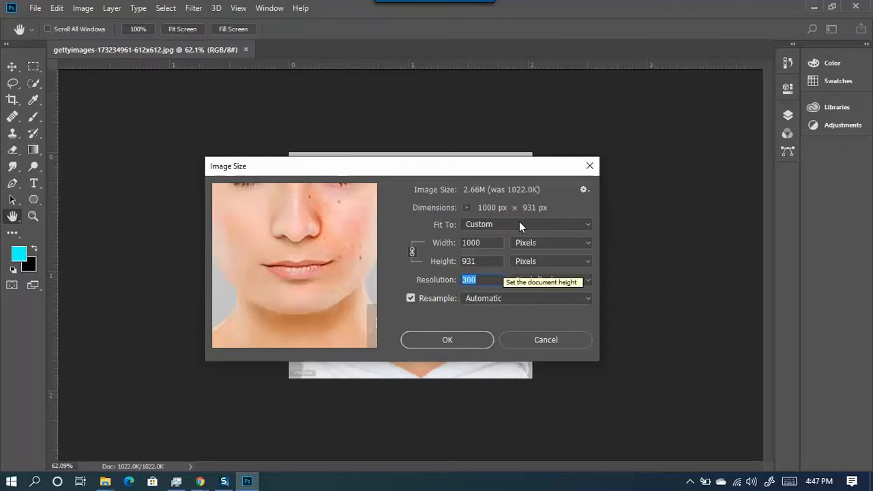
{"action": "left_click", "coordinate": [481, 279]}
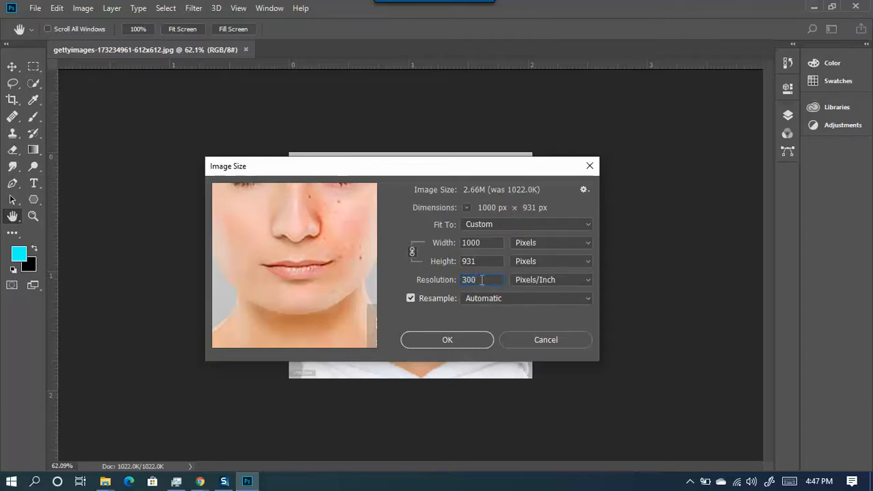
{"action": "left_click_drag", "start_coordinate": [480, 280], "coordinate": [458, 282]}
{"action": "left_click", "coordinate": [451, 345]}
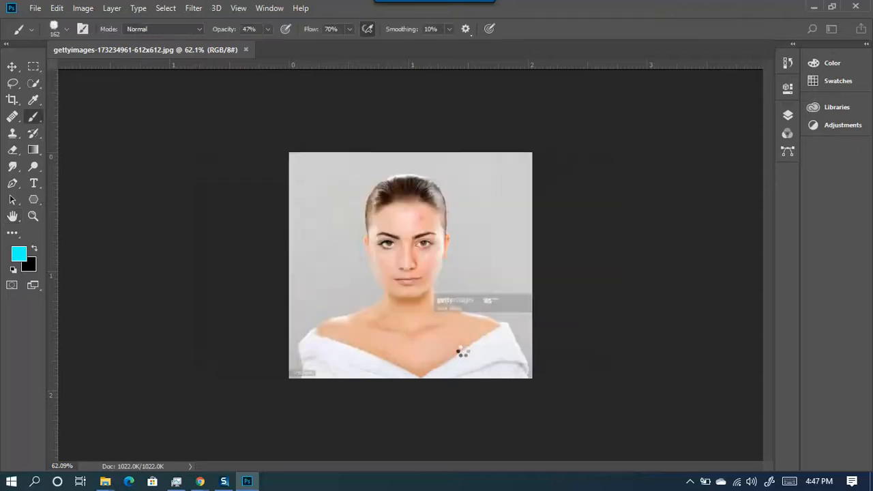
- Drag Can-7-year-olds-get-pimples-1024x792.jpg from File Explorer into Photoshop as a second document
{"action": "key", "text": "alt+Tab"}
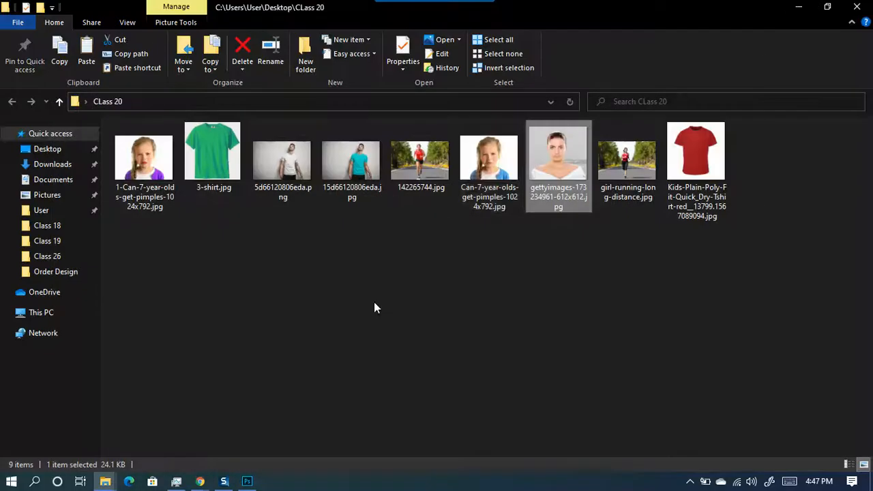
{"action": "left_click", "coordinate": [497, 173]}
{"action": "left_click_drag", "start_coordinate": [490, 171], "coordinate": [305, 52]}
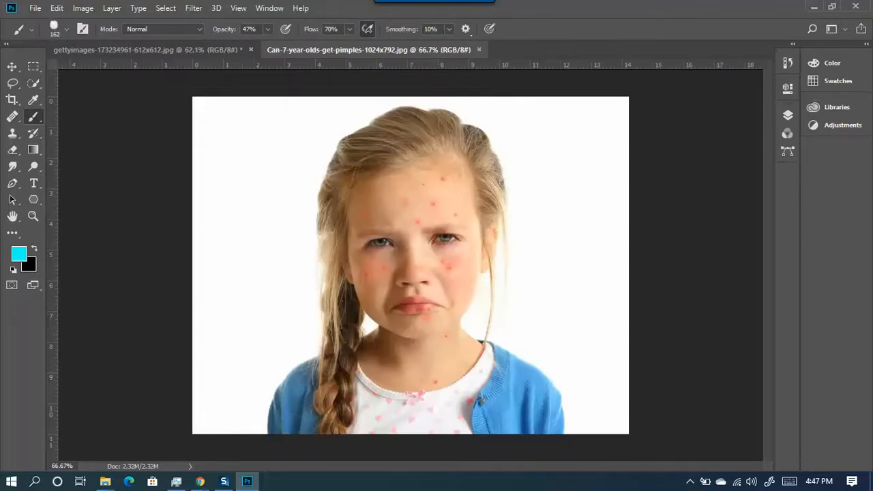
{"action": "left_click", "coordinate": [83, 8]}
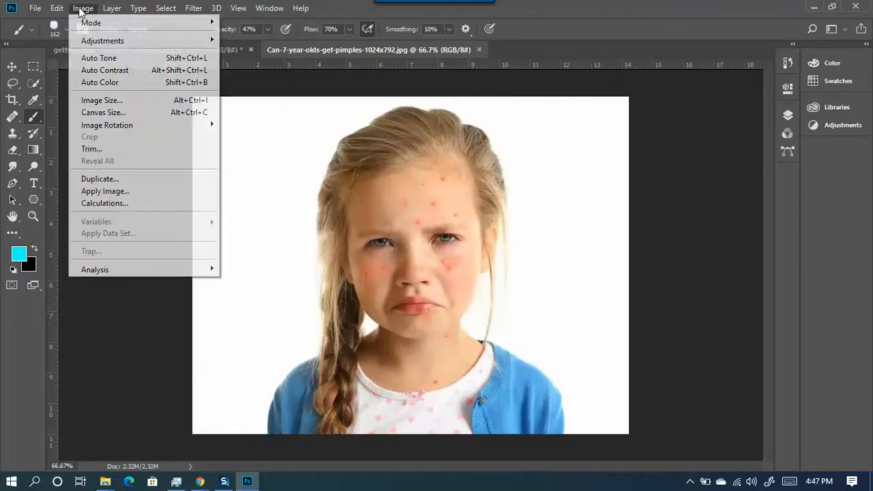
- Confirm the girl's photo is 1024 × 792 px at 72 ppi, then zoom into her forehead with the Brush tool
{"action": "left_click", "coordinate": [109, 102]}
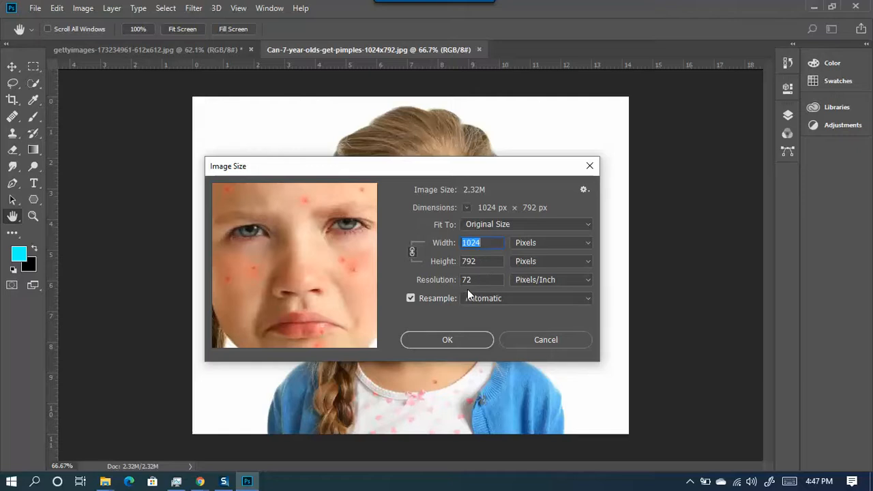
{"action": "left_click", "coordinate": [536, 342]}
{"action": "key", "text": "b"}
{"action": "scroll", "coordinate": [438, 195], "scroll_direction": "up", "scroll_amount": 5}
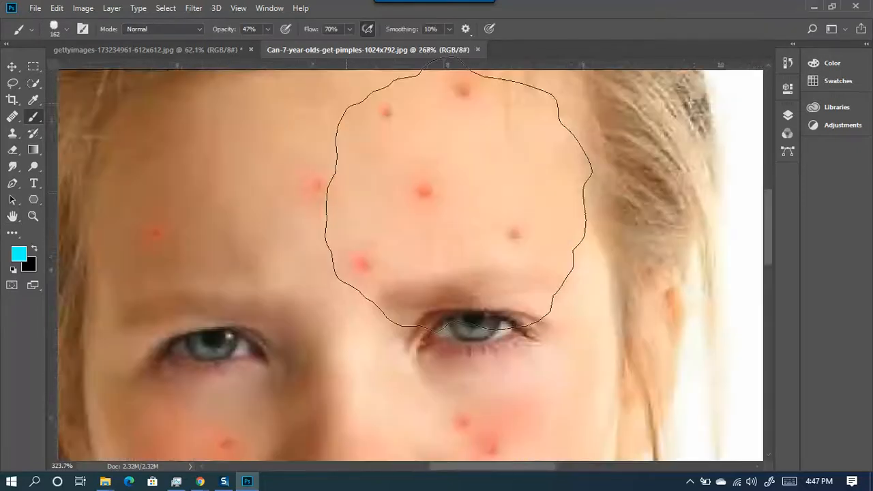
{"action": "scroll", "coordinate": [459, 198], "scroll_direction": "up", "scroll_amount": 5}
{"action": "scroll", "coordinate": [387, 205], "scroll_direction": "down", "scroll_amount": 5}
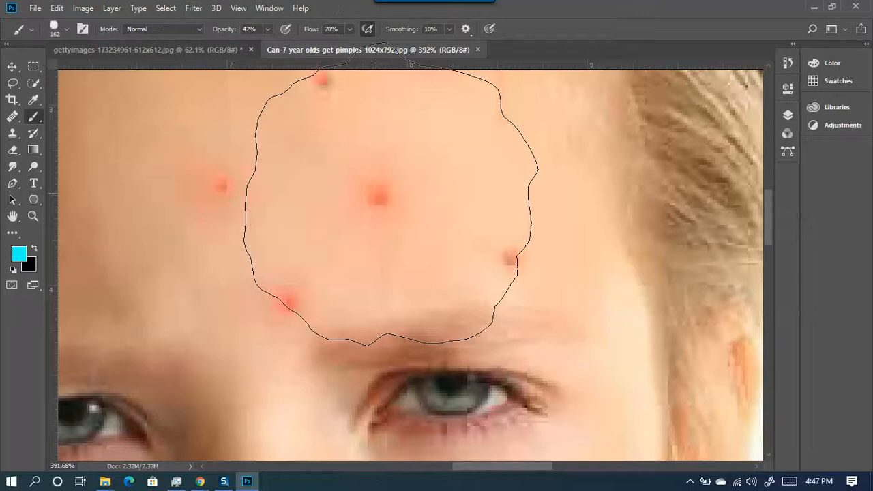
{"action": "scroll", "coordinate": [391, 196], "scroll_direction": "up", "scroll_amount": 1}
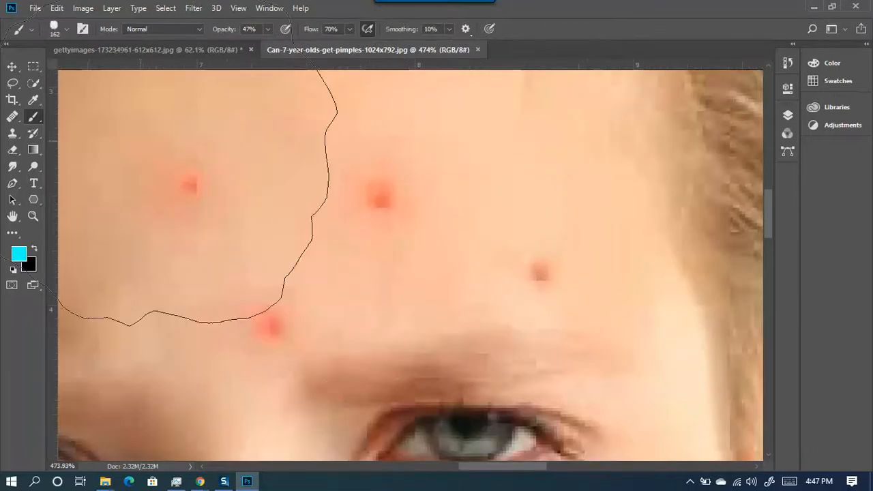
{"action": "right_click", "coordinate": [195, 167]}
{"action": "scroll", "coordinate": [232, 273], "scroll_direction": "up", "scroll_amount": 4}
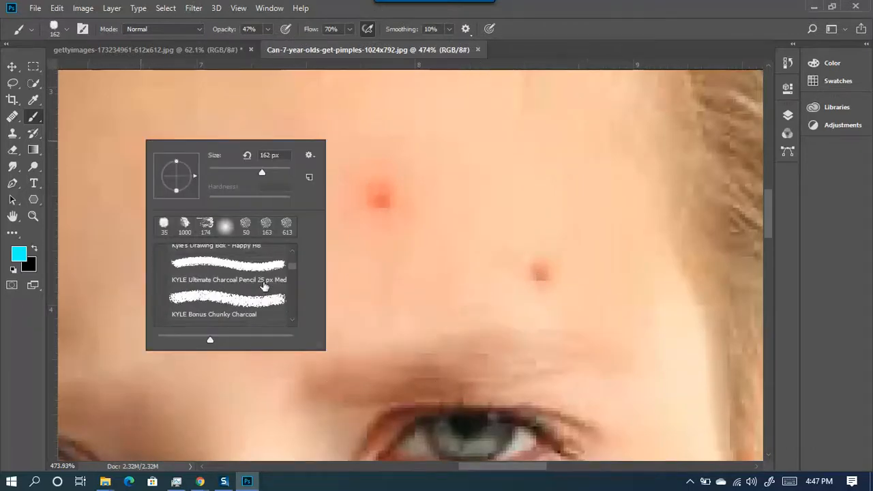
- Switch to a Soft Round brush tip at 100% opacity and 100% flow, shrunk to 8 px
{"action": "left_click_drag", "start_coordinate": [293, 267], "coordinate": [291, 235]}
{"action": "left_click", "coordinate": [225, 276]}
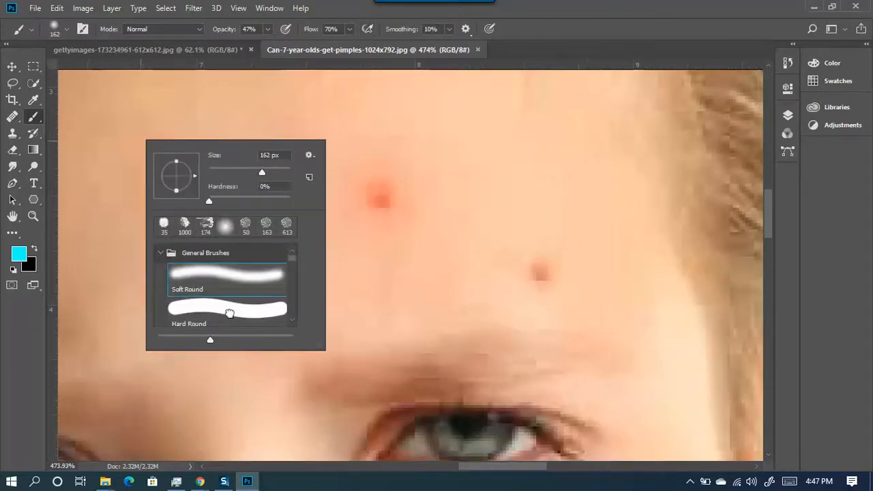
{"action": "left_click", "coordinate": [229, 313]}
{"action": "mouse_move", "coordinate": [459, 230]}
{"action": "left_mouse_down"}
{"action": "mouse_move", "coordinate": [255, 241]}
{"action": "mouse_move", "coordinate": [222, 258]}
{"action": "mouse_move", "coordinate": [341, 460]}
{"action": "mouse_move", "coordinate": [355, 36]}
{"action": "left_mouse_up"}
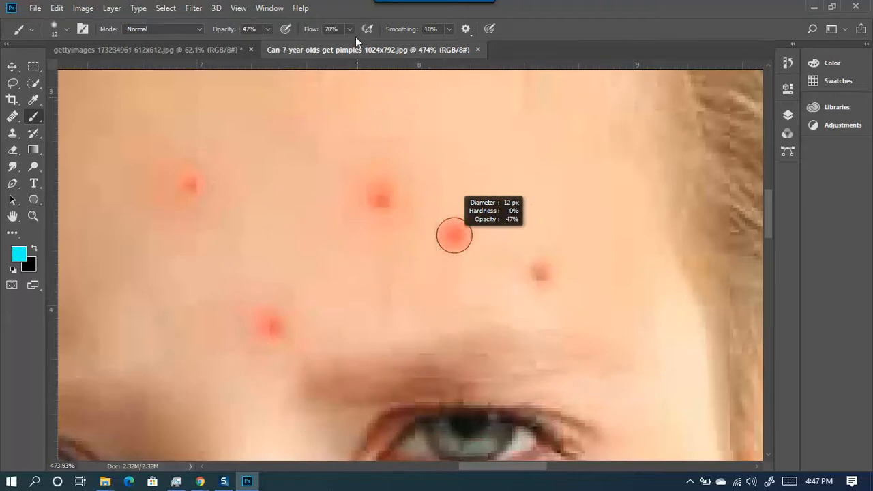
{"action": "left_click", "coordinate": [265, 31]}
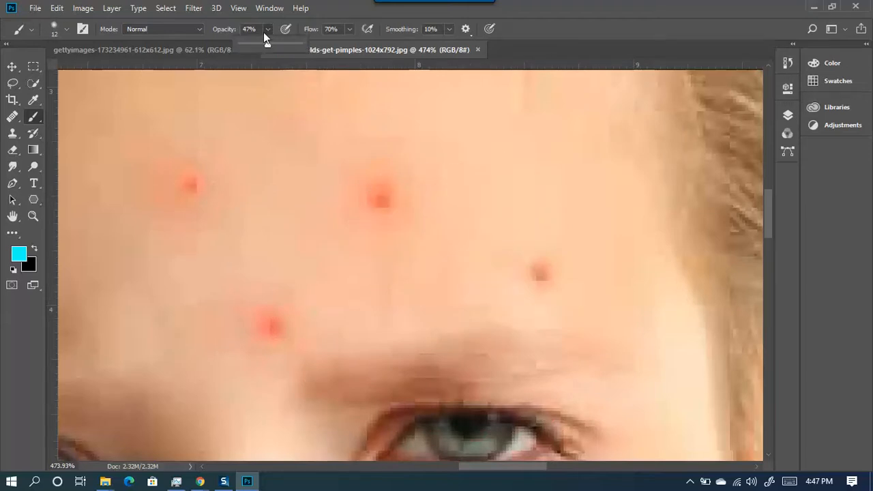
{"action": "left_click_drag", "start_coordinate": [266, 46], "coordinate": [368, 48]}
{"action": "left_click", "coordinate": [349, 29]}
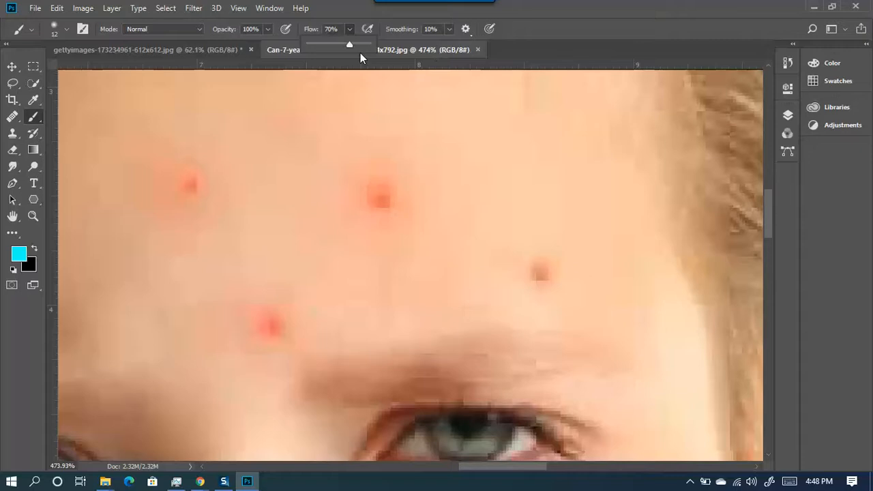
{"action": "left_click_drag", "start_coordinate": [371, 49], "coordinate": [376, 50]}
{"action": "mouse_move", "coordinate": [375, 187]}
{"action": "left_mouse_down"}
{"action": "mouse_move", "coordinate": [413, 187]}
{"action": "mouse_move", "coordinate": [378, 269]}
{"action": "mouse_move", "coordinate": [323, 266]}
{"action": "left_mouse_up"}
{"action": "scroll", "coordinate": [392, 229], "scroll_direction": "down", "scroll_amount": 8}
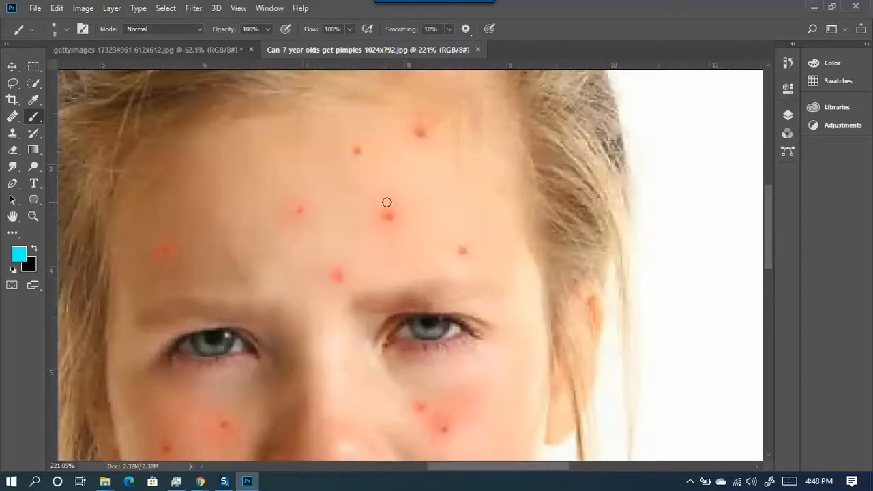
- Review the photo's Image Size, 1024 × 792 px at 72 pixels/inch, and cancel without changes
{"action": "left_click", "coordinate": [83, 9]}
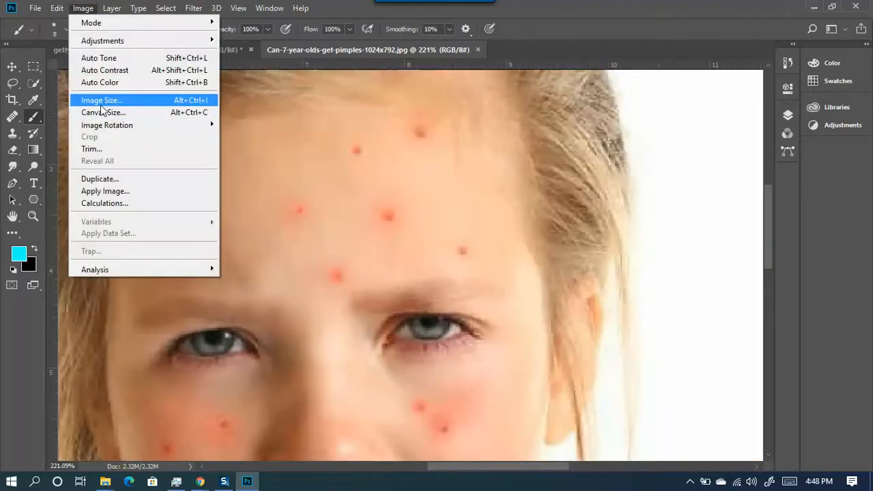
{"action": "left_click", "coordinate": [111, 102]}
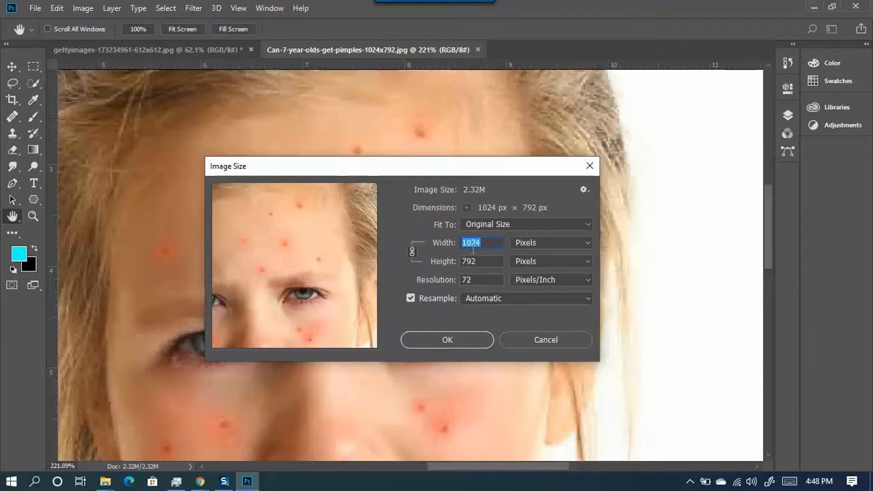
{"action": "mouse_move", "coordinate": [465, 175]}
{"action": "left_mouse_down"}
{"action": "mouse_move", "coordinate": [360, 176]}
{"action": "mouse_move", "coordinate": [255, 197]}
{"action": "mouse_move", "coordinate": [457, 140]}
{"action": "mouse_move", "coordinate": [632, 229]}
{"action": "mouse_move", "coordinate": [641, 176]}
{"action": "mouse_move", "coordinate": [563, 355]}
{"action": "mouse_move", "coordinate": [598, 202]}
{"action": "mouse_move", "coordinate": [588, 210]}
{"action": "left_mouse_up"}
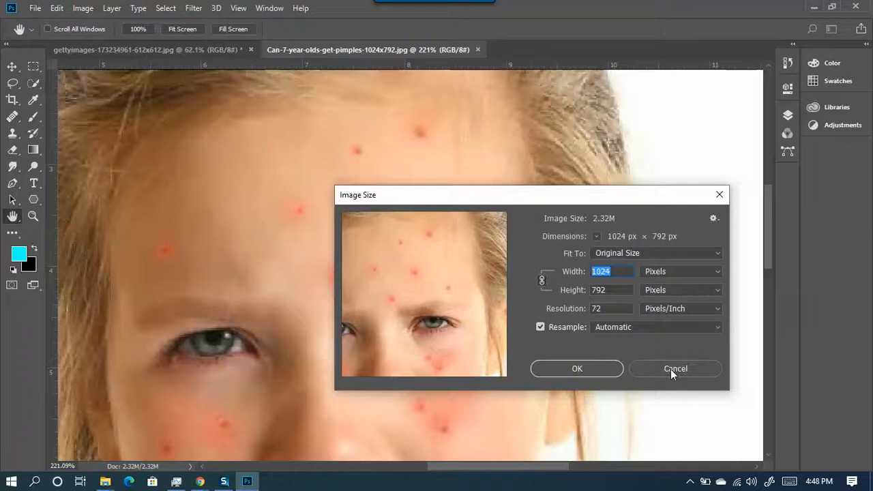
{"action": "left_click", "coordinate": [672, 370]}
{"action": "key", "text": "b"}
- Zoom in and out around the girl's face, then reopen Image Size
{"action": "scroll", "coordinate": [394, 203], "scroll_direction": "up", "scroll_amount": 5}
{"action": "scroll", "coordinate": [393, 203], "scroll_direction": "down", "scroll_amount": 4}
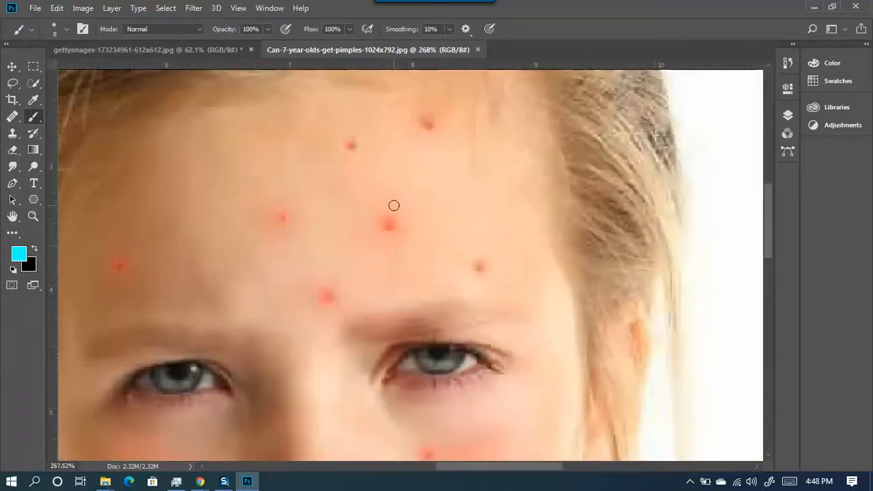
{"action": "scroll", "coordinate": [445, 392], "scroll_direction": "up", "scroll_amount": 5}
{"action": "scroll", "coordinate": [436, 357], "scroll_direction": "down", "scroll_amount": 2}
{"action": "scroll", "coordinate": [433, 344], "scroll_direction": "down", "scroll_amount": 3}
{"action": "scroll", "coordinate": [436, 369], "scroll_direction": "down", "scroll_amount": 2}
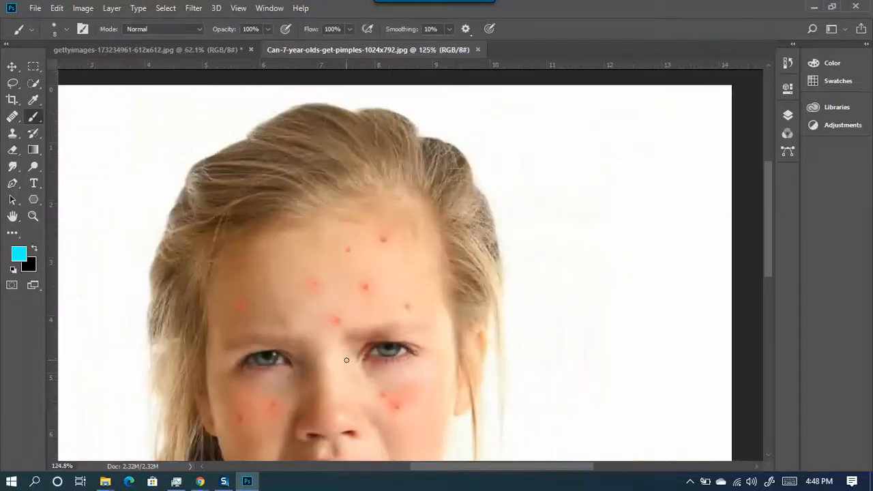
{"action": "scroll", "coordinate": [371, 373], "scroll_direction": "up", "scroll_amount": 5}
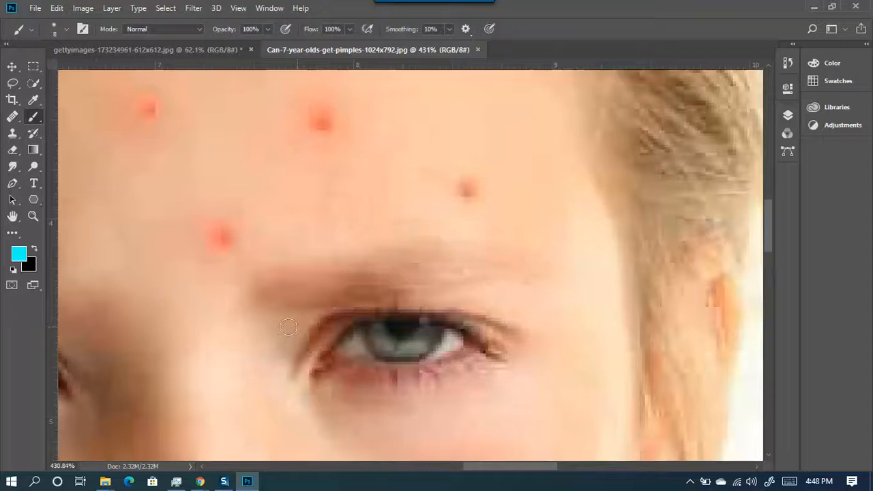
{"action": "scroll", "coordinate": [402, 347], "scroll_direction": "down", "scroll_amount": 3}
{"action": "scroll", "coordinate": [444, 344], "scroll_direction": "down", "scroll_amount": 2}
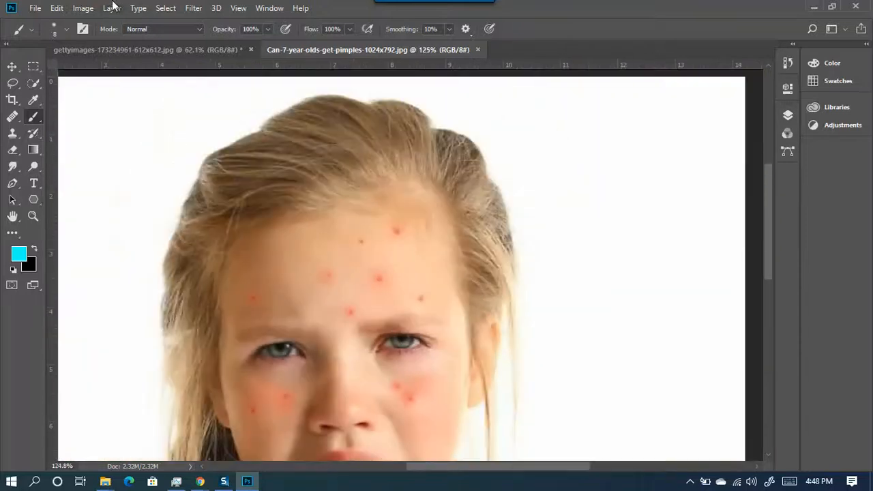
{"action": "left_click", "coordinate": [57, 8]}
{"action": "left_click", "coordinate": [53, 6]}
{"action": "left_click", "coordinate": [82, 7]}
{"action": "left_click", "coordinate": [113, 103]}
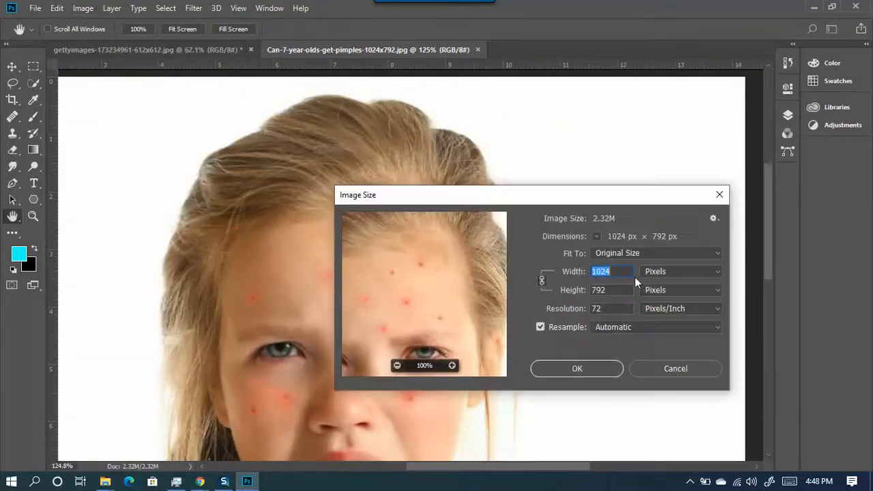
- Change the Image Size resolution to 300 pixels/inch
{"action": "left_click", "coordinate": [613, 272]}
{"action": "left_click", "coordinate": [573, 275]}
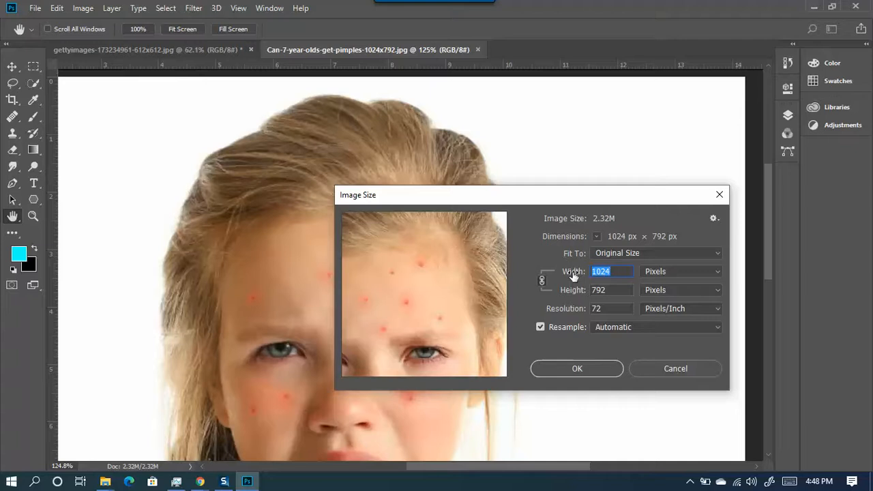
{"action": "left_click", "coordinate": [580, 308]}
{"action": "left_click", "coordinate": [618, 275]}
{"action": "left_click", "coordinate": [606, 310]}
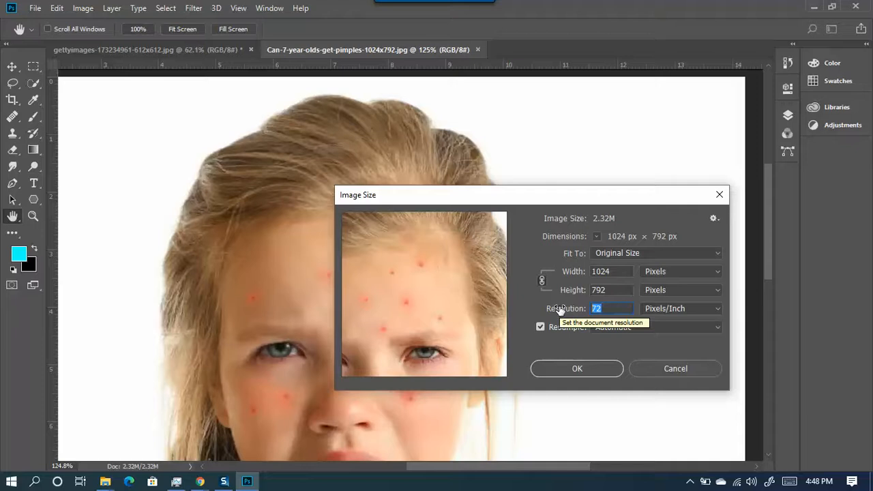
{"action": "type", "text": "3000"}
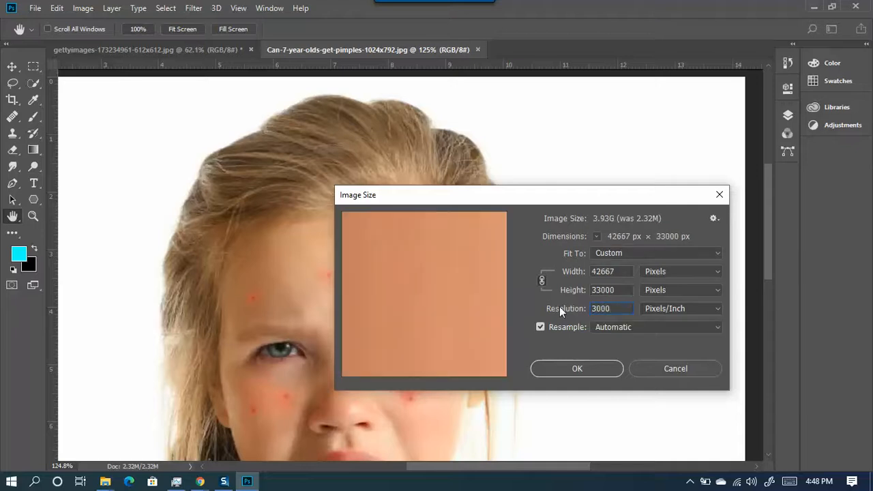
{"action": "key", "text": "BackSpace"}
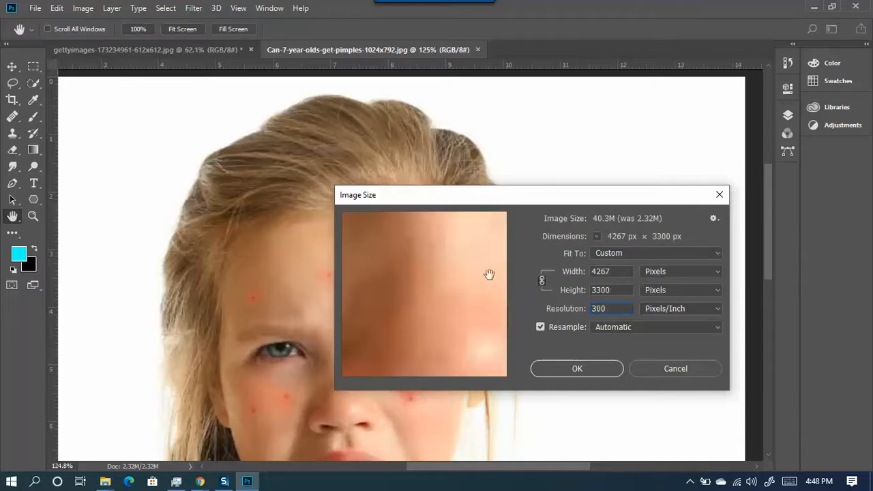
{"action": "left_click_drag", "start_coordinate": [462, 278], "coordinate": [426, 292]}
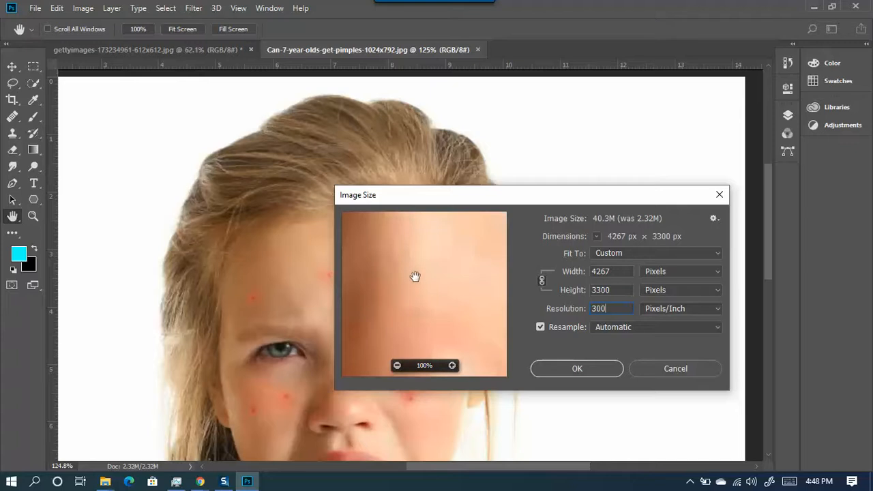
- Re-enter width 1024 px so height stays 792 px, and apply the resize
{"action": "left_click", "coordinate": [568, 274]}
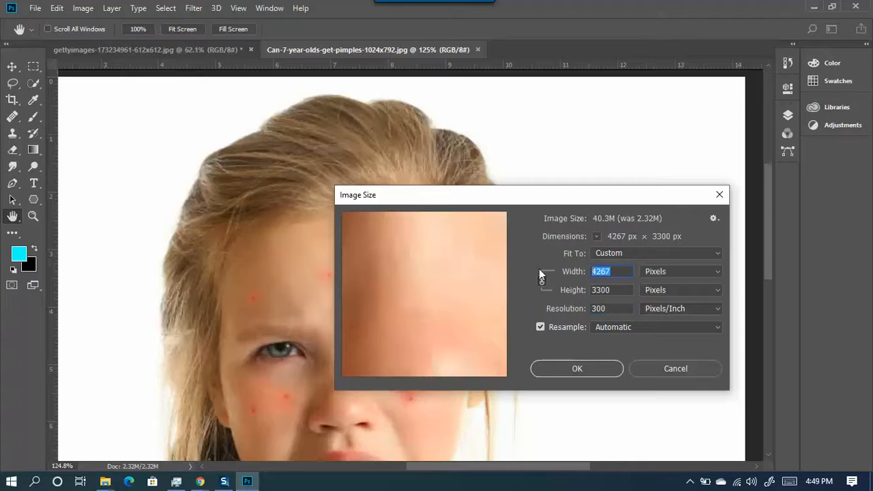
{"action": "type", "text": "1024"}
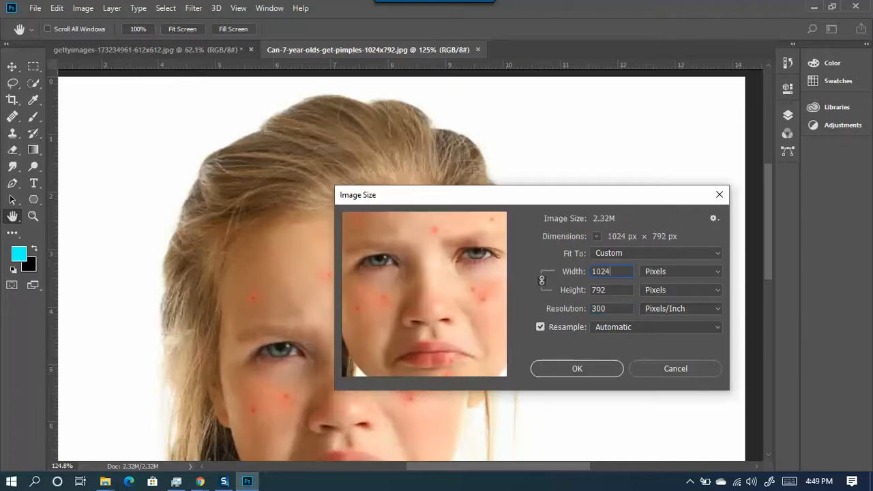
{"action": "left_click_drag", "start_coordinate": [358, 346], "coordinate": [457, 264]}
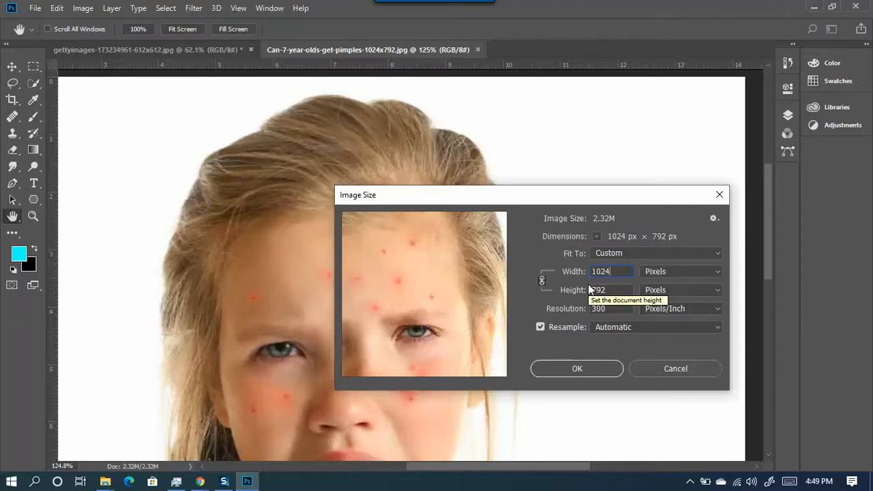
{"action": "left_click", "coordinate": [579, 370]}
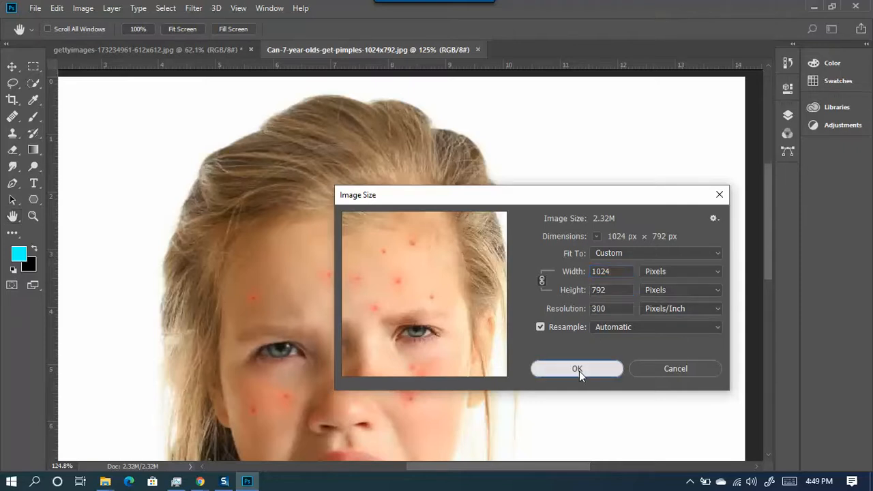
{"action": "key", "text": "b"}
{"action": "scroll", "coordinate": [411, 380], "scroll_direction": "up", "scroll_amount": 10}
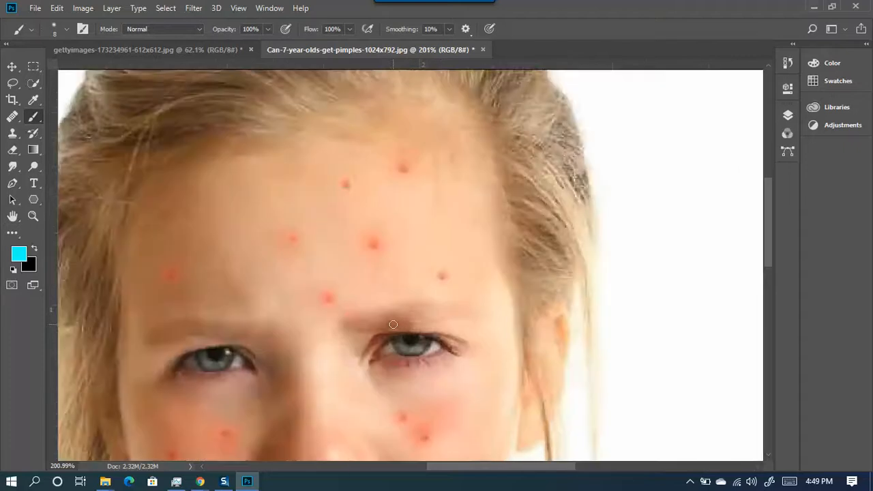
{"action": "scroll", "coordinate": [411, 237], "scroll_direction": "down", "scroll_amount": 10}
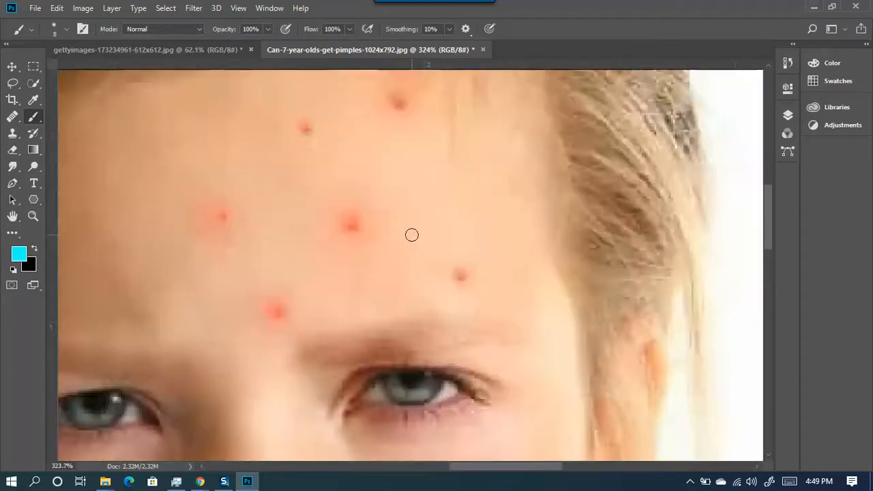
{"action": "left_click", "coordinate": [81, 8]}
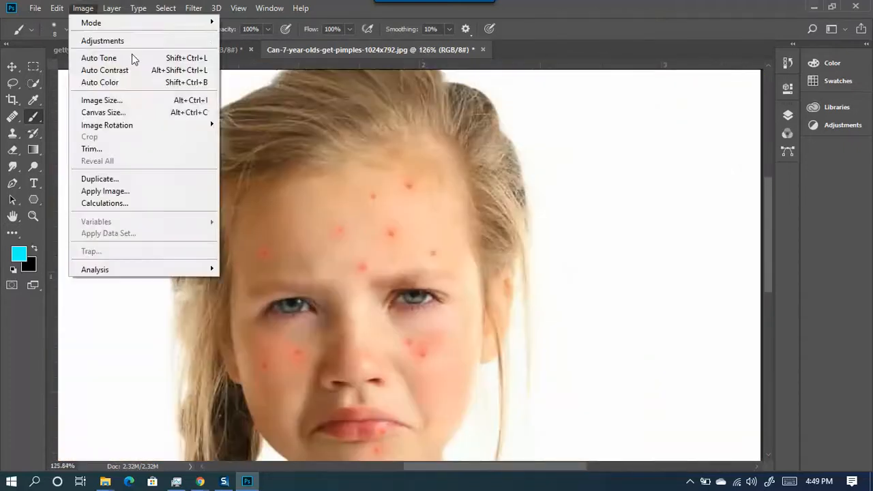
- Enlarge the photo to 2000 px wide (2000 × 1547 px at 300 ppi)
{"action": "left_click", "coordinate": [171, 101]}
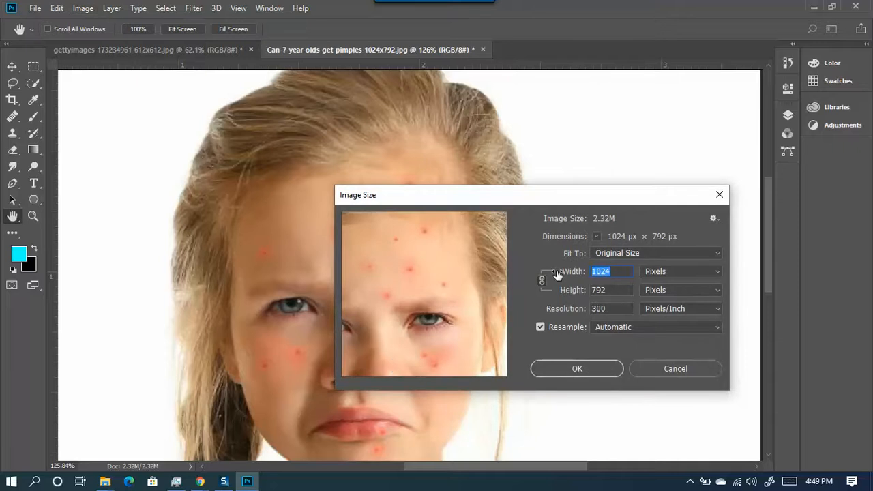
{"action": "type", "text": "2000"}
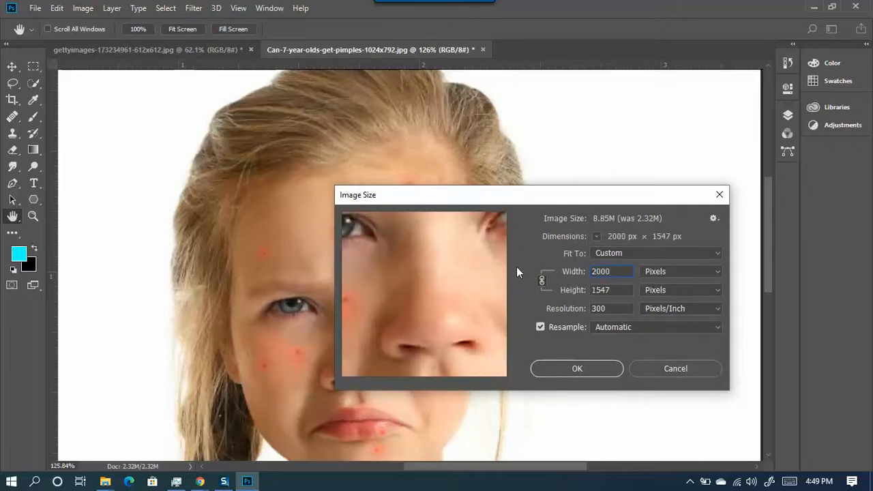
{"action": "left_click", "coordinate": [579, 372]}
- Zoom and pan the view to the girl's forehead and eyes
{"action": "scroll", "coordinate": [504, 349], "scroll_direction": "down", "scroll_amount": 1}
{"action": "scroll", "coordinate": [503, 349], "scroll_direction": "down", "scroll_amount": 3}
{"action": "scroll", "coordinate": [635, 362], "scroll_direction": "up", "scroll_amount": 5}
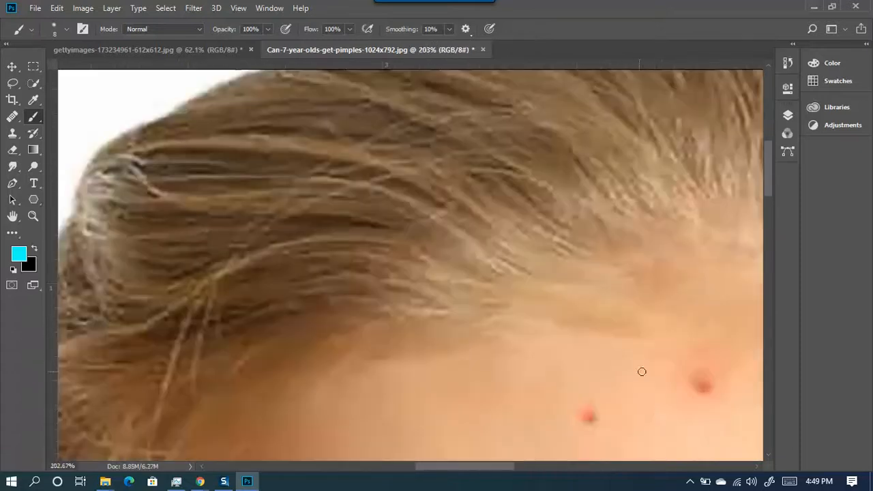
{"action": "scroll", "coordinate": [561, 374], "scroll_direction": "down", "scroll_amount": 4}
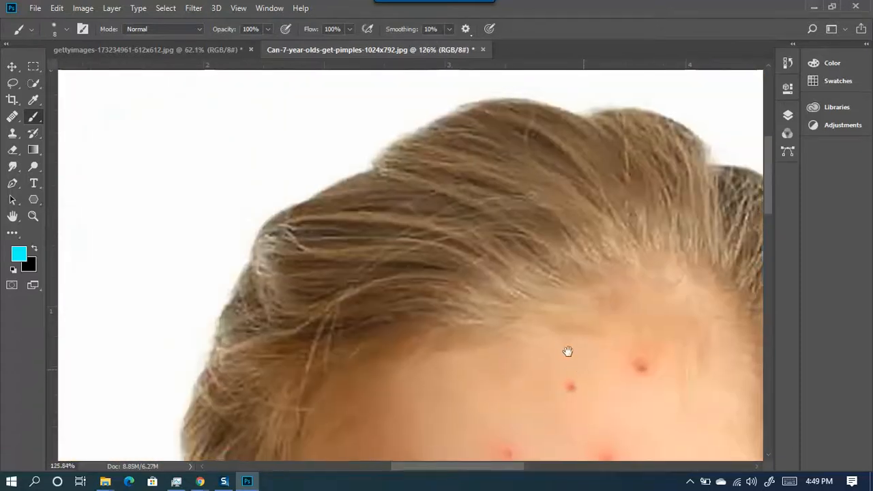
{"action": "left_click_drag", "start_coordinate": [567, 351], "coordinate": [386, 142]}
{"action": "scroll", "coordinate": [464, 221], "scroll_direction": "up", "scroll_amount": 3}
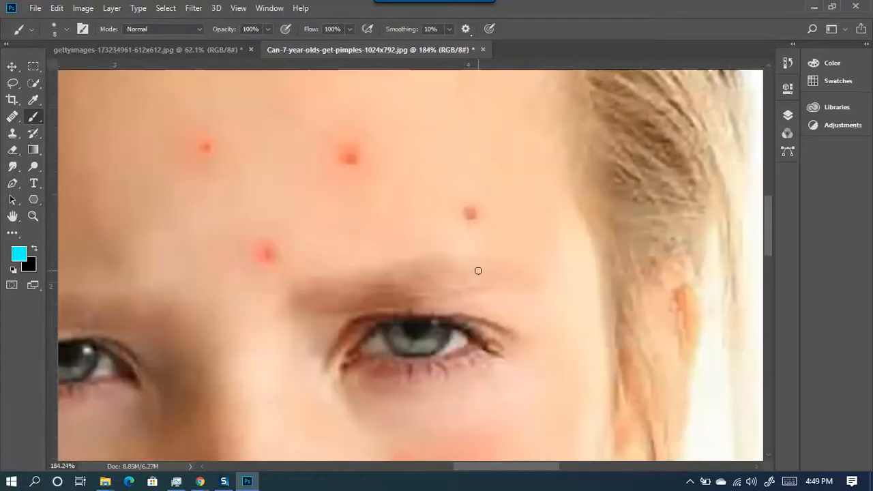
{"action": "scroll", "coordinate": [431, 340], "scroll_direction": "down", "scroll_amount": 6}
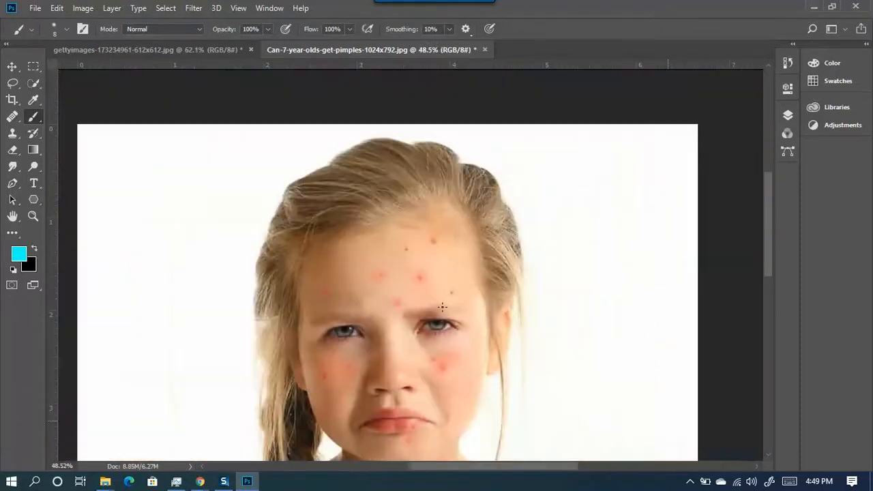
{"action": "left_click", "coordinate": [94, 7]}
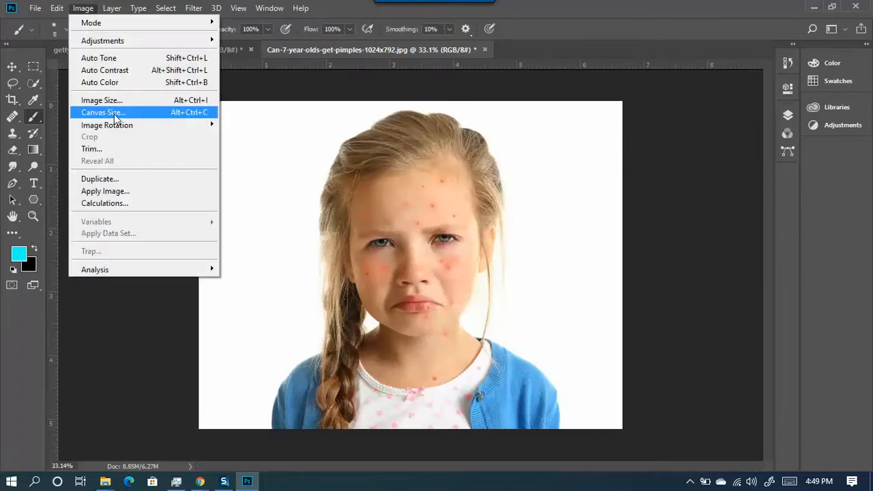
- Verify the photo is 2000 × 1547 px at 300 ppi, then bring the gettyimages portrait forward
{"action": "left_click", "coordinate": [98, 99]}
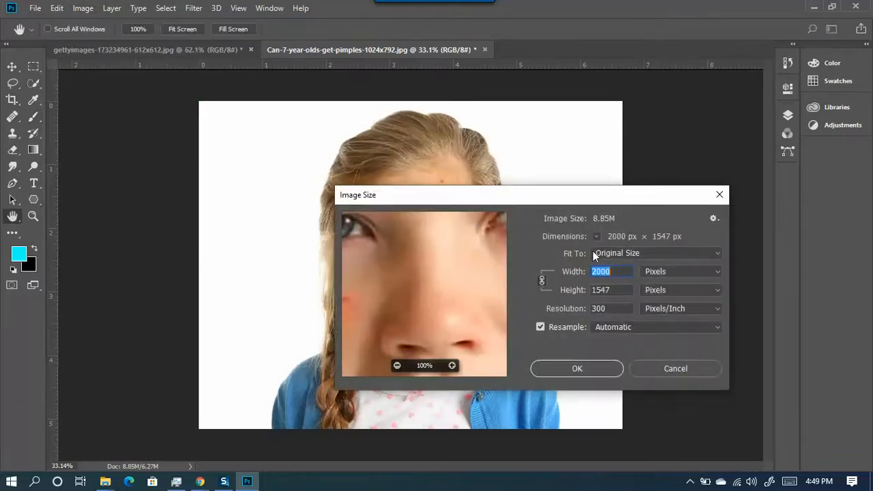
{"action": "left_click_drag", "start_coordinate": [581, 200], "coordinate": [447, 179]}
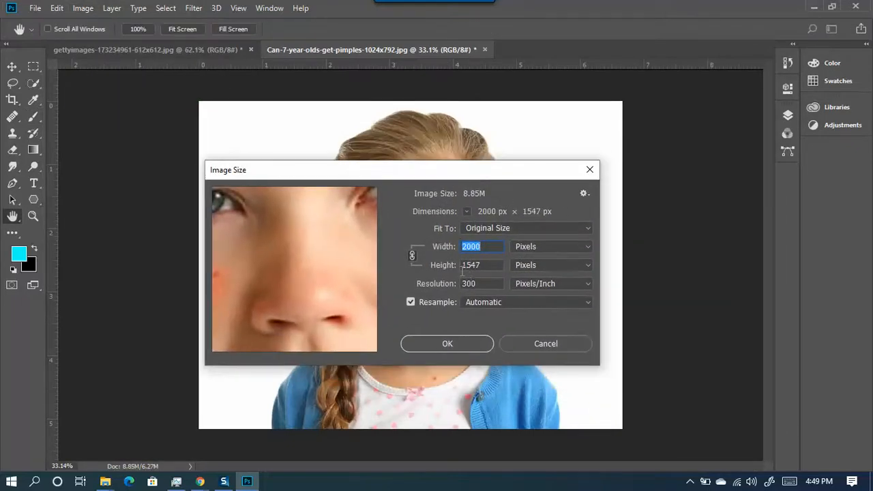
{"action": "double_click", "coordinate": [484, 286]}
{"action": "left_click", "coordinate": [449, 344]}
{"action": "key", "text": "b"}
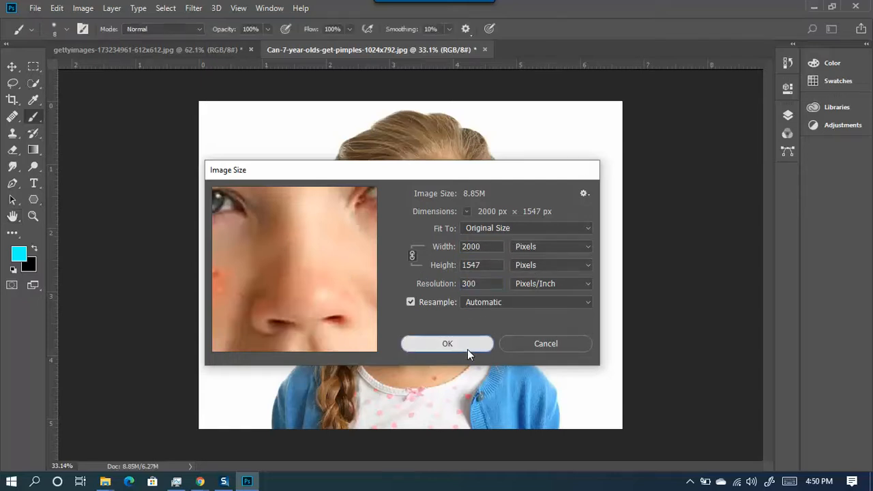
{"action": "scroll", "coordinate": [387, 244], "scroll_direction": "down", "scroll_amount": 2}
{"action": "left_click", "coordinate": [181, 51]}
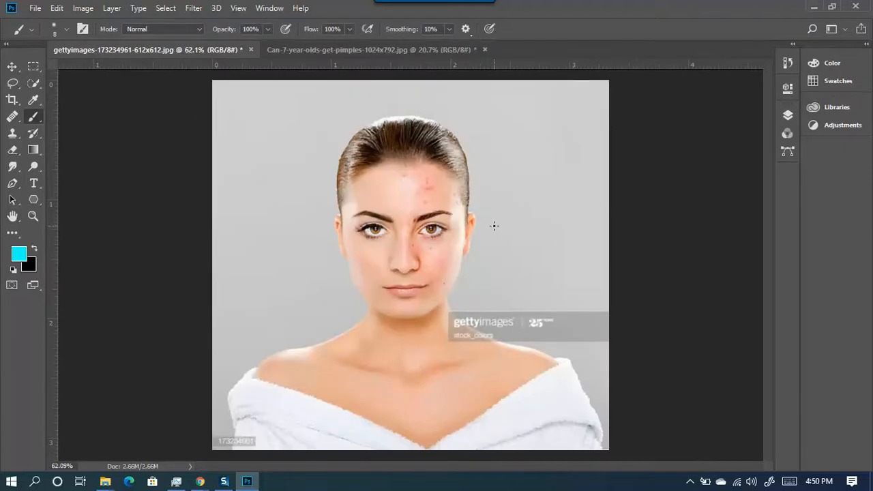
- Pick the Move tool and show a taller Layers panel, leaving Background locked
{"action": "left_click", "coordinate": [11, 67]}
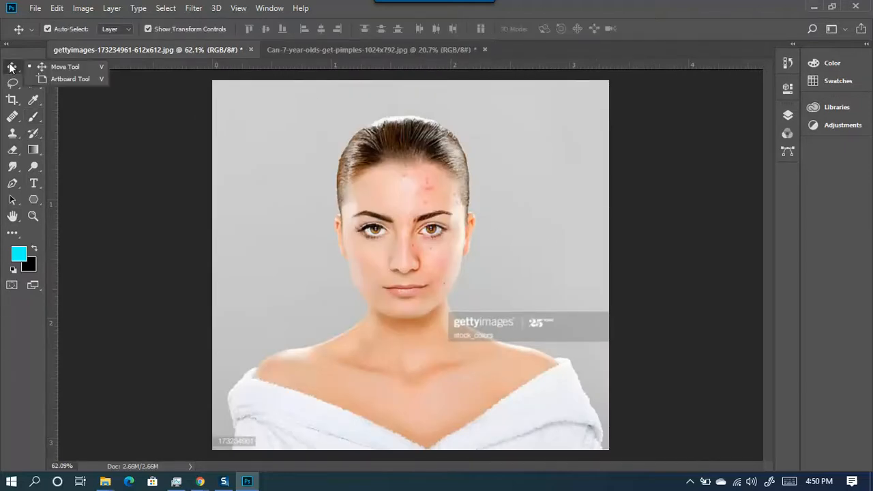
{"action": "left_click", "coordinate": [63, 68]}
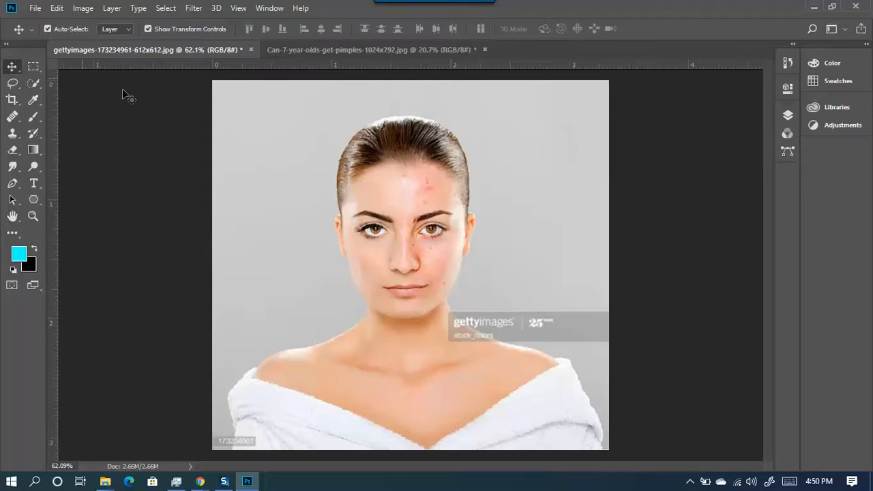
{"action": "left_click", "coordinate": [788, 116]}
{"action": "scroll", "coordinate": [359, 238], "scroll_direction": "down", "scroll_amount": 6}
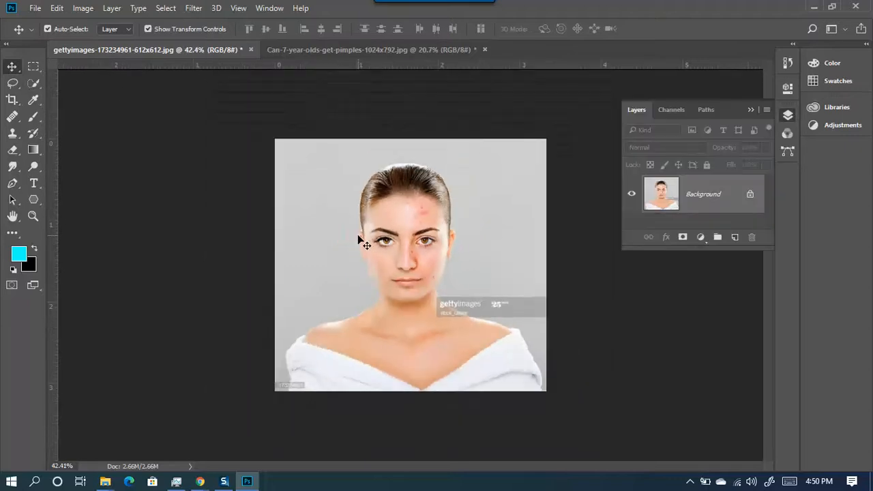
{"action": "left_click_drag", "start_coordinate": [397, 250], "coordinate": [379, 250]}
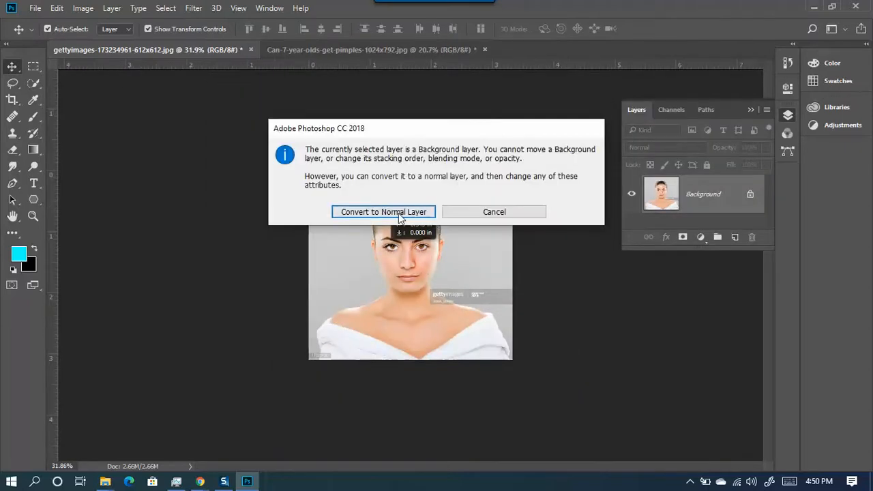
{"action": "left_click", "coordinate": [494, 213]}
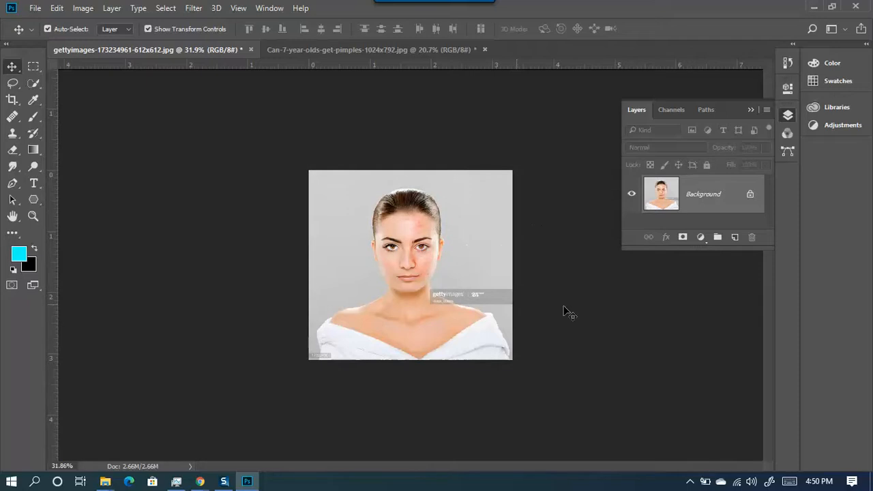
{"action": "left_click_drag", "start_coordinate": [688, 249], "coordinate": [685, 379]}
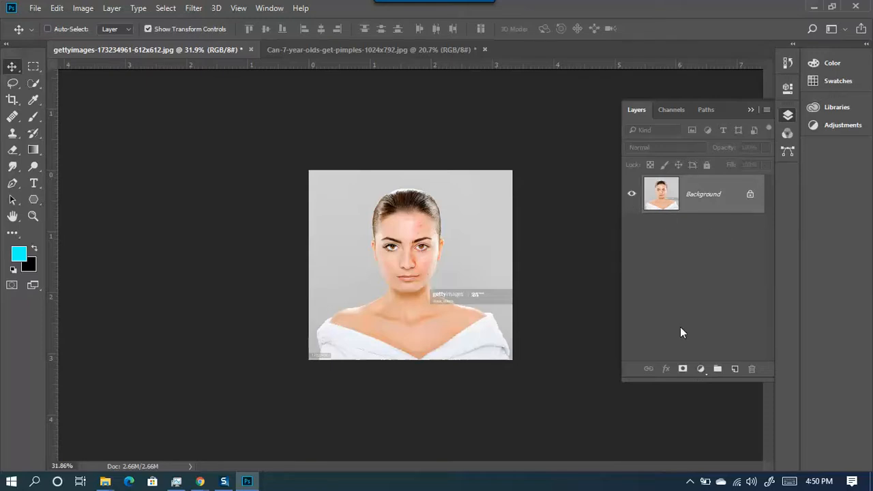
- Duplicate Background into Layer 1 with Ctrl+J and toggle the Background's visibility
{"action": "key", "text": "ctrl+j"}
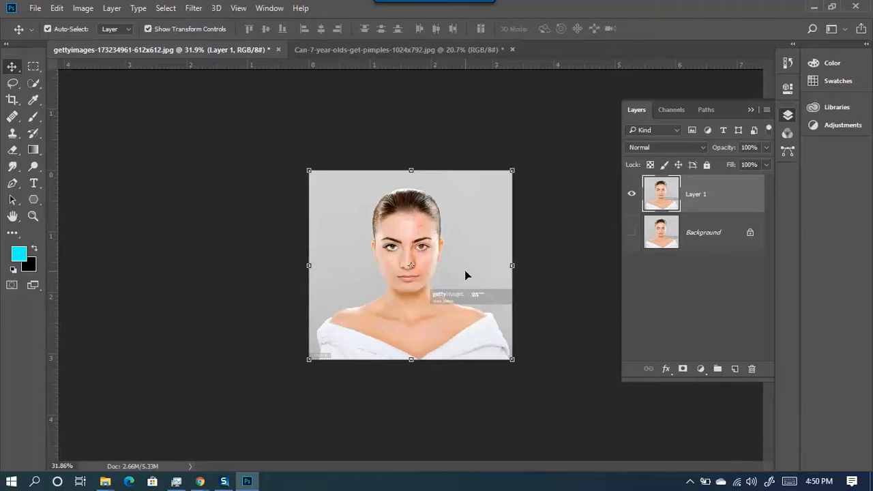
{"action": "left_click", "coordinate": [631, 233]}
{"action": "left_click", "coordinate": [632, 234]}
{"action": "scroll", "coordinate": [407, 80], "scroll_direction": "up", "scroll_amount": 2}
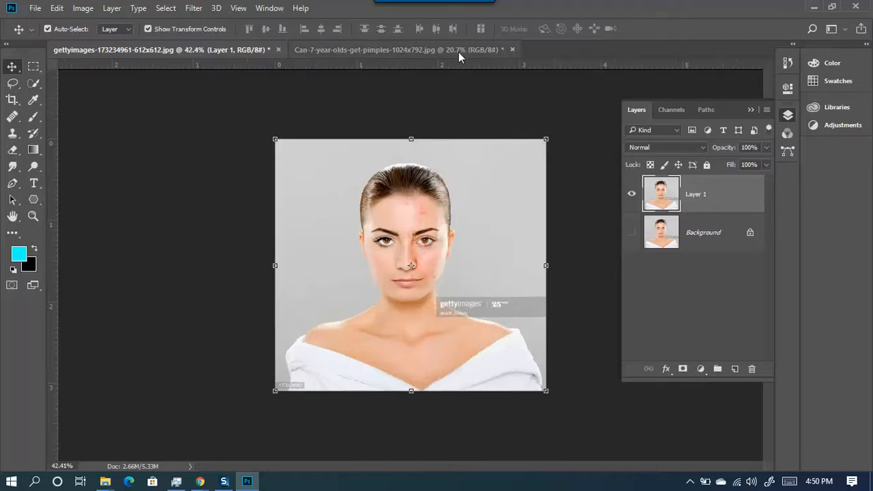
{"action": "left_click", "coordinate": [512, 46]}
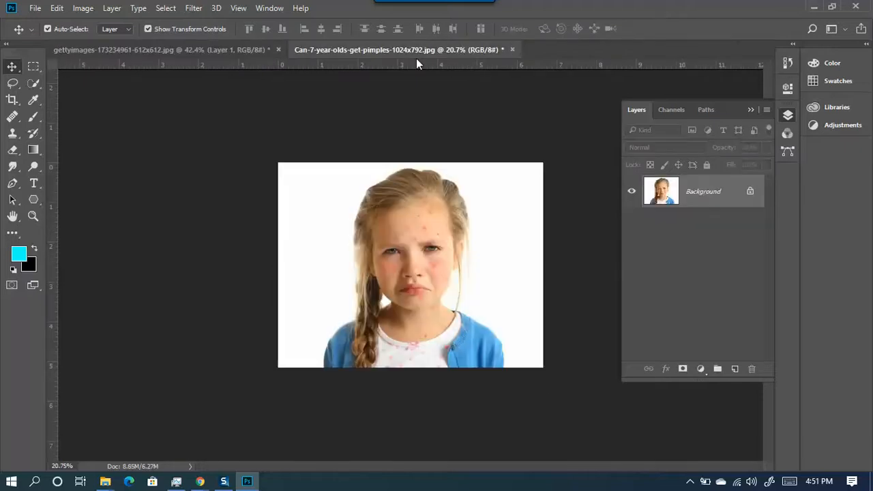
{"action": "left_click", "coordinate": [181, 47]}
{"action": "left_click", "coordinate": [83, 8]}
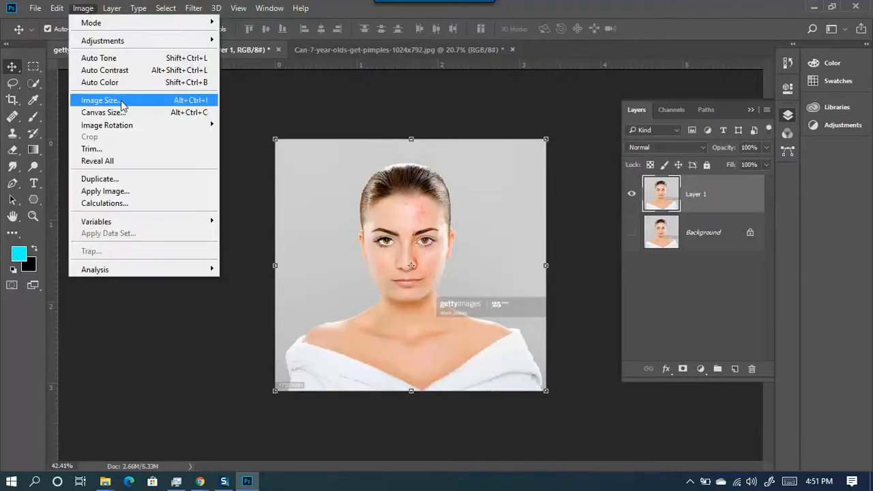
{"action": "left_click", "coordinate": [377, 106]}
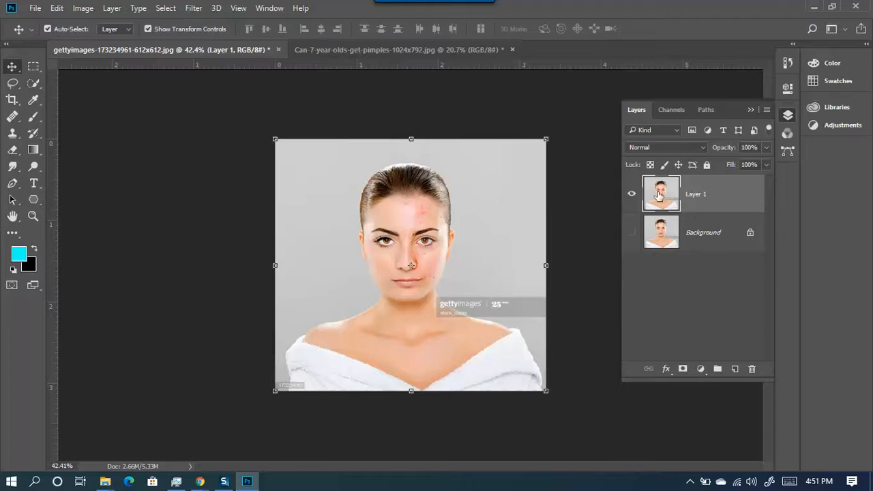
- Hide the Background layer, compare Layer 1 on and off, and zoom in on the portrait
{"action": "left_click", "coordinate": [631, 233]}
{"action": "left_click", "coordinate": [631, 193]}
{"action": "left_click", "coordinate": [631, 193]}
{"action": "left_click", "coordinate": [193, 143]}
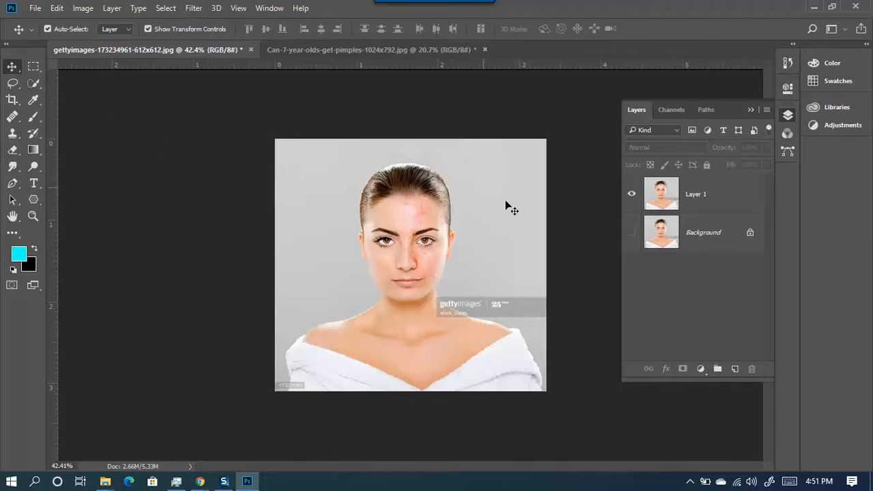
{"action": "key", "text": "ctrl+plus"}
{"action": "scroll", "coordinate": [543, 237], "scroll_direction": "down", "scroll_amount": 1}
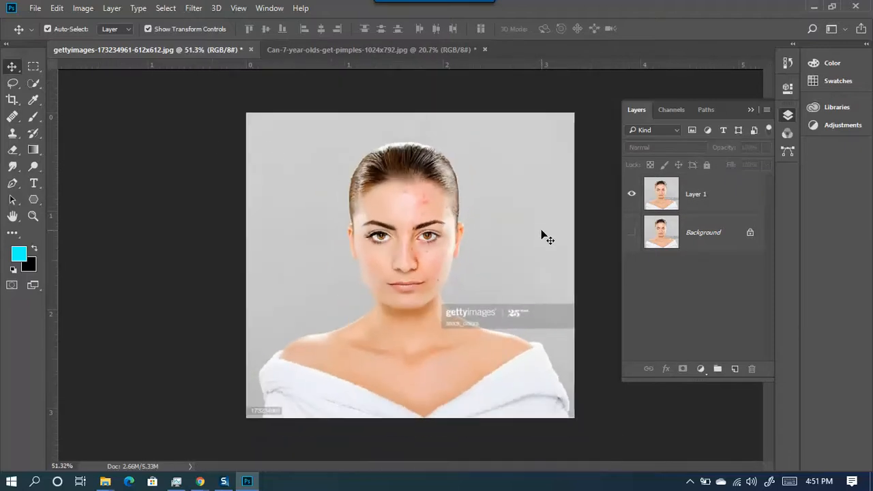
{"action": "right_click", "coordinate": [15, 69]}
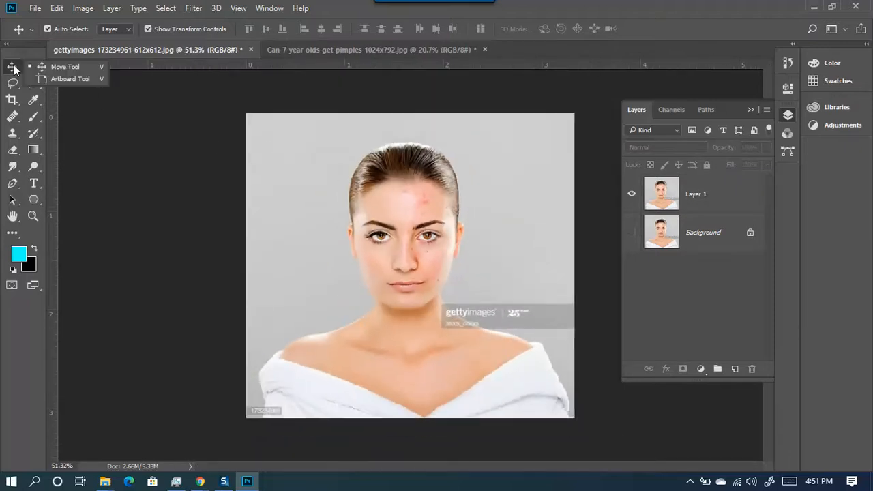
{"action": "left_click", "coordinate": [79, 81]}
{"action": "scroll", "coordinate": [464, 189], "scroll_direction": "down", "scroll_amount": 3}
{"action": "left_click_drag", "start_coordinate": [204, 177], "coordinate": [318, 349]}
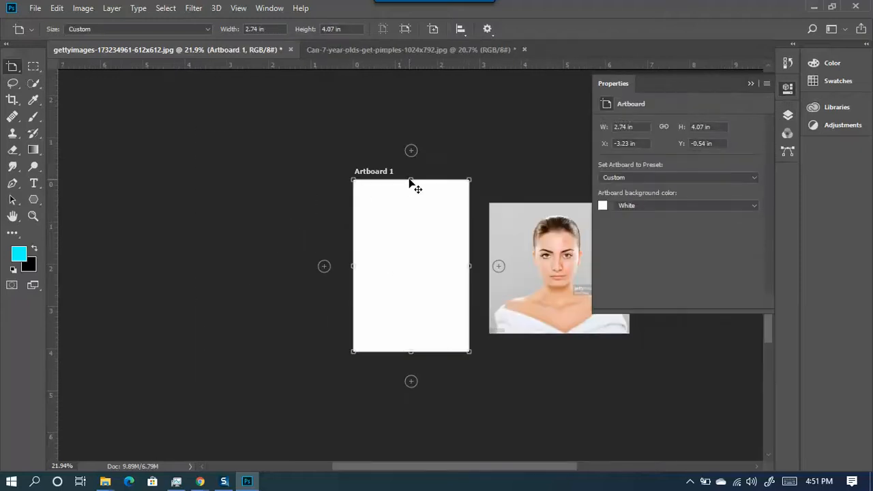
{"action": "left_click_drag", "start_coordinate": [409, 181], "coordinate": [408, 203]}
{"action": "left_click_drag", "start_coordinate": [409, 351], "coordinate": [410, 334]}
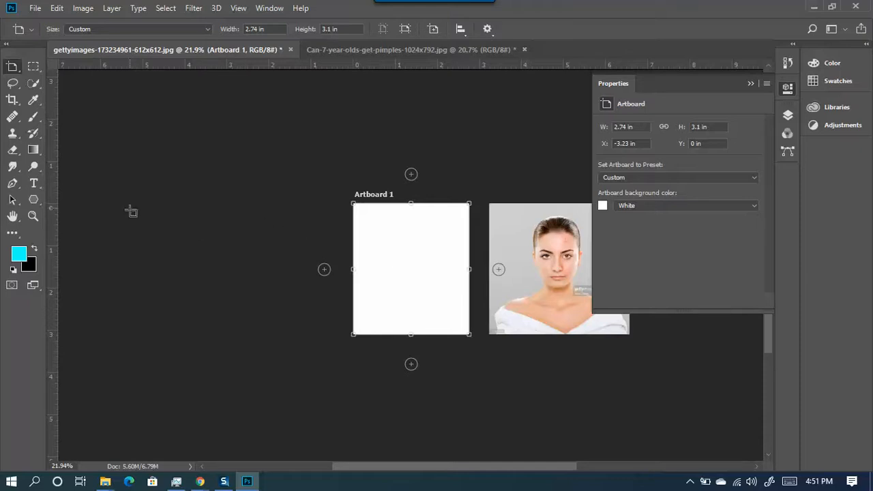
{"action": "scroll", "coordinate": [354, 266], "scroll_direction": "down", "scroll_amount": 2}
{"action": "scroll", "coordinate": [404, 254], "scroll_direction": "up", "scroll_amount": 1}
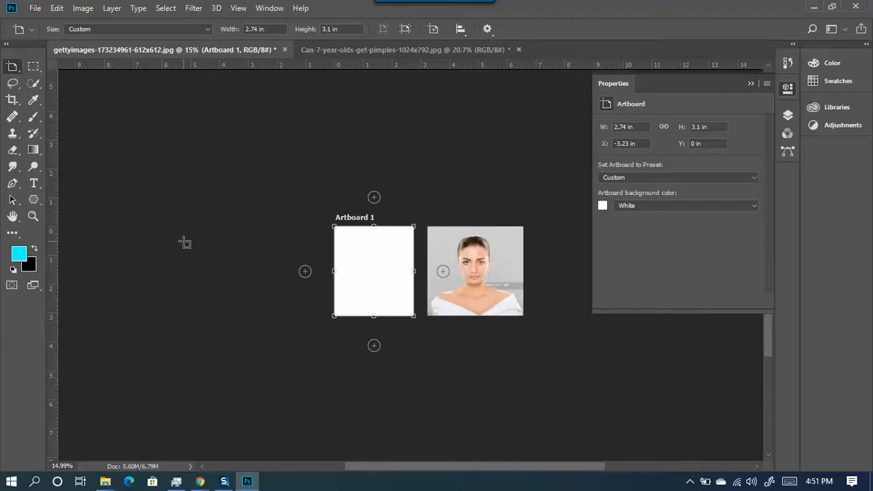
{"action": "left_click_drag", "start_coordinate": [170, 226], "coordinate": [253, 326]}
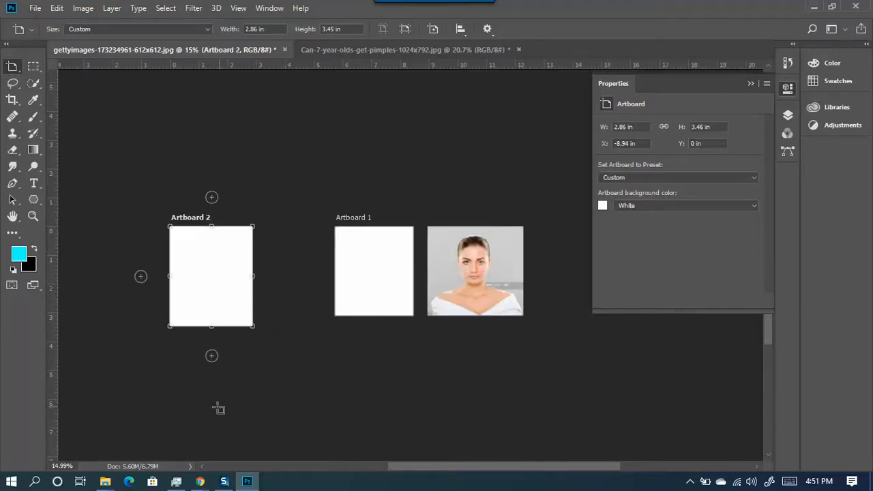
{"action": "left_click", "coordinate": [275, 167]}
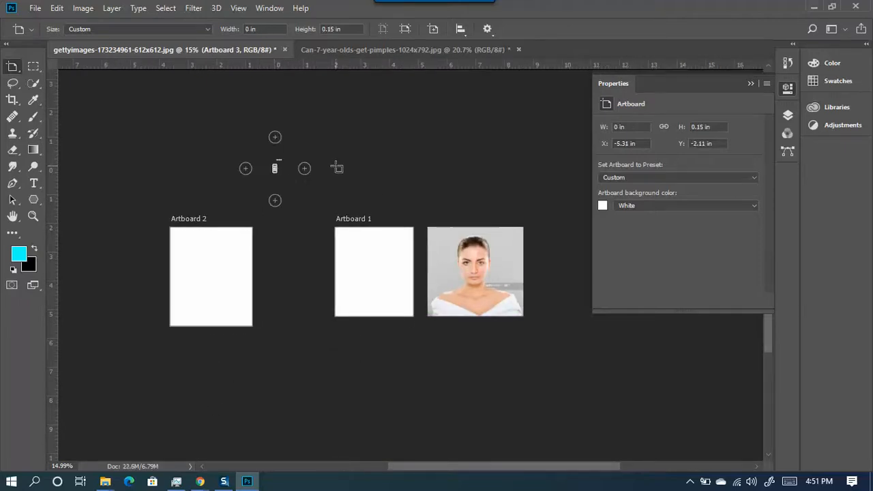
{"action": "key", "text": "ctrl+z"}
{"action": "key", "text": "ctrl+z"}
{"action": "key", "text": "ctrl+z"}
{"action": "key", "text": "ctrl+z"}
{"action": "key", "text": "ctrl+z"}
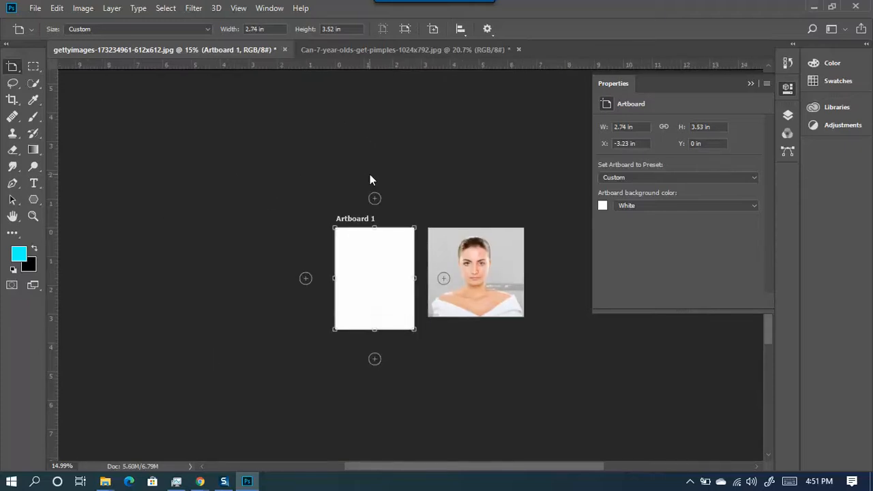
{"action": "key", "text": "ctrl+z"}
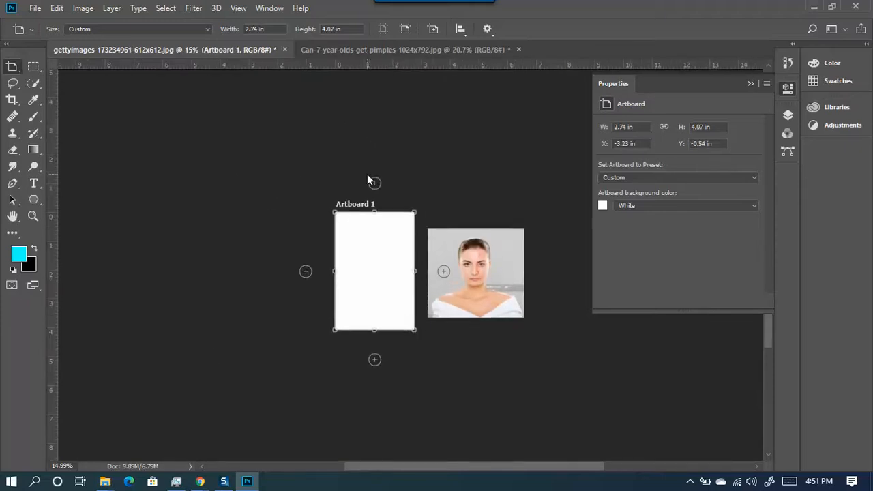
{"action": "key", "text": "ctrl+z"}
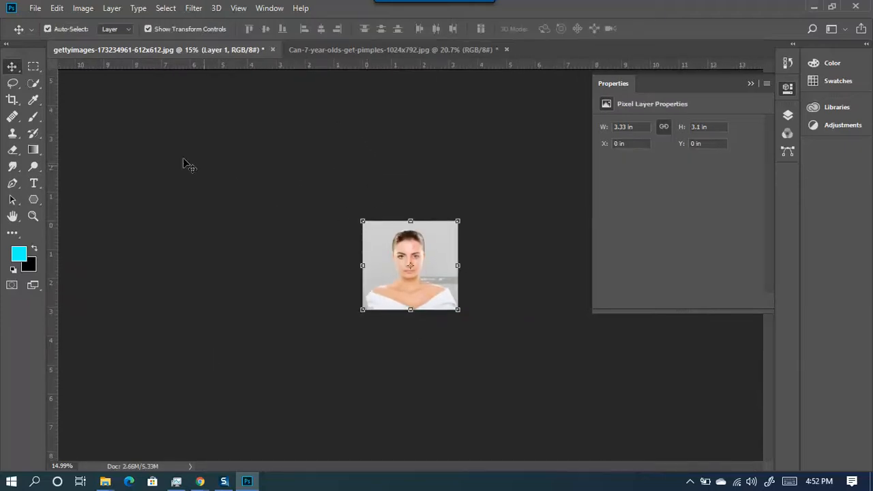
- Keep the Rectangular Marquee Tool selected and zoom in on the portrait
{"action": "left_click", "coordinate": [34, 68]}
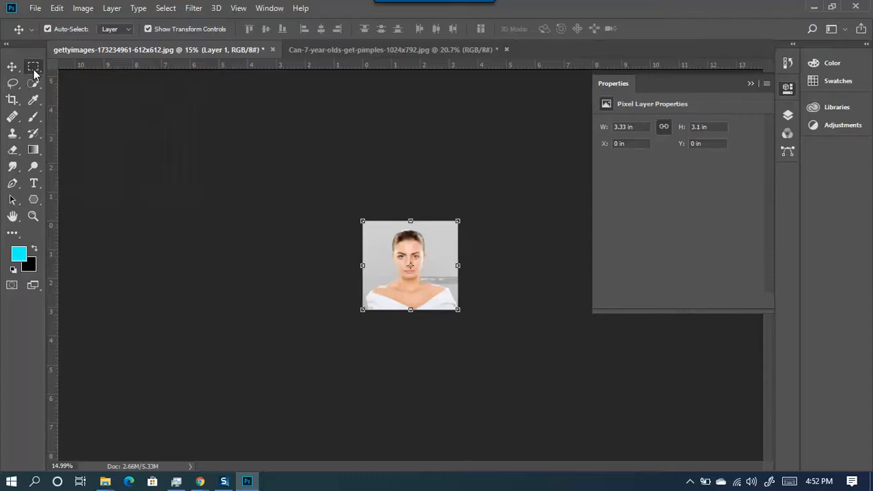
{"action": "right_click", "coordinate": [34, 69]}
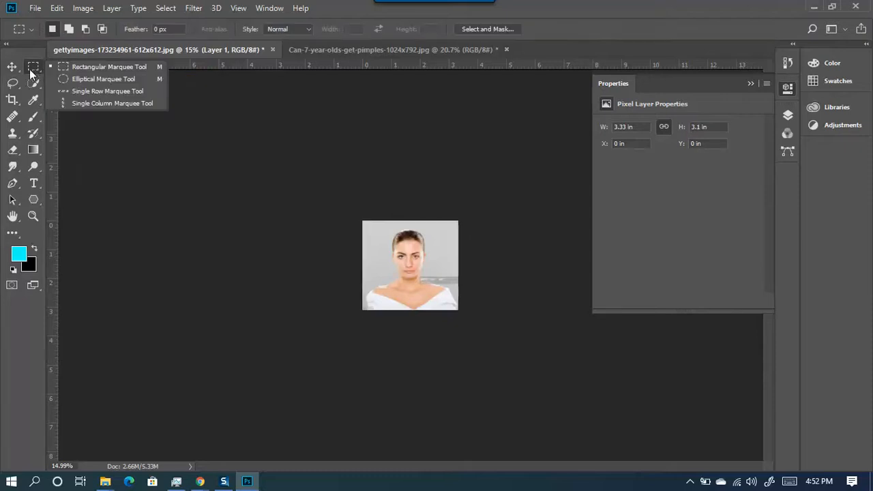
{"action": "left_click", "coordinate": [29, 70]}
{"action": "right_click", "coordinate": [34, 66]}
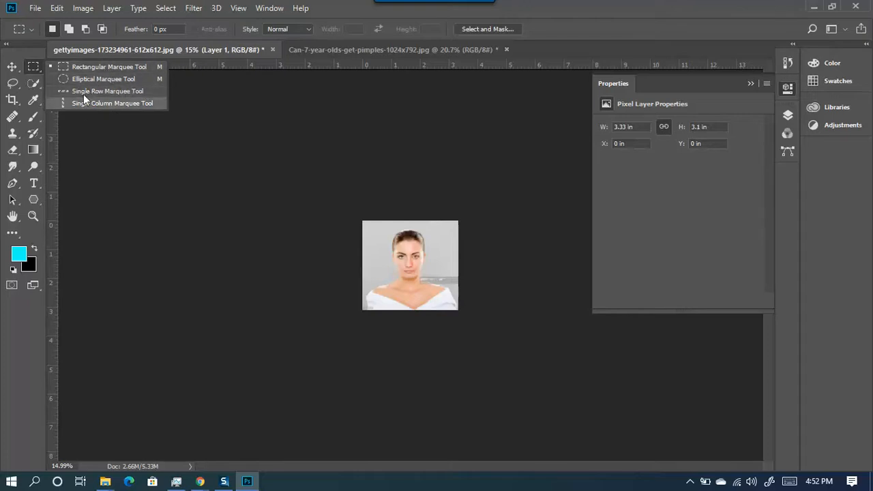
{"action": "left_click", "coordinate": [32, 68]}
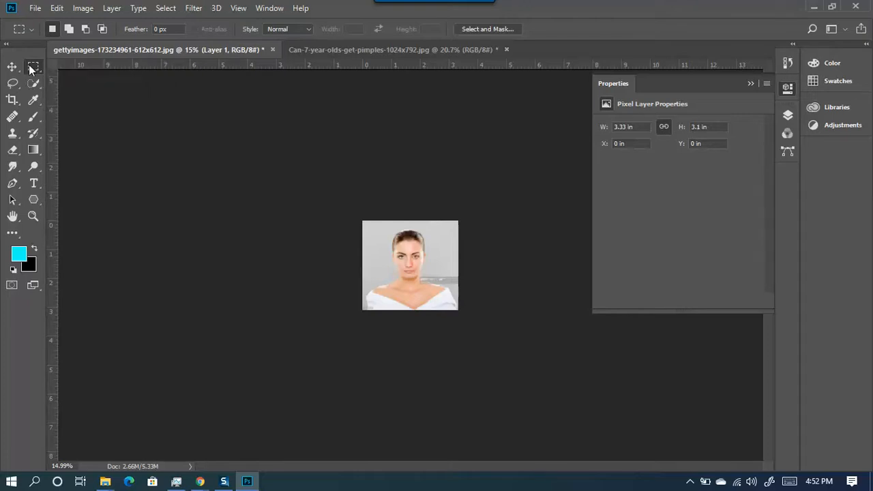
{"action": "scroll", "coordinate": [459, 255], "scroll_direction": "up", "scroll_amount": 9}
{"action": "scroll", "coordinate": [461, 249], "scroll_direction": "up", "scroll_amount": 5}
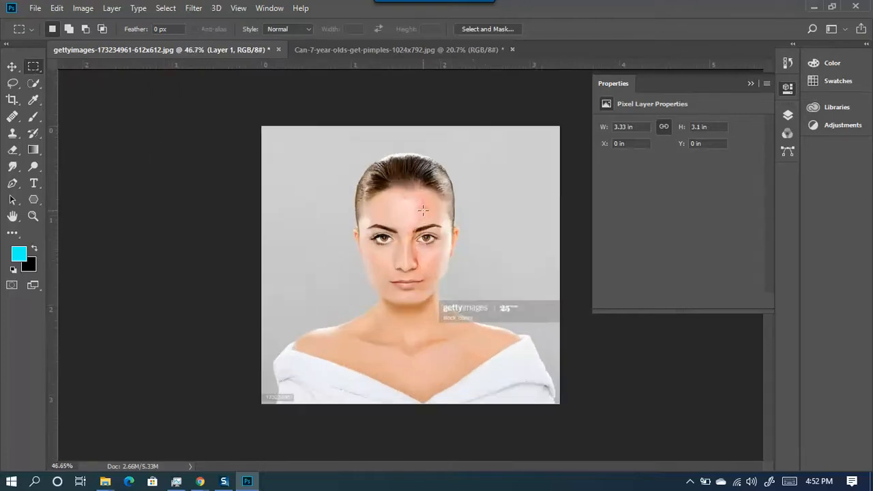
- Draw test rectangular selections beside the face, show the Layers panel, then deselect with Ctrl+D
{"action": "scroll", "coordinate": [245, 120], "scroll_direction": "down", "scroll_amount": 2}
{"action": "scroll", "coordinate": [316, 198], "scroll_direction": "up", "scroll_amount": 3}
{"action": "left_click_drag", "start_coordinate": [219, 127], "coordinate": [292, 230]}
{"action": "left_click_drag", "start_coordinate": [216, 255], "coordinate": [295, 321]}
{"action": "left_click_drag", "start_coordinate": [232, 132], "coordinate": [309, 197]}
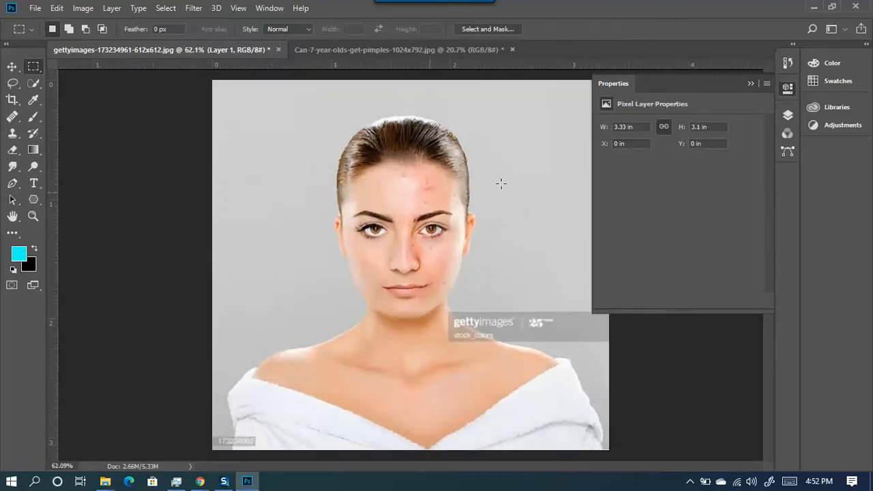
{"action": "left_click", "coordinate": [784, 116]}
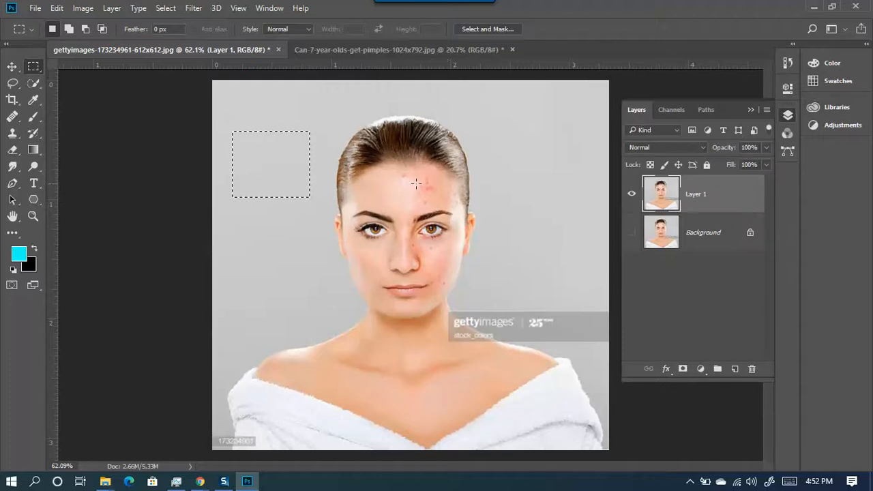
{"action": "left_click_drag", "start_coordinate": [235, 243], "coordinate": [329, 291]}
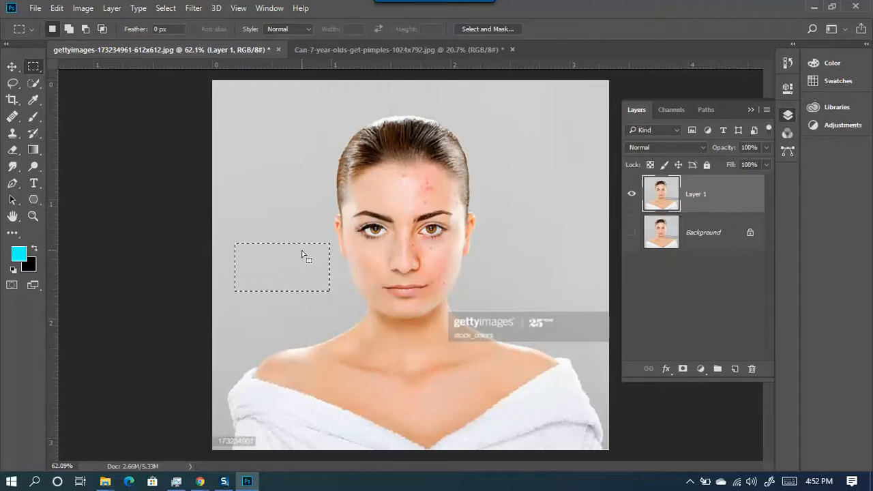
{"action": "key", "text": "ctrl+d"}
- Paint a cyan test stroke with a roughly 166 px brush, then undo it
{"action": "left_click", "coordinate": [34, 117]}
{"action": "left_click_drag", "start_coordinate": [275, 139], "coordinate": [307, 141]}
{"action": "left_click_drag", "start_coordinate": [239, 201], "coordinate": [217, 190]}
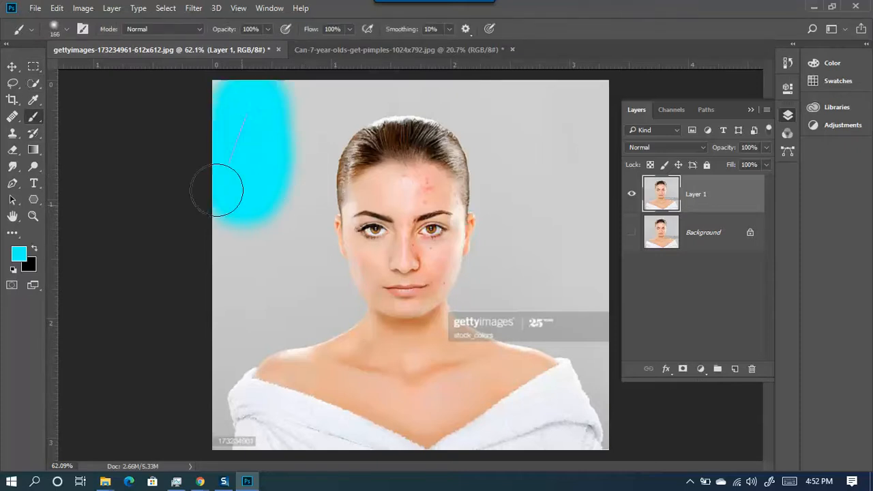
{"action": "key", "text": "ctrl+z"}
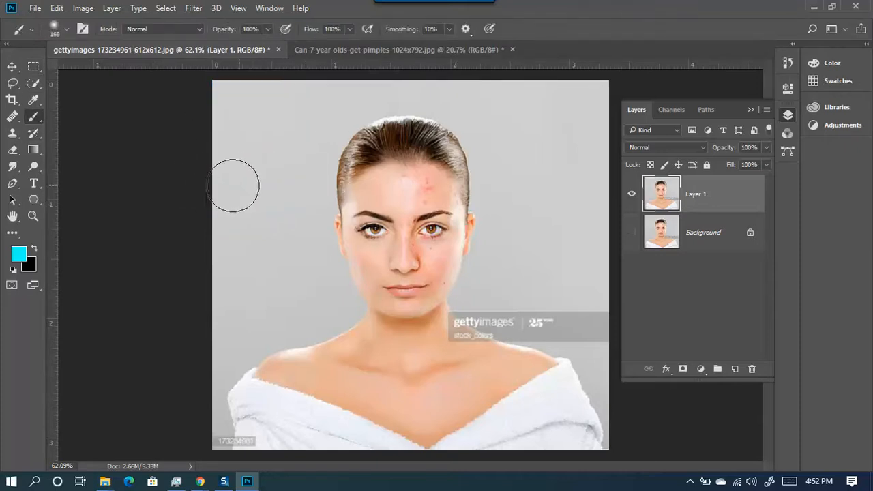
- Set the foreground colour to red, paint test strokes, and undo them
{"action": "left_click", "coordinate": [23, 254]}
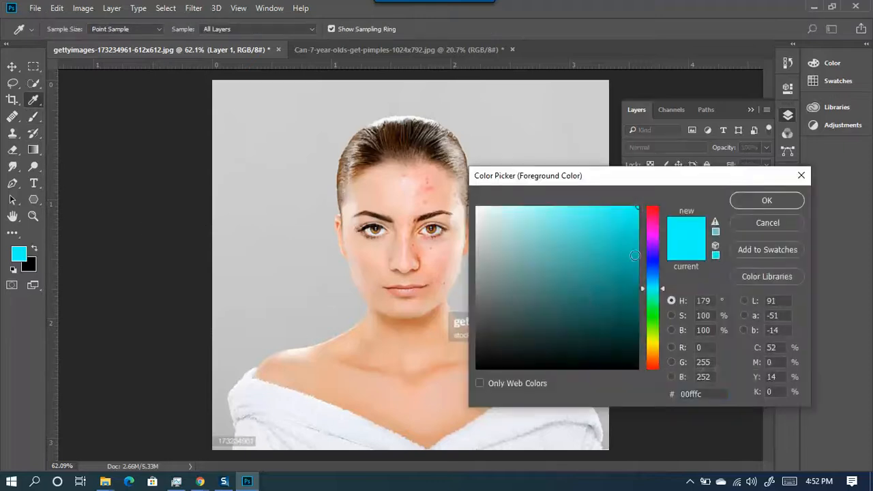
{"action": "left_click", "coordinate": [652, 206]}
{"action": "left_click", "coordinate": [765, 199]}
{"action": "mouse_move", "coordinate": [268, 113]}
{"action": "left_mouse_down"}
{"action": "mouse_move", "coordinate": [235, 113]}
{"action": "mouse_move", "coordinate": [274, 176]}
{"action": "left_mouse_up"}
{"action": "mouse_move", "coordinate": [243, 230]}
{"action": "left_mouse_down"}
{"action": "mouse_move", "coordinate": [253, 428]}
{"action": "mouse_move", "coordinate": [217, 342]}
{"action": "left_mouse_up"}
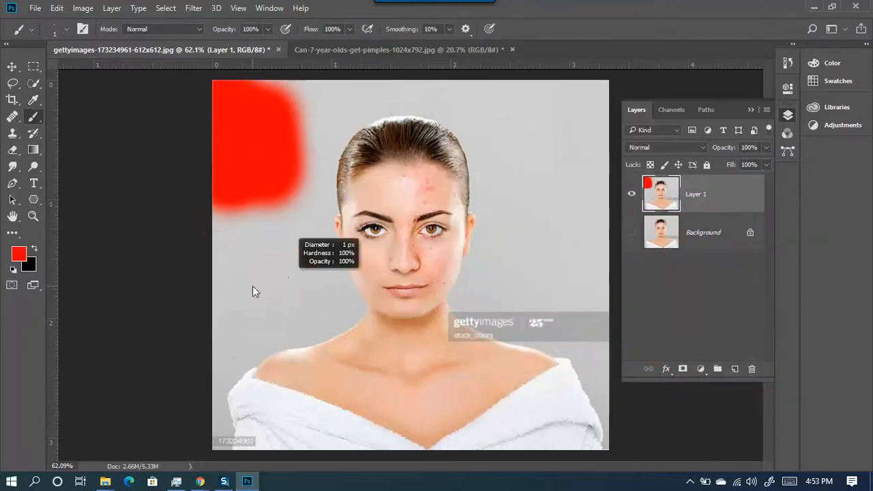
{"action": "mouse_move", "coordinate": [282, 202]}
{"action": "left_mouse_down"}
{"action": "mouse_move", "coordinate": [228, 329]}
{"action": "mouse_move", "coordinate": [275, 115]}
{"action": "left_mouse_up"}
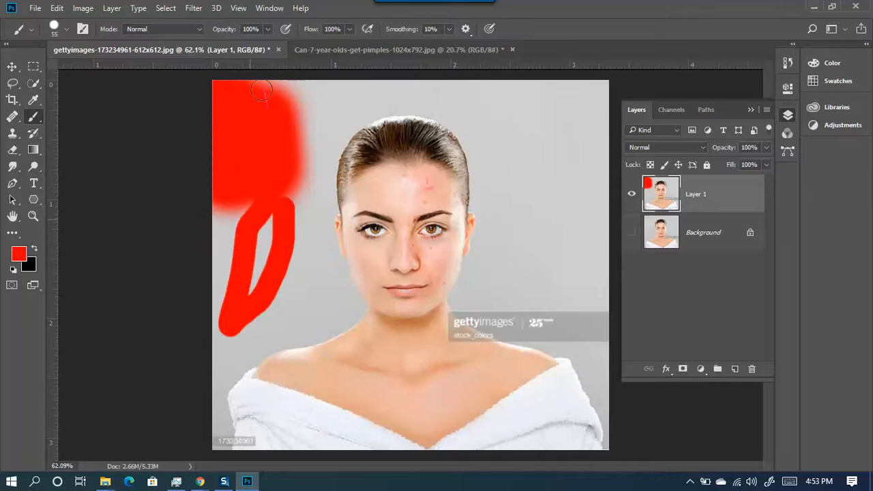
{"action": "mouse_move", "coordinate": [329, 63]}
{"action": "left_mouse_down"}
{"action": "mouse_move", "coordinate": [302, 98]}
{"action": "mouse_move", "coordinate": [497, 88]}
{"action": "mouse_move", "coordinate": [604, 179]}
{"action": "mouse_move", "coordinate": [590, 231]}
{"action": "mouse_move", "coordinate": [558, 253]}
{"action": "left_mouse_up"}
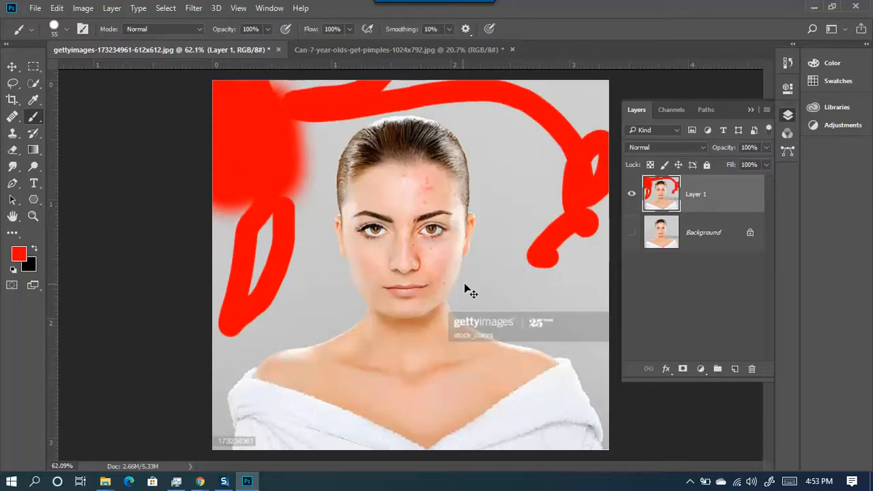
{"action": "key", "text": "ctrl+z"}
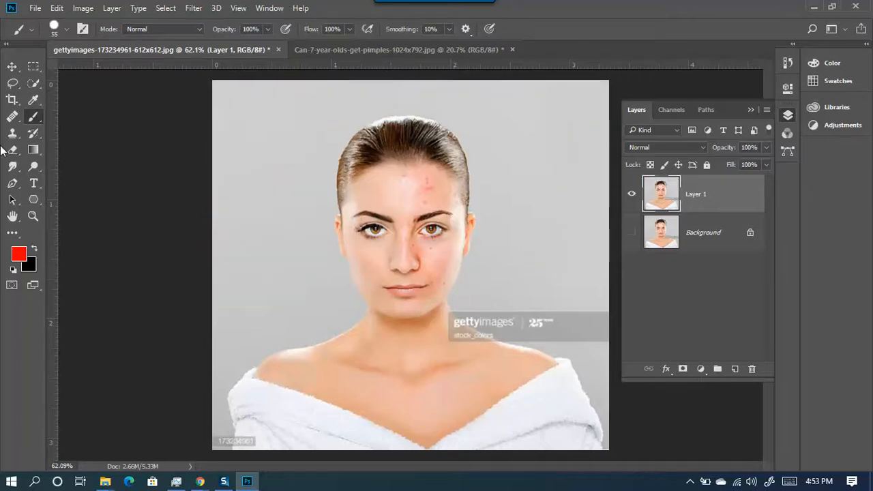
- Draw a tall rectangular marquee on the grey background left of the face
{"action": "left_click", "coordinate": [34, 69]}
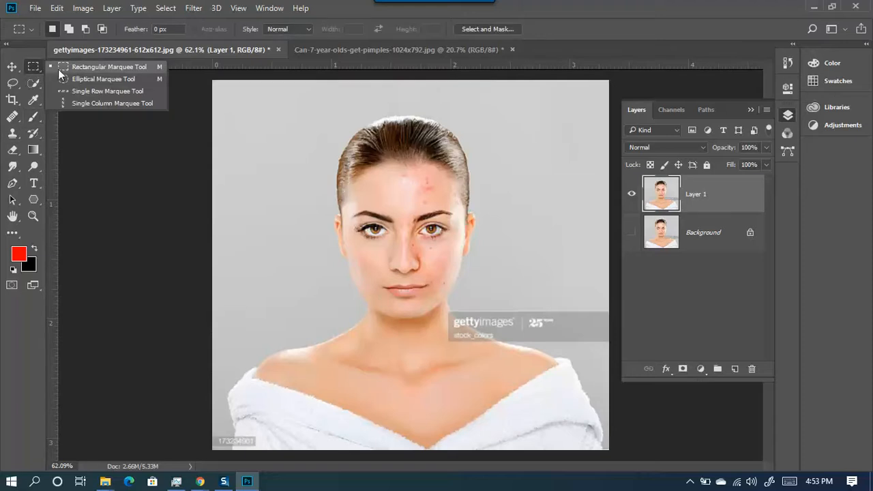
{"action": "left_click", "coordinate": [91, 66]}
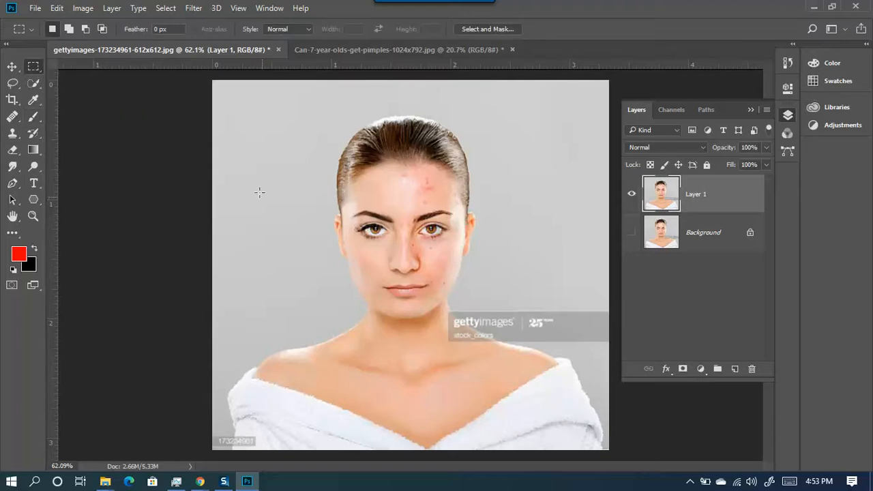
{"action": "mouse_move", "coordinate": [227, 125]}
{"action": "left_mouse_down"}
{"action": "mouse_move", "coordinate": [274, 220]}
{"action": "mouse_move", "coordinate": [318, 261]}
{"action": "mouse_move", "coordinate": [323, 304]}
{"action": "left_mouse_up"}
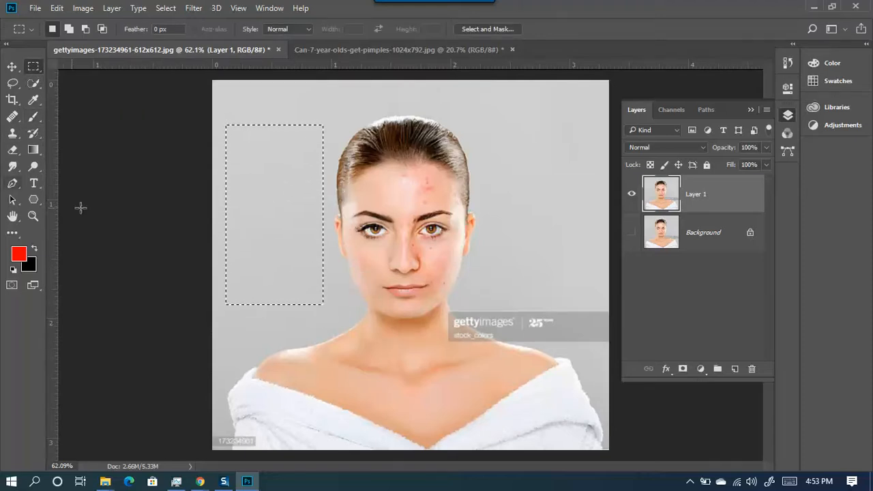
- Paint the selected rectangle solid red with a large brush
{"action": "left_click", "coordinate": [34, 119]}
{"action": "left_click_drag", "start_coordinate": [496, 125], "coordinate": [486, 155]}
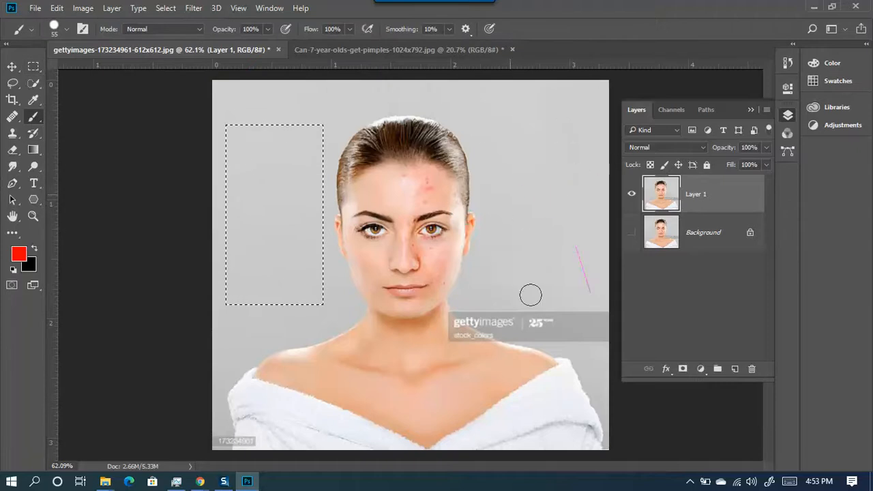
{"action": "mouse_move", "coordinate": [450, 198]}
{"action": "left_mouse_down"}
{"action": "mouse_move", "coordinate": [317, 189]}
{"action": "mouse_move", "coordinate": [233, 230]}
{"action": "mouse_move", "coordinate": [351, 324]}
{"action": "left_mouse_up"}
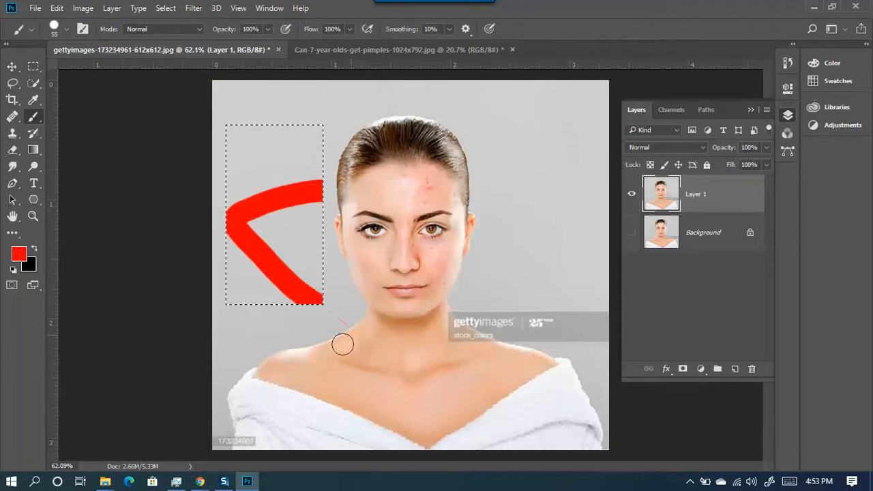
{"action": "mouse_move", "coordinate": [224, 261]}
{"action": "left_mouse_down"}
{"action": "mouse_move", "coordinate": [243, 125]}
{"action": "mouse_move", "coordinate": [321, 179]}
{"action": "mouse_move", "coordinate": [297, 133]}
{"action": "mouse_move", "coordinate": [246, 351]}
{"action": "mouse_move", "coordinate": [304, 228]}
{"action": "mouse_move", "coordinate": [292, 353]}
{"action": "mouse_move", "coordinate": [221, 213]}
{"action": "mouse_move", "coordinate": [324, 109]}
{"action": "mouse_move", "coordinate": [332, 308]}
{"action": "mouse_move", "coordinate": [324, 204]}
{"action": "mouse_move", "coordinate": [265, 334]}
{"action": "mouse_move", "coordinate": [278, 263]}
{"action": "left_mouse_up"}
{"action": "right_click", "coordinate": [290, 219]}
{"action": "mouse_move", "coordinate": [287, 294]}
{"action": "left_mouse_down"}
{"action": "mouse_move", "coordinate": [257, 388]}
{"action": "mouse_move", "coordinate": [561, 170]}
{"action": "left_mouse_up"}
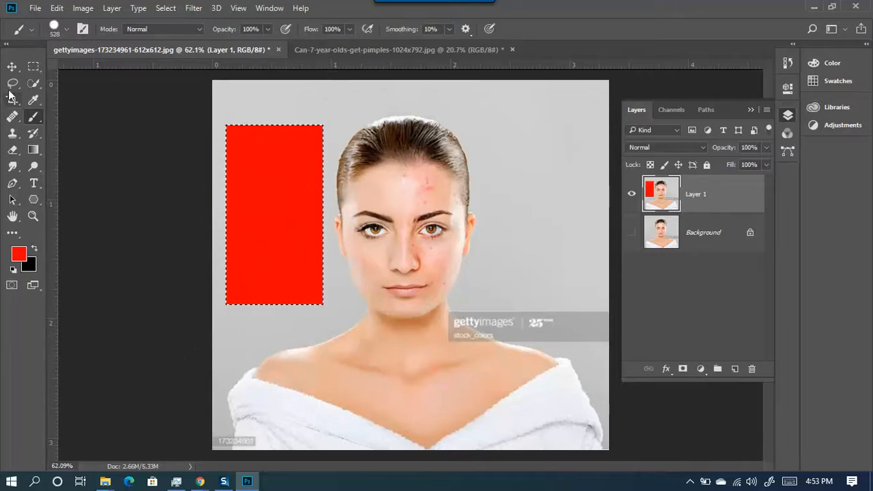
{"action": "left_click", "coordinate": [11, 67]}
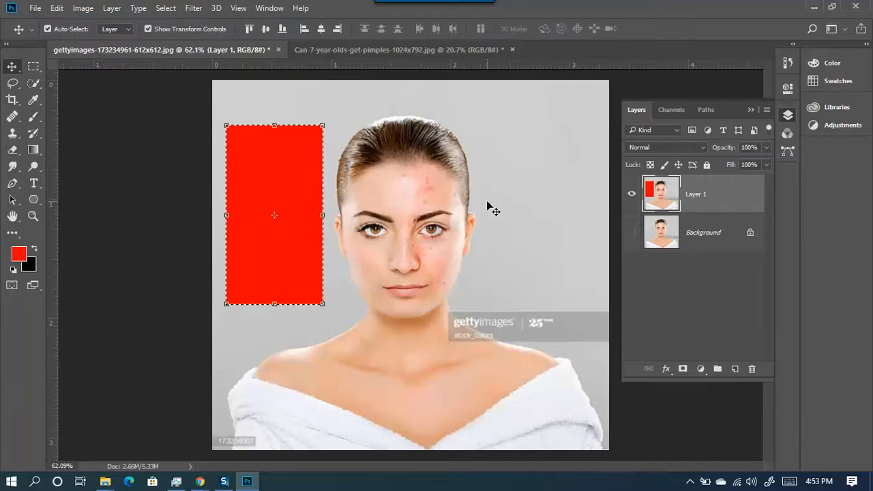
- Deselect, then step back with Ctrl+Alt+Z until the red fill and all selections are gone
{"action": "key", "text": "ctrl+d"}
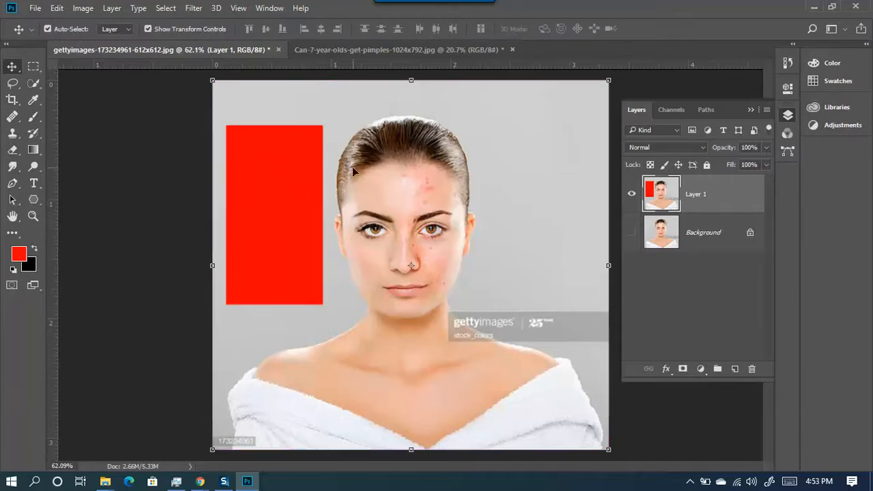
{"action": "left_click", "coordinate": [647, 85]}
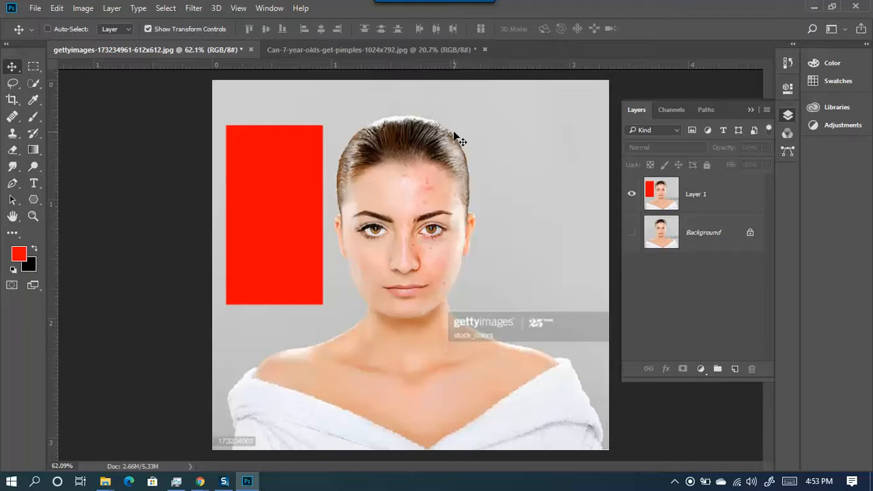
{"action": "key", "text": "ctrl+alt+z"}
{"action": "key", "text": "ctrl+alt+z"}
{"action": "key", "text": "ctrl+alt+z"}
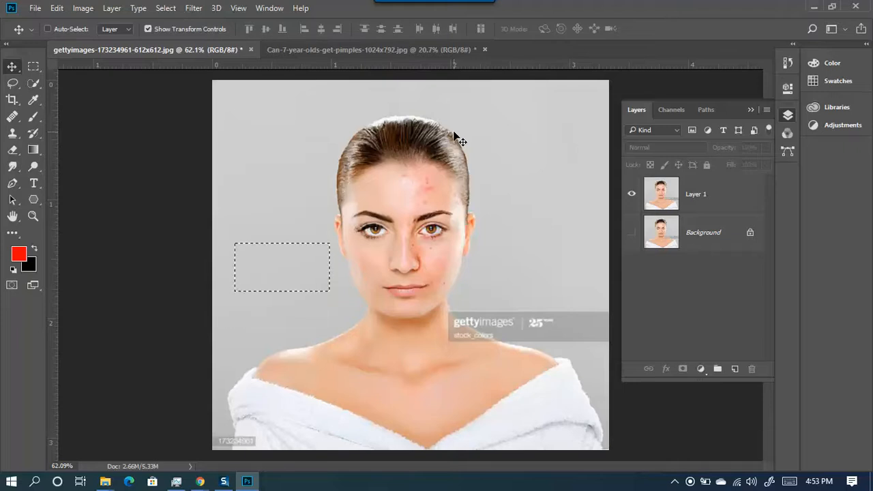
{"action": "scroll", "coordinate": [357, 273], "scroll_direction": "up", "scroll_amount": 4}
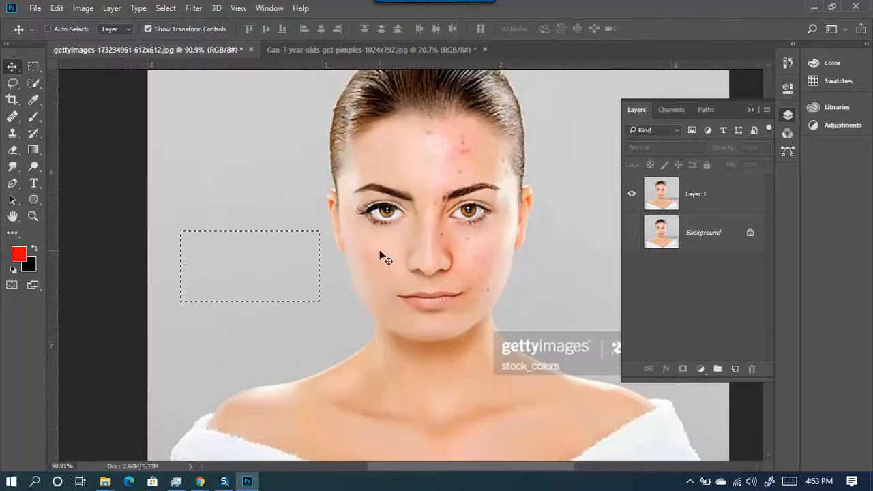
{"action": "key", "text": "ctrl+alt+z"}
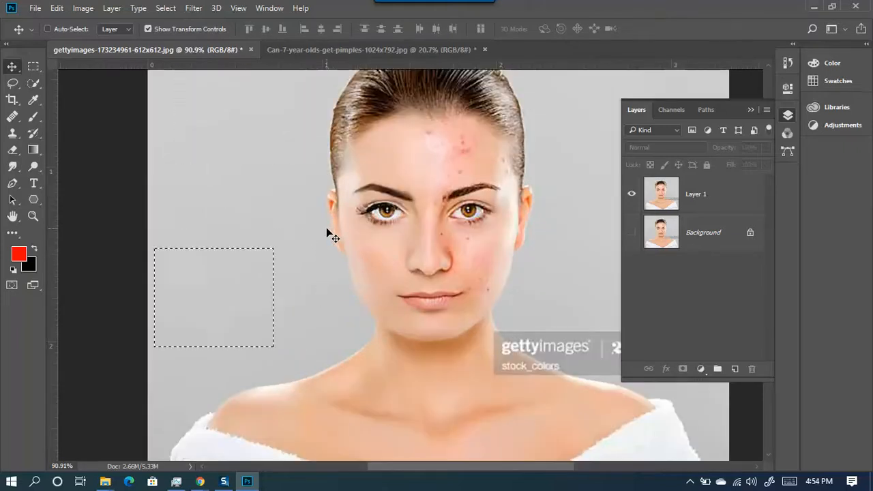
{"action": "key", "text": "ctrl+alt+z"}
{"action": "key", "text": "ctrl+alt+z"}
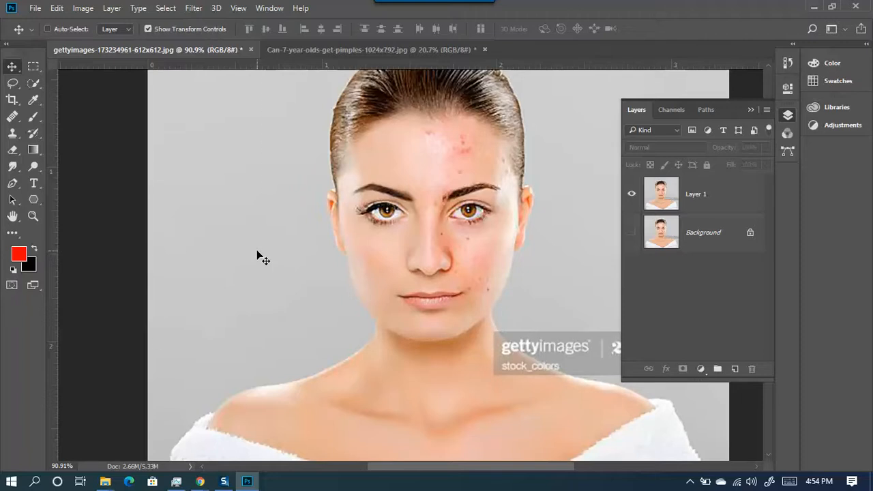
{"action": "scroll", "coordinate": [184, 252], "scroll_direction": "down", "scroll_amount": 2}
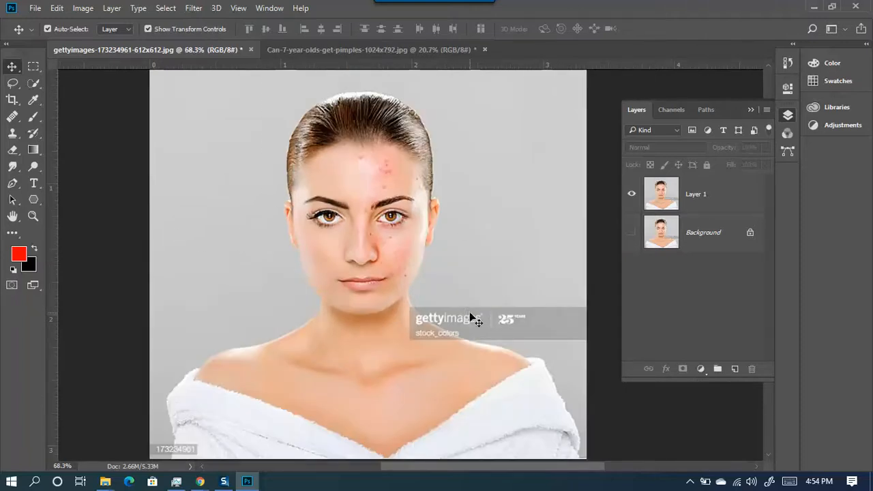
{"action": "scroll", "coordinate": [469, 312], "scroll_direction": "up", "scroll_amount": 2}
{"action": "left_click", "coordinate": [34, 66]}
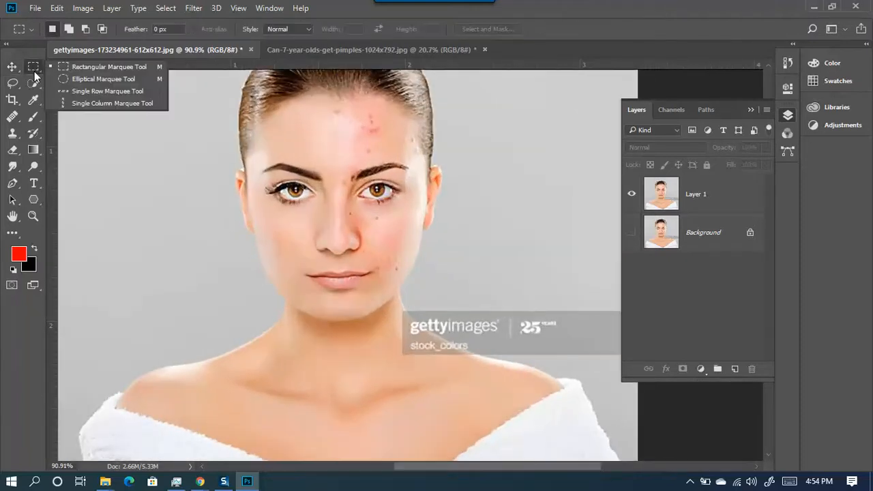
{"action": "left_click", "coordinate": [92, 69]}
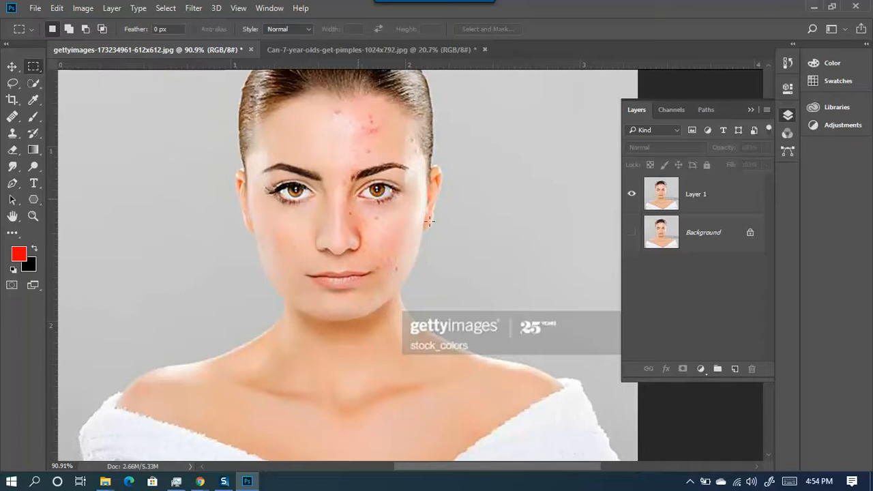
- Zoom in and draw a marquee box enclosing the 25 YEARS logo
{"action": "scroll", "coordinate": [561, 345], "scroll_direction": "up", "scroll_amount": 5}
{"action": "left_click_drag", "start_coordinate": [561, 348], "coordinate": [375, 264]}
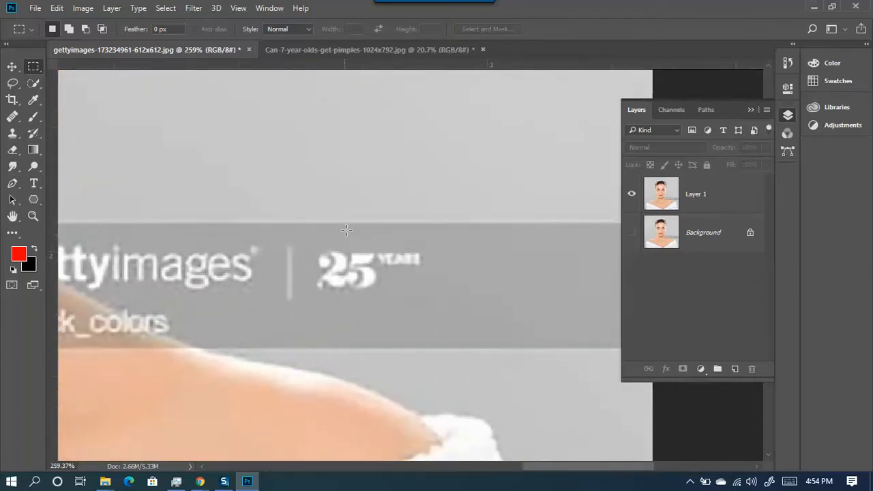
{"action": "left_click_drag", "start_coordinate": [303, 239], "coordinate": [440, 304]}
{"action": "key", "text": "shift"}
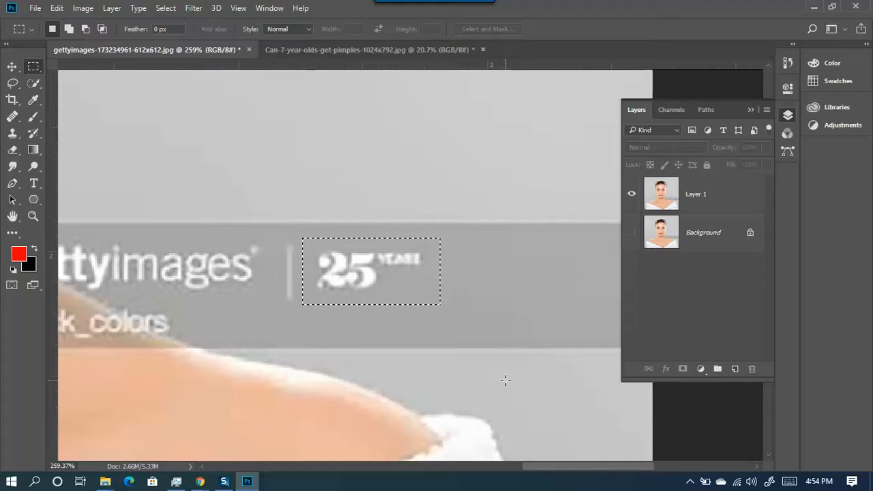
{"action": "key", "text": "shift"}
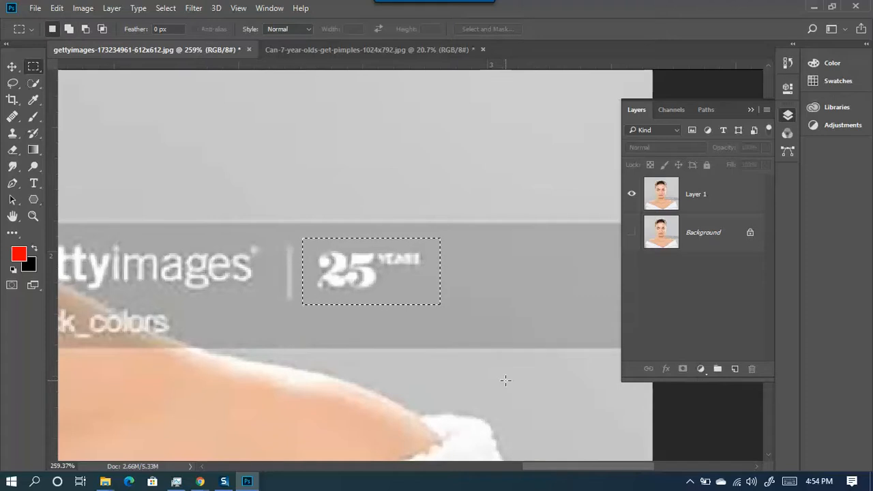
{"action": "left_click", "coordinate": [378, 277]}
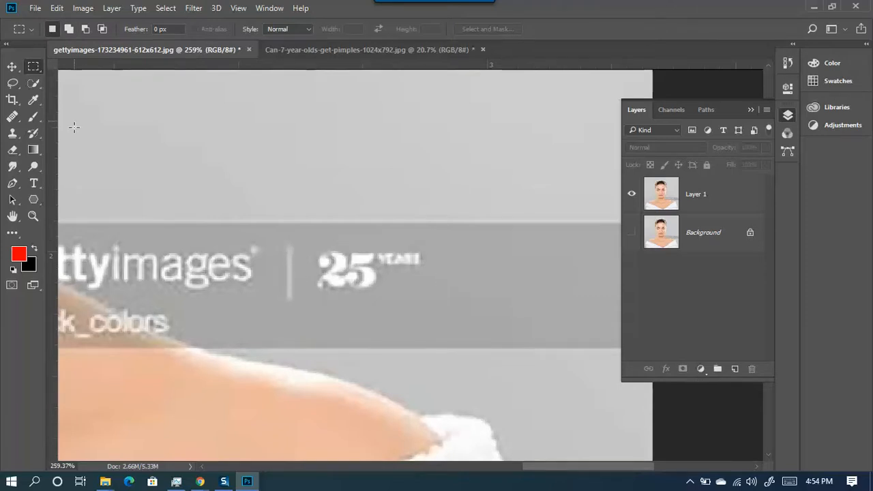
{"action": "left_click_drag", "start_coordinate": [312, 252], "coordinate": [328, 302]}
{"action": "key", "text": "ctrl+d"}
{"action": "left_click_drag", "start_coordinate": [303, 233], "coordinate": [442, 313]}
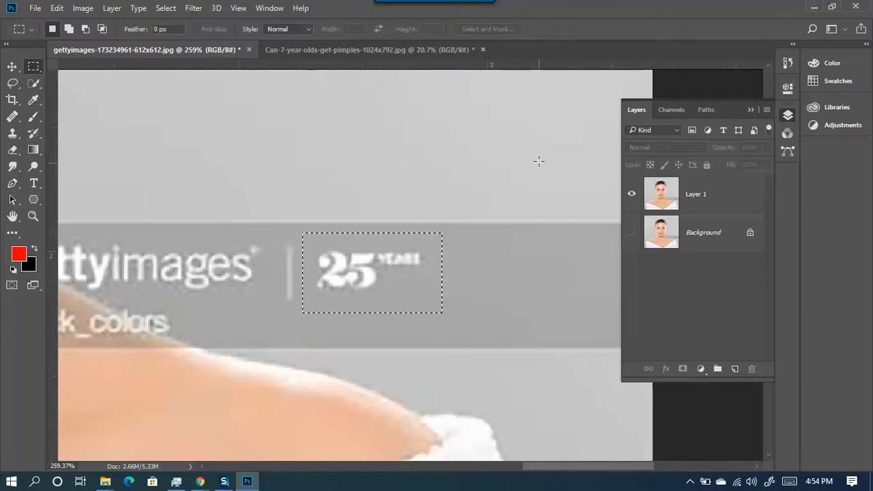
- Content-Aware Fill the boxed 25 YEARS logo on Layer 1
{"action": "left_click", "coordinate": [753, 193]}
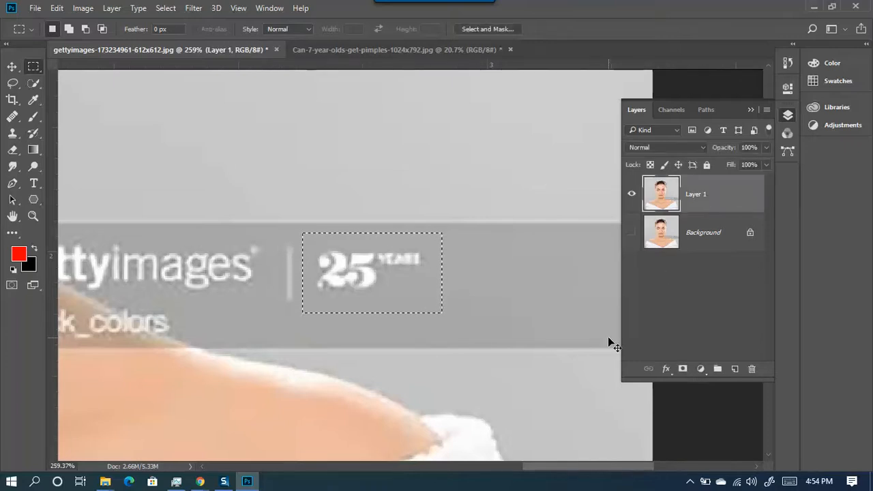
{"action": "scroll", "coordinate": [315, 247], "scroll_direction": "down", "scroll_amount": 1}
{"action": "scroll", "coordinate": [316, 247], "scroll_direction": "down", "scroll_amount": 9}
{"action": "key", "text": "shift+F5"}
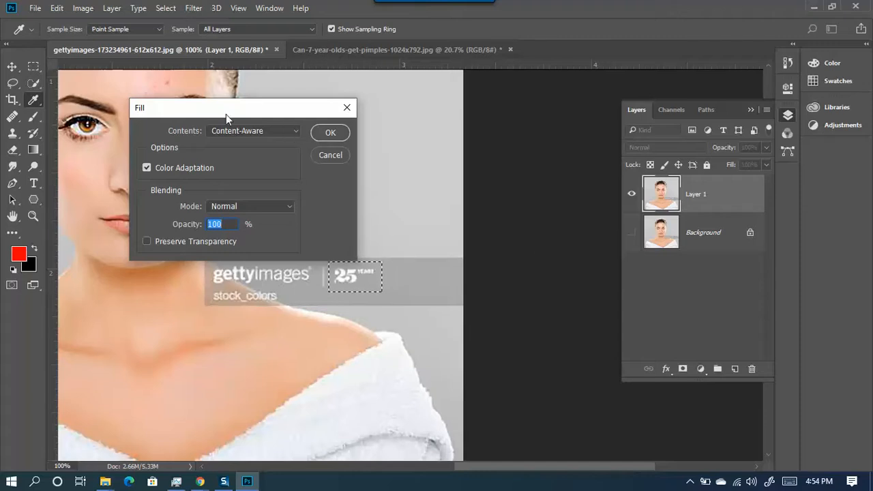
{"action": "left_click_drag", "start_coordinate": [225, 114], "coordinate": [588, 143]}
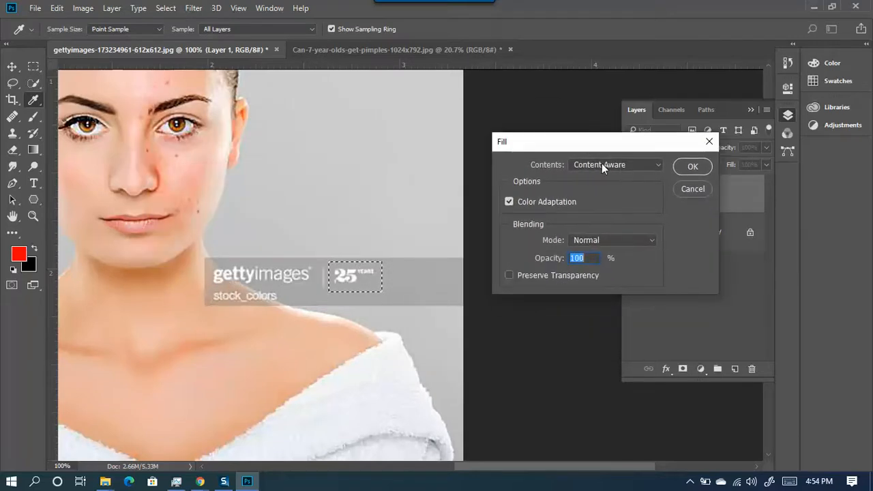
{"action": "left_click", "coordinate": [693, 166]}
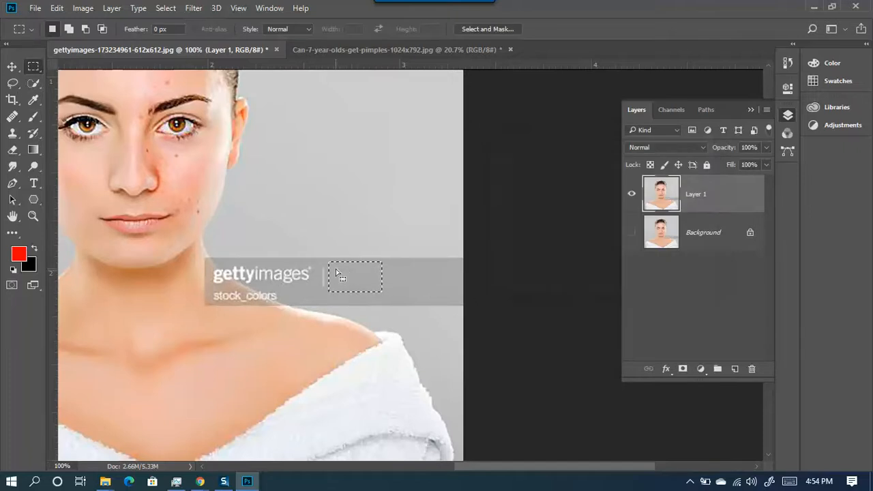
- Deselect, marquee the remaining gettyimages banner, and Content-Aware Fill it with background
{"action": "scroll", "coordinate": [357, 285], "scroll_direction": "up", "scroll_amount": 5}
{"action": "key", "text": "ctrl+d"}
{"action": "scroll", "coordinate": [355, 319], "scroll_direction": "down", "scroll_amount": 5}
{"action": "scroll", "coordinate": [340, 300], "scroll_direction": "up", "scroll_amount": 3}
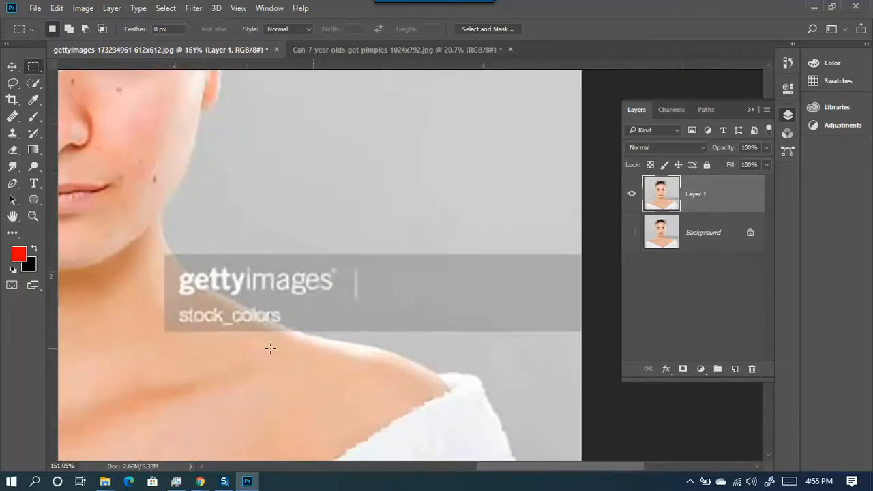
{"action": "scroll", "coordinate": [158, 317], "scroll_direction": "up", "scroll_amount": 2}
{"action": "scroll", "coordinate": [199, 309], "scroll_direction": "down", "scroll_amount": 2}
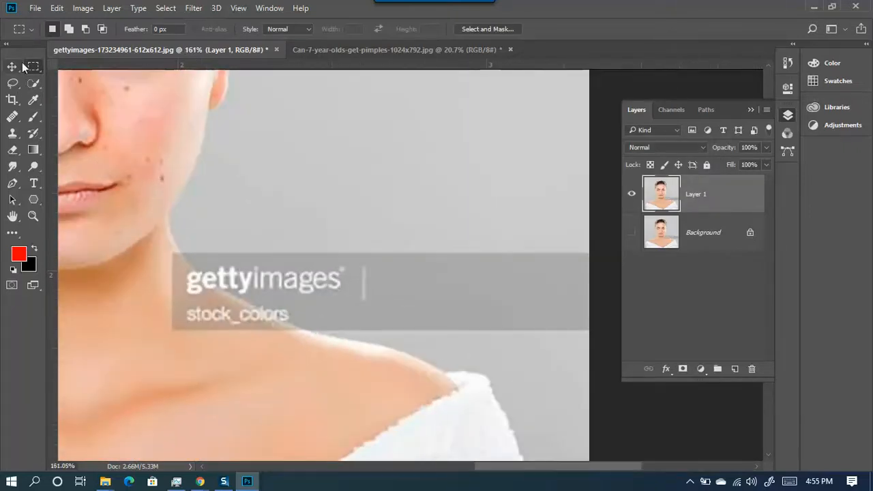
{"action": "scroll", "coordinate": [154, 263], "scroll_direction": "down", "scroll_amount": 1}
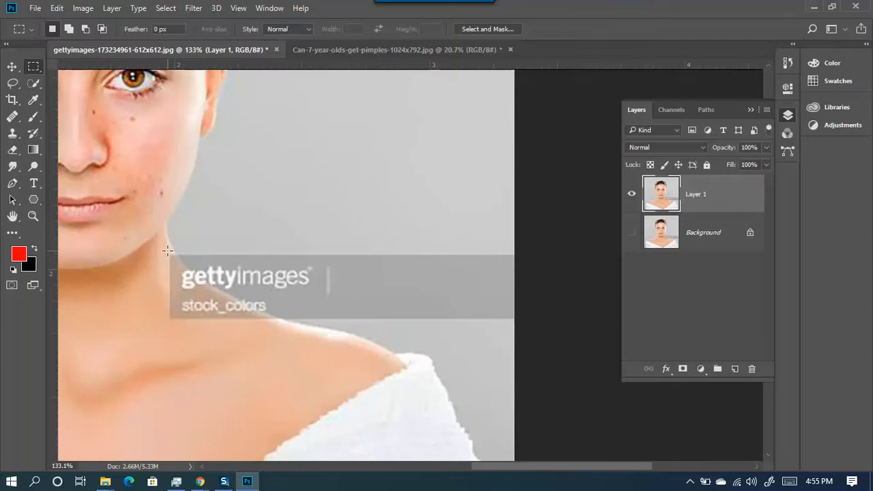
{"action": "left_click_drag", "start_coordinate": [168, 251], "coordinate": [541, 321]}
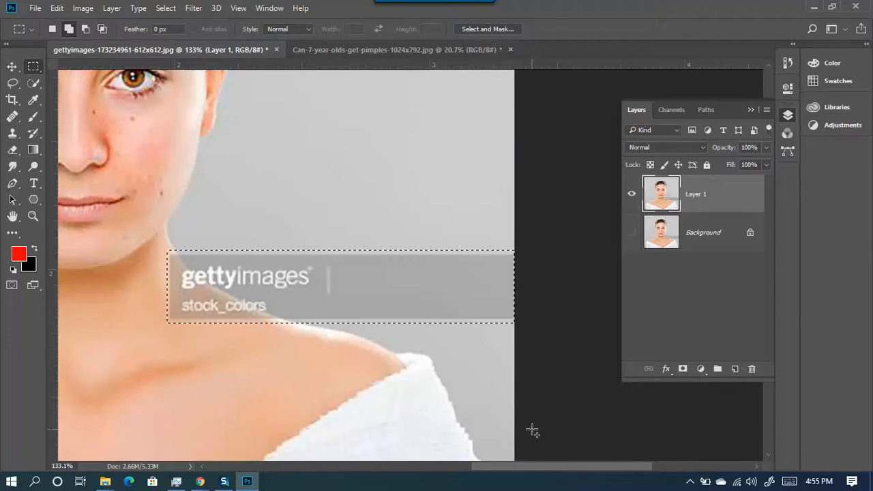
{"action": "key", "text": "shift+F5"}
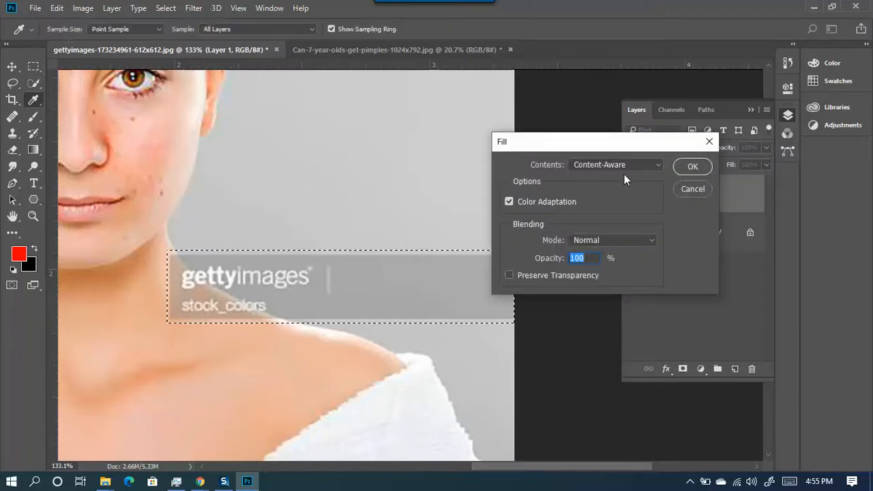
{"action": "left_click", "coordinate": [690, 168]}
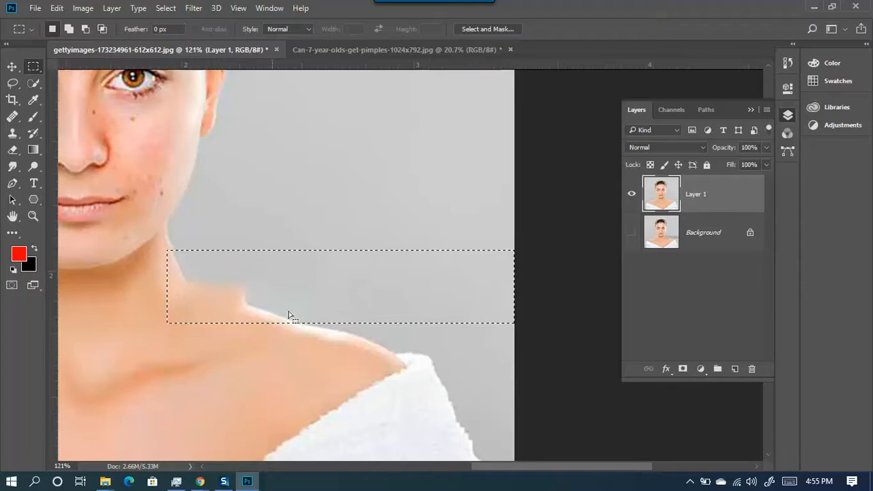
- Size the Brush to 64 px and sample the backdrop's light grey as paint colour
{"action": "scroll", "coordinate": [304, 322], "scroll_direction": "down", "scroll_amount": 5}
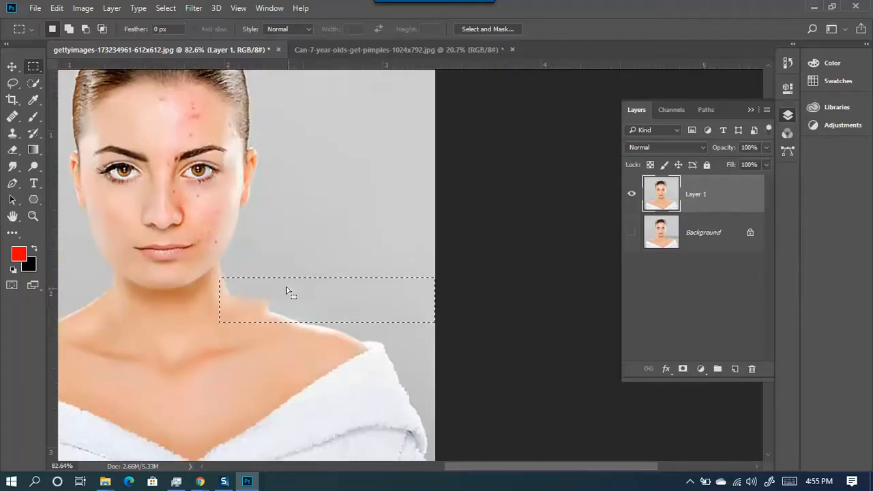
{"action": "scroll", "coordinate": [276, 312], "scroll_direction": "up", "scroll_amount": 6}
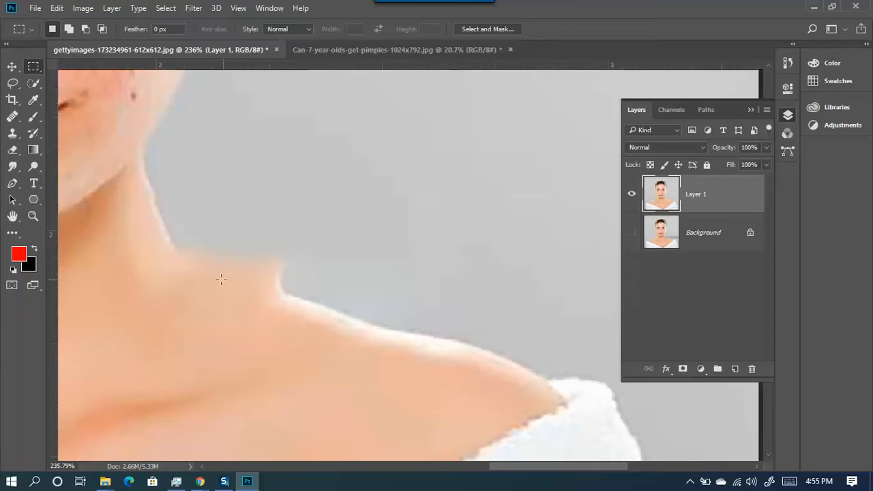
{"action": "left_click", "coordinate": [32, 117]}
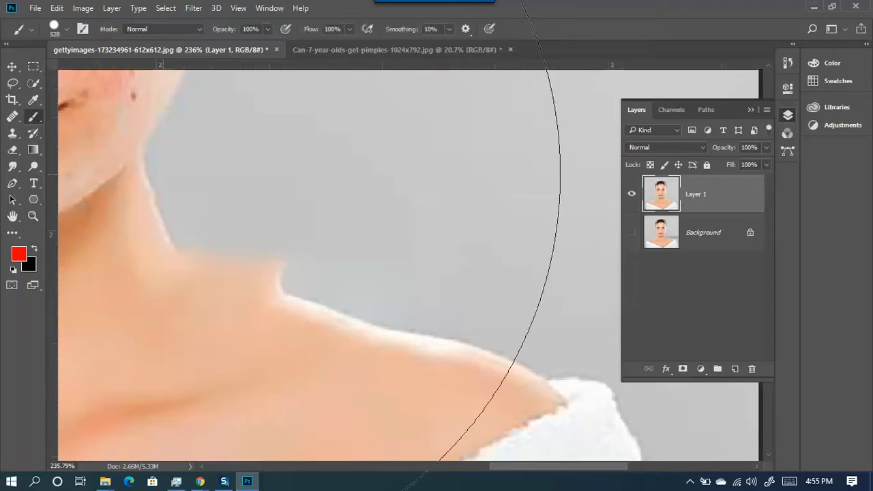
{"action": "left_click_drag", "start_coordinate": [510, 212], "coordinate": [283, 223]}
{"action": "left_click_drag", "start_coordinate": [408, 208], "coordinate": [278, 210]}
{"action": "mouse_move", "coordinate": [423, 188]}
{"action": "left_mouse_down"}
{"action": "mouse_move", "coordinate": [353, 183]}
{"action": "mouse_move", "coordinate": [380, 184]}
{"action": "mouse_move", "coordinate": [397, 353]}
{"action": "mouse_move", "coordinate": [431, 83]}
{"action": "mouse_move", "coordinate": [386, 432]}
{"action": "left_mouse_up"}
{"action": "mouse_move", "coordinate": [382, 207]}
{"action": "left_mouse_down"}
{"action": "mouse_move", "coordinate": [376, 345]}
{"action": "mouse_move", "coordinate": [362, 305]}
{"action": "left_mouse_up"}
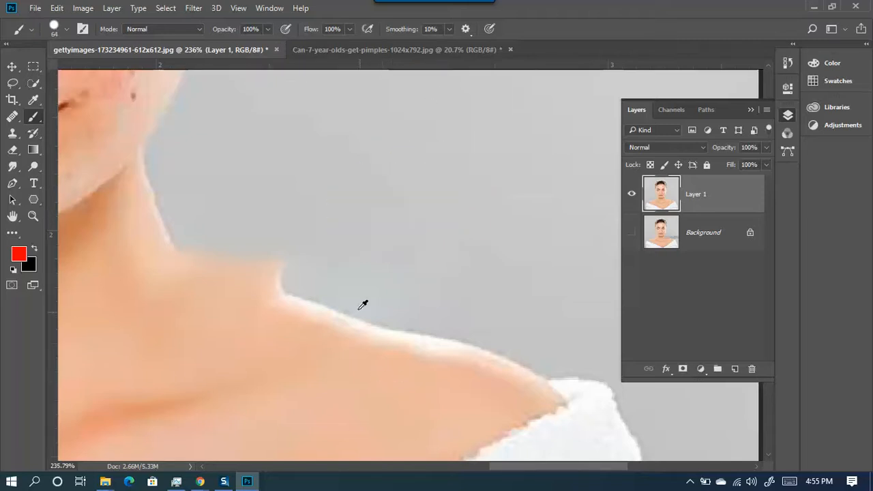
{"action": "left_click", "coordinate": [380, 231], "text": "alt"}
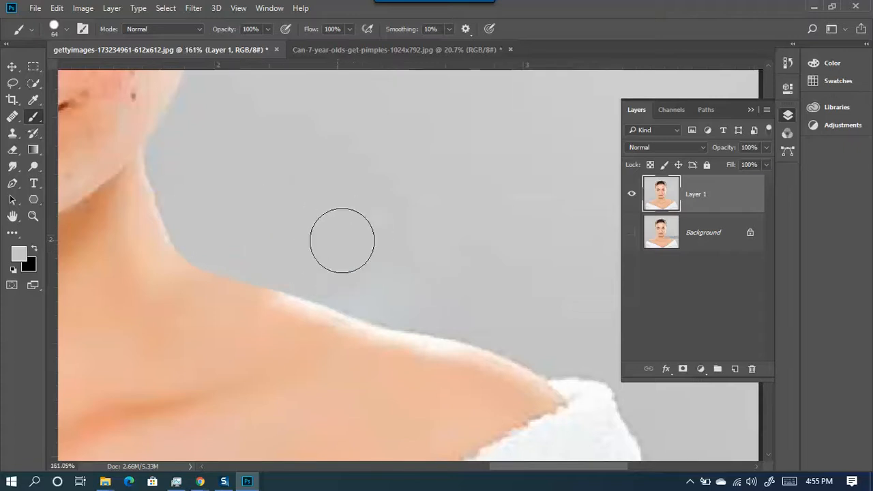
{"action": "scroll", "coordinate": [345, 287], "scroll_direction": "down", "scroll_amount": 5}
{"action": "scroll", "coordinate": [320, 337], "scroll_direction": "up", "scroll_amount": 3}
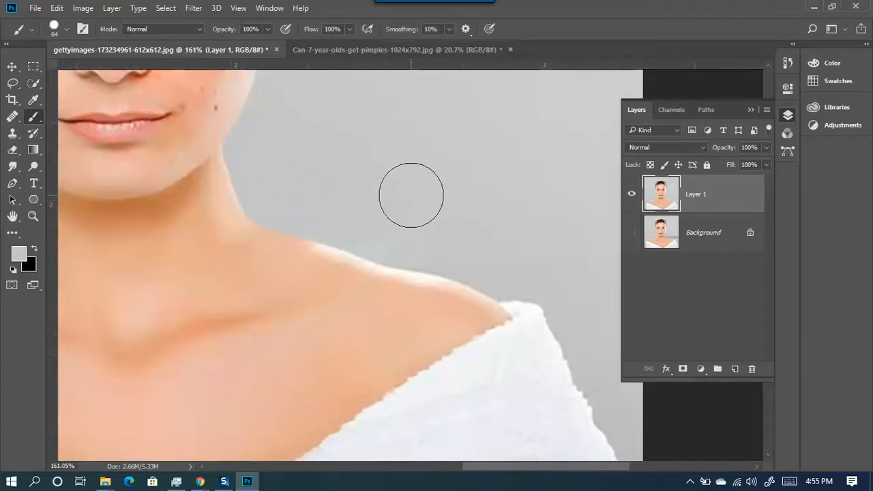
{"action": "scroll", "coordinate": [247, 258], "scroll_direction": "up", "scroll_amount": 3}
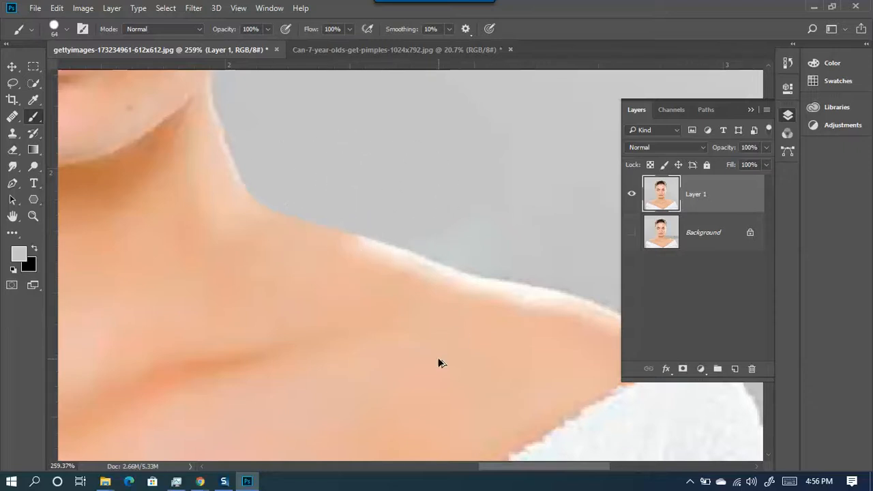
- Set the brush to 61 px with 52% hardness and resample the backdrop grey
{"action": "right_click", "coordinate": [419, 156], "text": "alt"}
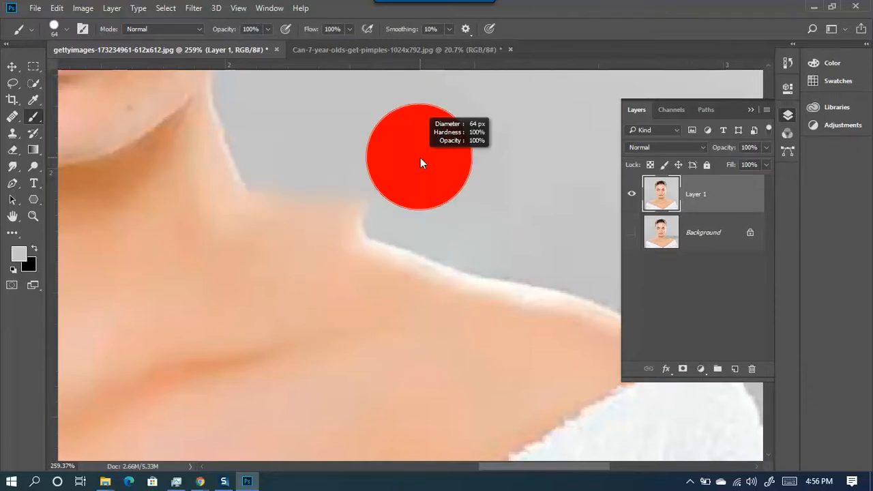
{"action": "mouse_move", "coordinate": [420, 162]}
{"action": "left_mouse_down"}
{"action": "mouse_move", "coordinate": [443, 439]}
{"action": "mouse_move", "coordinate": [448, 212]}
{"action": "mouse_move", "coordinate": [423, 344]}
{"action": "left_mouse_up"}
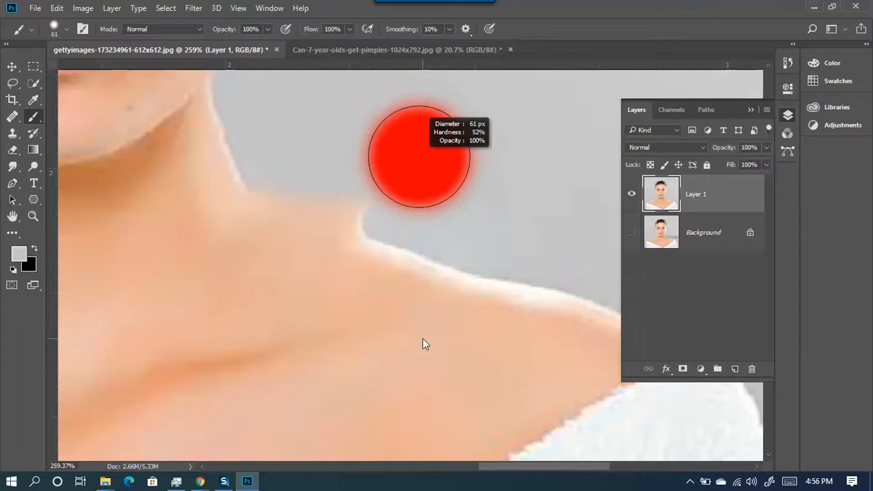
{"action": "right_click", "coordinate": [476, 182], "text": "alt"}
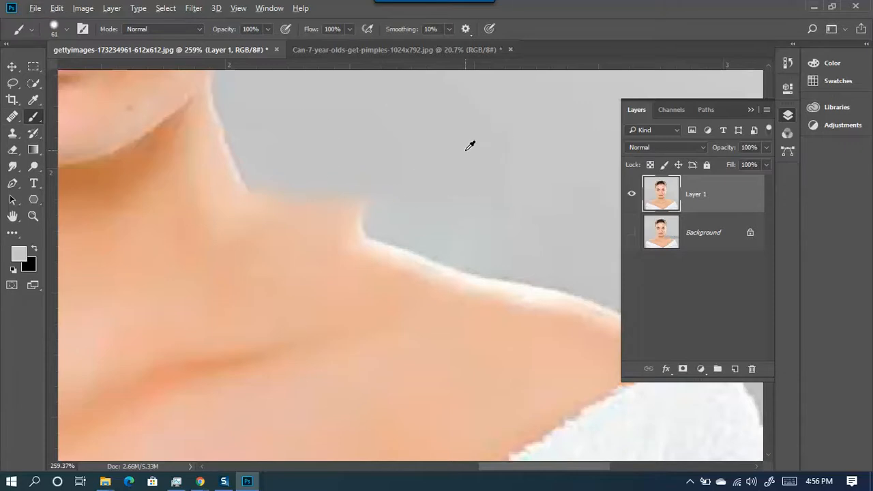
{"action": "left_click", "coordinate": [464, 186], "text": "alt"}
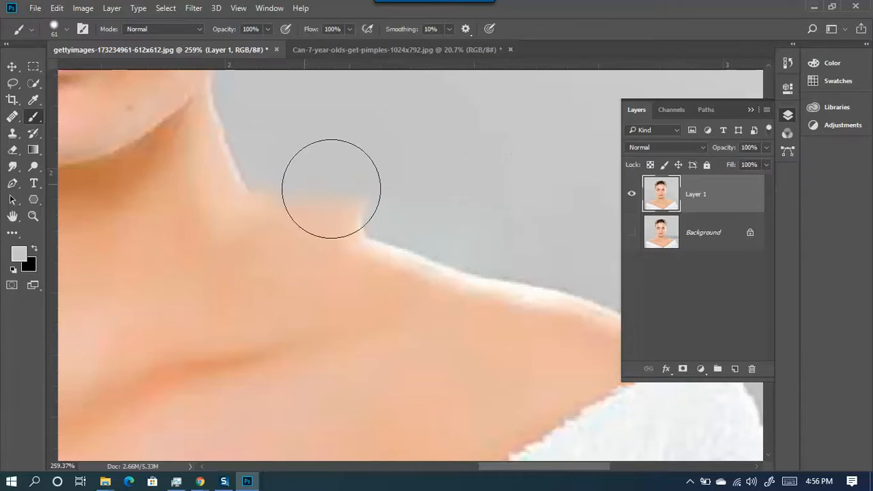
- Paint grey over the squared bump and fringe along the neck and shoulder edge
{"action": "mouse_move", "coordinate": [402, 189]}
{"action": "left_mouse_down"}
{"action": "mouse_move", "coordinate": [335, 159]}
{"action": "mouse_move", "coordinate": [404, 189]}
{"action": "mouse_move", "coordinate": [291, 151]}
{"action": "left_mouse_up"}
{"action": "mouse_move", "coordinate": [311, 170]}
{"action": "left_mouse_down"}
{"action": "mouse_move", "coordinate": [291, 159]}
{"action": "mouse_move", "coordinate": [382, 189]}
{"action": "mouse_move", "coordinate": [448, 193]}
{"action": "mouse_move", "coordinate": [386, 160]}
{"action": "left_mouse_up"}
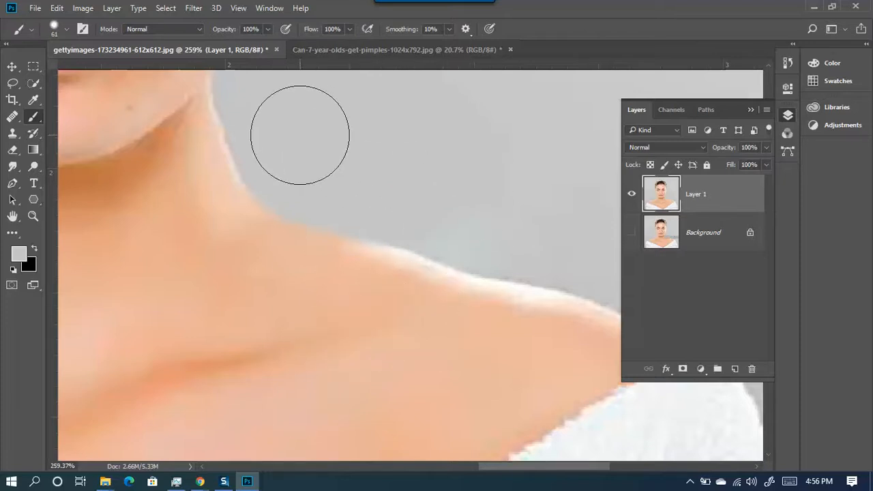
{"action": "scroll", "coordinate": [452, 347], "scroll_direction": "up", "scroll_amount": 3}
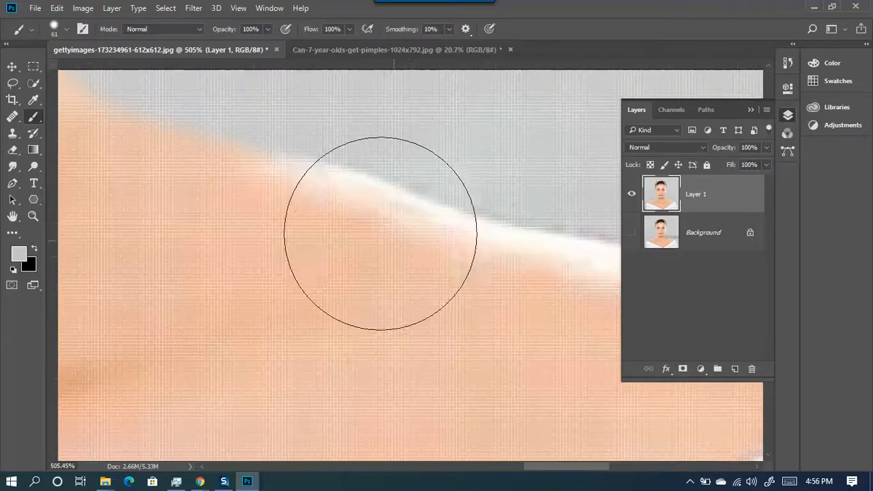
{"action": "scroll", "coordinate": [412, 230], "scroll_direction": "down", "scroll_amount": 3}
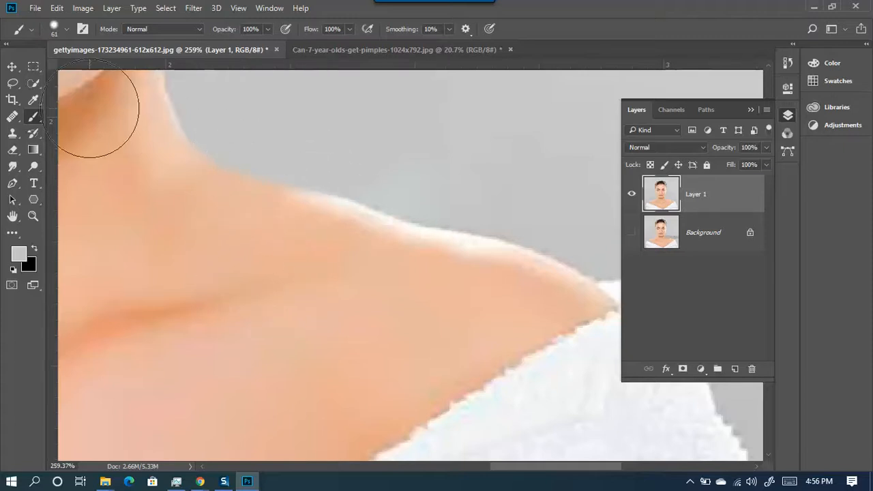
{"action": "left_click", "coordinate": [34, 71]}
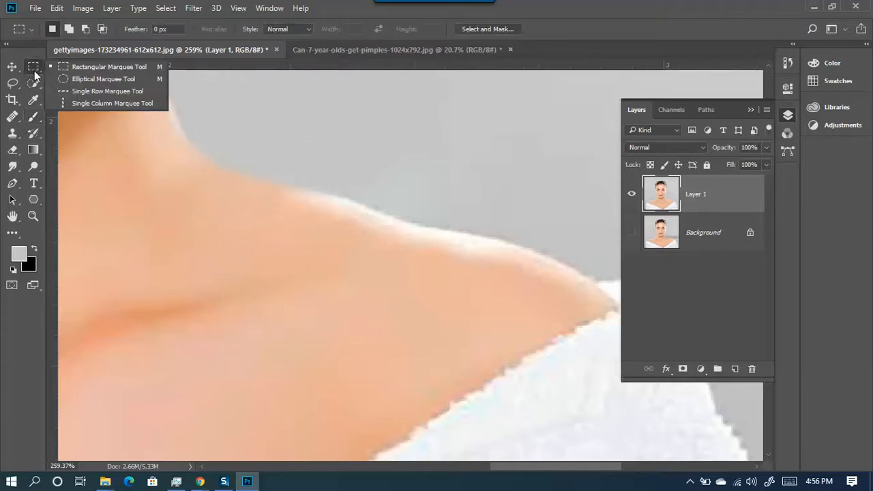
{"action": "left_click", "coordinate": [89, 70]}
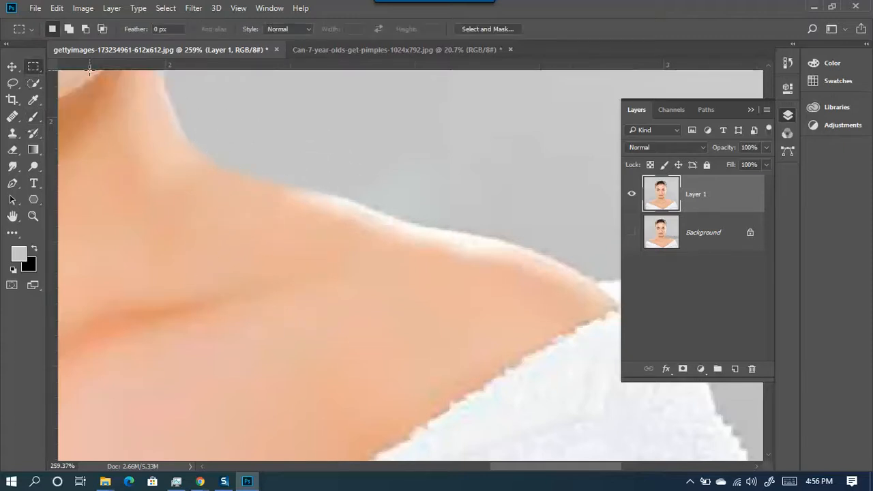
{"action": "left_click", "coordinate": [22, 61]}
{"action": "left_click", "coordinate": [32, 65]}
{"action": "left_click", "coordinate": [34, 68]}
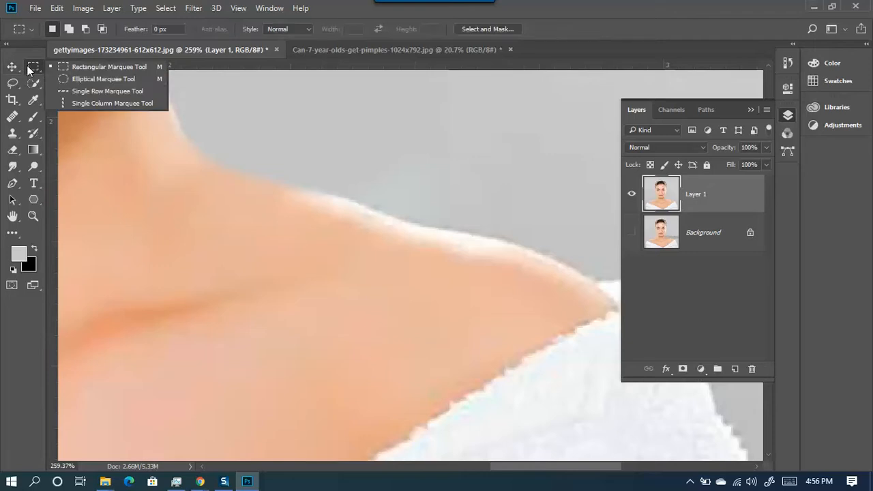
{"action": "left_click", "coordinate": [98, 79]}
{"action": "scroll", "coordinate": [350, 259], "scroll_direction": "down", "scroll_amount": 5}
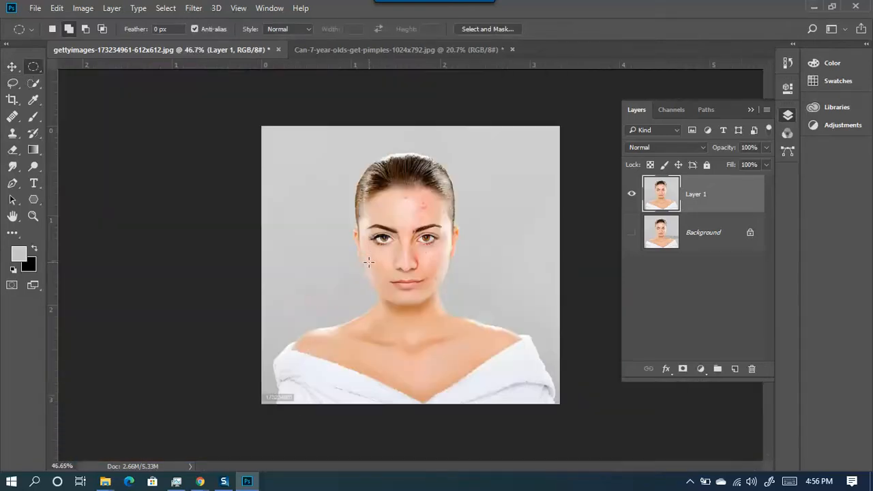
{"action": "left_click_drag", "start_coordinate": [279, 165], "coordinate": [329, 300]}
{"action": "left_click_drag", "start_coordinate": [416, 188], "coordinate": [538, 413]}
{"action": "left_click_drag", "start_coordinate": [438, 219], "coordinate": [502, 324]}
{"action": "key", "text": "ctrl+z"}
{"action": "mouse_move", "coordinate": [393, 198]}
{"action": "left_mouse_down"}
{"action": "mouse_move", "coordinate": [456, 241]}
{"action": "mouse_move", "coordinate": [513, 303]}
{"action": "mouse_move", "coordinate": [514, 318]}
{"action": "mouse_move", "coordinate": [470, 290]}
{"action": "mouse_move", "coordinate": [505, 329]}
{"action": "mouse_move", "coordinate": [502, 310]}
{"action": "left_mouse_up"}
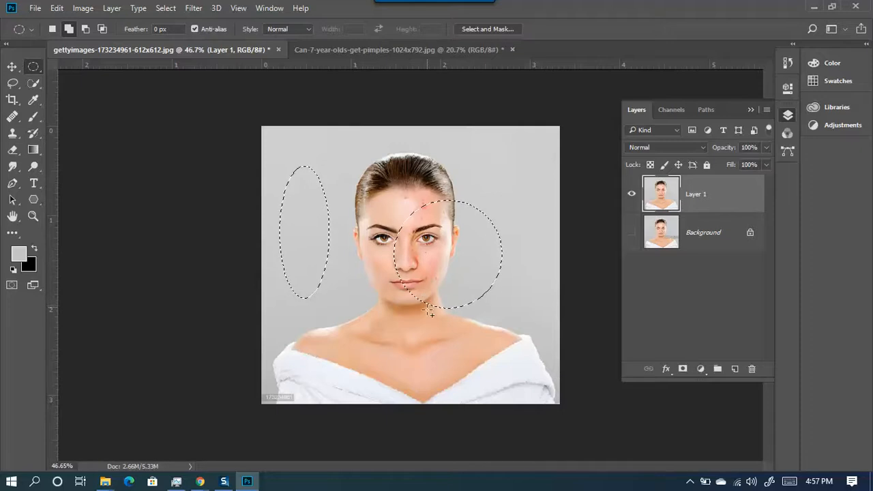
{"action": "key", "text": "ctrl+d"}
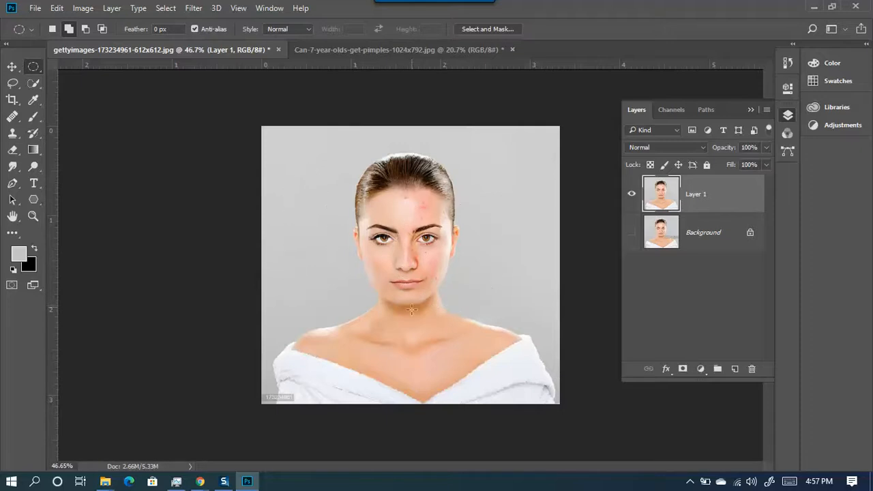
{"action": "scroll", "coordinate": [483, 319], "scroll_direction": "up", "scroll_amount": 3}
{"action": "scroll", "coordinate": [359, 232], "scroll_direction": "up", "scroll_amount": 3}
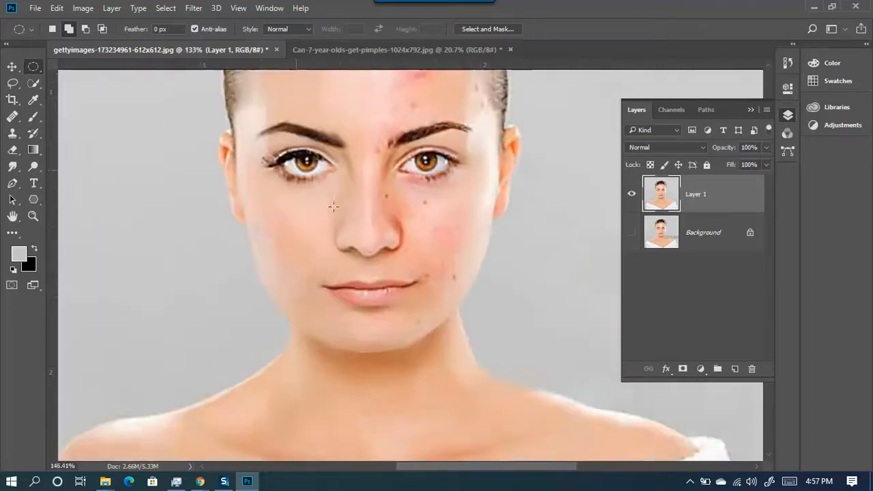
{"action": "left_click_drag", "start_coordinate": [547, 295], "coordinate": [284, 132]}
{"action": "scroll", "coordinate": [347, 298], "scroll_direction": "up", "scroll_amount": 3}
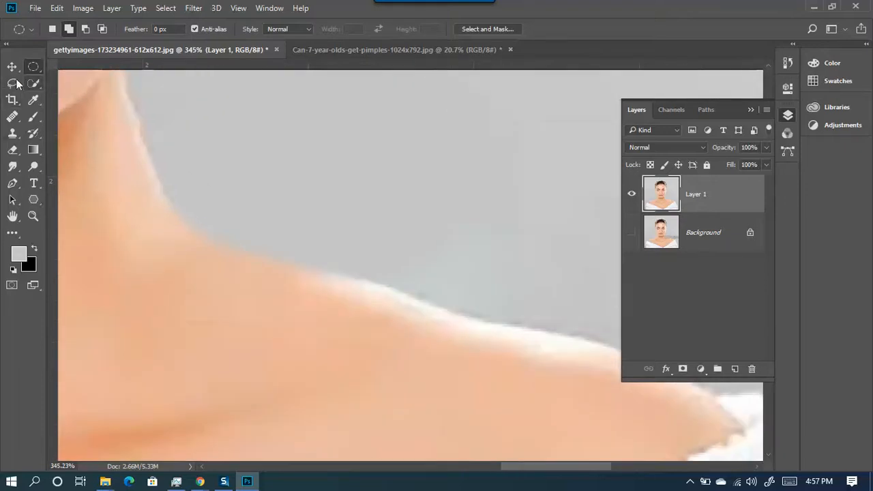
{"action": "right_click", "coordinate": [33, 66]}
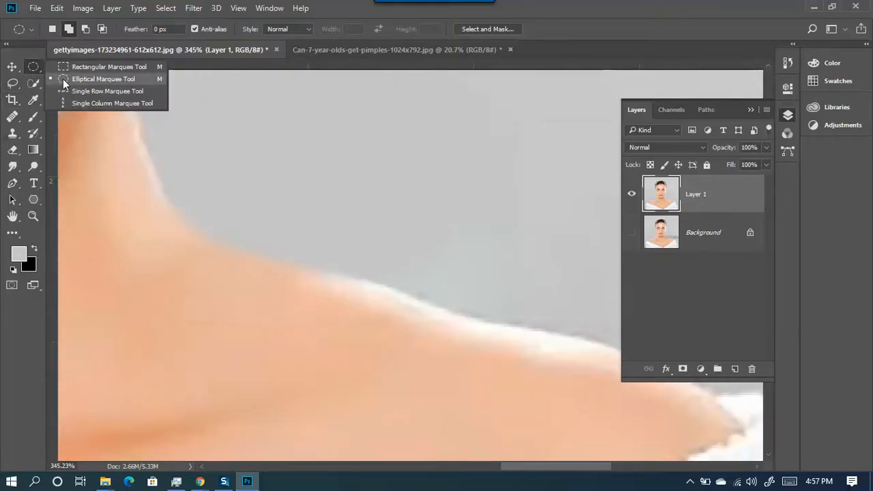
{"action": "left_click", "coordinate": [63, 79]}
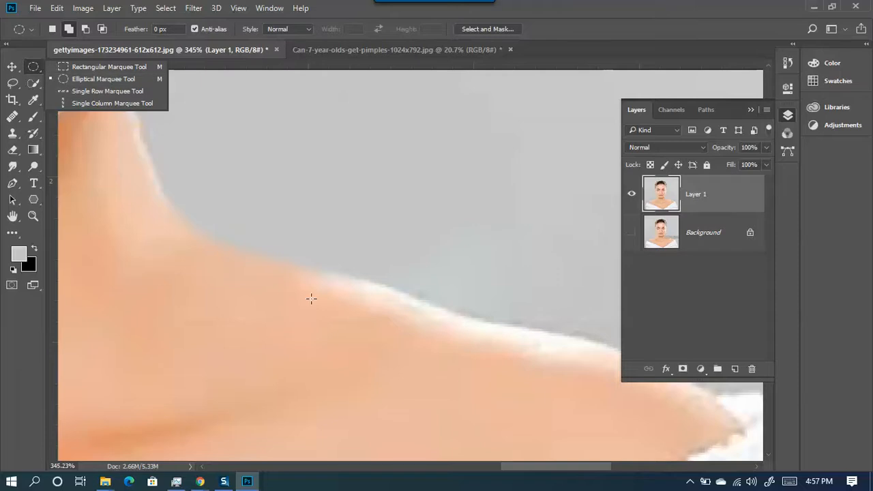
- Draw a freehand lasso selection around the neck-to-shoulder area
{"action": "scroll", "coordinate": [203, 260], "scroll_direction": "down", "scroll_amount": 2}
{"action": "left_click", "coordinate": [14, 85]}
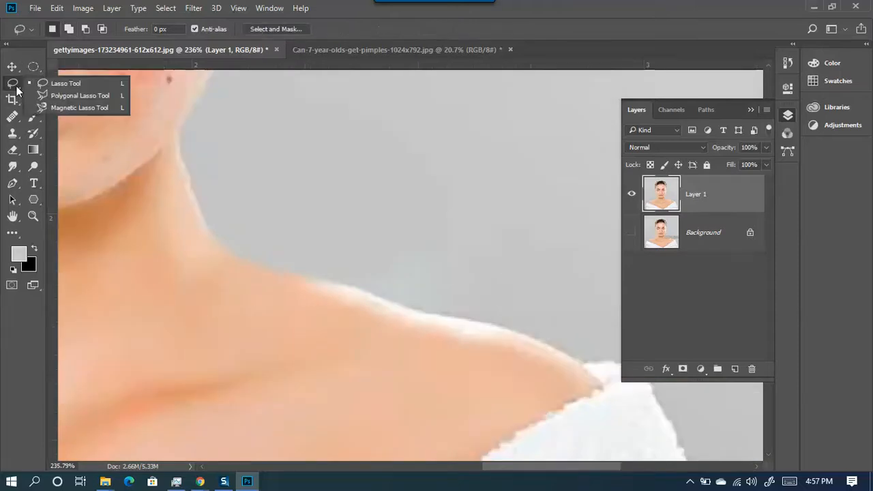
{"action": "left_click", "coordinate": [65, 85]}
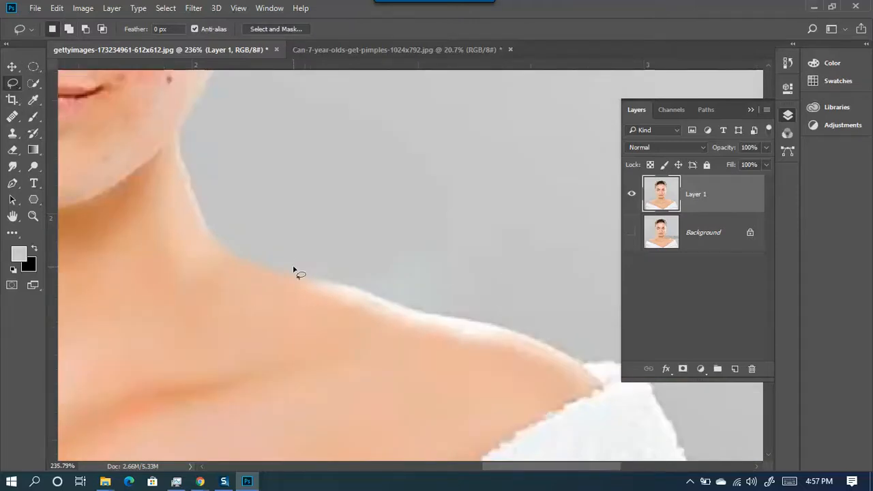
{"action": "scroll", "coordinate": [266, 265], "scroll_direction": "down", "scroll_amount": 1}
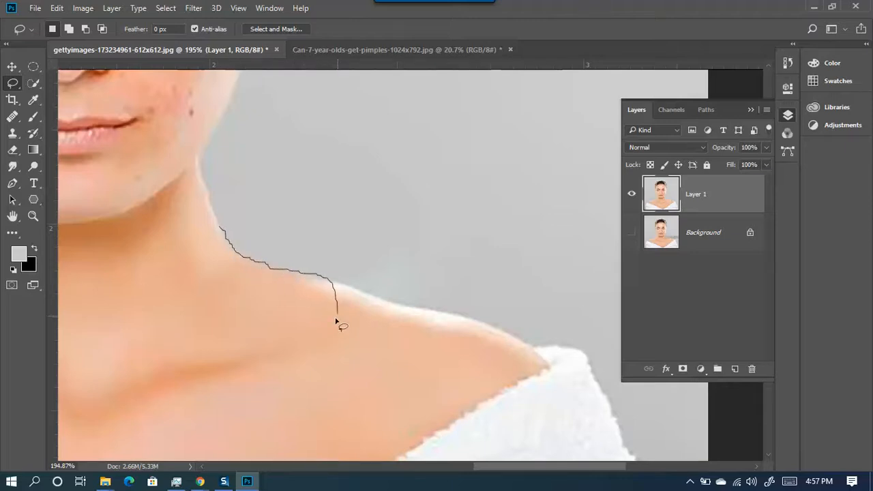
{"action": "left_click_drag", "start_coordinate": [226, 231], "coordinate": [227, 232]}
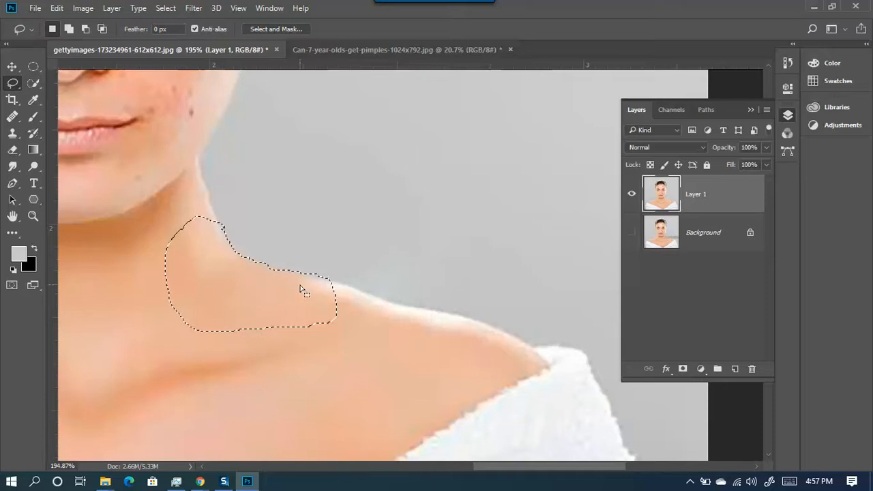
- Test grey and then red paint inside the selection, undoing both
{"action": "left_click", "coordinate": [33, 121]}
{"action": "mouse_move", "coordinate": [234, 235]}
{"action": "left_mouse_down"}
{"action": "mouse_move", "coordinate": [184, 293]}
{"action": "mouse_move", "coordinate": [253, 464]}
{"action": "left_mouse_up"}
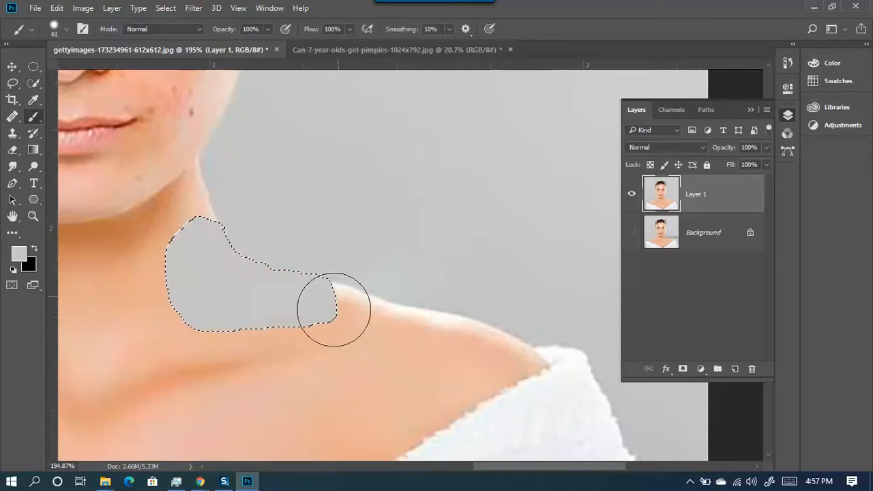
{"action": "key", "text": "ctrl+z"}
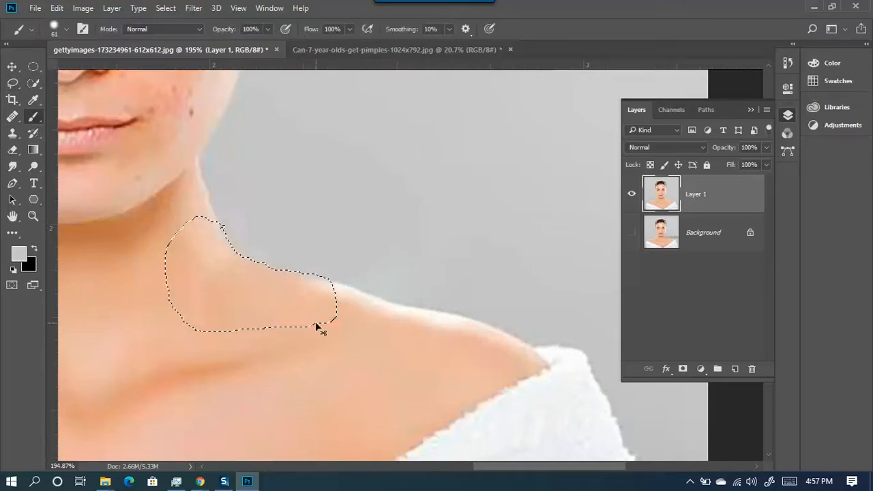
{"action": "left_click", "coordinate": [20, 252]}
{"action": "left_click_drag", "start_coordinate": [628, 225], "coordinate": [640, 205]}
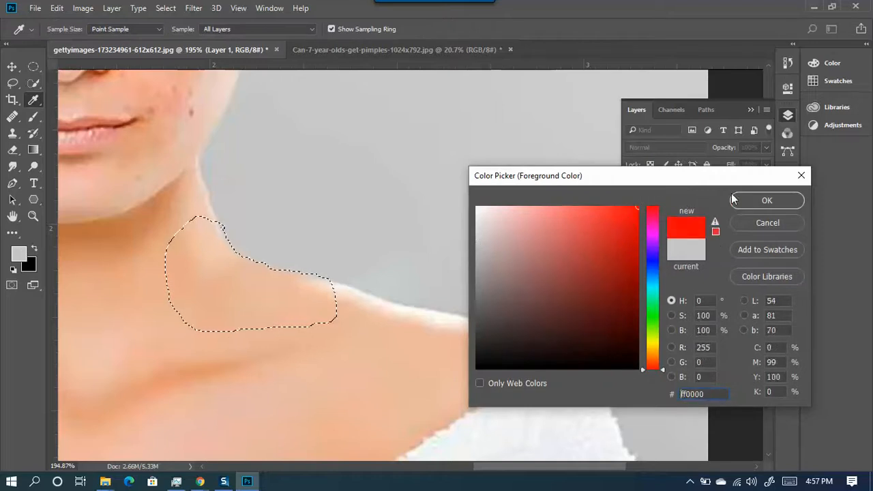
{"action": "left_click", "coordinate": [743, 199]}
{"action": "mouse_move", "coordinate": [215, 248]}
{"action": "left_mouse_down"}
{"action": "mouse_move", "coordinate": [164, 369]}
{"action": "mouse_move", "coordinate": [378, 267]}
{"action": "left_mouse_up"}
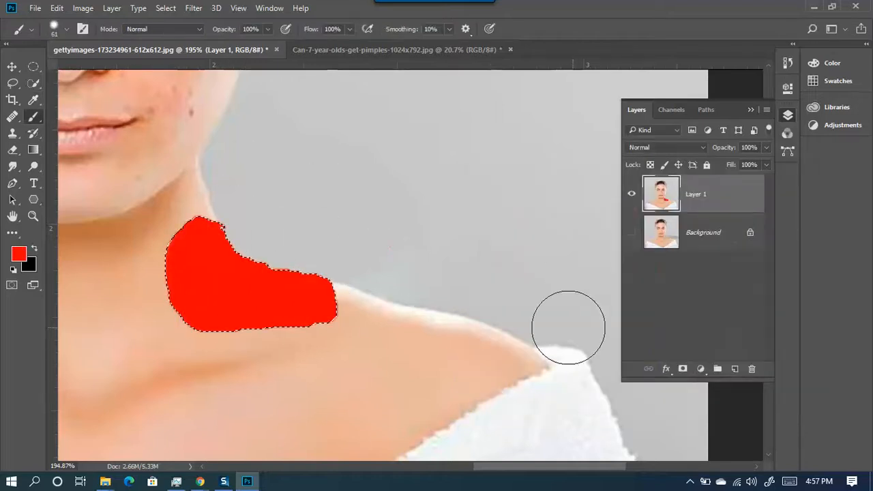
{"action": "key", "text": "ctrl+z"}
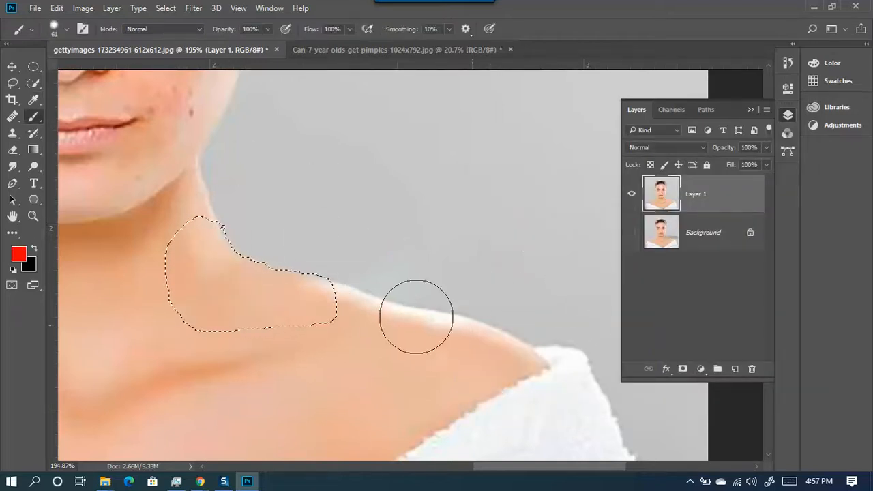
- Sample the whitish shoulder-edge colour and paint white along the edge with a ~60 px brush
{"action": "scroll", "coordinate": [421, 332], "scroll_direction": "up", "scroll_amount": 5}
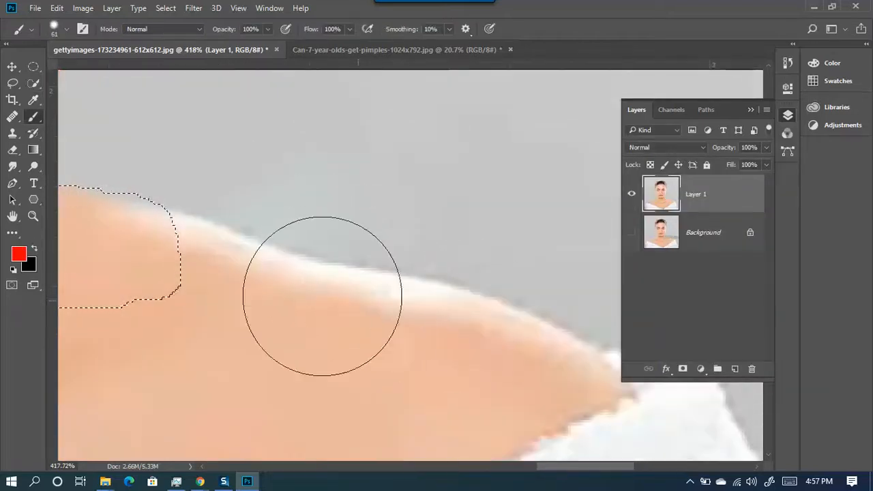
{"action": "left_click", "coordinate": [369, 262], "text": "alt"}
{"action": "scroll", "coordinate": [172, 218], "scroll_direction": "down", "scroll_amount": 4}
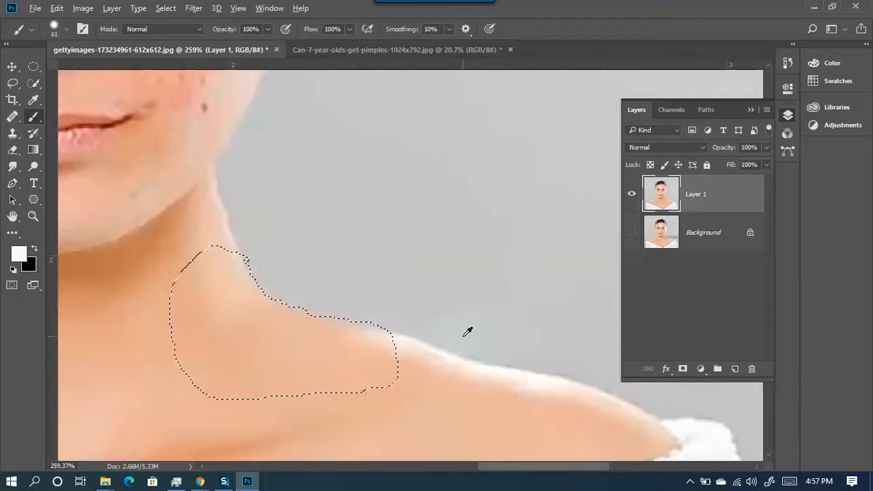
{"action": "left_click_drag", "start_coordinate": [464, 281], "coordinate": [468, 320]}
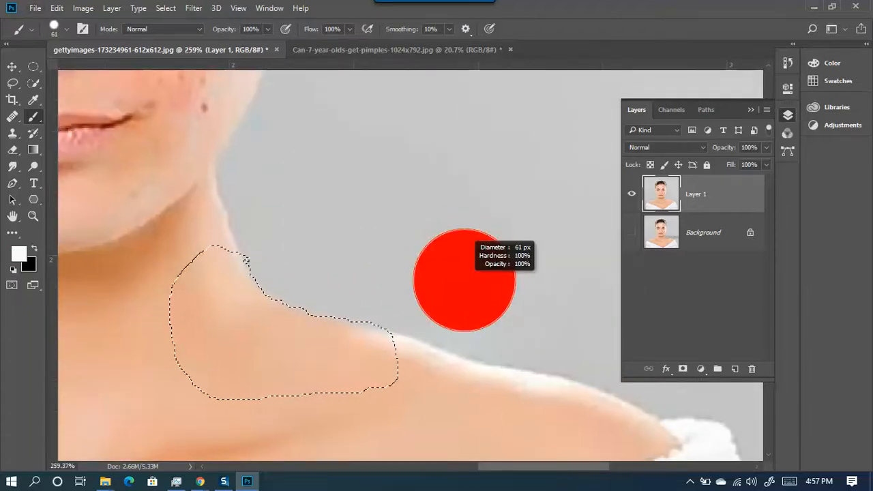
{"action": "left_click", "coordinate": [360, 285]}
{"action": "left_click_drag", "start_coordinate": [273, 242], "coordinate": [361, 293]}
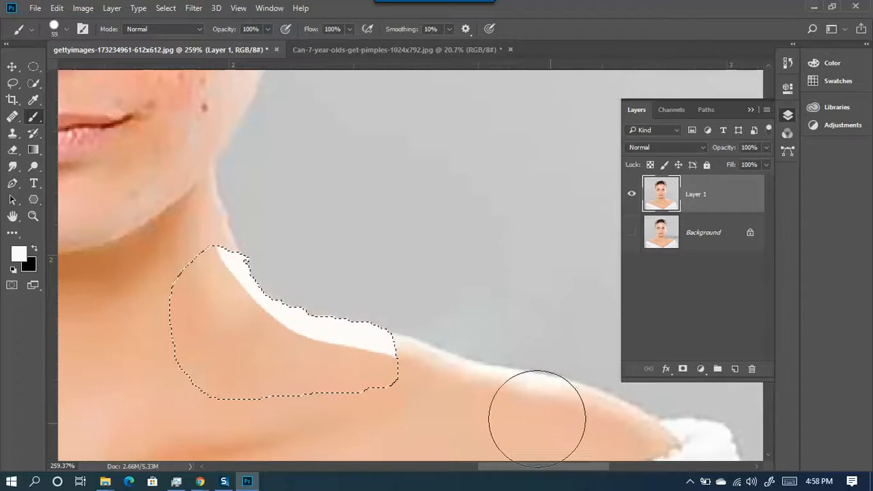
{"action": "scroll", "coordinate": [391, 373], "scroll_direction": "down", "scroll_amount": 3}
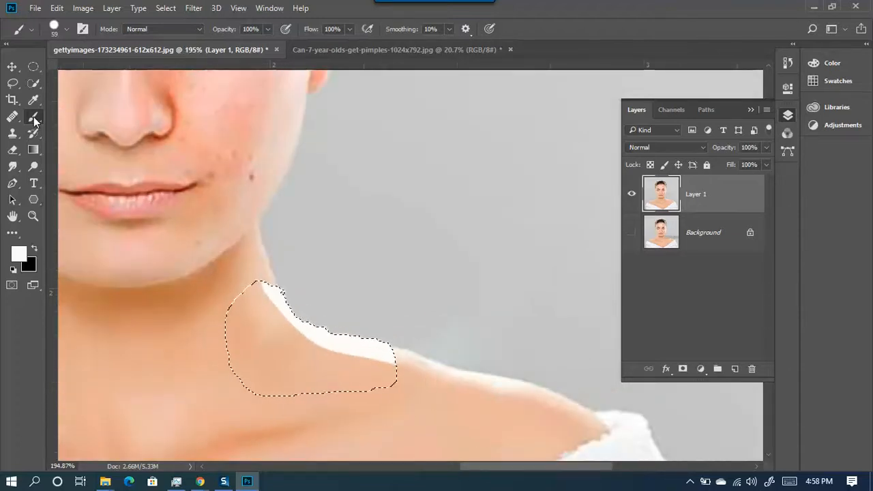
{"action": "left_click", "coordinate": [13, 84]}
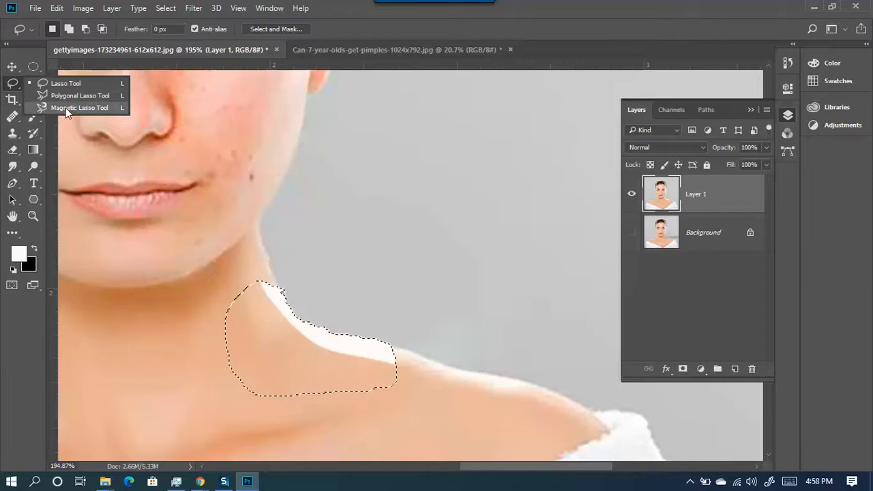
- Make a one-pixel single-row selection across the face
{"action": "left_click", "coordinate": [15, 86]}
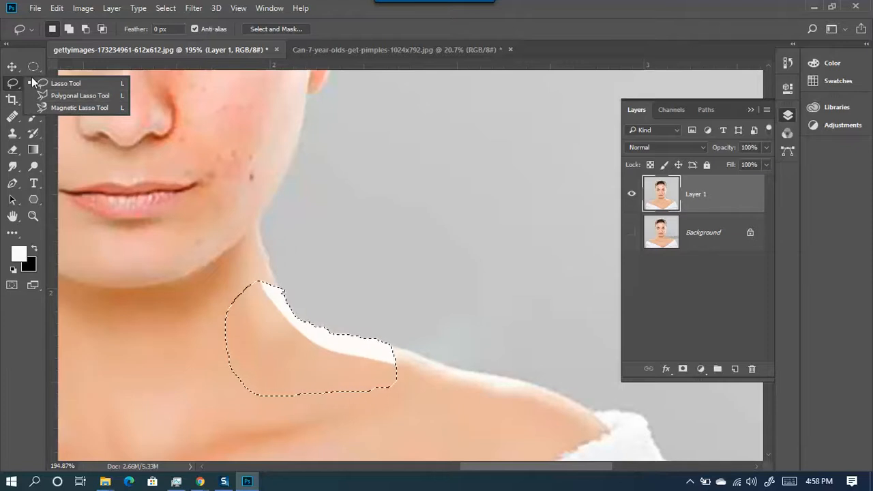
{"action": "left_click", "coordinate": [33, 69]}
{"action": "left_click", "coordinate": [33, 68]}
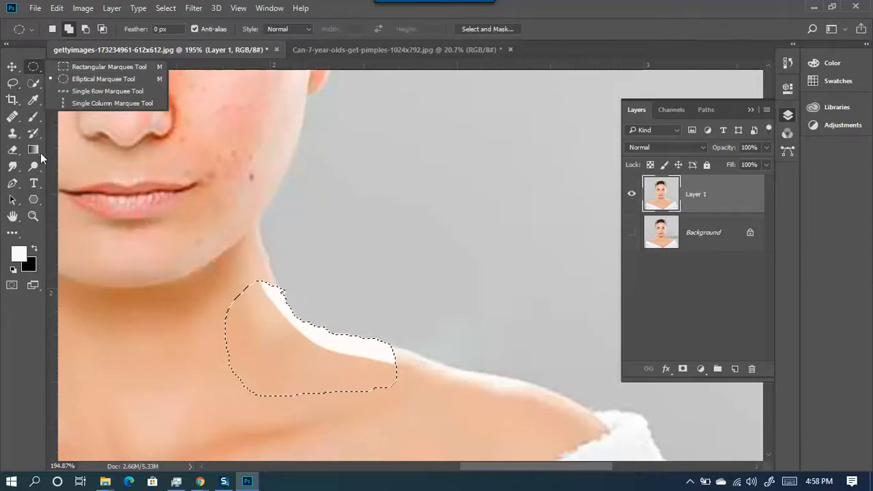
{"action": "left_click", "coordinate": [87, 98]}
{"action": "left_click", "coordinate": [384, 162]}
{"action": "scroll", "coordinate": [353, 208], "scroll_direction": "down", "scroll_amount": 3}
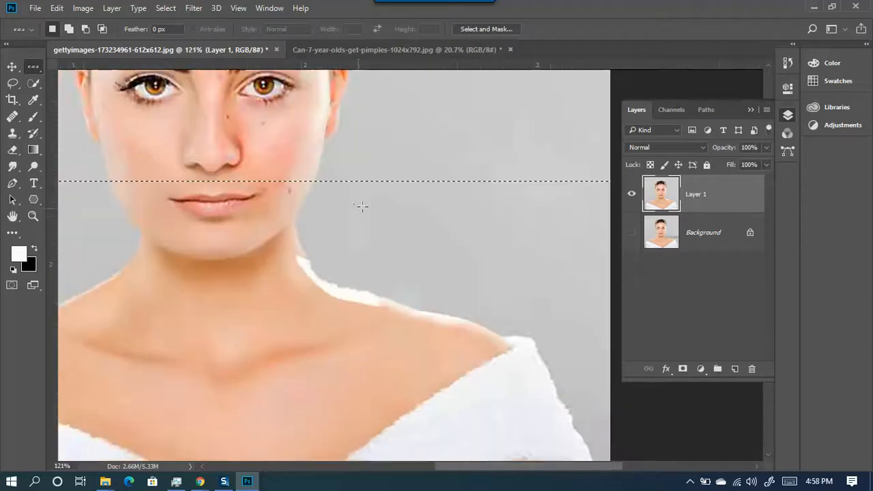
{"action": "scroll", "coordinate": [353, 208], "scroll_direction": "down", "scroll_amount": 2}
{"action": "scroll", "coordinate": [365, 229], "scroll_direction": "down", "scroll_amount": 2}
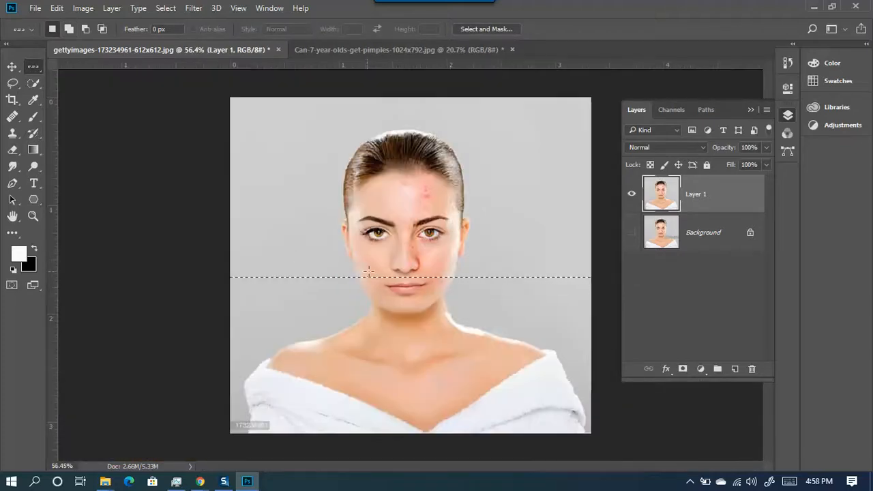
{"action": "scroll", "coordinate": [459, 268], "scroll_direction": "up", "scroll_amount": 5}
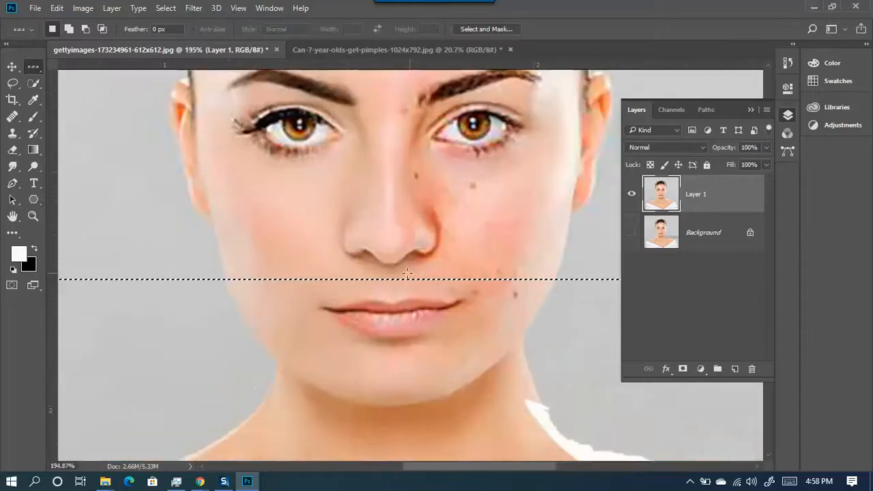
{"action": "scroll", "coordinate": [381, 298], "scroll_direction": "up", "scroll_amount": 5}
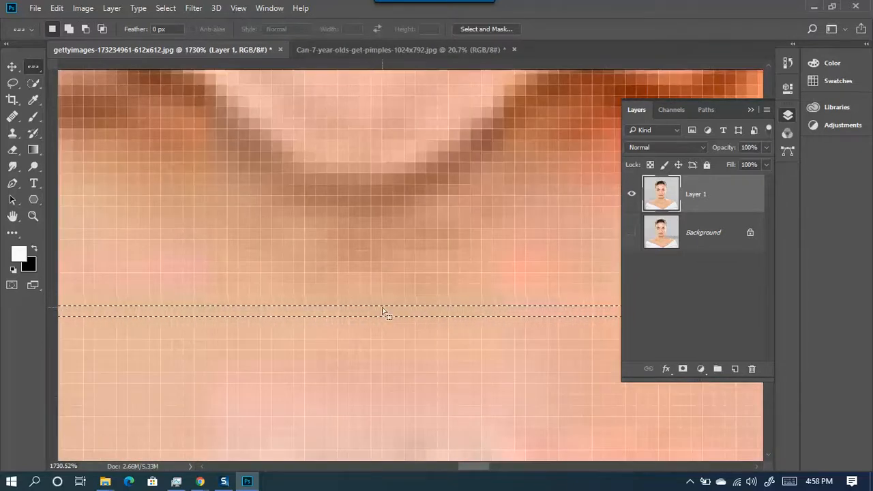
{"action": "scroll", "coordinate": [374, 315], "scroll_direction": "down", "scroll_amount": 5}
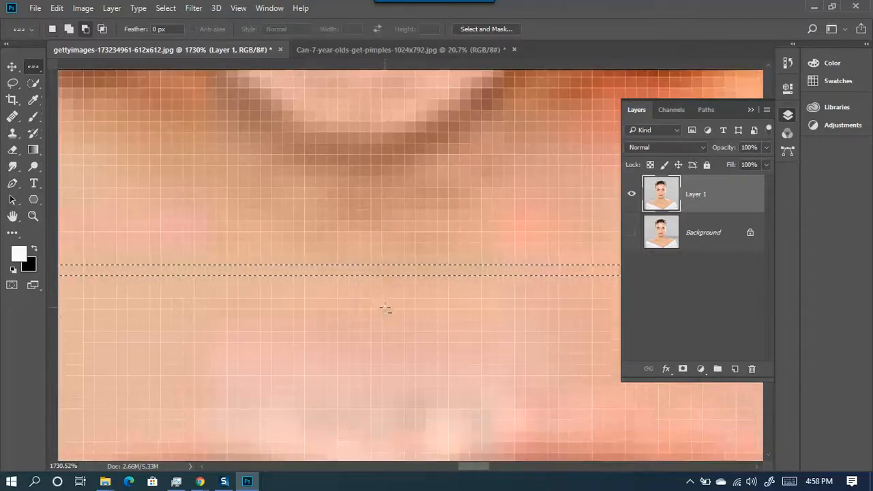
{"action": "scroll", "coordinate": [390, 293], "scroll_direction": "down", "scroll_amount": 5}
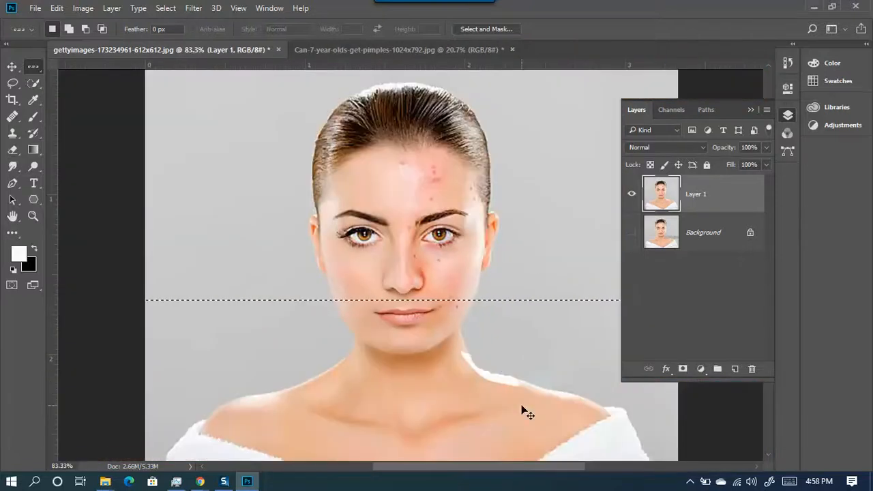
- Replace it with a one-pixel single-column selection left of the face, then enter subtract mode
{"action": "right_click", "coordinate": [36, 67]}
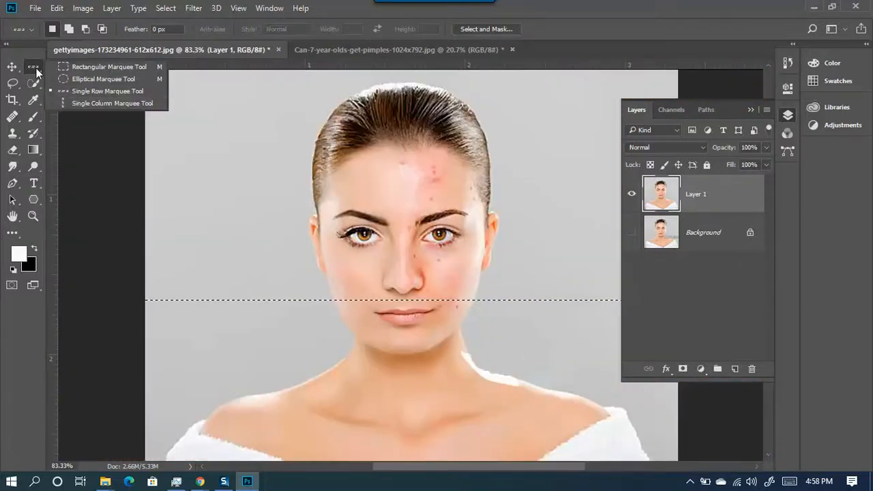
{"action": "left_click", "coordinate": [72, 105]}
{"action": "left_click", "coordinate": [262, 258]}
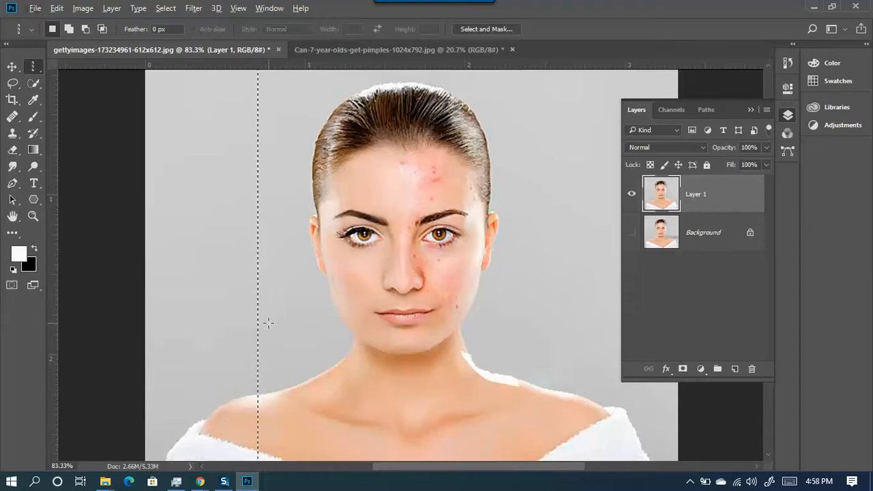
{"action": "scroll", "coordinate": [255, 260], "scroll_direction": "down", "scroll_amount": 3}
{"action": "key", "text": "alt"}
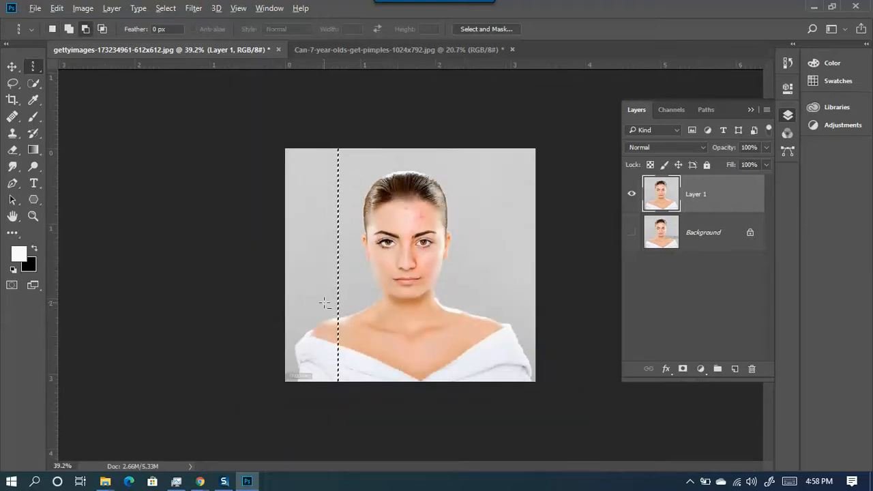
{"action": "scroll", "coordinate": [337, 303], "scroll_direction": "up", "scroll_amount": 10}
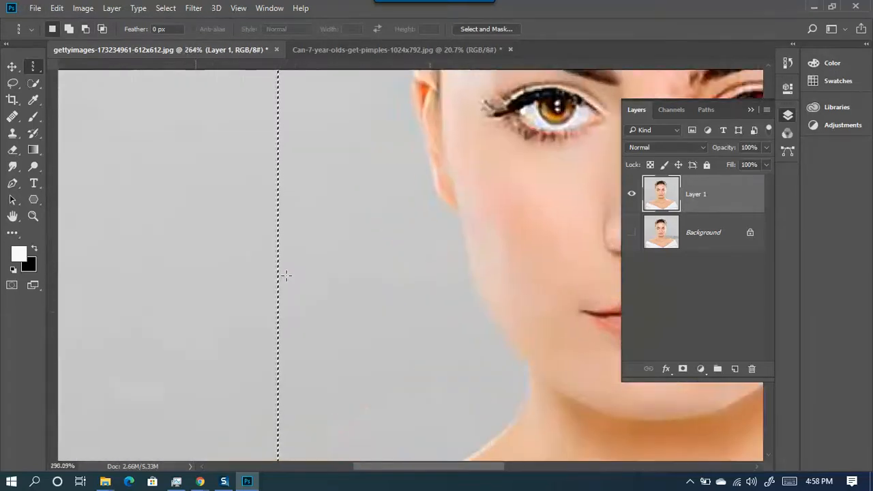
{"action": "scroll", "coordinate": [281, 268], "scroll_direction": "up", "scroll_amount": 8}
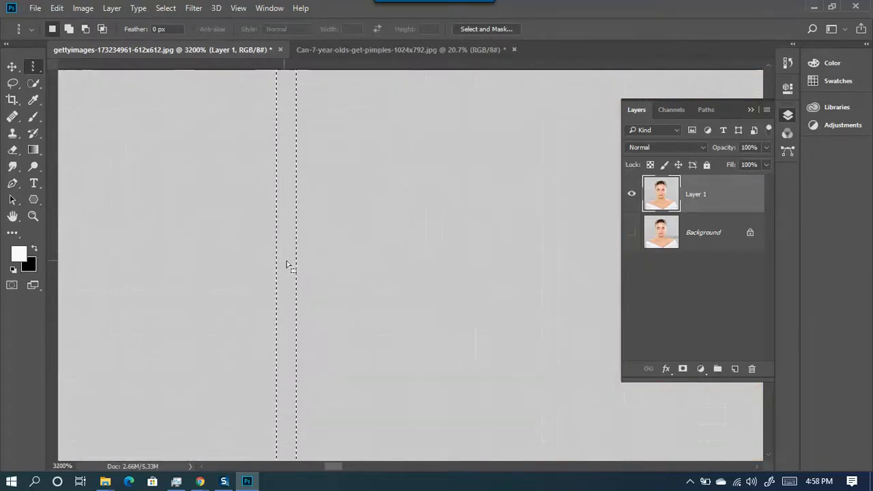
{"action": "scroll", "coordinate": [282, 280], "scroll_direction": "down", "scroll_amount": 10}
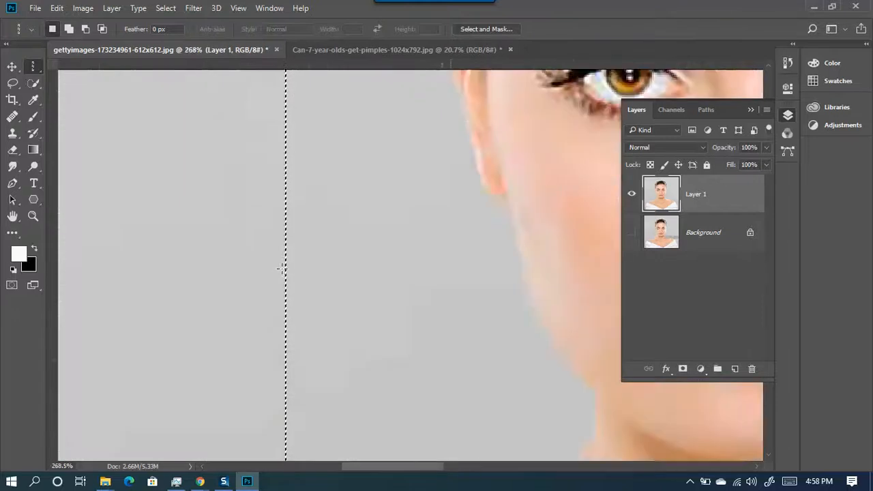
{"action": "scroll", "coordinate": [288, 270], "scroll_direction": "down", "scroll_amount": 5}
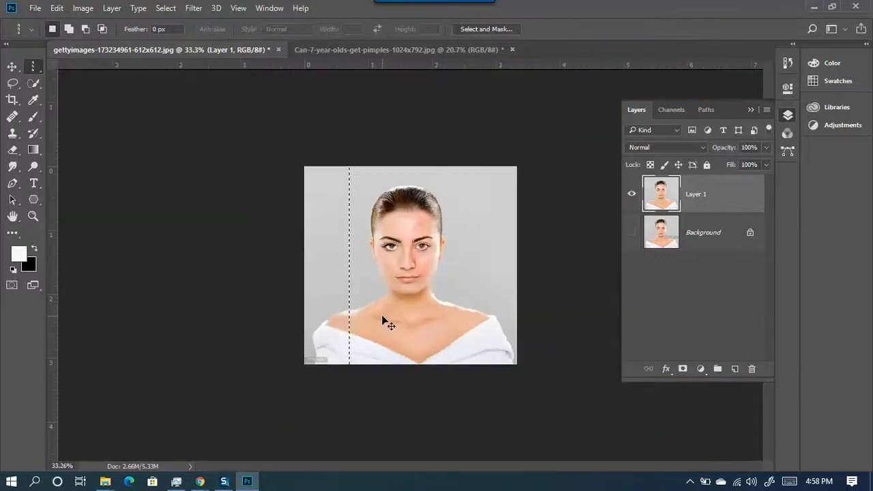
{"action": "scroll", "coordinate": [497, 353], "scroll_direction": "up", "scroll_amount": 4}
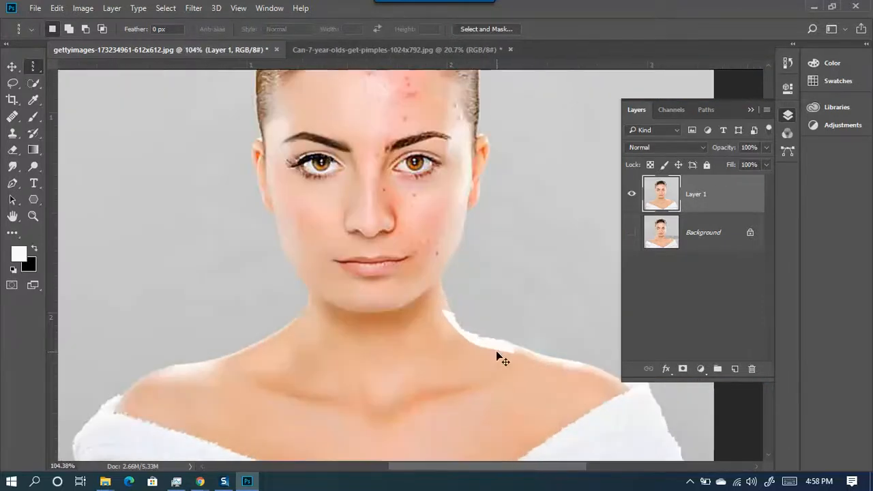
- Try a freehand lasso near the neck, keep the Lasso type, and drop that selection
{"action": "left_click_drag", "start_coordinate": [495, 349], "coordinate": [500, 353]}
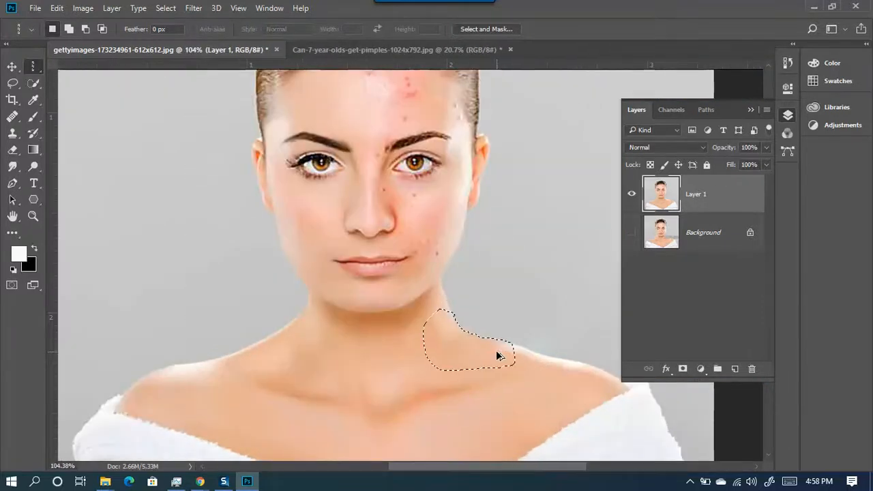
{"action": "scroll", "coordinate": [519, 361], "scroll_direction": "up", "scroll_amount": 2}
{"action": "scroll", "coordinate": [515, 388], "scroll_direction": "up", "scroll_amount": 4}
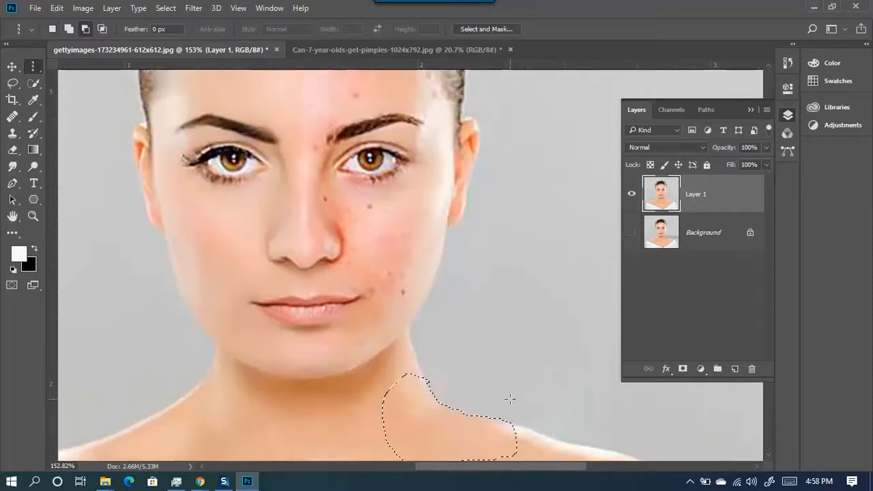
{"action": "left_click_drag", "start_coordinate": [536, 365], "coordinate": [393, 230]}
{"action": "left_click_drag", "start_coordinate": [13, 88], "coordinate": [48, 86]}
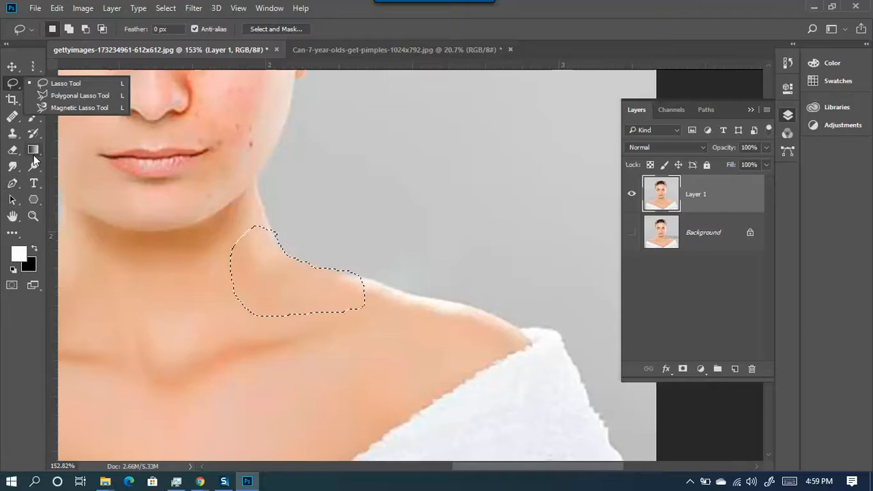
{"action": "left_click", "coordinate": [60, 83]}
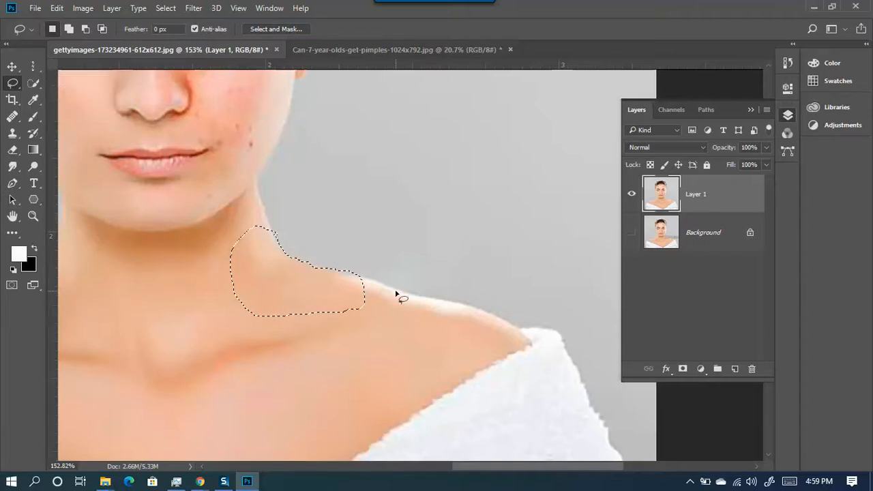
{"action": "key", "text": "ctrl+d"}
- Trace a new freehand lasso hugging the neck-to-shoulder edge
{"action": "scroll", "coordinate": [347, 253], "scroll_direction": "up", "scroll_amount": 4}
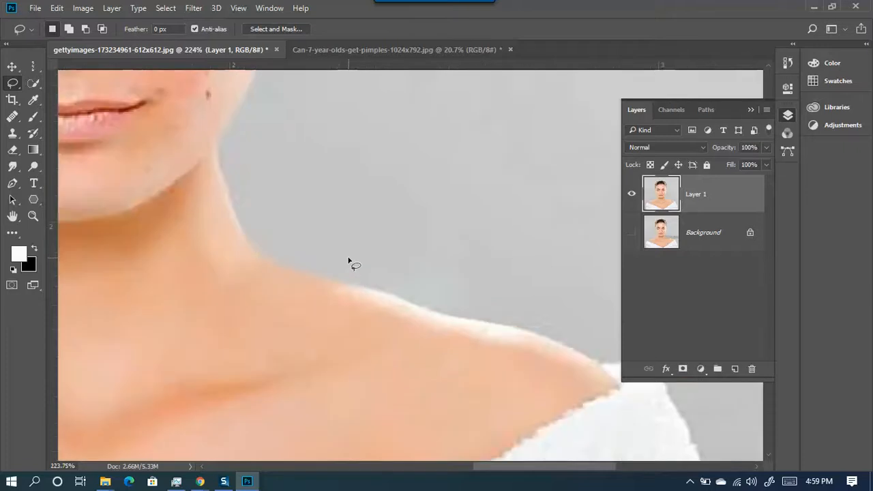
{"action": "left_click_drag", "start_coordinate": [341, 255], "coordinate": [351, 204]}
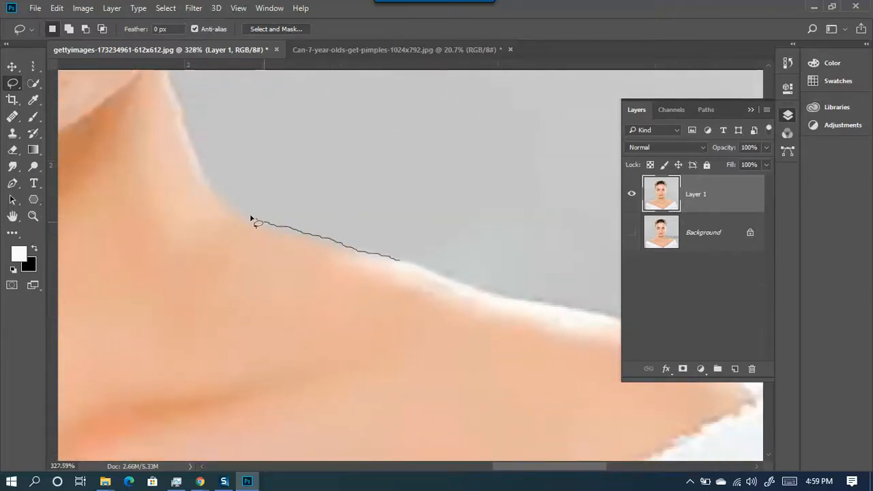
{"action": "mouse_move", "coordinate": [227, 205]}
{"action": "left_mouse_down"}
{"action": "mouse_move", "coordinate": [200, 168]}
{"action": "mouse_move", "coordinate": [151, 219]}
{"action": "left_mouse_up"}
{"action": "left_click_drag", "start_coordinate": [414, 299], "coordinate": [400, 262]}
{"action": "scroll", "coordinate": [360, 304], "scroll_direction": "down", "scroll_amount": 2}
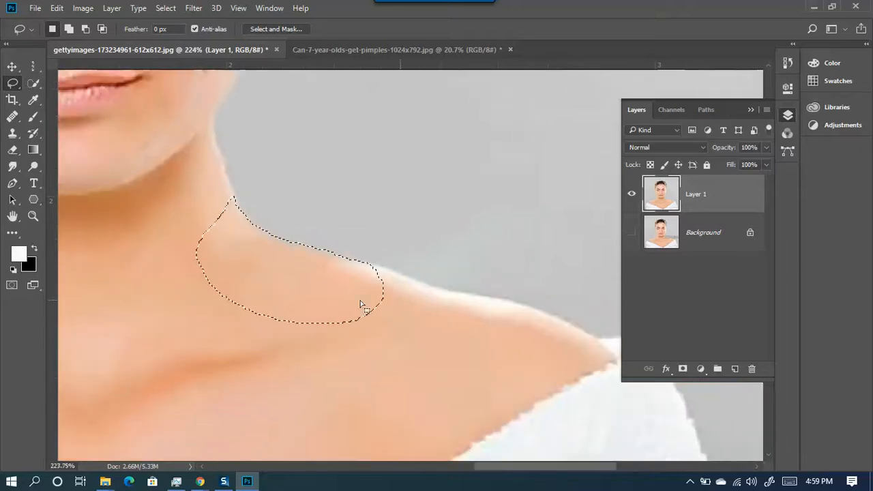
{"action": "scroll", "coordinate": [241, 276], "scroll_direction": "down", "scroll_amount": 2}
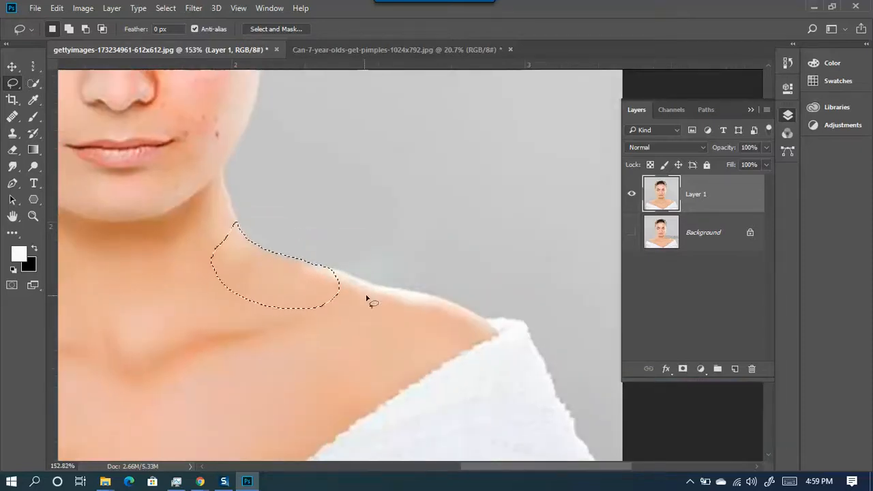
{"action": "scroll", "coordinate": [419, 307], "scroll_direction": "up", "scroll_amount": 4}
{"action": "left_click", "coordinate": [34, 120]}
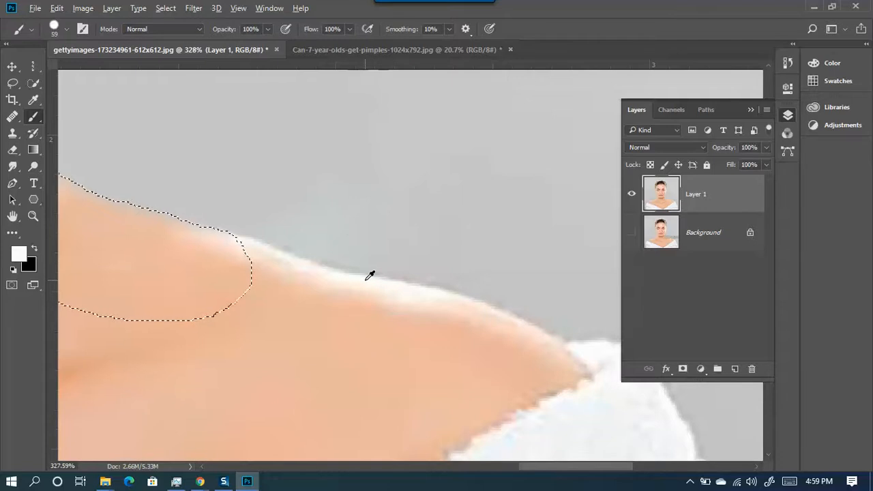
- Paint a trial white stroke along the neck edge inside the lasso selection
{"action": "scroll", "coordinate": [369, 274], "scroll_direction": "down", "scroll_amount": 2}
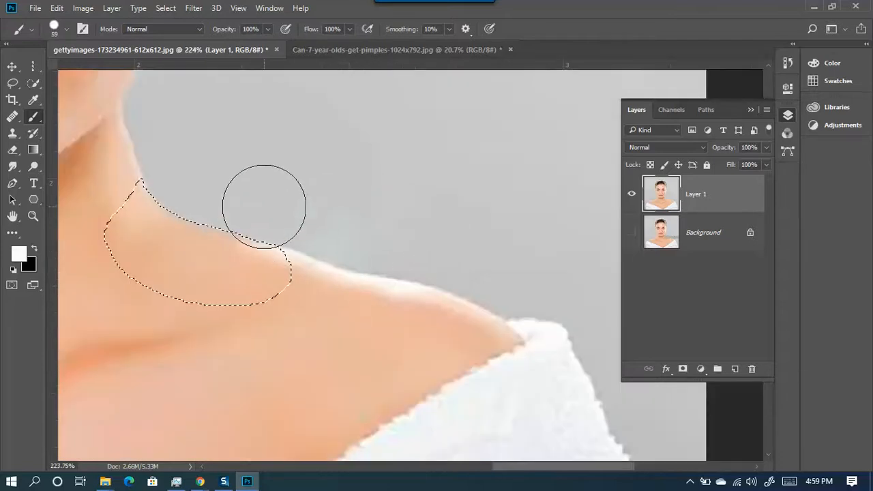
{"action": "mouse_move", "coordinate": [280, 210]}
{"action": "left_mouse_down"}
{"action": "mouse_move", "coordinate": [175, 173]}
{"action": "mouse_move", "coordinate": [262, 217]}
{"action": "left_mouse_up"}
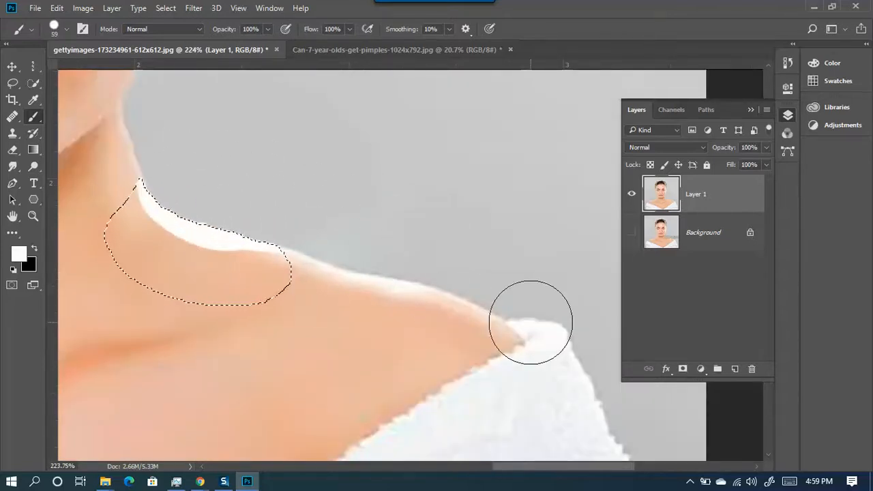
{"action": "scroll", "coordinate": [360, 313], "scroll_direction": "up", "scroll_amount": 3}
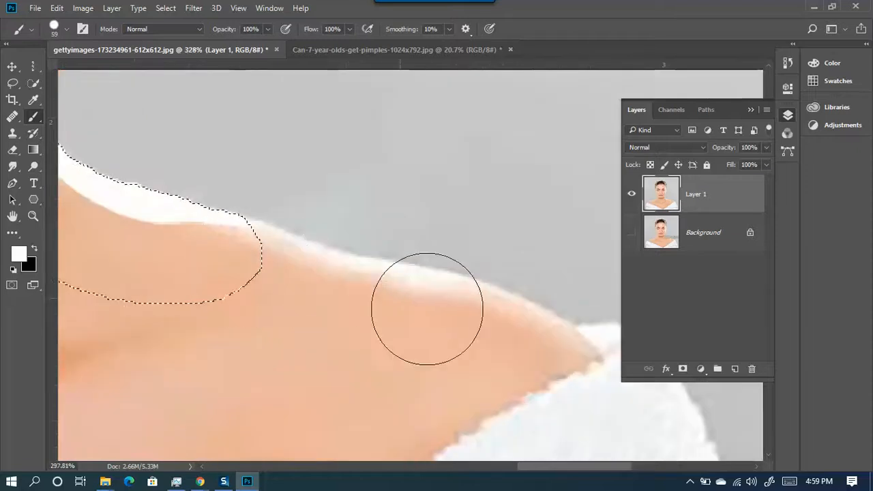
{"action": "scroll", "coordinate": [427, 307], "scroll_direction": "down", "scroll_amount": 2}
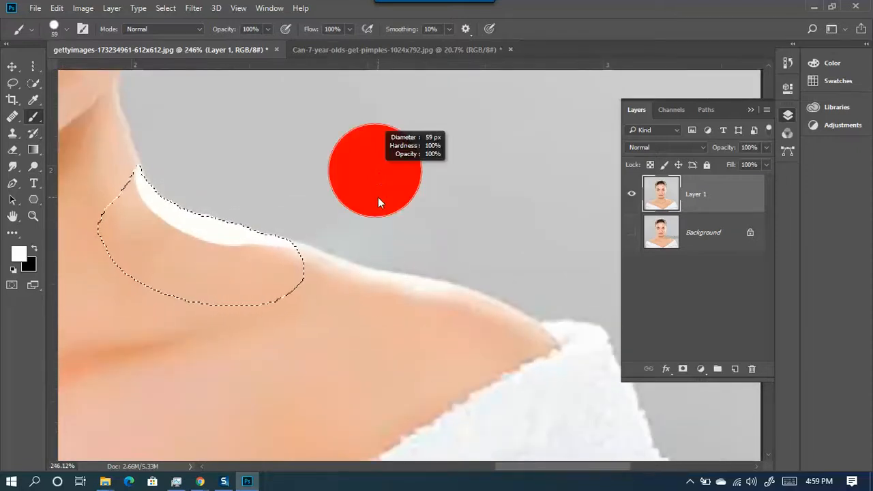
- Soften the brush to 68 px with 33% hardness
{"action": "left_click_drag", "start_coordinate": [377, 211], "coordinate": [366, 264]}
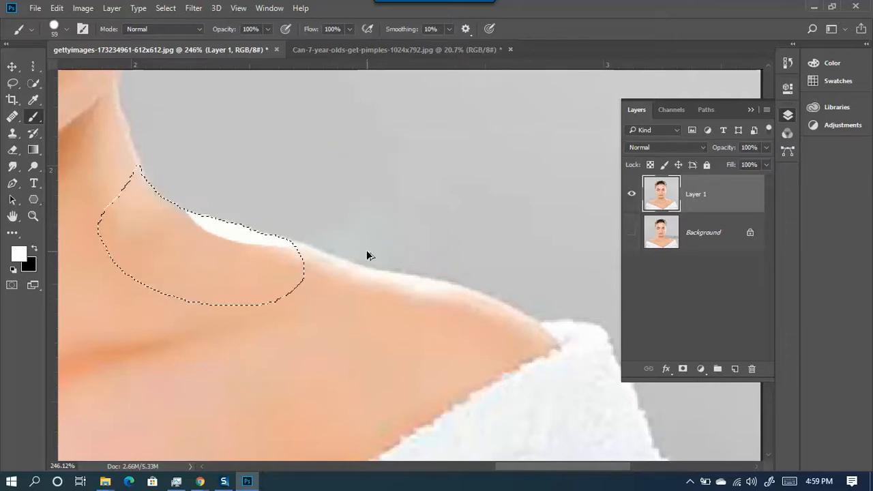
{"action": "left_click_drag", "start_coordinate": [411, 178], "coordinate": [413, 86]}
{"action": "left_click_drag", "start_coordinate": [423, 224], "coordinate": [420, 108]}
{"action": "left_click_drag", "start_coordinate": [422, 259], "coordinate": [432, 184]}
{"action": "mouse_move", "coordinate": [432, 145]}
{"action": "left_mouse_down"}
{"action": "mouse_move", "coordinate": [423, 152]}
{"action": "mouse_move", "coordinate": [434, 265]}
{"action": "mouse_move", "coordinate": [434, 216]}
{"action": "left_mouse_up"}
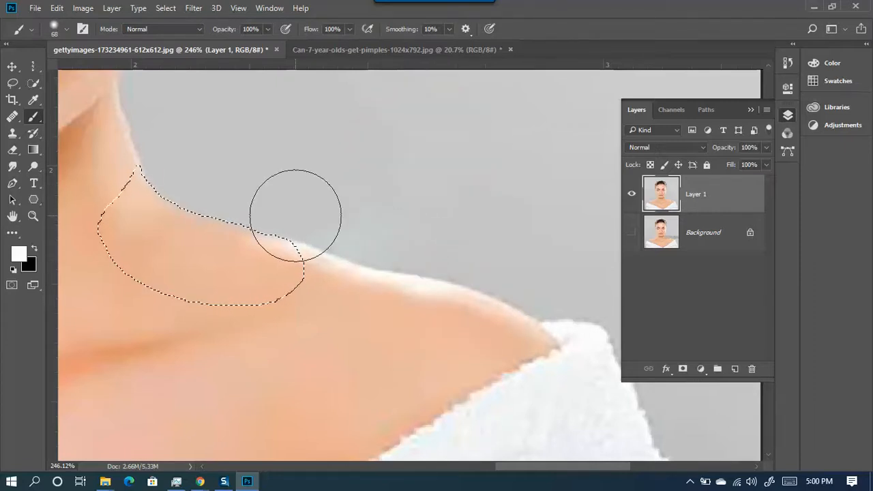
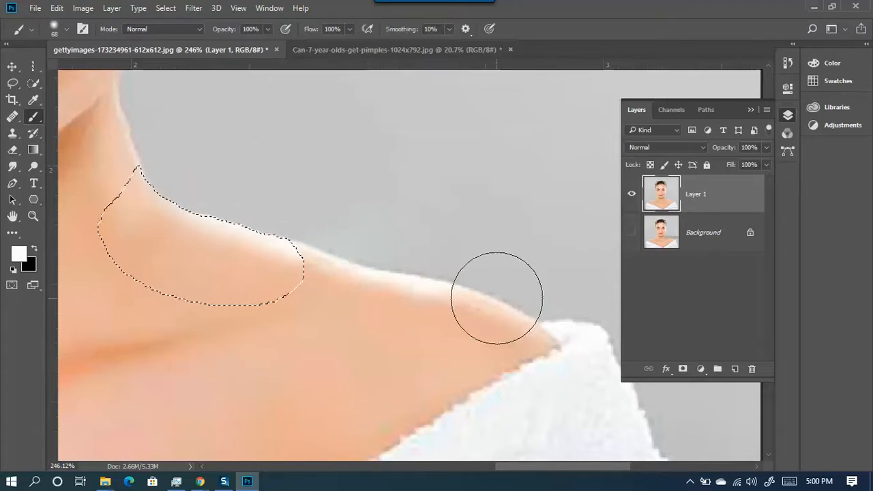
- Deselect the neck, shrink the brush for fine edge work, and undo the last white stroke
{"action": "key", "text": "ctrl+d"}
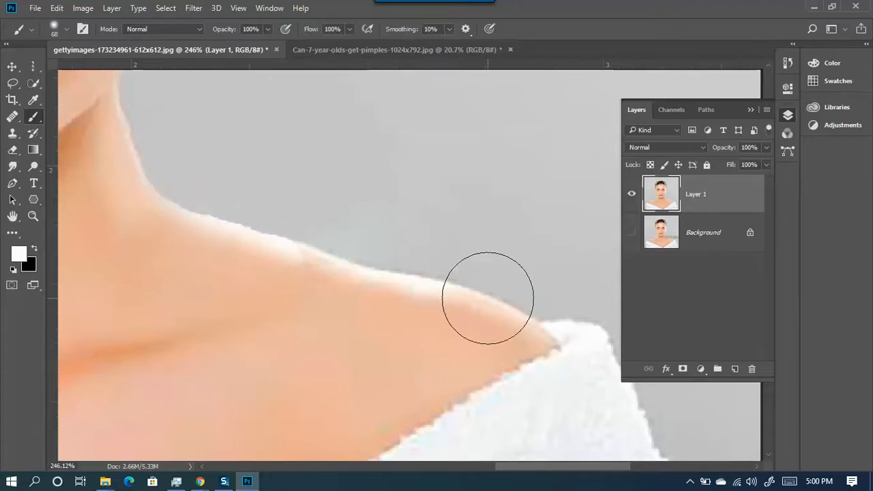
{"action": "scroll", "coordinate": [429, 235], "scroll_direction": "up", "scroll_amount": 2}
{"action": "left_click_drag", "start_coordinate": [302, 210], "coordinate": [246, 222]}
{"action": "mouse_move", "coordinate": [315, 248]}
{"action": "left_mouse_down"}
{"action": "mouse_move", "coordinate": [262, 231]}
{"action": "mouse_move", "coordinate": [300, 253]}
{"action": "mouse_move", "coordinate": [269, 258]}
{"action": "mouse_move", "coordinate": [294, 266]}
{"action": "left_mouse_up"}
{"action": "scroll", "coordinate": [293, 247], "scroll_direction": "up", "scroll_amount": 3}
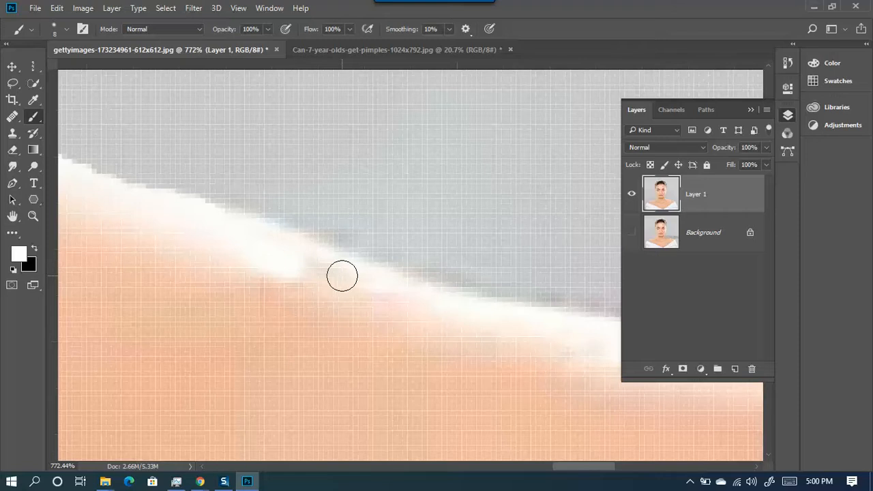
{"action": "key", "text": "ctrl+z"}
{"action": "key", "text": "ctrl+z"}
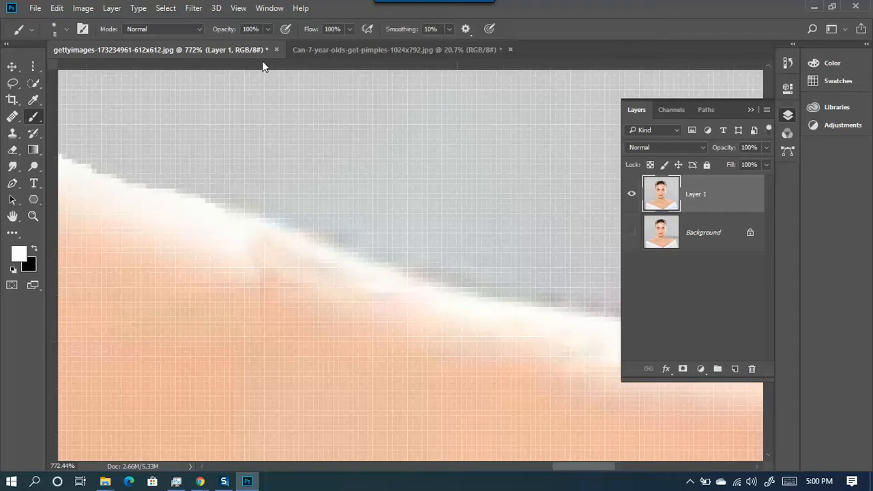
- Lower the brush opacity to about 17%, sample the grey background, and size the brush to about 37 px
{"action": "left_click", "coordinate": [271, 29]}
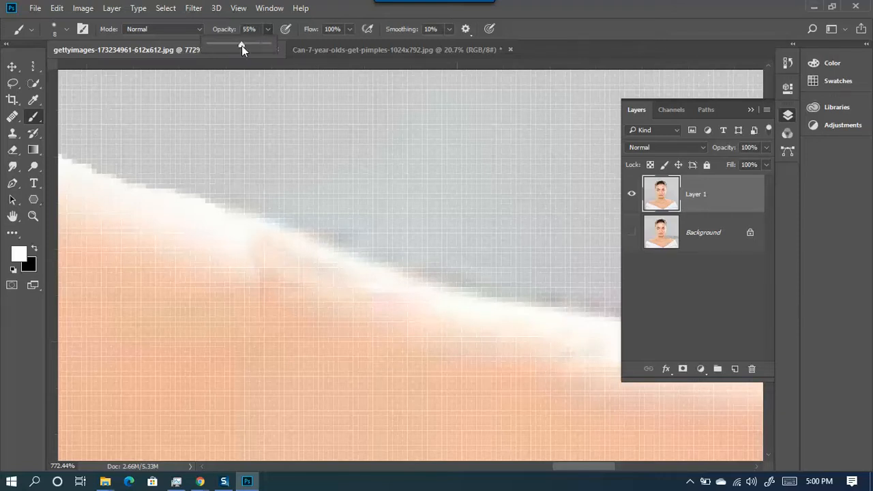
{"action": "mouse_move", "coordinate": [250, 247]}
{"action": "left_mouse_down"}
{"action": "mouse_move", "coordinate": [277, 247]}
{"action": "mouse_move", "coordinate": [251, 245]}
{"action": "left_mouse_up"}
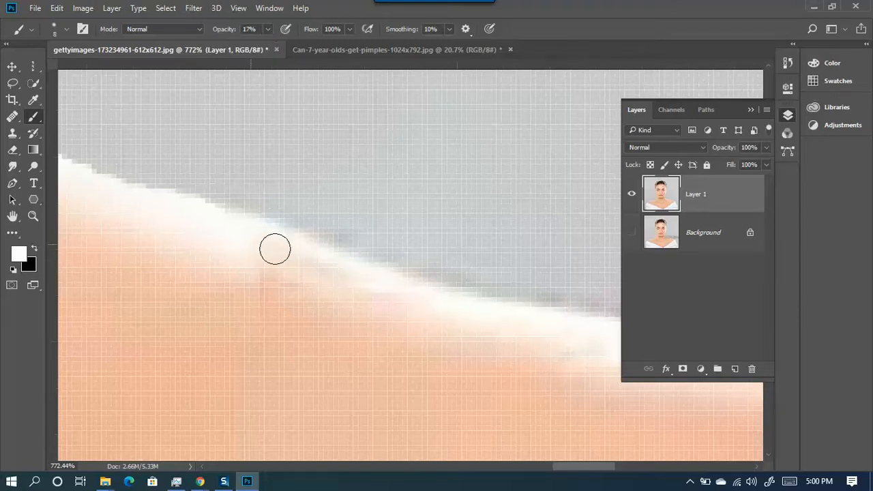
{"action": "scroll", "coordinate": [271, 254], "scroll_direction": "down", "scroll_amount": 7}
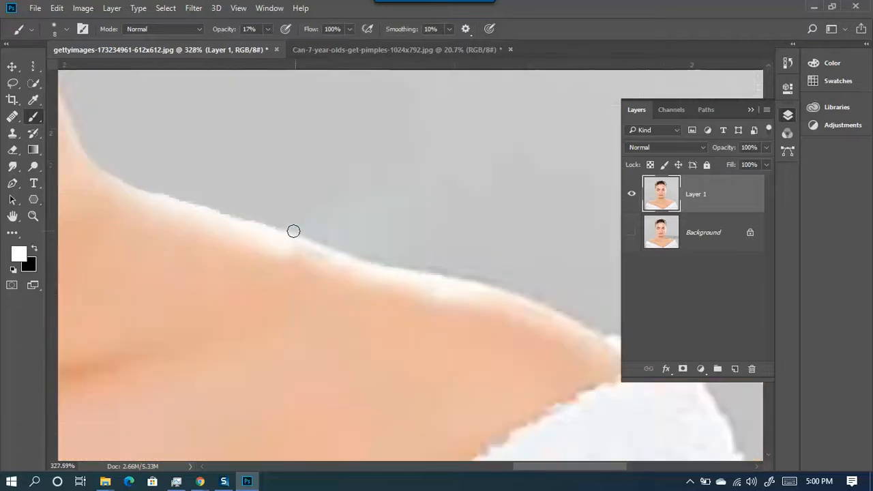
{"action": "left_click", "coordinate": [298, 182], "text": "alt"}
{"action": "mouse_move", "coordinate": [280, 202]}
{"action": "left_mouse_down"}
{"action": "mouse_move", "coordinate": [292, 201]}
{"action": "mouse_move", "coordinate": [295, 249]}
{"action": "mouse_move", "coordinate": [295, 217]}
{"action": "left_mouse_up"}
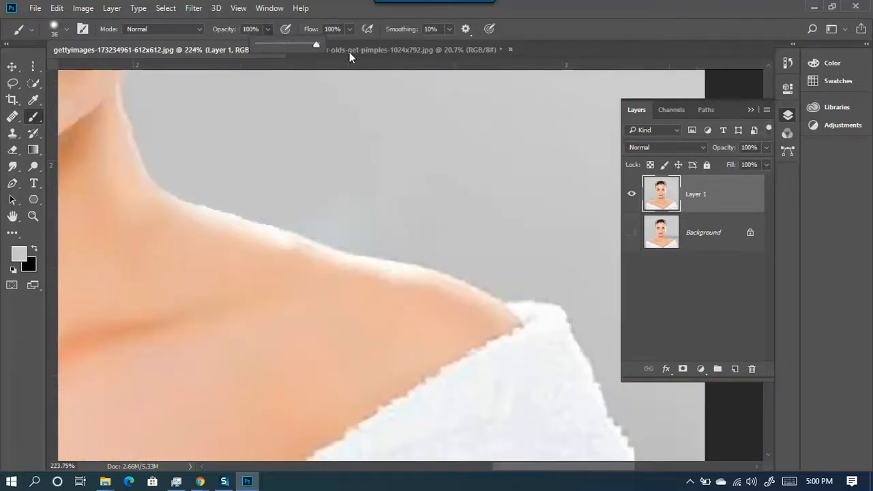
{"action": "scroll", "coordinate": [331, 218], "scroll_direction": "up", "scroll_amount": 4}
{"action": "mouse_move", "coordinate": [270, 155]}
{"action": "left_mouse_down"}
{"action": "mouse_move", "coordinate": [276, 199]}
{"action": "mouse_move", "coordinate": [271, 141]}
{"action": "mouse_move", "coordinate": [295, 170]}
{"action": "mouse_move", "coordinate": [298, 205]}
{"action": "left_mouse_up"}
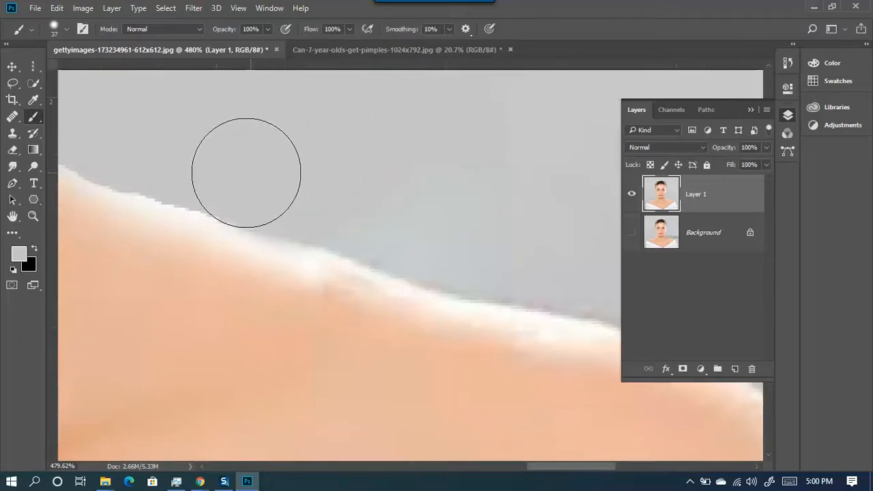
- Try a grey stroke over the jagged shoulder, undo it, enlarge the brush, and sample the near-white edge colour
{"action": "left_click_drag", "start_coordinate": [146, 144], "coordinate": [359, 186]}
{"action": "key", "text": "ctrl+z"}
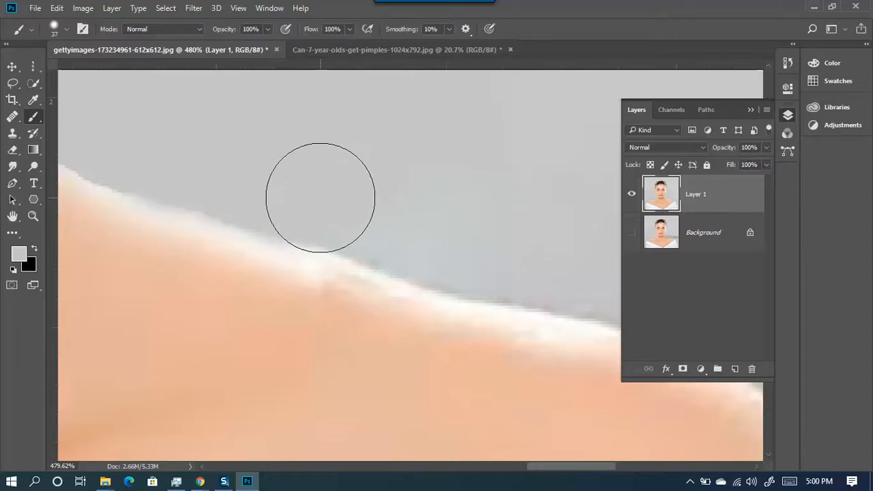
{"action": "scroll", "coordinate": [321, 197], "scroll_direction": "down", "scroll_amount": 2}
{"action": "left_click_drag", "start_coordinate": [302, 150], "coordinate": [312, 205]}
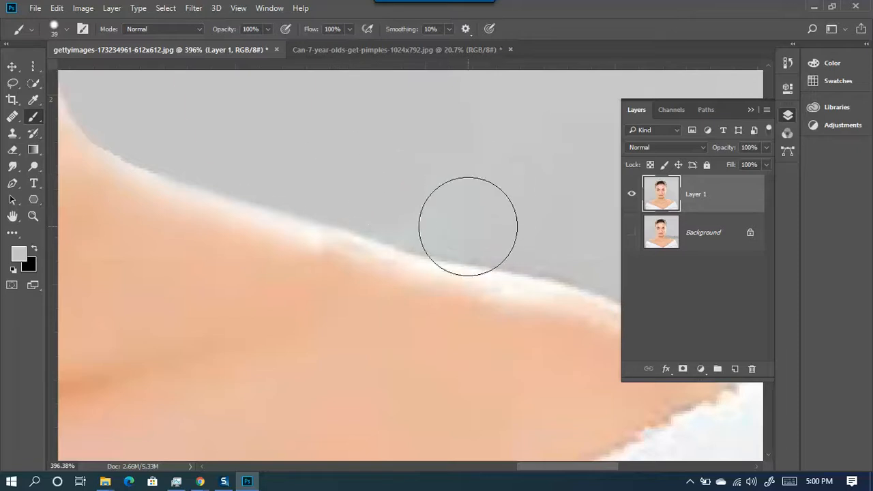
{"action": "scroll", "coordinate": [450, 313], "scroll_direction": "down", "scroll_amount": 2}
{"action": "scroll", "coordinate": [432, 289], "scroll_direction": "down", "scroll_amount": 2}
{"action": "scroll", "coordinate": [322, 190], "scroll_direction": "up", "scroll_amount": 5}
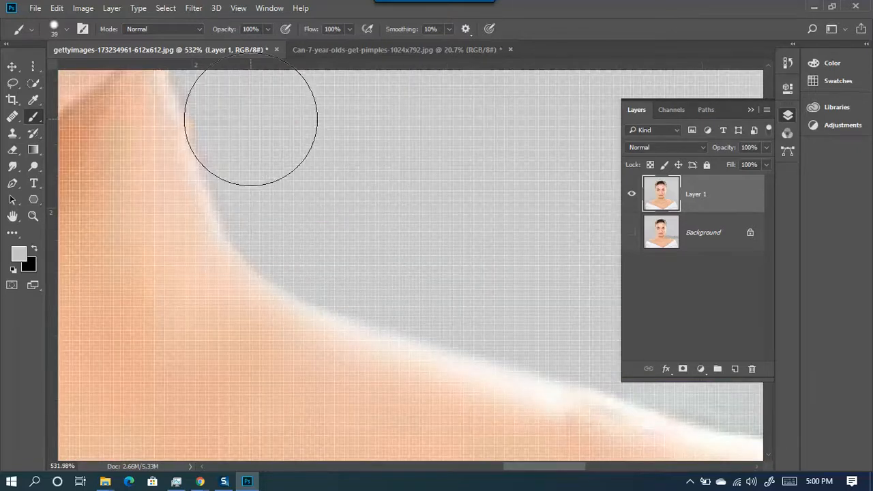
{"action": "scroll", "coordinate": [291, 125], "scroll_direction": "down", "scroll_amount": 5}
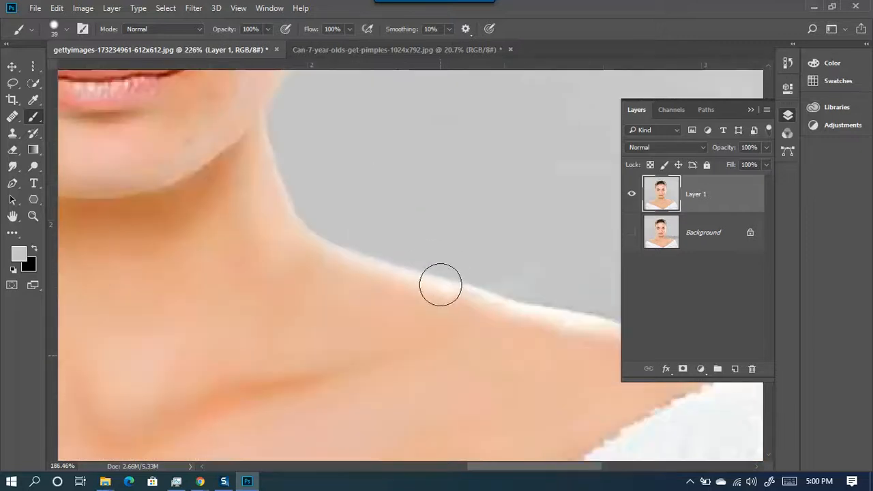
{"action": "scroll", "coordinate": [521, 355], "scroll_direction": "up", "scroll_amount": 2}
{"action": "scroll", "coordinate": [509, 302], "scroll_direction": "up", "scroll_amount": 6}
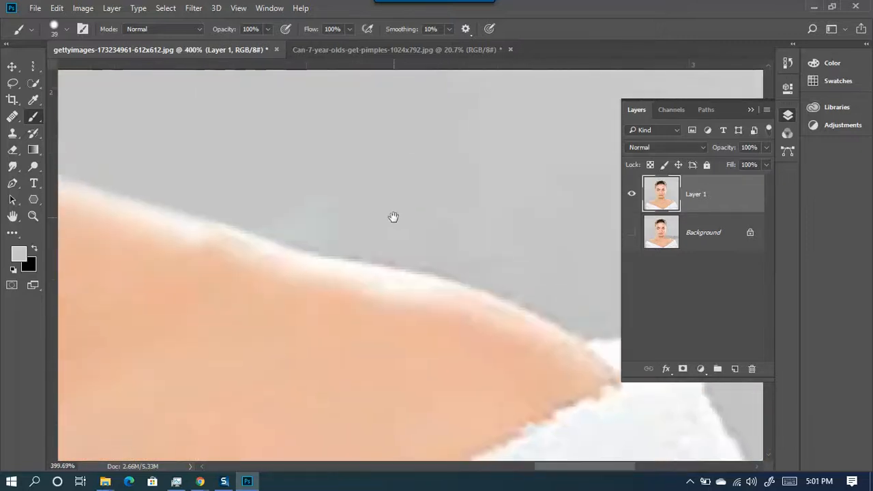
{"action": "left_click", "coordinate": [132, 218], "text": "alt"}
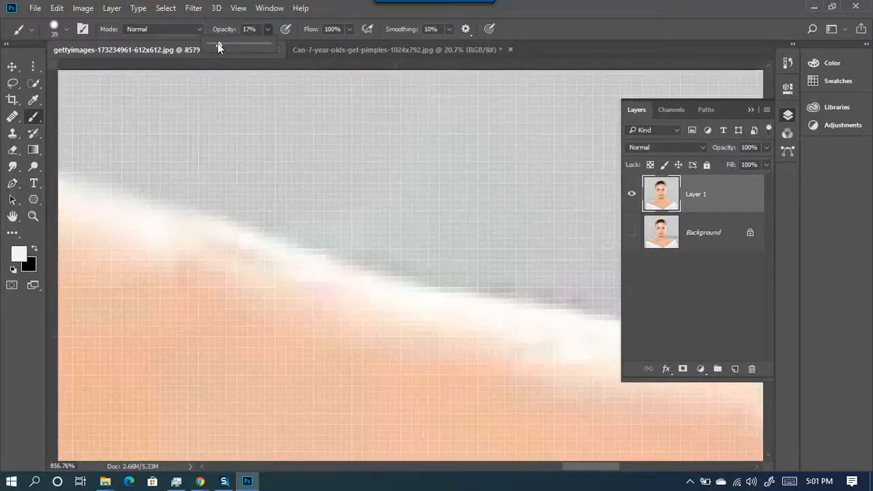
- Lower the brush opacity to 14% and shrink the brush to about 9 px for the shoulder edge
{"action": "left_click_drag", "start_coordinate": [218, 43], "coordinate": [216, 43]}
{"action": "scroll", "coordinate": [321, 263], "scroll_direction": "down", "scroll_amount": 5}
{"action": "left_click_drag", "start_coordinate": [341, 276], "coordinate": [302, 278]}
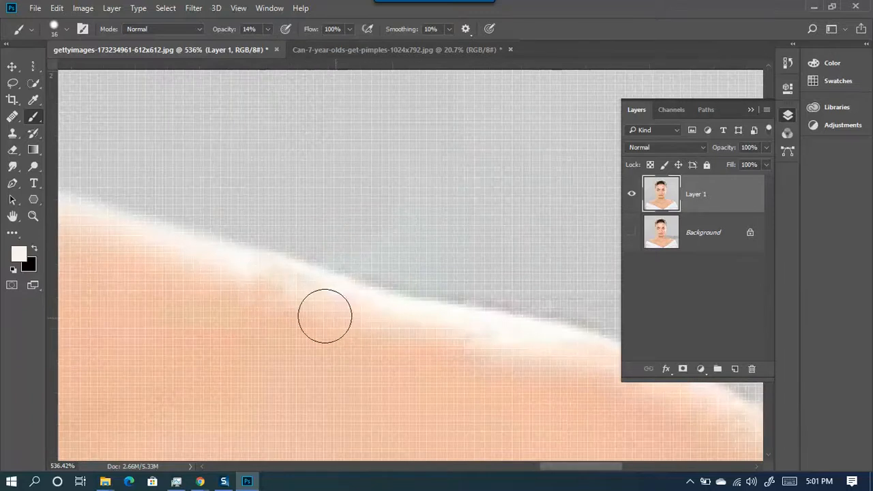
{"action": "scroll", "coordinate": [433, 358], "scroll_direction": "down", "scroll_amount": 4}
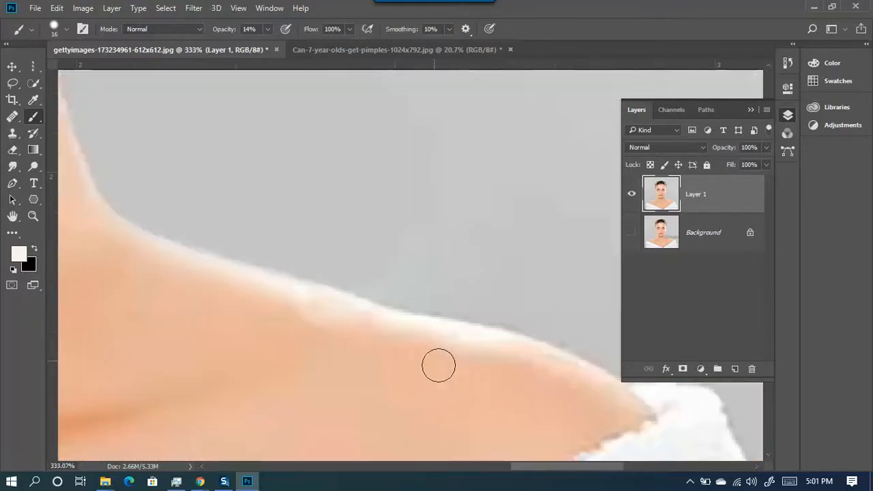
{"action": "scroll", "coordinate": [318, 316], "scroll_direction": "up", "scroll_amount": 2}
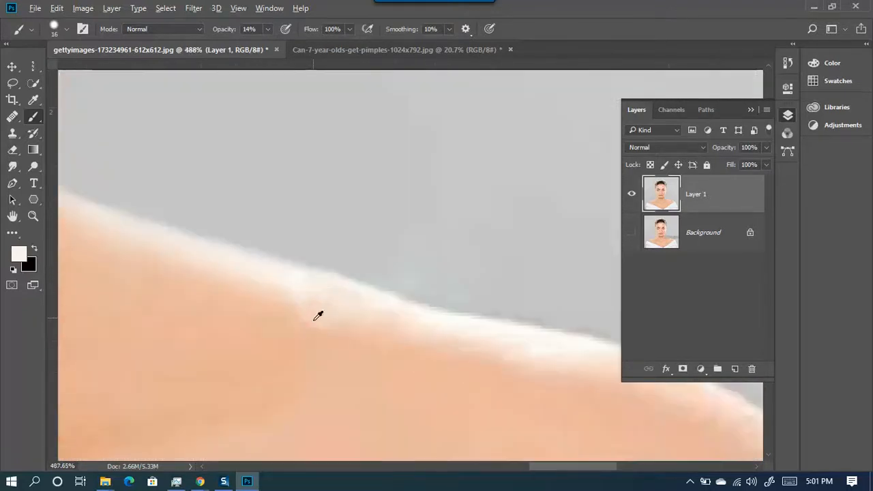
{"action": "scroll", "coordinate": [318, 316], "scroll_direction": "up", "scroll_amount": 2}
{"action": "left_click_drag", "start_coordinate": [351, 312], "coordinate": [333, 322]}
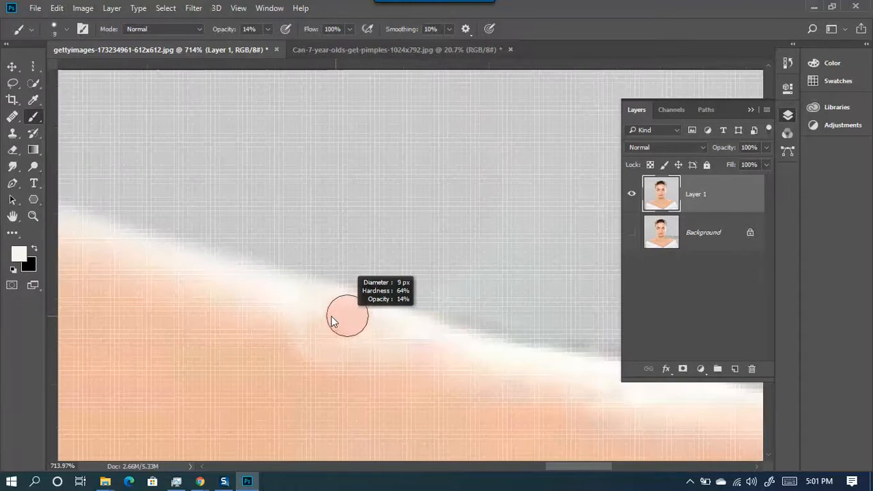
{"action": "scroll", "coordinate": [286, 347], "scroll_direction": "down", "scroll_amount": 1}
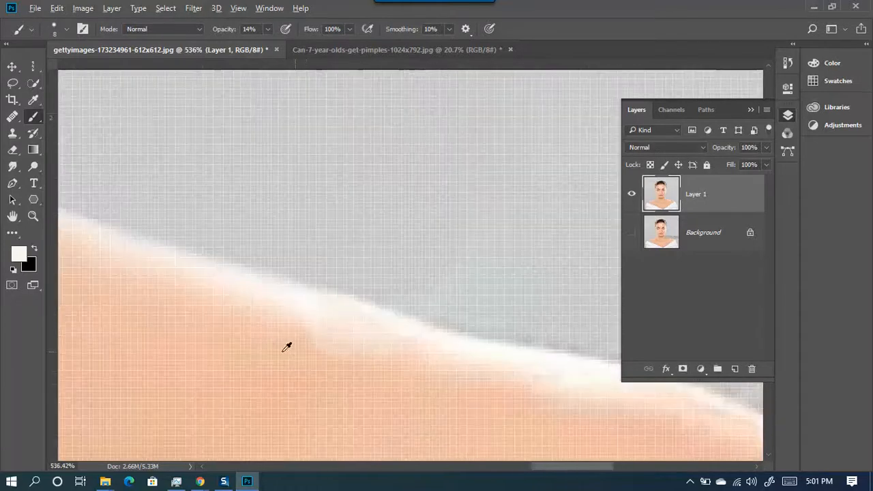
- Sample the grey background and enlarge the brush to 30 px
{"action": "mouse_move", "coordinate": [263, 328]}
{"action": "left_mouse_down"}
{"action": "mouse_move", "coordinate": [386, 362]}
{"action": "mouse_move", "coordinate": [362, 379]}
{"action": "mouse_move", "coordinate": [304, 358]}
{"action": "mouse_move", "coordinate": [479, 408]}
{"action": "left_mouse_up"}
{"action": "scroll", "coordinate": [559, 382], "scroll_direction": "down", "scroll_amount": 6}
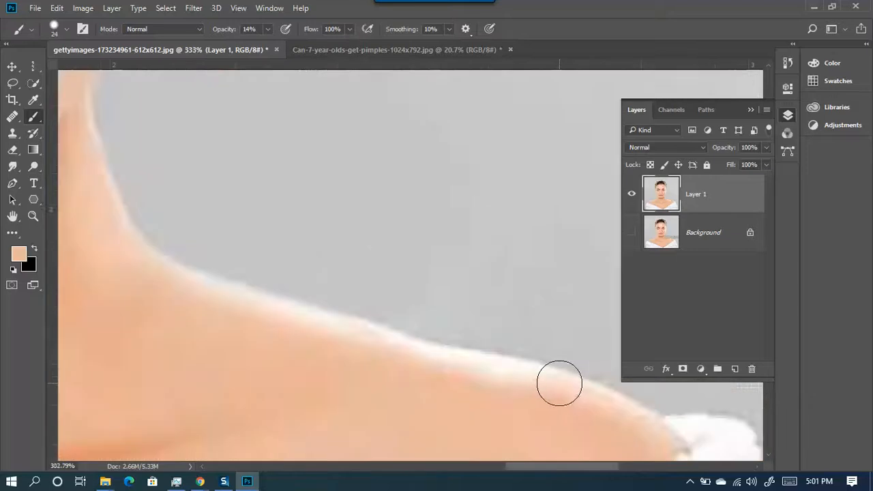
{"action": "scroll", "coordinate": [508, 397], "scroll_direction": "down", "scroll_amount": 1}
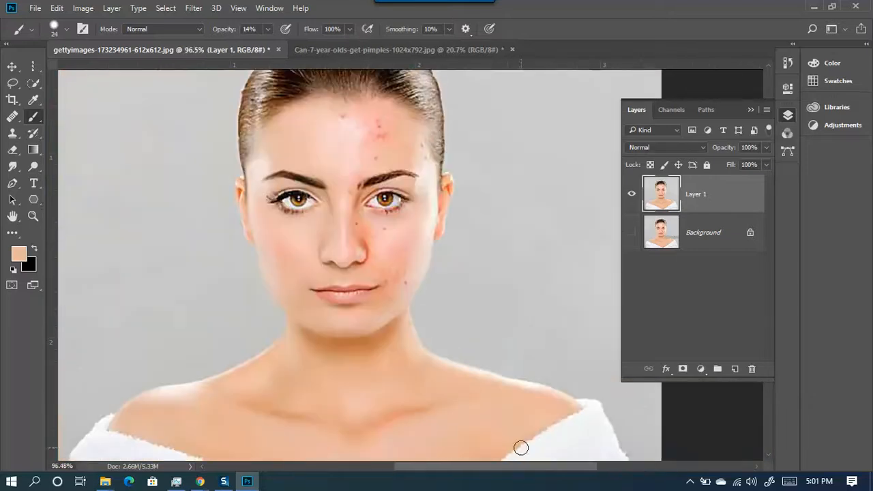
{"action": "scroll", "coordinate": [525, 439], "scroll_direction": "up", "scroll_amount": 4}
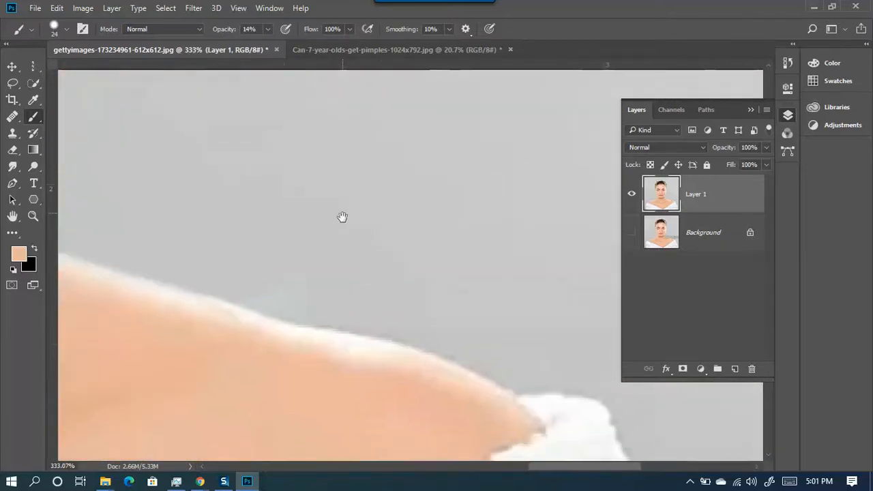
{"action": "left_click", "coordinate": [255, 214], "text": "alt"}
{"action": "right_click", "coordinate": [274, 240], "text": "alt"}
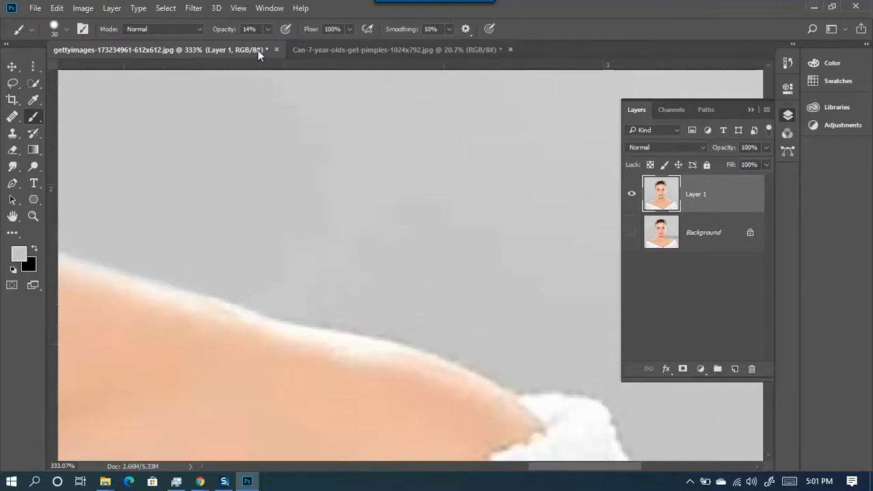
- Restore the brush opacity to 100% and select the Lasso tool
{"action": "left_click", "coordinate": [266, 30]}
{"action": "left_click_drag", "start_coordinate": [259, 43], "coordinate": [403, 72]}
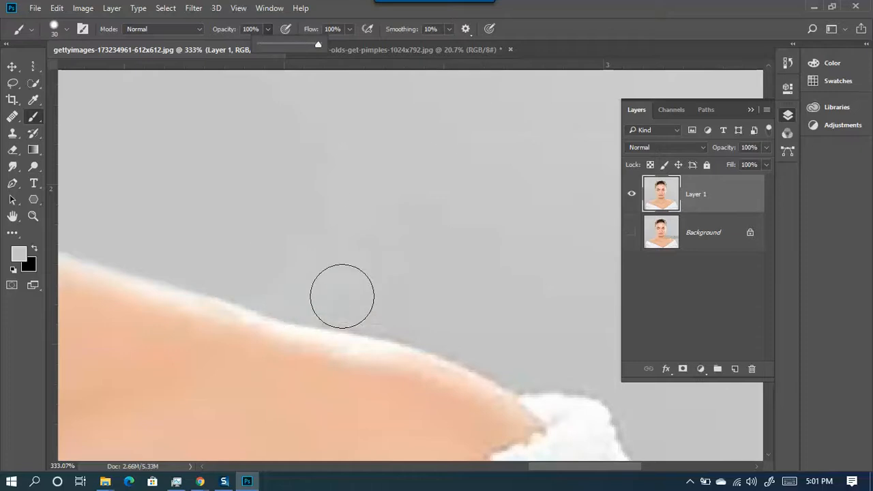
{"action": "scroll", "coordinate": [315, 302], "scroll_direction": "down", "scroll_amount": 5}
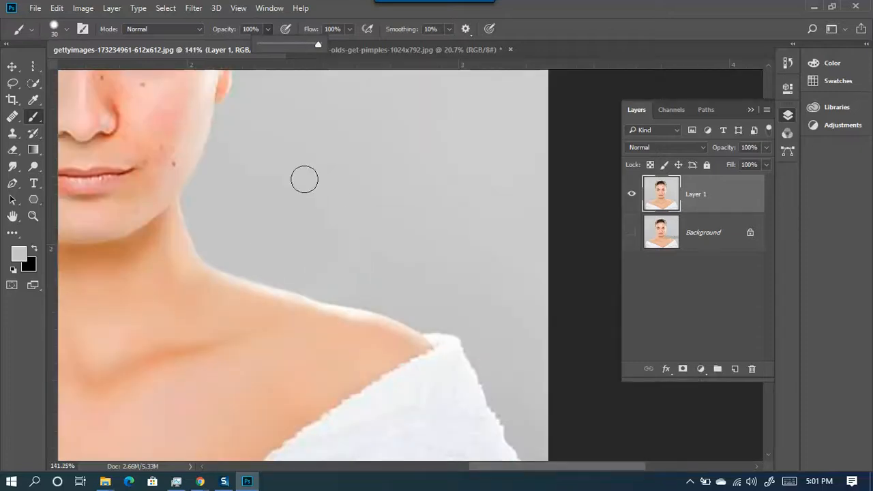
{"action": "scroll", "coordinate": [399, 314], "scroll_direction": "down", "scroll_amount": 3}
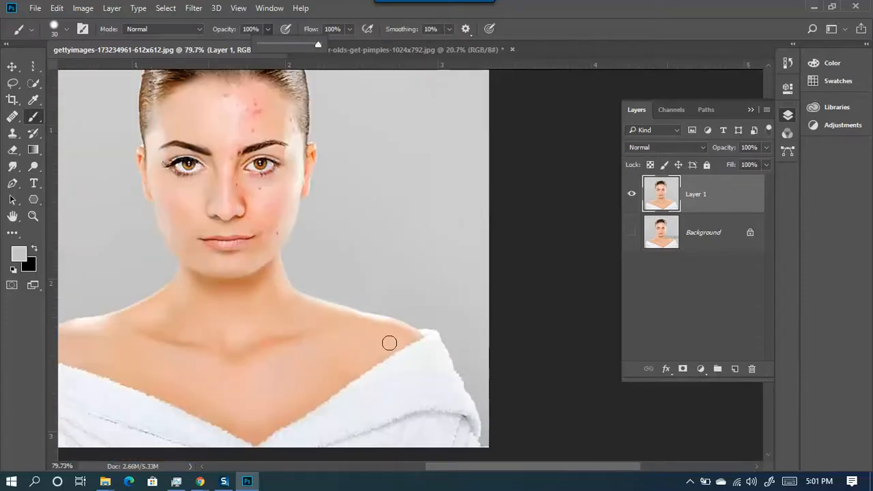
{"action": "scroll", "coordinate": [290, 304], "scroll_direction": "down", "scroll_amount": 1}
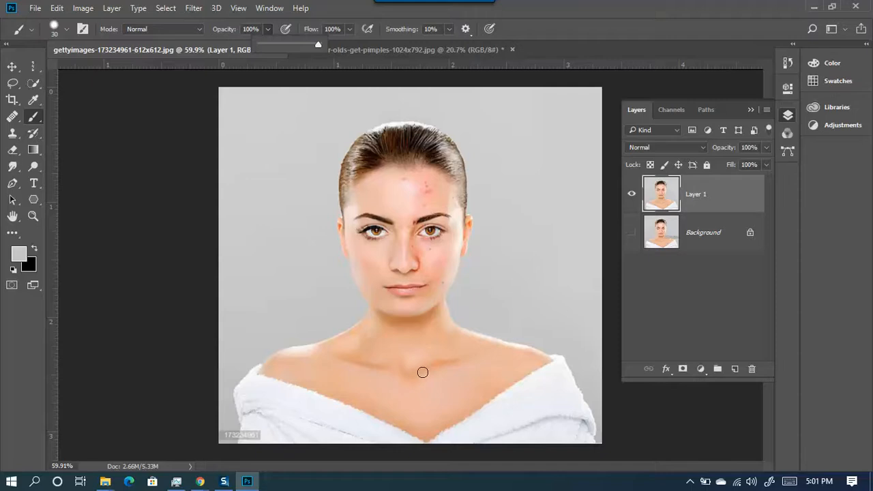
{"action": "scroll", "coordinate": [504, 341], "scroll_direction": "up", "scroll_amount": 4}
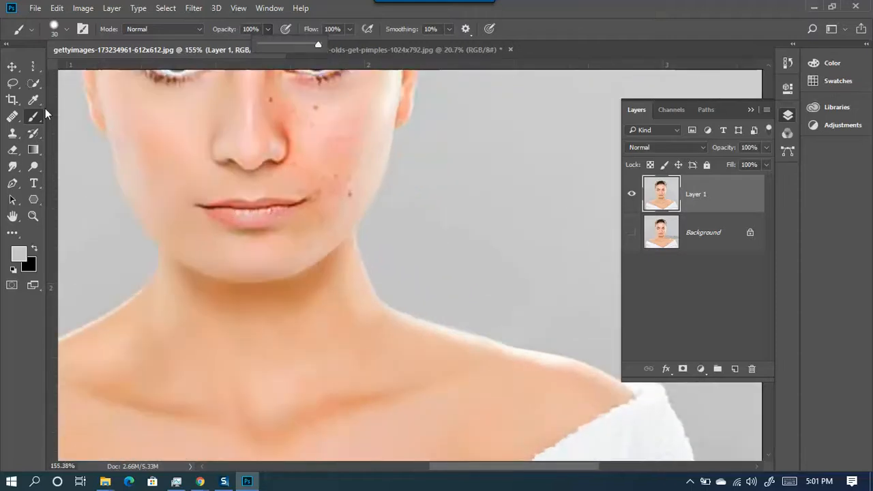
{"action": "left_click", "coordinate": [13, 84]}
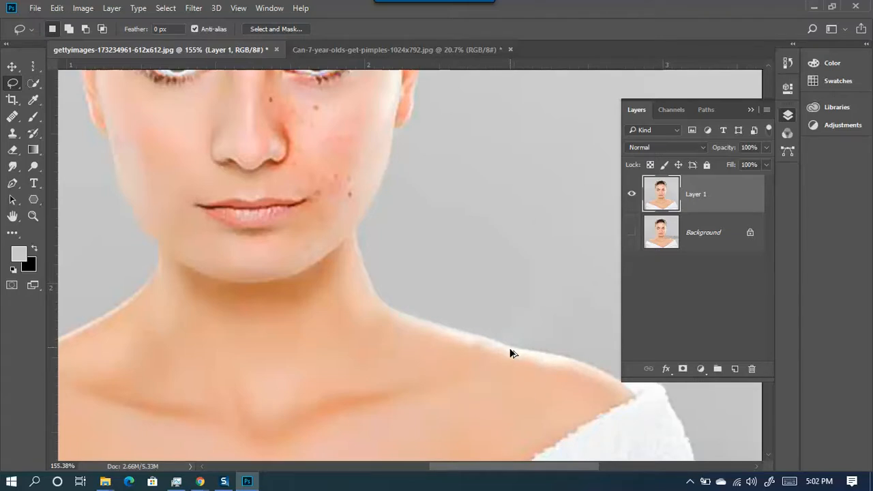
- Expand the History panel and step from the first Brush Tool state forward through the strokes
{"action": "left_click", "coordinate": [787, 63]}
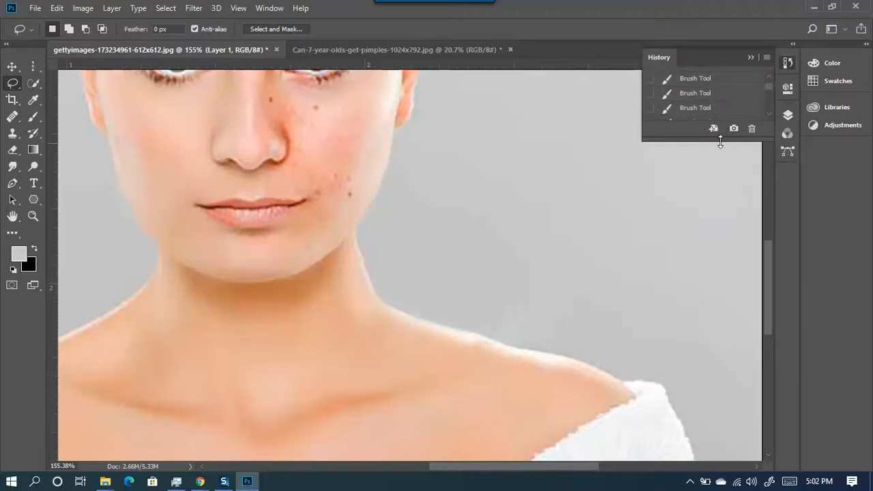
{"action": "left_click_drag", "start_coordinate": [715, 142], "coordinate": [720, 390]}
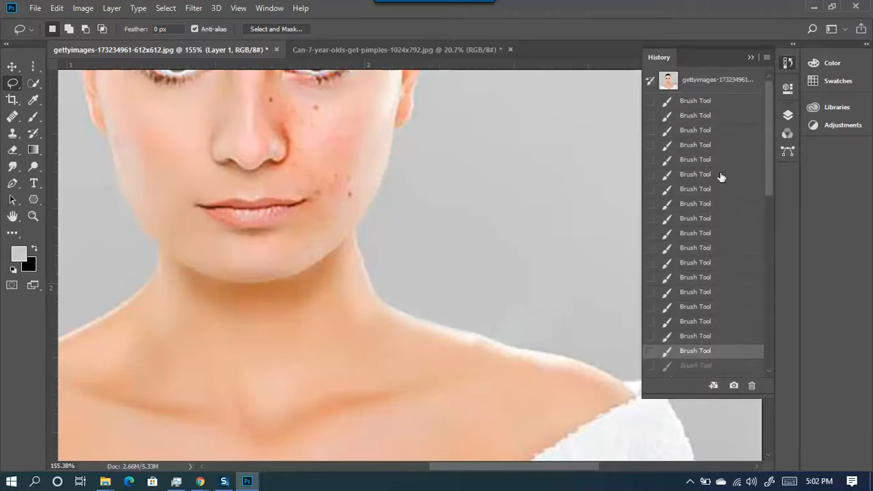
{"action": "left_click", "coordinate": [705, 102]}
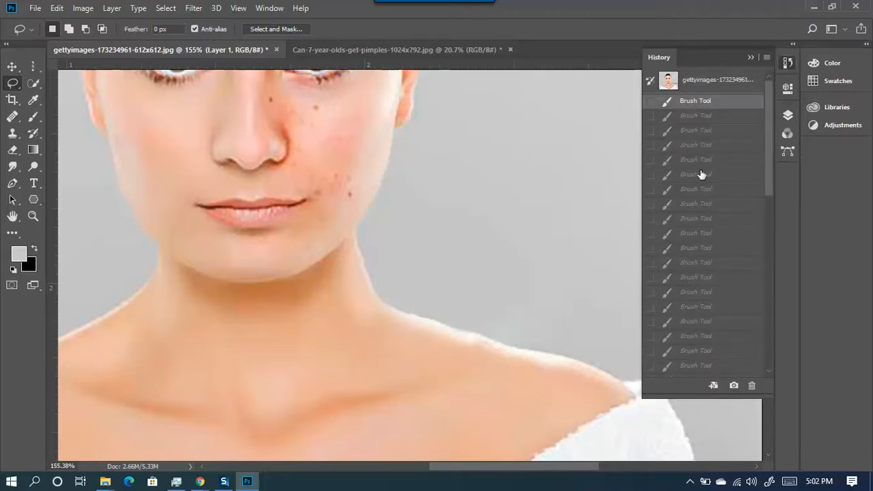
{"action": "mouse_move", "coordinate": [693, 204]}
{"action": "left_mouse_down"}
{"action": "mouse_move", "coordinate": [704, 329]}
{"action": "mouse_move", "coordinate": [615, 341]}
{"action": "mouse_move", "coordinate": [576, 366]}
{"action": "left_mouse_up"}
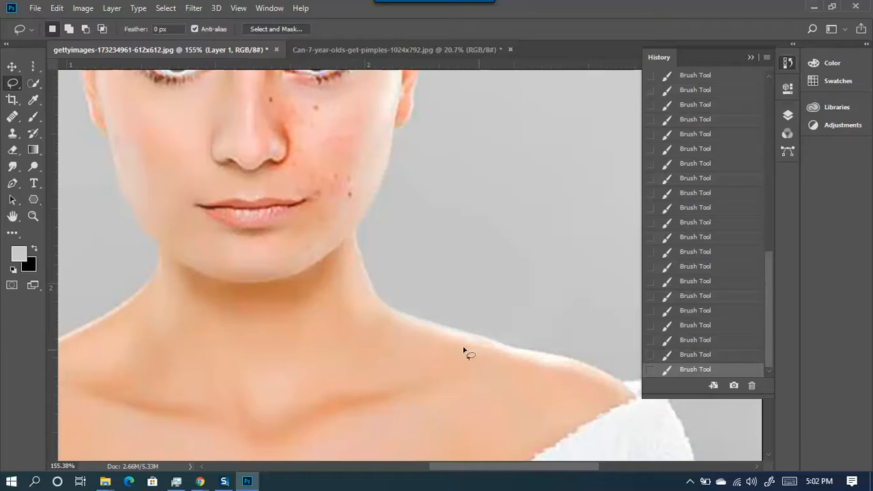
{"action": "scroll", "coordinate": [363, 369], "scroll_direction": "down", "scroll_amount": 7}
{"action": "scroll", "coordinate": [343, 393], "scroll_direction": "down", "scroll_amount": 2}
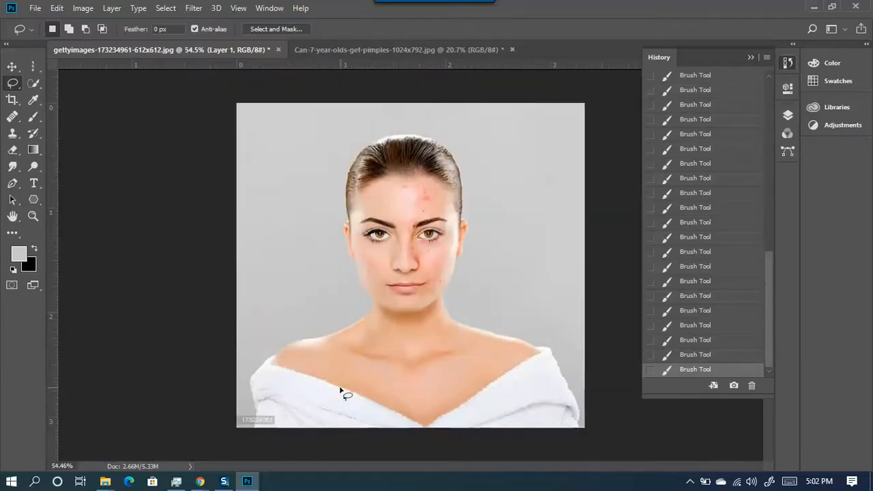
- Compare with the girl's photo, then return to the woman's gettyimages photo and show Layers
{"action": "left_click", "coordinate": [327, 48]}
{"action": "scroll", "coordinate": [454, 288], "scroll_direction": "up", "scroll_amount": 2}
{"action": "scroll", "coordinate": [454, 288], "scroll_direction": "up", "scroll_amount": 6}
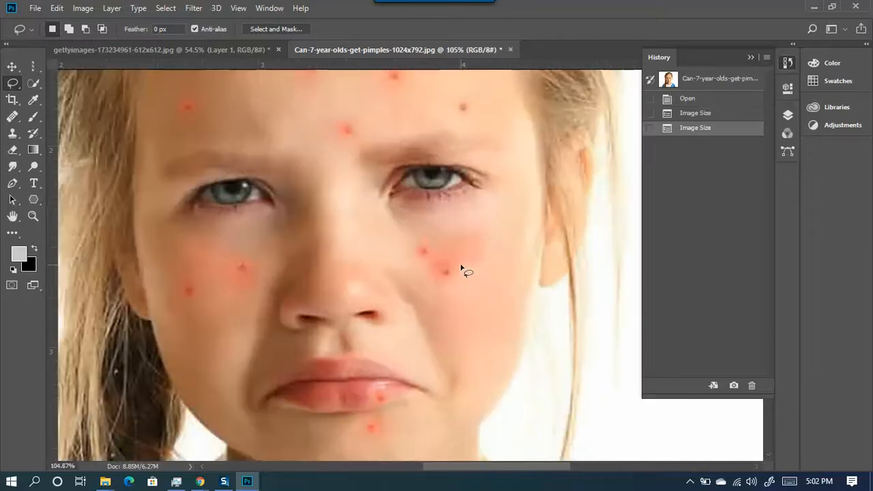
{"action": "scroll", "coordinate": [461, 268], "scroll_direction": "down", "scroll_amount": 3}
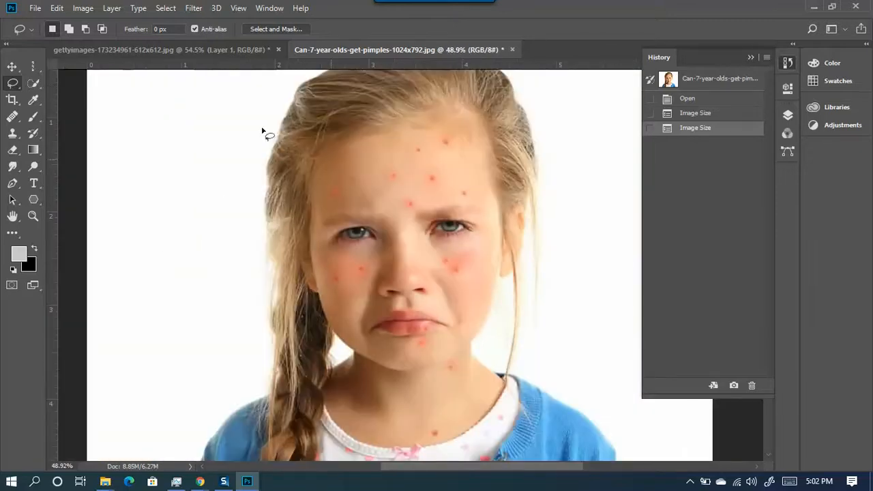
{"action": "left_click", "coordinate": [188, 50]}
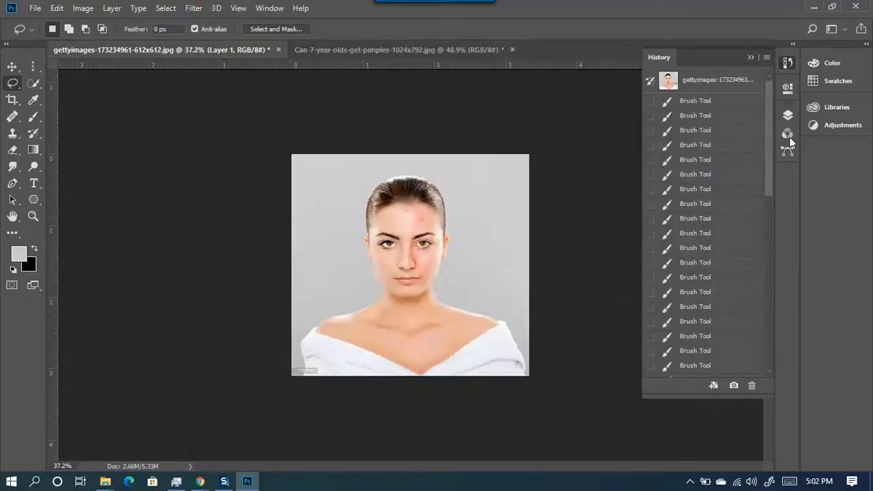
{"action": "left_click", "coordinate": [788, 116]}
- Hide Layer 1, duplicate the Background with Ctrl+J, and hide the original Background
{"action": "left_click", "coordinate": [632, 194]}
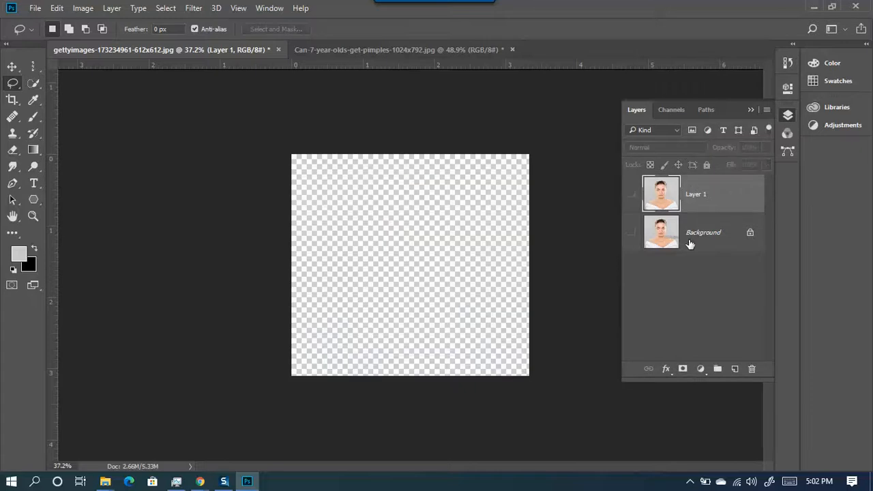
{"action": "left_click", "coordinate": [678, 247]}
{"action": "left_click", "coordinate": [631, 232]}
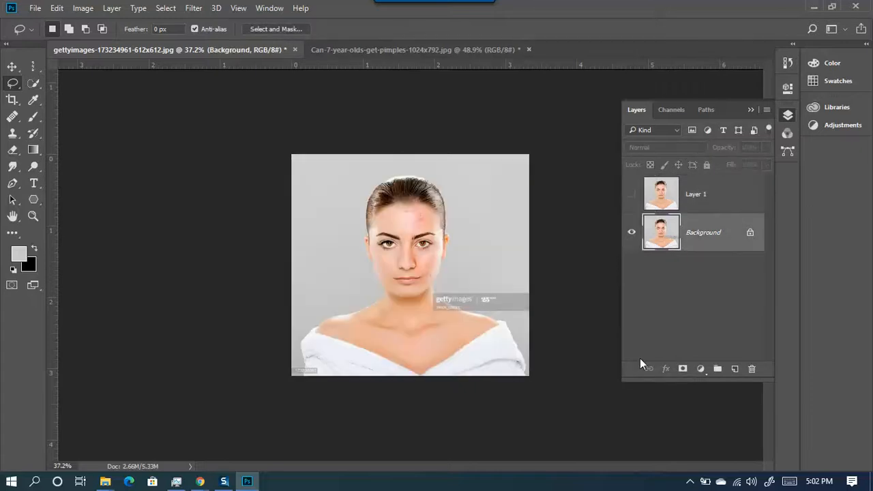
{"action": "key", "text": "ctrl+j"}
{"action": "left_click", "coordinate": [631, 271]}
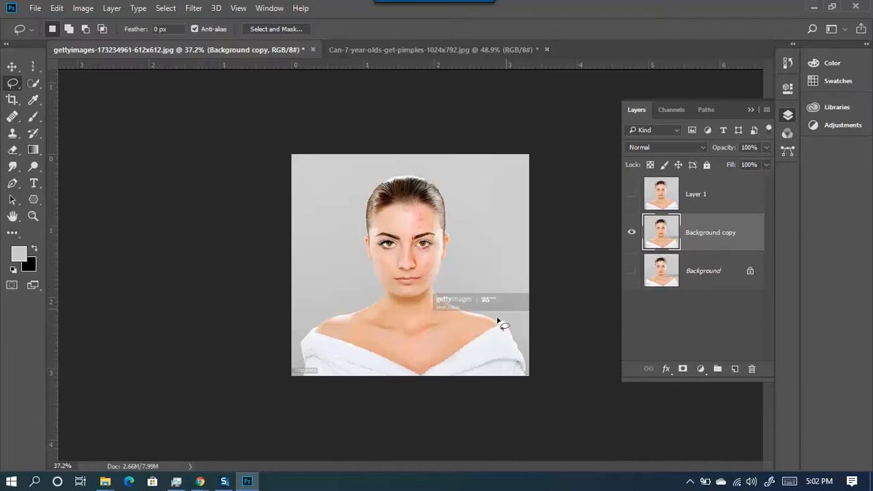
{"action": "scroll", "coordinate": [498, 320], "scroll_direction": "up", "scroll_amount": 5}
{"action": "scroll", "coordinate": [471, 349], "scroll_direction": "up", "scroll_amount": 8}
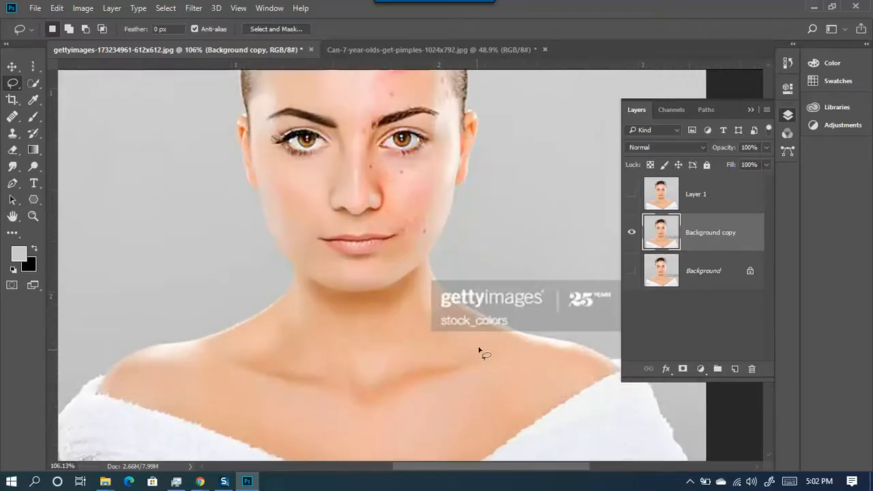
{"action": "left_click_drag", "start_coordinate": [405, 228], "coordinate": [306, 209]}
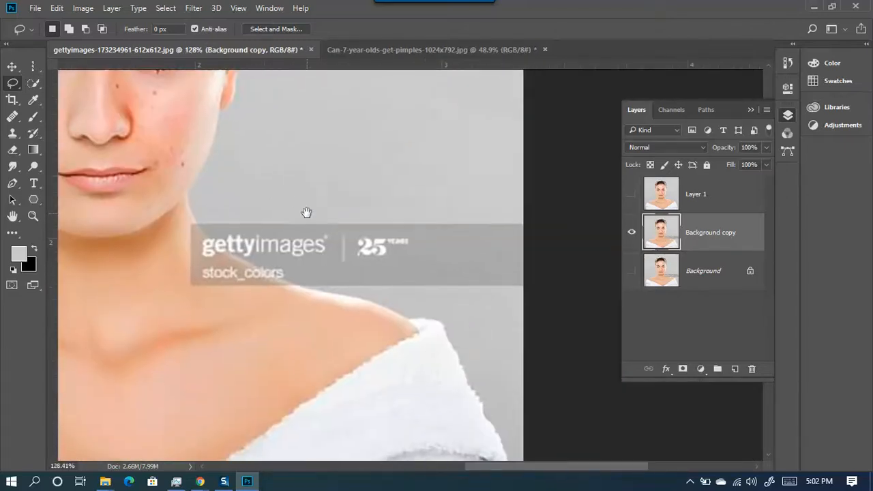
- Draw a rectangular marquee around the gettyimages watermark band beside the neck
{"action": "left_click", "coordinate": [34, 63]}
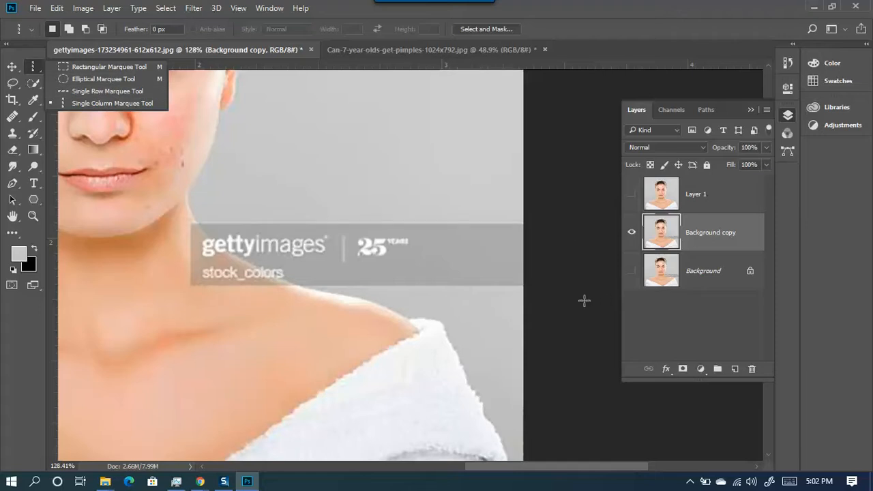
{"action": "left_click", "coordinate": [67, 67]}
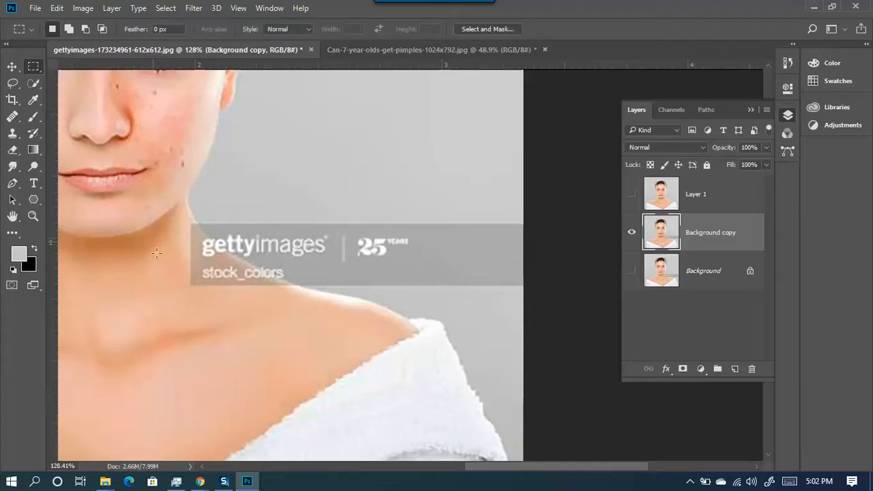
{"action": "right_click", "coordinate": [35, 68]}
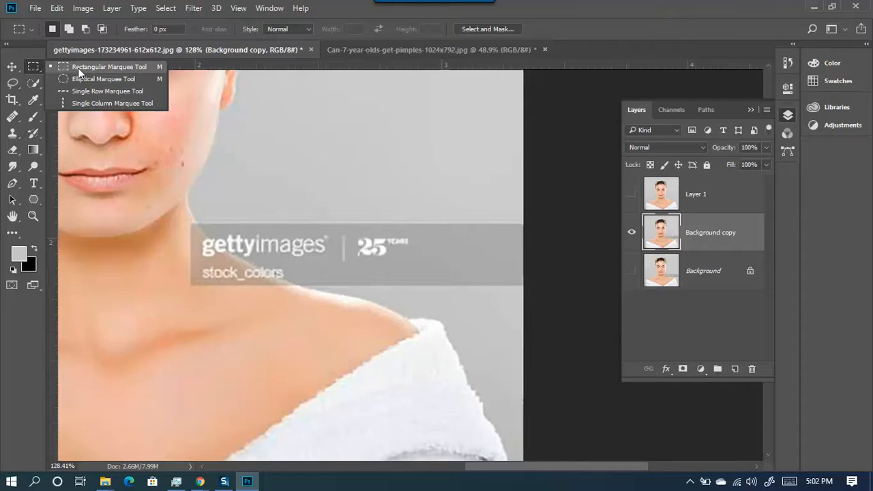
{"action": "left_click", "coordinate": [88, 71]}
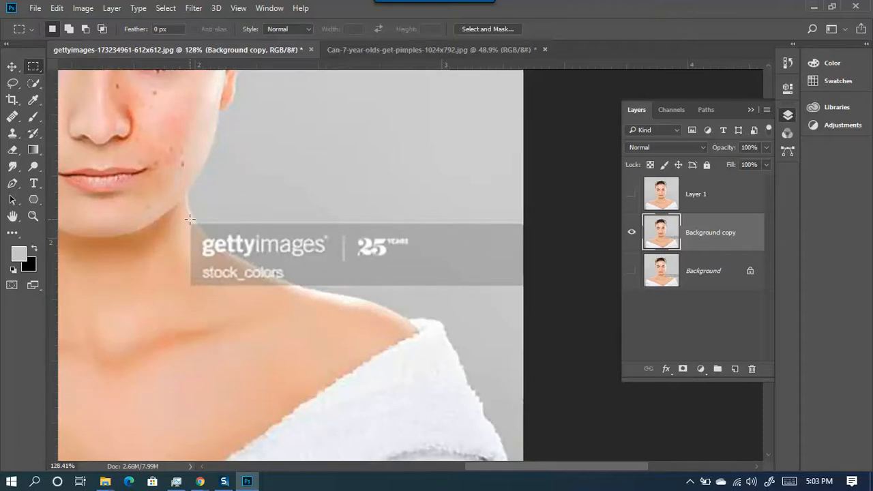
{"action": "left_click_drag", "start_coordinate": [187, 219], "coordinate": [187, 225]}
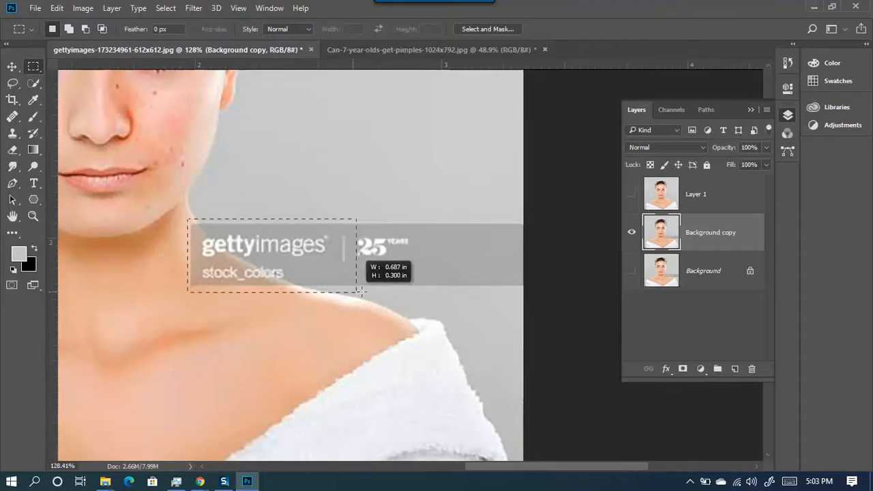
{"action": "left_click_drag", "start_coordinate": [514, 297], "coordinate": [534, 293]}
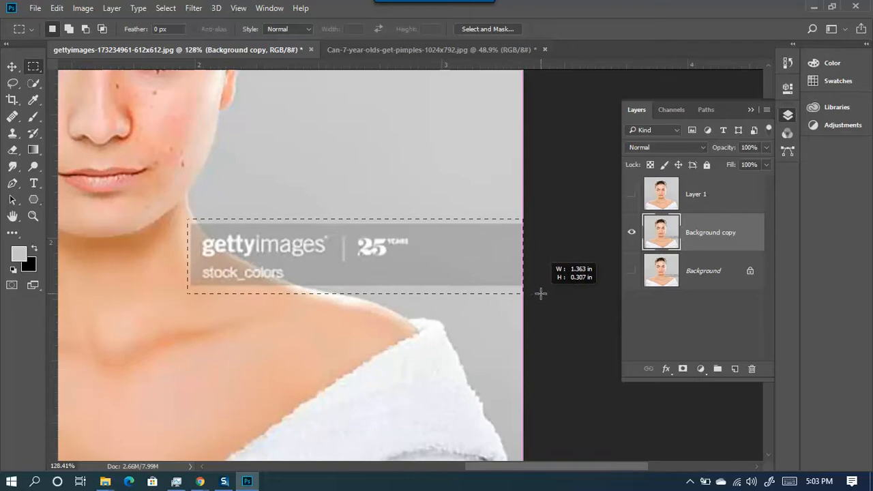
{"action": "left_click_drag", "start_coordinate": [542, 289], "coordinate": [543, 289]}
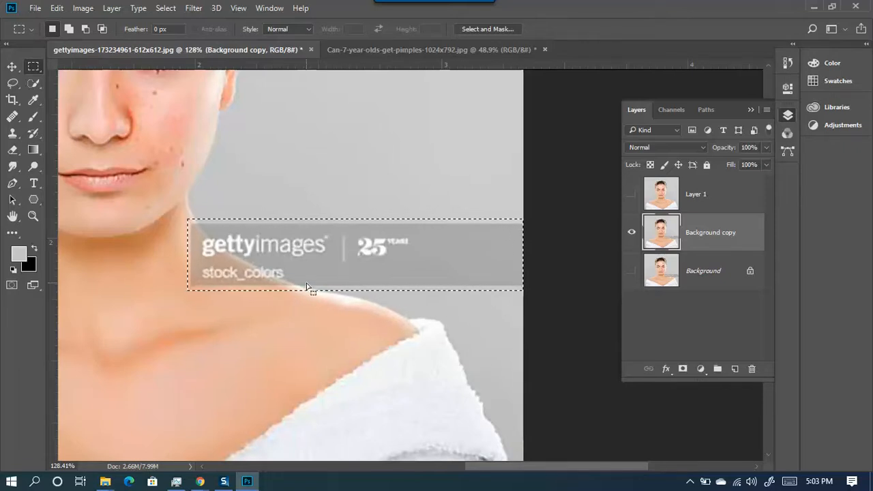
{"action": "left_click", "coordinate": [37, 9]}
{"action": "mouse_move", "coordinate": [57, 8]}
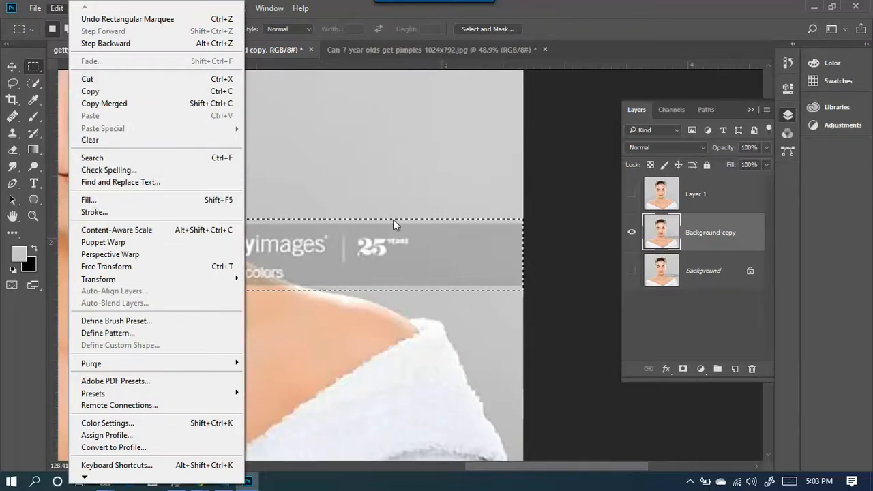
- Content-aware fill the rectangle to erase the gettyimages watermark
{"action": "left_click", "coordinate": [164, 204]}
{"action": "left_click_drag", "start_coordinate": [544, 144], "coordinate": [417, 106]}
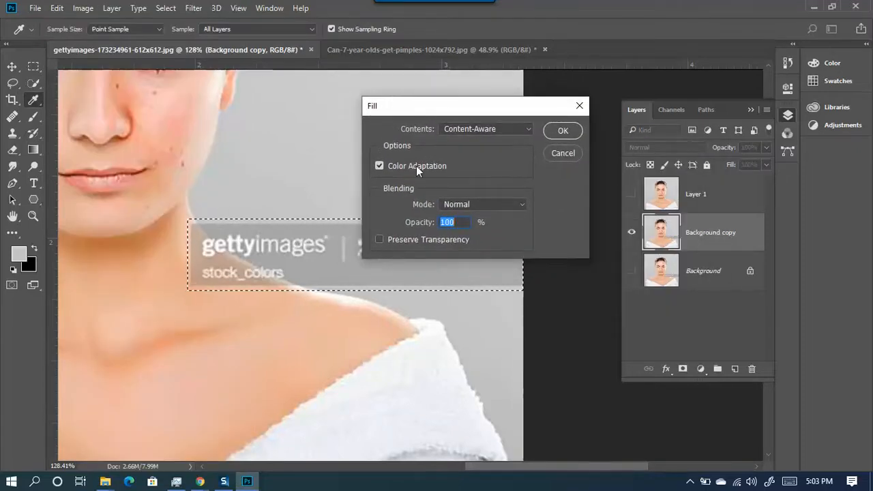
{"action": "left_click_drag", "start_coordinate": [413, 107], "coordinate": [558, 100]}
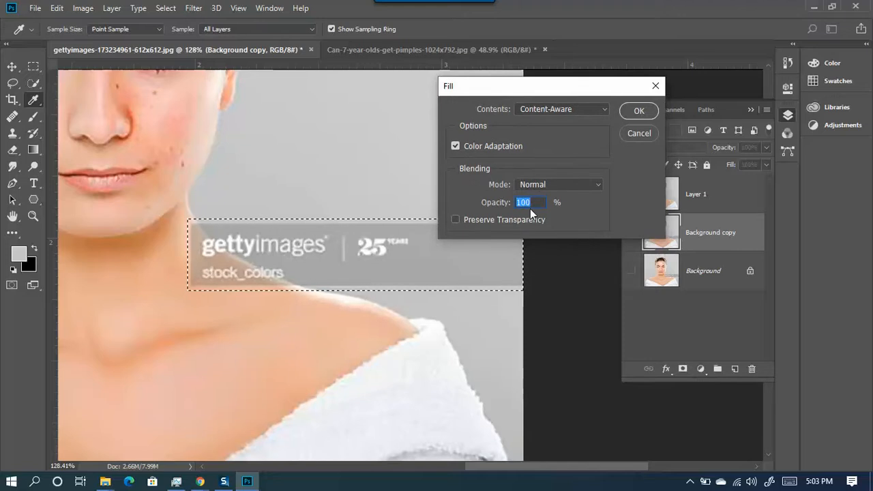
{"action": "left_click", "coordinate": [639, 111]}
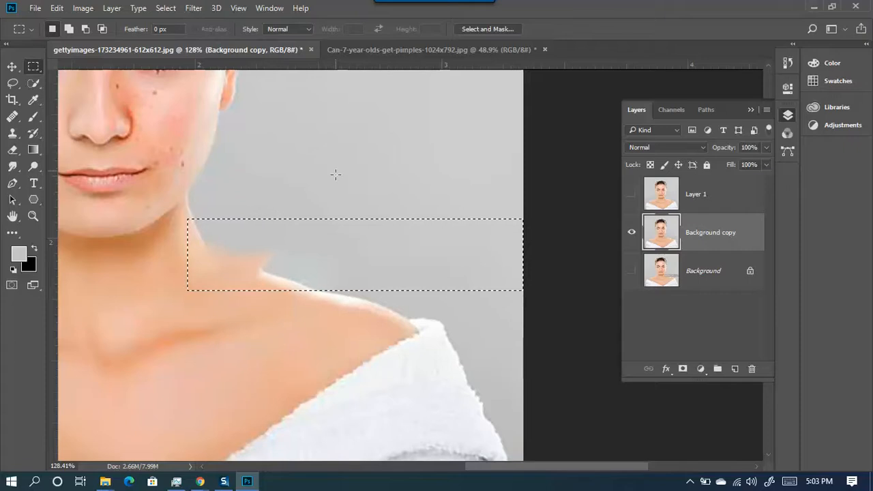
{"action": "scroll", "coordinate": [270, 295], "scroll_direction": "up", "scroll_amount": 6}
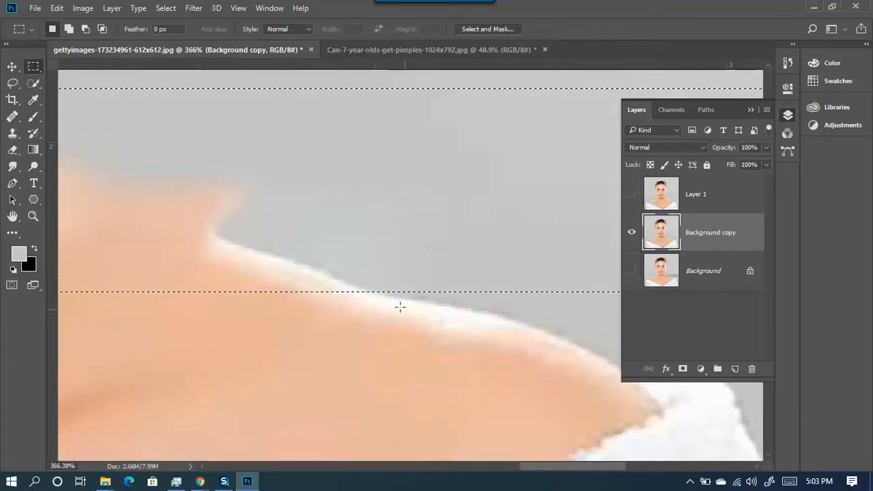
{"action": "scroll", "coordinate": [230, 252], "scroll_direction": "down", "scroll_amount": 4}
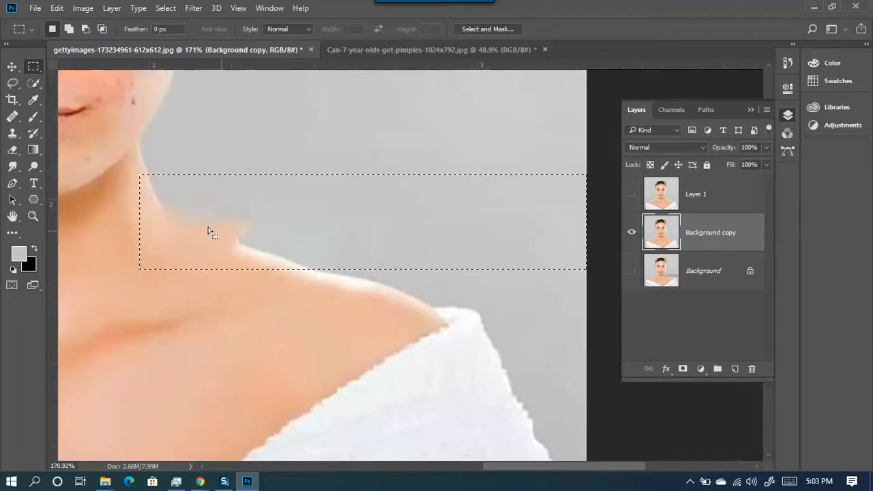
{"action": "scroll", "coordinate": [147, 191], "scroll_direction": "up", "scroll_amount": 3}
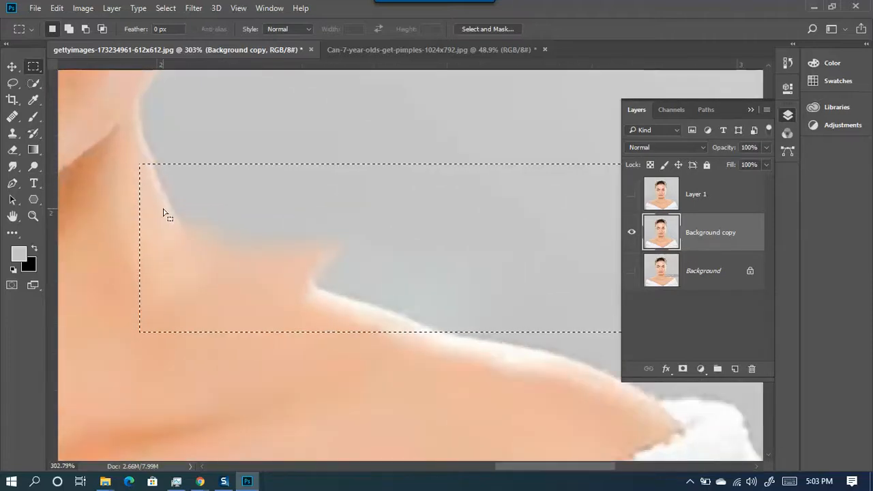
{"action": "scroll", "coordinate": [140, 129], "scroll_direction": "up", "scroll_amount": 1}
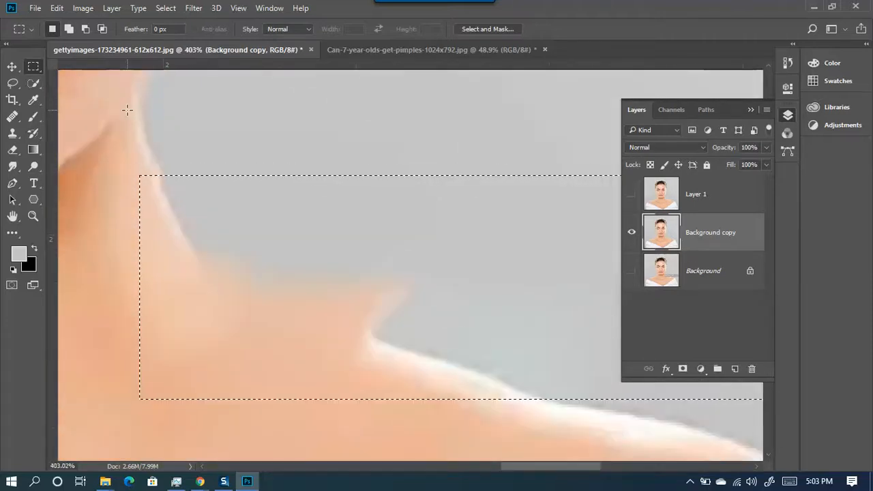
{"action": "scroll", "coordinate": [183, 266], "scroll_direction": "down", "scroll_amount": 3}
{"action": "scroll", "coordinate": [204, 288], "scroll_direction": "up", "scroll_amount": 2}
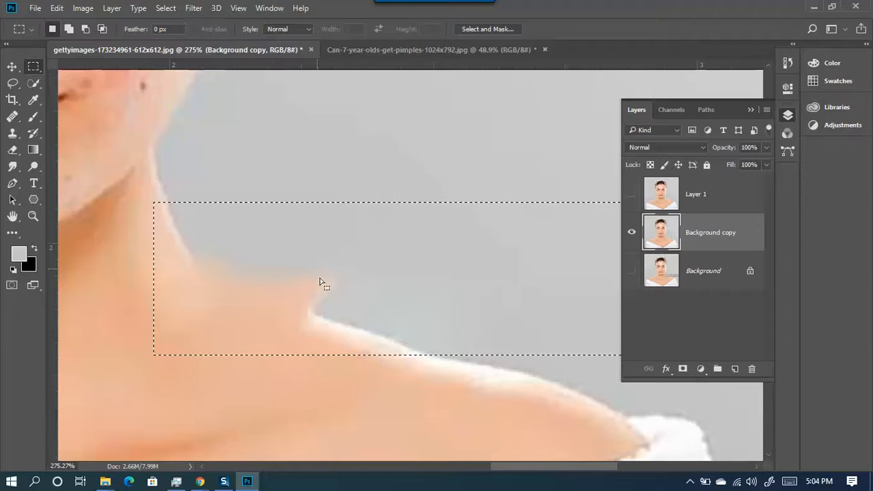
{"action": "scroll", "coordinate": [320, 281], "scroll_direction": "down", "scroll_amount": 2}
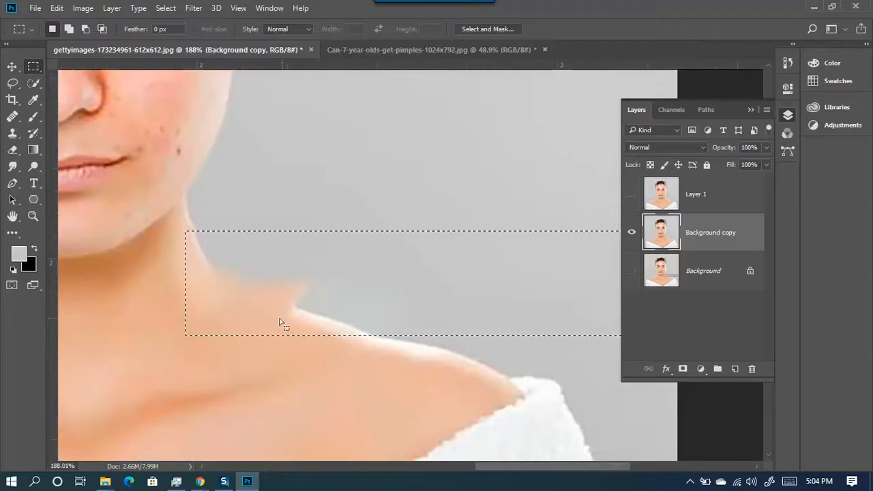
{"action": "scroll", "coordinate": [201, 285], "scroll_direction": "down", "scroll_amount": 2}
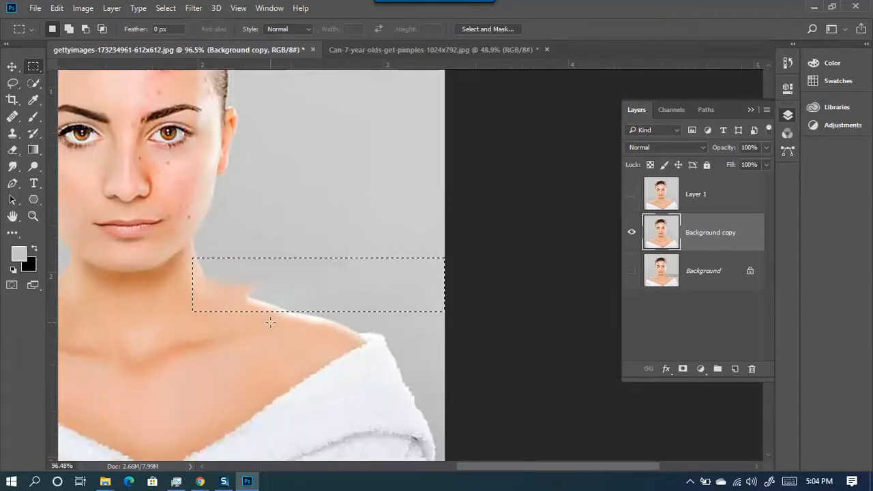
- Deselect the rectangle and zoom in on the neck area
{"action": "left_click", "coordinate": [245, 334]}
{"action": "scroll", "coordinate": [246, 329], "scroll_direction": "up", "scroll_amount": 2}
{"action": "scroll", "coordinate": [244, 322], "scroll_direction": "up", "scroll_amount": 1}
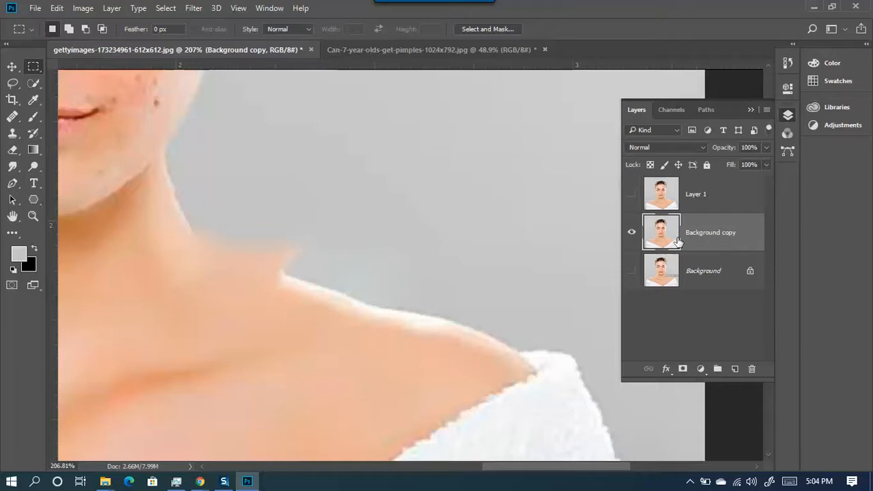
{"action": "left_click", "coordinate": [33, 117]}
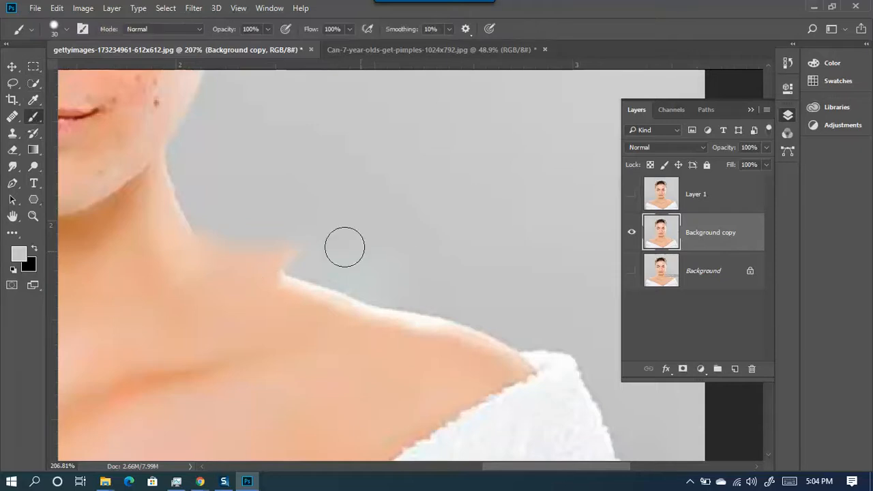
- Adjust the brush, settling on roughly 52 px with 42% hardness
{"action": "mouse_move", "coordinate": [323, 216]}
{"action": "left_mouse_down"}
{"action": "mouse_move", "coordinate": [352, 208]}
{"action": "mouse_move", "coordinate": [355, 284]}
{"action": "mouse_move", "coordinate": [377, 100]}
{"action": "left_mouse_up"}
{"action": "mouse_move", "coordinate": [373, 223]}
{"action": "left_mouse_down"}
{"action": "mouse_move", "coordinate": [374, 235]}
{"action": "mouse_move", "coordinate": [396, 217]}
{"action": "mouse_move", "coordinate": [384, 390]}
{"action": "mouse_move", "coordinate": [404, 118]}
{"action": "mouse_move", "coordinate": [388, 441]}
{"action": "left_mouse_up"}
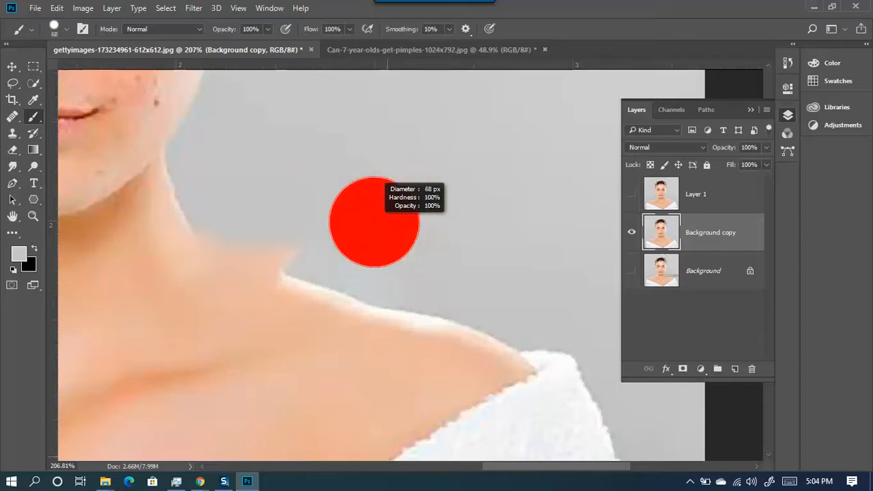
{"action": "scroll", "coordinate": [375, 350], "scroll_direction": "up", "scroll_amount": 5}
{"action": "mouse_move", "coordinate": [372, 219]}
{"action": "left_mouse_down"}
{"action": "mouse_move", "coordinate": [288, 225]}
{"action": "mouse_move", "coordinate": [248, 198]}
{"action": "left_mouse_up"}
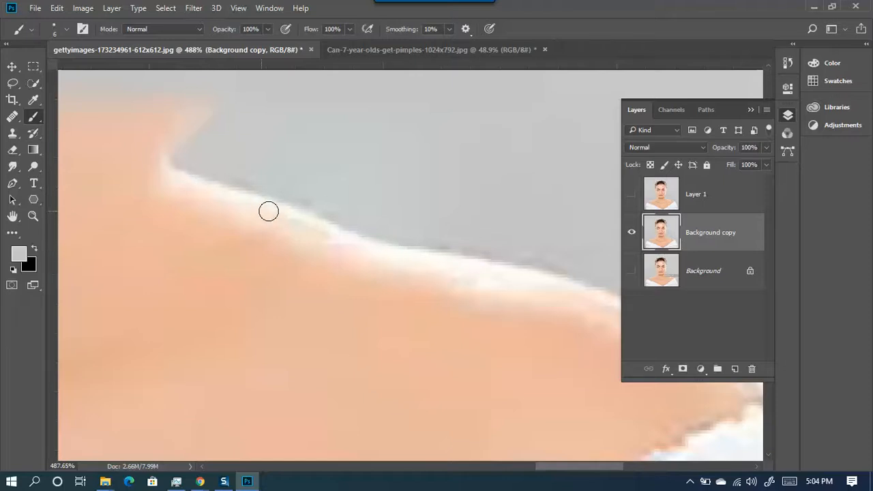
{"action": "scroll", "coordinate": [345, 236], "scroll_direction": "down", "scroll_amount": 3}
{"action": "scroll", "coordinate": [212, 193], "scroll_direction": "up", "scroll_amount": 2}
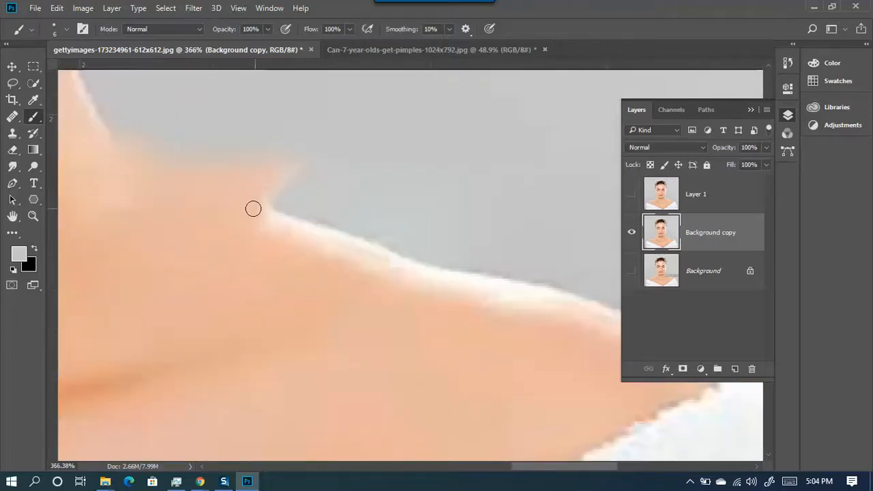
{"action": "scroll", "coordinate": [402, 208], "scroll_direction": "down", "scroll_amount": 1}
{"action": "right_click", "coordinate": [398, 154], "text": "alt"}
{"action": "mouse_move", "coordinate": [399, 156]}
{"action": "left_mouse_down"}
{"action": "mouse_move", "coordinate": [447, 165]}
{"action": "mouse_move", "coordinate": [416, 275]}
{"action": "mouse_move", "coordinate": [414, 138]}
{"action": "left_mouse_up"}
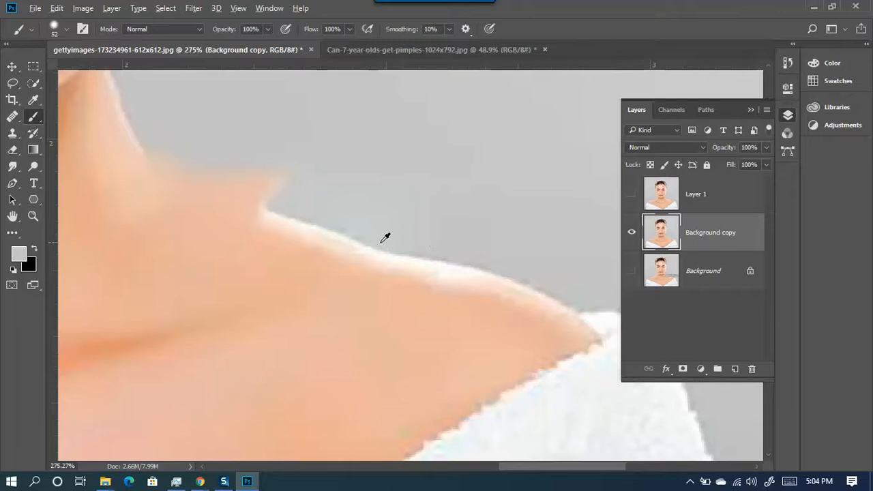
{"action": "mouse_move", "coordinate": [413, 131]}
{"action": "left_mouse_down"}
{"action": "mouse_move", "coordinate": [409, 157]}
{"action": "mouse_move", "coordinate": [412, 54]}
{"action": "left_mouse_up"}
{"action": "mouse_move", "coordinate": [384, 182]}
{"action": "left_mouse_down"}
{"action": "mouse_move", "coordinate": [389, 127]}
{"action": "mouse_move", "coordinate": [385, 152]}
{"action": "left_mouse_up"}
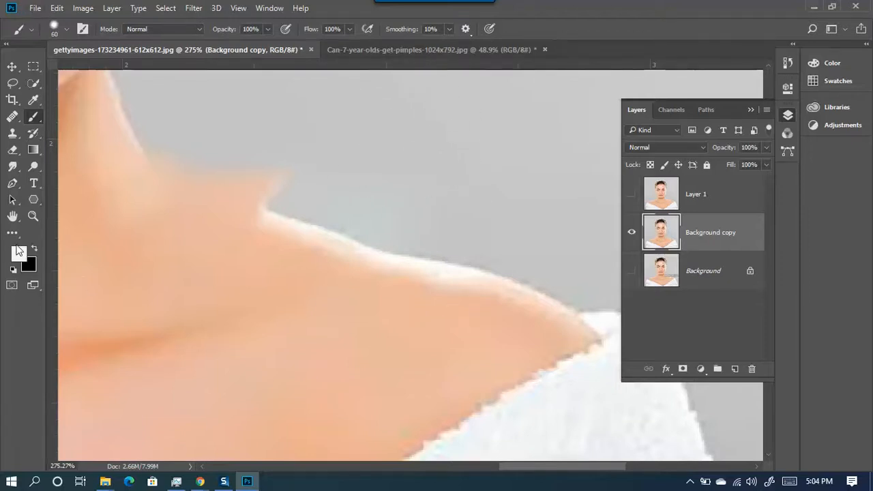
- Sample the background grey and paint over the skin bump above the right shoulder
{"action": "left_click", "coordinate": [288, 302], "text": "alt"}
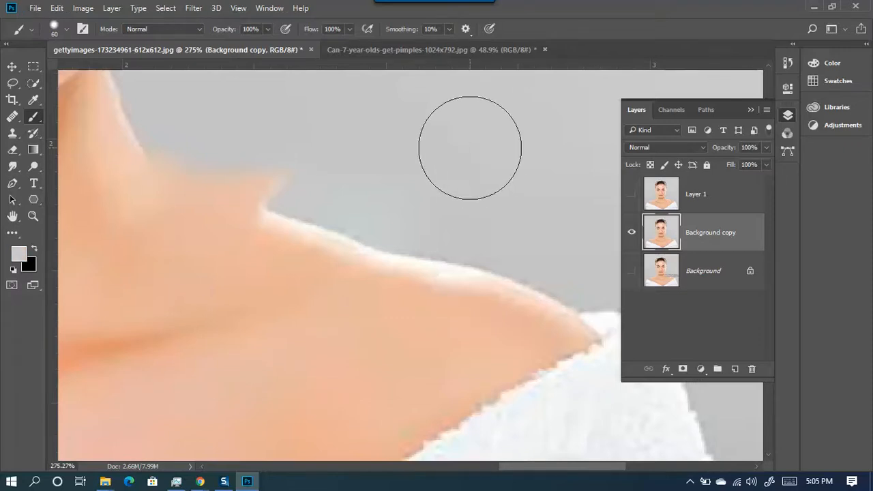
{"action": "left_click", "coordinate": [480, 174], "text": "alt"}
{"action": "mouse_move", "coordinate": [327, 154]}
{"action": "left_mouse_down"}
{"action": "mouse_move", "coordinate": [262, 146]}
{"action": "mouse_move", "coordinate": [288, 150]}
{"action": "left_mouse_up"}
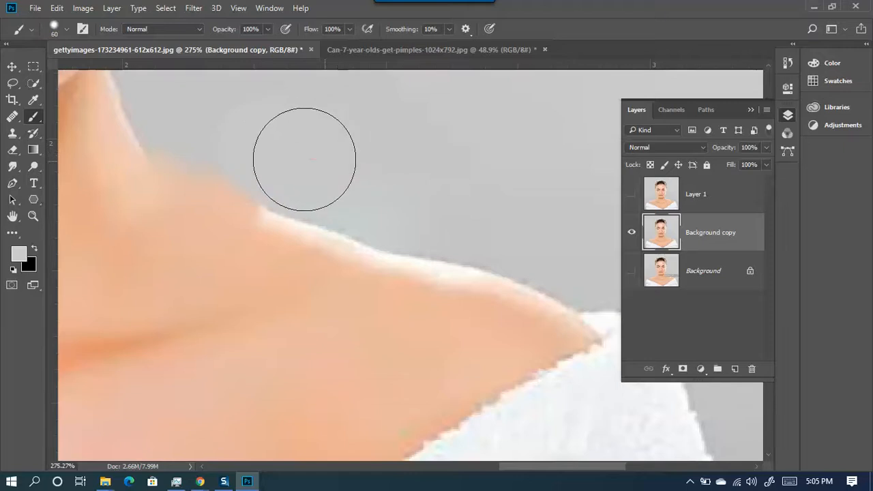
{"action": "mouse_move", "coordinate": [197, 128]}
{"action": "left_mouse_down"}
{"action": "mouse_move", "coordinate": [272, 152]}
{"action": "mouse_move", "coordinate": [338, 160]}
{"action": "mouse_move", "coordinate": [304, 153]}
{"action": "left_mouse_up"}
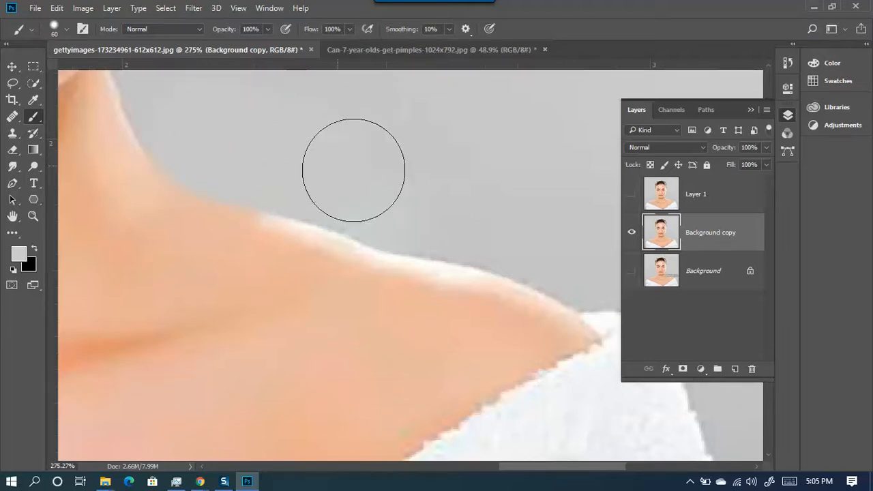
{"action": "scroll", "coordinate": [462, 260], "scroll_direction": "down", "scroll_amount": 5}
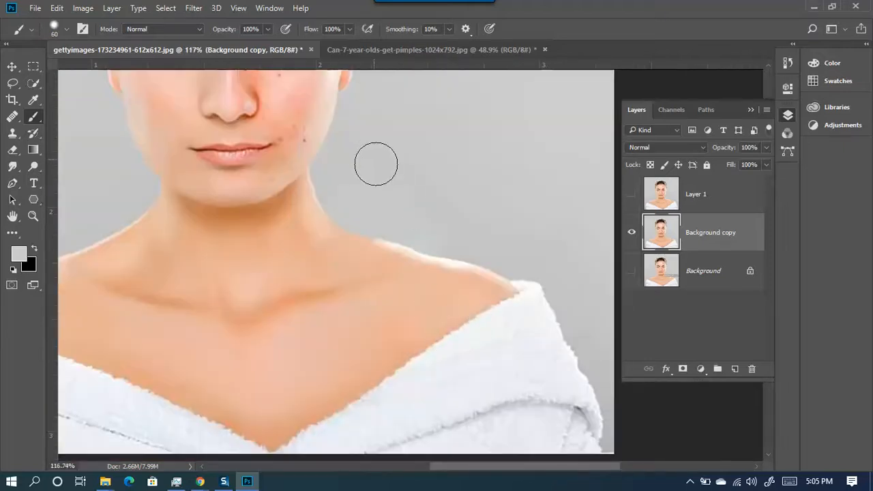
{"action": "scroll", "coordinate": [377, 357], "scroll_direction": "down", "scroll_amount": 3}
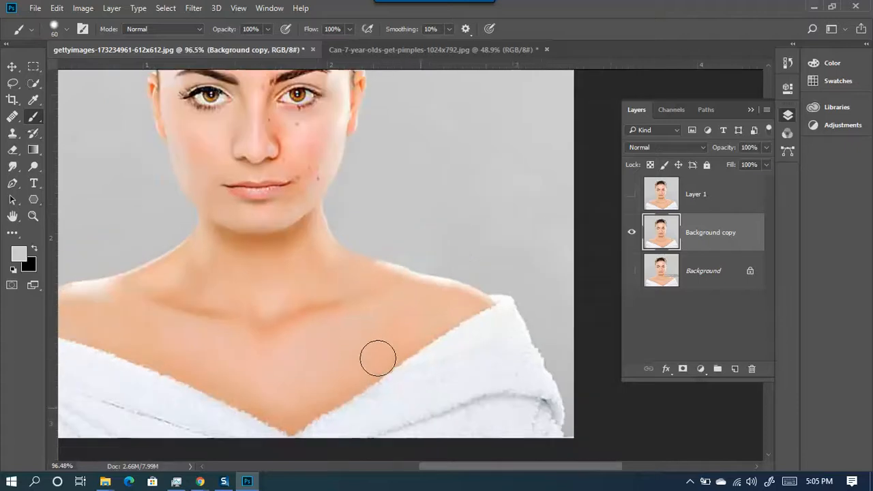
{"action": "scroll", "coordinate": [337, 286], "scroll_direction": "up", "scroll_amount": 5}
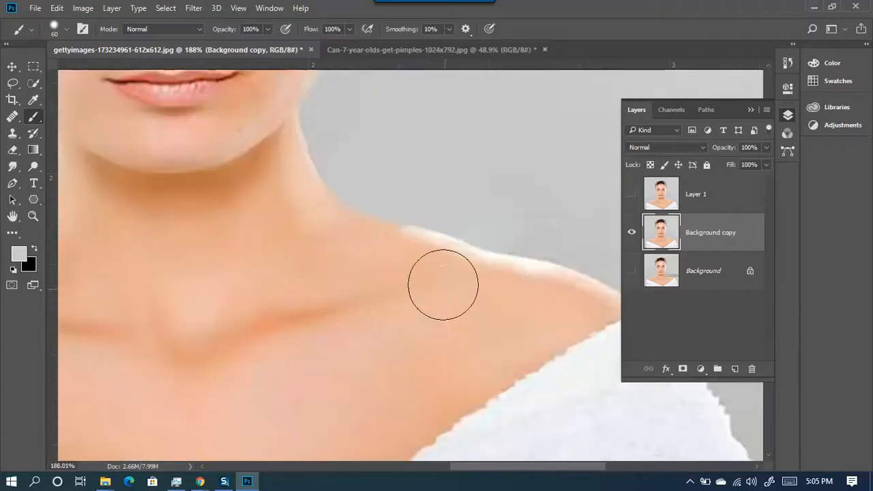
{"action": "scroll", "coordinate": [378, 290], "scroll_direction": "up", "scroll_amount": 2}
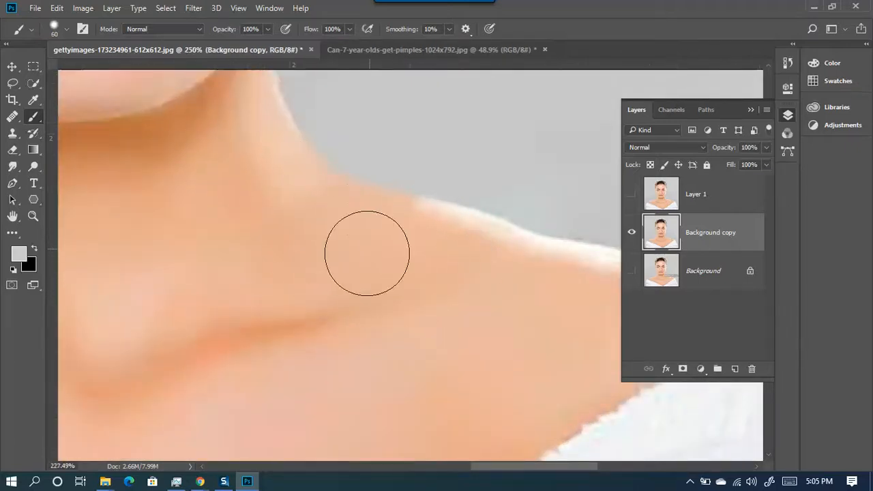
{"action": "scroll", "coordinate": [414, 251], "scroll_direction": "down", "scroll_amount": 3}
{"action": "scroll", "coordinate": [369, 237], "scroll_direction": "up", "scroll_amount": 1}
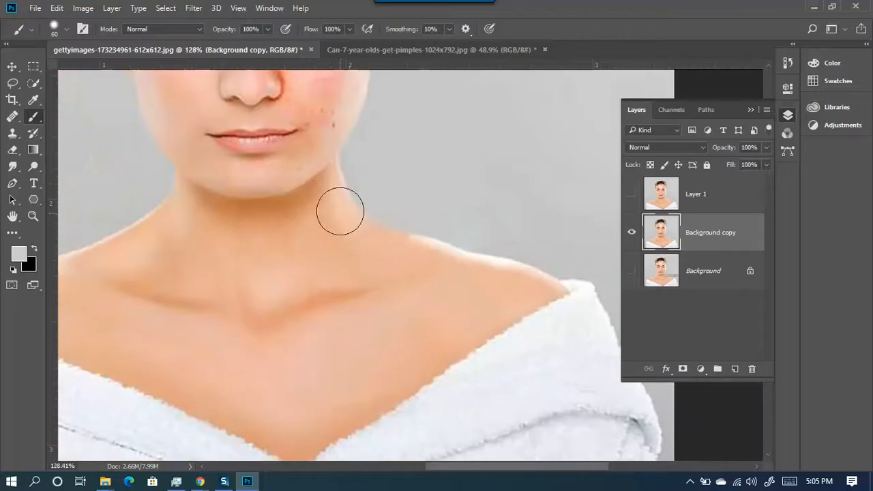
{"action": "scroll", "coordinate": [362, 245], "scroll_direction": "down", "scroll_amount": 2}
{"action": "scroll", "coordinate": [111, 247], "scroll_direction": "up", "scroll_amount": 4}
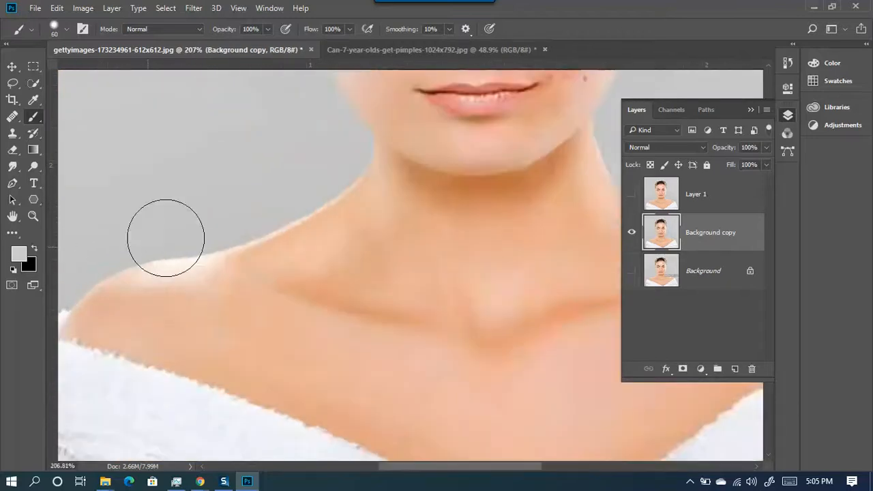
{"action": "scroll", "coordinate": [185, 204], "scroll_direction": "down", "scroll_amount": 2}
{"action": "scroll", "coordinate": [575, 210], "scroll_direction": "up", "scroll_amount": 2}
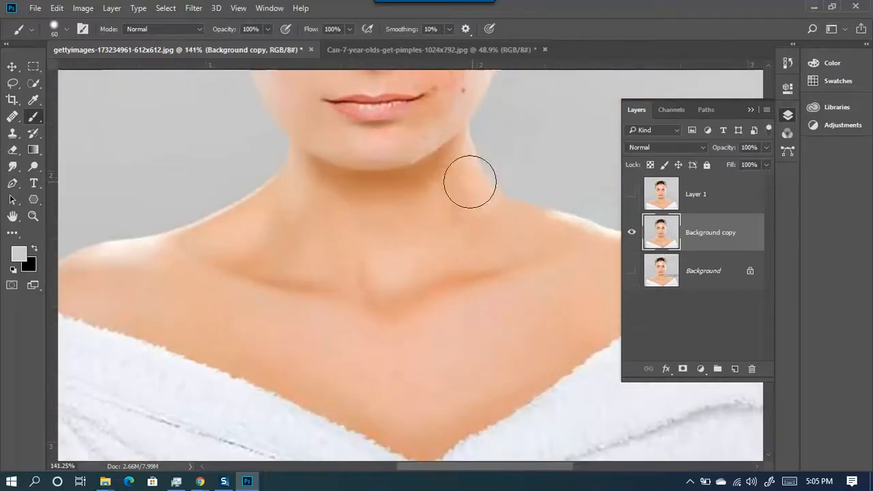
{"action": "scroll", "coordinate": [512, 243], "scroll_direction": "up", "scroll_amount": 1}
{"action": "mouse_move", "coordinate": [547, 238]}
{"action": "left_mouse_down"}
{"action": "mouse_move", "coordinate": [382, 273]}
{"action": "mouse_move", "coordinate": [331, 300]}
{"action": "left_mouse_up"}
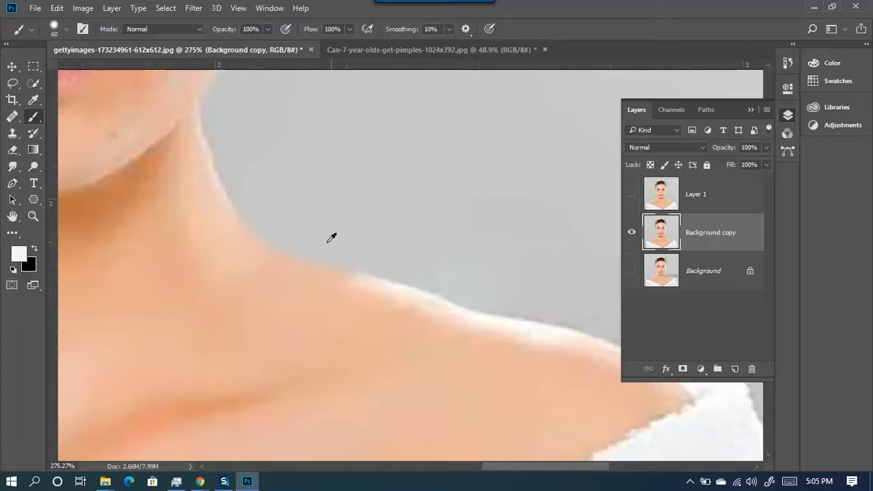
{"action": "right_click", "coordinate": [378, 218], "text": "alt"}
{"action": "mouse_move", "coordinate": [379, 218]}
{"action": "left_mouse_down"}
{"action": "mouse_move", "coordinate": [407, 144]}
{"action": "mouse_move", "coordinate": [407, 89]}
{"action": "left_mouse_up"}
{"action": "mouse_move", "coordinate": [331, 244]}
{"action": "left_mouse_down"}
{"action": "mouse_move", "coordinate": [261, 218]}
{"action": "mouse_move", "coordinate": [245, 199]}
{"action": "left_mouse_up"}
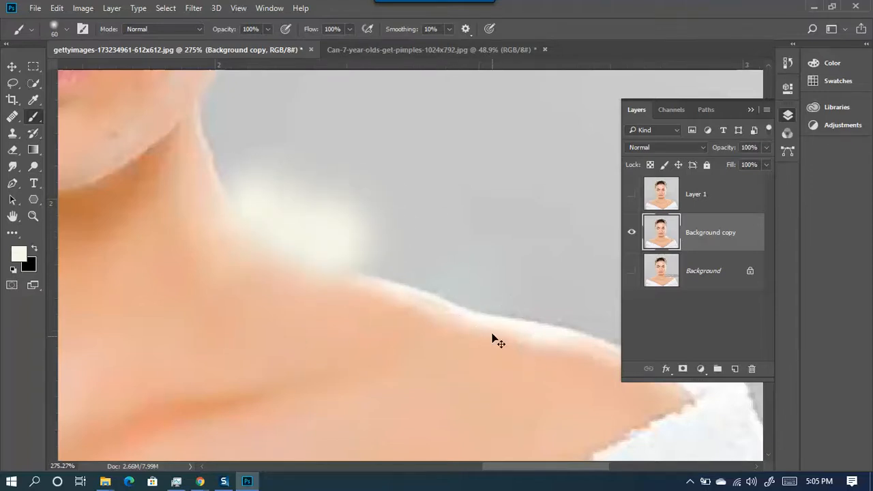
{"action": "key", "text": "ctrl+z"}
{"action": "key", "text": "ctrl+z"}
{"action": "key", "text": "ctrl+z"}
{"action": "key", "text": "ctrl+z"}
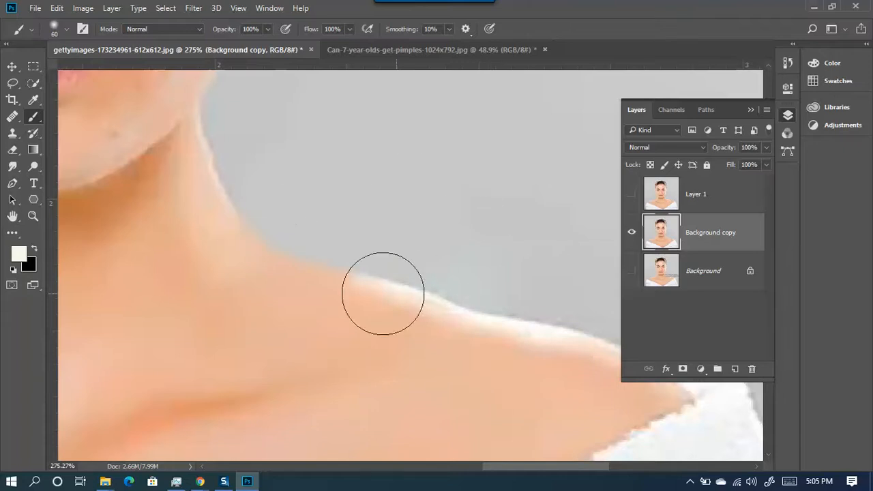
- Trace a freehand lasso loop just inside the neck-to-shoulder skin edge
{"action": "left_click", "coordinate": [12, 85]}
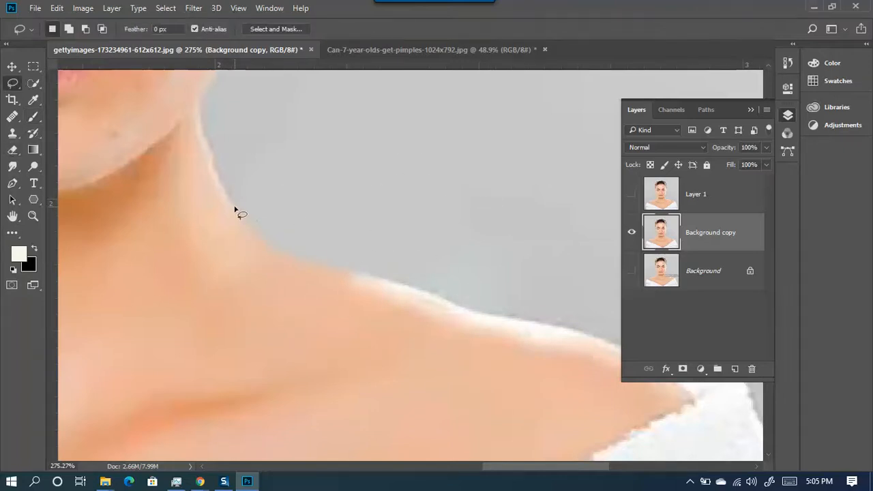
{"action": "left_click_drag", "start_coordinate": [271, 244], "coordinate": [281, 252]}
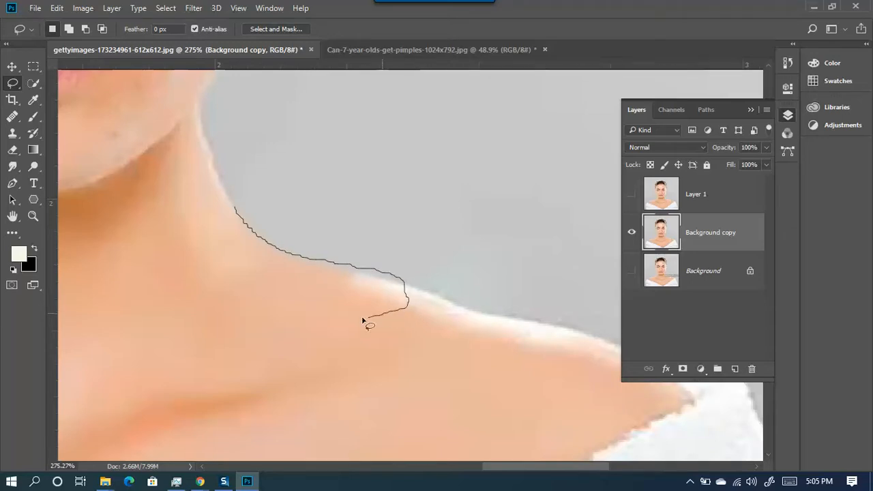
{"action": "left_click_drag", "start_coordinate": [217, 254], "coordinate": [234, 206]}
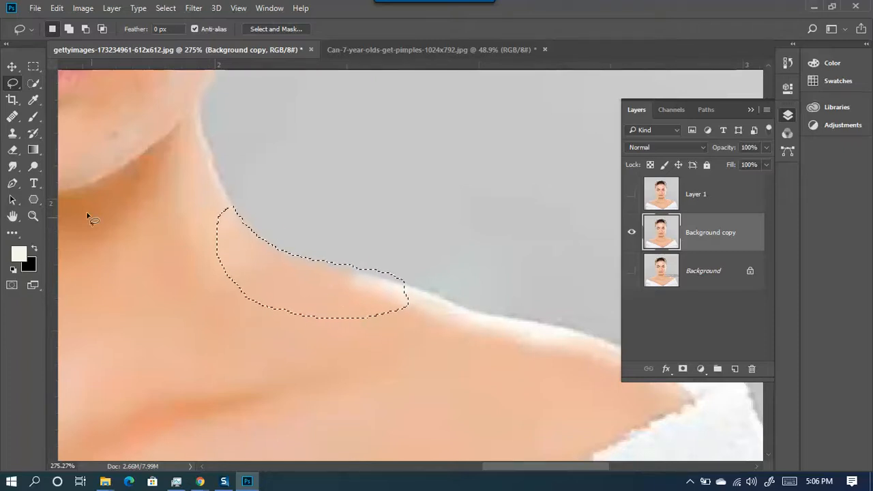
{"action": "left_click", "coordinate": [35, 116]}
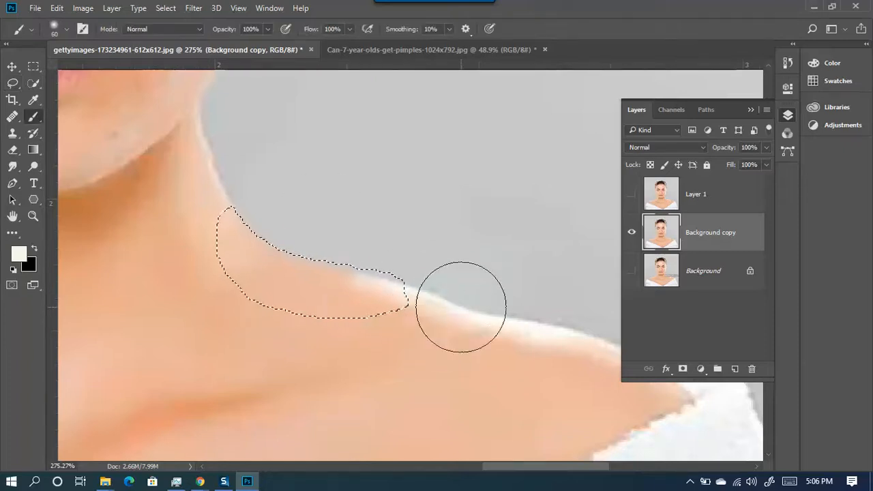
- Sample a near-white colour and paint along the skin edge with a 61 px, 44%-hardness brush
{"action": "scroll", "coordinate": [461, 265], "scroll_direction": "up", "scroll_amount": 3}
{"action": "right_click", "coordinate": [450, 278], "text": "alt"}
{"action": "left_click", "coordinate": [522, 333], "text": "alt"}
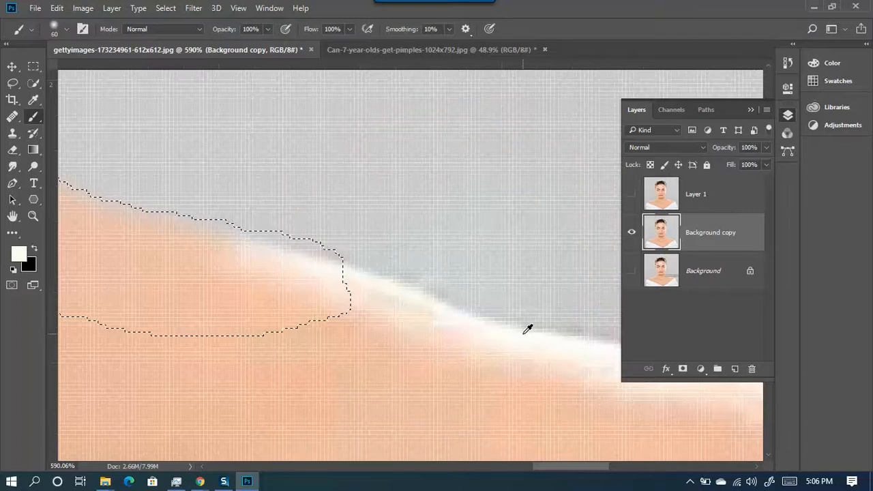
{"action": "mouse_move", "coordinate": [317, 197]}
{"action": "left_mouse_down"}
{"action": "mouse_move", "coordinate": [340, 314]}
{"action": "mouse_move", "coordinate": [362, 327]}
{"action": "mouse_move", "coordinate": [360, 307]}
{"action": "left_mouse_up"}
{"action": "left_click_drag", "start_coordinate": [318, 143], "coordinate": [304, 155]}
{"action": "key", "text": "space"}
{"action": "left_click_drag", "start_coordinate": [368, 259], "coordinate": [539, 345]}
{"action": "left_click_drag", "start_coordinate": [482, 316], "coordinate": [311, 192]}
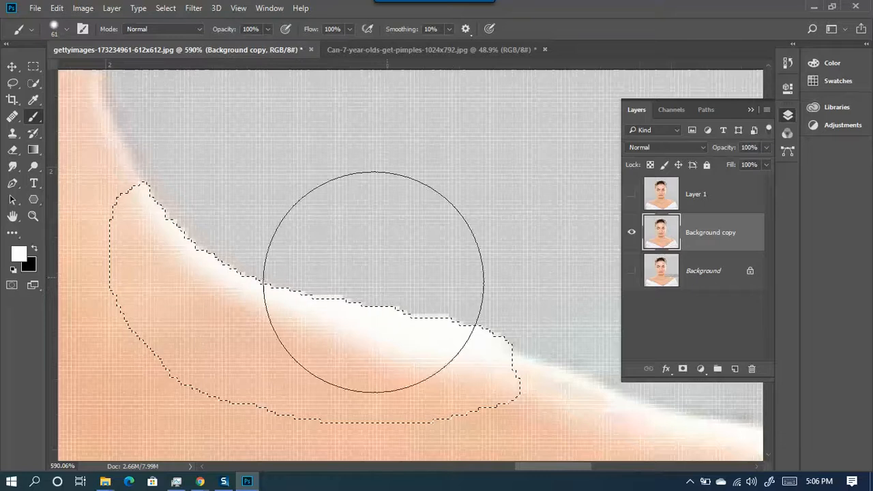
{"action": "scroll", "coordinate": [373, 305], "scroll_direction": "down", "scroll_amount": 3}
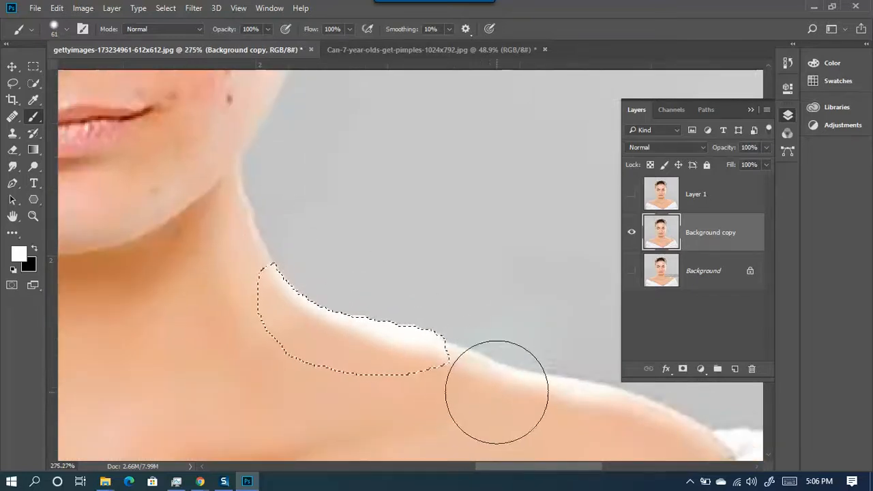
{"action": "scroll", "coordinate": [395, 333], "scroll_direction": "up", "scroll_amount": 2}
- Sample the grey background and paint over the jagged shoulder fringe with a 16 px brush
{"action": "left_click", "coordinate": [469, 230], "text": "alt"}
{"action": "mouse_move", "coordinate": [487, 262]}
{"action": "left_mouse_down"}
{"action": "mouse_move", "coordinate": [449, 264]}
{"action": "mouse_move", "coordinate": [507, 304]}
{"action": "mouse_move", "coordinate": [404, 284]}
{"action": "mouse_move", "coordinate": [395, 290]}
{"action": "mouse_move", "coordinate": [526, 318]}
{"action": "mouse_move", "coordinate": [342, 264]}
{"action": "mouse_move", "coordinate": [429, 288]}
{"action": "mouse_move", "coordinate": [366, 272]}
{"action": "left_mouse_up"}
{"action": "scroll", "coordinate": [235, 253], "scroll_direction": "up", "scroll_amount": 2}
{"action": "left_click_drag", "start_coordinate": [331, 220], "coordinate": [298, 221]}
{"action": "left_click_drag", "start_coordinate": [234, 222], "coordinate": [260, 245]}
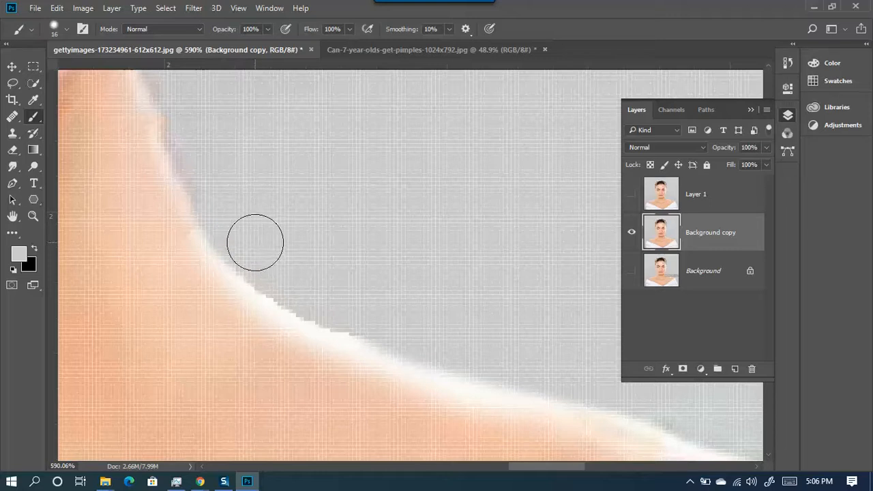
{"action": "left_click_drag", "start_coordinate": [322, 285], "coordinate": [331, 287]}
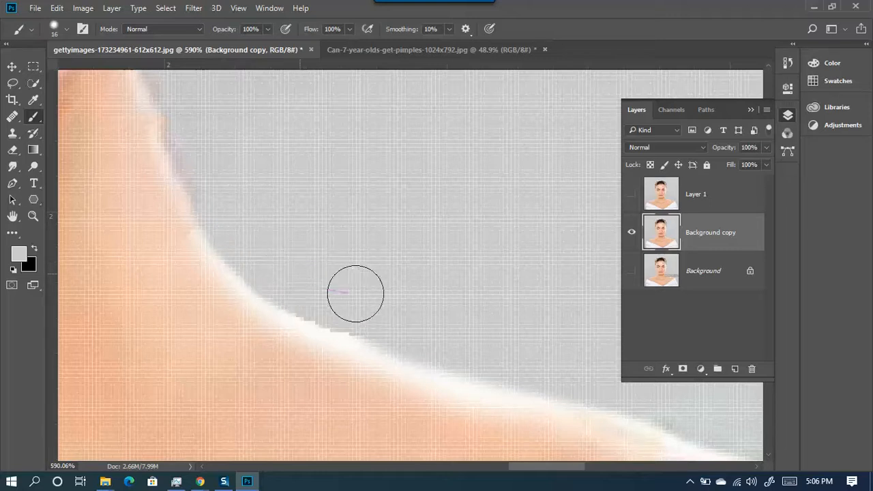
{"action": "left_click_drag", "start_coordinate": [328, 296], "coordinate": [436, 320]}
{"action": "scroll", "coordinate": [358, 284], "scroll_direction": "down", "scroll_amount": 8}
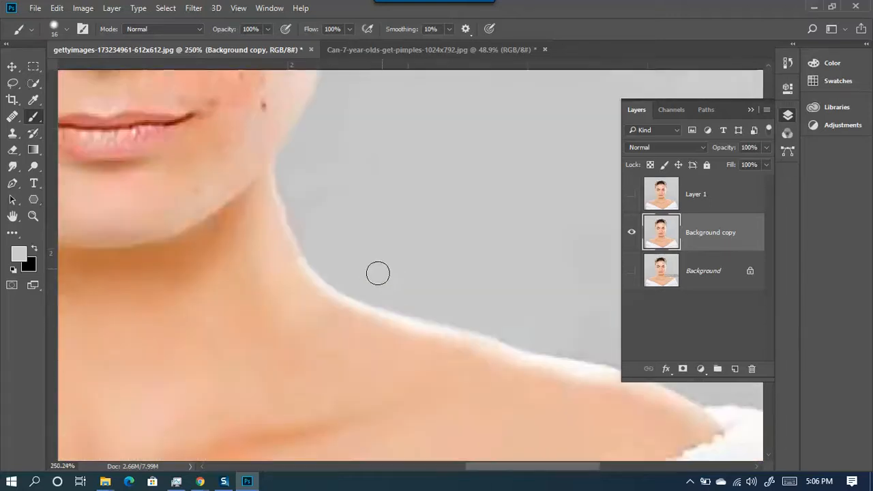
{"action": "scroll", "coordinate": [277, 249], "scroll_direction": "up", "scroll_amount": 9}
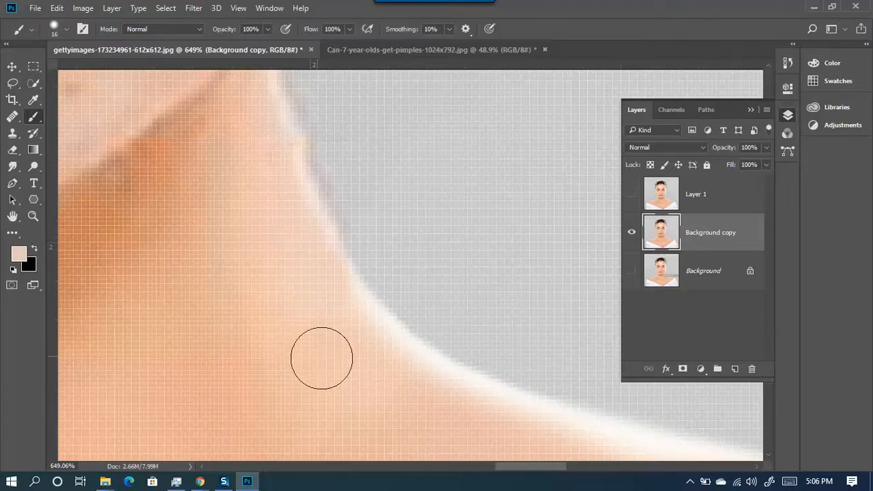
- Enlarge the brush to 23 px, then sample a pale skin colour and stroke the shoulder edge
{"action": "mouse_move", "coordinate": [323, 319]}
{"action": "left_mouse_down"}
{"action": "mouse_move", "coordinate": [339, 313]}
{"action": "mouse_move", "coordinate": [282, 100]}
{"action": "mouse_move", "coordinate": [323, 349]}
{"action": "mouse_move", "coordinate": [335, 352]}
{"action": "left_mouse_up"}
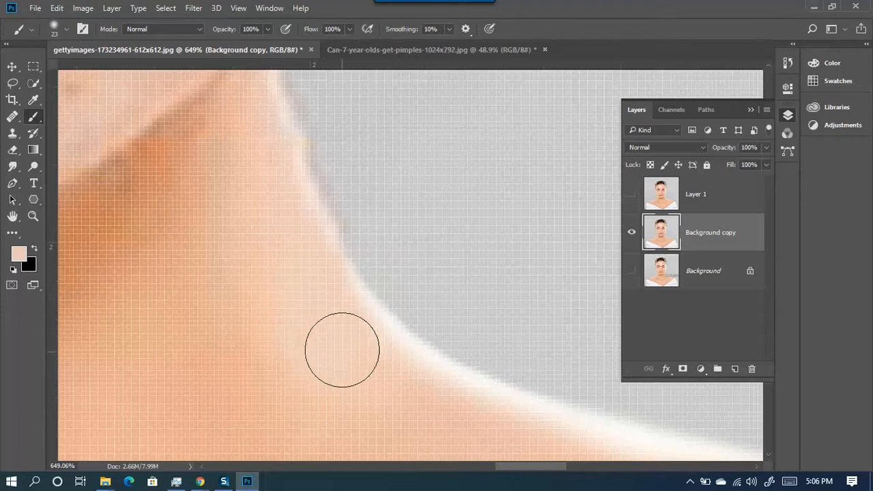
{"action": "scroll", "coordinate": [288, 277], "scroll_direction": "down", "scroll_amount": 3}
{"action": "scroll", "coordinate": [542, 396], "scroll_direction": "down", "scroll_amount": 3}
{"action": "scroll", "coordinate": [528, 397], "scroll_direction": "up", "scroll_amount": 3}
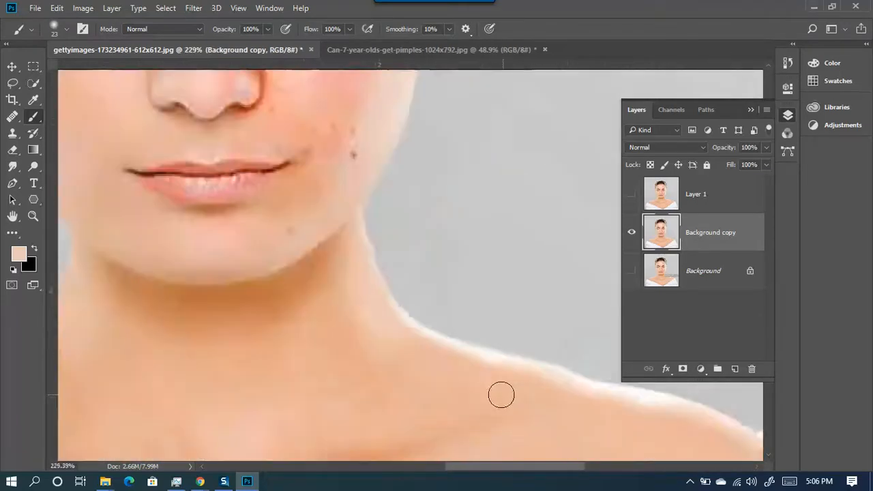
{"action": "scroll", "coordinate": [517, 396], "scroll_direction": "up", "scroll_amount": 2}
{"action": "scroll", "coordinate": [527, 336], "scroll_direction": "down", "scroll_amount": 3}
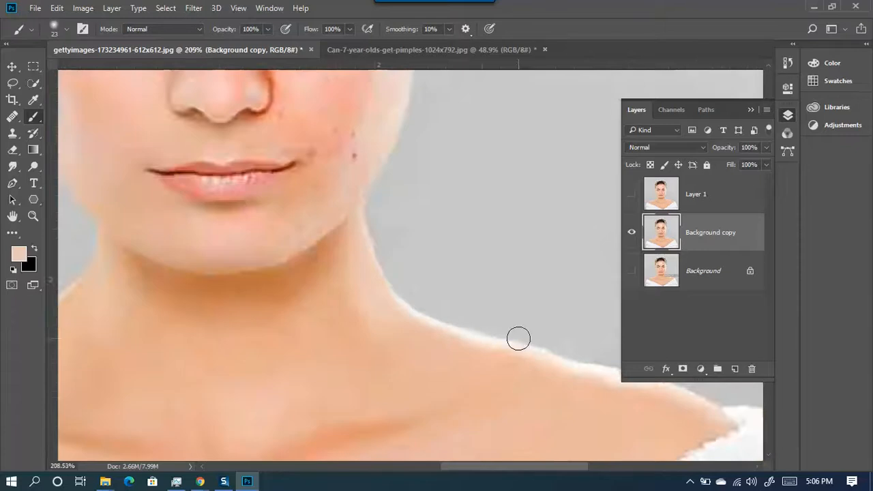
{"action": "scroll", "coordinate": [590, 357], "scroll_direction": "up", "scroll_amount": 5}
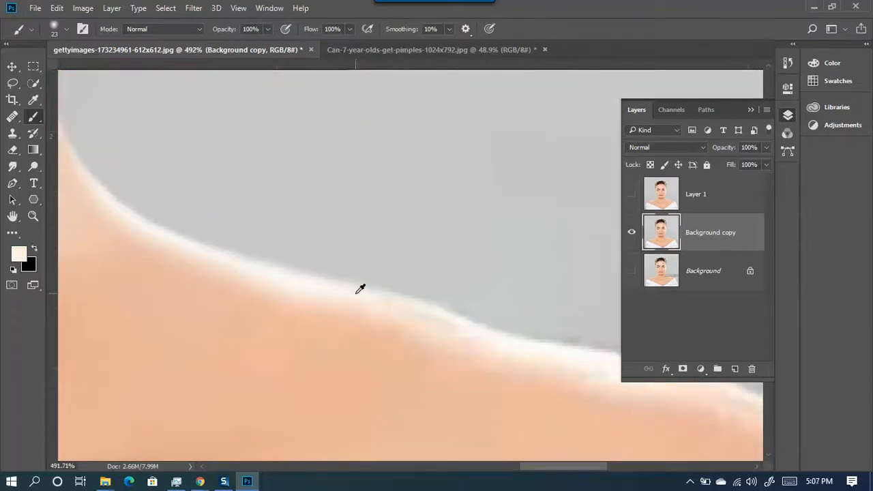
{"action": "mouse_move", "coordinate": [433, 322]}
{"action": "left_mouse_down"}
{"action": "mouse_move", "coordinate": [413, 321]}
{"action": "mouse_move", "coordinate": [447, 327]}
{"action": "left_mouse_up"}
{"action": "left_click", "coordinate": [401, 312], "text": "alt"}
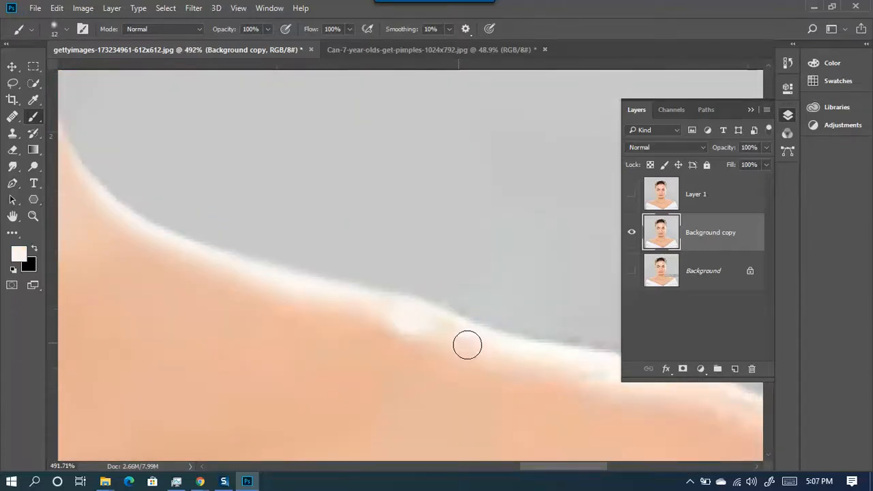
- Undo the last grey stroke and enlarge the brush to 32 px
{"action": "scroll", "coordinate": [480, 348], "scroll_direction": "down", "scroll_amount": 4}
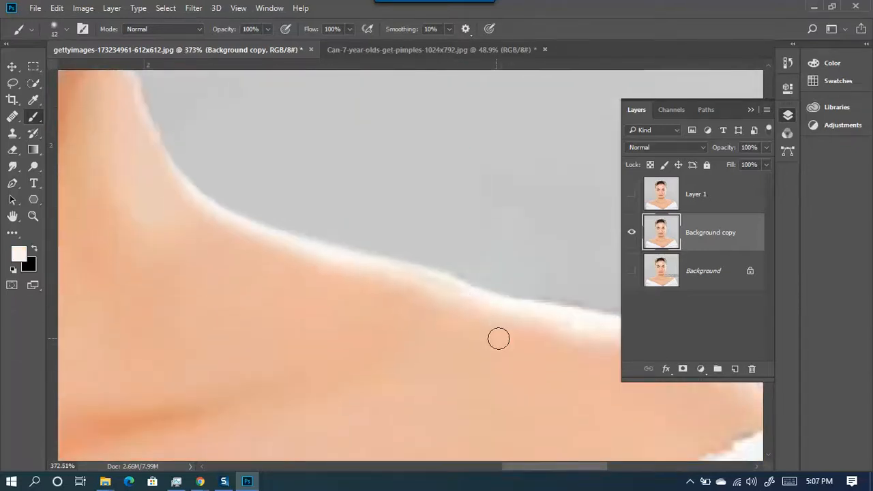
{"action": "scroll", "coordinate": [505, 340], "scroll_direction": "down", "scroll_amount": 5}
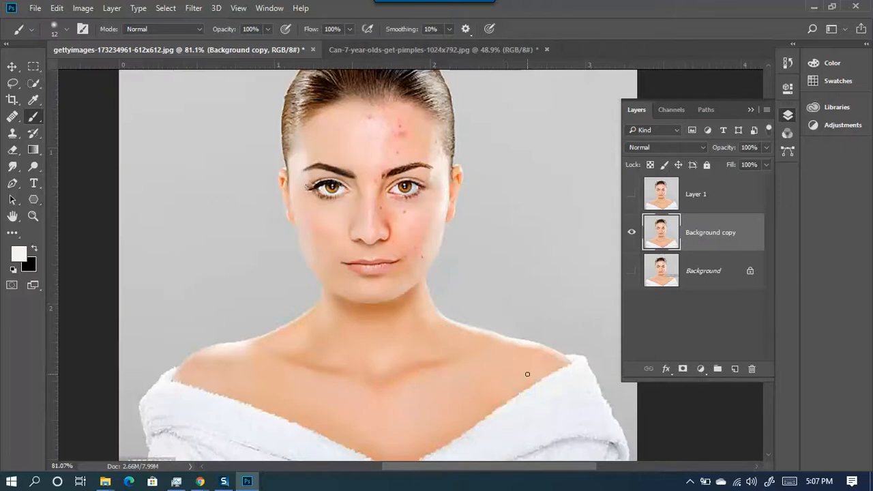
{"action": "scroll", "coordinate": [538, 350], "scroll_direction": "up", "scroll_amount": 8}
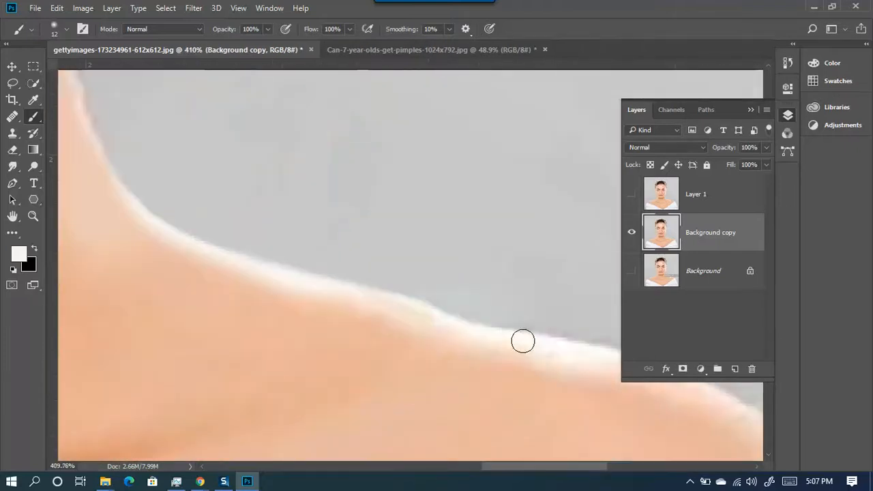
{"action": "right_click", "coordinate": [391, 230], "text": "alt"}
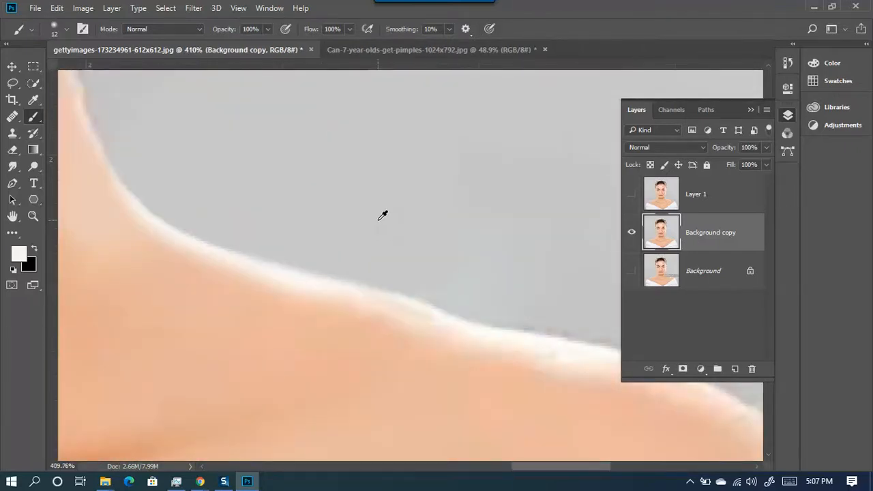
{"action": "right_click", "coordinate": [395, 233], "text": "alt"}
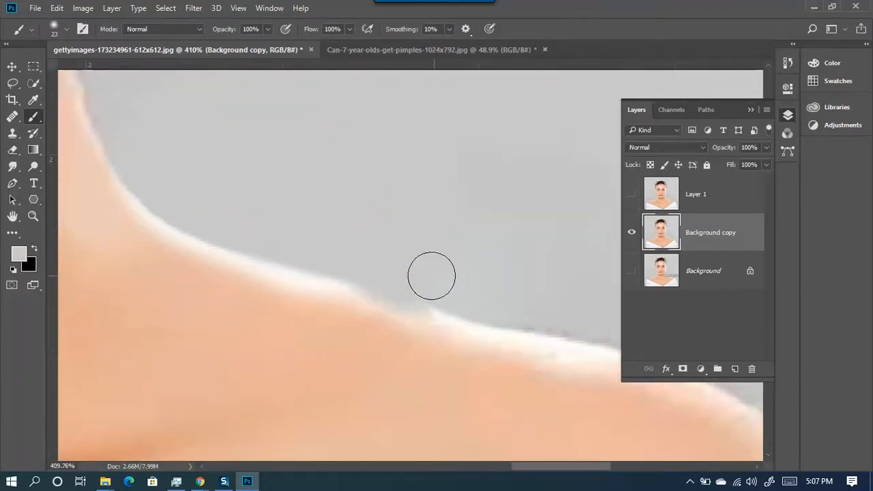
{"action": "key", "text": "ctrl+z"}
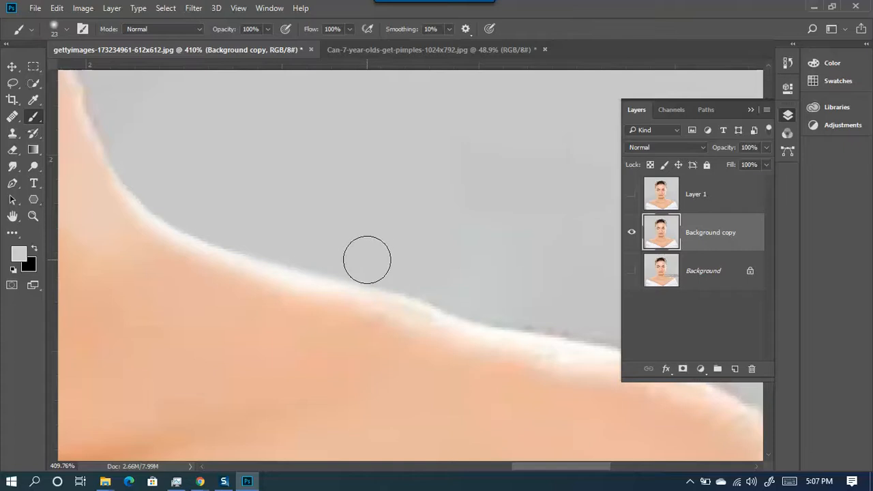
{"action": "right_click", "coordinate": [367, 259], "text": "alt"}
{"action": "right_click", "coordinate": [385, 249], "text": "alt"}
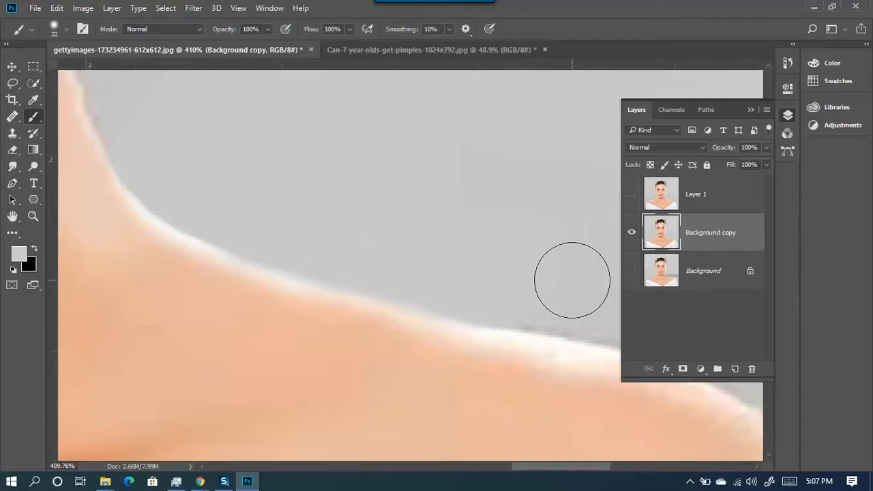
{"action": "scroll", "coordinate": [572, 280], "scroll_direction": "down", "scroll_amount": 10}
{"action": "scroll", "coordinate": [442, 375], "scroll_direction": "down", "scroll_amount": 2}
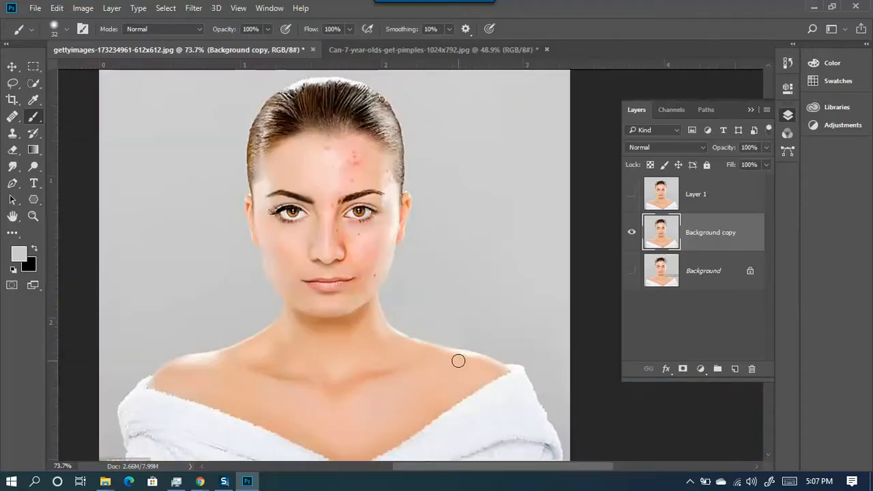
{"action": "scroll", "coordinate": [385, 347], "scroll_direction": "up", "scroll_amount": 7}
{"action": "scroll", "coordinate": [518, 344], "scroll_direction": "up", "scroll_amount": 1}
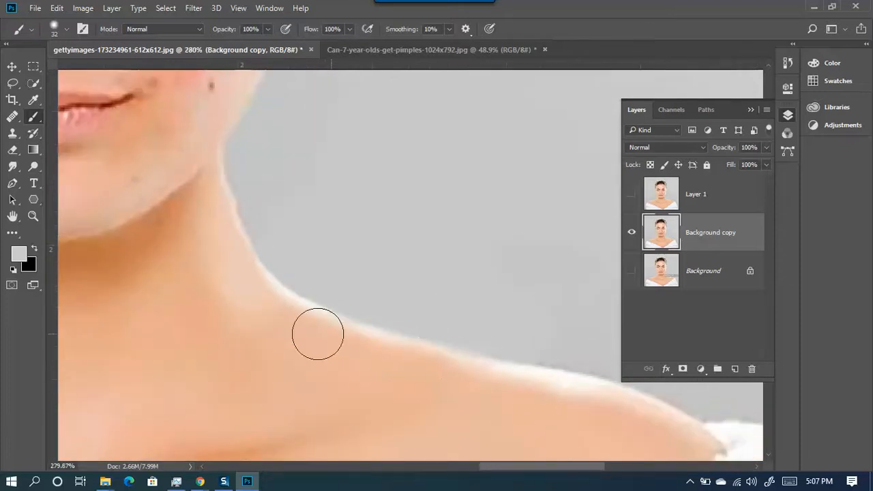
- Lasso the upper shoulder edge and whiten it with a 35 px, 0%-hardness brush
{"action": "left_click", "coordinate": [13, 83]}
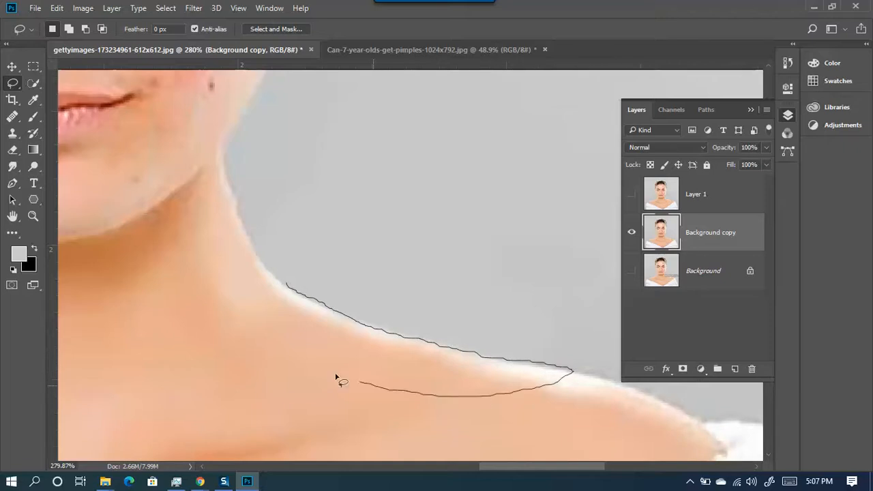
{"action": "left_click_drag", "start_coordinate": [286, 282], "coordinate": [287, 285]}
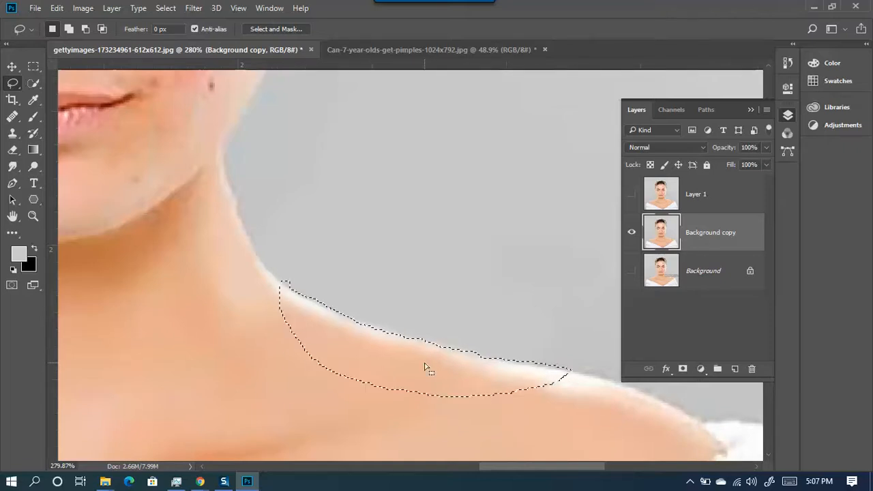
{"action": "key", "text": "b"}
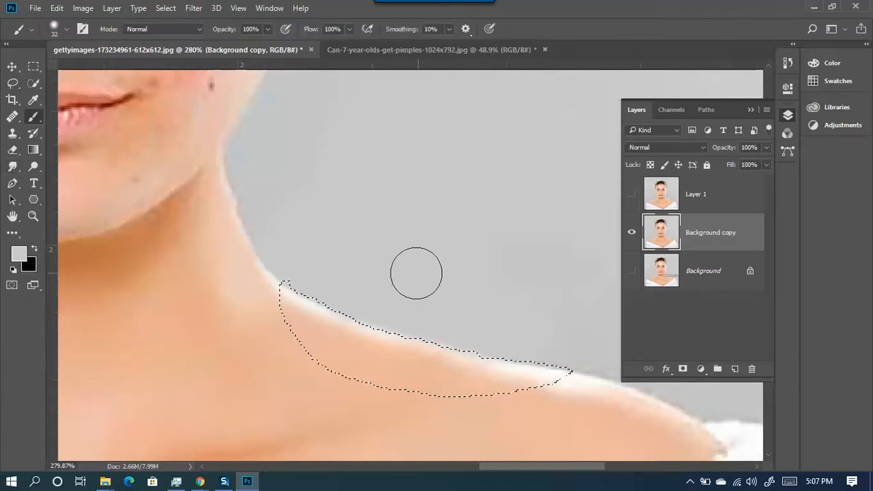
{"action": "left_click", "coordinate": [507, 355], "text": "alt"}
{"action": "mouse_move", "coordinate": [339, 279]}
{"action": "left_mouse_down"}
{"action": "mouse_move", "coordinate": [342, 289]}
{"action": "mouse_move", "coordinate": [320, 102]}
{"action": "left_mouse_up"}
{"action": "mouse_move", "coordinate": [318, 276]}
{"action": "left_mouse_down"}
{"action": "mouse_move", "coordinate": [334, 270]}
{"action": "mouse_move", "coordinate": [424, 306]}
{"action": "mouse_move", "coordinate": [393, 302]}
{"action": "mouse_move", "coordinate": [527, 321]}
{"action": "mouse_move", "coordinate": [499, 322]}
{"action": "left_mouse_up"}
- Deselect and paint grey over the jagged white shoulder edge
{"action": "scroll", "coordinate": [565, 323], "scroll_direction": "down", "scroll_amount": 3}
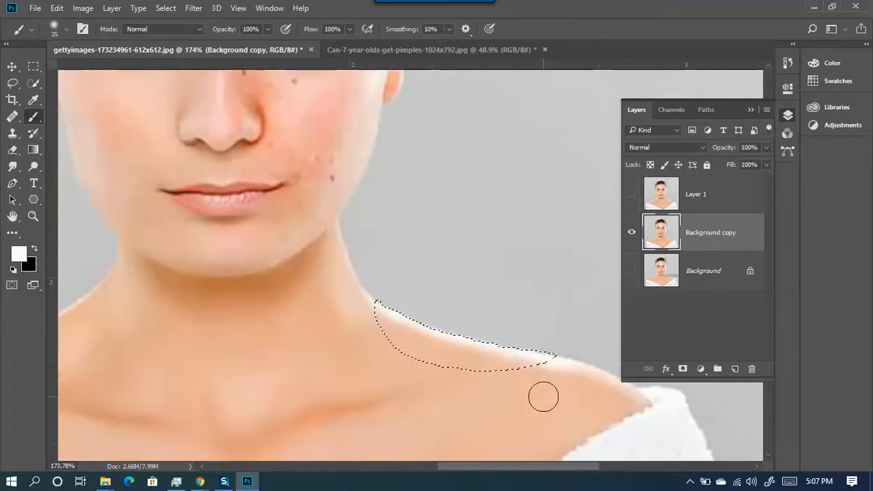
{"action": "key", "text": "ctrl+d"}
{"action": "scroll", "coordinate": [512, 384], "scroll_direction": "up", "scroll_amount": 4}
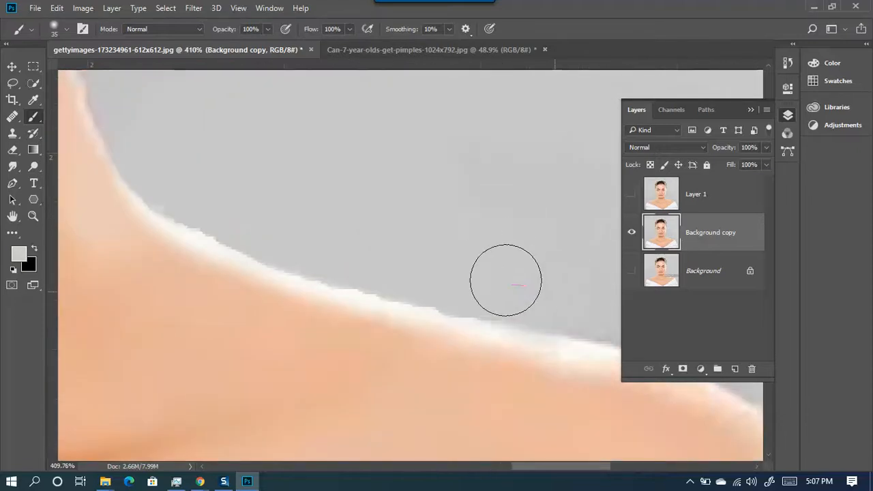
{"action": "mouse_move", "coordinate": [436, 263]}
{"action": "left_mouse_down"}
{"action": "mouse_move", "coordinate": [329, 240]}
{"action": "mouse_move", "coordinate": [356, 244]}
{"action": "mouse_move", "coordinate": [197, 182]}
{"action": "left_mouse_up"}
{"action": "scroll", "coordinate": [419, 242], "scroll_direction": "down", "scroll_amount": 8}
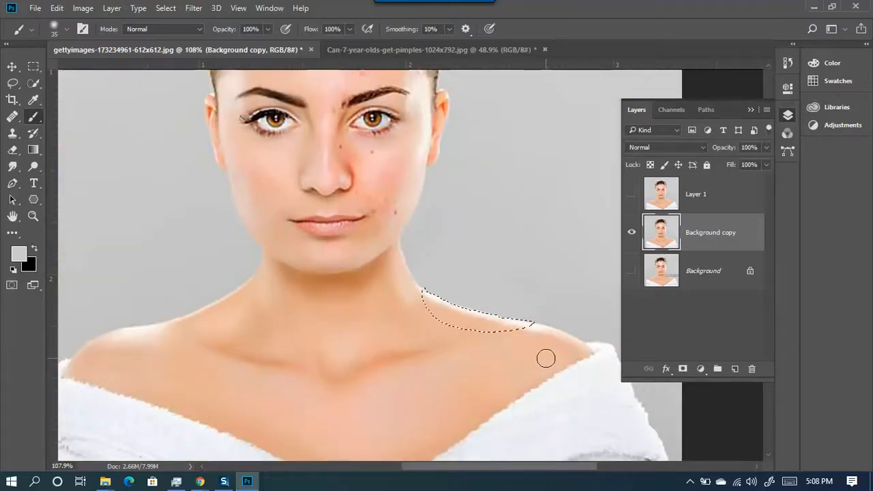
{"action": "scroll", "coordinate": [542, 321], "scroll_direction": "up", "scroll_amount": 8}
- Raise brush hardness to 47% and smooth the white edge along the shoulder and neck
{"action": "key", "text": "ctrl+d"}
{"action": "mouse_move", "coordinate": [491, 236]}
{"action": "left_mouse_down"}
{"action": "mouse_move", "coordinate": [490, 365]}
{"action": "mouse_move", "coordinate": [484, 289]}
{"action": "left_mouse_up"}
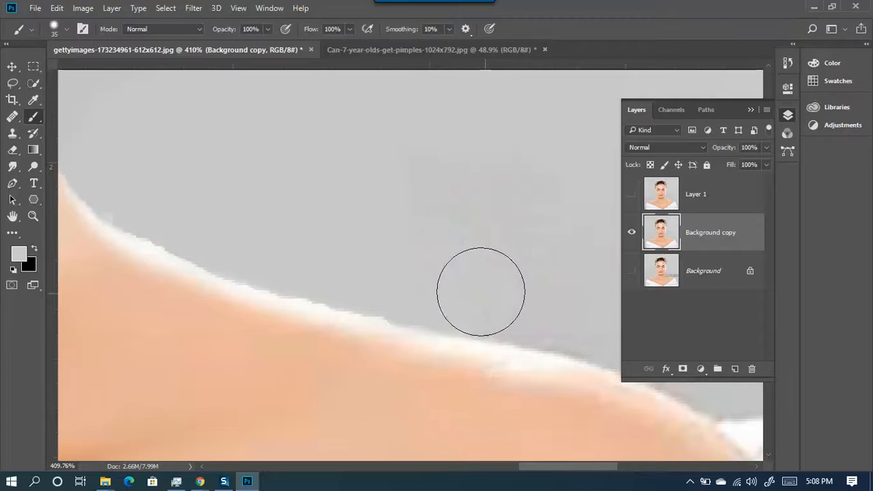
{"action": "mouse_move", "coordinate": [349, 256]}
{"action": "left_mouse_down"}
{"action": "mouse_move", "coordinate": [372, 267]}
{"action": "mouse_move", "coordinate": [293, 250]}
{"action": "mouse_move", "coordinate": [324, 249]}
{"action": "left_mouse_up"}
{"action": "key", "text": "space"}
{"action": "left_click_drag", "start_coordinate": [255, 166], "coordinate": [388, 263]}
{"action": "mouse_move", "coordinate": [319, 274]}
{"action": "left_mouse_down"}
{"action": "mouse_move", "coordinate": [298, 270]}
{"action": "mouse_move", "coordinate": [486, 338]}
{"action": "mouse_move", "coordinate": [403, 321]}
{"action": "mouse_move", "coordinate": [471, 332]}
{"action": "mouse_move", "coordinate": [434, 332]}
{"action": "mouse_move", "coordinate": [538, 358]}
{"action": "mouse_move", "coordinate": [514, 348]}
{"action": "left_mouse_up"}
{"action": "scroll", "coordinate": [570, 352], "scroll_direction": "down", "scroll_amount": 3}
{"action": "scroll", "coordinate": [566, 347], "scroll_direction": "down", "scroll_amount": 4}
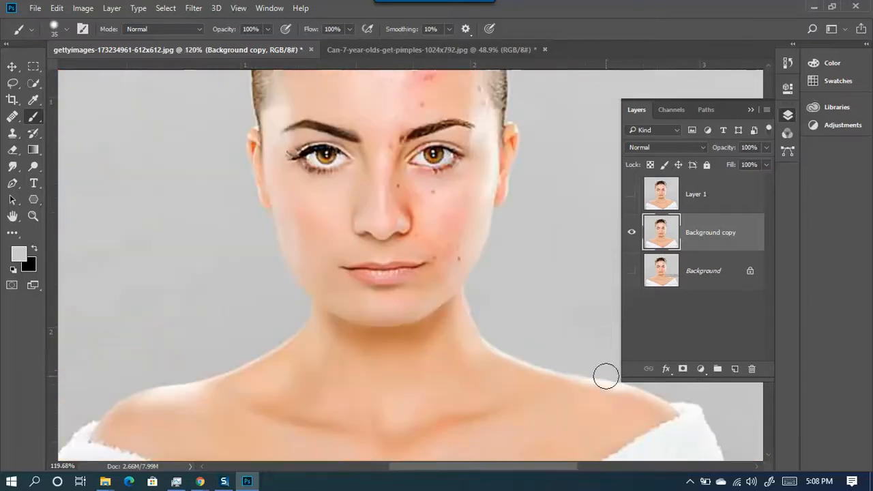
{"action": "scroll", "coordinate": [514, 338], "scroll_direction": "up", "scroll_amount": 5}
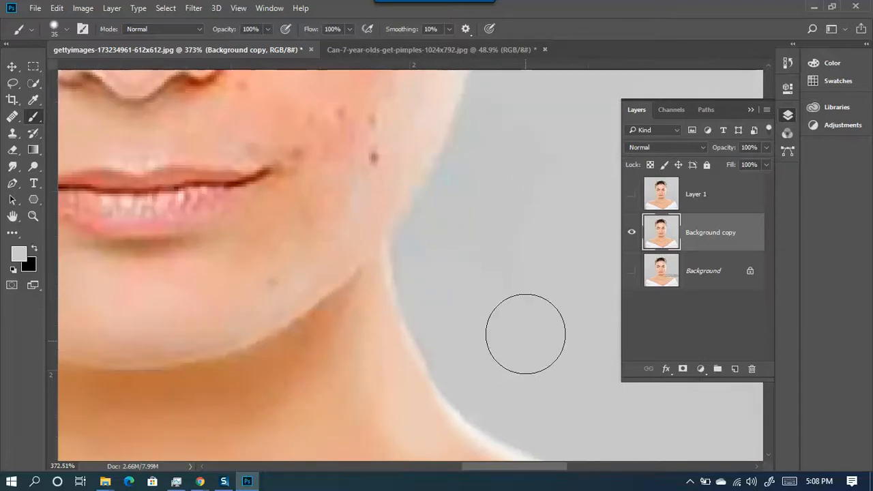
{"action": "scroll", "coordinate": [544, 340], "scroll_direction": "down", "scroll_amount": 4}
{"action": "scroll", "coordinate": [545, 337], "scroll_direction": "up", "scroll_amount": 5}
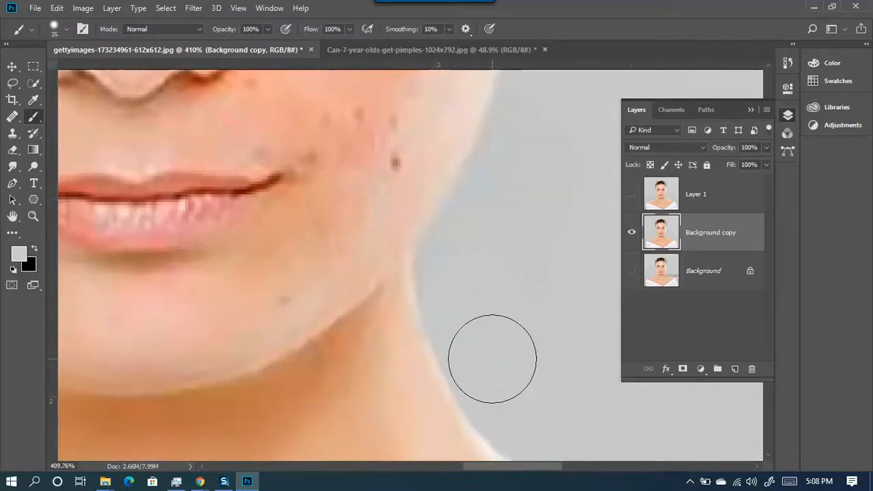
{"action": "scroll", "coordinate": [529, 365], "scroll_direction": "down", "scroll_amount": 8}
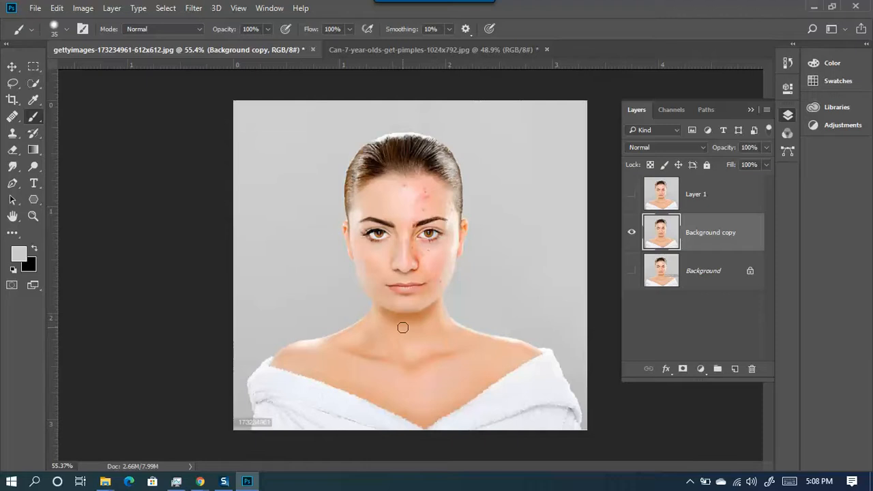
- Draw a tall rectangular selection left of the face, then a circular one right of the head
{"action": "left_click", "coordinate": [32, 71]}
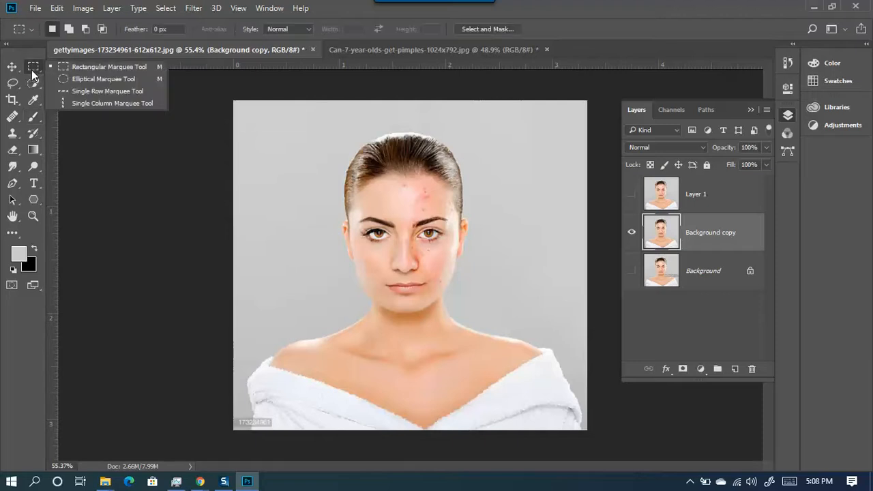
{"action": "left_click", "coordinate": [65, 66]}
{"action": "left_click_drag", "start_coordinate": [245, 142], "coordinate": [309, 267]}
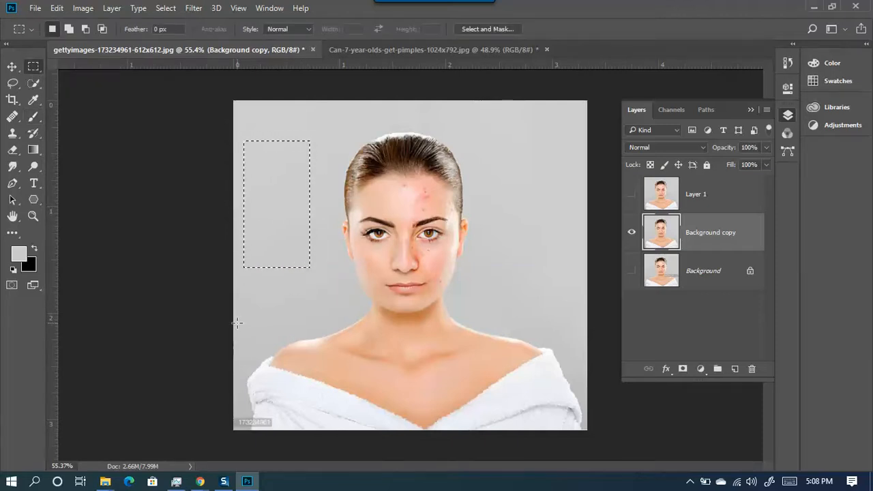
{"action": "right_click", "coordinate": [37, 67]}
{"action": "left_click", "coordinate": [74, 76]}
{"action": "left_click_drag", "start_coordinate": [504, 146], "coordinate": [561, 208]}
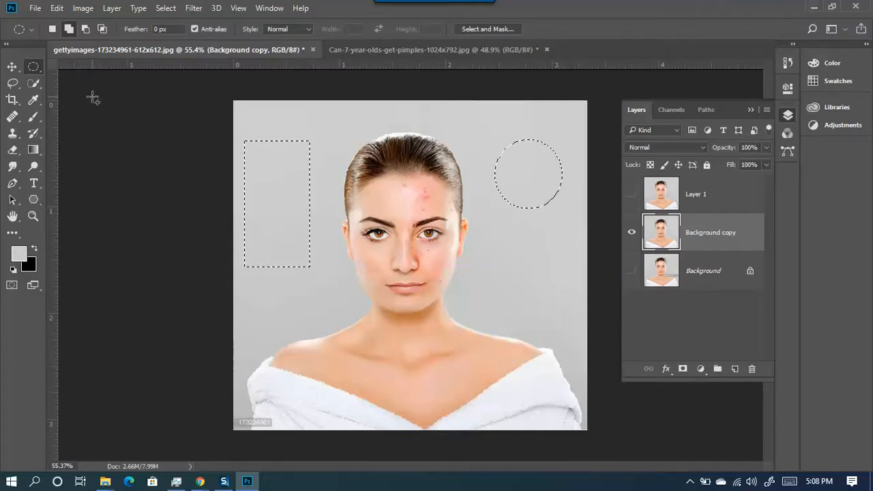
- Make a single-row selection across the chin, then a single-column selection left of the face
{"action": "right_click", "coordinate": [40, 65]}
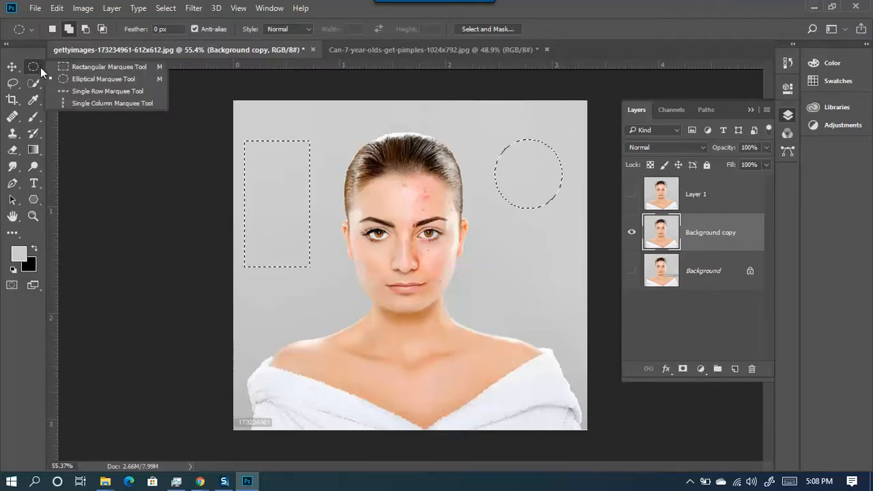
{"action": "left_click", "coordinate": [93, 91]}
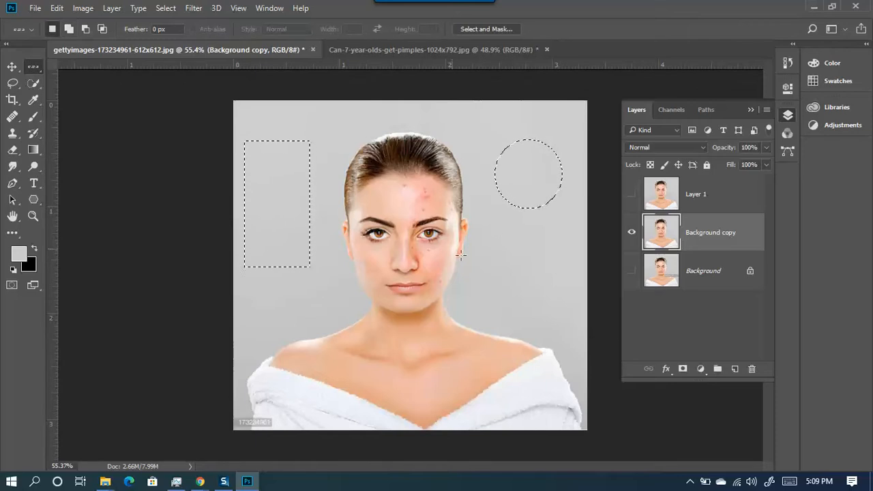
{"action": "left_click", "coordinate": [492, 300]}
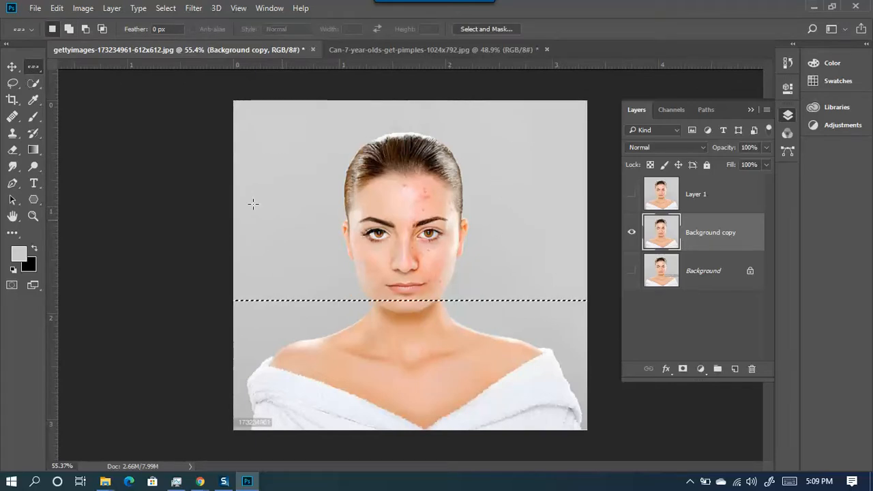
{"action": "right_click", "coordinate": [36, 73]}
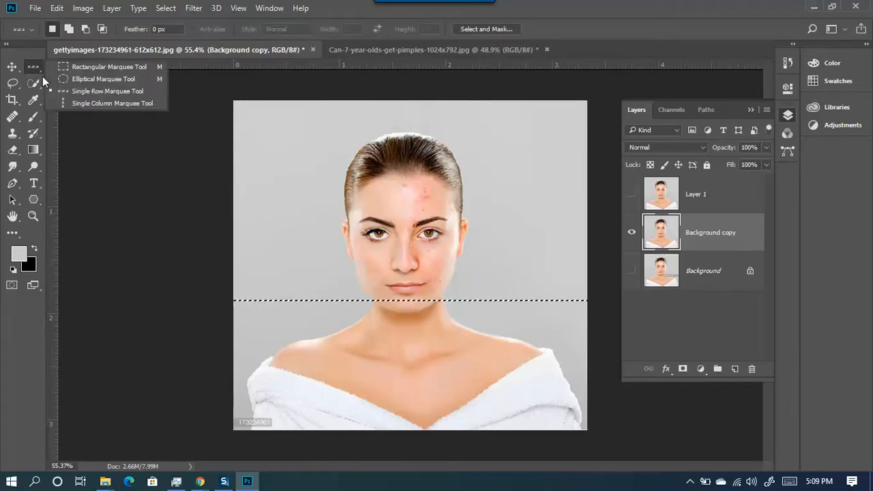
{"action": "left_click", "coordinate": [106, 104]}
{"action": "left_click", "coordinate": [329, 191]}
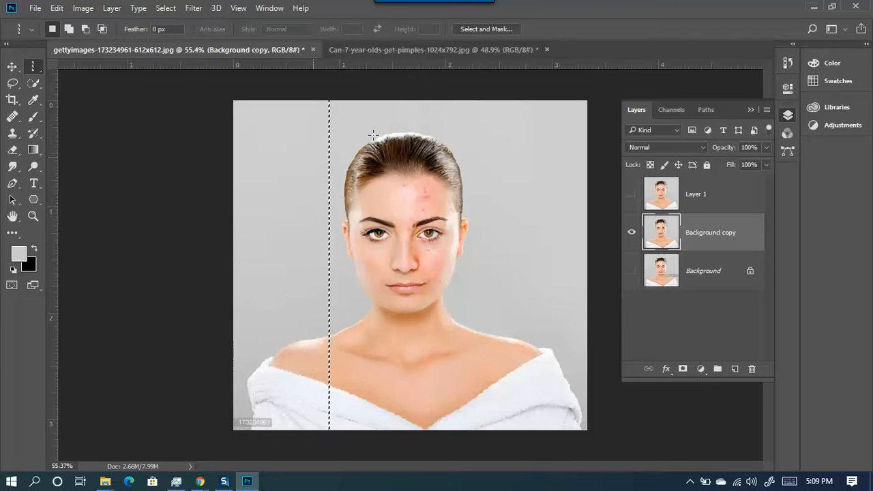
{"action": "left_click", "coordinate": [11, 84]}
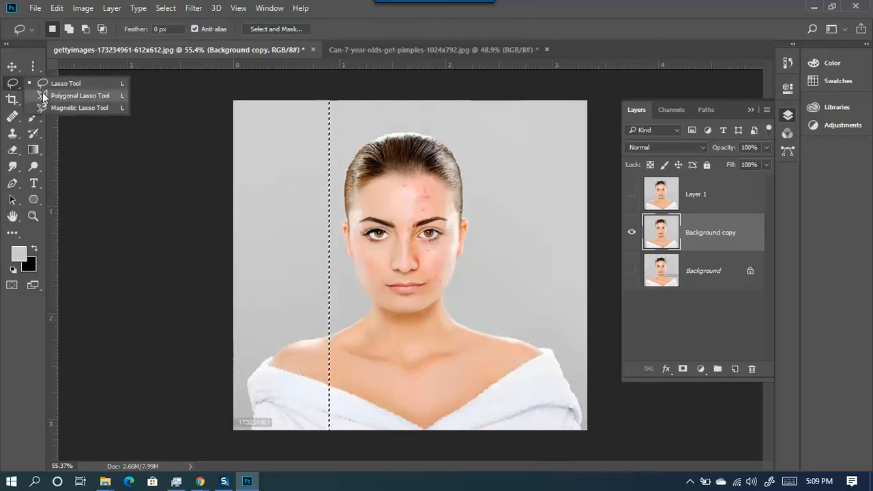
- Lasso freehand selections around the head, chin and forehead, and move the outline right
{"action": "left_click", "coordinate": [51, 85]}
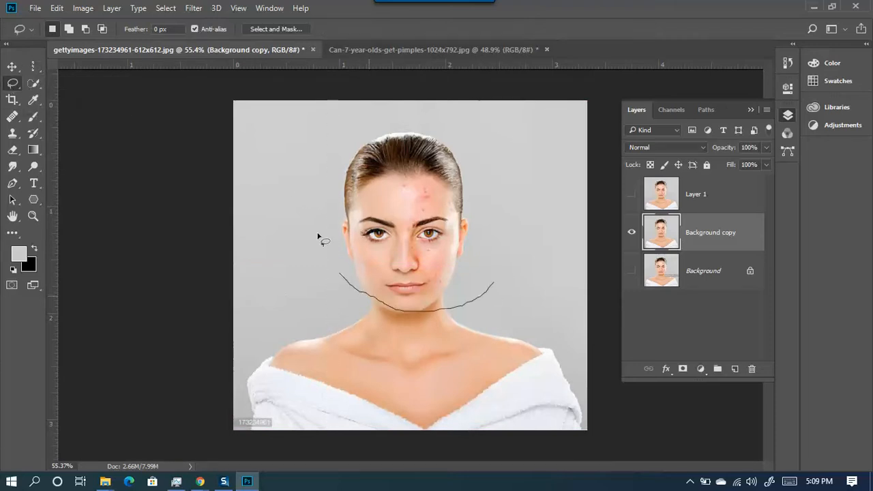
{"action": "left_click_drag", "start_coordinate": [377, 136], "coordinate": [404, 308]}
{"action": "left_click", "coordinate": [441, 339]}
{"action": "left_click_drag", "start_coordinate": [437, 304], "coordinate": [428, 349]}
{"action": "mouse_move", "coordinate": [359, 253]}
{"action": "left_mouse_down"}
{"action": "mouse_move", "coordinate": [409, 256]}
{"action": "mouse_move", "coordinate": [355, 244]}
{"action": "left_mouse_up"}
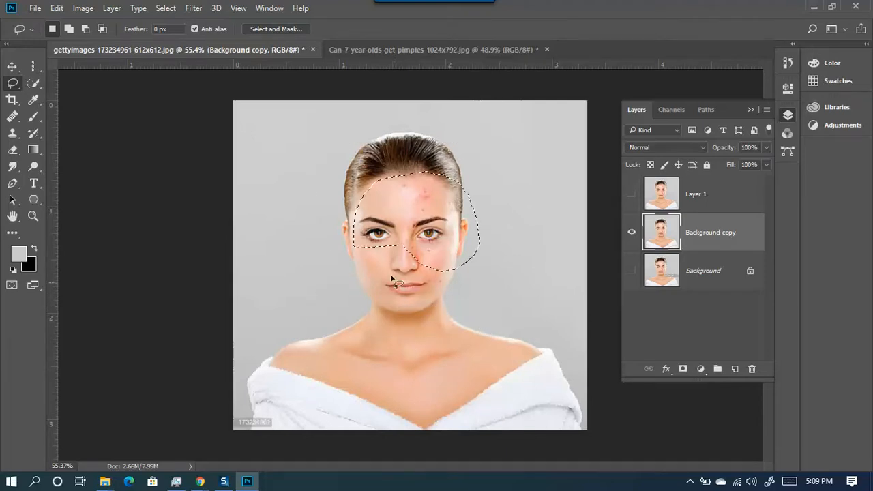
{"action": "left_click_drag", "start_coordinate": [421, 271], "coordinate": [465, 264]}
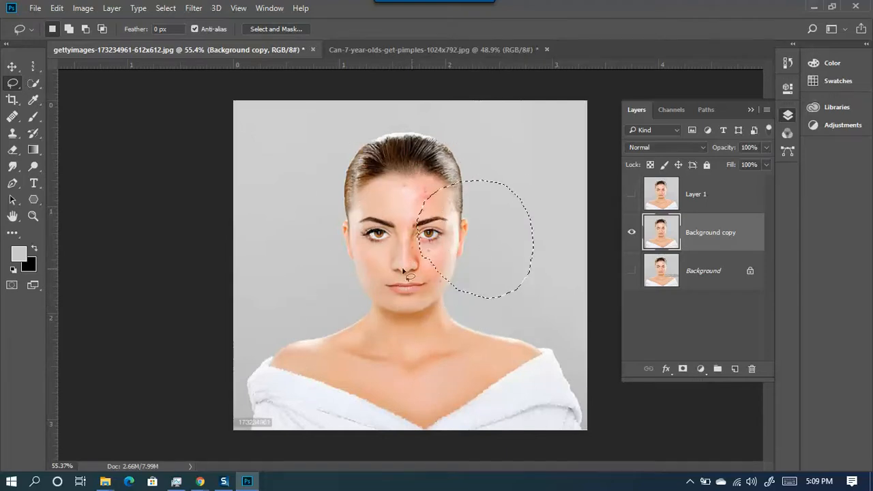
{"action": "left_click_drag", "start_coordinate": [410, 247], "coordinate": [470, 257]}
- Redraw a larger lasso selection around the whole face, then choose the Polygonal Lasso Tool
{"action": "left_click", "coordinate": [333, 228]}
{"action": "mouse_move", "coordinate": [400, 266]}
{"action": "left_mouse_down"}
{"action": "mouse_move", "coordinate": [472, 198]}
{"action": "mouse_move", "coordinate": [469, 210]}
{"action": "left_mouse_up"}
{"action": "left_click_drag", "start_coordinate": [362, 175], "coordinate": [321, 180]}
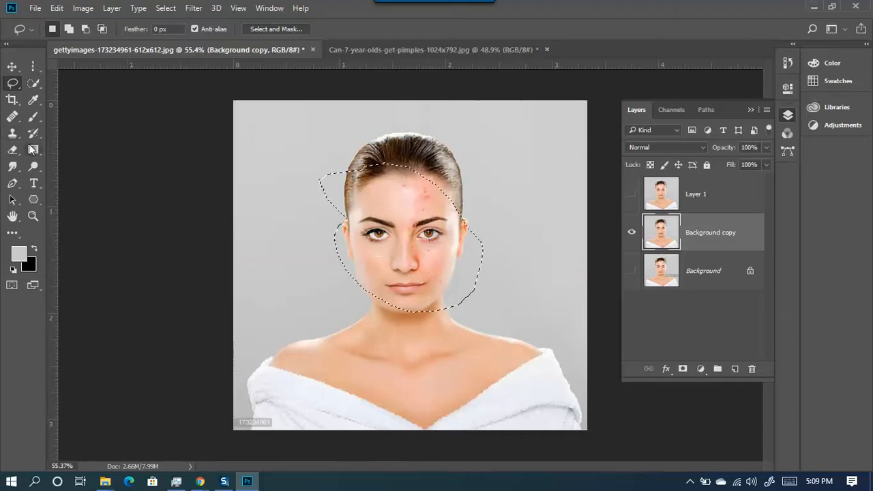
{"action": "right_click", "coordinate": [13, 87]}
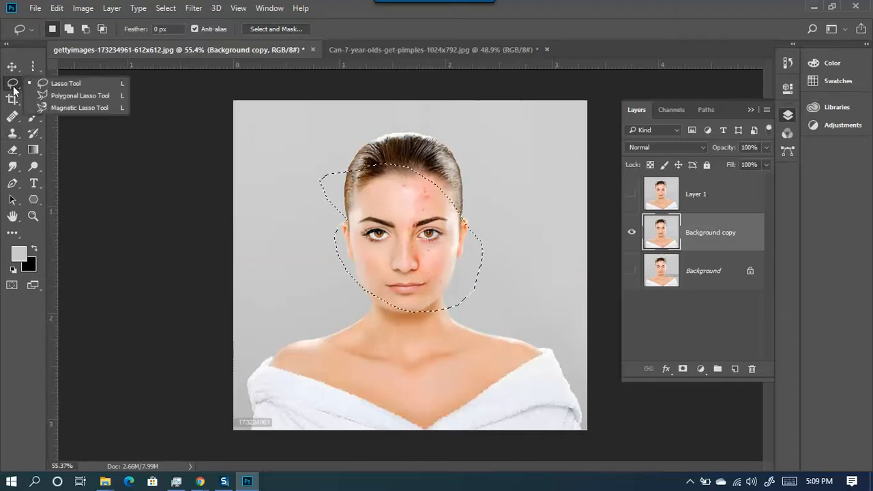
{"action": "left_click", "coordinate": [88, 97]}
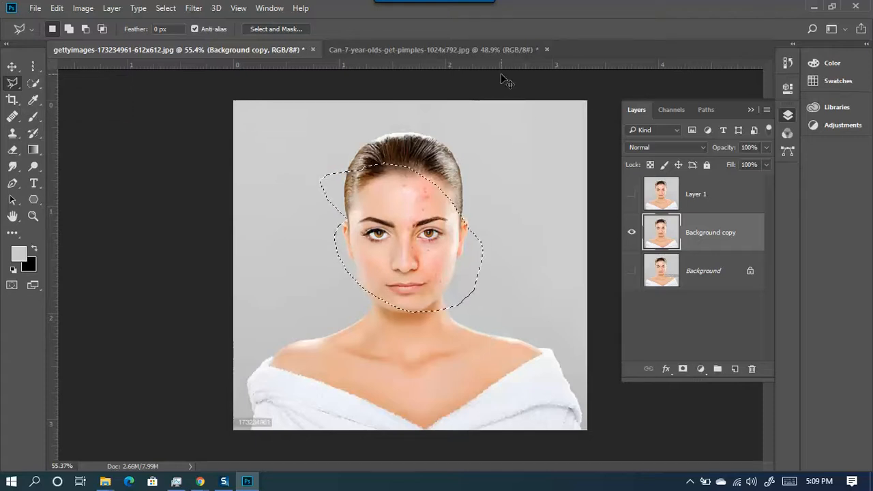
- Drag 142265744.jpg from File Explorer into Photoshop and zoom out to view it
{"action": "left_click", "coordinate": [811, 7]}
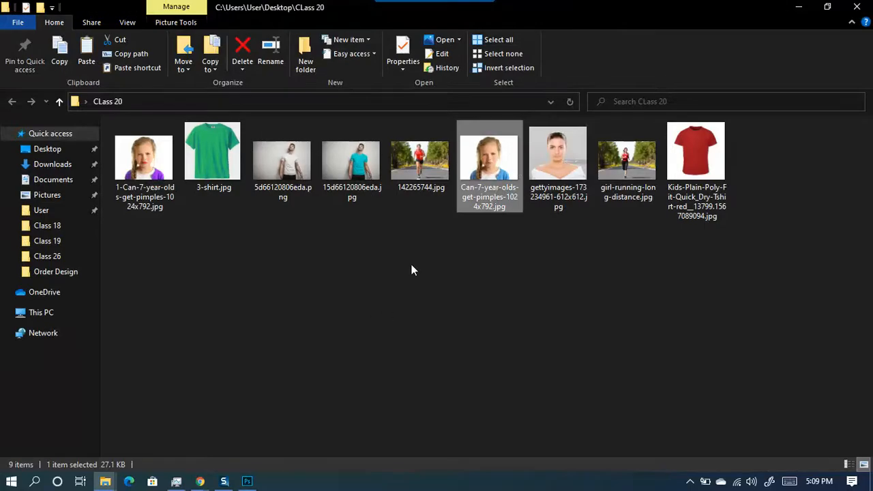
{"action": "left_click", "coordinate": [411, 174]}
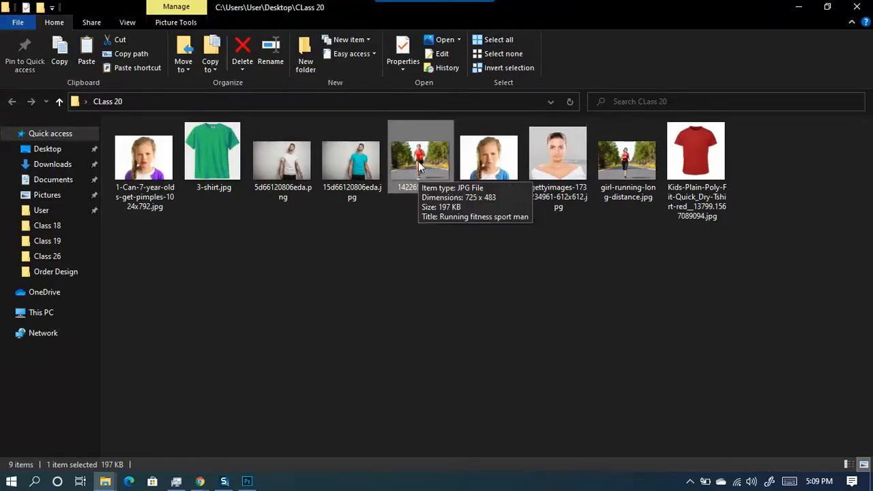
{"action": "left_click_drag", "start_coordinate": [420, 170], "coordinate": [615, 51]}
{"action": "key", "text": "ctrl+minus"}
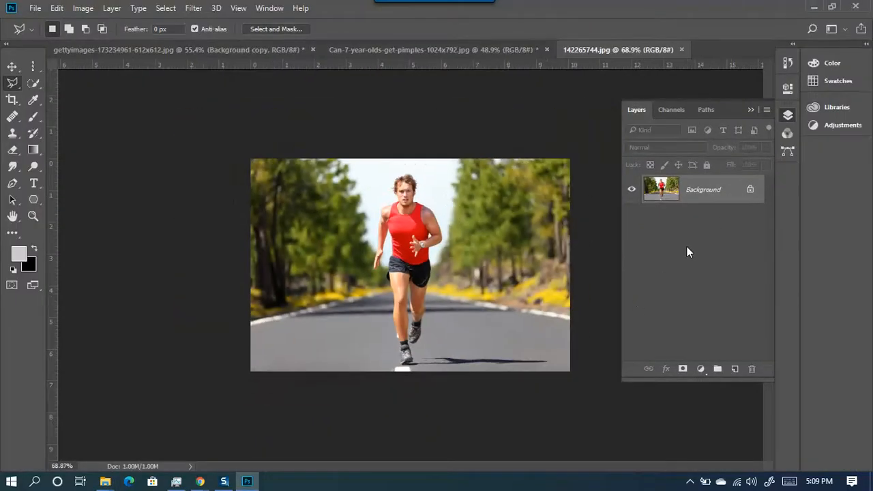
- Resize the runner photo to 2000 px wide at 300 pixels/inch in Image Size
{"action": "left_click", "coordinate": [83, 8]}
{"action": "left_click", "coordinate": [109, 100]}
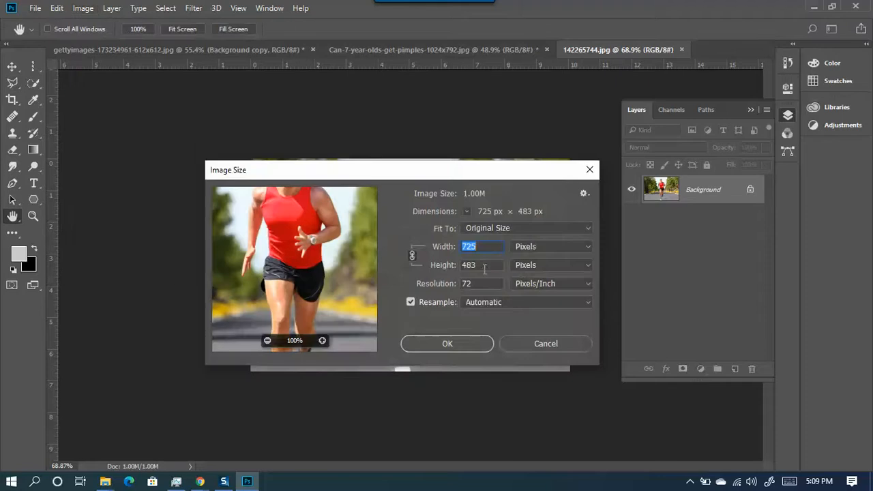
{"action": "left_click", "coordinate": [443, 284]}
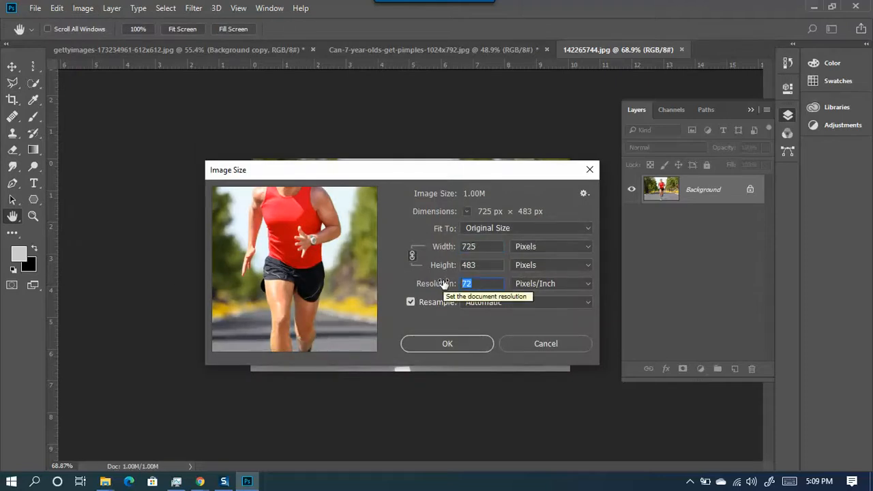
{"action": "type", "text": "300"}
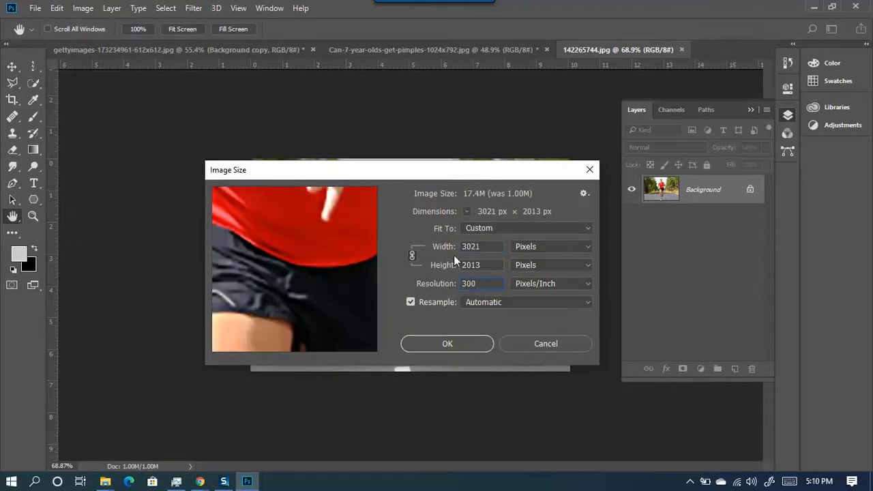
{"action": "left_click", "coordinate": [443, 247]}
{"action": "type", "text": "1"}
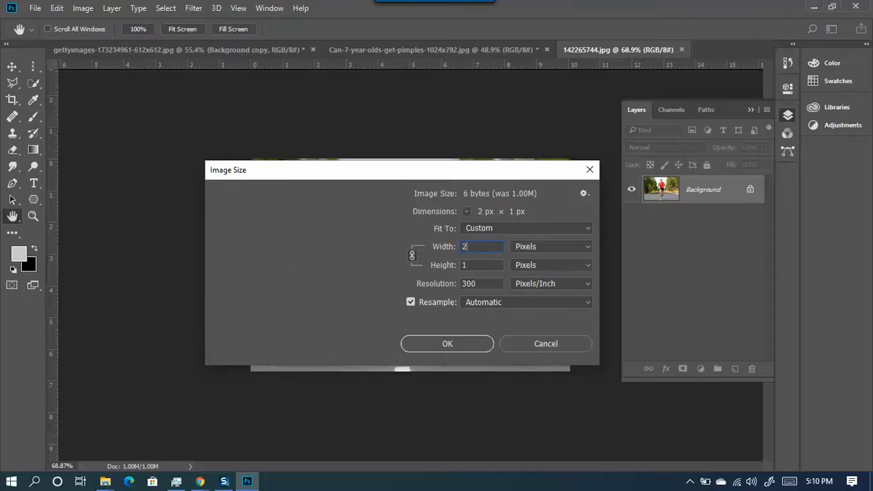
{"action": "type", "text": "000"}
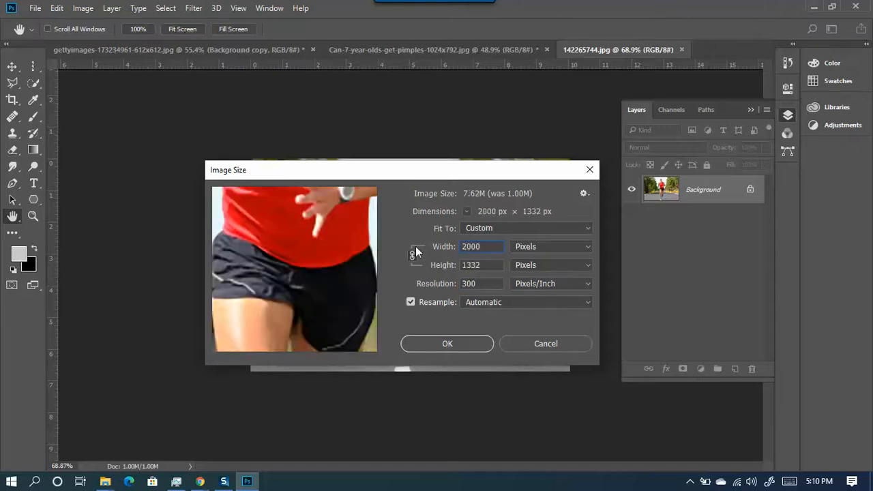
{"action": "key", "text": "Return"}
- Fit the image on screen and duplicate the background as Layer 1
{"action": "key", "text": "ctrl+0"}
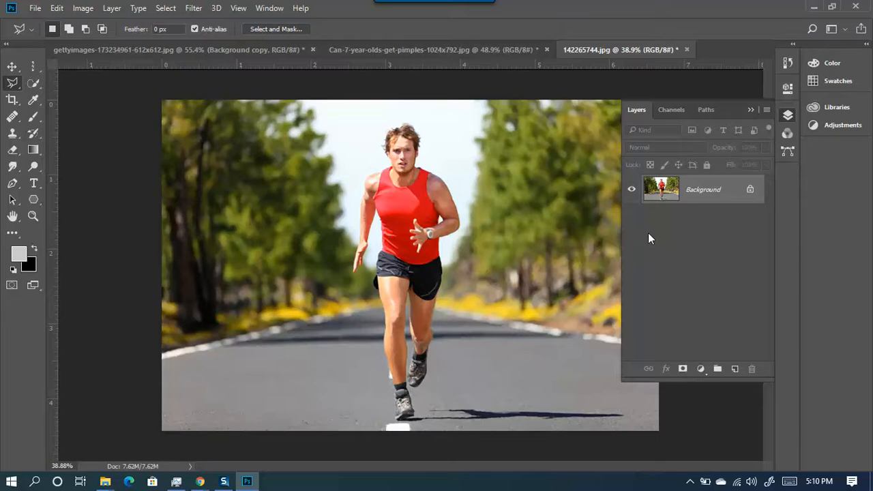
{"action": "key", "text": "ctrl+j"}
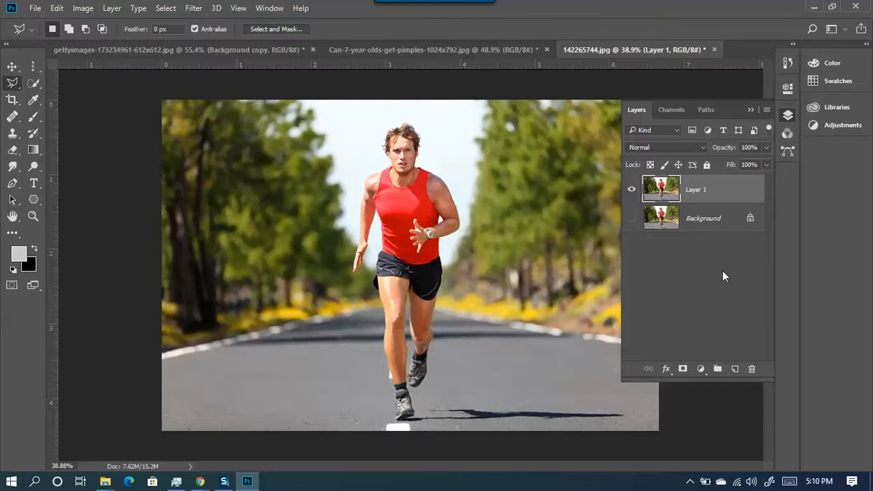
{"action": "scroll", "coordinate": [411, 147], "scroll_direction": "up", "scroll_amount": 4}
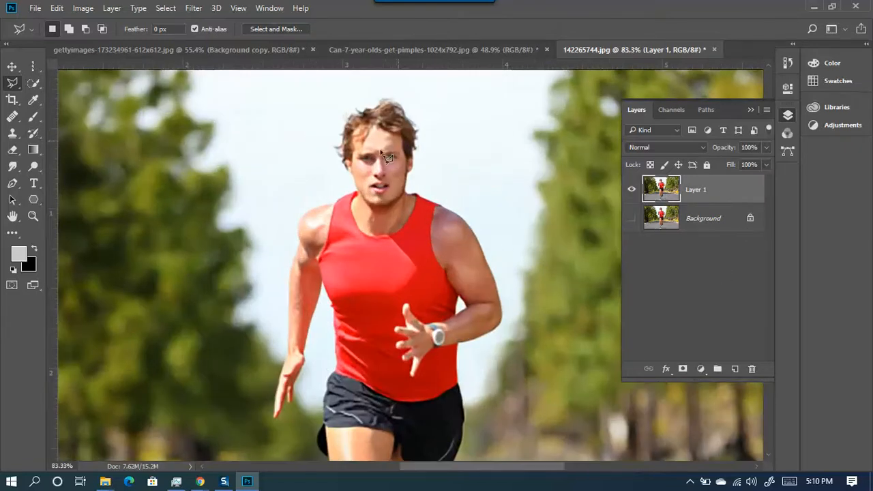
- Draw a small triangular polygonal lasso selection in the trees
{"action": "right_click", "coordinate": [9, 83]}
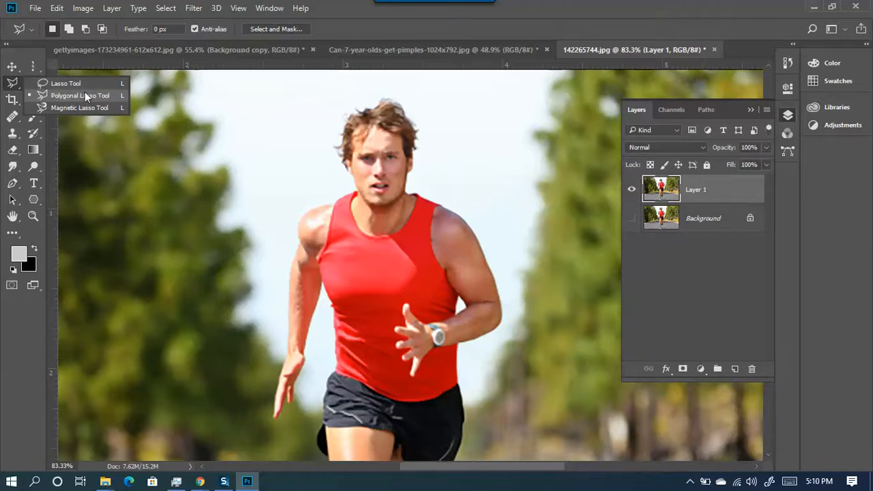
{"action": "left_click", "coordinate": [63, 96]}
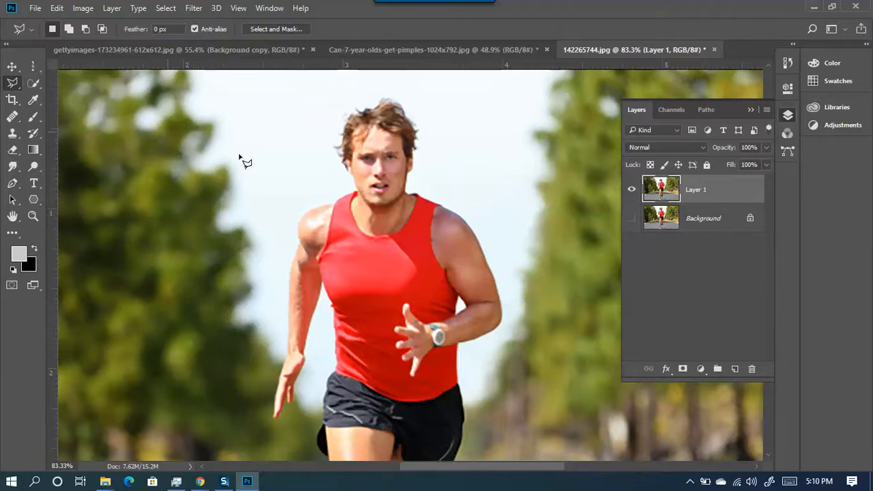
{"action": "scroll", "coordinate": [288, 243], "scroll_direction": "up", "scroll_amount": 3}
{"action": "left_click_drag", "start_coordinate": [292, 235], "coordinate": [349, 225]}
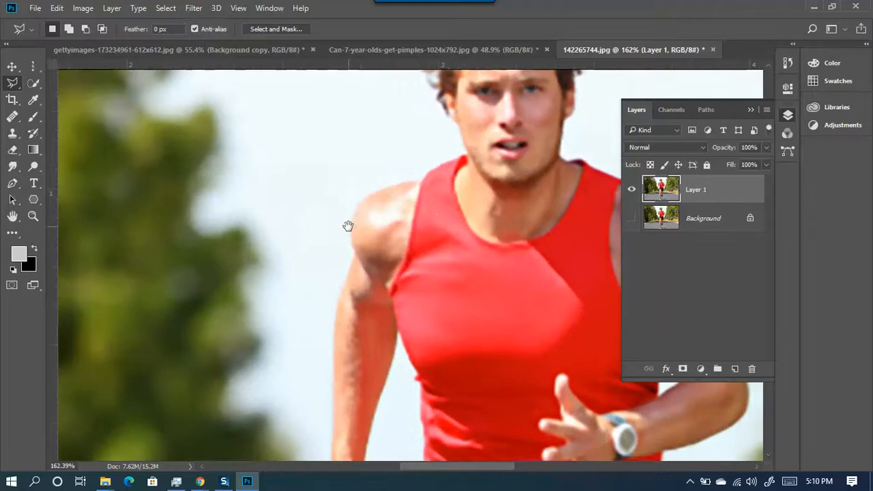
{"action": "left_click", "coordinate": [170, 151]}
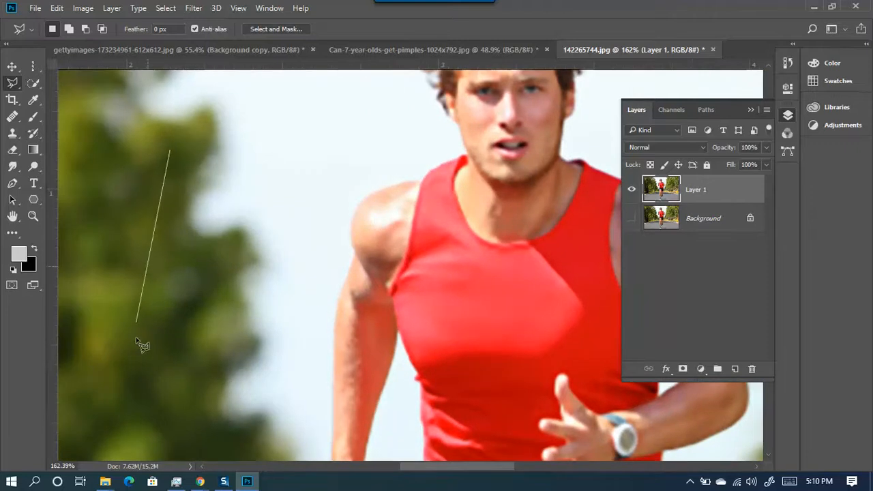
{"action": "left_click", "coordinate": [146, 385]}
{"action": "left_click", "coordinate": [257, 320]}
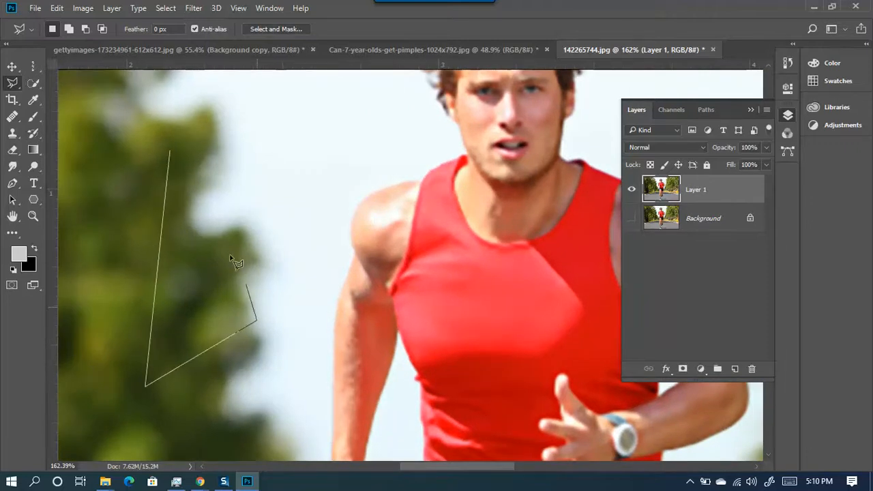
{"action": "left_click", "coordinate": [171, 151]}
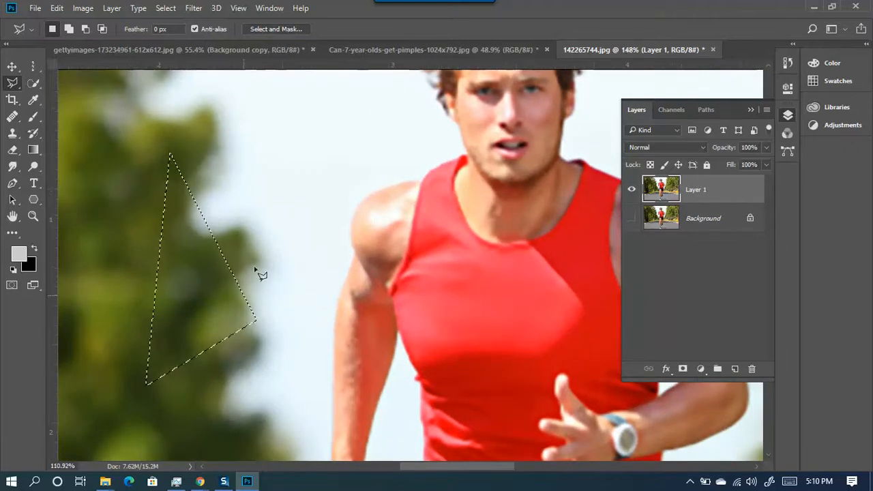
- Zoom out and outline a zigzag polygonal selection over the trees and road left of the runner
{"action": "scroll", "coordinate": [254, 274], "scroll_direction": "down", "scroll_amount": 1}
{"action": "scroll", "coordinate": [191, 307], "scroll_direction": "down", "scroll_amount": 1}
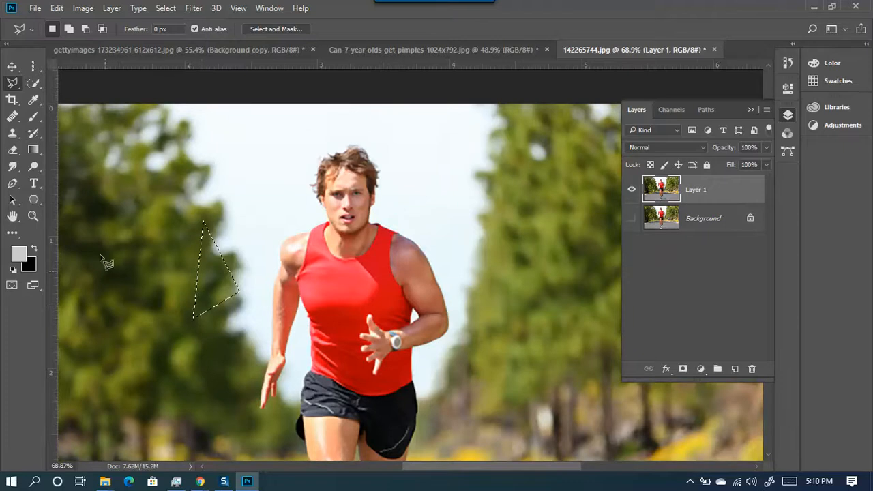
{"action": "scroll", "coordinate": [252, 268], "scroll_direction": "down", "scroll_amount": 1}
{"action": "scroll", "coordinate": [244, 353], "scroll_direction": "down", "scroll_amount": 1}
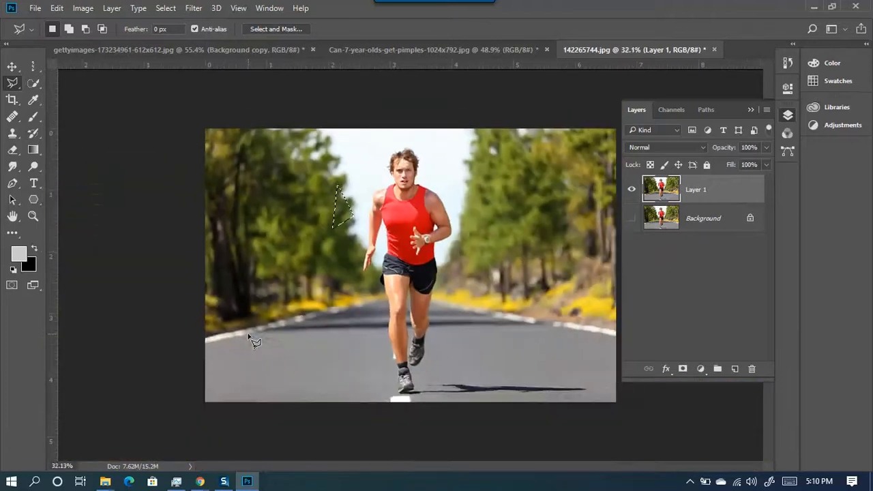
{"action": "left_click", "coordinate": [247, 355]}
{"action": "left_click", "coordinate": [231, 225]}
{"action": "left_click", "coordinate": [261, 193]}
{"action": "left_click", "coordinate": [234, 146]}
{"action": "left_click", "coordinate": [287, 148]}
{"action": "left_click", "coordinate": [284, 250]}
{"action": "left_click", "coordinate": [330, 212]}
{"action": "left_click", "coordinate": [292, 312]}
{"action": "left_click", "coordinate": [347, 289]}
{"action": "left_click", "coordinate": [302, 362]}
{"action": "left_click", "coordinate": [268, 374]}
{"action": "left_click", "coordinate": [257, 277]}
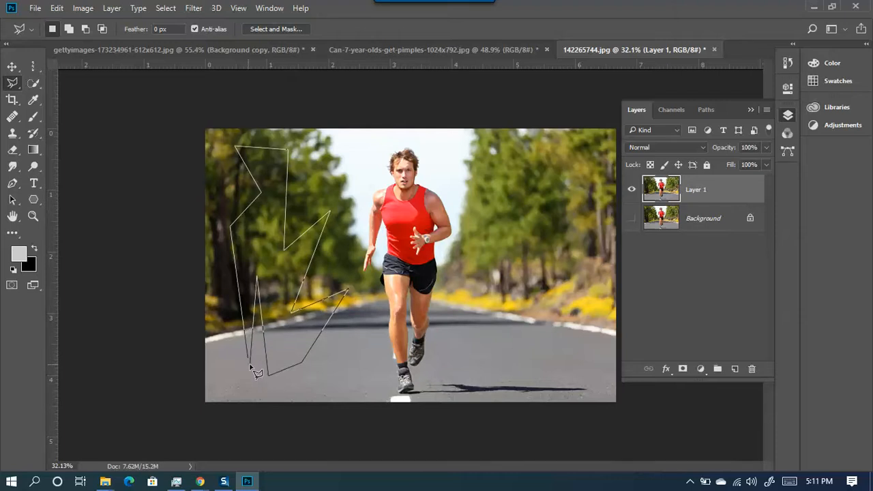
{"action": "left_click", "coordinate": [248, 358]}
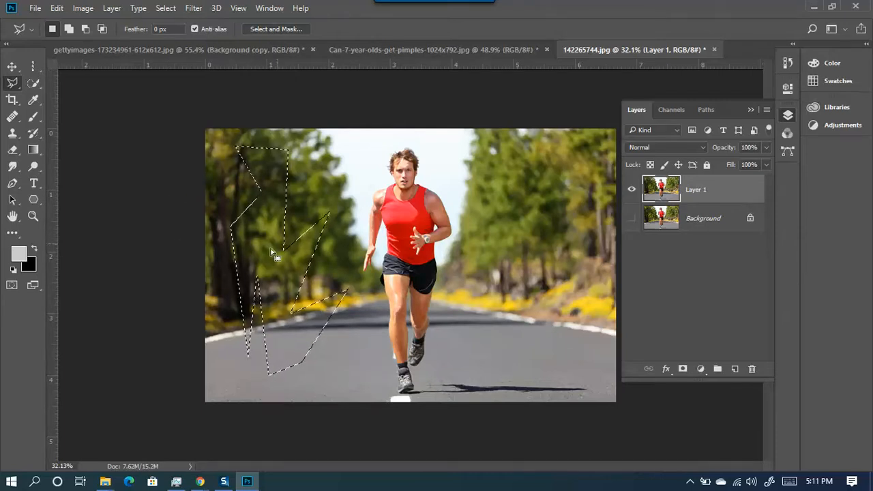
- Clear the zigzag selection and start a Polygonal Lasso outline down the runner's head, shoulder and arm
{"action": "key", "text": "ctrl+d"}
{"action": "scroll", "coordinate": [317, 352], "scroll_direction": "down", "scroll_amount": 2}
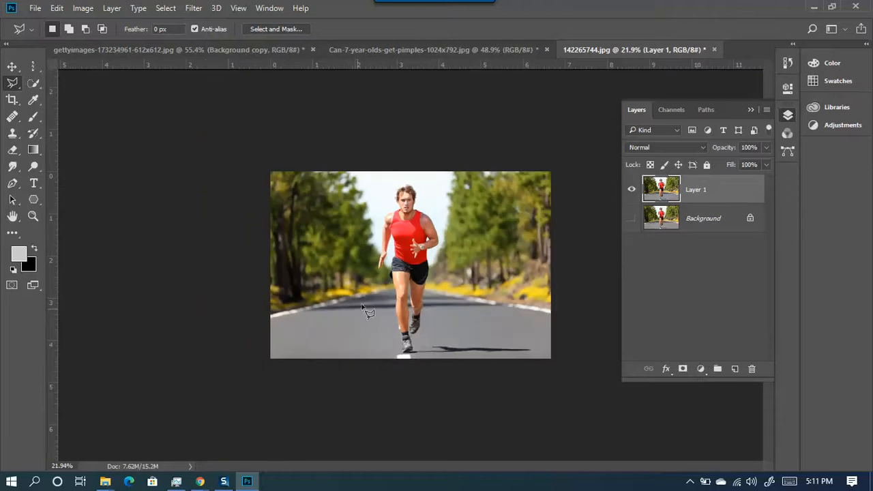
{"action": "scroll", "coordinate": [444, 217], "scroll_direction": "up", "scroll_amount": 8}
{"action": "scroll", "coordinate": [344, 130], "scroll_direction": "up", "scroll_amount": 3}
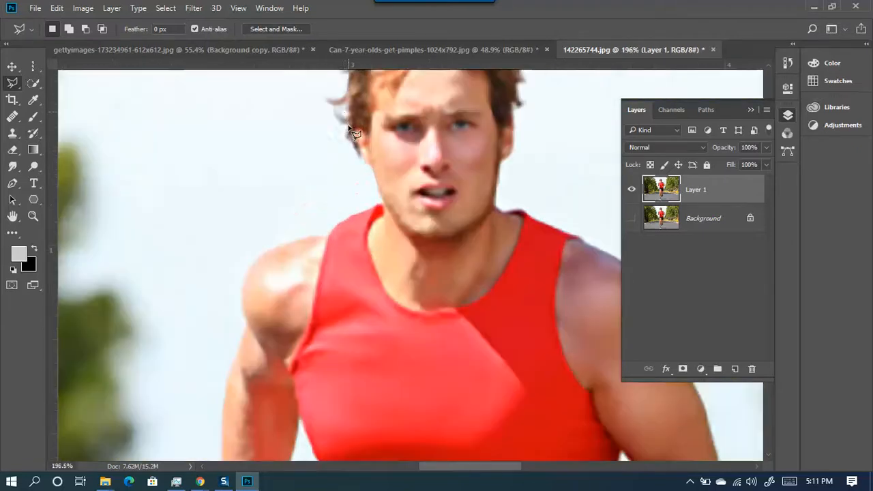
{"action": "left_click", "coordinate": [342, 118]}
{"action": "left_click", "coordinate": [343, 140]}
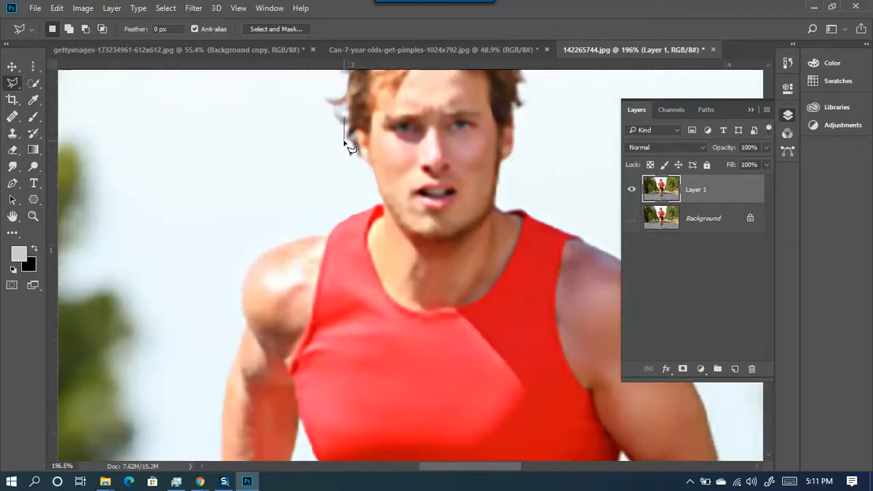
{"action": "left_click", "coordinate": [367, 165]}
{"action": "left_click", "coordinate": [380, 195]}
{"action": "left_click", "coordinate": [380, 203]}
{"action": "left_click", "coordinate": [347, 210]}
{"action": "left_click", "coordinate": [316, 224]}
{"action": "left_click", "coordinate": [268, 251]}
{"action": "left_click", "coordinate": [243, 276]}
{"action": "left_click", "coordinate": [239, 315]}
{"action": "left_click", "coordinate": [241, 329]}
{"action": "left_click", "coordinate": [228, 373]}
- Continue the straight-edged outline around the forearm, fingertips, shirt, shorts, thigh, lower leg and front foot
{"action": "left_click_drag", "start_coordinate": [228, 375], "coordinate": [278, 209]}
{"action": "left_click", "coordinate": [262, 341]}
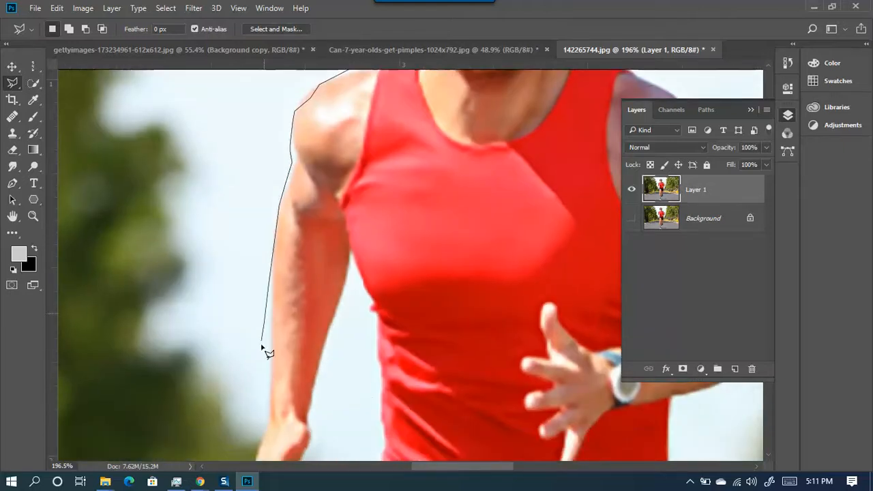
{"action": "left_click", "coordinate": [263, 439]}
{"action": "left_click_drag", "start_coordinate": [263, 440], "coordinate": [288, 266]}
{"action": "left_click", "coordinate": [254, 347]}
{"action": "left_click", "coordinate": [252, 429]}
{"action": "left_click", "coordinate": [312, 336]}
{"action": "left_click", "coordinate": [327, 294]}
{"action": "left_click", "coordinate": [357, 144]}
{"action": "left_click", "coordinate": [382, 91]}
{"action": "left_click", "coordinate": [413, 288]}
{"action": "left_click", "coordinate": [359, 424]}
{"action": "left_click_drag", "start_coordinate": [373, 396], "coordinate": [272, 204]}
{"action": "left_click", "coordinate": [246, 309]}
{"action": "left_click", "coordinate": [265, 361]}
{"action": "left_click", "coordinate": [308, 421]}
{"action": "left_click_drag", "start_coordinate": [313, 419], "coordinate": [298, 218]}
{"action": "left_click", "coordinate": [282, 354]}
{"action": "left_click", "coordinate": [283, 407]}
{"action": "left_click", "coordinate": [294, 440]}
{"action": "left_click_drag", "start_coordinate": [308, 426], "coordinate": [259, 215]}
{"action": "left_click", "coordinate": [259, 398]}
{"action": "left_click", "coordinate": [297, 459]}
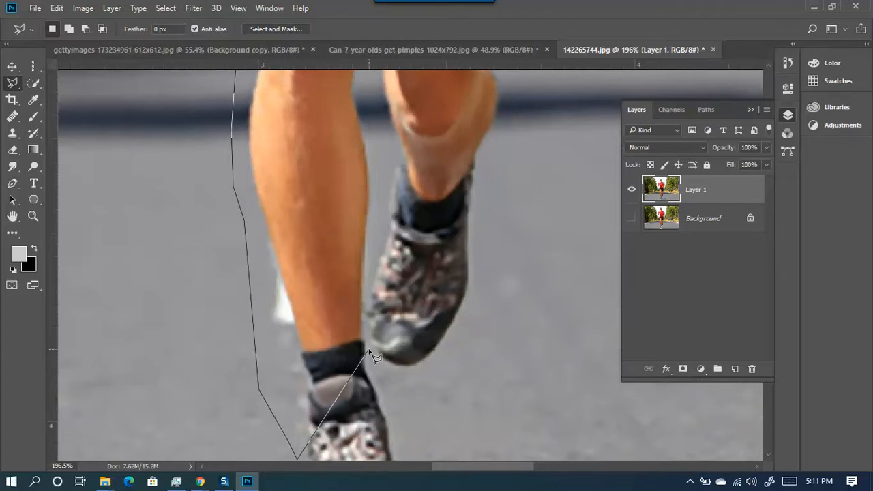
- Trace around the front shoe, up the rear leg and right side, over the head, and close the outline
{"action": "scroll", "coordinate": [370, 357], "scroll_direction": "down", "scroll_amount": 4}
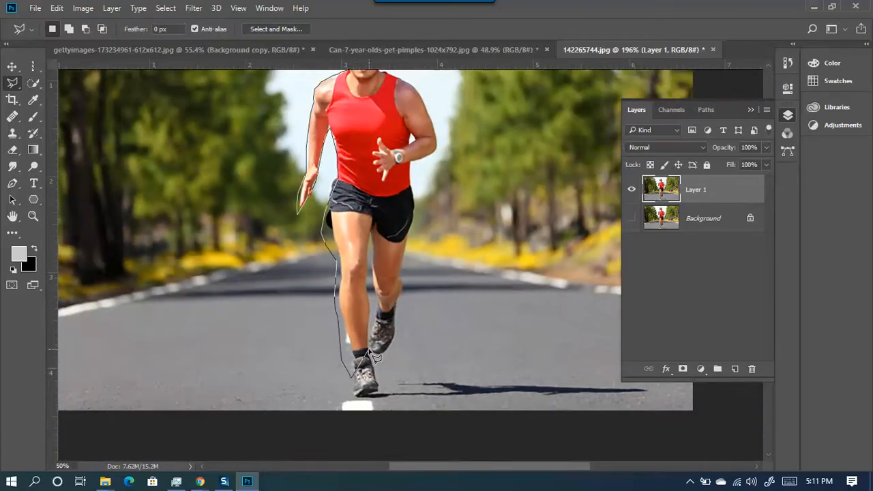
{"action": "left_click", "coordinate": [351, 402]}
{"action": "left_click", "coordinate": [369, 406]}
{"action": "left_click", "coordinate": [387, 387]}
{"action": "left_click", "coordinate": [375, 358]}
{"action": "left_click", "coordinate": [407, 351]}
{"action": "left_click", "coordinate": [414, 278]}
{"action": "left_click", "coordinate": [405, 254]}
{"action": "left_click", "coordinate": [420, 226]}
{"action": "left_click", "coordinate": [419, 171]}
{"action": "left_click", "coordinate": [442, 156]}
{"action": "left_click", "coordinate": [447, 144]}
{"action": "left_click_drag", "start_coordinate": [431, 131], "coordinate": [465, 364]}
{"action": "left_click", "coordinate": [413, 197]}
{"action": "left_click", "coordinate": [396, 153]}
{"action": "left_click", "coordinate": [371, 185]}
{"action": "left_click", "coordinate": [356, 202]}
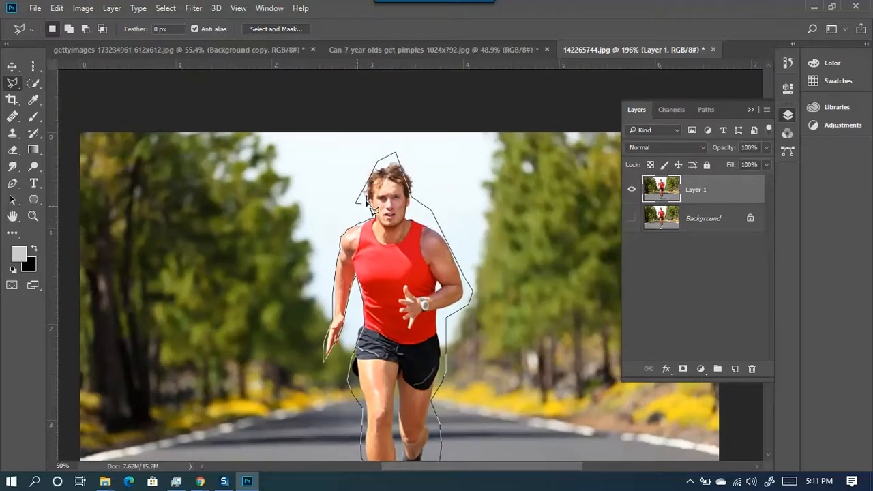
{"action": "left_click", "coordinate": [362, 208]}
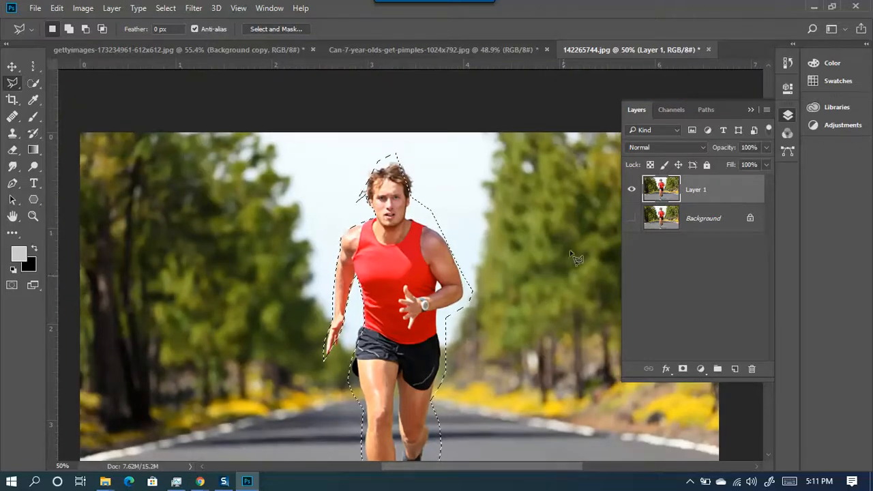
- Copy the traced runner to a new layer, view it alone, then delete it and show Layer 1 again
{"action": "scroll", "coordinate": [423, 226], "scroll_direction": "down", "scroll_amount": 5}
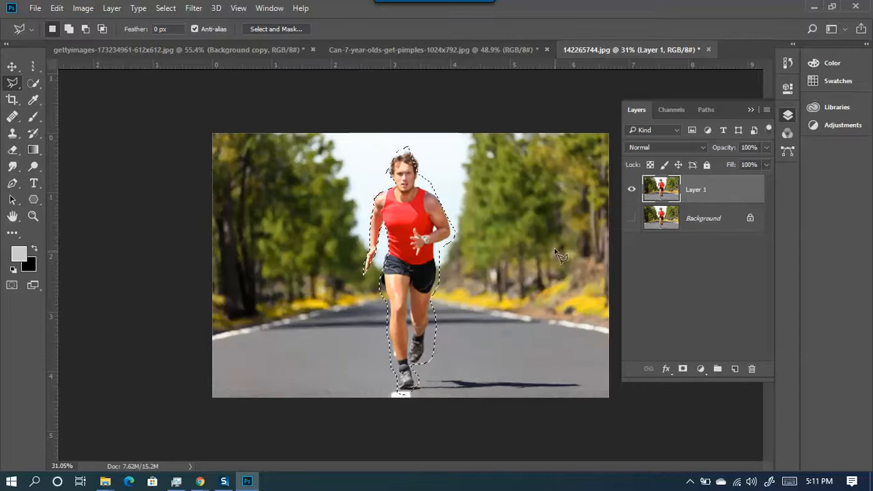
{"action": "key", "text": "ctrl+j"}
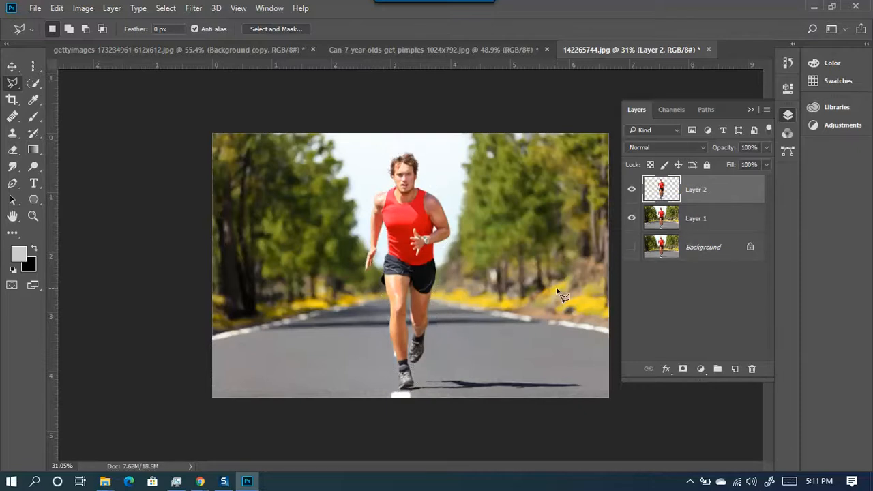
{"action": "left_click", "coordinate": [632, 219]}
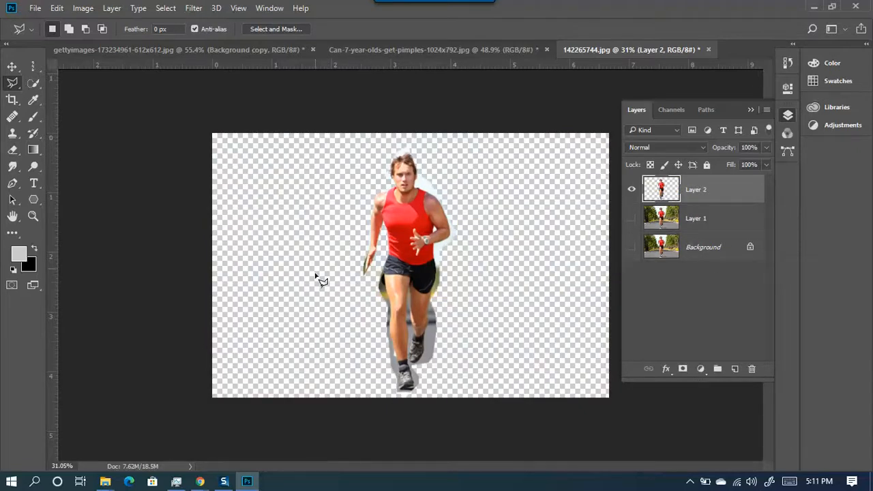
{"action": "left_click", "coordinate": [632, 189]}
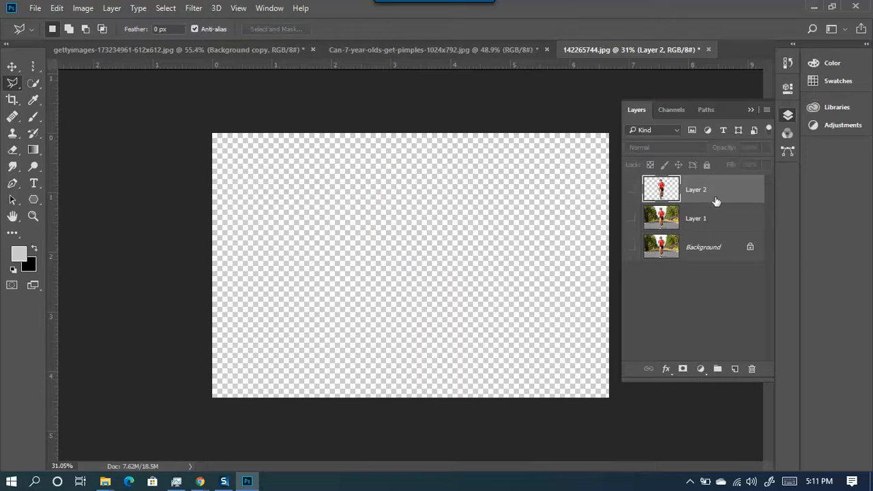
{"action": "key", "text": "Delete"}
{"action": "left_click", "coordinate": [631, 190]}
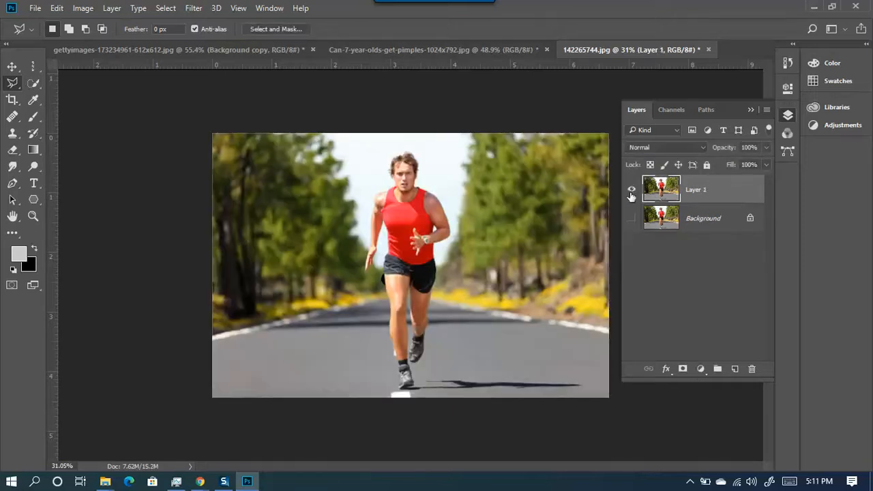
{"action": "left_click", "coordinate": [31, 67]}
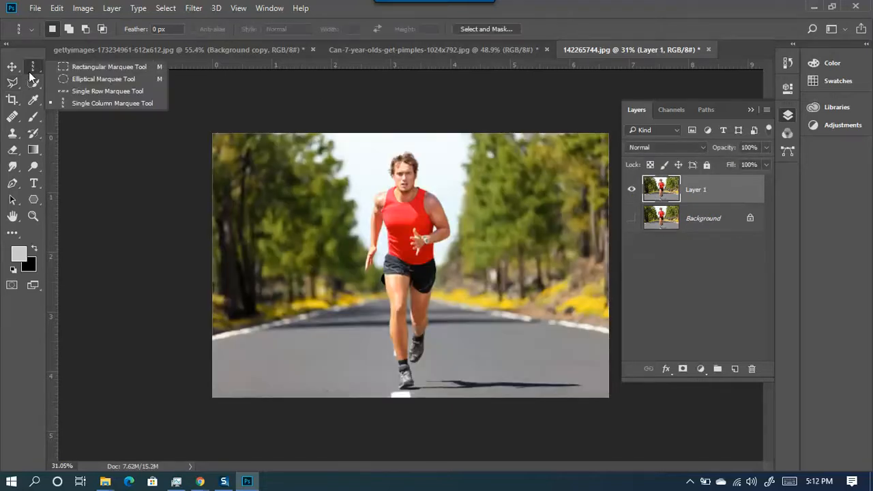
- Copy a Rectangular Marquee box around the runner to a new layer, inspect it, then undo it
{"action": "left_click", "coordinate": [92, 67]}
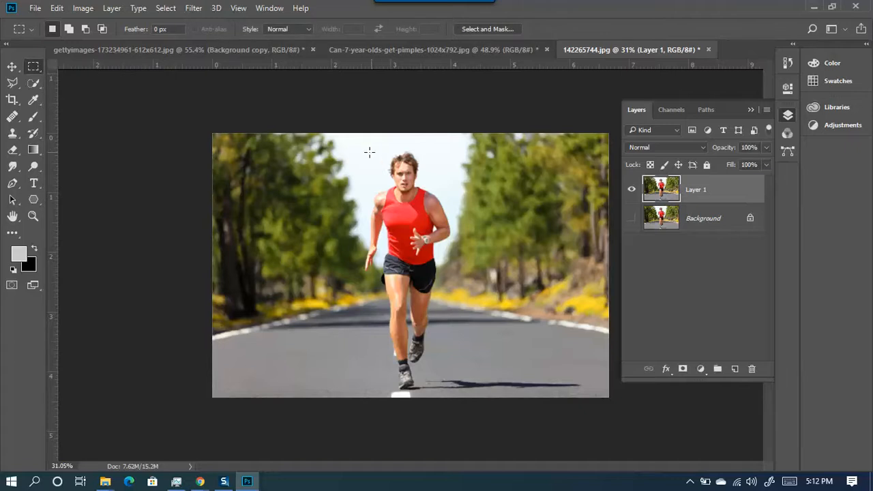
{"action": "left_click_drag", "start_coordinate": [358, 147], "coordinate": [457, 392]}
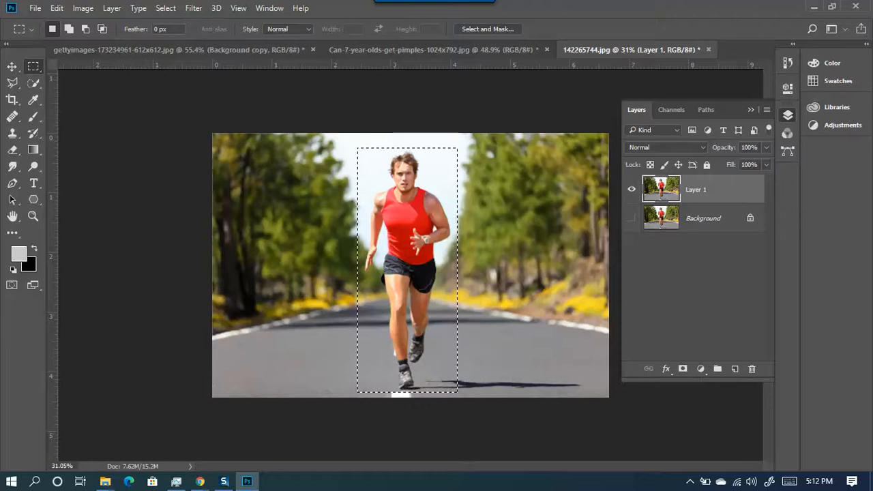
{"action": "key", "text": "ctrl+j"}
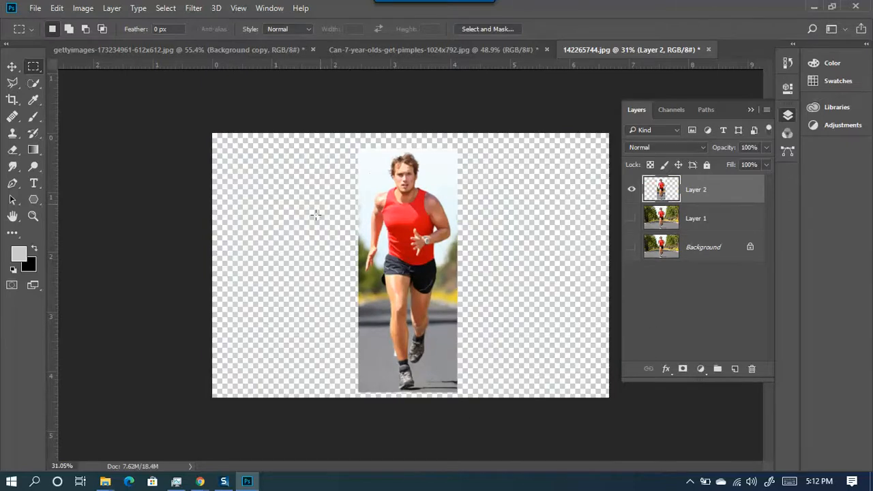
{"action": "scroll", "coordinate": [396, 253], "scroll_direction": "up", "scroll_amount": 3}
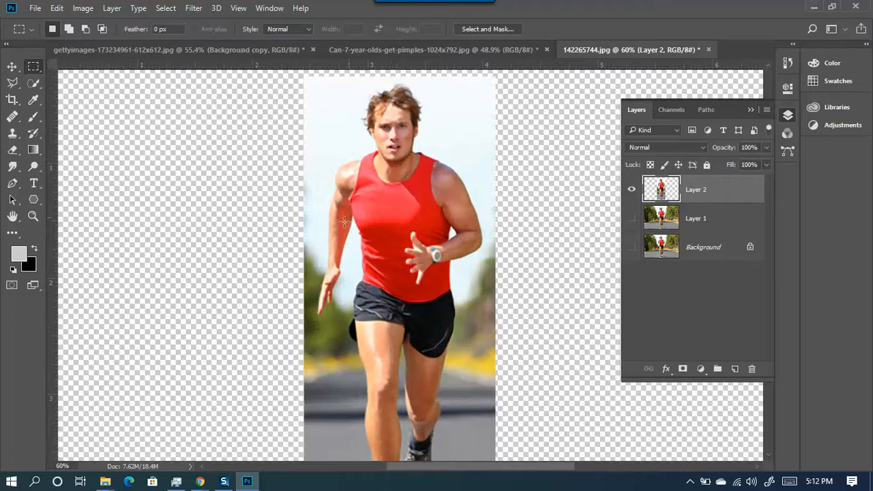
{"action": "scroll", "coordinate": [346, 355], "scroll_direction": "down", "scroll_amount": 2}
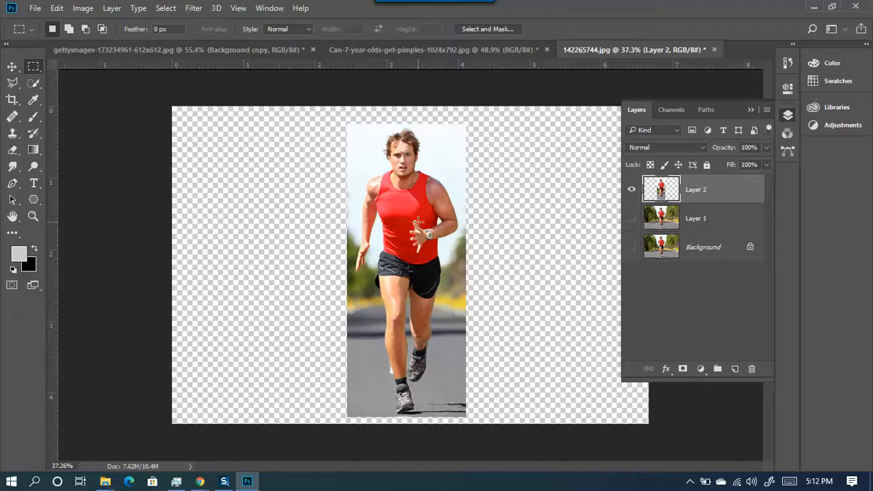
{"action": "key", "text": "ctrl+z"}
{"action": "key", "text": "ctrl+z"}
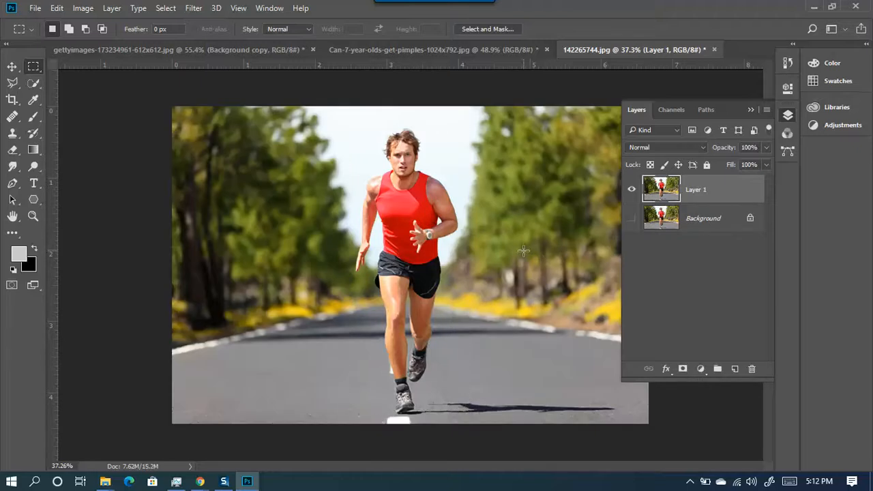
- Copy an Elliptical Marquee oval from the runner's head downward onto a new layer
{"action": "right_click", "coordinate": [38, 68]}
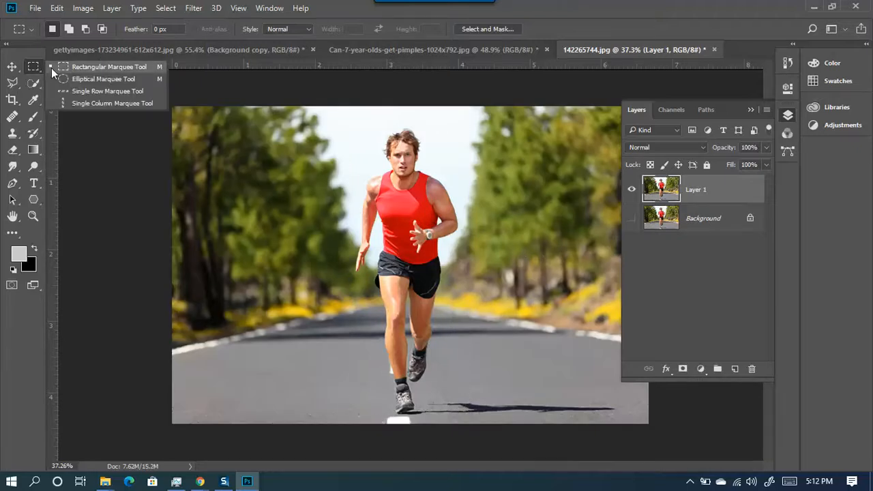
{"action": "left_click", "coordinate": [89, 80]}
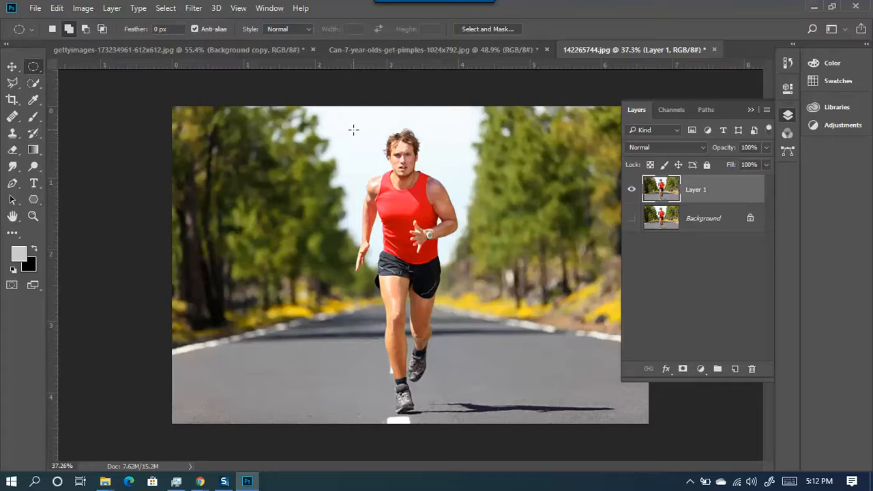
{"action": "left_click_drag", "start_coordinate": [351, 125], "coordinate": [464, 416]}
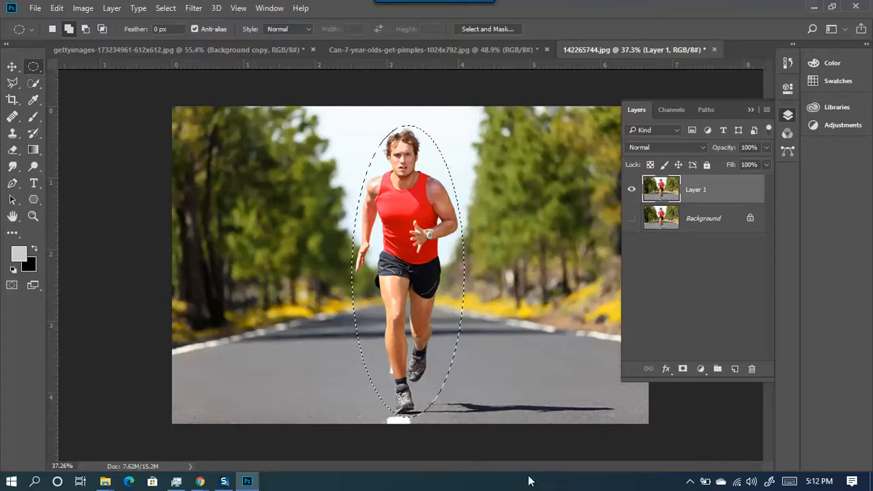
{"action": "key", "text": "ctrl+j"}
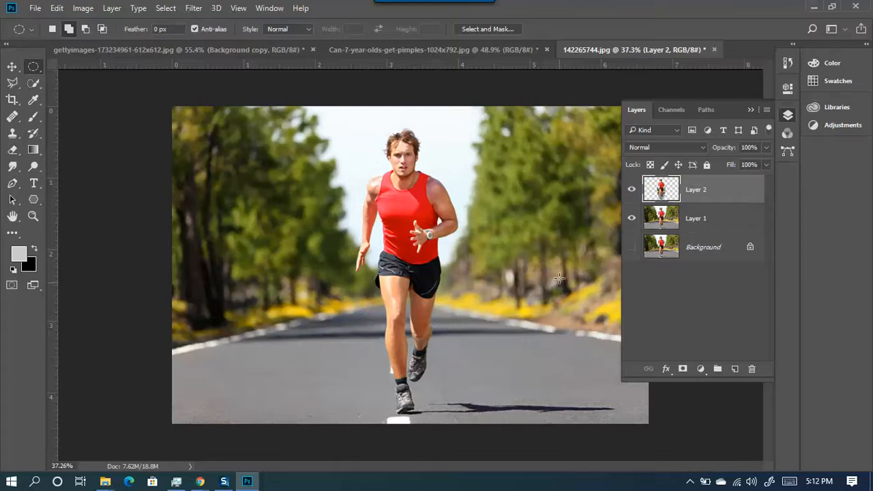
- View the oval copy alone, then undo it and clear the oval selection
{"action": "left_click", "coordinate": [632, 218]}
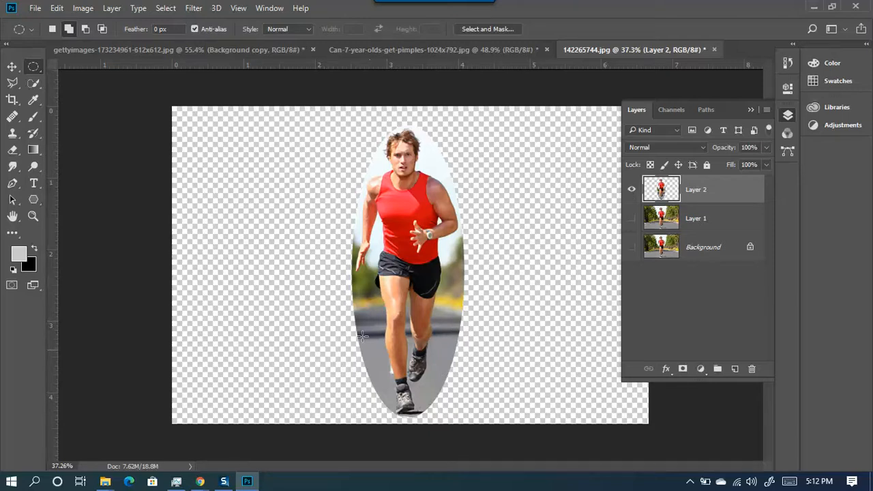
{"action": "left_click", "coordinate": [631, 191]}
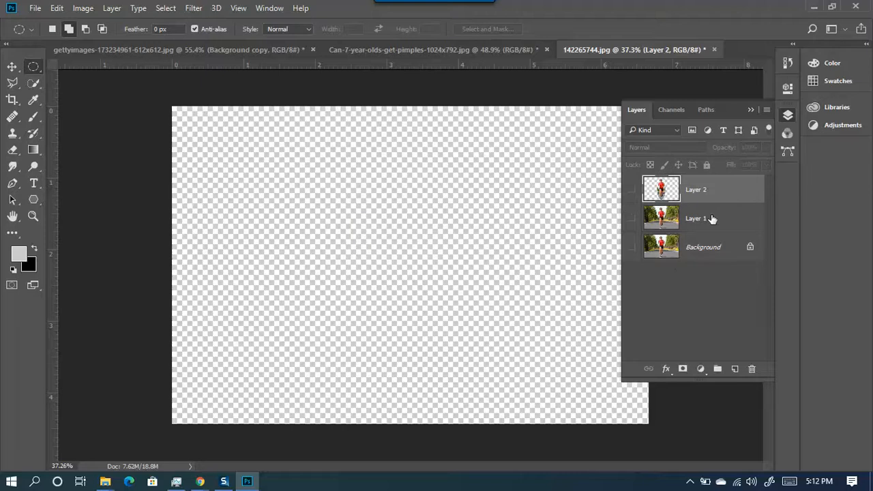
{"action": "key", "text": "ctrl+z"}
{"action": "left_click", "coordinate": [528, 218]}
{"action": "right_click", "coordinate": [39, 67]}
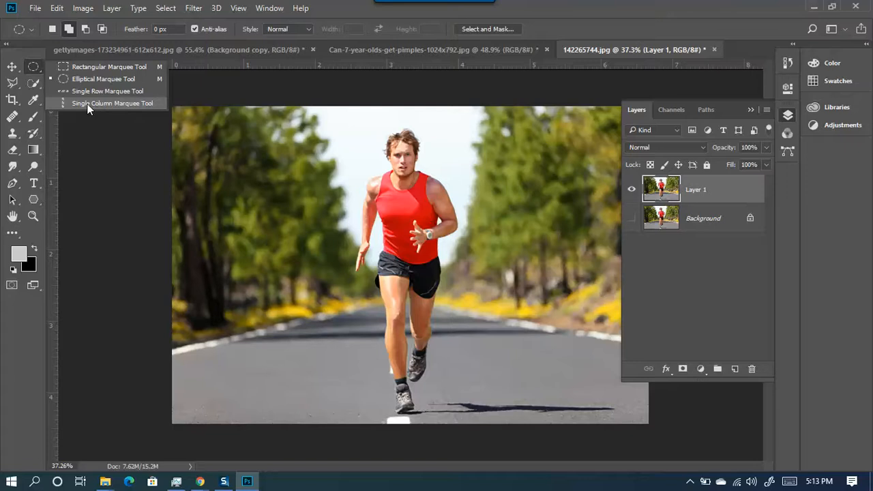
- Copy a Single Column Marquee pixel strip through the runner onto a new layer
{"action": "left_click", "coordinate": [116, 103]}
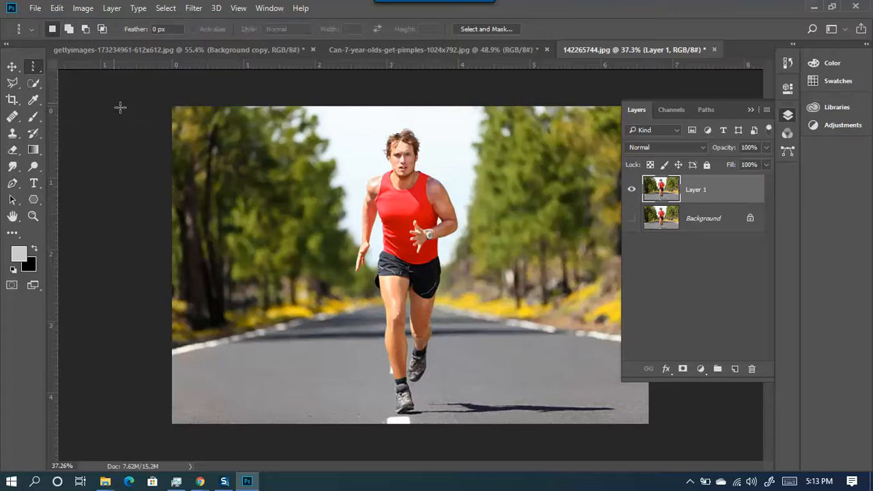
{"action": "left_click", "coordinate": [404, 211]}
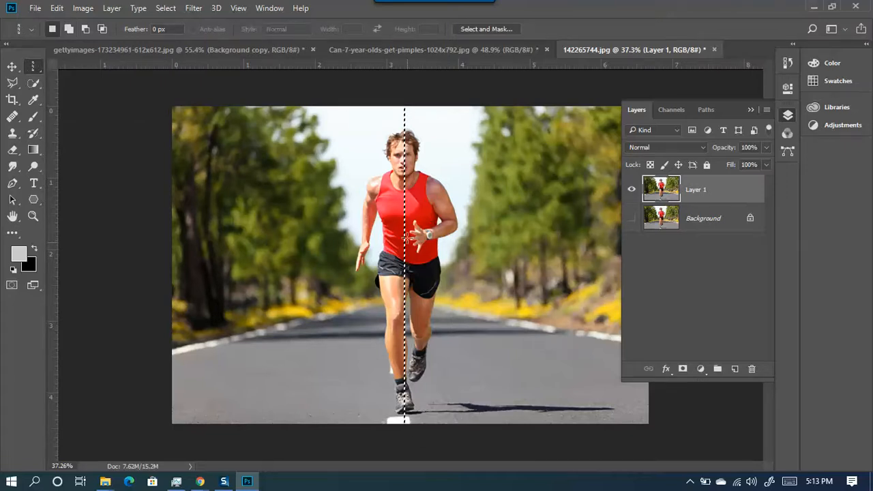
{"action": "key", "text": "ctrl+j"}
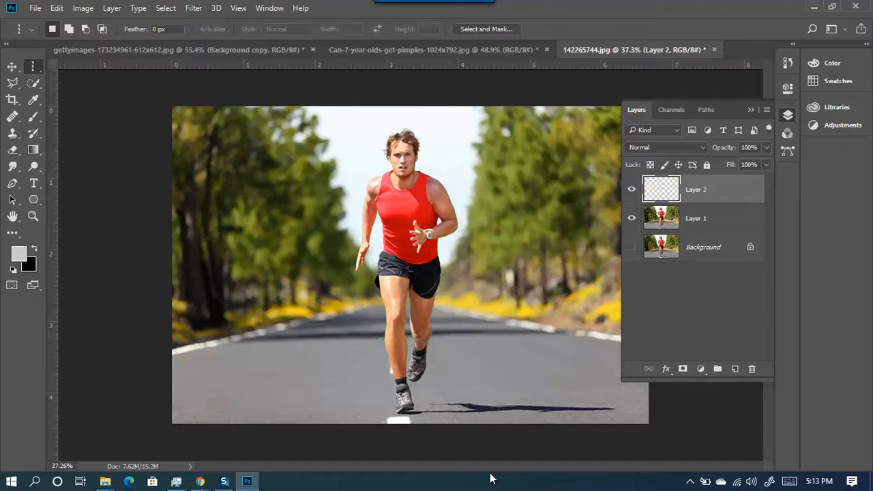
{"action": "scroll", "coordinate": [451, 459], "scroll_direction": "down", "scroll_amount": 4}
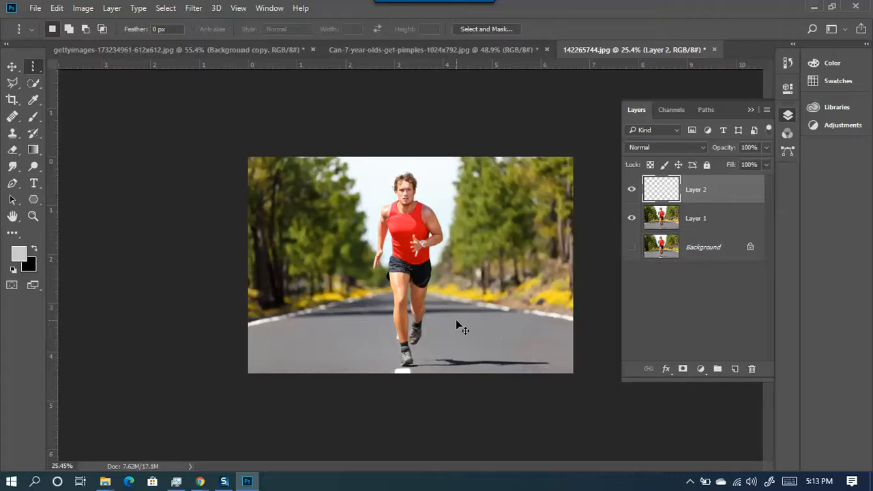
- Free Transform the pixel column, stretching it to the image's right edge into colour streaks
{"action": "key", "text": "ctrl+t"}
{"action": "scroll", "coordinate": [406, 263], "scroll_direction": "up", "scroll_amount": 3}
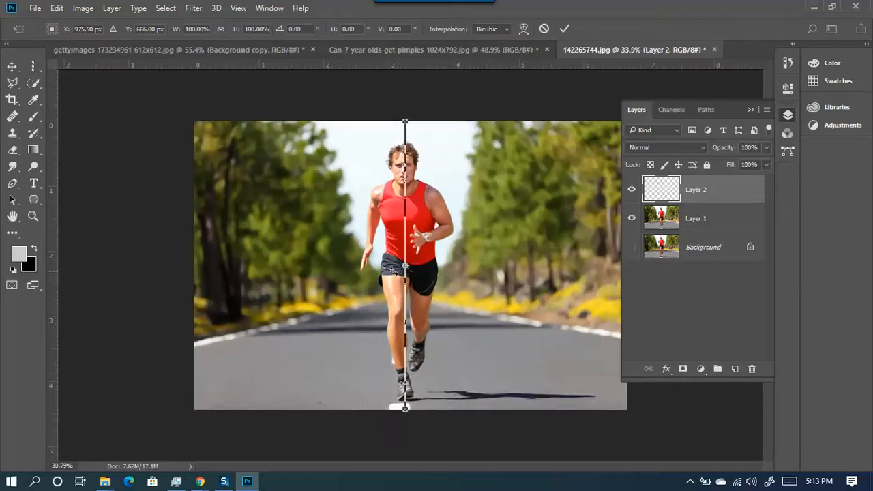
{"action": "scroll", "coordinate": [412, 265], "scroll_direction": "down", "scroll_amount": 3}
{"action": "left_click_drag", "start_coordinate": [422, 269], "coordinate": [591, 265]}
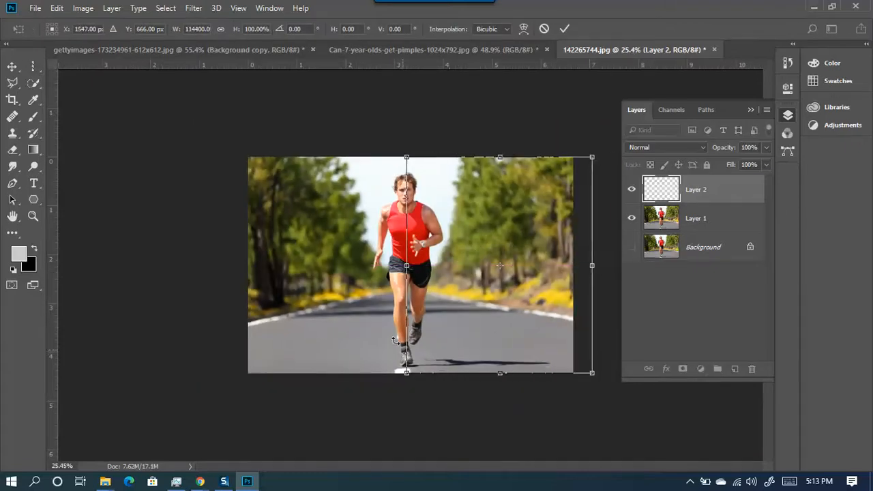
{"action": "left_click", "coordinate": [564, 28]}
{"action": "scroll", "coordinate": [226, 412], "scroll_direction": "down", "scroll_amount": 3}
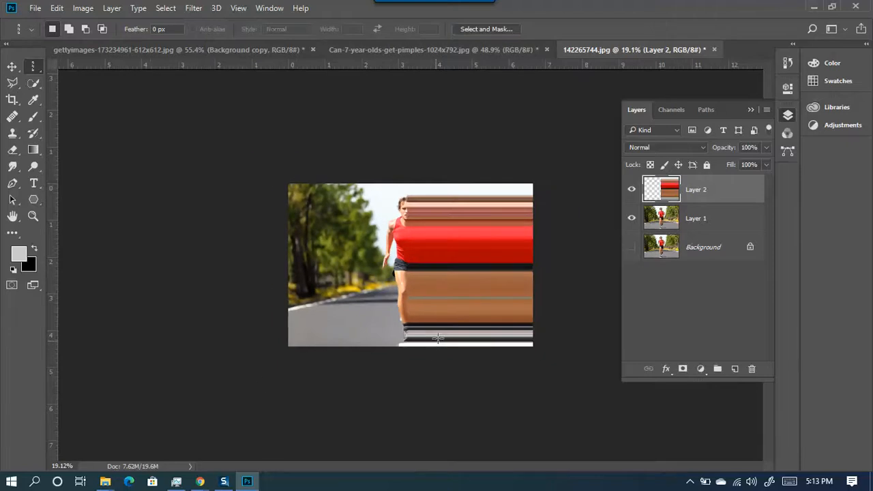
{"action": "scroll", "coordinate": [503, 282], "scroll_direction": "up", "scroll_amount": 3}
{"action": "scroll", "coordinate": [411, 266], "scroll_direction": "down", "scroll_amount": 1}
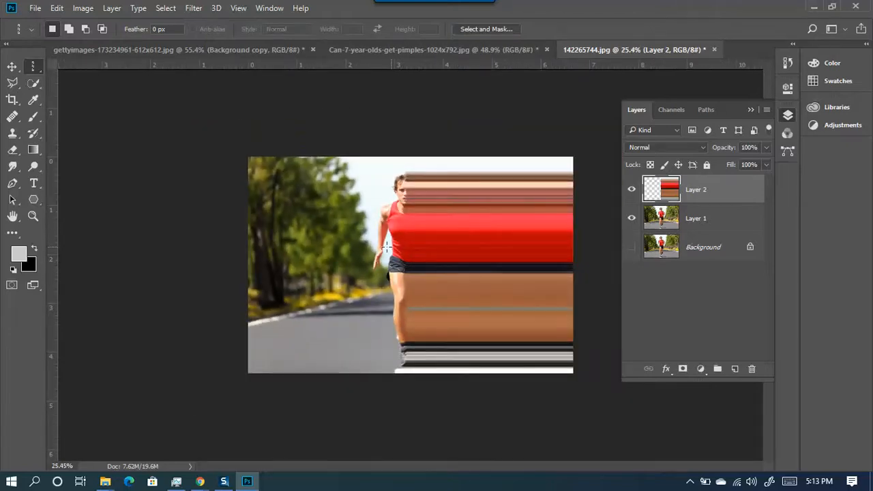
{"action": "scroll", "coordinate": [386, 241], "scroll_direction": "up", "scroll_amount": 1}
{"action": "scroll", "coordinate": [388, 153], "scroll_direction": "down", "scroll_amount": 1}
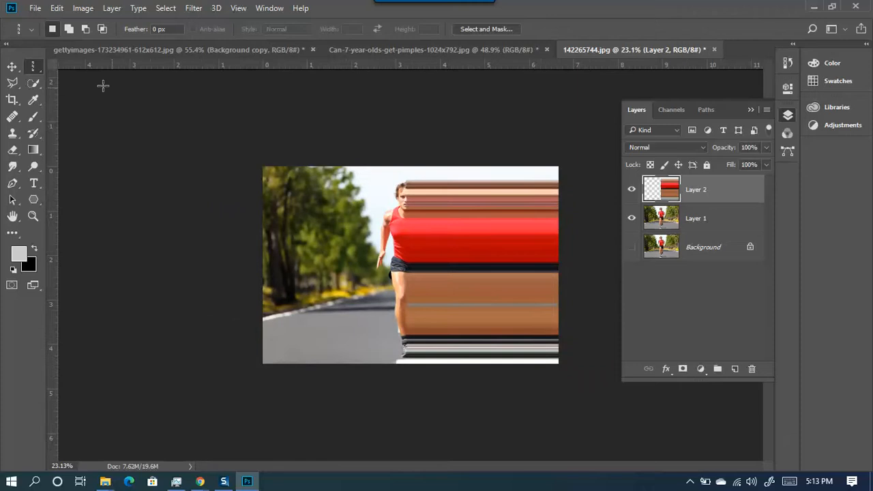
- Transform the streak layer again, switching it to Warp mode
{"action": "right_click", "coordinate": [37, 68]}
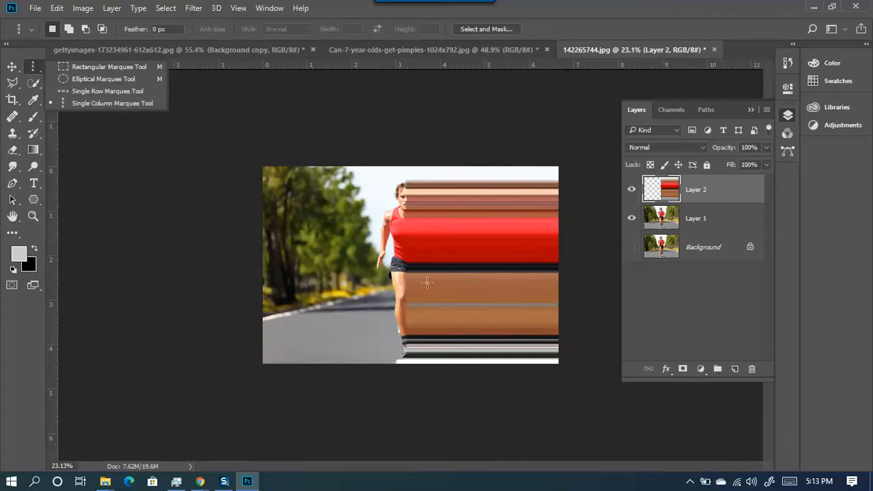
{"action": "scroll", "coordinate": [393, 275], "scroll_direction": "down", "scroll_amount": 1}
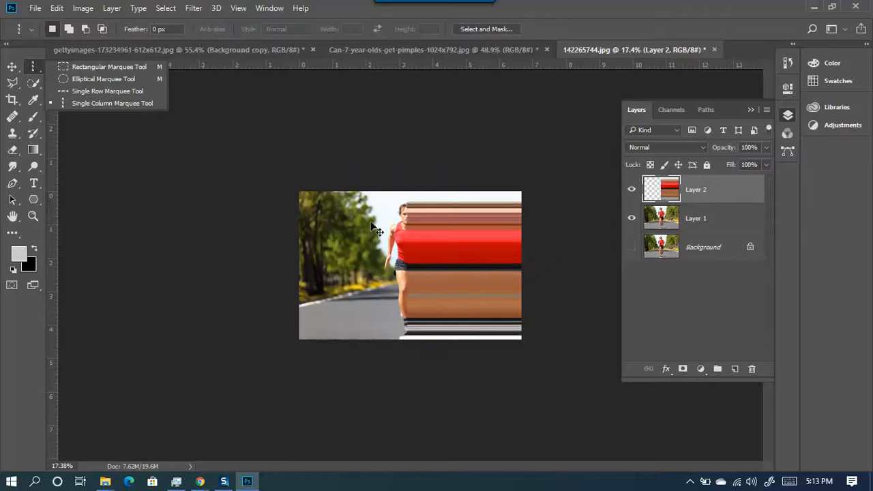
{"action": "key", "text": "ctrl+t"}
{"action": "left_click", "coordinate": [523, 28]}
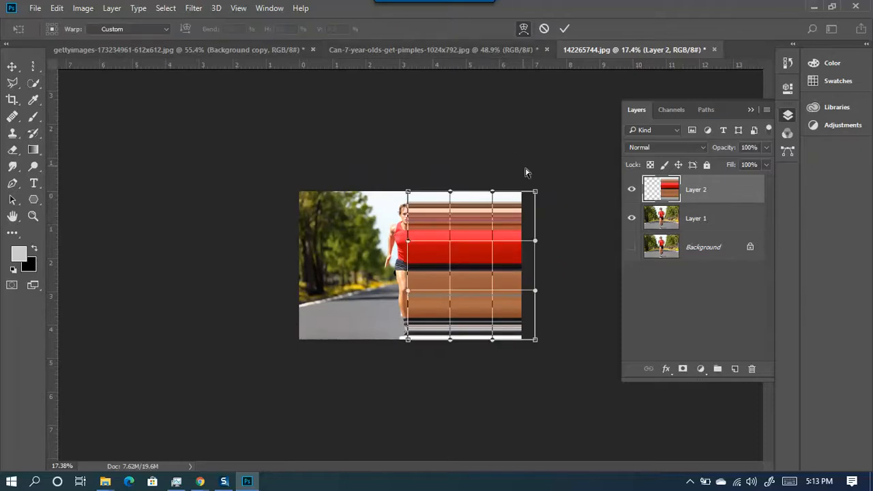
- Warp the streaks into a swirl by dragging grid corners and handles, apply, then undo the warp
{"action": "left_click_drag", "start_coordinate": [537, 199], "coordinate": [482, 365]}
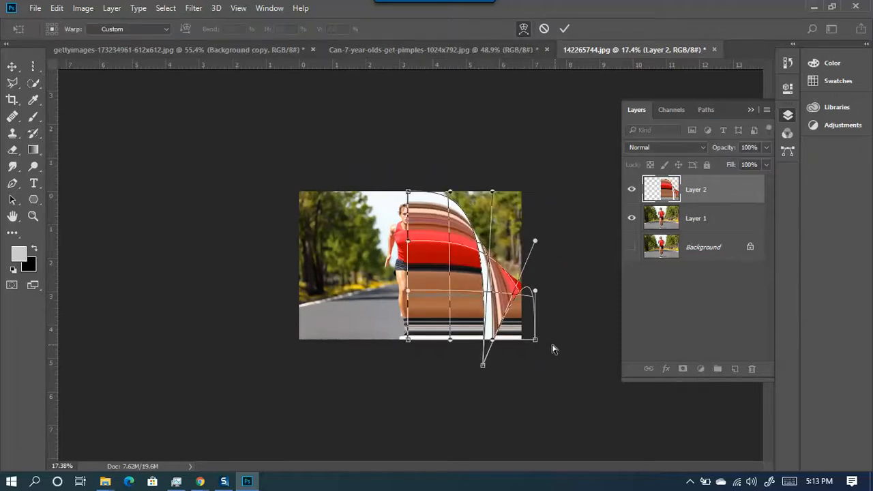
{"action": "left_click_drag", "start_coordinate": [536, 341], "coordinate": [524, 128]}
{"action": "left_click_drag", "start_coordinate": [483, 368], "coordinate": [533, 391]}
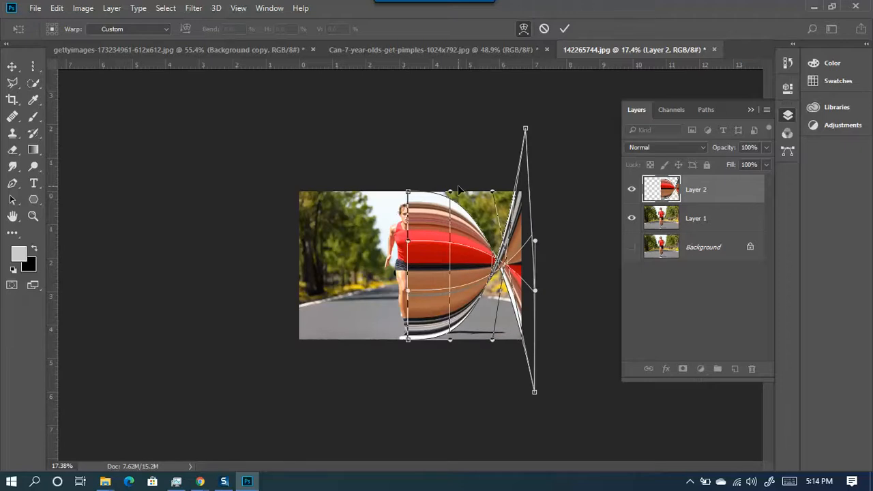
{"action": "left_click_drag", "start_coordinate": [489, 192], "coordinate": [489, 257]}
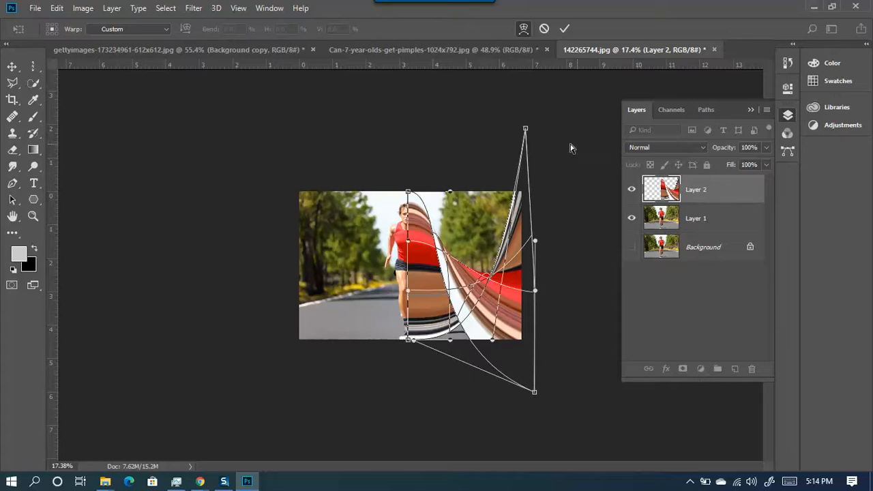
{"action": "left_click_drag", "start_coordinate": [525, 130], "coordinate": [682, 117]}
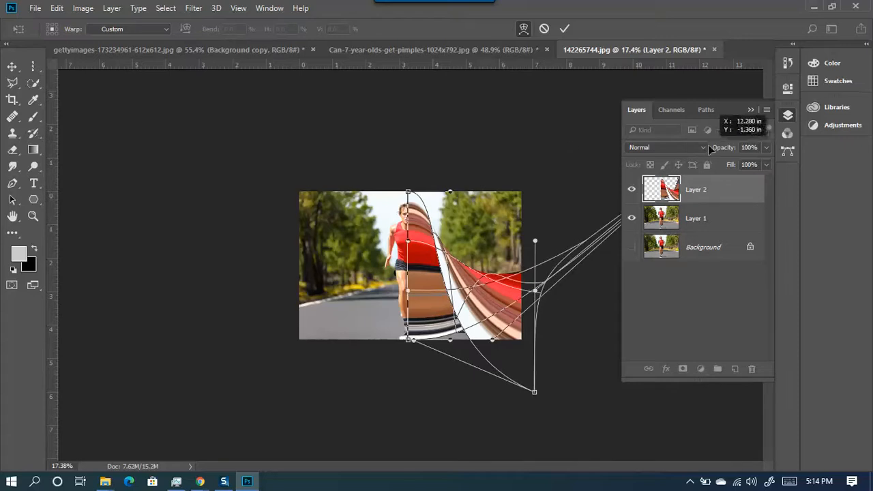
{"action": "left_click", "coordinate": [565, 28]}
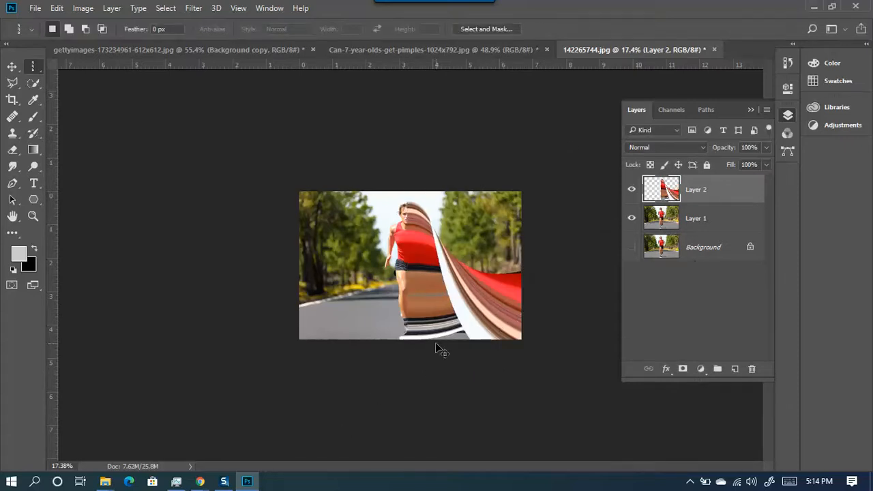
{"action": "key", "text": "ctrl+z"}
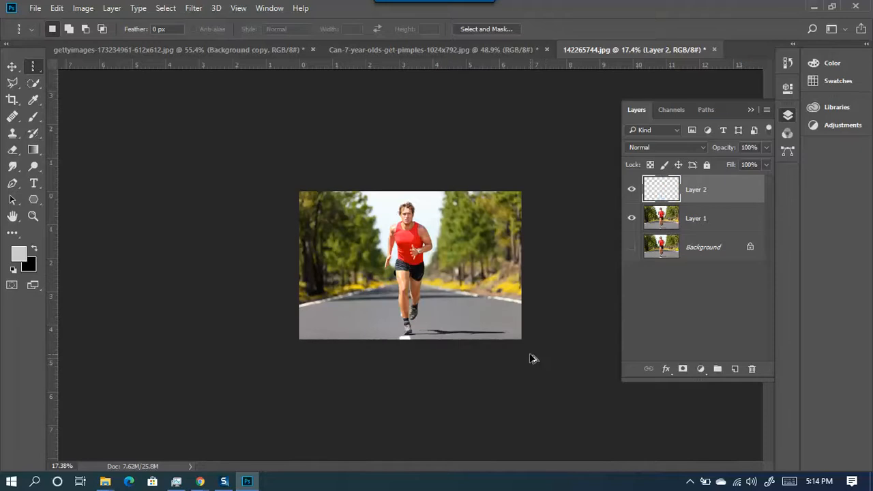
- Undo the streak layer, clear the single-column selection, and choose the freehand Lasso tool
{"action": "key", "text": "ctrl+z"}
{"action": "key", "text": "ctrl+d"}
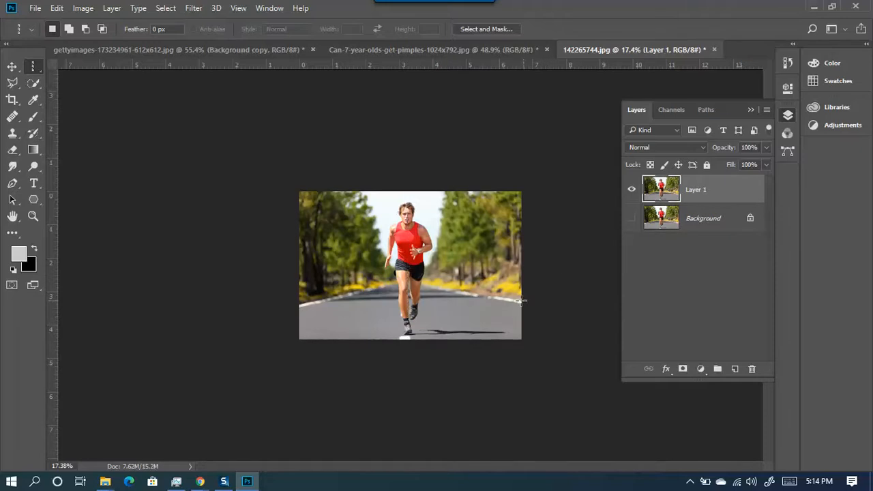
{"action": "scroll", "coordinate": [415, 296], "scroll_direction": "up", "scroll_amount": 6}
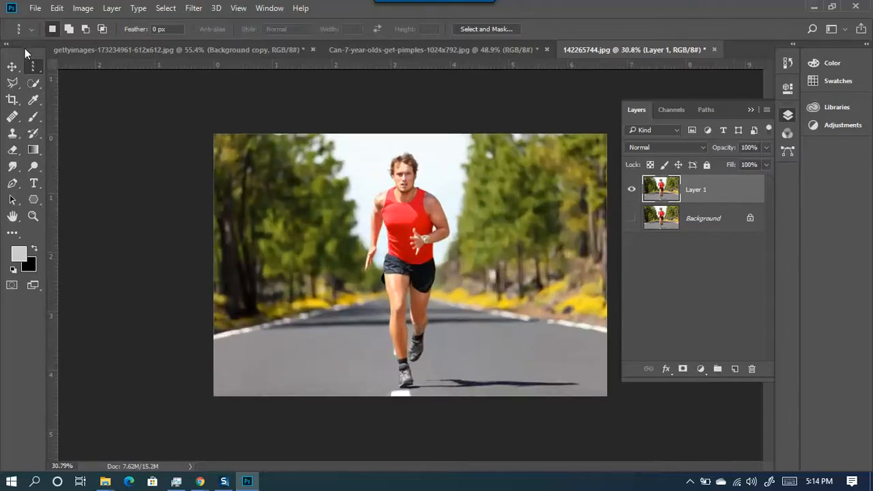
{"action": "right_click", "coordinate": [36, 65]}
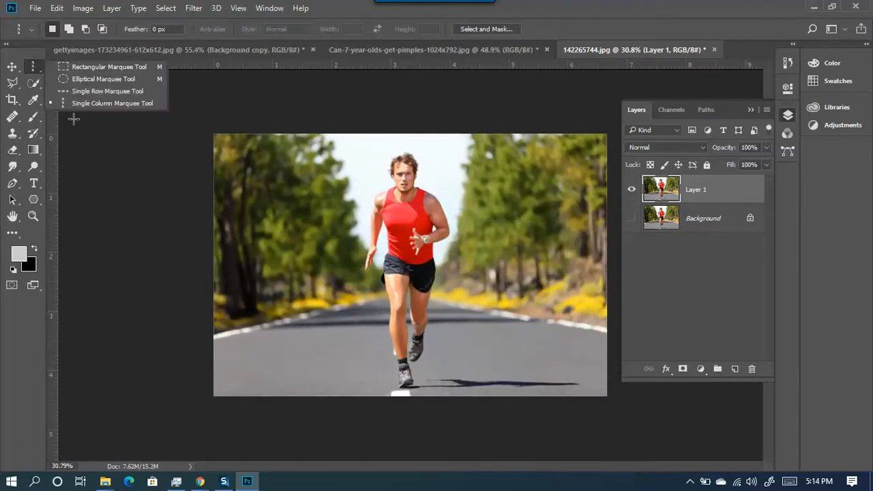
{"action": "left_click", "coordinate": [12, 81]}
{"action": "left_click", "coordinate": [68, 83]}
- Lasso the runner freehand, copy him to a new layer, view it alone, then delete it
{"action": "scroll", "coordinate": [413, 140], "scroll_direction": "up", "scroll_amount": 4}
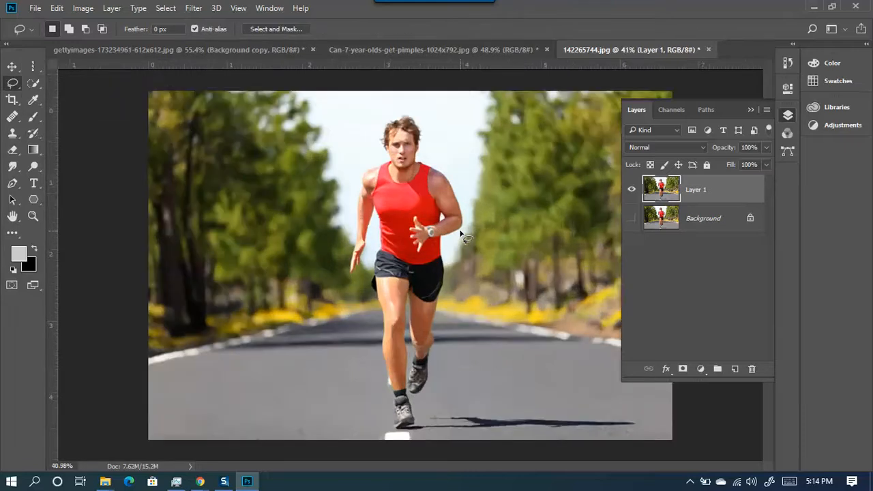
{"action": "mouse_move", "coordinate": [424, 126]}
{"action": "left_mouse_down"}
{"action": "mouse_move", "coordinate": [412, 104]}
{"action": "mouse_move", "coordinate": [386, 107]}
{"action": "mouse_move", "coordinate": [383, 138]}
{"action": "mouse_move", "coordinate": [351, 174]}
{"action": "mouse_move", "coordinate": [339, 283]}
{"action": "mouse_move", "coordinate": [372, 215]}
{"action": "mouse_move", "coordinate": [370, 318]}
{"action": "mouse_move", "coordinate": [386, 422]}
{"action": "mouse_move", "coordinate": [401, 446]}
{"action": "mouse_move", "coordinate": [415, 435]}
{"action": "mouse_move", "coordinate": [412, 413]}
{"action": "mouse_move", "coordinate": [424, 409]}
{"action": "mouse_move", "coordinate": [436, 383]}
{"action": "left_mouse_up"}
{"action": "mouse_move", "coordinate": [440, 302]}
{"action": "left_mouse_down"}
{"action": "mouse_move", "coordinate": [450, 236]}
{"action": "mouse_move", "coordinate": [469, 231]}
{"action": "mouse_move", "coordinate": [472, 212]}
{"action": "mouse_move", "coordinate": [418, 152]}
{"action": "left_mouse_up"}
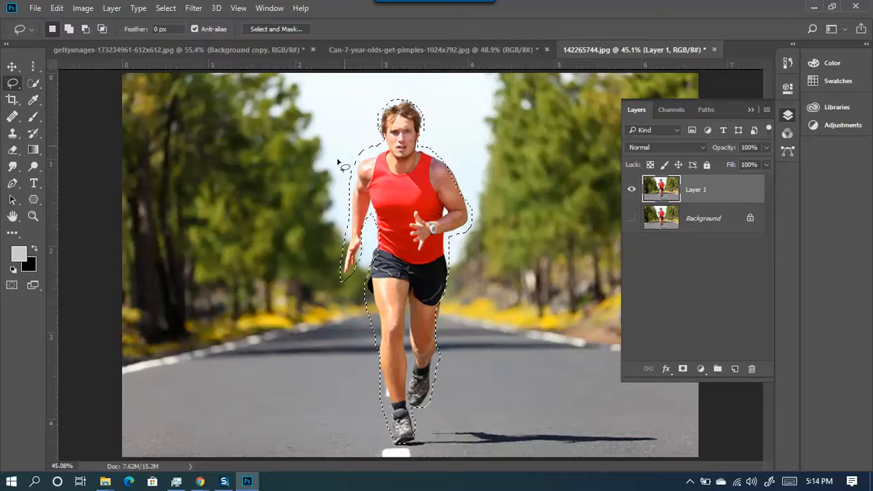
{"action": "key", "text": "ctrl+j"}
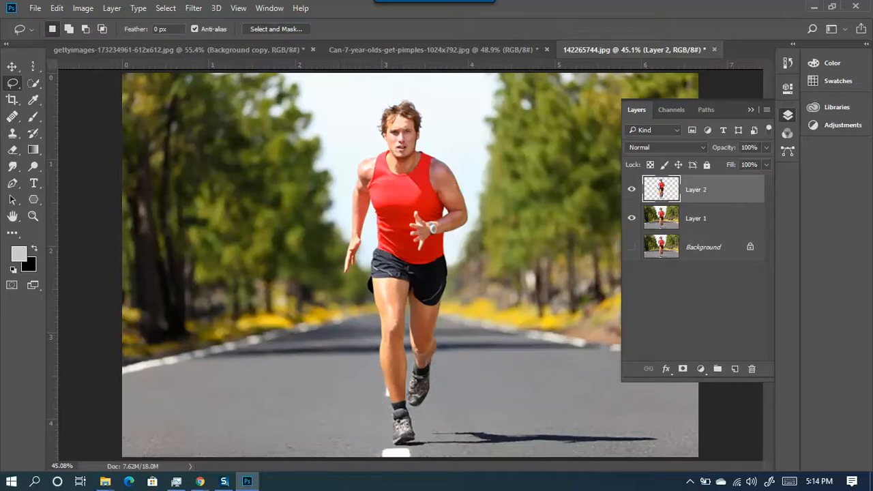
{"action": "left_click", "coordinate": [632, 219]}
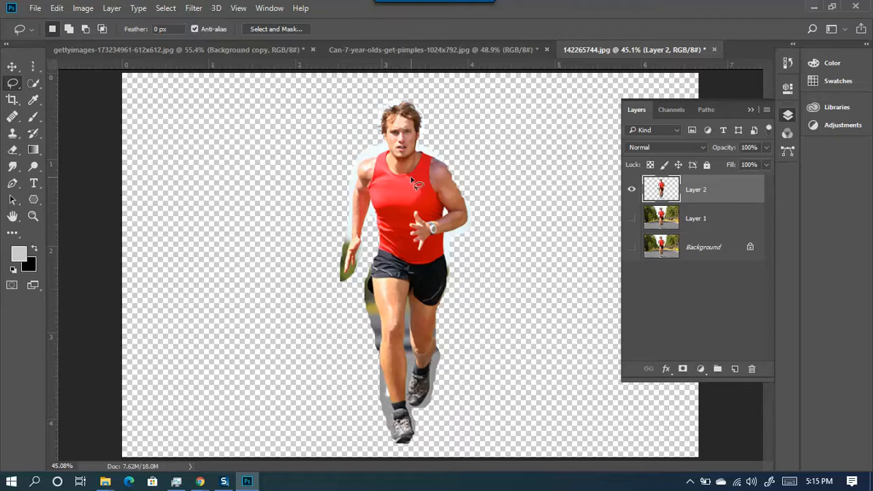
{"action": "key", "text": "Delete"}
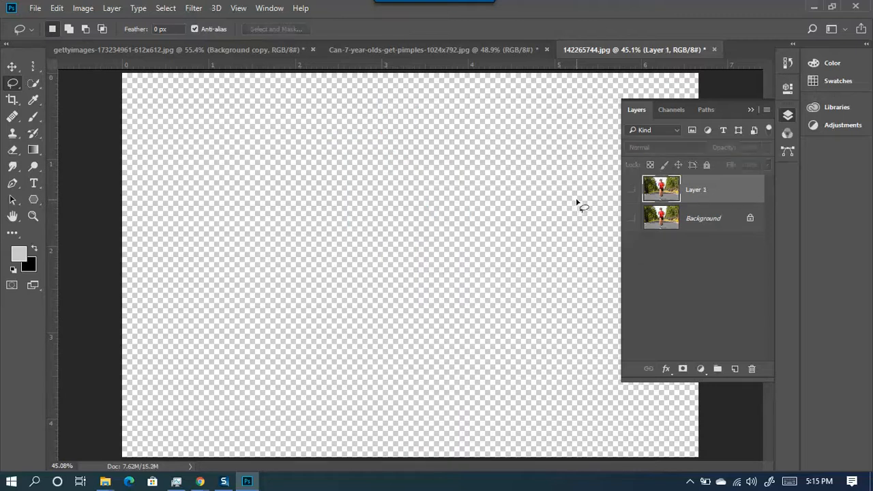
{"action": "left_click", "coordinate": [631, 190]}
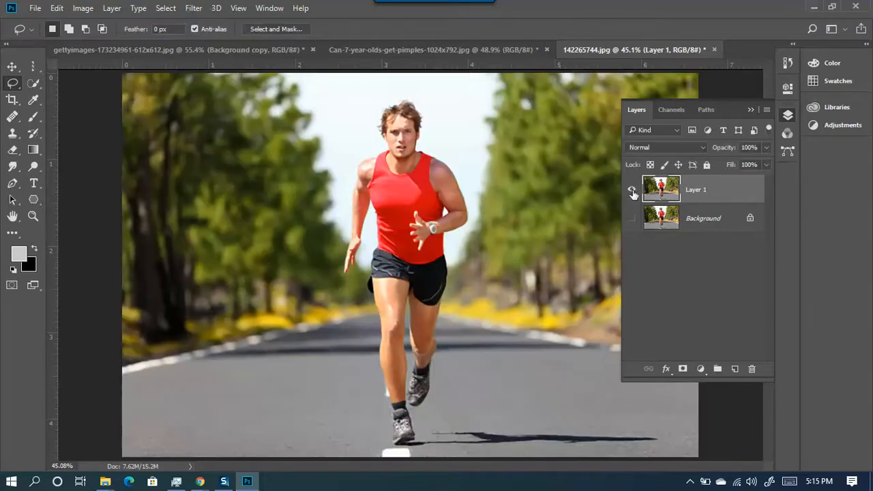
- With the Polygonal Lasso, outline the runner from the head down the arm, hand and torso
{"action": "right_click", "coordinate": [19, 87]}
{"action": "left_click", "coordinate": [68, 91]}
{"action": "scroll", "coordinate": [426, 145], "scroll_direction": "up", "scroll_amount": 3}
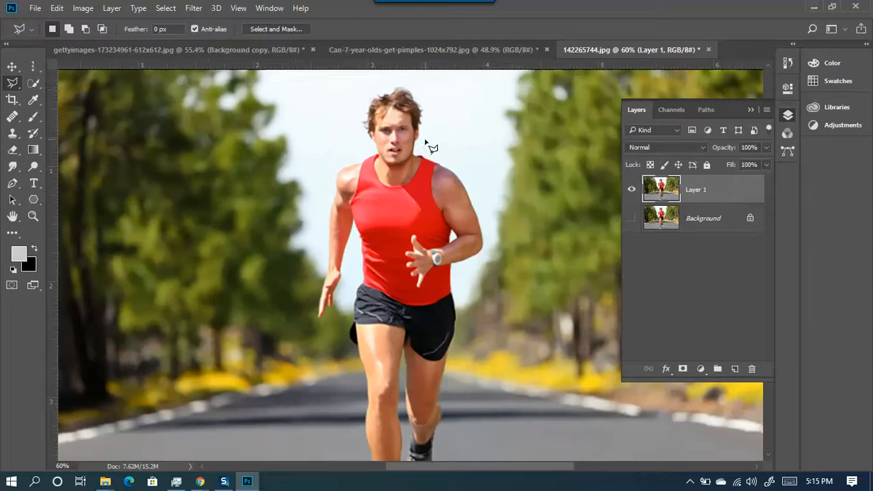
{"action": "left_click", "coordinate": [369, 141]}
{"action": "left_click", "coordinate": [373, 157]}
{"action": "left_click", "coordinate": [334, 178]}
{"action": "left_click", "coordinate": [326, 220]}
{"action": "left_click", "coordinate": [321, 278]}
{"action": "left_click", "coordinate": [319, 314]}
{"action": "left_click", "coordinate": [333, 303]}
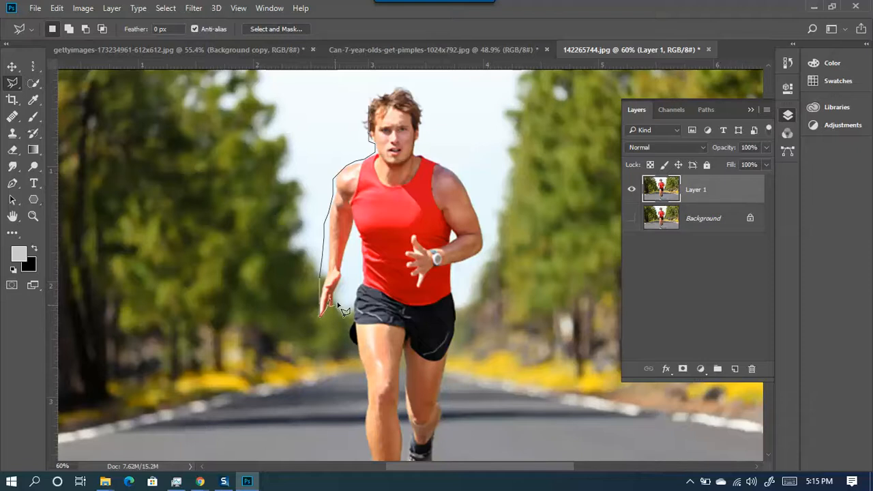
{"action": "left_click", "coordinate": [342, 266]}
{"action": "left_click", "coordinate": [355, 227]}
{"action": "left_click", "coordinate": [359, 262]}
{"action": "left_click", "coordinate": [355, 300]}
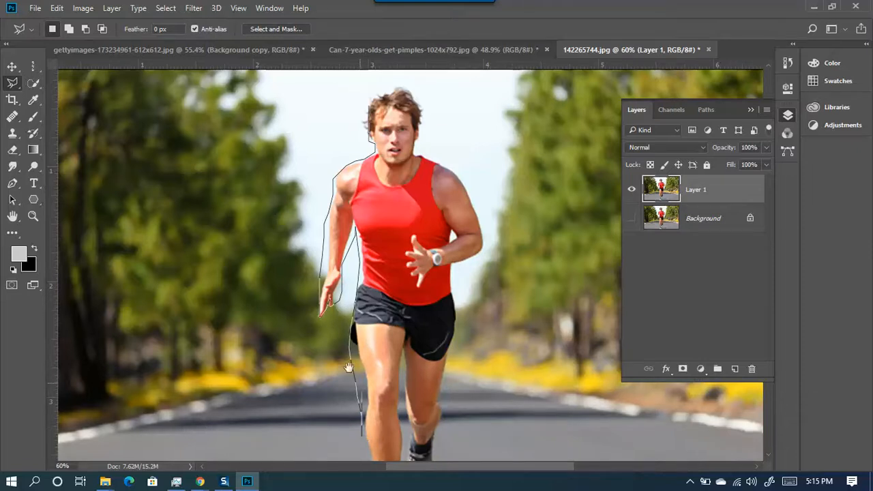
- Continue the polygon outline down the legs, around both shoes and up the rear leg
{"action": "left_click_drag", "start_coordinate": [345, 364], "coordinate": [279, 204]}
{"action": "left_click", "coordinate": [310, 317]}
{"action": "left_click", "coordinate": [318, 359]}
{"action": "left_click", "coordinate": [320, 380]}
{"action": "left_click", "coordinate": [339, 379]}
{"action": "left_click", "coordinate": [352, 367]}
{"action": "left_click", "coordinate": [336, 274]}
{"action": "left_click", "coordinate": [356, 333]}
{"action": "left_click", "coordinate": [372, 286]}
{"action": "left_click", "coordinate": [369, 243]}
{"action": "left_click", "coordinate": [371, 204]}
- Finish the outline from the elbow over the head, close it, and copy the runner to a new layer
{"action": "left_click_drag", "start_coordinate": [376, 125], "coordinate": [340, 338]}
{"action": "left_click", "coordinate": [351, 319]}
{"action": "left_click", "coordinate": [390, 298]}
{"action": "left_click", "coordinate": [380, 259]}
{"action": "left_click", "coordinate": [329, 185]}
{"action": "left_click", "coordinate": [316, 136]}
{"action": "left_click", "coordinate": [305, 133]}
{"action": "left_click", "coordinate": [293, 142]}
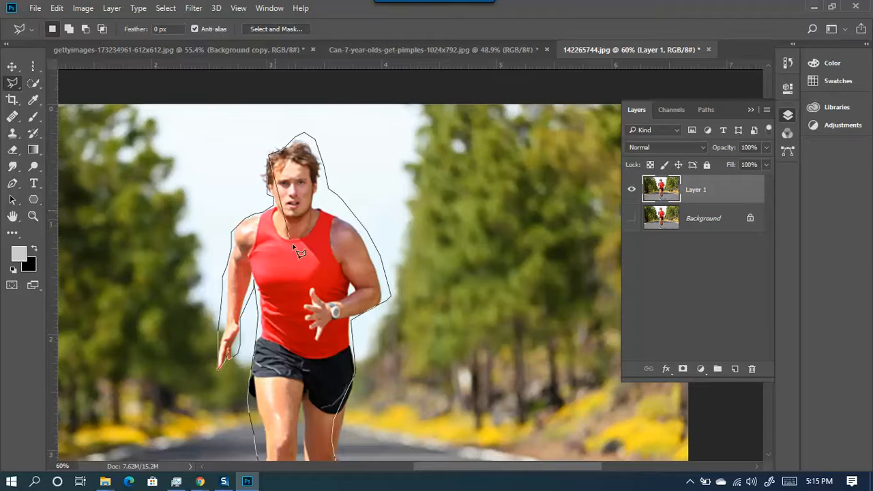
{"action": "double_click", "coordinate": [259, 155]}
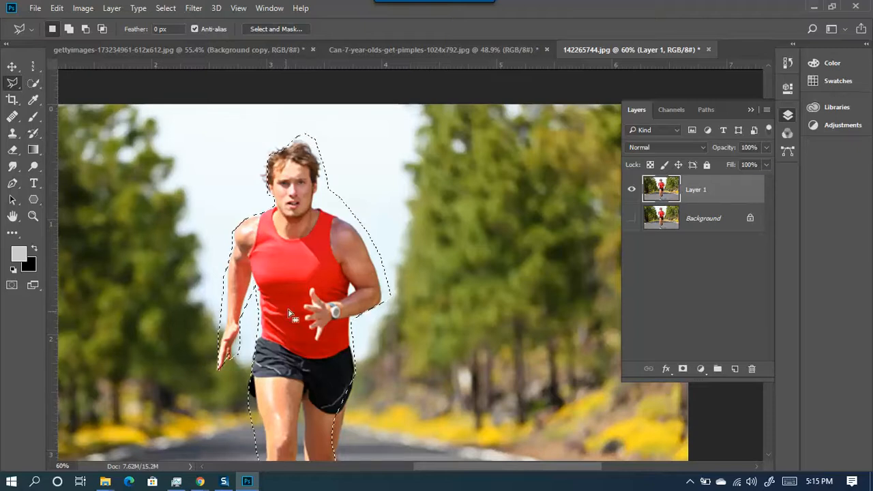
{"action": "scroll", "coordinate": [334, 310], "scroll_direction": "down", "scroll_amount": 2}
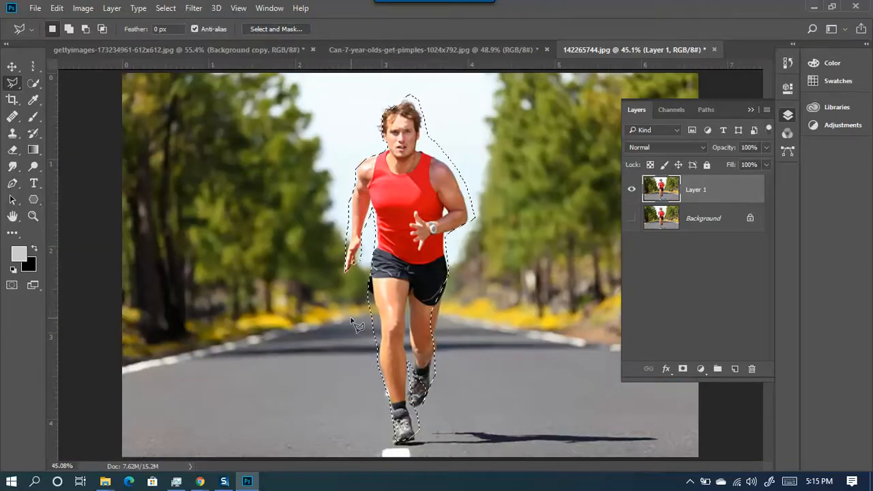
{"action": "key", "text": "ctrl+j"}
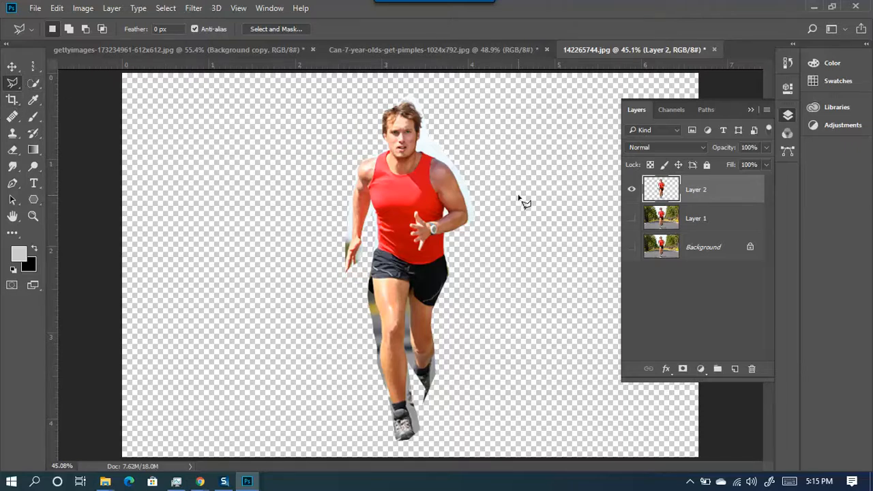
- Delete the cut-out runner layer and make Layer 1 visible again
{"action": "key", "text": "Delete"}
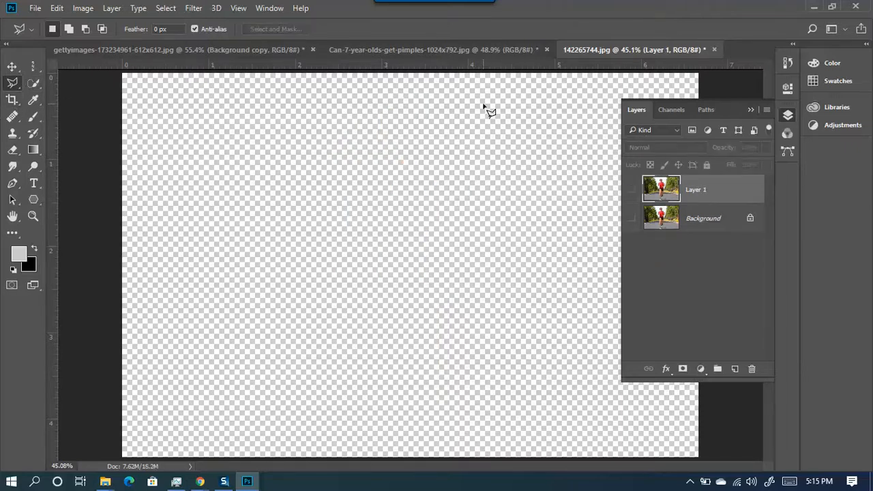
{"action": "left_click", "coordinate": [629, 195]}
{"action": "right_click", "coordinate": [13, 85]}
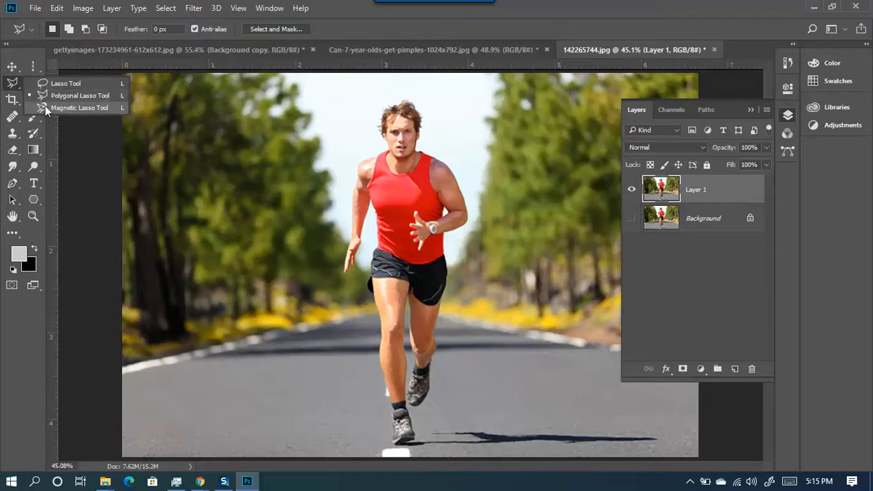
- With the Magnetic Lasso, trace the runner from the hairline over the shoulder and down the arm to the fingers
{"action": "left_click", "coordinate": [71, 108]}
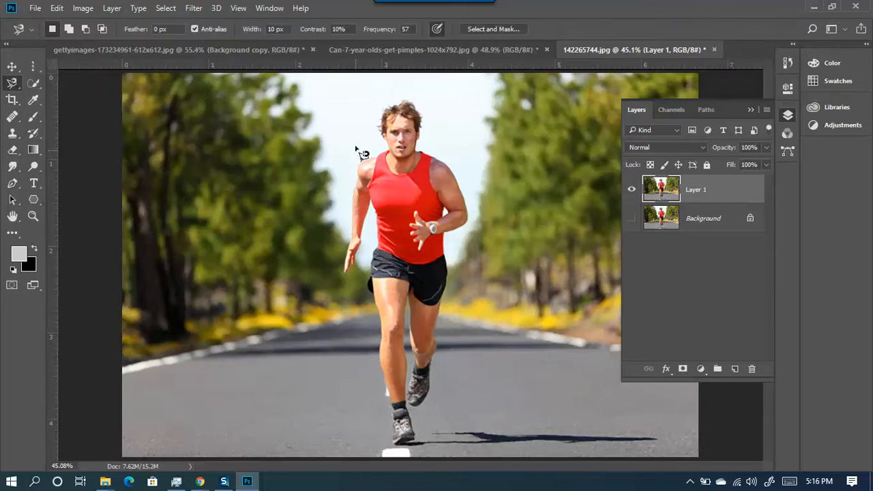
{"action": "scroll", "coordinate": [391, 98], "scroll_direction": "up", "scroll_amount": 5}
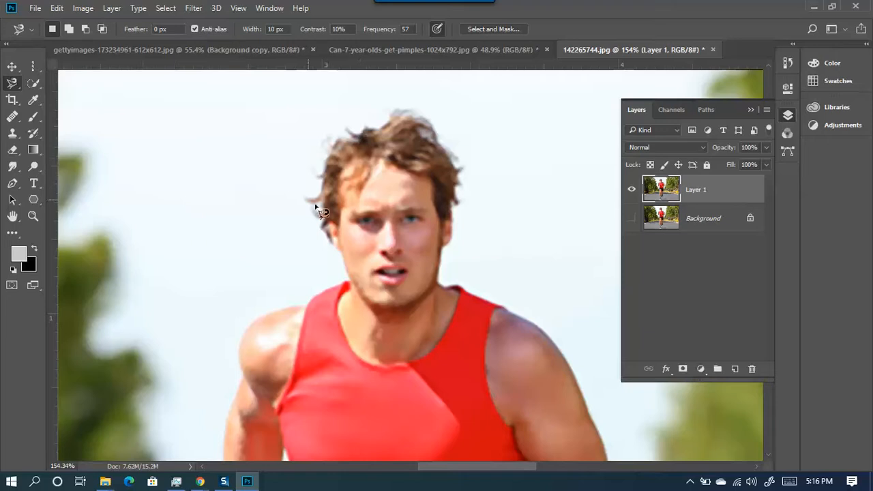
{"action": "scroll", "coordinate": [321, 198], "scroll_direction": "up", "scroll_amount": 3}
{"action": "left_click", "coordinate": [322, 146]}
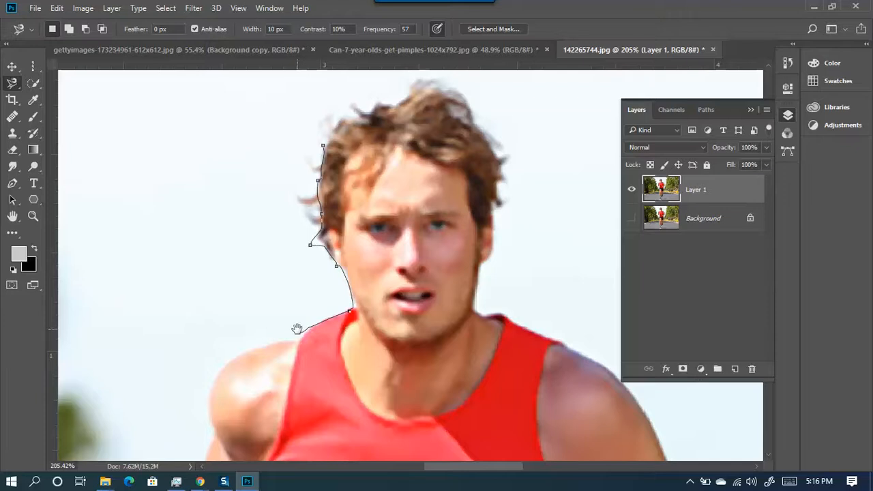
{"action": "left_click_drag", "start_coordinate": [296, 328], "coordinate": [373, 225]}
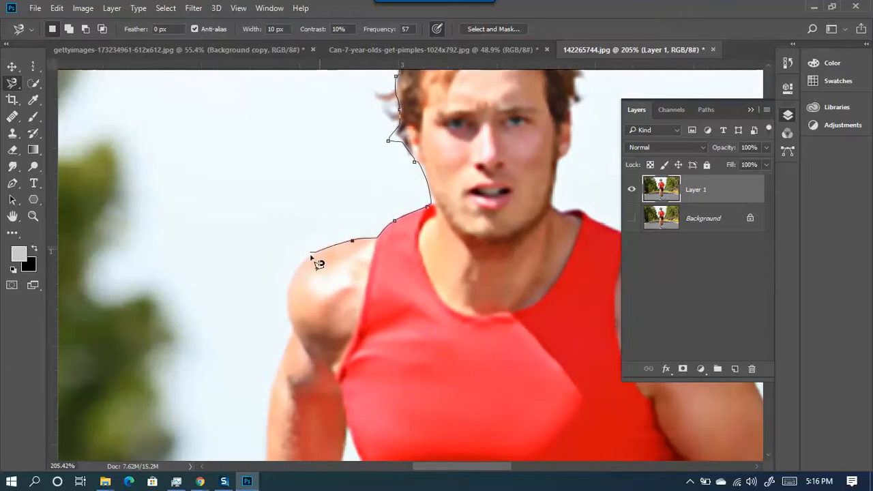
{"action": "left_click_drag", "start_coordinate": [296, 307], "coordinate": [346, 158]}
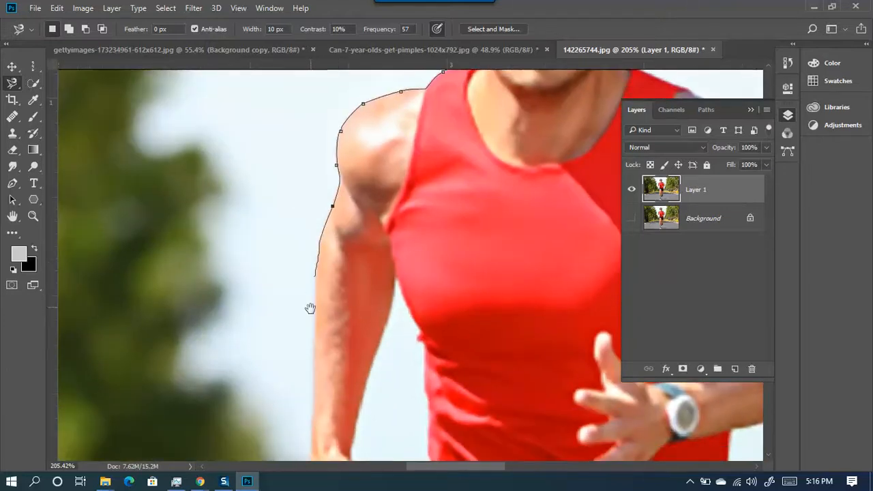
{"action": "left_click_drag", "start_coordinate": [312, 306], "coordinate": [243, 159]}
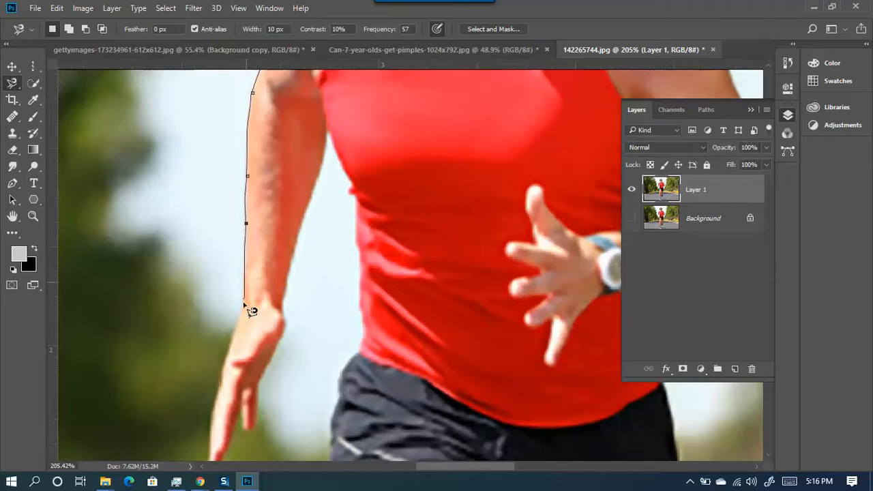
{"action": "left_click_drag", "start_coordinate": [223, 390], "coordinate": [278, 244]}
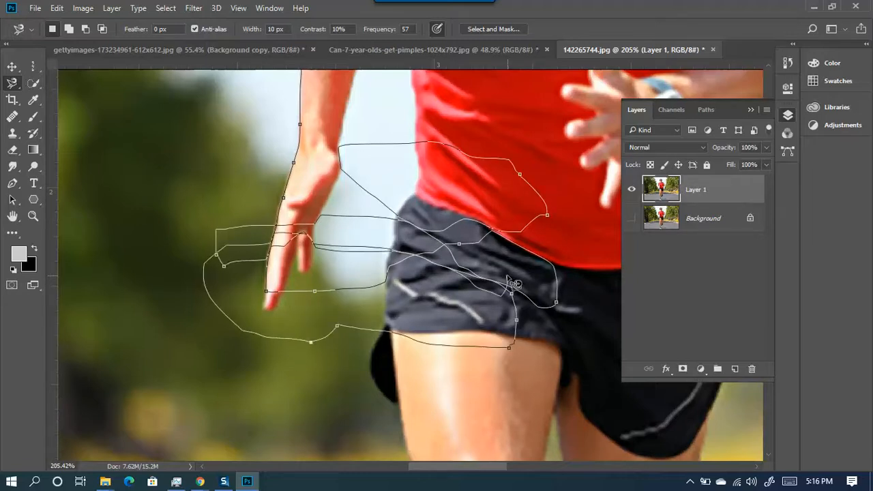
- Remove stray anchor points over the shorts and hand so the outline follows the hand's edge
{"action": "key", "text": "BackSpace"}
{"action": "key", "text": "BackSpace"}
{"action": "key", "text": "BackSpace"}
{"action": "key", "text": "BackSpace"}
{"action": "key", "text": "BackSpace"}
{"action": "key", "text": "BackSpace"}
{"action": "key", "text": "BackSpace"}
{"action": "key", "text": "BackSpace"}
{"action": "key", "text": "BackSpace"}
{"action": "key", "text": "BackSpace"}
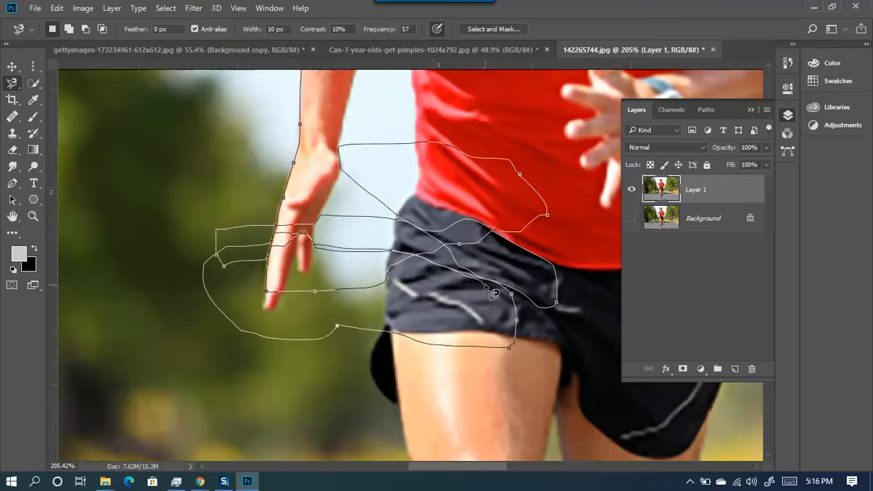
{"action": "key", "text": "BackSpace"}
{"action": "key", "text": "BackSpace"}
{"action": "key", "text": "BackSpace"}
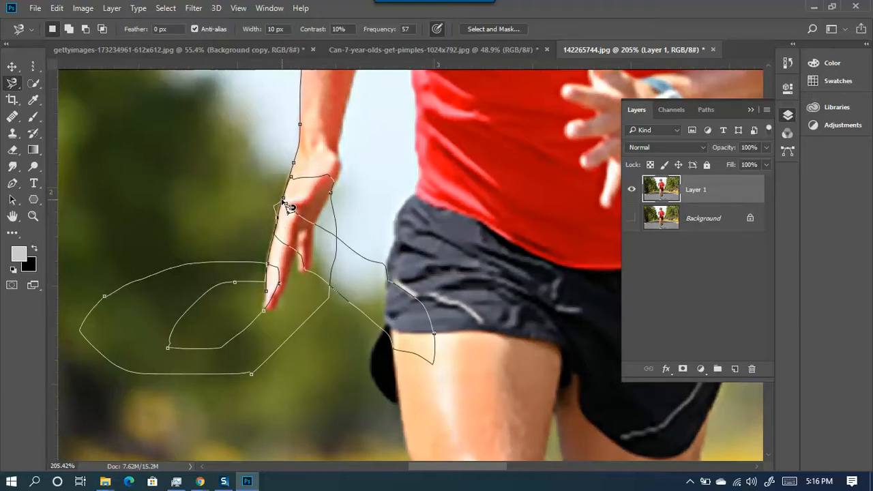
{"action": "key", "text": "BackSpace"}
{"action": "key", "text": "BackSpace"}
{"action": "key", "text": "BackSpace"}
{"action": "key", "text": "BackSpace"}
{"action": "key", "text": "BackSpace"}
{"action": "key", "text": "BackSpace"}
{"action": "key", "text": "BackSpace"}
{"action": "key", "text": "BackSpace"}
{"action": "key", "text": "BackSpace"}
{"action": "key", "text": "BackSpace"}
{"action": "key", "text": "BackSpace"}
{"action": "key", "text": "BackSpace"}
{"action": "key", "text": "BackSpace"}
{"action": "key", "text": "BackSpace"}
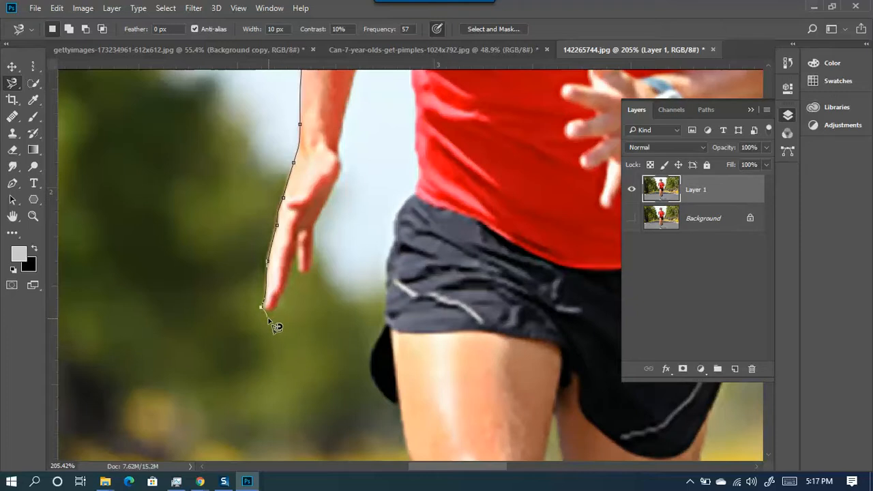
{"action": "scroll", "coordinate": [266, 312], "scroll_direction": "up", "scroll_amount": 1}
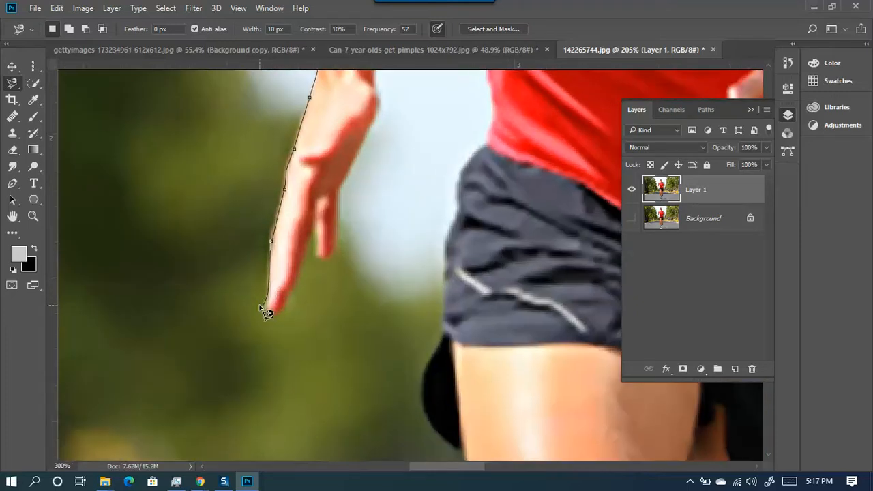
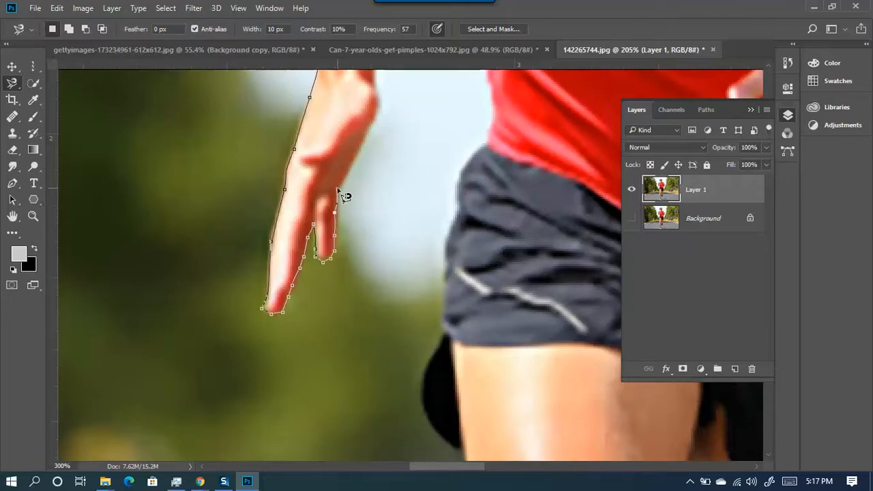
- Trace the outline along the arm and upper arm to the shirt side, removing a misplaced point
{"action": "mouse_move", "coordinate": [351, 170]}
{"action": "left_mouse_down"}
{"action": "mouse_move", "coordinate": [158, 343]}
{"action": "mouse_move", "coordinate": [143, 371]}
{"action": "left_mouse_up"}
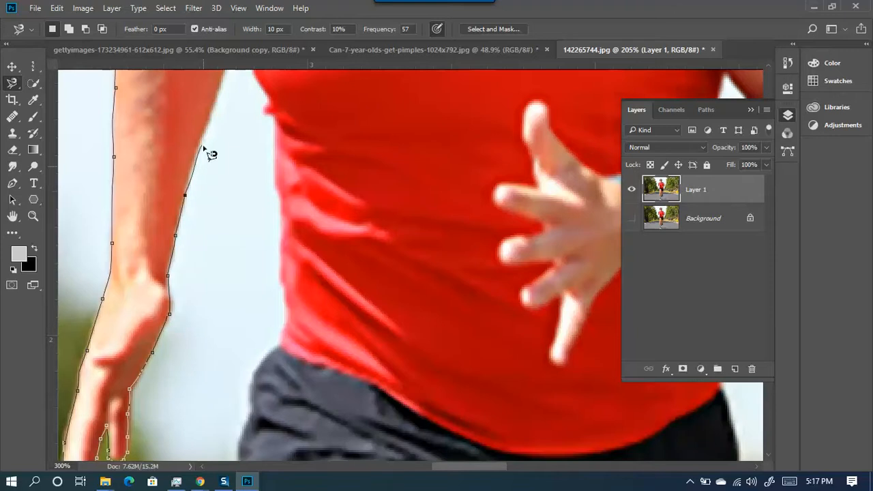
{"action": "left_click_drag", "start_coordinate": [209, 132], "coordinate": [164, 298]}
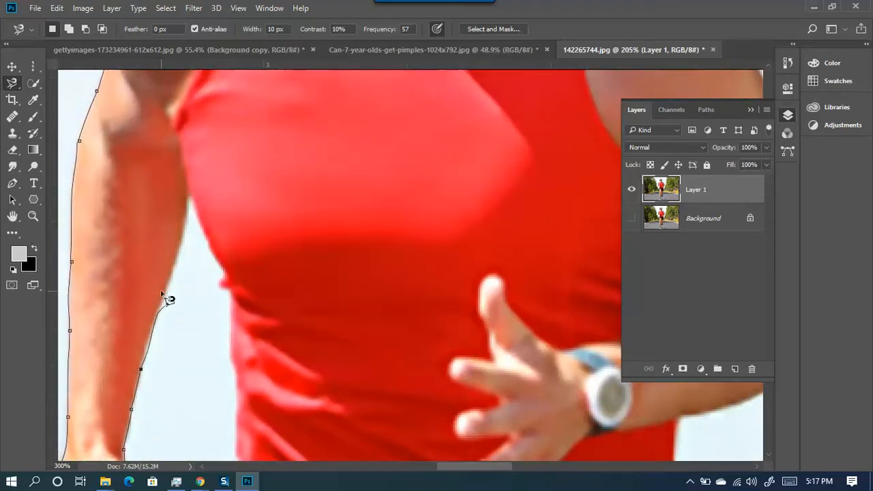
{"action": "key", "text": "BackSpace"}
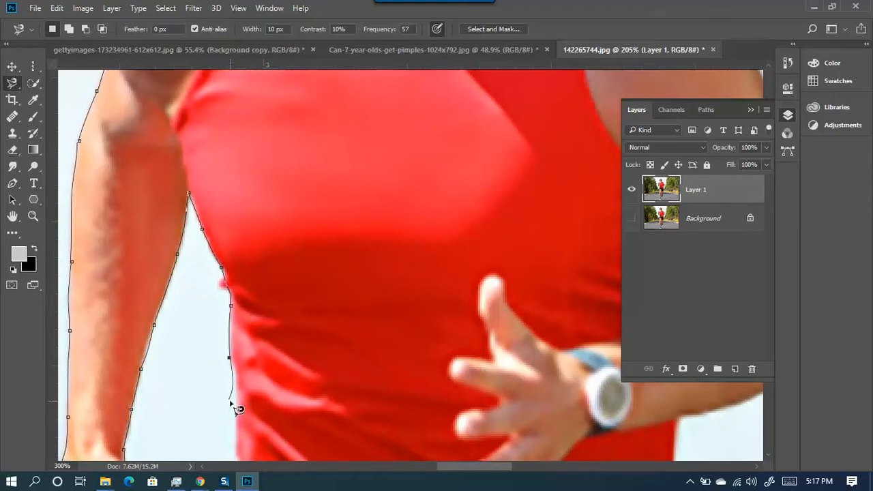
{"action": "left_click_drag", "start_coordinate": [231, 400], "coordinate": [250, 176]}
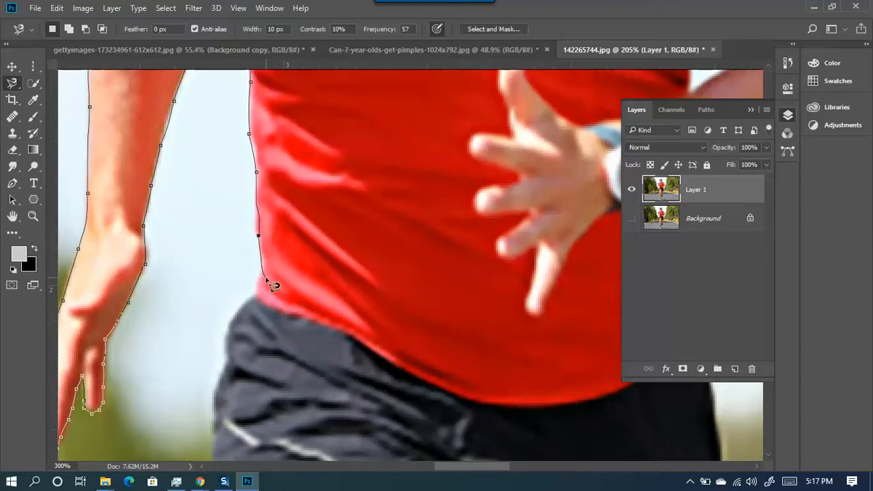
{"action": "left_click", "coordinate": [233, 311]}
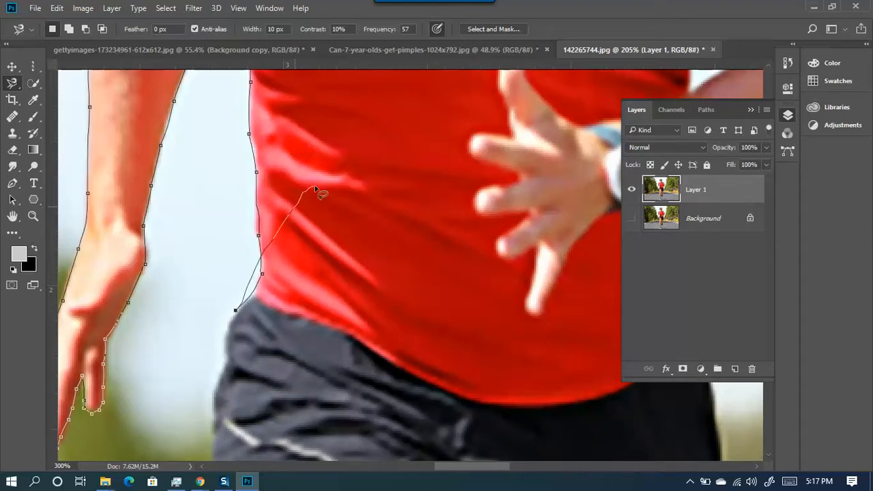
- Delete the stray points looping across the shirt and continue the outline to the shorts' edge
{"action": "key", "text": "Delete"}
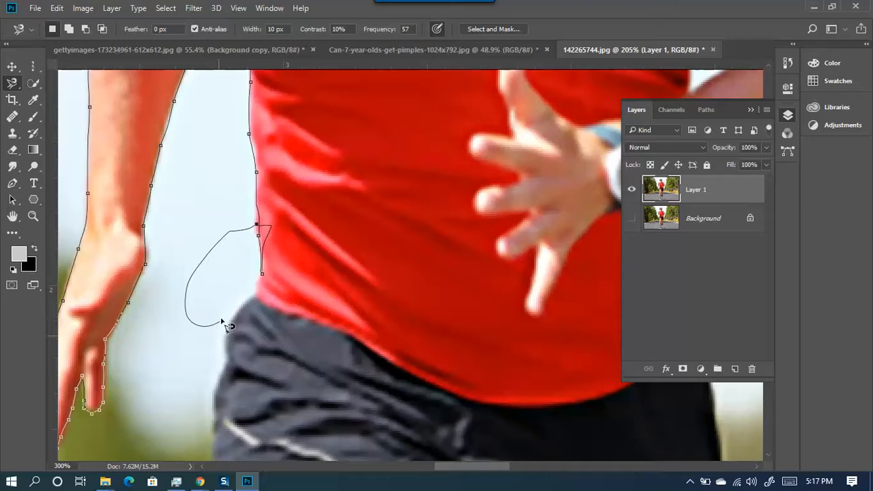
{"action": "key", "text": "Delete"}
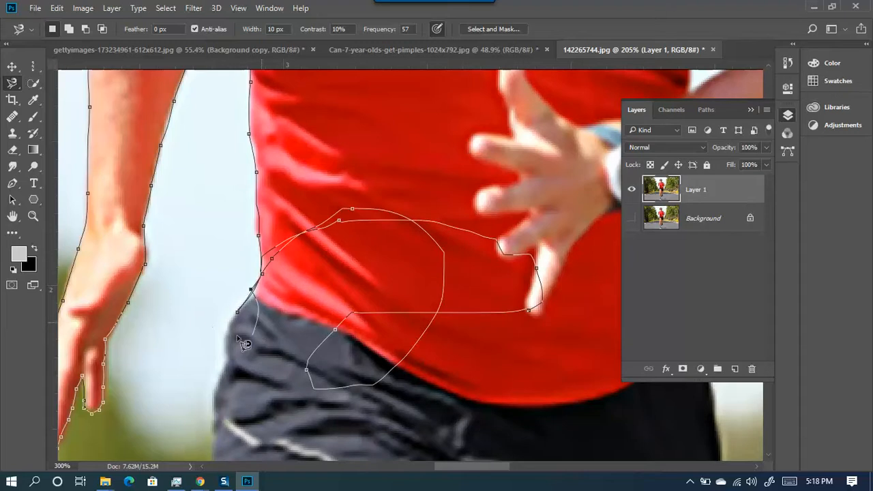
{"action": "key", "text": "BackSpace"}
{"action": "key", "text": "BackSpace"}
{"action": "key", "text": "BackSpace"}
{"action": "key", "text": "BackSpace"}
{"action": "key", "text": "BackSpace"}
{"action": "key", "text": "BackSpace"}
{"action": "key", "text": "BackSpace"}
{"action": "key", "text": "BackSpace"}
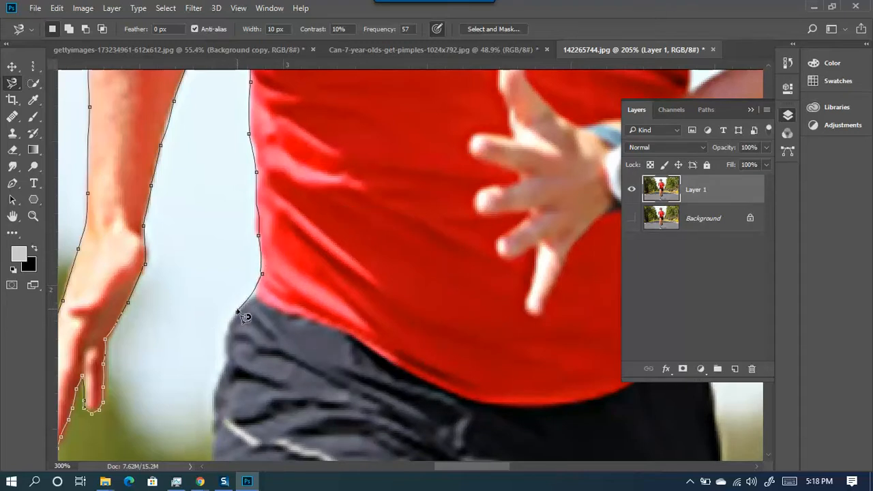
{"action": "mouse_move", "coordinate": [236, 368]}
{"action": "left_mouse_down"}
{"action": "mouse_move", "coordinate": [332, 278]}
{"action": "mouse_move", "coordinate": [399, 188]}
{"action": "left_mouse_up"}
{"action": "left_click", "coordinate": [389, 195]}
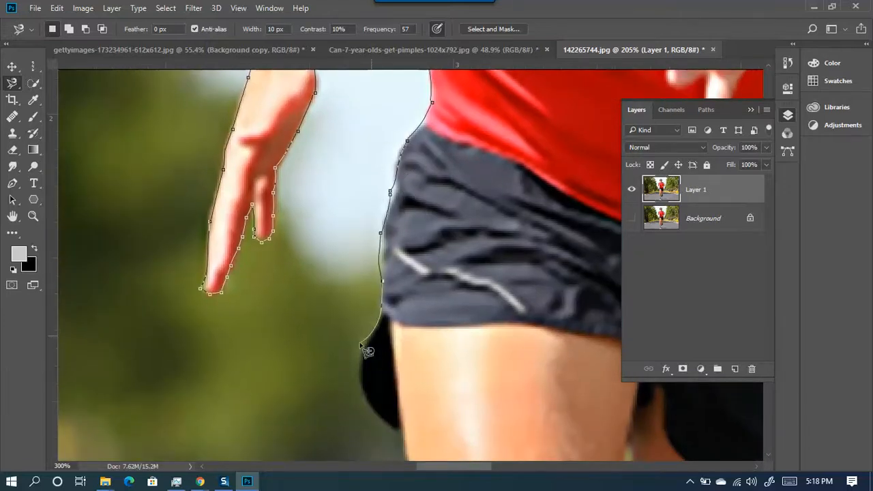
- Trace down the shorts, thigh and leg to the calf, deleting misplaced calf points
{"action": "mouse_move", "coordinate": [364, 371]}
{"action": "left_mouse_down"}
{"action": "mouse_move", "coordinate": [323, 307]}
{"action": "mouse_move", "coordinate": [218, 218]}
{"action": "left_mouse_up"}
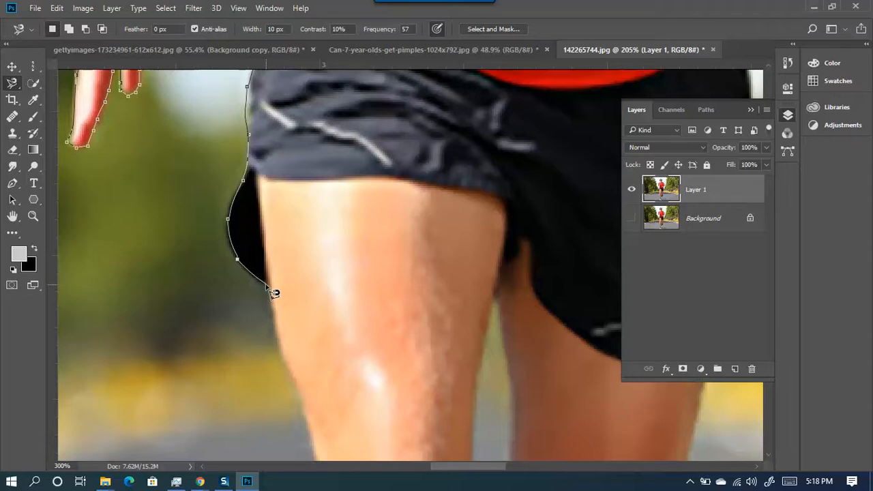
{"action": "left_click_drag", "start_coordinate": [283, 367], "coordinate": [266, 230]}
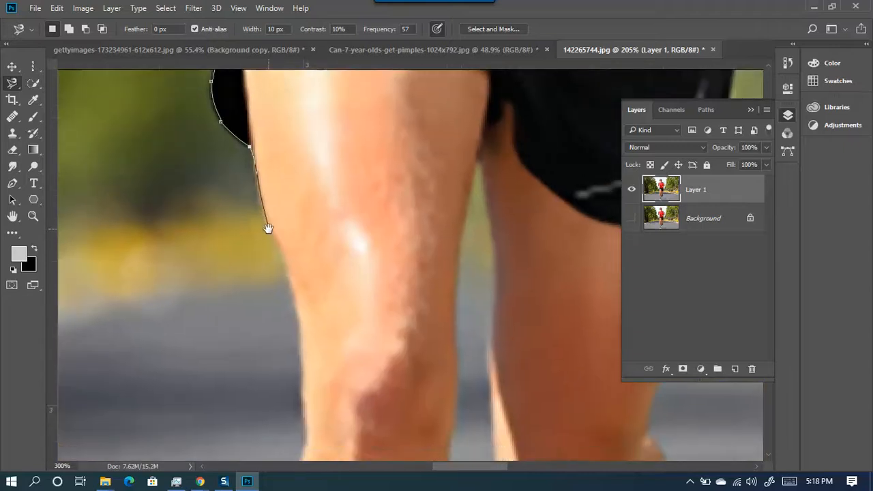
{"action": "left_click_drag", "start_coordinate": [297, 341], "coordinate": [300, 172]}
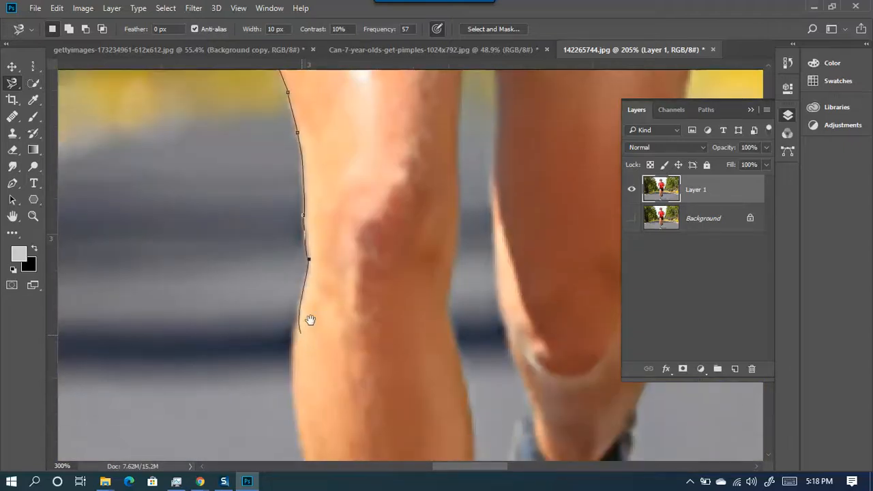
{"action": "left_click_drag", "start_coordinate": [297, 332], "coordinate": [407, 233]}
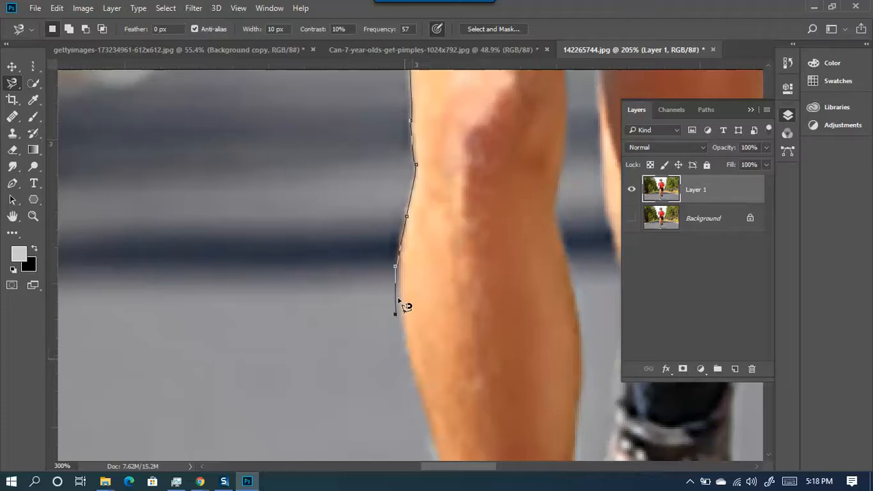
{"action": "key", "text": "Delete"}
{"action": "key", "text": "Delete"}
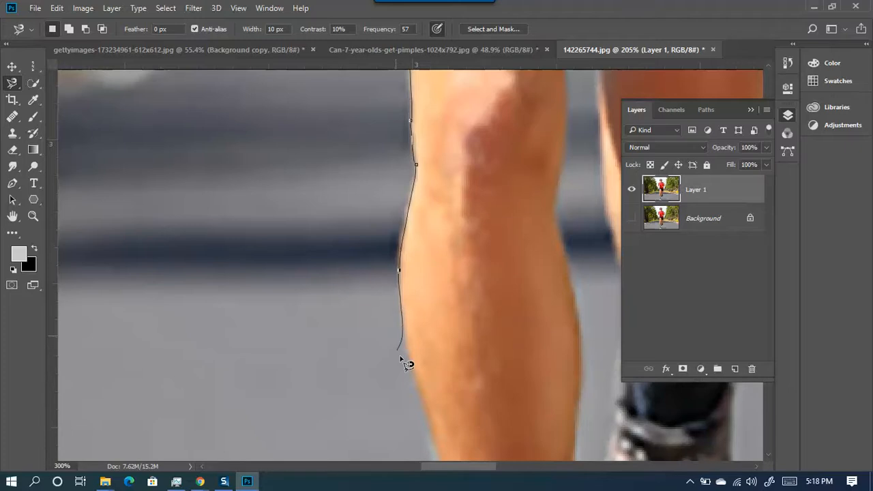
- Continue the outline down the lower calf, around the shoe and back up the ankle
{"action": "left_click_drag", "start_coordinate": [415, 397], "coordinate": [205, 288]}
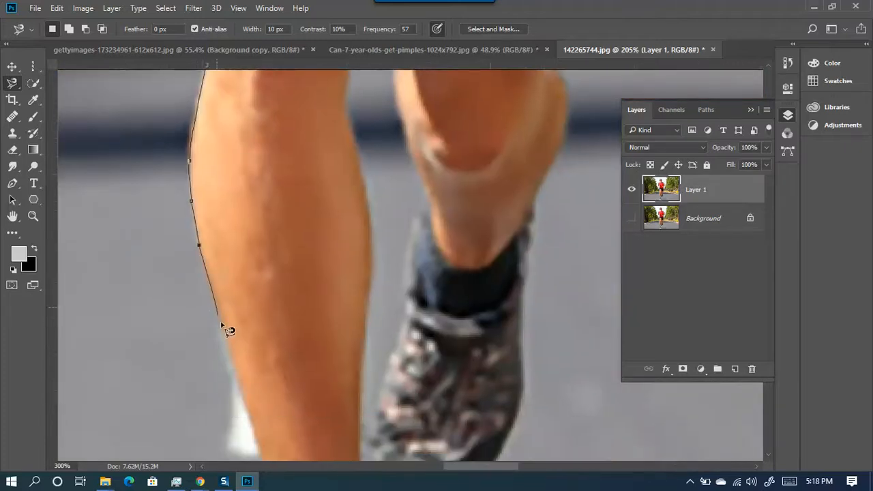
{"action": "mouse_move", "coordinate": [242, 407]}
{"action": "left_mouse_down"}
{"action": "mouse_move", "coordinate": [251, 142]}
{"action": "mouse_move", "coordinate": [276, 201]}
{"action": "mouse_move", "coordinate": [297, 433]}
{"action": "mouse_move", "coordinate": [301, 201]}
{"action": "mouse_move", "coordinate": [287, 272]}
{"action": "mouse_move", "coordinate": [312, 281]}
{"action": "mouse_move", "coordinate": [378, 284]}
{"action": "mouse_move", "coordinate": [413, 275]}
{"action": "mouse_move", "coordinate": [441, 245]}
{"action": "mouse_move", "coordinate": [402, 282]}
{"action": "mouse_move", "coordinate": [343, 420]}
{"action": "mouse_move", "coordinate": [342, 377]}
{"action": "mouse_move", "coordinate": [286, 194]}
{"action": "mouse_move", "coordinate": [277, 352]}
{"action": "mouse_move", "coordinate": [250, 416]}
{"action": "left_mouse_up"}
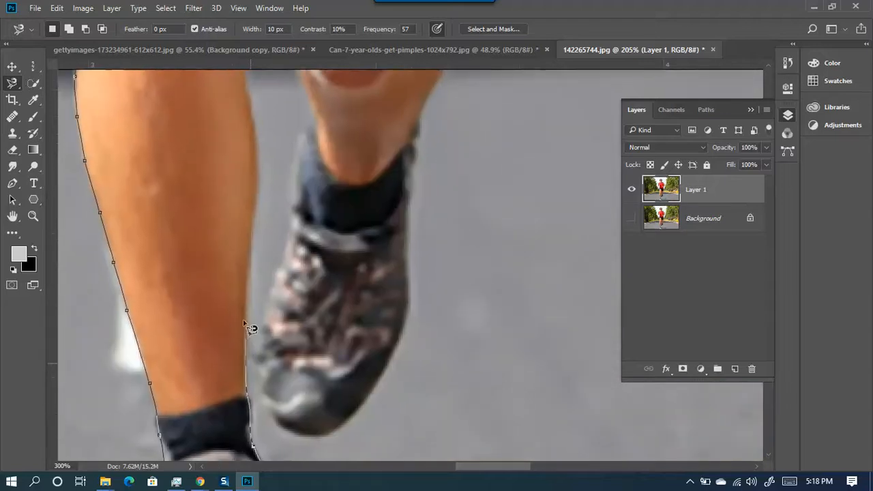
{"action": "mouse_move", "coordinate": [236, 205]}
{"action": "left_mouse_down"}
{"action": "mouse_move", "coordinate": [188, 389]}
{"action": "mouse_move", "coordinate": [169, 420]}
{"action": "mouse_move", "coordinate": [181, 338]}
{"action": "mouse_move", "coordinate": [197, 392]}
{"action": "mouse_move", "coordinate": [191, 435]}
{"action": "mouse_move", "coordinate": [168, 270]}
{"action": "mouse_move", "coordinate": [147, 220]}
{"action": "mouse_move", "coordinate": [169, 222]}
{"action": "mouse_move", "coordinate": [166, 198]}
{"action": "mouse_move", "coordinate": [137, 424]}
{"action": "left_mouse_up"}
{"action": "mouse_move", "coordinate": [135, 292]}
{"action": "left_mouse_down"}
{"action": "mouse_move", "coordinate": [158, 127]}
{"action": "mouse_move", "coordinate": [172, 183]}
{"action": "mouse_move", "coordinate": [174, 318]}
{"action": "mouse_move", "coordinate": [236, 162]}
{"action": "mouse_move", "coordinate": [244, 113]}
{"action": "left_mouse_up"}
{"action": "mouse_move", "coordinate": [244, 113]}
{"action": "left_mouse_down"}
{"action": "mouse_move", "coordinate": [245, 238]}
{"action": "mouse_move", "coordinate": [262, 311]}
{"action": "mouse_move", "coordinate": [176, 185]}
{"action": "mouse_move", "coordinate": [182, 224]}
{"action": "mouse_move", "coordinate": [167, 253]}
{"action": "mouse_move", "coordinate": [163, 315]}
{"action": "mouse_move", "coordinate": [179, 229]}
{"action": "mouse_move", "coordinate": [234, 164]}
{"action": "mouse_move", "coordinate": [218, 278]}
{"action": "mouse_move", "coordinate": [240, 351]}
{"action": "mouse_move", "coordinate": [285, 365]}
{"action": "mouse_move", "coordinate": [335, 334]}
{"action": "mouse_move", "coordinate": [323, 353]}
{"action": "mouse_move", "coordinate": [282, 362]}
{"action": "mouse_move", "coordinate": [343, 315]}
{"action": "left_mouse_up"}
{"action": "mouse_move", "coordinate": [364, 205]}
{"action": "left_mouse_down"}
{"action": "mouse_move", "coordinate": [291, 370]}
{"action": "mouse_move", "coordinate": [245, 434]}
{"action": "mouse_move", "coordinate": [260, 370]}
{"action": "mouse_move", "coordinate": [273, 194]}
{"action": "left_mouse_up"}
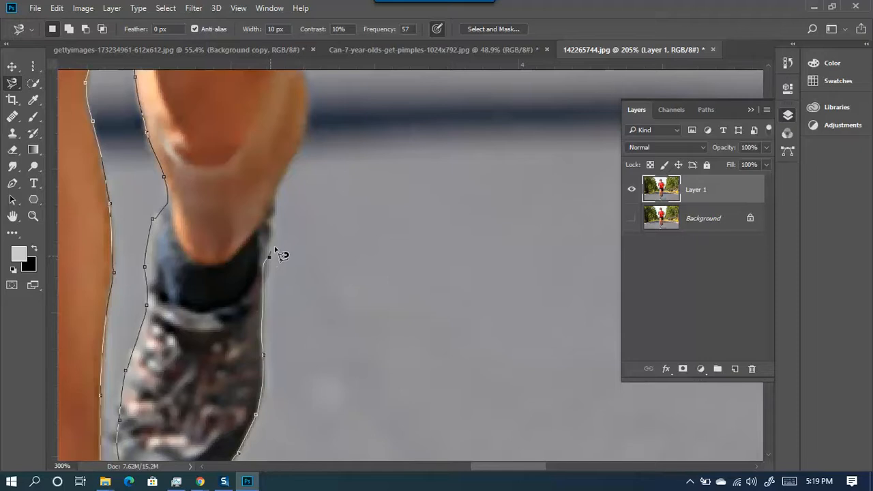
{"action": "left_click_drag", "start_coordinate": [296, 159], "coordinate": [187, 318]}
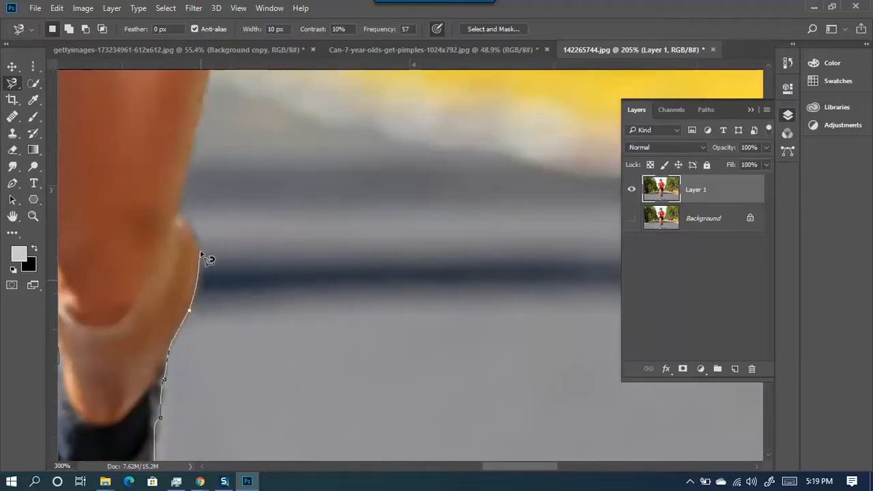
- Trace up the other leg, along the shorts and shirt, and under the arm
{"action": "left_click", "coordinate": [174, 220]}
{"action": "left_click_drag", "start_coordinate": [196, 141], "coordinate": [150, 322]}
{"action": "left_click_drag", "start_coordinate": [191, 156], "coordinate": [97, 362]}
{"action": "left_click_drag", "start_coordinate": [146, 210], "coordinate": [151, 312]}
{"action": "left_click_drag", "start_coordinate": [121, 238], "coordinate": [131, 409]}
{"action": "mouse_move", "coordinate": [135, 234]}
{"action": "left_mouse_down"}
{"action": "mouse_move", "coordinate": [249, 191]}
{"action": "mouse_move", "coordinate": [190, 331]}
{"action": "mouse_move", "coordinate": [226, 308]}
{"action": "mouse_move", "coordinate": [236, 261]}
{"action": "mouse_move", "coordinate": [212, 158]}
{"action": "mouse_move", "coordinate": [285, 366]}
{"action": "mouse_move", "coordinate": [228, 234]}
{"action": "mouse_move", "coordinate": [334, 371]}
{"action": "mouse_move", "coordinate": [287, 286]}
{"action": "mouse_move", "coordinate": [257, 264]}
{"action": "mouse_move", "coordinate": [315, 272]}
{"action": "mouse_move", "coordinate": [530, 359]}
{"action": "mouse_move", "coordinate": [389, 288]}
{"action": "mouse_move", "coordinate": [347, 269]}
{"action": "left_mouse_up"}
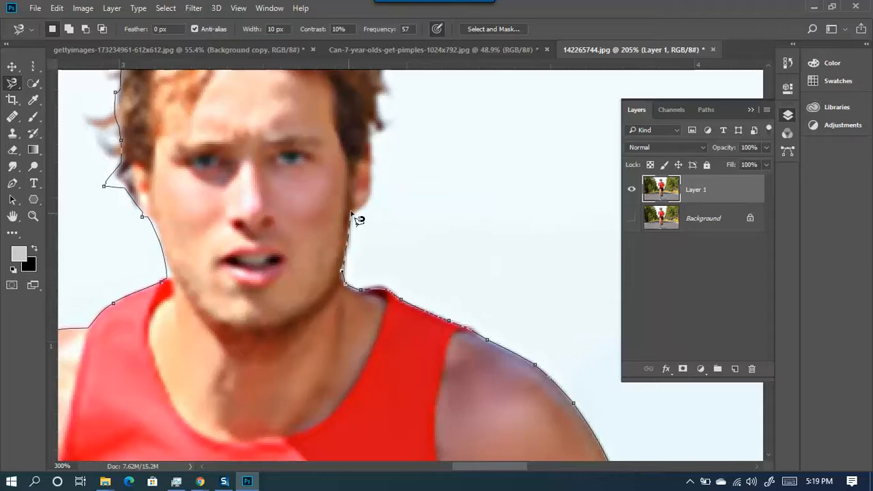
- Trace along the hair and close the outline into a selection of the runner
{"action": "left_click_drag", "start_coordinate": [351, 220], "coordinate": [233, 392]}
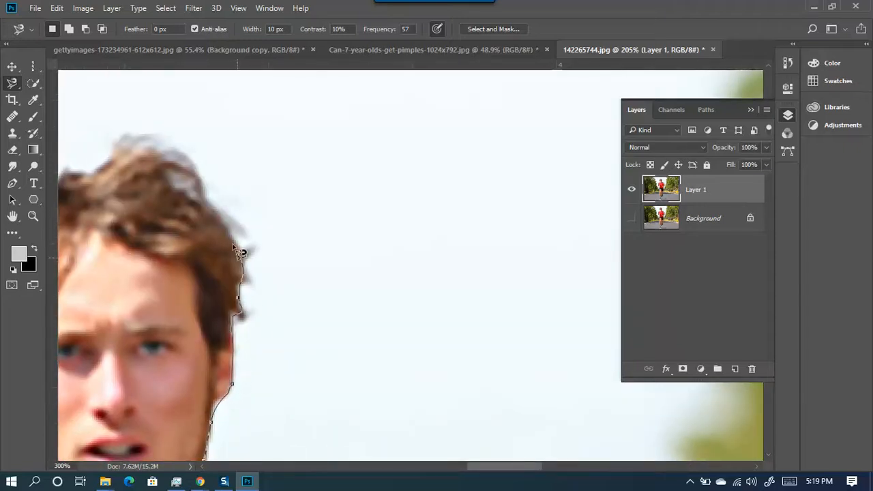
{"action": "mouse_move", "coordinate": [214, 189]}
{"action": "left_mouse_down"}
{"action": "mouse_move", "coordinate": [393, 279]}
{"action": "mouse_move", "coordinate": [409, 249]}
{"action": "left_mouse_up"}
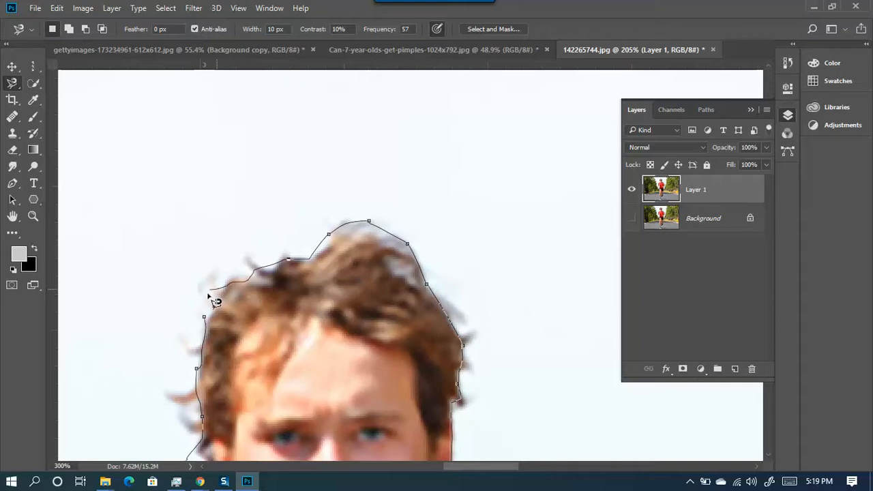
{"action": "left_click", "coordinate": [214, 326]}
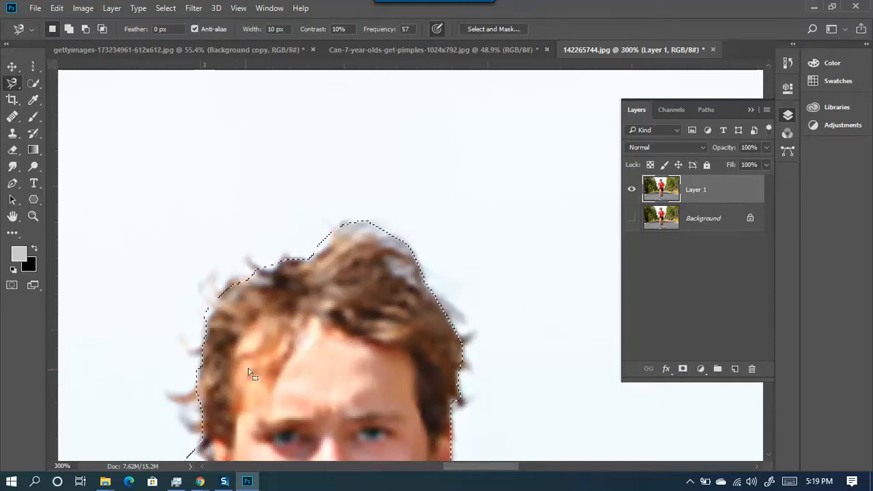
- Copy the runner selection to Layer 2 with Ctrl+J and hide Layer 1
{"action": "scroll", "coordinate": [300, 279], "scroll_direction": "down", "scroll_amount": 10}
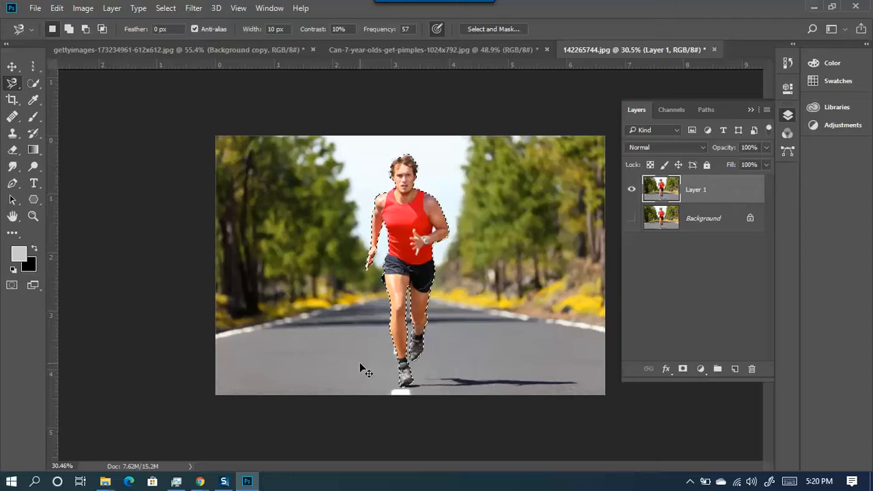
{"action": "key", "text": "ctrl+j"}
{"action": "left_click", "coordinate": [633, 218]}
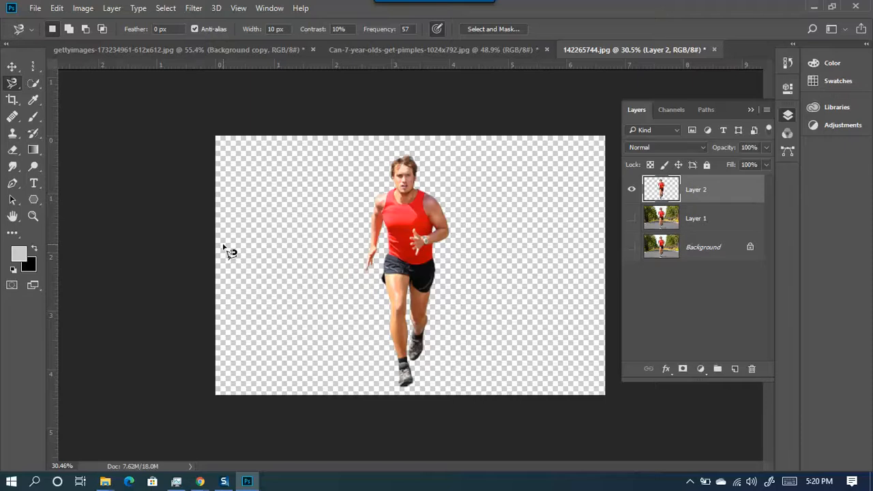
{"action": "left_click", "coordinate": [34, 67]}
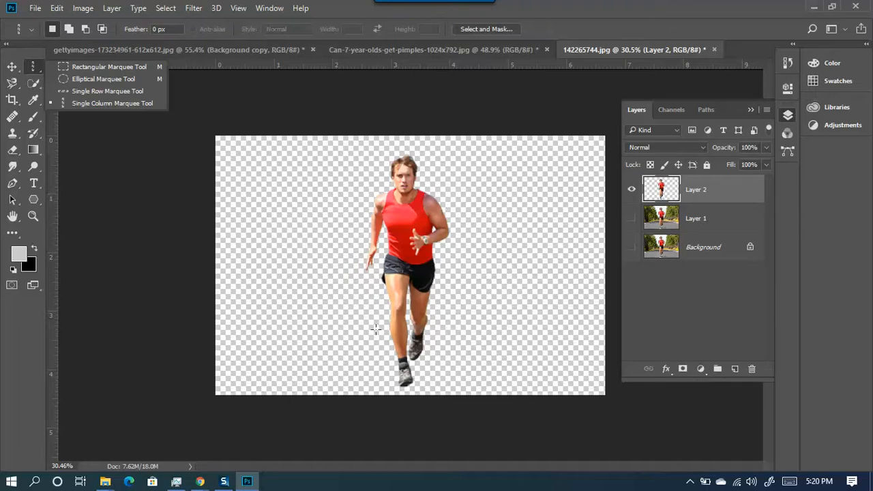
{"action": "left_click", "coordinate": [8, 84]}
{"action": "right_click", "coordinate": [9, 87]}
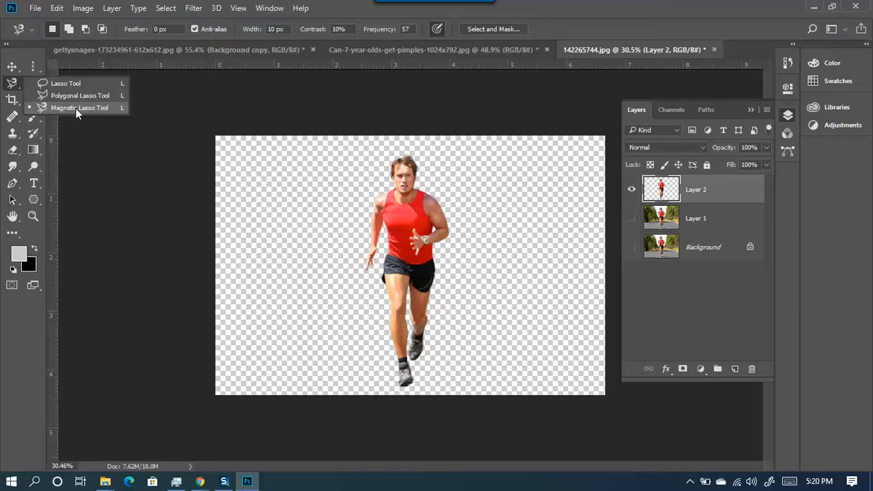
{"action": "left_click", "coordinate": [14, 84]}
{"action": "right_click", "coordinate": [15, 87]}
{"action": "left_click", "coordinate": [15, 88]}
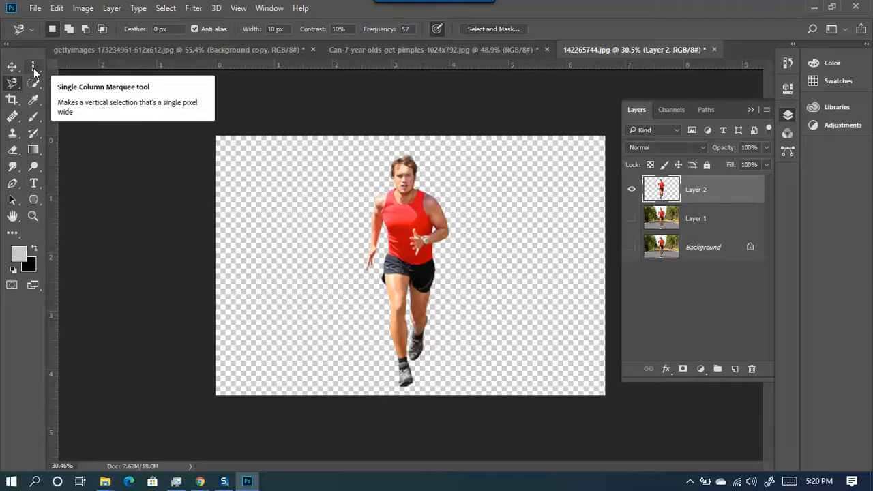
{"action": "left_click", "coordinate": [34, 69]}
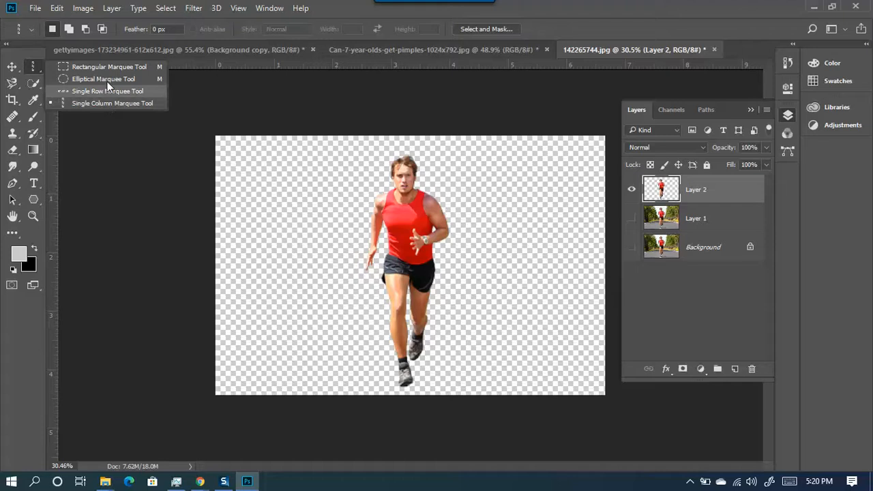
{"action": "left_click", "coordinate": [11, 83]}
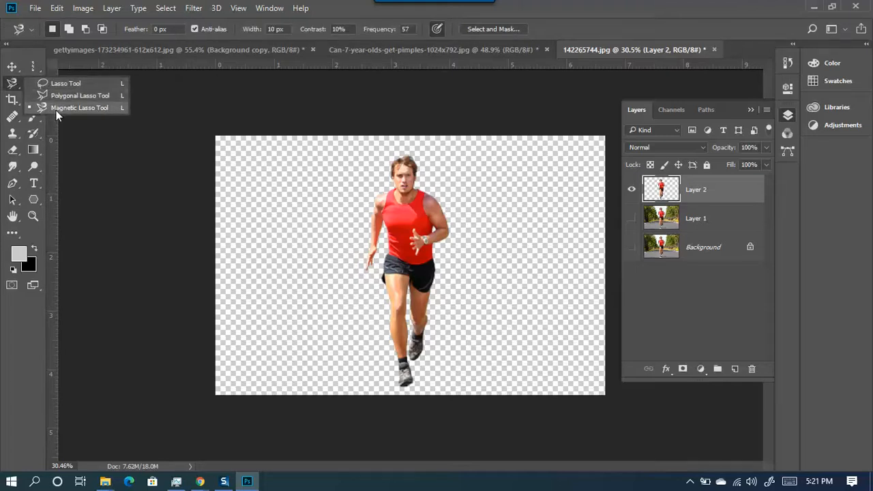
{"action": "left_click", "coordinate": [632, 191]}
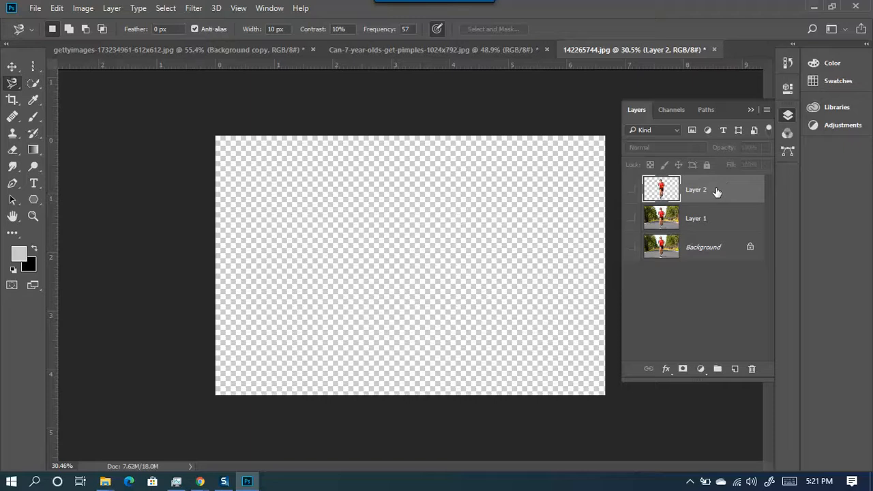
{"action": "key", "text": "Delete"}
{"action": "left_click", "coordinate": [631, 190]}
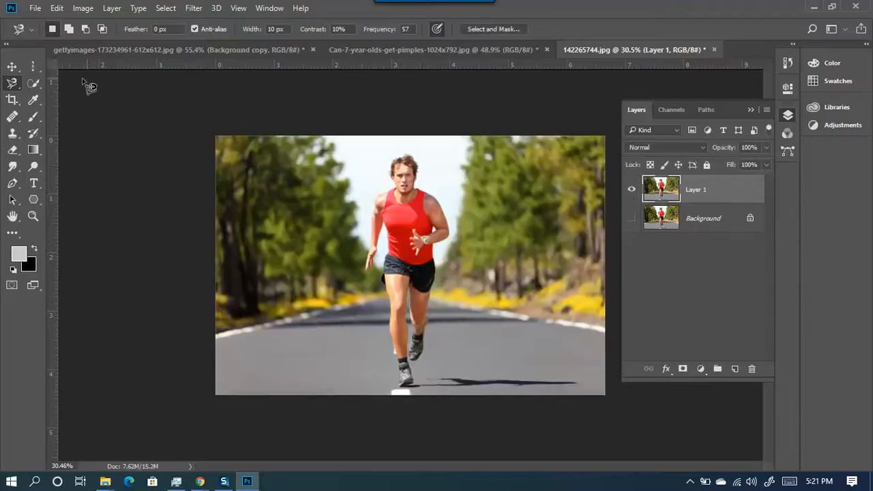
- Switch to the Quick Selection Tool, shrink the brush, and paint over the sky and trees around the runner
{"action": "left_click", "coordinate": [33, 84]}
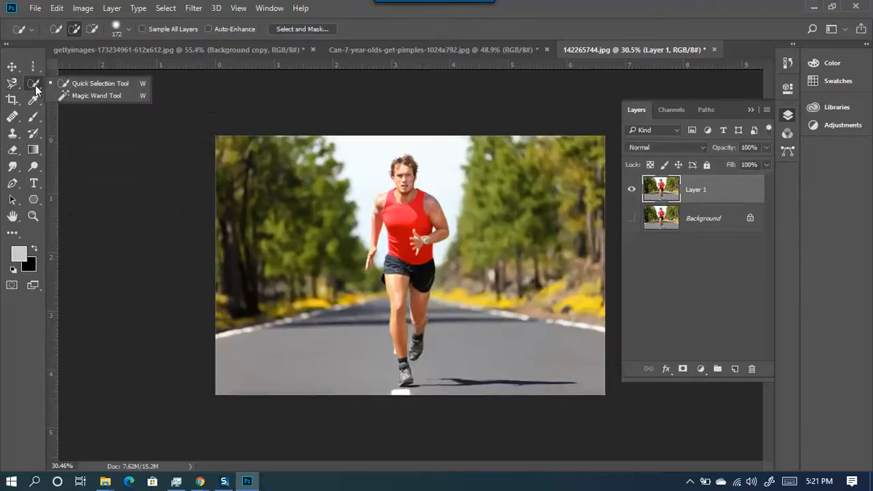
{"action": "left_click", "coordinate": [95, 83]}
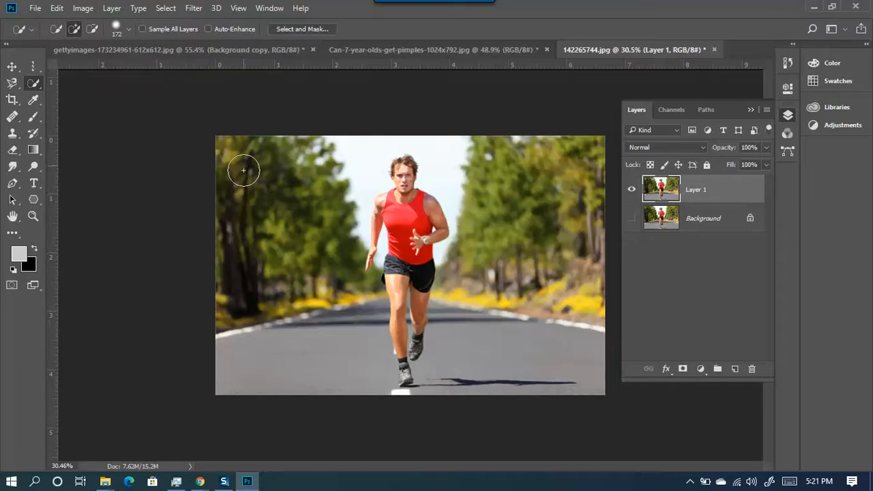
{"action": "mouse_move", "coordinate": [290, 213]}
{"action": "left_mouse_down"}
{"action": "mouse_move", "coordinate": [377, 213]}
{"action": "mouse_move", "coordinate": [107, 225]}
{"action": "mouse_move", "coordinate": [398, 222]}
{"action": "mouse_move", "coordinate": [534, 273]}
{"action": "mouse_move", "coordinate": [193, 267]}
{"action": "mouse_move", "coordinate": [139, 278]}
{"action": "left_mouse_up"}
{"action": "mouse_move", "coordinate": [271, 185]}
{"action": "left_mouse_down"}
{"action": "mouse_move", "coordinate": [261, 190]}
{"action": "mouse_move", "coordinate": [255, 255]}
{"action": "mouse_move", "coordinate": [334, 182]}
{"action": "mouse_move", "coordinate": [286, 302]}
{"action": "left_mouse_up"}
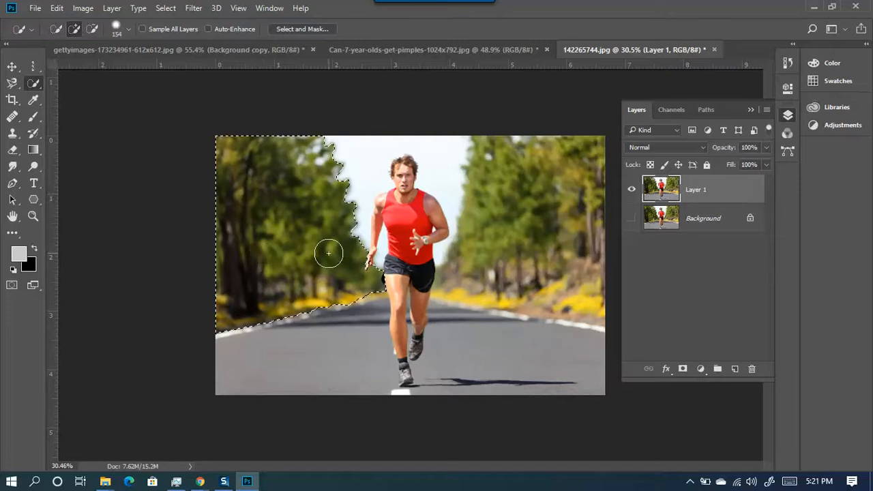
{"action": "mouse_move", "coordinate": [344, 171]}
{"action": "left_mouse_down"}
{"action": "mouse_move", "coordinate": [357, 142]}
{"action": "mouse_move", "coordinate": [379, 138]}
{"action": "mouse_move", "coordinate": [437, 137]}
{"action": "mouse_move", "coordinate": [476, 168]}
{"action": "mouse_move", "coordinate": [501, 146]}
{"action": "mouse_move", "coordinate": [518, 151]}
{"action": "mouse_move", "coordinate": [583, 204]}
{"action": "mouse_move", "coordinate": [607, 273]}
{"action": "mouse_move", "coordinate": [594, 332]}
{"action": "mouse_move", "coordinate": [521, 407]}
{"action": "mouse_move", "coordinate": [438, 417]}
{"action": "mouse_move", "coordinate": [392, 407]}
{"action": "mouse_move", "coordinate": [433, 394]}
{"action": "mouse_move", "coordinate": [378, 403]}
{"action": "mouse_move", "coordinate": [353, 373]}
{"action": "left_mouse_up"}
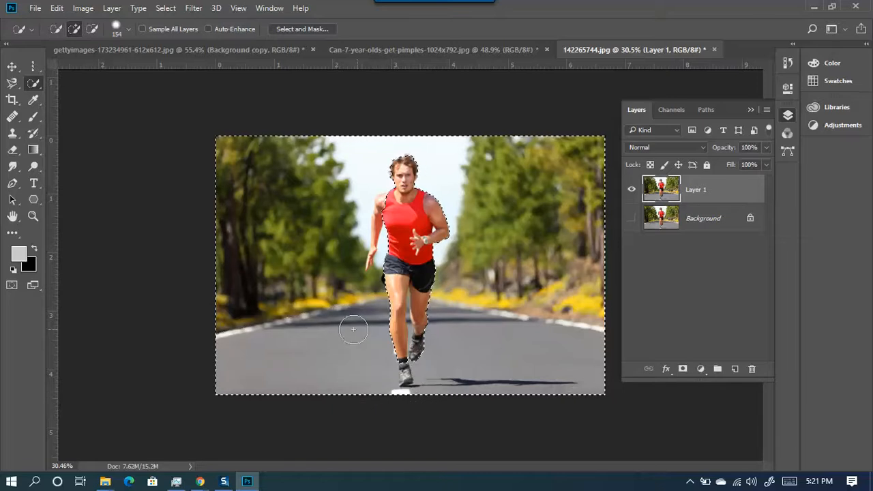
- Zoom in on the runner's hand and shrink the selection brush to about 83 px
{"action": "scroll", "coordinate": [386, 298], "scroll_direction": "up", "scroll_amount": 4}
{"action": "scroll", "coordinate": [438, 341], "scroll_direction": "down", "scroll_amount": 3}
{"action": "scroll", "coordinate": [357, 152], "scroll_direction": "up", "scroll_amount": 3}
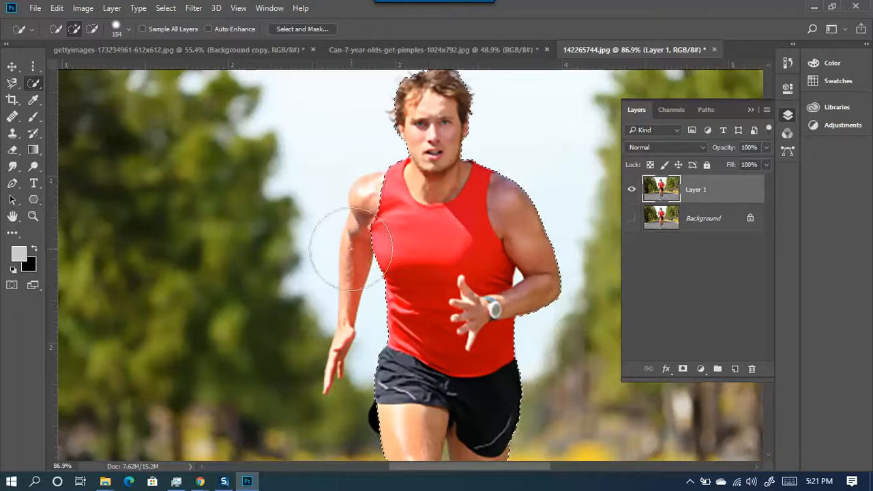
{"action": "mouse_move", "coordinate": [401, 201]}
{"action": "left_mouse_down"}
{"action": "mouse_move", "coordinate": [360, 210]}
{"action": "mouse_move", "coordinate": [389, 220]}
{"action": "mouse_move", "coordinate": [351, 224]}
{"action": "left_mouse_up"}
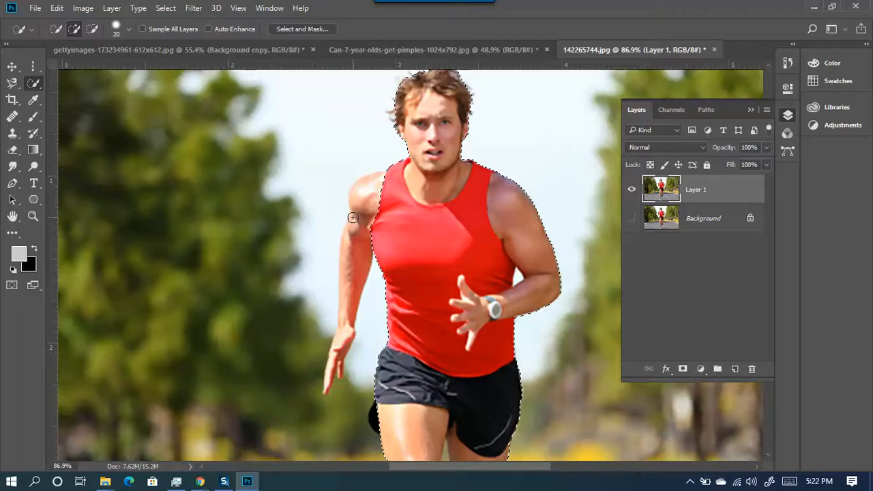
{"action": "scroll", "coordinate": [348, 217], "scroll_direction": "down", "scroll_amount": 2}
{"action": "scroll", "coordinate": [456, 120], "scroll_direction": "down", "scroll_amount": 2}
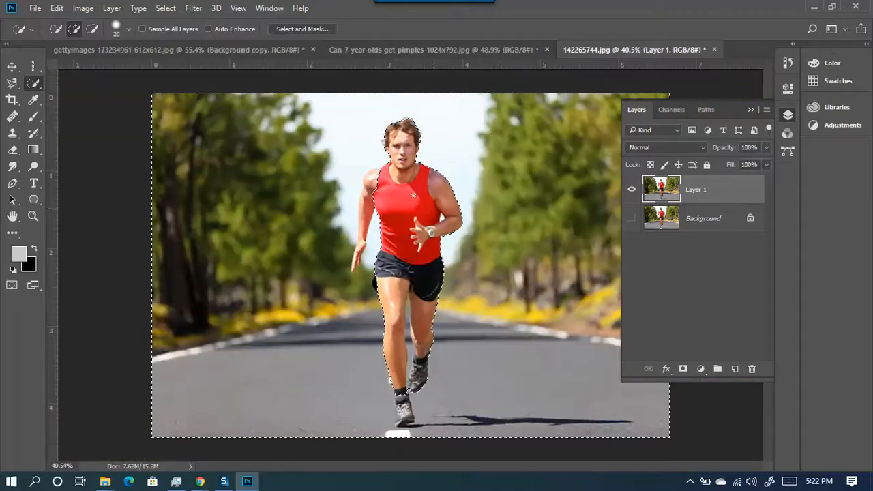
{"action": "scroll", "coordinate": [361, 174], "scroll_direction": "up", "scroll_amount": 3}
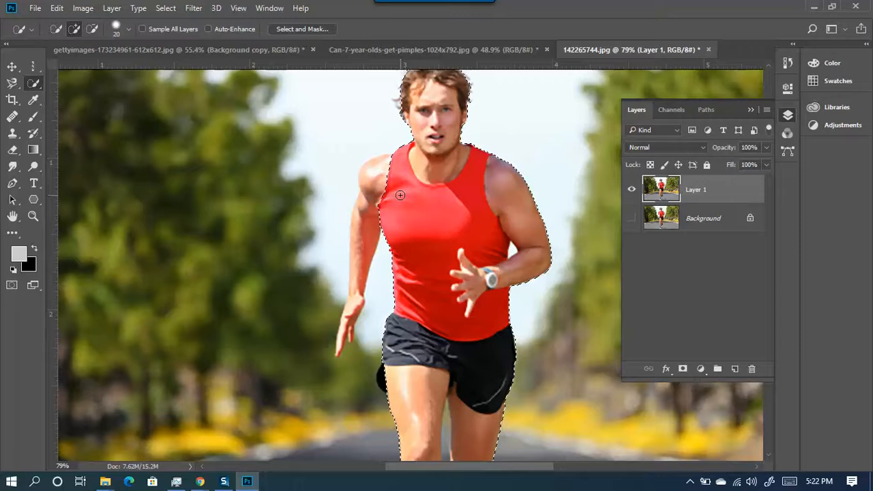
- Subtract the selection edge around the hand, then reduce the brush to 10 px
{"action": "key", "text": "alt"}
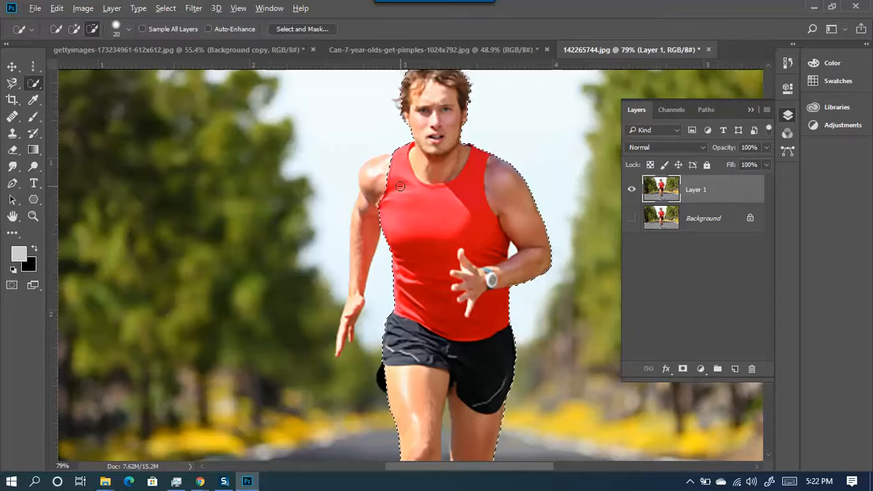
{"action": "key", "text": "alt"}
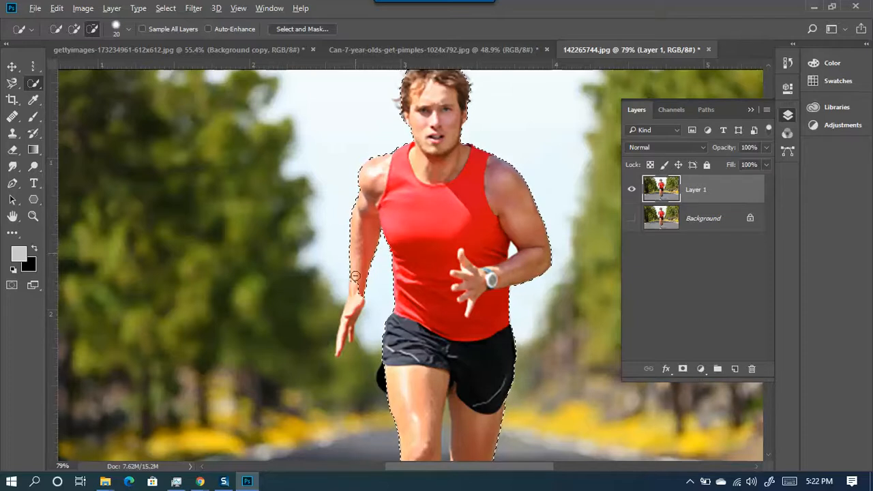
{"action": "left_click_drag", "start_coordinate": [355, 295], "coordinate": [346, 325]}
{"action": "scroll", "coordinate": [346, 326], "scroll_direction": "up", "scroll_amount": 5}
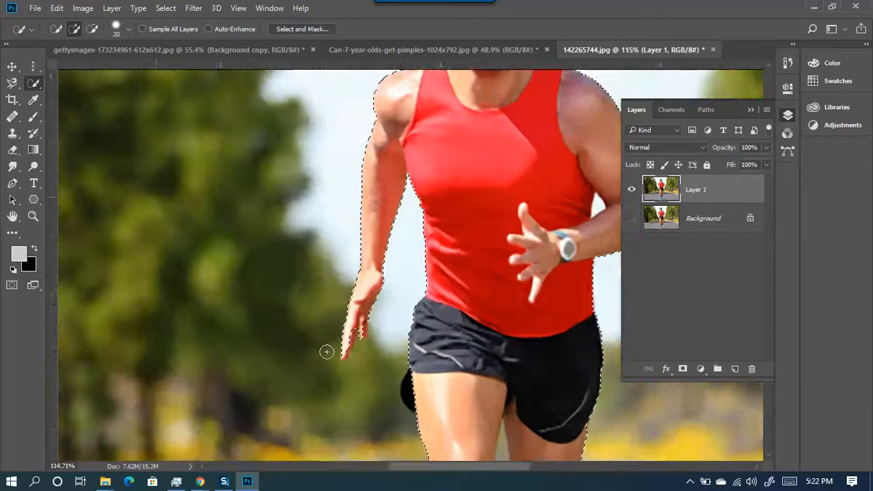
{"action": "scroll", "coordinate": [359, 325], "scroll_direction": "up", "scroll_amount": 3}
{"action": "mouse_move", "coordinate": [384, 272]}
{"action": "left_mouse_down"}
{"action": "mouse_move", "coordinate": [362, 281]}
{"action": "mouse_move", "coordinate": [545, 268]}
{"action": "left_mouse_up"}
{"action": "scroll", "coordinate": [402, 253], "scroll_direction": "down", "scroll_amount": 4}
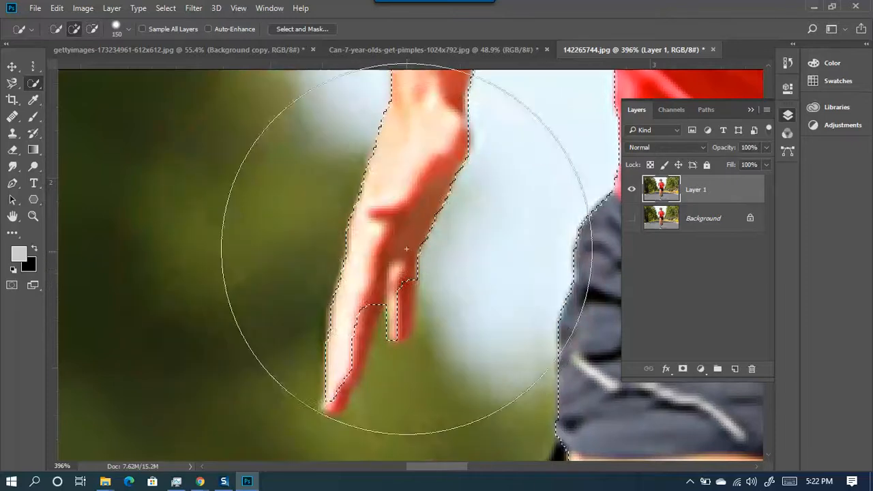
{"action": "scroll", "coordinate": [402, 242], "scroll_direction": "down", "scroll_amount": 2}
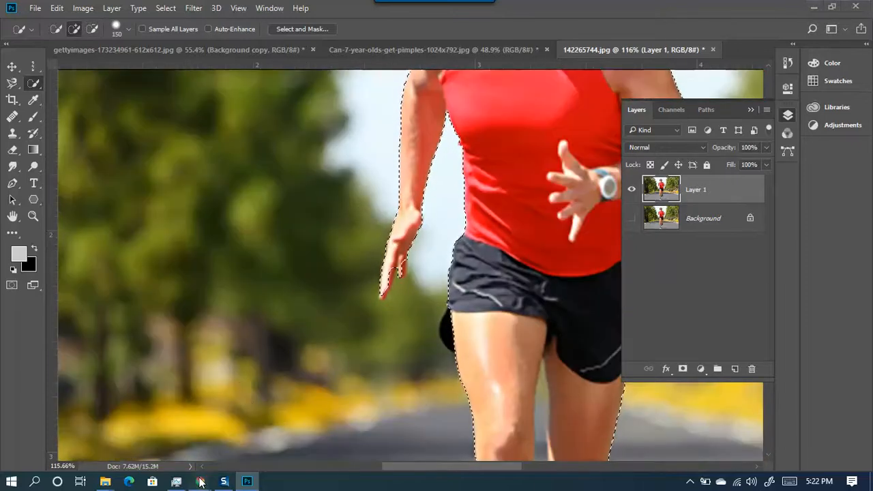
- Admit the waiting participant in the Chrome meeting, then minimize the browser
{"action": "mouse_move", "coordinate": [200, 481]}
{"action": "left_click", "coordinate": [150, 427]}
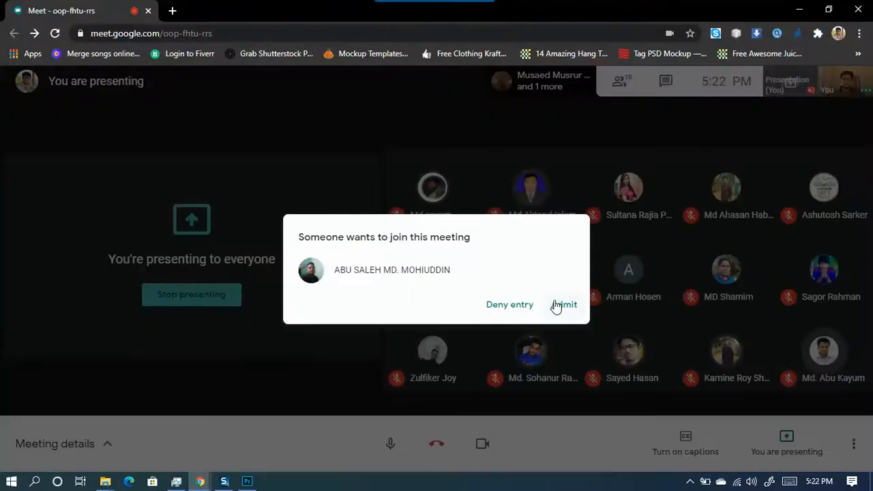
{"action": "left_click", "coordinate": [563, 305]}
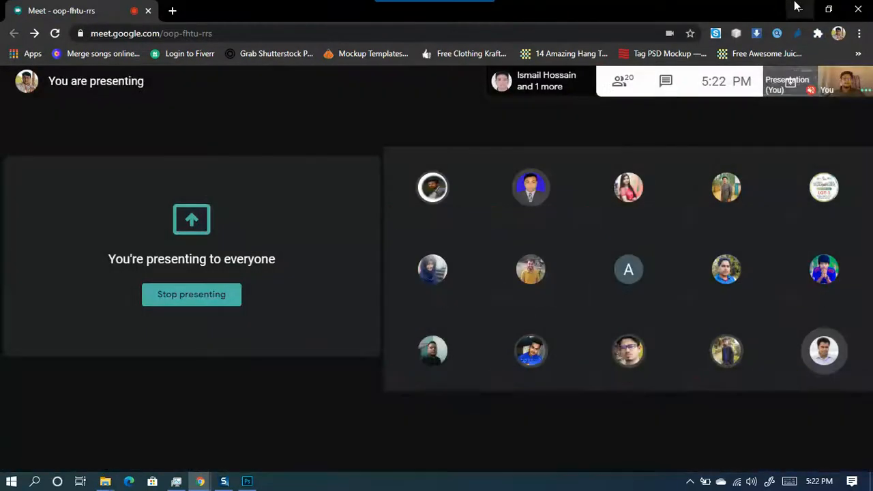
{"action": "left_click", "coordinate": [796, 8]}
{"action": "scroll", "coordinate": [409, 246], "scroll_direction": "up", "scroll_amount": 3}
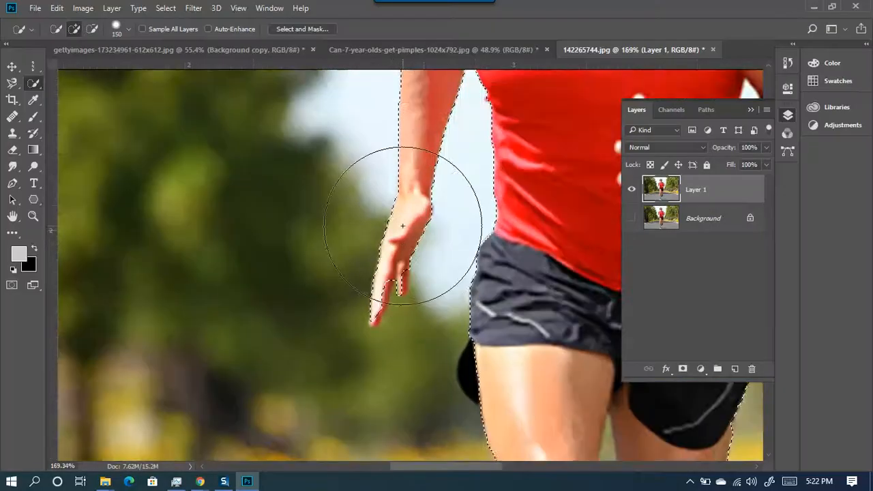
- Shrink the Quick Selection brush to about 14 px and zoom in on the arm
{"action": "right_click", "coordinate": [421, 191], "text": "alt"}
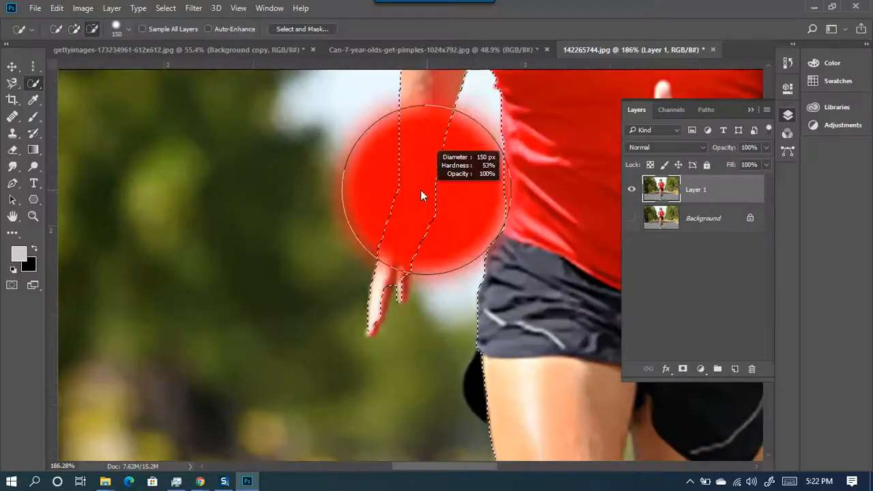
{"action": "right_click", "coordinate": [392, 257], "text": "alt"}
{"action": "mouse_move", "coordinate": [392, 257]}
{"action": "left_mouse_down"}
{"action": "mouse_move", "coordinate": [438, 253]}
{"action": "mouse_move", "coordinate": [346, 262]}
{"action": "mouse_move", "coordinate": [386, 278]}
{"action": "mouse_move", "coordinate": [378, 293]}
{"action": "mouse_move", "coordinate": [388, 279]}
{"action": "mouse_move", "coordinate": [370, 321]}
{"action": "mouse_move", "coordinate": [381, 295]}
{"action": "mouse_move", "coordinate": [371, 295]}
{"action": "mouse_move", "coordinate": [350, 336]}
{"action": "mouse_move", "coordinate": [355, 313]}
{"action": "left_mouse_up"}
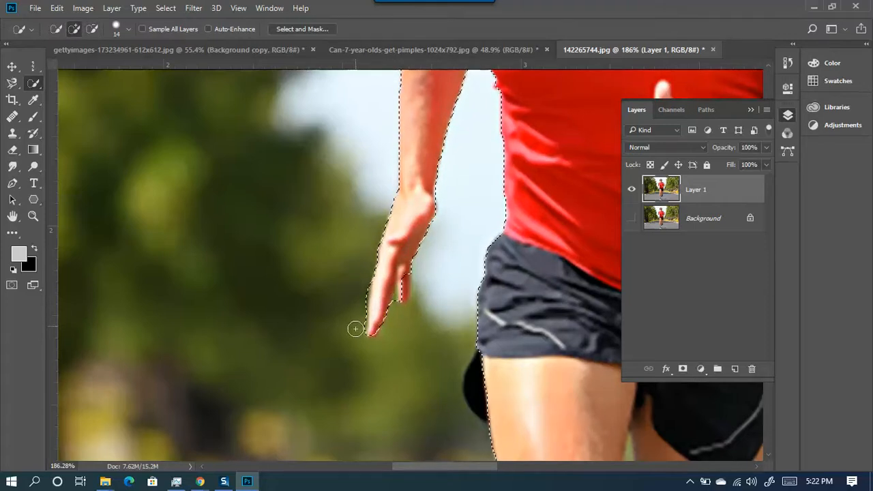
{"action": "scroll", "coordinate": [438, 393], "scroll_direction": "down", "scroll_amount": 5}
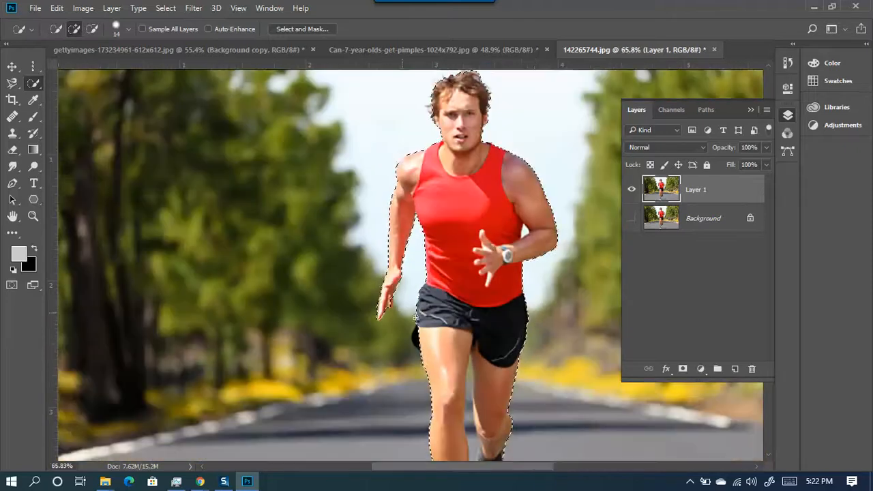
{"action": "scroll", "coordinate": [549, 225], "scroll_direction": "up", "scroll_amount": 1}
{"action": "scroll", "coordinate": [550, 226], "scroll_direction": "up", "scroll_amount": 5}
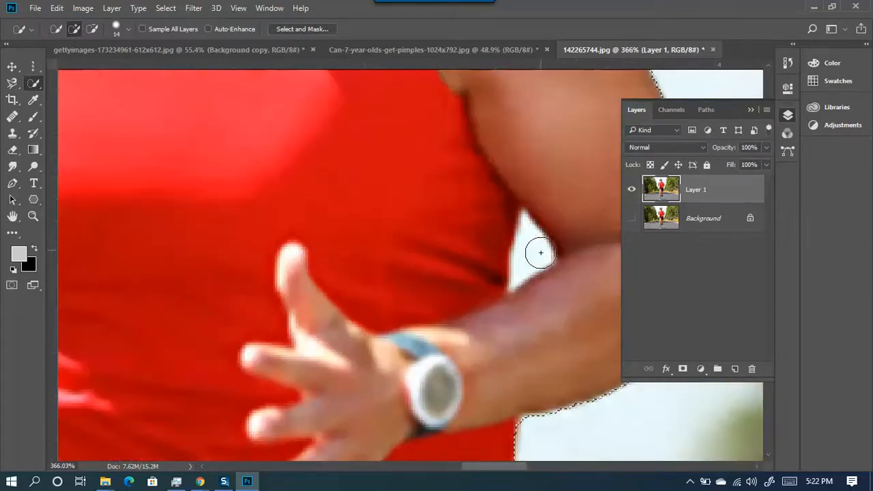
- Paint the sky gap between the bent arm and torso into the selection
{"action": "mouse_move", "coordinate": [540, 253]}
{"action": "left_mouse_down"}
{"action": "mouse_move", "coordinate": [545, 230]}
{"action": "mouse_move", "coordinate": [530, 250]}
{"action": "left_mouse_up"}
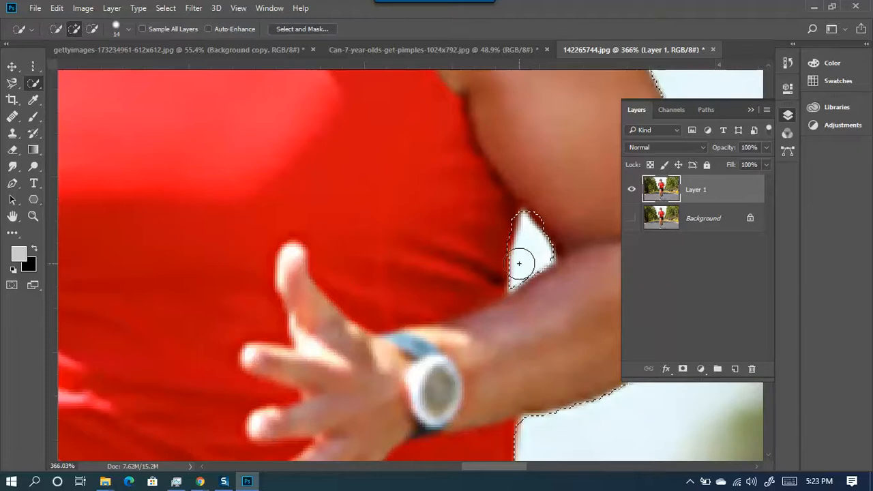
{"action": "key", "text": "alt"}
{"action": "scroll", "coordinate": [487, 255], "scroll_direction": "down", "scroll_amount": 4}
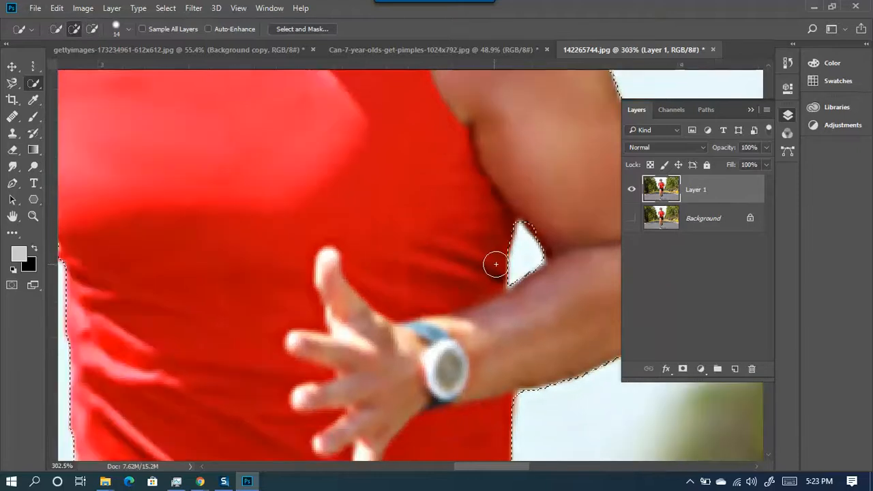
{"action": "scroll", "coordinate": [521, 248], "scroll_direction": "up", "scroll_amount": 3}
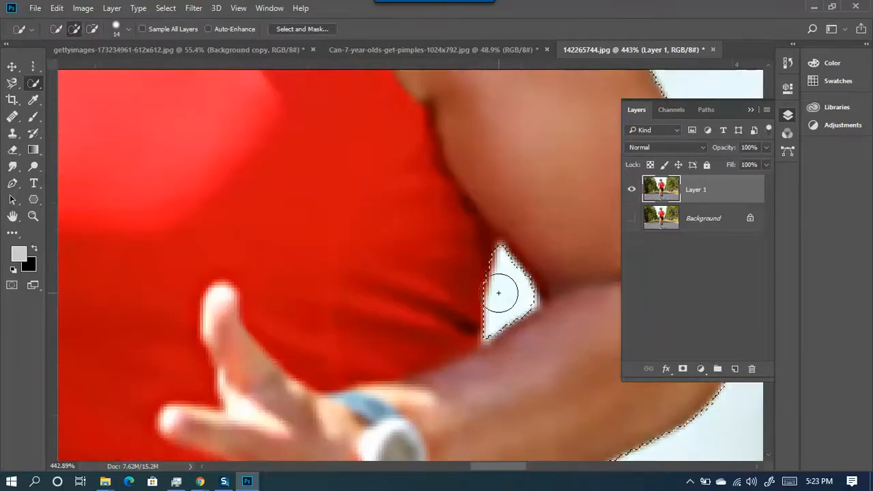
{"action": "scroll", "coordinate": [502, 292], "scroll_direction": "down", "scroll_amount": 10}
{"action": "scroll", "coordinate": [543, 313], "scroll_direction": "down", "scroll_amount": 2}
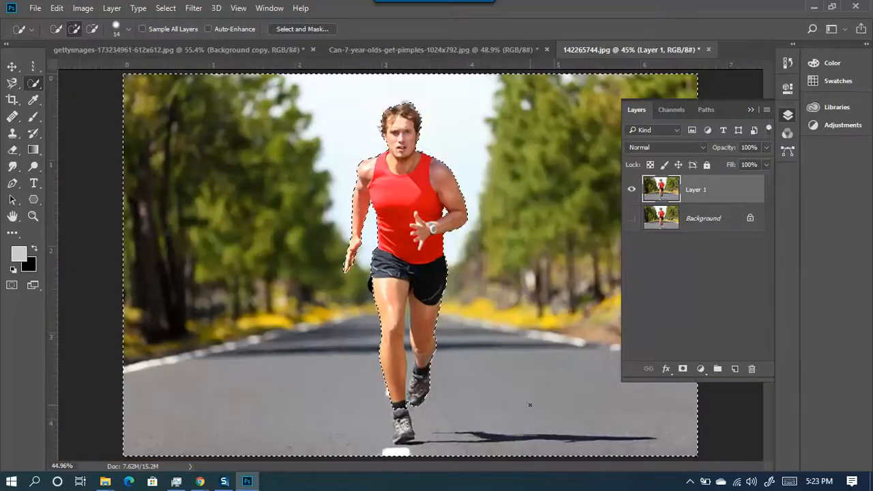
- Correct the selection edge over the upper shoe and around the lower shoe and sole
{"action": "scroll", "coordinate": [411, 421], "scroll_direction": "up", "scroll_amount": 2}
{"action": "scroll", "coordinate": [410, 420], "scroll_direction": "up", "scroll_amount": 3}
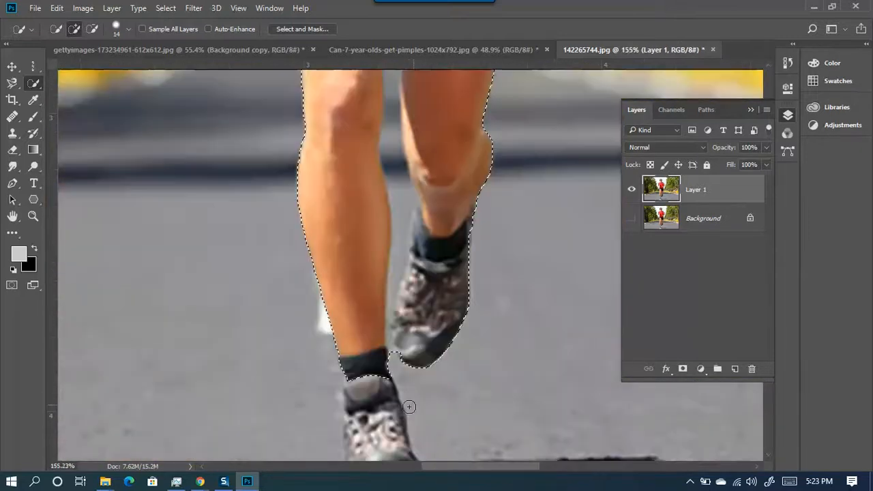
{"action": "scroll", "coordinate": [409, 389], "scroll_direction": "down", "scroll_amount": 3}
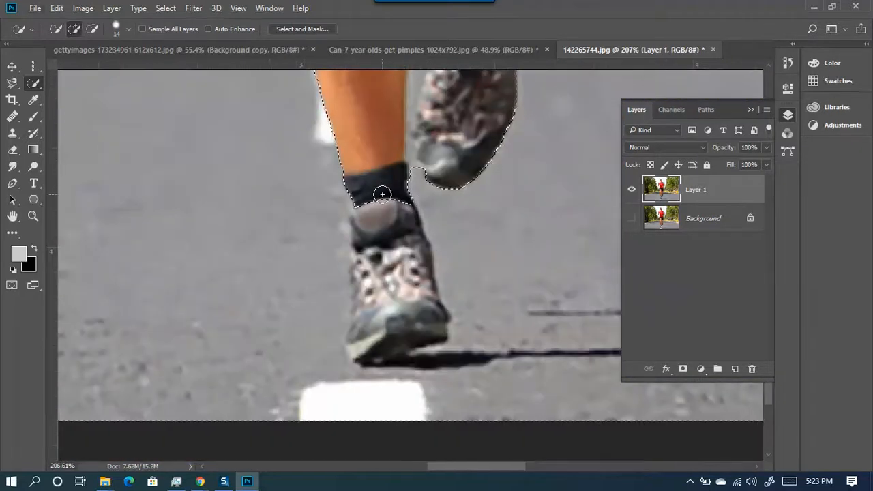
{"action": "left_click_drag", "start_coordinate": [375, 187], "coordinate": [376, 248]}
{"action": "mouse_move", "coordinate": [376, 304]}
{"action": "left_mouse_down"}
{"action": "mouse_move", "coordinate": [371, 333]}
{"action": "mouse_move", "coordinate": [367, 261]}
{"action": "mouse_move", "coordinate": [360, 344]}
{"action": "mouse_move", "coordinate": [416, 316]}
{"action": "mouse_move", "coordinate": [396, 333]}
{"action": "mouse_move", "coordinate": [402, 342]}
{"action": "mouse_move", "coordinate": [370, 353]}
{"action": "mouse_move", "coordinate": [398, 345]}
{"action": "mouse_move", "coordinate": [417, 318]}
{"action": "left_mouse_up"}
{"action": "scroll", "coordinate": [409, 269], "scroll_direction": "down", "scroll_amount": 8}
{"action": "scroll", "coordinate": [427, 137], "scroll_direction": "up", "scroll_amount": 6}
- Deepen the selection notch between the shoes and enlarge the brush to about 66 px
{"action": "left_click_drag", "start_coordinate": [426, 137], "coordinate": [365, 274]}
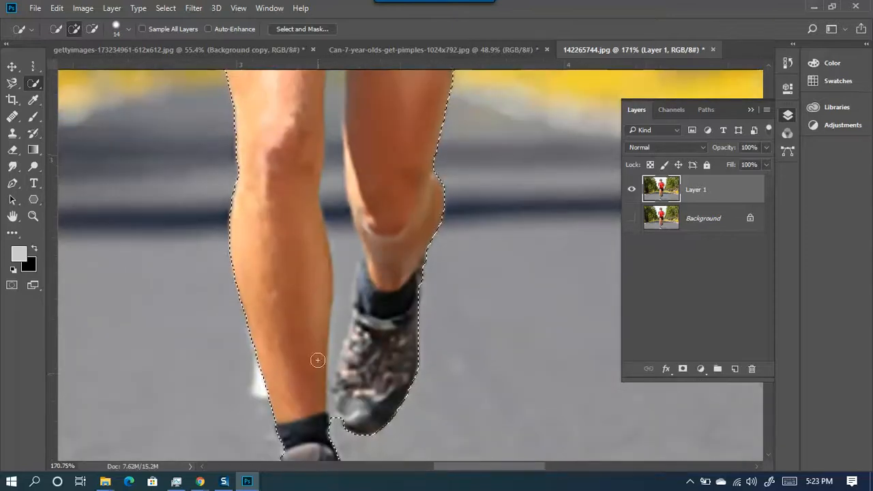
{"action": "mouse_move", "coordinate": [336, 414]}
{"action": "left_mouse_down"}
{"action": "mouse_move", "coordinate": [337, 430]}
{"action": "mouse_move", "coordinate": [336, 403]}
{"action": "left_mouse_up"}
{"action": "key", "text": "ctrl+z"}
{"action": "left_click", "coordinate": [336, 426], "text": "alt"}
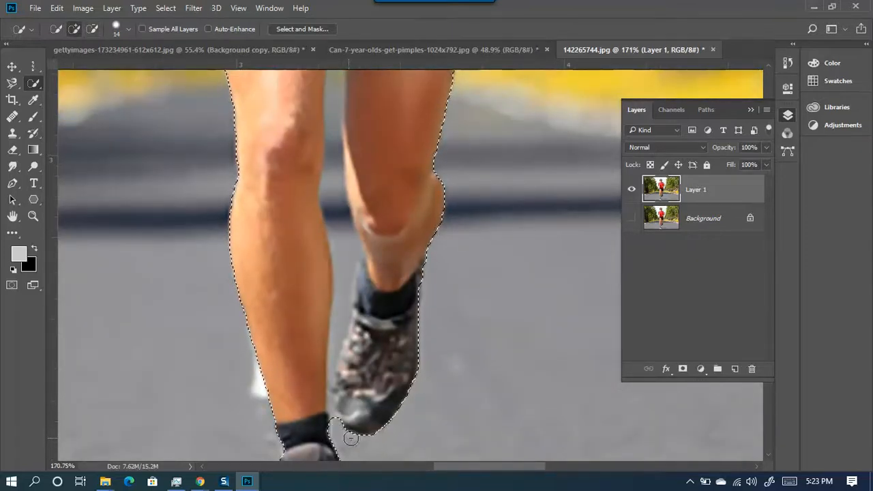
{"action": "right_click", "coordinate": [339, 437], "text": "alt"}
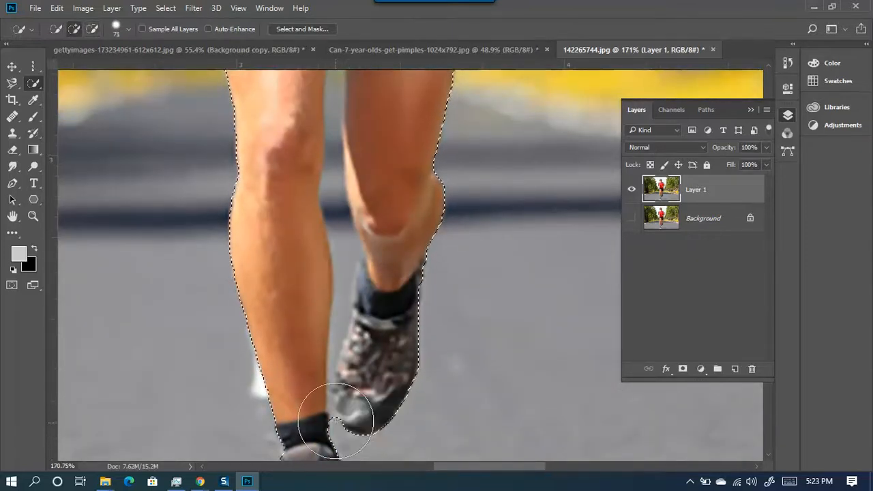
{"action": "scroll", "coordinate": [336, 408], "scroll_direction": "down", "scroll_amount": 2}
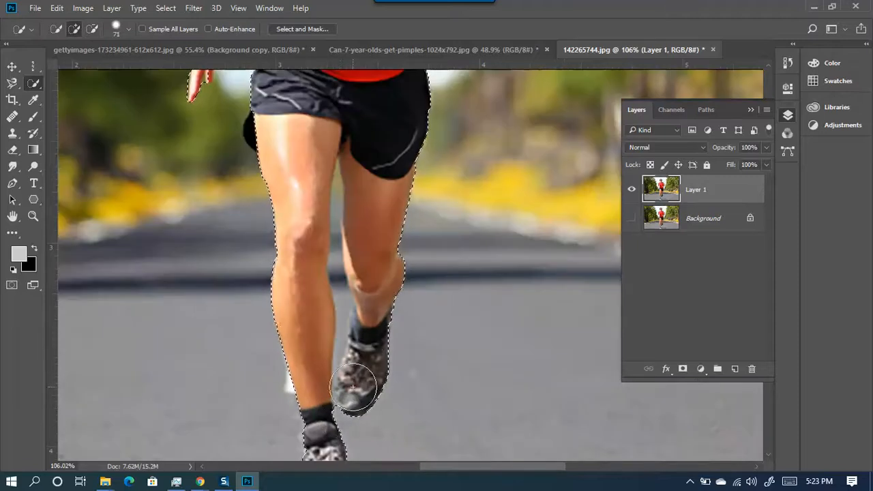
{"action": "right_click", "coordinate": [339, 409], "text": "alt"}
{"action": "mouse_move", "coordinate": [375, 424]}
{"action": "left_mouse_down"}
{"action": "mouse_move", "coordinate": [335, 420]}
{"action": "mouse_move", "coordinate": [327, 427]}
{"action": "mouse_move", "coordinate": [359, 424]}
{"action": "mouse_move", "coordinate": [334, 429]}
{"action": "left_mouse_up"}
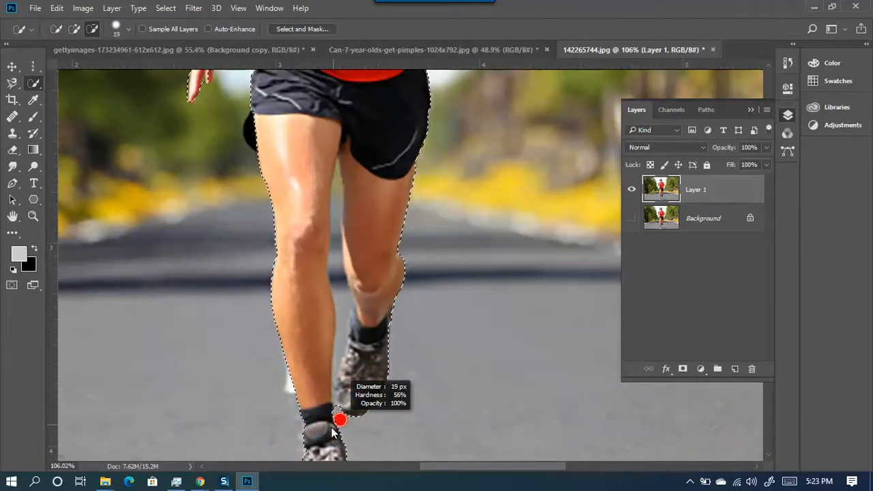
{"action": "scroll", "coordinate": [334, 431], "scroll_direction": "up", "scroll_amount": 7}
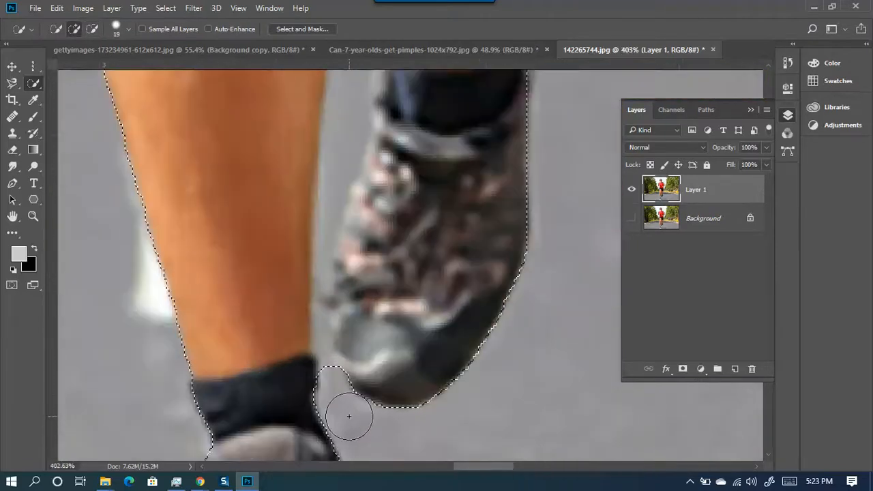
- Subtract the background between sock and shoe, then shrink the brush to 1 px
{"action": "mouse_move", "coordinate": [344, 411]}
{"action": "left_mouse_down"}
{"action": "mouse_move", "coordinate": [330, 415]}
{"action": "mouse_move", "coordinate": [323, 366]}
{"action": "mouse_move", "coordinate": [328, 296]}
{"action": "left_mouse_up"}
{"action": "left_click_drag", "start_coordinate": [328, 232], "coordinate": [335, 158]}
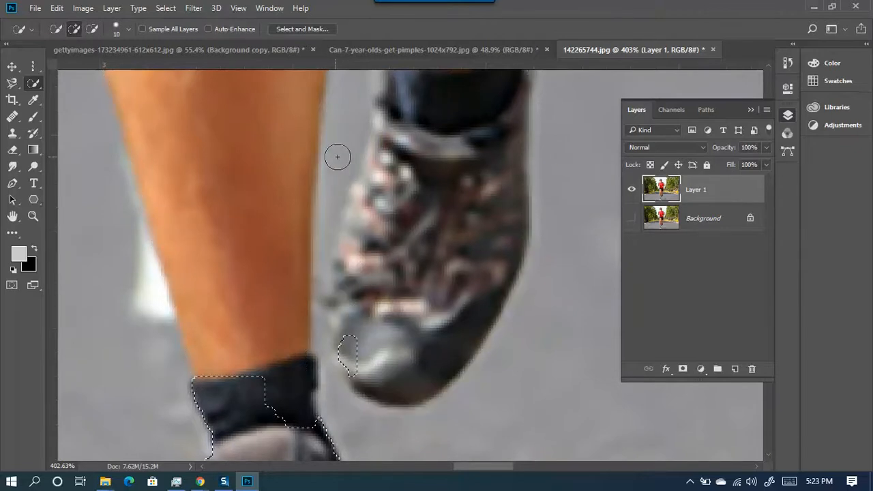
{"action": "key", "text": "ctrl+z"}
{"action": "mouse_move", "coordinate": [328, 362]}
{"action": "left_mouse_down"}
{"action": "mouse_move", "coordinate": [324, 384]}
{"action": "mouse_move", "coordinate": [324, 300]}
{"action": "mouse_move", "coordinate": [341, 189]}
{"action": "left_mouse_up"}
{"action": "scroll", "coordinate": [340, 285], "scroll_direction": "down", "scroll_amount": 8}
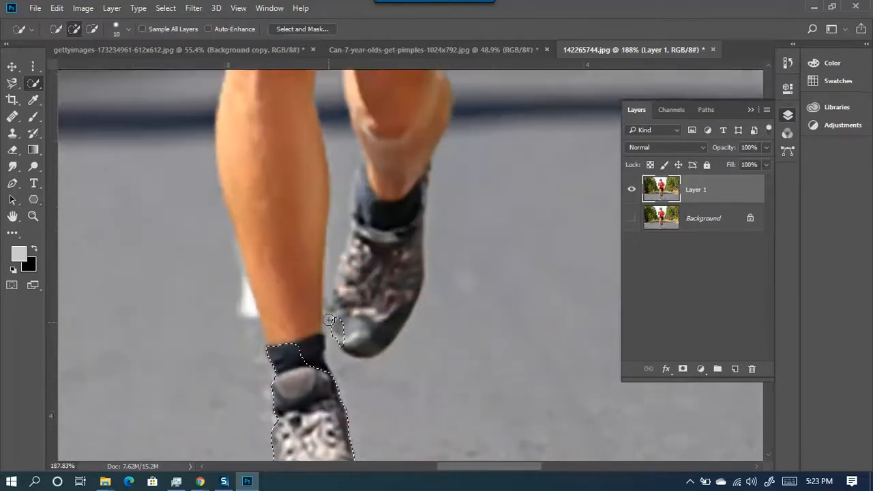
{"action": "right_click", "coordinate": [347, 342], "text": "alt"}
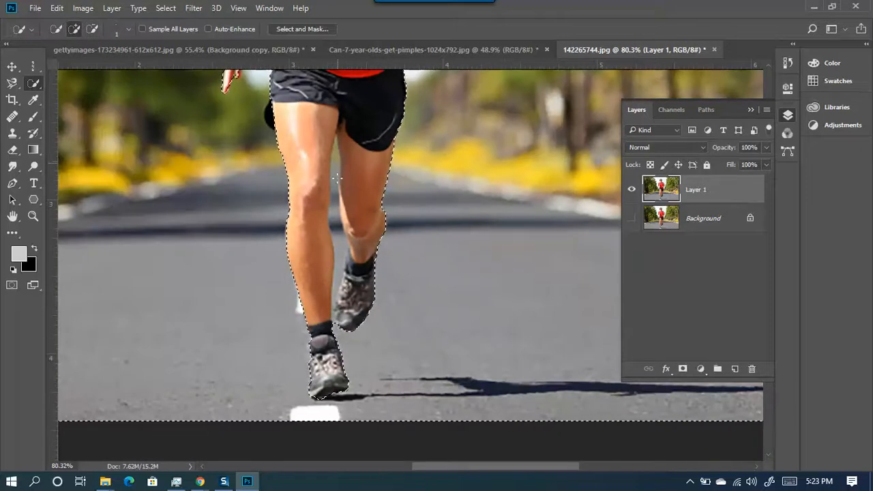
{"action": "key", "text": "alt"}
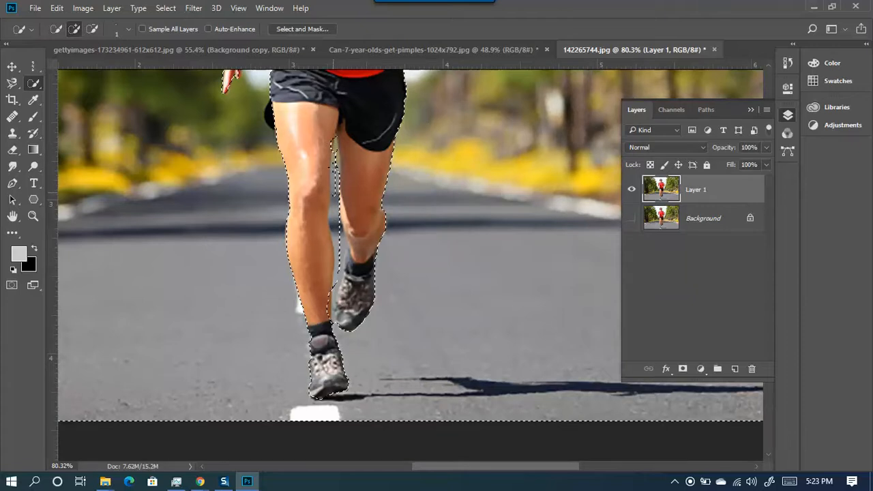
- With a 12 px brush, extend and clean the selection up the gap between the legs, undoing bad strokes
{"action": "scroll", "coordinate": [336, 176], "scroll_direction": "up", "scroll_amount": 5}
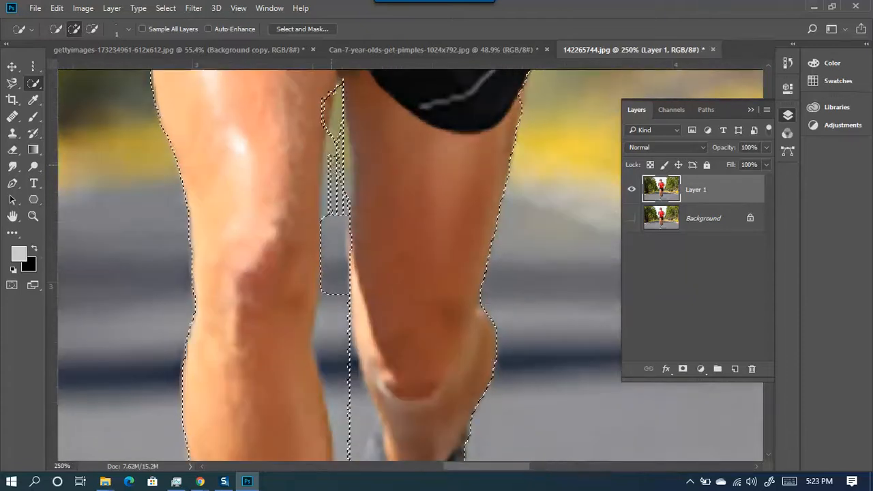
{"action": "right_click", "coordinate": [338, 239], "text": "alt"}
{"action": "left_click_drag", "start_coordinate": [334, 230], "coordinate": [338, 119]}
{"action": "key", "text": "ctrl+z"}
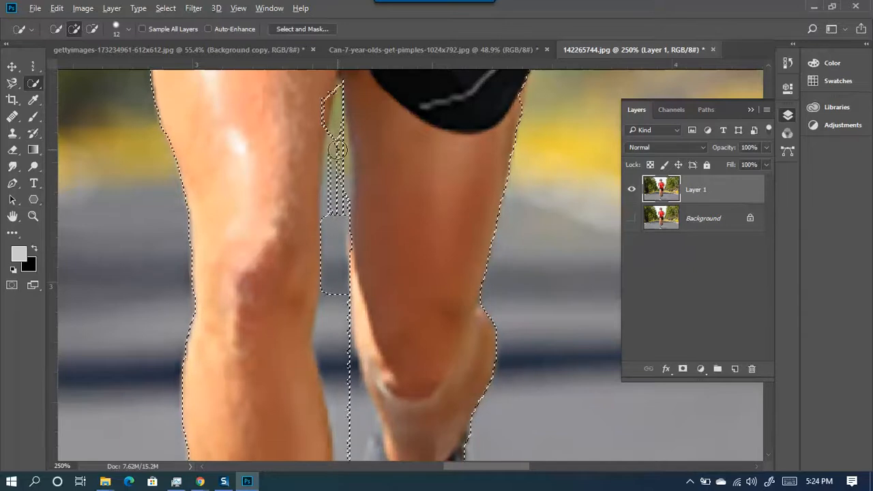
{"action": "left_click_drag", "start_coordinate": [338, 180], "coordinate": [339, 134]}
{"action": "left_click_drag", "start_coordinate": [327, 272], "coordinate": [339, 334]}
{"action": "key", "text": "ctrl+z"}
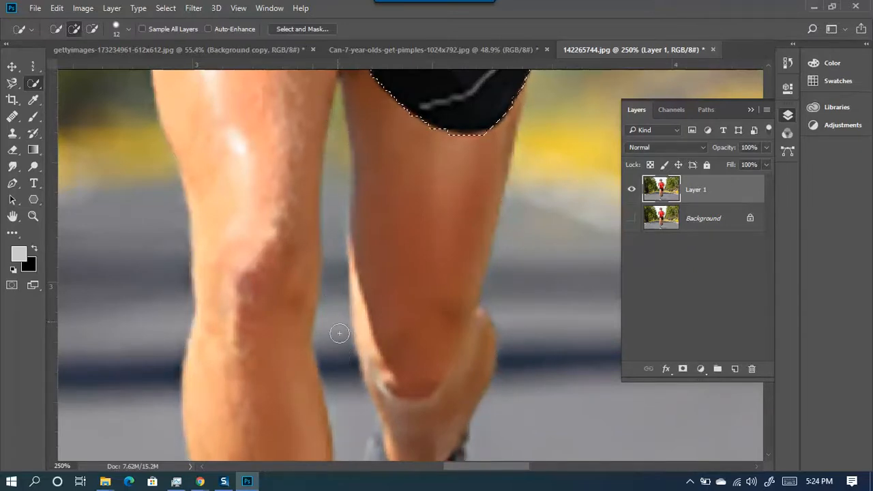
{"action": "key", "text": "ctrl+z"}
- Fix the gap between the legs so both legs and shoes are outlined, then zoom out
{"action": "left_click", "coordinate": [335, 332]}
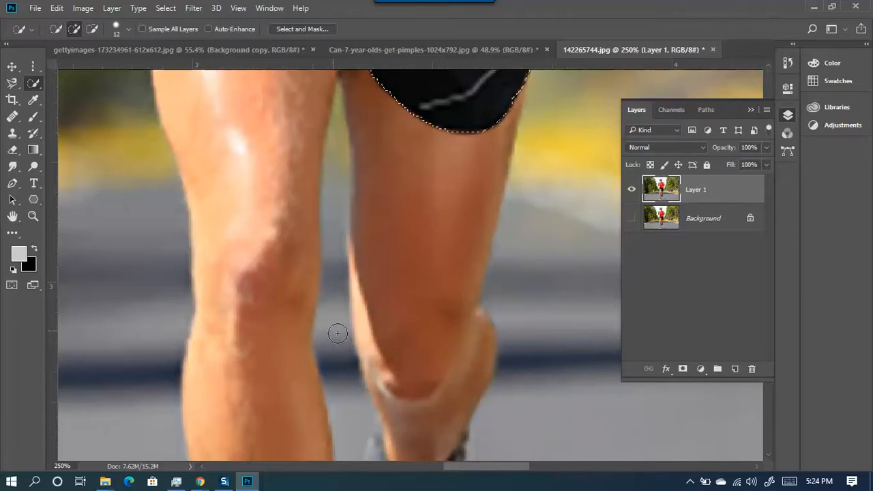
{"action": "scroll", "coordinate": [330, 342], "scroll_direction": "down", "scroll_amount": 6}
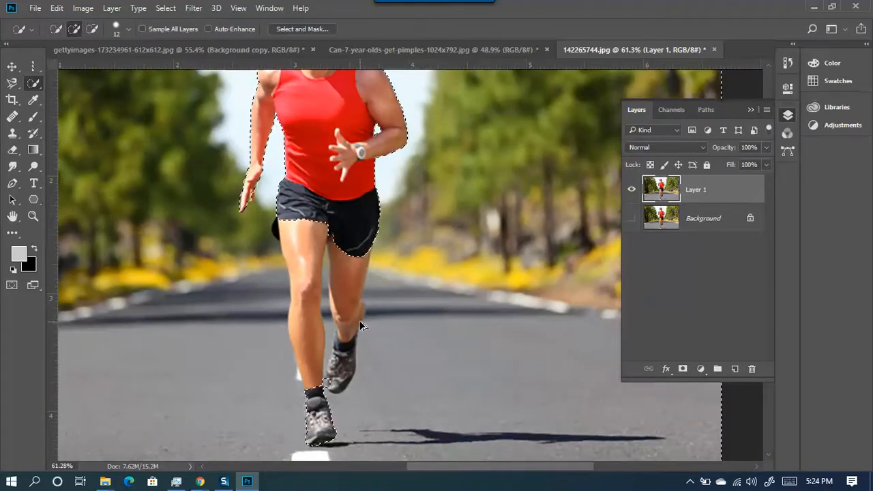
{"action": "left_click", "coordinate": [358, 330]}
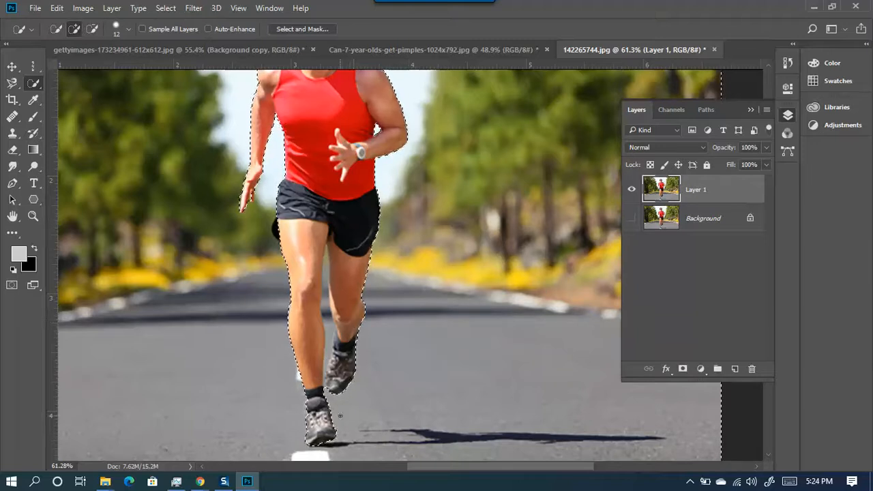
{"action": "scroll", "coordinate": [338, 385], "scroll_direction": "up", "scroll_amount": 2}
{"action": "scroll", "coordinate": [338, 385], "scroll_direction": "up", "scroll_amount": 1}
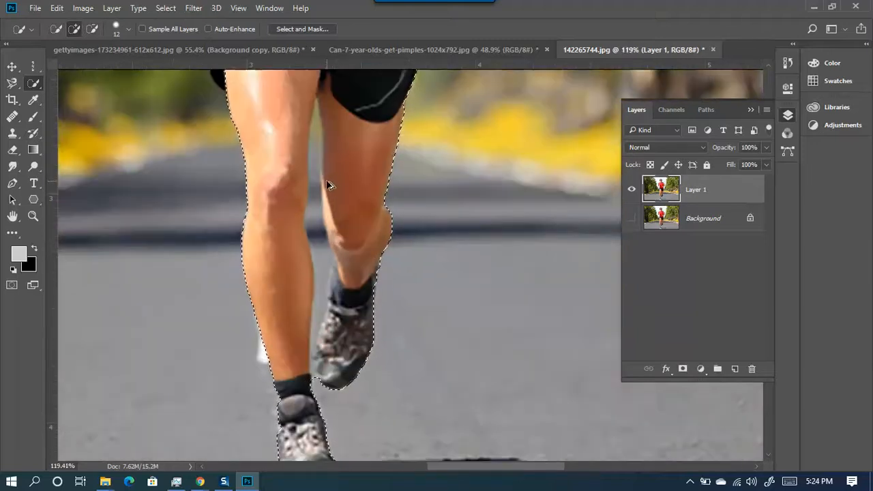
{"action": "scroll", "coordinate": [337, 243], "scroll_direction": "down", "scroll_amount": 3}
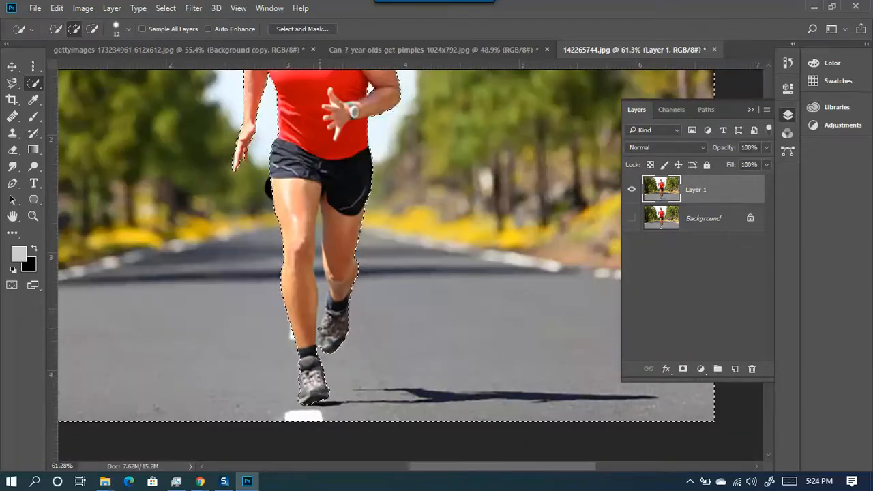
{"action": "scroll", "coordinate": [319, 309], "scroll_direction": "down", "scroll_amount": 1}
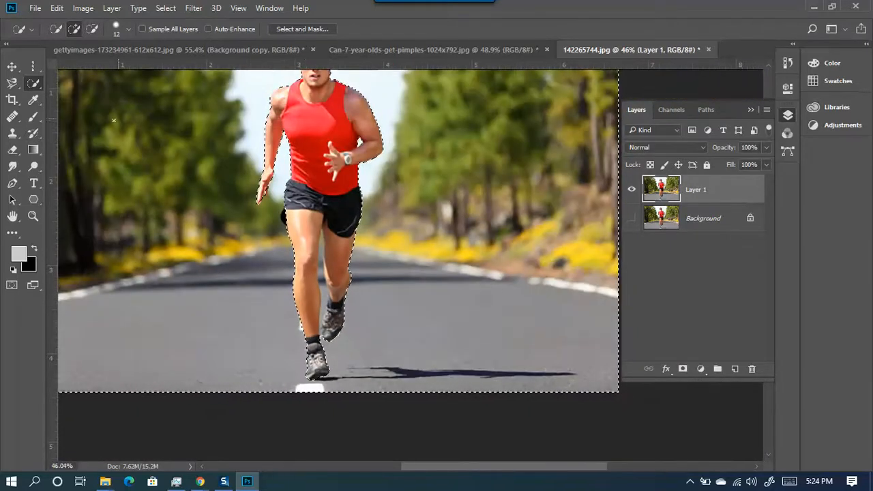
{"action": "scroll", "coordinate": [315, 251], "scroll_direction": "down", "scroll_amount": 1}
{"action": "scroll", "coordinate": [389, 107], "scroll_direction": "down", "scroll_amount": 1}
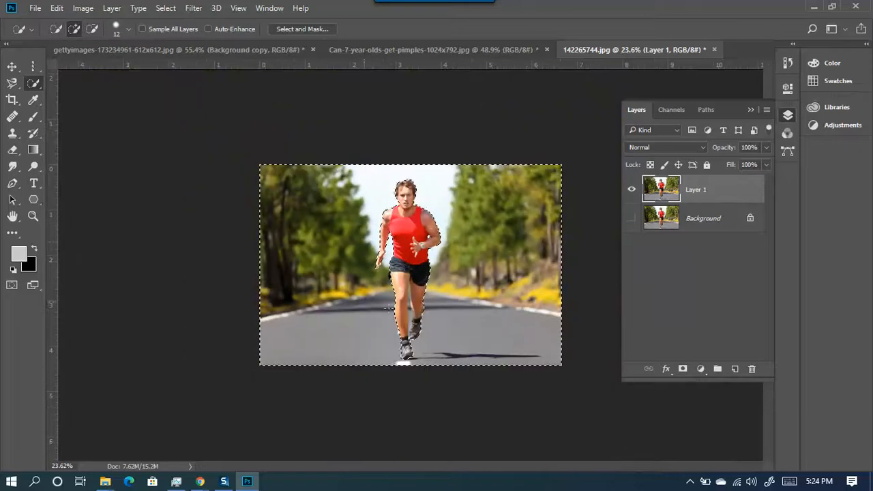
- Copy the background selection to Layer 2, hide Layer 1, then turn off the meeting camera
{"action": "key", "text": "ctrl+j"}
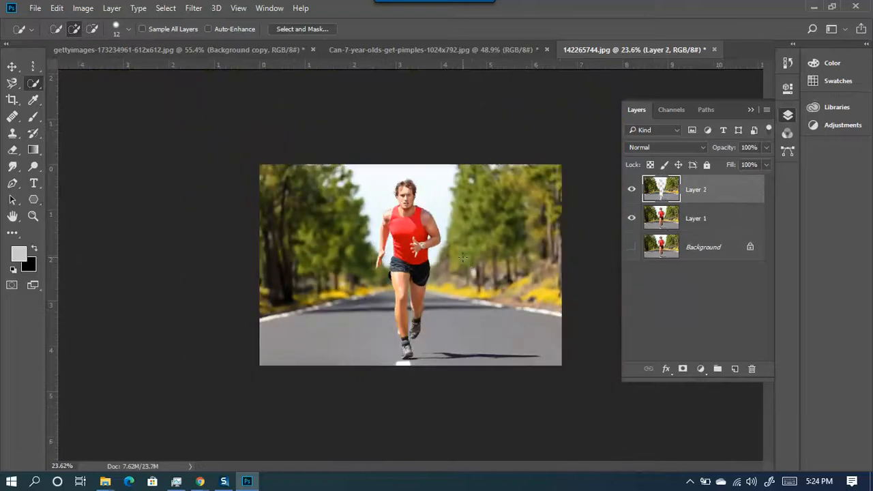
{"action": "left_click", "coordinate": [632, 218]}
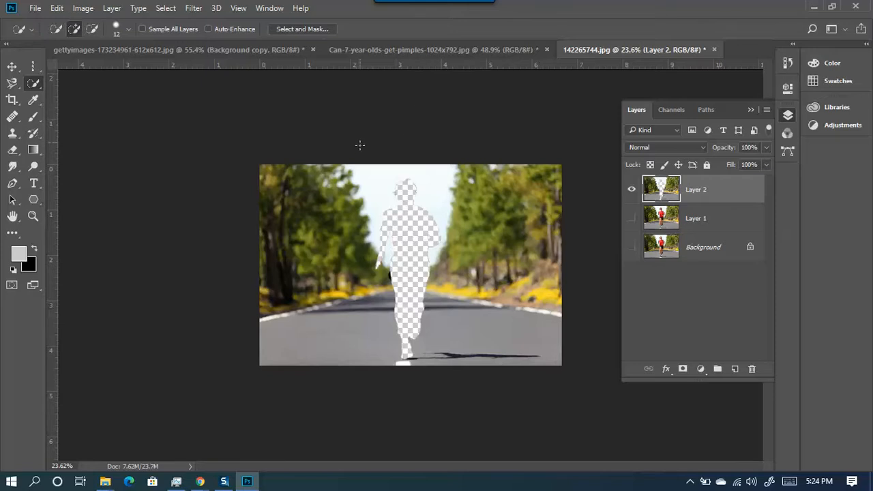
{"action": "mouse_move", "coordinate": [199, 481]}
{"action": "left_click", "coordinate": [147, 431]}
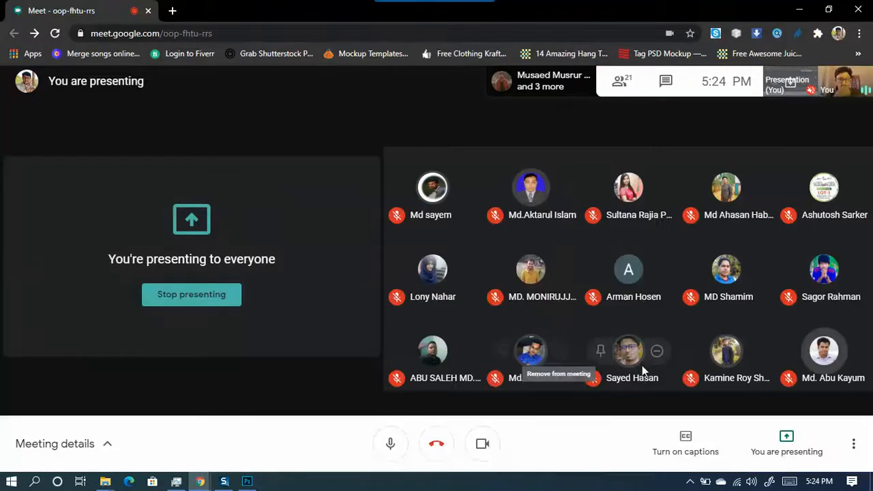
{"action": "left_click", "coordinate": [482, 443]}
- Return from the meeting window to Photoshop and undo the copy so Layer 2 disappears
{"action": "left_click", "coordinate": [797, 8]}
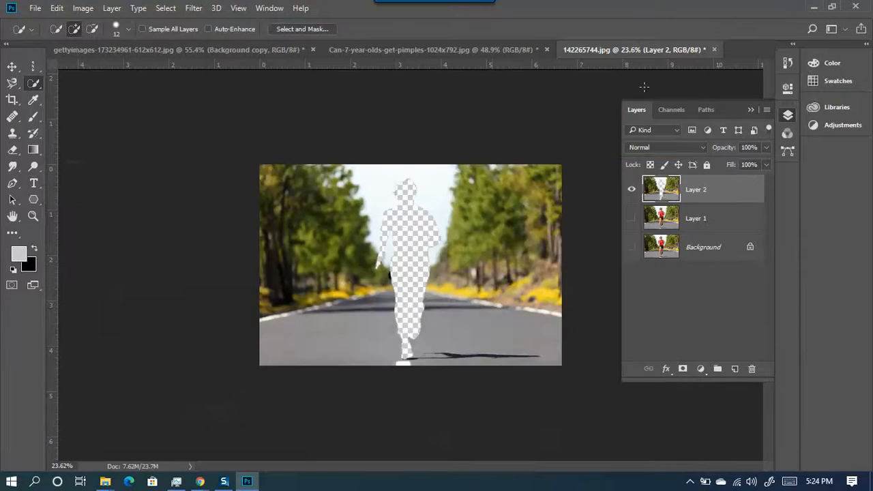
{"action": "scroll", "coordinate": [415, 199], "scroll_direction": "up", "scroll_amount": 9}
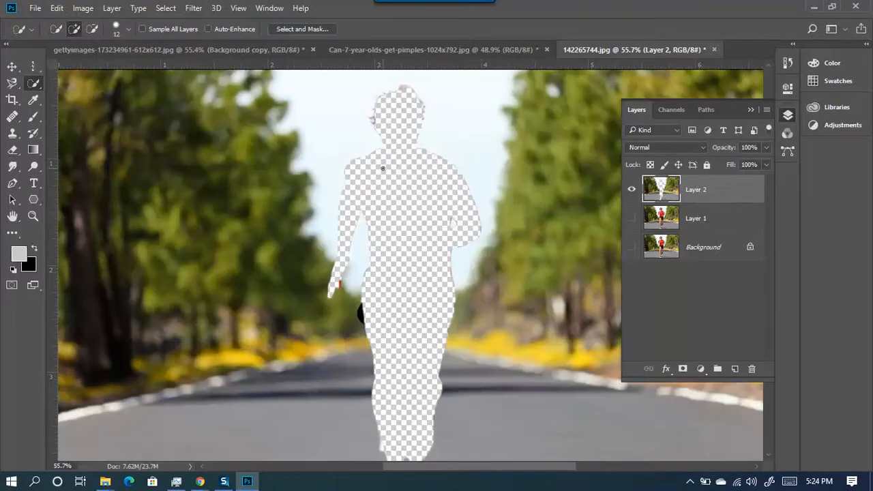
{"action": "scroll", "coordinate": [409, 189], "scroll_direction": "down", "scroll_amount": 3}
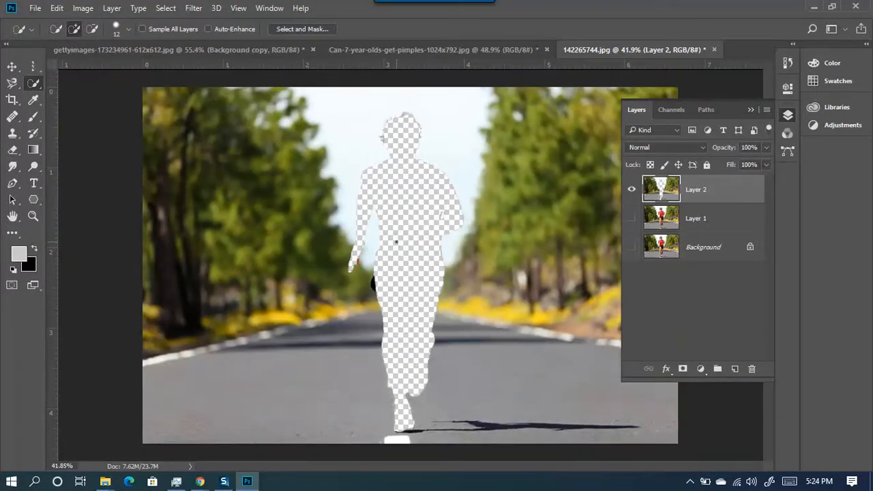
{"action": "scroll", "coordinate": [402, 244], "scroll_direction": "down", "scroll_amount": 2}
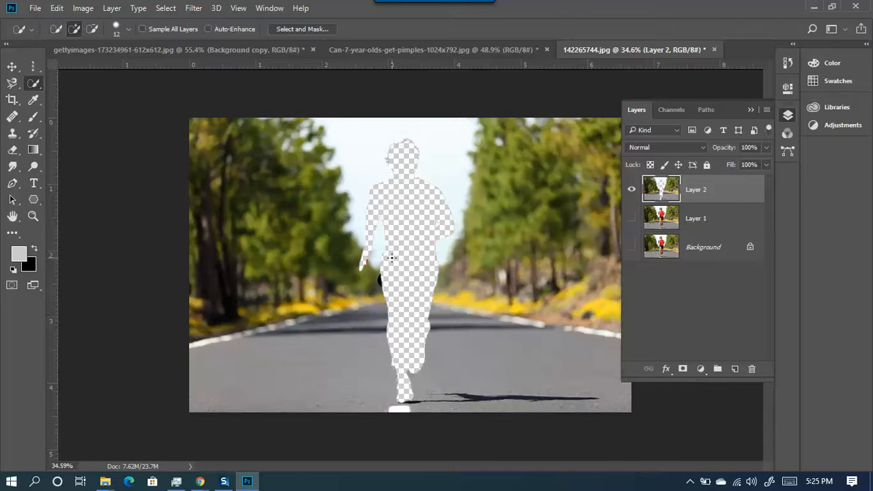
{"action": "key", "text": "ctrl+z"}
{"action": "key", "text": "ctrl+z"}
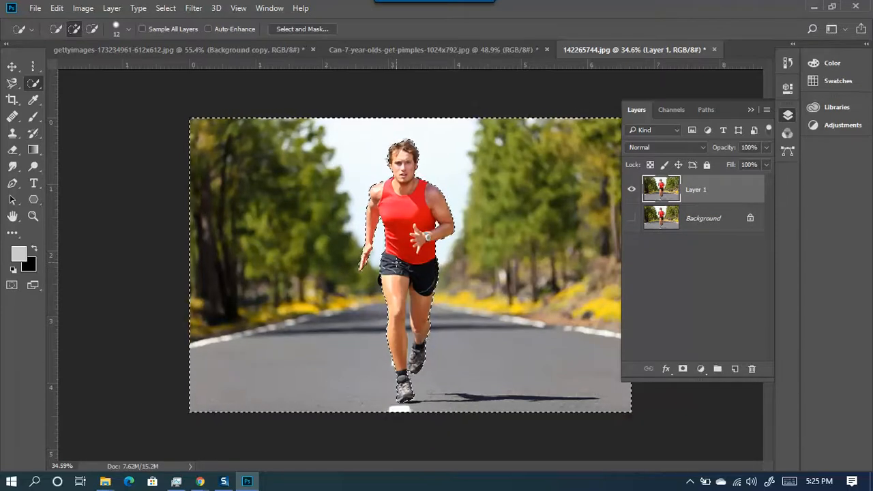
- Invert the selection with Select > Inverse so only the runner is selected
{"action": "right_click", "coordinate": [382, 202]}
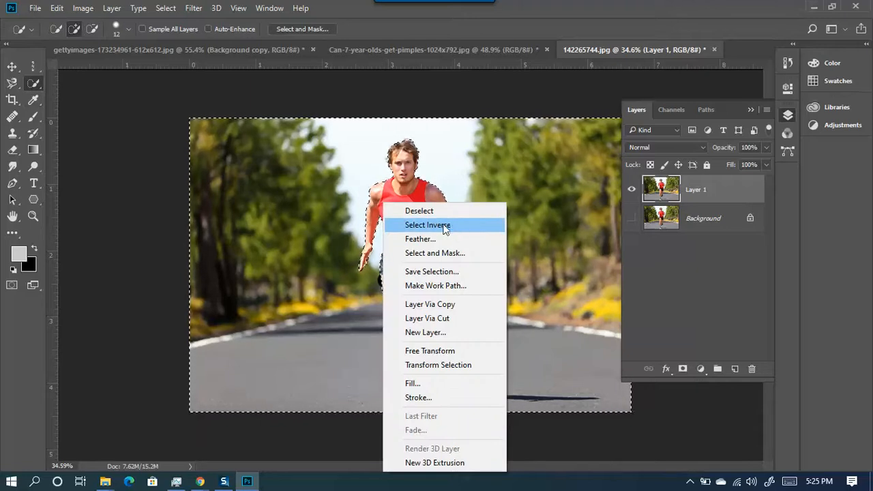
{"action": "left_click", "coordinate": [173, 15]}
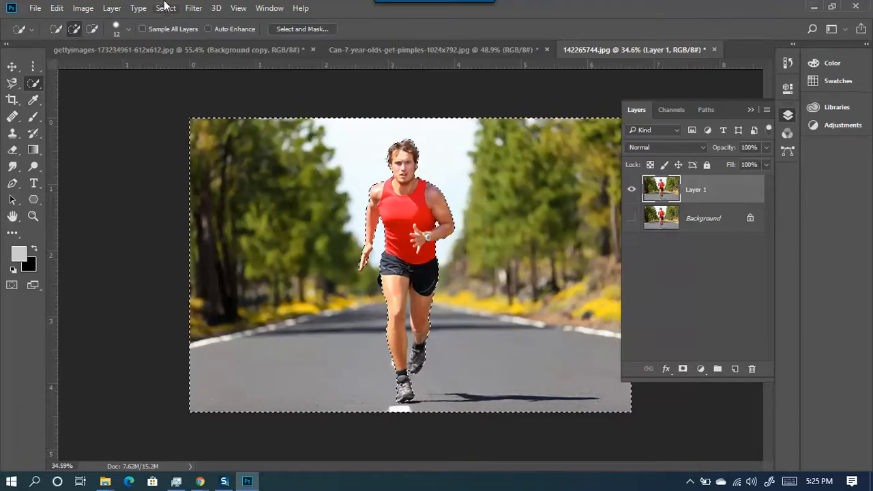
{"action": "left_click", "coordinate": [166, 7]}
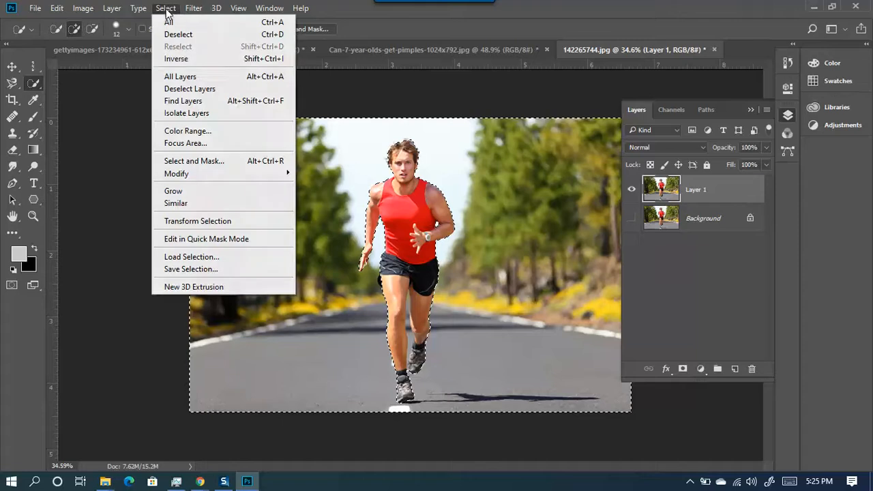
{"action": "left_click", "coordinate": [186, 60]}
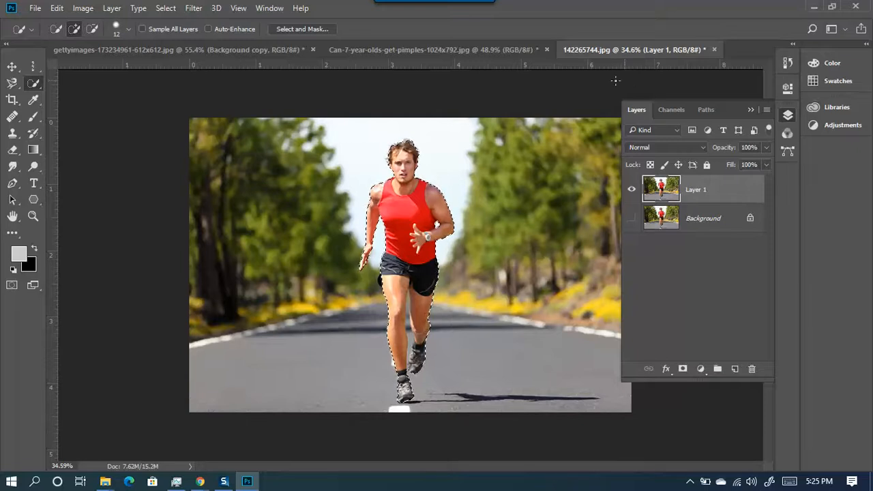
- Make Layer 1 active and copy the runner onto a new Layer 2 with Ctrl+J
{"action": "left_click", "coordinate": [159, 10]}
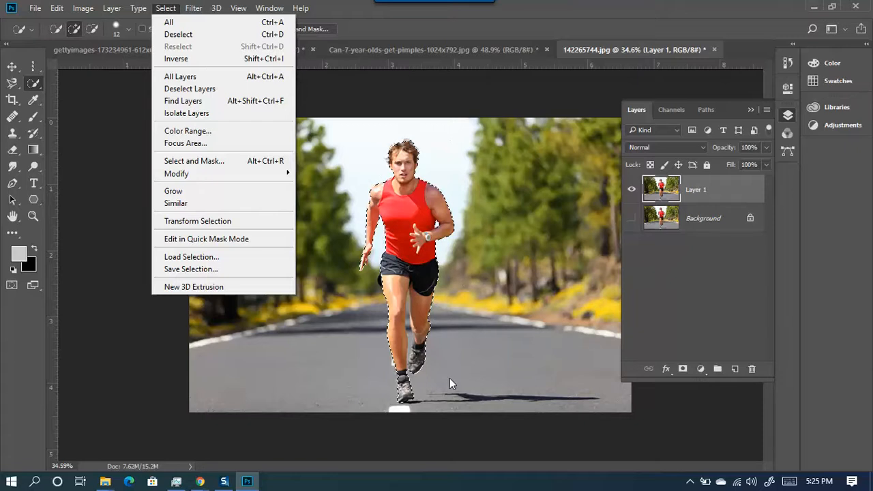
{"action": "left_click", "coordinate": [700, 267]}
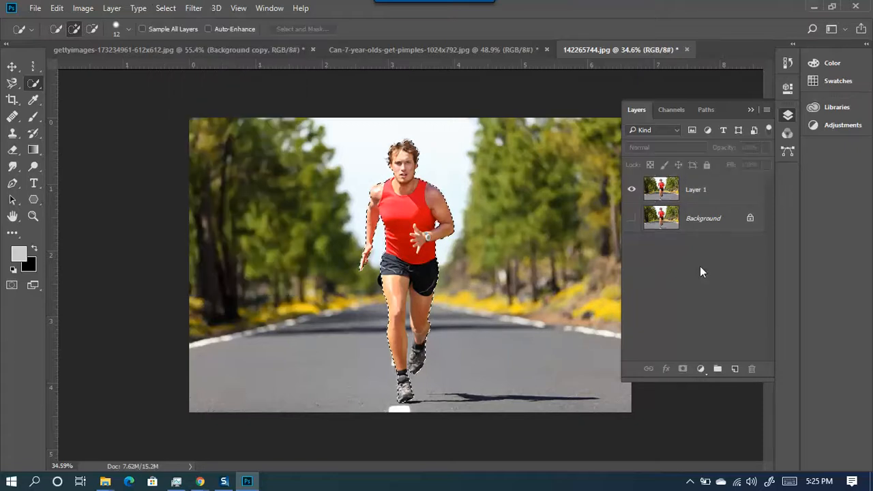
{"action": "left_click", "coordinate": [704, 191]}
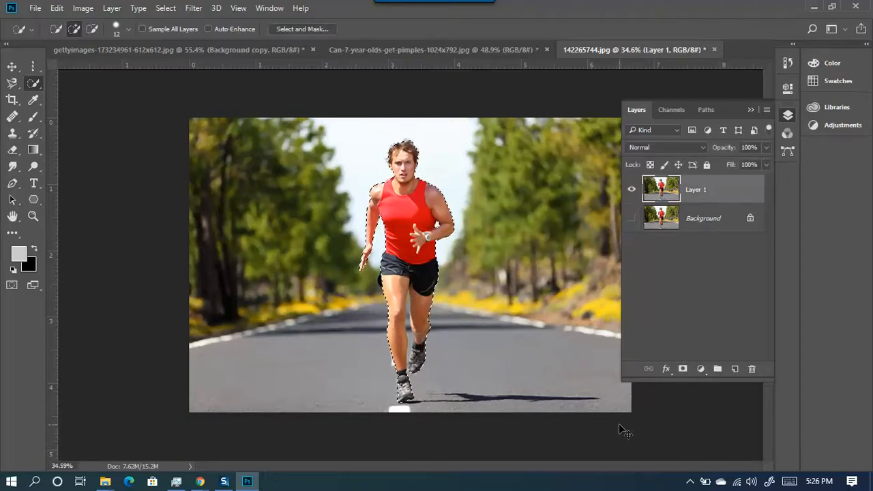
{"action": "key", "text": "ctrl+j"}
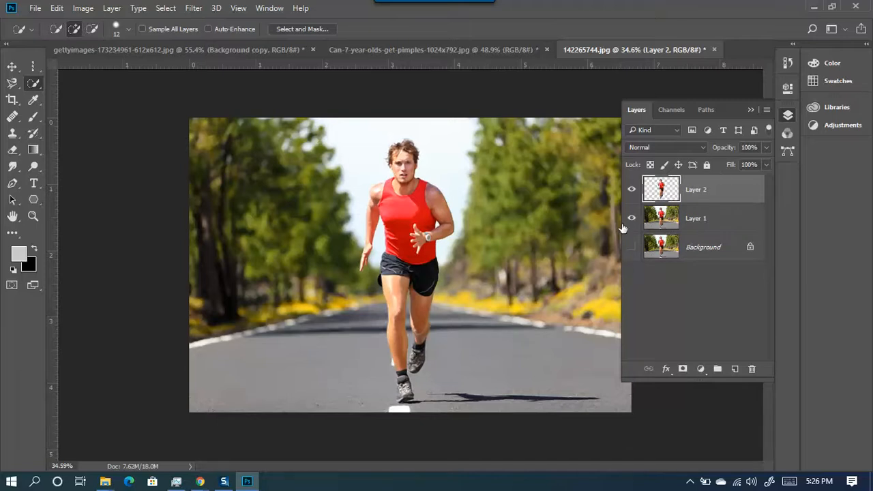
- Hide Layer 1 and pick the Magnetic Lasso from the lasso tools
{"action": "left_click", "coordinate": [632, 219]}
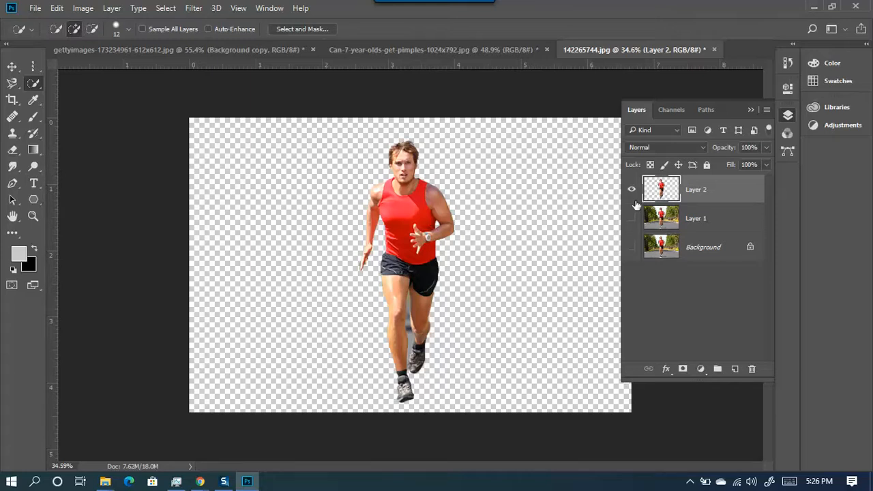
{"action": "left_click", "coordinate": [15, 87]}
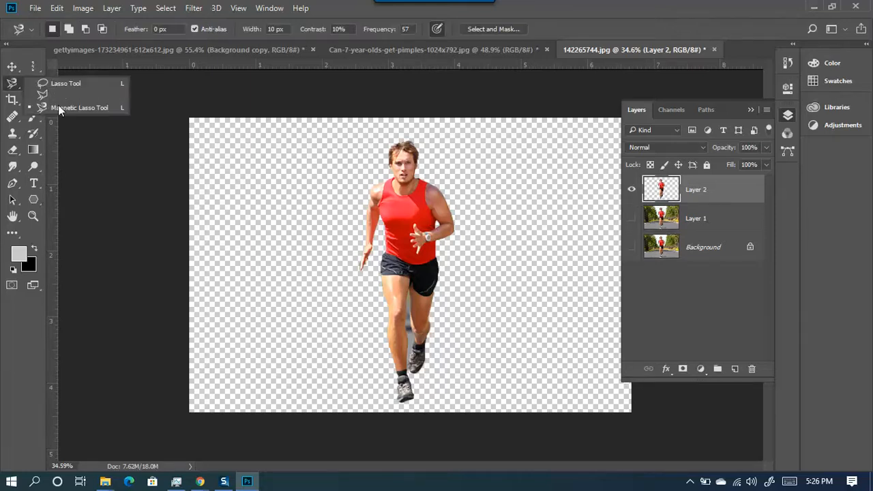
{"action": "left_click", "coordinate": [11, 86]}
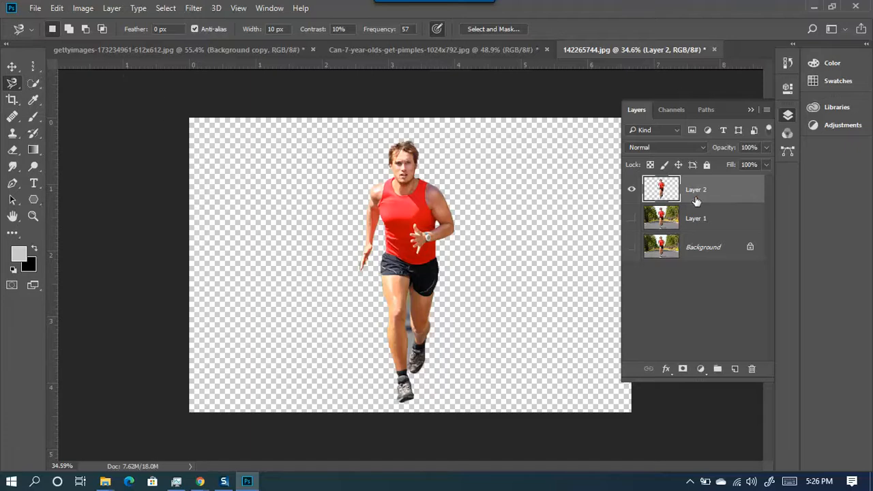
- Delete the cut-out Layer 2 and make Layer 1 visible again
{"action": "key", "text": "Delete"}
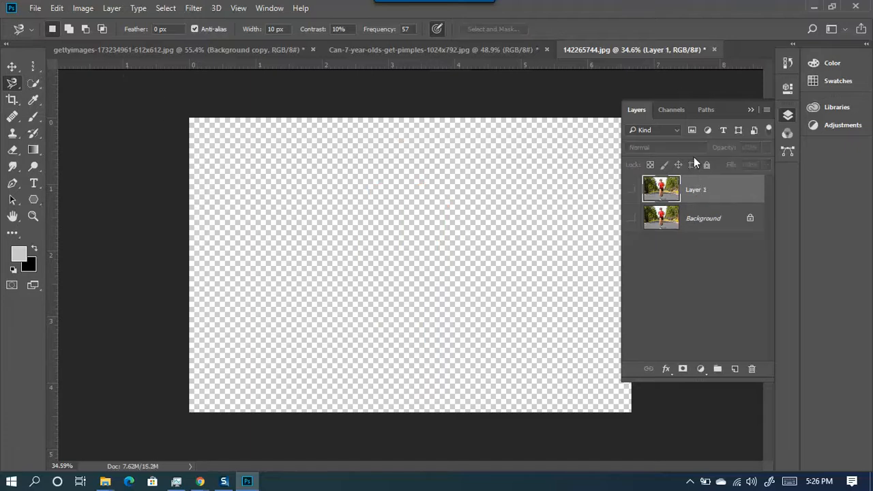
{"action": "left_click", "coordinate": [631, 190]}
{"action": "scroll", "coordinate": [223, 281], "scroll_direction": "down", "scroll_amount": 2}
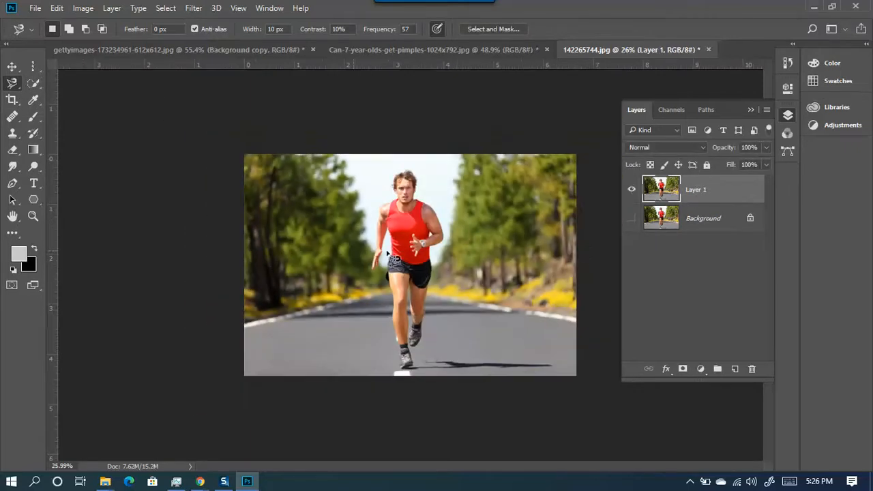
- Try a Quick Selection stroke over the left trees, then deselect
{"action": "left_click", "coordinate": [32, 85]}
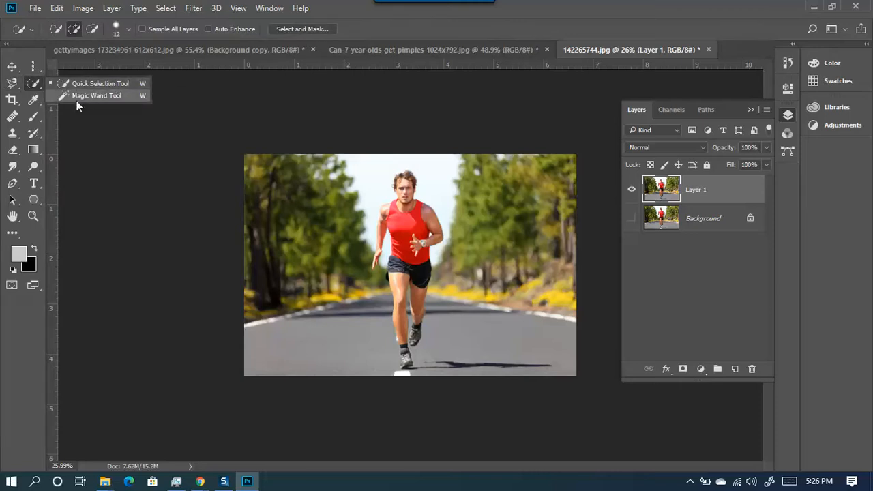
{"action": "left_click", "coordinate": [96, 83]}
{"action": "left_click_drag", "start_coordinate": [317, 210], "coordinate": [302, 205]}
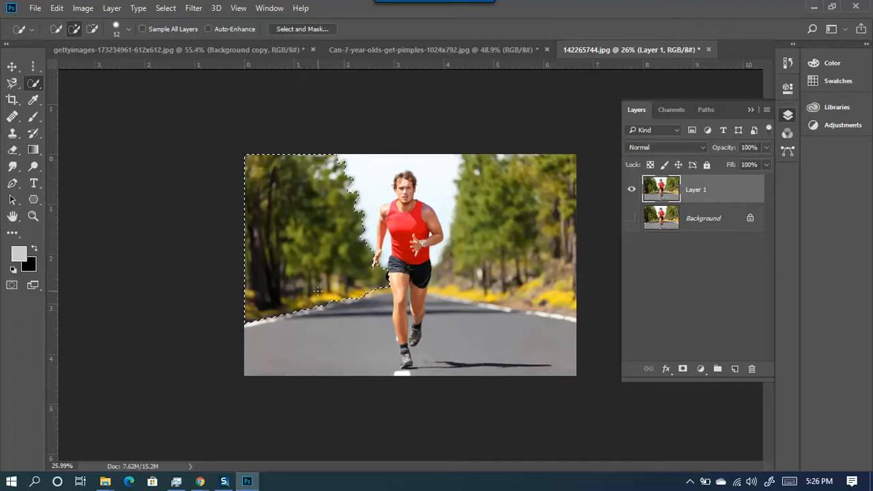
{"action": "key", "text": "ctrl+d"}
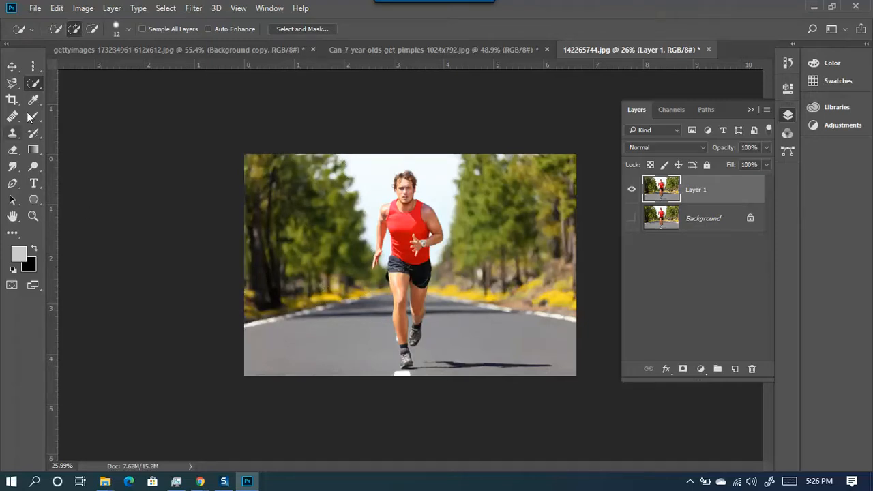
- Switch to the Magic Wand and select the road and right roadside
{"action": "right_click", "coordinate": [36, 82]}
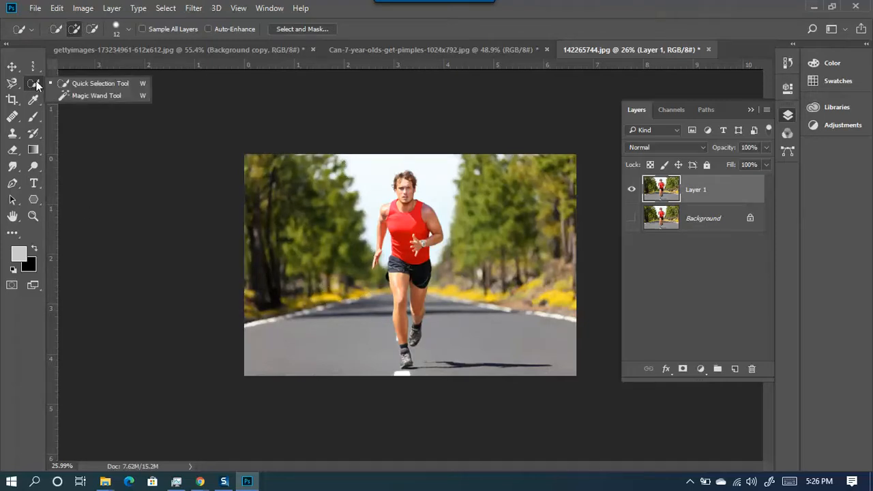
{"action": "left_click", "coordinate": [117, 94]}
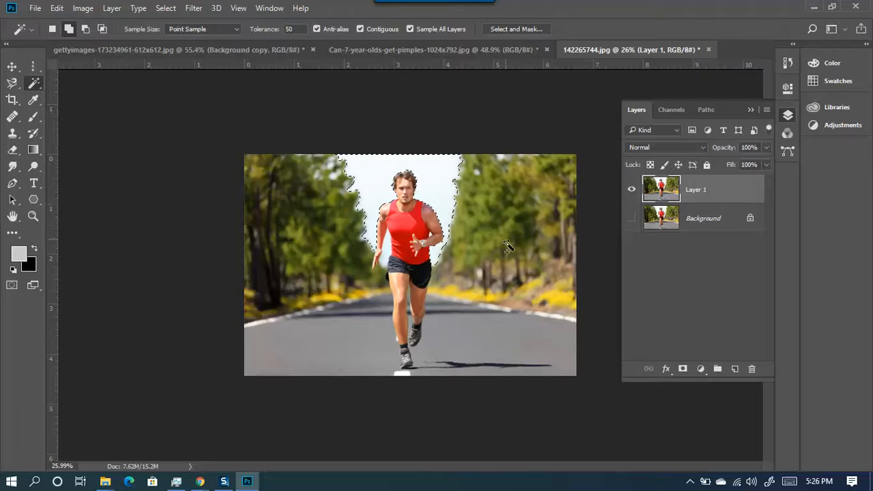
{"action": "left_click", "coordinate": [488, 330]}
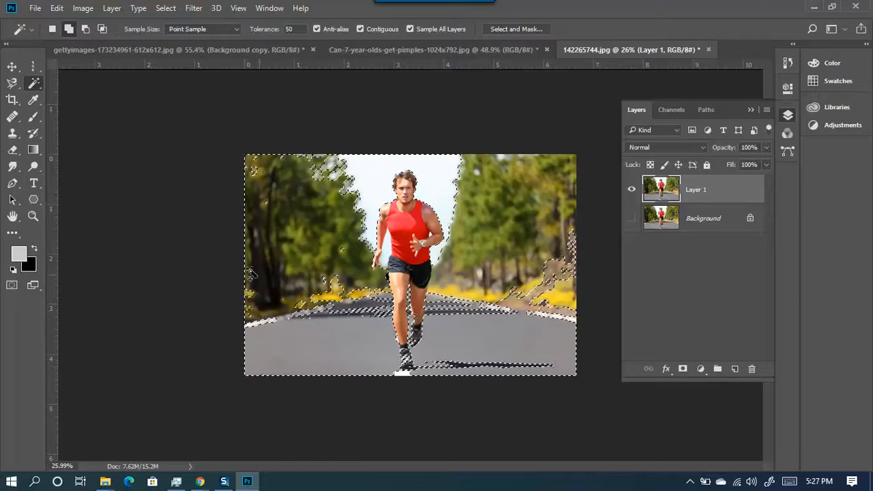
{"action": "right_click", "coordinate": [40, 89]}
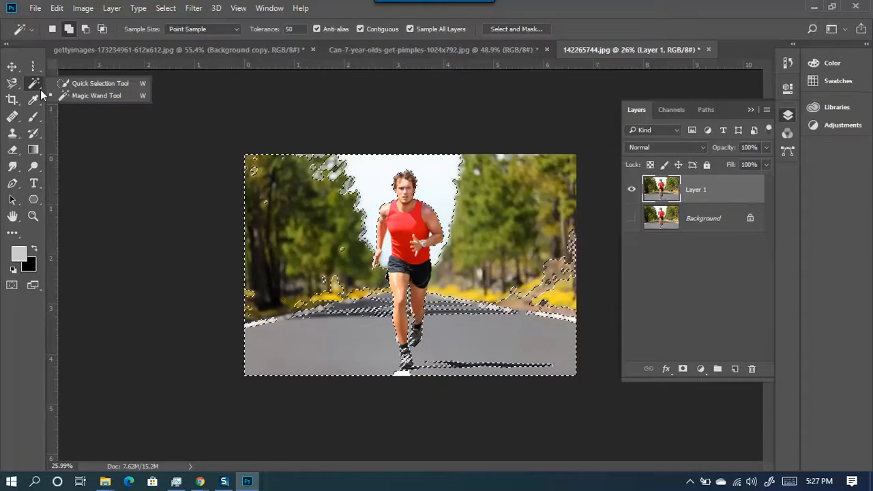
{"action": "left_click", "coordinate": [85, 96]}
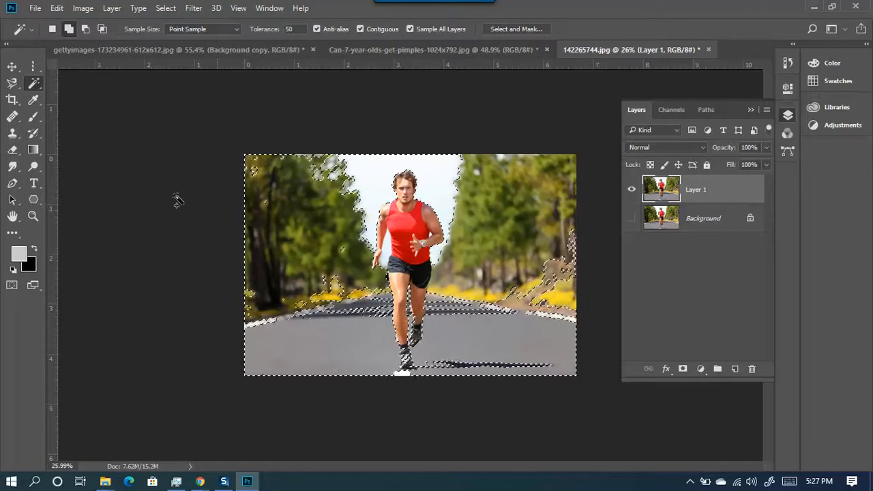
{"action": "right_click", "coordinate": [33, 83]}
{"action": "left_click", "coordinate": [73, 96]}
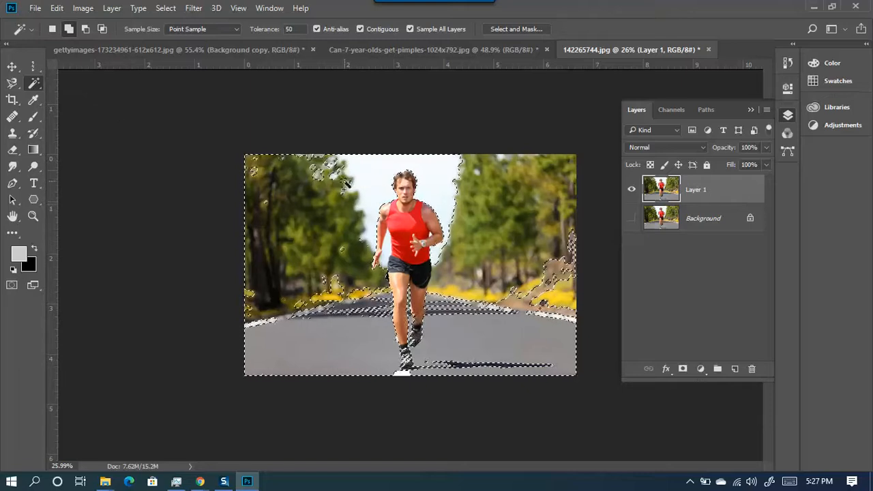
- Add the left trees, a sky patch, the right trees and the road to the selection
{"action": "left_click", "coordinate": [247, 167]}
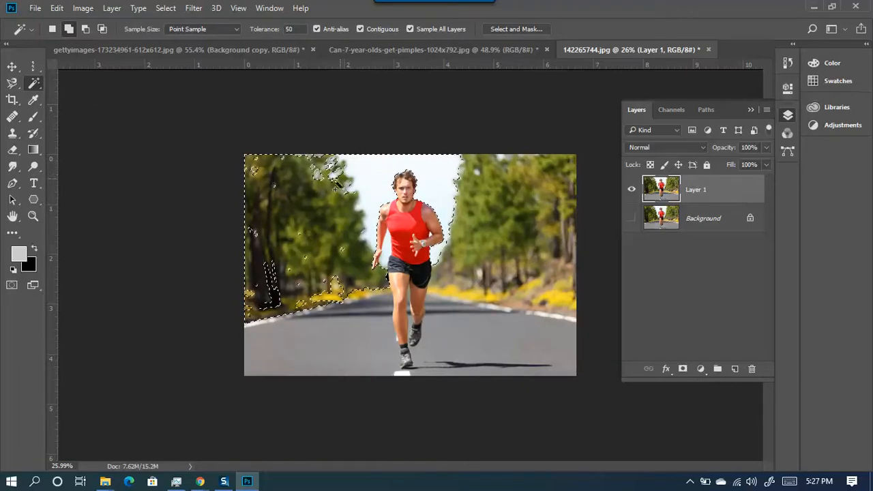
{"action": "left_click", "coordinate": [501, 225]}
{"action": "left_click", "coordinate": [532, 294]}
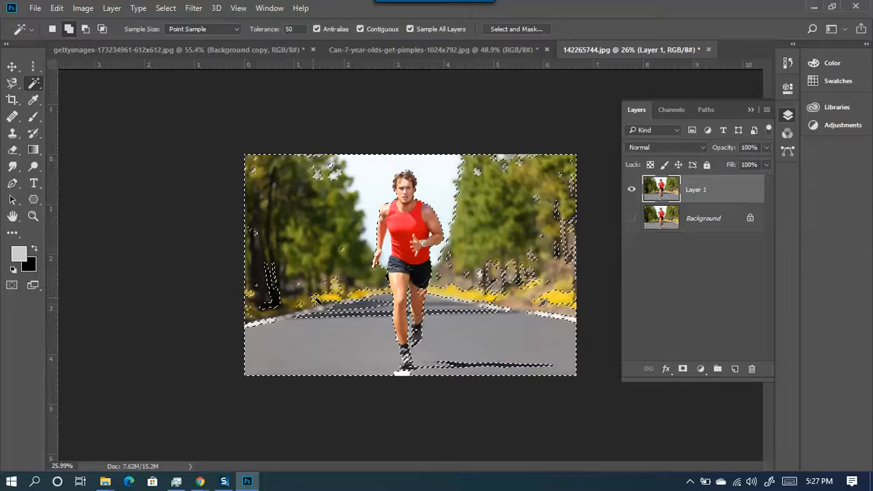
{"action": "right_click", "coordinate": [32, 85]}
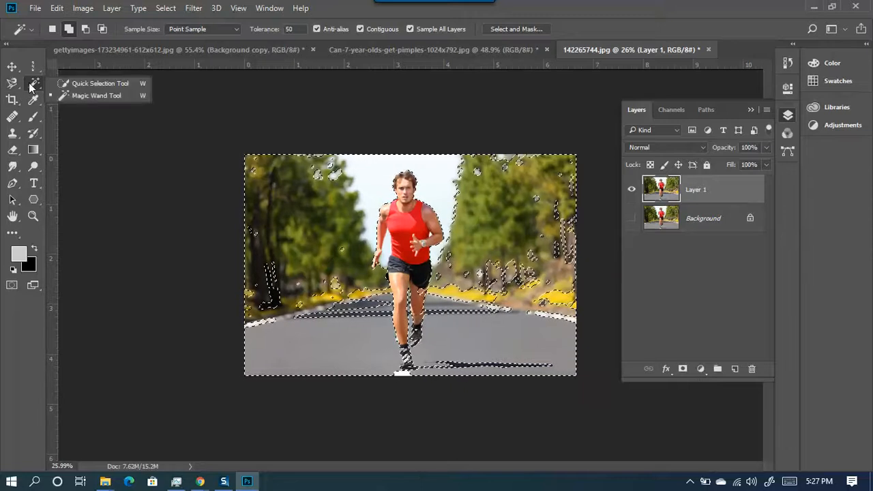
{"action": "left_click", "coordinate": [82, 85]}
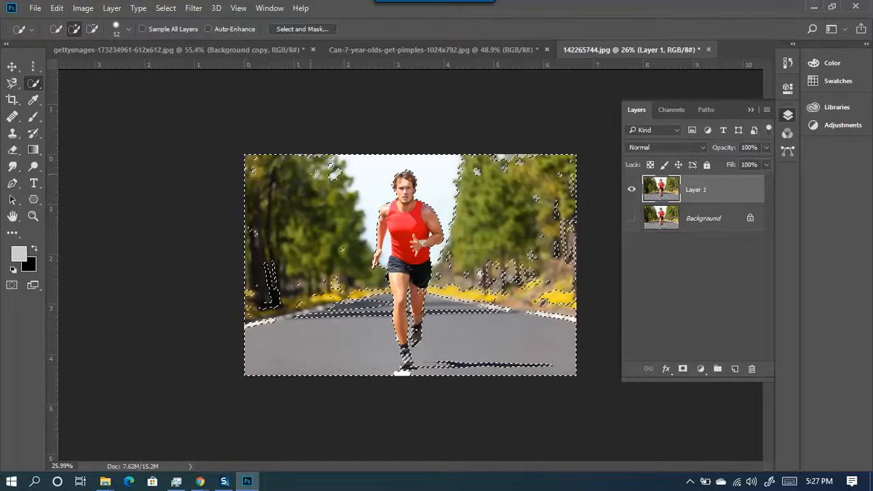
- Use a large Quick Selection brush to fill the small holes in the trees and road shadows
{"action": "right_click", "coordinate": [316, 212], "text": "alt"}
{"action": "mouse_move", "coordinate": [331, 202]}
{"action": "left_mouse_down"}
{"action": "mouse_move", "coordinate": [304, 214]}
{"action": "mouse_move", "coordinate": [257, 318]}
{"action": "left_mouse_up"}
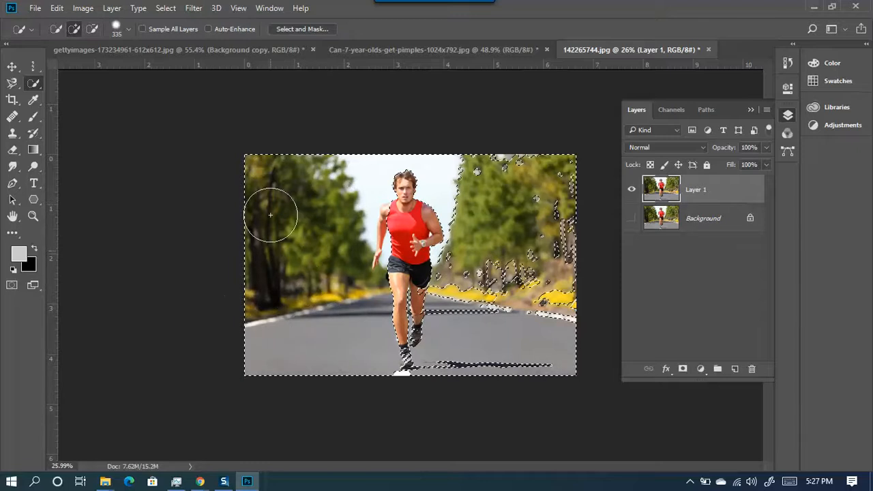
{"action": "mouse_move", "coordinate": [339, 197]}
{"action": "left_mouse_down"}
{"action": "mouse_move", "coordinate": [509, 138]}
{"action": "mouse_move", "coordinate": [538, 328]}
{"action": "left_mouse_up"}
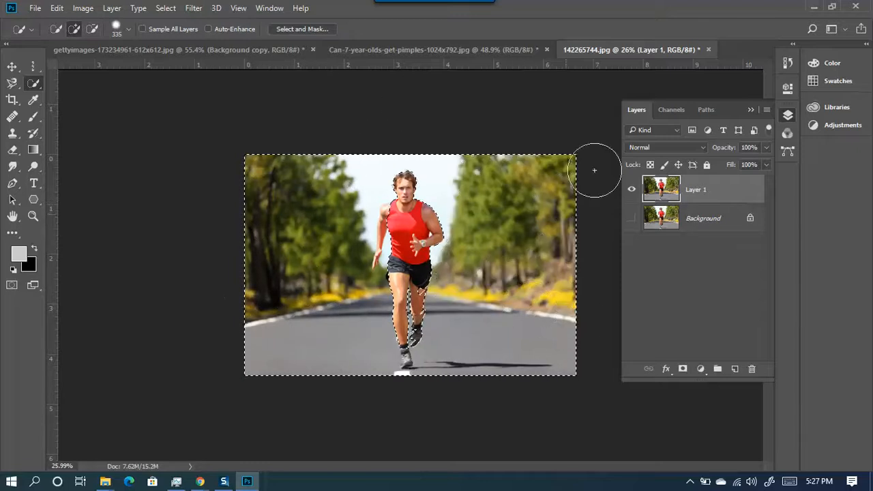
{"action": "scroll", "coordinate": [477, 360], "scroll_direction": "up", "scroll_amount": 5}
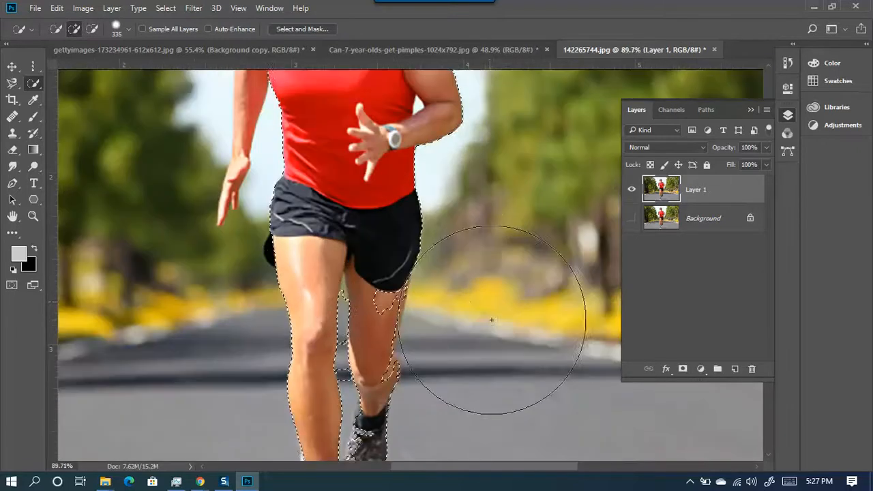
{"action": "mouse_move", "coordinate": [490, 287]}
{"action": "left_mouse_down"}
{"action": "mouse_move", "coordinate": [408, 296]}
{"action": "mouse_move", "coordinate": [365, 287]}
{"action": "left_mouse_up"}
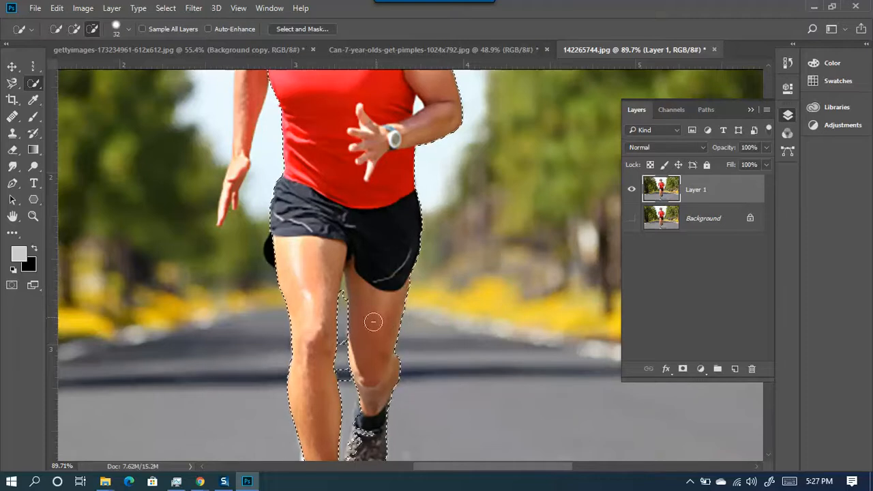
{"action": "scroll", "coordinate": [389, 351], "scroll_direction": "down", "scroll_amount": 2}
{"action": "scroll", "coordinate": [378, 402], "scroll_direction": "up", "scroll_amount": 2}
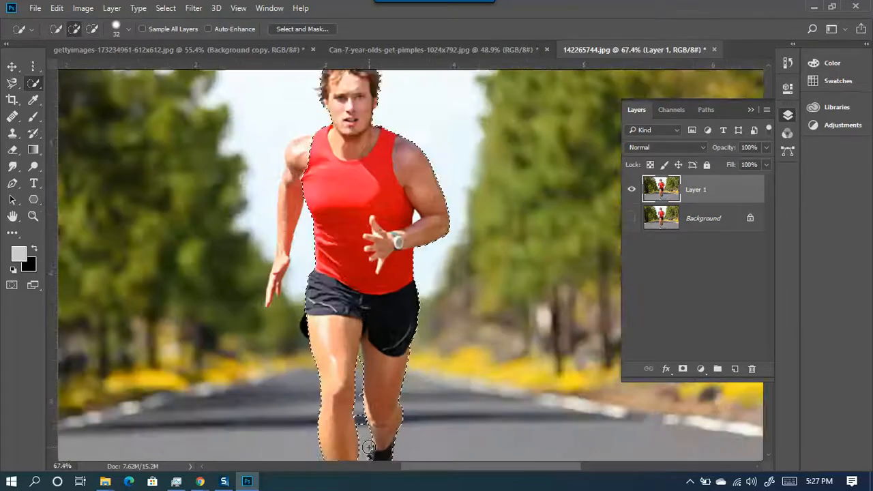
{"action": "scroll", "coordinate": [368, 447], "scroll_direction": "up", "scroll_amount": 5}
{"action": "left_click_drag", "start_coordinate": [373, 421], "coordinate": [357, 225]}
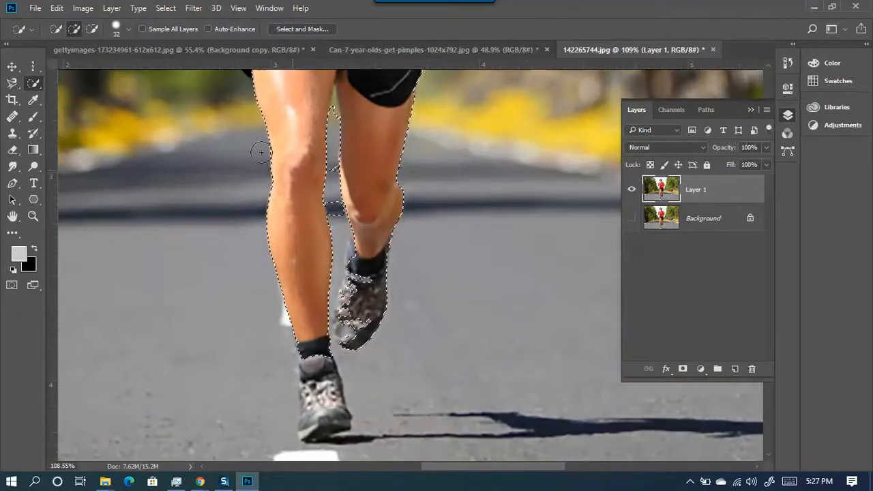
- Add the sock and top of the raised shoe to the selection
{"action": "right_click", "coordinate": [34, 87]}
{"action": "left_click", "coordinate": [75, 97]}
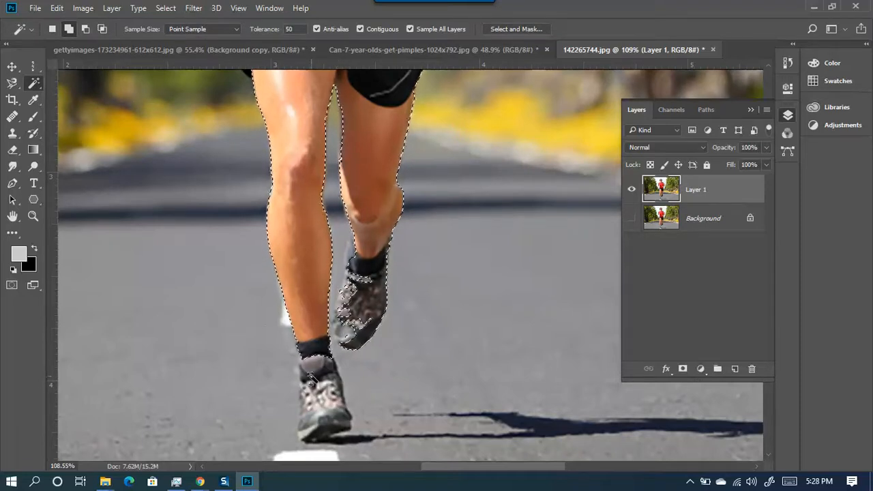
{"action": "right_click", "coordinate": [33, 84]}
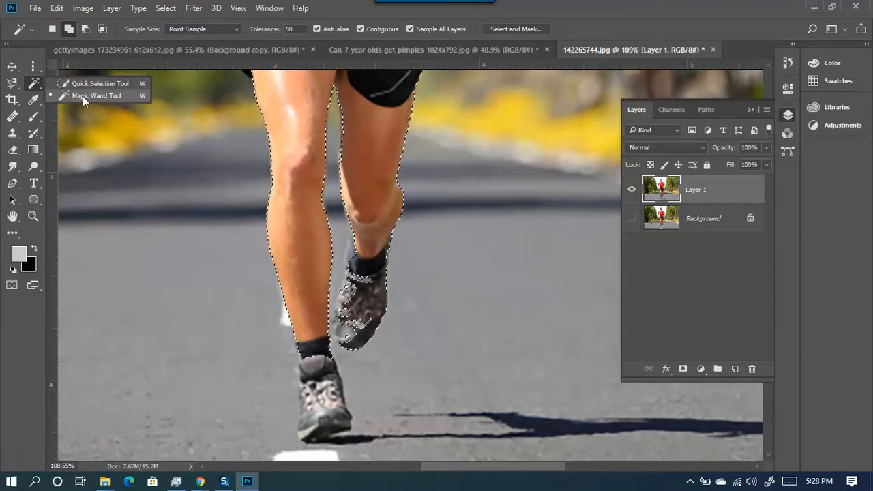
{"action": "left_click", "coordinate": [86, 97]}
{"action": "right_click", "coordinate": [34, 85]}
{"action": "left_click", "coordinate": [92, 83]}
{"action": "scroll", "coordinate": [379, 300], "scroll_direction": "up", "scroll_amount": 5}
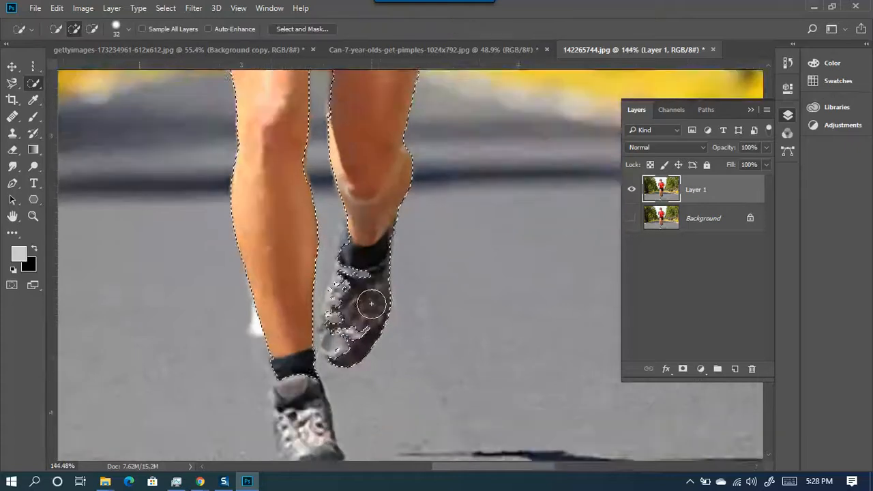
{"action": "mouse_move", "coordinate": [355, 270]}
{"action": "left_mouse_down"}
{"action": "mouse_move", "coordinate": [355, 236]}
{"action": "mouse_move", "coordinate": [368, 227]}
{"action": "mouse_move", "coordinate": [350, 272]}
{"action": "mouse_move", "coordinate": [371, 225]}
{"action": "mouse_move", "coordinate": [351, 193]}
{"action": "mouse_move", "coordinate": [344, 219]}
{"action": "mouse_move", "coordinate": [358, 268]}
{"action": "mouse_move", "coordinate": [340, 317]}
{"action": "left_mouse_up"}
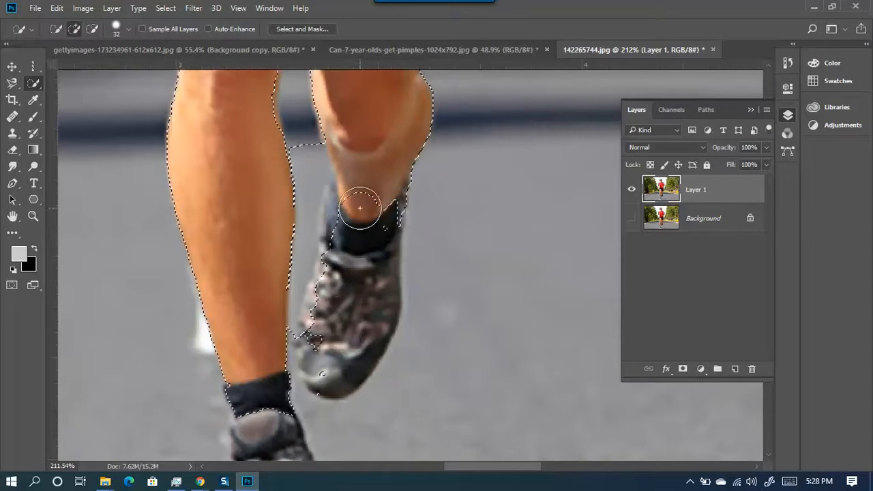
- With a 13 px subtract brush, trim the selection along the legs, sock and shoes
{"action": "key", "text": "ctrl+alt+z"}
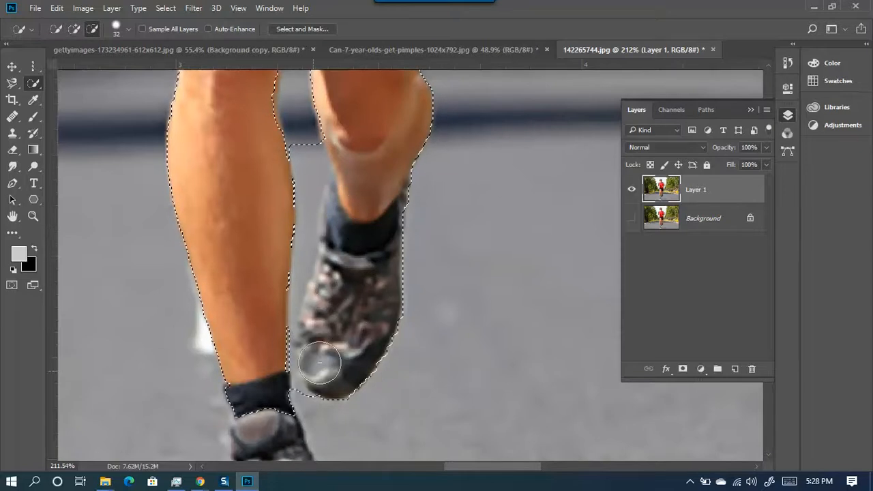
{"action": "scroll", "coordinate": [345, 330], "scroll_direction": "down", "scroll_amount": 2}
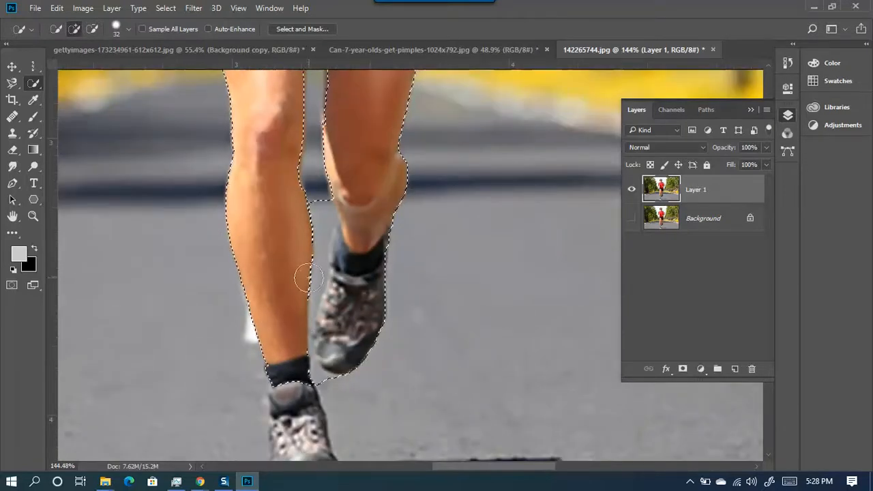
{"action": "mouse_move", "coordinate": [318, 185]}
{"action": "left_mouse_down", "text": "alt"}
{"action": "mouse_move", "coordinate": [309, 189]}
{"action": "mouse_move", "coordinate": [312, 180]}
{"action": "left_mouse_up", "text": "alt"}
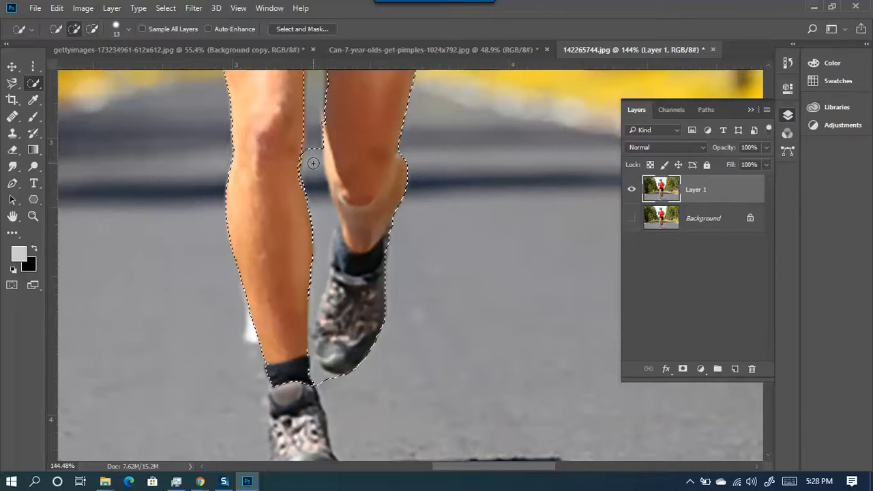
{"action": "left_click_drag", "start_coordinate": [312, 180], "coordinate": [311, 172]}
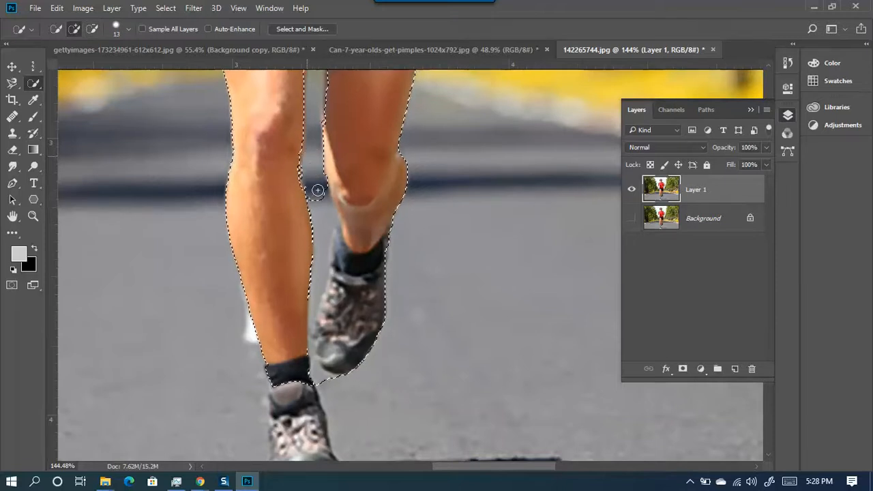
{"action": "left_click_drag", "start_coordinate": [321, 196], "coordinate": [328, 320], "text": "alt"}
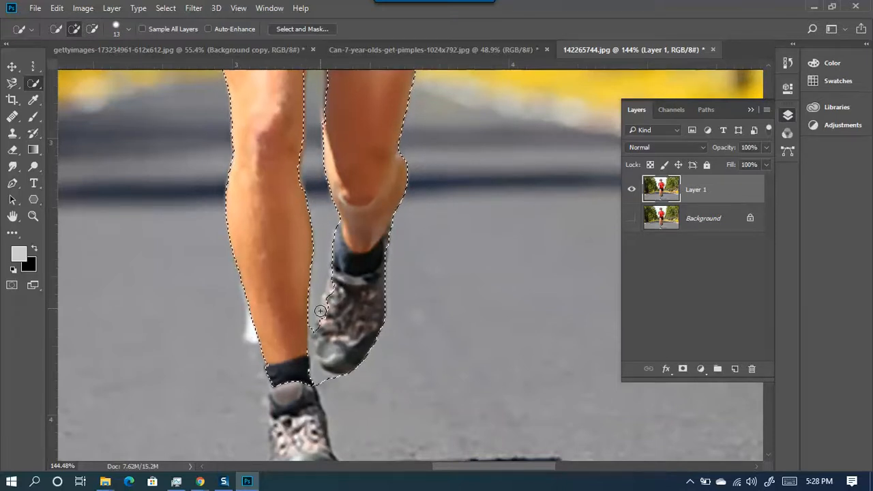
{"action": "scroll", "coordinate": [355, 348], "scroll_direction": "up", "scroll_amount": 2}
{"action": "left_click_drag", "start_coordinate": [360, 341], "coordinate": [346, 259]}
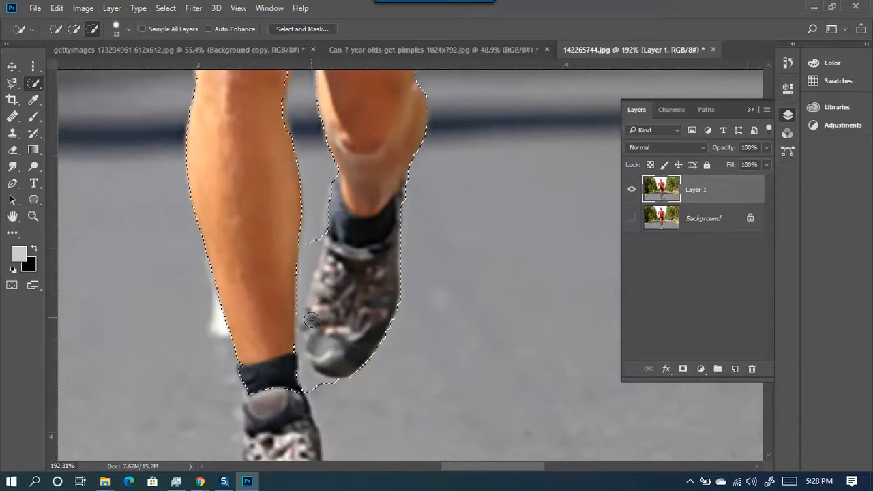
{"action": "scroll", "coordinate": [307, 310], "scroll_direction": "down", "scroll_amount": 2}
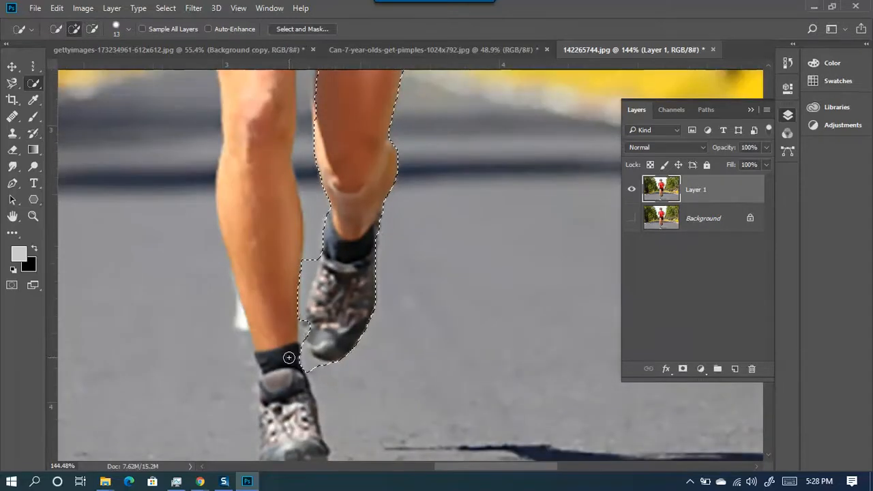
{"action": "mouse_move", "coordinate": [292, 357]}
{"action": "left_mouse_down"}
{"action": "mouse_move", "coordinate": [275, 352]}
{"action": "mouse_move", "coordinate": [282, 450]}
{"action": "left_mouse_up"}
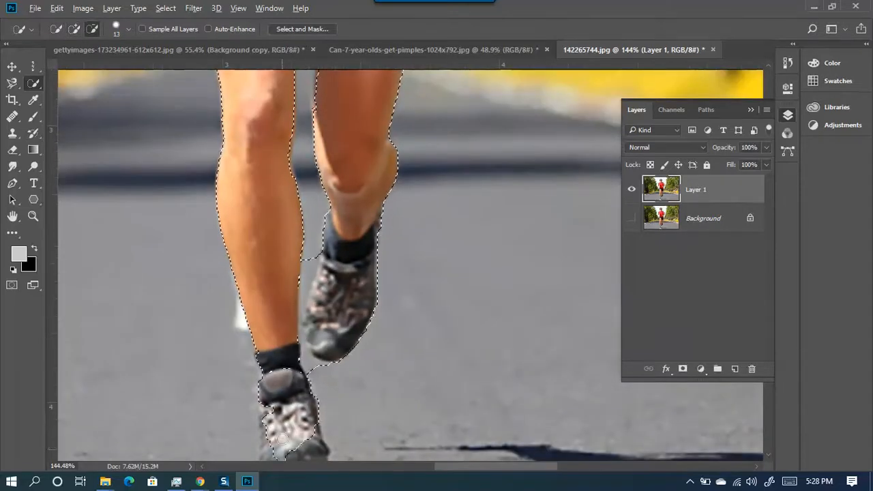
- Extend the selection edge down the runner's left arm
{"action": "scroll", "coordinate": [303, 354], "scroll_direction": "down", "scroll_amount": 4}
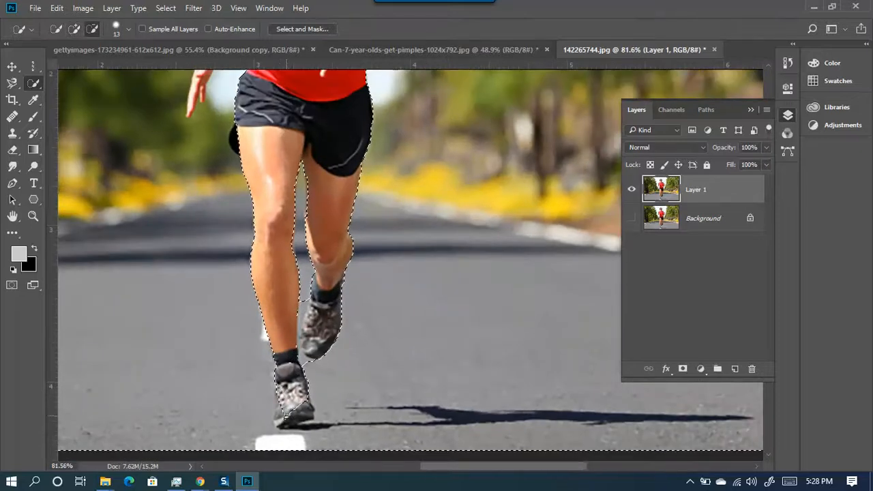
{"action": "scroll", "coordinate": [344, 336], "scroll_direction": "down", "scroll_amount": 3}
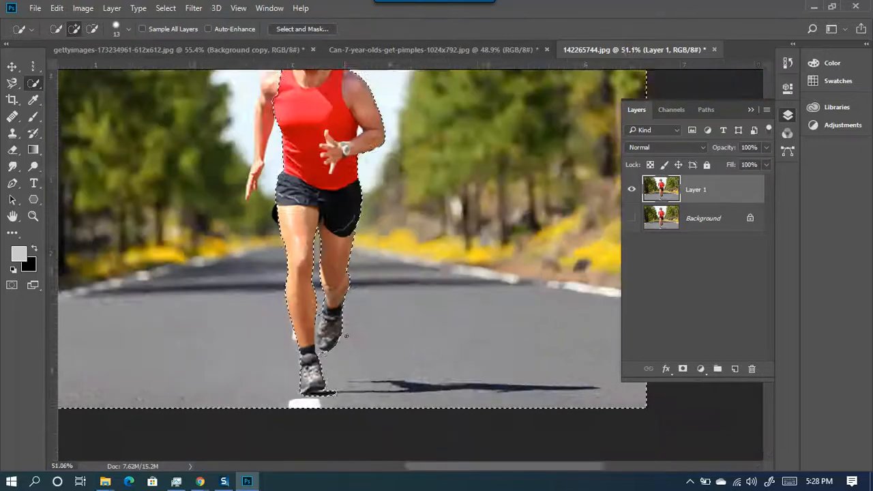
{"action": "scroll", "coordinate": [344, 336], "scroll_direction": "down", "scroll_amount": 1}
{"action": "scroll", "coordinate": [380, 160], "scroll_direction": "up", "scroll_amount": 4}
{"action": "left_click_drag", "start_coordinate": [360, 181], "coordinate": [356, 225]}
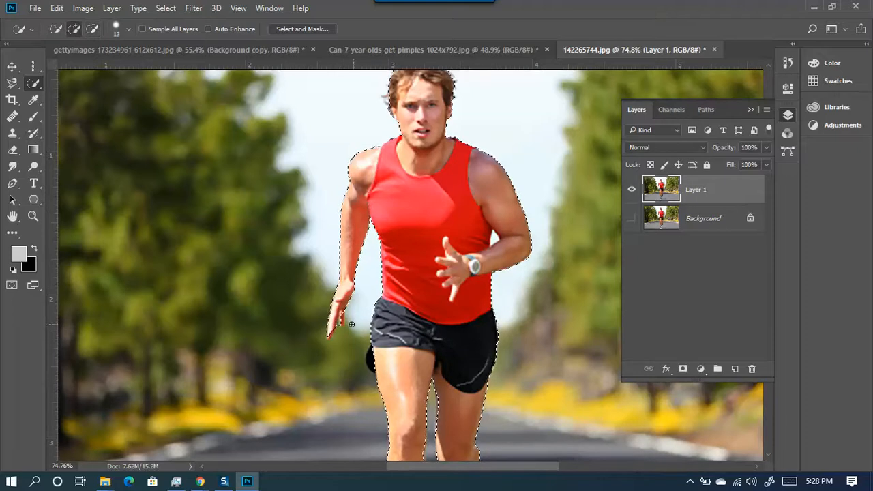
{"action": "scroll", "coordinate": [333, 320], "scroll_direction": "down", "scroll_amount": 2}
{"action": "scroll", "coordinate": [332, 319], "scroll_direction": "down", "scroll_amount": 2}
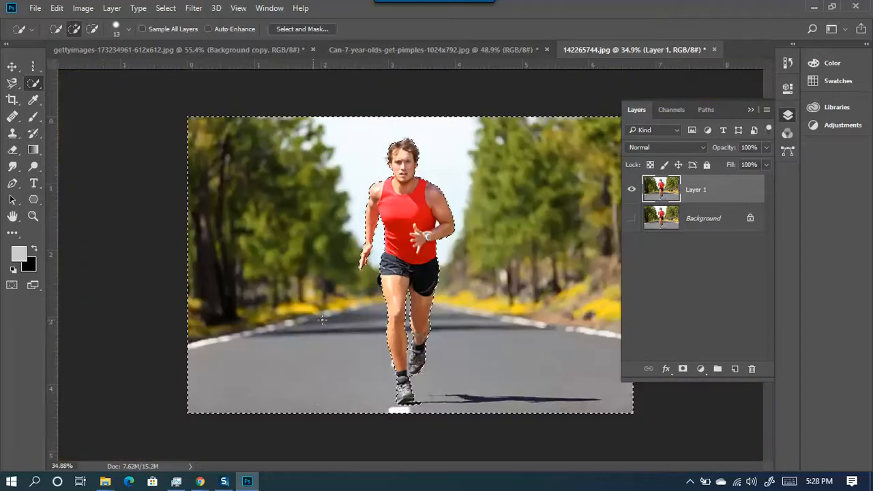
- Copy the selected background to a new layer, compare it with Layer 1 hidden, then undo
{"action": "right_click", "coordinate": [34, 83]}
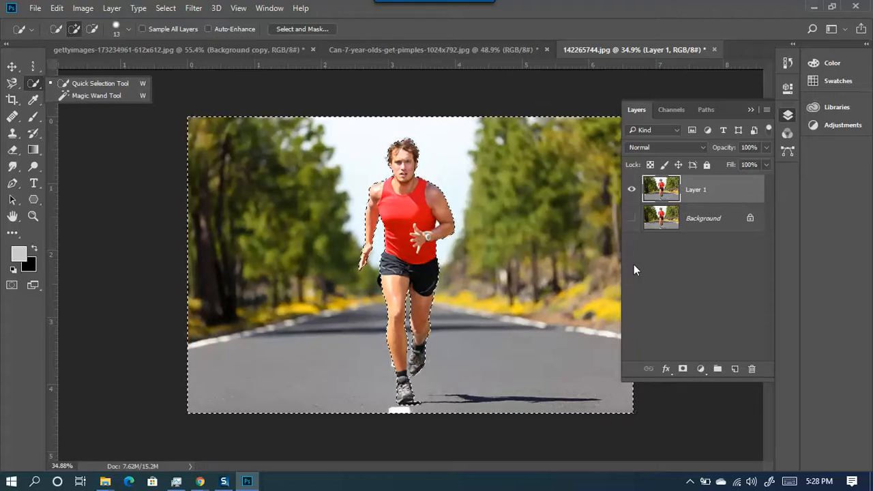
{"action": "key", "text": "ctrl+j"}
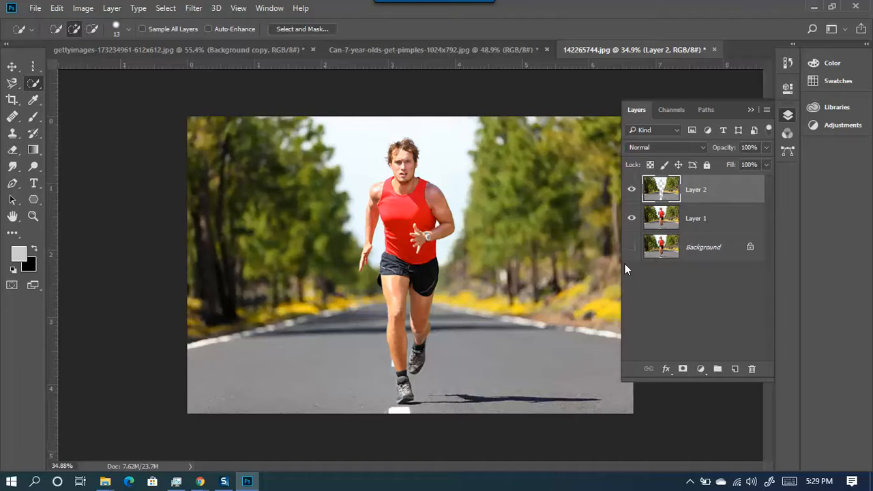
{"action": "left_click", "coordinate": [633, 219]}
{"action": "left_click", "coordinate": [632, 220]}
{"action": "left_click", "coordinate": [634, 219]}
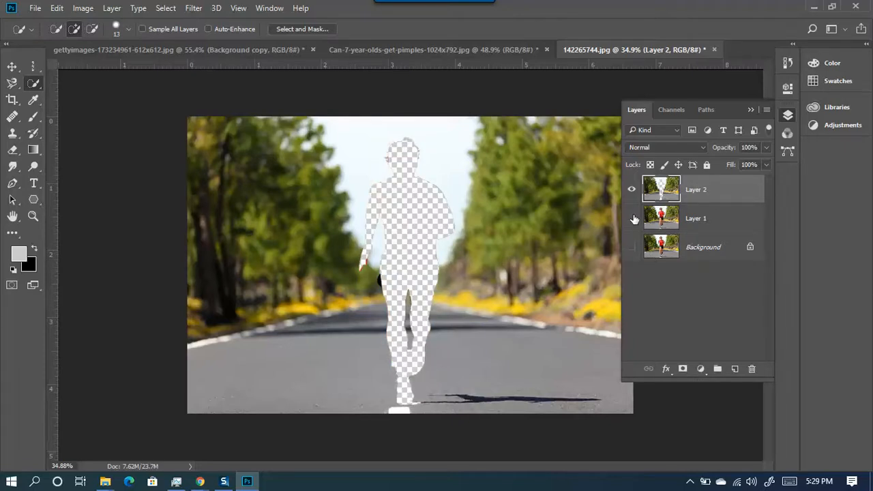
{"action": "left_click", "coordinate": [633, 219]}
{"action": "left_click", "coordinate": [633, 219]}
{"action": "left_click", "coordinate": [632, 219]}
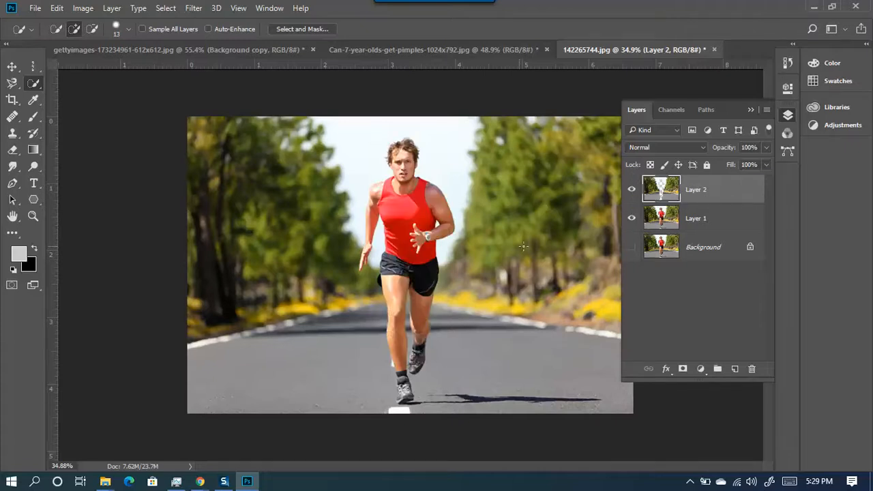
{"action": "key", "text": "ctrl+z"}
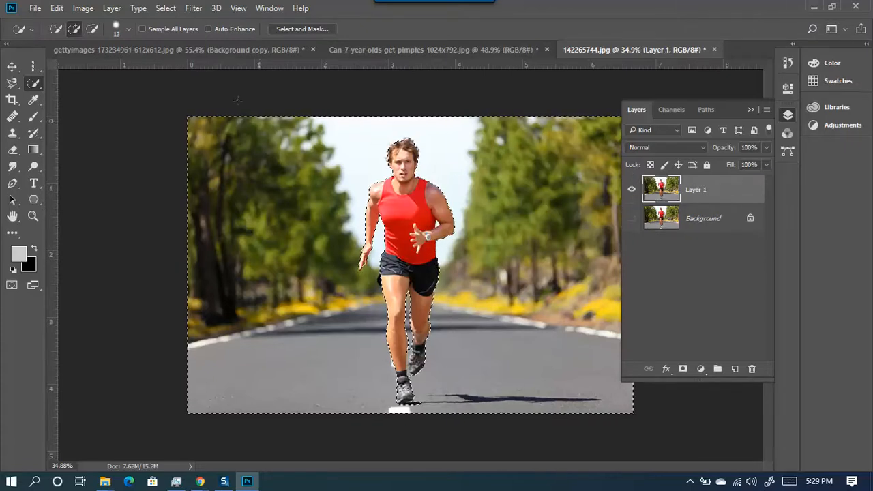
- Invert the selection, copy the runner onto Layer 2, and hide Layer 1
{"action": "left_click", "coordinate": [166, 8]}
{"action": "left_click", "coordinate": [176, 59]}
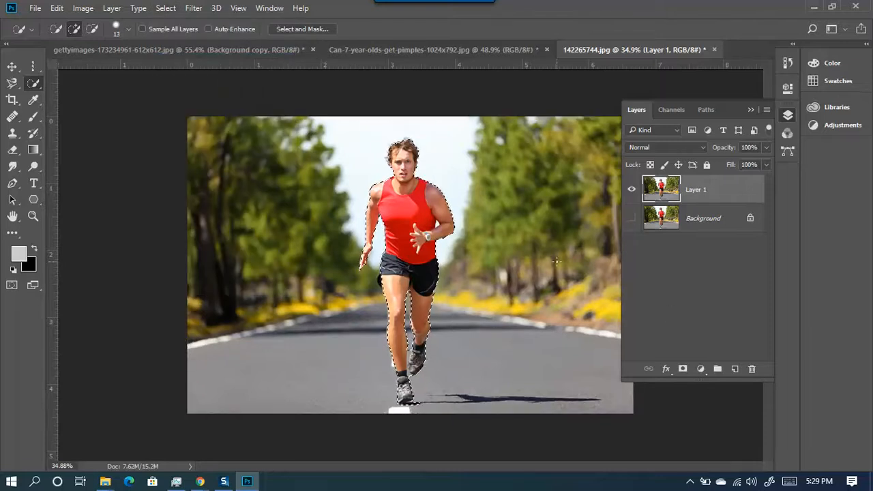
{"action": "key", "text": "ctrl+j"}
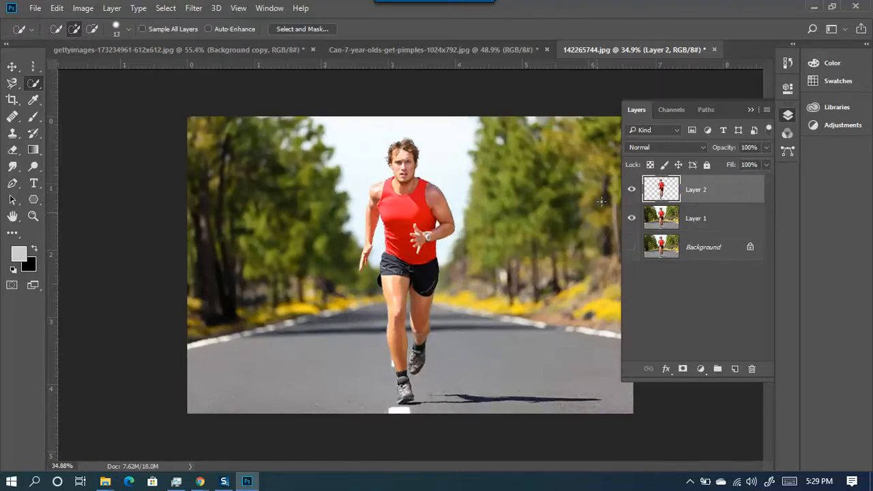
{"action": "left_click", "coordinate": [630, 219]}
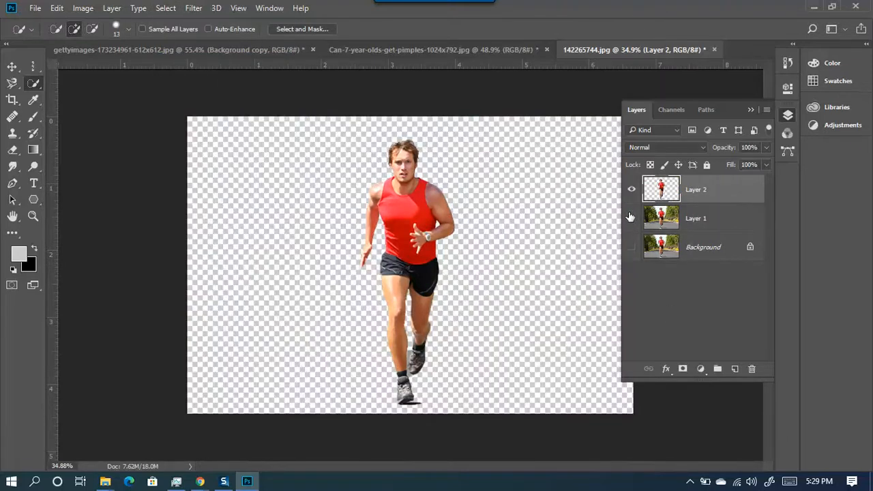
{"action": "scroll", "coordinate": [504, 315], "scroll_direction": "up", "scroll_amount": 3}
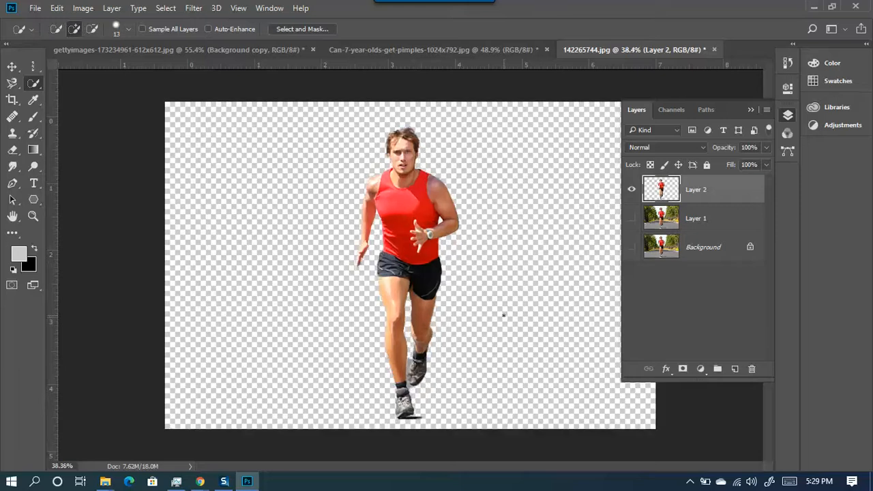
{"action": "scroll", "coordinate": [504, 315], "scroll_direction": "down", "scroll_amount": 3}
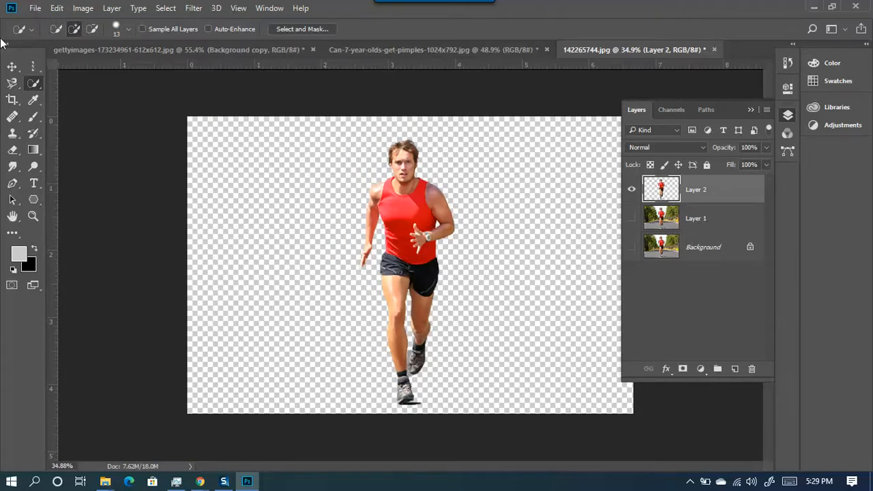
{"action": "left_click", "coordinate": [31, 67]}
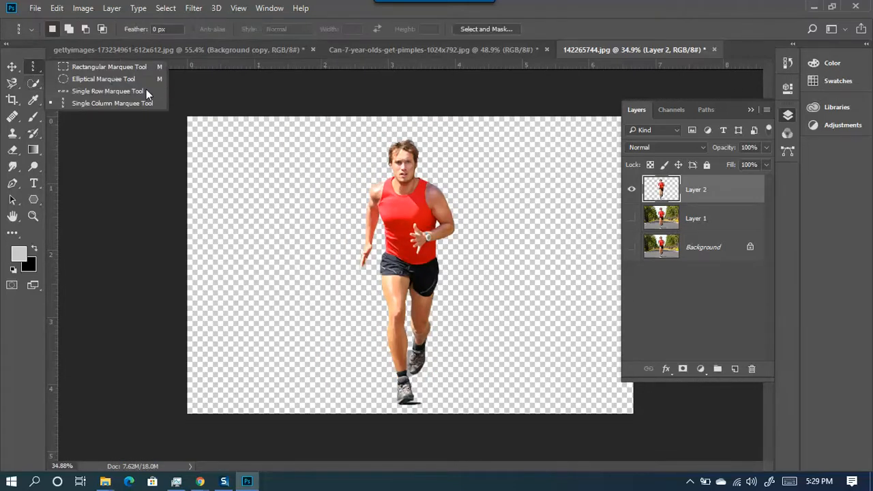
- Cycle through the Lasso, Marquee and Magnetic Lasso tools, ending on Quick Selection
{"action": "left_click", "coordinate": [11, 85]}
{"action": "left_click", "coordinate": [11, 88]}
{"action": "left_click", "coordinate": [16, 92]}
{"action": "left_click", "coordinate": [38, 72]}
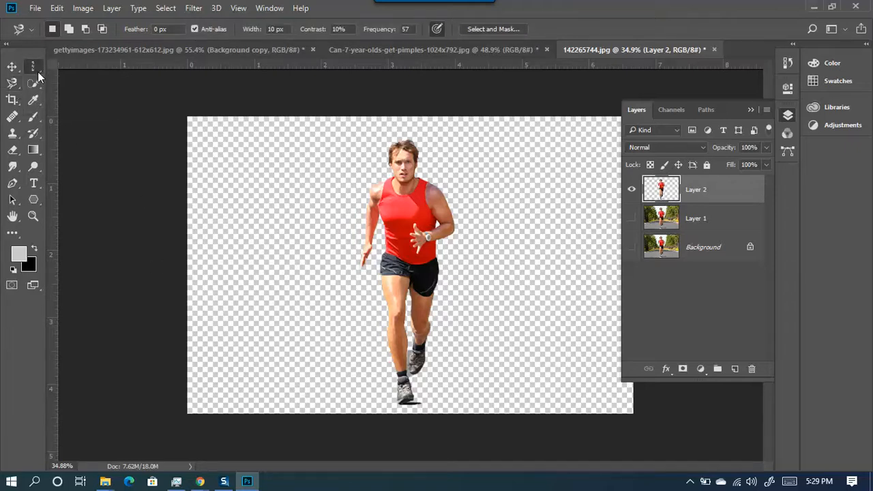
{"action": "left_click", "coordinate": [32, 86]}
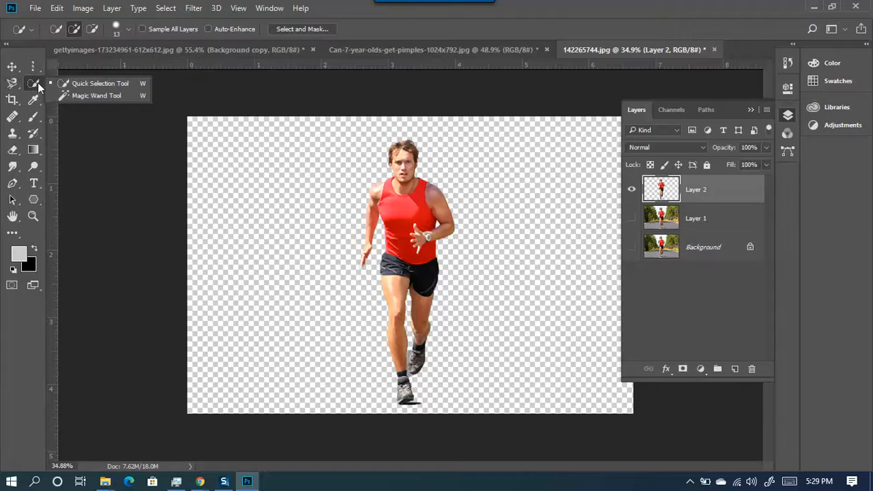
{"action": "left_click", "coordinate": [42, 65]}
{"action": "left_click", "coordinate": [18, 92]}
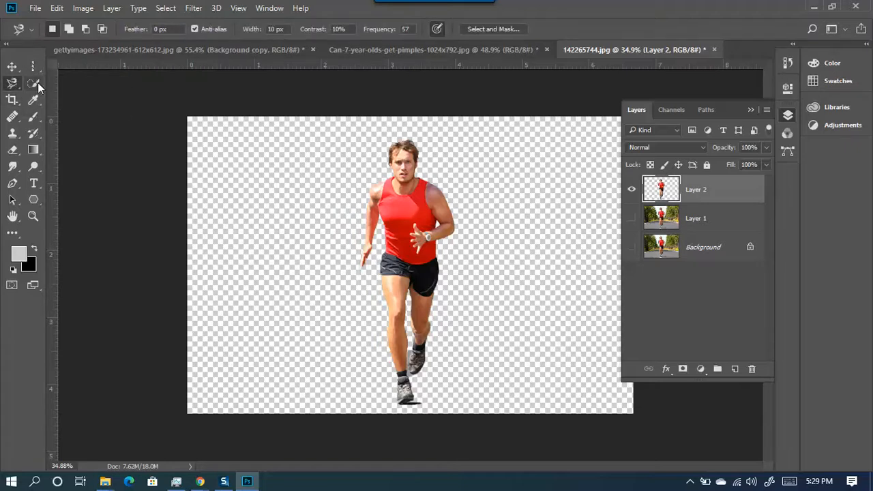
{"action": "left_click", "coordinate": [34, 84]}
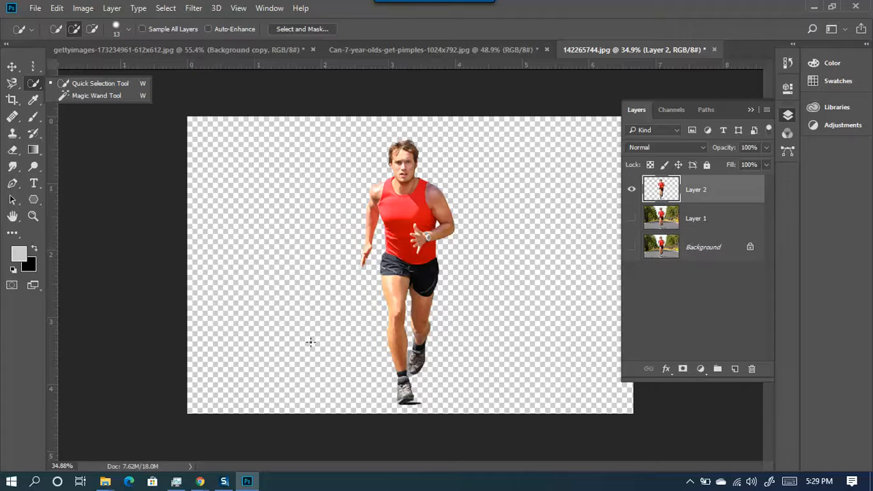
{"action": "scroll", "coordinate": [470, 384], "scroll_direction": "down", "scroll_amount": 2}
- Open Save As, cancel it, and undo to remove the runner's Layer 2
{"action": "key", "text": "ctrl+shift+s"}
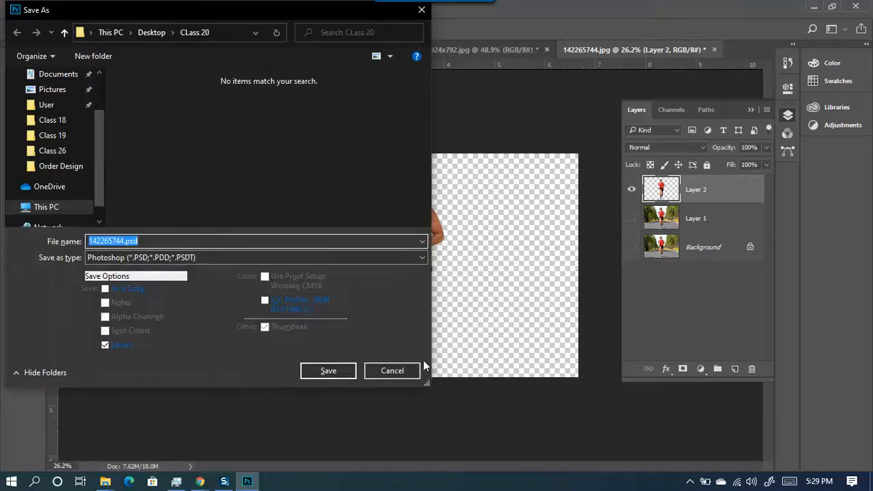
{"action": "left_click", "coordinate": [403, 371]}
{"action": "key", "text": "ctrl+z"}
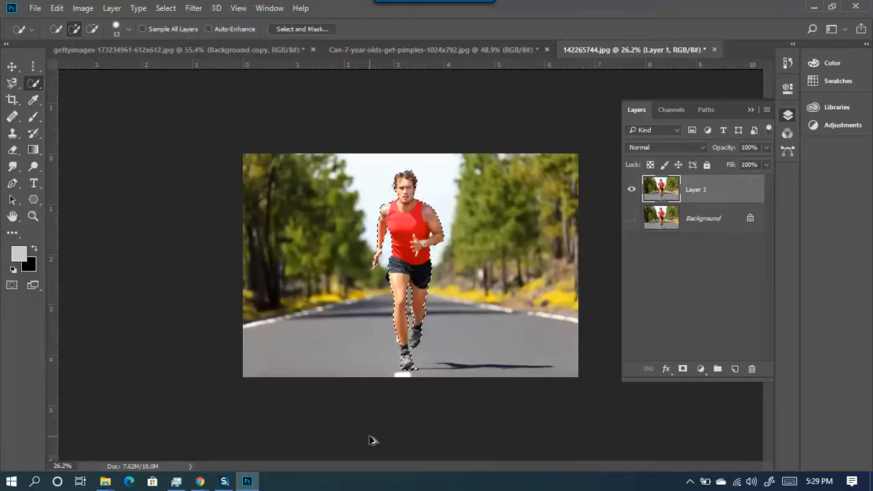
- Deselect, choose the Pen tool, and set its options-bar mode to Shape
{"action": "key", "text": "ctrl+d"}
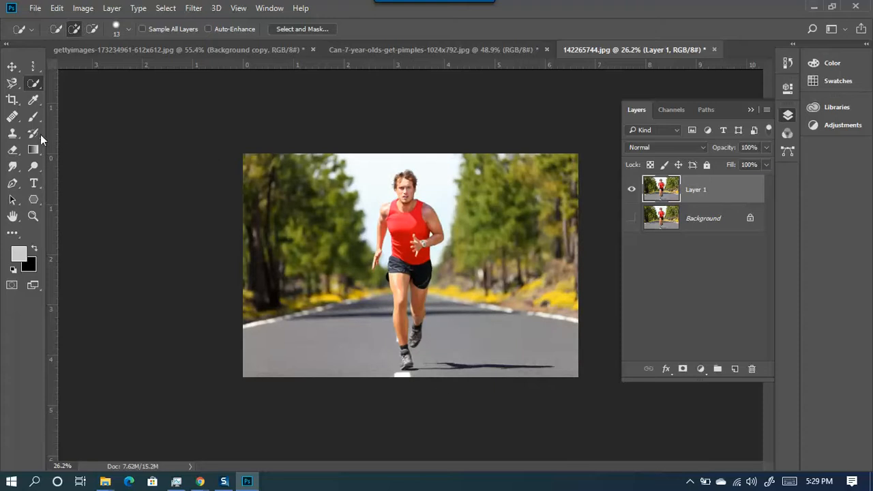
{"action": "left_click", "coordinate": [12, 184]}
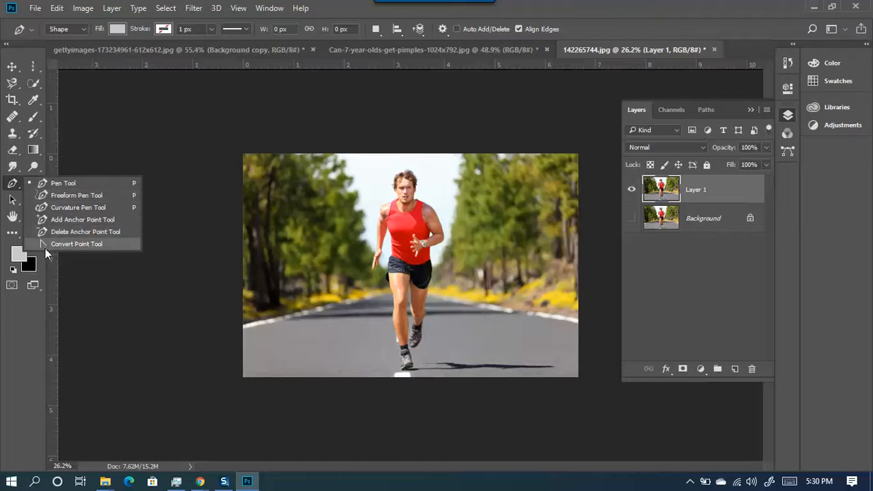
{"action": "left_click", "coordinate": [70, 189]}
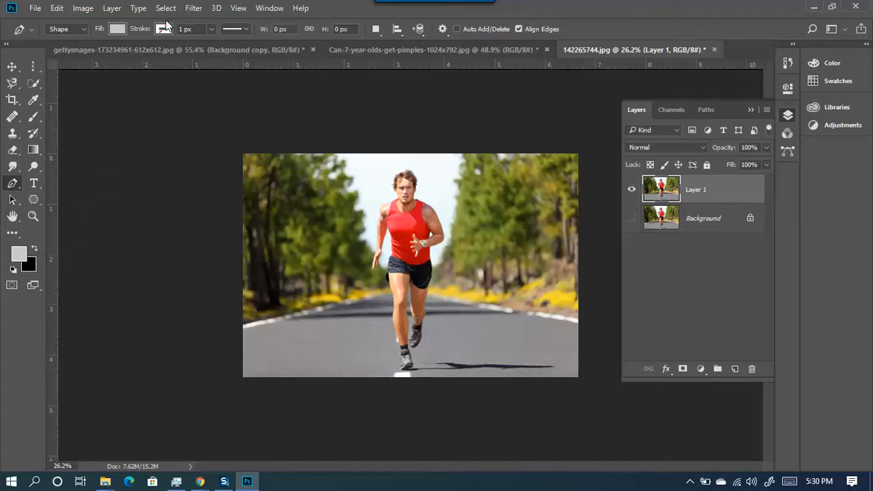
{"action": "left_click", "coordinate": [75, 30]}
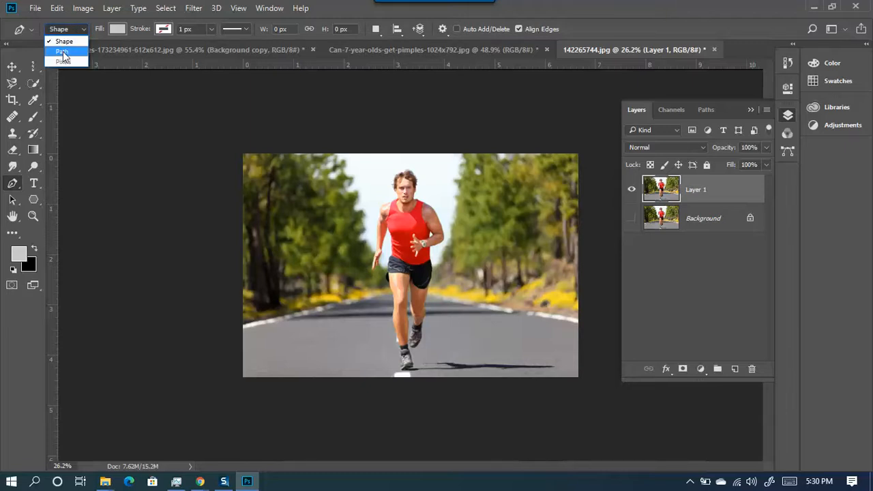
{"action": "left_click", "coordinate": [64, 43]}
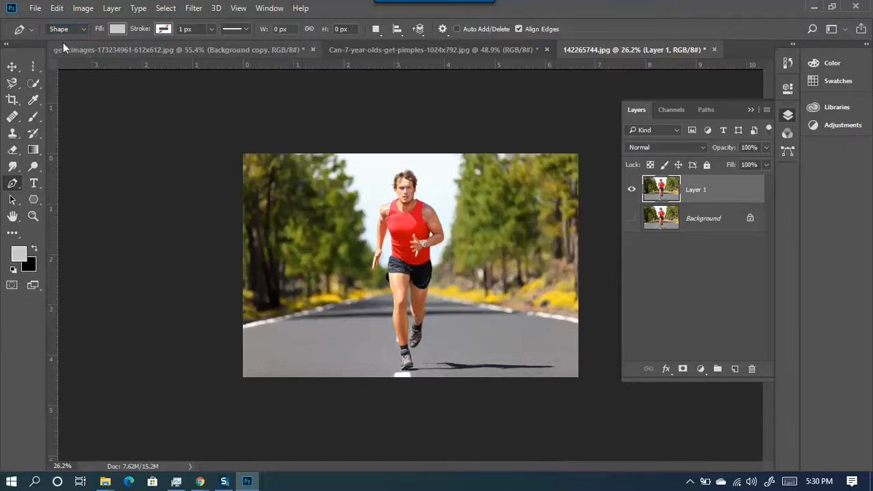
{"action": "scroll", "coordinate": [416, 218], "scroll_direction": "up", "scroll_amount": 7}
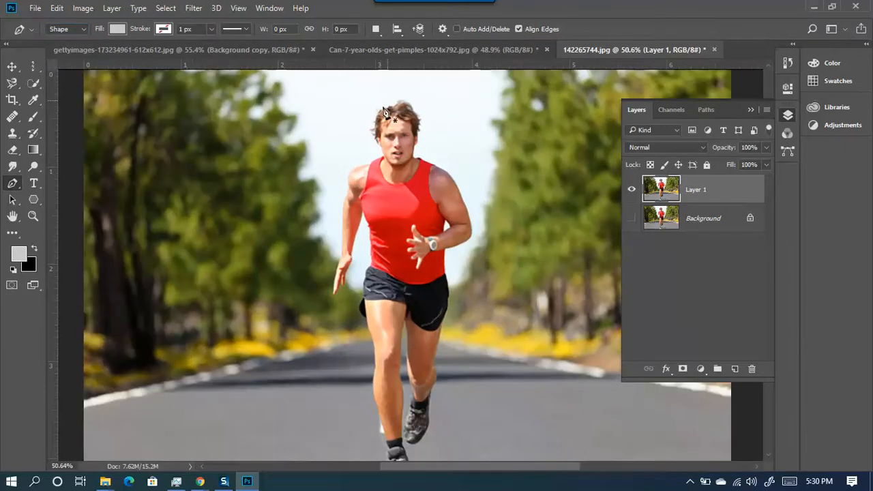
- Draw a triangle and a five-corner notched shape left of the runner
{"action": "left_click", "coordinate": [213, 140]}
{"action": "left_click", "coordinate": [280, 188]}
{"action": "left_click", "coordinate": [185, 305]}
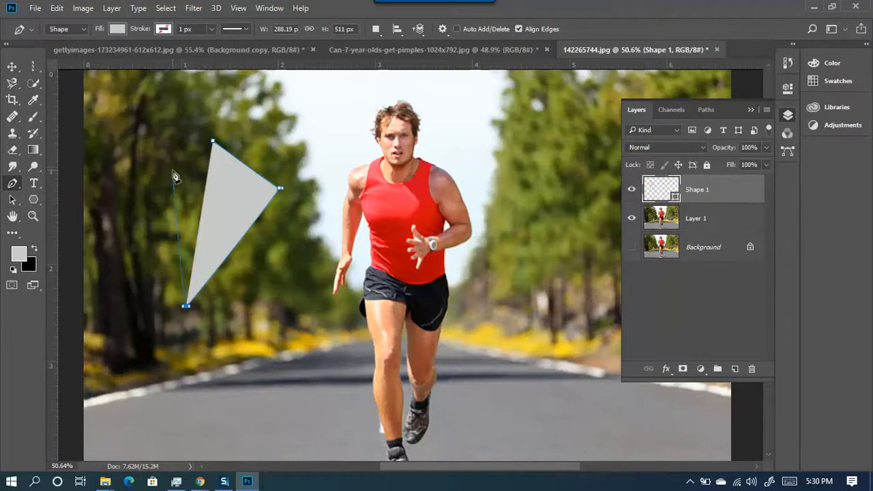
{"action": "left_click", "coordinate": [215, 143]}
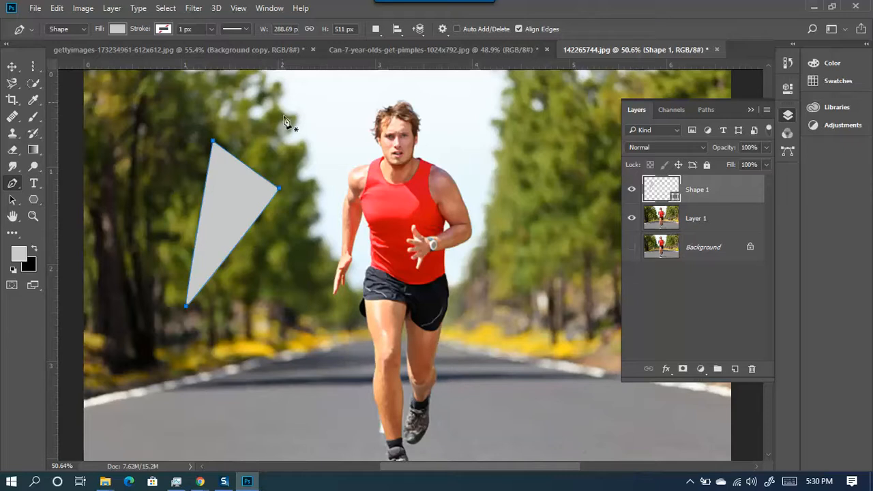
{"action": "left_click", "coordinate": [230, 279]}
{"action": "left_click", "coordinate": [295, 246]}
{"action": "left_click", "coordinate": [306, 372]}
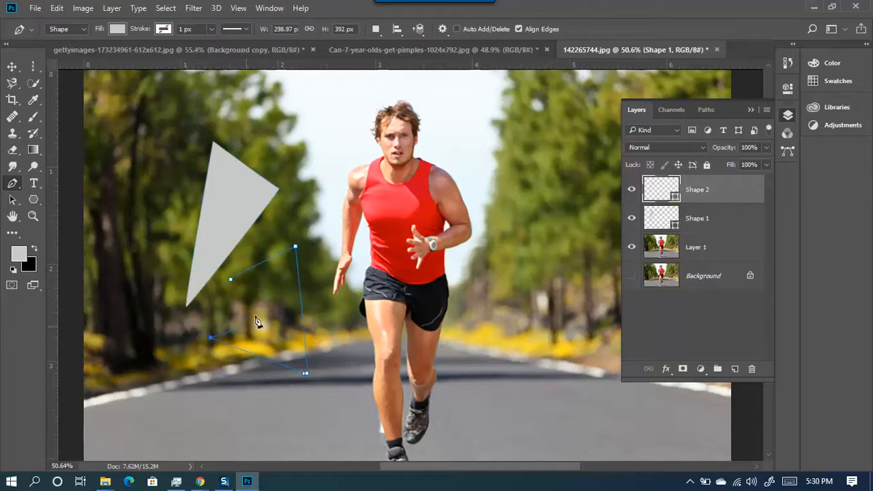
{"action": "left_click", "coordinate": [211, 336]}
{"action": "left_click", "coordinate": [268, 299]}
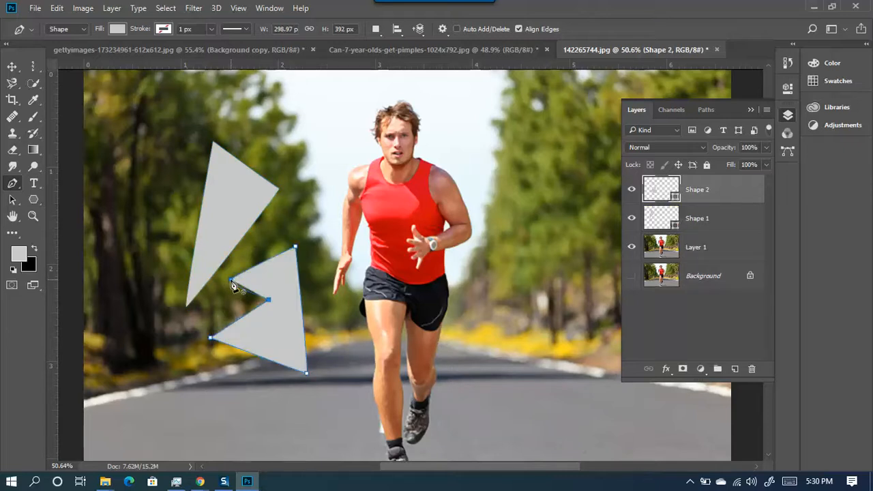
{"action": "left_click", "coordinate": [230, 278]}
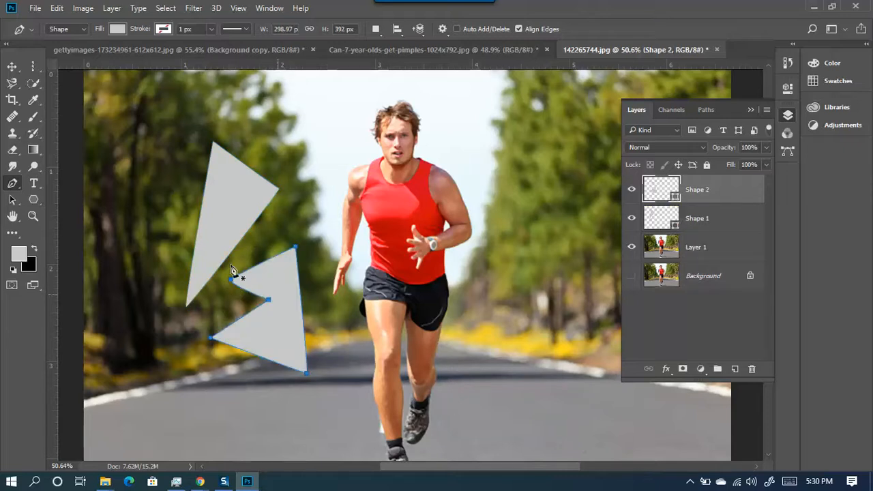
- With the Move tool, select the triangle, notched shape and photo layers in turn
{"action": "left_click", "coordinate": [10, 67]}
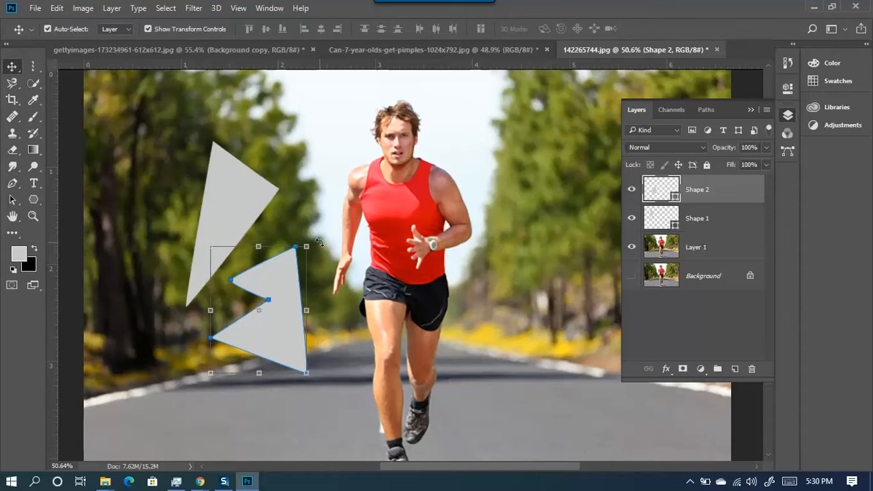
{"action": "left_click", "coordinate": [211, 203]}
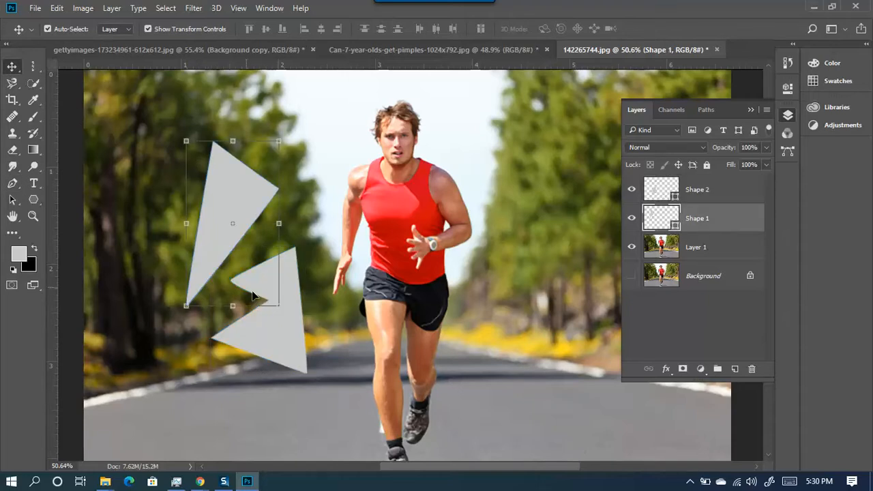
{"action": "left_click", "coordinate": [290, 333]}
{"action": "left_click", "coordinate": [263, 210]}
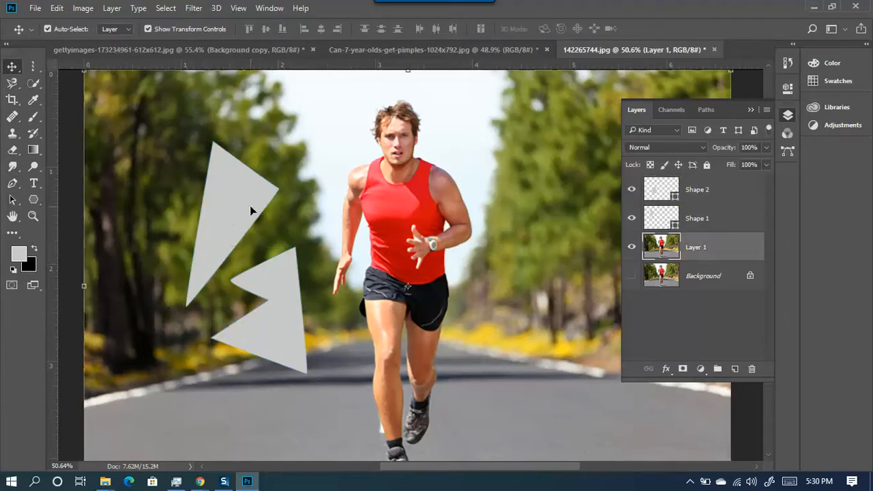
{"action": "left_click", "coordinate": [250, 205]}
{"action": "left_click", "coordinate": [300, 317]}
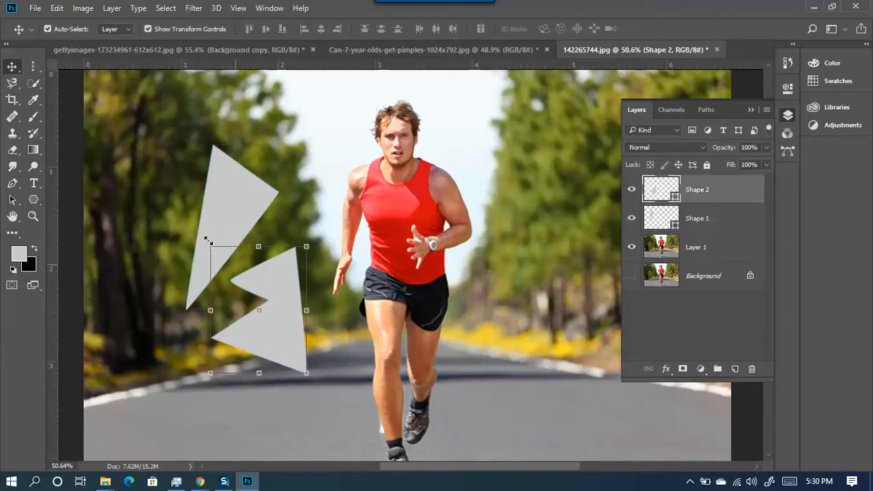
- Draw a third Shape-mode polygon among the right trees near the runner's arm
{"action": "left_click", "coordinate": [15, 189]}
{"action": "left_click", "coordinate": [81, 30]}
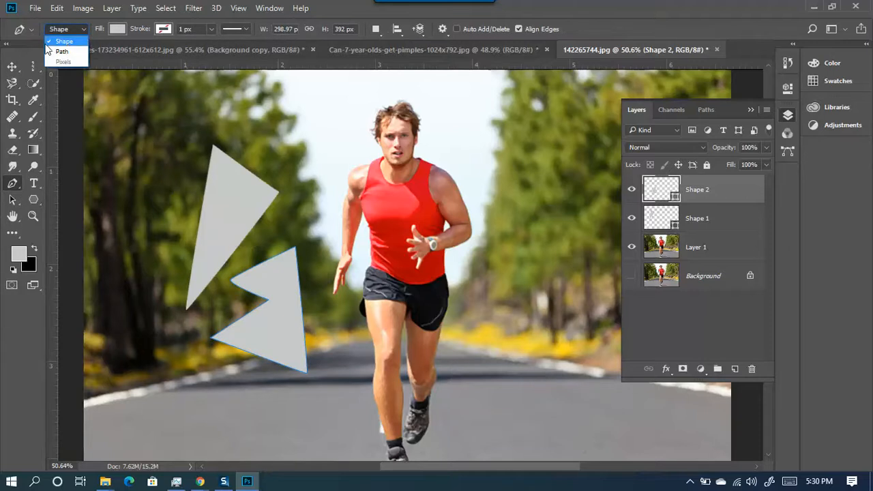
{"action": "left_click", "coordinate": [13, 182]}
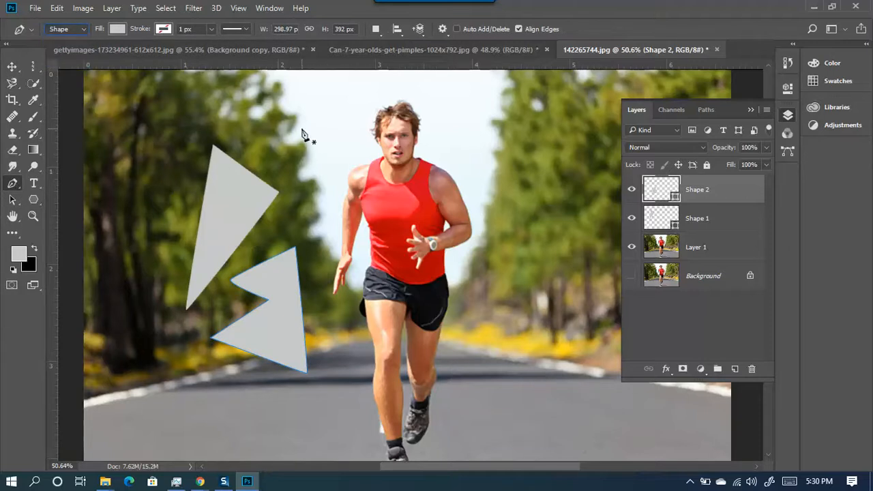
{"action": "left_click", "coordinate": [539, 193]}
{"action": "left_click", "coordinate": [588, 133]}
{"action": "left_click", "coordinate": [559, 249]}
{"action": "left_click", "coordinate": [490, 240]}
{"action": "left_click", "coordinate": [500, 231]}
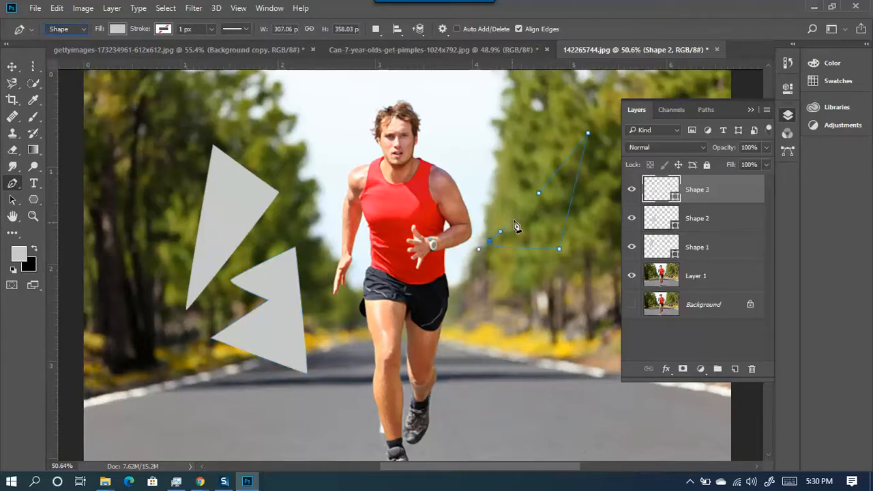
{"action": "left_click", "coordinate": [539, 193]}
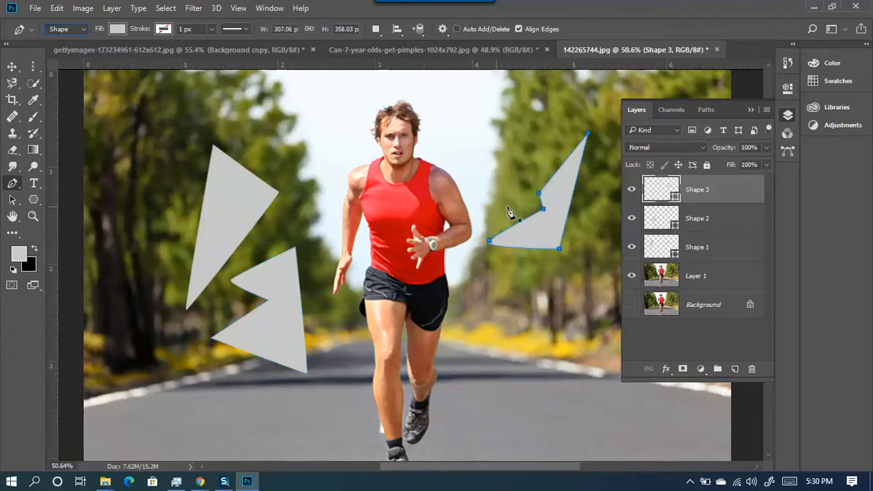
- Move the upper triangle up and left, undoing an accidental shift of the runner photo
{"action": "key", "text": "v"}
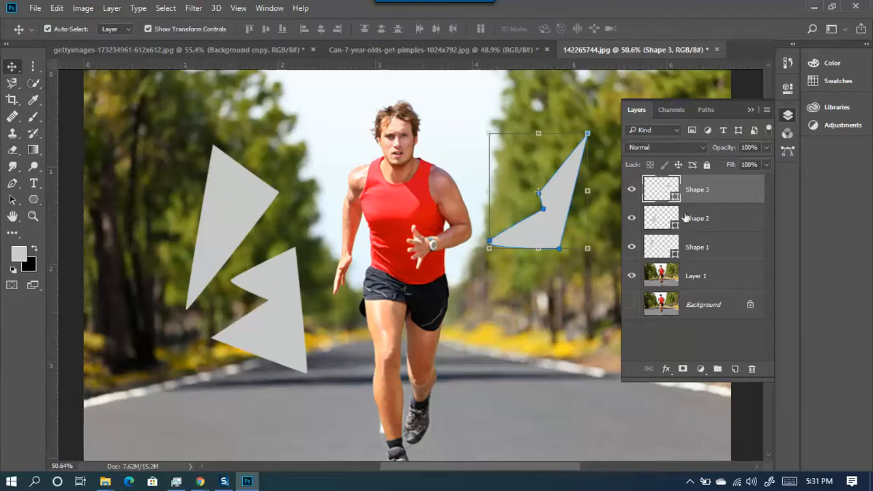
{"action": "left_click_drag", "start_coordinate": [235, 225], "coordinate": [213, 169]}
{"action": "left_click_drag", "start_coordinate": [328, 329], "coordinate": [294, 324]}
{"action": "key", "text": "ctrl+z"}
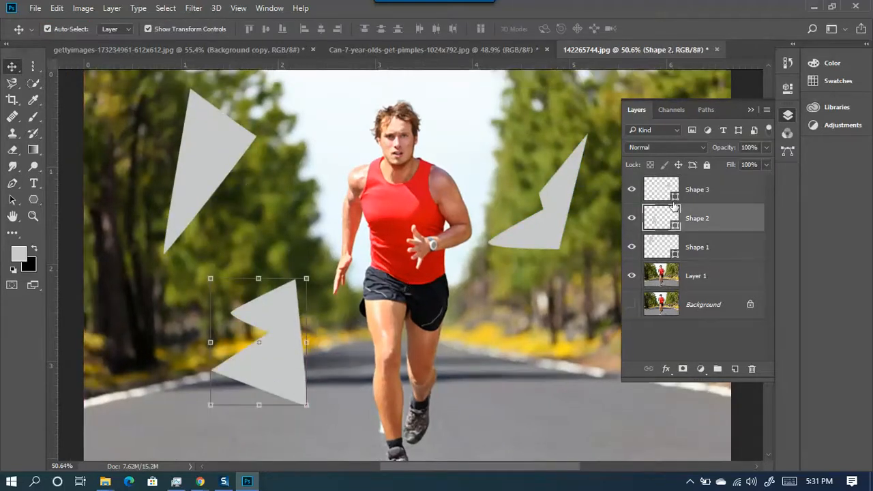
- Fill the right shape and the notched shape with blue (0080ff)
{"action": "double_click", "coordinate": [673, 196]}
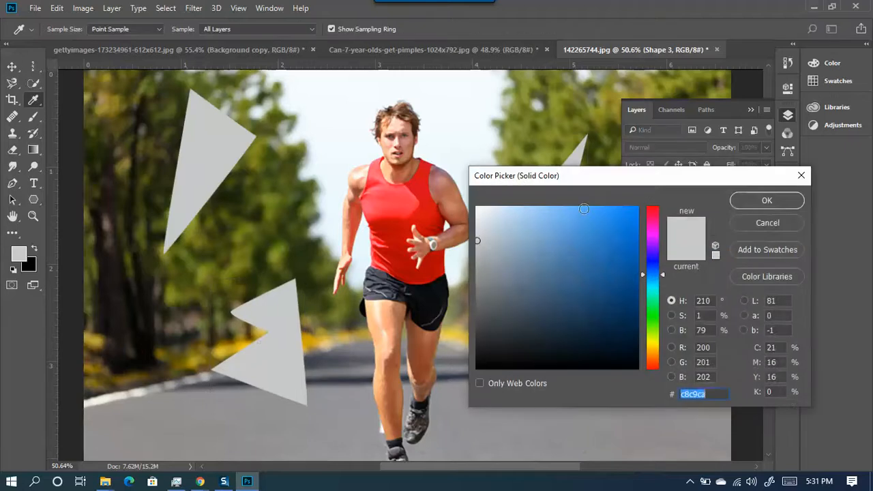
{"action": "left_click", "coordinate": [626, 206]}
{"action": "left_click", "coordinate": [767, 200]}
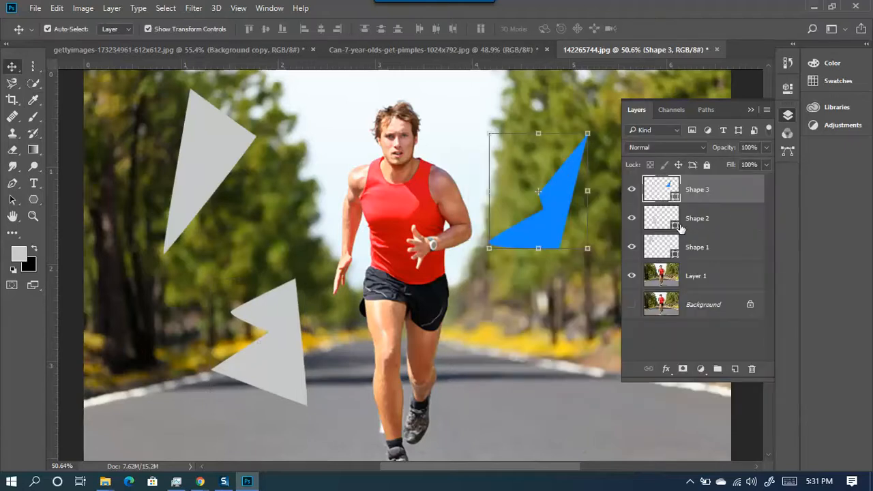
{"action": "double_click", "coordinate": [674, 225]}
{"action": "left_click", "coordinate": [579, 152]}
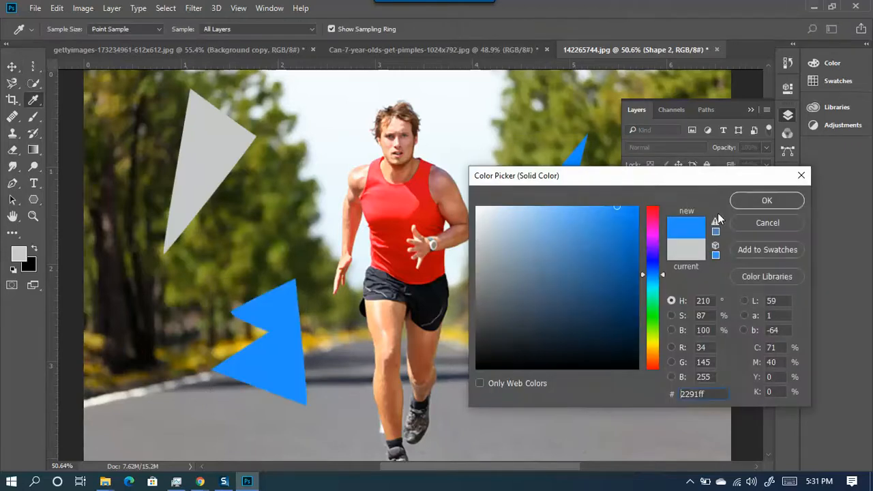
{"action": "left_click", "coordinate": [765, 199]}
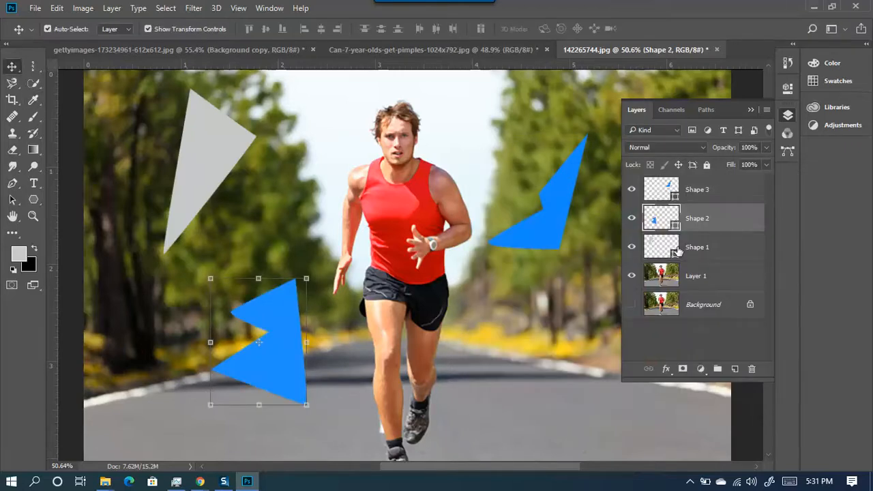
- Recolour the upper-left triangle's fill to pink
{"action": "double_click", "coordinate": [676, 252]}
{"action": "left_click_drag", "start_coordinate": [609, 238], "coordinate": [666, 192]}
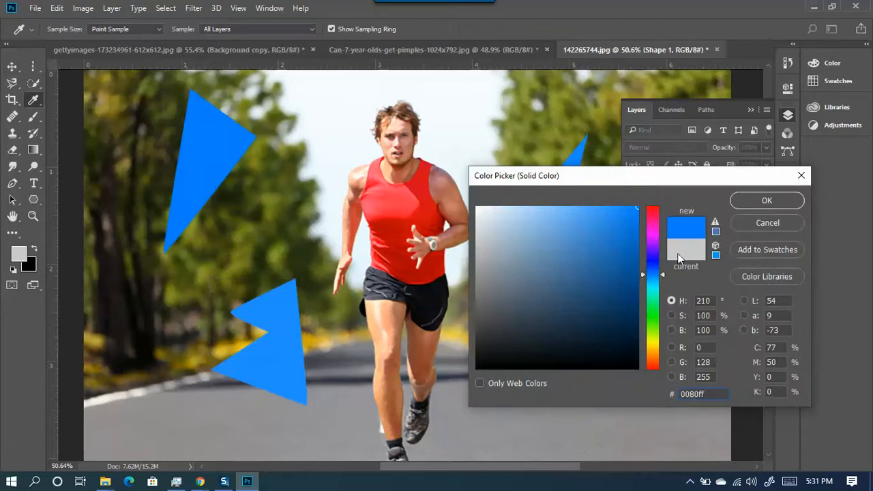
{"action": "left_click_drag", "start_coordinate": [652, 274], "coordinate": [663, 225]}
{"action": "left_click", "coordinate": [766, 201]}
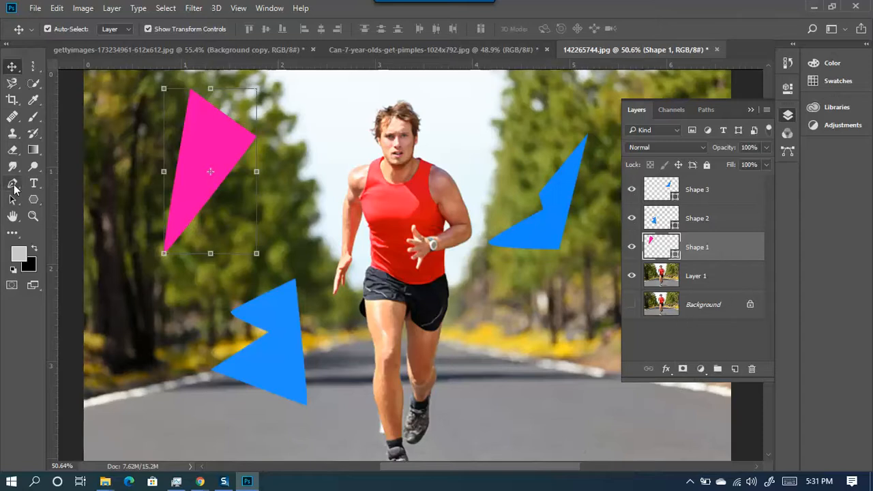
- Delete the pink triangle, the lower blue shape and the right blue shape, leaving Layer 1 and Background
{"action": "left_click_drag", "start_coordinate": [196, 147], "coordinate": [259, 205]}
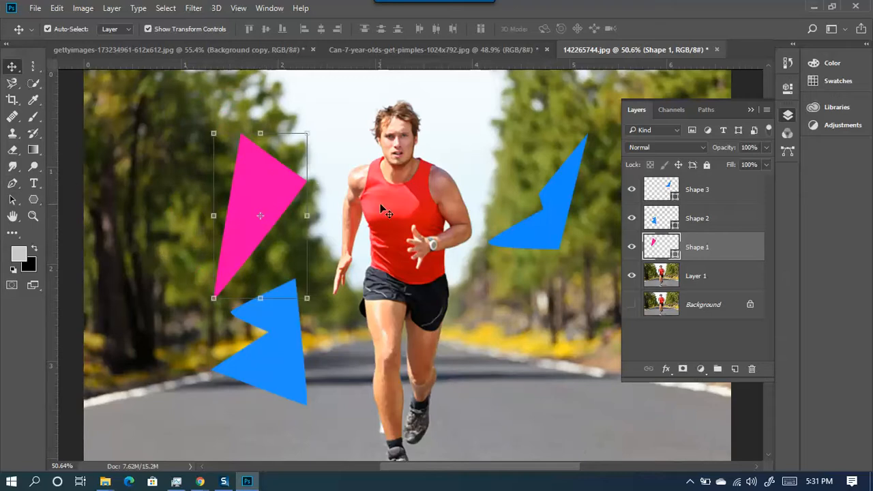
{"action": "left_click_drag", "start_coordinate": [270, 172], "coordinate": [288, 179]}
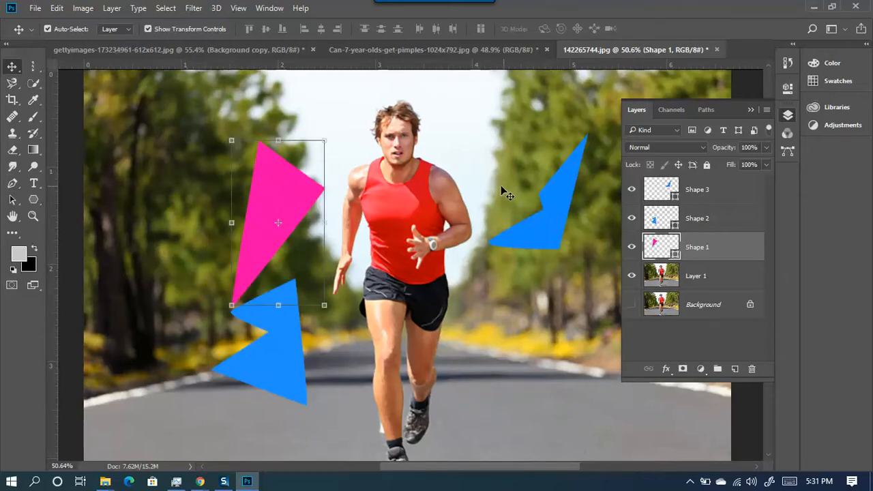
{"action": "key", "text": "Delete"}
{"action": "left_click", "coordinate": [281, 304]}
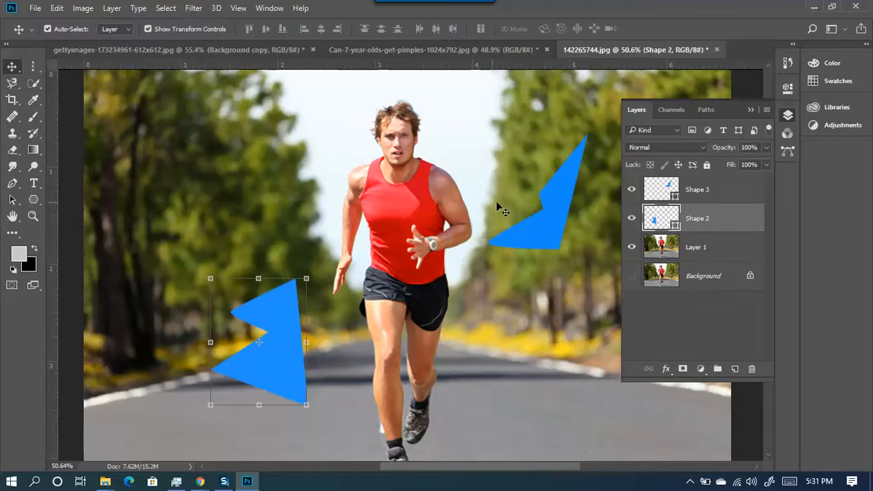
{"action": "key", "text": "Delete"}
{"action": "left_click", "coordinate": [547, 212]}
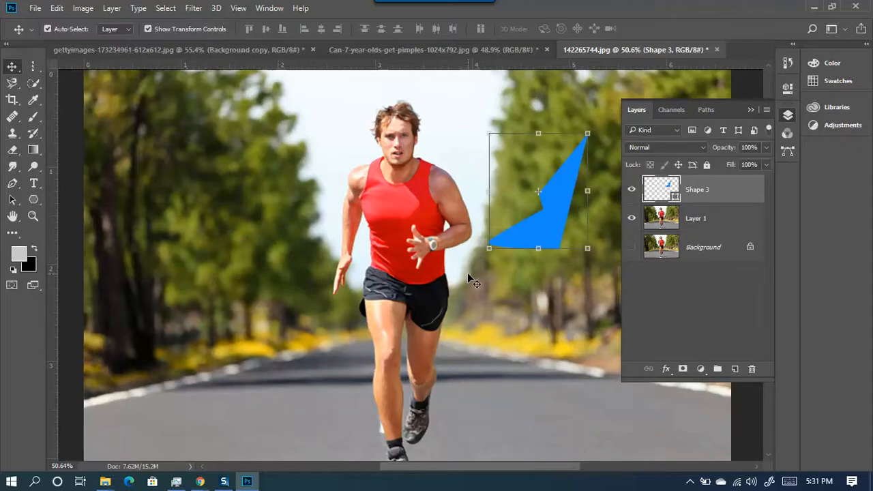
{"action": "key", "text": "Delete"}
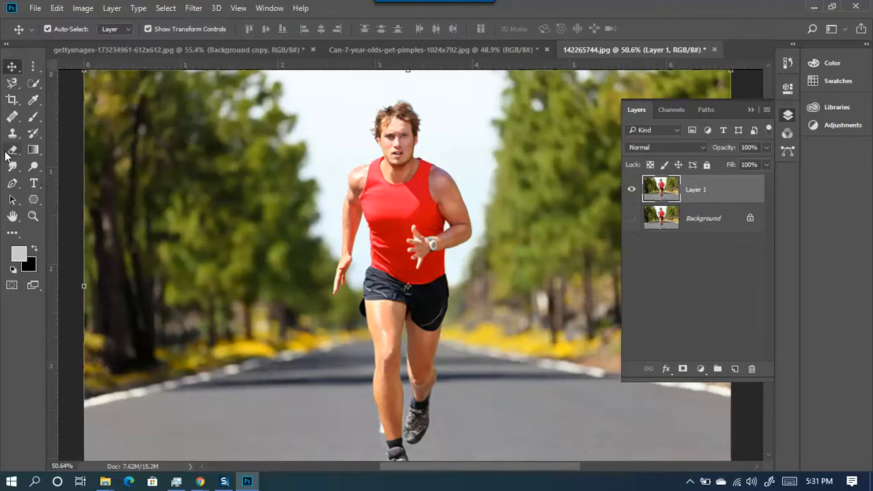
- With the Pen, trace from the hair edge down the side of the face, then undo the last anchor
{"action": "left_click", "coordinate": [12, 182]}
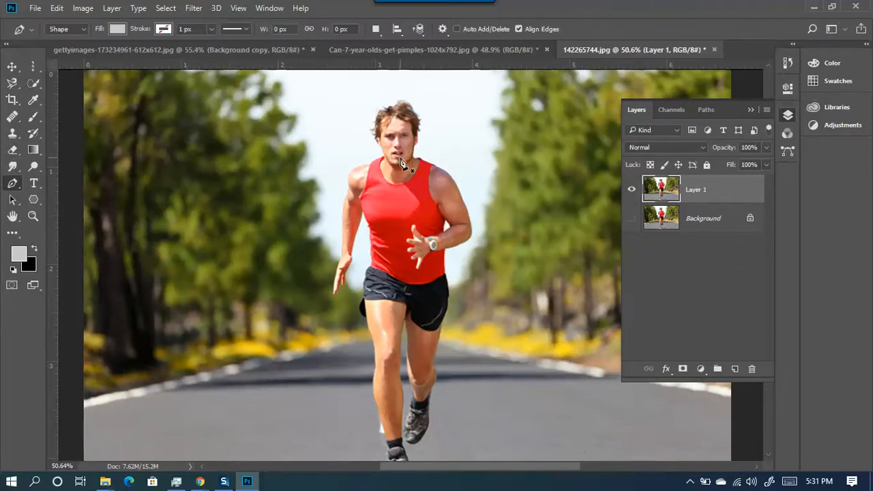
{"action": "scroll", "coordinate": [401, 163], "scroll_direction": "up", "scroll_amount": 4}
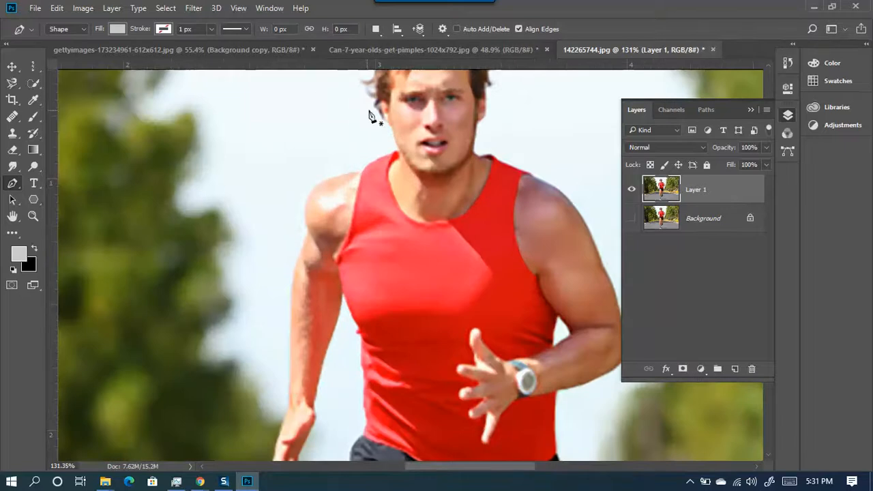
{"action": "scroll", "coordinate": [385, 116], "scroll_direction": "up", "scroll_amount": 4}
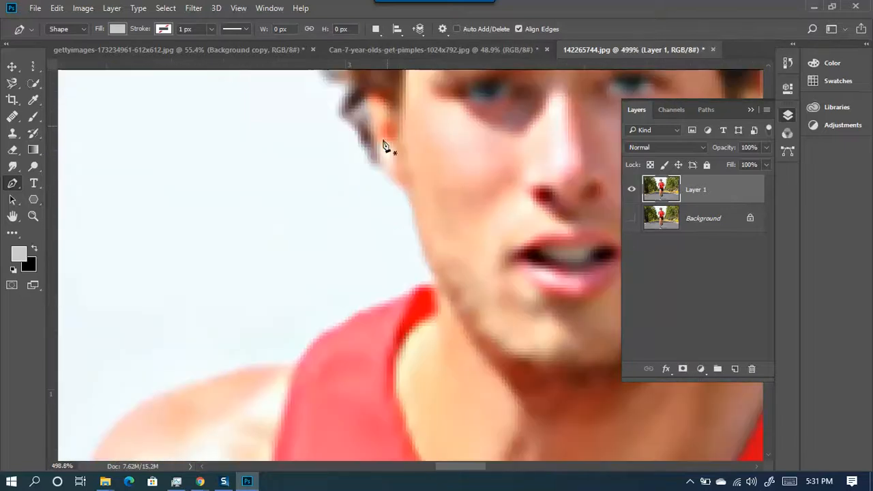
{"action": "left_click", "coordinate": [339, 116]}
{"action": "left_click_drag", "start_coordinate": [361, 153], "coordinate": [362, 176]}
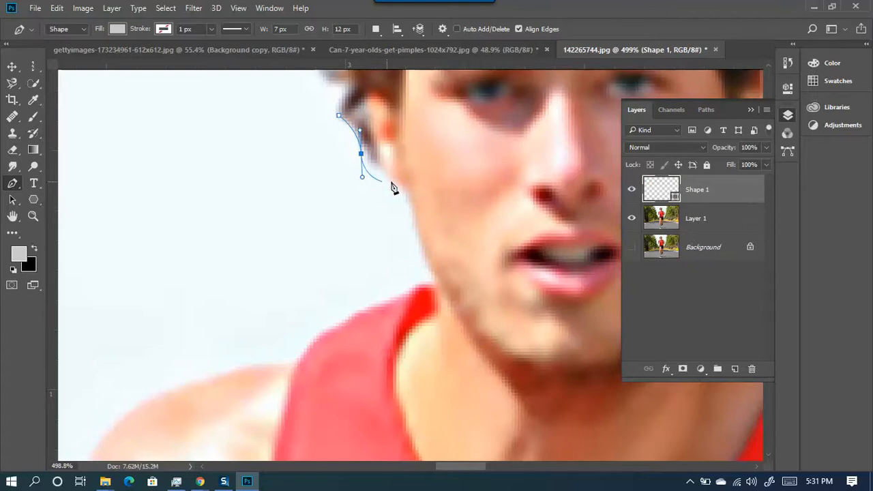
{"action": "left_click", "coordinate": [399, 179]}
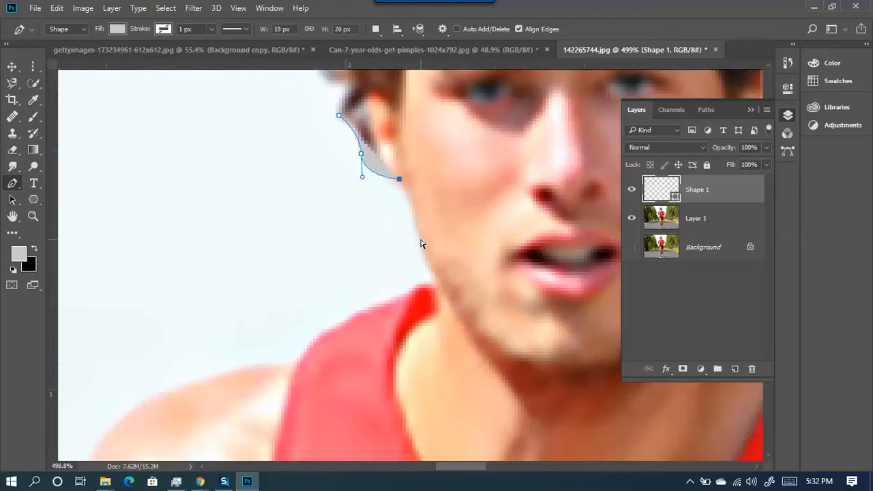
{"action": "key", "text": "ctrl+z"}
{"action": "key", "text": "ctrl+z"}
{"action": "key", "text": "ctrl+z"}
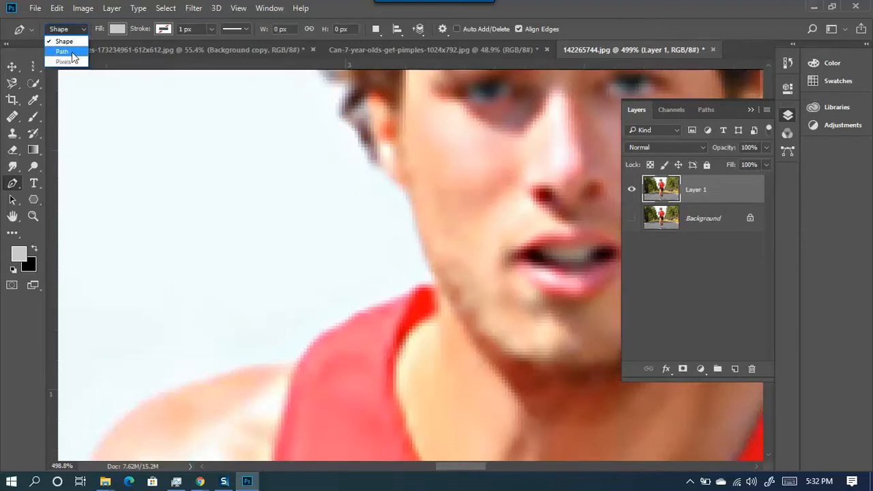
- Set the Pen tool's drawing mode to Path instead of Shape
{"action": "left_click", "coordinate": [65, 52]}
{"action": "scroll", "coordinate": [230, 271], "scroll_direction": "down", "scroll_amount": 3}
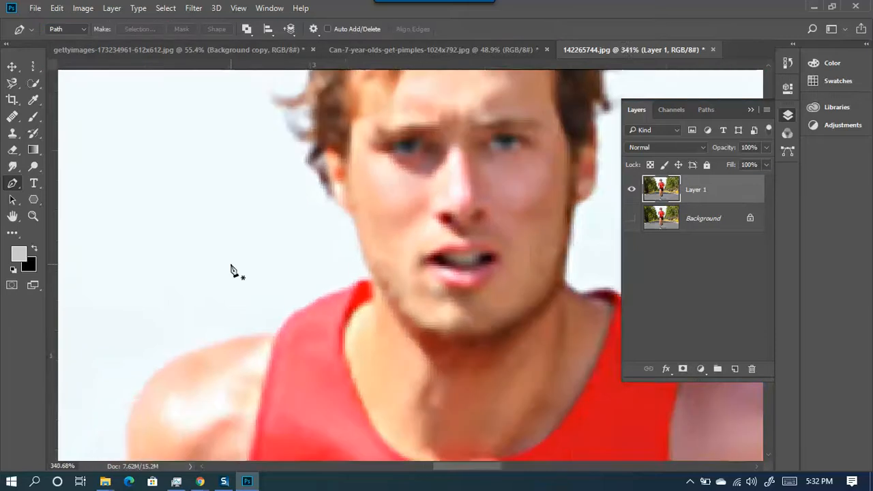
{"action": "scroll", "coordinate": [374, 273], "scroll_direction": "up", "scroll_amount": 2}
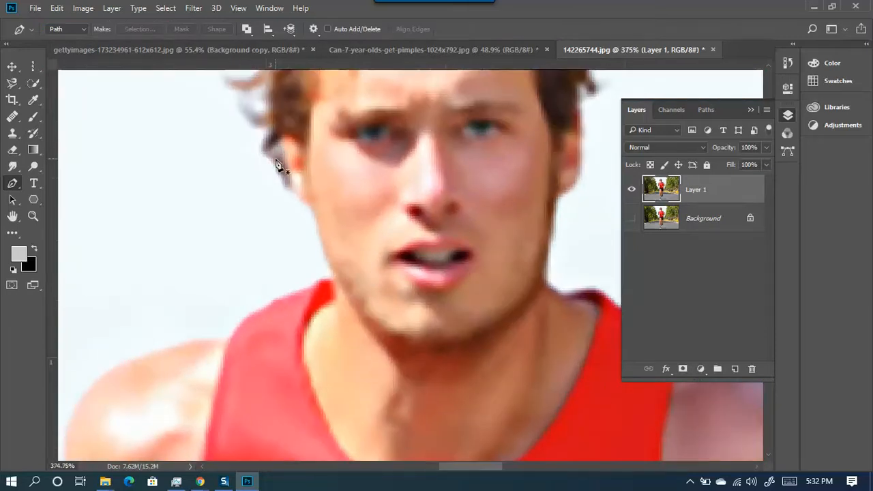
{"action": "scroll", "coordinate": [287, 164], "scroll_direction": "down", "scroll_amount": 1}
{"action": "scroll", "coordinate": [289, 167], "scroll_direction": "up", "scroll_amount": 3}
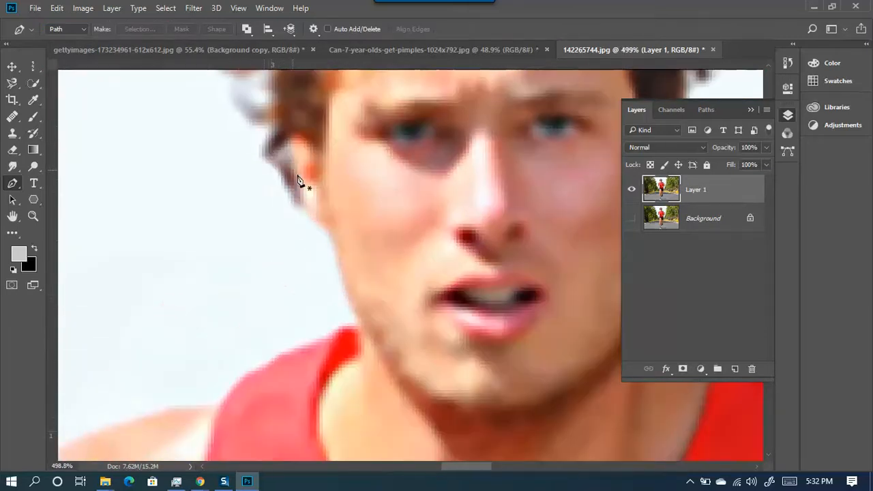
- Start a new path at the temple and place curved anchors down the cheek and jawline
{"action": "left_click", "coordinate": [265, 157]}
{"action": "left_click_drag", "start_coordinate": [287, 195], "coordinate": [291, 204]}
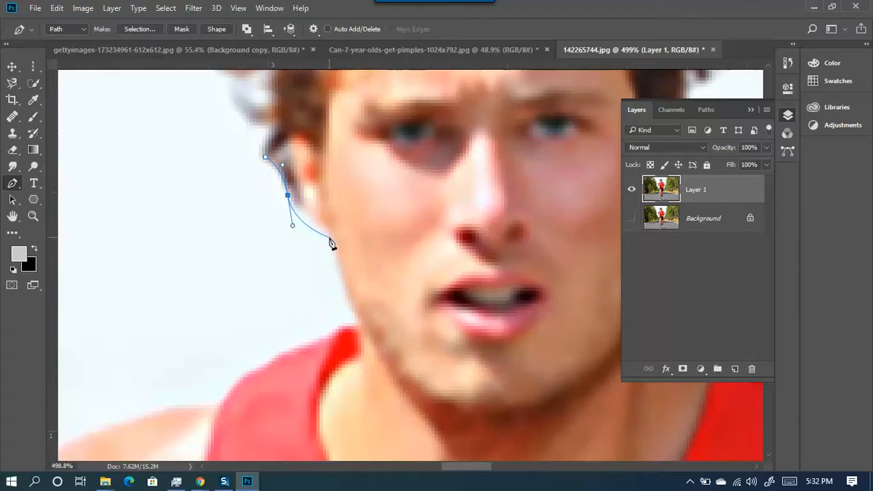
{"action": "left_click_drag", "start_coordinate": [330, 234], "coordinate": [348, 253]}
{"action": "key", "text": "ctrl+z"}
{"action": "left_click", "coordinate": [332, 227]}
{"action": "key", "text": "ctrl+z"}
{"action": "left_click", "coordinate": [329, 233]}
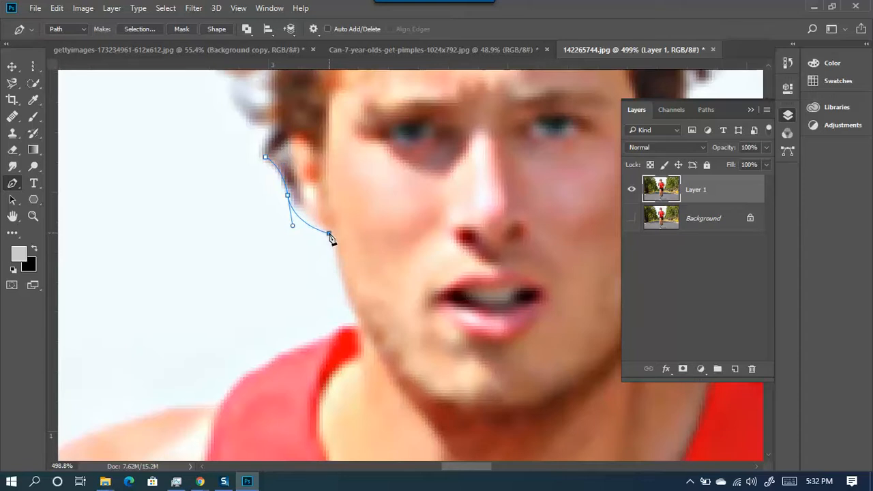
{"action": "left_click", "coordinate": [361, 317]}
{"action": "left_click_drag", "start_coordinate": [373, 327], "coordinate": [384, 341]}
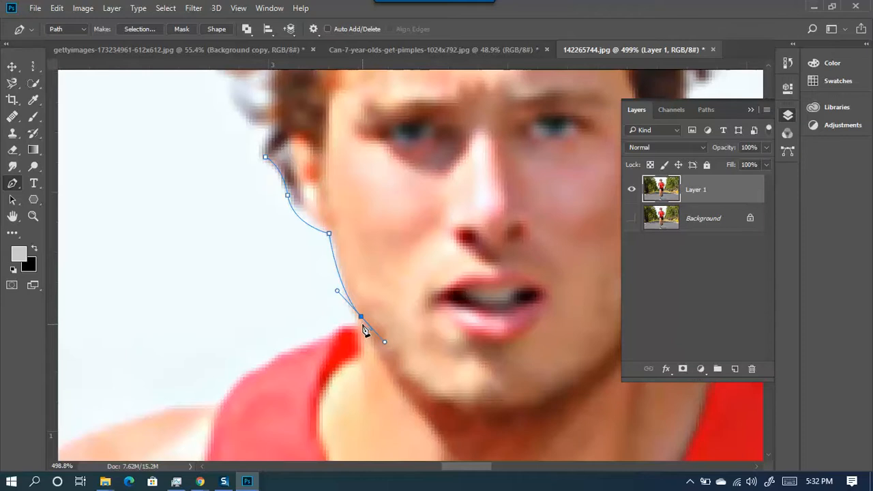
- Adjust the last jaw anchor's position and curve handle, then make it a corner point
{"action": "left_click", "coordinate": [359, 325], "text": "ctrl"}
{"action": "left_click", "coordinate": [360, 317], "text": "ctrl"}
{"action": "left_click_drag", "start_coordinate": [361, 317], "coordinate": [359, 318]}
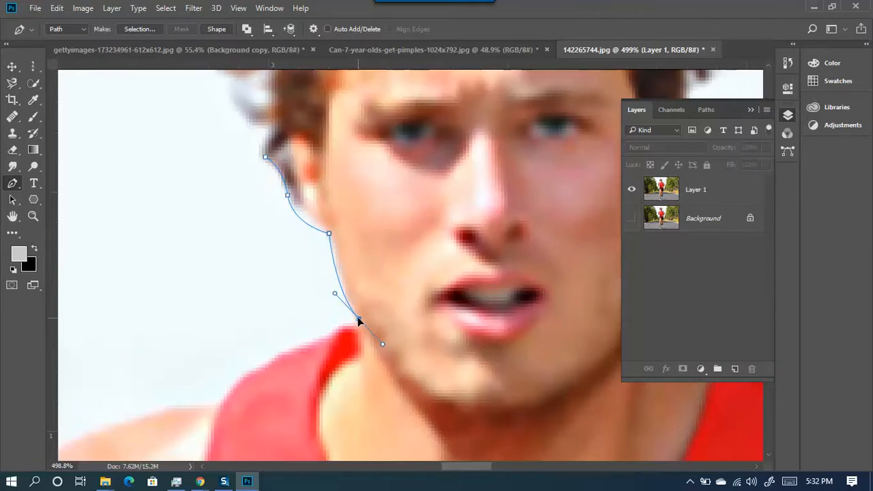
{"action": "left_click", "coordinate": [335, 293], "text": "ctrl"}
{"action": "left_click_drag", "start_coordinate": [335, 292], "coordinate": [340, 285]}
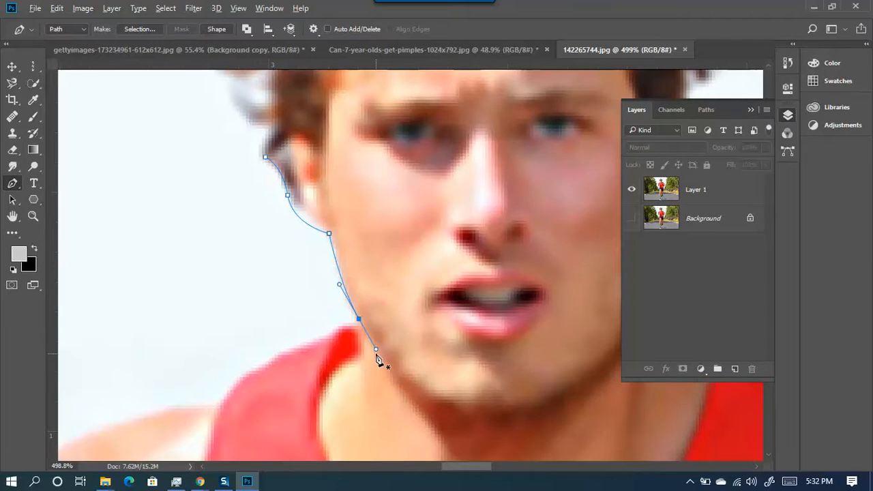
{"action": "left_click", "coordinate": [359, 320]}
- Continue the path down the neck and along the shirt strap toward the shoulder
{"action": "left_click_drag", "start_coordinate": [340, 339], "coordinate": [487, 277]}
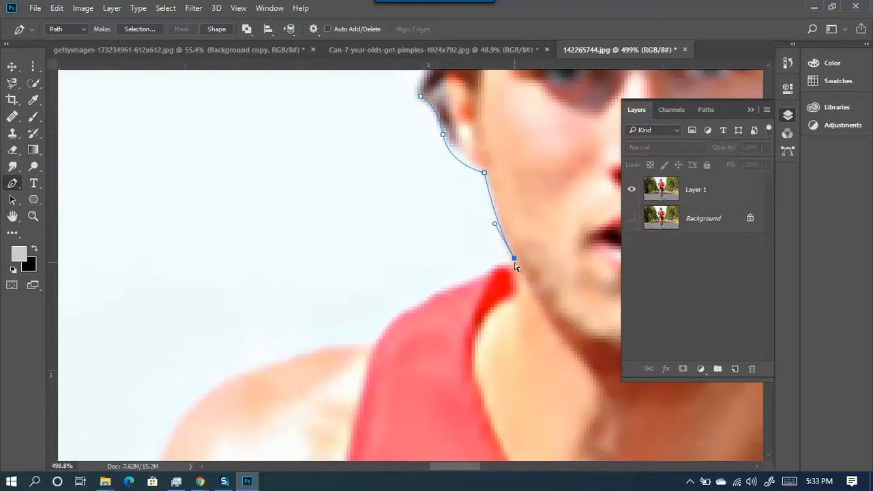
{"action": "left_click", "coordinate": [513, 259]}
{"action": "left_click", "coordinate": [497, 265]}
{"action": "left_click_drag", "start_coordinate": [373, 338], "coordinate": [343, 370]}
{"action": "left_click_drag", "start_coordinate": [343, 306], "coordinate": [534, 265]}
{"action": "left_click", "coordinate": [563, 298], "text": "alt"}
{"action": "scroll", "coordinate": [471, 326], "scroll_direction": "down", "scroll_amount": 2}
{"action": "key", "text": "ctrl+z"}
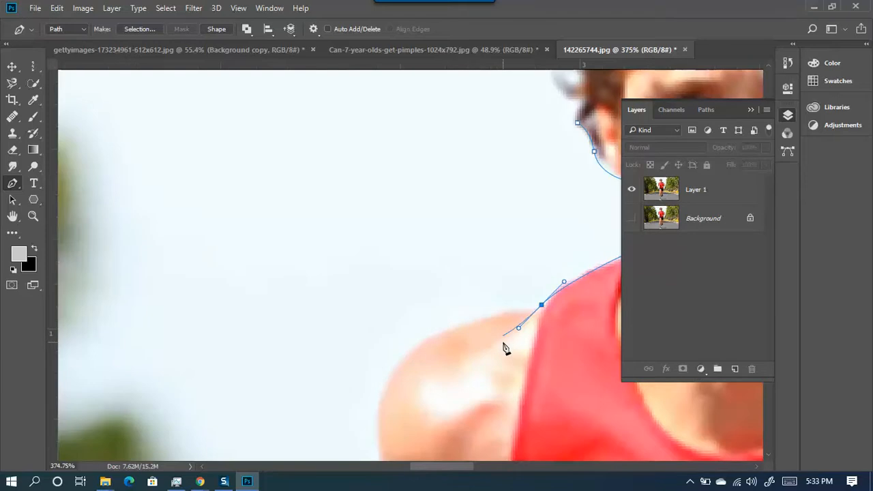
- Curve the path over the rounded shoulder and place corner and curved anchors down the outer upper arm
{"action": "left_click", "coordinate": [541, 306], "text": "alt"}
{"action": "left_click_drag", "start_coordinate": [446, 349], "coordinate": [380, 226]}
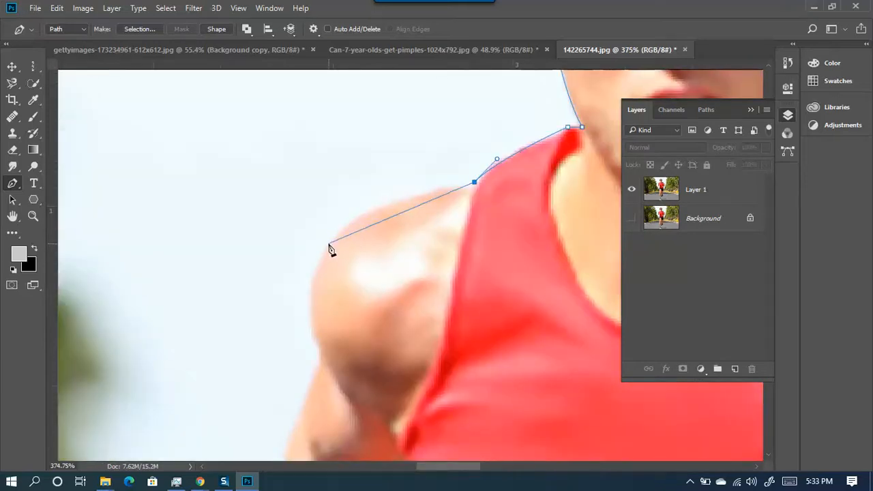
{"action": "left_click_drag", "start_coordinate": [330, 246], "coordinate": [303, 366]}
{"action": "key", "text": "ctrl+z"}
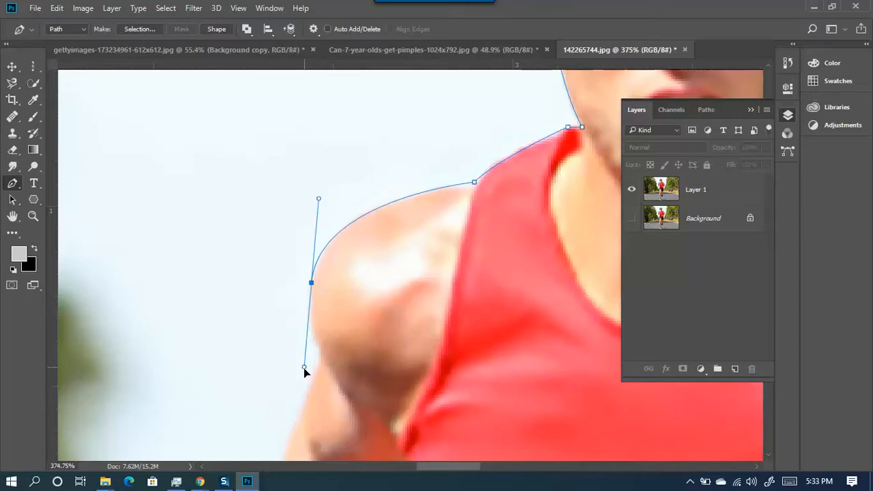
{"action": "left_click_drag", "start_coordinate": [335, 270], "coordinate": [412, 172]}
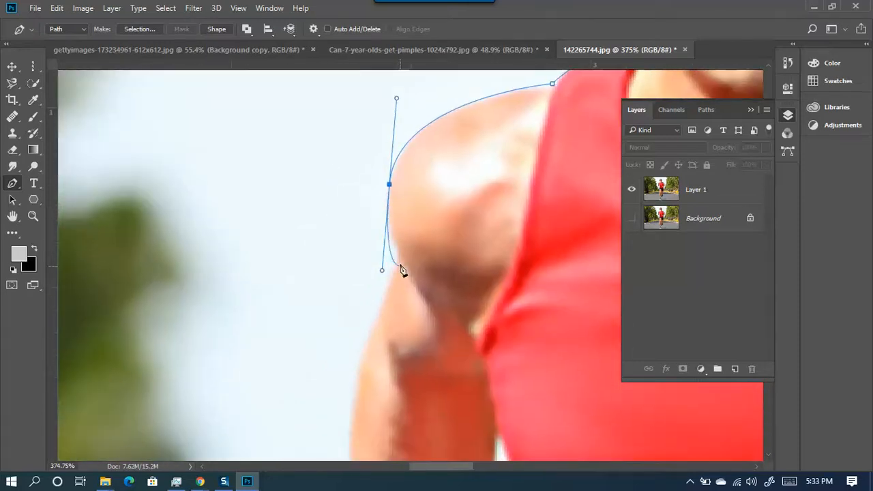
{"action": "left_click_drag", "start_coordinate": [399, 247], "coordinate": [411, 274]}
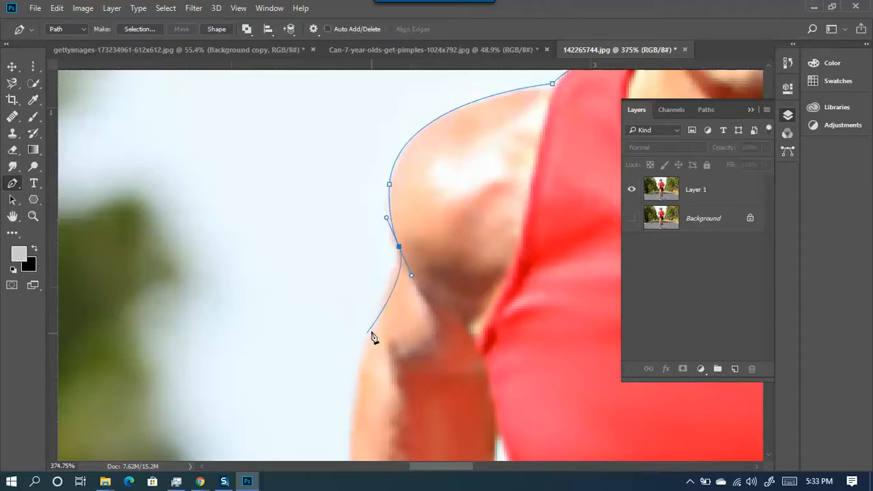
{"action": "left_click", "coordinate": [398, 247], "text": "alt"}
{"action": "left_click_drag", "start_coordinate": [428, 236], "coordinate": [555, 129]}
{"action": "left_click_drag", "start_coordinate": [516, 181], "coordinate": [497, 215]}
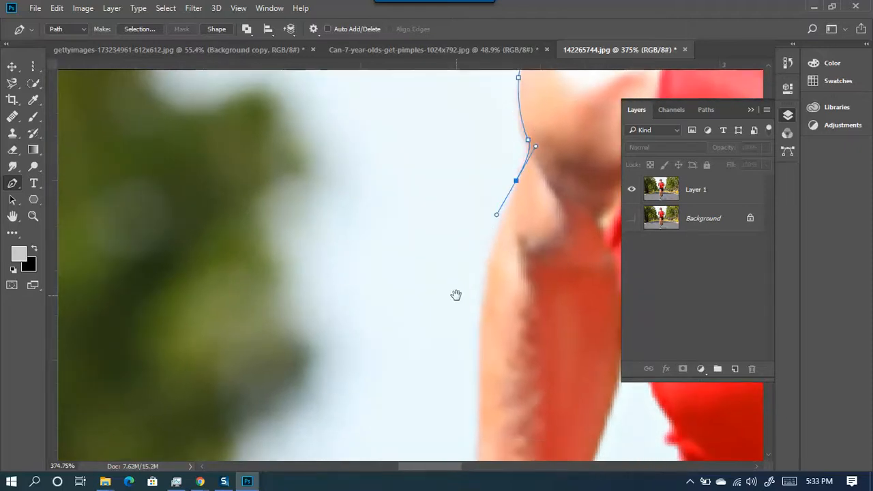
{"action": "left_click_drag", "start_coordinate": [489, 298], "coordinate": [440, 211]}
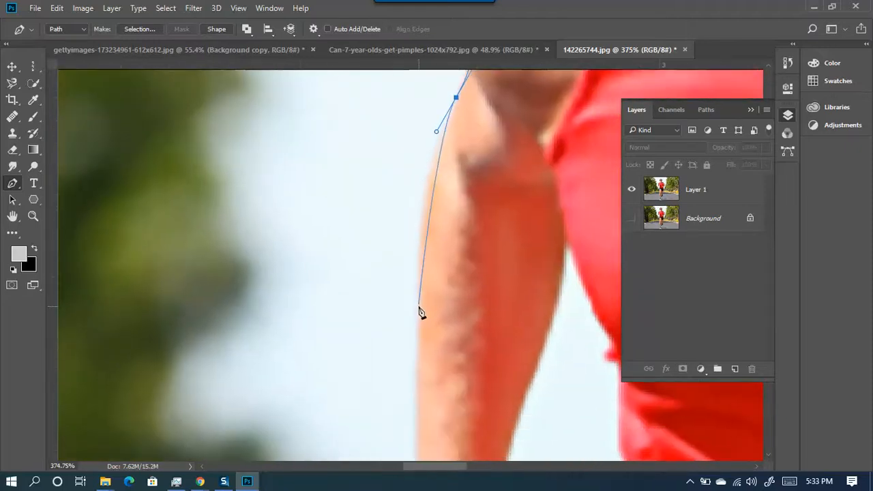
- Extend the path down the outer forearm to the wrist and along the edge of the hand
{"action": "left_click_drag", "start_coordinate": [418, 291], "coordinate": [251, 132]}
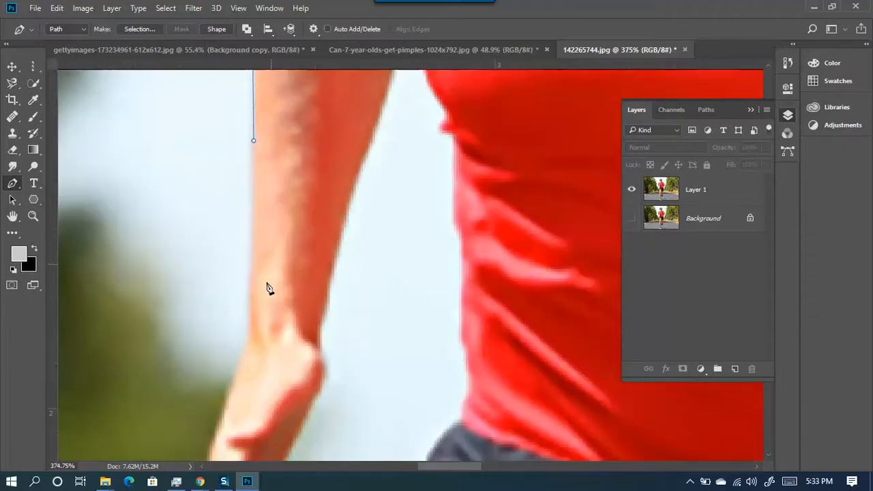
{"action": "left_click", "coordinate": [250, 326]}
{"action": "left_click_drag", "start_coordinate": [262, 338], "coordinate": [415, 136]}
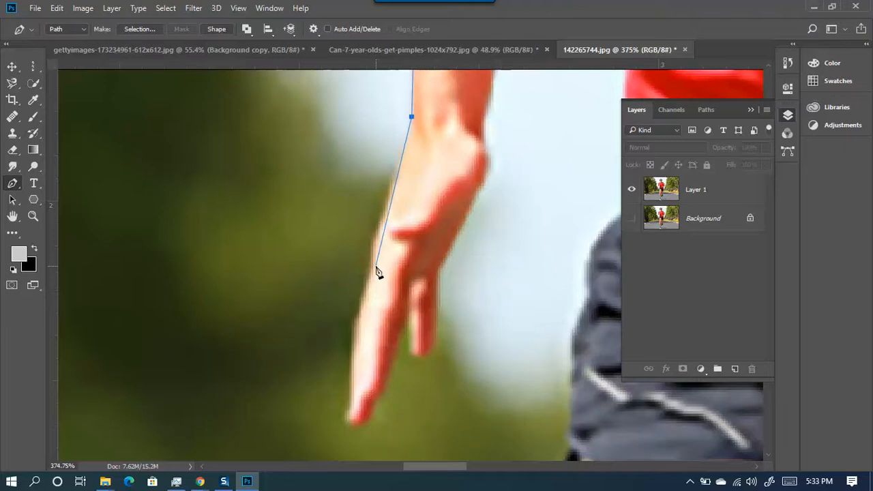
{"action": "left_click_drag", "start_coordinate": [373, 266], "coordinate": [368, 298]}
{"action": "key", "text": "ctrl+z"}
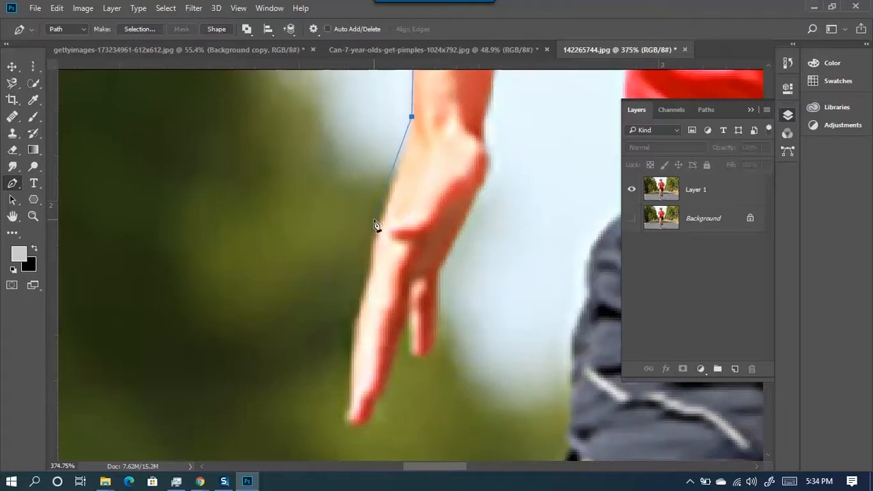
{"action": "key", "text": "ctrl+z"}
{"action": "left_click_drag", "start_coordinate": [378, 229], "coordinate": [357, 281]}
{"action": "left_click", "coordinate": [357, 282]}
{"action": "left_click_drag", "start_coordinate": [359, 317], "coordinate": [348, 355]}
{"action": "key", "text": "ctrl+z"}
{"action": "left_click_drag", "start_coordinate": [370, 270], "coordinate": [369, 299]}
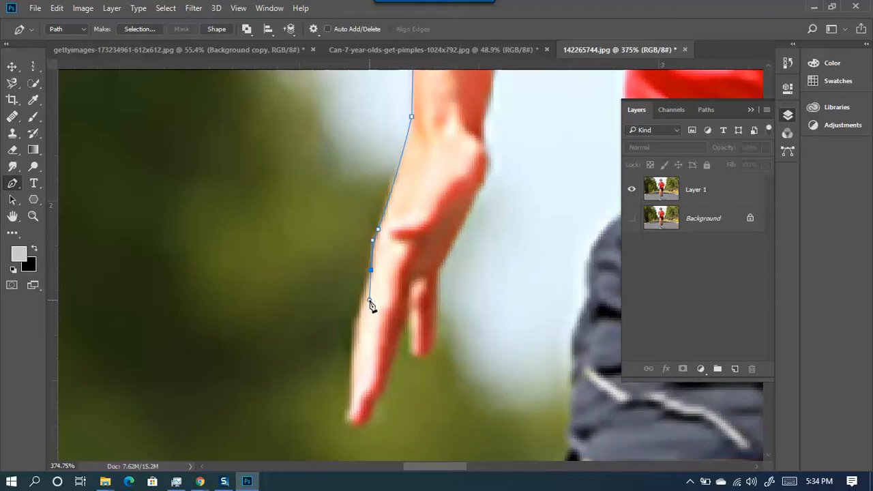
{"action": "left_click", "coordinate": [370, 271], "text": "alt"}
- Trace the path around the fingertip and between the fingers
{"action": "left_click_drag", "start_coordinate": [340, 298], "coordinate": [363, 180]}
{"action": "left_click", "coordinate": [376, 240]}
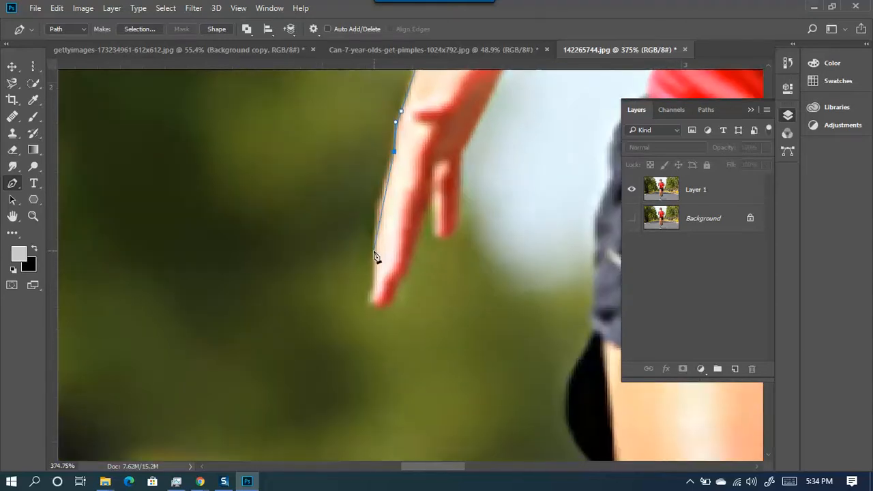
{"action": "left_click_drag", "start_coordinate": [373, 271], "coordinate": [373, 305]}
{"action": "left_click_drag", "start_coordinate": [368, 301], "coordinate": [399, 291]}
{"action": "left_click", "coordinate": [406, 257]}
{"action": "left_click_drag", "start_coordinate": [428, 188], "coordinate": [434, 245]}
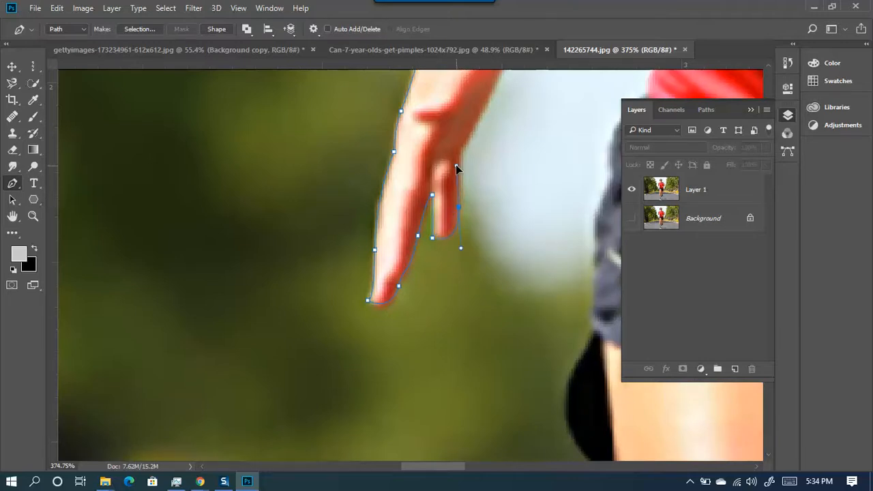
- Curve the path up the inner wrist onto the forearm, stepping back the misplaced arm anchors
{"action": "left_click_drag", "start_coordinate": [446, 129], "coordinate": [161, 332]}
{"action": "left_click_drag", "start_coordinate": [216, 281], "coordinate": [246, 241]}
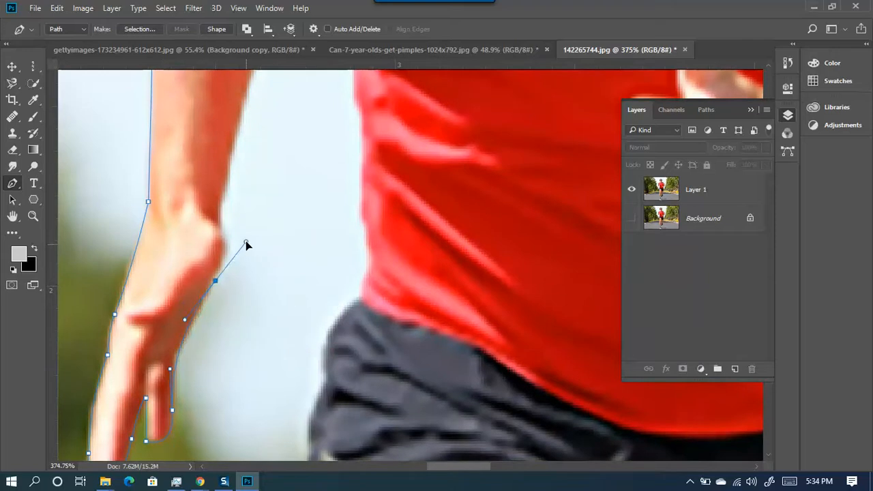
{"action": "key", "text": "ctrl+z"}
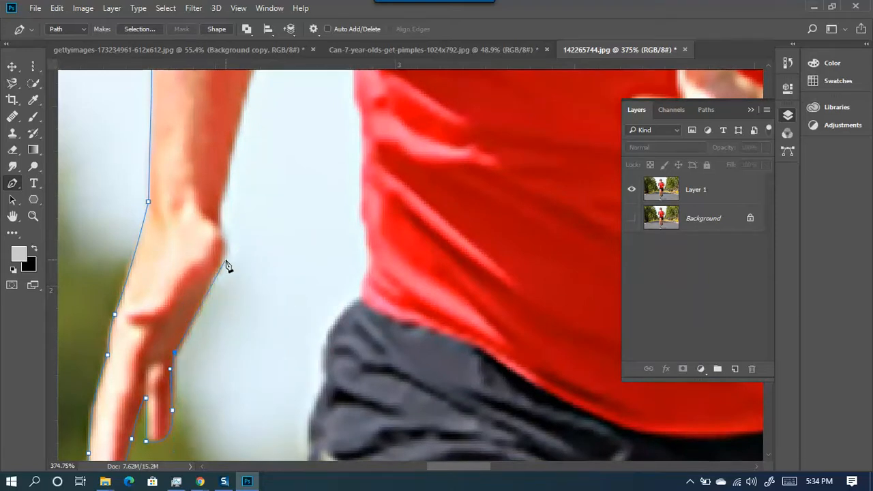
{"action": "left_click_drag", "start_coordinate": [222, 258], "coordinate": [230, 223]}
{"action": "left_click_drag", "start_coordinate": [221, 138], "coordinate": [98, 296]}
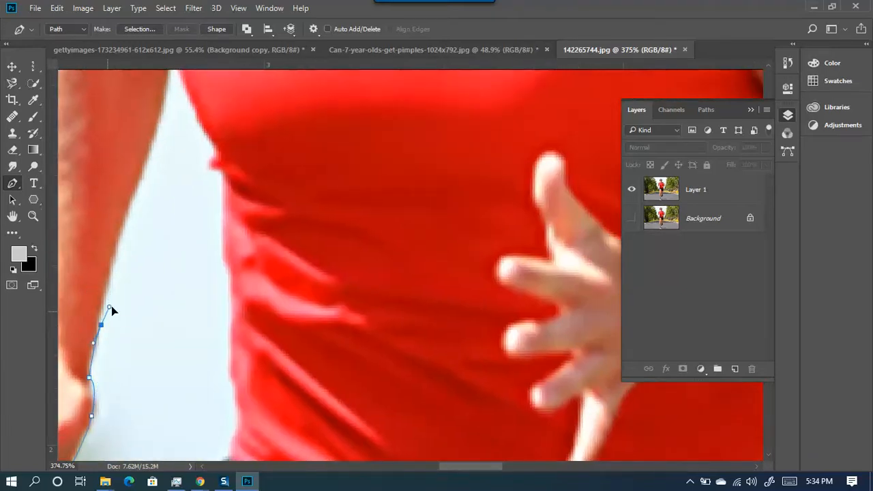
{"action": "left_click_drag", "start_coordinate": [102, 327], "coordinate": [98, 300]}
{"action": "left_click_drag", "start_coordinate": [129, 209], "coordinate": [117, 333]}
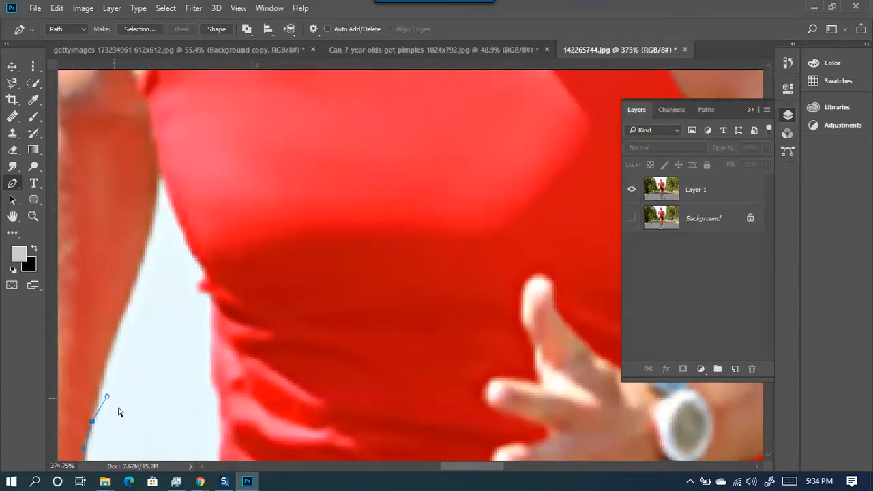
{"action": "left_click_drag", "start_coordinate": [107, 397], "coordinate": [100, 396]}
{"action": "scroll", "coordinate": [136, 387], "scroll_direction": "down", "scroll_amount": 6}
{"action": "scroll", "coordinate": [139, 398], "scroll_direction": "up", "scroll_amount": 6}
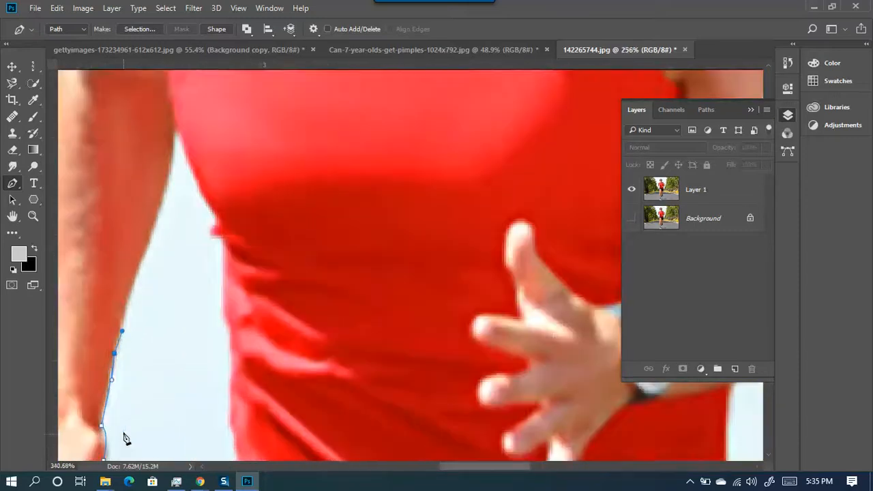
{"action": "key", "text": "ctrl+alt+z"}
{"action": "key", "text": "ctrl+alt+z"}
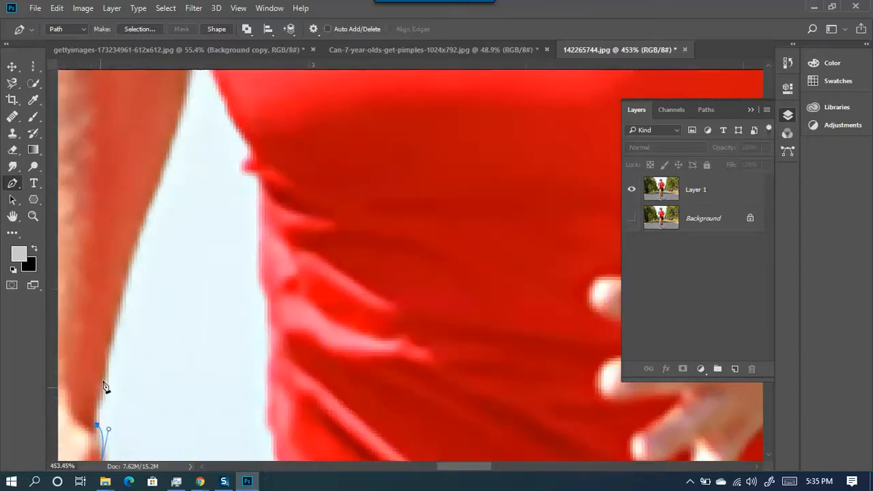
- Place a series of anchors up the inner arm edge to the armpit, ending on a corner point
{"action": "left_click", "coordinate": [97, 401]}
{"action": "left_click", "coordinate": [111, 349]}
{"action": "left_click", "coordinate": [125, 297]}
{"action": "left_click", "coordinate": [124, 273]}
{"action": "left_click", "coordinate": [140, 242]}
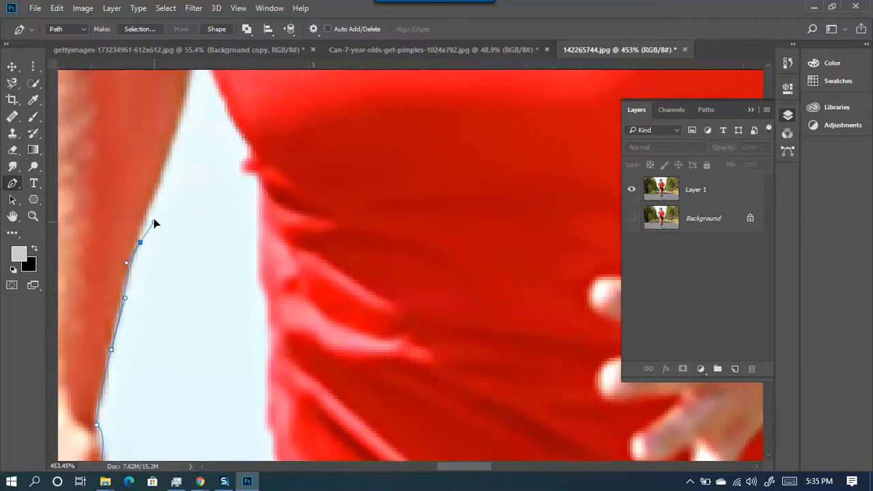
{"action": "left_click_drag", "start_coordinate": [141, 246], "coordinate": [145, 230]}
{"action": "left_click_drag", "start_coordinate": [124, 267], "coordinate": [126, 268]}
{"action": "scroll", "coordinate": [146, 280], "scroll_direction": "up", "scroll_amount": 6}
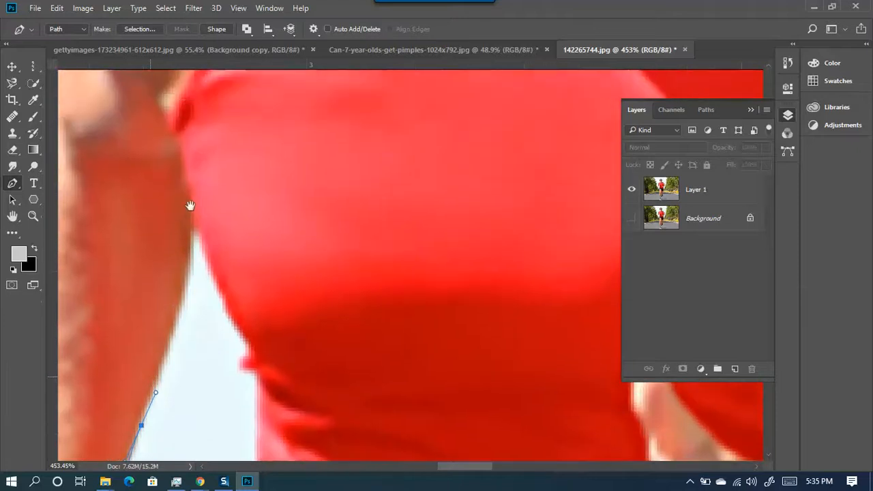
{"action": "left_click_drag", "start_coordinate": [192, 243], "coordinate": [189, 217]}
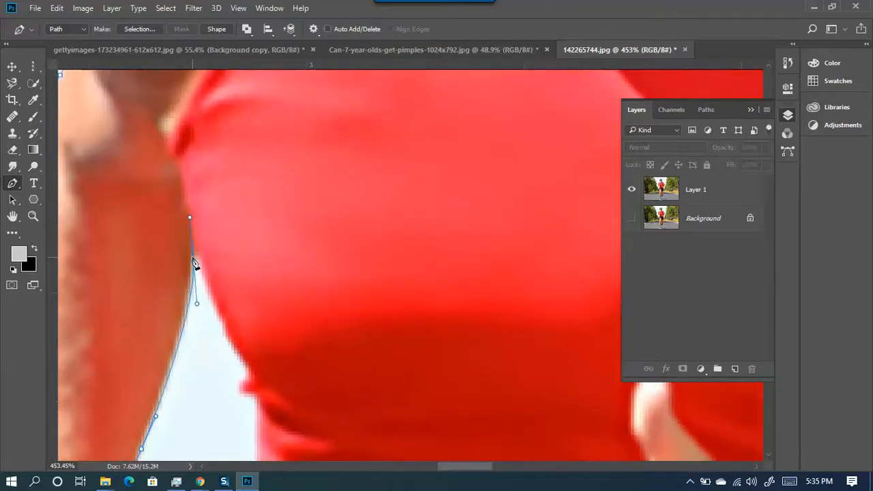
{"action": "left_click", "coordinate": [193, 262], "text": "alt"}
- Run the path down the red shirt's side edge to the fold at the waist
{"action": "left_click_drag", "start_coordinate": [243, 292], "coordinate": [171, 184]}
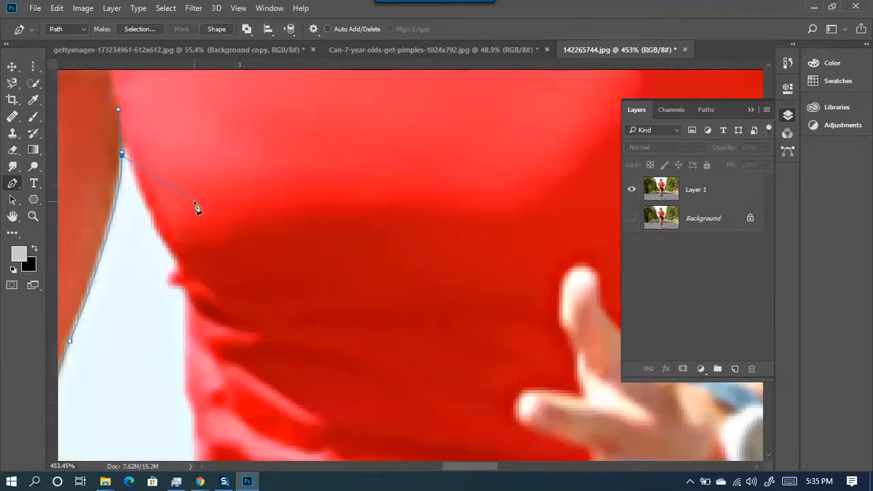
{"action": "key", "text": "ctrl+z"}
{"action": "left_click_drag", "start_coordinate": [124, 154], "coordinate": [121, 151]}
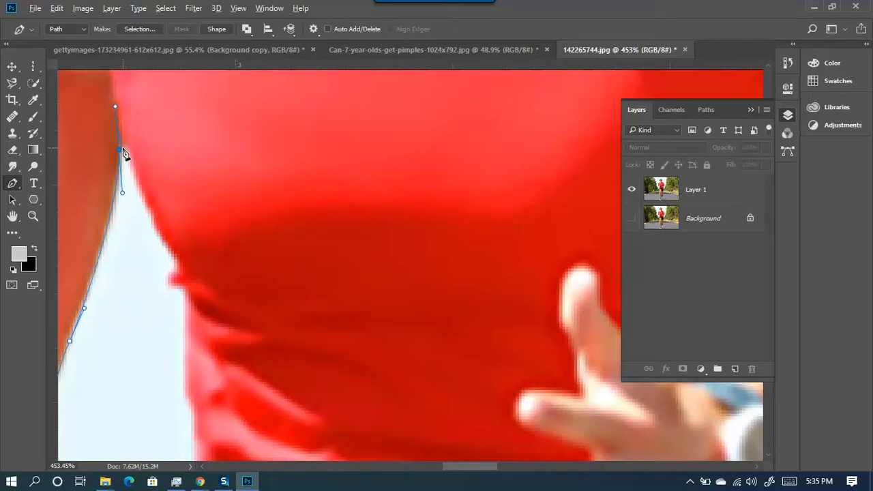
{"action": "left_click", "coordinate": [120, 150], "text": "alt"}
{"action": "left_click", "coordinate": [125, 148]}
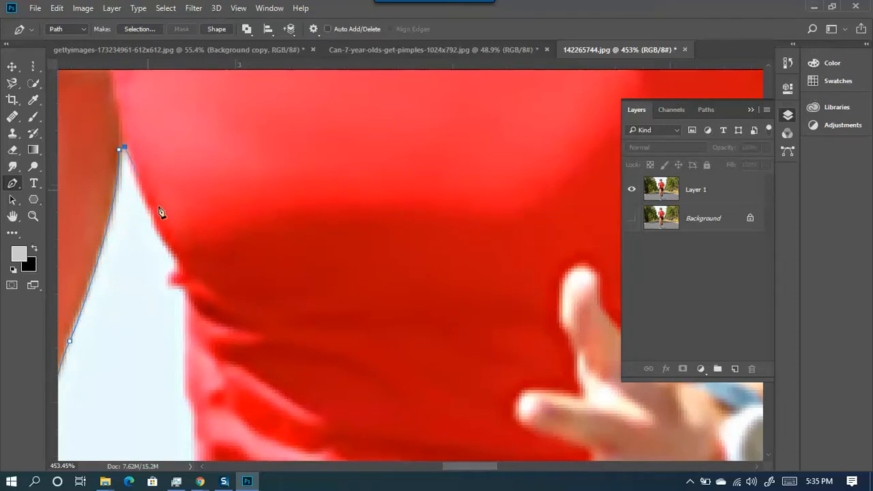
{"action": "left_click_drag", "start_coordinate": [179, 260], "coordinate": [202, 268]}
{"action": "left_click", "coordinate": [180, 261], "text": "alt"}
{"action": "left_click_drag", "start_coordinate": [168, 277], "coordinate": [337, 115]}
{"action": "left_click", "coordinate": [188, 286], "text": "alt"}
- Trace the shirt's side down to where it meets the shorts with curved anchors
{"action": "key", "text": "space"}
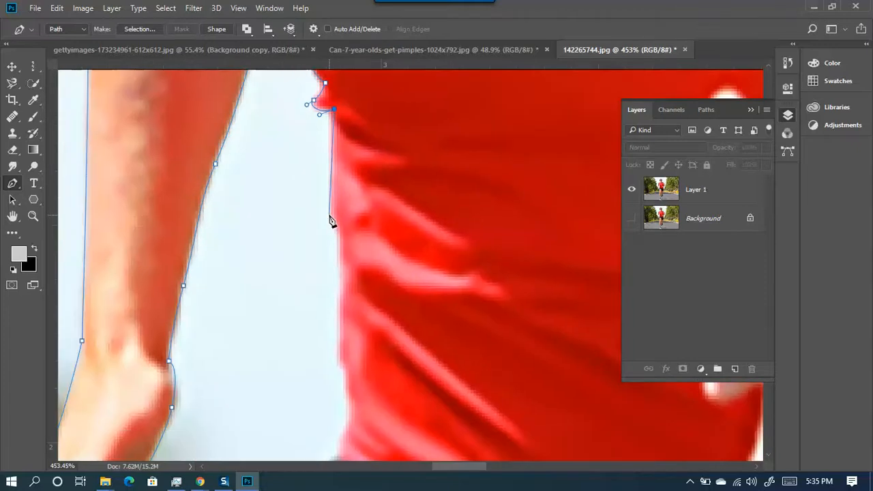
{"action": "left_click_drag", "start_coordinate": [339, 270], "coordinate": [338, 312]}
{"action": "left_click_drag", "start_coordinate": [345, 398], "coordinate": [348, 440]}
{"action": "left_click_drag", "start_coordinate": [366, 366], "coordinate": [380, 100]}
{"action": "left_click", "coordinate": [348, 193]}
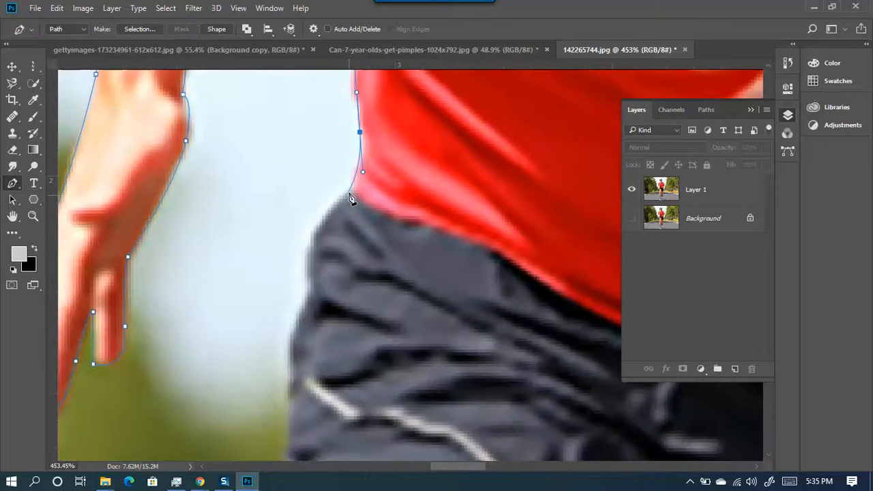
- Continue the path down the shorts' outer edge, redoing misplaced anchors
{"action": "left_click_drag", "start_coordinate": [317, 348], "coordinate": [317, 350]}
{"action": "left_click_drag", "start_coordinate": [302, 264], "coordinate": [412, 142]}
{"action": "left_click", "coordinate": [397, 218]}
{"action": "left_click_drag", "start_coordinate": [399, 230], "coordinate": [399, 285]}
{"action": "key", "text": "ctrl+z"}
{"action": "left_click", "coordinate": [420, 165], "text": "alt"}
{"action": "left_click_drag", "start_coordinate": [397, 230], "coordinate": [401, 290]}
{"action": "key", "text": "ctrl+z"}
{"action": "left_click_drag", "start_coordinate": [401, 256], "coordinate": [402, 291]}
{"action": "left_click", "coordinate": [405, 313]}
{"action": "left_click", "coordinate": [391, 342]}
- Curve the path from the shorts' hem down the outer thigh, breaking handles at corners
{"action": "left_click_drag", "start_coordinate": [362, 368], "coordinate": [327, 208]}
{"action": "left_click", "coordinate": [333, 202]}
{"action": "left_click_drag", "start_coordinate": [318, 352], "coordinate": [378, 422]}
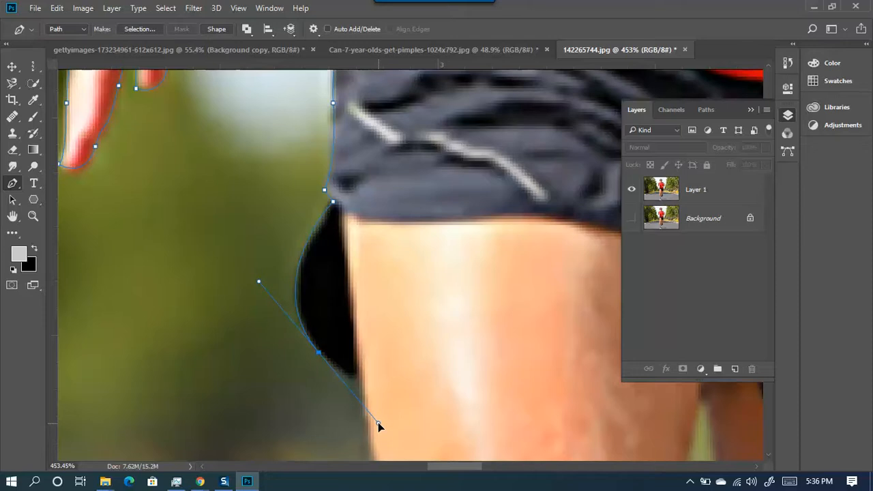
{"action": "left_click", "coordinate": [320, 351], "text": "alt"}
{"action": "left_click_drag", "start_coordinate": [380, 369], "coordinate": [368, 364]}
{"action": "left_click", "coordinate": [359, 376], "text": "alt"}
{"action": "left_click_drag", "start_coordinate": [369, 350], "coordinate": [345, 161]}
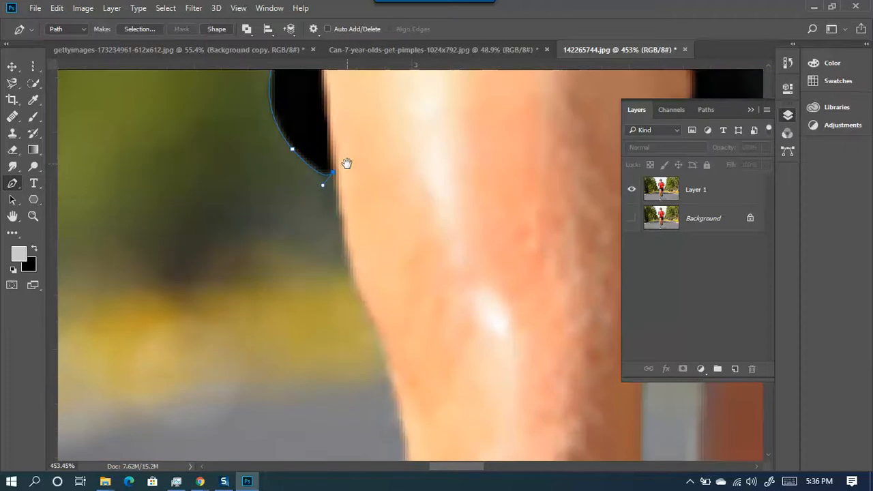
{"action": "left_click", "coordinate": [349, 279]}
{"action": "left_click_drag", "start_coordinate": [388, 298], "coordinate": [309, 207]}
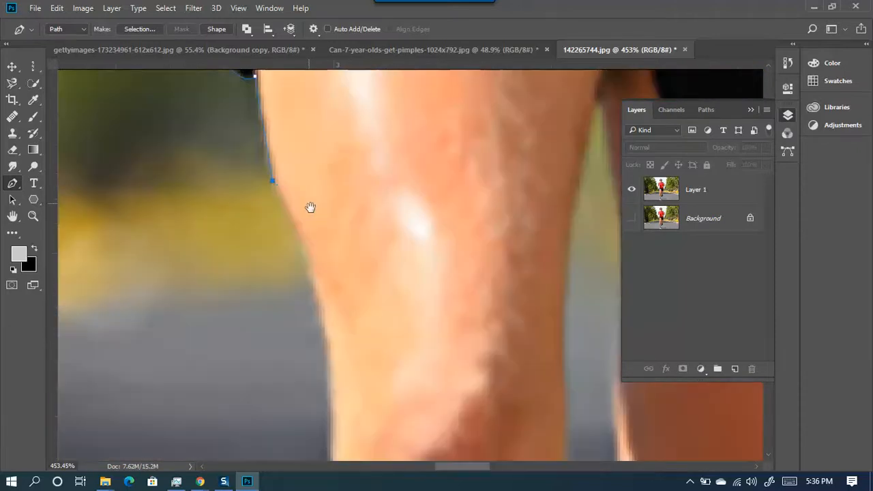
{"action": "left_click_drag", "start_coordinate": [328, 361], "coordinate": [339, 299]}
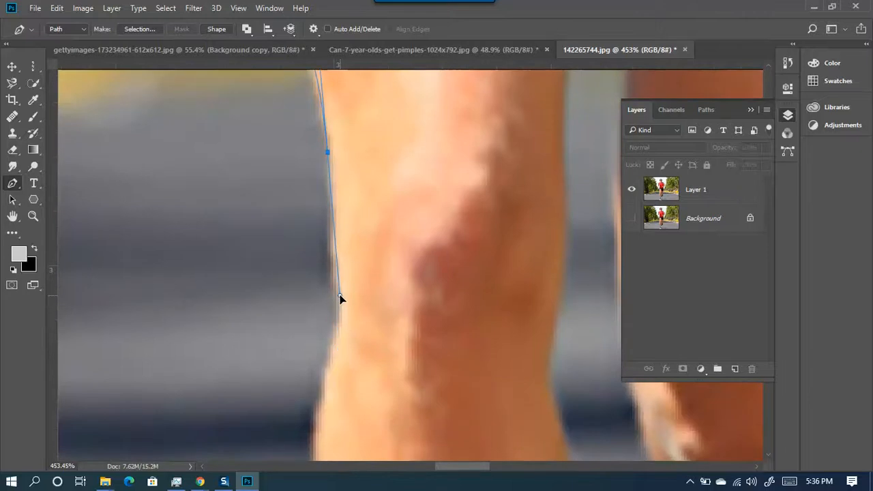
- Carry the path down the knee edge, undoing misplaced points and lengthening the curve handle
{"action": "left_click_drag", "start_coordinate": [337, 179], "coordinate": [403, 148]}
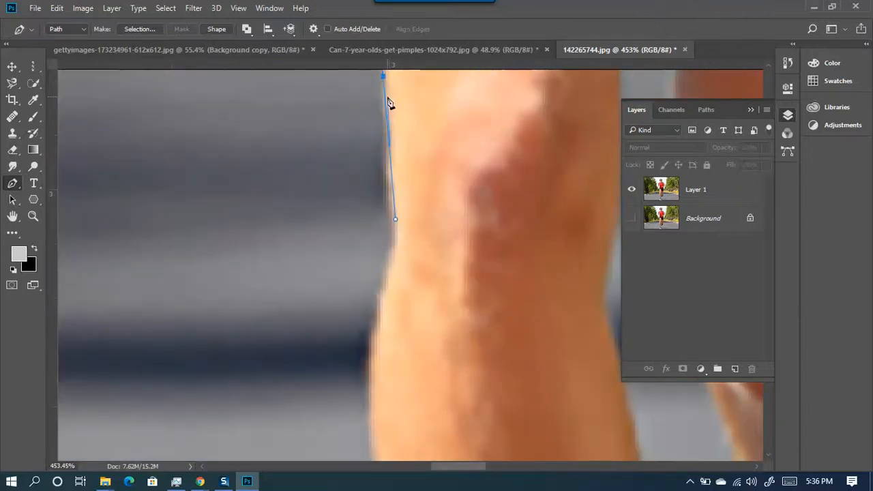
{"action": "left_click", "coordinate": [384, 76], "text": "alt"}
{"action": "left_click", "coordinate": [383, 164]}
{"action": "key", "text": "ctrl+z"}
{"action": "left_click_drag", "start_coordinate": [382, 184], "coordinate": [387, 198]}
{"action": "left_click_drag", "start_coordinate": [394, 229], "coordinate": [396, 233]}
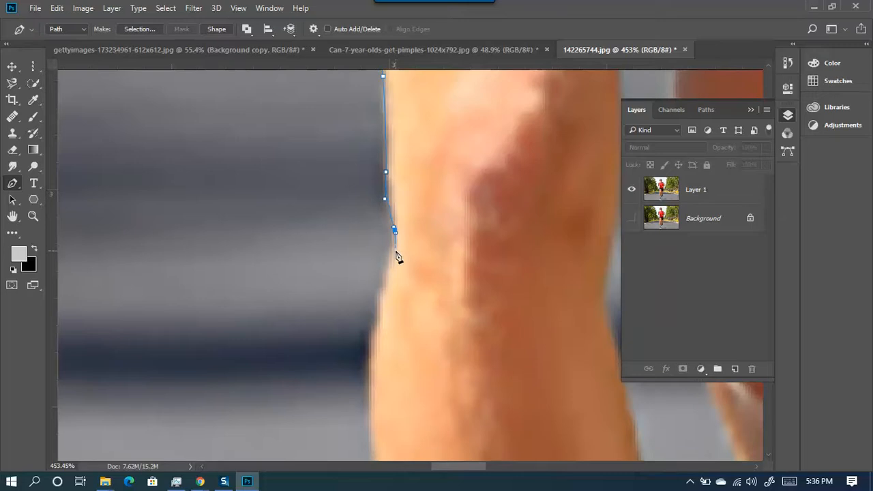
{"action": "key", "text": "ctrl+z"}
{"action": "left_click_drag", "start_coordinate": [391, 264], "coordinate": [427, 146]}
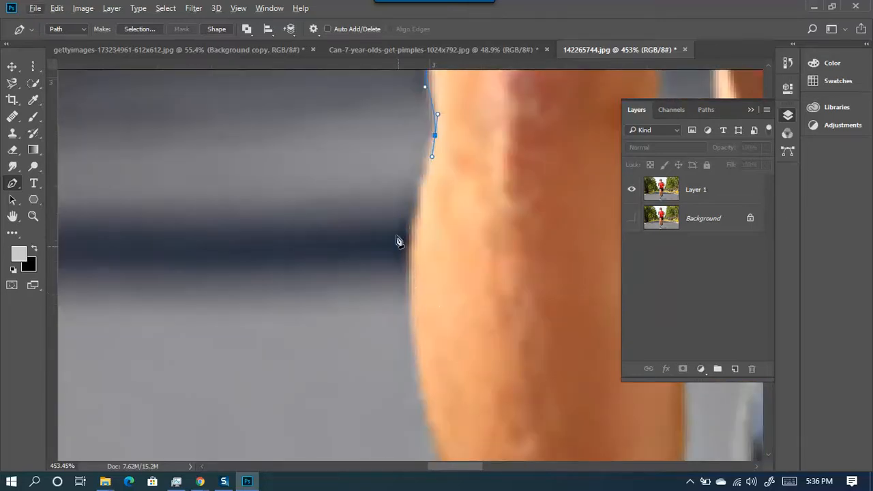
- Zoom in and trace the calf down to the top of the sock, nudging the upper calf anchor down
{"action": "scroll", "coordinate": [413, 282], "scroll_direction": "up", "scroll_amount": 3}
{"action": "scroll", "coordinate": [427, 239], "scroll_direction": "up", "scroll_amount": 1}
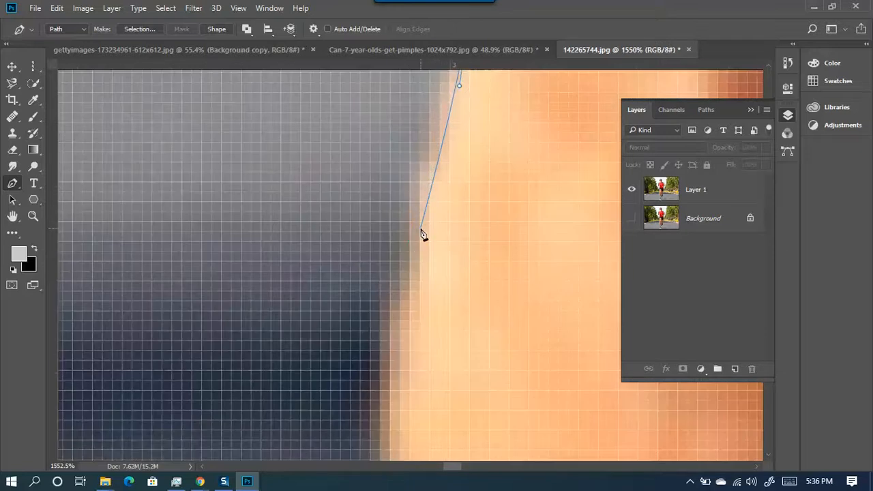
{"action": "scroll", "coordinate": [421, 234], "scroll_direction": "up", "scroll_amount": 2}
{"action": "scroll", "coordinate": [422, 234], "scroll_direction": "down", "scroll_amount": 4}
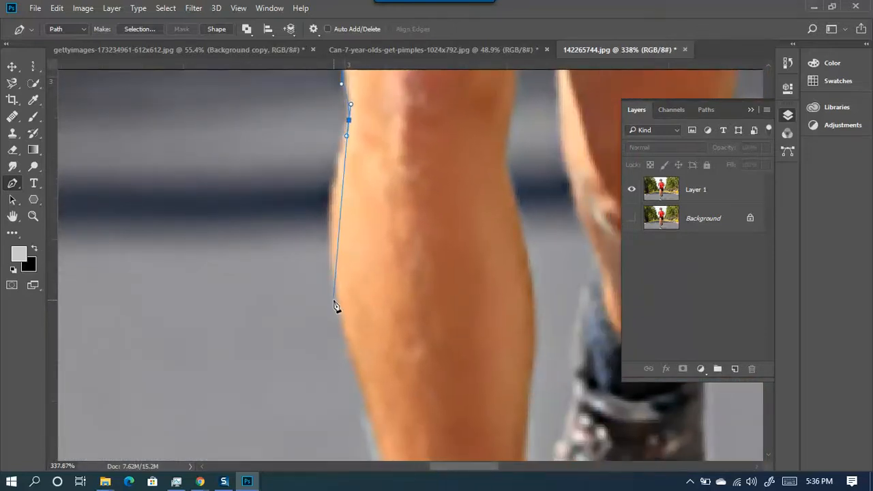
{"action": "left_click_drag", "start_coordinate": [337, 301], "coordinate": [362, 381]}
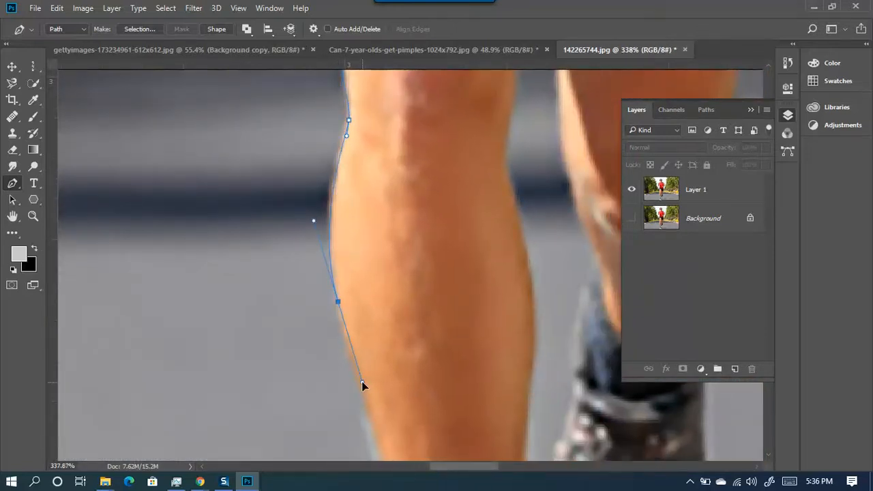
{"action": "left_click_drag", "start_coordinate": [439, 353], "coordinate": [446, 136]}
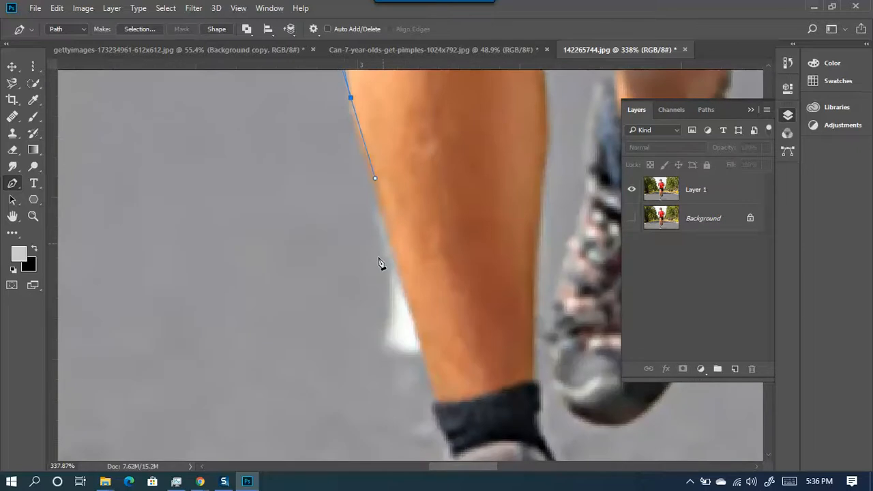
{"action": "left_click", "coordinate": [437, 400]}
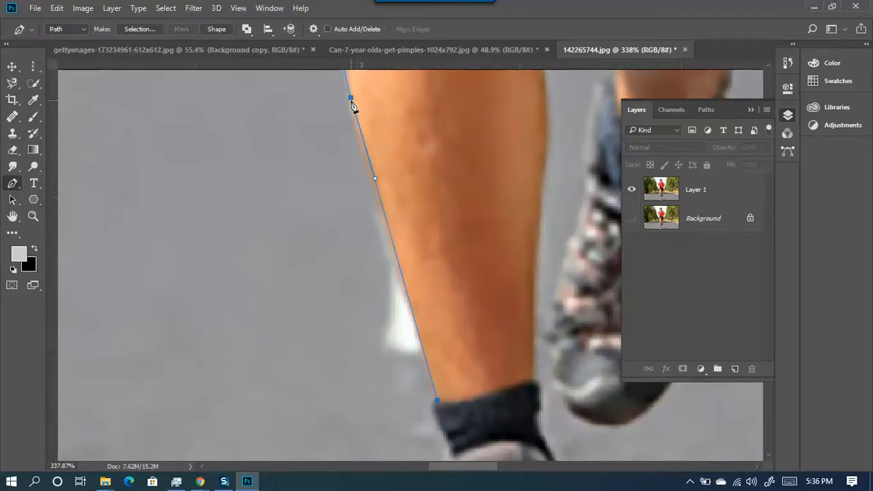
{"action": "left_click", "coordinate": [351, 99]}
{"action": "left_click_drag", "start_coordinate": [350, 99], "coordinate": [350, 106]}
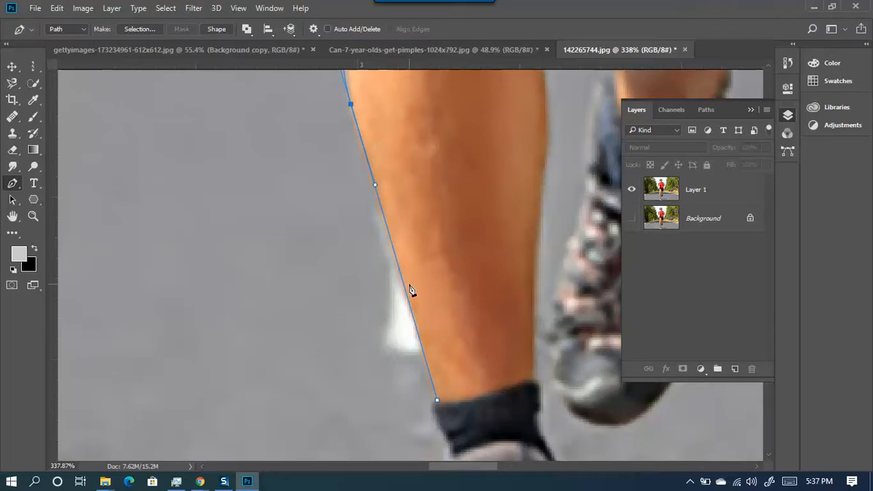
- Add an anchor at the sock's edge and curve the path along the shoe's heel
{"action": "left_click_drag", "start_coordinate": [451, 330], "coordinate": [485, 88]}
{"action": "left_click_drag", "start_coordinate": [483, 220], "coordinate": [487, 180]}
{"action": "scroll", "coordinate": [475, 148], "scroll_direction": "up", "scroll_amount": 6}
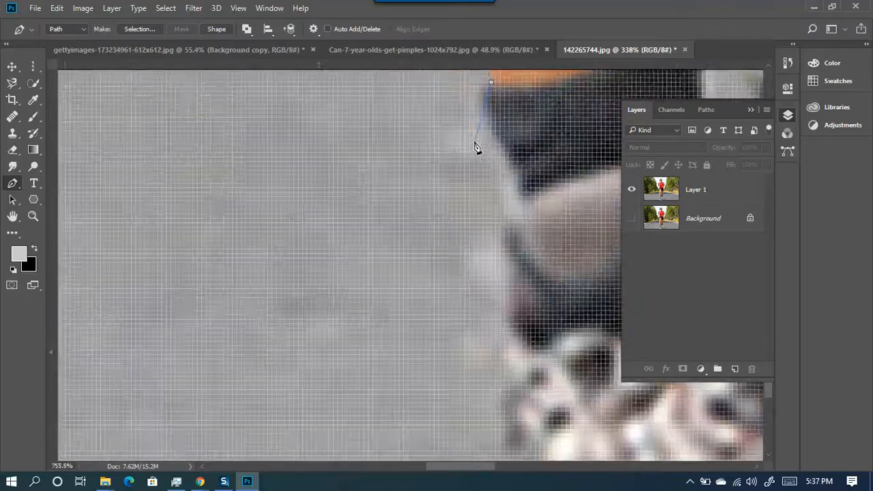
{"action": "left_click_drag", "start_coordinate": [480, 135], "coordinate": [398, 259]}
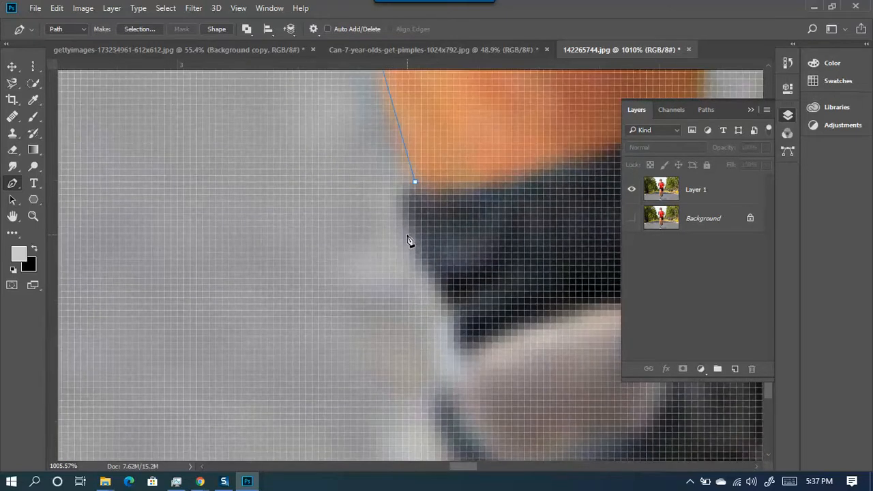
{"action": "left_click", "coordinate": [429, 292]}
{"action": "left_click_drag", "start_coordinate": [447, 376], "coordinate": [444, 381]}
{"action": "left_click_drag", "start_coordinate": [414, 296], "coordinate": [453, 151]}
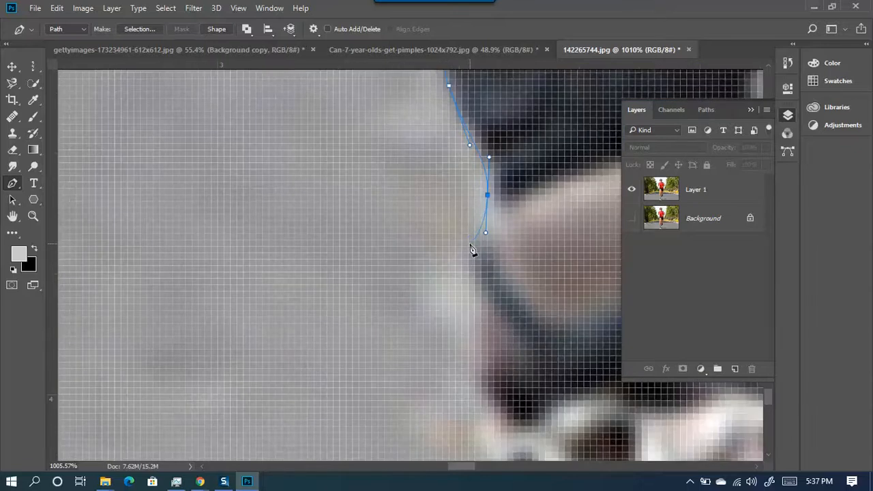
{"action": "left_click_drag", "start_coordinate": [497, 367], "coordinate": [507, 426]}
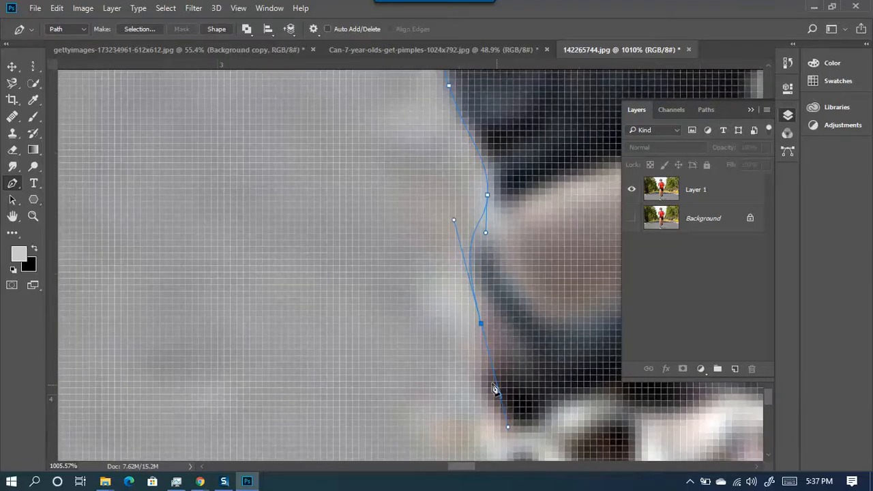
- Trace the shoe's side down to its bottom corner and curve along the sole
{"action": "scroll", "coordinate": [478, 342], "scroll_direction": "down", "scroll_amount": 4}
{"action": "left_click_drag", "start_coordinate": [471, 355], "coordinate": [362, 190]}
{"action": "left_click", "coordinate": [371, 161], "text": "alt"}
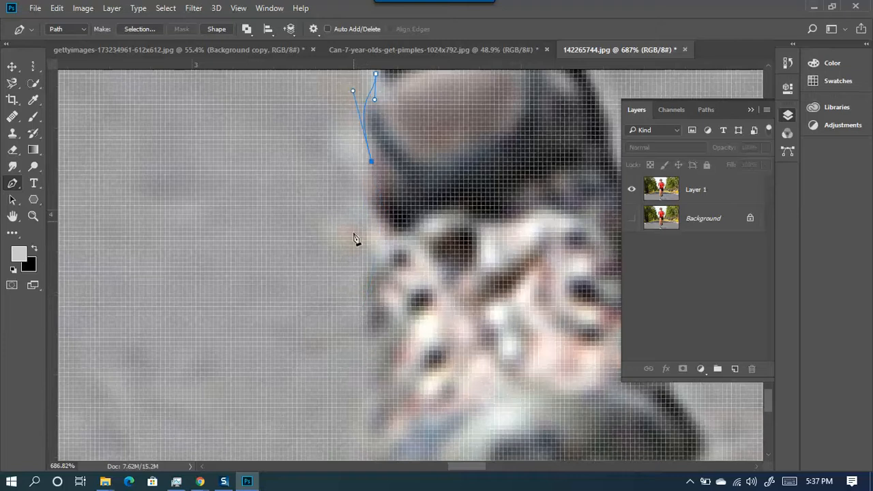
{"action": "left_click_drag", "start_coordinate": [367, 301], "coordinate": [362, 227]}
{"action": "scroll", "coordinate": [375, 379], "scroll_direction": "down", "scroll_amount": 5}
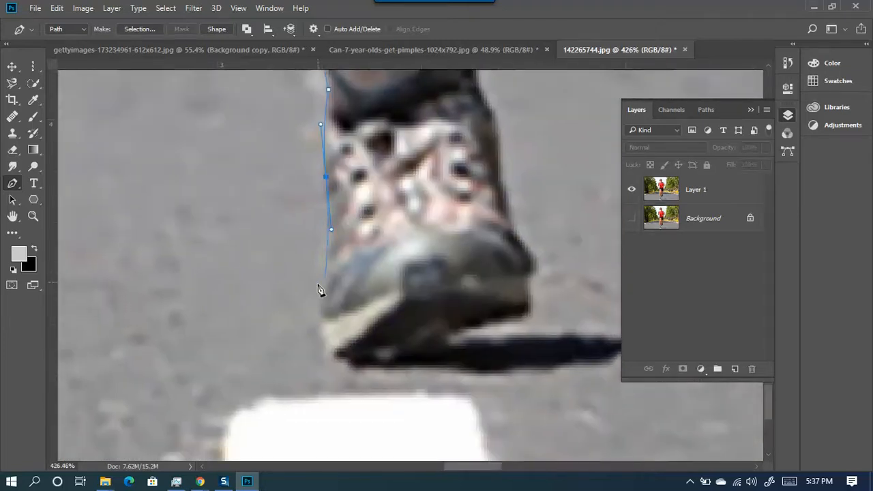
{"action": "left_click", "coordinate": [315, 311]}
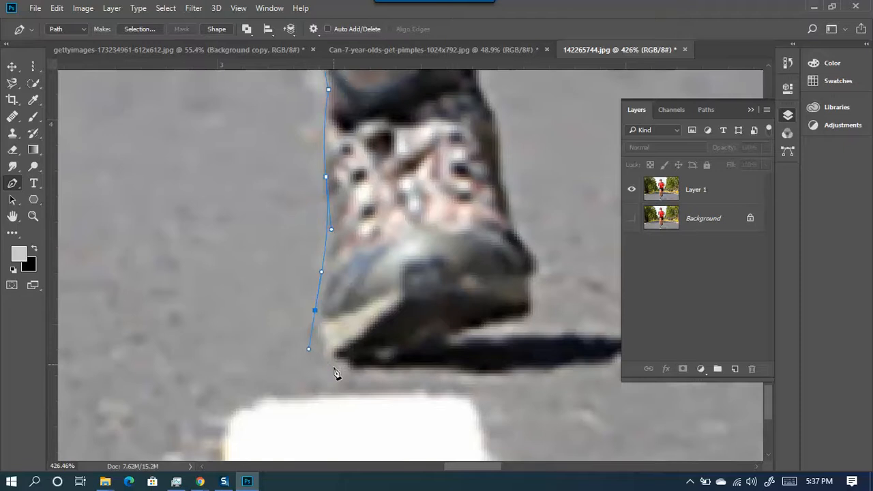
{"action": "left_click_drag", "start_coordinate": [421, 352], "coordinate": [496, 300]}
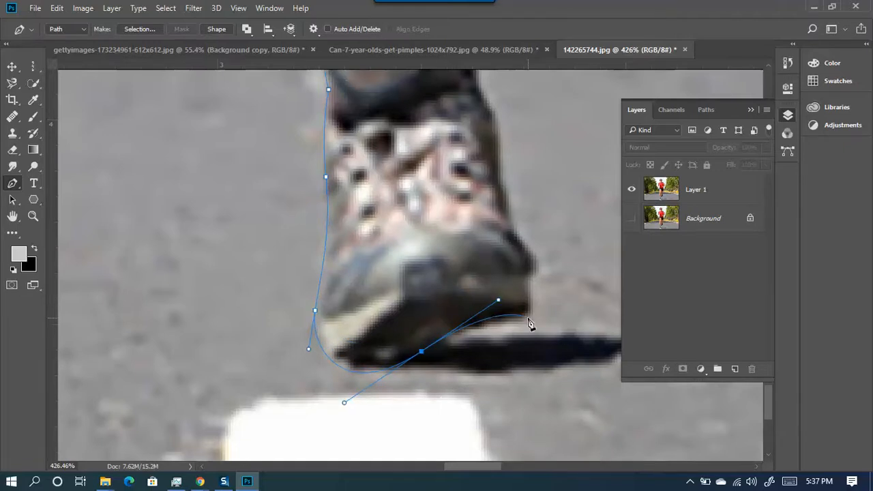
- Wrap the path around the shoe's toe and up its front edge, then zoom out
{"action": "left_click_drag", "start_coordinate": [526, 307], "coordinate": [534, 275]}
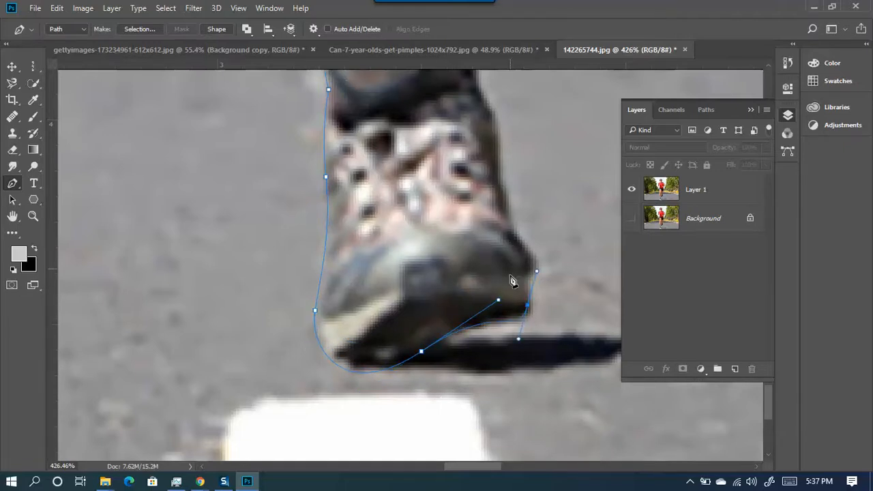
{"action": "left_click", "coordinate": [535, 271]}
{"action": "left_click_drag", "start_coordinate": [526, 238], "coordinate": [501, 227]}
{"action": "left_click_drag", "start_coordinate": [496, 259], "coordinate": [348, 374]}
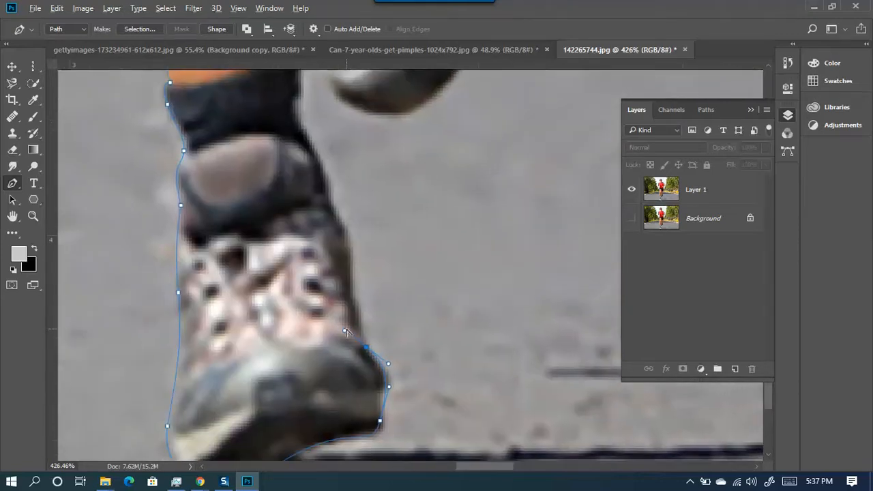
{"action": "scroll", "coordinate": [381, 308], "scroll_direction": "down", "scroll_amount": 5}
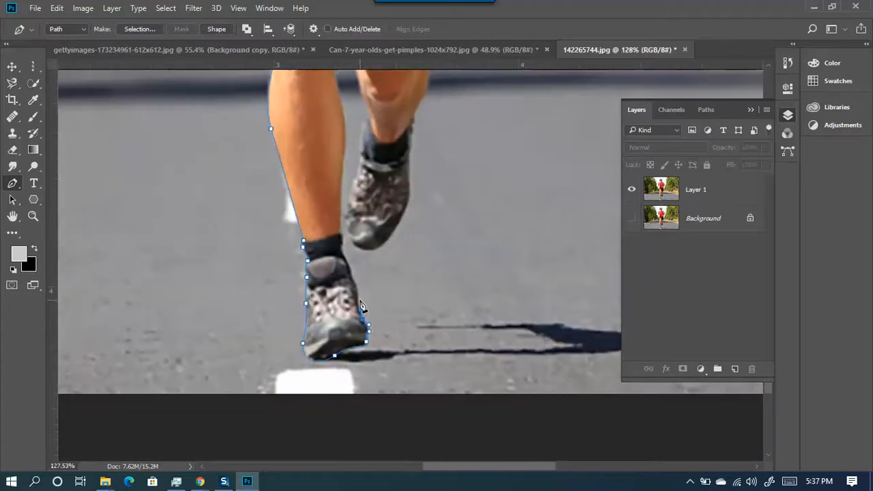
{"action": "scroll", "coordinate": [362, 306], "scroll_direction": "down", "scroll_amount": 3}
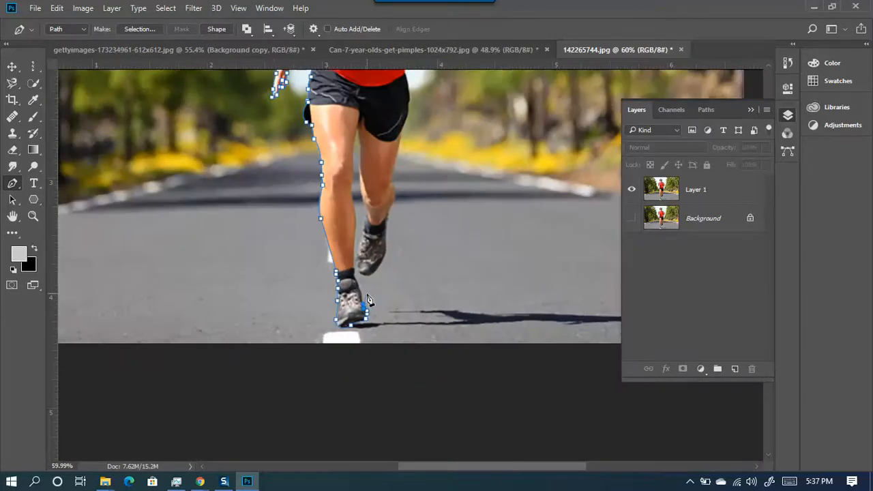
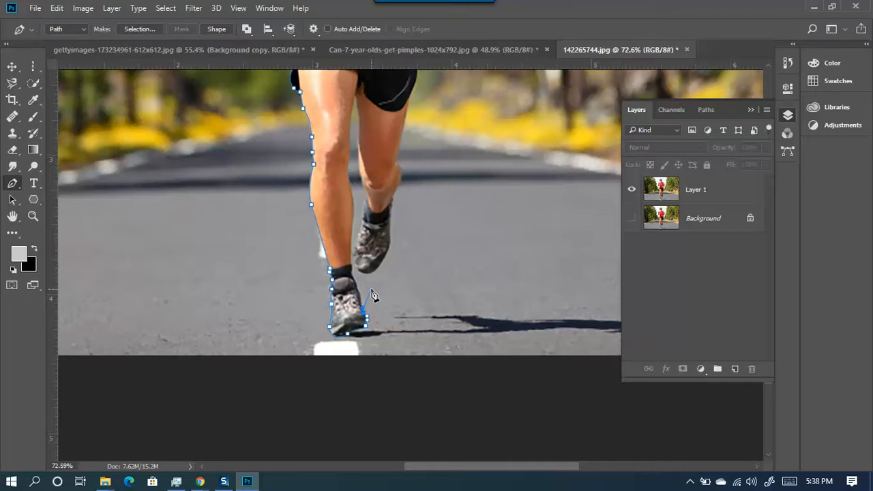
- Zoom in and add curved anchors along the shoe bottom and at the sock's edge
{"action": "scroll", "coordinate": [382, 272], "scroll_direction": "up", "scroll_amount": 2}
{"action": "scroll", "coordinate": [374, 273], "scroll_direction": "up", "scroll_amount": 2}
{"action": "scroll", "coordinate": [363, 362], "scroll_direction": "up", "scroll_amount": 2}
{"action": "left_click_drag", "start_coordinate": [339, 368], "coordinate": [339, 337]}
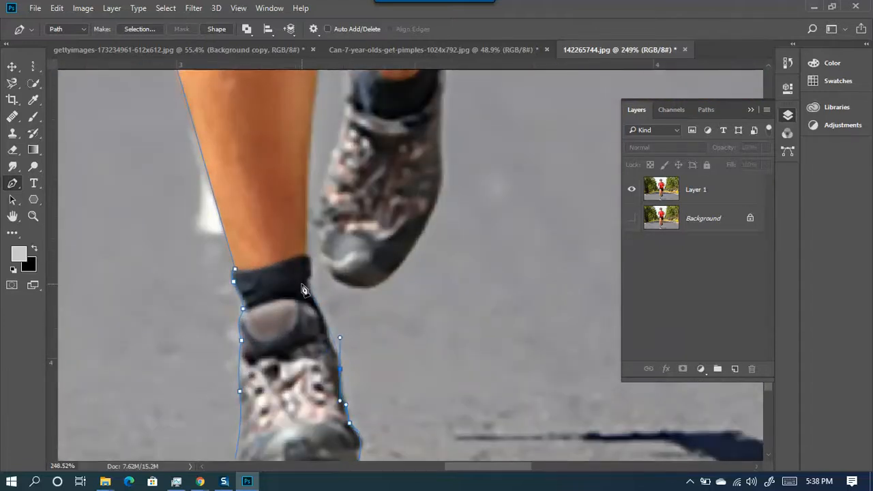
{"action": "left_click_drag", "start_coordinate": [311, 281], "coordinate": [308, 251]}
- Zoom closer and curve the path higher up the shoe's edge
{"action": "scroll", "coordinate": [351, 356], "scroll_direction": "up", "scroll_amount": 1}
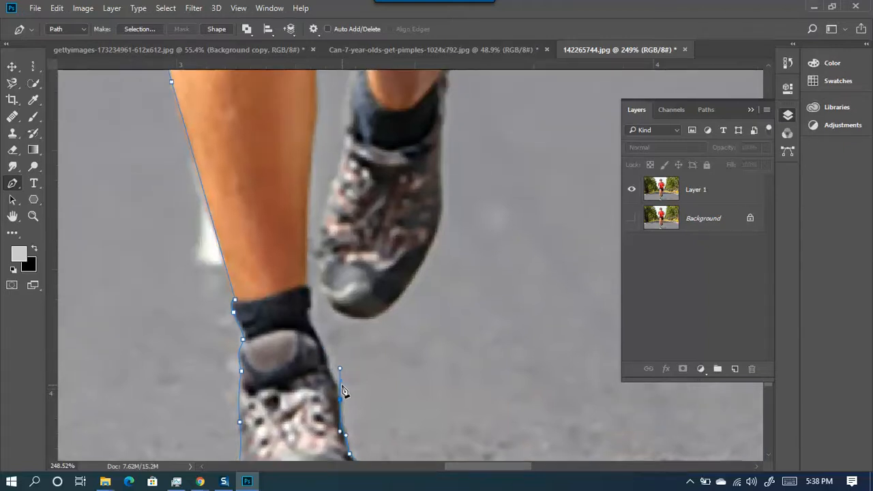
{"action": "scroll", "coordinate": [342, 405], "scroll_direction": "up", "scroll_amount": 5}
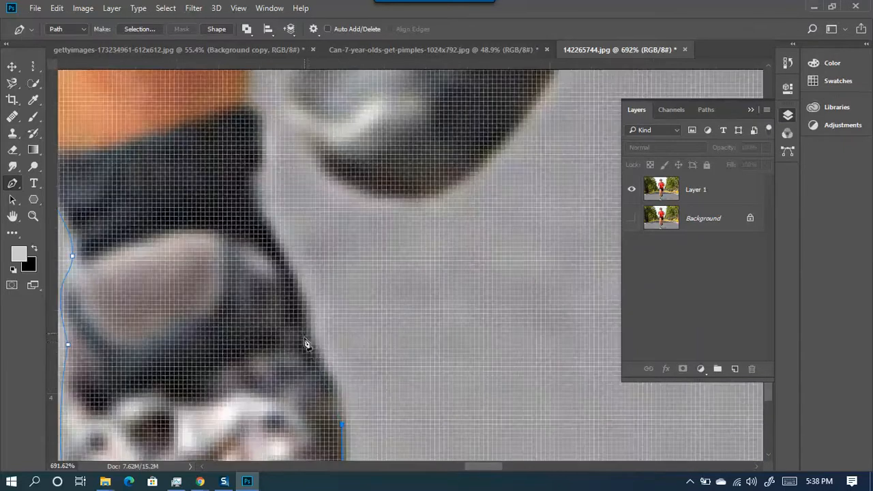
{"action": "left_click_drag", "start_coordinate": [311, 339], "coordinate": [294, 319]}
{"action": "left_click", "coordinate": [258, 202]}
{"action": "left_click_drag", "start_coordinate": [258, 202], "coordinate": [219, 153]}
- Continue with corner points up the sock's edge to the top of the sock
{"action": "left_click_drag", "start_coordinate": [272, 182], "coordinate": [150, 355]}
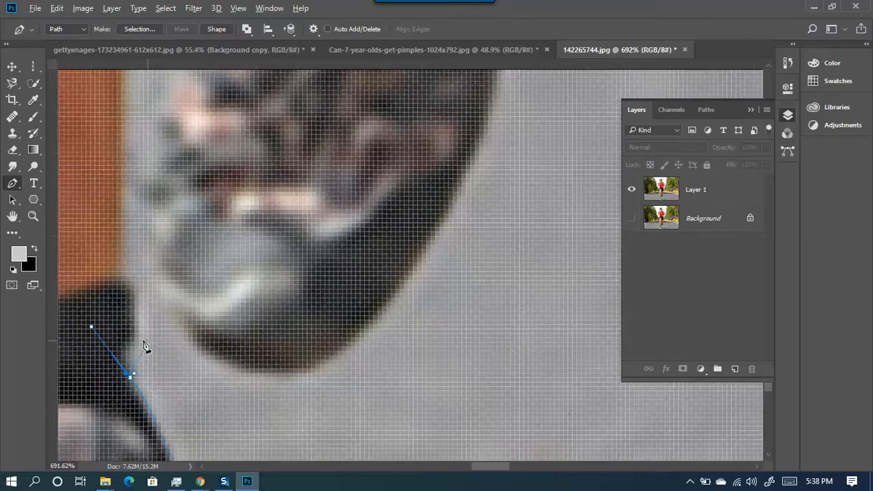
{"action": "left_click", "coordinate": [131, 378]}
{"action": "left_click_drag", "start_coordinate": [135, 338], "coordinate": [153, 321]}
{"action": "left_click", "coordinate": [136, 338], "text": "alt"}
{"action": "left_click_drag", "start_coordinate": [129, 288], "coordinate": [255, 362]}
{"action": "left_click", "coordinate": [256, 364]}
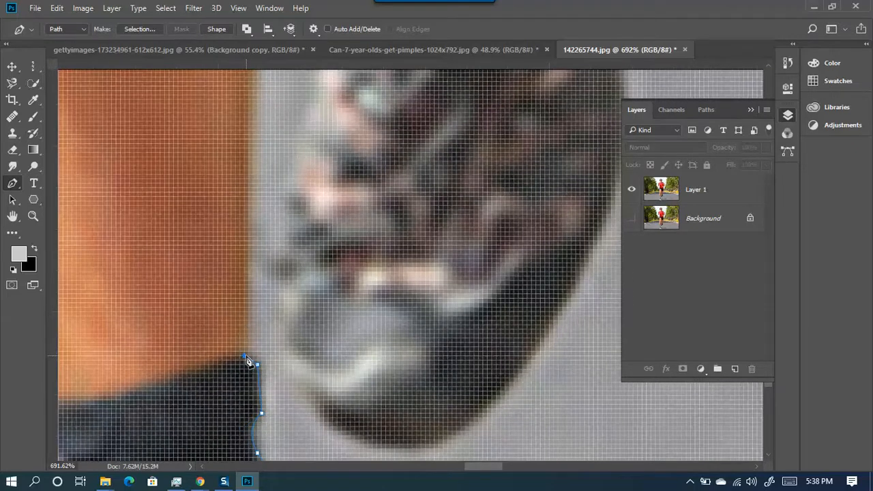
{"action": "scroll", "coordinate": [238, 256], "scroll_direction": "down", "scroll_amount": 4}
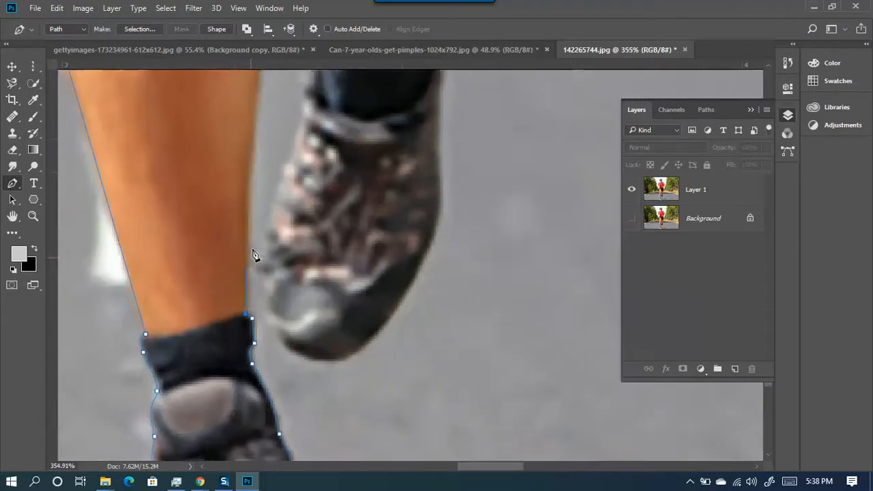
- Trace the inner calf up to the knee, redoing a misplaced leg point
{"action": "scroll", "coordinate": [252, 255], "scroll_direction": "up", "scroll_amount": 3}
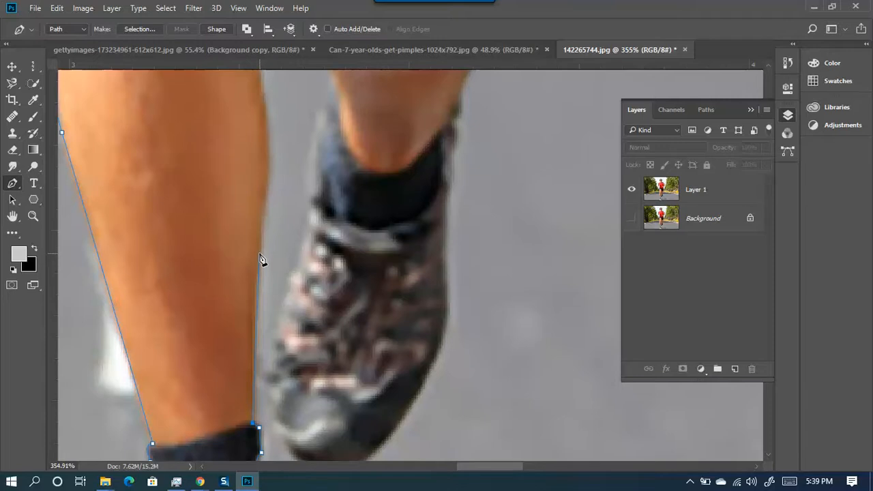
{"action": "left_click", "coordinate": [265, 217]}
{"action": "left_click_drag", "start_coordinate": [263, 177], "coordinate": [327, 339]}
{"action": "left_click_drag", "start_coordinate": [302, 138], "coordinate": [265, 45]}
{"action": "key", "text": "ctrl+z"}
{"action": "scroll", "coordinate": [414, 377], "scroll_direction": "down", "scroll_amount": 1}
{"action": "left_click_drag", "start_coordinate": [354, 382], "coordinate": [396, 187]}
{"action": "left_click_drag", "start_coordinate": [379, 236], "coordinate": [368, 128]}
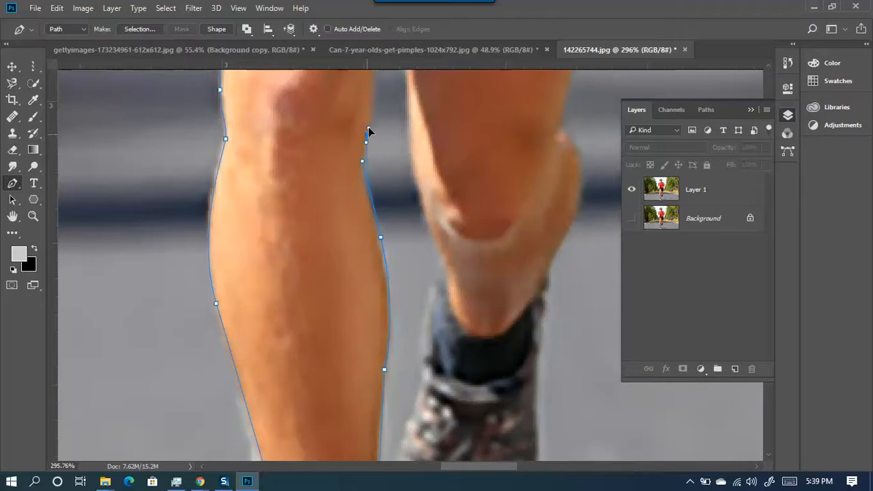
{"action": "scroll", "coordinate": [368, 273], "scroll_direction": "up", "scroll_amount": 5}
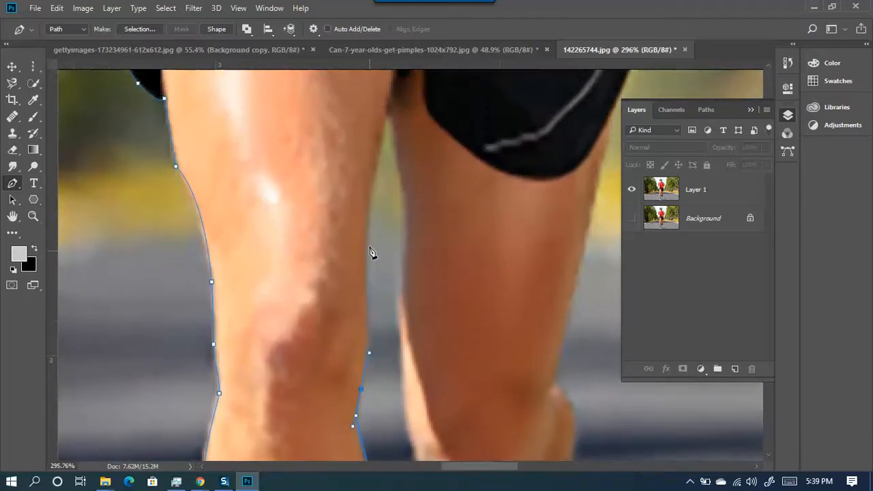
{"action": "left_click", "coordinate": [364, 173]}
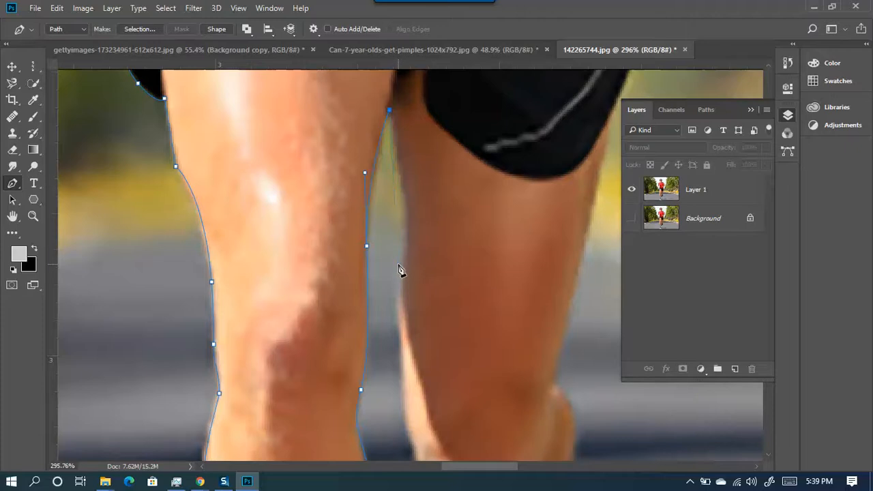
{"action": "left_click_drag", "start_coordinate": [396, 295], "coordinate": [386, 347]}
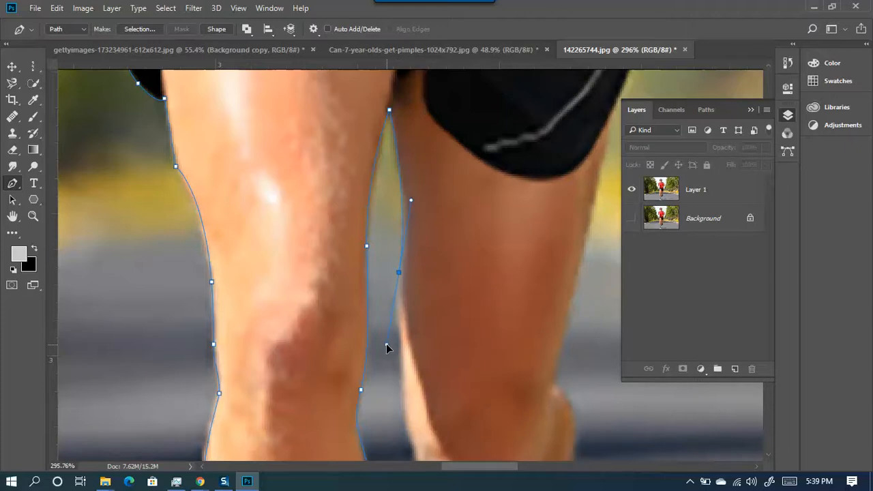
{"action": "left_click_drag", "start_coordinate": [451, 357], "coordinate": [373, 189]}
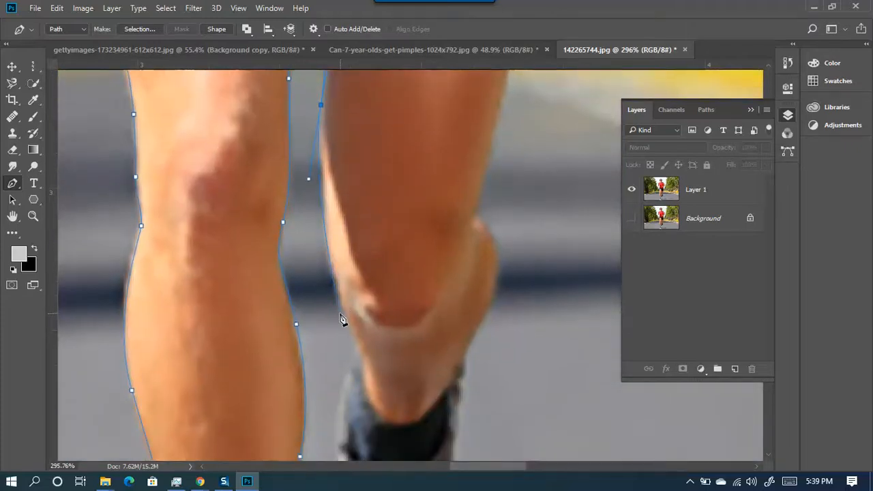
- Run the path from below the shorts down the raised shin and around the shoe's toe
{"action": "left_click", "coordinate": [358, 348]}
{"action": "left_click_drag", "start_coordinate": [358, 348], "coordinate": [421, 199]}
{"action": "left_click_drag", "start_coordinate": [398, 300], "coordinate": [479, 193]}
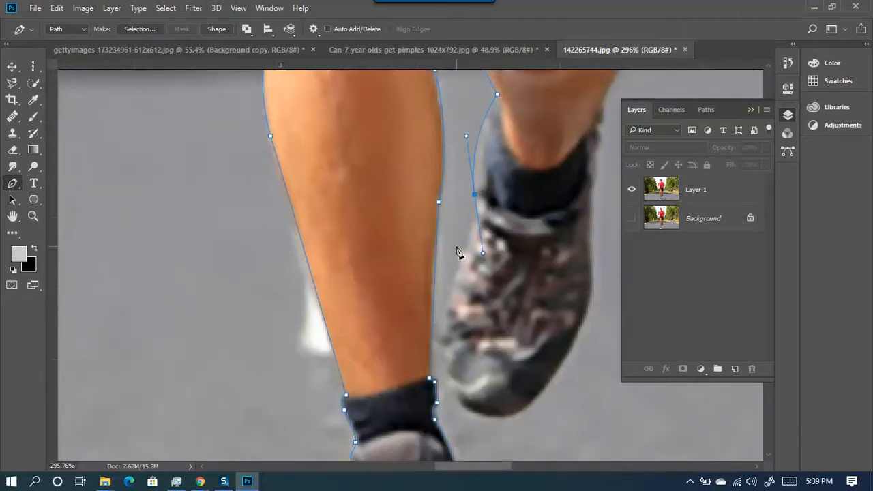
{"action": "left_click_drag", "start_coordinate": [444, 368], "coordinate": [462, 458]}
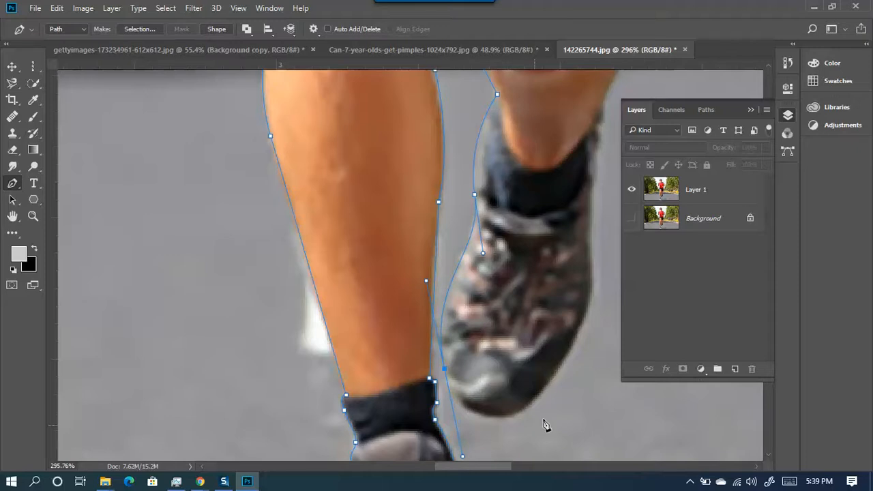
{"action": "left_click_drag", "start_coordinate": [525, 399], "coordinate": [371, 402]}
{"action": "left_click_drag", "start_coordinate": [404, 375], "coordinate": [424, 327]}
{"action": "left_click_drag", "start_coordinate": [418, 332], "coordinate": [418, 336]}
{"action": "key", "text": "ctrl+z"}
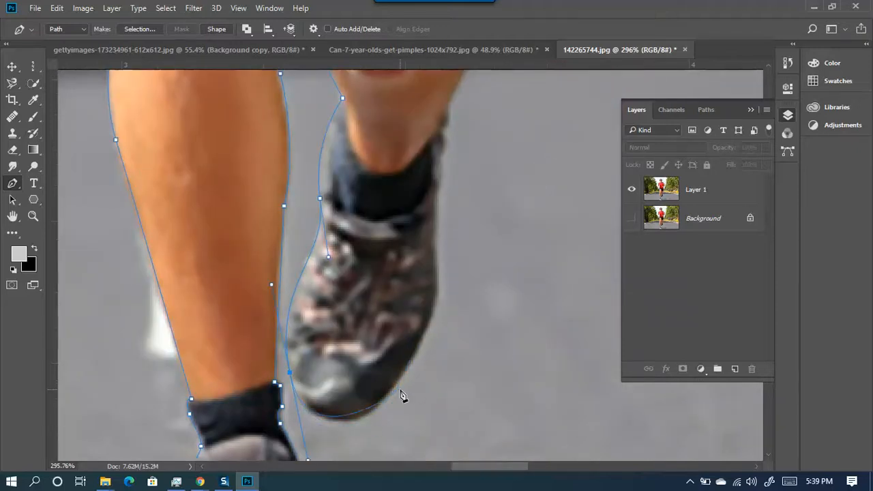
{"action": "left_click_drag", "start_coordinate": [395, 385], "coordinate": [412, 364]}
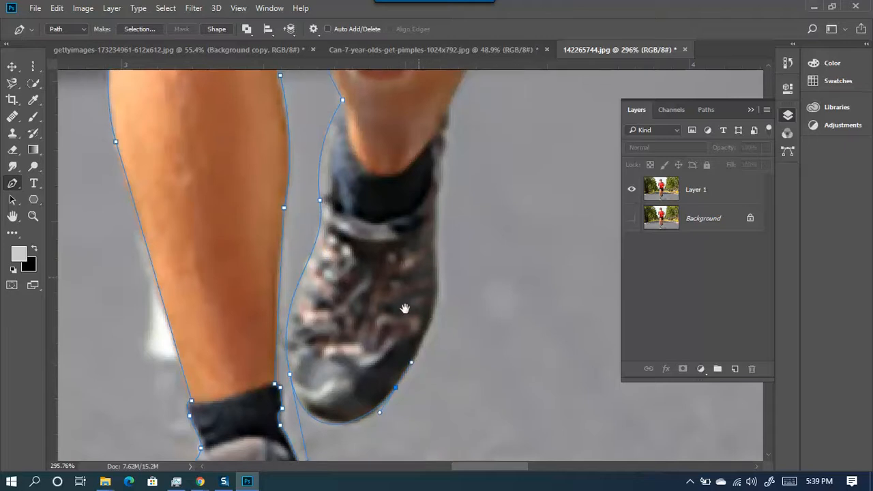
- Add anchors up the outer edge and back of the raised shoe, undoing a stray point
{"action": "left_click_drag", "start_coordinate": [418, 279], "coordinate": [335, 341]}
{"action": "left_click_drag", "start_coordinate": [349, 285], "coordinate": [333, 184]}
{"action": "left_click", "coordinate": [348, 286], "text": "alt"}
{"action": "left_click_drag", "start_coordinate": [333, 240], "coordinate": [274, 299]}
{"action": "key", "text": "ctrl+z"}
{"action": "left_click_drag", "start_coordinate": [297, 271], "coordinate": [301, 249]}
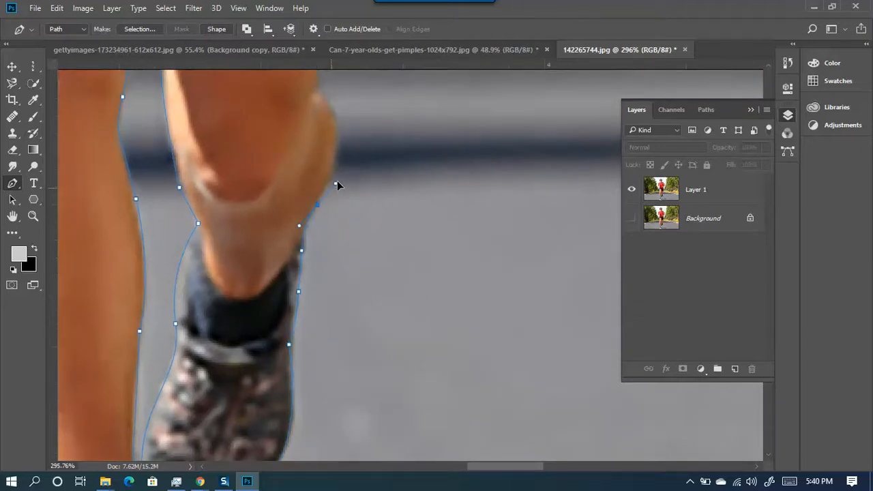
- Curve the path behind the raised calf and knee to where the leg meets the shorts
{"action": "left_click_drag", "start_coordinate": [314, 149], "coordinate": [279, 334]}
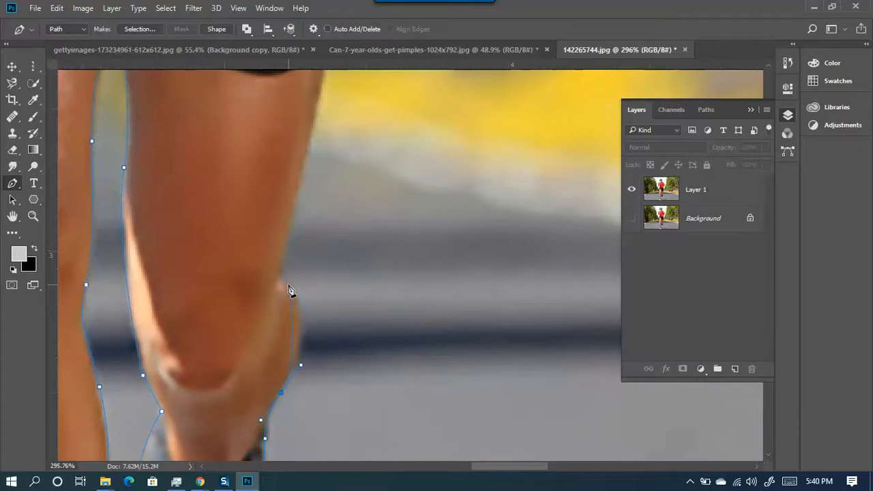
{"action": "left_click_drag", "start_coordinate": [284, 279], "coordinate": [267, 271]}
{"action": "left_click_drag", "start_coordinate": [230, 240], "coordinate": [239, 248]}
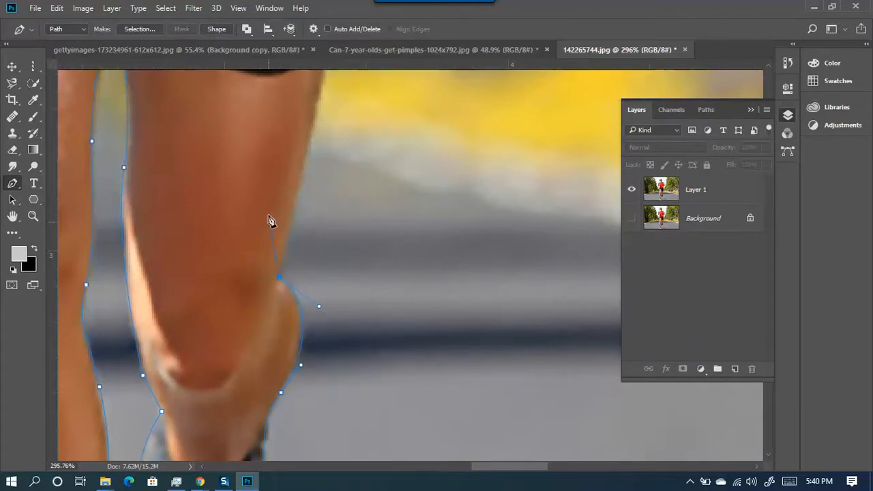
{"action": "scroll", "coordinate": [171, 282], "scroll_direction": "up", "scroll_amount": 3}
{"action": "scroll", "coordinate": [200, 214], "scroll_direction": "right", "scroll_amount": 4}
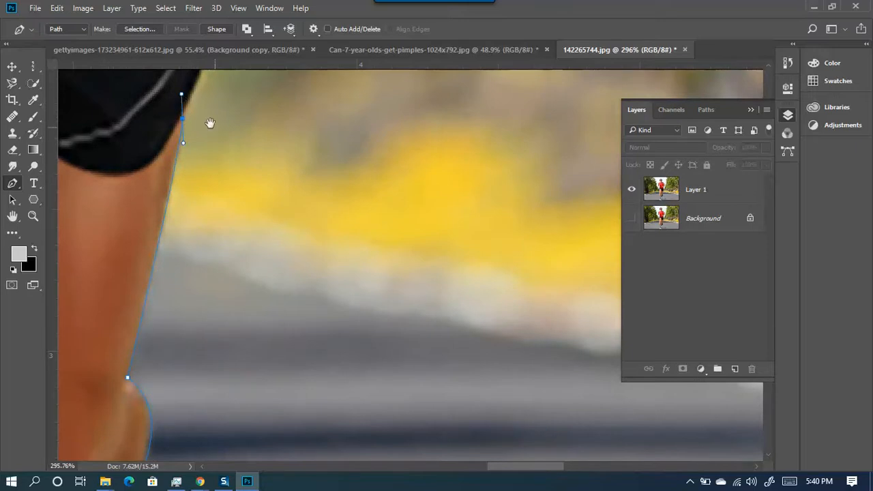
{"action": "scroll", "coordinate": [202, 115], "scroll_direction": "up", "scroll_amount": 7}
{"action": "scroll", "coordinate": [119, 331], "scroll_direction": "right", "scroll_amount": 2}
{"action": "left_click_drag", "start_coordinate": [120, 334], "coordinate": [147, 319]}
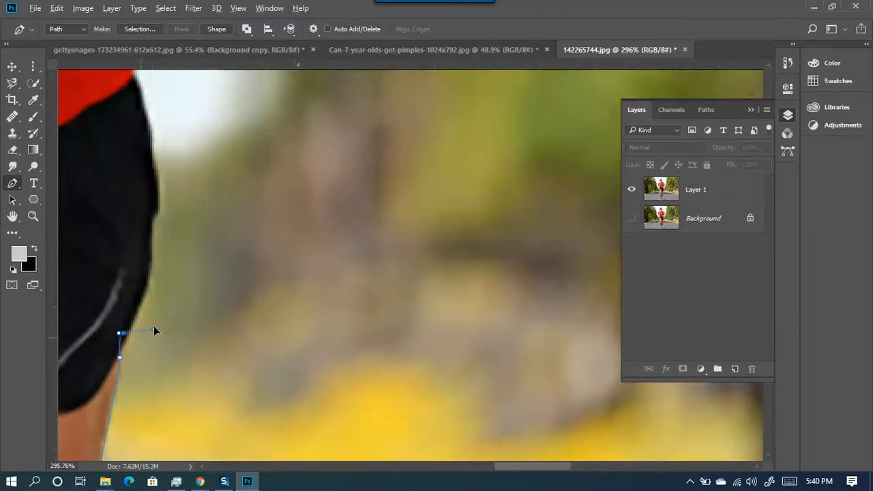
- Make the shorts point a corner and curve the path up the side of the shorts
{"action": "left_click", "coordinate": [120, 333], "text": "alt"}
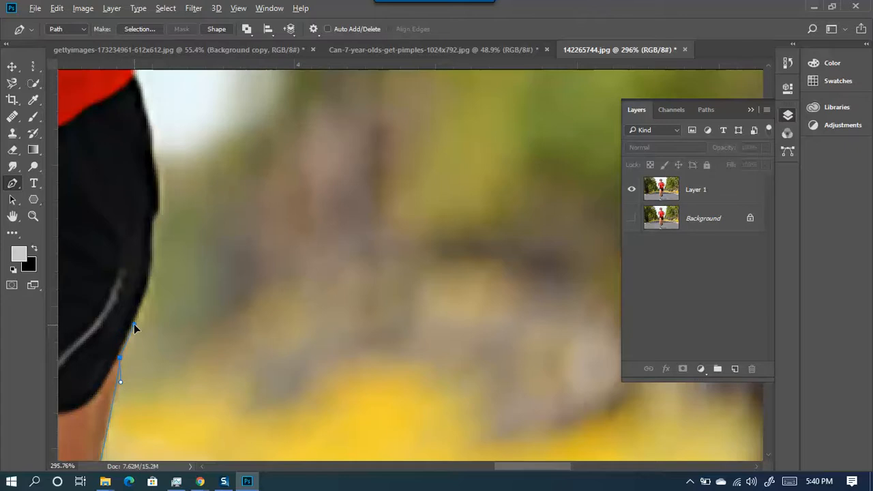
{"action": "mouse_move", "coordinate": [152, 285]}
{"action": "left_mouse_down"}
{"action": "mouse_move", "coordinate": [273, 313]}
{"action": "mouse_move", "coordinate": [310, 341]}
{"action": "mouse_move", "coordinate": [313, 264]}
{"action": "left_mouse_up"}
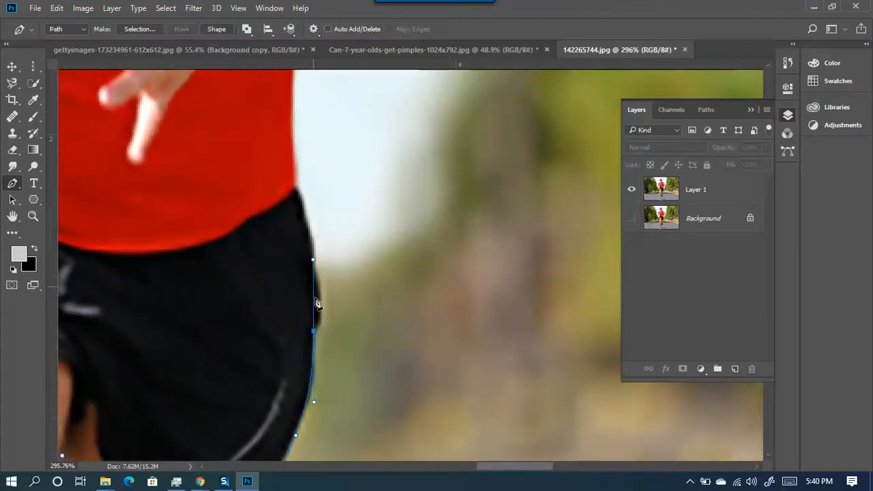
{"action": "left_click_drag", "start_coordinate": [313, 334], "coordinate": [319, 280]}
{"action": "left_click_drag", "start_coordinate": [317, 234], "coordinate": [314, 330]}
{"action": "left_click", "coordinate": [314, 322]}
{"action": "left_click_drag", "start_coordinate": [314, 179], "coordinate": [325, 124]}
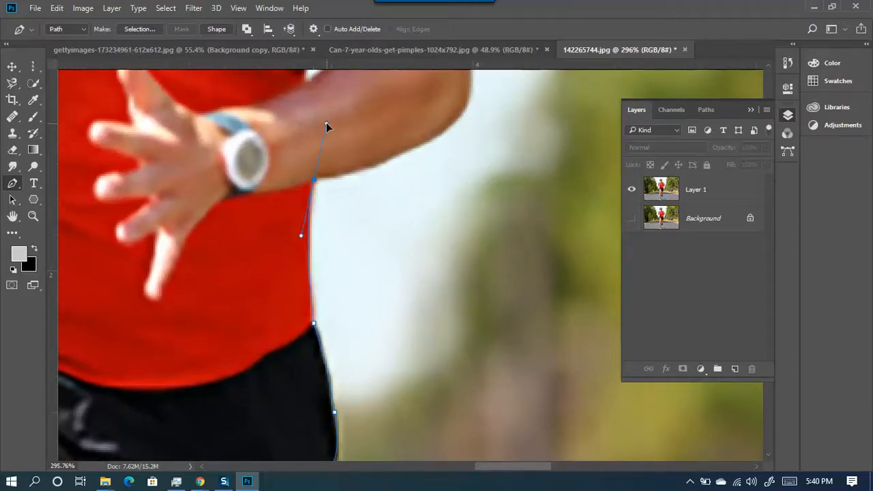
{"action": "left_click_drag", "start_coordinate": [321, 173], "coordinate": [154, 318]}
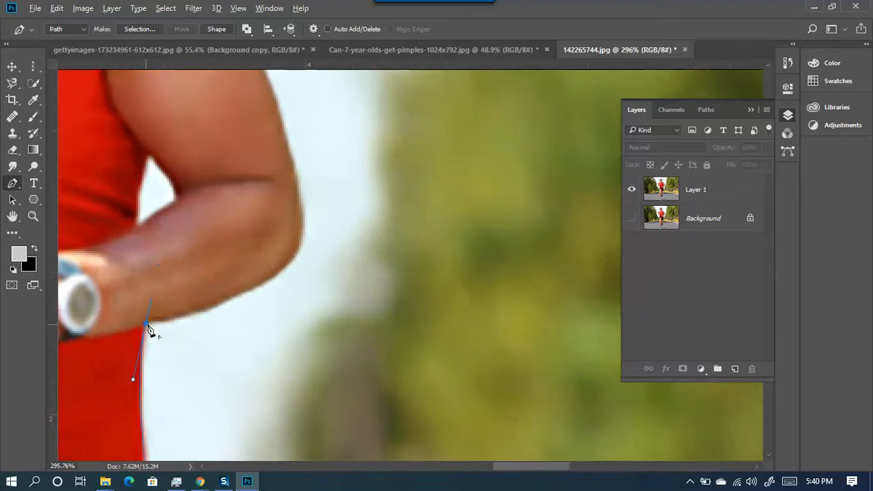
- Trace the shirt's side, under the arm, and along the shoulder edge
{"action": "left_click_drag", "start_coordinate": [297, 246], "coordinate": [319, 187]}
{"action": "left_click_drag", "start_coordinate": [273, 166], "coordinate": [292, 295]}
{"action": "left_click_drag", "start_coordinate": [267, 161], "coordinate": [289, 343]}
{"action": "left_click_drag", "start_coordinate": [158, 164], "coordinate": [100, 142]}
{"action": "key", "text": "ctrl+z"}
{"action": "left_click_drag", "start_coordinate": [166, 172], "coordinate": [66, 144]}
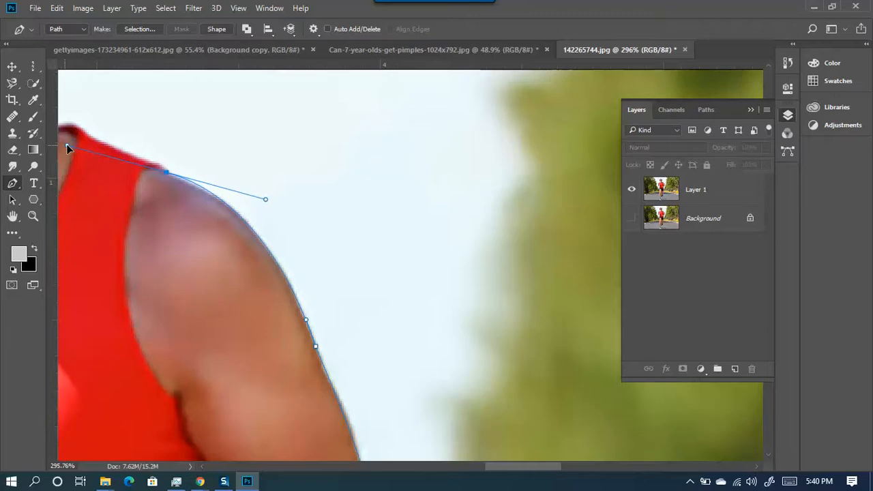
- Zoom in and place curved and corner anchors on the shoulder edge, discarding trial points
{"action": "left_click_drag", "start_coordinate": [195, 197], "coordinate": [266, 278]}
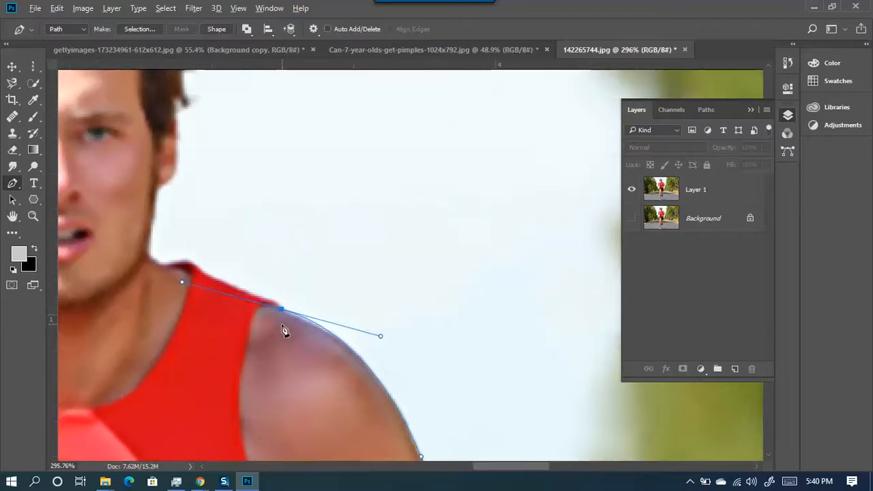
{"action": "scroll", "coordinate": [285, 330], "scroll_direction": "up", "scroll_amount": 6}
{"action": "left_click", "coordinate": [287, 325]}
{"action": "key", "text": "ctrl+z"}
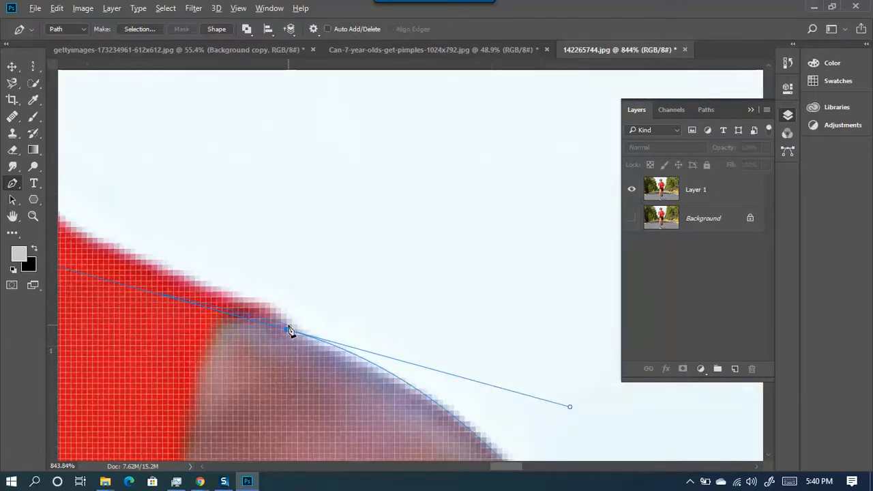
{"action": "left_click_drag", "start_coordinate": [236, 246], "coordinate": [536, 292]}
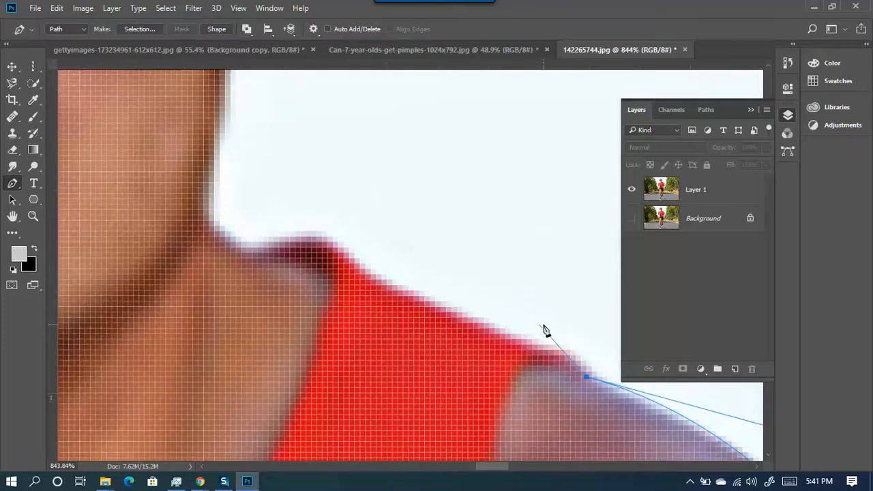
{"action": "left_click_drag", "start_coordinate": [477, 316], "coordinate": [354, 287]}
{"action": "key", "text": "ctrl+z"}
{"action": "left_click_drag", "start_coordinate": [494, 329], "coordinate": [386, 304]}
{"action": "left_click", "coordinate": [333, 235]}
- Carry the path along the top of the shoulder to where it meets the neck
{"action": "left_click_drag", "start_coordinate": [345, 264], "coordinate": [452, 305]}
{"action": "left_click_drag", "start_coordinate": [364, 292], "coordinate": [340, 322]}
{"action": "left_click", "coordinate": [316, 236]}
{"action": "left_click_drag", "start_coordinate": [316, 236], "coordinate": [317, 192]}
{"action": "left_click_drag", "start_coordinate": [324, 141], "coordinate": [261, 327]}
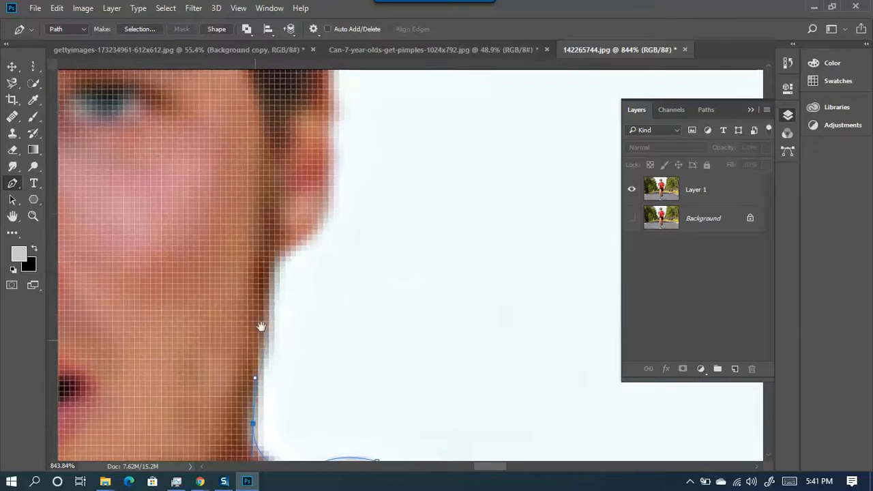
- Trace up the neck and along the jaw and cheek, redoing misplaced points
{"action": "left_click_drag", "start_coordinate": [275, 262], "coordinate": [276, 172]}
{"action": "left_click", "coordinate": [275, 262], "text": "alt"}
{"action": "scroll", "coordinate": [332, 239], "scroll_direction": "up", "scroll_amount": 3}
{"action": "left_click_drag", "start_coordinate": [329, 242], "coordinate": [314, 156]}
{"action": "key", "text": "ctrl+z"}
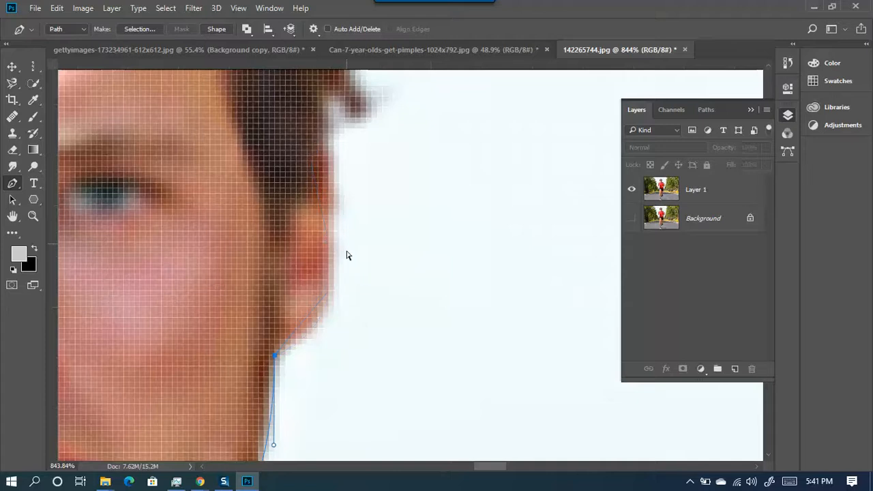
{"action": "left_click_drag", "start_coordinate": [330, 297], "coordinate": [344, 262]}
{"action": "key", "text": "ctrl+z"}
{"action": "left_click_drag", "start_coordinate": [329, 312], "coordinate": [339, 289]}
{"action": "left_click_drag", "start_coordinate": [330, 145], "coordinate": [256, 311]}
{"action": "key", "text": "ctrl+z"}
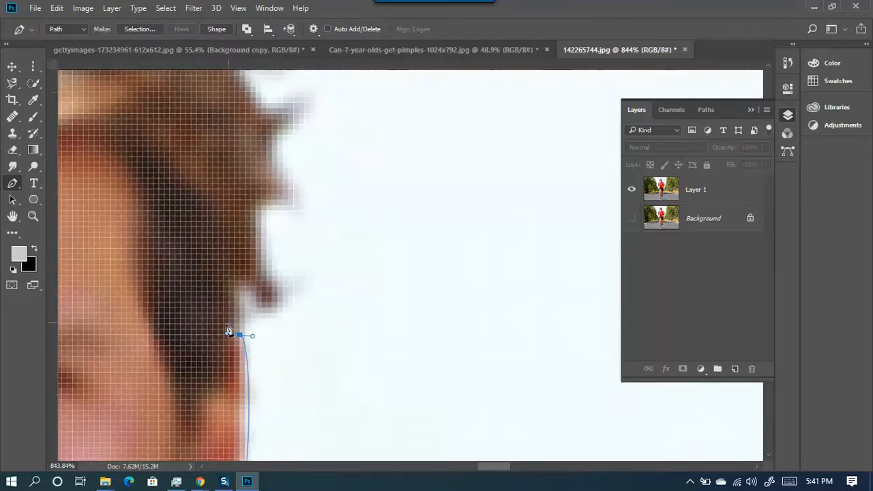
{"action": "left_click_drag", "start_coordinate": [259, 318], "coordinate": [249, 323]}
{"action": "left_click_drag", "start_coordinate": [258, 227], "coordinate": [223, 243]}
- Add curved anchors up the right edge of the hair around its tufts
{"action": "left_click_drag", "start_coordinate": [288, 204], "coordinate": [318, 234]}
{"action": "left_click_drag", "start_coordinate": [277, 140], "coordinate": [260, 104]}
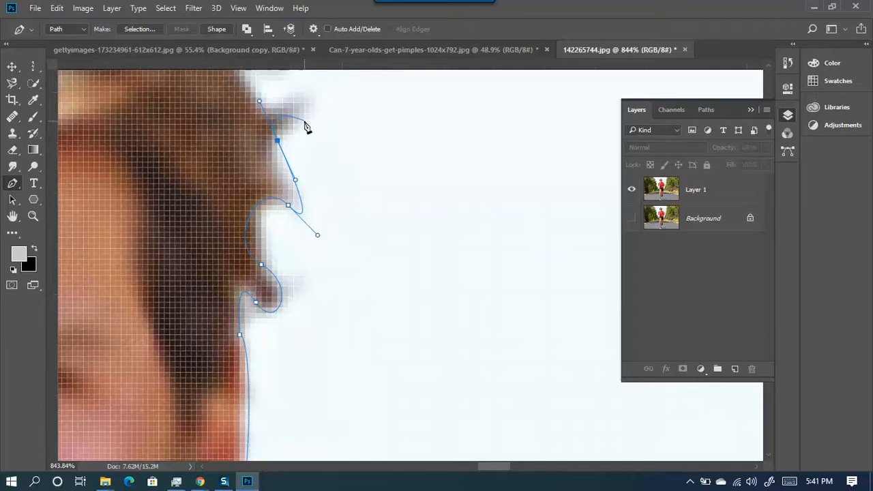
{"action": "left_click_drag", "start_coordinate": [280, 142], "coordinate": [301, 314]}
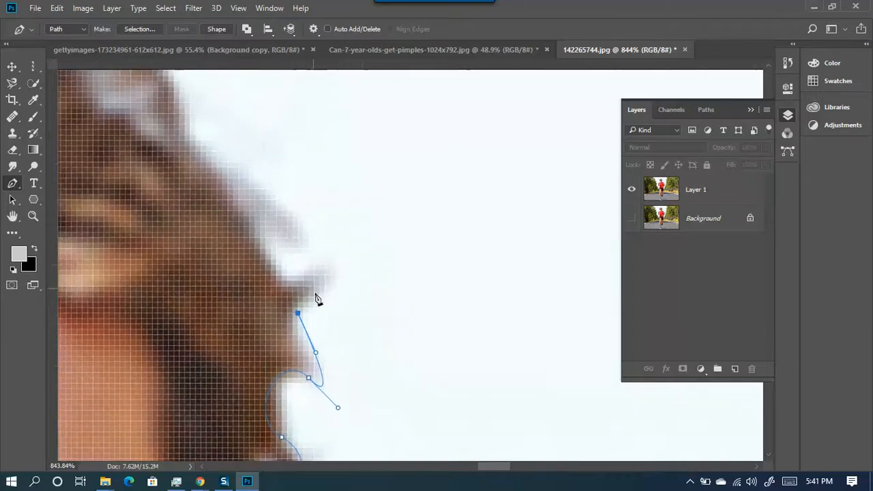
{"action": "left_click_drag", "start_coordinate": [330, 265], "coordinate": [333, 217]}
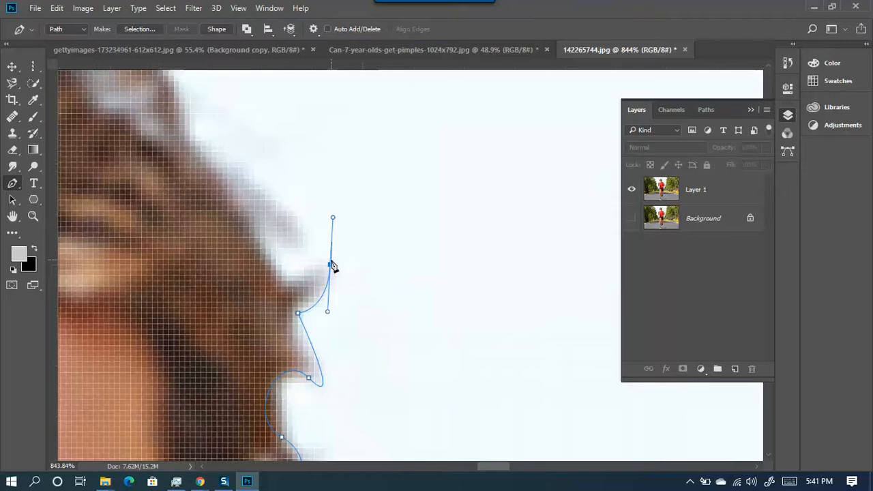
{"action": "left_click_drag", "start_coordinate": [330, 268], "coordinate": [332, 271]}
{"action": "left_click", "coordinate": [330, 265], "text": "alt"}
{"action": "left_click_drag", "start_coordinate": [281, 280], "coordinate": [246, 276]}
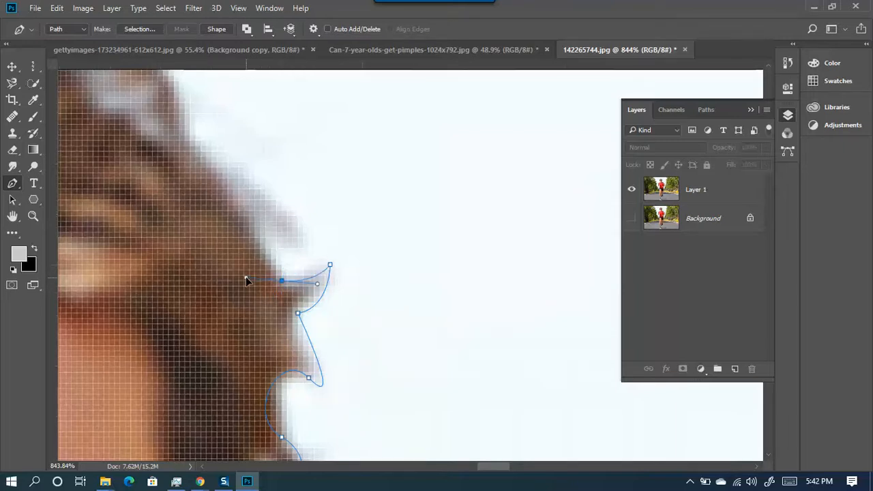
{"action": "left_click", "coordinate": [265, 227]}
{"action": "left_click_drag", "start_coordinate": [270, 236], "coordinate": [292, 265]}
{"action": "left_click_drag", "start_coordinate": [207, 147], "coordinate": [129, 141]}
- Continue the path over the top of the head and along the hair tufts
{"action": "left_click_drag", "start_coordinate": [200, 115], "coordinate": [431, 288]}
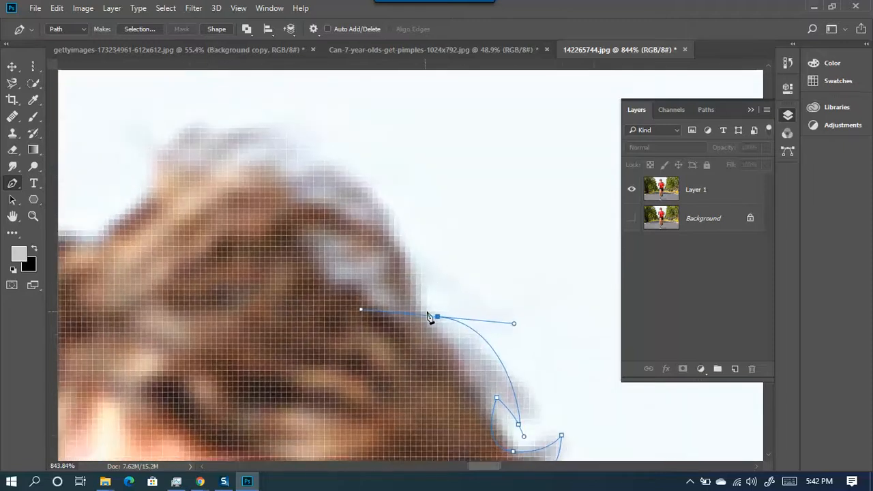
{"action": "left_click_drag", "start_coordinate": [276, 133], "coordinate": [353, 211]}
{"action": "left_click_drag", "start_coordinate": [314, 242], "coordinate": [290, 331]}
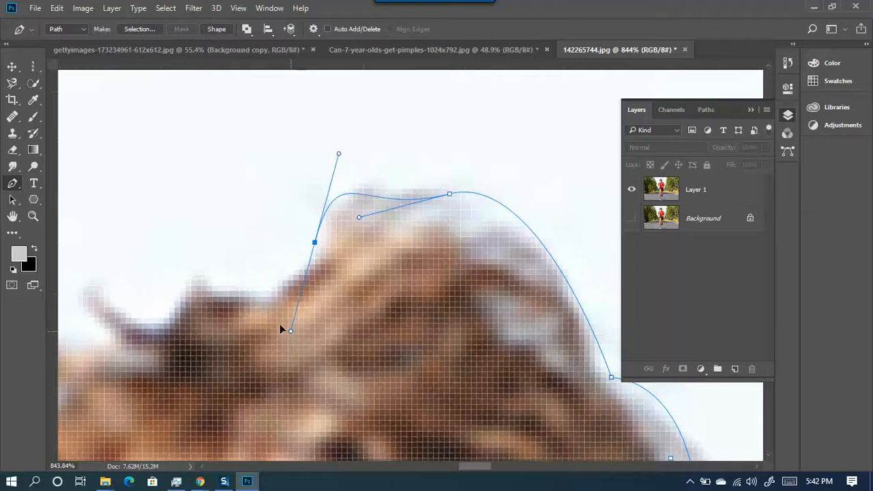
{"action": "left_click", "coordinate": [207, 274]}
{"action": "left_click_drag", "start_coordinate": [299, 255], "coordinate": [411, 259]}
{"action": "left_click_drag", "start_coordinate": [409, 318], "coordinate": [407, 361]}
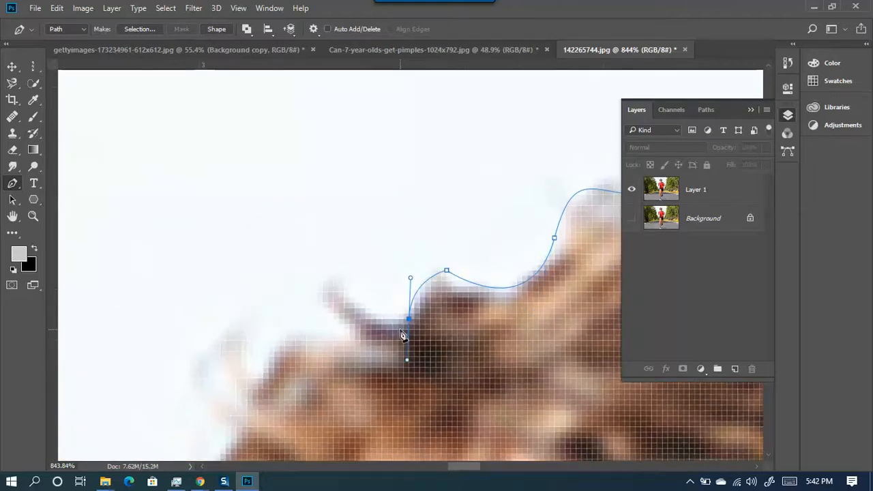
{"action": "left_click_drag", "start_coordinate": [338, 275], "coordinate": [321, 225]}
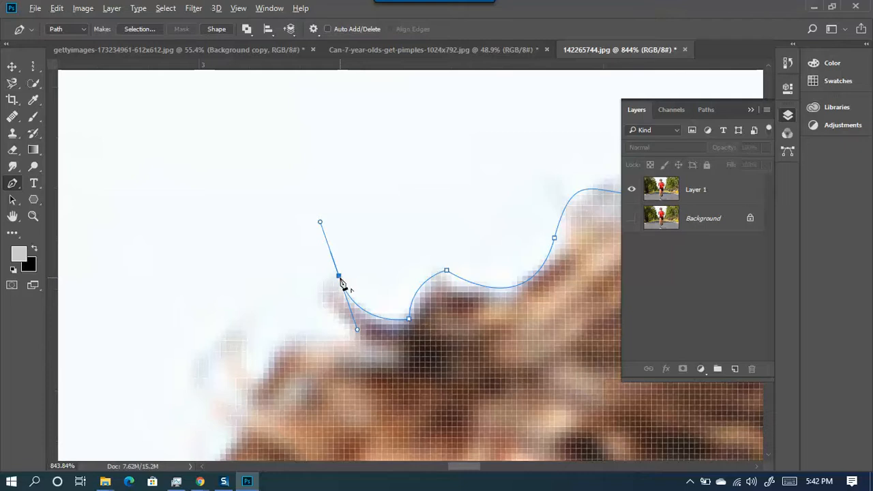
{"action": "left_click_drag", "start_coordinate": [375, 339], "coordinate": [417, 359]}
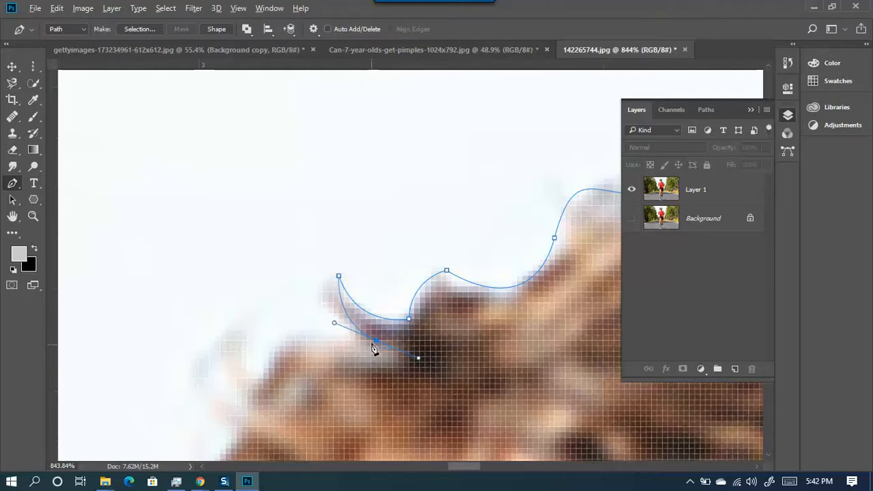
- Trace the left hair strands down to the hairline with smooth and corner anchors
{"action": "left_click_drag", "start_coordinate": [333, 338], "coordinate": [333, 167]}
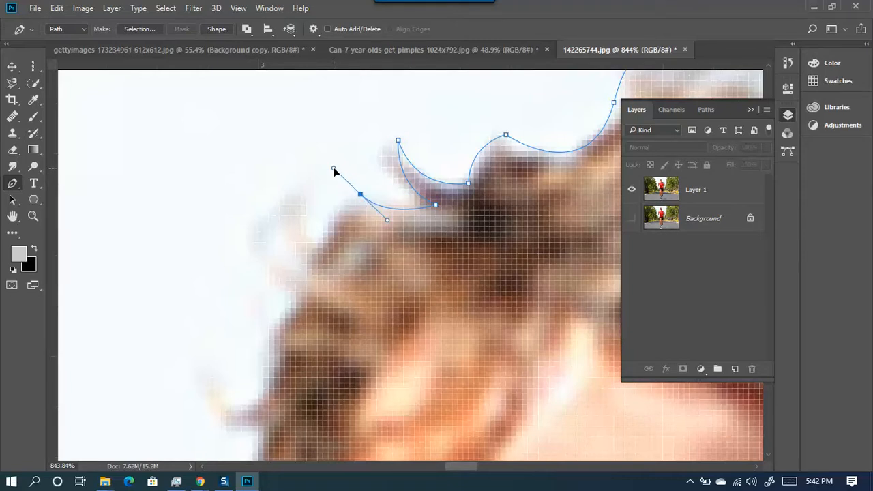
{"action": "left_click_drag", "start_coordinate": [317, 247], "coordinate": [321, 152]}
{"action": "left_click", "coordinate": [306, 189], "text": "alt"}
{"action": "left_click_drag", "start_coordinate": [280, 258], "coordinate": [292, 154]}
{"action": "left_click", "coordinate": [269, 329]}
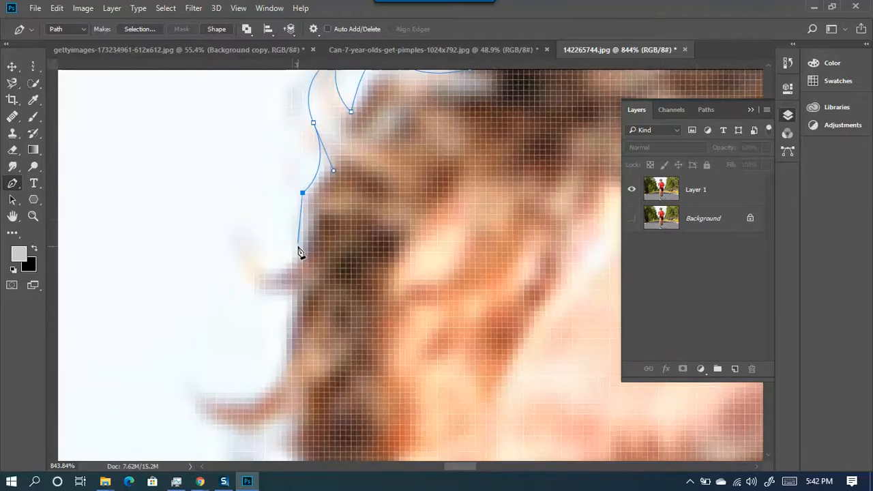
{"action": "left_click_drag", "start_coordinate": [260, 257], "coordinate": [226, 238]}
{"action": "left_click", "coordinate": [259, 257], "text": "alt"}
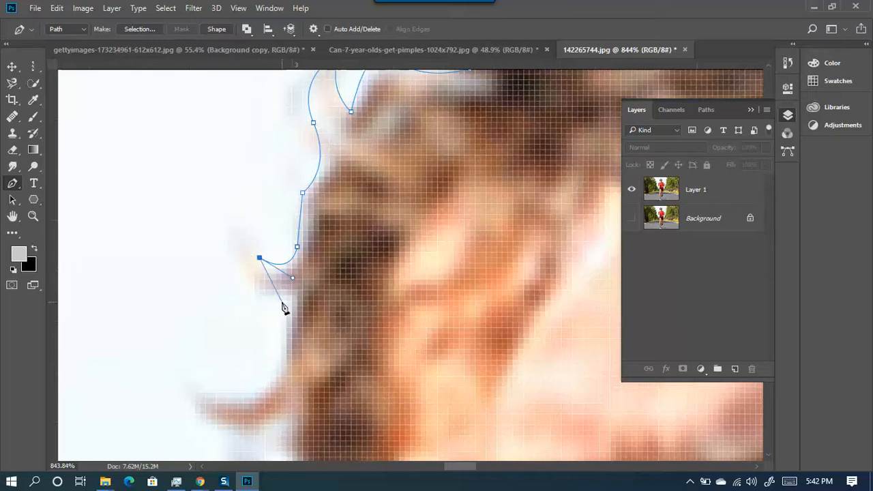
{"action": "left_click_drag", "start_coordinate": [292, 290], "coordinate": [321, 291]}
- Move the last anchor onto the hair edge and refit its upper handle
{"action": "left_click_drag", "start_coordinate": [263, 317], "coordinate": [348, 194]}
{"action": "left_click_drag", "start_coordinate": [370, 254], "coordinate": [371, 274]}
{"action": "mouse_move", "coordinate": [365, 238]}
{"action": "left_mouse_down"}
{"action": "mouse_move", "coordinate": [377, 242]}
{"action": "mouse_move", "coordinate": [322, 237]}
{"action": "mouse_move", "coordinate": [281, 187]}
{"action": "mouse_move", "coordinate": [326, 269]}
{"action": "mouse_move", "coordinate": [304, 234]}
{"action": "mouse_move", "coordinate": [207, 178]}
{"action": "left_mouse_up"}
{"action": "left_click", "coordinate": [303, 232], "text": "ctrl"}
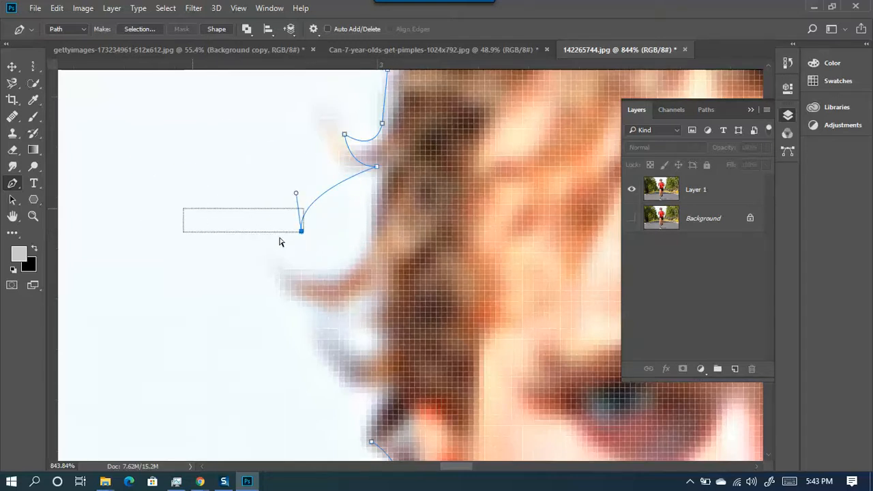
{"action": "left_click_drag", "start_coordinate": [300, 233], "coordinate": [331, 250]}
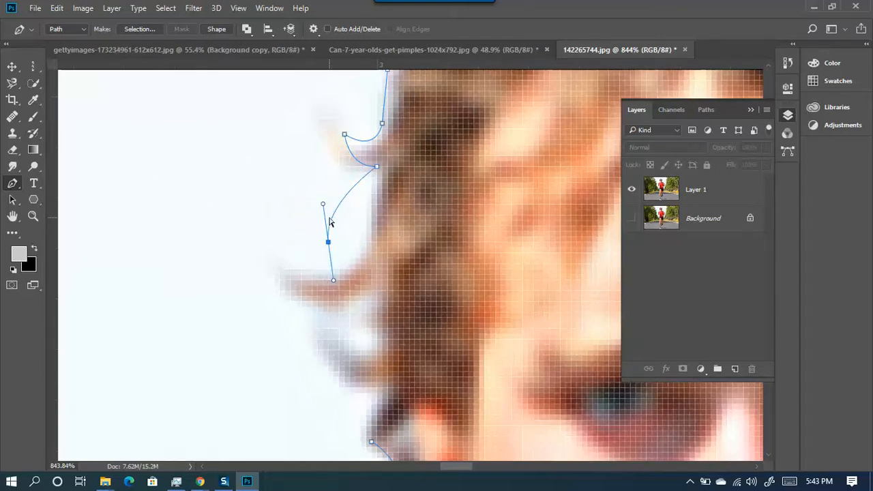
{"action": "mouse_move", "coordinate": [323, 204]}
{"action": "left_mouse_down"}
{"action": "mouse_move", "coordinate": [300, 213]}
{"action": "mouse_move", "coordinate": [267, 321]}
{"action": "mouse_move", "coordinate": [352, 205]}
{"action": "mouse_move", "coordinate": [313, 204]}
{"action": "mouse_move", "coordinate": [328, 202]}
{"action": "left_mouse_up"}
- Replace the last anchor's lower handle with one pulled out to the left
{"action": "left_click", "coordinate": [329, 243]}
{"action": "left_click_drag", "start_coordinate": [327, 242], "coordinate": [278, 248]}
{"action": "left_click", "coordinate": [328, 243]}
{"action": "left_click_drag", "start_coordinate": [329, 243], "coordinate": [329, 306]}
{"action": "key", "text": "ctrl+z"}
- Make the last anchor smooth with Convert Point Tool and fit its handles to the hair edge
{"action": "right_click", "coordinate": [19, 186]}
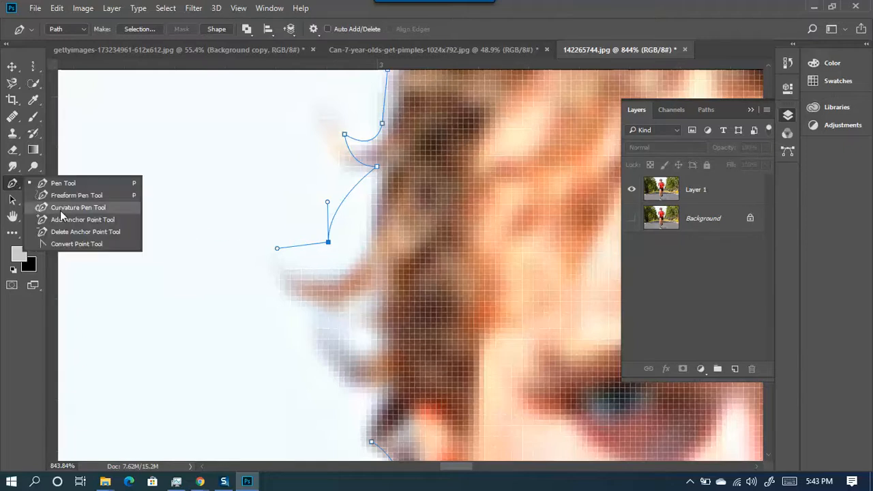
{"action": "left_click", "coordinate": [119, 245]}
{"action": "left_click_drag", "start_coordinate": [329, 242], "coordinate": [329, 299]}
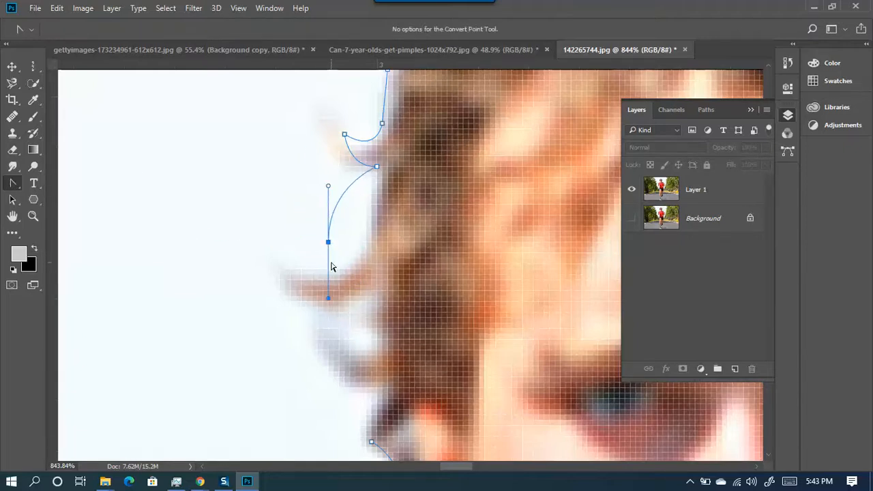
{"action": "left_click_drag", "start_coordinate": [328, 244], "coordinate": [366, 259]}
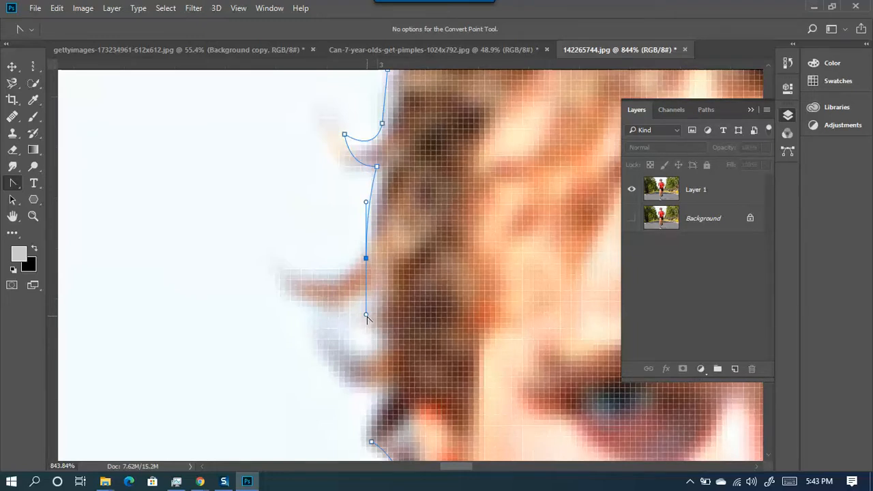
{"action": "left_click_drag", "start_coordinate": [366, 315], "coordinate": [331, 267]}
- Back in Pen Tool, add curved anchors around the loose hair strand, ending in a sharp corner
{"action": "right_click", "coordinate": [13, 185]}
{"action": "left_click", "coordinate": [61, 182]}
{"action": "left_click", "coordinate": [290, 270]}
{"action": "left_click_drag", "start_coordinate": [290, 270], "coordinate": [267, 255]}
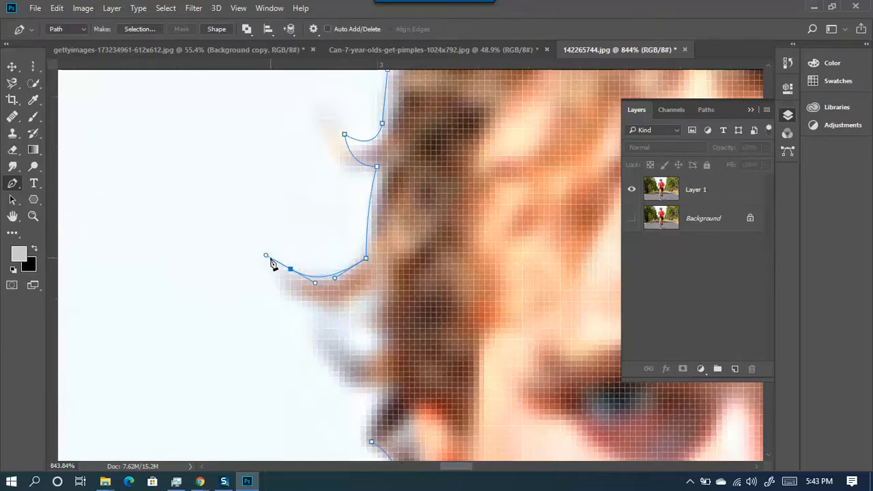
{"action": "left_click_drag", "start_coordinate": [266, 256], "coordinate": [290, 302]}
{"action": "left_click_drag", "start_coordinate": [376, 275], "coordinate": [395, 240]}
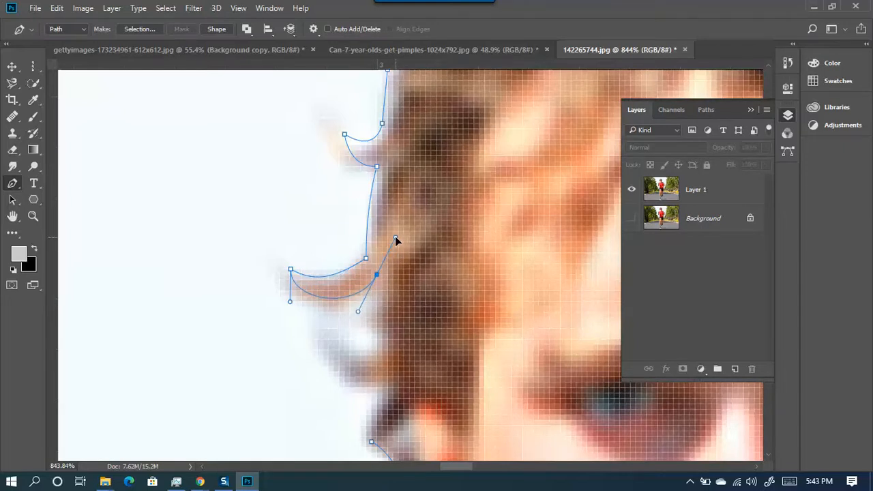
{"action": "left_click", "coordinate": [377, 275], "text": "alt"}
- Trace the remaining strands along the hairline and close the path on its starting anchor
{"action": "left_click", "coordinate": [366, 322]}
{"action": "left_click", "coordinate": [377, 329]}
{"action": "left_click", "coordinate": [377, 349]}
{"action": "left_click_drag", "start_coordinate": [333, 323], "coordinate": [321, 297]}
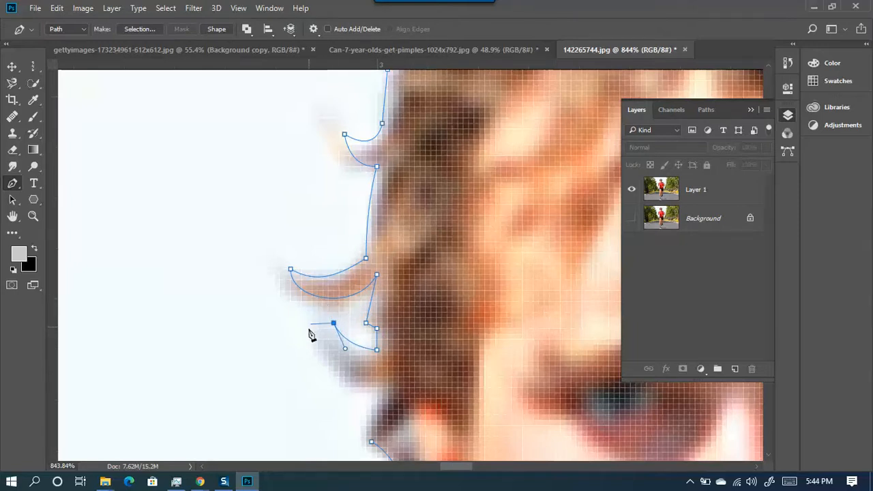
{"action": "left_click_drag", "start_coordinate": [381, 382], "coordinate": [434, 374]}
{"action": "left_click", "coordinate": [382, 384], "text": "alt"}
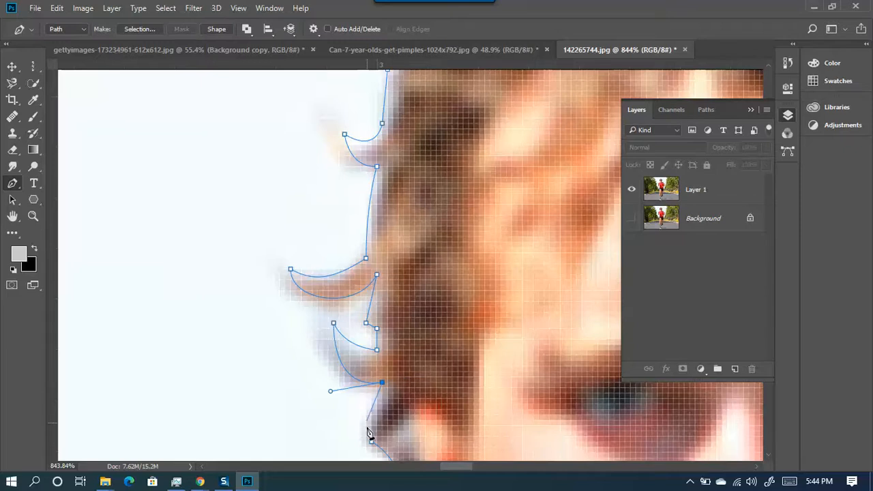
{"action": "left_click_drag", "start_coordinate": [371, 441], "coordinate": [384, 457]}
- Zoom out and pan over the torso, legs and shoes to check the closed outline
{"action": "scroll", "coordinate": [384, 461], "scroll_direction": "down", "scroll_amount": 10}
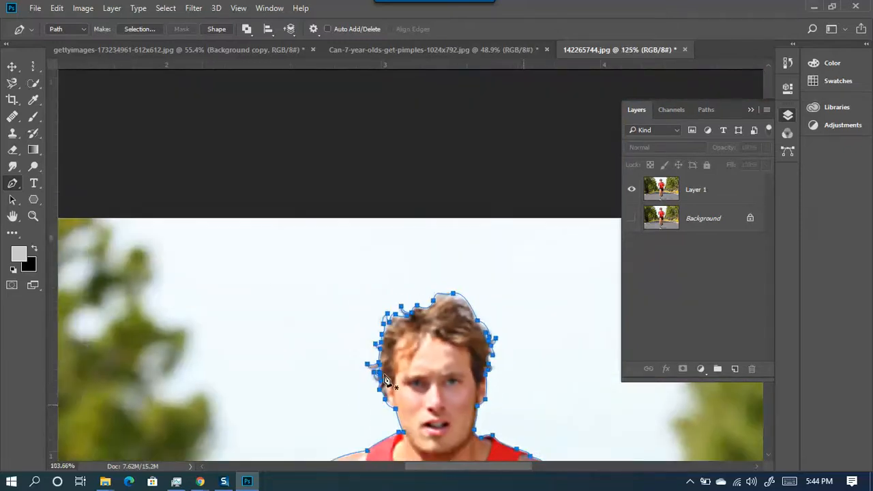
{"action": "left_click_drag", "start_coordinate": [451, 409], "coordinate": [399, 123]}
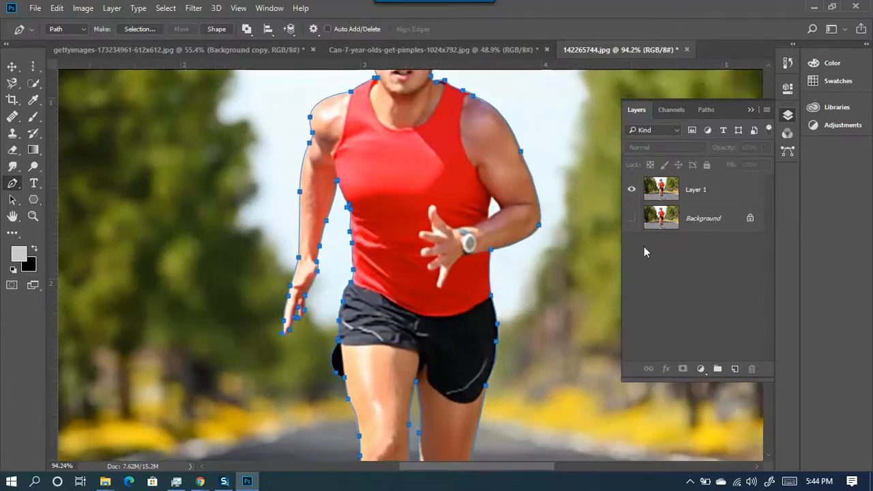
{"action": "left_click_drag", "start_coordinate": [439, 357], "coordinate": [349, 85]}
{"action": "left_click_drag", "start_coordinate": [319, 129], "coordinate": [430, 411]}
{"action": "left_click_drag", "start_coordinate": [341, 266], "coordinate": [283, 420]}
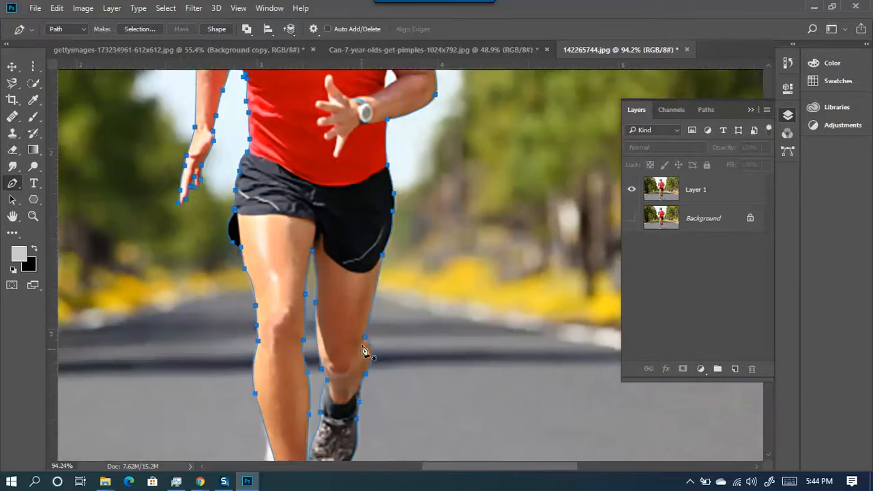
{"action": "scroll", "coordinate": [364, 351], "scroll_direction": "down", "scroll_amount": 5}
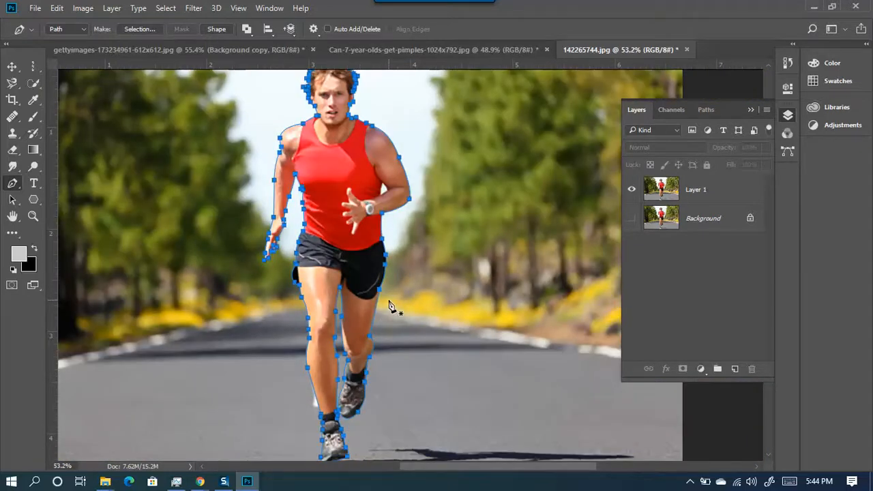
{"action": "scroll", "coordinate": [389, 304], "scroll_direction": "down", "scroll_amount": 3}
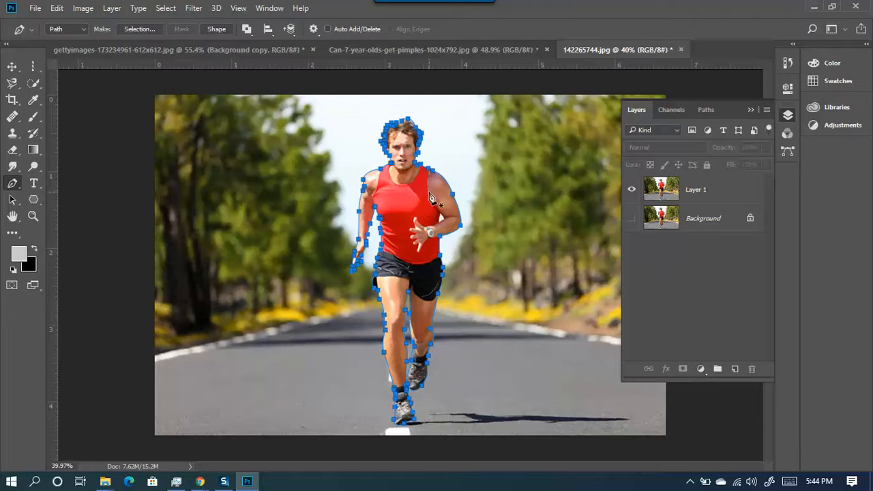
{"action": "scroll", "coordinate": [430, 198], "scroll_direction": "up", "scroll_amount": 2}
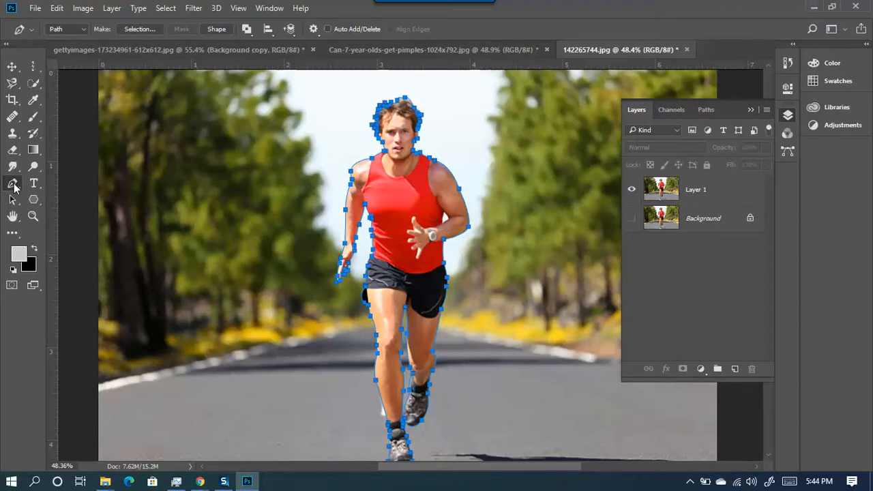
- Make a selection from the runner's path with Feather Radius 0, Anti-aliased, New Selection
{"action": "right_click", "coordinate": [411, 226]}
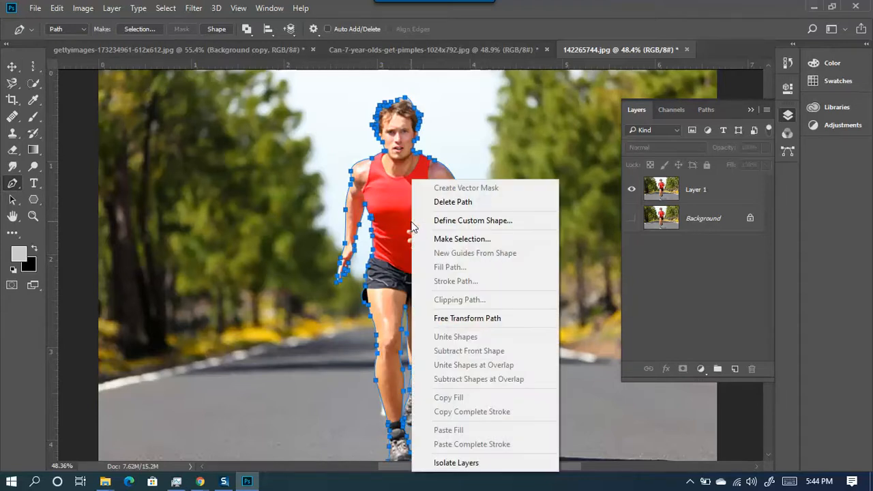
{"action": "left_click", "coordinate": [453, 240]}
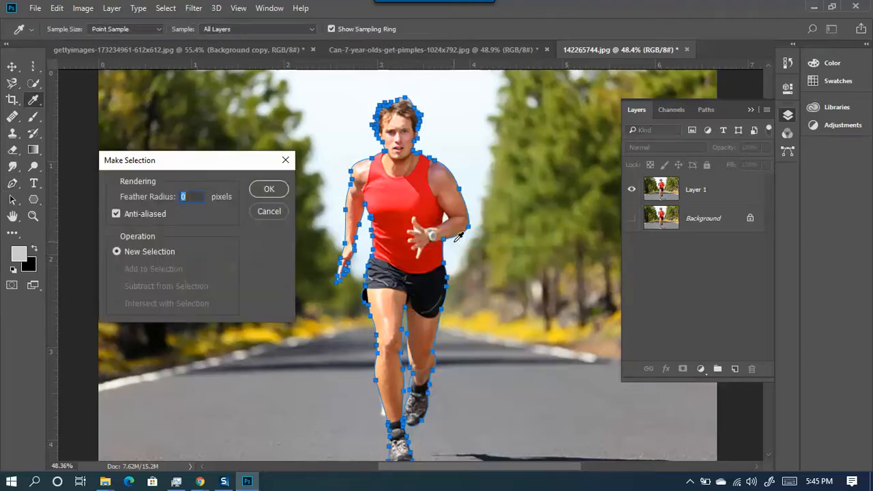
{"action": "left_click_drag", "start_coordinate": [175, 168], "coordinate": [273, 205]}
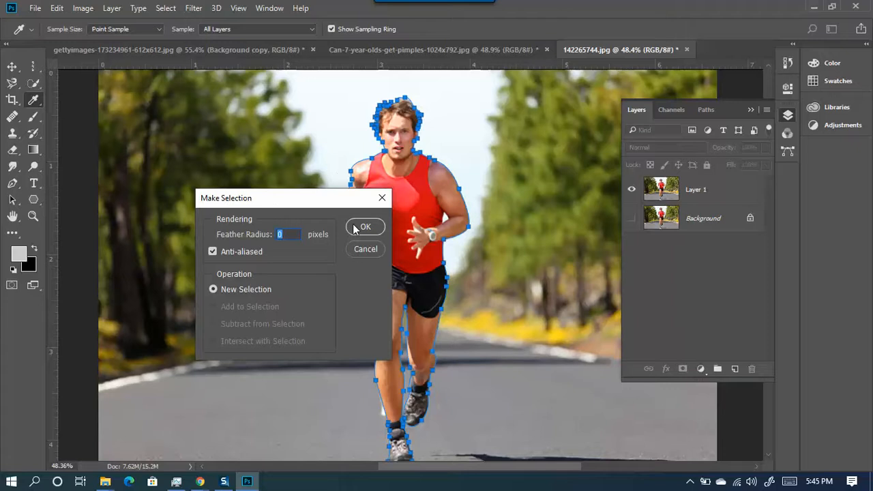
{"action": "left_click_drag", "start_coordinate": [334, 197], "coordinate": [655, 175]}
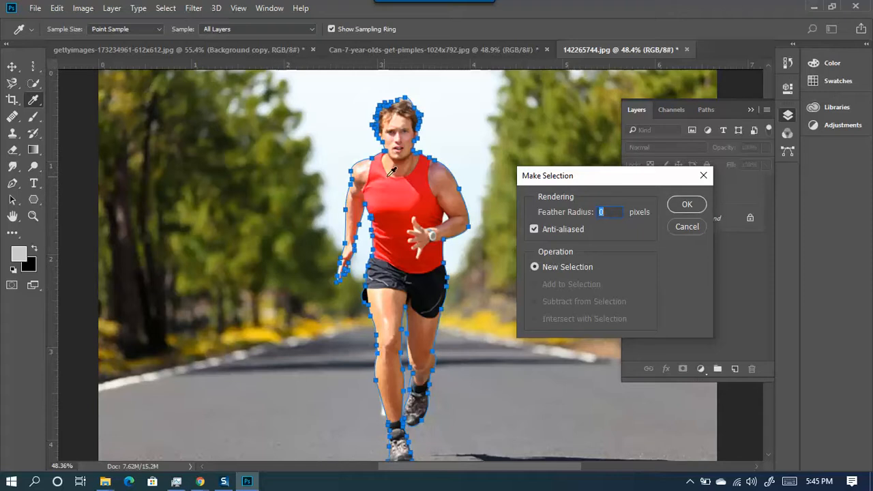
{"action": "left_click", "coordinate": [686, 204]}
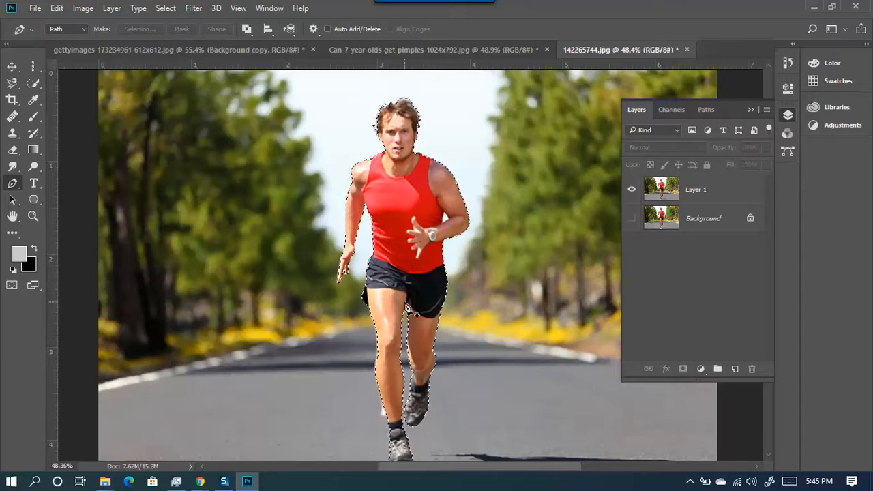
- Copy the selected runner from Layer 1 onto a new Layer 2 and hide Layer 1
{"action": "left_click", "coordinate": [722, 194]}
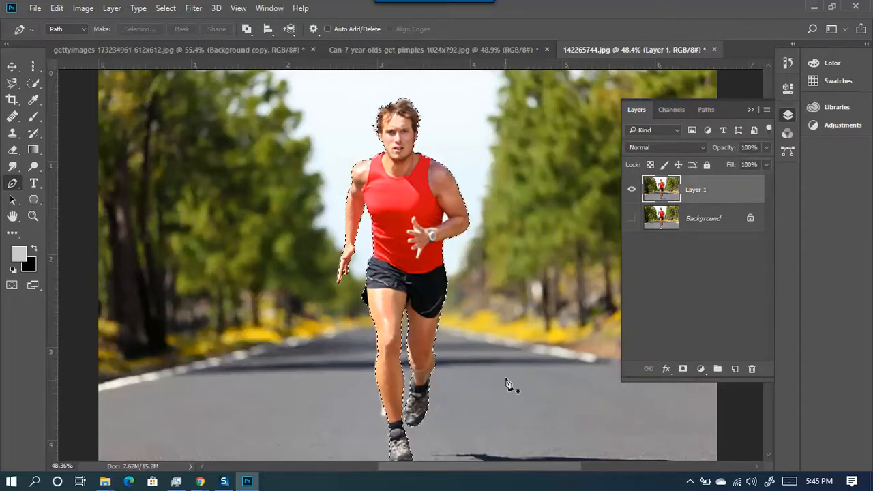
{"action": "key", "text": "ctrl+j"}
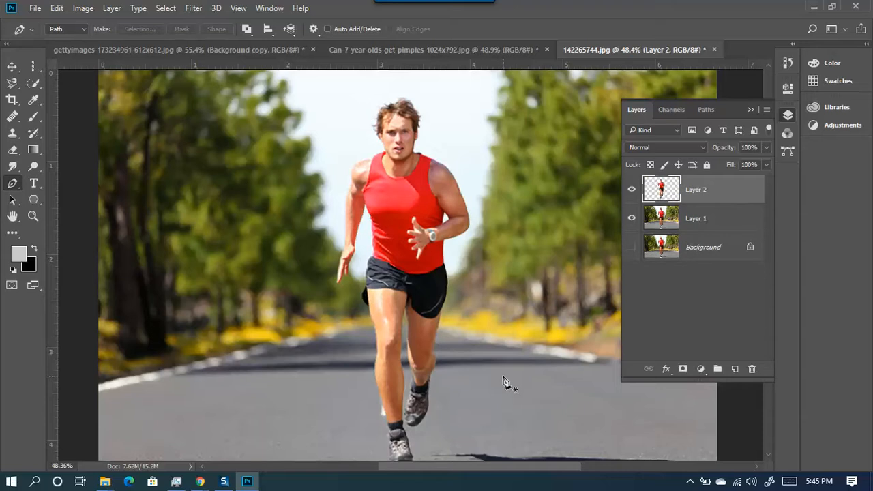
{"action": "left_click", "coordinate": [631, 218]}
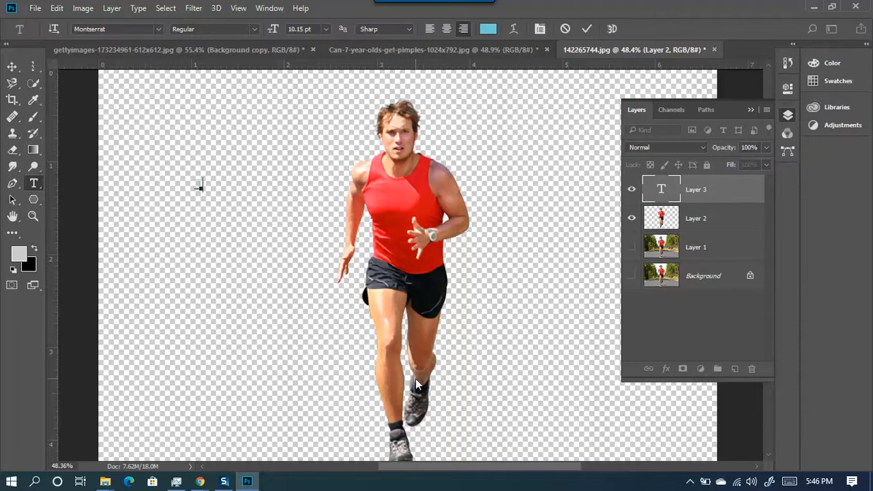
- Commit the J text, then move and scale it to about 730% beside the runner's feet
{"action": "left_click", "coordinate": [12, 66]}
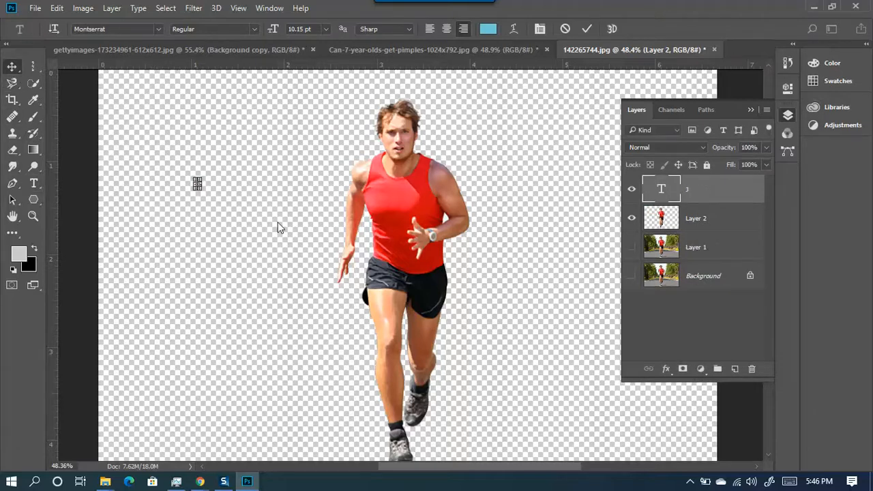
{"action": "left_click_drag", "start_coordinate": [203, 193], "coordinate": [555, 379]}
{"action": "scroll", "coordinate": [559, 374], "scroll_direction": "up", "scroll_amount": 11}
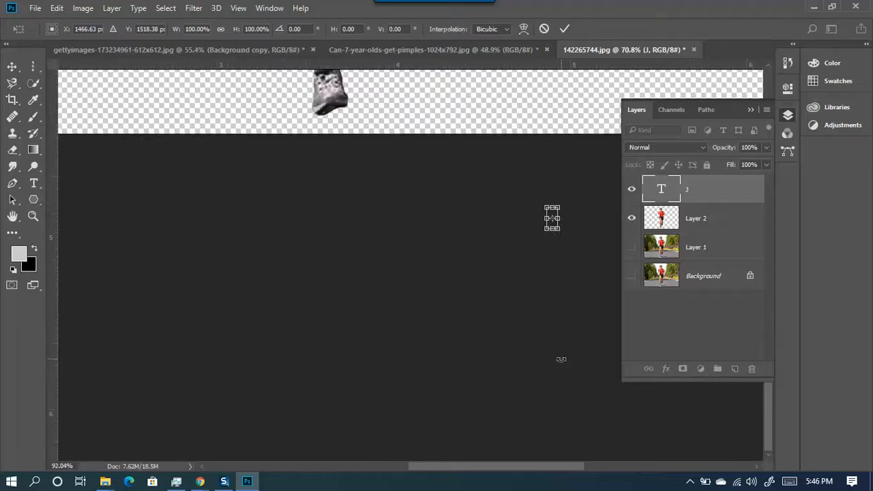
{"action": "left_click_drag", "start_coordinate": [533, 267], "coordinate": [238, 121]}
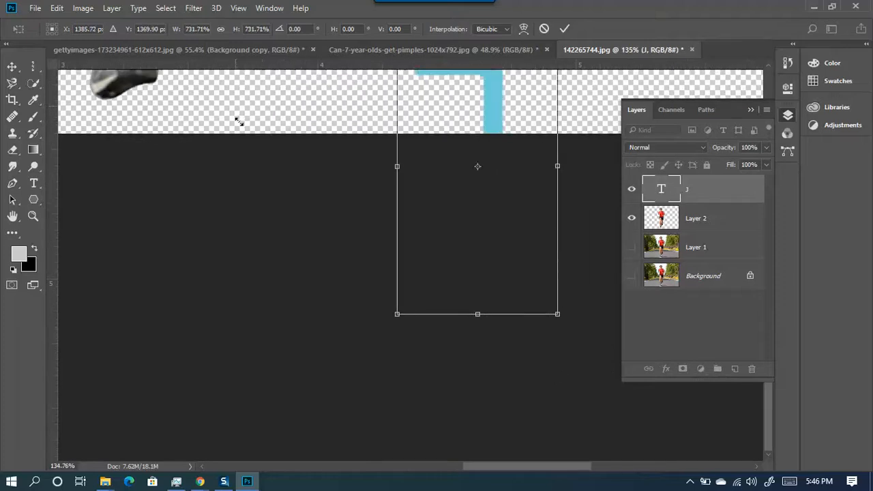
{"action": "scroll", "coordinate": [504, 328], "scroll_direction": "up", "scroll_amount": 6}
{"action": "scroll", "coordinate": [533, 370], "scroll_direction": "down", "scroll_amount": 8}
{"action": "left_click_drag", "start_coordinate": [521, 246], "coordinate": [534, 156]}
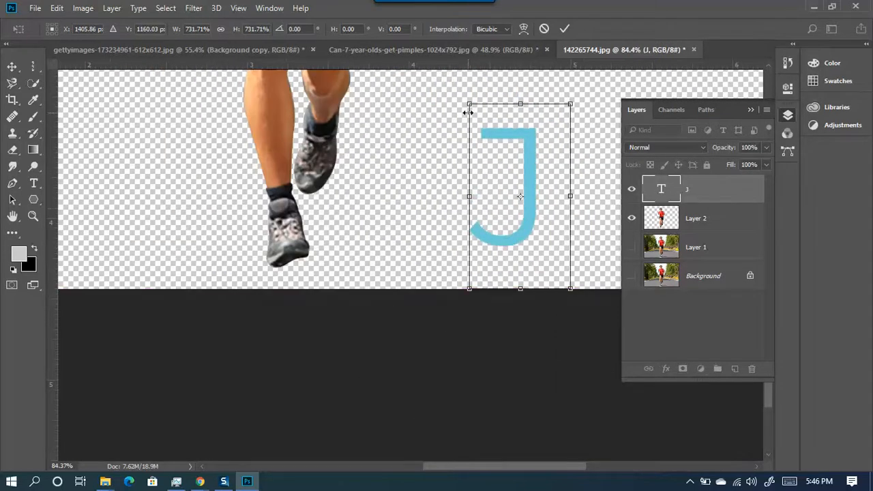
{"action": "left_click", "coordinate": [565, 28]}
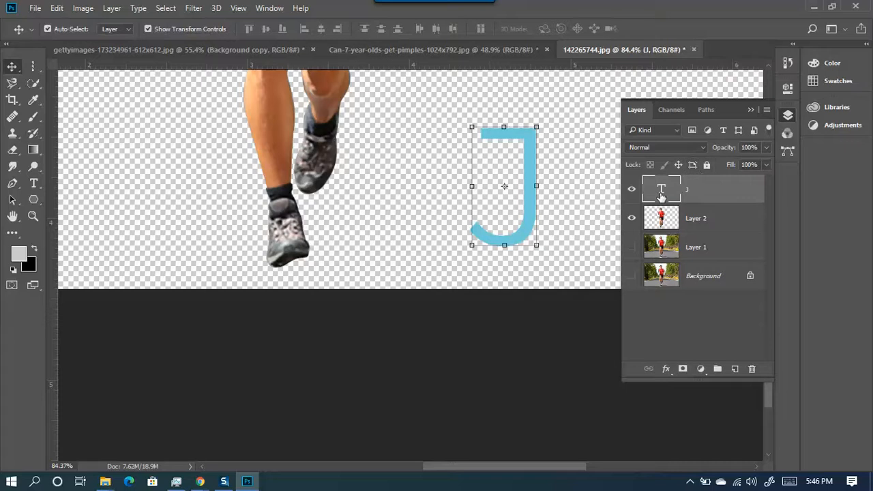
- Recolour the J text pure red in the Color Picker and commit it
{"action": "key", "text": "t"}
{"action": "double_click", "coordinate": [661, 189]}
{"action": "left_click", "coordinate": [488, 28]}
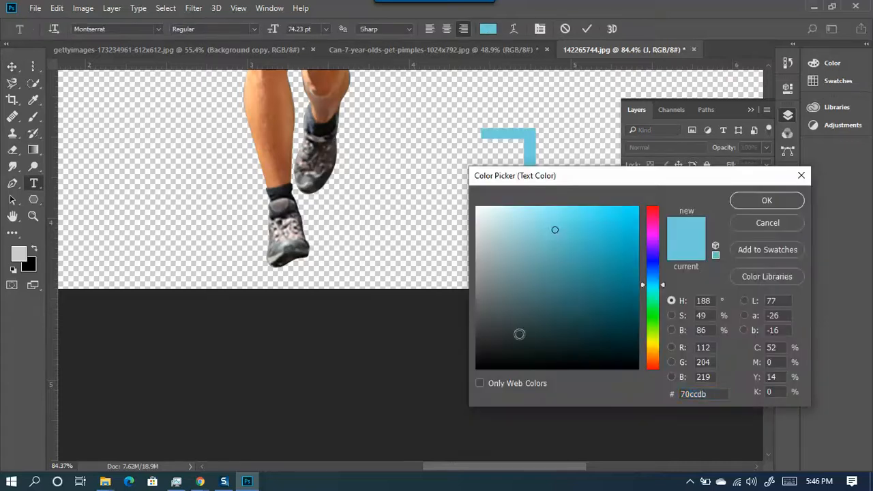
{"action": "left_click_drag", "start_coordinate": [510, 325], "coordinate": [473, 360]}
{"action": "left_click_drag", "start_coordinate": [653, 215], "coordinate": [662, 199]}
{"action": "left_click", "coordinate": [748, 202]}
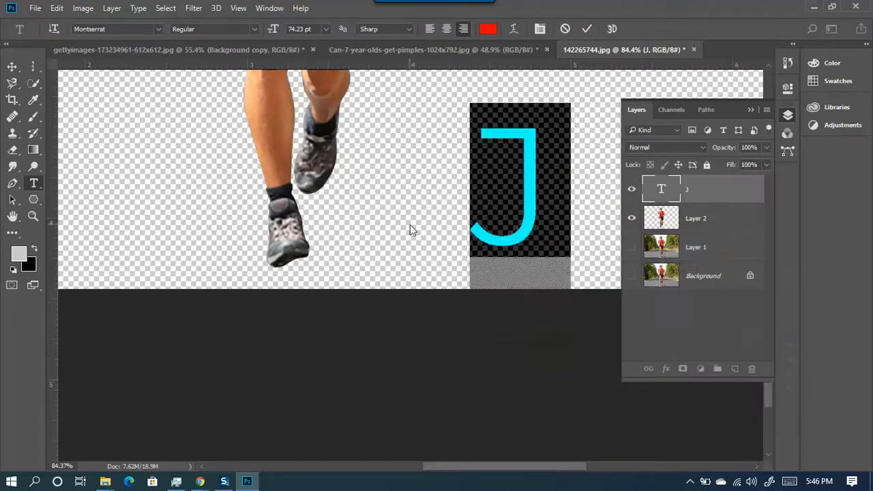
{"action": "scroll", "coordinate": [410, 224], "scroll_direction": "down", "scroll_amount": 2}
{"action": "left_click", "coordinate": [587, 29]}
{"action": "key", "text": "v"}
- Delete the red J text layer, show Layer 2 again, and switch to Google Meet
{"action": "scroll", "coordinate": [483, 230], "scroll_direction": "down", "scroll_amount": 1}
{"action": "scroll", "coordinate": [484, 228], "scroll_direction": "down", "scroll_amount": 1}
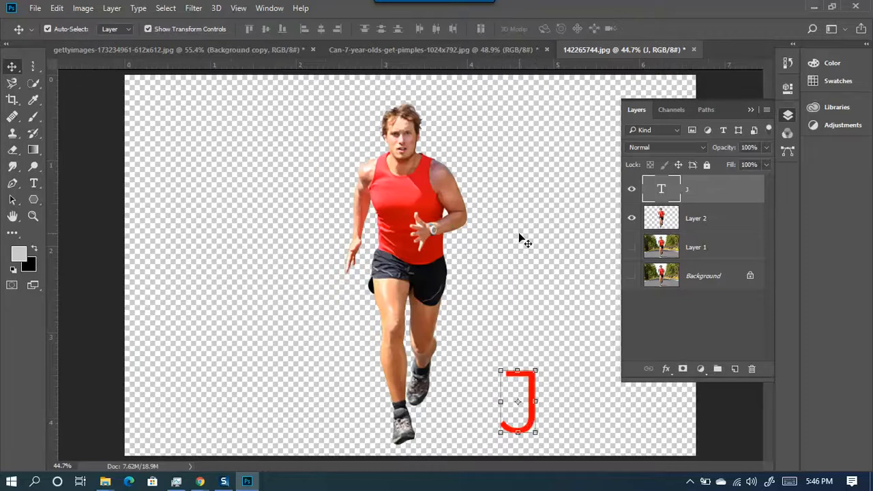
{"action": "key", "text": "Delete"}
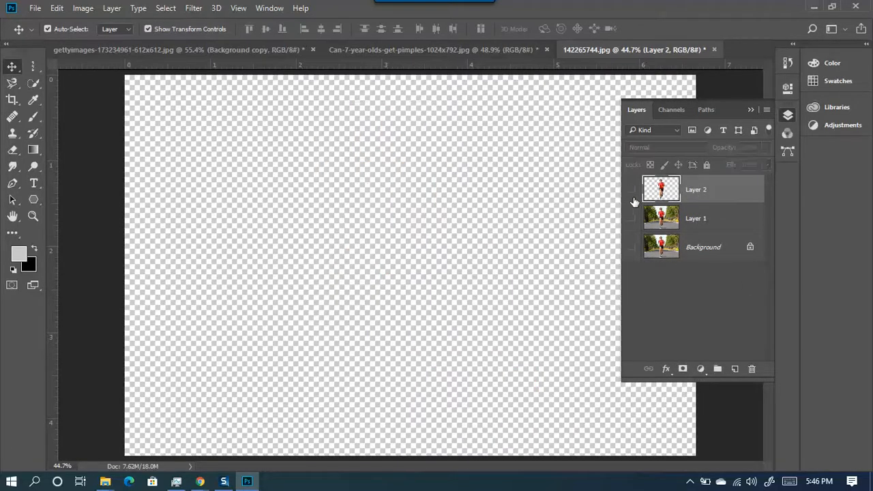
{"action": "scroll", "coordinate": [270, 251], "scroll_direction": "down", "scroll_amount": 4}
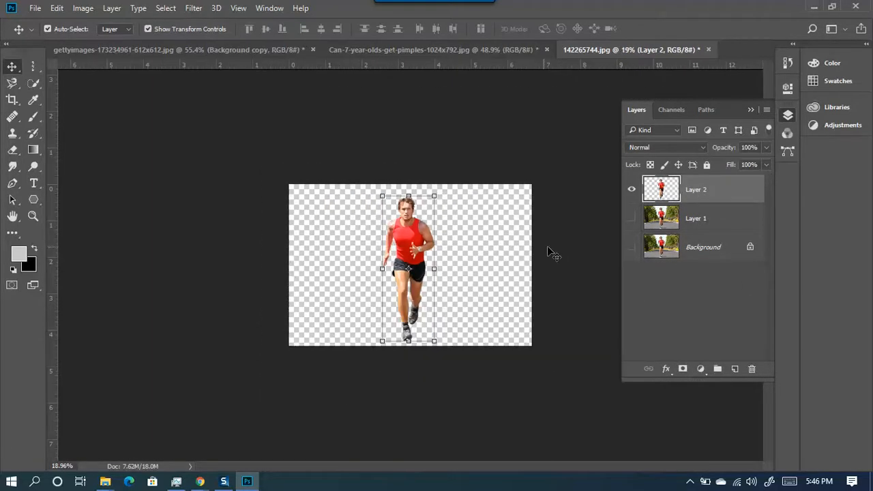
{"action": "left_click", "coordinate": [631, 190]}
{"action": "mouse_move", "coordinate": [200, 480]}
{"action": "left_click", "coordinate": [157, 411]}
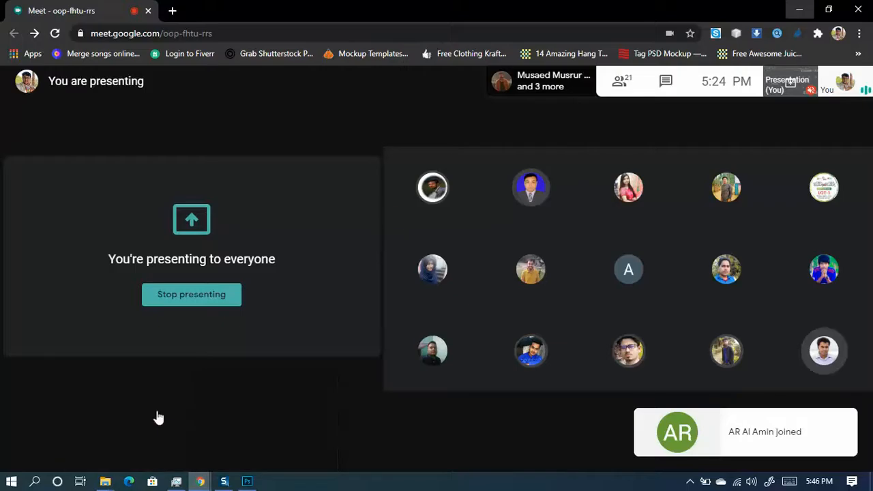
- Open the Login to Fiverr shortcut in a new tab and view the account menu
{"action": "left_click", "coordinate": [173, 10]}
{"action": "left_click", "coordinate": [103, 31]}
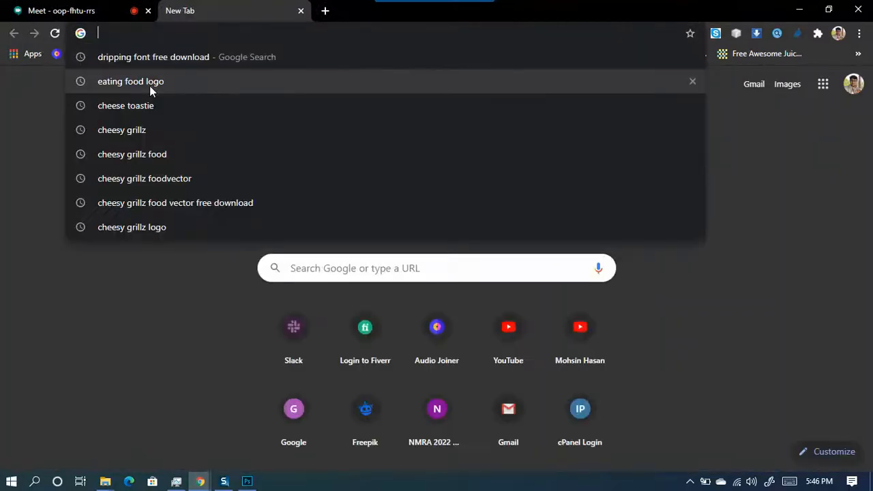
{"action": "left_click", "coordinate": [382, 361]}
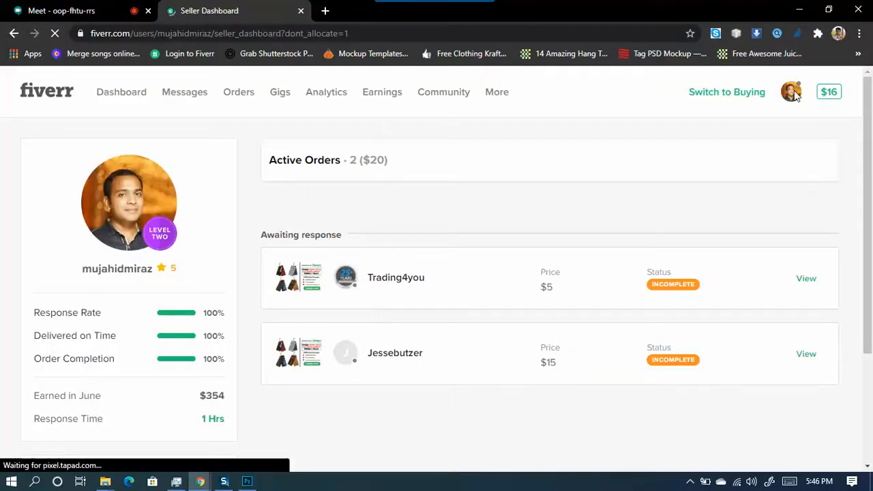
{"action": "left_click", "coordinate": [792, 92]}
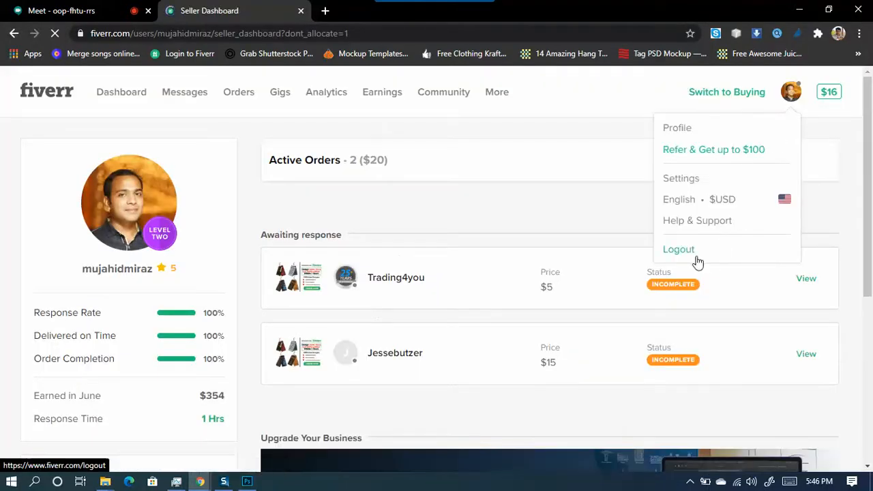
- Reload the Fiverr dashboard, close its tab, and minimise Chrome
{"action": "left_click", "coordinate": [401, 34]}
{"action": "left_click_drag", "start_coordinate": [400, 34], "coordinate": [190, 37]}
{"action": "key", "text": "Return"}
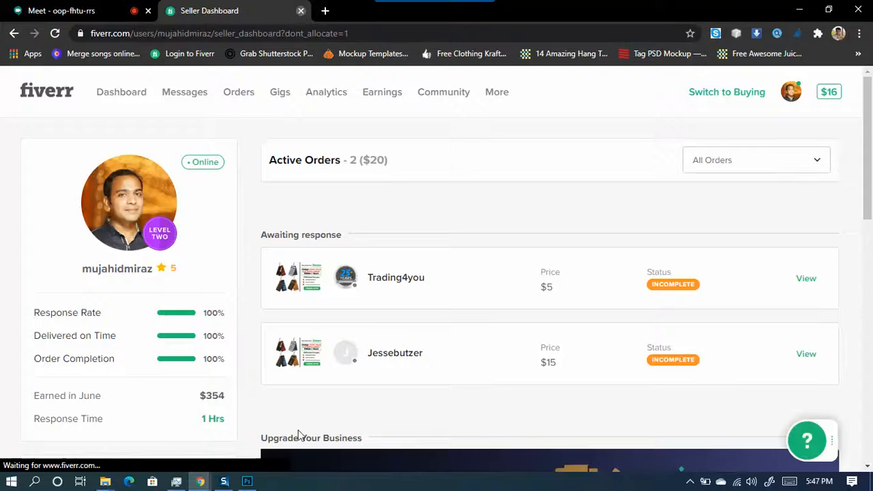
{"action": "key", "text": "ctrl+w"}
{"action": "left_click", "coordinate": [794, 10]}
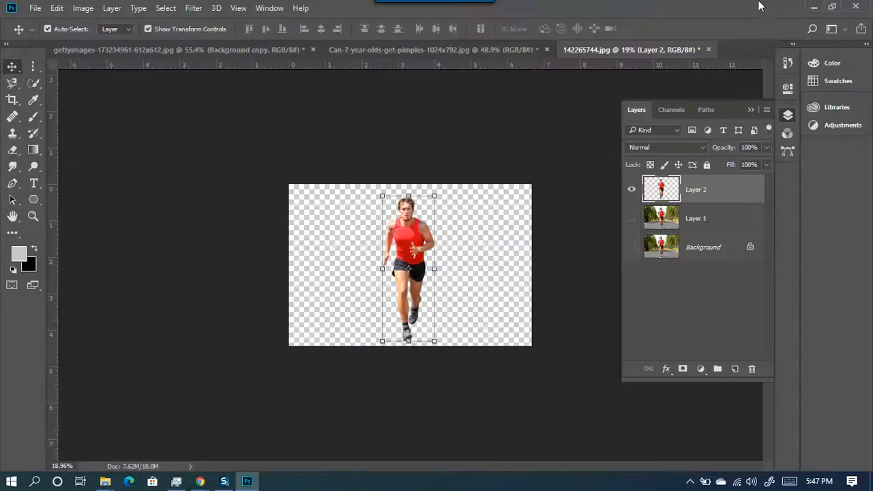
- Minimise Photoshop and File Explorer, select the Firefox Developer Edition shortcut, and refresh the desktop
{"action": "left_click", "coordinate": [818, 7]}
{"action": "left_click", "coordinate": [811, 6]}
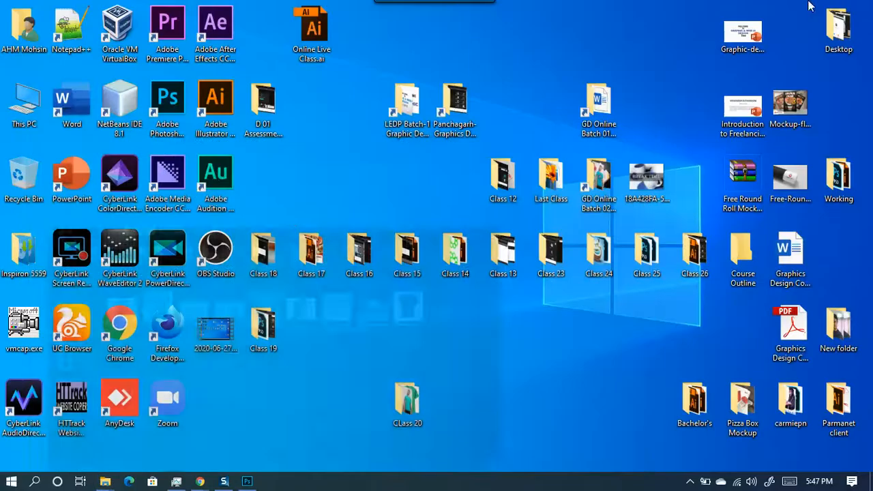
{"action": "left_click", "coordinate": [167, 329]}
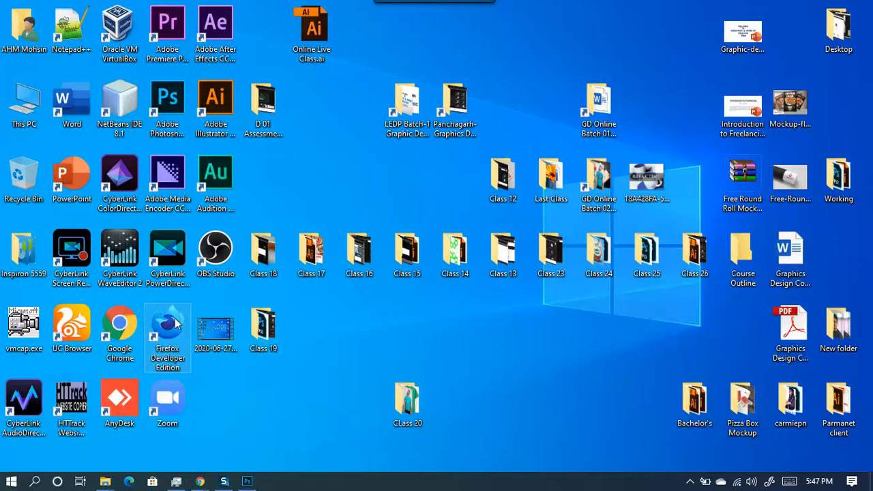
{"action": "right_click", "coordinate": [259, 378]}
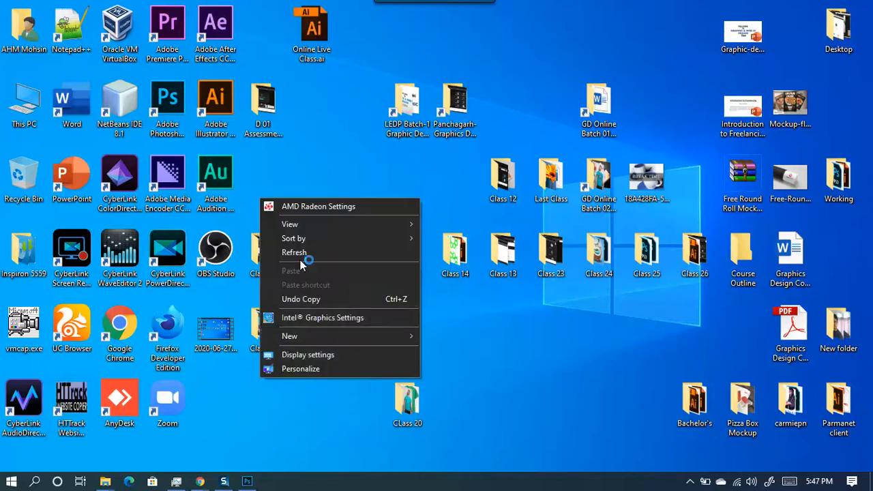
{"action": "left_click", "coordinate": [301, 257]}
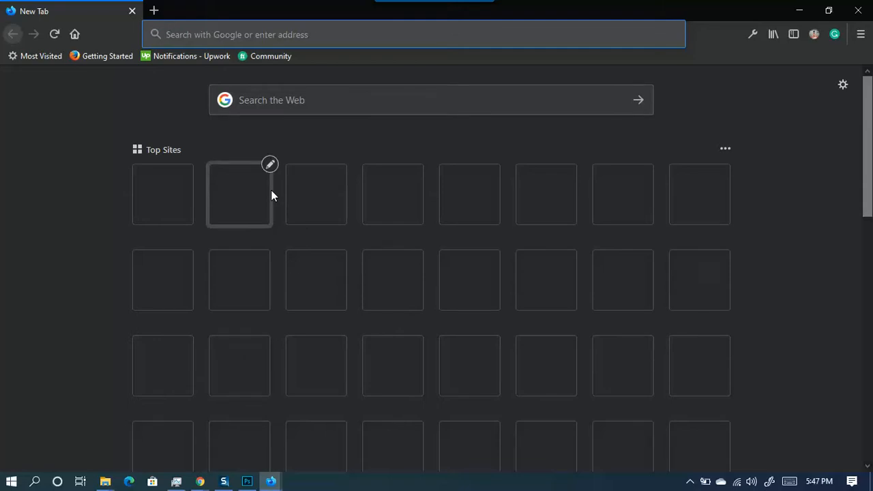
- Close the extra Firefox window from the taskbar preview and open the fiverr Top Sites tile
{"action": "mouse_move", "coordinate": [271, 482]}
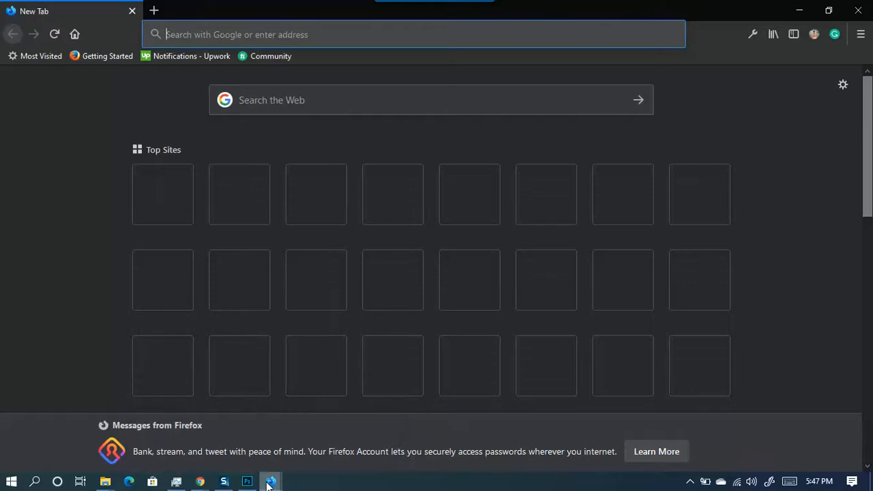
{"action": "left_click", "coordinate": [259, 387]}
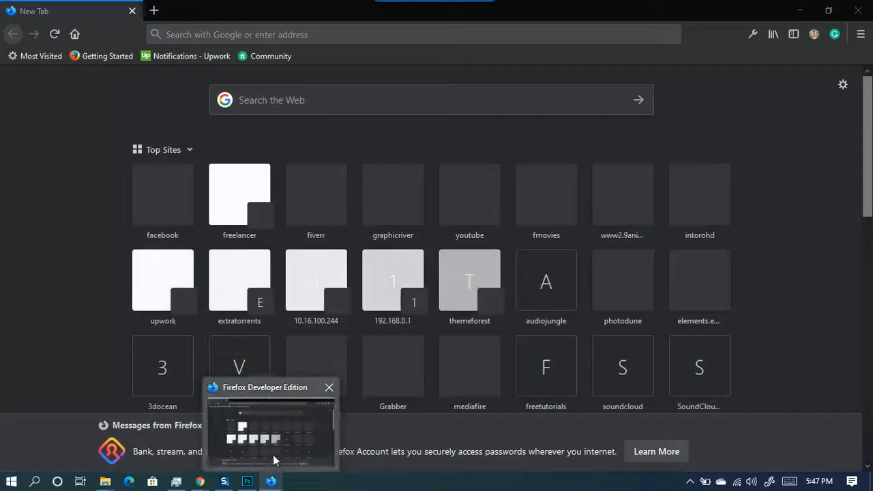
{"action": "left_click", "coordinate": [273, 454]}
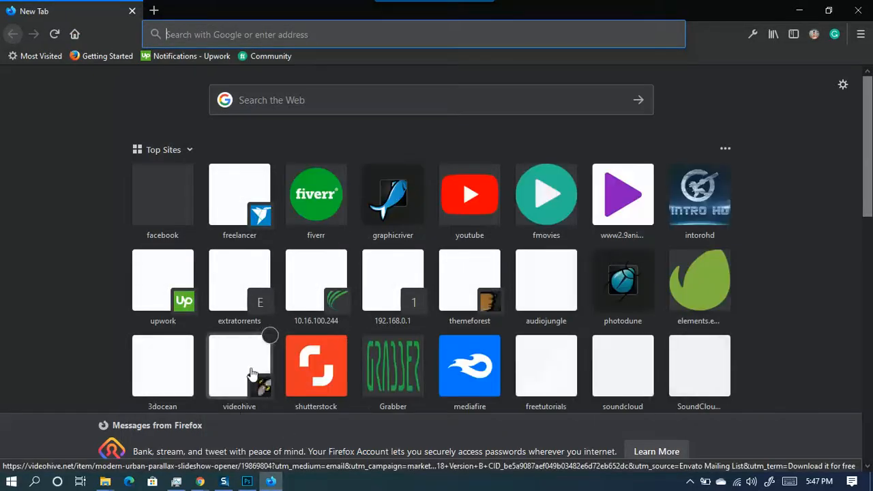
{"action": "left_click", "coordinate": [330, 215]}
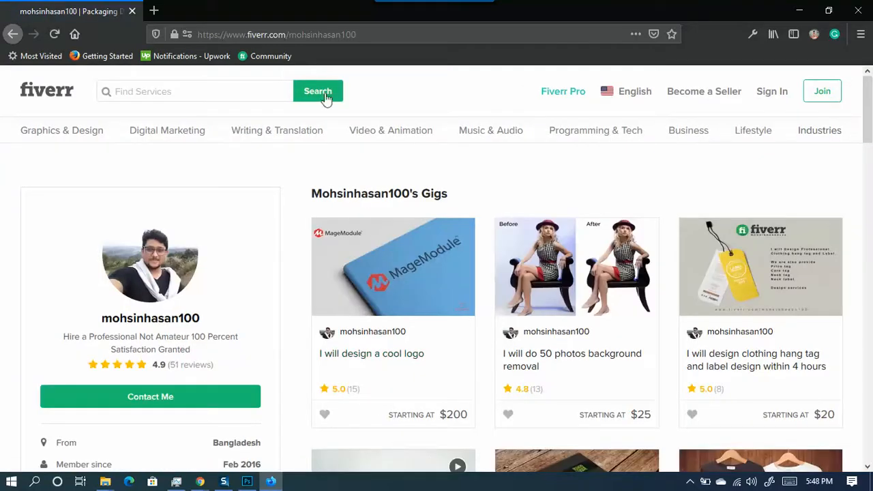
- Search Find Services for "background re" and pick the "background removal" suggestion
{"action": "left_click", "coordinate": [131, 93]}
{"action": "type", "text": "background"}
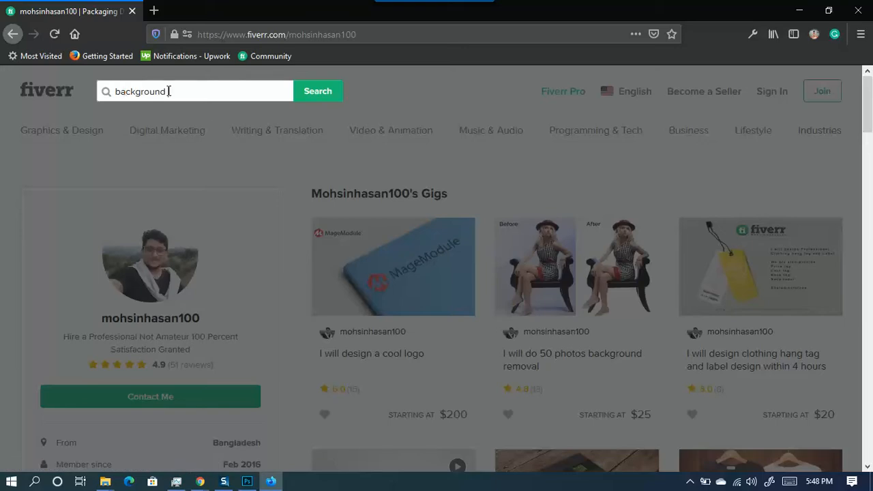
{"action": "type", "text": "removal"}
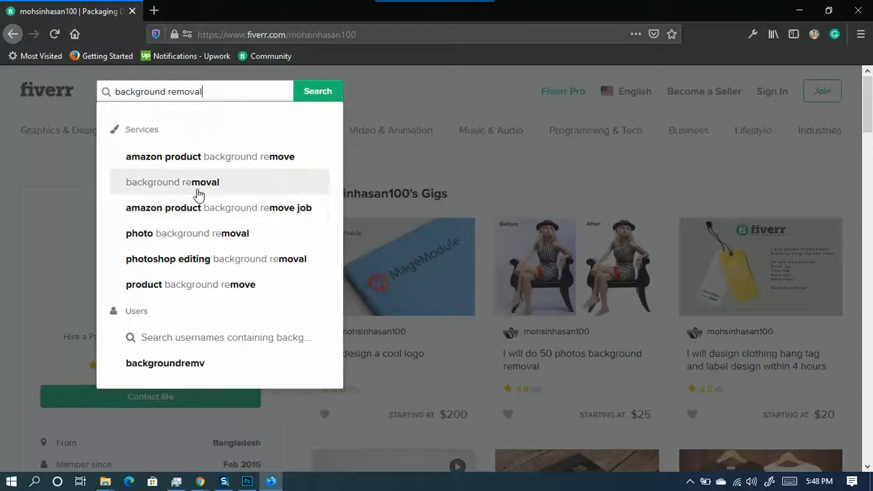
{"action": "left_click", "coordinate": [198, 193]}
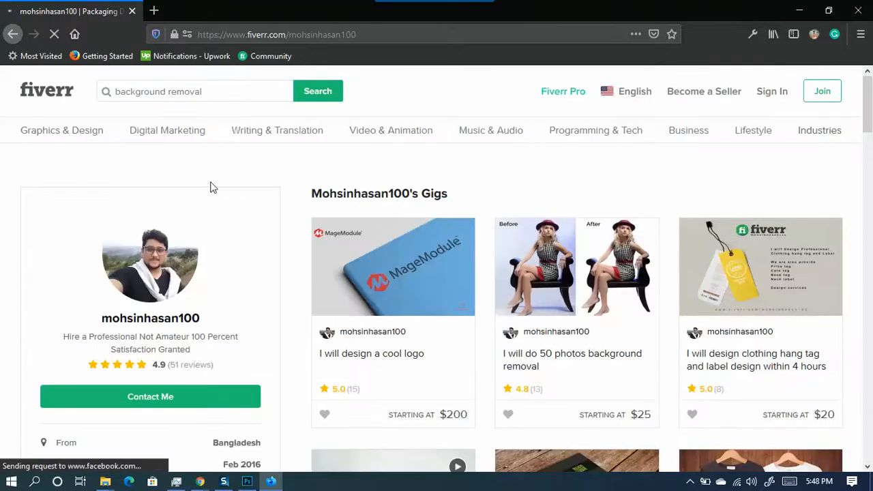
{"action": "scroll", "coordinate": [436, 238], "scroll_direction": "down", "scroll_amount": 2}
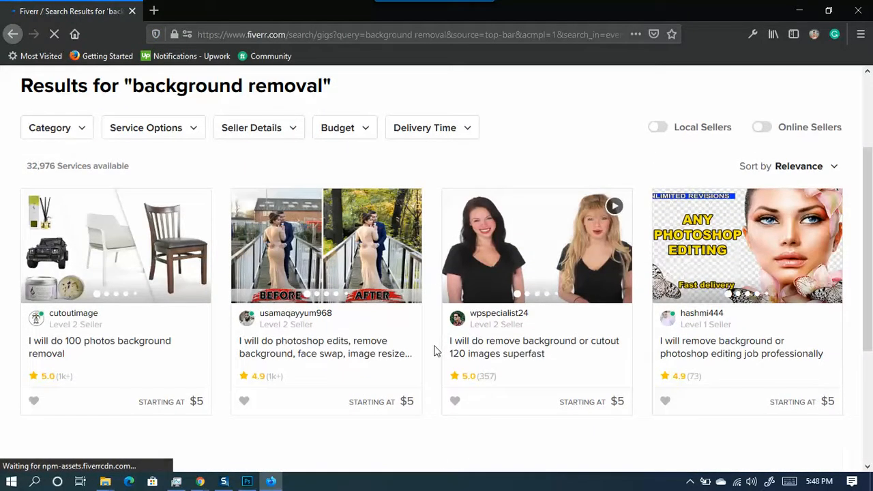
- Open the 100-photos background removal gig in a new tab and browse the other results
{"action": "left_click", "coordinate": [109, 244]}
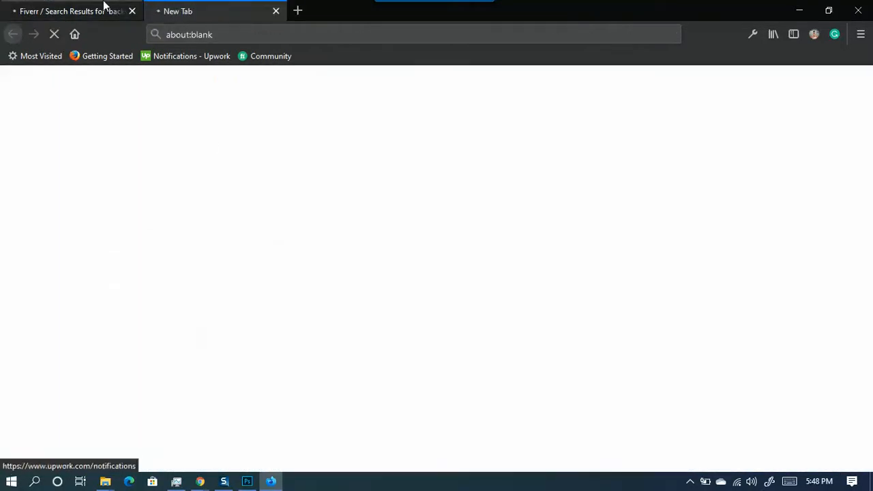
{"action": "left_click", "coordinate": [123, 7]}
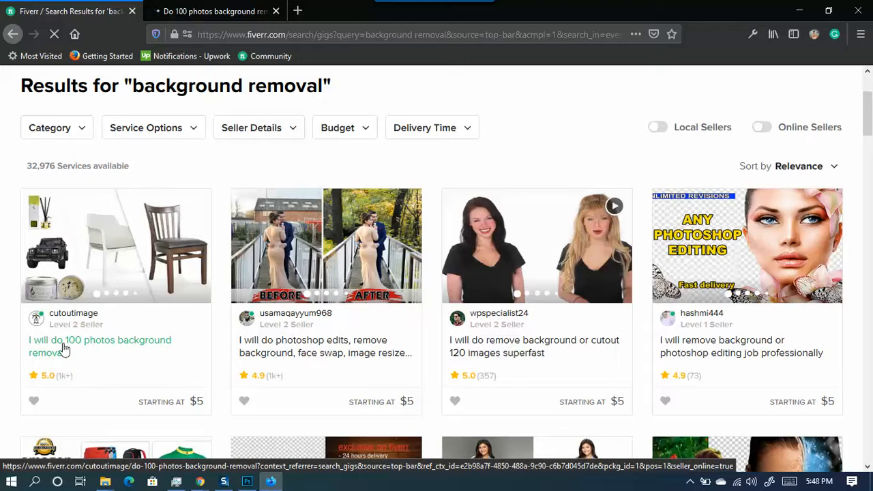
{"action": "scroll", "coordinate": [111, 320], "scroll_direction": "down", "scroll_amount": 3}
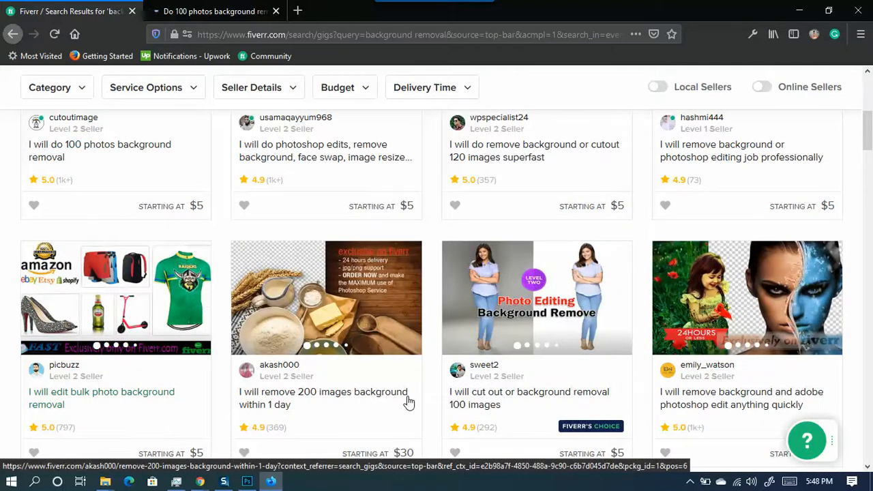
{"action": "scroll", "coordinate": [219, 371], "scroll_direction": "up", "scroll_amount": 3}
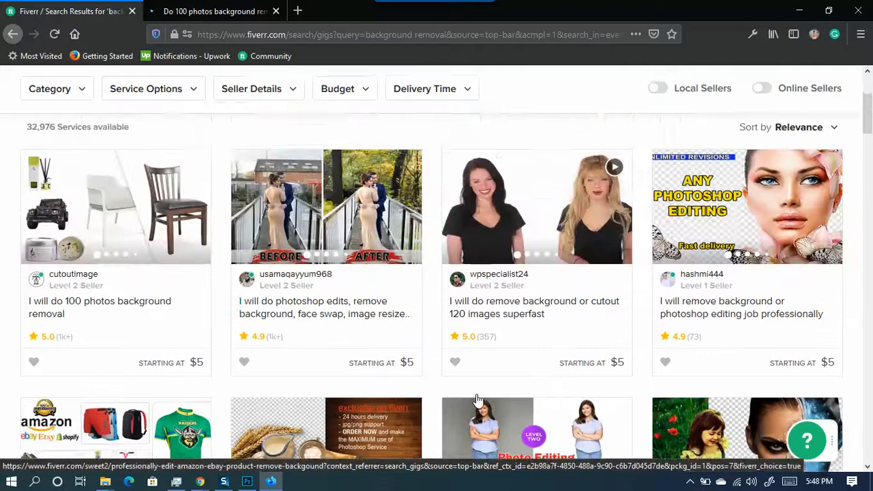
{"action": "scroll", "coordinate": [634, 385], "scroll_direction": "down", "scroll_amount": 3}
{"action": "scroll", "coordinate": [742, 390], "scroll_direction": "down", "scroll_amount": 7}
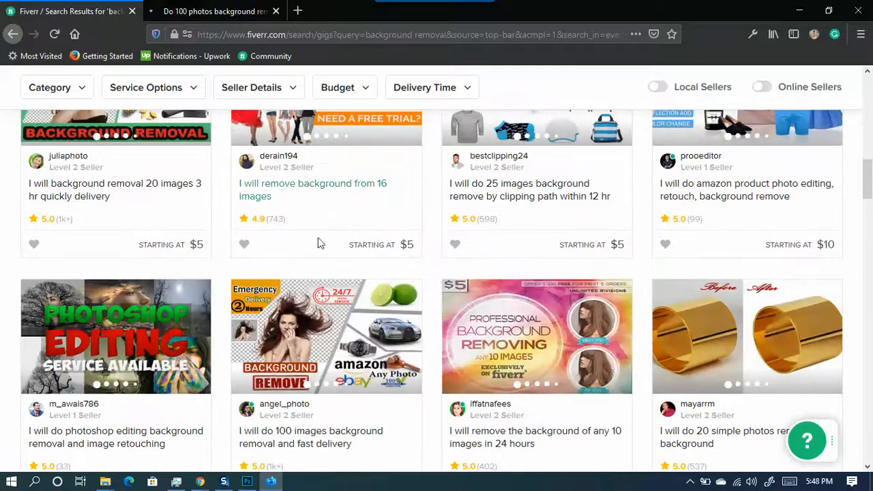
{"action": "scroll", "coordinate": [539, 327], "scroll_direction": "down", "scroll_amount": 4}
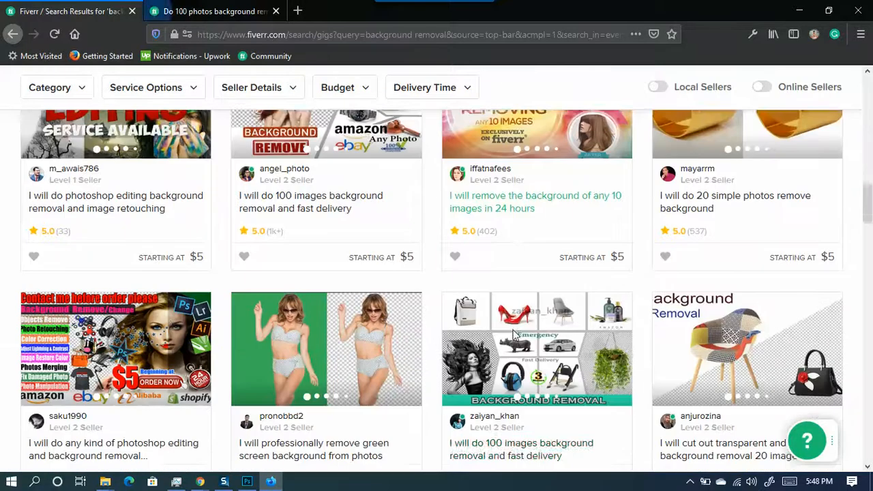
{"action": "scroll", "coordinate": [476, 327], "scroll_direction": "down", "scroll_amount": 3}
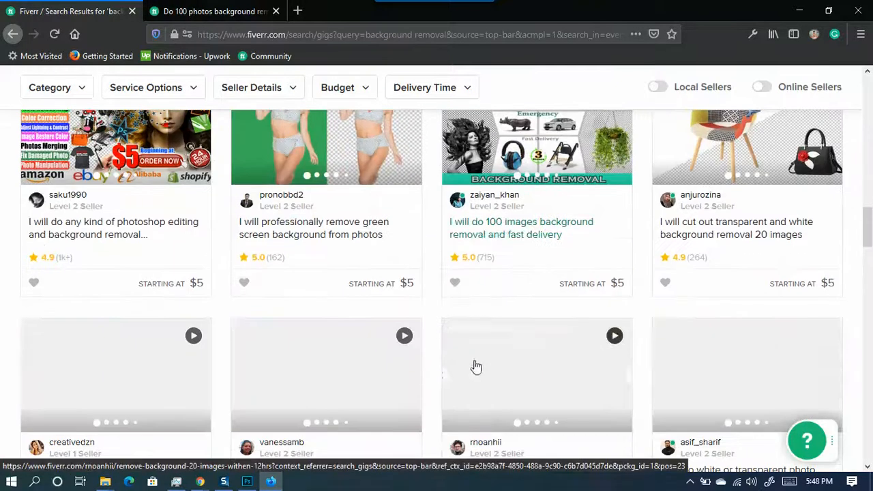
{"action": "scroll", "coordinate": [450, 341], "scroll_direction": "down", "scroll_amount": 2}
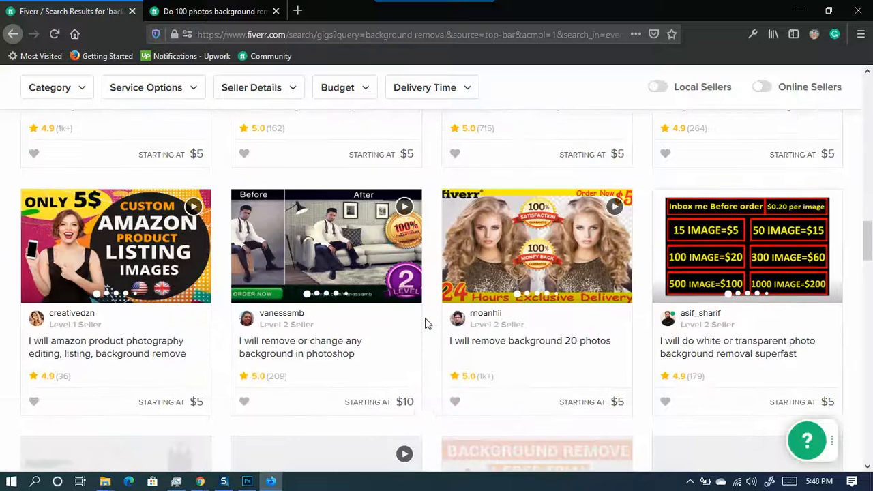
- Finish scanning the results, scroll back up, and switch to the 100-photos gig's tab
{"action": "scroll", "coordinate": [648, 313], "scroll_direction": "up", "scroll_amount": 4}
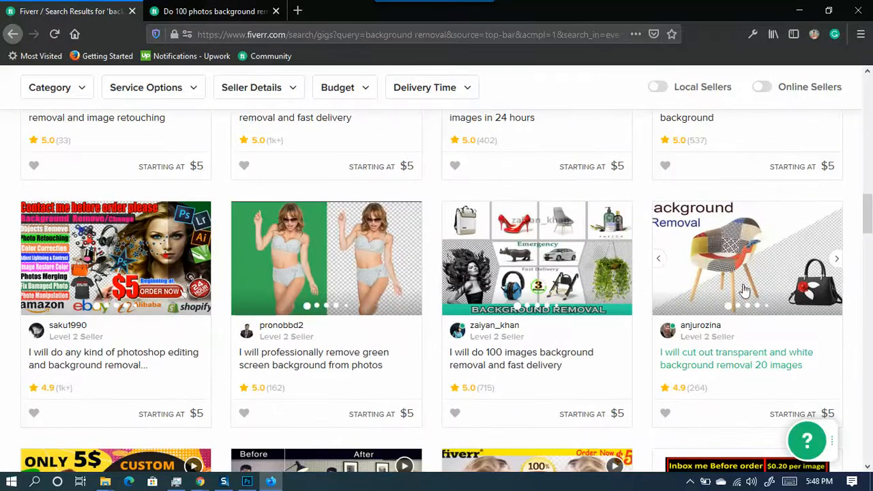
{"action": "scroll", "coordinate": [348, 272], "scroll_direction": "down", "scroll_amount": 4}
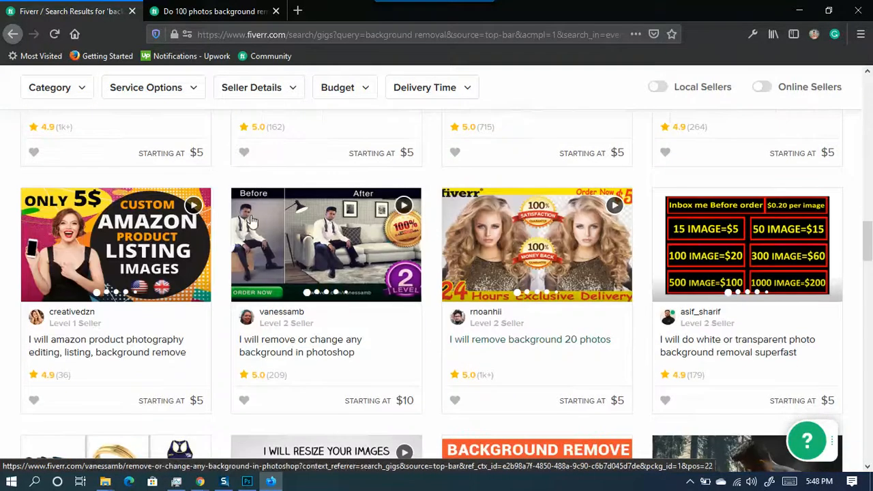
{"action": "scroll", "coordinate": [306, 283], "scroll_direction": "down", "scroll_amount": 4}
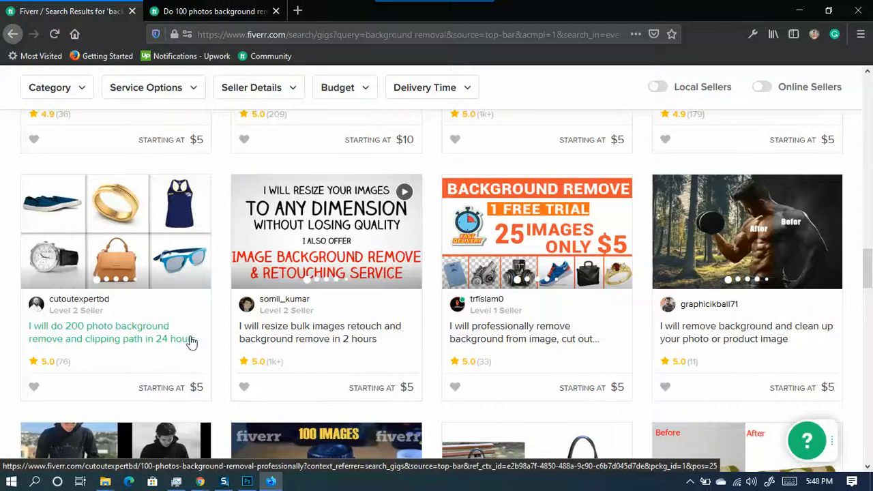
{"action": "scroll", "coordinate": [273, 334], "scroll_direction": "down", "scroll_amount": 2}
{"action": "scroll", "coordinate": [565, 345], "scroll_direction": "down", "scroll_amount": 2}
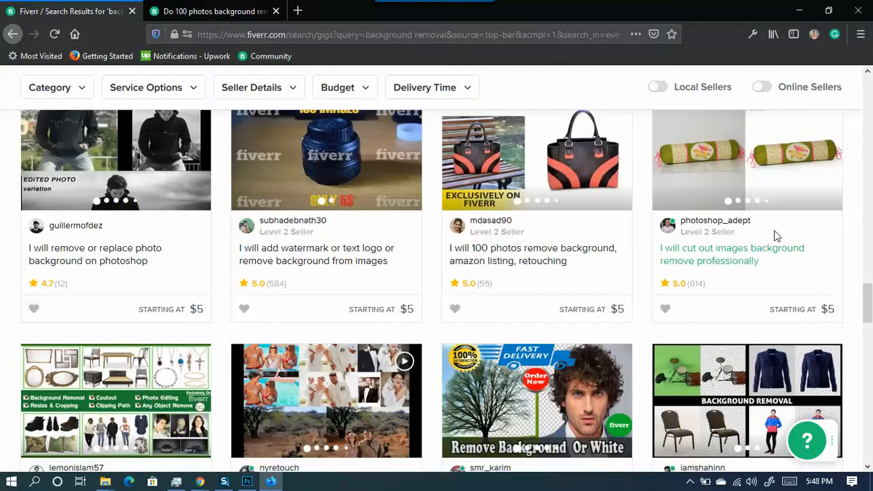
{"action": "scroll", "coordinate": [687, 273], "scroll_direction": "down", "scroll_amount": 3}
{"action": "scroll", "coordinate": [405, 318], "scroll_direction": "up", "scroll_amount": 7}
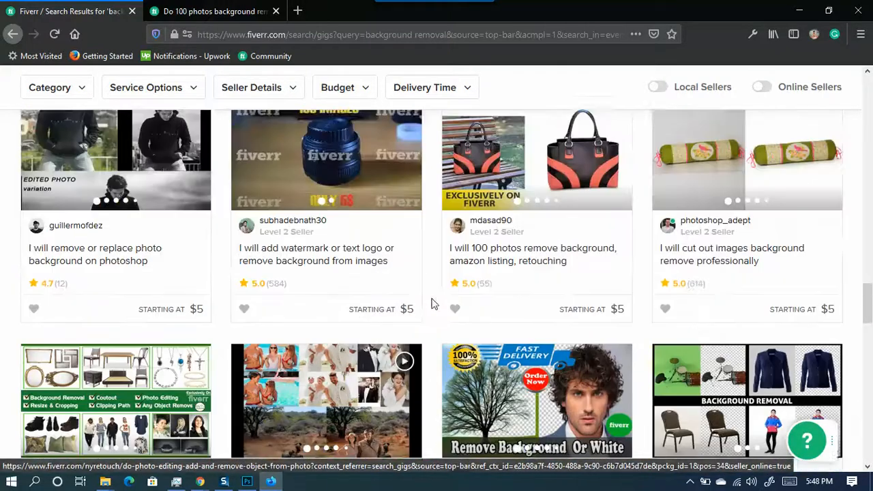
{"action": "scroll", "coordinate": [318, 260], "scroll_direction": "up", "scroll_amount": 15}
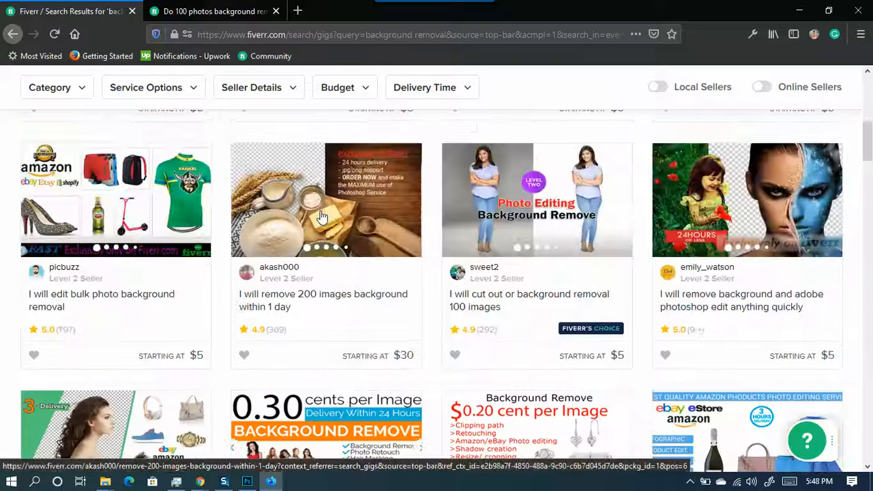
{"action": "scroll", "coordinate": [309, 240], "scroll_direction": "up", "scroll_amount": 3}
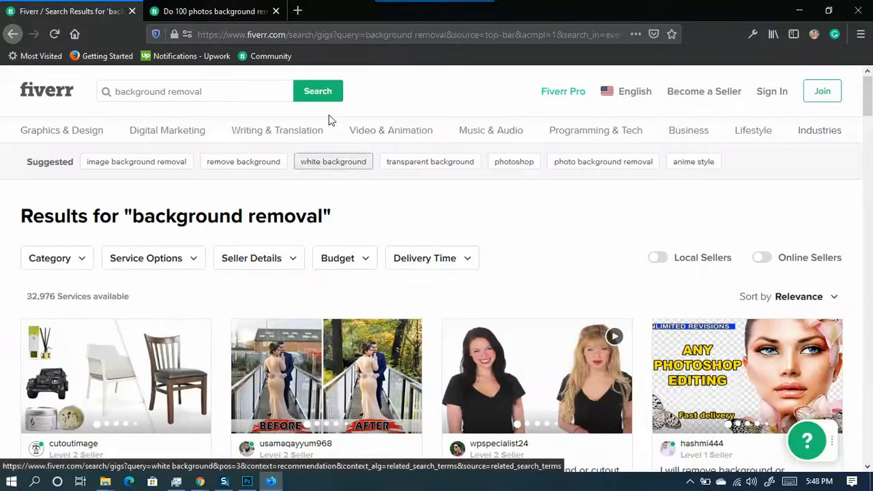
{"action": "left_click", "coordinate": [218, 11]}
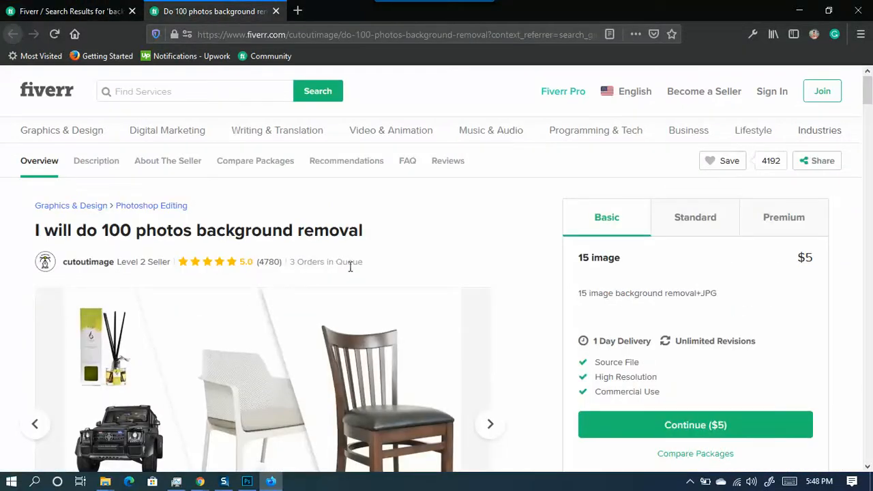
{"action": "left_click_drag", "start_coordinate": [373, 271], "coordinate": [289, 262]}
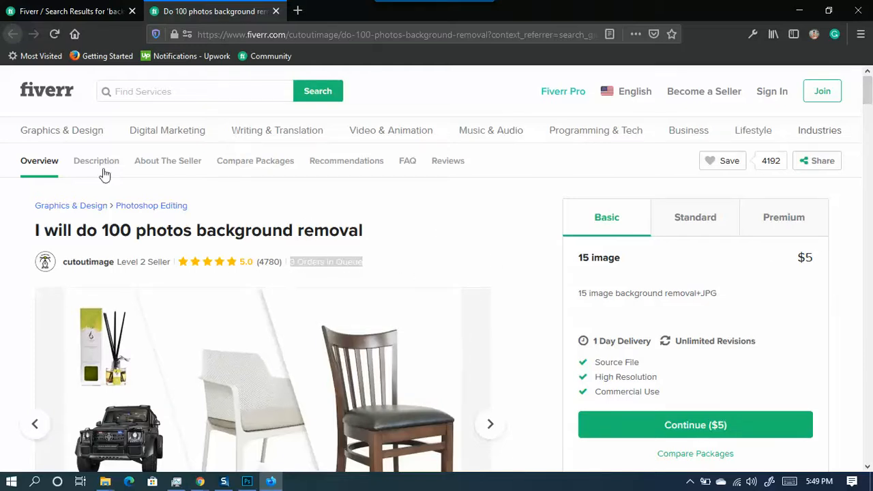
{"action": "scroll", "coordinate": [392, 218], "scroll_direction": "down", "scroll_amount": 2}
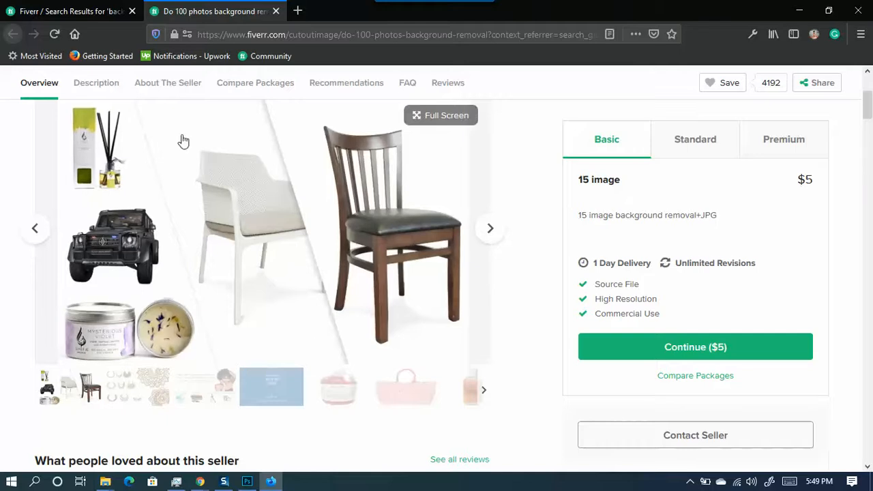
{"action": "scroll", "coordinate": [323, 303], "scroll_direction": "up", "scroll_amount": 2}
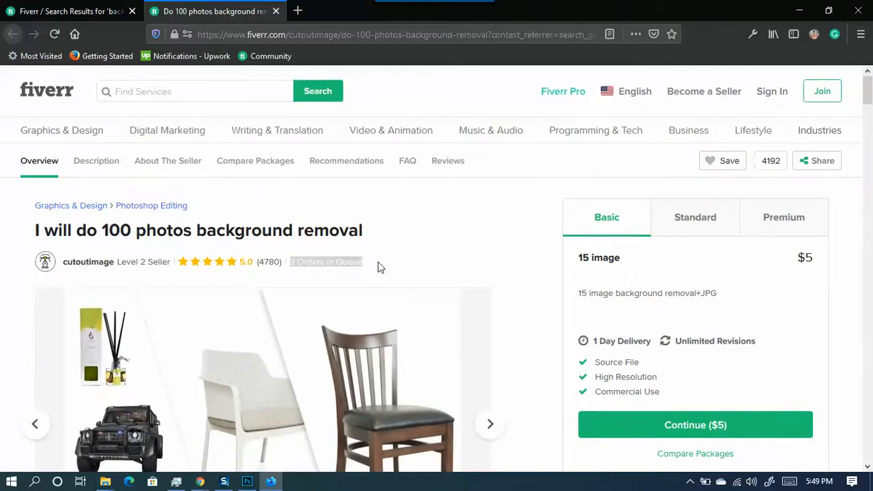
{"action": "left_click_drag", "start_coordinate": [374, 264], "coordinate": [309, 264]}
{"action": "scroll", "coordinate": [174, 311], "scroll_direction": "down", "scroll_amount": 15}
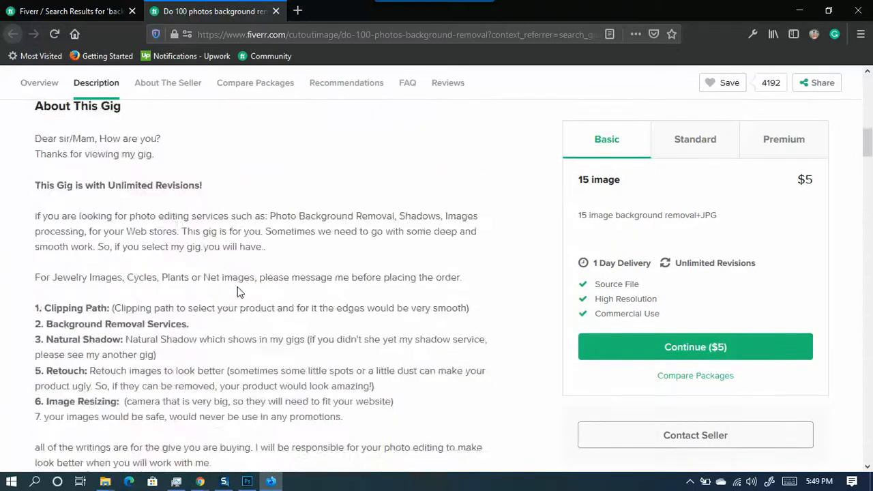
{"action": "scroll", "coordinate": [239, 292], "scroll_direction": "down", "scroll_amount": 2}
{"action": "left_click_drag", "start_coordinate": [236, 223], "coordinate": [197, 225]}
{"action": "scroll", "coordinate": [236, 280], "scroll_direction": "up", "scroll_amount": 10}
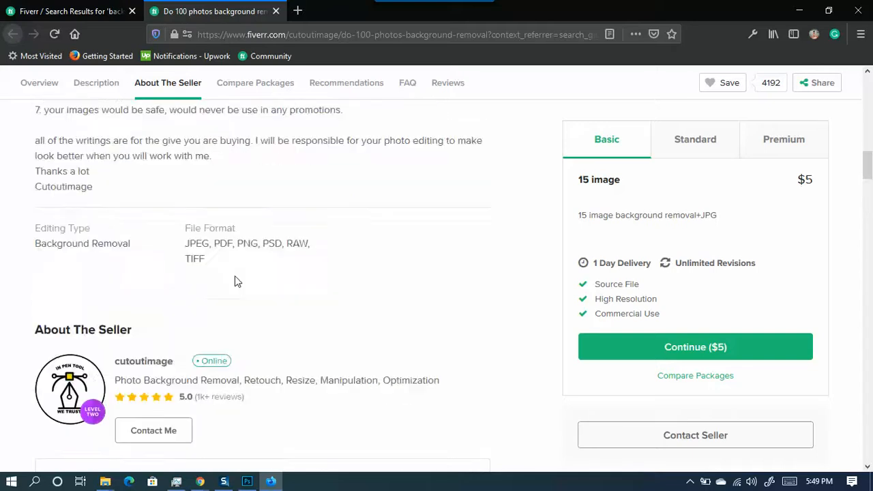
{"action": "scroll", "coordinate": [238, 278], "scroll_direction": "up", "scroll_amount": 3}
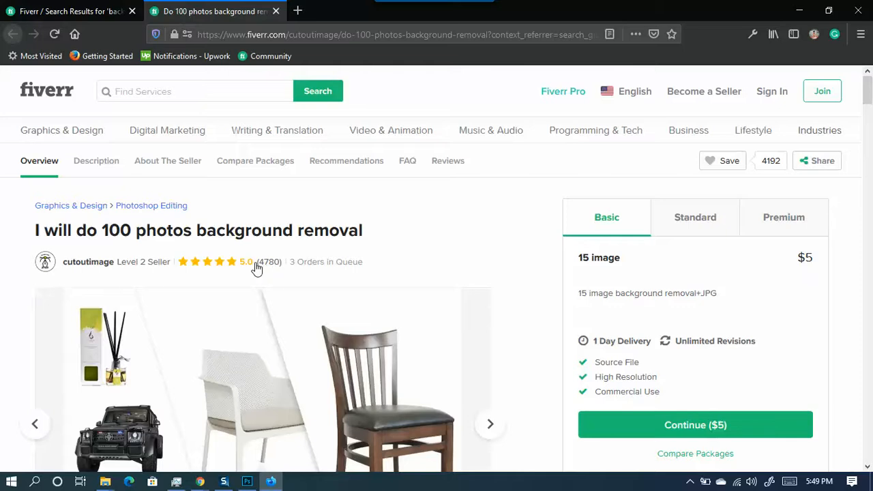
{"action": "left_click_drag", "start_coordinate": [813, 256], "coordinate": [788, 256]}
- Launch Calculator, compute 4 × 4780, then clear the result back to 0
{"action": "key", "text": "XF86Calculator"}
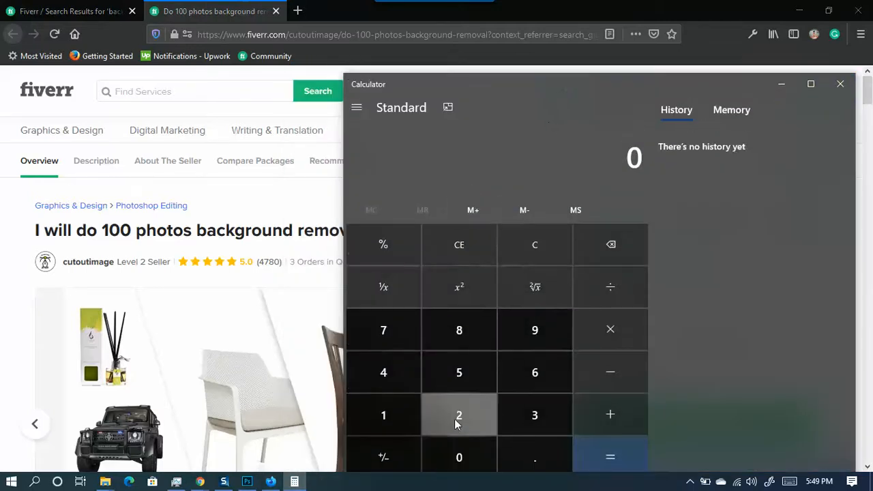
{"action": "left_click", "coordinate": [400, 383]}
{"action": "left_click", "coordinate": [613, 337]}
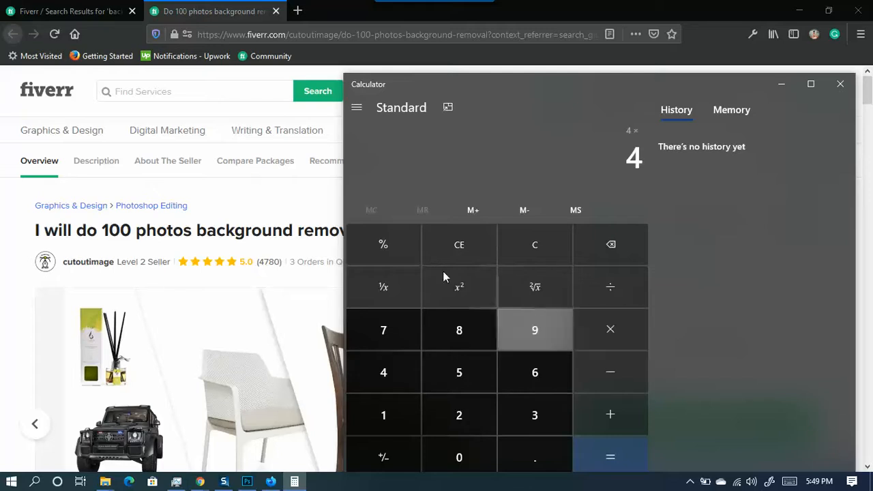
{"action": "left_click", "coordinate": [382, 382]}
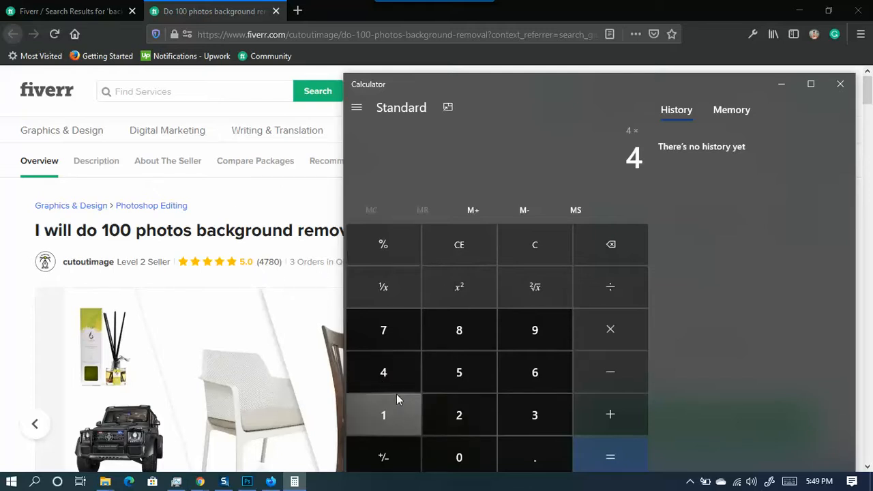
{"action": "left_click", "coordinate": [384, 331]}
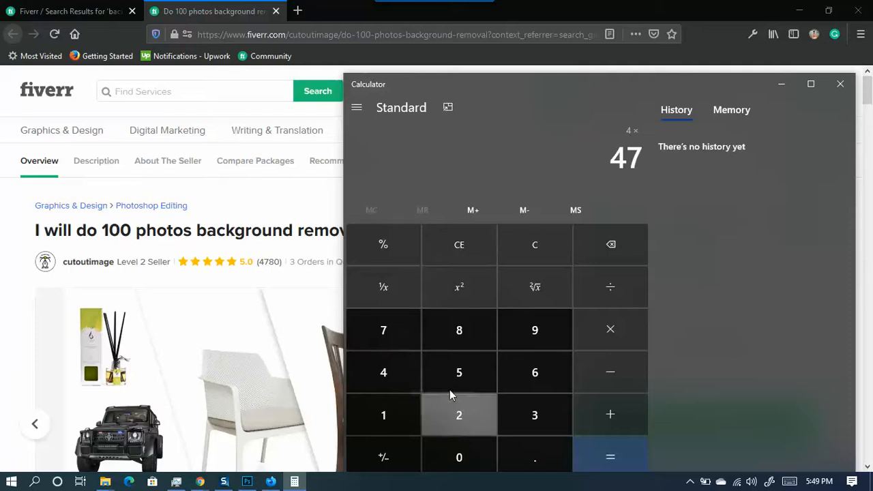
{"action": "left_click", "coordinate": [456, 340]}
{"action": "left_click", "coordinate": [458, 457]}
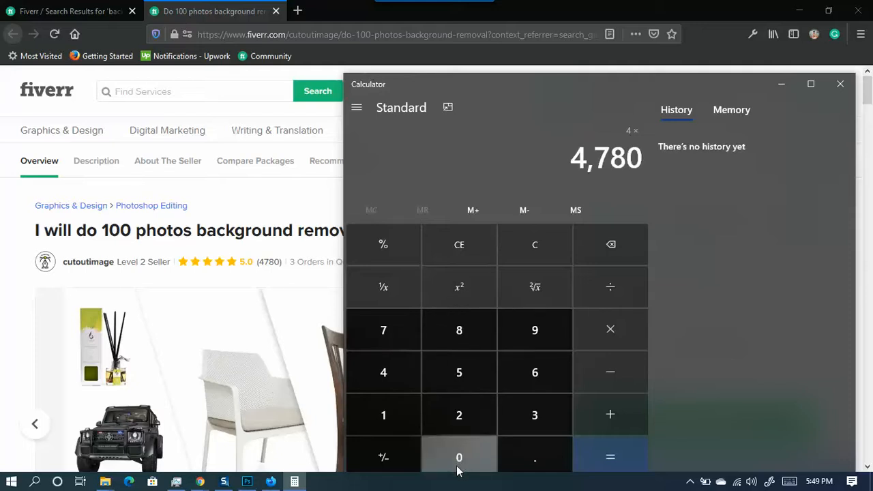
{"action": "left_click", "coordinate": [604, 462]}
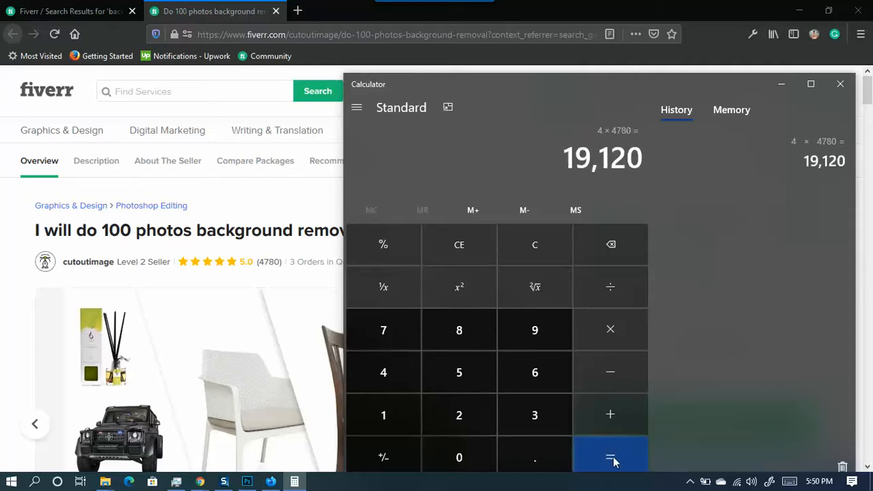
{"action": "left_click", "coordinate": [613, 461]}
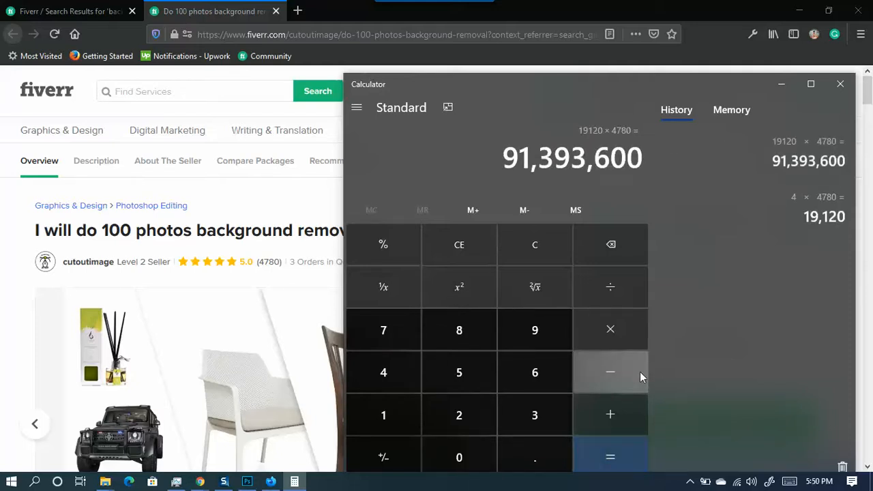
{"action": "left_click", "coordinate": [621, 251]}
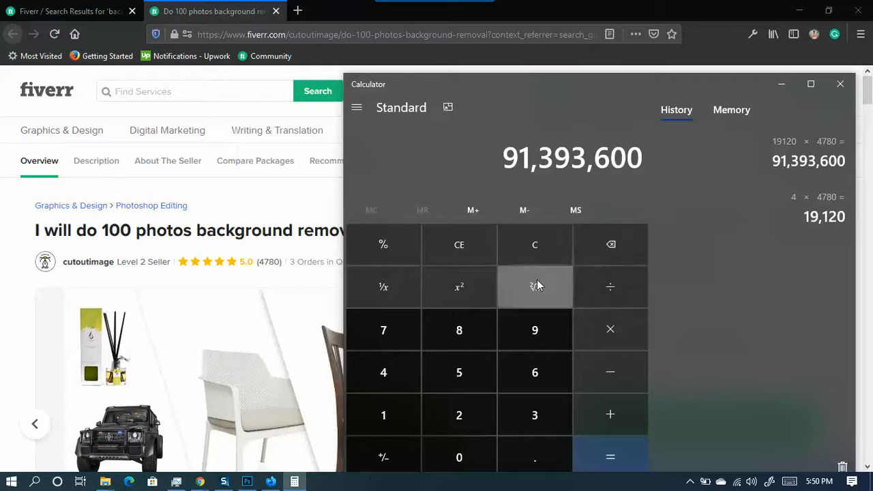
{"action": "left_click", "coordinate": [518, 261]}
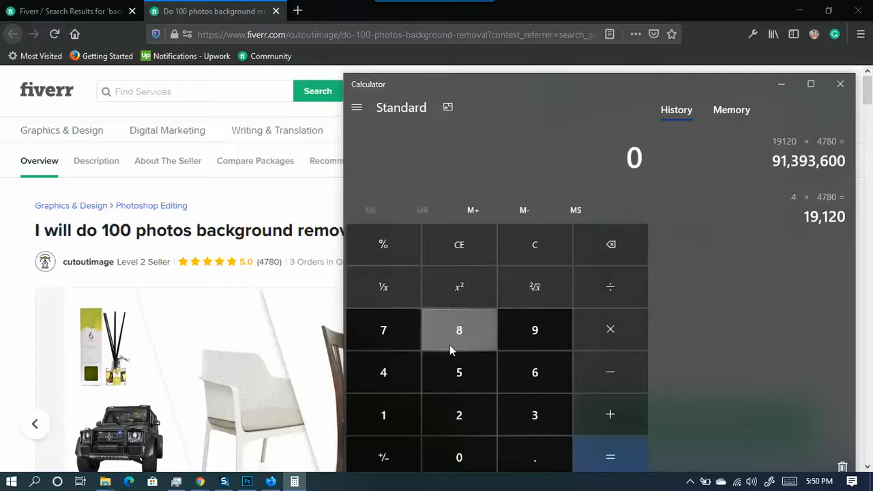
- Recompute 4 × 4780 = 19,120, multiply by 80 for 1,529,600, and minimize Calculator
{"action": "left_click", "coordinate": [382, 372]}
{"action": "left_click", "coordinate": [591, 337]}
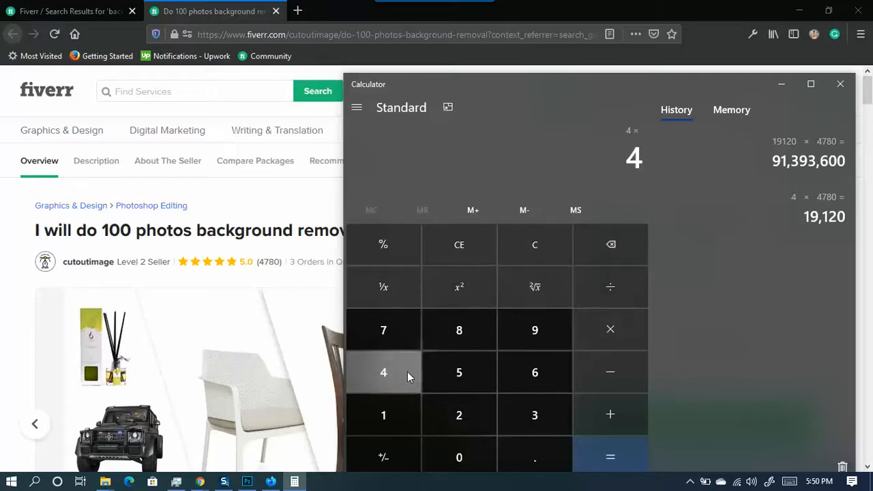
{"action": "type", "text": "478"}
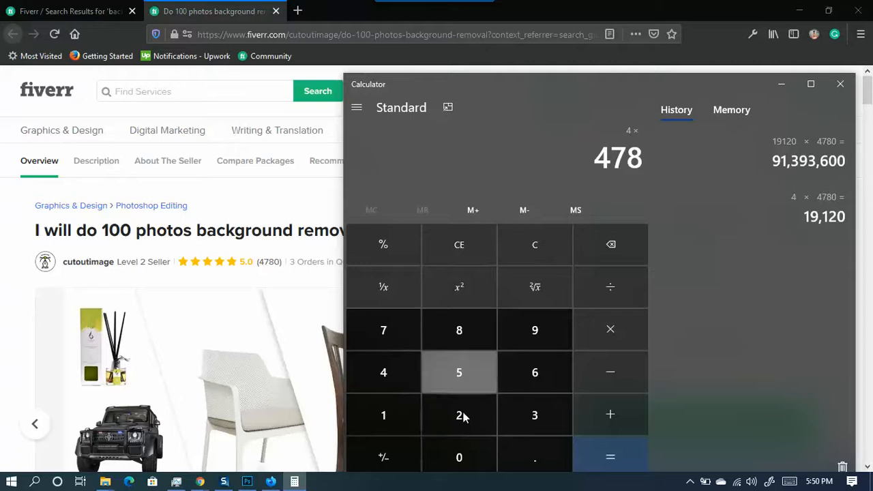
{"action": "left_click", "coordinate": [459, 456]}
{"action": "left_click", "coordinate": [610, 455]}
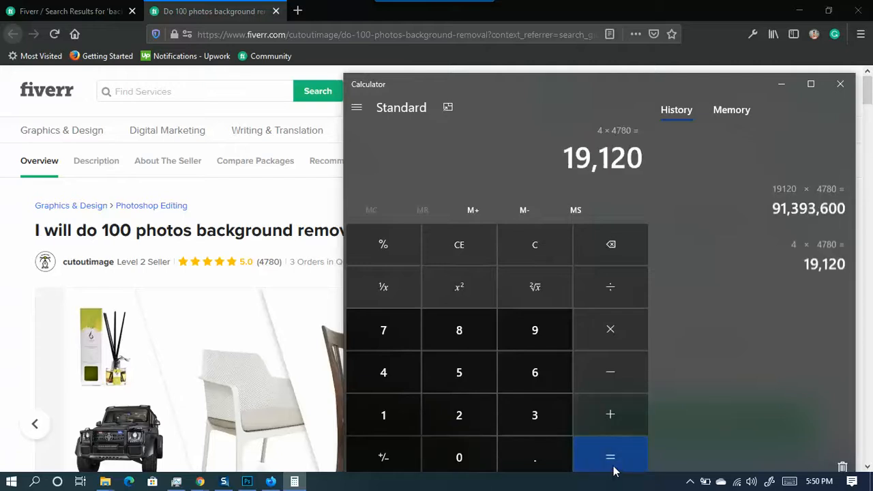
{"action": "left_click", "coordinate": [596, 335]}
{"action": "left_click", "coordinate": [468, 334]}
{"action": "left_click", "coordinate": [468, 462]}
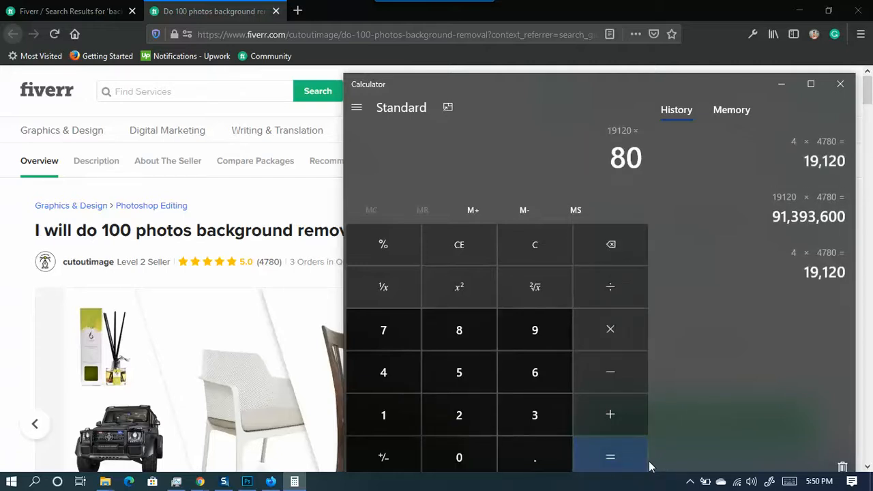
{"action": "left_click", "coordinate": [605, 467]}
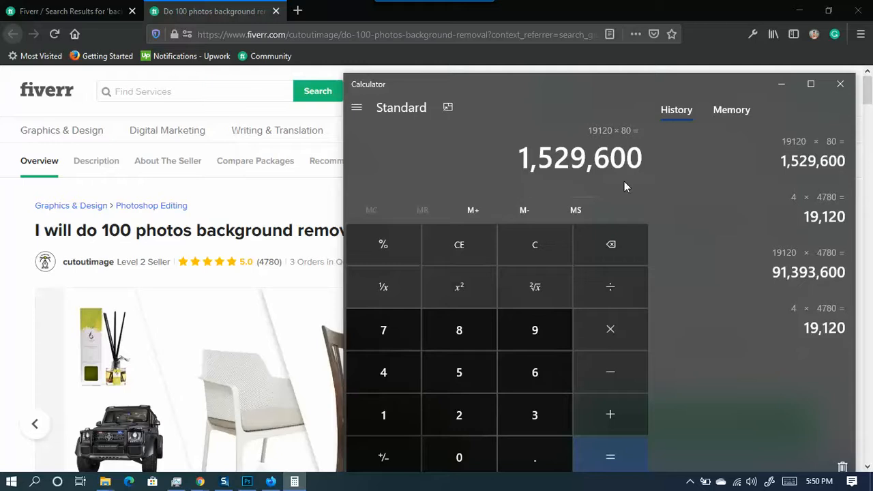
{"action": "left_click", "coordinate": [781, 84]}
- Scroll the gig page down to About The Seller, then restore the calculator showing 1,529,600
{"action": "scroll", "coordinate": [221, 310], "scroll_direction": "down", "scroll_amount": 2}
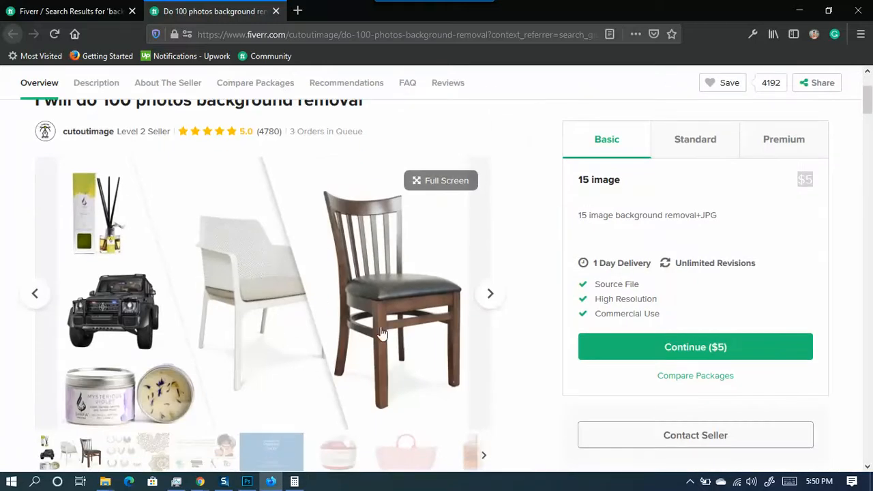
{"action": "left_click", "coordinate": [302, 481]}
{"action": "left_click", "coordinate": [782, 84]}
{"action": "scroll", "coordinate": [225, 371], "scroll_direction": "down", "scroll_amount": 8}
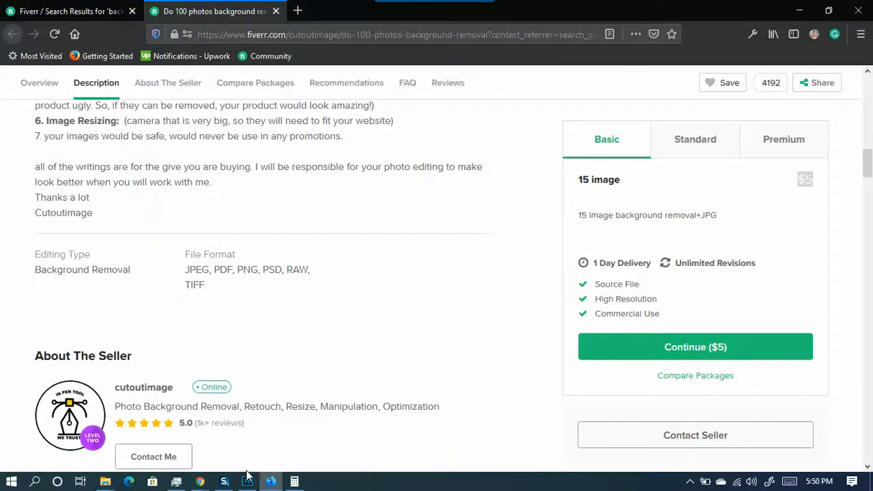
{"action": "mouse_move", "coordinate": [248, 483]}
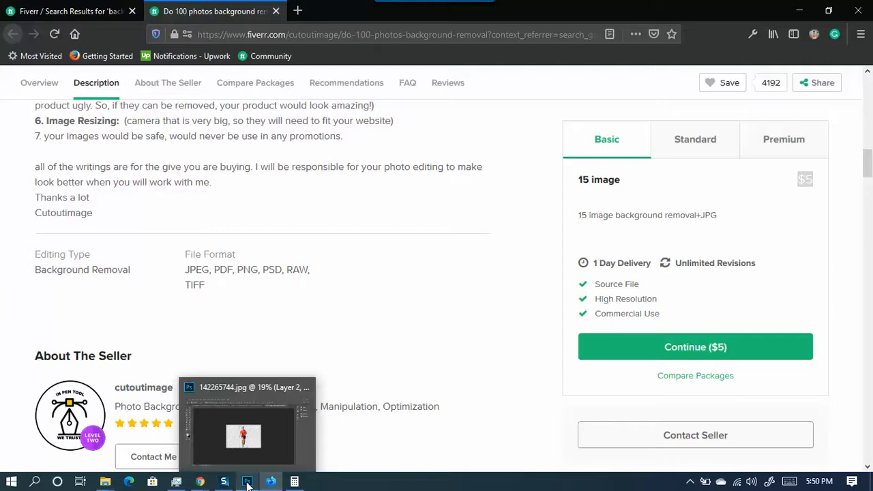
{"action": "left_click", "coordinate": [294, 482]}
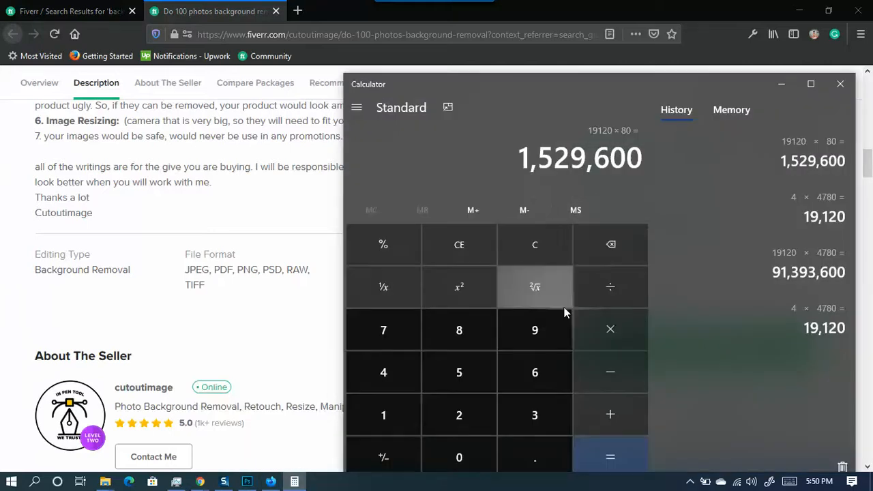
- Divide 1,529,600 by 48 for 31,866.67 and highlight the 31,866 whole-number part
{"action": "left_click", "coordinate": [610, 289]}
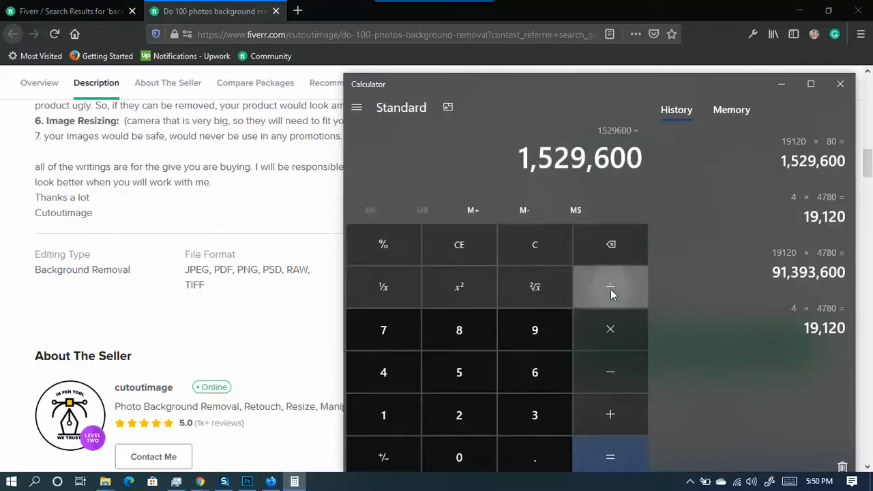
{"action": "left_click", "coordinate": [386, 372]}
{"action": "left_click", "coordinate": [457, 338]}
{"action": "left_click", "coordinate": [605, 460]}
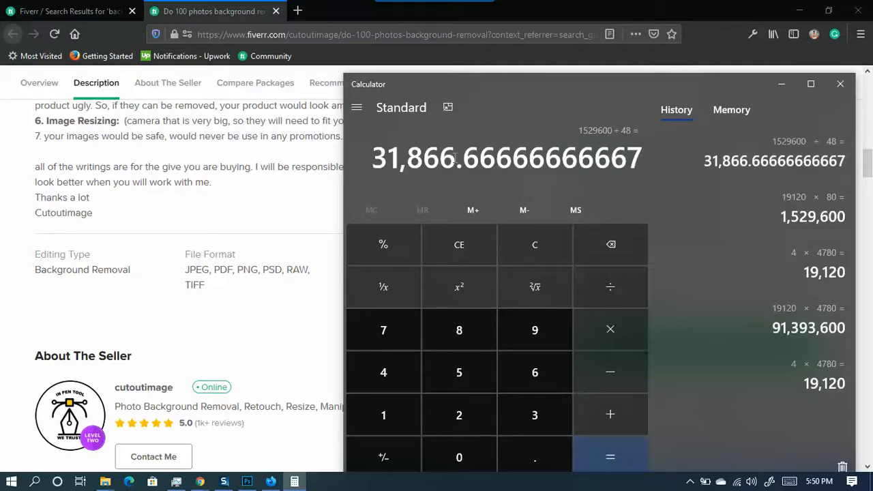
{"action": "left_click_drag", "start_coordinate": [455, 158], "coordinate": [353, 164]}
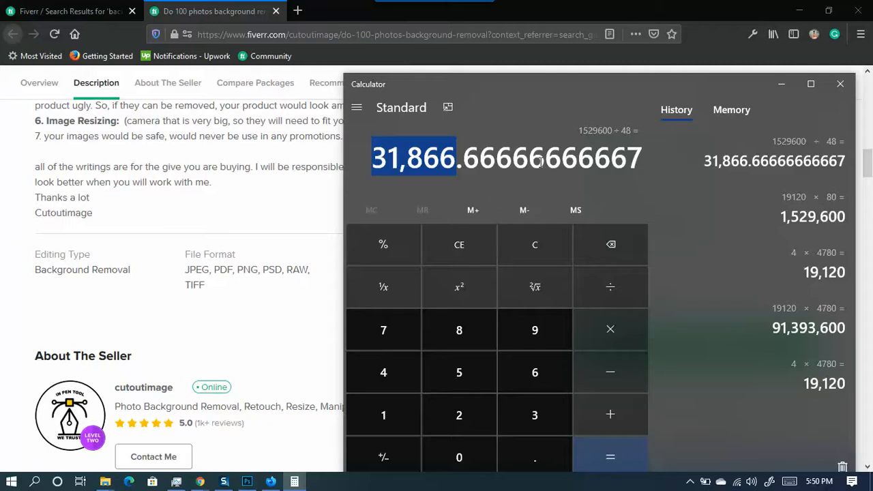
{"action": "left_click_drag", "start_coordinate": [455, 153], "coordinate": [372, 164]}
- Minimize the calculator and switch back to the Photoshop runner document
{"action": "left_click", "coordinate": [776, 88]}
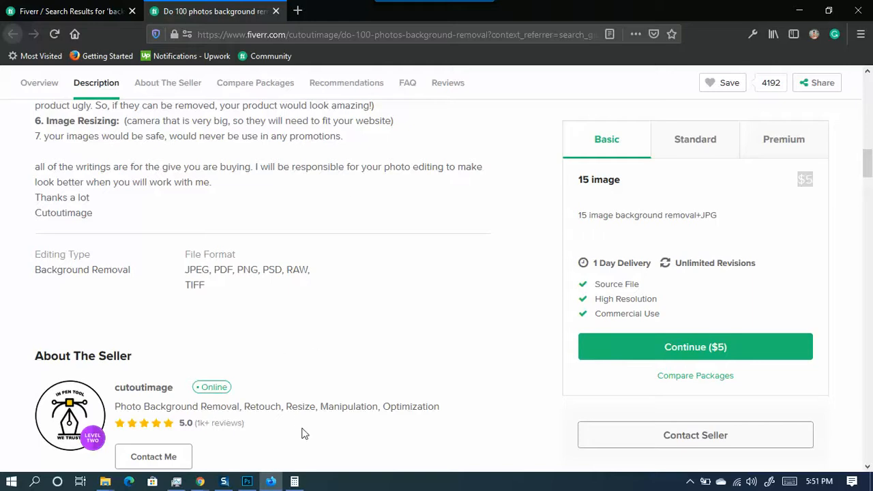
{"action": "left_click", "coordinate": [294, 481]}
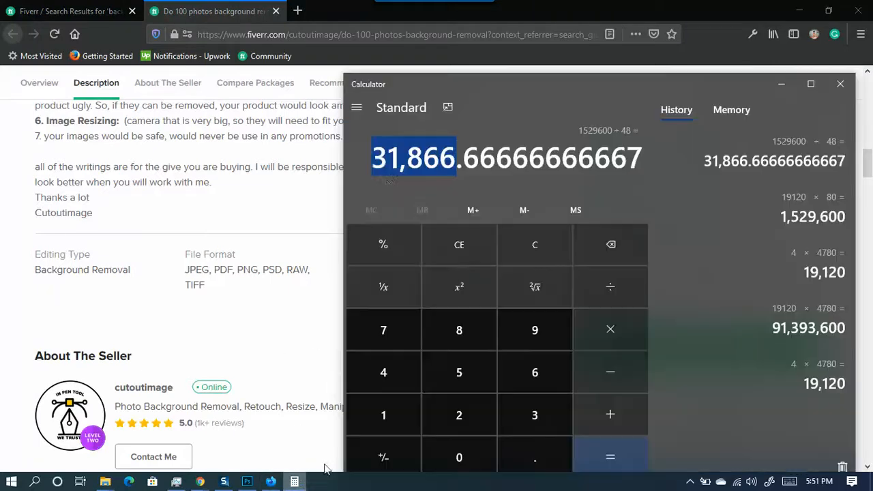
{"action": "left_click", "coordinate": [175, 247]}
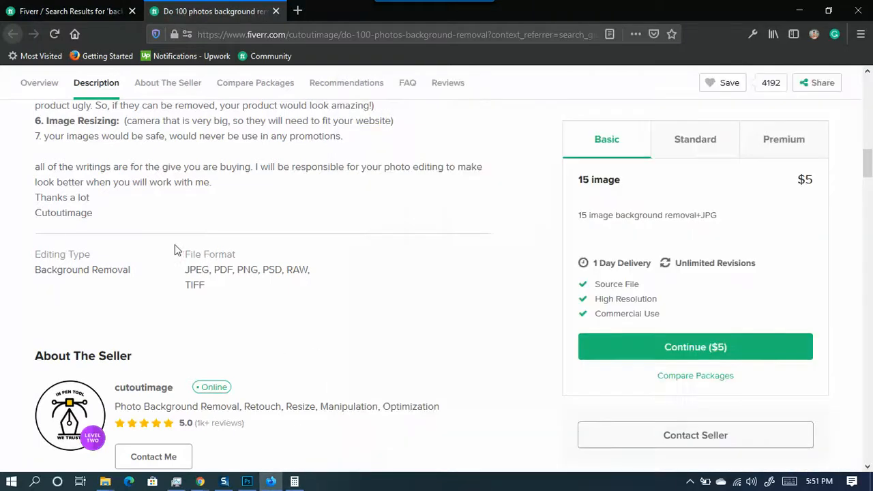
{"action": "left_click", "coordinate": [247, 481]}
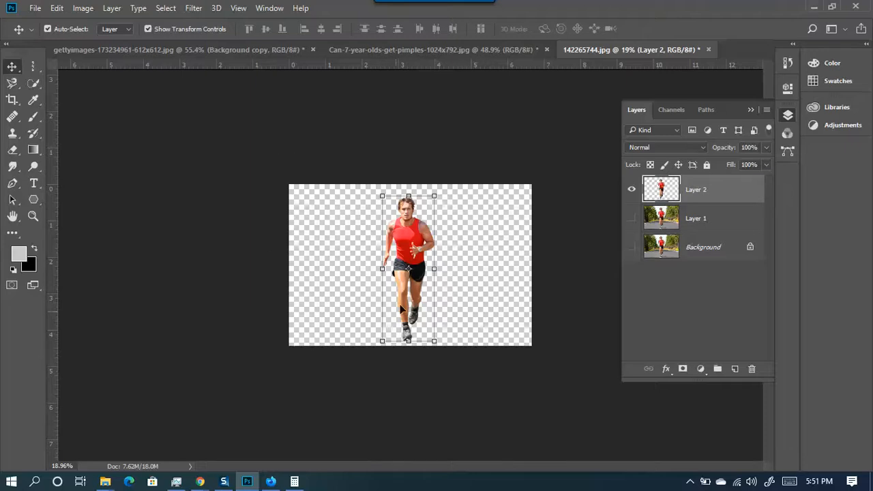
- Zoom the canvas on the cut-out runner and deselect Layer 2 in the Layers panel
{"action": "scroll", "coordinate": [401, 306], "scroll_direction": "up", "scroll_amount": 10}
{"action": "scroll", "coordinate": [473, 307], "scroll_direction": "up", "scroll_amount": 2}
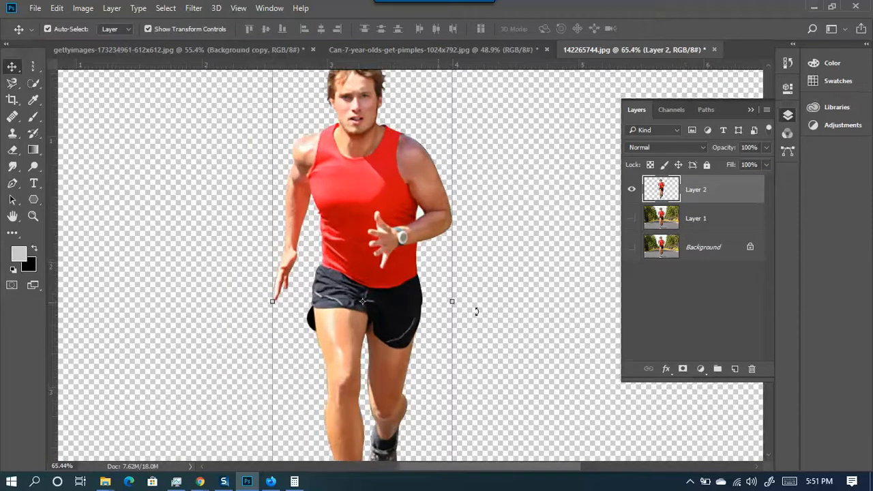
{"action": "scroll", "coordinate": [459, 310], "scroll_direction": "down", "scroll_amount": 3}
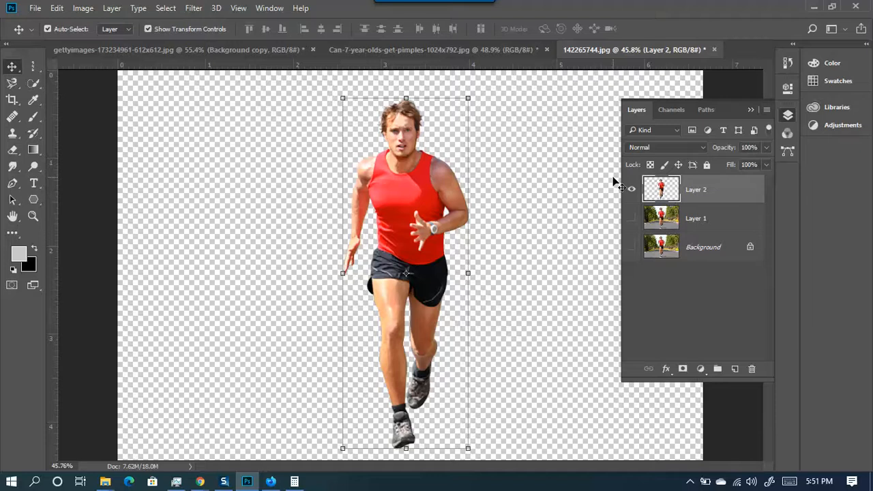
{"action": "left_click", "coordinate": [515, 177]}
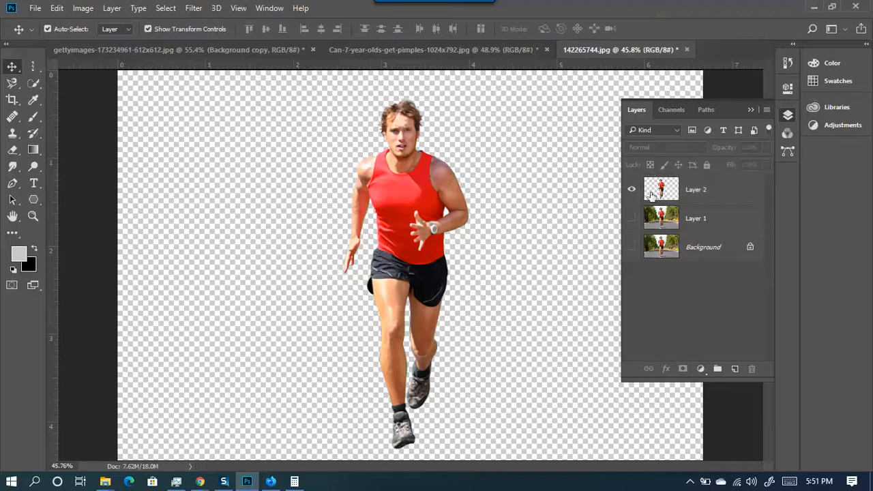
{"action": "scroll", "coordinate": [489, 253], "scroll_direction": "down", "scroll_amount": 1}
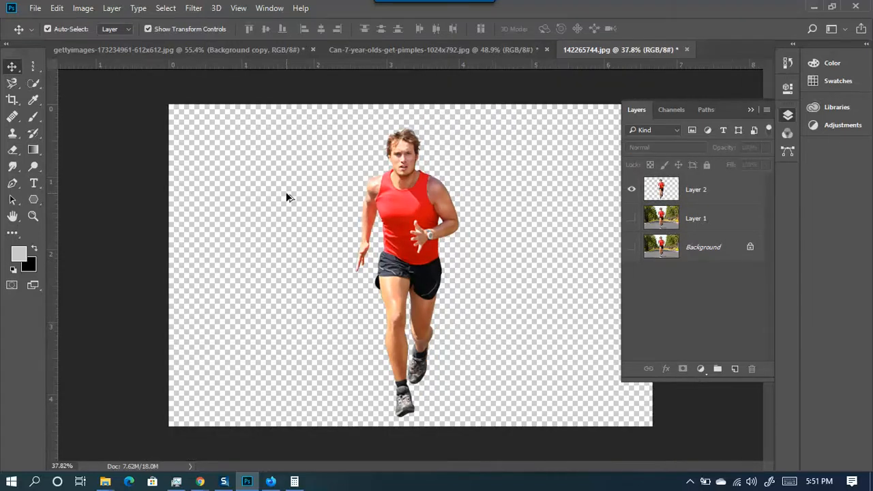
- Magic Wand-select the transparent area around the runner on Layer 2, then hide Layer 2
{"action": "left_click", "coordinate": [34, 82]}
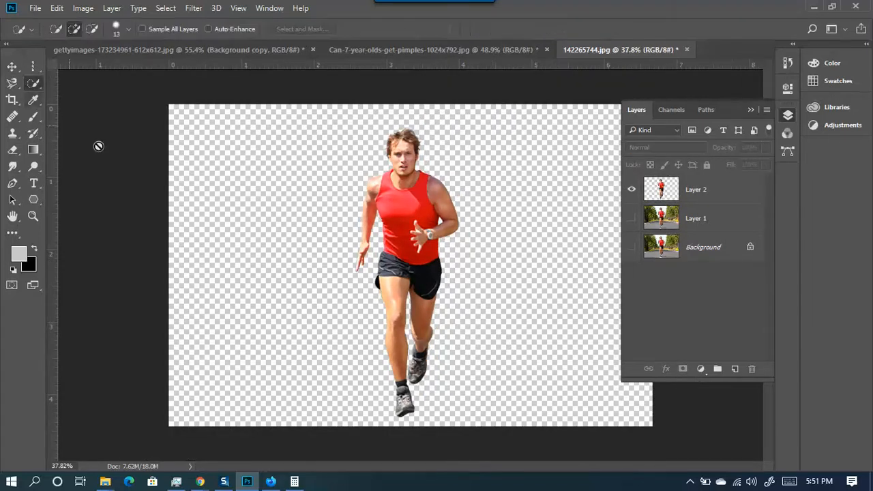
{"action": "right_click", "coordinate": [39, 81]}
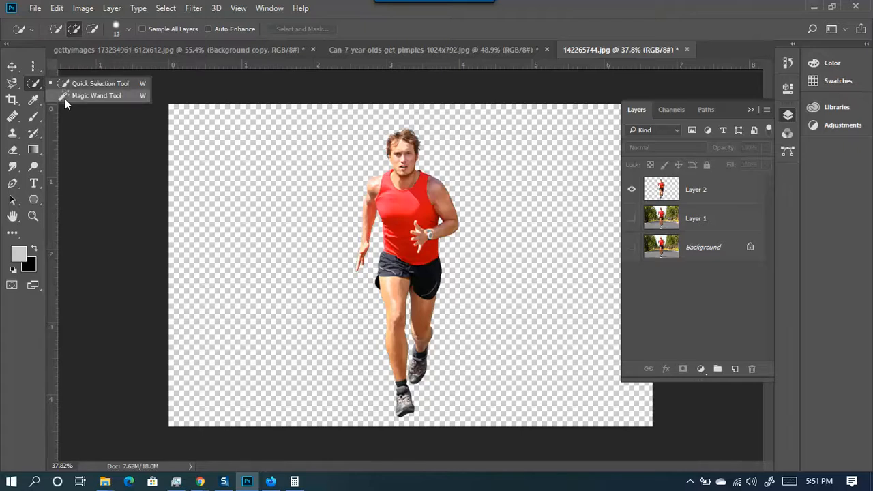
{"action": "left_click", "coordinate": [64, 99]}
{"action": "left_click", "coordinate": [360, 182]}
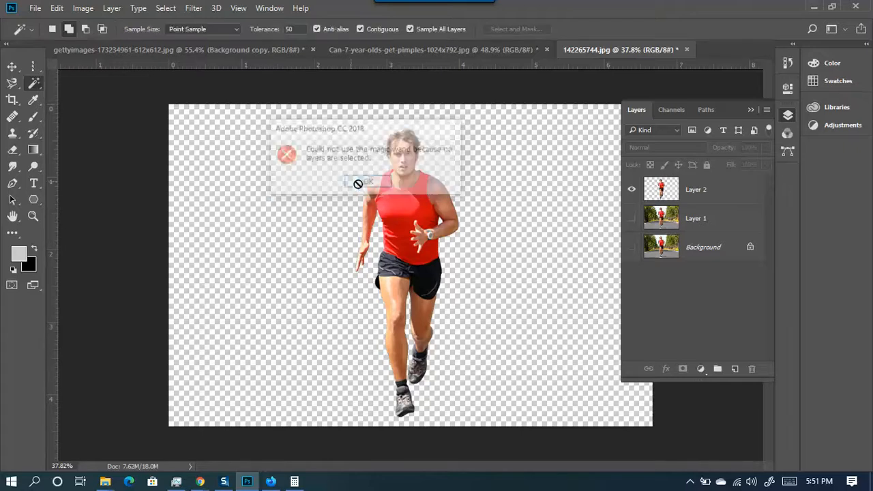
{"action": "left_click", "coordinate": [678, 200]}
{"action": "left_click", "coordinate": [553, 185]}
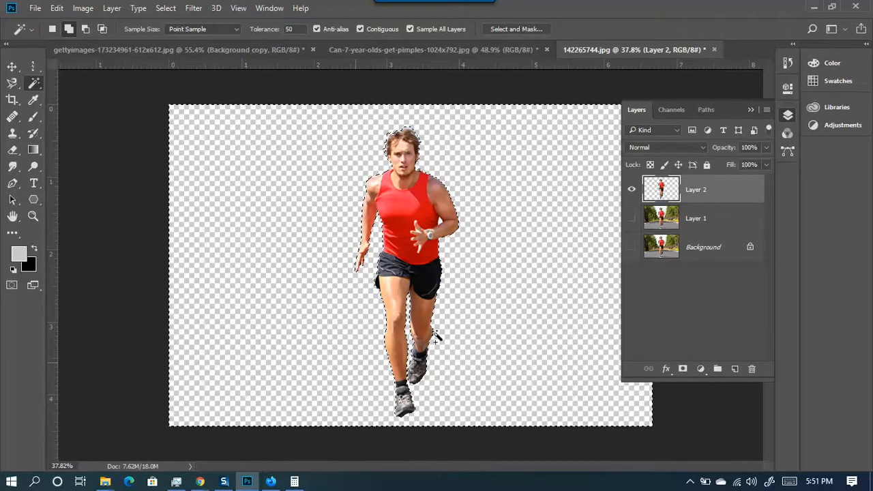
{"action": "left_click", "coordinate": [690, 230]}
{"action": "left_click", "coordinate": [631, 188]}
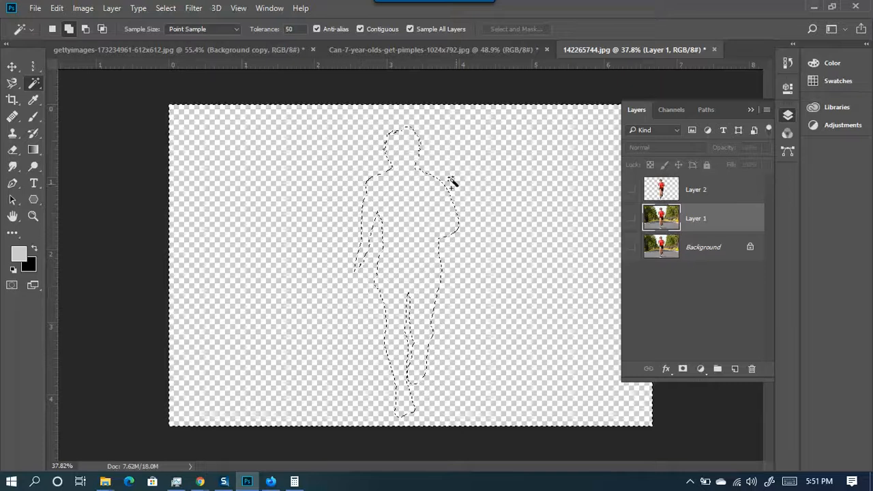
- Invert the selection to just the runner with Select > Inverse, showing Layer 1's road photo
{"action": "left_click", "coordinate": [165, 7]}
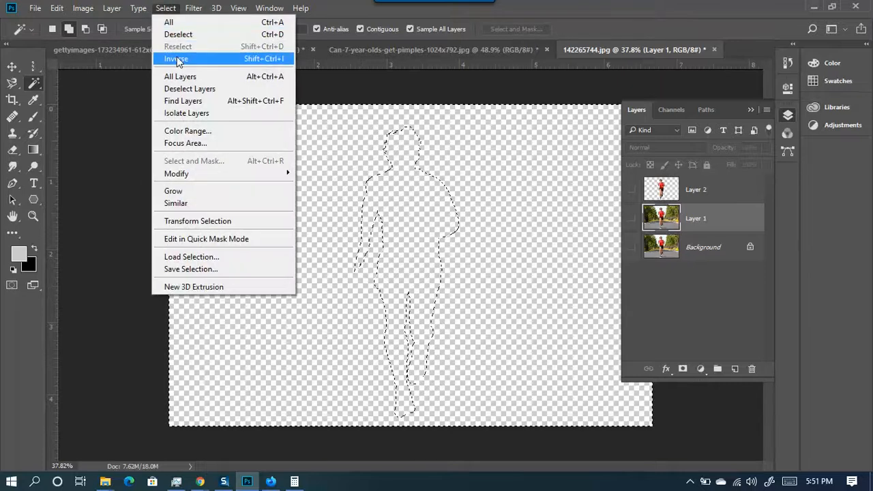
{"action": "left_click", "coordinate": [501, 197]}
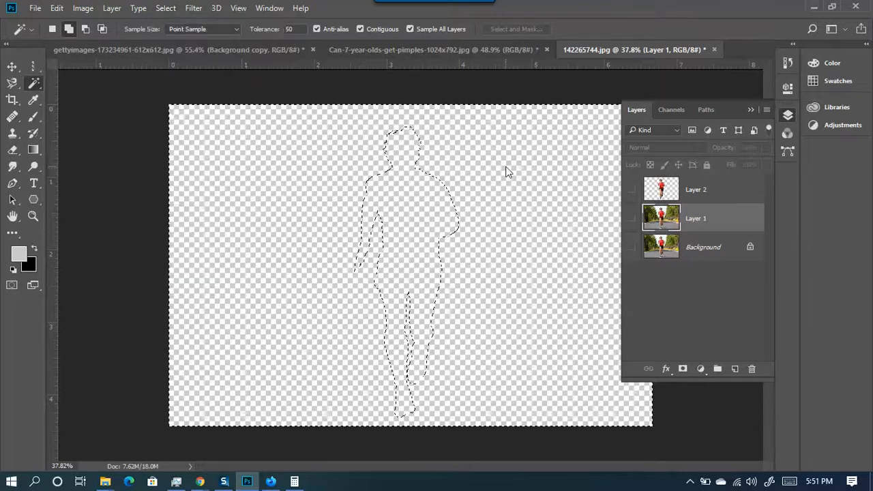
{"action": "left_click", "coordinate": [632, 218]}
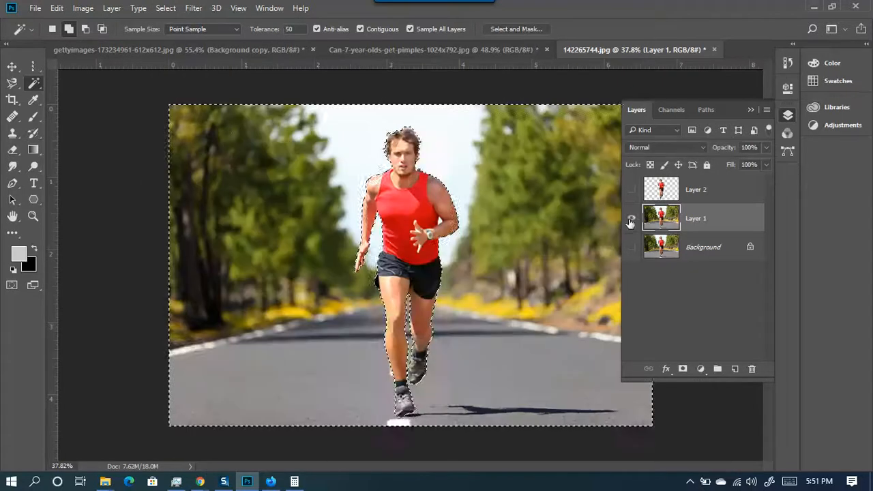
{"action": "left_click", "coordinate": [750, 110]}
{"action": "scroll", "coordinate": [481, 208], "scroll_direction": "up", "scroll_amount": 8}
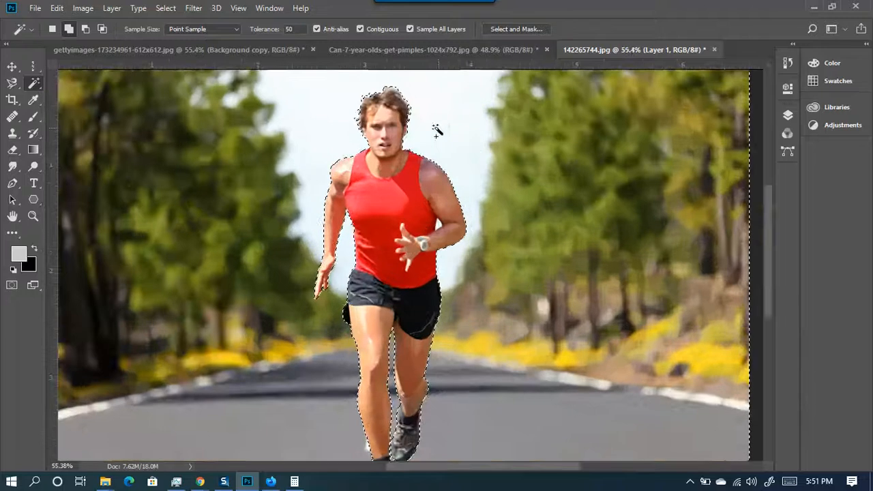
{"action": "scroll", "coordinate": [410, 94], "scroll_direction": "up", "scroll_amount": 3}
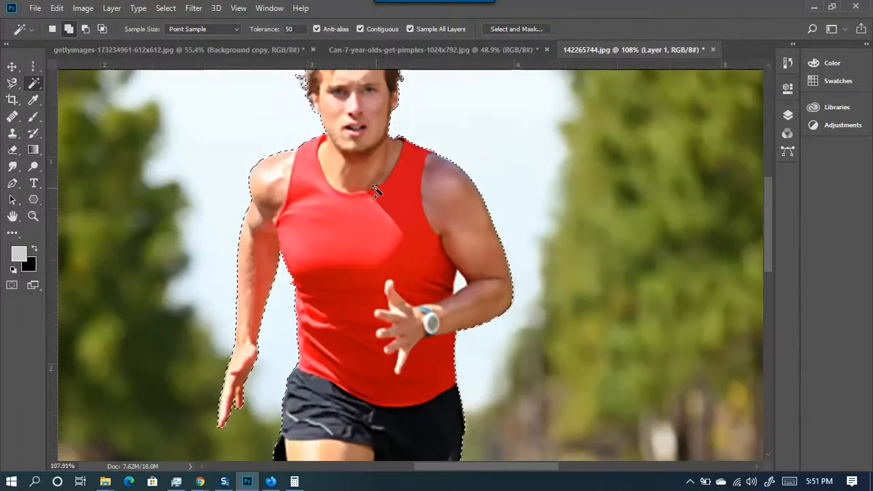
{"action": "scroll", "coordinate": [362, 155], "scroll_direction": "down", "scroll_amount": 10}
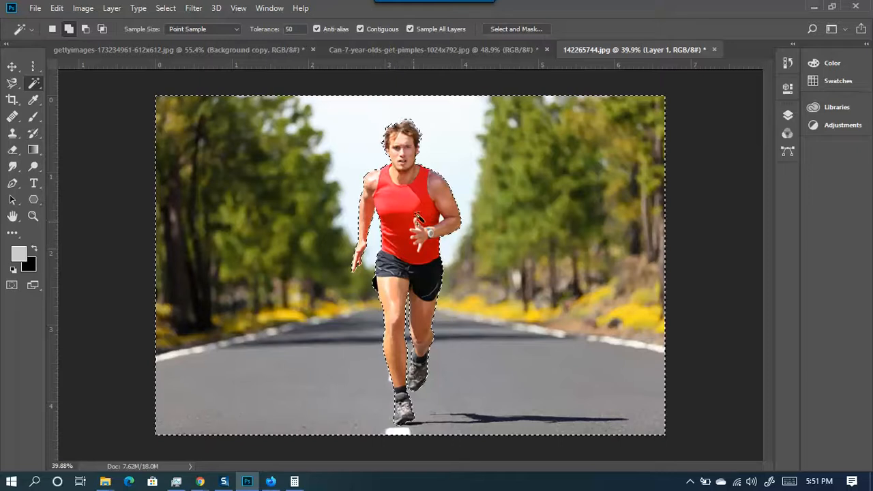
{"action": "left_click", "coordinate": [164, 7]}
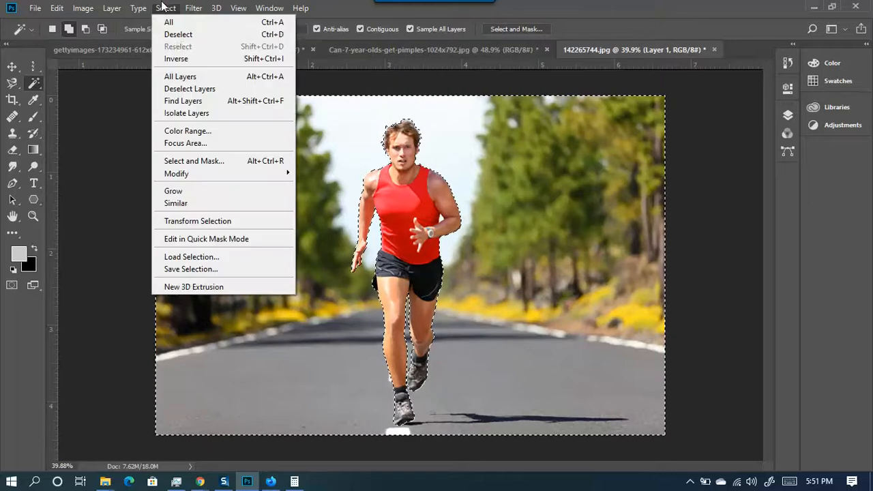
{"action": "left_click", "coordinate": [179, 58]}
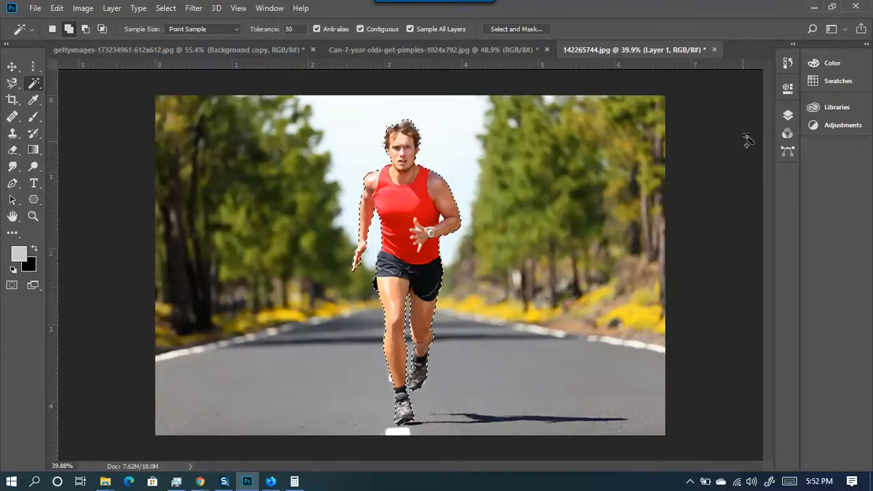
{"action": "left_click", "coordinate": [788, 118]}
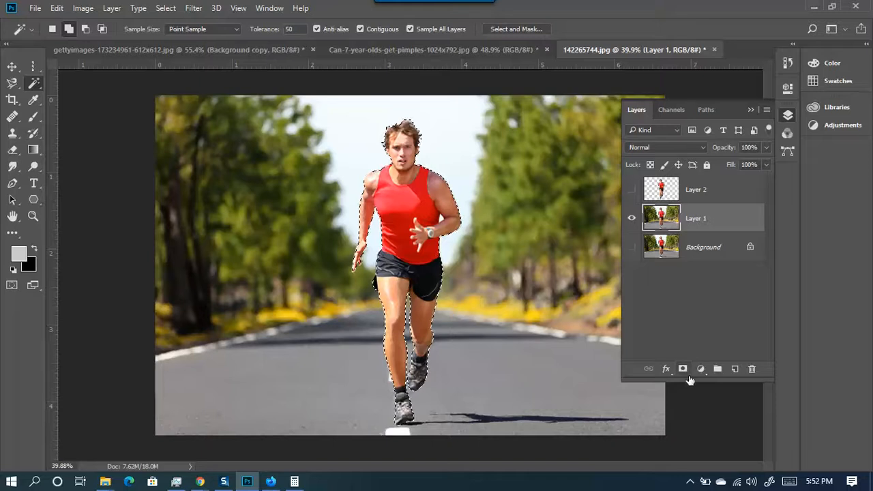
- Create Layer 3 above Layer 1, group the two, then ungroup them with Ctrl+Shift+G
{"action": "left_click", "coordinate": [735, 369]}
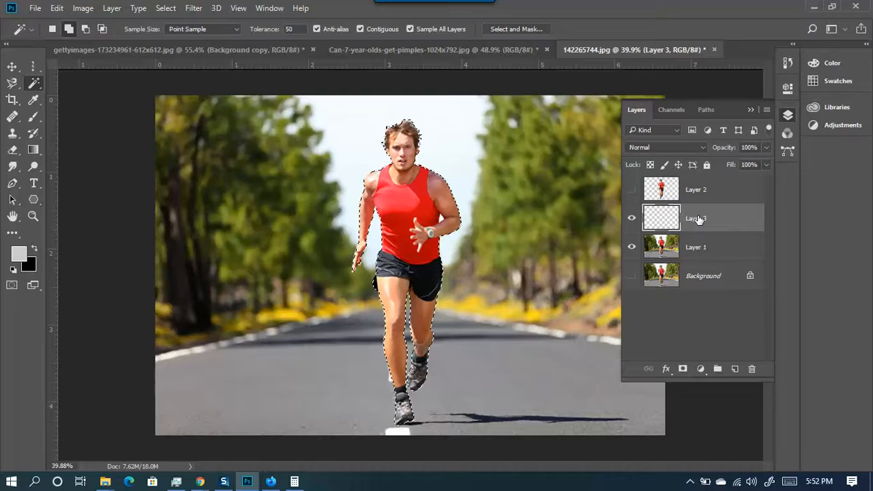
{"action": "left_click", "coordinate": [703, 196], "text": "shift"}
{"action": "left_click", "coordinate": [695, 254], "text": "shift"}
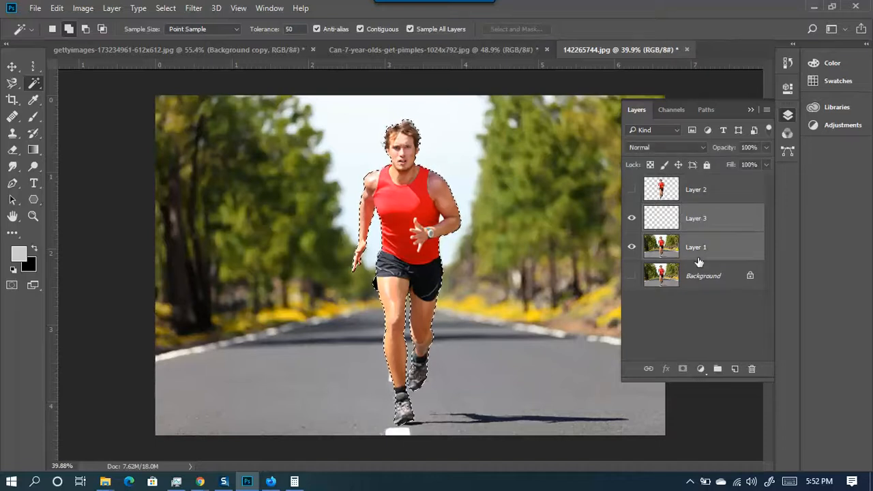
{"action": "left_click", "coordinate": [716, 369]}
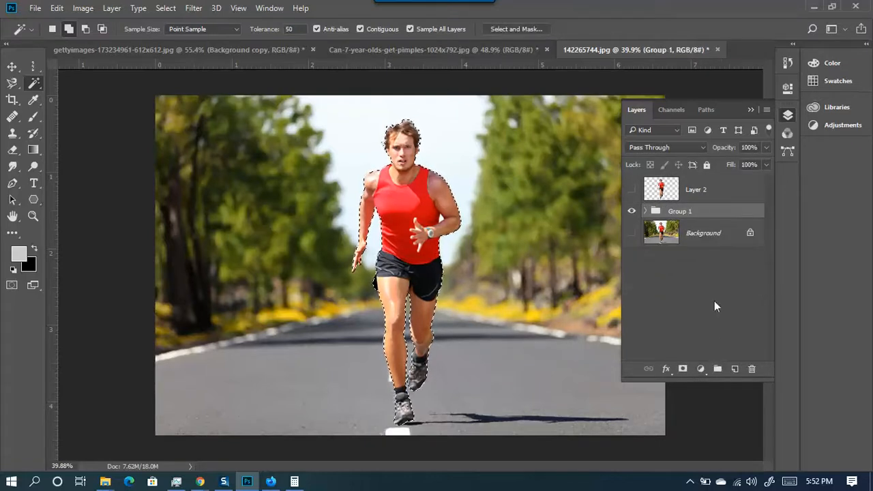
{"action": "left_click", "coordinate": [644, 210]}
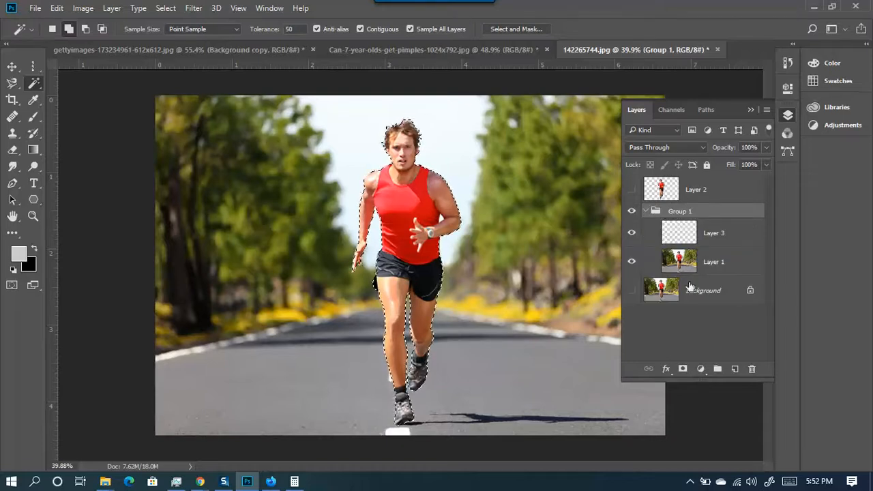
{"action": "key", "text": "ctrl+shift+g"}
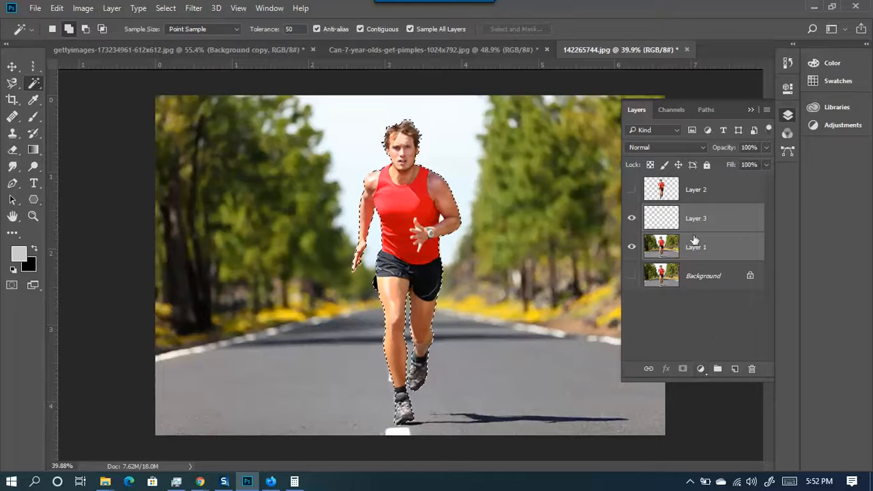
{"action": "left_click", "coordinate": [702, 252]}
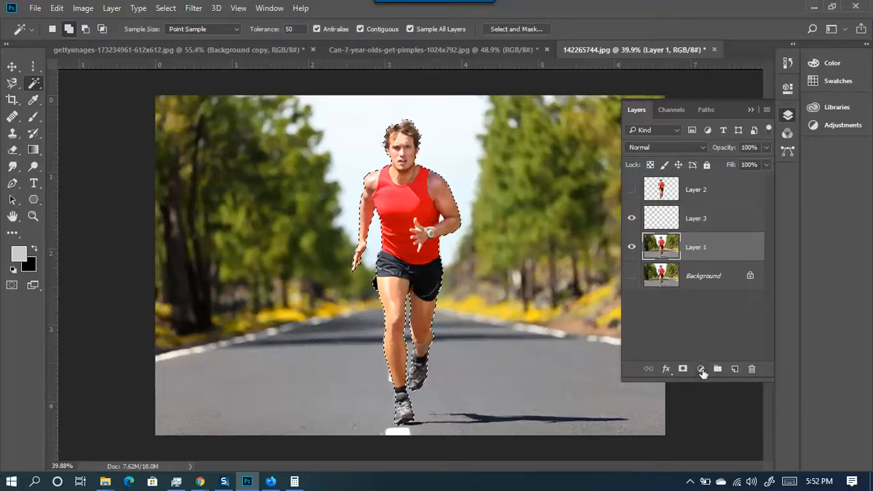
{"action": "left_click", "coordinate": [701, 369]}
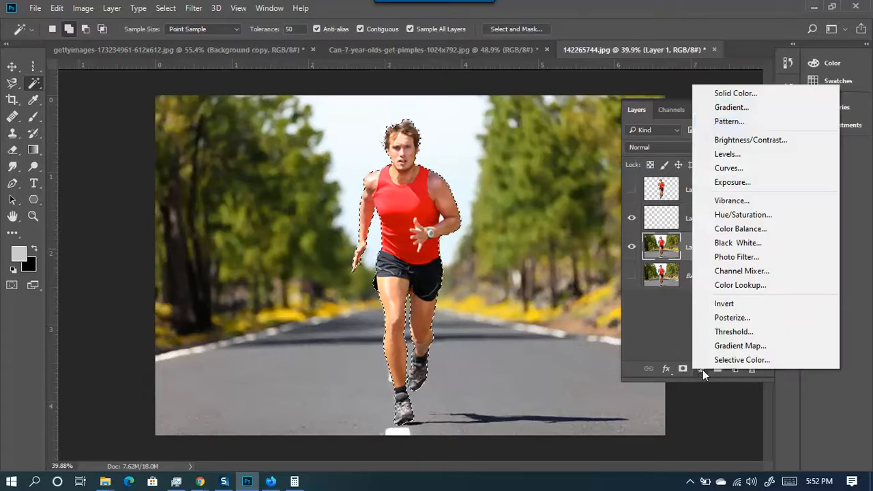
- Add a layer mask to Layer 1 from the runner selection, hiding the road and trees
{"action": "left_click", "coordinate": [660, 316]}
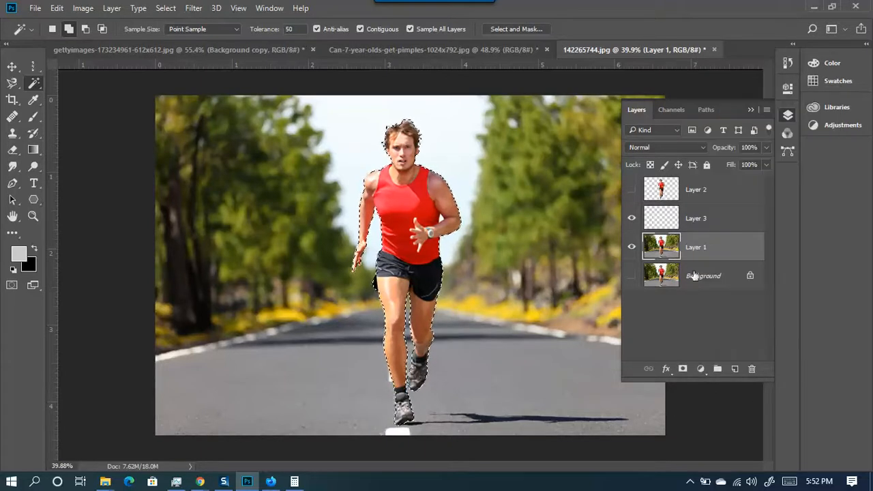
{"action": "left_click", "coordinate": [682, 368]}
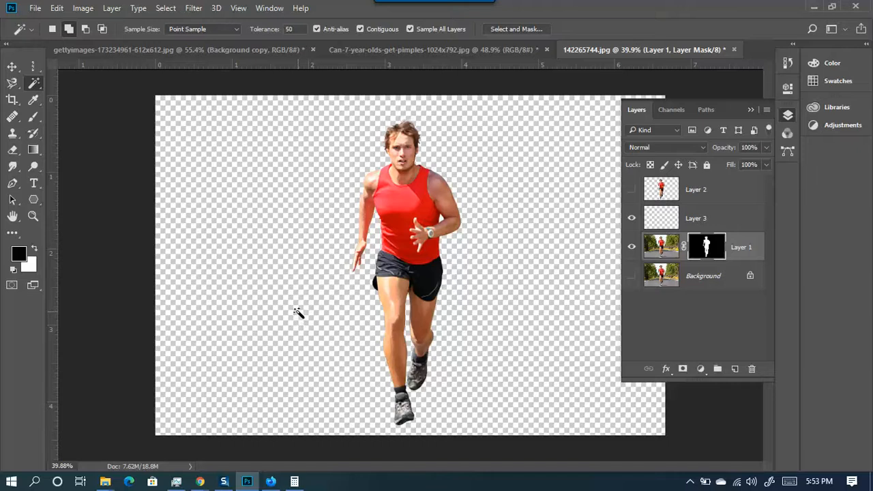
- Select empty Layer 3, then toggle Layer 1 and Layer 2 visibility to compare, leaving Layer 1 shown
{"action": "left_click", "coordinate": [743, 219]}
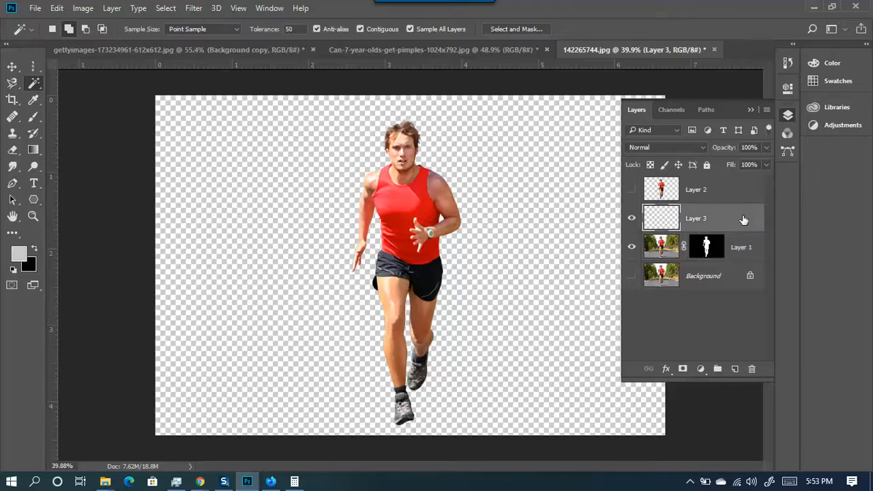
{"action": "left_click", "coordinate": [631, 216]}
{"action": "left_click", "coordinate": [632, 190]}
{"action": "left_click", "coordinate": [632, 190]}
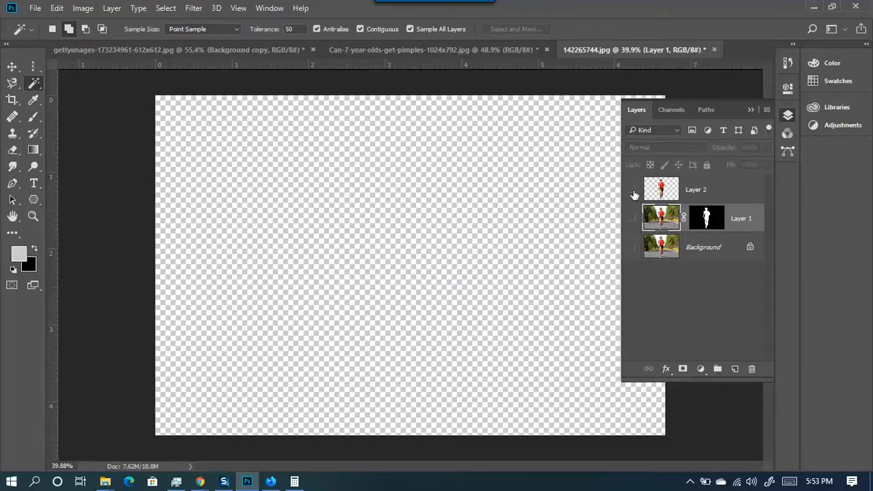
{"action": "left_click", "coordinate": [632, 218]}
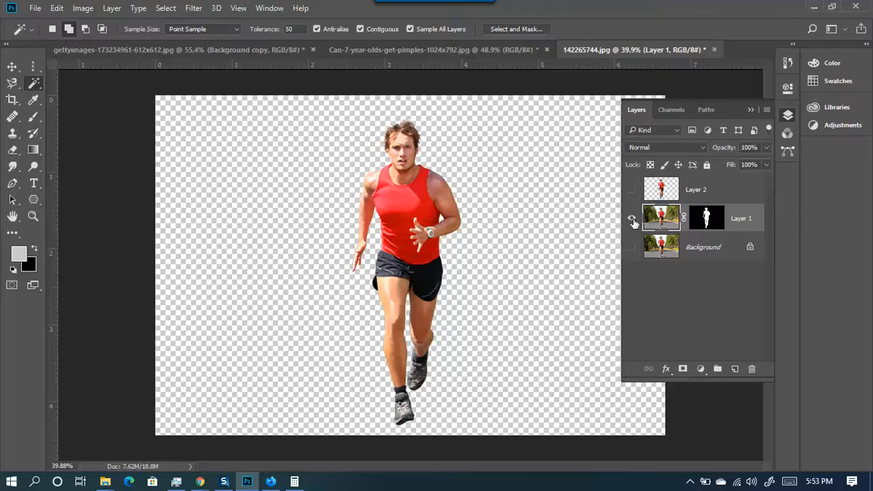
{"action": "left_click", "coordinate": [632, 218]}
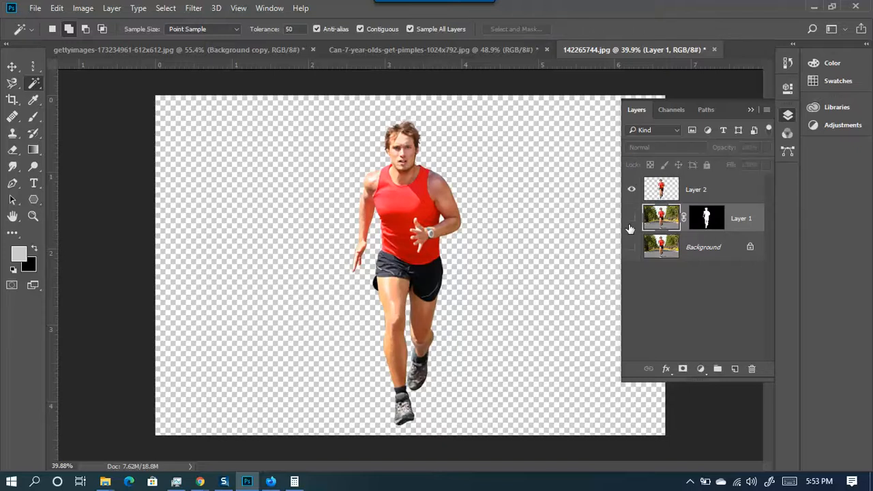
{"action": "left_click", "coordinate": [632, 188]}
{"action": "left_click", "coordinate": [631, 218]}
{"action": "left_click", "coordinate": [631, 218]}
{"action": "left_click", "coordinate": [631, 189]}
{"action": "left_click", "coordinate": [632, 190]}
{"action": "left_click", "coordinate": [631, 218]}
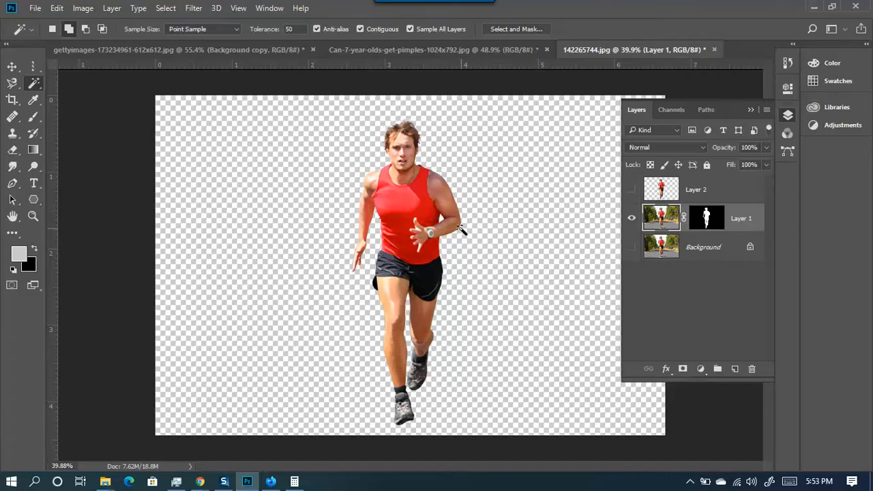
- Pick the Move tool, raise the meeting window's speaker volume to 100, and return to Photoshop
{"action": "left_click", "coordinate": [15, 67]}
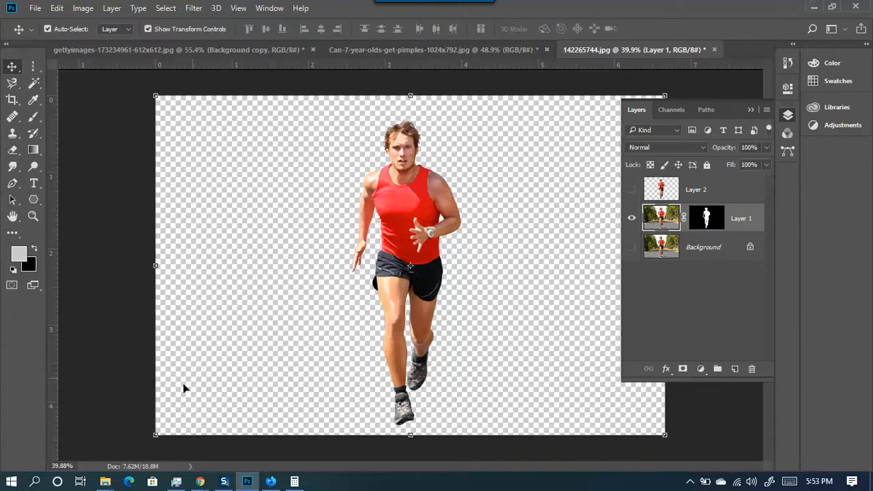
{"action": "mouse_move", "coordinate": [200, 481]}
{"action": "left_click", "coordinate": [164, 428]}
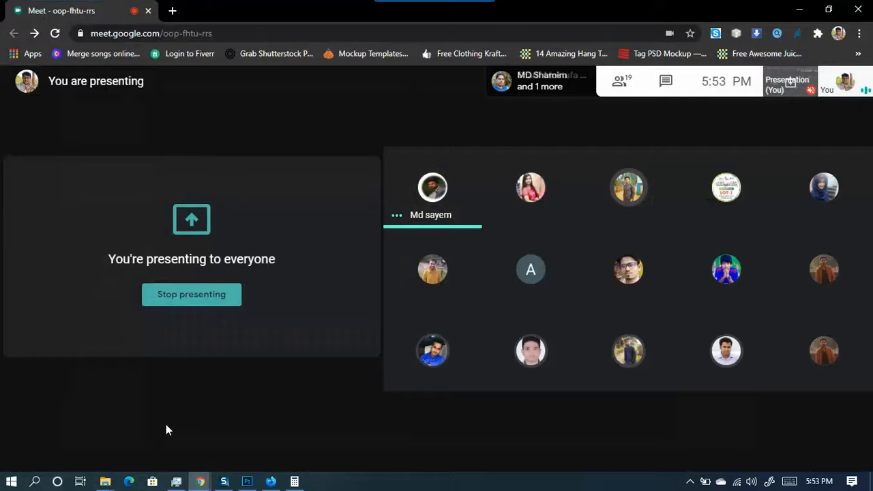
{"action": "left_click", "coordinate": [751, 483]}
{"action": "left_click_drag", "start_coordinate": [764, 455], "coordinate": [837, 452]}
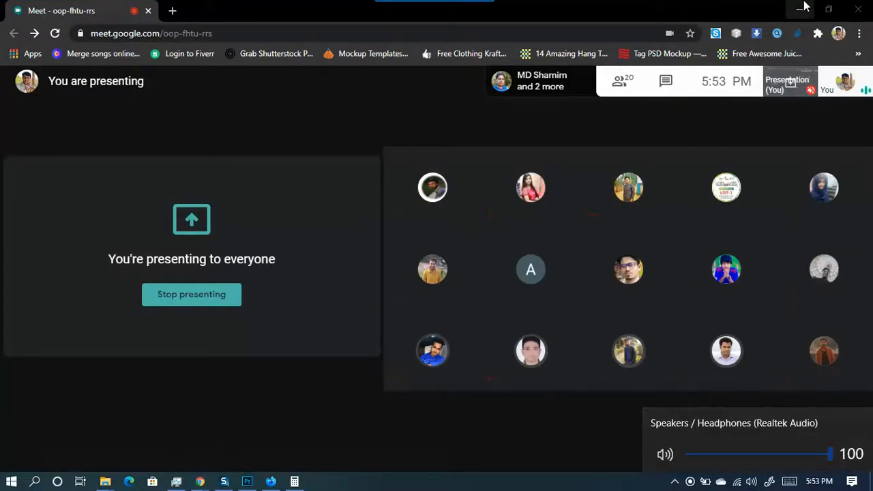
{"action": "left_click", "coordinate": [799, 9]}
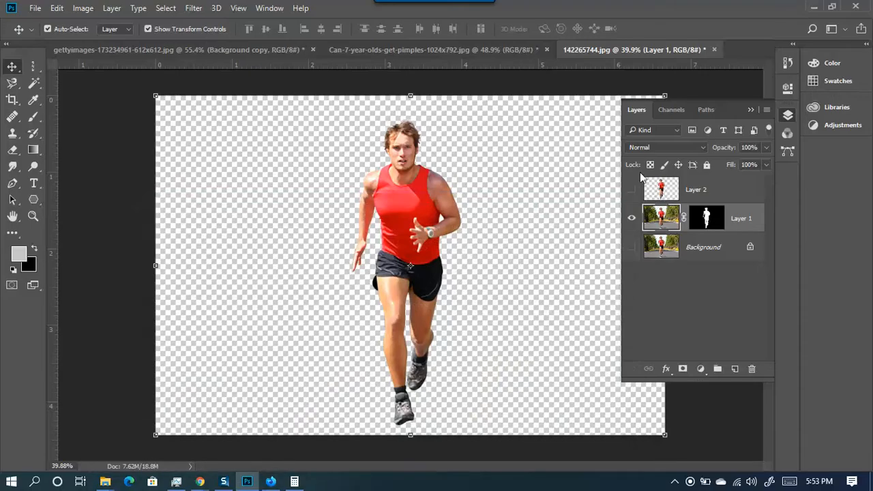
- Toggle Layer 1 and Layer 2 visibility back and forth, leaving only the Layer 2 cut-out visible
{"action": "left_click", "coordinate": [631, 217]}
{"action": "left_click", "coordinate": [632, 190]}
{"action": "left_click", "coordinate": [632, 189]}
{"action": "left_click", "coordinate": [631, 191]}
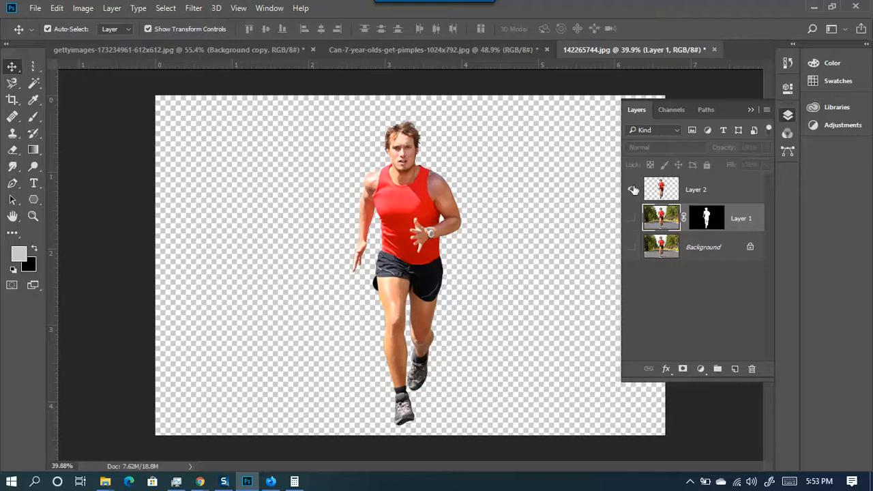
{"action": "left_click", "coordinate": [633, 190]}
{"action": "left_click", "coordinate": [631, 218]}
{"action": "left_click", "coordinate": [631, 218]}
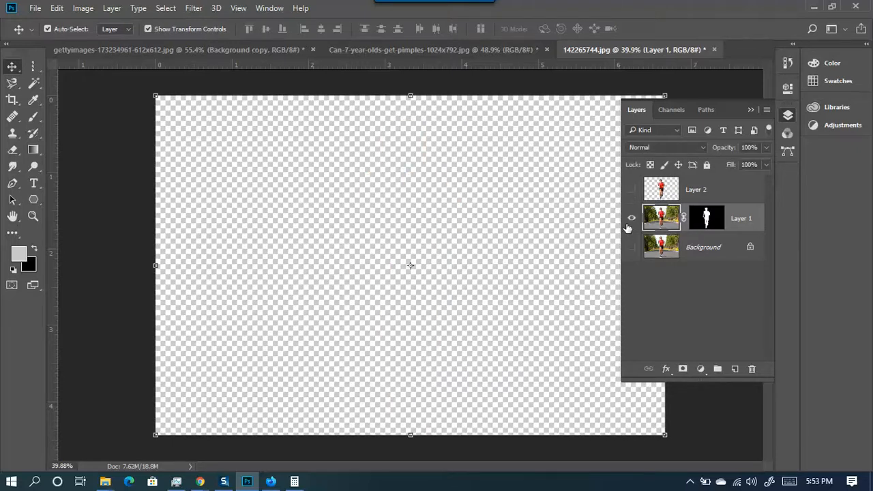
{"action": "left_click", "coordinate": [631, 218]}
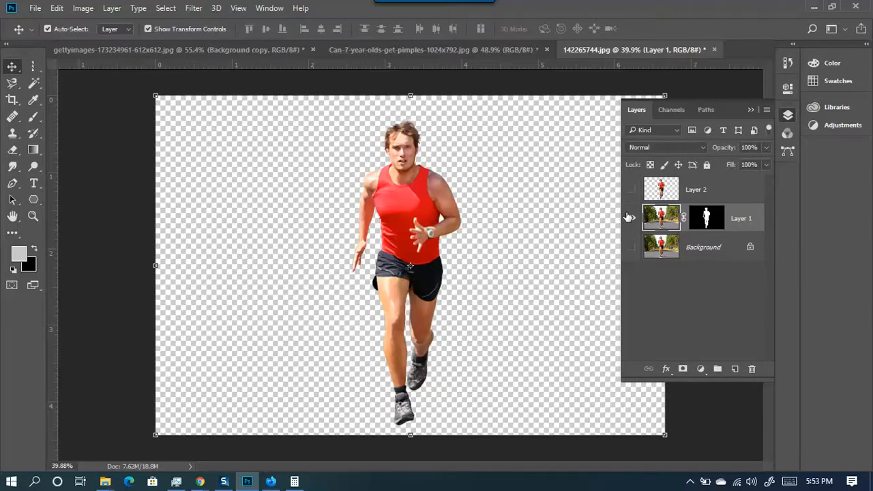
{"action": "left_click", "coordinate": [631, 218]}
{"action": "left_click", "coordinate": [631, 189]}
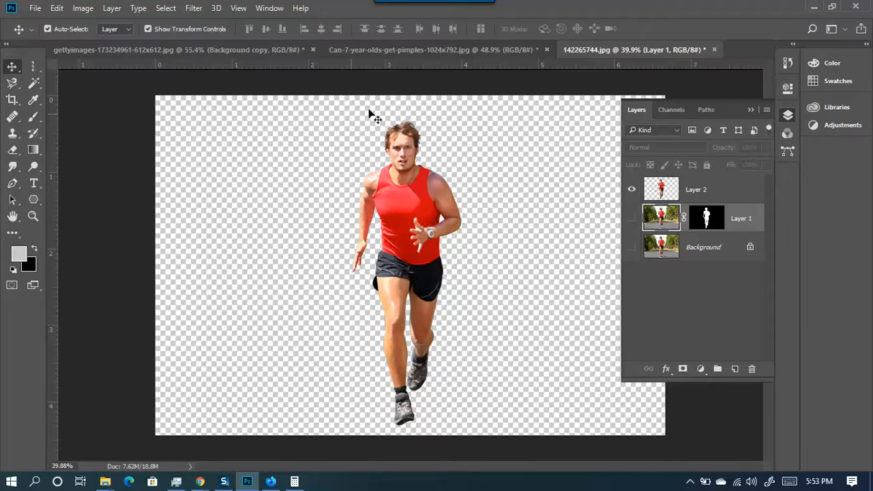
- Zoom in on the runner's hair edges, select the Background layer, and zoom back out
{"action": "scroll", "coordinate": [325, 128], "scroll_direction": "up", "scroll_amount": 10}
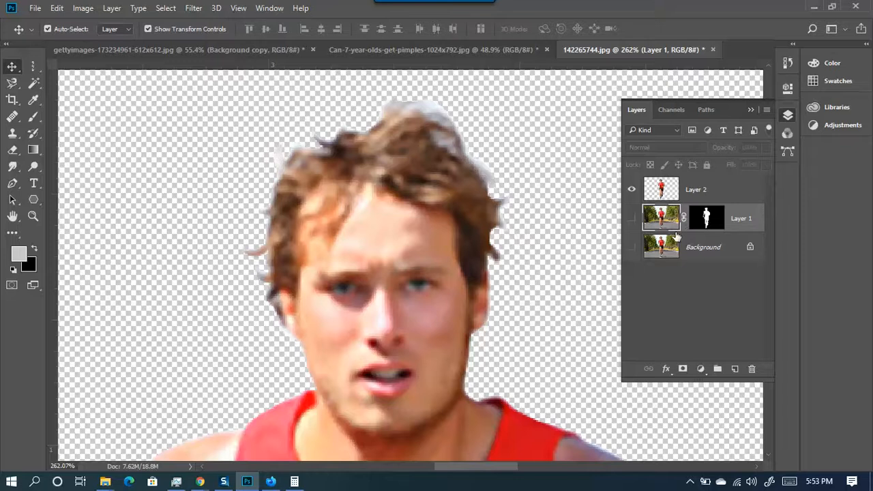
{"action": "scroll", "coordinate": [561, 249], "scroll_direction": "down", "scroll_amount": 4}
{"action": "left_click", "coordinate": [728, 249]}
{"action": "scroll", "coordinate": [437, 230], "scroll_direction": "down", "scroll_amount": 2}
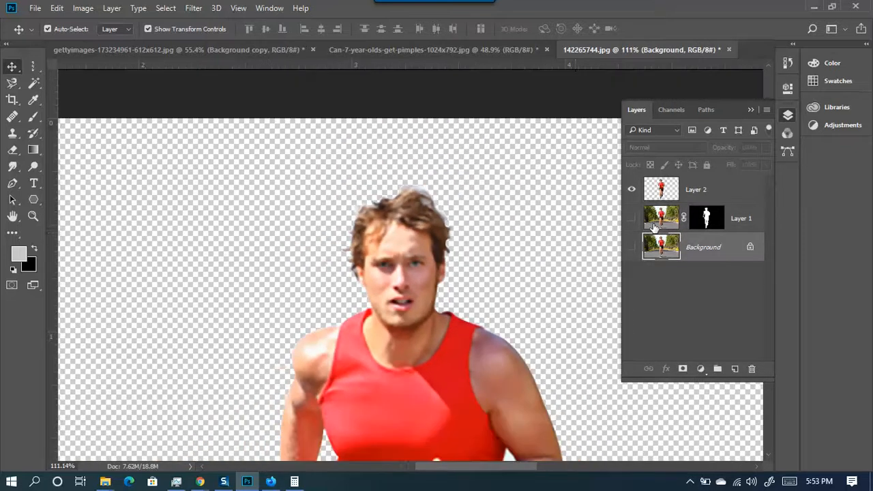
{"action": "scroll", "coordinate": [259, 249], "scroll_direction": "down", "scroll_amount": 5}
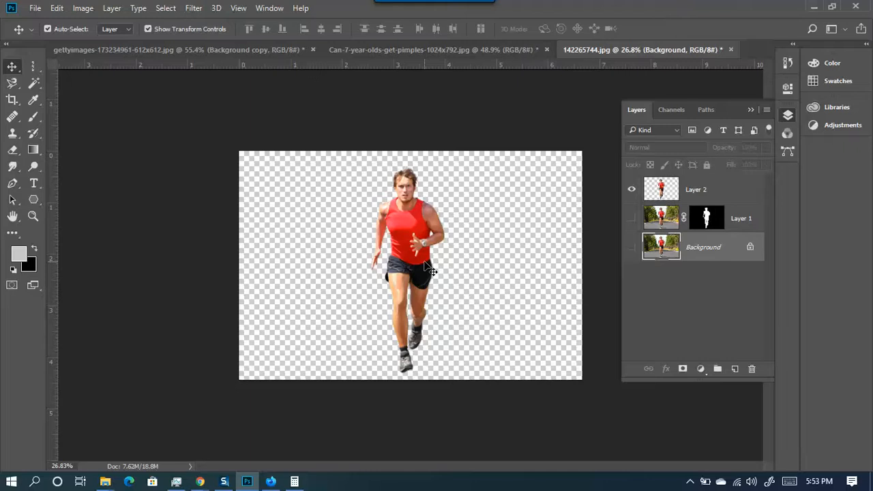
- Draw a canvas-covering Rectangle 1 shape with a dark grey fill
{"action": "left_click", "coordinate": [33, 202]}
{"action": "left_click", "coordinate": [82, 199]}
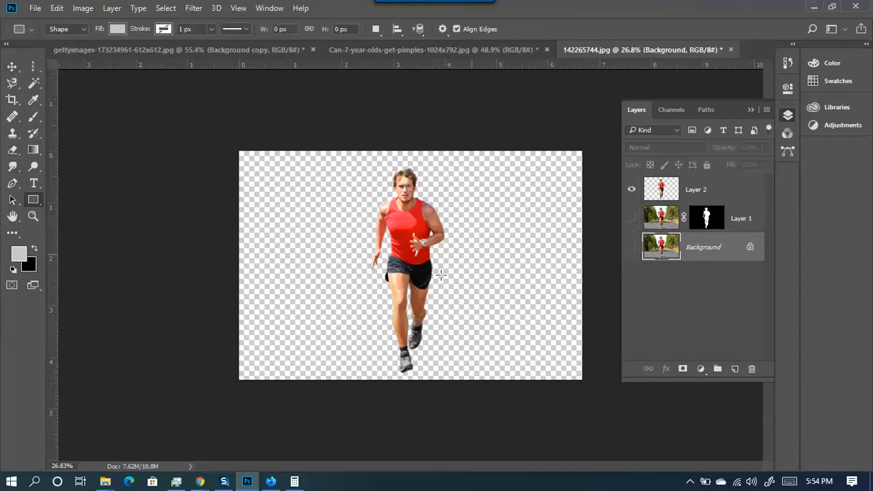
{"action": "left_click_drag", "start_coordinate": [411, 266], "coordinate": [613, 404]}
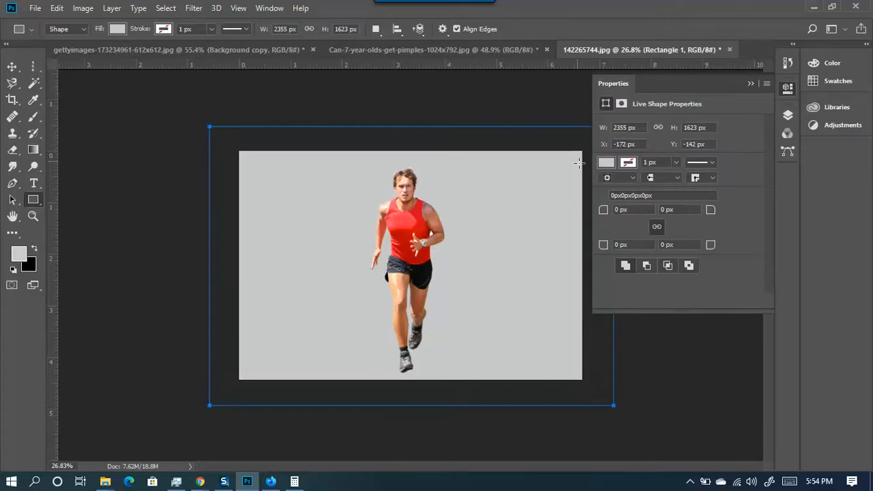
{"action": "left_click", "coordinate": [606, 162]}
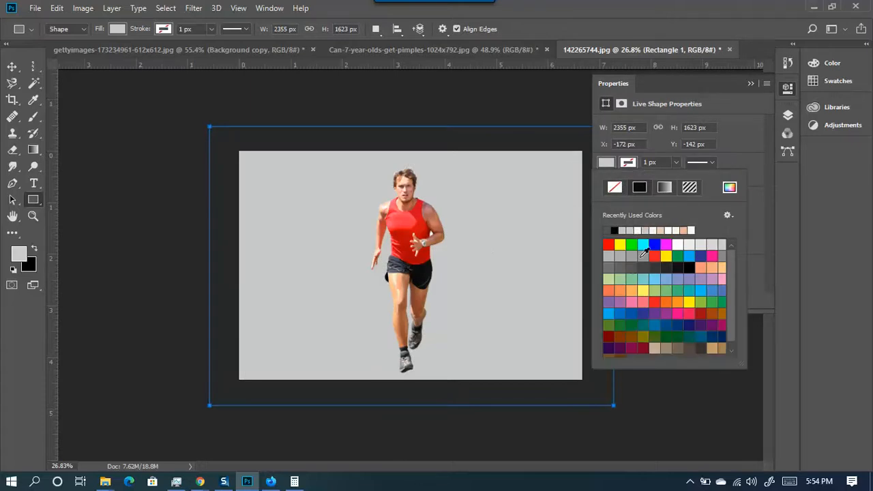
{"action": "left_click", "coordinate": [643, 254]}
{"action": "left_click", "coordinate": [756, 83]}
{"action": "left_click", "coordinate": [751, 83]}
{"action": "left_click", "coordinate": [789, 115]}
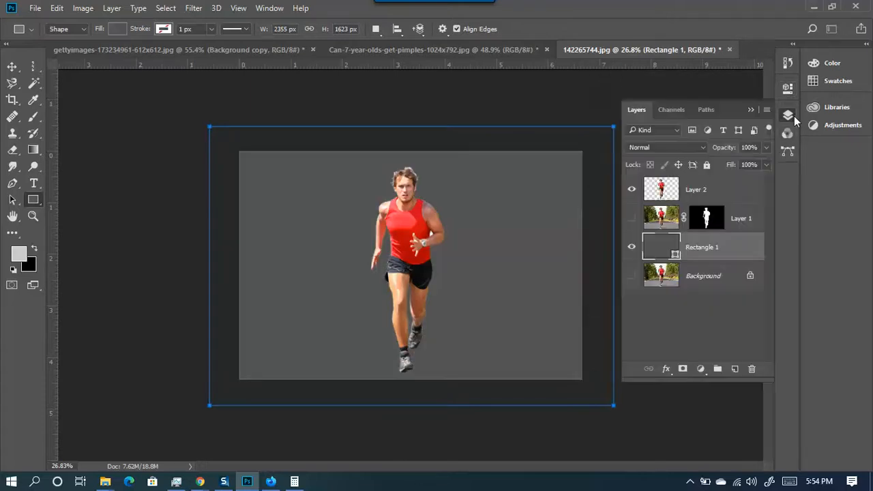
- Set the rectangle fill to near-black in the Color Picker, then check the runner against it
{"action": "double_click", "coordinate": [675, 254]}
{"action": "type", "text": "ff0000"}
{"action": "left_click", "coordinate": [653, 323]}
{"action": "left_click", "coordinate": [545, 366]}
{"action": "key", "text": "Return"}
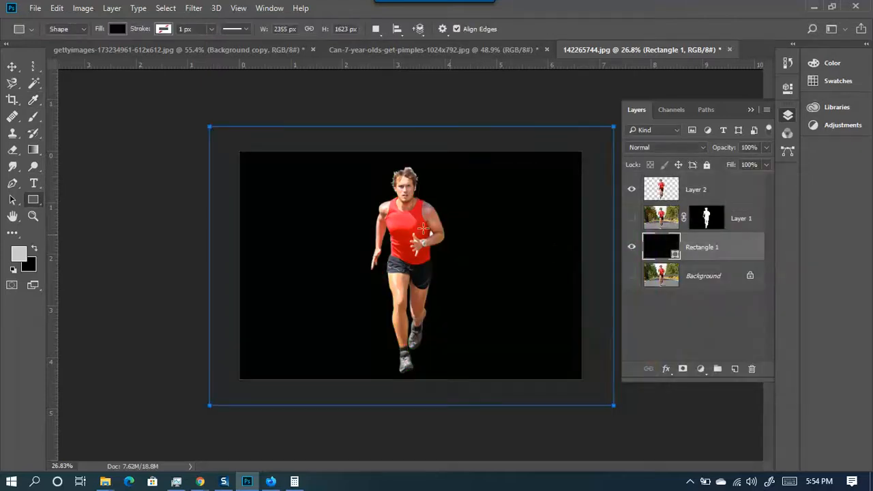
{"action": "scroll", "coordinate": [423, 225], "scroll_direction": "up", "scroll_amount": 5}
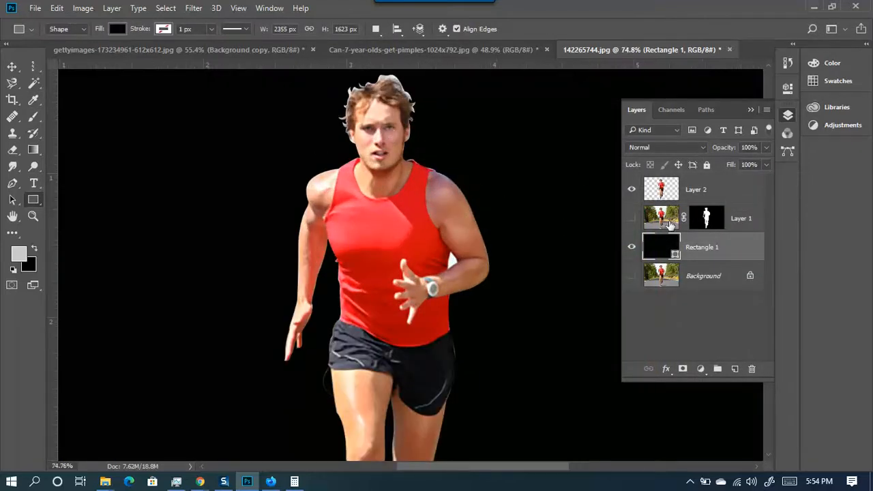
{"action": "left_click", "coordinate": [631, 189]}
{"action": "left_click", "coordinate": [631, 190]}
{"action": "scroll", "coordinate": [462, 262], "scroll_direction": "up", "scroll_amount": 4}
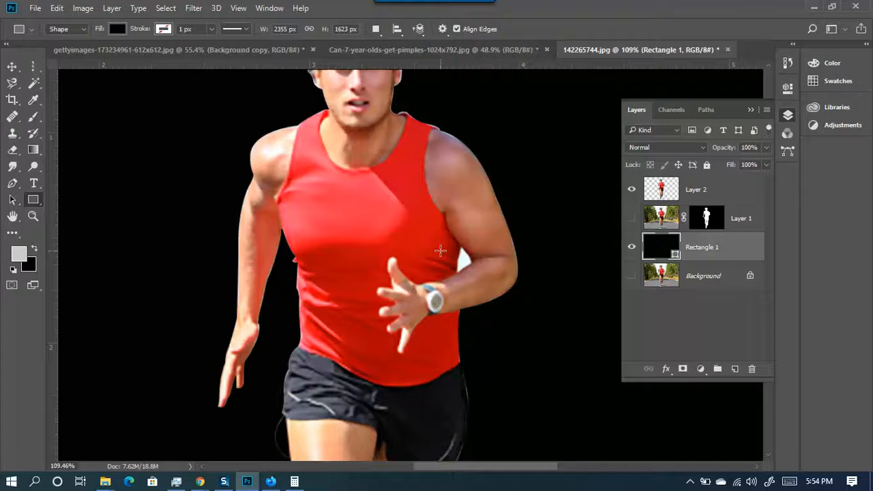
{"action": "scroll", "coordinate": [493, 242], "scroll_direction": "up", "scroll_amount": 2}
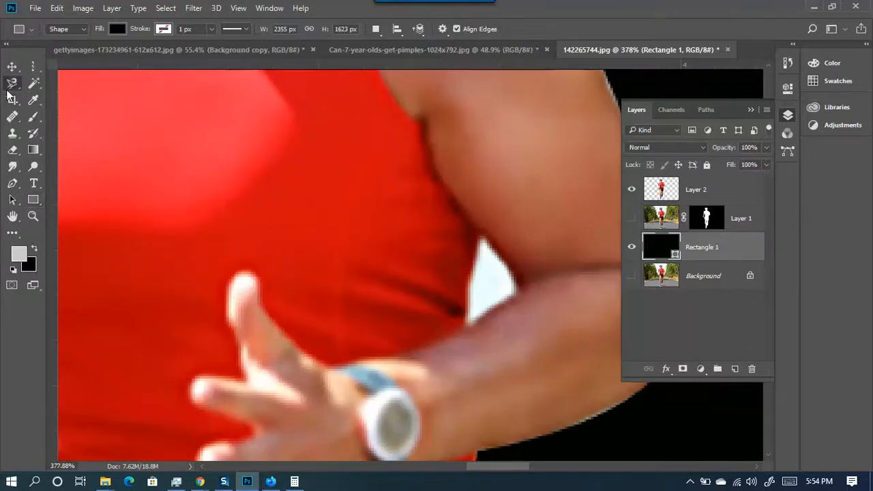
- Lasso-select the leftover white gap between the runner's elbow and torso
{"action": "left_click_drag", "start_coordinate": [12, 83], "coordinate": [54, 100]}
{"action": "left_click", "coordinate": [65, 83]}
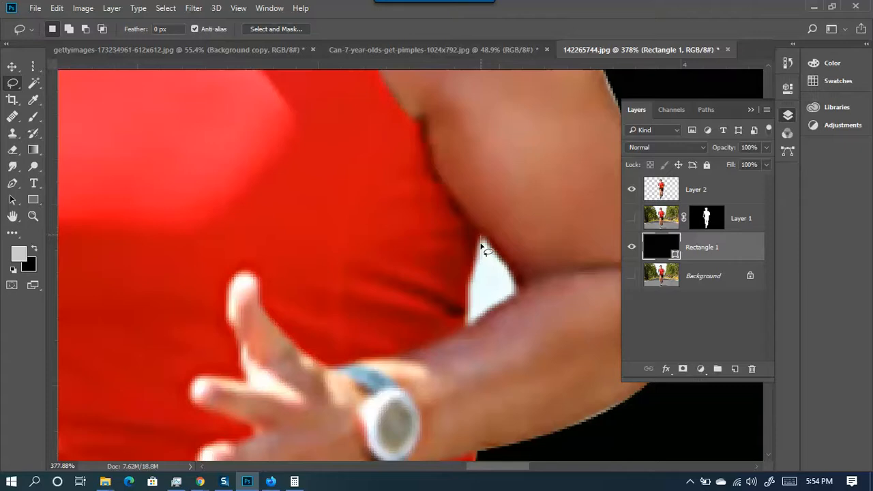
{"action": "mouse_move", "coordinate": [475, 276]}
{"action": "left_mouse_down"}
{"action": "mouse_move", "coordinate": [470, 328]}
{"action": "mouse_move", "coordinate": [521, 293]}
{"action": "mouse_move", "coordinate": [482, 238]}
{"action": "mouse_move", "coordinate": [467, 307]}
{"action": "mouse_move", "coordinate": [481, 330]}
{"action": "left_mouse_up"}
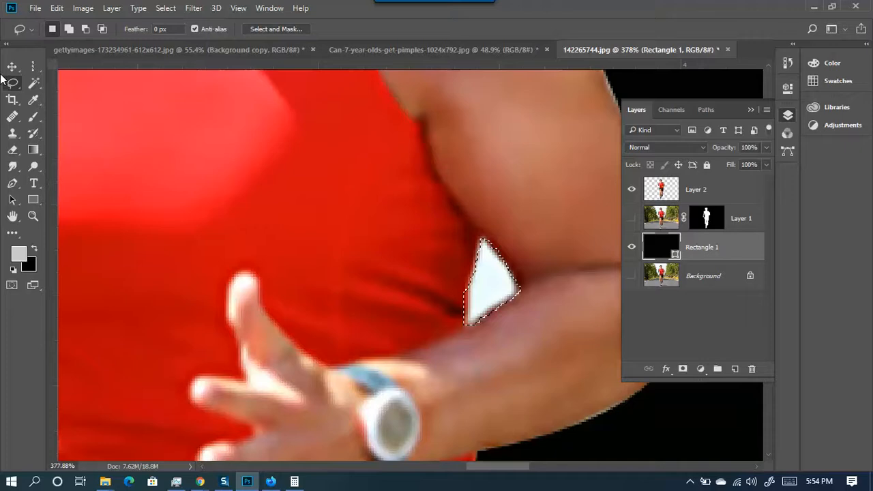
- Erase the selected gap on Layer 2 with the Eraser at 100% opacity, then deselect
{"action": "left_click", "coordinate": [13, 149]}
{"action": "left_click", "coordinate": [491, 284]}
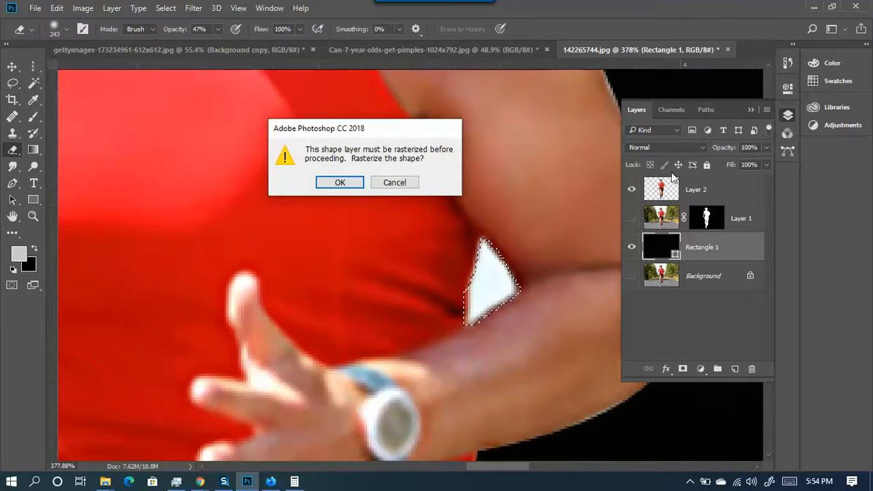
{"action": "left_click", "coordinate": [340, 181]}
{"action": "left_click", "coordinate": [664, 191]}
{"action": "scroll", "coordinate": [368, 287], "scroll_direction": "down", "scroll_amount": 4}
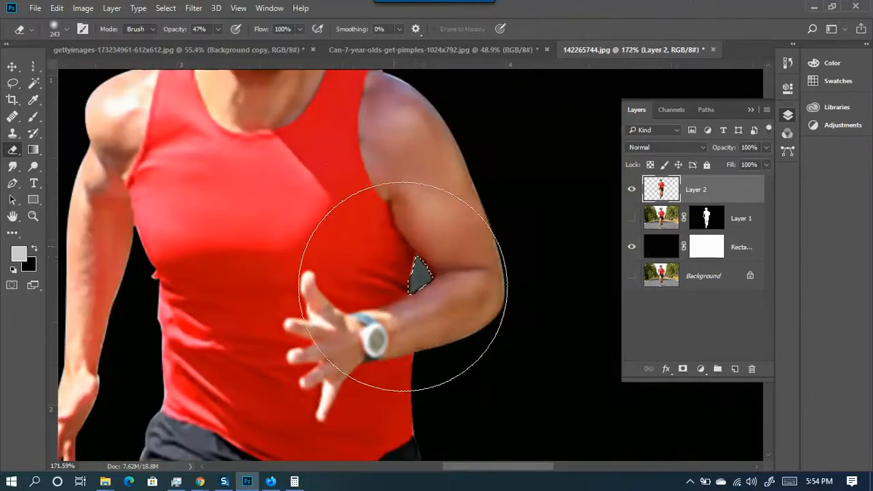
{"action": "mouse_move", "coordinate": [409, 244]}
{"action": "left_mouse_down"}
{"action": "mouse_move", "coordinate": [414, 331]}
{"action": "mouse_move", "coordinate": [388, 351]}
{"action": "left_mouse_up"}
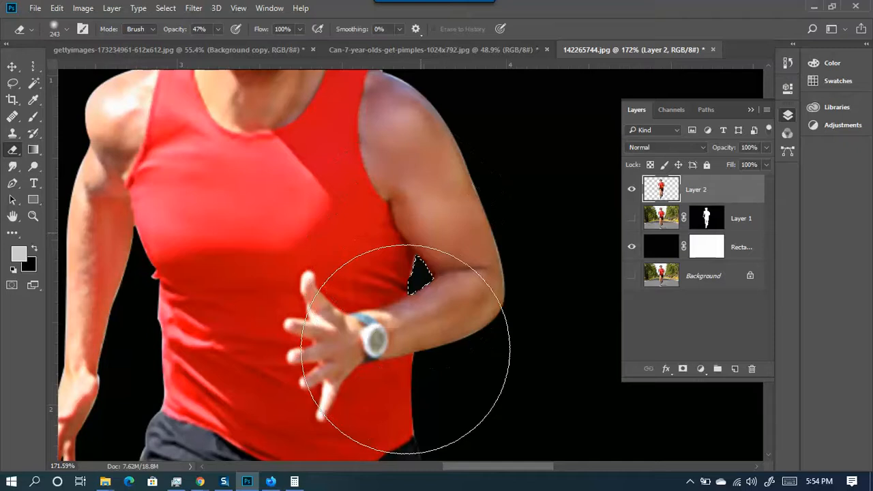
{"action": "left_click", "coordinate": [217, 29]}
{"action": "left_click_drag", "start_coordinate": [217, 44], "coordinate": [252, 46]}
{"action": "mouse_move", "coordinate": [404, 240]}
{"action": "left_mouse_down"}
{"action": "mouse_move", "coordinate": [440, 199]}
{"action": "mouse_move", "coordinate": [416, 322]}
{"action": "mouse_move", "coordinate": [421, 203]}
{"action": "mouse_move", "coordinate": [394, 309]}
{"action": "left_mouse_up"}
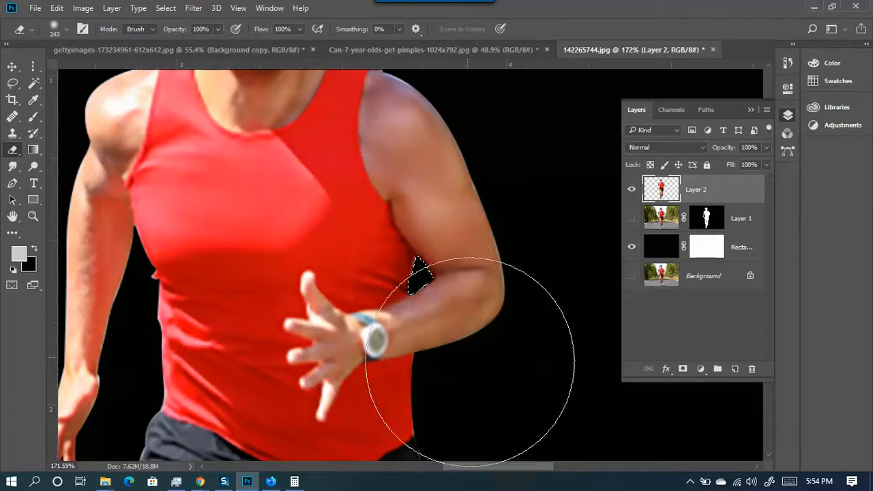
{"action": "key", "text": "ctrl+d"}
- Toggle Layer 2's visibility to check that the gap now shows black
{"action": "scroll", "coordinate": [386, 335], "scroll_direction": "down", "scroll_amount": 3}
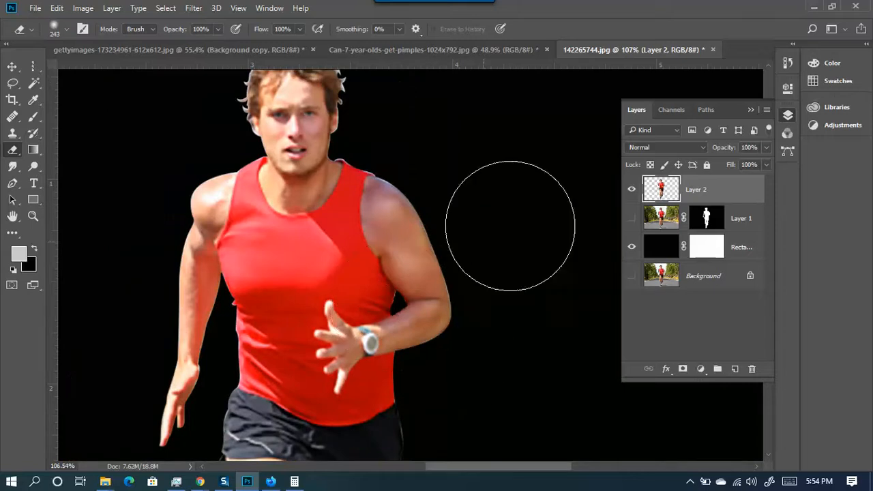
{"action": "scroll", "coordinate": [380, 320], "scroll_direction": "up", "scroll_amount": 4}
{"action": "scroll", "coordinate": [398, 286], "scroll_direction": "up", "scroll_amount": 5}
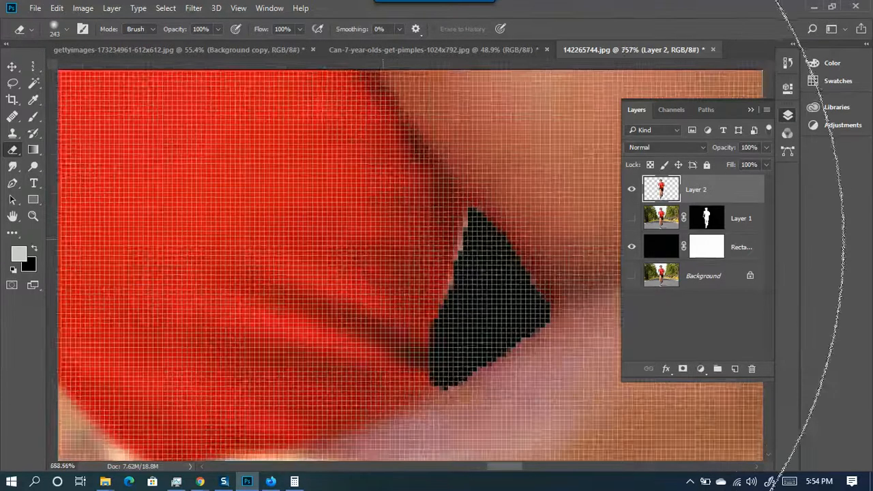
{"action": "scroll", "coordinate": [395, 252], "scroll_direction": "down", "scroll_amount": 3}
{"action": "left_click", "coordinate": [631, 189]}
{"action": "left_click", "coordinate": [631, 190]}
{"action": "scroll", "coordinate": [396, 268], "scroll_direction": "down", "scroll_amount": 3}
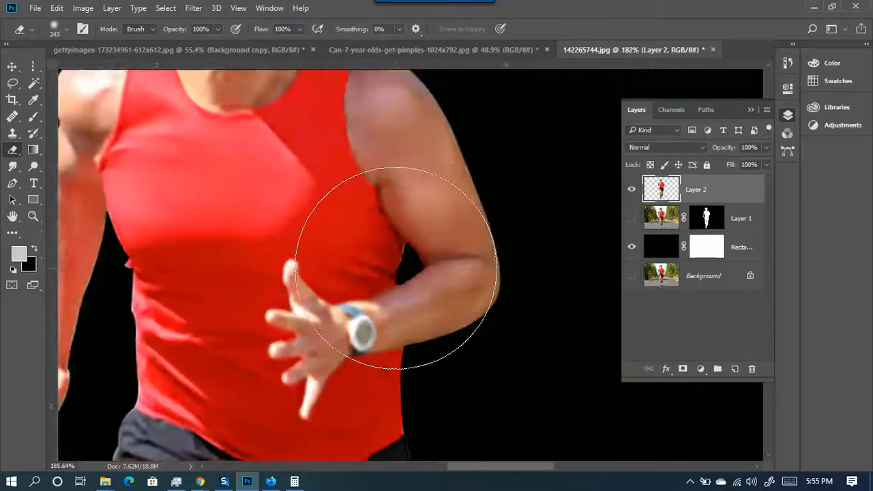
{"action": "scroll", "coordinate": [396, 267], "scroll_direction": "down", "scroll_amount": 3}
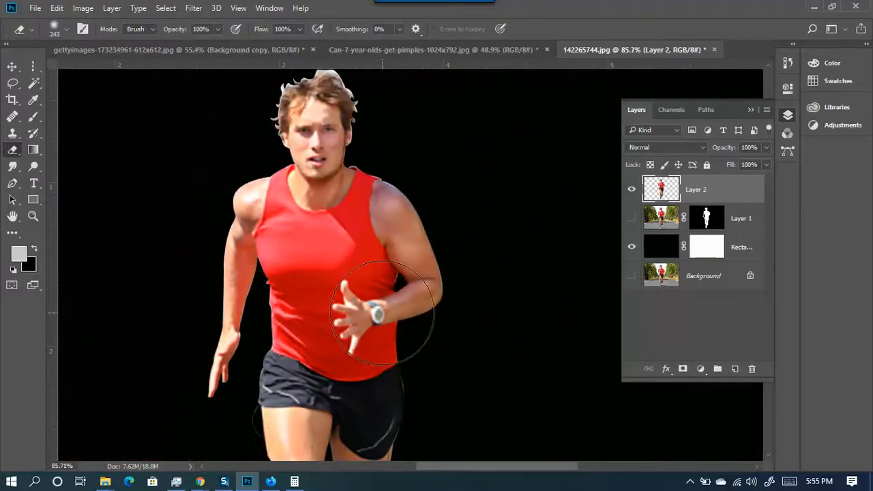
{"action": "scroll", "coordinate": [324, 281], "scroll_direction": "down", "scroll_amount": 1}
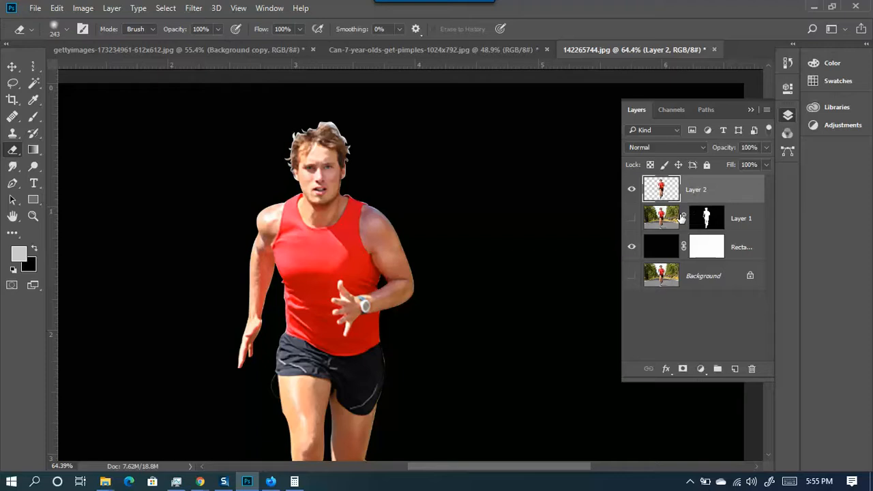
- Make Layer 1 active and toggle Layer 2 and Layer 1 visibility to compare results
{"action": "left_click", "coordinate": [737, 228]}
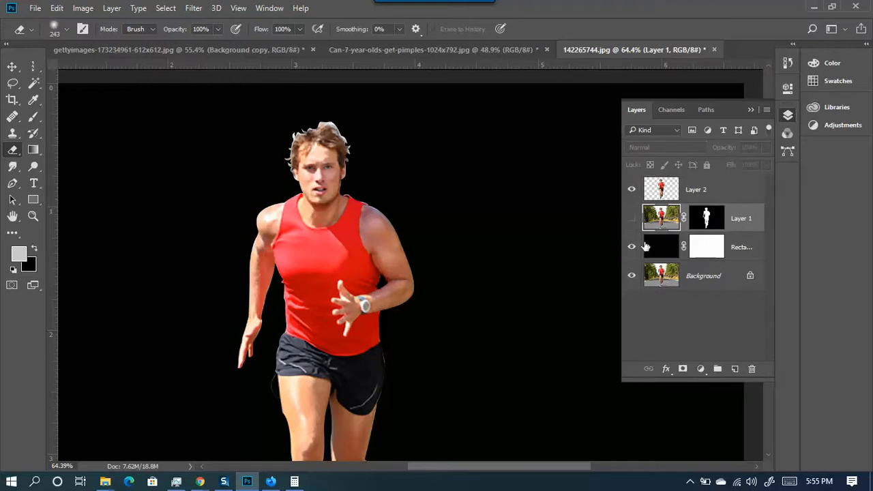
{"action": "left_click", "coordinate": [631, 189]}
{"action": "left_click", "coordinate": [631, 189]}
{"action": "scroll", "coordinate": [387, 262], "scroll_direction": "up", "scroll_amount": 5}
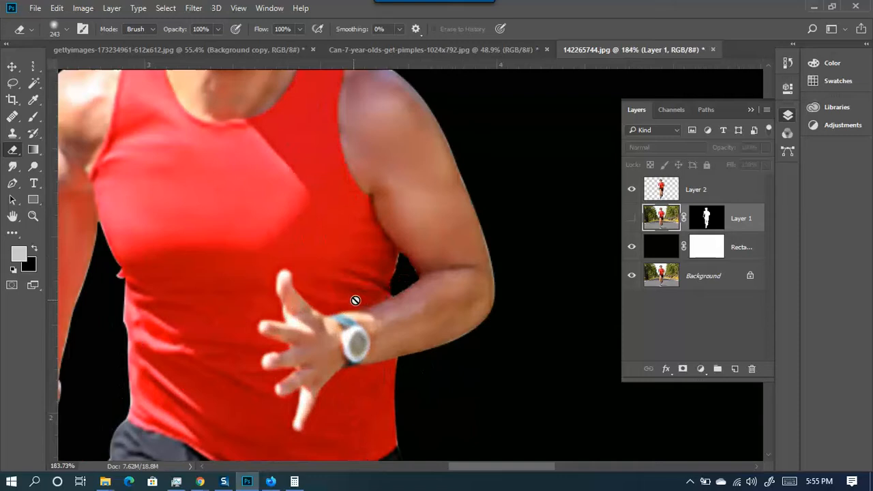
{"action": "scroll", "coordinate": [396, 282], "scroll_direction": "down", "scroll_amount": 4}
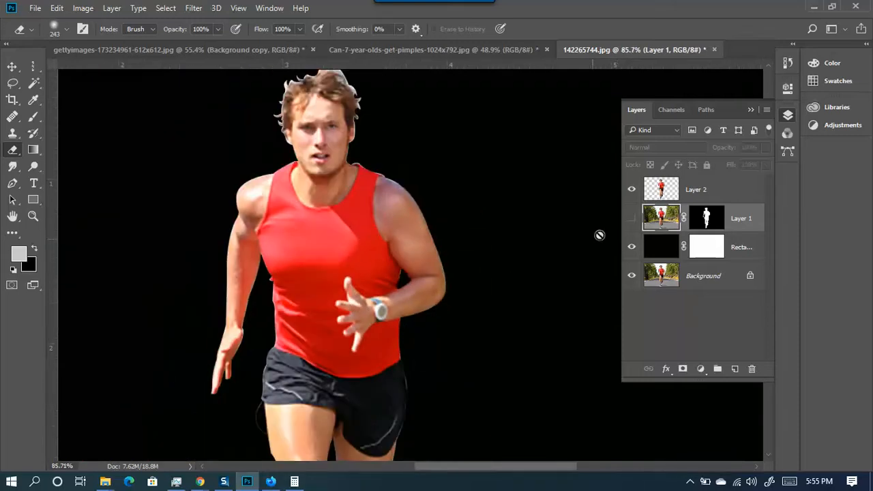
{"action": "left_click", "coordinate": [633, 219]}
{"action": "left_click", "coordinate": [632, 218]}
{"action": "left_click", "coordinate": [632, 218]}
- Hide Layer 1 and the black Rectangle 1 layer, briefly toggling the Background photo
{"action": "left_click", "coordinate": [632, 218]}
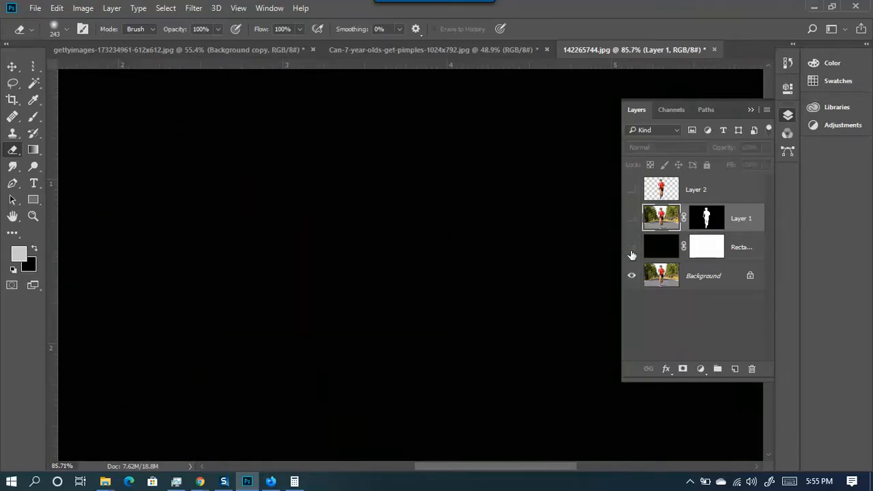
{"action": "left_click", "coordinate": [631, 248]}
{"action": "left_click", "coordinate": [631, 275]}
{"action": "left_click", "coordinate": [631, 275]}
{"action": "scroll", "coordinate": [320, 344], "scroll_direction": "down", "scroll_amount": 2}
{"action": "scroll", "coordinate": [320, 344], "scroll_direction": "down", "scroll_amount": 1}
{"action": "scroll", "coordinate": [334, 334], "scroll_direction": "down", "scroll_amount": 1}
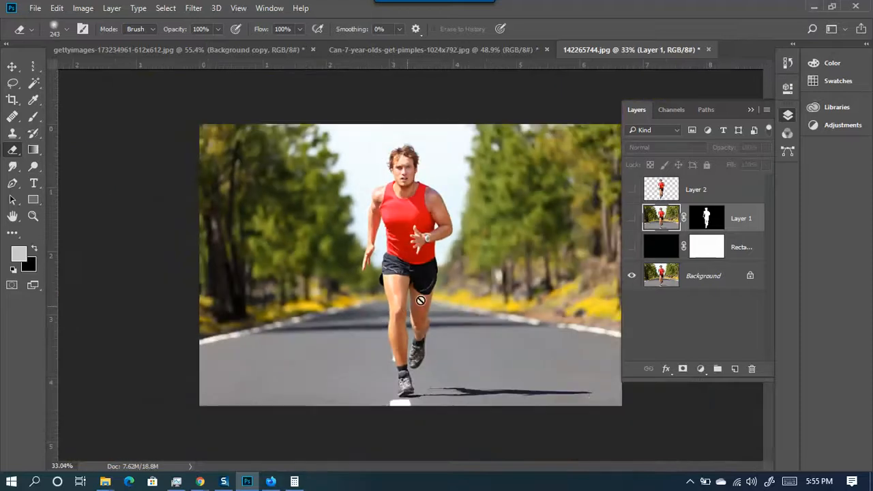
- Select Layer 2, hide the Background photo, and leave Layer 2 hidden after comparing
{"action": "left_click", "coordinate": [682, 199]}
{"action": "left_click", "coordinate": [631, 193]}
{"action": "left_click", "coordinate": [631, 192]}
{"action": "left_click", "coordinate": [630, 193]}
{"action": "left_click", "coordinate": [631, 275]}
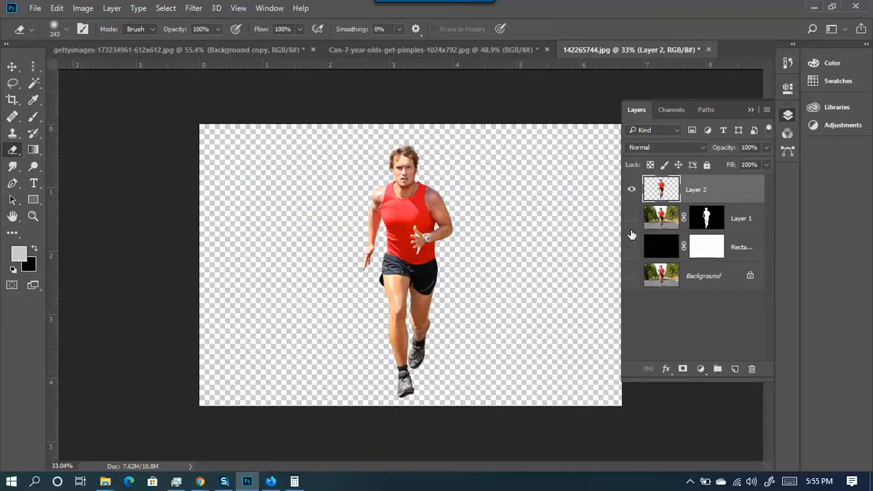
{"action": "left_click", "coordinate": [636, 195]}
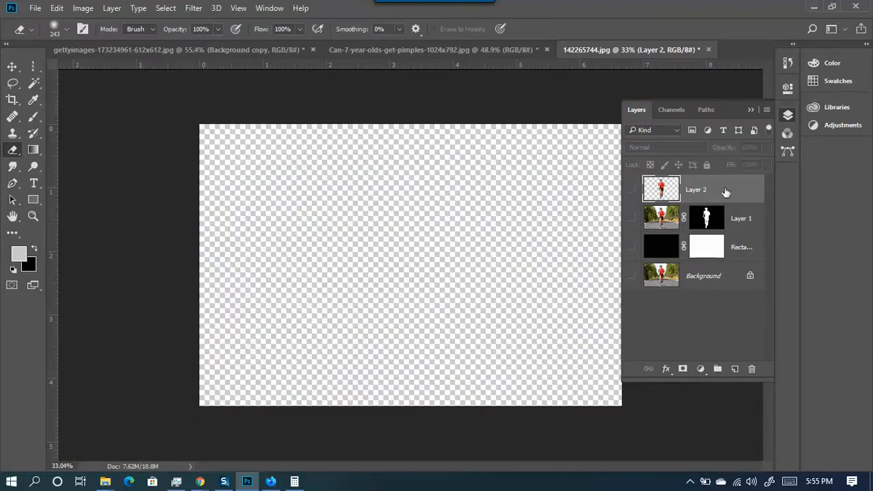
{"action": "left_click", "coordinate": [630, 191]}
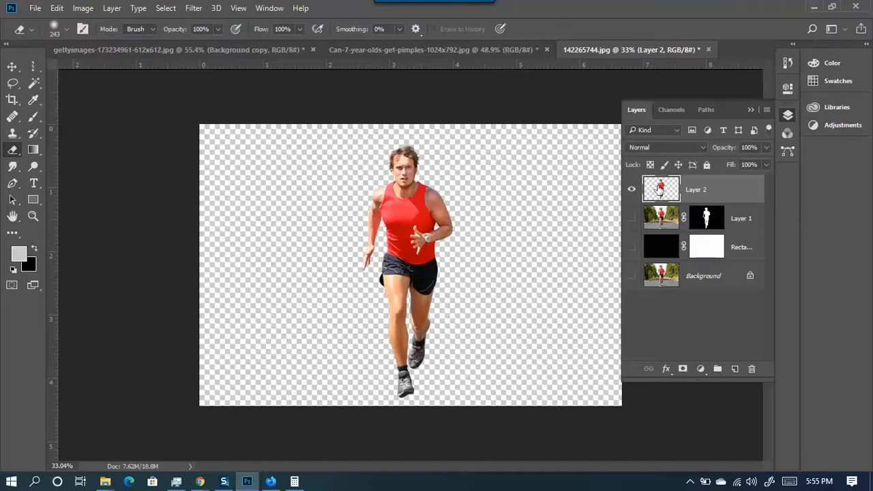
{"action": "left_click", "coordinate": [632, 193]}
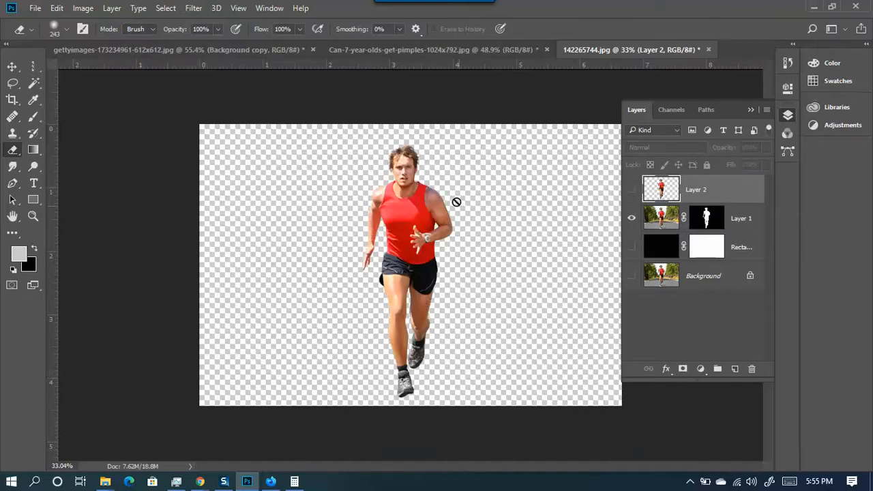
{"action": "scroll", "coordinate": [456, 201], "scroll_direction": "up", "scroll_amount": 3}
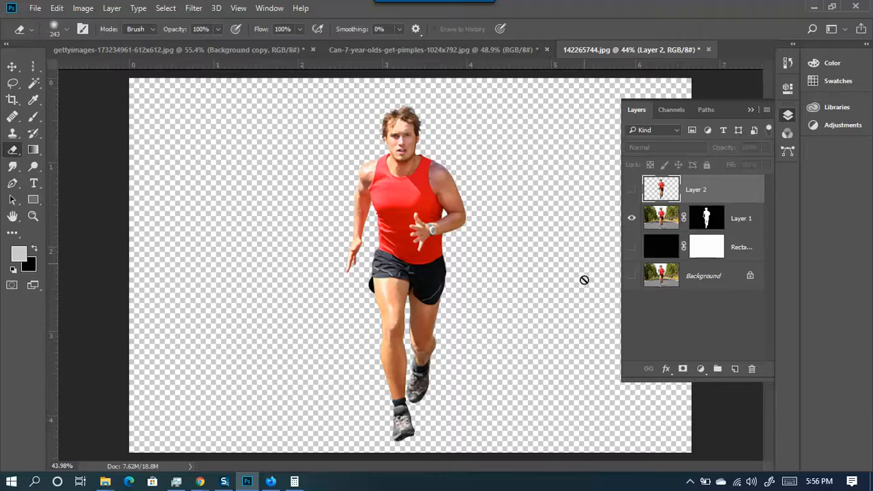
{"action": "left_click", "coordinate": [631, 190]}
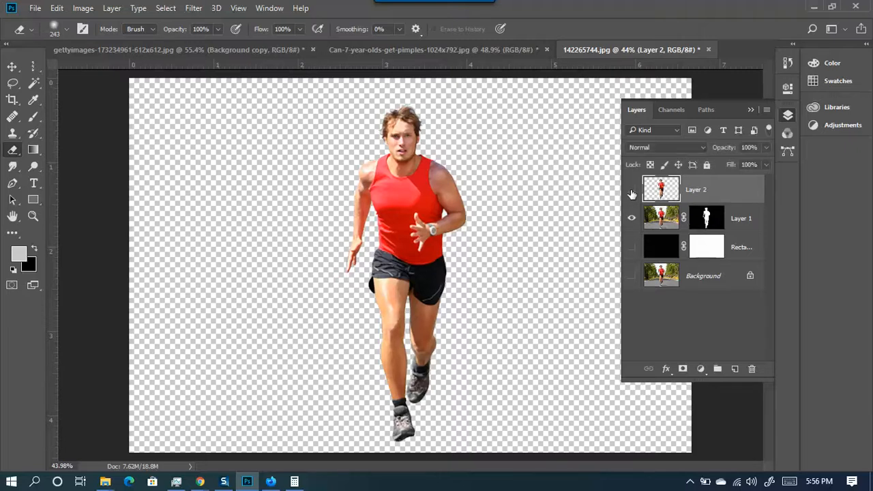
{"action": "left_click", "coordinate": [631, 190]}
{"action": "mouse_move", "coordinate": [430, 244]}
{"action": "left_mouse_down"}
{"action": "mouse_move", "coordinate": [462, 219]}
{"action": "mouse_move", "coordinate": [449, 226]}
{"action": "mouse_move", "coordinate": [422, 172]}
{"action": "mouse_move", "coordinate": [409, 261]}
{"action": "mouse_move", "coordinate": [378, 200]}
{"action": "mouse_move", "coordinate": [333, 318]}
{"action": "left_mouse_up"}
{"action": "left_click", "coordinate": [631, 218]}
{"action": "mouse_move", "coordinate": [389, 361]}
{"action": "left_mouse_down"}
{"action": "mouse_move", "coordinate": [409, 433]}
{"action": "mouse_move", "coordinate": [434, 317]}
{"action": "left_mouse_up"}
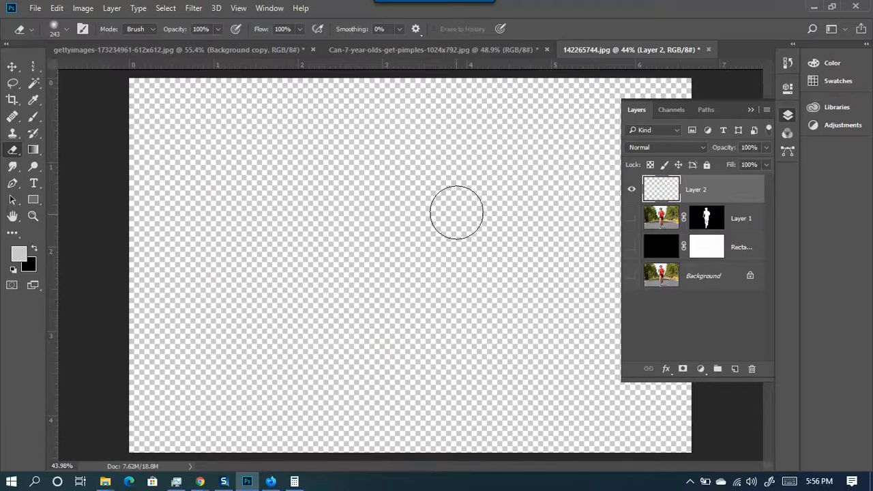
{"action": "key", "text": "ctrl+z"}
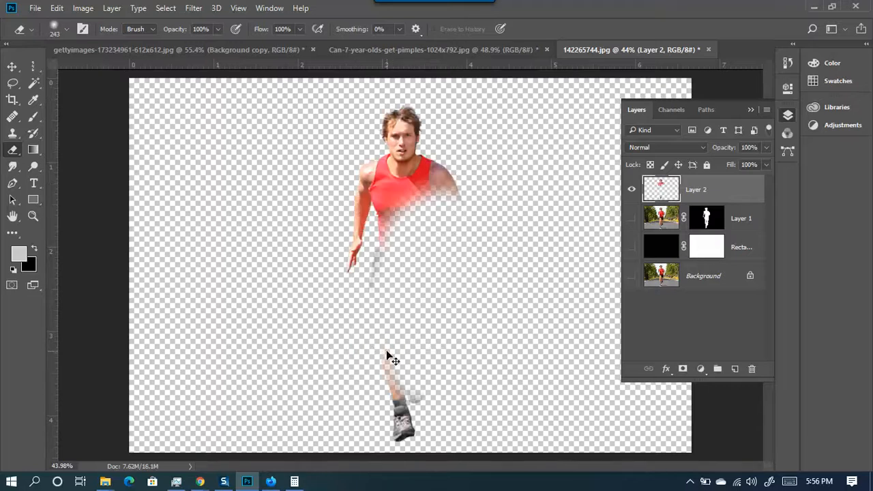
{"action": "key", "text": "ctrl+z"}
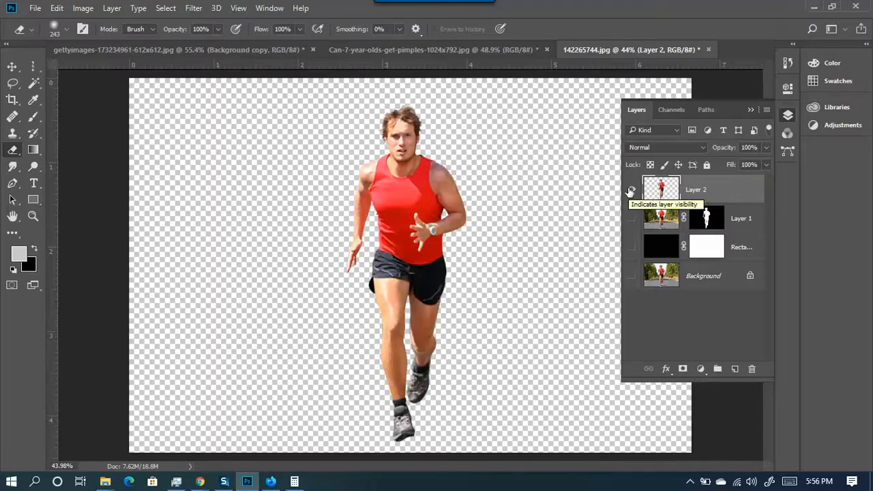
{"action": "left_click", "coordinate": [630, 191]}
{"action": "left_click", "coordinate": [633, 219]}
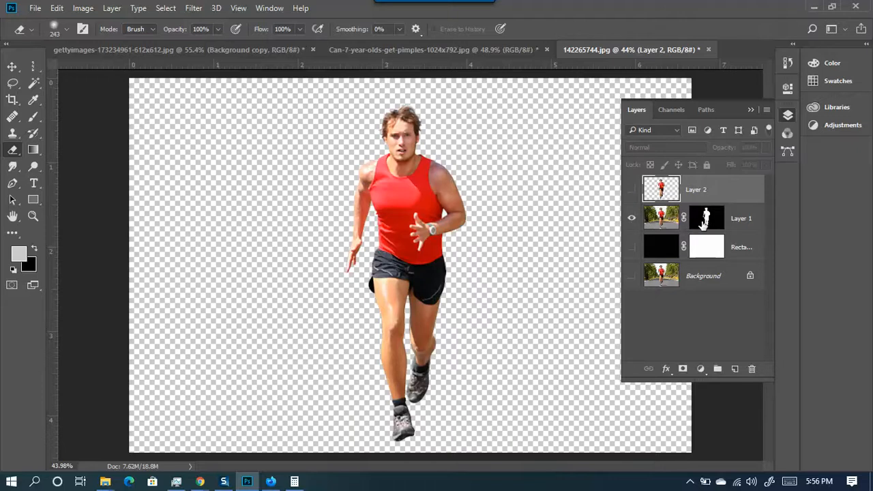
{"action": "left_click", "coordinate": [632, 218]}
{"action": "left_click", "coordinate": [632, 218]}
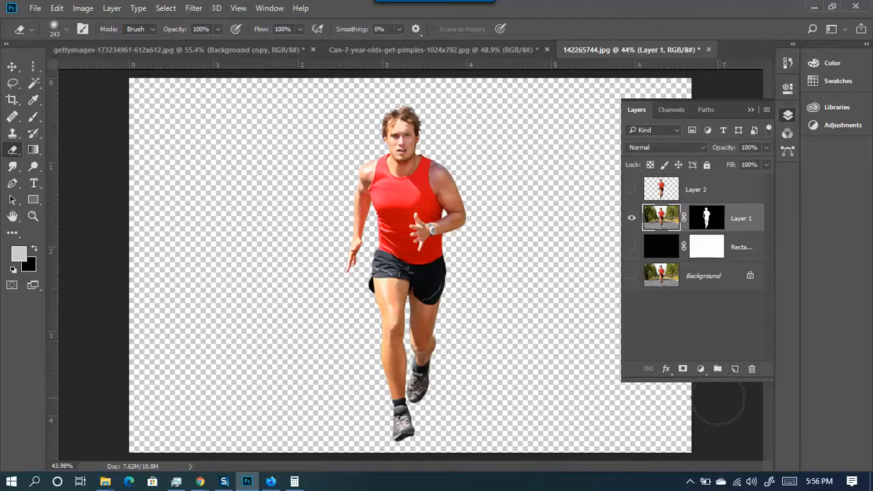
{"action": "left_click", "coordinate": [707, 218], "text": "ctrl"}
{"action": "key", "text": "ctrl+d"}
{"action": "left_click", "coordinate": [709, 219], "text": "shift"}
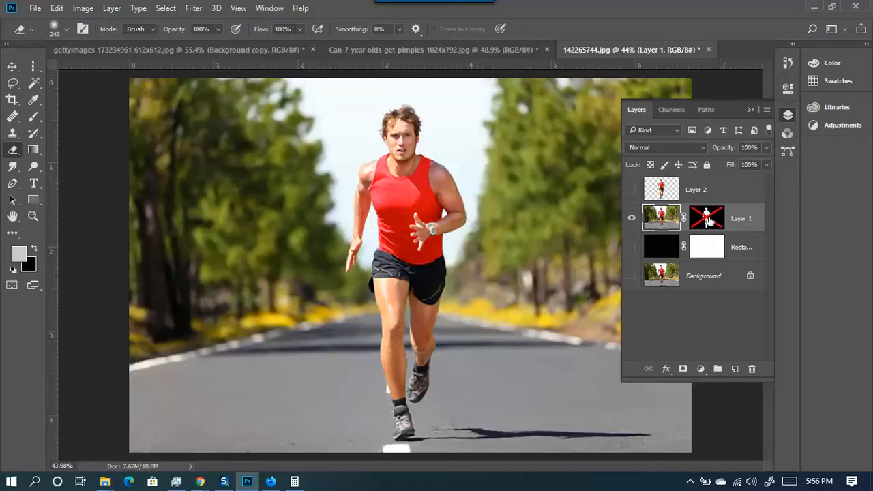
{"action": "left_click", "coordinate": [709, 218], "text": "shift"}
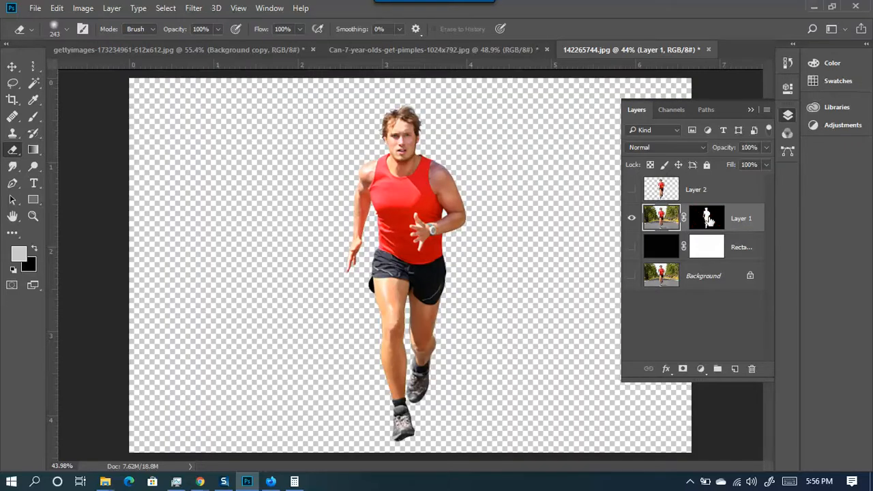
{"action": "left_click", "coordinate": [709, 218], "text": "shift"}
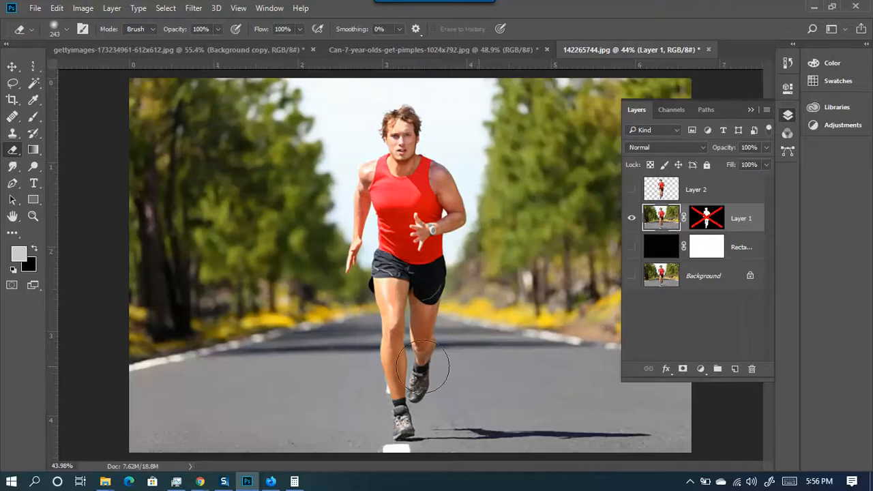
{"action": "key", "text": "ctrl+minus"}
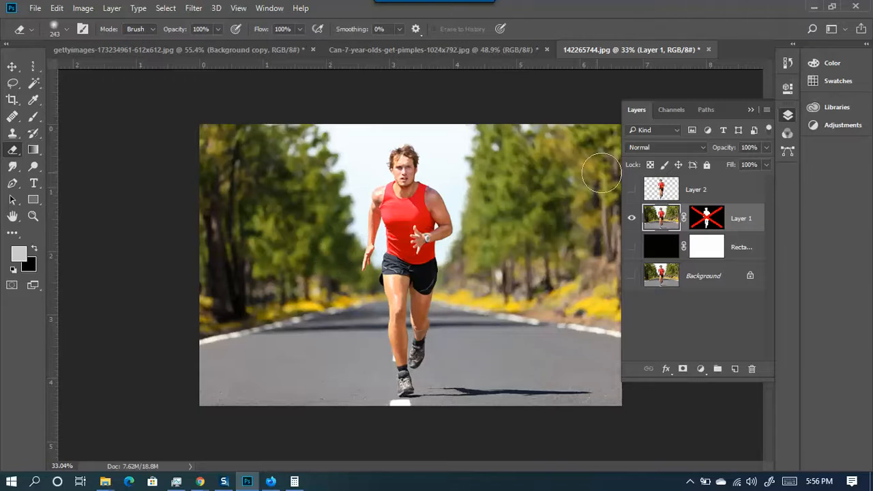
{"action": "left_click", "coordinate": [707, 219], "text": "shift"}
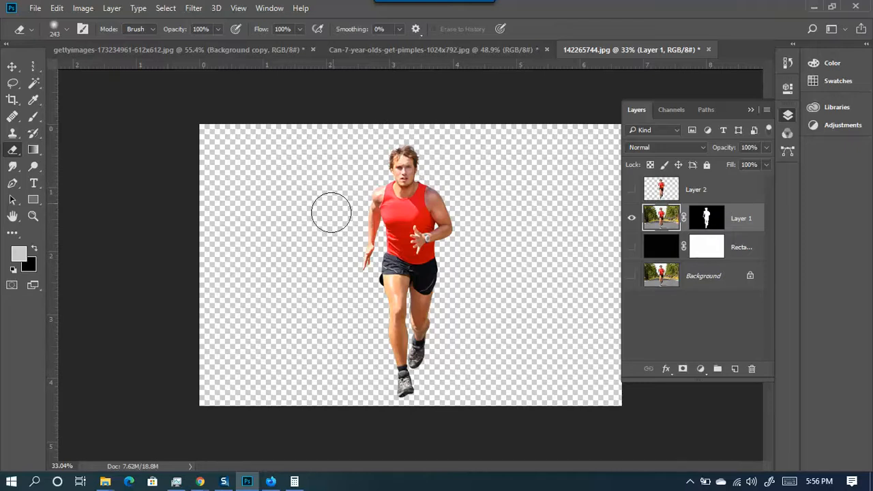
{"action": "left_click", "coordinate": [709, 217], "text": "alt"}
{"action": "key", "text": "ctrl+plus"}
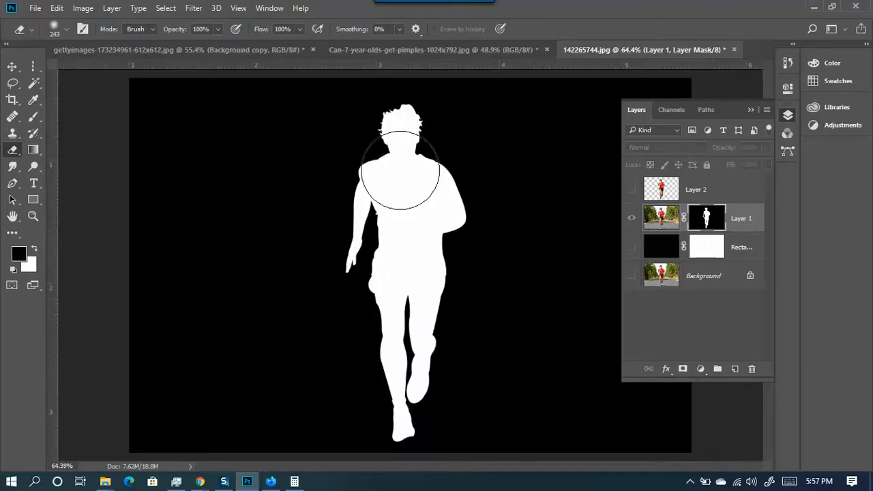
{"action": "scroll", "coordinate": [401, 171], "scroll_direction": "up", "scroll_amount": 2}
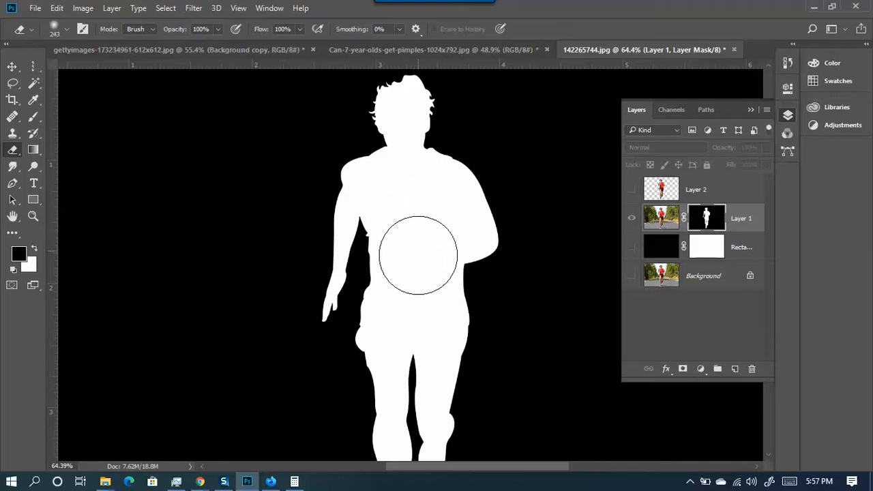
{"action": "scroll", "coordinate": [416, 262], "scroll_direction": "down", "scroll_amount": 1}
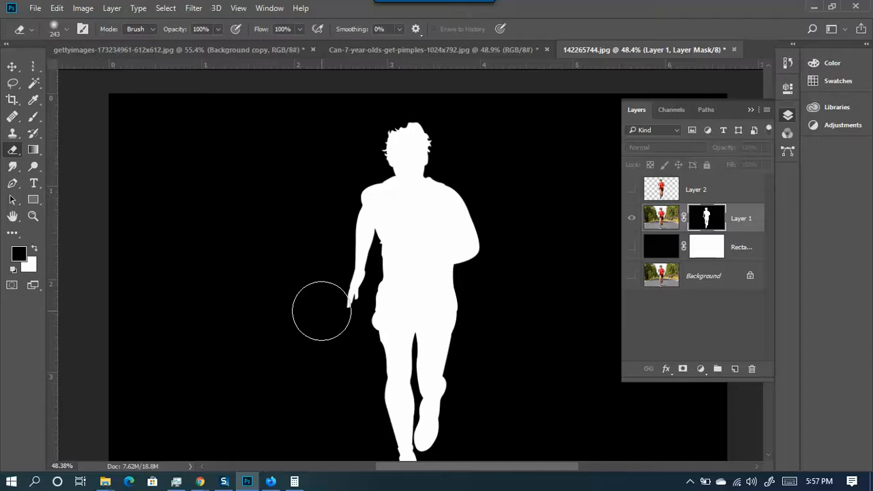
{"action": "scroll", "coordinate": [361, 311], "scroll_direction": "down", "scroll_amount": 2}
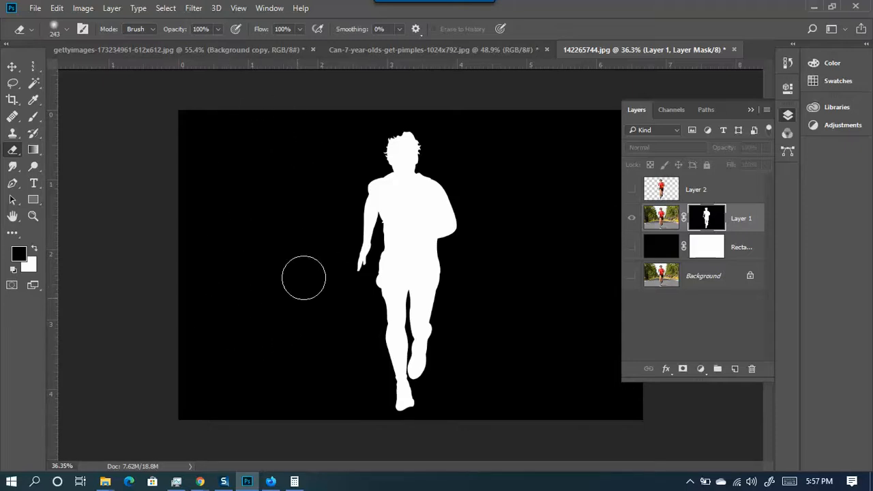
{"action": "scroll", "coordinate": [487, 246], "scroll_direction": "up", "scroll_amount": 1}
{"action": "scroll", "coordinate": [488, 246], "scroll_direction": "up", "scroll_amount": 4}
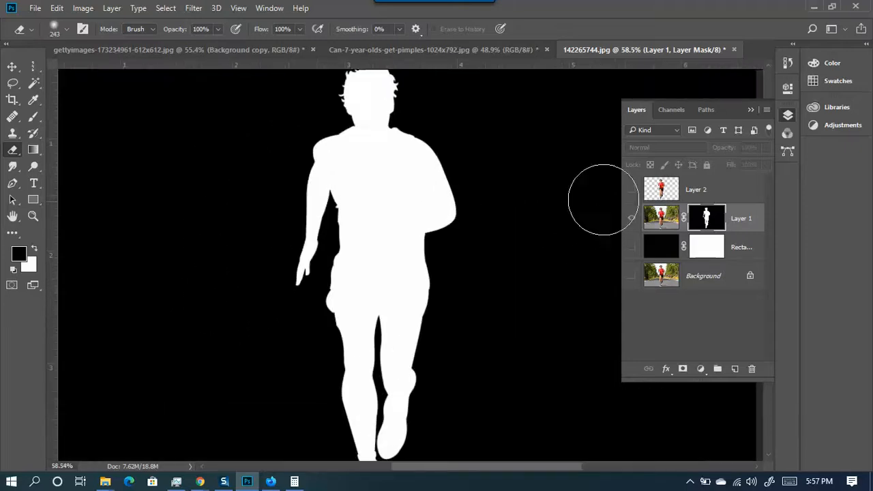
{"action": "left_click", "coordinate": [632, 221]}
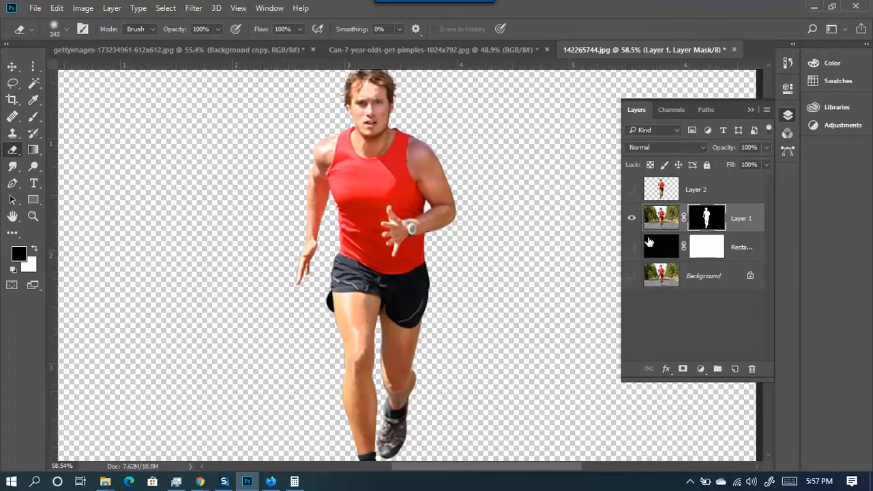
- Turn on Rectangle 1 so the runner sits on solid black, toggling it several times to compare
{"action": "left_click", "coordinate": [631, 246]}
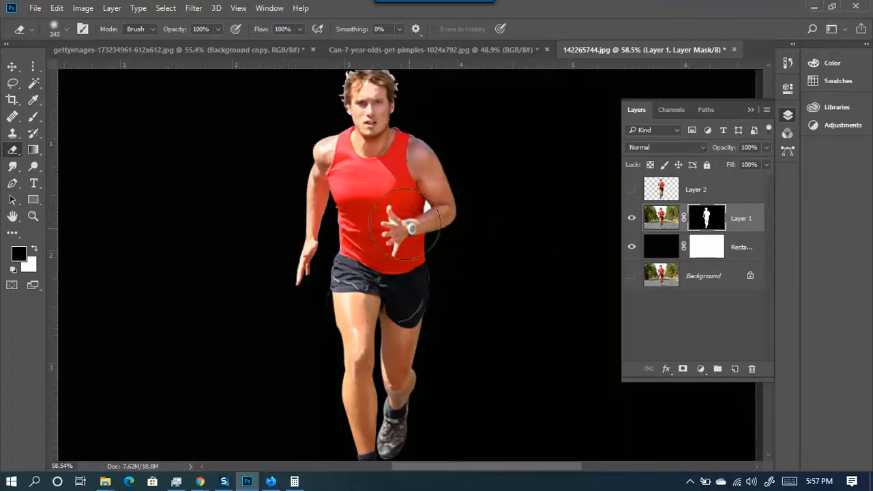
{"action": "left_click", "coordinate": [632, 247]}
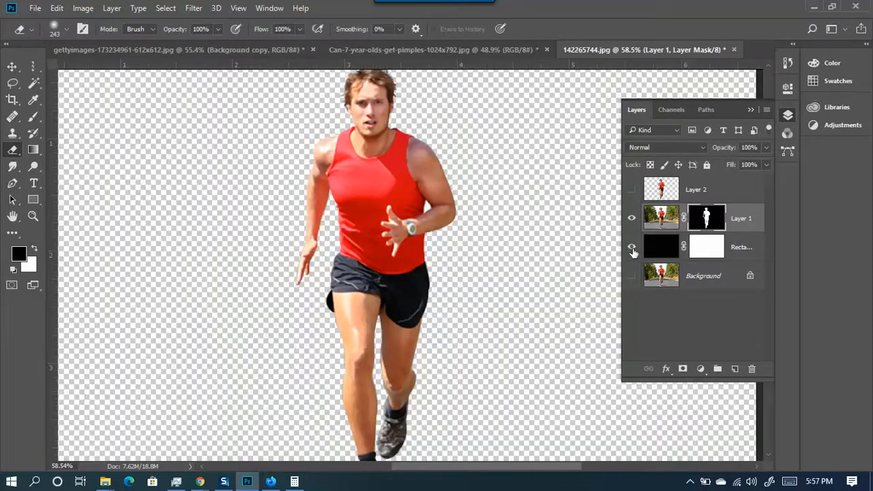
{"action": "left_click", "coordinate": [632, 248]}
{"action": "left_click", "coordinate": [632, 249]}
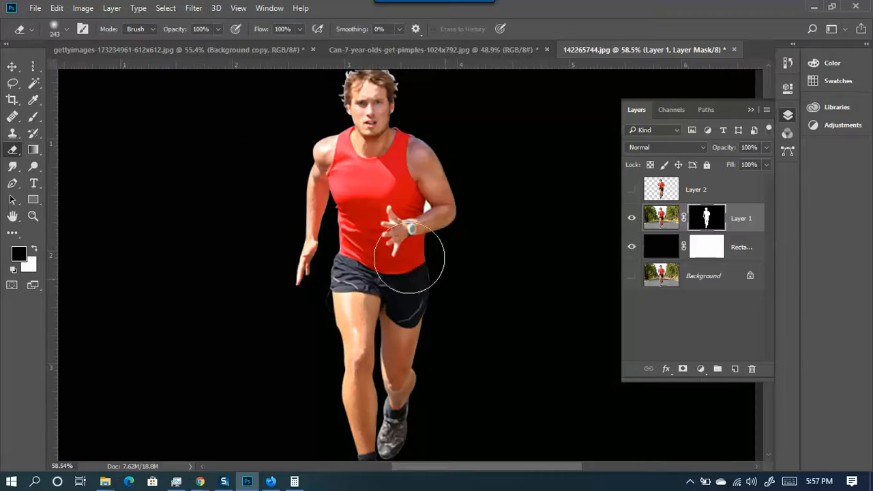
{"action": "scroll", "coordinate": [261, 226], "scroll_direction": "down", "scroll_amount": 2}
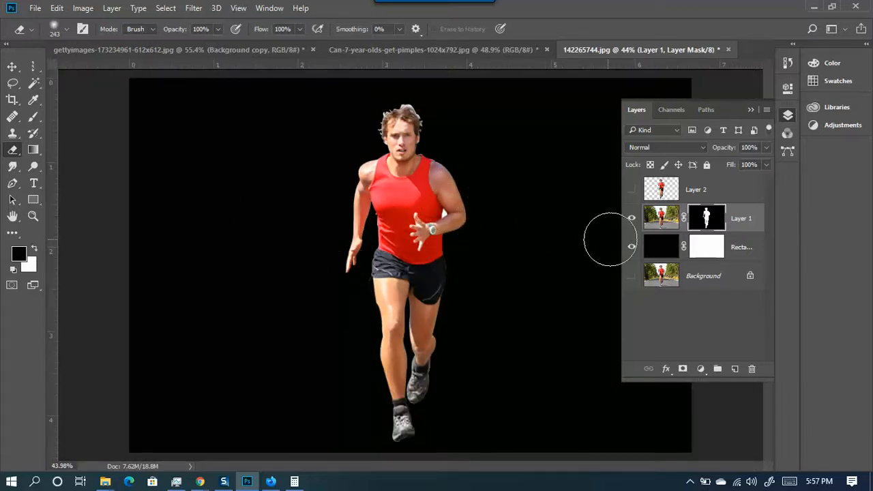
{"action": "left_click", "coordinate": [632, 248]}
{"action": "left_click", "coordinate": [632, 247]}
{"action": "left_click", "coordinate": [632, 248]}
{"action": "left_click", "coordinate": [632, 248]}
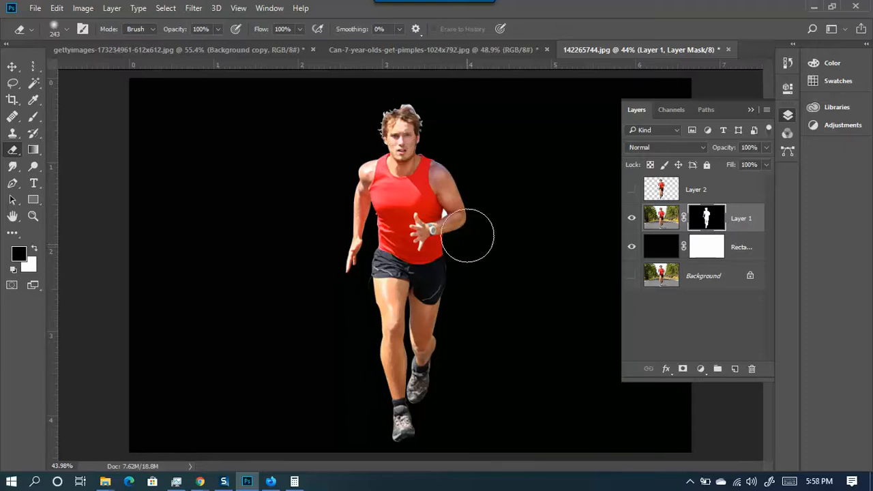
- Zoom in on the runner's head and arm edges and shrink the brush to a small diameter
{"action": "scroll", "coordinate": [409, 92], "scroll_direction": "up", "scroll_amount": 3}
{"action": "scroll", "coordinate": [418, 92], "scroll_direction": "up", "scroll_amount": 4}
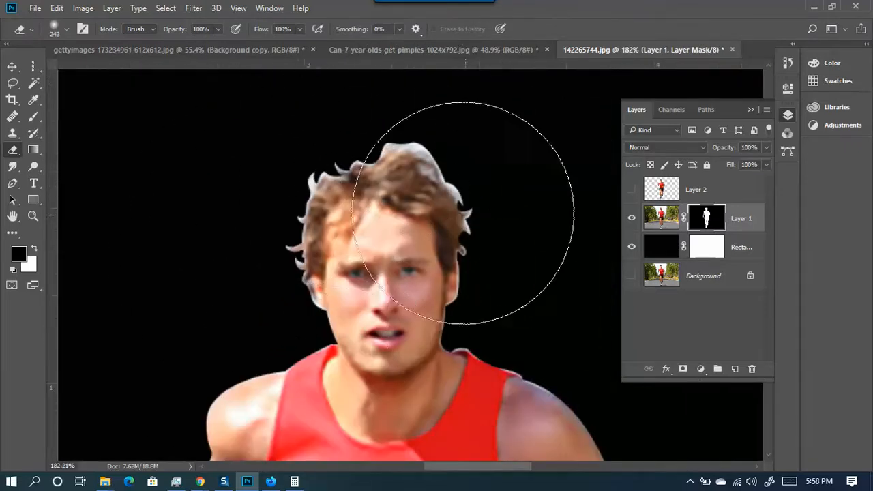
{"action": "scroll", "coordinate": [302, 270], "scroll_direction": "down", "scroll_amount": 2}
{"action": "scroll", "coordinate": [423, 164], "scroll_direction": "up", "scroll_amount": 3}
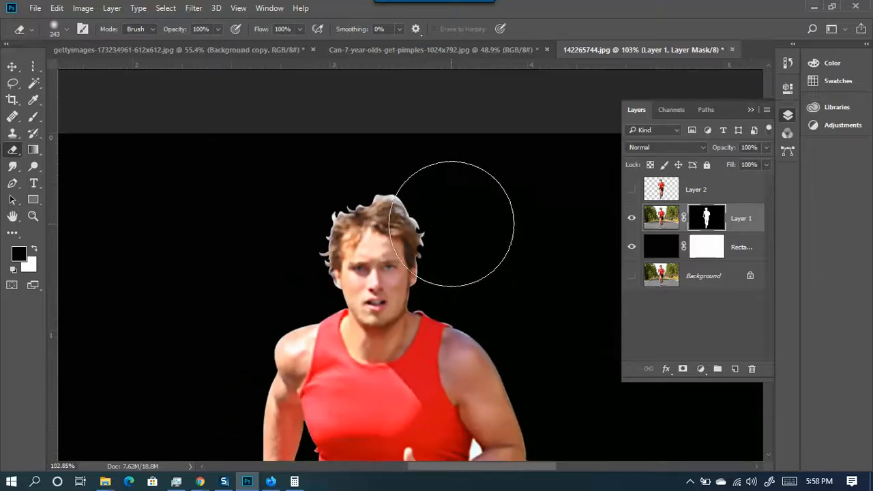
{"action": "scroll", "coordinate": [407, 162], "scroll_direction": "up", "scroll_amount": 1}
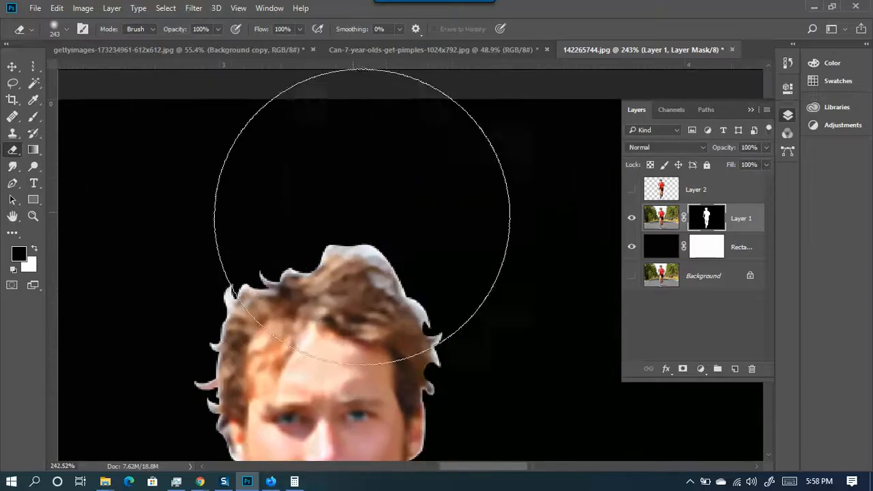
{"action": "scroll", "coordinate": [399, 224], "scroll_direction": "down", "scroll_amount": 6}
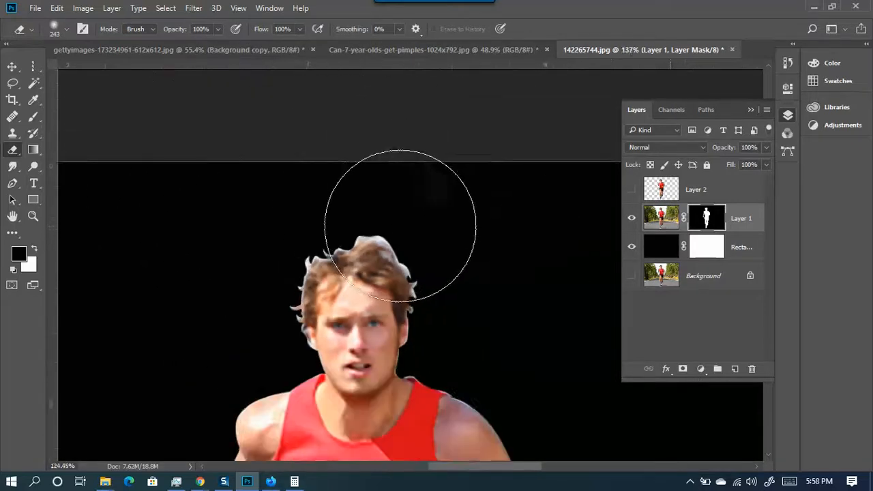
{"action": "scroll", "coordinate": [423, 235], "scroll_direction": "down", "scroll_amount": 2}
{"action": "scroll", "coordinate": [450, 396], "scroll_direction": "up", "scroll_amount": 5}
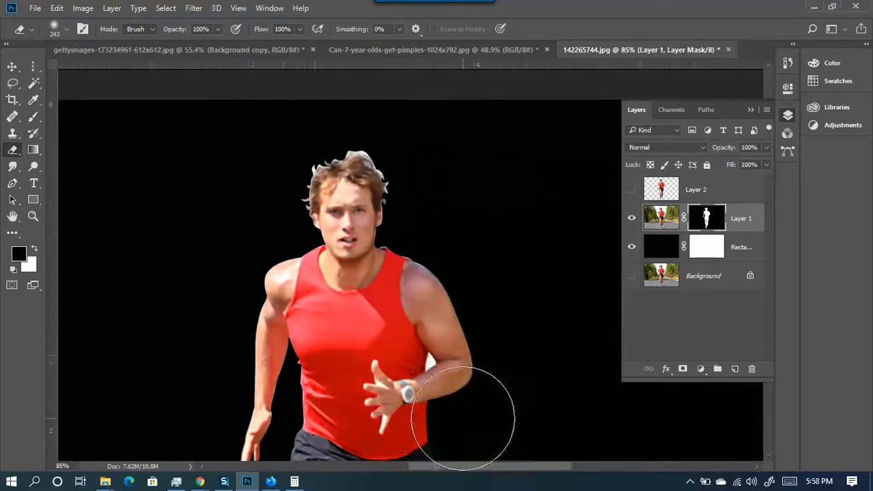
{"action": "scroll", "coordinate": [379, 262], "scroll_direction": "down", "scroll_amount": 5}
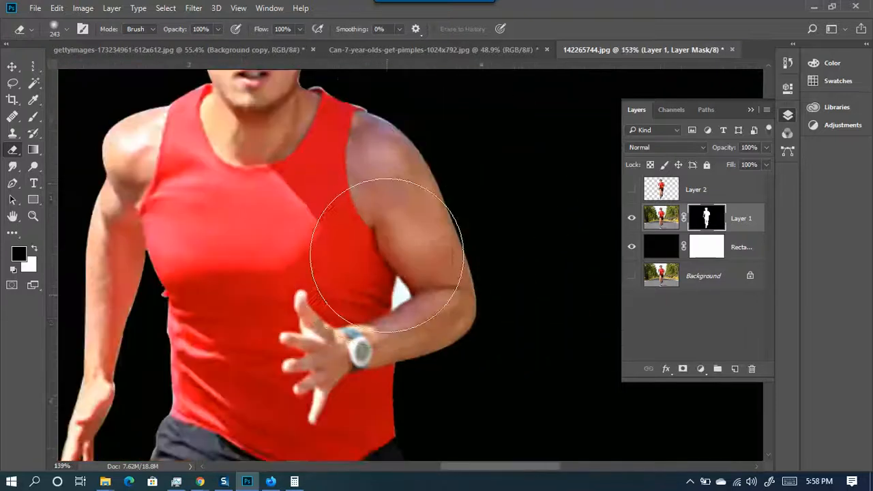
{"action": "scroll", "coordinate": [332, 109], "scroll_direction": "up", "scroll_amount": 3}
{"action": "scroll", "coordinate": [331, 136], "scroll_direction": "down", "scroll_amount": 3}
{"action": "scroll", "coordinate": [322, 191], "scroll_direction": "down", "scroll_amount": 1}
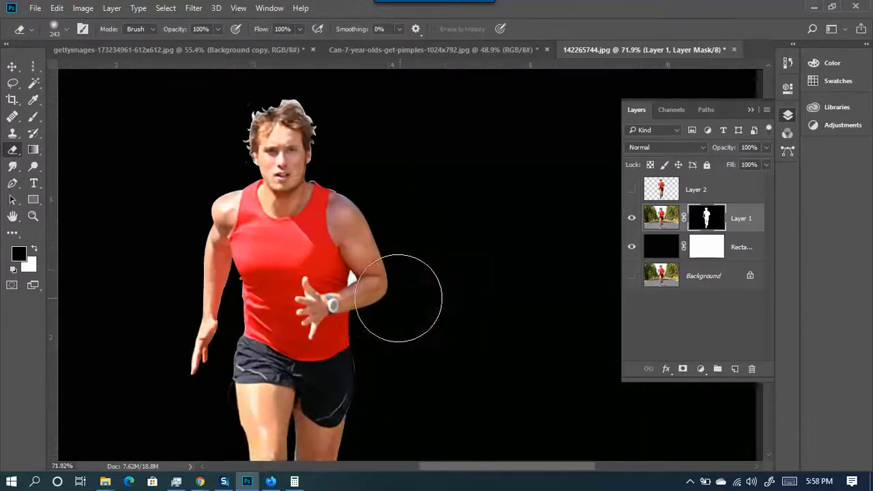
{"action": "scroll", "coordinate": [351, 253], "scroll_direction": "up", "scroll_amount": 4}
{"action": "scroll", "coordinate": [267, 269], "scroll_direction": "up", "scroll_amount": 2}
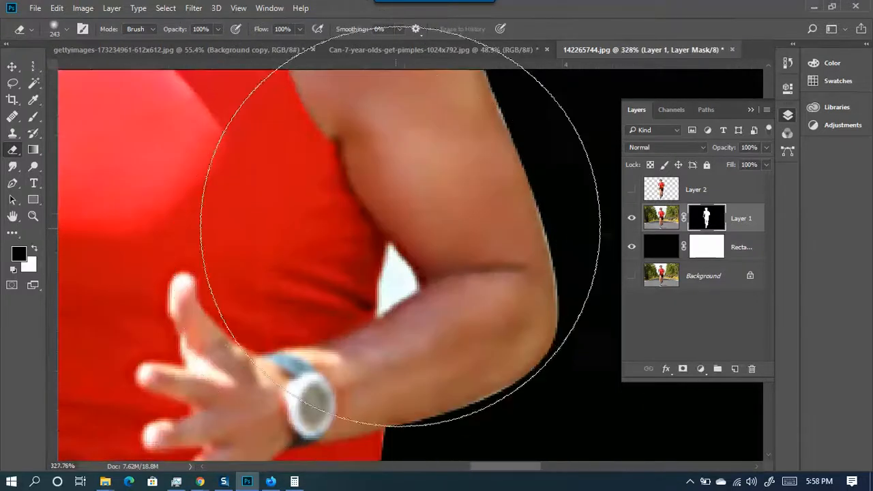
{"action": "left_click_drag", "start_coordinate": [431, 226], "coordinate": [209, 244]}
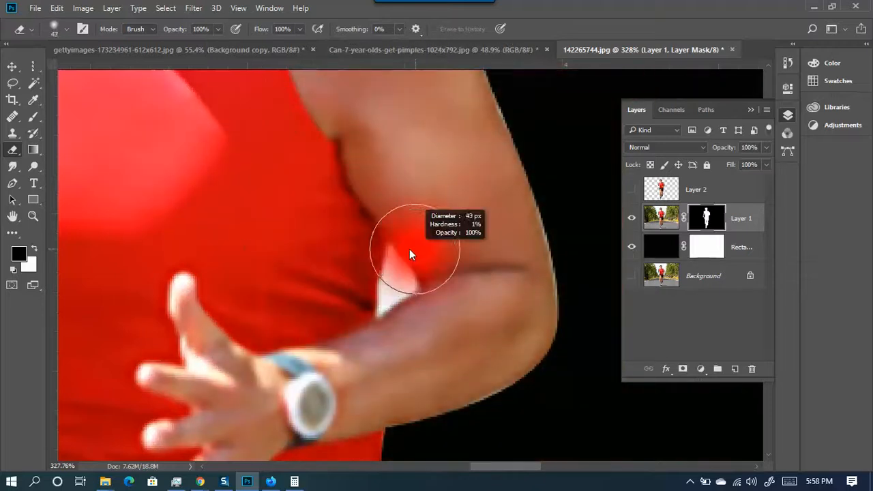
- Alt-click Layer 1's mask thumbnail to view the black-and-white mask on the canvas
{"action": "left_click", "coordinate": [707, 217], "text": "alt"}
{"action": "scroll", "coordinate": [418, 242], "scroll_direction": "down", "scroll_amount": 2}
{"action": "scroll", "coordinate": [417, 242], "scroll_direction": "down", "scroll_amount": 3}
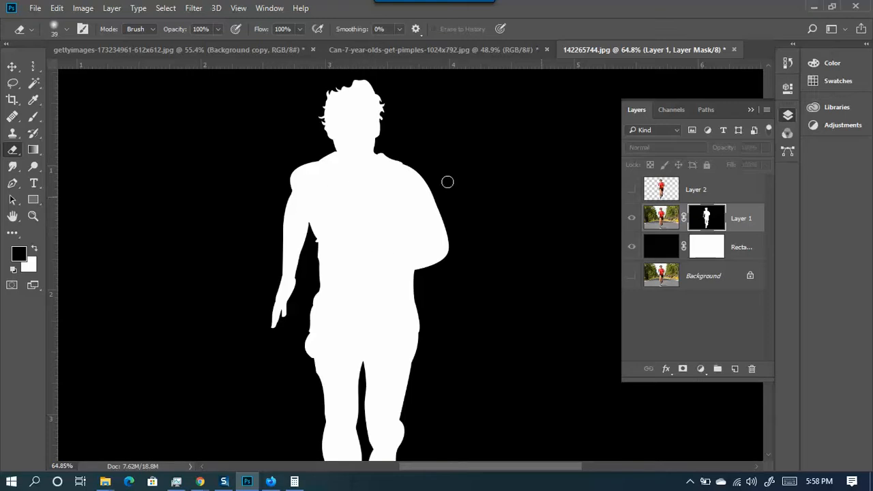
- Paint a black stripe down Layer 1's mask from the head, then return to the composite view
{"action": "left_click", "coordinate": [33, 116]}
{"action": "mouse_move", "coordinate": [350, 113]}
{"action": "left_mouse_down"}
{"action": "mouse_move", "coordinate": [366, 274]}
{"action": "mouse_move", "coordinate": [347, 325]}
{"action": "left_mouse_up"}
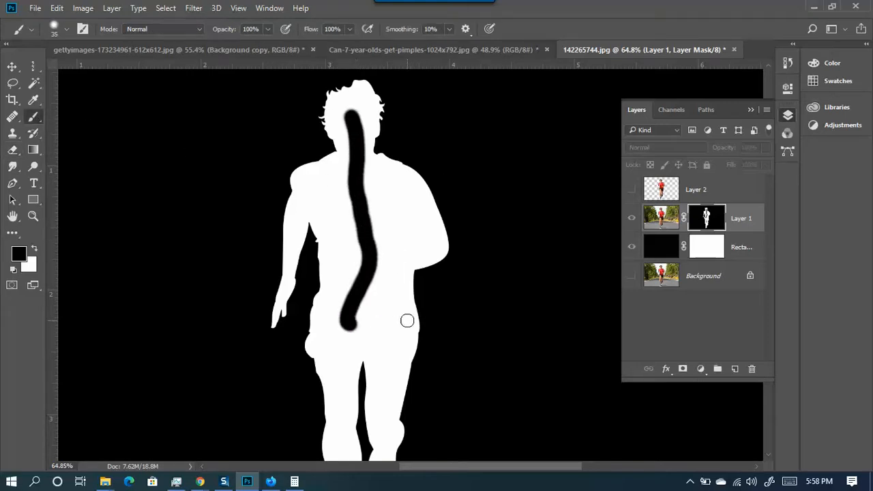
{"action": "left_click", "coordinate": [707, 215], "text": "alt"}
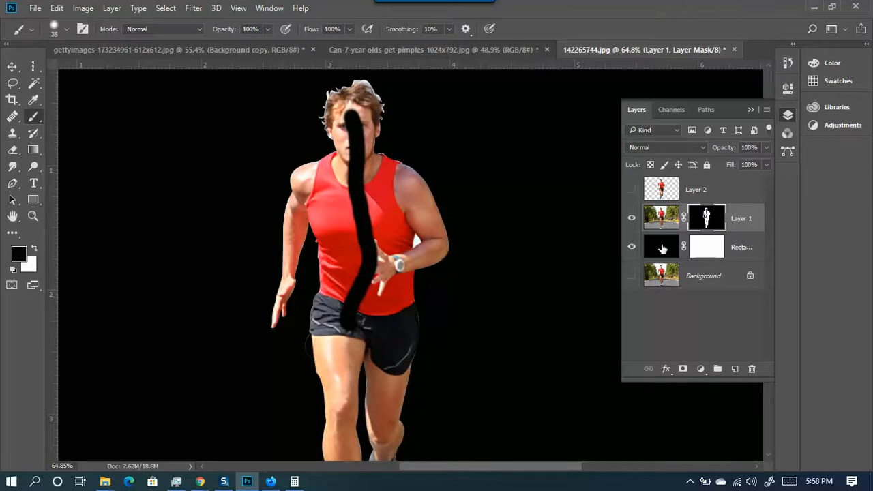
- Select the black Rectangle 1 layer, glance at its style settings, and delete it
{"action": "left_click", "coordinate": [662, 249]}
{"action": "double_click", "coordinate": [662, 248]}
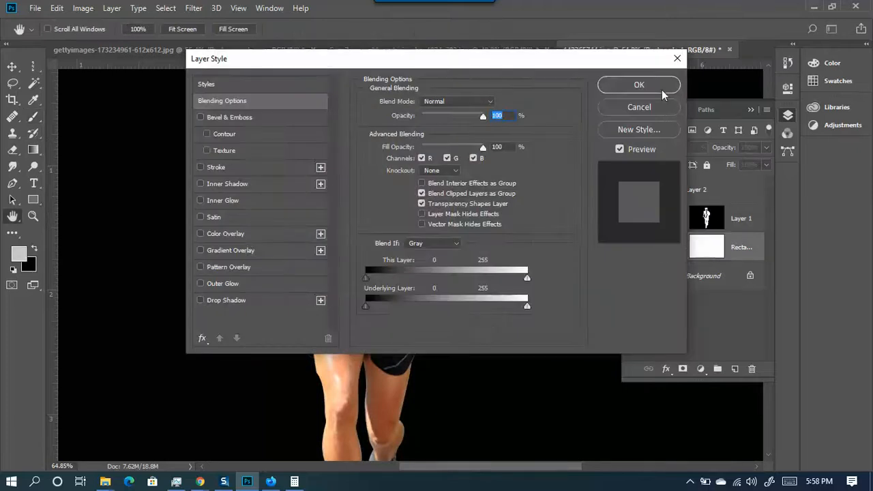
{"action": "left_click", "coordinate": [648, 108]}
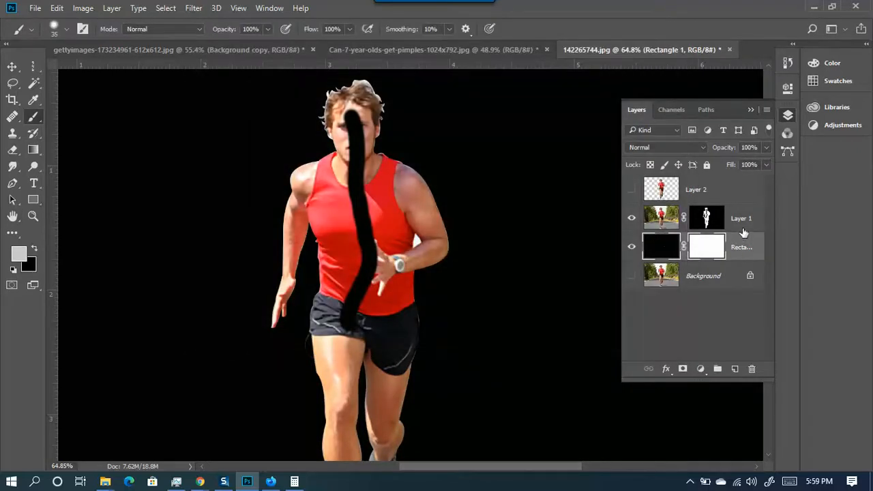
{"action": "key", "text": "Delete"}
{"action": "scroll", "coordinate": [291, 257], "scroll_direction": "down", "scroll_amount": 2}
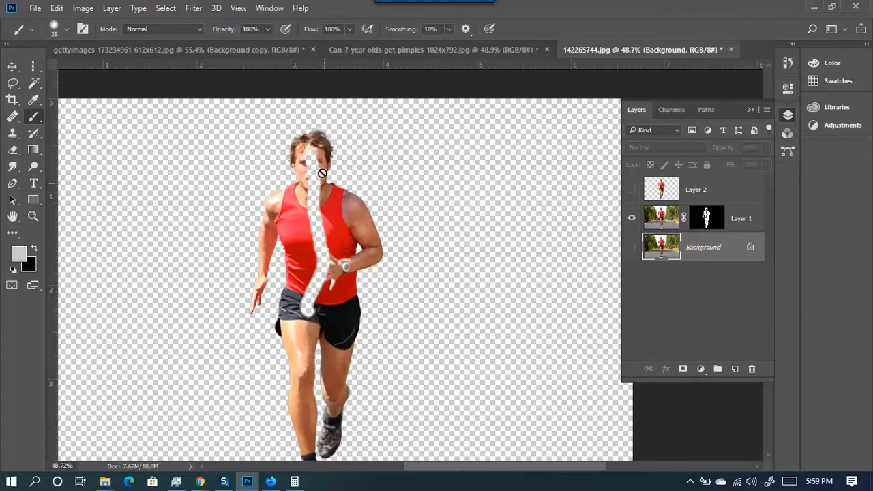
- Target Layer 1's mask, keep black as foreground, and add an empty Layer 3 above it
{"action": "scroll", "coordinate": [321, 283], "scroll_direction": "up", "scroll_amount": 4}
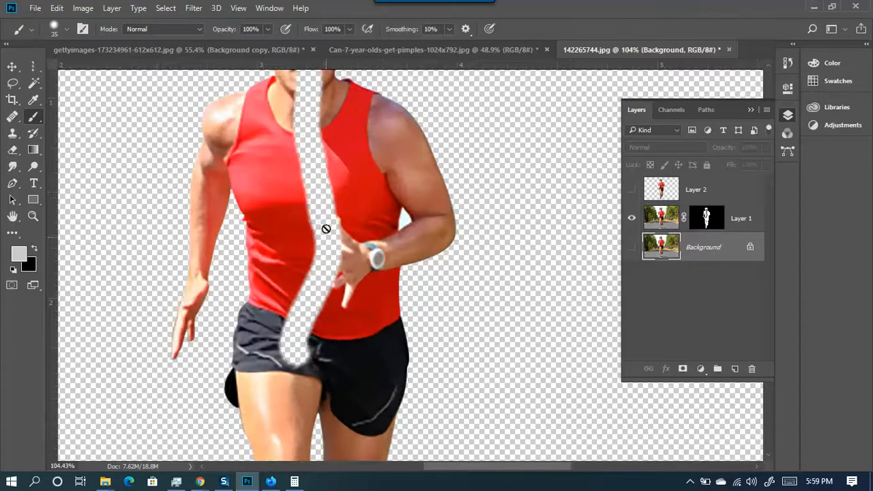
{"action": "scroll", "coordinate": [325, 247], "scroll_direction": "up", "scroll_amount": 5}
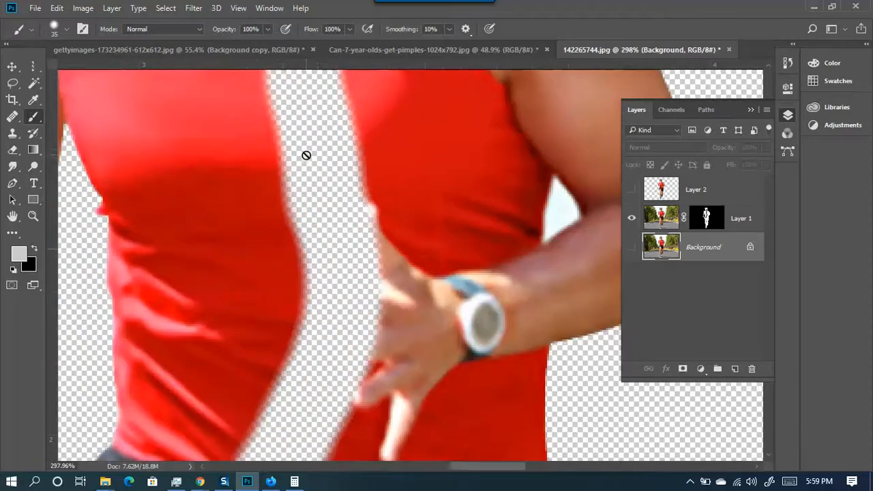
{"action": "scroll", "coordinate": [317, 251], "scroll_direction": "down", "scroll_amount": 9}
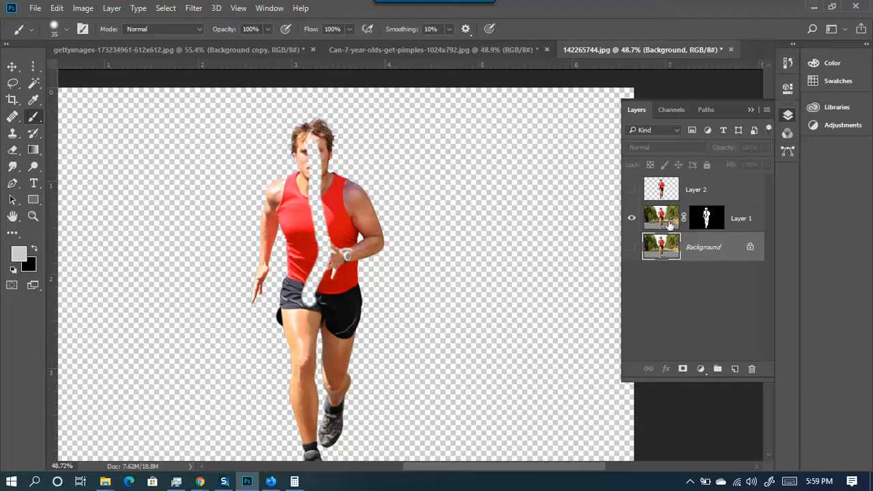
{"action": "left_click", "coordinate": [706, 218]}
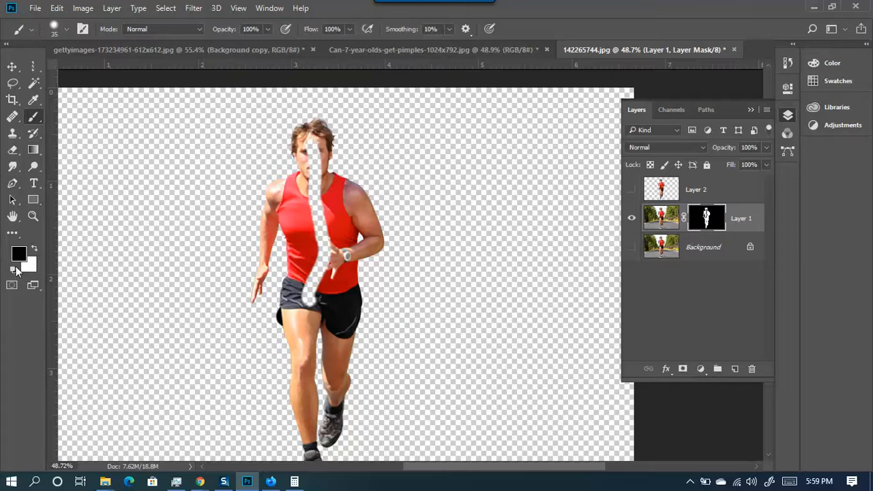
{"action": "key", "text": "x"}
{"action": "key", "text": "x"}
{"action": "key", "text": "x"}
{"action": "key", "text": "x"}
{"action": "key", "text": "x"}
{"action": "key", "text": "x"}
{"action": "key", "text": "x"}
{"action": "key", "text": "x"}
{"action": "key", "text": "x"}
{"action": "key", "text": "x"}
{"action": "key", "text": "x"}
{"action": "key", "text": "x"}
{"action": "key", "text": "x"}
{"action": "key", "text": "x"}
{"action": "key", "text": "x"}
{"action": "key", "text": "x"}
{"action": "key", "text": "x"}
{"action": "key", "text": "x"}
{"action": "key", "text": "x"}
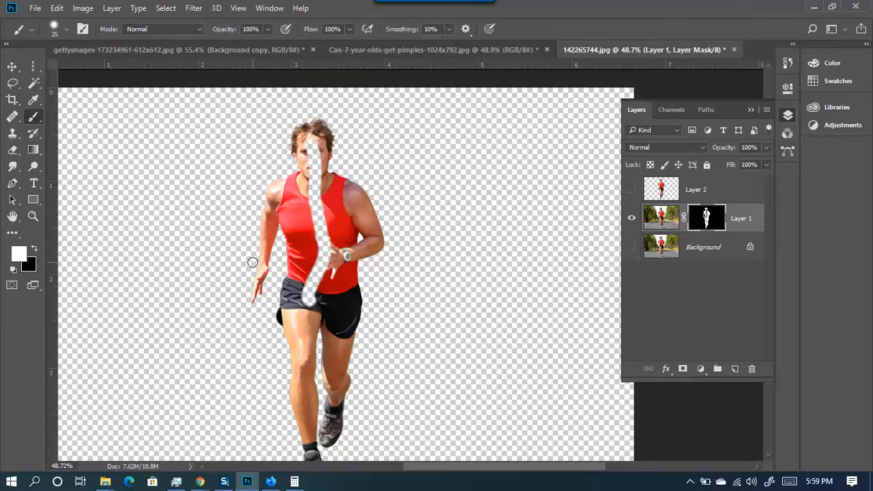
{"action": "key", "text": "x"}
{"action": "key", "text": "x"}
{"action": "key", "text": "x"}
{"action": "key", "text": "x"}
{"action": "key", "text": "x"}
{"action": "key", "text": "x"}
{"action": "key", "text": "x"}
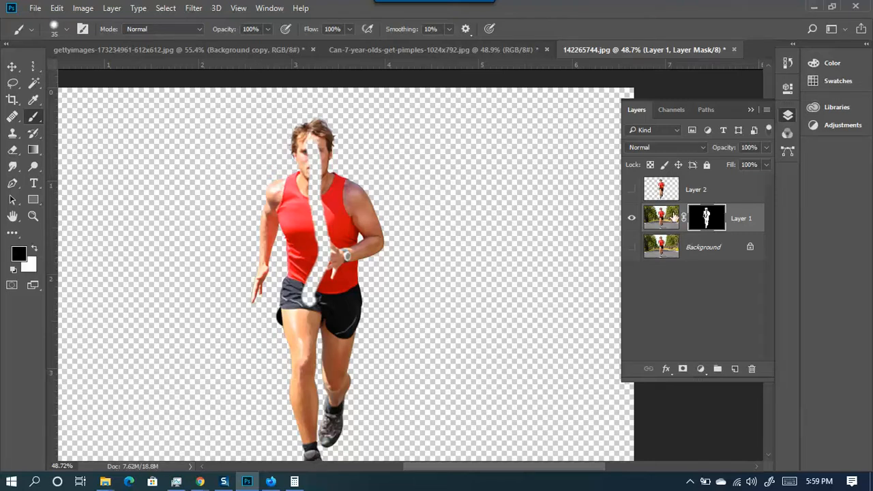
{"action": "left_click", "coordinate": [734, 368]}
{"action": "key", "text": "x"}
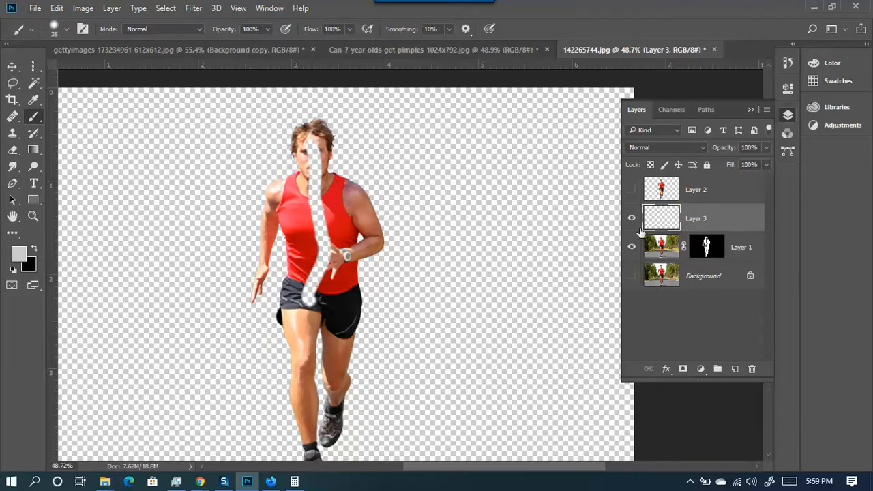
- Enlarge the brush to 516 px and paint wide black and light-grey bands on Layer 3's left side
{"action": "scroll", "coordinate": [423, 166], "scroll_direction": "down", "scroll_amount": 2}
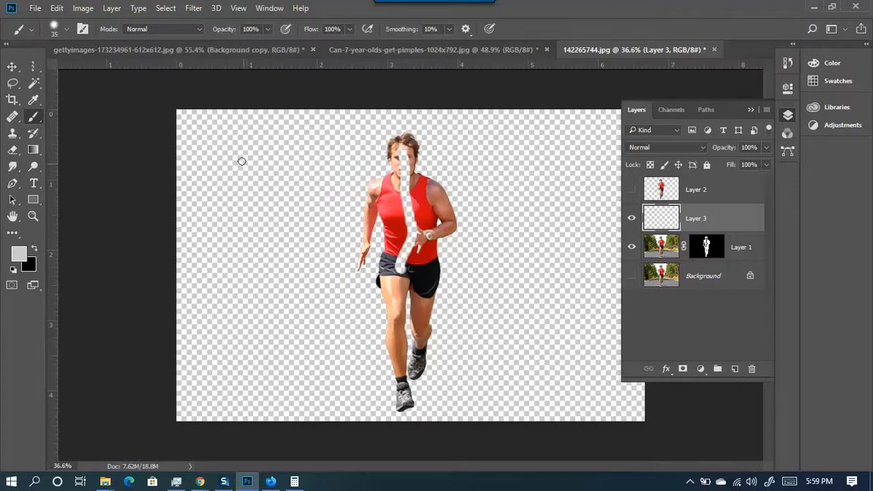
{"action": "key", "text": "x"}
{"action": "right_click", "coordinate": [228, 150]}
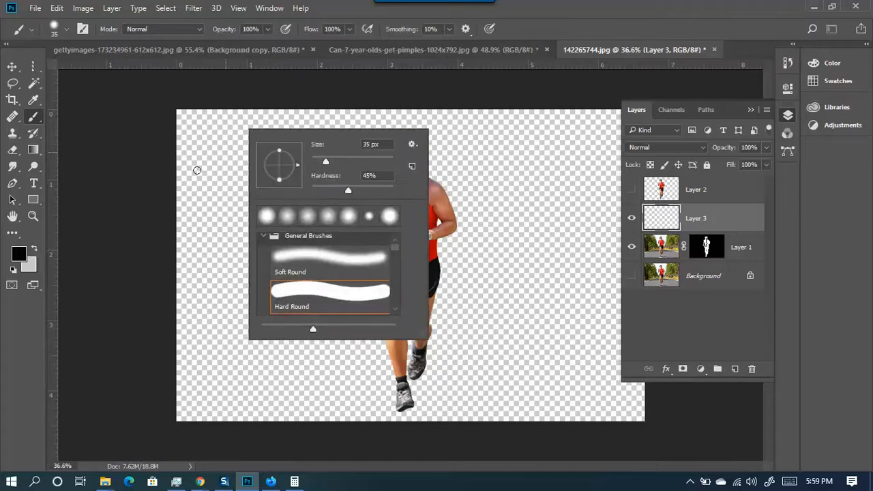
{"action": "right_click", "coordinate": [196, 170]}
{"action": "left_click_drag", "start_coordinate": [257, 155], "coordinate": [310, 155]}
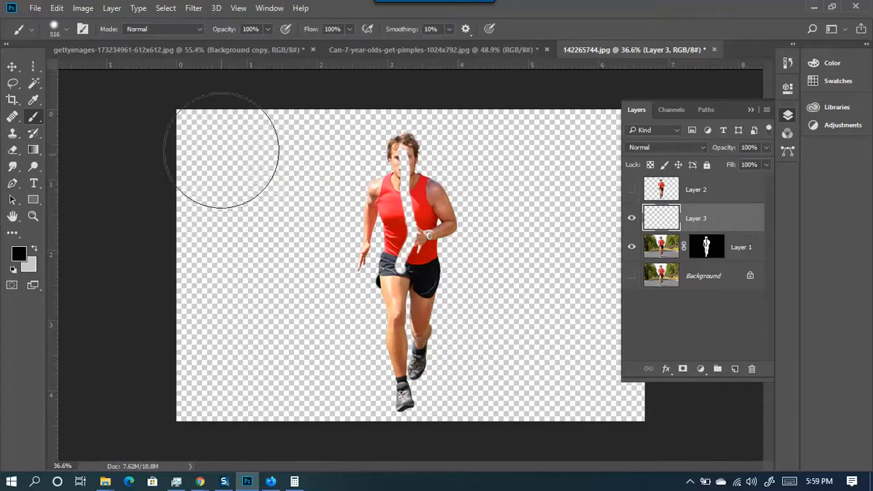
{"action": "left_click_drag", "start_coordinate": [202, 127], "coordinate": [220, 475]}
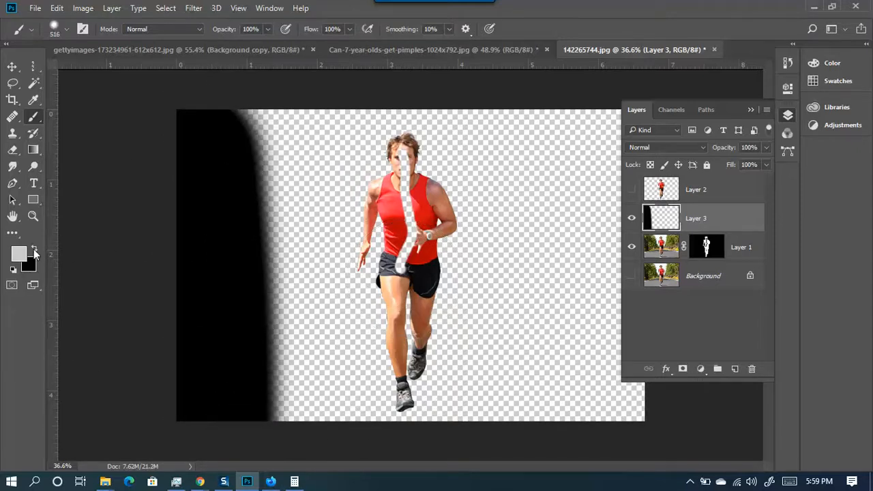
{"action": "mouse_move", "coordinate": [302, 119]}
{"action": "left_mouse_down"}
{"action": "mouse_move", "coordinate": [309, 486]}
{"action": "mouse_move", "coordinate": [293, 470]}
{"action": "left_mouse_up"}
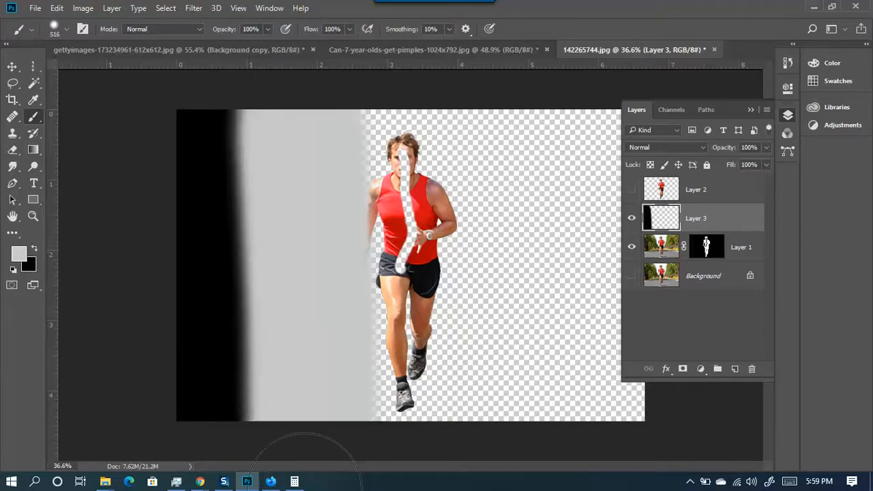
- Set white as foreground and paint alternating broad black and white bands across the runner and right side
{"action": "left_click", "coordinate": [18, 252]}
{"action": "left_click_drag", "start_coordinate": [507, 204], "coordinate": [447, 183]}
{"action": "left_click", "coordinate": [747, 205]}
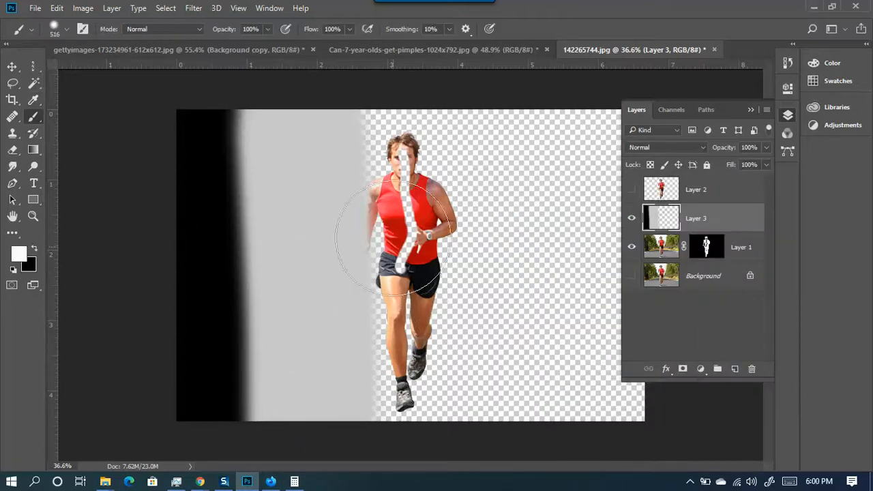
{"action": "key", "text": "x"}
{"action": "mouse_move", "coordinate": [392, 184]}
{"action": "left_mouse_down"}
{"action": "mouse_move", "coordinate": [419, 457]}
{"action": "mouse_move", "coordinate": [444, 408]}
{"action": "left_mouse_up"}
{"action": "key", "text": "x"}
{"action": "mouse_move", "coordinate": [510, 165]}
{"action": "left_mouse_down"}
{"action": "mouse_move", "coordinate": [522, 429]}
{"action": "mouse_move", "coordinate": [532, 416]}
{"action": "left_mouse_up"}
{"action": "key", "text": "x"}
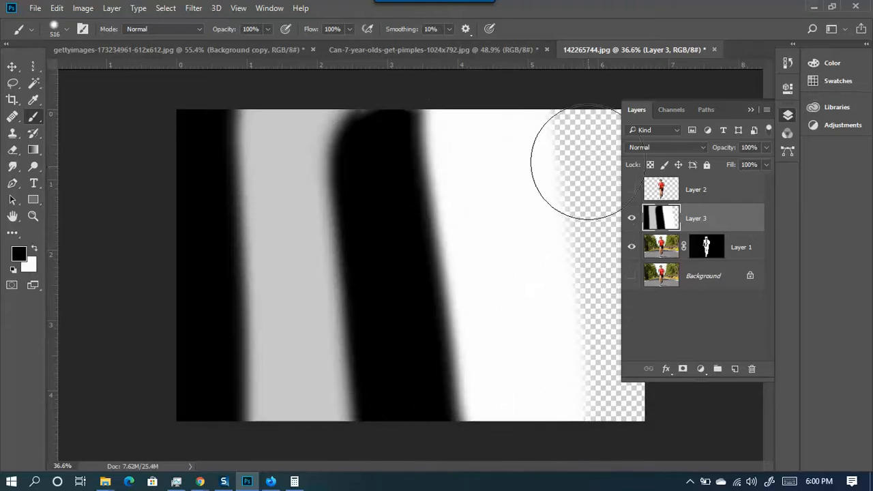
{"action": "left_click_drag", "start_coordinate": [561, 122], "coordinate": [600, 461]}
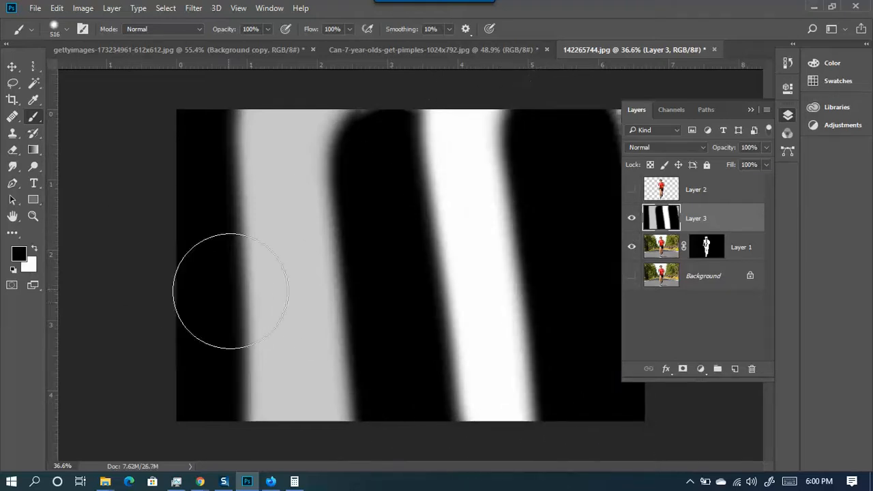
- Set red as the foreground colour and bright blue as the background colour
{"action": "left_click", "coordinate": [20, 253]}
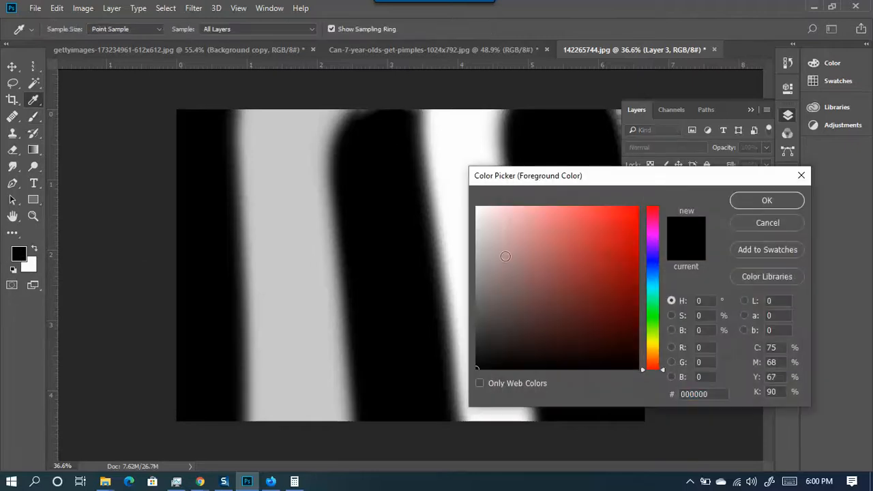
{"action": "left_click_drag", "start_coordinate": [602, 257], "coordinate": [643, 204]}
{"action": "left_click", "coordinate": [753, 199]}
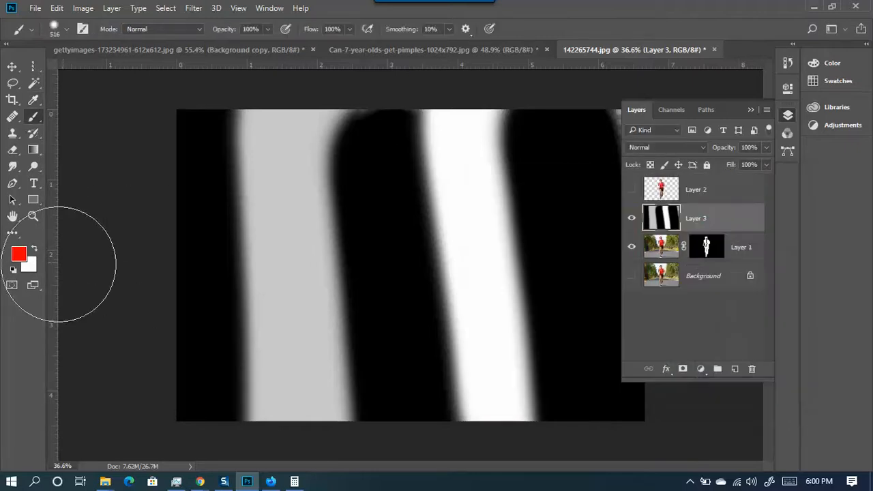
{"action": "left_click", "coordinate": [29, 266]}
{"action": "left_click_drag", "start_coordinate": [532, 287], "coordinate": [657, 198]}
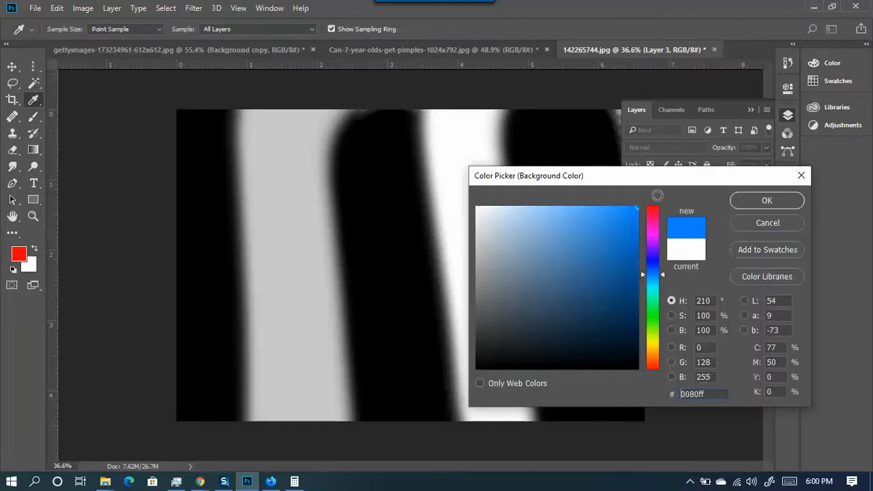
{"action": "left_click", "coordinate": [797, 200]}
- Paint alternating red and blue bands down the canvas over the earlier strokes
{"action": "mouse_move", "coordinate": [252, 157]}
{"action": "left_mouse_down"}
{"action": "mouse_move", "coordinate": [263, 374]}
{"action": "mouse_move", "coordinate": [296, 373]}
{"action": "left_mouse_up"}
{"action": "key", "text": "x"}
{"action": "mouse_move", "coordinate": [327, 136]}
{"action": "left_mouse_down"}
{"action": "mouse_move", "coordinate": [351, 434]}
{"action": "mouse_move", "coordinate": [351, 400]}
{"action": "left_mouse_up"}
{"action": "key", "text": "x"}
{"action": "left_click_drag", "start_coordinate": [409, 137], "coordinate": [471, 370]}
{"action": "key", "text": "x"}
{"action": "left_click_drag", "start_coordinate": [517, 127], "coordinate": [586, 402]}
- Scribble crossing red and blue strokes across the middle, then delete the practice layer
{"action": "left_click_drag", "start_coordinate": [150, 197], "coordinate": [436, 225]}
{"action": "key", "text": "x"}
{"action": "left_click_drag", "start_coordinate": [224, 300], "coordinate": [491, 334]}
{"action": "key", "text": "x"}
{"action": "left_click_drag", "start_coordinate": [384, 130], "coordinate": [316, 311]}
{"action": "key", "text": "x"}
{"action": "left_click_drag", "start_coordinate": [210, 185], "coordinate": [462, 341]}
{"action": "key", "text": "x"}
{"action": "mouse_move", "coordinate": [460, 215]}
{"action": "left_mouse_down"}
{"action": "mouse_move", "coordinate": [390, 179]}
{"action": "mouse_move", "coordinate": [243, 351]}
{"action": "left_mouse_up"}
{"action": "key", "text": "x"}
{"action": "key", "text": "x"}
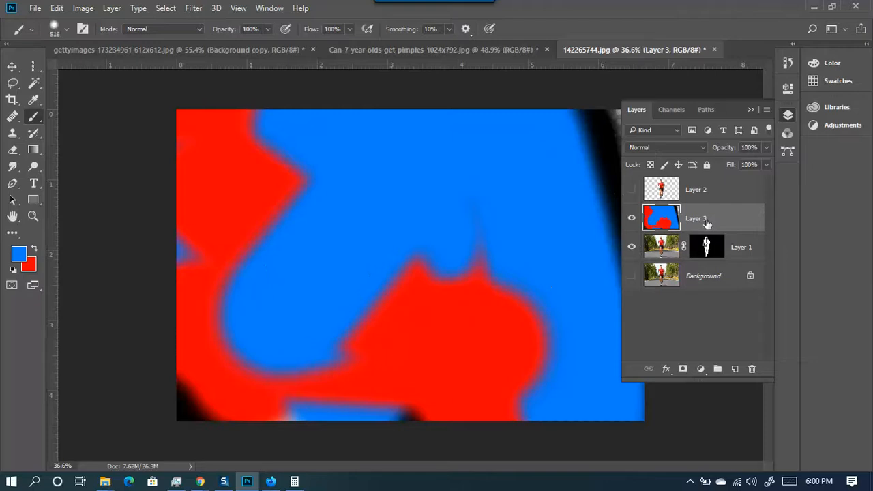
{"action": "key", "text": "Delete"}
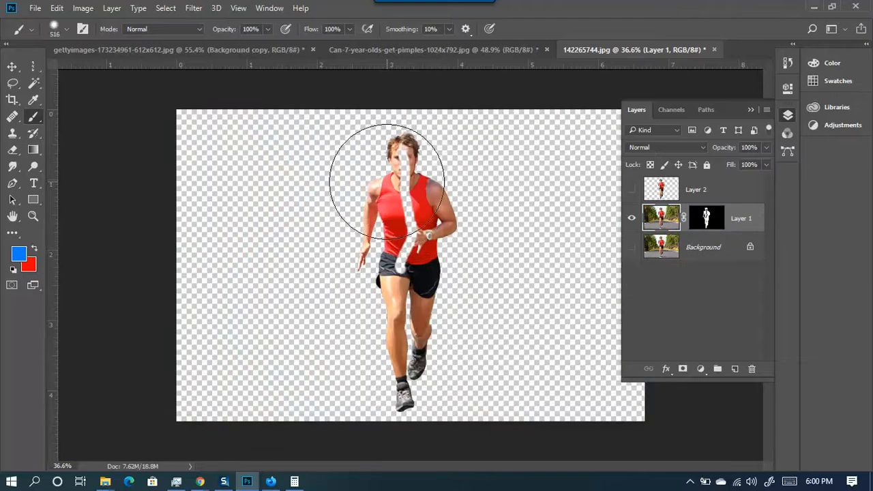
- Shrink the brush to about 51 px and view Layer 1's mask on its own
{"action": "left_click_drag", "start_coordinate": [432, 146], "coordinate": [392, 151]}
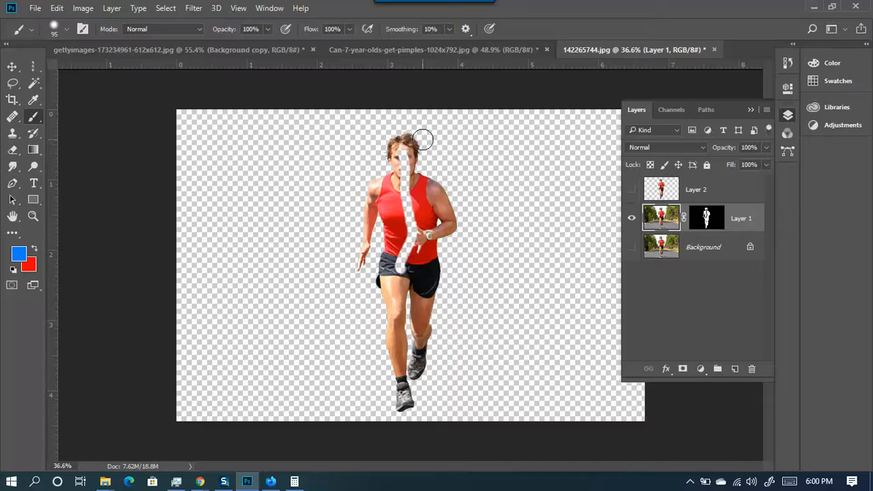
{"action": "scroll", "coordinate": [395, 162], "scroll_direction": "up", "scroll_amount": 6}
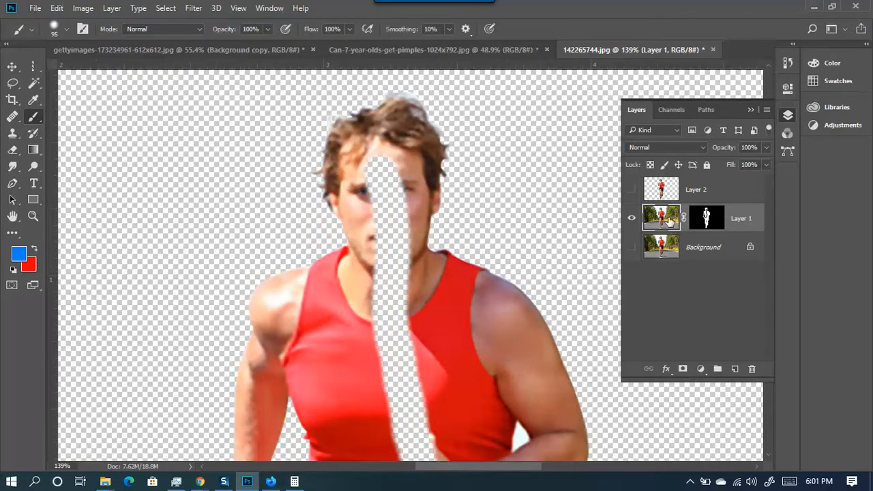
{"action": "left_click", "coordinate": [709, 219]}
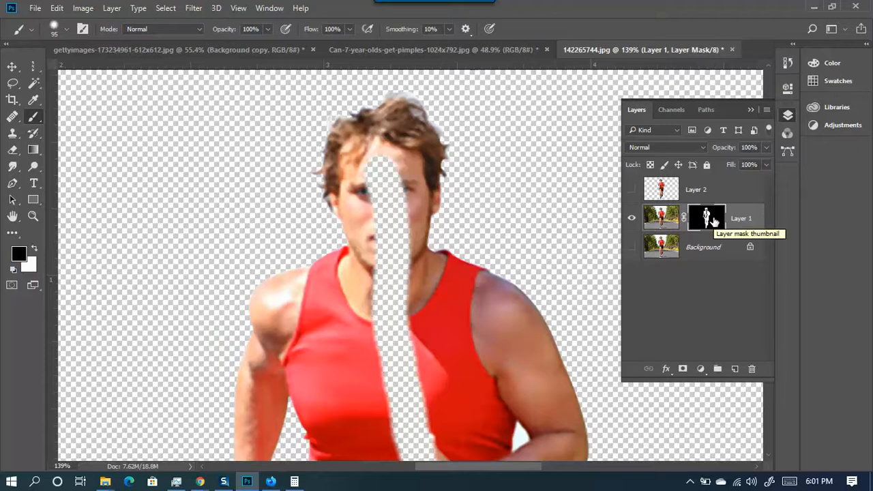
{"action": "left_click_drag", "start_coordinate": [405, 178], "coordinate": [386, 178]}
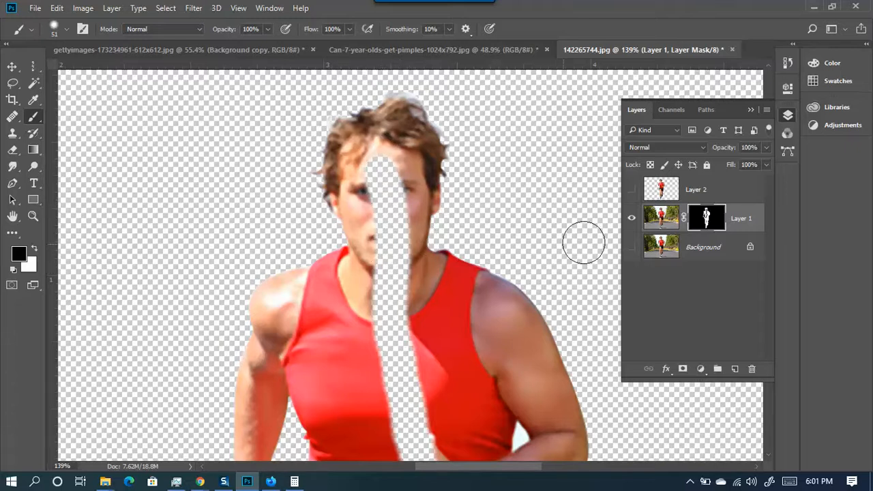
{"action": "left_click", "coordinate": [709, 222], "text": "alt"}
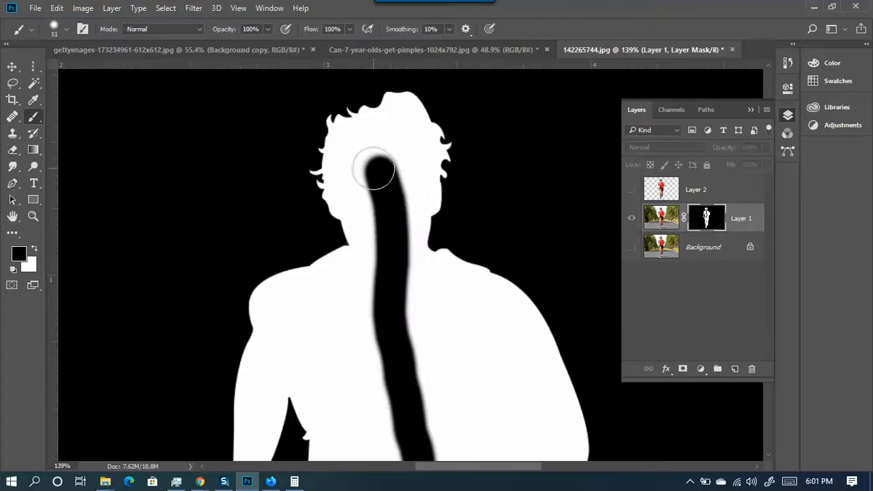
{"action": "left_click_drag", "start_coordinate": [422, 349], "coordinate": [408, 300]}
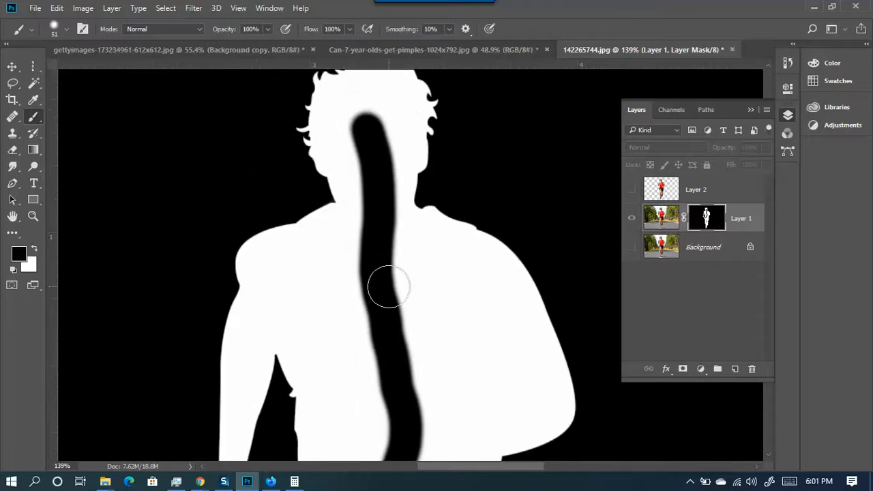
- Paint the mask stripe white from head to neck, restoring the tank top and shorts
{"action": "key", "text": "x"}
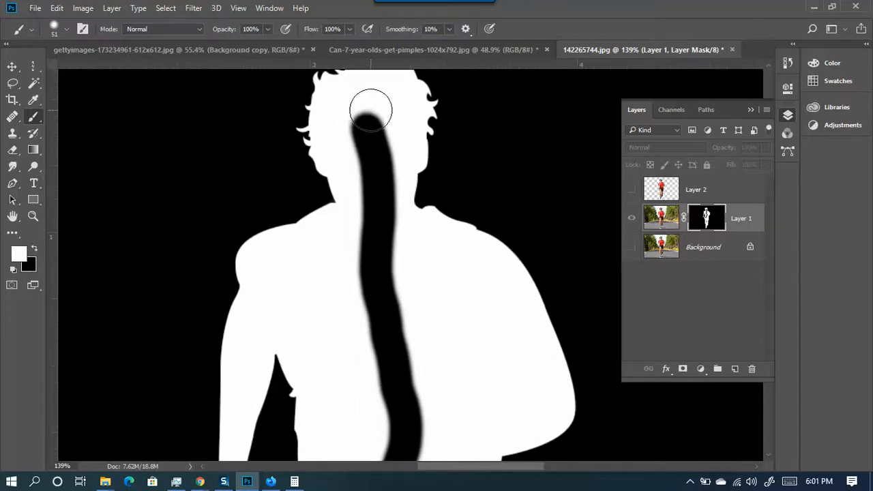
{"action": "mouse_move", "coordinate": [368, 113]}
{"action": "left_mouse_down"}
{"action": "mouse_move", "coordinate": [368, 163]}
{"action": "mouse_move", "coordinate": [375, 132]}
{"action": "mouse_move", "coordinate": [378, 167]}
{"action": "mouse_move", "coordinate": [364, 140]}
{"action": "mouse_move", "coordinate": [394, 182]}
{"action": "mouse_move", "coordinate": [382, 182]}
{"action": "mouse_move", "coordinate": [375, 247]}
{"action": "mouse_move", "coordinate": [373, 227]}
{"action": "mouse_move", "coordinate": [394, 334]}
{"action": "left_mouse_up"}
{"action": "left_click", "coordinate": [706, 216], "text": "alt"}
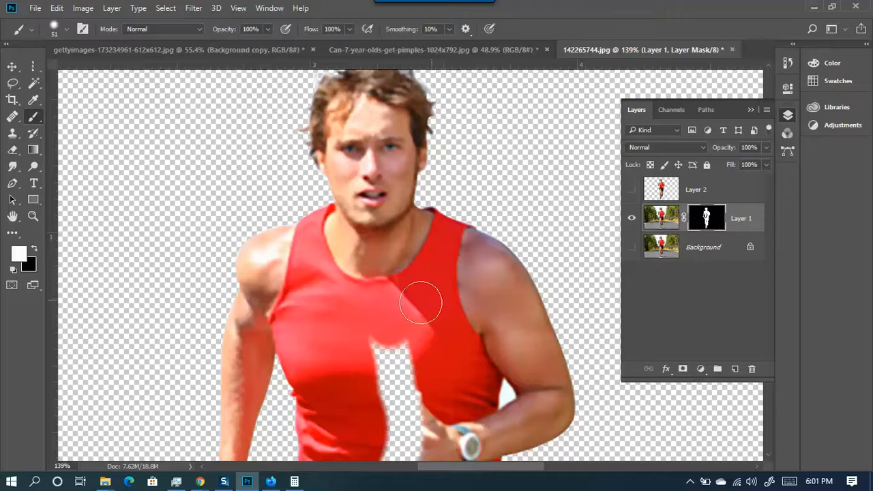
{"action": "mouse_move", "coordinate": [399, 356]}
{"action": "left_mouse_down"}
{"action": "mouse_move", "coordinate": [411, 390]}
{"action": "mouse_move", "coordinate": [384, 389]}
{"action": "mouse_move", "coordinate": [326, 190]}
{"action": "left_mouse_up"}
{"action": "mouse_move", "coordinate": [331, 300]}
{"action": "left_mouse_down"}
{"action": "mouse_move", "coordinate": [354, 317]}
{"action": "mouse_move", "coordinate": [343, 353]}
{"action": "mouse_move", "coordinate": [307, 392]}
{"action": "mouse_move", "coordinate": [300, 378]}
{"action": "mouse_move", "coordinate": [292, 419]}
{"action": "mouse_move", "coordinate": [312, 404]}
{"action": "left_mouse_up"}
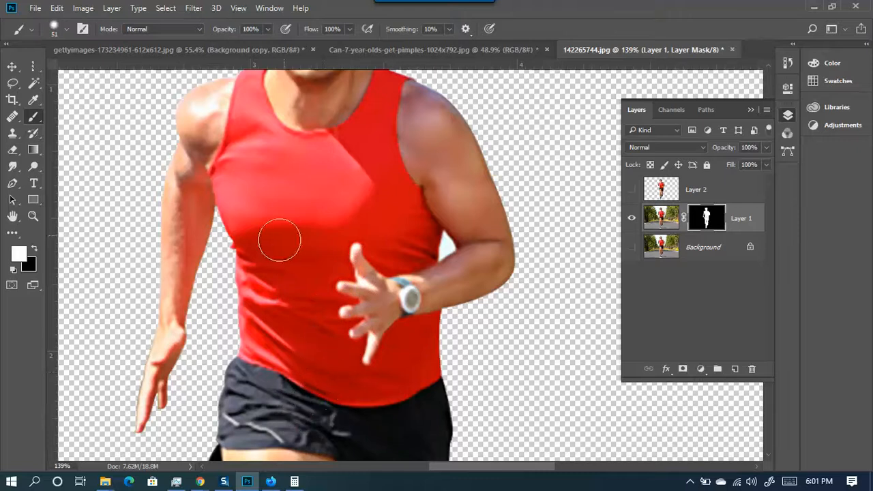
{"action": "scroll", "coordinate": [283, 240], "scroll_direction": "down", "scroll_amount": 3}
{"action": "scroll", "coordinate": [355, 258], "scroll_direction": "down", "scroll_amount": 2}
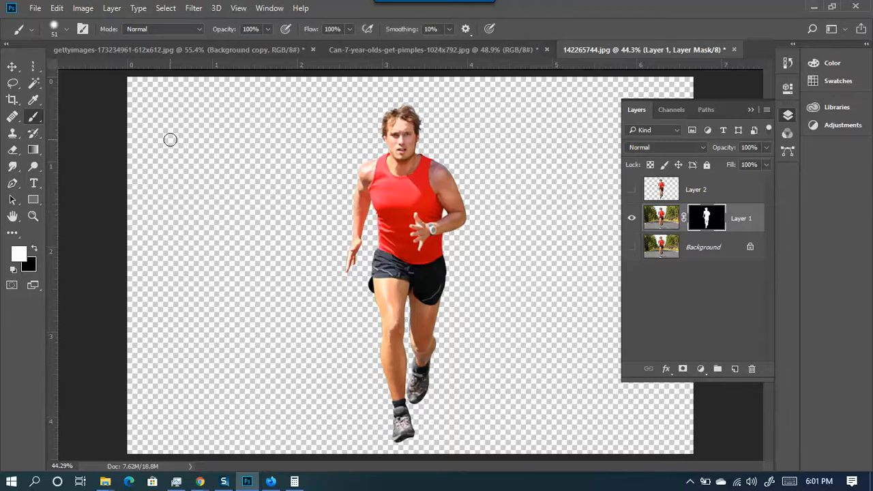
{"action": "mouse_move", "coordinate": [166, 134]}
{"action": "left_mouse_down"}
{"action": "mouse_move", "coordinate": [235, 316]}
{"action": "mouse_move", "coordinate": [203, 389]}
{"action": "mouse_move", "coordinate": [272, 403]}
{"action": "mouse_move", "coordinate": [229, 132]}
{"action": "mouse_move", "coordinate": [272, 160]}
{"action": "mouse_move", "coordinate": [276, 219]}
{"action": "mouse_move", "coordinate": [319, 374]}
{"action": "mouse_move", "coordinate": [307, 413]}
{"action": "mouse_move", "coordinate": [339, 439]}
{"action": "left_mouse_up"}
{"action": "mouse_move", "coordinate": [404, 453]}
{"action": "left_mouse_down"}
{"action": "mouse_move", "coordinate": [453, 456]}
{"action": "mouse_move", "coordinate": [498, 376]}
{"action": "mouse_move", "coordinate": [492, 289]}
{"action": "mouse_move", "coordinate": [518, 164]}
{"action": "mouse_move", "coordinate": [501, 84]}
{"action": "mouse_move", "coordinate": [404, 66]}
{"action": "mouse_move", "coordinate": [295, 143]}
{"action": "mouse_move", "coordinate": [328, 148]}
{"action": "mouse_move", "coordinate": [427, 99]}
{"action": "mouse_move", "coordinate": [449, 125]}
{"action": "mouse_move", "coordinate": [374, 251]}
{"action": "mouse_move", "coordinate": [391, 141]}
{"action": "mouse_move", "coordinate": [335, 154]}
{"action": "mouse_move", "coordinate": [474, 358]}
{"action": "mouse_move", "coordinate": [566, 164]}
{"action": "left_mouse_up"}
{"action": "mouse_move", "coordinate": [558, 412]}
{"action": "left_mouse_down"}
{"action": "mouse_move", "coordinate": [284, 355]}
{"action": "mouse_move", "coordinate": [561, 184]}
{"action": "mouse_move", "coordinate": [355, 169]}
{"action": "mouse_move", "coordinate": [432, 371]}
{"action": "mouse_move", "coordinate": [565, 457]}
{"action": "mouse_move", "coordinate": [681, 412]}
{"action": "mouse_move", "coordinate": [761, 361]}
{"action": "mouse_move", "coordinate": [539, 115]}
{"action": "mouse_move", "coordinate": [517, 15]}
{"action": "mouse_move", "coordinate": [526, 30]}
{"action": "mouse_move", "coordinate": [385, 138]}
{"action": "mouse_move", "coordinate": [262, 355]}
{"action": "mouse_move", "coordinate": [311, 380]}
{"action": "mouse_move", "coordinate": [245, 433]}
{"action": "mouse_move", "coordinate": [177, 252]}
{"action": "mouse_move", "coordinate": [188, 299]}
{"action": "mouse_move", "coordinate": [217, 227]}
{"action": "mouse_move", "coordinate": [279, 269]}
{"action": "mouse_move", "coordinate": [348, 344]}
{"action": "mouse_move", "coordinate": [345, 202]}
{"action": "mouse_move", "coordinate": [481, 282]}
{"action": "mouse_move", "coordinate": [320, 279]}
{"action": "mouse_move", "coordinate": [552, 300]}
{"action": "mouse_move", "coordinate": [423, 132]}
{"action": "mouse_move", "coordinate": [528, 185]}
{"action": "mouse_move", "coordinate": [511, 165]}
{"action": "mouse_move", "coordinate": [487, 445]}
{"action": "mouse_move", "coordinate": [260, 388]}
{"action": "mouse_move", "coordinate": [360, 447]}
{"action": "mouse_move", "coordinate": [202, 426]}
{"action": "mouse_move", "coordinate": [289, 396]}
{"action": "mouse_move", "coordinate": [283, 468]}
{"action": "mouse_move", "coordinate": [227, 424]}
{"action": "mouse_move", "coordinate": [262, 391]}
{"action": "mouse_move", "coordinate": [360, 442]}
{"action": "mouse_move", "coordinate": [375, 392]}
{"action": "mouse_move", "coordinate": [385, 424]}
{"action": "mouse_move", "coordinate": [413, 360]}
{"action": "mouse_move", "coordinate": [441, 347]}
{"action": "mouse_move", "coordinate": [321, 312]}
{"action": "mouse_move", "coordinate": [518, 314]}
{"action": "mouse_move", "coordinate": [425, 321]}
{"action": "mouse_move", "coordinate": [499, 343]}
{"action": "mouse_move", "coordinate": [450, 362]}
{"action": "mouse_move", "coordinate": [482, 277]}
{"action": "mouse_move", "coordinate": [536, 326]}
{"action": "left_mouse_up"}
{"action": "mouse_move", "coordinate": [172, 184]}
{"action": "left_mouse_down"}
{"action": "mouse_move", "coordinate": [284, 207]}
{"action": "mouse_move", "coordinate": [279, 238]}
{"action": "left_mouse_up"}
{"action": "left_click_drag", "start_coordinate": [195, 167], "coordinate": [178, 430]}
{"action": "mouse_move", "coordinate": [190, 253]}
{"action": "left_mouse_down"}
{"action": "mouse_move", "coordinate": [181, 471]}
{"action": "mouse_move", "coordinate": [300, 477]}
{"action": "mouse_move", "coordinate": [371, 191]}
{"action": "mouse_move", "coordinate": [682, 406]}
{"action": "left_mouse_up"}
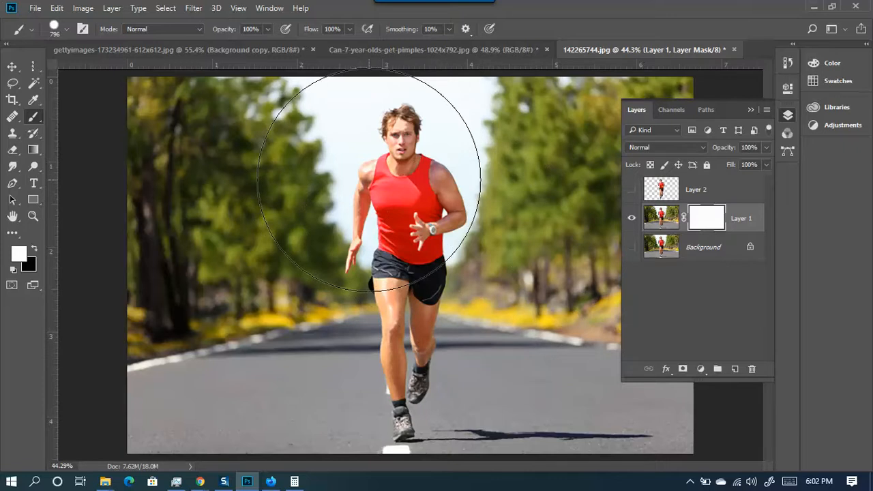
{"action": "key", "text": "x"}
{"action": "mouse_move", "coordinate": [291, 155]}
{"action": "left_mouse_down"}
{"action": "mouse_move", "coordinate": [212, 151]}
{"action": "mouse_move", "coordinate": [264, 275]}
{"action": "left_mouse_up"}
{"action": "mouse_move", "coordinate": [189, 127]}
{"action": "left_mouse_down"}
{"action": "mouse_move", "coordinate": [165, 389]}
{"action": "mouse_move", "coordinate": [155, 415]}
{"action": "left_mouse_up"}
{"action": "mouse_move", "coordinate": [158, 126]}
{"action": "left_mouse_down"}
{"action": "mouse_move", "coordinate": [220, 87]}
{"action": "mouse_move", "coordinate": [234, 166]}
{"action": "mouse_move", "coordinate": [273, 114]}
{"action": "mouse_move", "coordinate": [298, 415]}
{"action": "mouse_move", "coordinate": [320, 341]}
{"action": "mouse_move", "coordinate": [318, 331]}
{"action": "mouse_move", "coordinate": [320, 458]}
{"action": "left_mouse_up"}
{"action": "mouse_move", "coordinate": [263, 169]}
{"action": "left_mouse_down"}
{"action": "mouse_move", "coordinate": [357, 45]}
{"action": "mouse_move", "coordinate": [309, 171]}
{"action": "mouse_move", "coordinate": [273, 224]}
{"action": "left_mouse_up"}
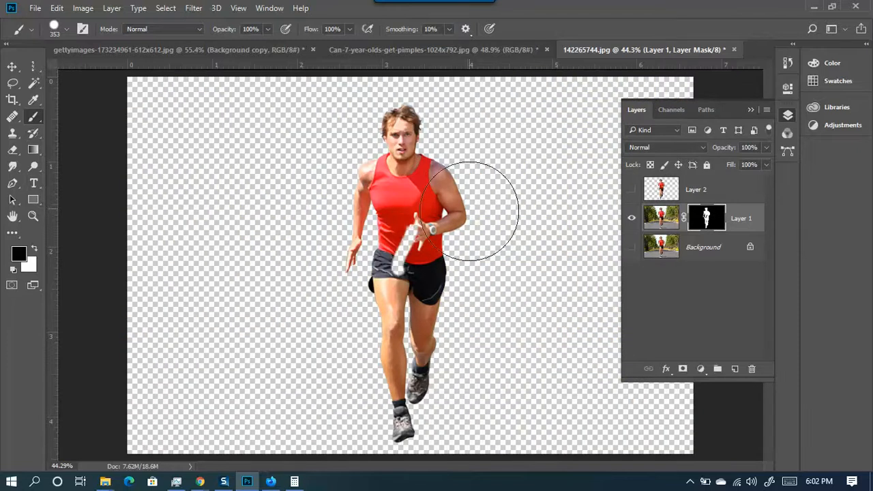
{"action": "key", "text": "ctrl+z"}
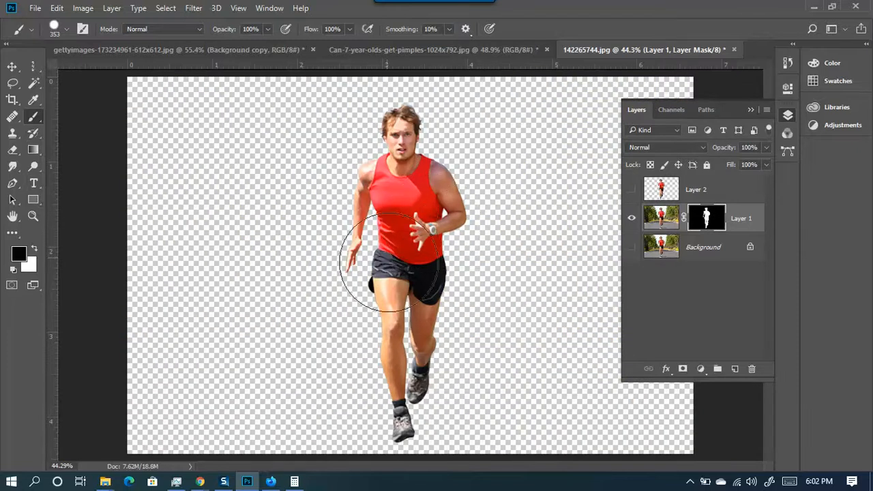
{"action": "scroll", "coordinate": [414, 424], "scroll_direction": "down", "scroll_amount": 2}
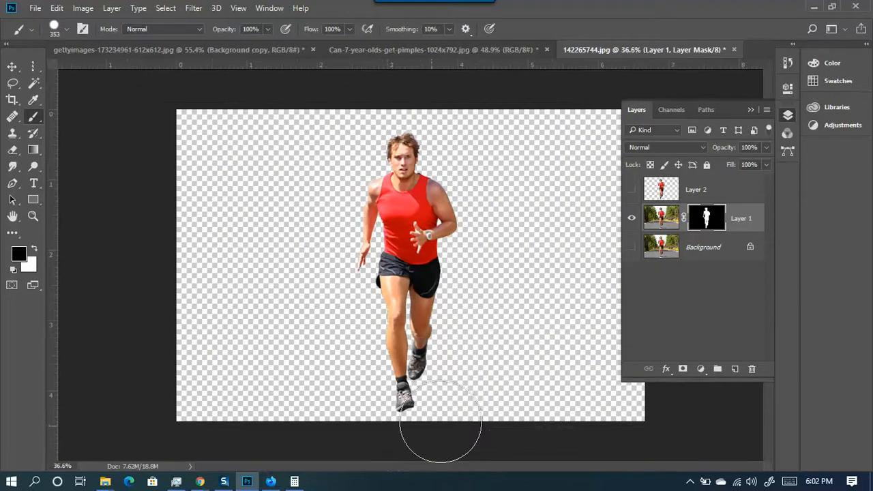
- Compare layer visibility, delete Layer 2, and make the masked runner visible again
{"action": "left_click", "coordinate": [631, 189]}
{"action": "left_click", "coordinate": [632, 189]}
{"action": "left_click", "coordinate": [631, 218]}
{"action": "left_click", "coordinate": [632, 188]}
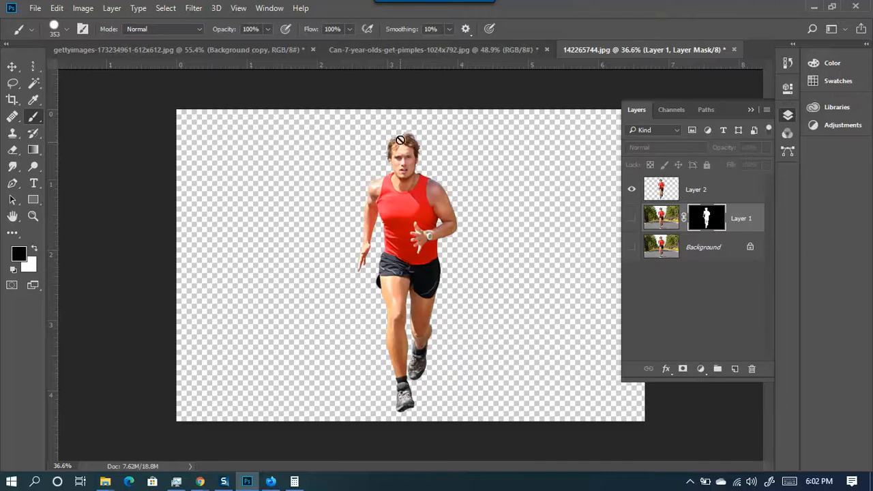
{"action": "left_click", "coordinate": [707, 188]}
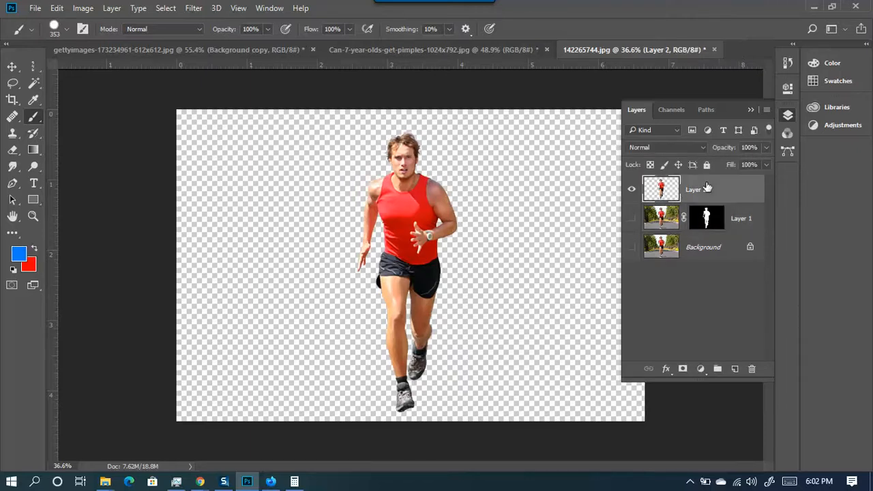
{"action": "key", "text": "Delete"}
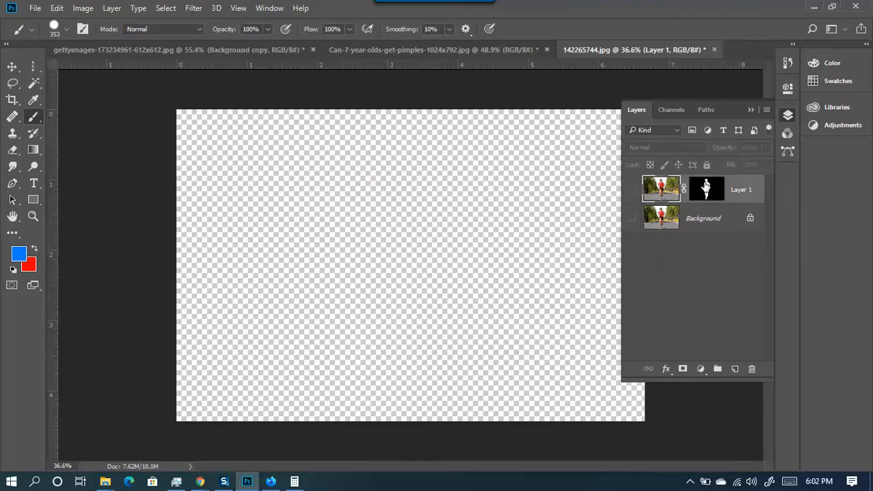
{"action": "left_click", "coordinate": [632, 191]}
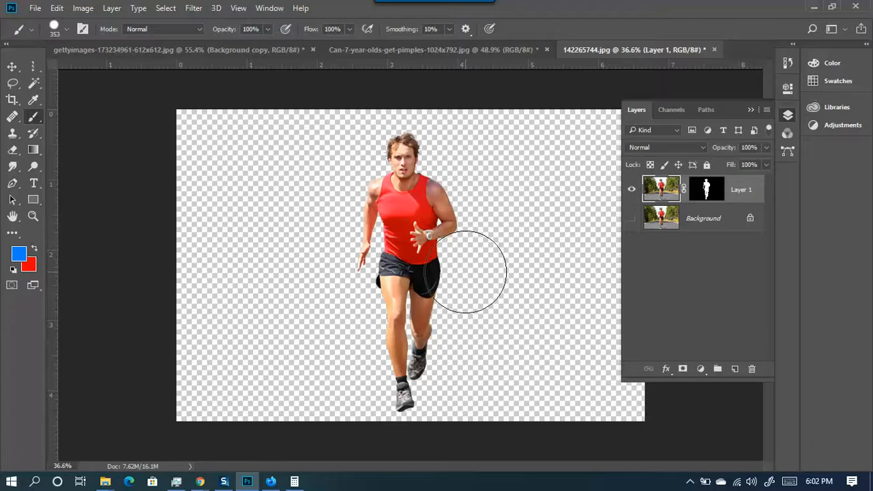
{"action": "left_click", "coordinate": [633, 190]}
{"action": "left_click", "coordinate": [633, 191]}
- Target Layer 1's mask and shrink the brush from 89 px to 48 px
{"action": "left_click", "coordinate": [707, 198]}
{"action": "scroll", "coordinate": [425, 218], "scroll_direction": "up", "scroll_amount": 6}
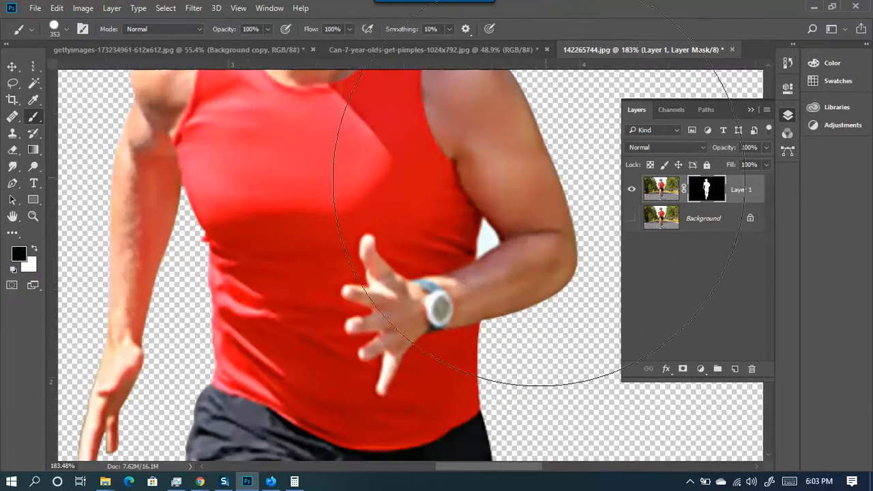
{"action": "mouse_move", "coordinate": [483, 193]}
{"action": "left_mouse_down"}
{"action": "mouse_move", "coordinate": [374, 210]}
{"action": "mouse_move", "coordinate": [317, 208]}
{"action": "left_mouse_up"}
{"action": "mouse_move", "coordinate": [478, 211]}
{"action": "left_mouse_down"}
{"action": "mouse_move", "coordinate": [487, 219]}
{"action": "mouse_move", "coordinate": [461, 222]}
{"action": "left_mouse_up"}
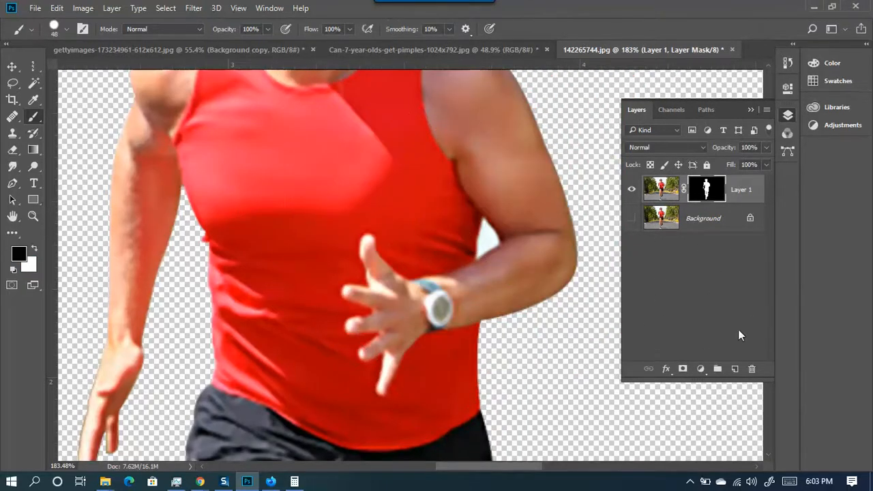
- Add a blue Solid Color fill layer and move it below Layer 1
{"action": "left_click", "coordinate": [705, 369]}
{"action": "left_click", "coordinate": [733, 88]}
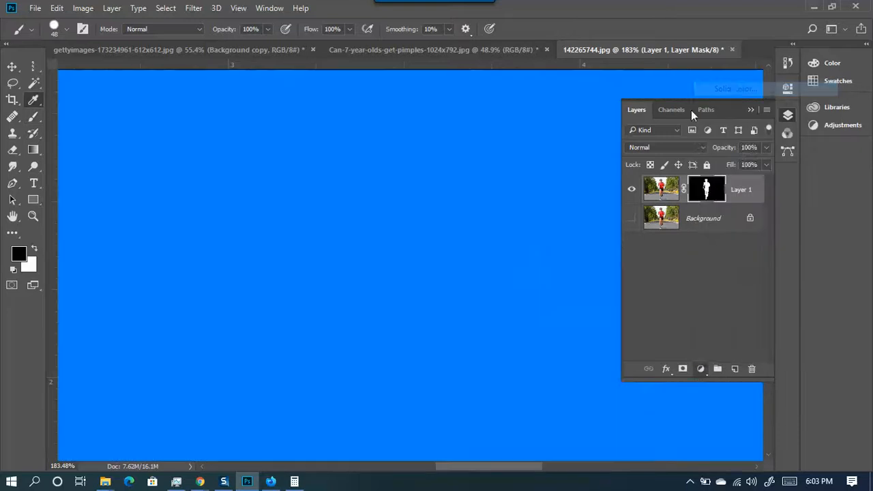
{"action": "left_click", "coordinate": [784, 199]}
{"action": "left_click_drag", "start_coordinate": [740, 190], "coordinate": [738, 231]}
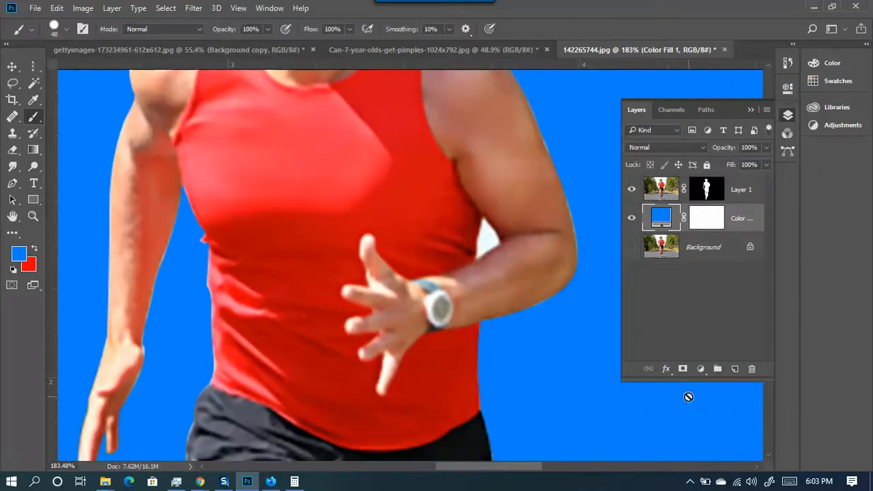
{"action": "scroll", "coordinate": [347, 238], "scroll_direction": "down", "scroll_amount": 5}
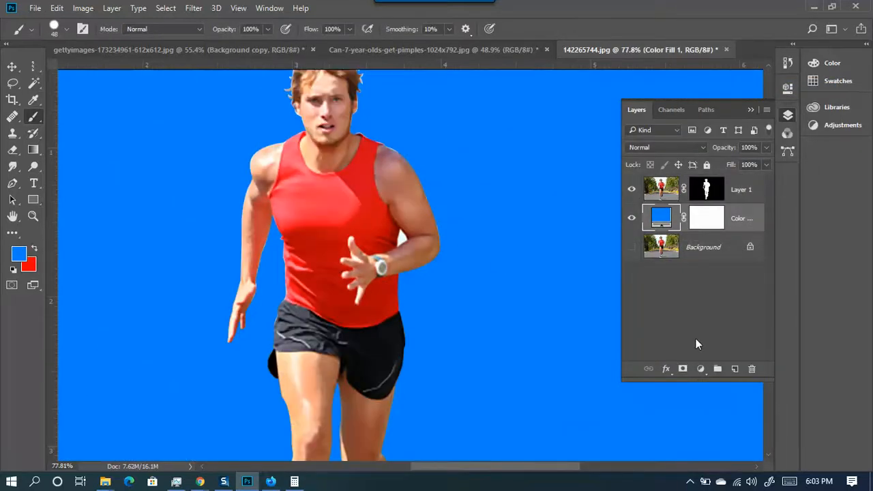
- Reopen the fill colour picker, try other hues, and cancel to keep blue
{"action": "left_click", "coordinate": [700, 369]}
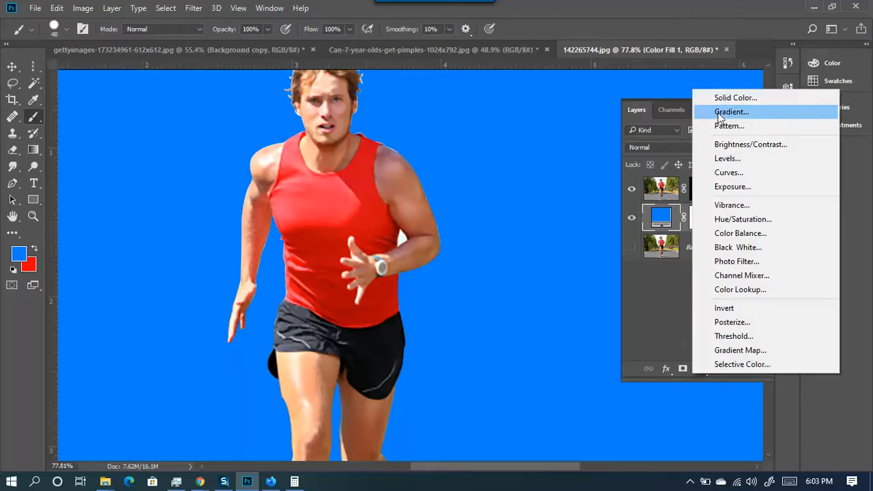
{"action": "left_click", "coordinate": [660, 217]}
{"action": "double_click", "coordinate": [660, 217]}
{"action": "mouse_move", "coordinate": [649, 249]}
{"action": "left_mouse_down"}
{"action": "mouse_move", "coordinate": [650, 208]}
{"action": "mouse_move", "coordinate": [653, 346]}
{"action": "mouse_move", "coordinate": [663, 289]}
{"action": "mouse_move", "coordinate": [707, 186]}
{"action": "left_mouse_up"}
{"action": "left_click", "coordinate": [762, 225]}
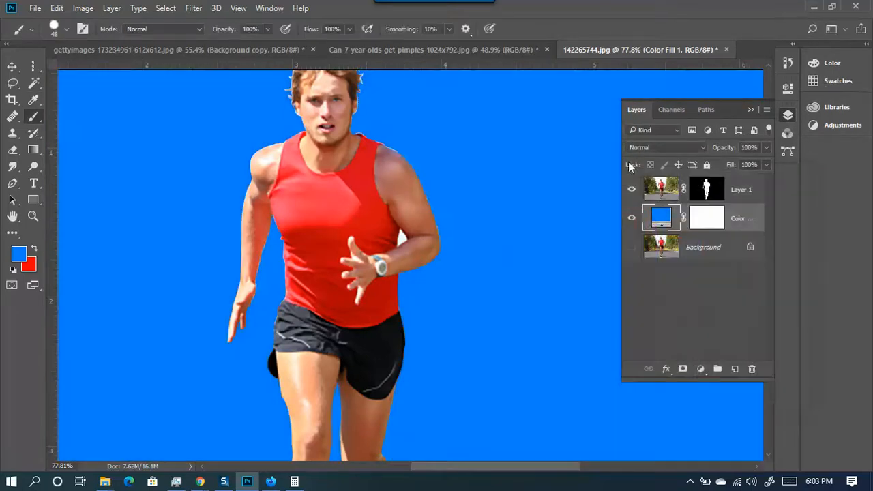
{"action": "scroll", "coordinate": [288, 235], "scroll_direction": "down", "scroll_amount": 2}
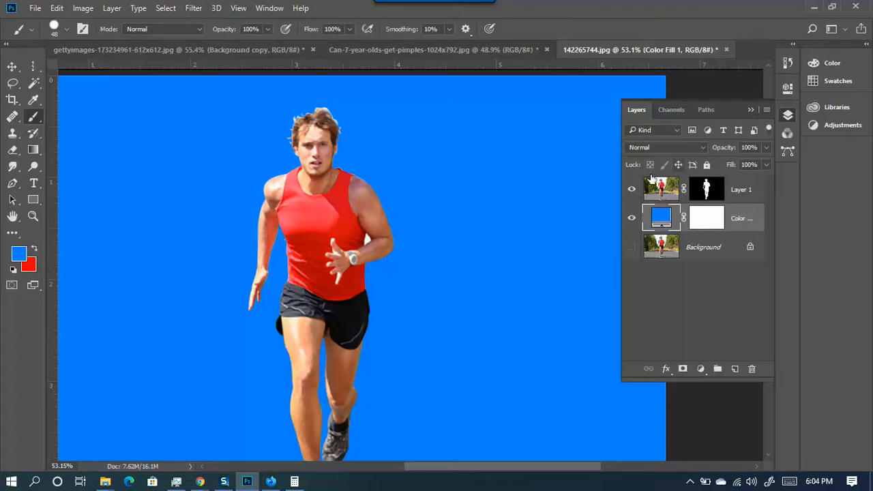
- Zoom in and paint black on Layer 1's mask with a 2–6 px brush over the arm-to-torso gap
{"action": "left_click", "coordinate": [707, 194]}
{"action": "scroll", "coordinate": [369, 229], "scroll_direction": "up", "scroll_amount": 2}
{"action": "scroll", "coordinate": [369, 229], "scroll_direction": "up", "scroll_amount": 12}
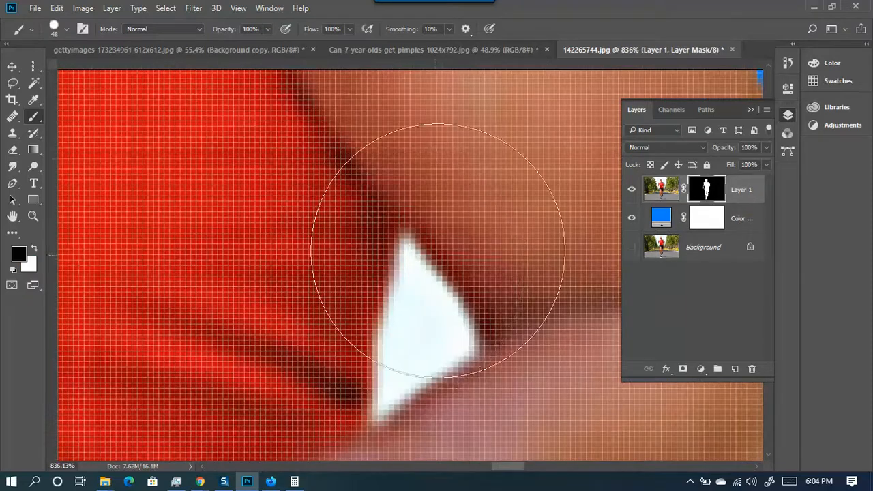
{"action": "right_click", "coordinate": [440, 232]}
{"action": "left_click_drag", "start_coordinate": [391, 253], "coordinate": [270, 255]}
{"action": "mouse_move", "coordinate": [418, 327]}
{"action": "left_mouse_down"}
{"action": "mouse_move", "coordinate": [413, 347]}
{"action": "mouse_move", "coordinate": [406, 248]}
{"action": "mouse_move", "coordinate": [443, 312]}
{"action": "mouse_move", "coordinate": [387, 396]}
{"action": "mouse_move", "coordinate": [418, 373]}
{"action": "mouse_move", "coordinate": [377, 411]}
{"action": "mouse_move", "coordinate": [404, 240]}
{"action": "mouse_move", "coordinate": [398, 351]}
{"action": "mouse_move", "coordinate": [424, 315]}
{"action": "mouse_move", "coordinate": [412, 262]}
{"action": "mouse_move", "coordinate": [449, 335]}
{"action": "mouse_move", "coordinate": [440, 293]}
{"action": "mouse_move", "coordinate": [467, 345]}
{"action": "mouse_move", "coordinate": [408, 374]}
{"action": "mouse_move", "coordinate": [424, 376]}
{"action": "mouse_move", "coordinate": [458, 347]}
{"action": "mouse_move", "coordinate": [386, 401]}
{"action": "mouse_move", "coordinate": [383, 356]}
{"action": "mouse_move", "coordinate": [404, 319]}
{"action": "mouse_move", "coordinate": [386, 346]}
{"action": "mouse_move", "coordinate": [407, 270]}
{"action": "left_mouse_up"}
{"action": "right_click", "coordinate": [398, 351], "text": "alt"}
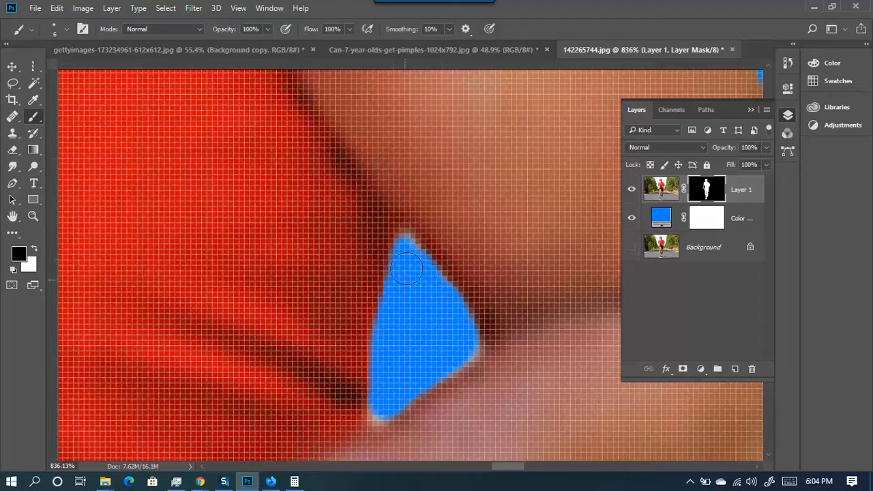
{"action": "right_click", "coordinate": [386, 357], "text": "alt"}
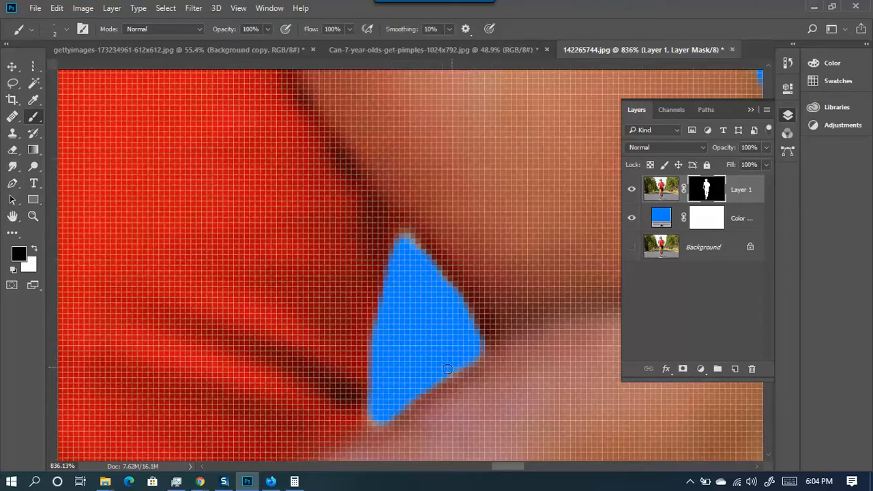
{"action": "scroll", "coordinate": [438, 360], "scroll_direction": "down", "scroll_amount": 10}
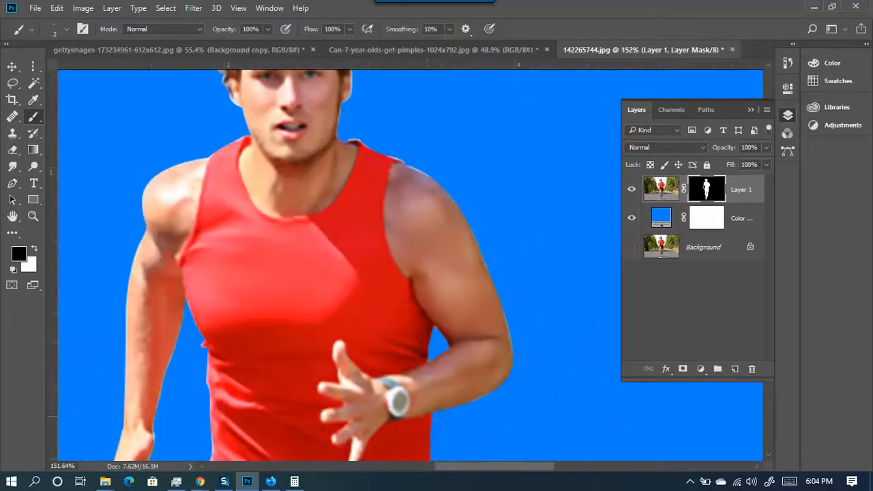
- With a soft 38 px brush, mask away the white halo around the hair edges and curls
{"action": "scroll", "coordinate": [361, 130], "scroll_direction": "up", "scroll_amount": 5}
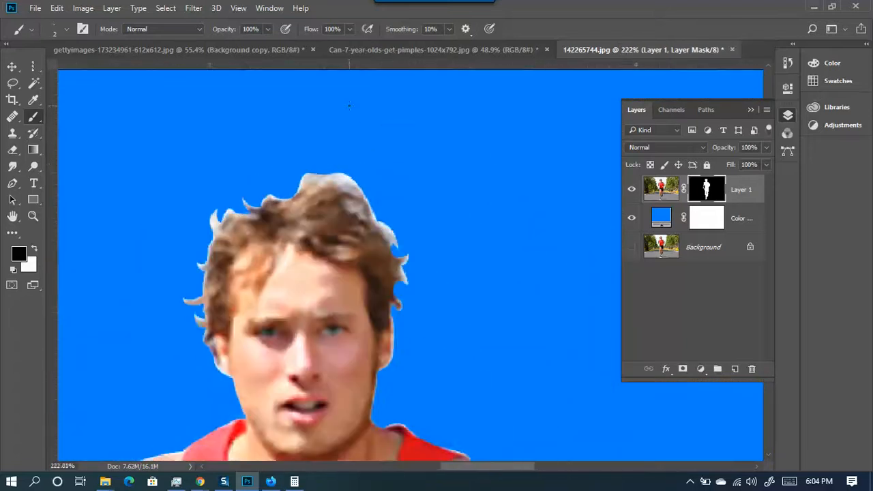
{"action": "mouse_move", "coordinate": [366, 145]}
{"action": "left_mouse_down"}
{"action": "mouse_move", "coordinate": [407, 126]}
{"action": "mouse_move", "coordinate": [425, 240]}
{"action": "mouse_move", "coordinate": [423, 301]}
{"action": "mouse_move", "coordinate": [379, 49]}
{"action": "mouse_move", "coordinate": [391, 154]}
{"action": "mouse_move", "coordinate": [364, 161]}
{"action": "mouse_move", "coordinate": [393, 161]}
{"action": "mouse_move", "coordinate": [346, 149]}
{"action": "mouse_move", "coordinate": [260, 154]}
{"action": "mouse_move", "coordinate": [249, 170]}
{"action": "mouse_move", "coordinate": [275, 145]}
{"action": "mouse_move", "coordinate": [337, 152]}
{"action": "mouse_move", "coordinate": [320, 152]}
{"action": "mouse_move", "coordinate": [377, 175]}
{"action": "mouse_move", "coordinate": [459, 241]}
{"action": "mouse_move", "coordinate": [497, 242]}
{"action": "mouse_move", "coordinate": [509, 273]}
{"action": "mouse_move", "coordinate": [462, 257]}
{"action": "mouse_move", "coordinate": [523, 304]}
{"action": "mouse_move", "coordinate": [456, 243]}
{"action": "mouse_move", "coordinate": [494, 255]}
{"action": "mouse_move", "coordinate": [279, 168]}
{"action": "mouse_move", "coordinate": [264, 183]}
{"action": "mouse_move", "coordinate": [230, 174]}
{"action": "left_mouse_up"}
{"action": "mouse_move", "coordinate": [170, 196]}
{"action": "left_mouse_down"}
{"action": "mouse_move", "coordinate": [301, 152]}
{"action": "mouse_move", "coordinate": [306, 163]}
{"action": "mouse_move", "coordinate": [366, 161]}
{"action": "mouse_move", "coordinate": [336, 175]}
{"action": "mouse_move", "coordinate": [288, 150]}
{"action": "mouse_move", "coordinate": [279, 183]}
{"action": "mouse_move", "coordinate": [302, 155]}
{"action": "mouse_move", "coordinate": [248, 173]}
{"action": "mouse_move", "coordinate": [193, 241]}
{"action": "mouse_move", "coordinate": [189, 293]}
{"action": "mouse_move", "coordinate": [243, 141]}
{"action": "mouse_move", "coordinate": [214, 191]}
{"action": "mouse_move", "coordinate": [187, 342]}
{"action": "mouse_move", "coordinate": [210, 378]}
{"action": "left_mouse_up"}
{"action": "left_click_drag", "start_coordinate": [352, 264], "coordinate": [179, 213]}
{"action": "left_click_drag", "start_coordinate": [521, 147], "coordinate": [514, 158]}
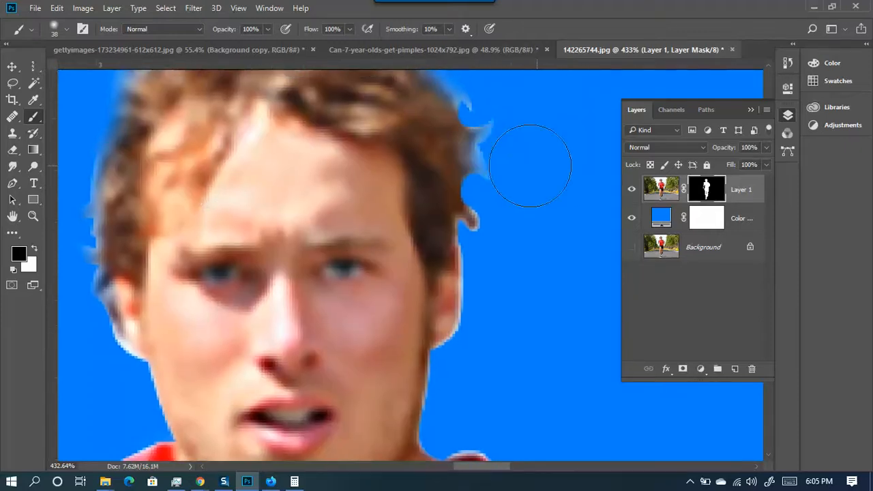
{"action": "left_click_drag", "start_coordinate": [509, 208], "coordinate": [493, 214]}
- Zoom out from 183% to 33% to see the whole runner on blue
{"action": "left_click_drag", "start_coordinate": [511, 151], "coordinate": [505, 197]}
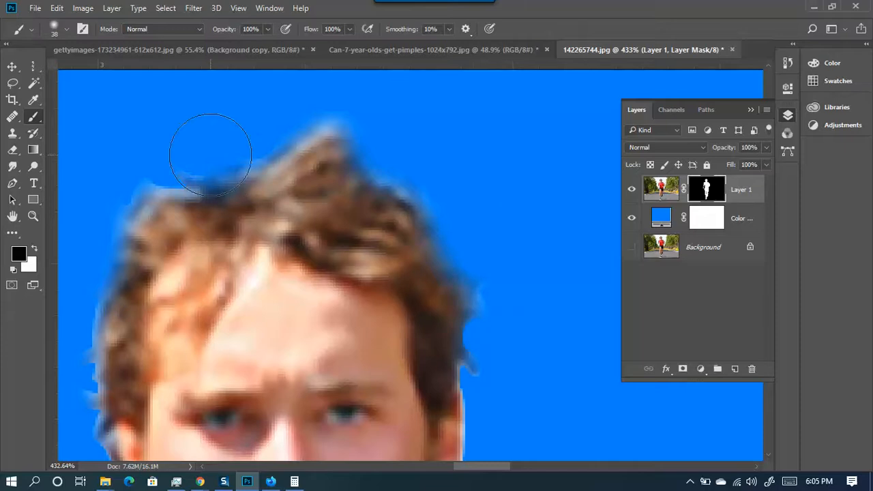
{"action": "scroll", "coordinate": [425, 272], "scroll_direction": "down", "scroll_amount": 6}
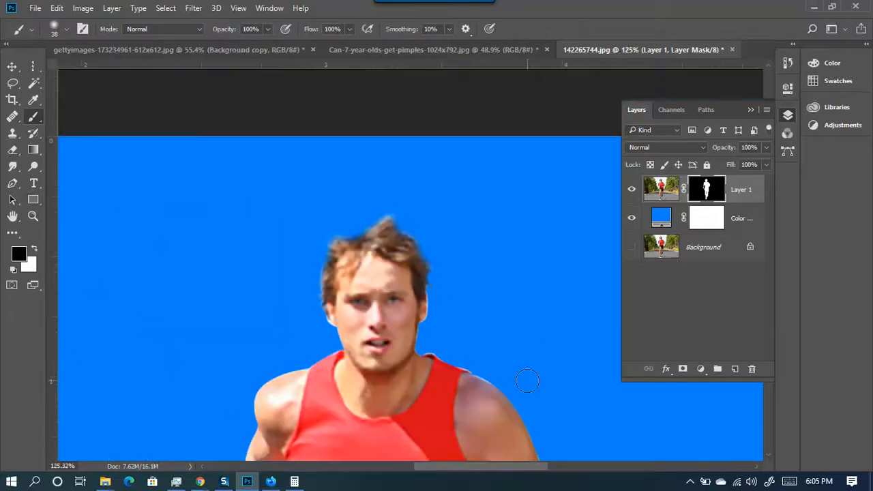
{"action": "scroll", "coordinate": [412, 240], "scroll_direction": "up", "scroll_amount": 2}
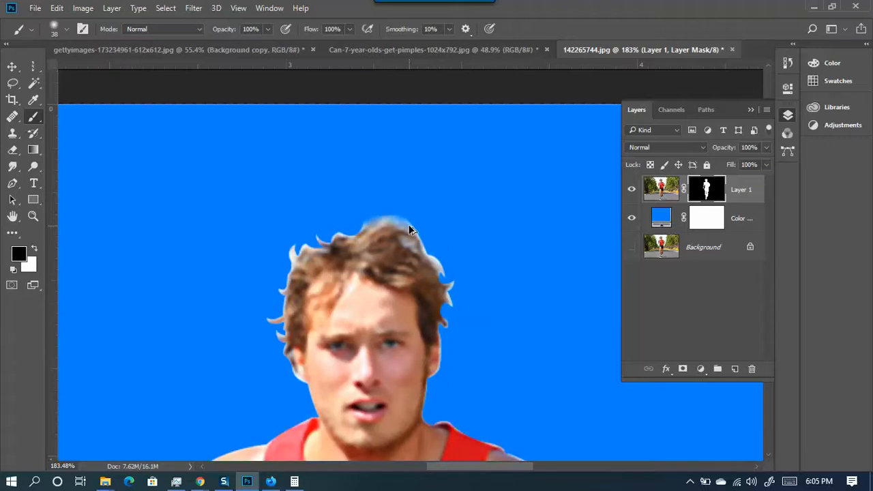
{"action": "scroll", "coordinate": [369, 274], "scroll_direction": "down", "scroll_amount": 5}
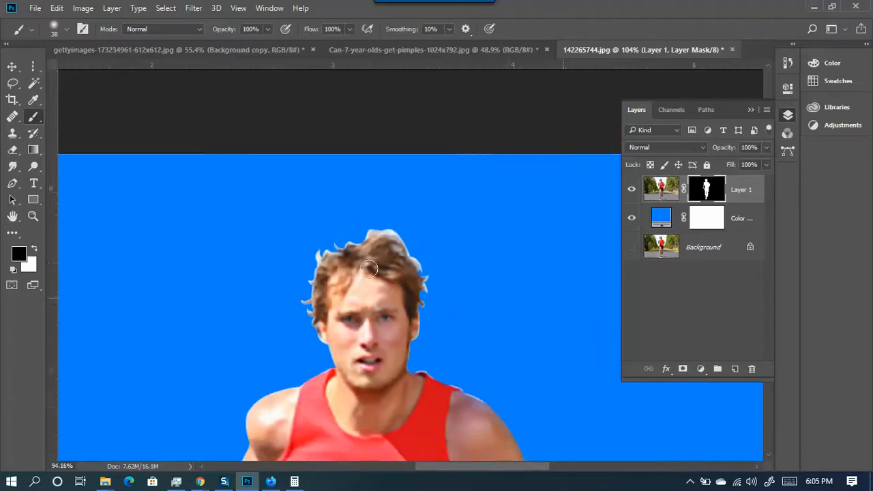
{"action": "scroll", "coordinate": [369, 274], "scroll_direction": "down", "scroll_amount": 3}
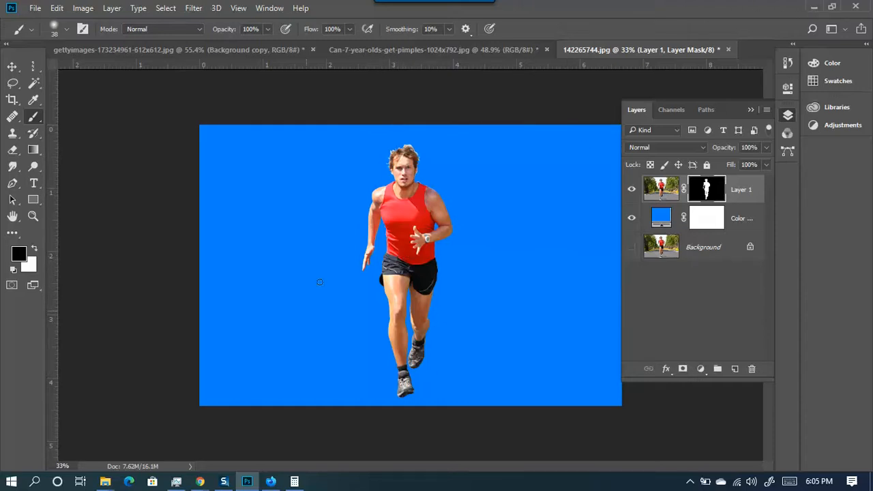
- Minimize Photoshop and return to the Fiverr background-removal gig page
{"action": "left_click", "coordinate": [810, 6]}
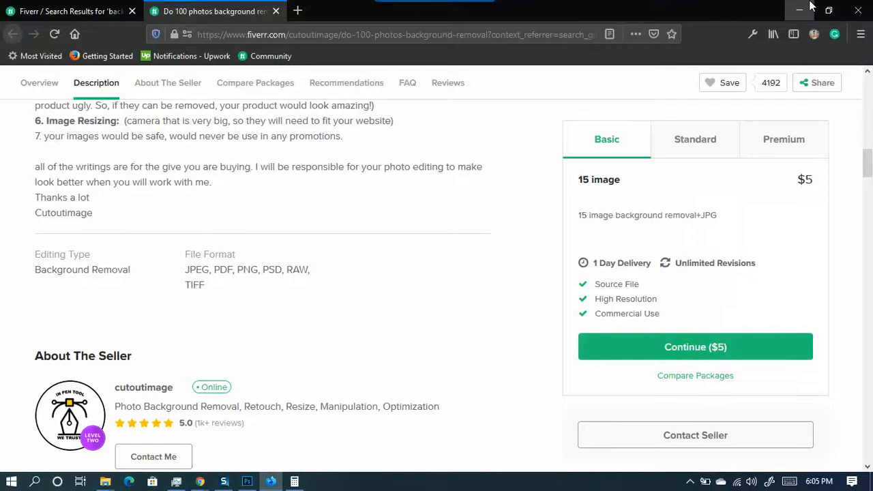
{"action": "scroll", "coordinate": [269, 304], "scroll_direction": "up", "scroll_amount": 5}
{"action": "scroll", "coordinate": [269, 304], "scroll_direction": "up", "scroll_amount": 7}
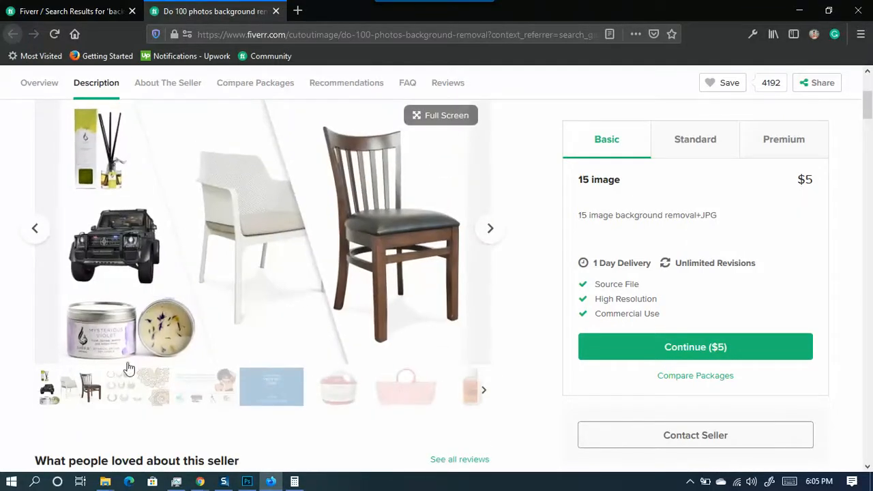
- Browse the gig's sample gallery: earrings, sanitizer, tote bag, printer, shorts, squid lure, fish
{"action": "left_click", "coordinate": [139, 379]}
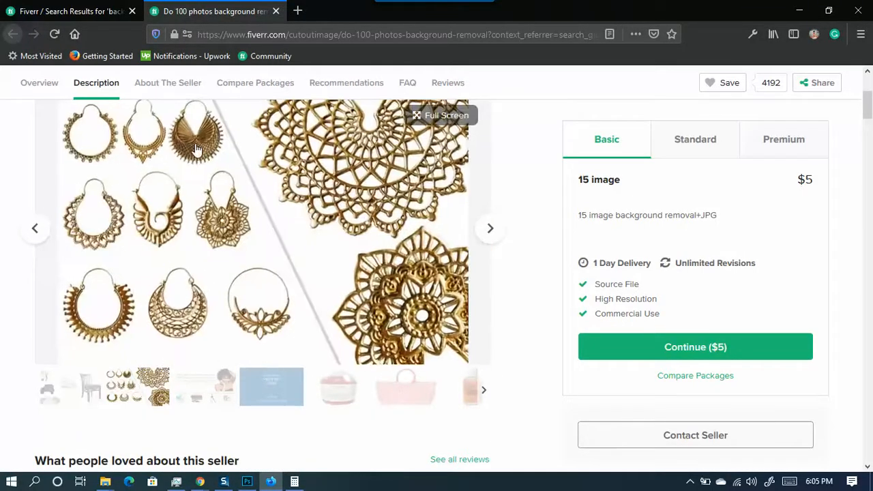
{"action": "left_click", "coordinate": [219, 390]}
{"action": "left_click", "coordinate": [259, 395]}
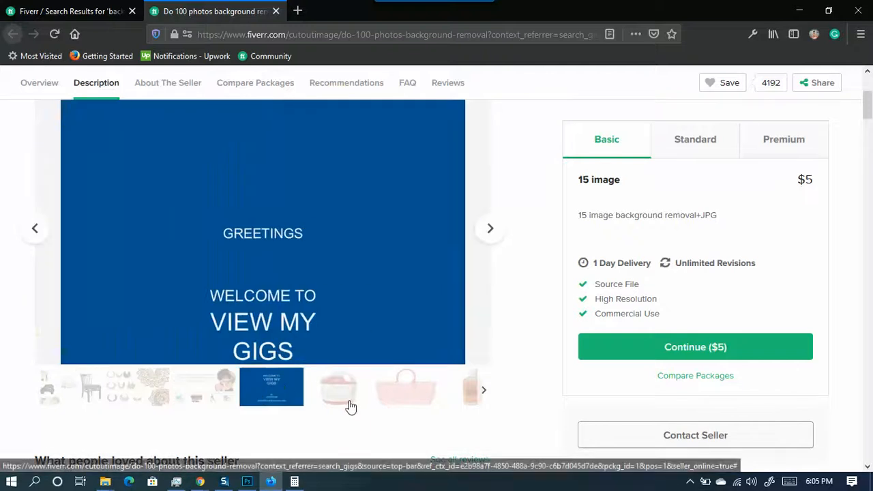
{"action": "left_click", "coordinate": [347, 401]}
{"action": "left_click", "coordinate": [405, 391]}
{"action": "left_click", "coordinate": [480, 392]}
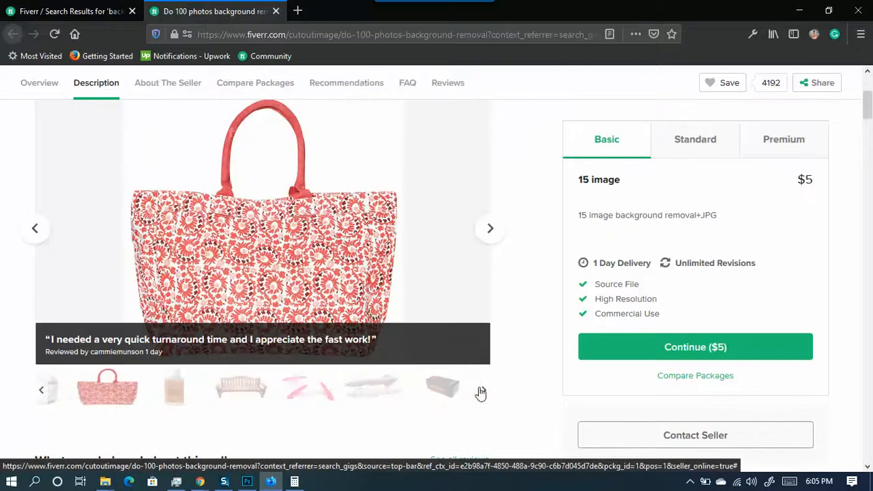
{"action": "left_click", "coordinate": [379, 395]}
{"action": "left_click", "coordinate": [453, 390]}
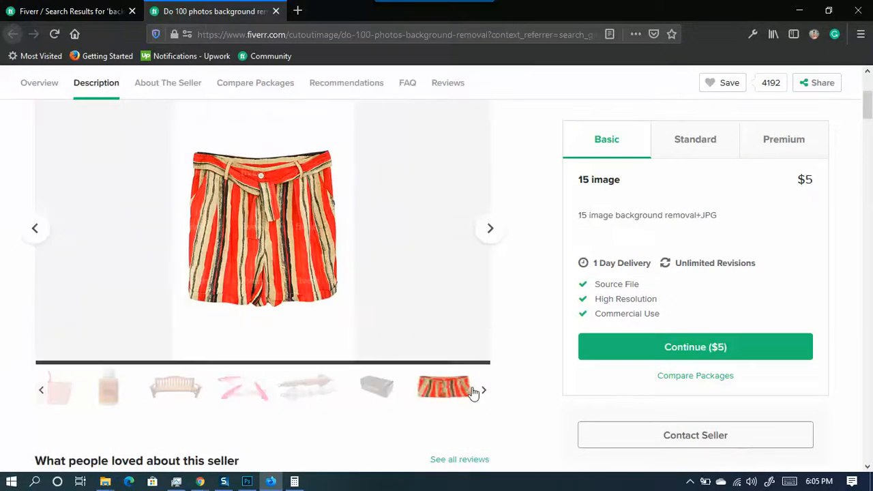
{"action": "left_click", "coordinate": [310, 387]}
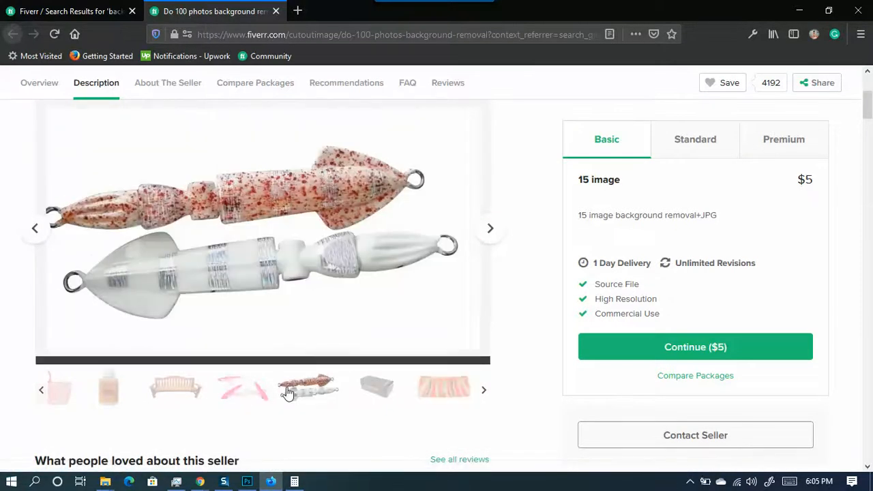
{"action": "left_click", "coordinate": [253, 400]}
{"action": "scroll", "coordinate": [382, 437], "scroll_direction": "up", "scroll_amount": 3}
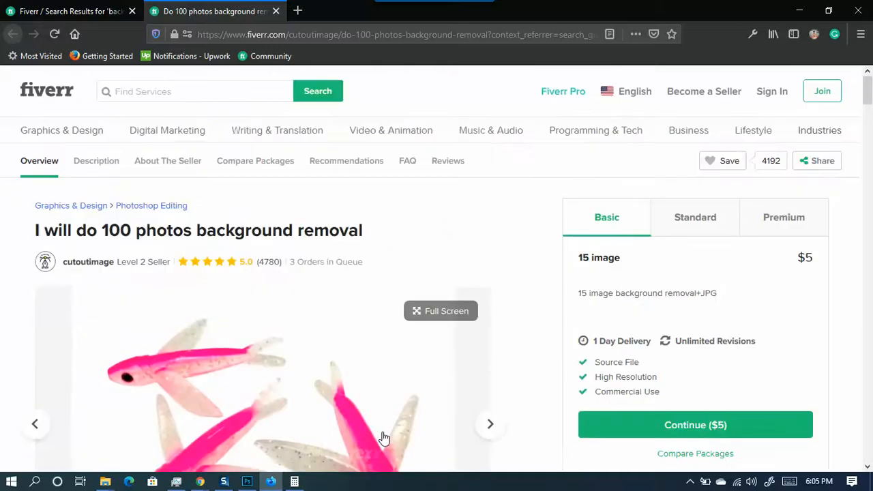
- Open a new Firefox tab and search the web for 'furniture'
{"action": "left_click", "coordinate": [298, 11]}
{"action": "left_click", "coordinate": [280, 100]}
{"action": "type", "text": "f"}
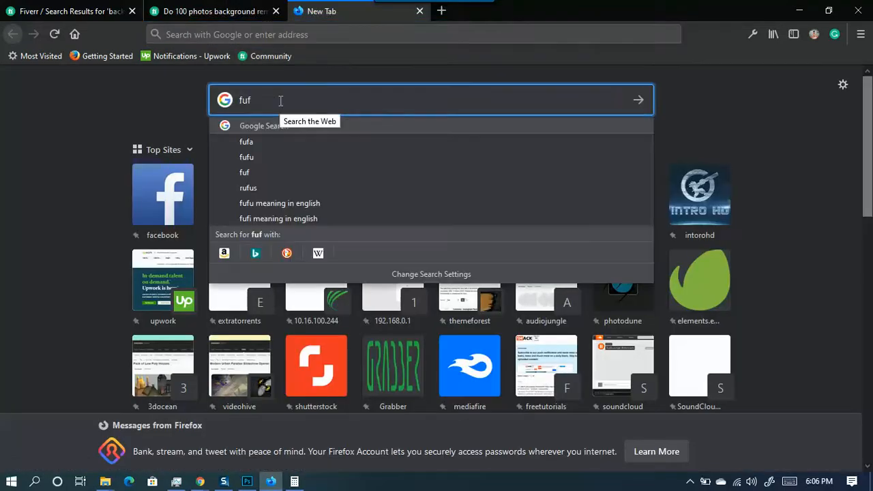
{"action": "type", "text": "uf"}
{"action": "key", "text": "BackSpace"}
{"action": "type", "text": "rniture"}
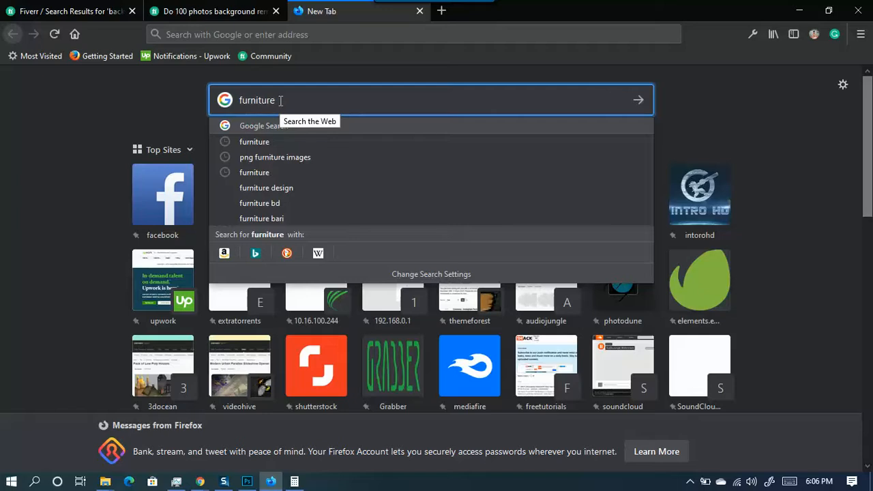
{"action": "key", "text": "Return"}
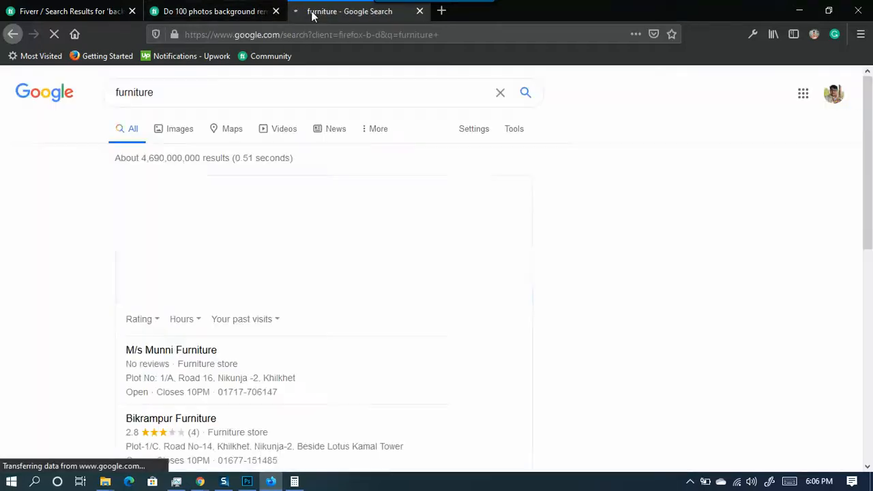
- Switch to image results for furniture and preview the Best Buy furniture image
{"action": "left_click", "coordinate": [180, 136]}
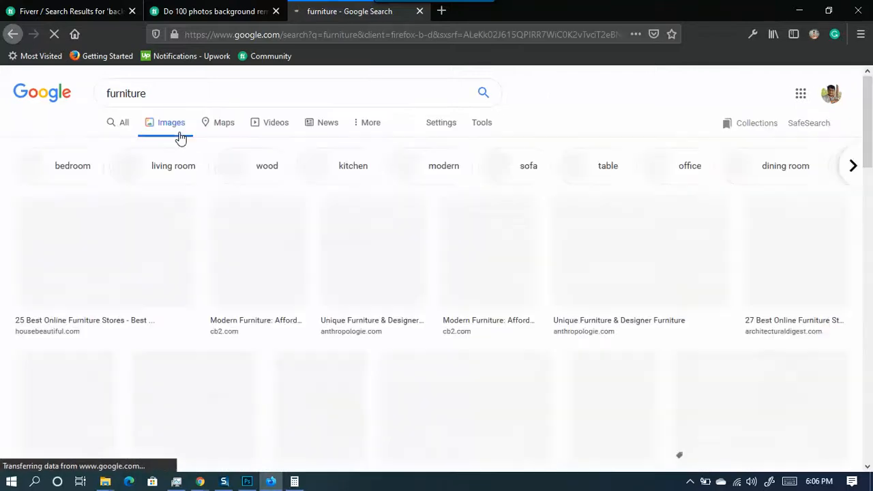
{"action": "scroll", "coordinate": [502, 294], "scroll_direction": "down", "scroll_amount": 2}
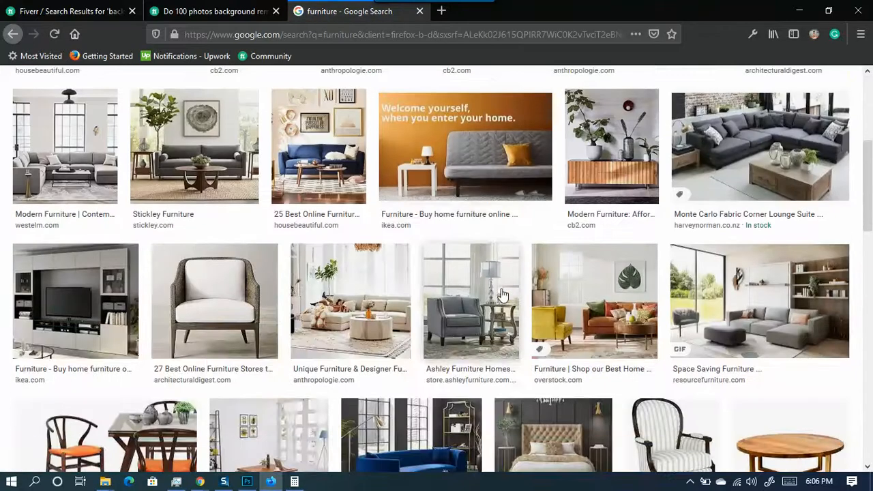
{"action": "scroll", "coordinate": [518, 314], "scroll_direction": "down", "scroll_amount": 4}
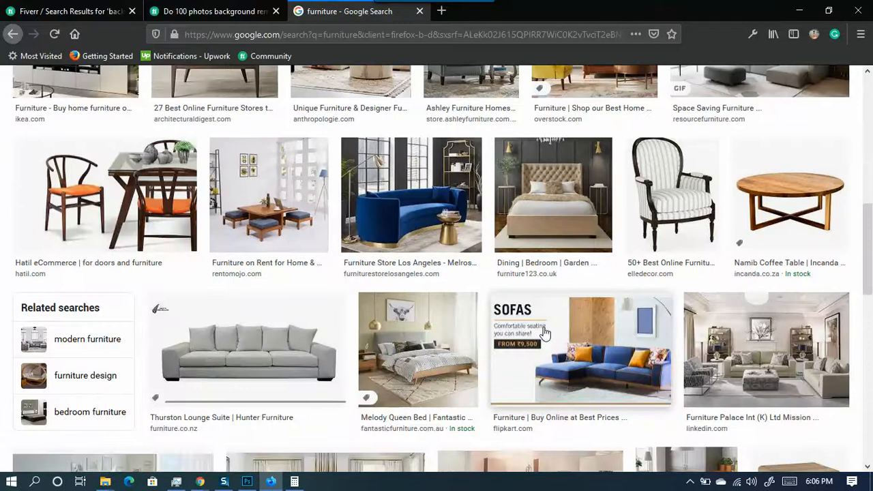
{"action": "left_click", "coordinate": [543, 332]}
{"action": "scroll", "coordinate": [544, 332], "scroll_direction": "down", "scroll_amount": 3}
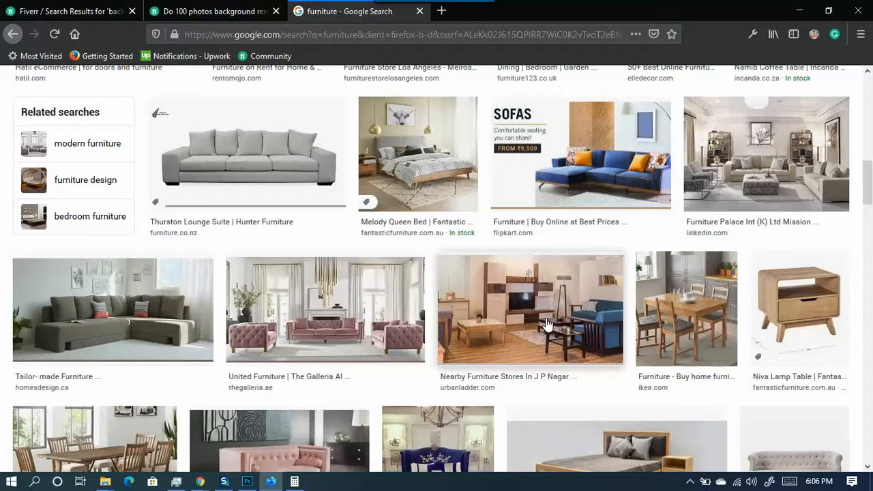
{"action": "scroll", "coordinate": [545, 323], "scroll_direction": "down", "scroll_amount": 4}
{"action": "scroll", "coordinate": [549, 324], "scroll_direction": "down", "scroll_amount": 3}
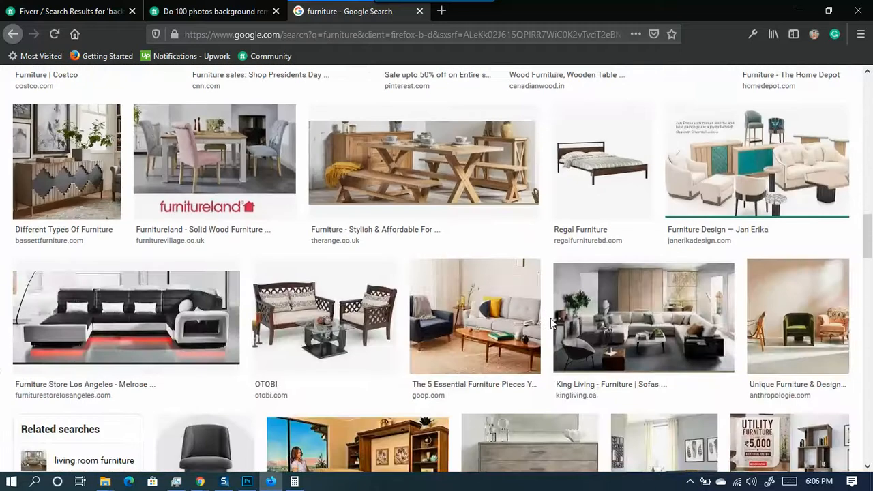
{"action": "scroll", "coordinate": [550, 325], "scroll_direction": "up", "scroll_amount": 4}
{"action": "scroll", "coordinate": [556, 325], "scroll_direction": "down", "scroll_amount": 4}
{"action": "scroll", "coordinate": [600, 324], "scroll_direction": "down", "scroll_amount": 2}
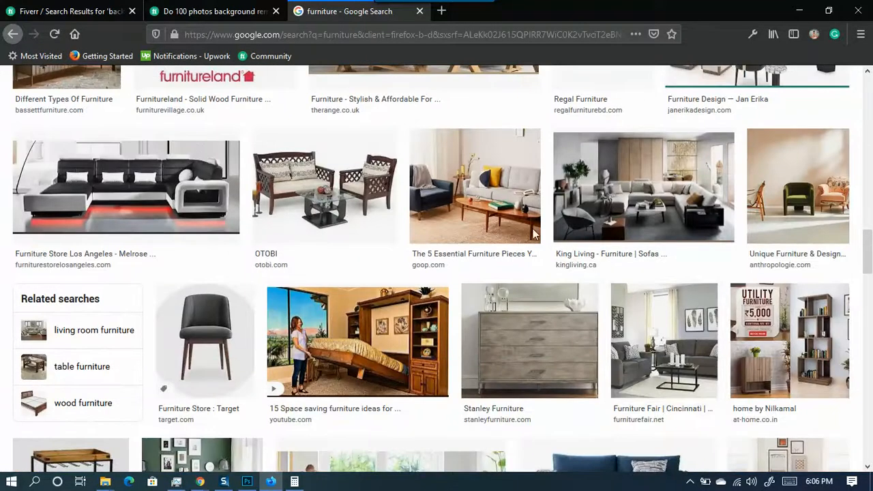
{"action": "scroll", "coordinate": [419, 205], "scroll_direction": "down", "scroll_amount": 5}
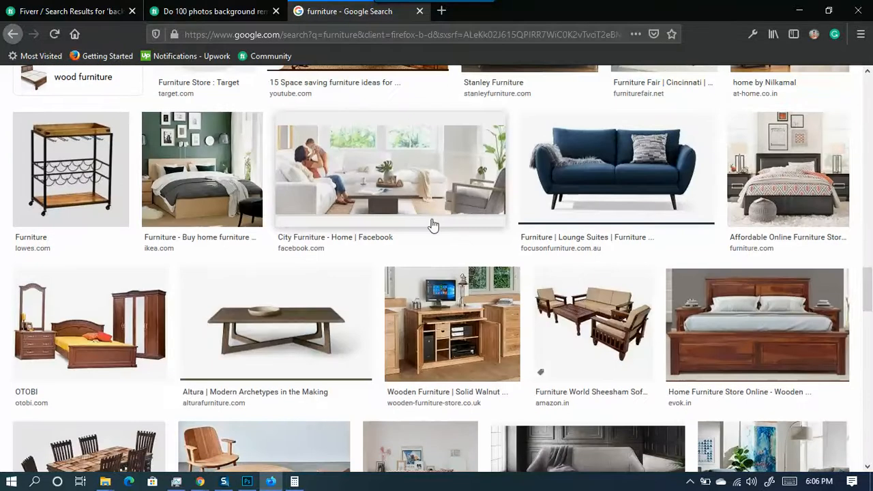
{"action": "scroll", "coordinate": [420, 351], "scroll_direction": "down", "scroll_amount": 4}
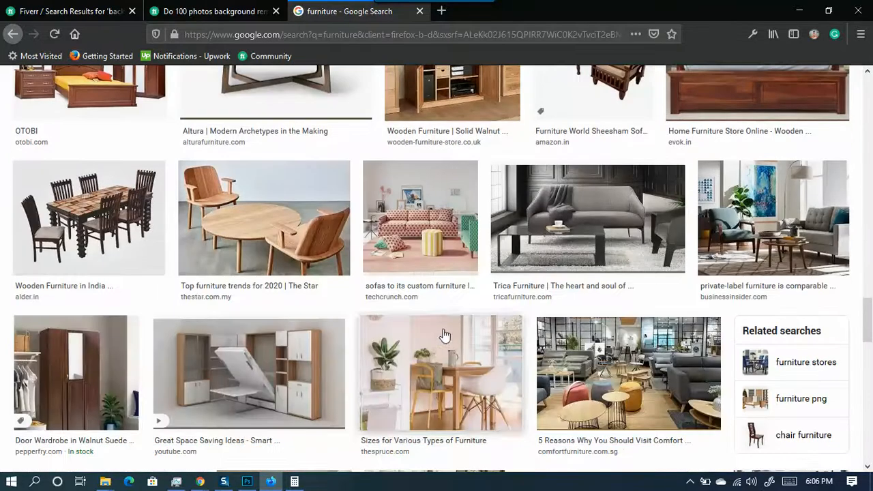
{"action": "scroll", "coordinate": [455, 315], "scroll_direction": "down", "scroll_amount": 10}
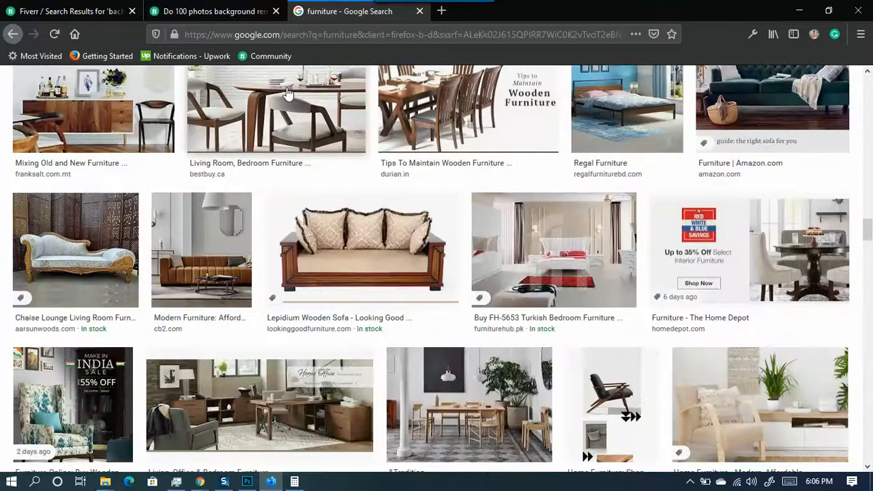
{"action": "left_click", "coordinate": [326, 150]}
{"action": "scroll", "coordinate": [682, 368], "scroll_direction": "down", "scroll_amount": 4}
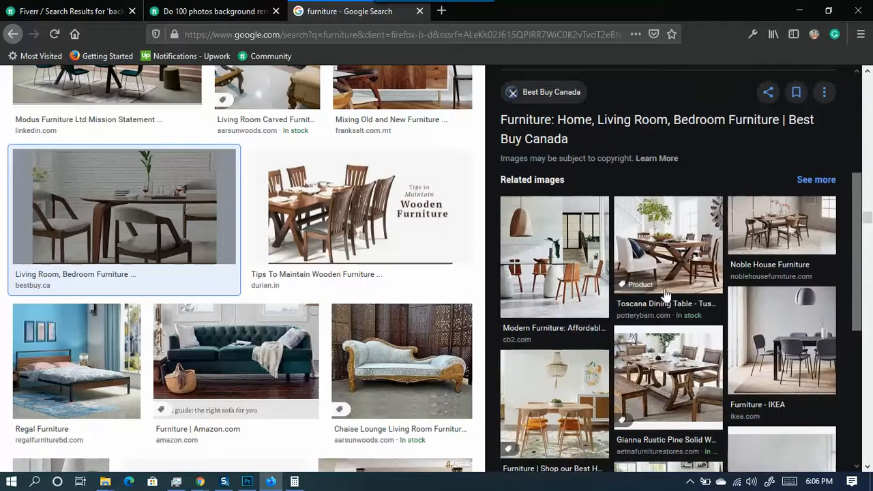
{"action": "scroll", "coordinate": [544, 275], "scroll_direction": "down", "scroll_amount": 3}
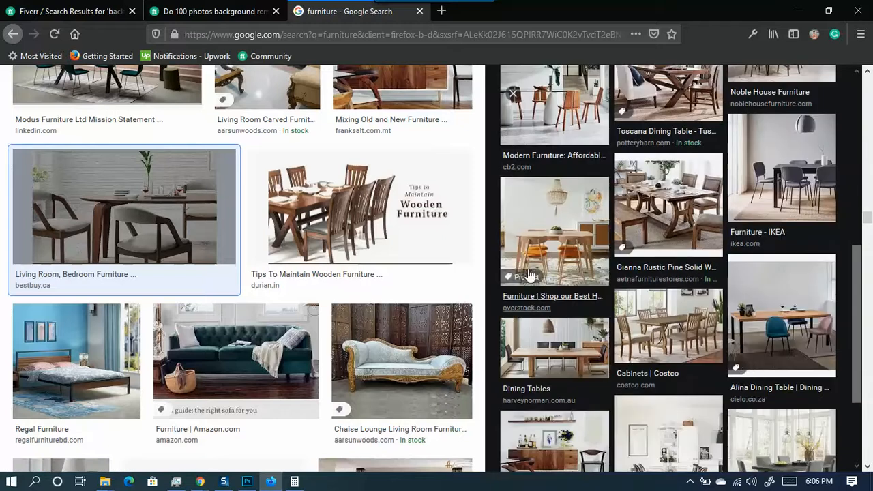
{"action": "scroll", "coordinate": [322, 366], "scroll_direction": "down", "scroll_amount": 4}
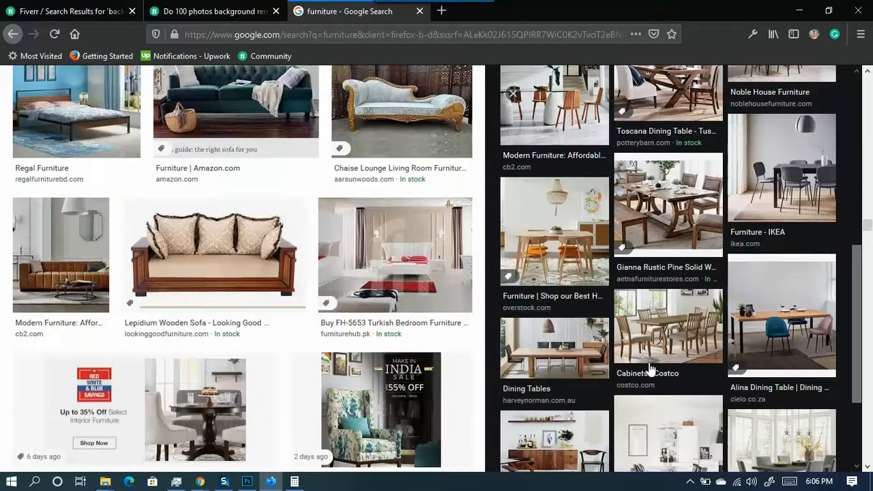
{"action": "scroll", "coordinate": [821, 387], "scroll_direction": "down", "scroll_amount": 2}
{"action": "scroll", "coordinate": [284, 289], "scroll_direction": "down", "scroll_amount": 8}
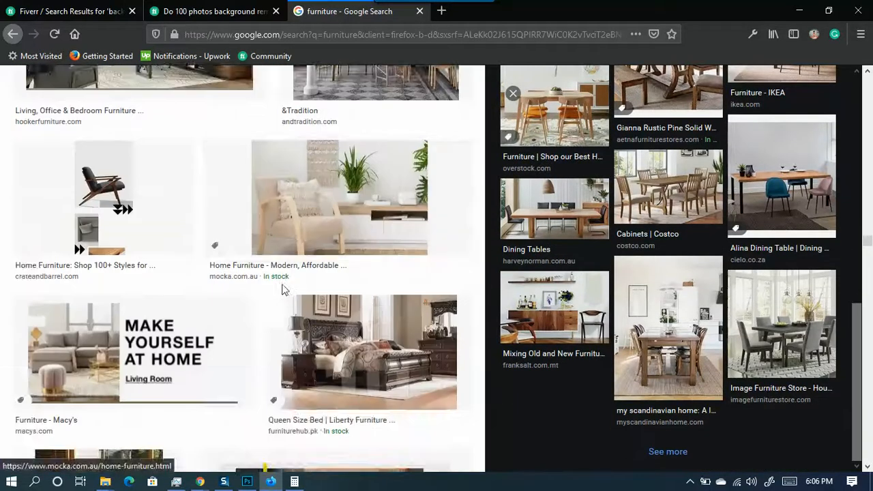
{"action": "scroll", "coordinate": [284, 288], "scroll_direction": "down", "scroll_amount": 12}
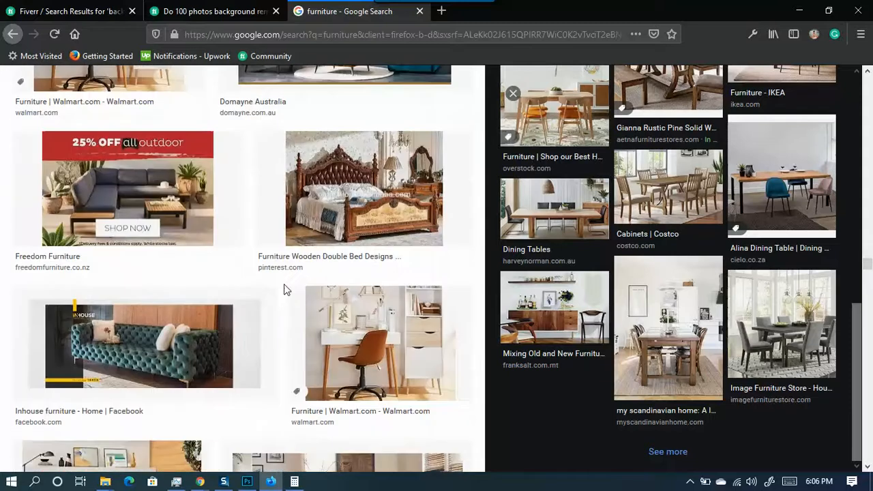
{"action": "scroll", "coordinate": [283, 289], "scroll_direction": "down", "scroll_amount": 10}
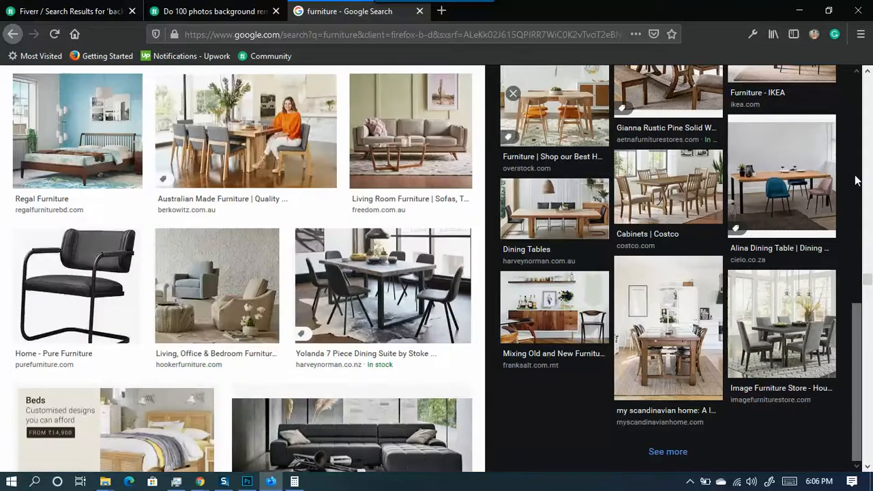
- Preview the black Home - Pure Furniture chair and show its related images
{"action": "left_click", "coordinate": [93, 283]}
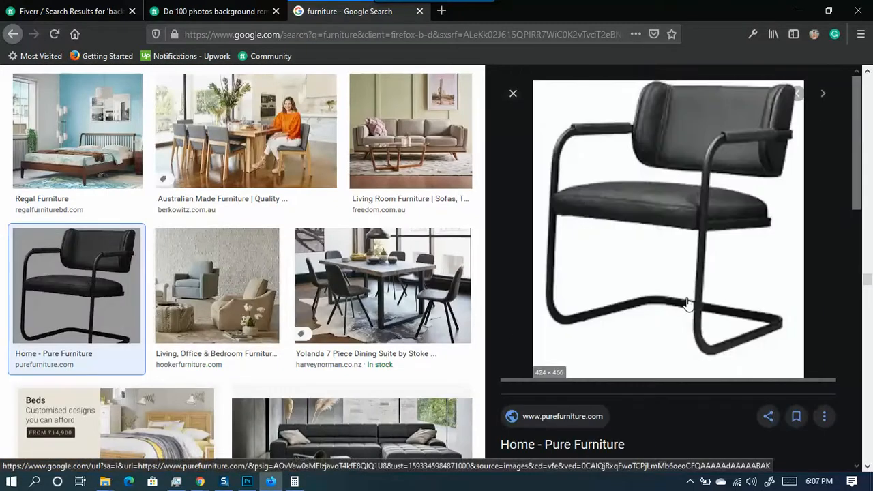
{"action": "scroll", "coordinate": [709, 300], "scroll_direction": "down", "scroll_amount": 3}
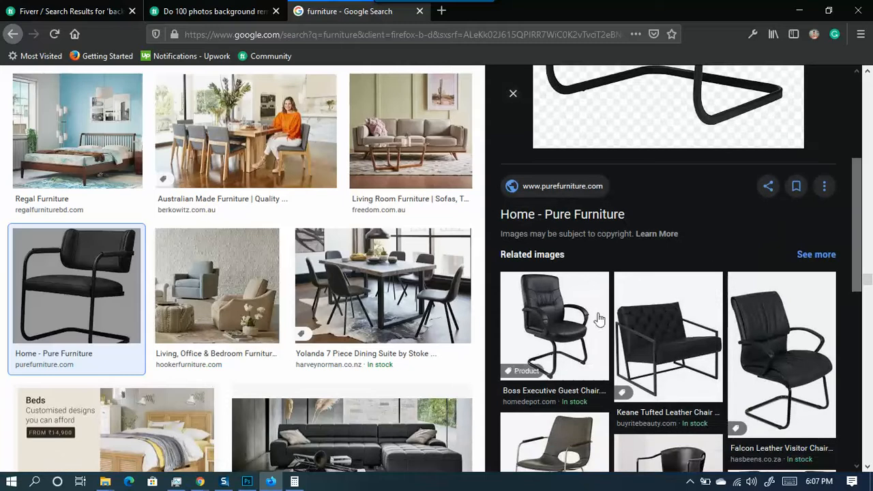
{"action": "scroll", "coordinate": [617, 310], "scroll_direction": "down", "scroll_amount": 5}
{"action": "scroll", "coordinate": [750, 354], "scroll_direction": "down", "scroll_amount": 10}
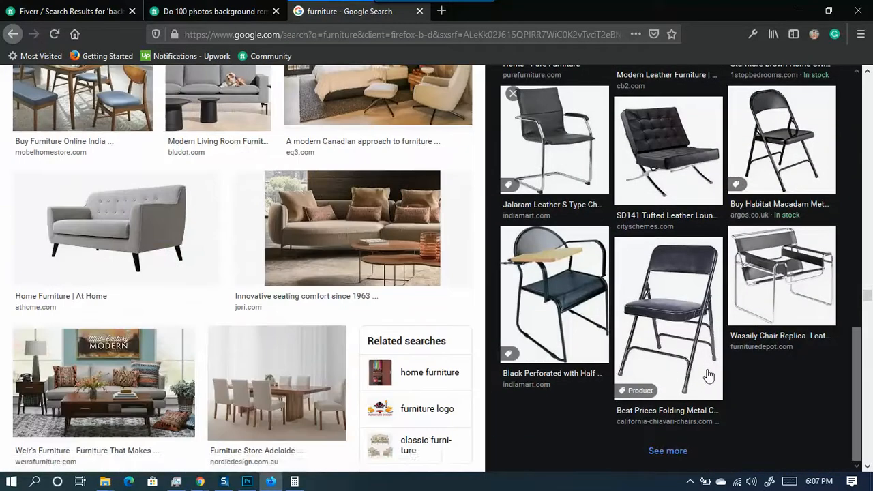
{"action": "left_click", "coordinate": [664, 451]}
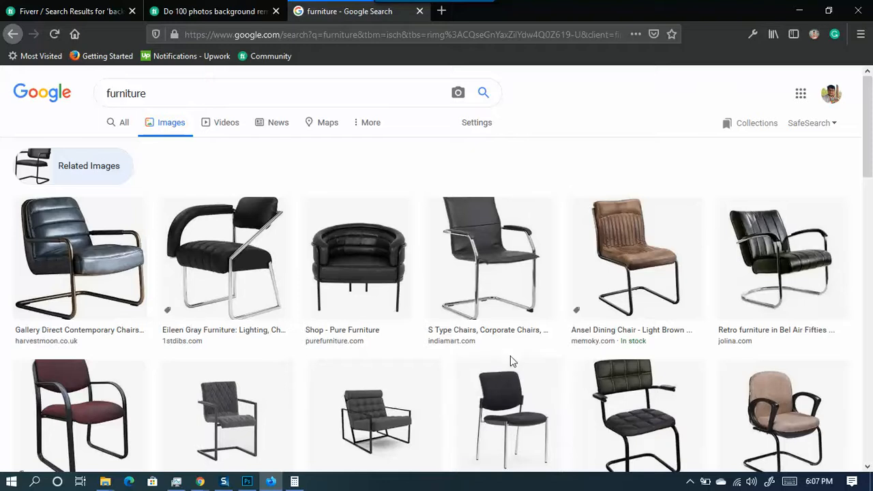
- Rerun the 'furniture' image search from past searches
{"action": "left_click", "coordinate": [175, 83]}
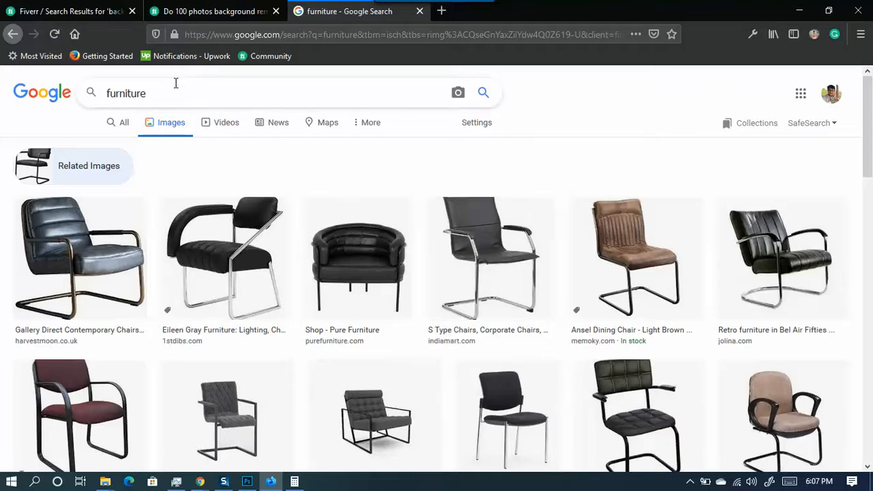
{"action": "key", "text": "BackSpace"}
{"action": "key", "text": "BackSpace"}
{"action": "key", "text": "BackSpace"}
{"action": "key", "text": "BackSpace"}
{"action": "key", "text": "BackSpace"}
{"action": "key", "text": "BackSpace"}
{"action": "key", "text": "BackSpace"}
{"action": "key", "text": "BackSpace"}
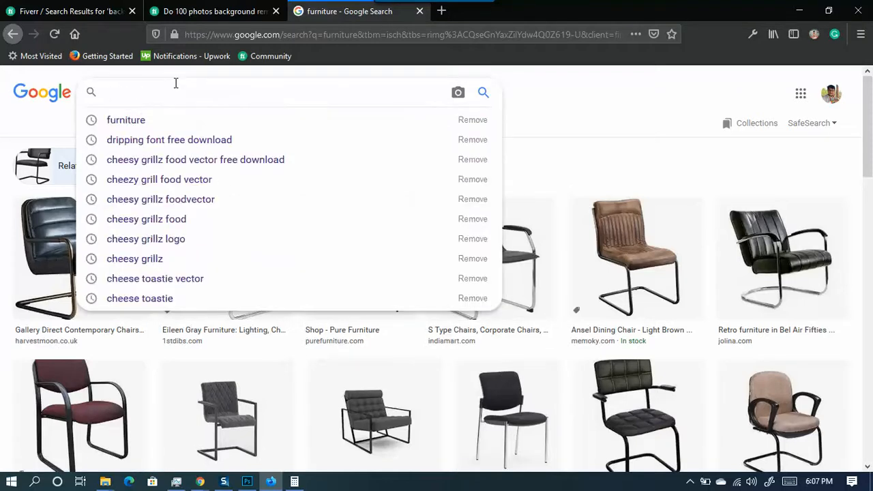
{"action": "type", "text": "red"}
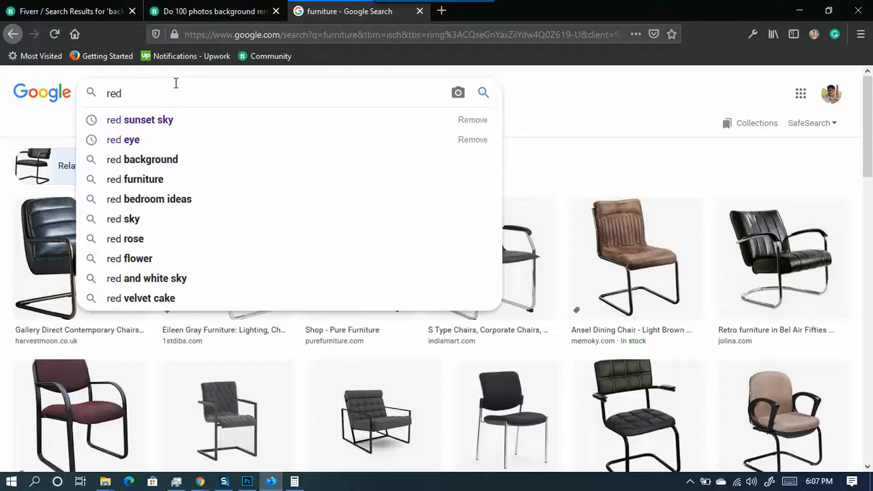
{"action": "key", "text": "BackSpace"}
{"action": "key", "text": "BackSpace"}
{"action": "key", "text": "BackSpace"}
{"action": "key", "text": "BackSpace"}
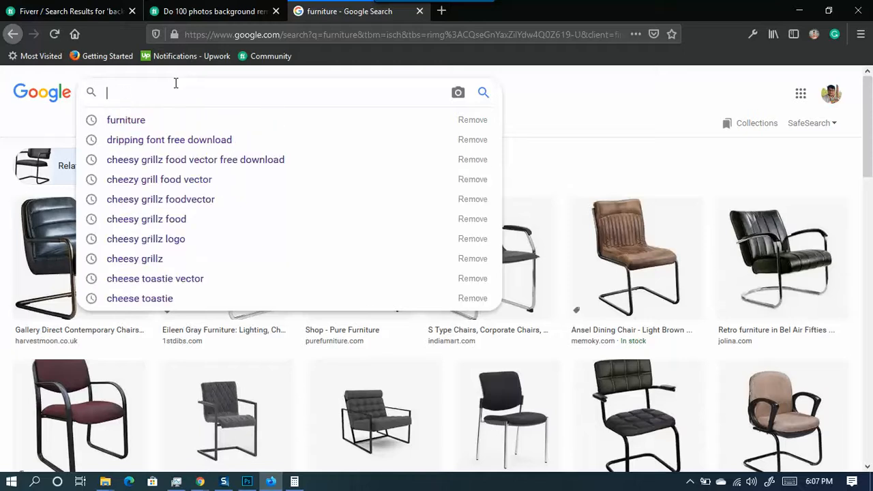
{"action": "left_click", "coordinate": [125, 119]}
{"action": "left_click", "coordinate": [174, 97]}
{"action": "scroll", "coordinate": [175, 99], "scroll_direction": "down", "scroll_amount": 8}
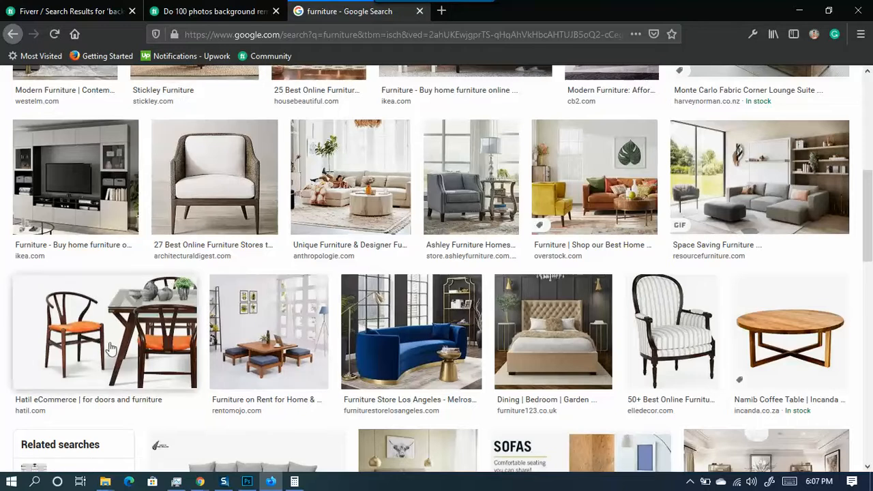
- Preview the Hatil wooden chair image and the Hatil lobby chair set
{"action": "left_click", "coordinate": [170, 331]}
{"action": "scroll", "coordinate": [677, 288], "scroll_direction": "down", "scroll_amount": 3}
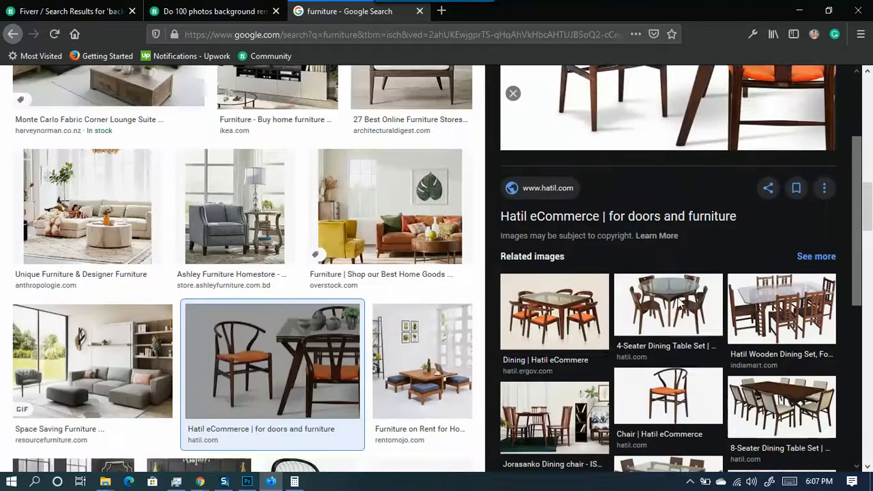
{"action": "scroll", "coordinate": [677, 310], "scroll_direction": "down", "scroll_amount": 3}
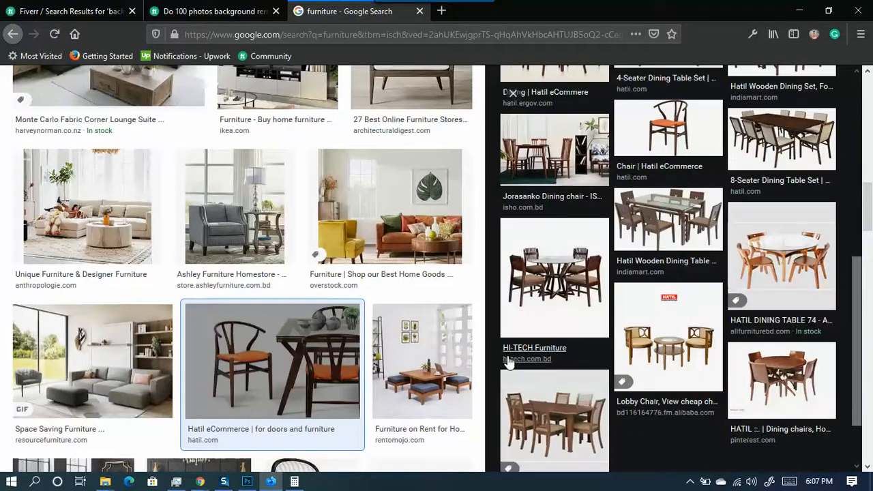
{"action": "scroll", "coordinate": [355, 356], "scroll_direction": "down", "scroll_amount": 2}
{"action": "scroll", "coordinate": [628, 385], "scroll_direction": "down", "scroll_amount": 4}
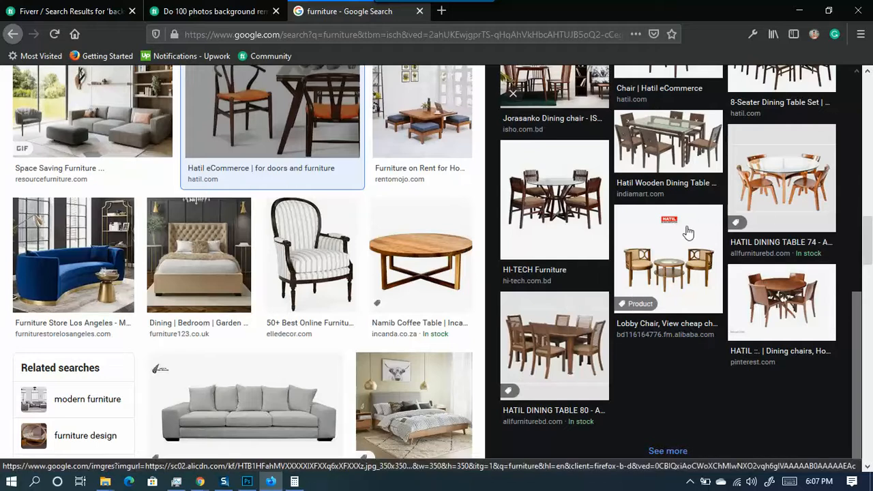
{"action": "left_click", "coordinate": [709, 271]}
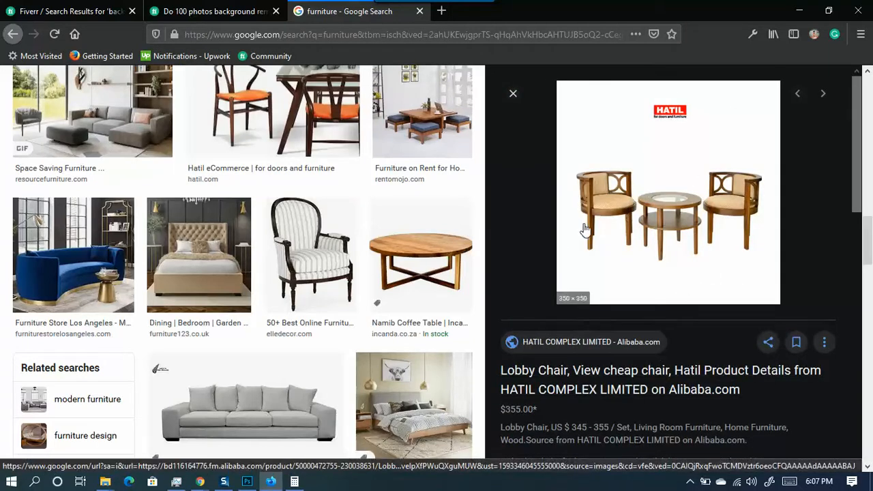
{"action": "scroll", "coordinate": [600, 217], "scroll_direction": "down", "scroll_amount": 8}
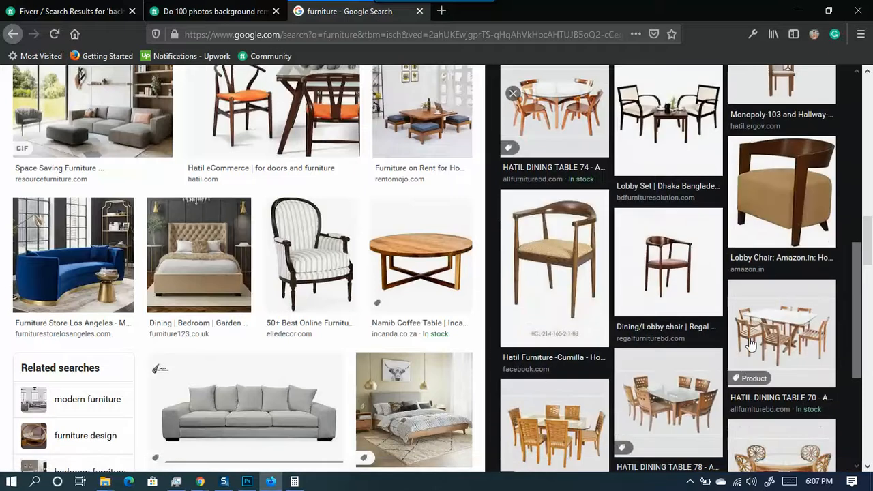
{"action": "scroll", "coordinate": [341, 295], "scroll_direction": "up", "scroll_amount": 2}
{"action": "scroll", "coordinate": [402, 272], "scroll_direction": "up", "scroll_amount": 2}
- Preview the Overstock living room, then the Mixing Old and New Furniture photo
{"action": "left_click", "coordinate": [396, 217]}
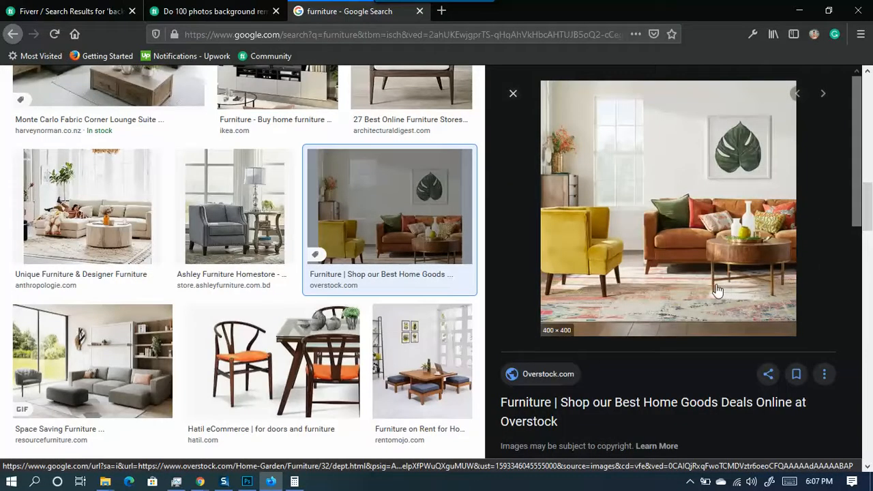
{"action": "scroll", "coordinate": [716, 291], "scroll_direction": "down", "scroll_amount": 7}
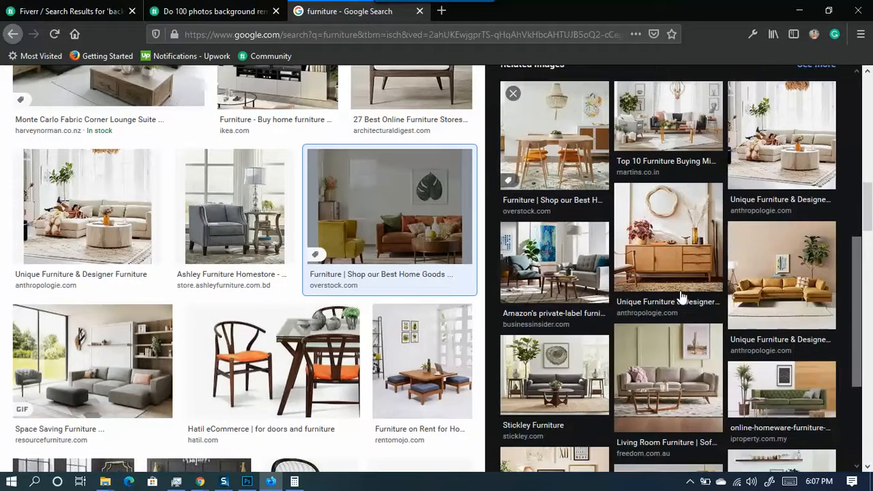
{"action": "scroll", "coordinate": [682, 300], "scroll_direction": "down", "scroll_amount": 3}
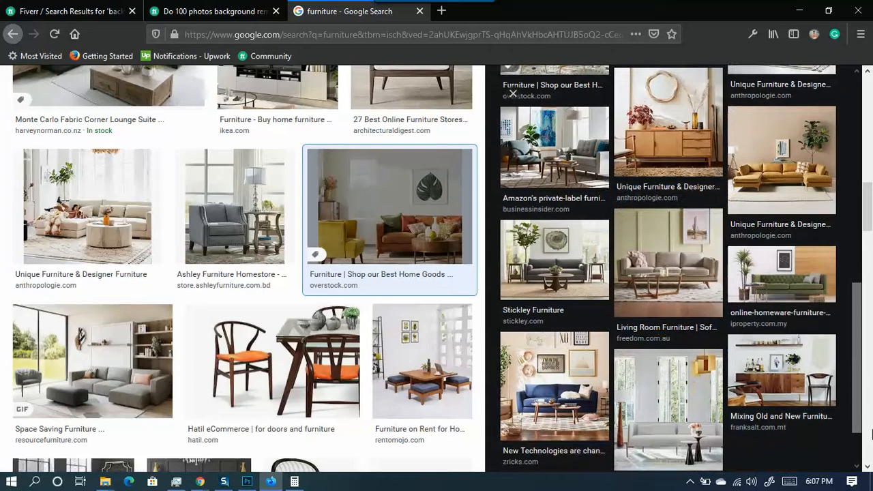
{"action": "left_click", "coordinate": [784, 378]}
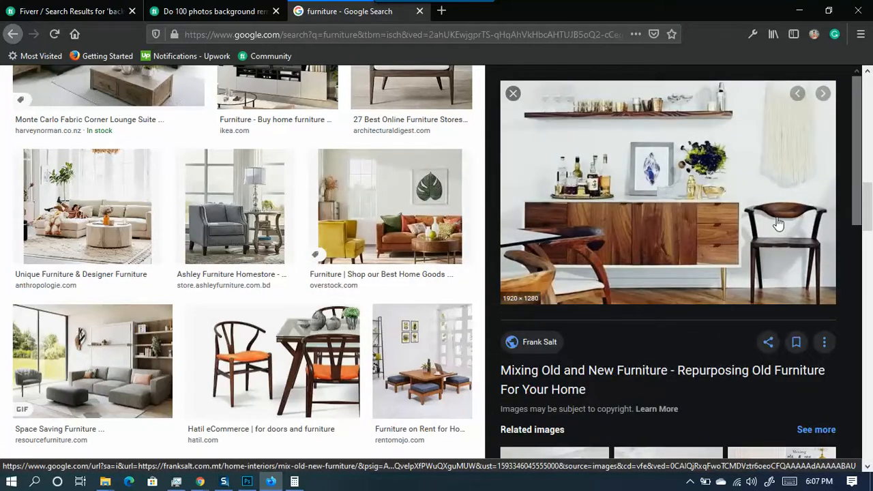
{"action": "scroll", "coordinate": [766, 310], "scroll_direction": "down", "scroll_amount": 3}
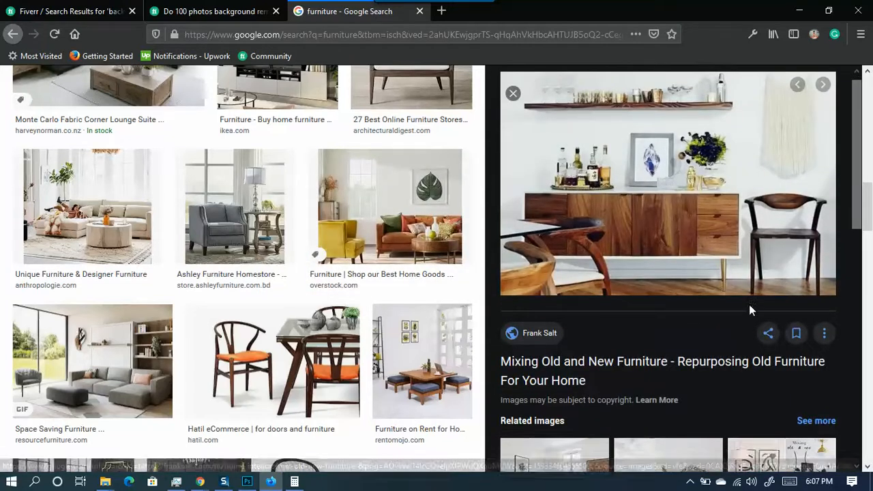
{"action": "scroll", "coordinate": [751, 310], "scroll_direction": "up", "scroll_amount": 3}
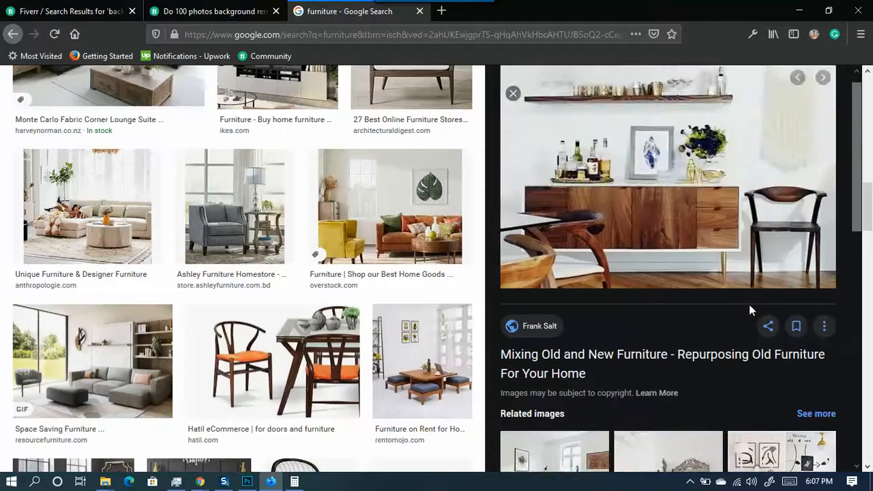
{"action": "scroll", "coordinate": [750, 311], "scroll_direction": "down", "scroll_amount": 5}
{"action": "scroll", "coordinate": [751, 311], "scroll_direction": "down", "scroll_amount": 3}
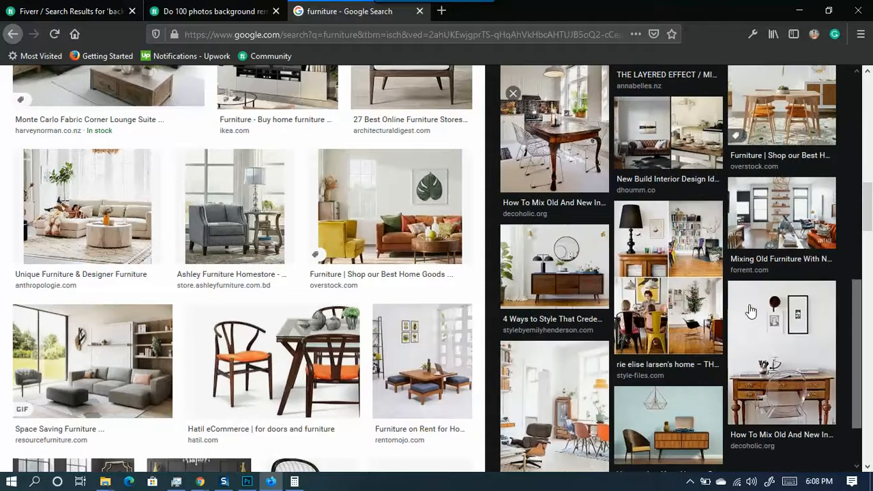
{"action": "scroll", "coordinate": [751, 311], "scroll_direction": "up", "scroll_amount": 10}
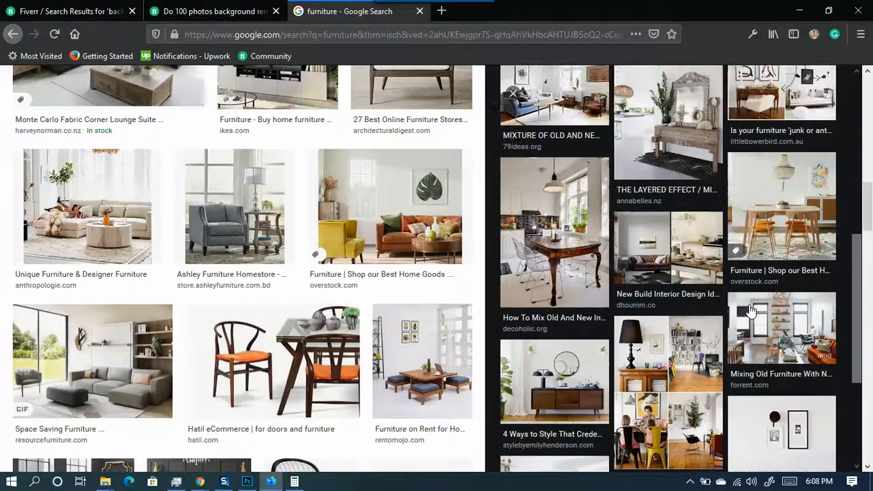
{"action": "scroll", "coordinate": [750, 311], "scroll_direction": "up", "scroll_amount": 3}
{"action": "right_click", "coordinate": [756, 224]}
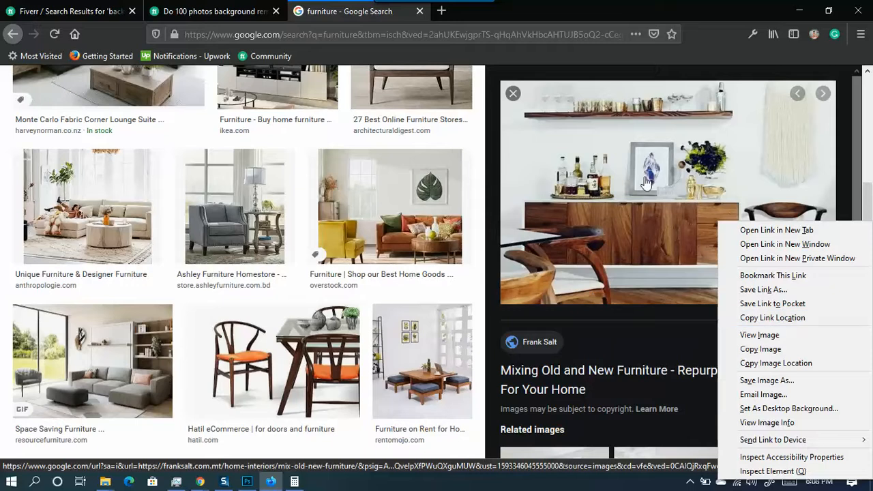
{"action": "left_click_drag", "start_coordinate": [868, 194], "coordinate": [867, 82]}
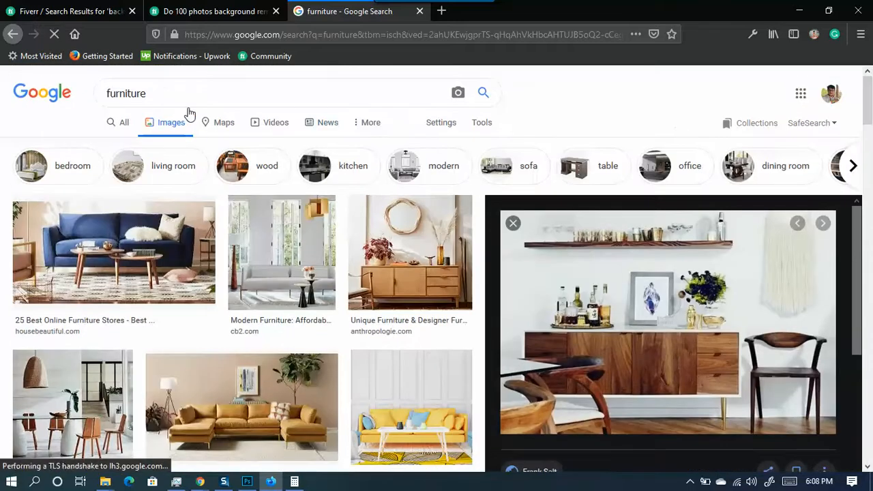
- Replace the furniture query with a 'by cycle' image search
{"action": "left_click", "coordinate": [179, 89]}
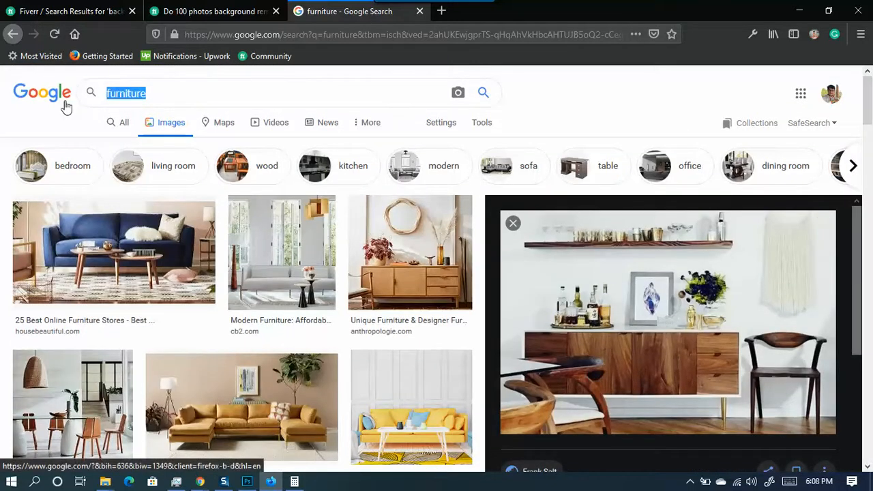
{"action": "type", "text": "by"}
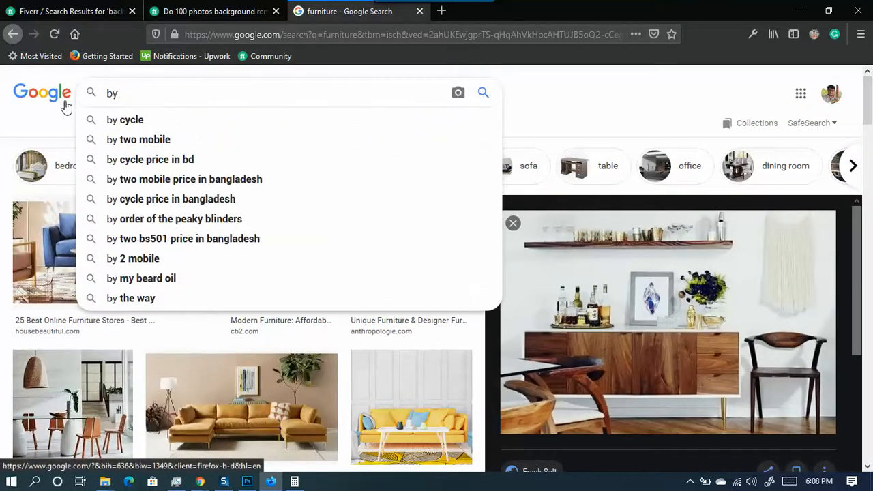
{"action": "left_click", "coordinate": [127, 120]}
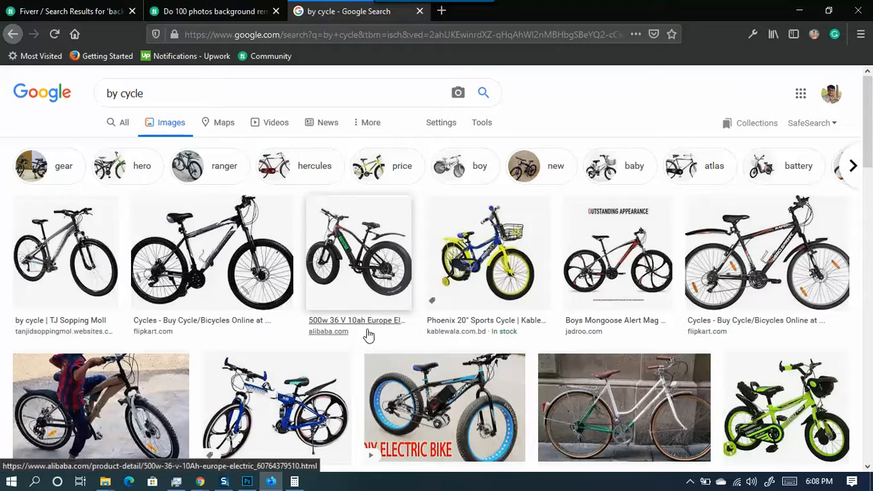
{"action": "scroll", "coordinate": [380, 365], "scroll_direction": "down", "scroll_amount": 3}
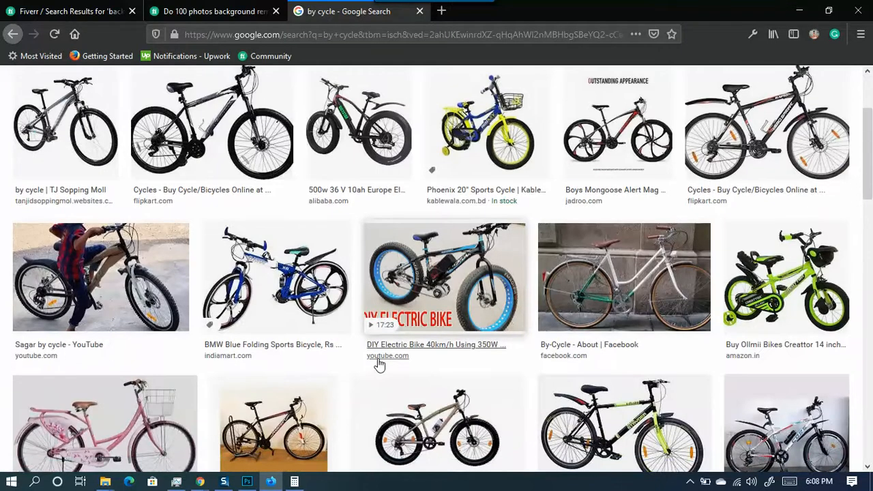
{"action": "scroll", "coordinate": [379, 366], "scroll_direction": "down", "scroll_amount": 4}
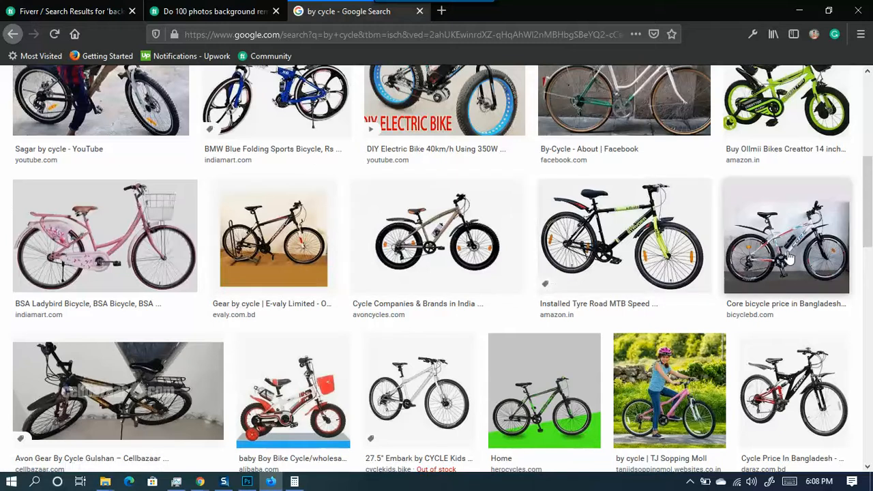
- Preview the Core bicycle image, then go back to the furniture image results
{"action": "left_click", "coordinate": [791, 227]}
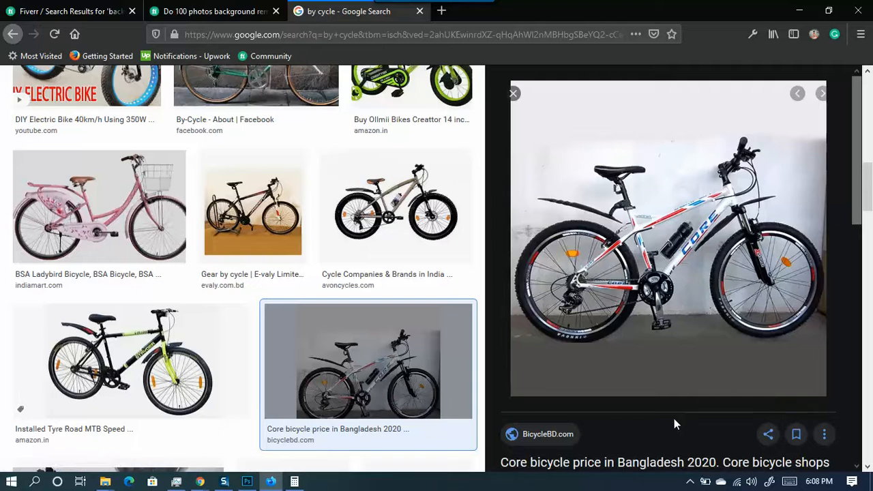
{"action": "scroll", "coordinate": [661, 445], "scroll_direction": "down", "scroll_amount": 5}
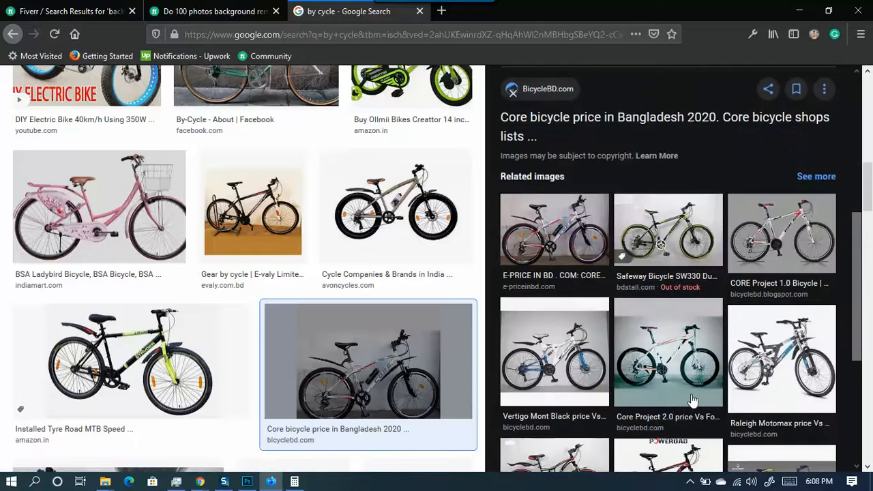
{"action": "scroll", "coordinate": [696, 395], "scroll_direction": "down", "scroll_amount": 3}
{"action": "scroll", "coordinate": [697, 393], "scroll_direction": "up", "scroll_amount": 7}
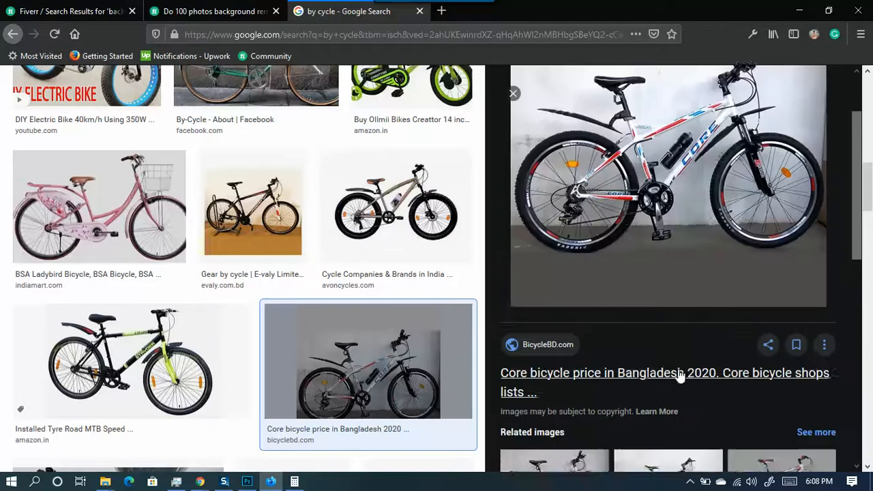
{"action": "scroll", "coordinate": [604, 246], "scroll_direction": "up", "scroll_amount": 2}
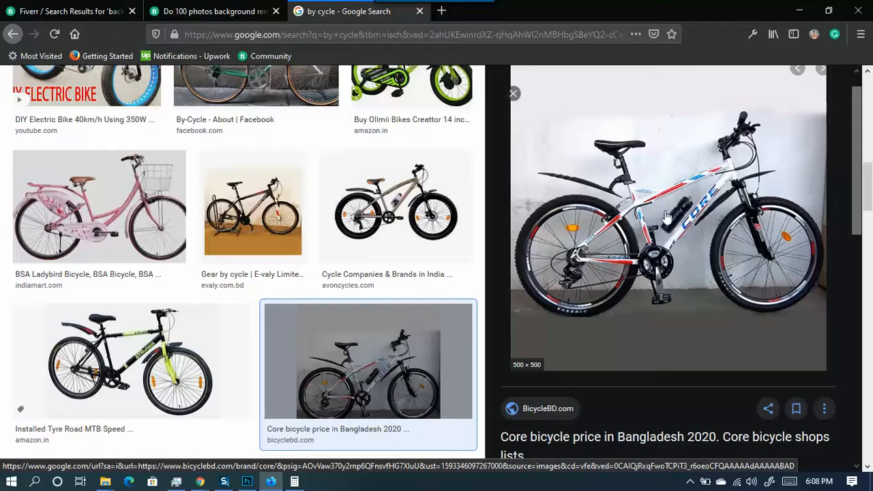
{"action": "scroll", "coordinate": [531, 231], "scroll_direction": "up", "scroll_amount": 4}
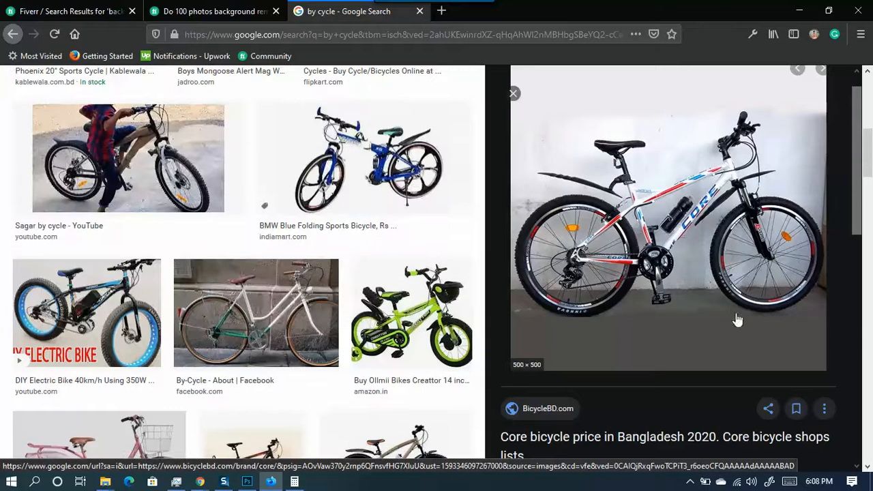
{"action": "key", "text": "alt+Left"}
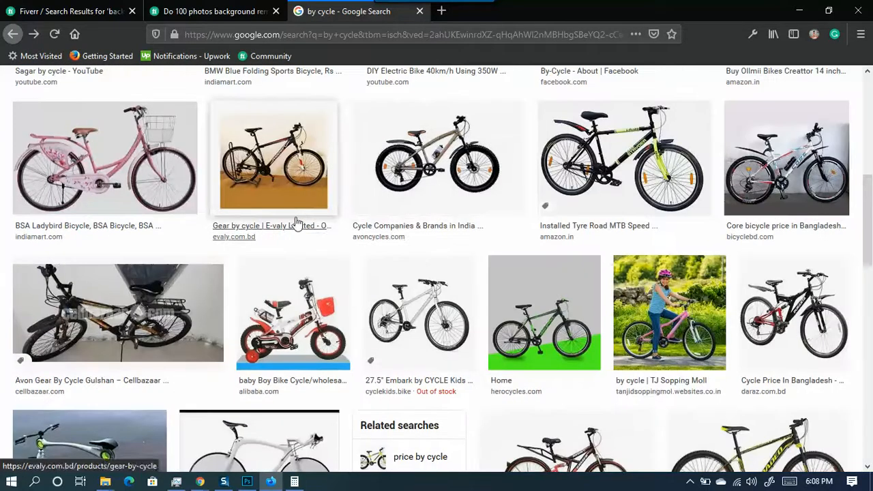
{"action": "scroll", "coordinate": [477, 245], "scroll_direction": "up", "scroll_amount": 8}
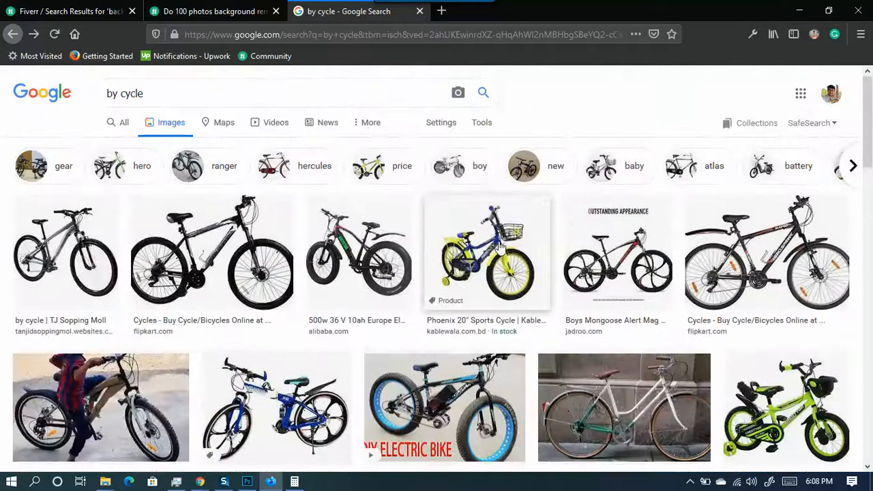
{"action": "key", "text": "alt+Right"}
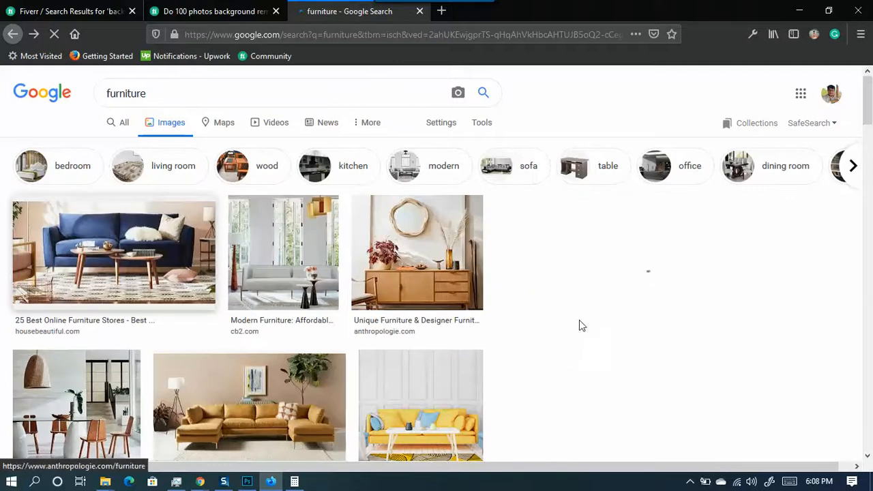
- Open the Mixing Old and New Furniture source page in a new tab and show related images
{"action": "scroll", "coordinate": [579, 327], "scroll_direction": "down", "scroll_amount": 3}
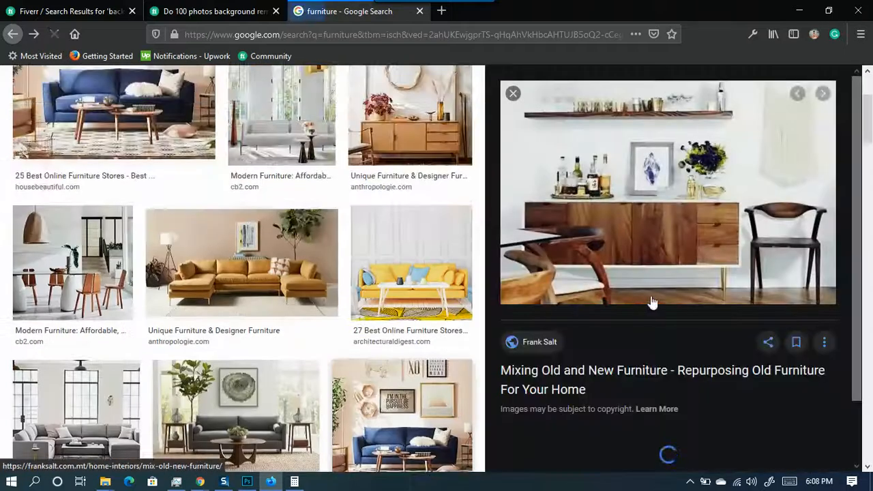
{"action": "left_click", "coordinate": [771, 238]}
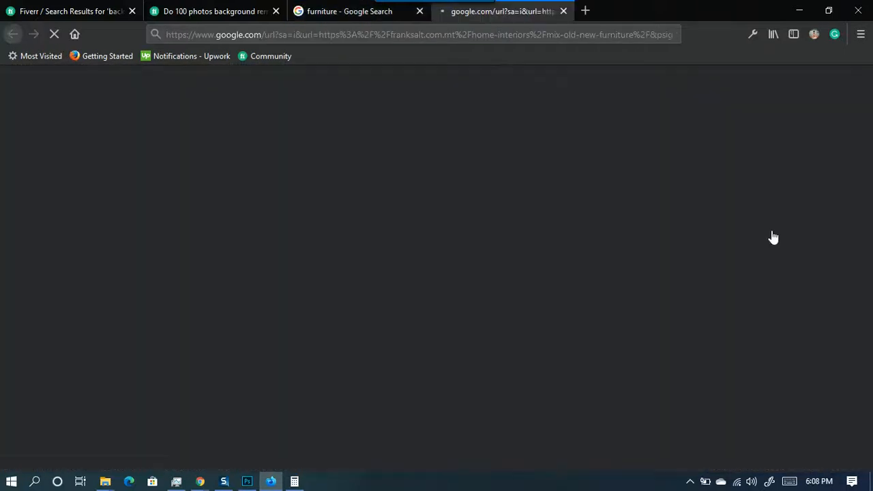
{"action": "left_click", "coordinate": [370, 17]}
{"action": "scroll", "coordinate": [689, 297], "scroll_direction": "down", "scroll_amount": 10}
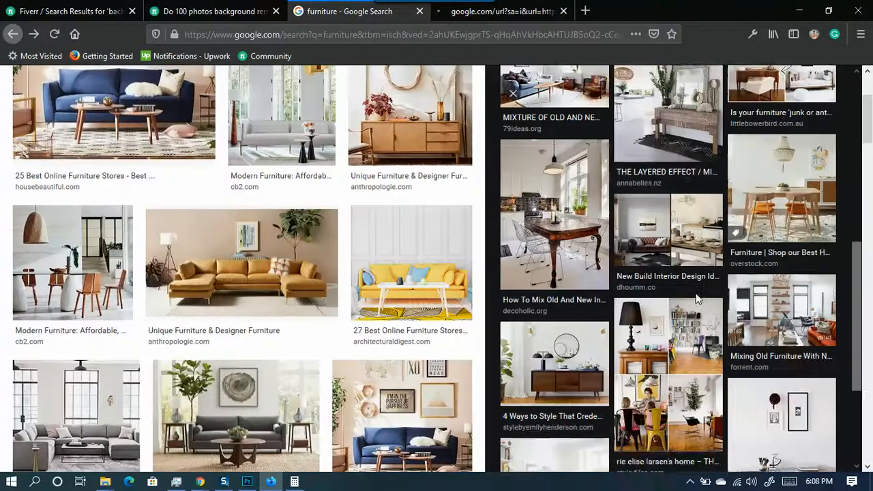
{"action": "scroll", "coordinate": [695, 300], "scroll_direction": "down", "scroll_amount": 5}
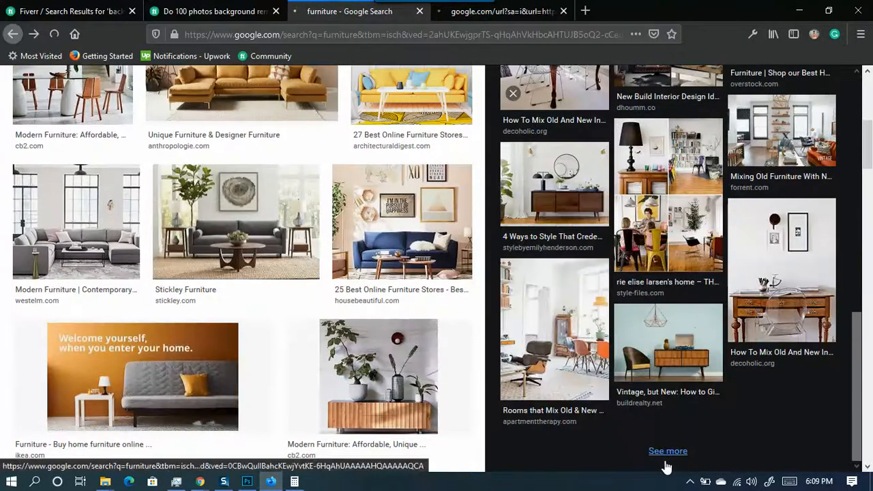
{"action": "left_click", "coordinate": [667, 456]}
- Read the Frank Salt article, then return to the related furniture image results
{"action": "left_click", "coordinate": [485, 11]}
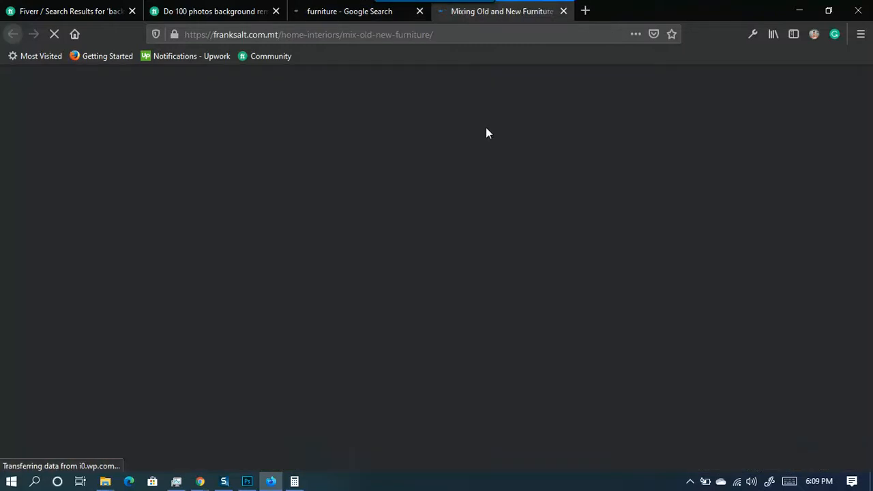
{"action": "scroll", "coordinate": [326, 304], "scroll_direction": "down", "scroll_amount": 5}
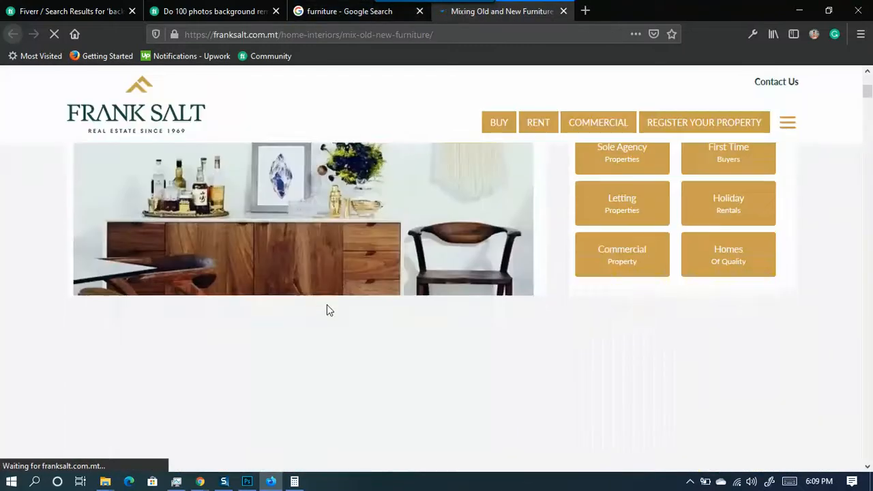
{"action": "scroll", "coordinate": [494, 298], "scroll_direction": "down", "scroll_amount": 15}
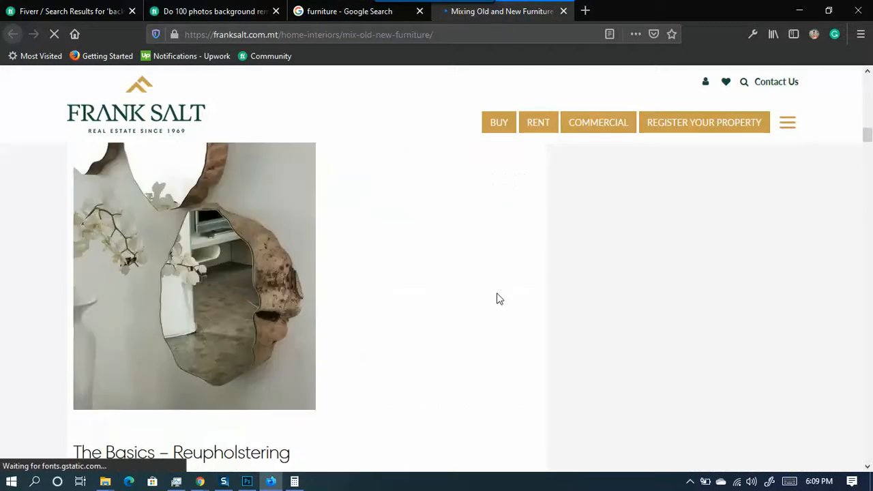
{"action": "scroll", "coordinate": [496, 298], "scroll_direction": "down", "scroll_amount": 15}
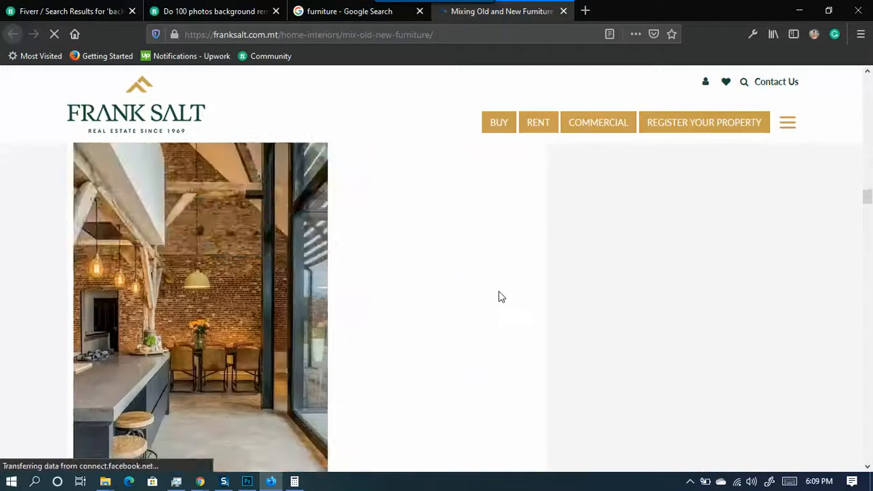
{"action": "scroll", "coordinate": [501, 297], "scroll_direction": "up", "scroll_amount": 4}
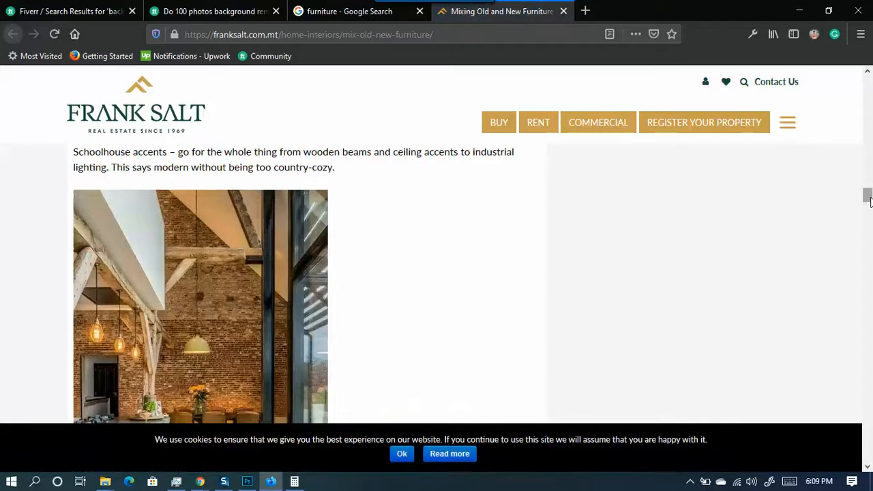
{"action": "left_click_drag", "start_coordinate": [868, 198], "coordinate": [867, 81]}
{"action": "scroll", "coordinate": [457, 293], "scroll_direction": "down", "scroll_amount": 3}
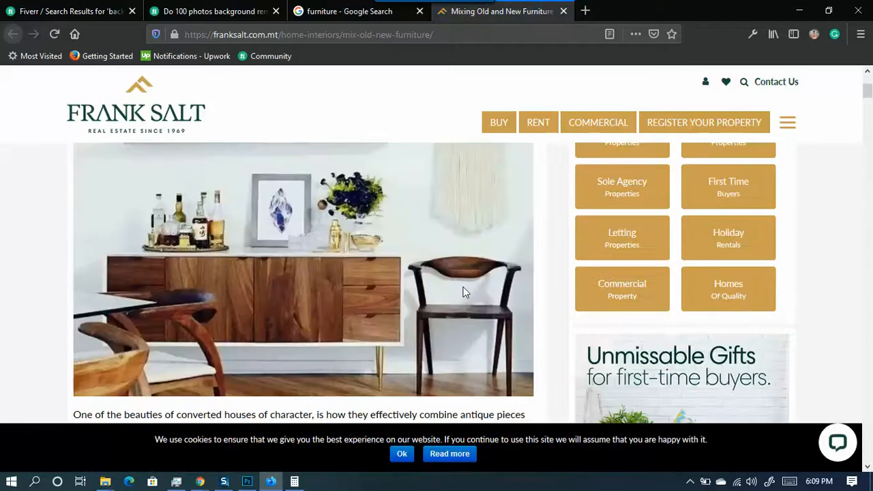
{"action": "left_click", "coordinate": [318, 11]}
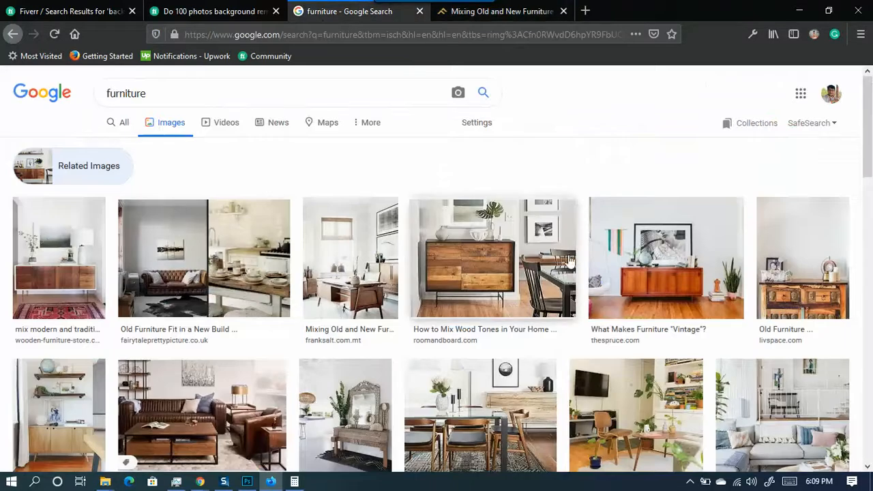
- Enlarge the Mixed dining chairs photo, then preview the Masterful Mixing room
{"action": "scroll", "coordinate": [568, 258], "scroll_direction": "down", "scroll_amount": 5}
{"action": "scroll", "coordinate": [586, 259], "scroll_direction": "down", "scroll_amount": 3}
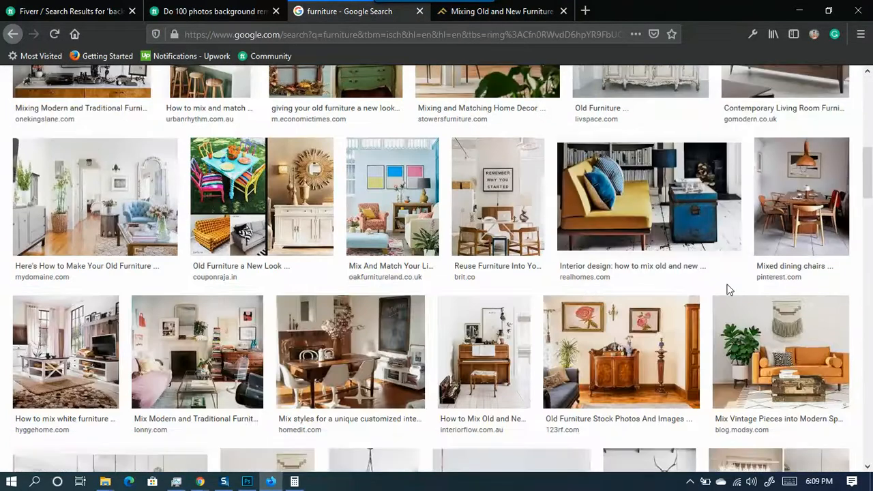
{"action": "left_click", "coordinate": [808, 206]}
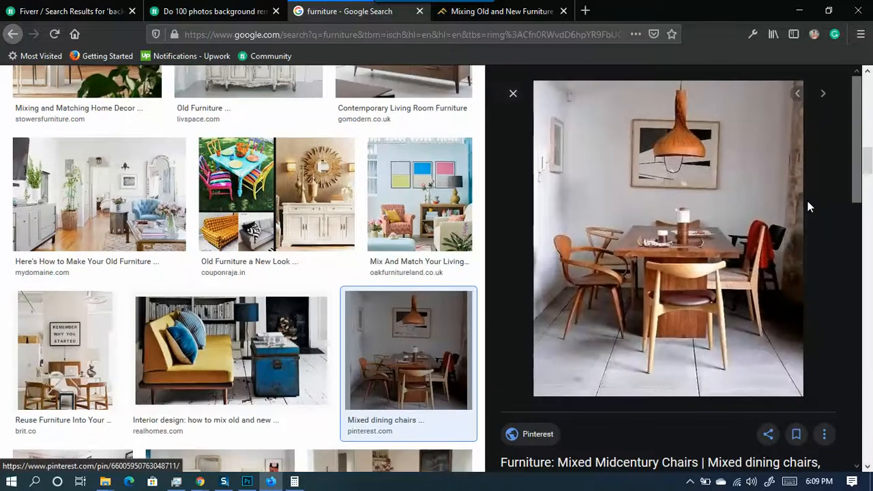
{"action": "scroll", "coordinate": [742, 341], "scroll_direction": "down", "scroll_amount": 10}
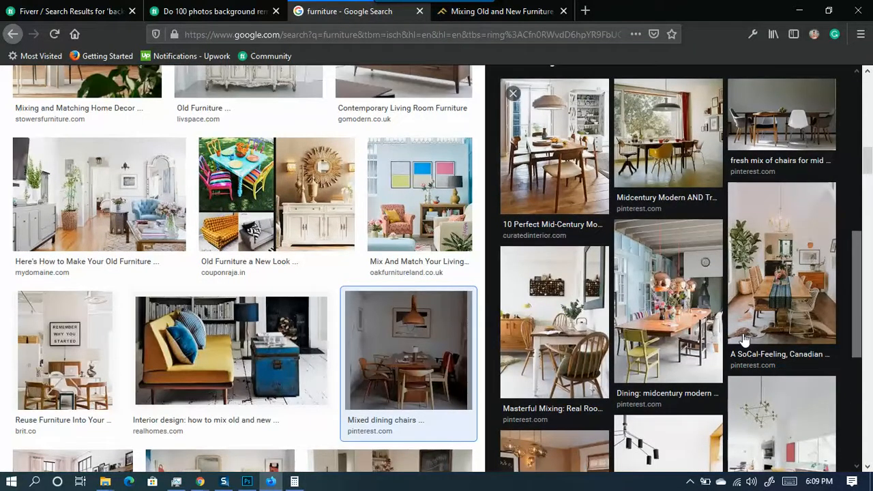
{"action": "scroll", "coordinate": [745, 339], "scroll_direction": "down", "scroll_amount": 3}
{"action": "left_click", "coordinate": [554, 191]}
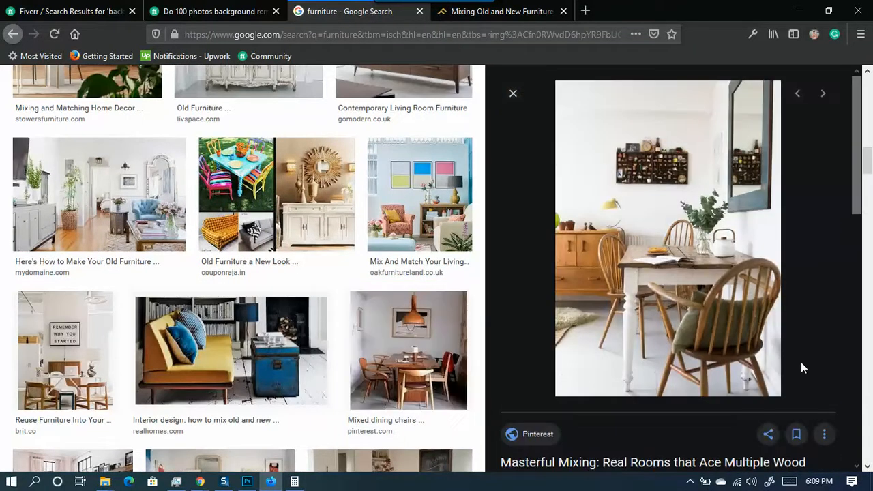
- Preview Lonny's Mixed Chairs dining room photo and browse its related images
{"action": "scroll", "coordinate": [799, 358], "scroll_direction": "down", "scroll_amount": 6}
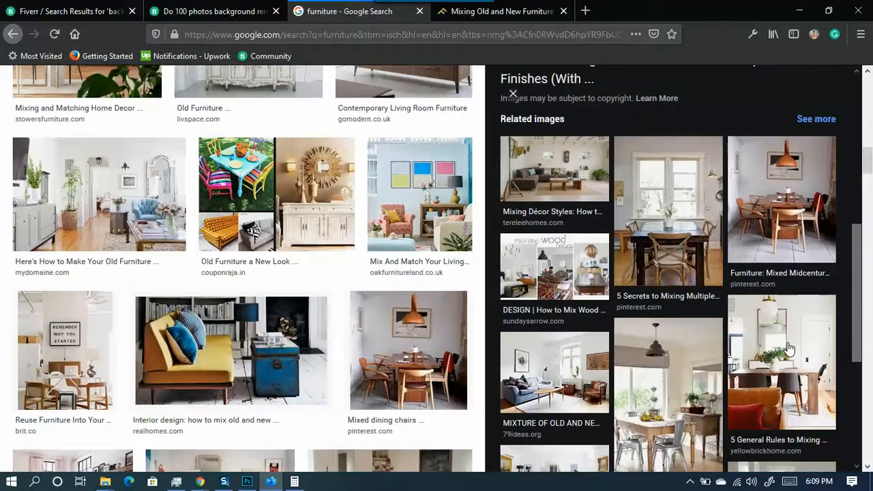
{"action": "scroll", "coordinate": [789, 348], "scroll_direction": "down", "scroll_amount": 3}
{"action": "scroll", "coordinate": [788, 339], "scroll_direction": "down", "scroll_amount": 2}
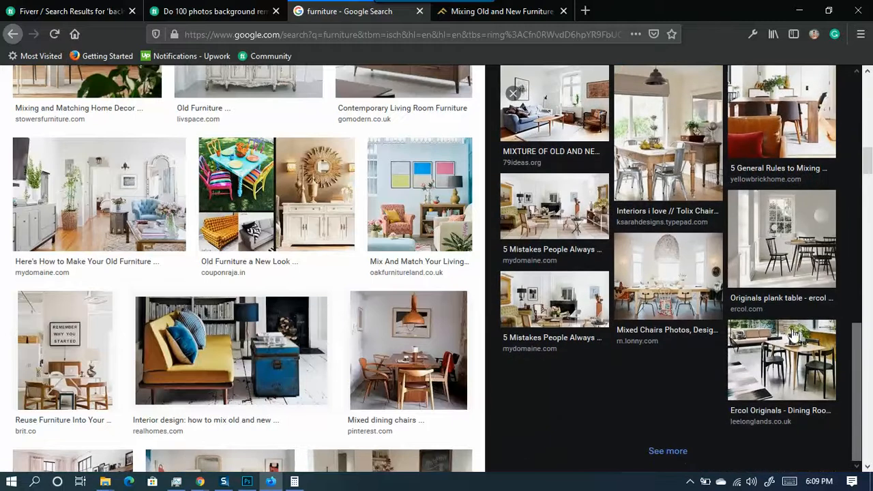
{"action": "left_click", "coordinate": [680, 308]}
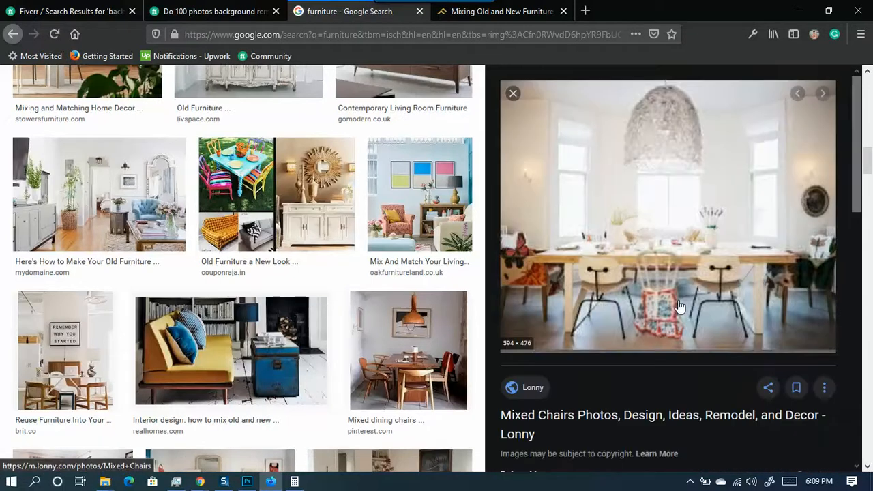
{"action": "scroll", "coordinate": [711, 310], "scroll_direction": "down", "scroll_amount": 5}
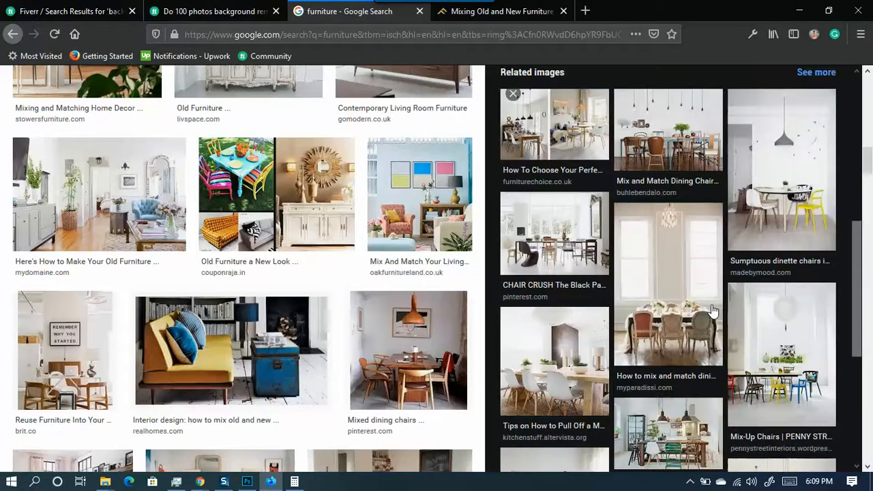
{"action": "scroll", "coordinate": [711, 310], "scroll_direction": "down", "scroll_amount": 4}
{"action": "scroll", "coordinate": [249, 272], "scroll_direction": "down", "scroll_amount": 5}
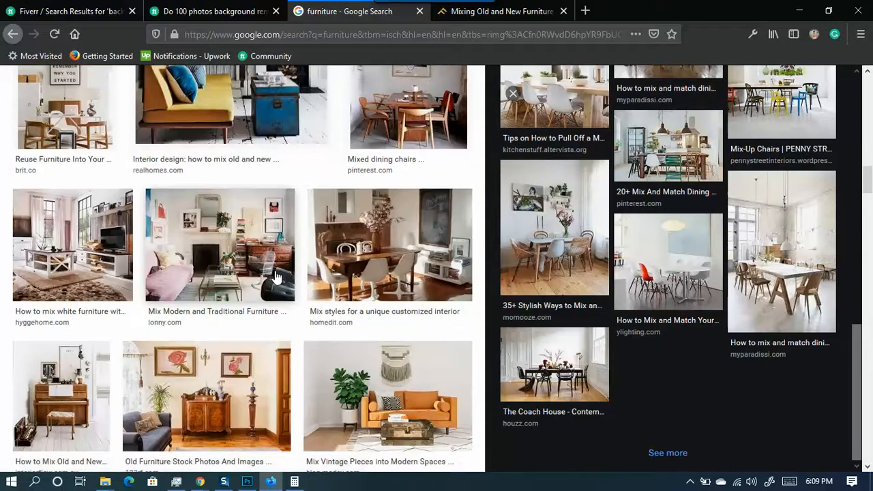
{"action": "scroll", "coordinate": [251, 314], "scroll_direction": "down", "scroll_amount": 1}
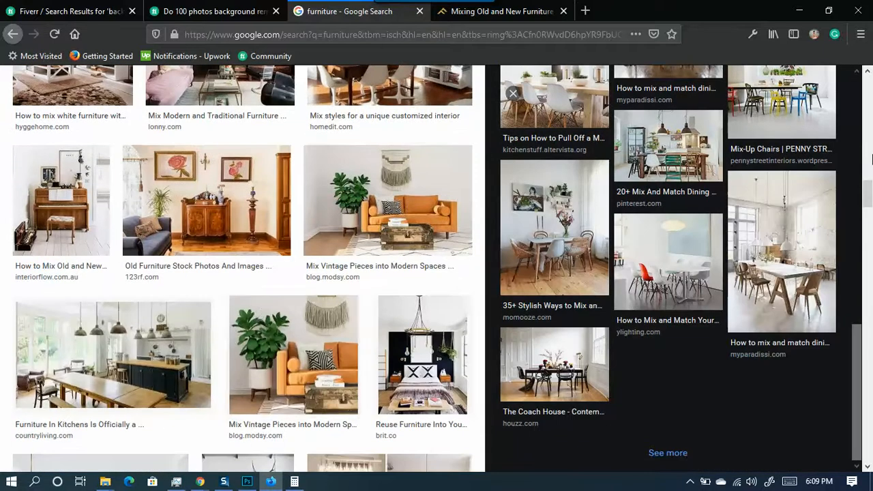
{"action": "scroll", "coordinate": [871, 148], "scroll_direction": "up", "scroll_amount": 3}
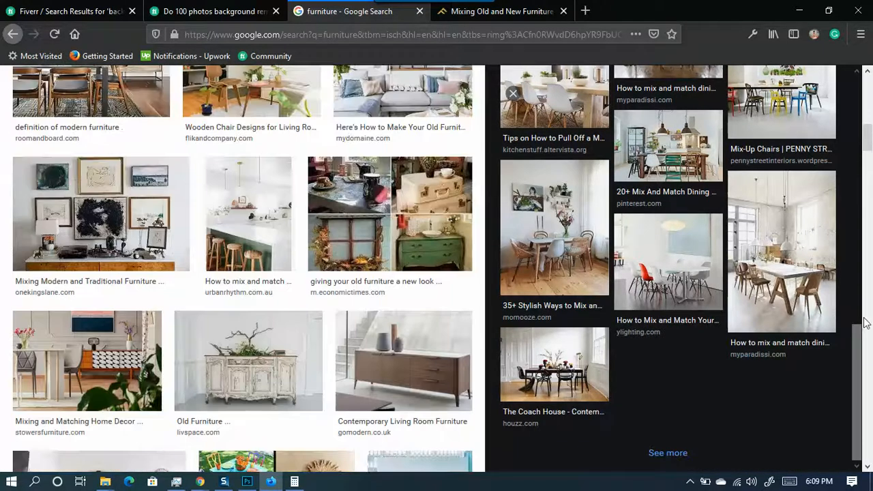
{"action": "scroll", "coordinate": [871, 181], "scroll_direction": "up", "scroll_amount": 5}
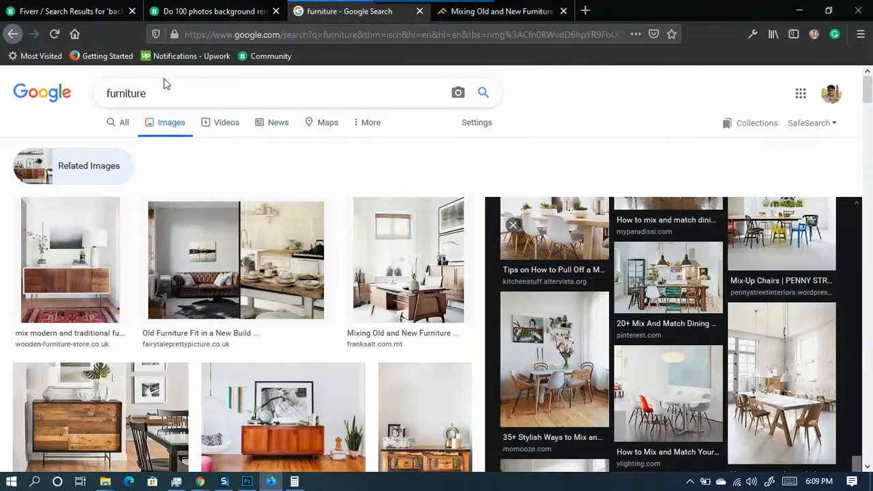
- Search images for 'furniture chair' and preview the wooden Lobby Chair
{"action": "type", "text": "cha"}
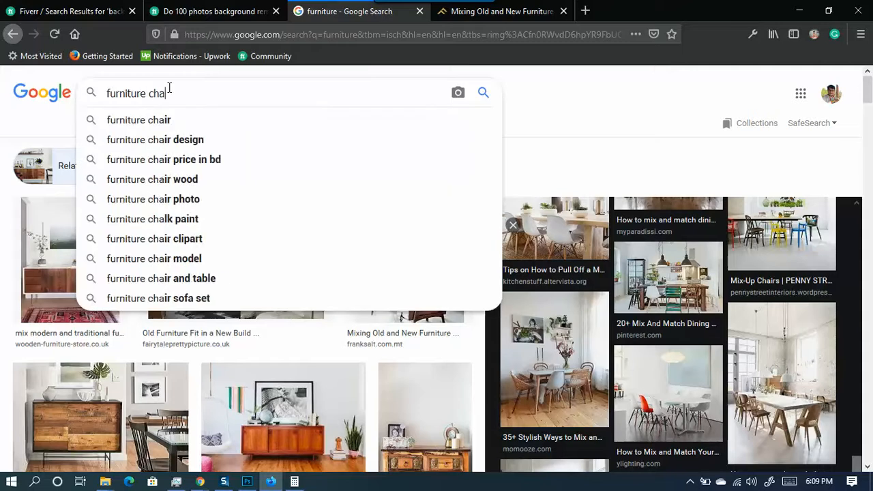
{"action": "left_click", "coordinate": [163, 120]}
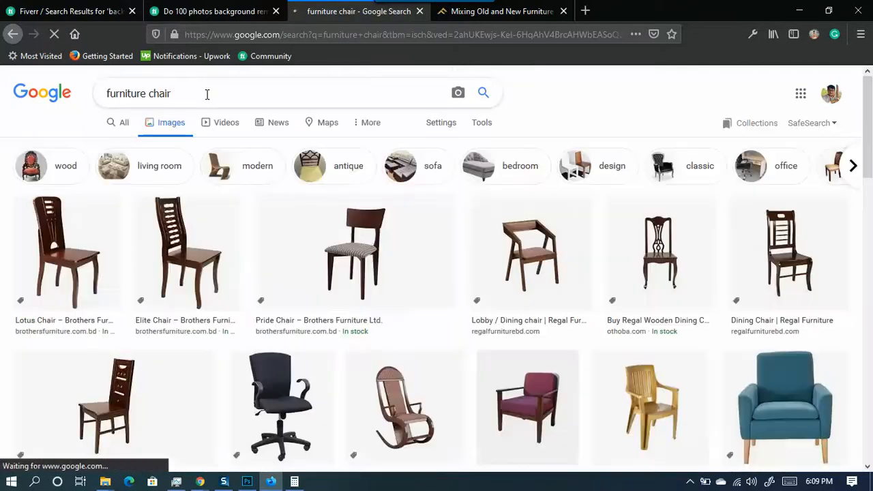
{"action": "scroll", "coordinate": [398, 352], "scroll_direction": "down", "scroll_amount": 5}
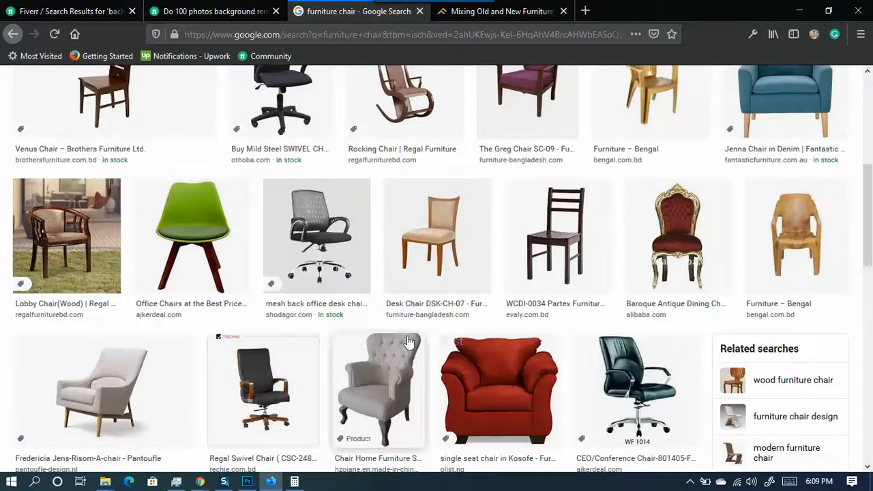
{"action": "left_click", "coordinate": [60, 232]}
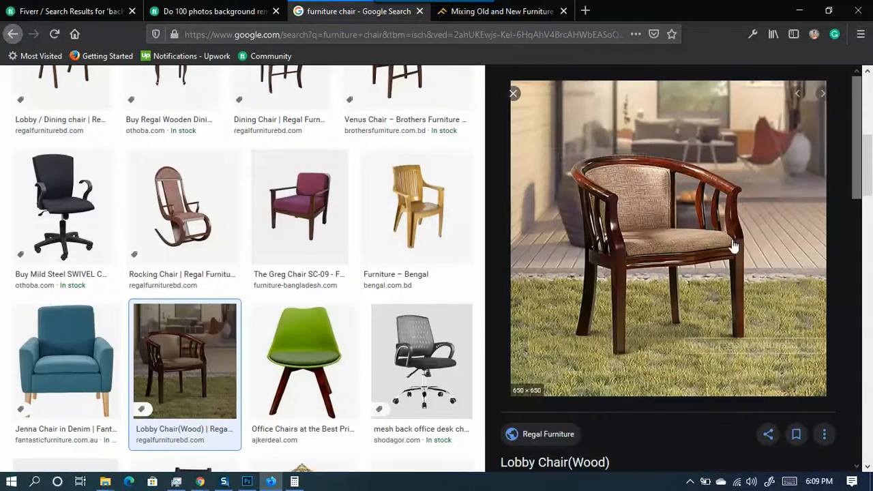
- Save the full-size Lobby Chair image to the Desktop as ssc-322-1-1-20.jpg, then go back
{"action": "right_click", "coordinate": [652, 274]}
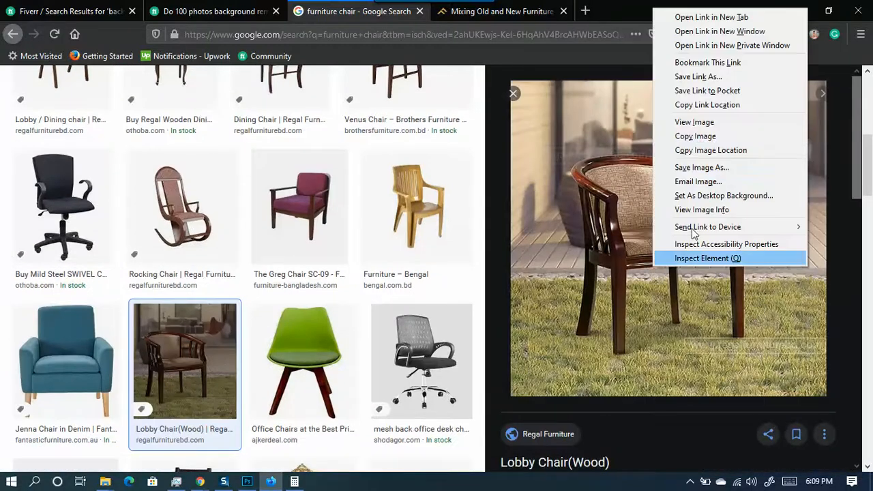
{"action": "left_click", "coordinate": [701, 122]}
{"action": "right_click", "coordinate": [388, 205]}
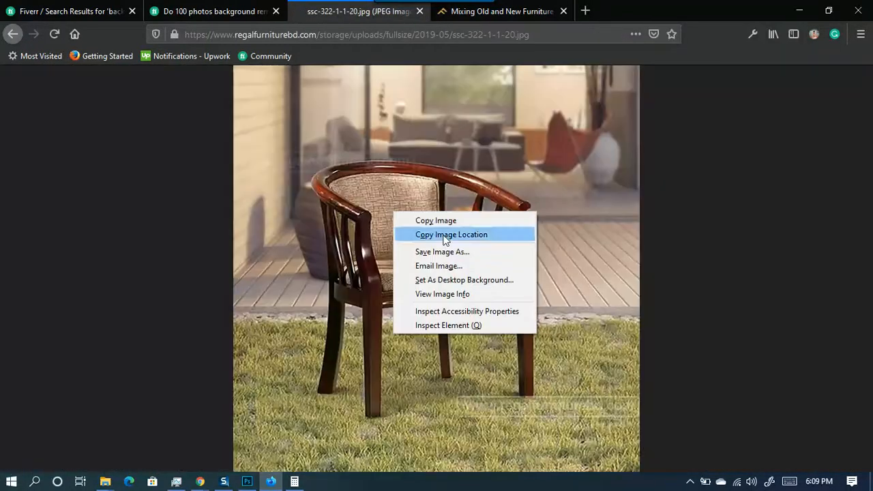
{"action": "left_click", "coordinate": [464, 252]}
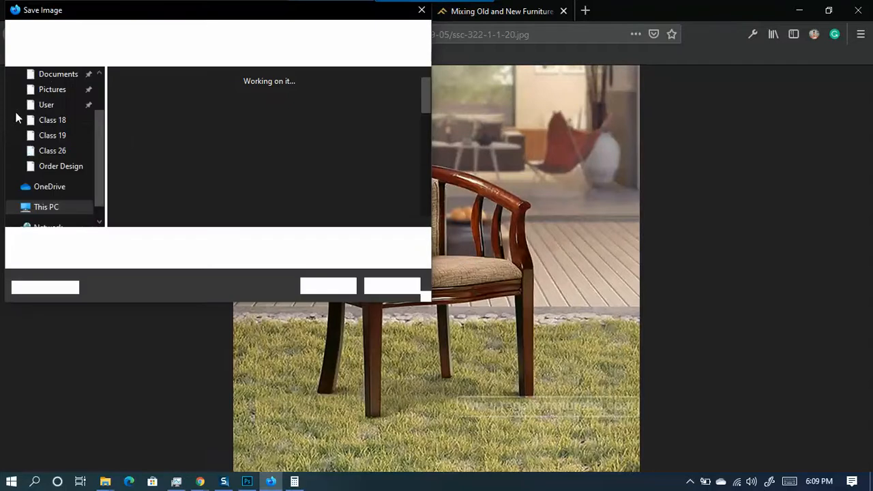
{"action": "scroll", "coordinate": [35, 130], "scroll_direction": "up", "scroll_amount": 2}
{"action": "left_click", "coordinate": [42, 100]}
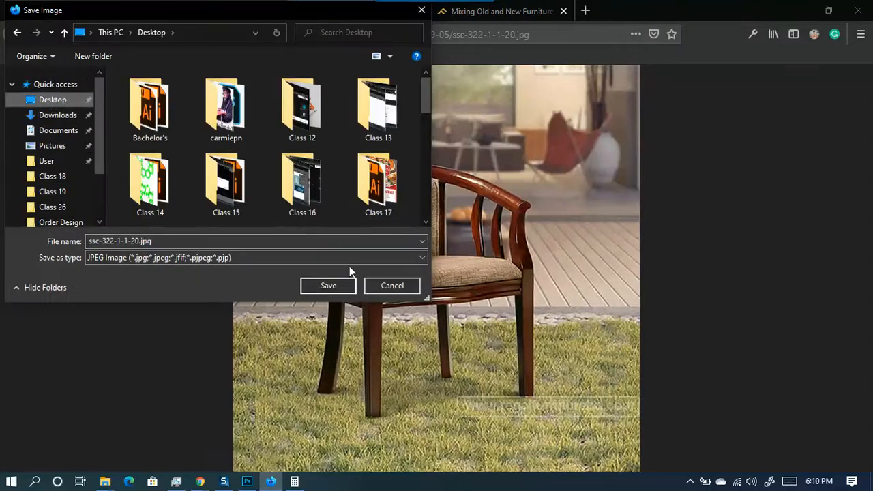
{"action": "left_click", "coordinate": [325, 283]}
{"action": "key", "text": "alt+Left"}
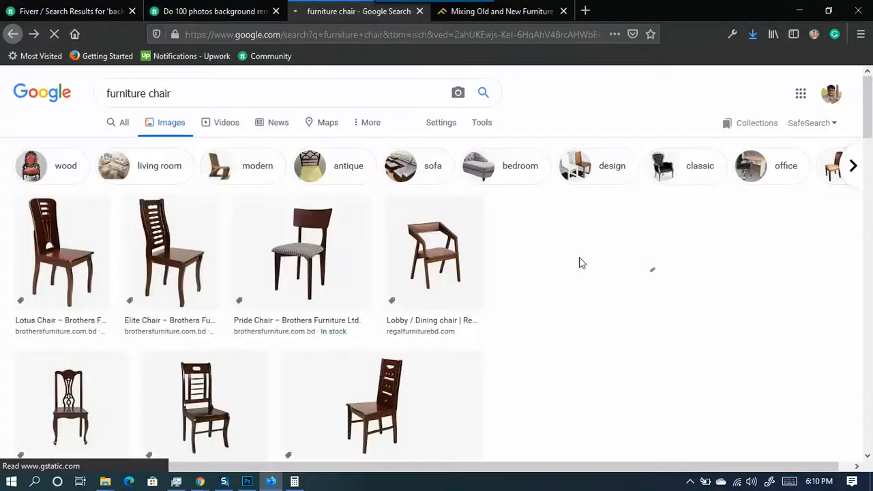
- Find and preview the yellow-mesh office chair in the furniture chair results
{"action": "scroll", "coordinate": [706, 320], "scroll_direction": "down", "scroll_amount": 2}
{"action": "scroll", "coordinate": [707, 318], "scroll_direction": "down", "scroll_amount": 2}
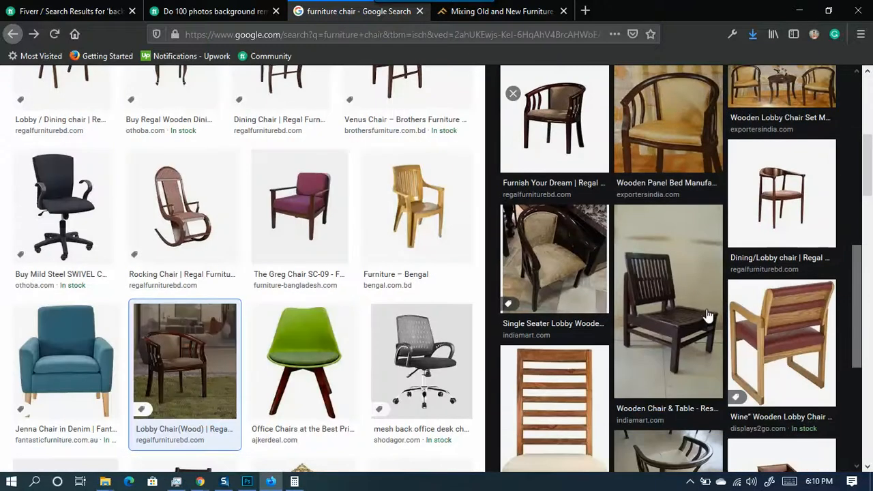
{"action": "scroll", "coordinate": [709, 314], "scroll_direction": "down", "scroll_amount": 3}
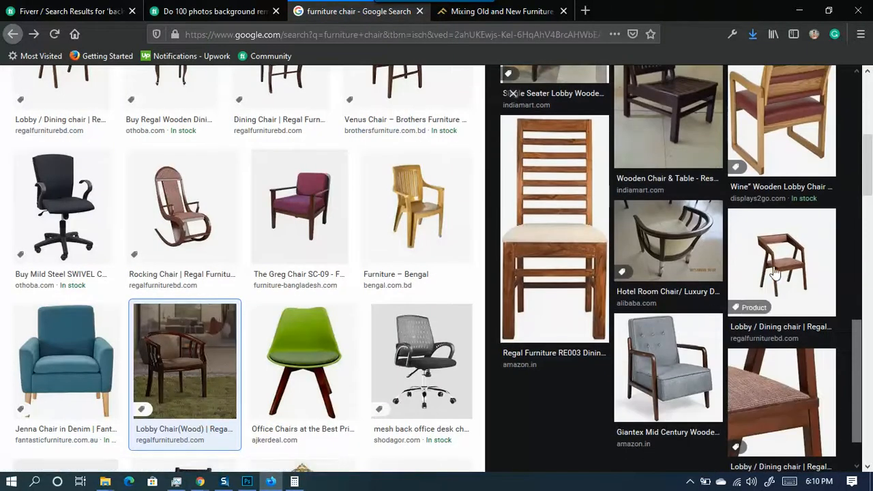
{"action": "scroll", "coordinate": [784, 275], "scroll_direction": "down", "scroll_amount": 1}
{"action": "scroll", "coordinate": [436, 302], "scroll_direction": "down", "scroll_amount": 2}
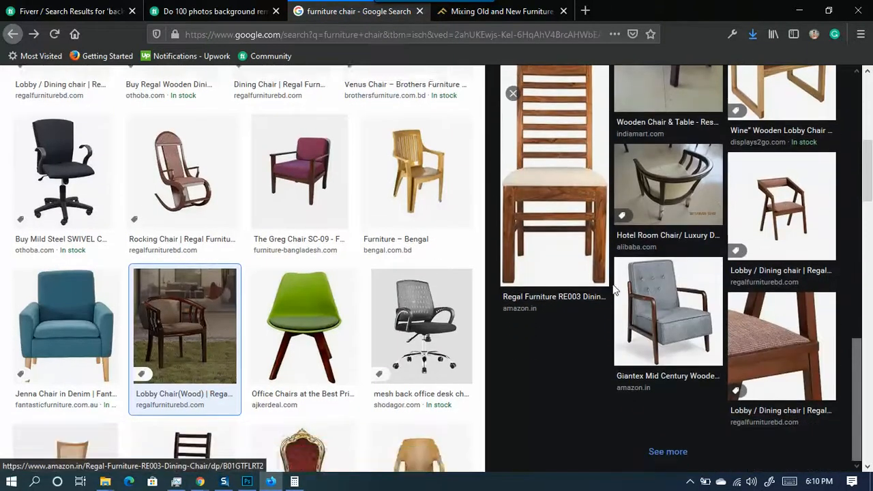
{"action": "scroll", "coordinate": [371, 293], "scroll_direction": "down", "scroll_amount": 3}
{"action": "scroll", "coordinate": [385, 298], "scroll_direction": "down", "scroll_amount": 5}
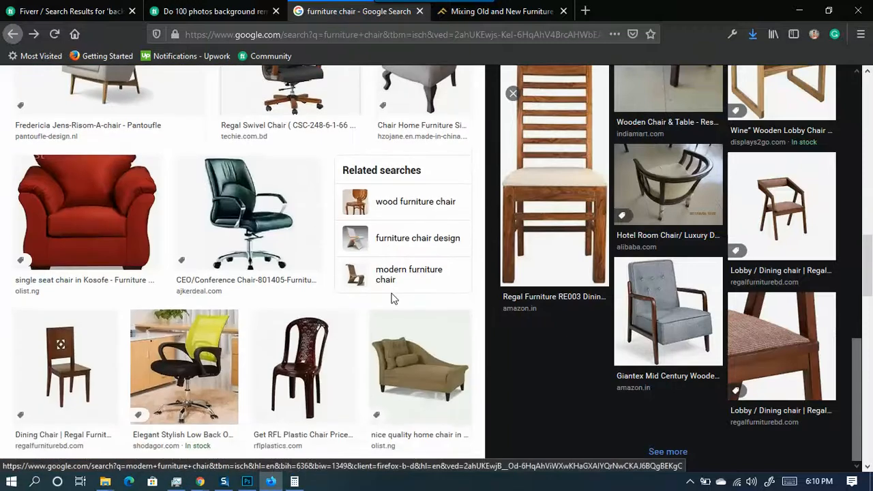
{"action": "scroll", "coordinate": [399, 302], "scroll_direction": "down", "scroll_amount": 3}
{"action": "scroll", "coordinate": [368, 286], "scroll_direction": "up", "scroll_amount": 4}
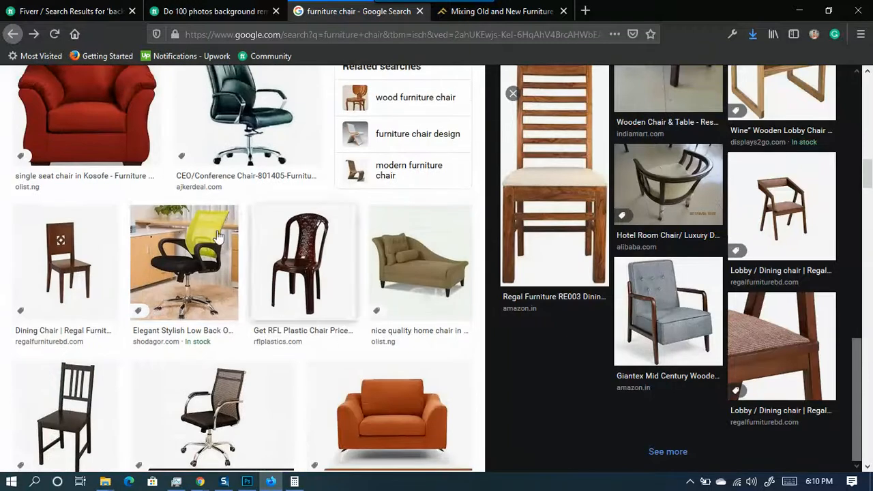
{"action": "left_click", "coordinate": [155, 287]}
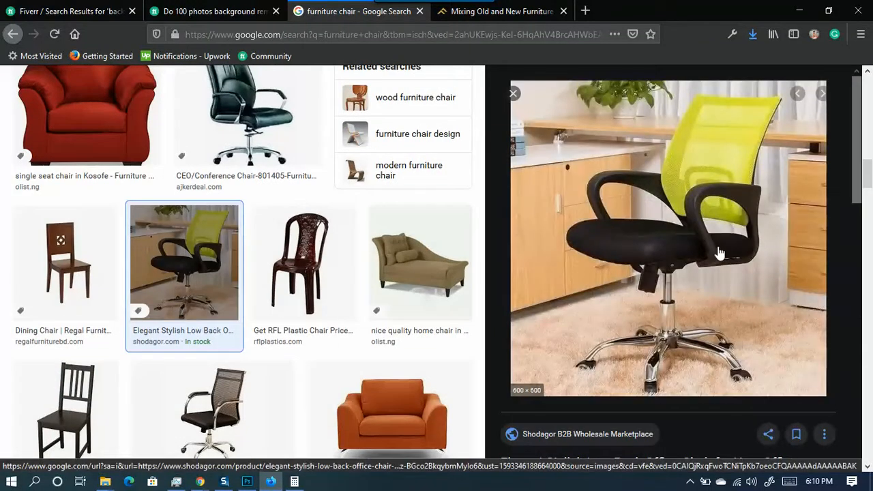
{"action": "right_click", "coordinate": [678, 212]}
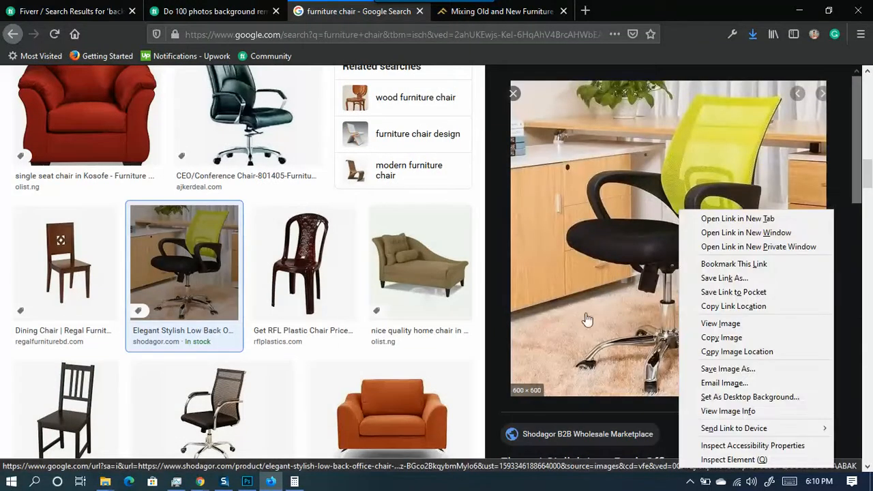
{"action": "left_click_drag", "start_coordinate": [3, 357], "coordinate": [480, 362]}
{"action": "scroll", "coordinate": [768, 314], "scroll_direction": "down", "scroll_amount": 5}
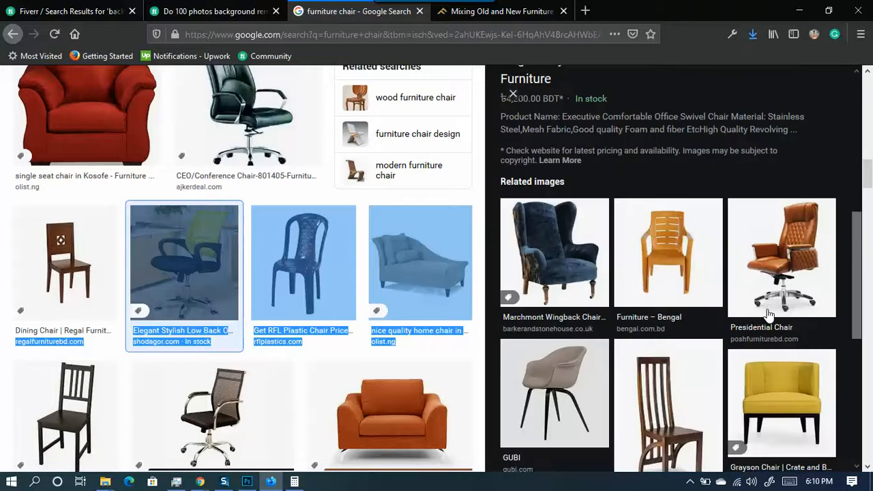
{"action": "scroll", "coordinate": [767, 313], "scroll_direction": "down", "scroll_amount": 5}
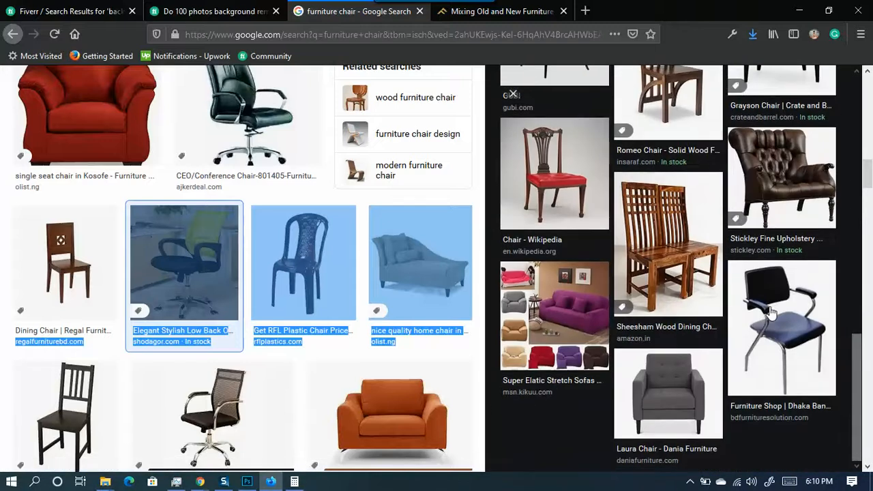
{"action": "scroll", "coordinate": [770, 311], "scroll_direction": "up", "scroll_amount": 10}
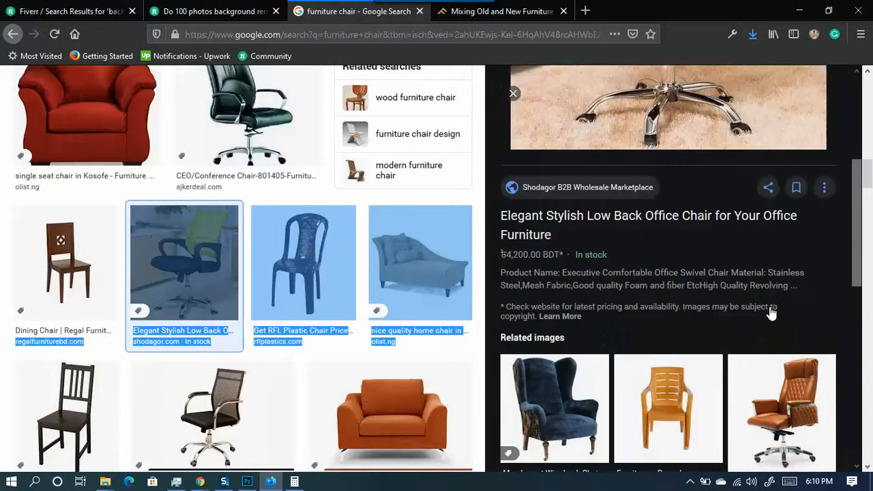
- Save the full-size office chair image to the Desktop as 74937bfe-600x600.jpg and show it in its folder
{"action": "right_click", "coordinate": [715, 183]}
{"action": "left_click", "coordinate": [750, 296]}
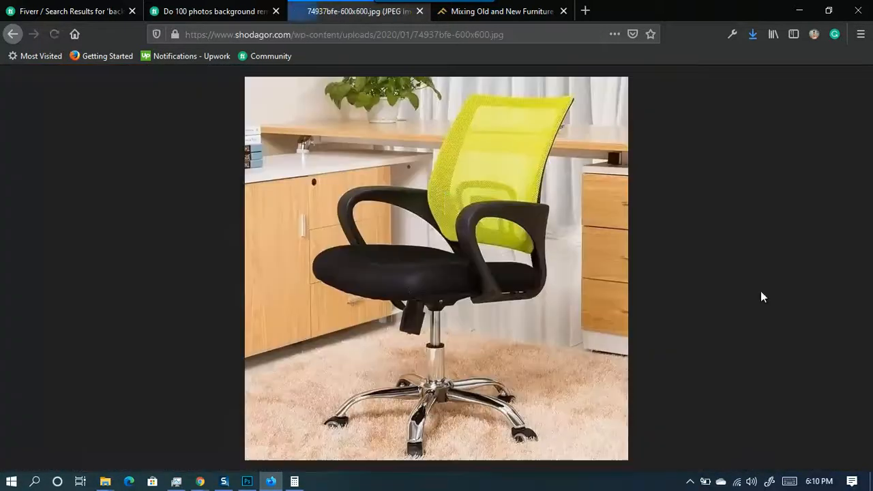
{"action": "right_click", "coordinate": [446, 193]}
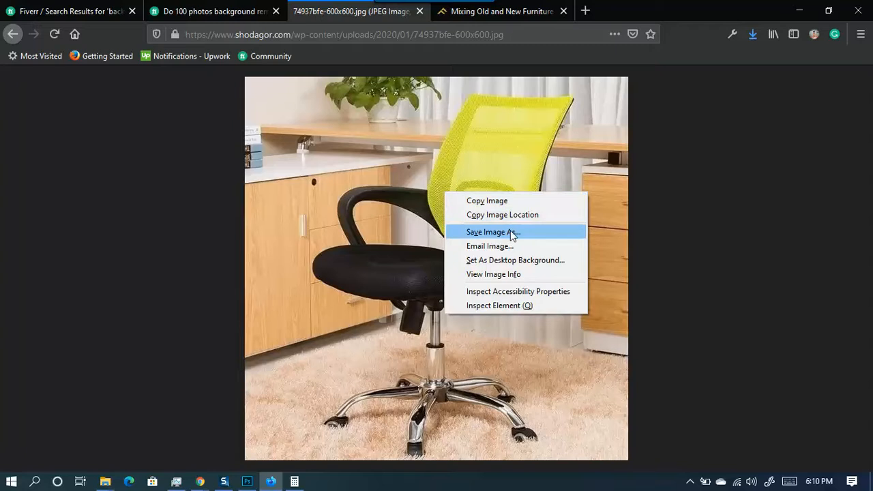
{"action": "left_click", "coordinate": [492, 232]}
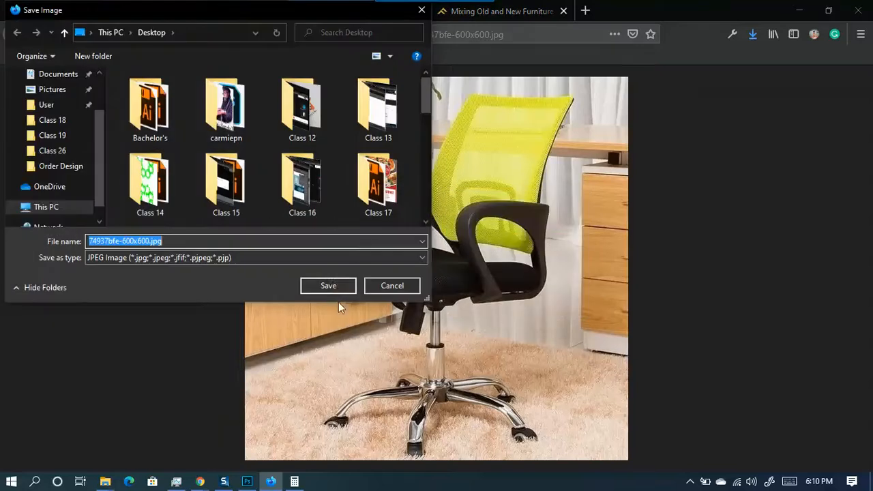
{"action": "left_click", "coordinate": [328, 285]}
{"action": "left_click", "coordinate": [757, 35]}
{"action": "left_click", "coordinate": [743, 63]}
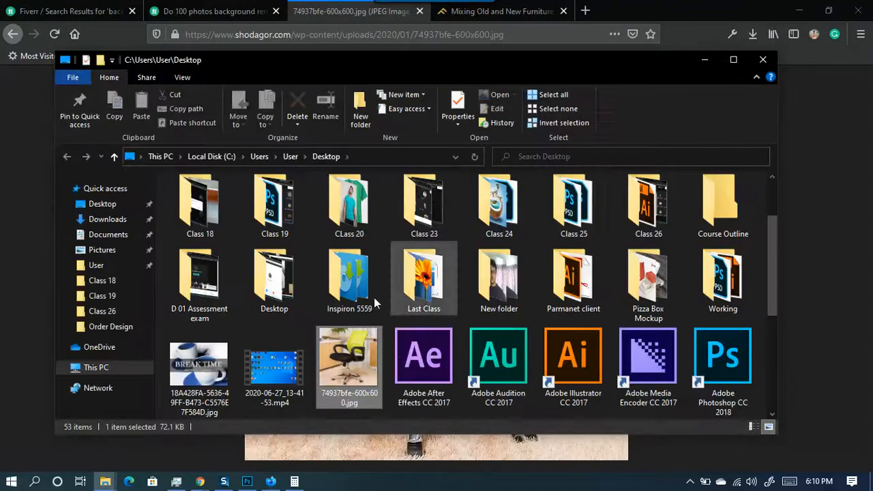
- Open ssc-322-1-1-20.jpg from the Desktop folder in Photoshop by dragging it onto the taskbar icon
{"action": "scroll", "coordinate": [365, 364], "scroll_direction": "down", "scroll_amount": 3}
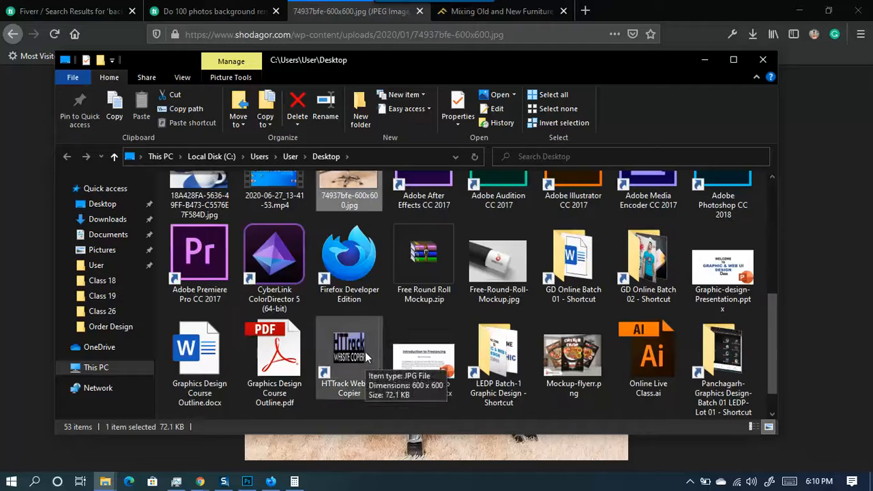
{"action": "scroll", "coordinate": [464, 330], "scroll_direction": "down", "scroll_amount": 1}
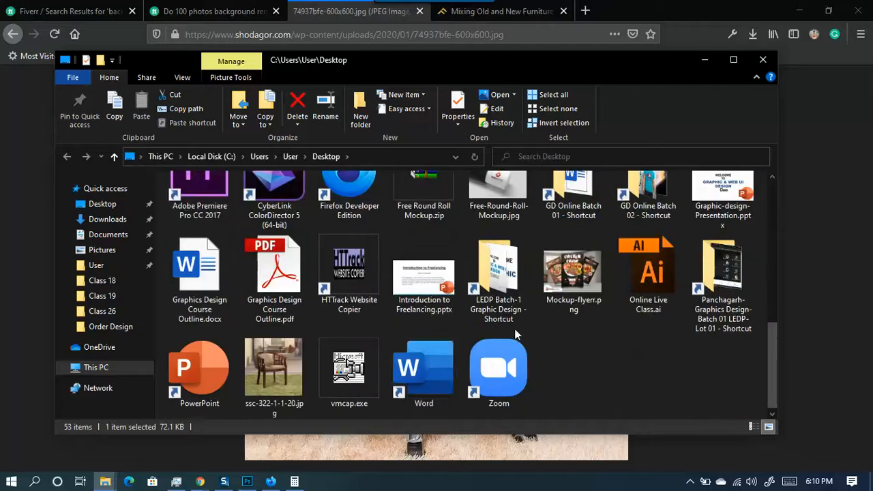
{"action": "left_click", "coordinate": [275, 359]}
{"action": "left_click_drag", "start_coordinate": [273, 367], "coordinate": [751, 50]}
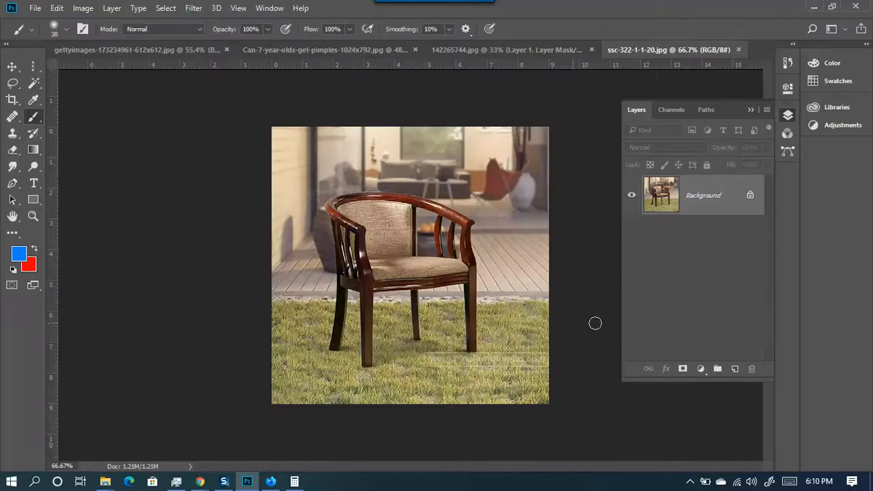
- Resample the lobby chair image to 300 pixels/inch in Image Size, enlarging it to 2708 × 2708 px
{"action": "left_click", "coordinate": [83, 8]}
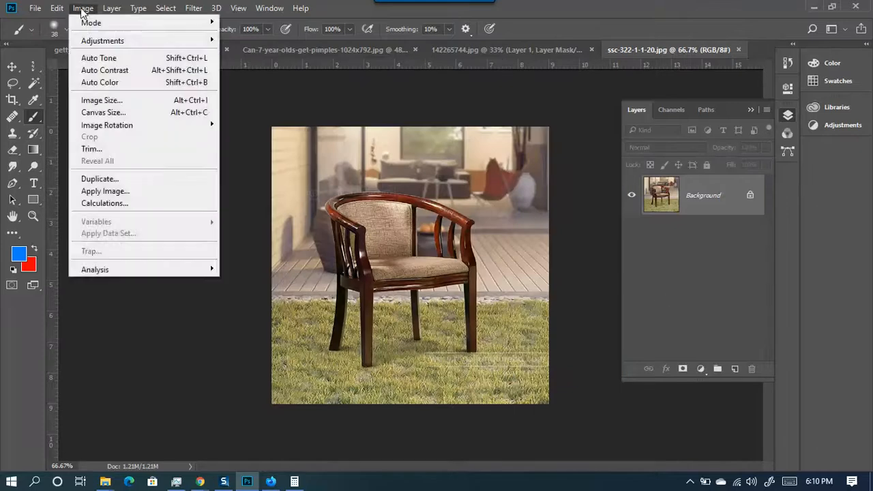
{"action": "left_click", "coordinate": [96, 101]}
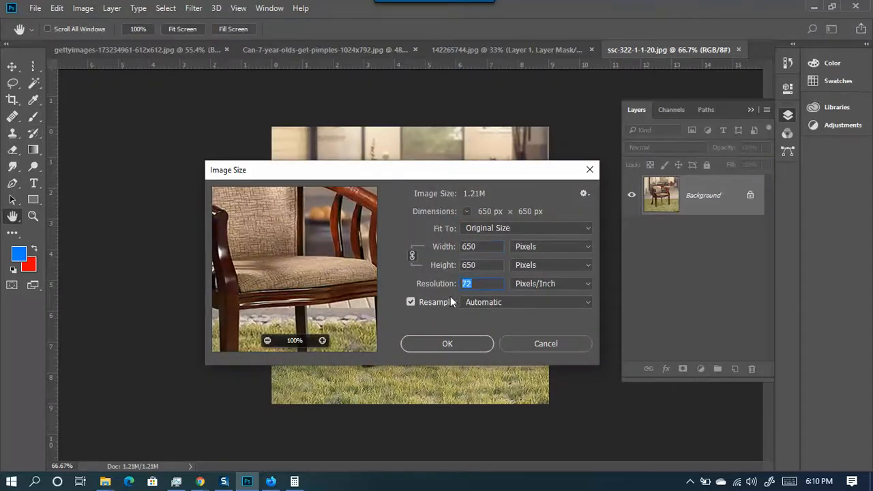
{"action": "type", "text": "300"}
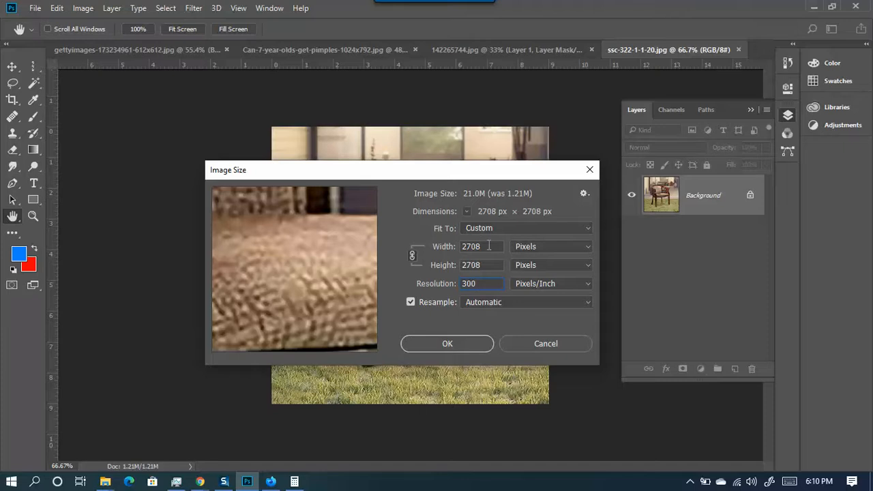
{"action": "left_click", "coordinate": [454, 345]}
{"action": "key", "text": "b"}
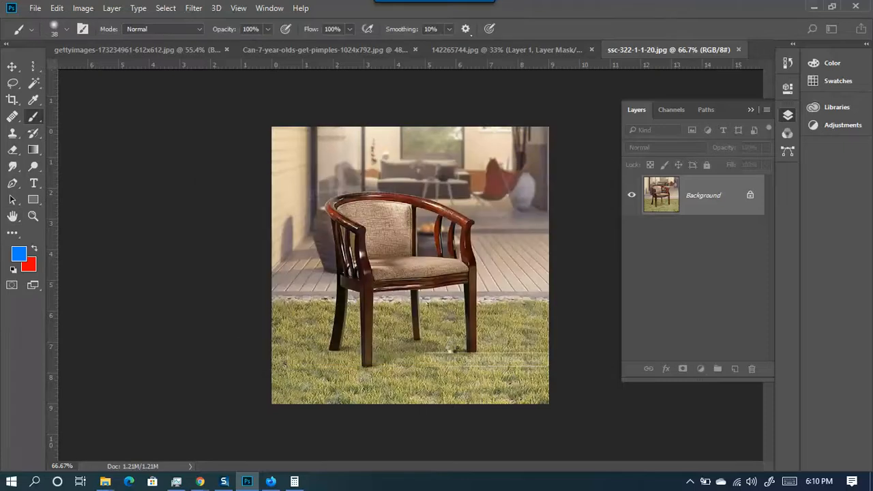
- Duplicate the Background into Layer 1 with Ctrl+J and pick the Quick Selection tool
{"action": "scroll", "coordinate": [403, 326], "scroll_direction": "down", "scroll_amount": 9}
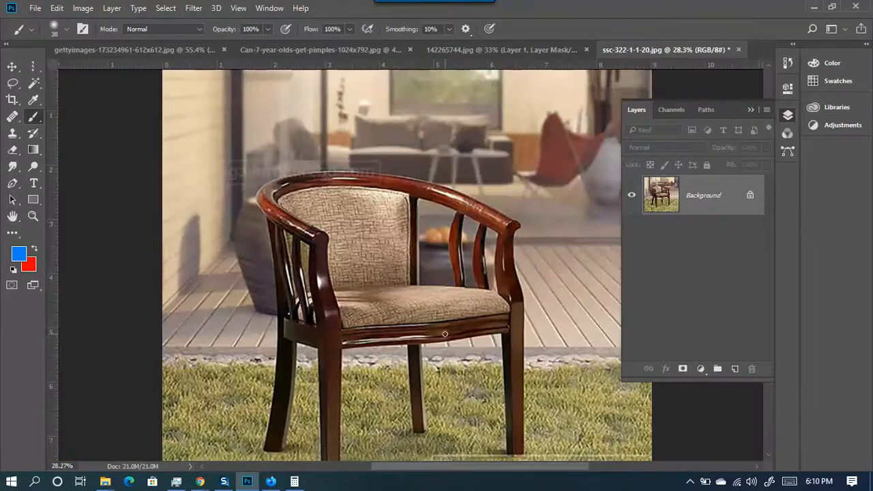
{"action": "key", "text": "ctrl+j"}
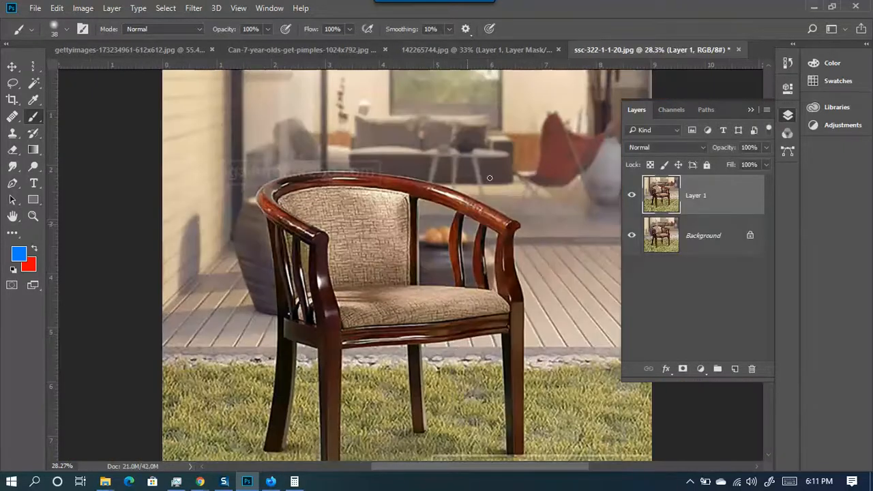
{"action": "scroll", "coordinate": [400, 252], "scroll_direction": "down", "scroll_amount": 3}
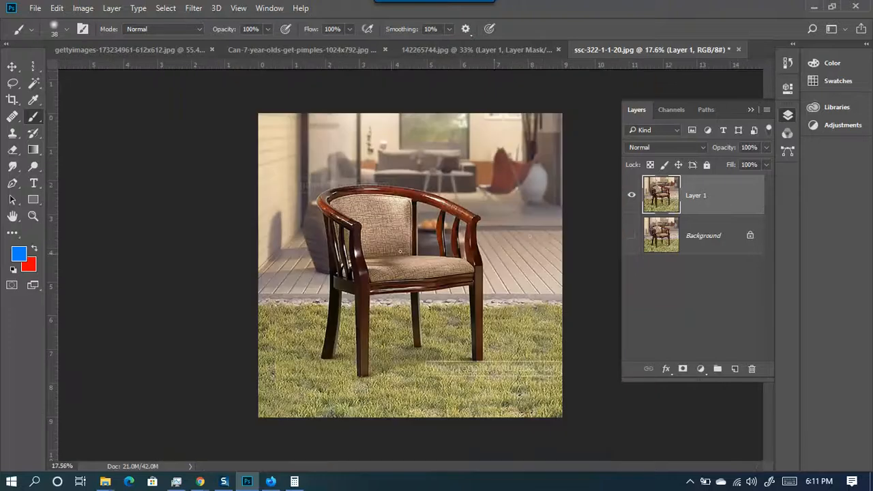
{"action": "scroll", "coordinate": [501, 260], "scroll_direction": "up", "scroll_amount": 4}
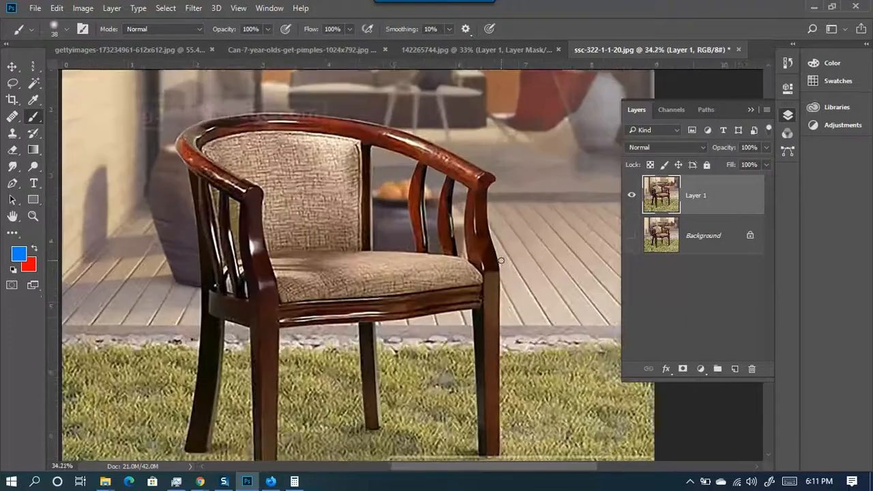
{"action": "scroll", "coordinate": [502, 261], "scroll_direction": "down", "scroll_amount": 1}
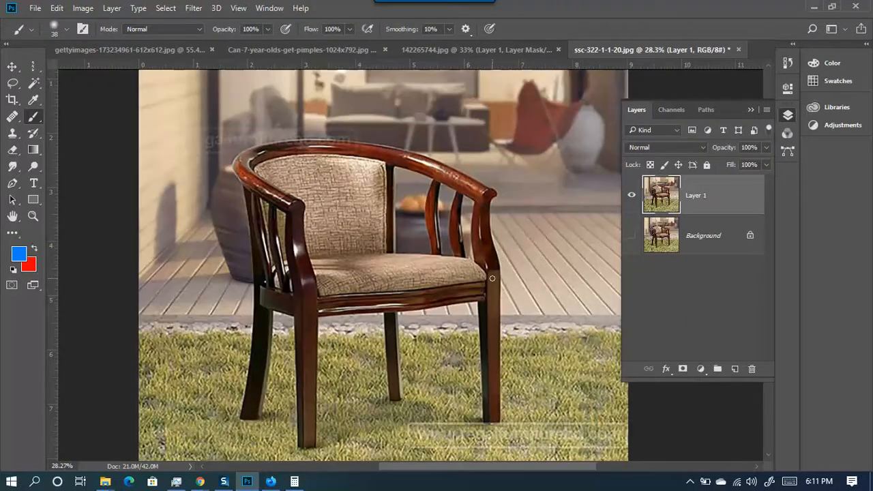
{"action": "left_click", "coordinate": [33, 82]}
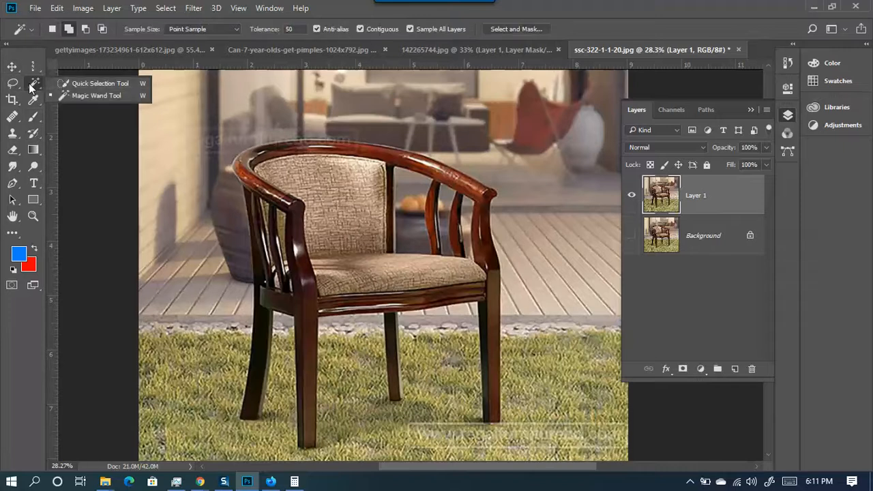
- Quick-select the background and the grass around and between the chair legs
{"action": "left_click", "coordinate": [68, 84]}
{"action": "mouse_move", "coordinate": [199, 213]}
{"action": "left_mouse_down"}
{"action": "mouse_move", "coordinate": [229, 314]}
{"action": "mouse_move", "coordinate": [156, 273]}
{"action": "mouse_move", "coordinate": [180, 345]}
{"action": "mouse_move", "coordinate": [234, 127]}
{"action": "mouse_move", "coordinate": [310, 105]}
{"action": "mouse_move", "coordinate": [341, 126]}
{"action": "mouse_move", "coordinate": [368, 123]}
{"action": "mouse_move", "coordinate": [494, 163]}
{"action": "mouse_move", "coordinate": [539, 344]}
{"action": "mouse_move", "coordinate": [528, 453]}
{"action": "left_mouse_up"}
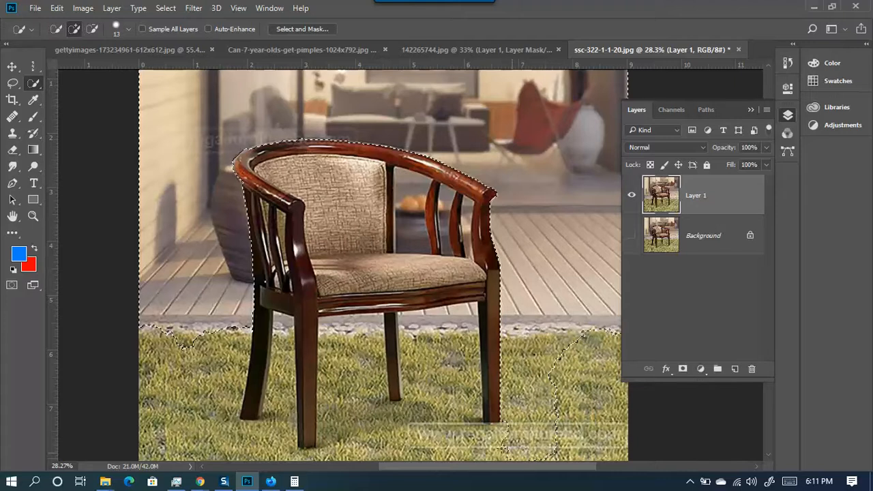
{"action": "mouse_move", "coordinate": [470, 430]}
{"action": "left_mouse_down"}
{"action": "mouse_move", "coordinate": [465, 373]}
{"action": "mouse_move", "coordinate": [443, 324]}
{"action": "mouse_move", "coordinate": [456, 318]}
{"action": "mouse_move", "coordinate": [405, 397]}
{"action": "mouse_move", "coordinate": [415, 423]}
{"action": "mouse_move", "coordinate": [373, 411]}
{"action": "left_mouse_up"}
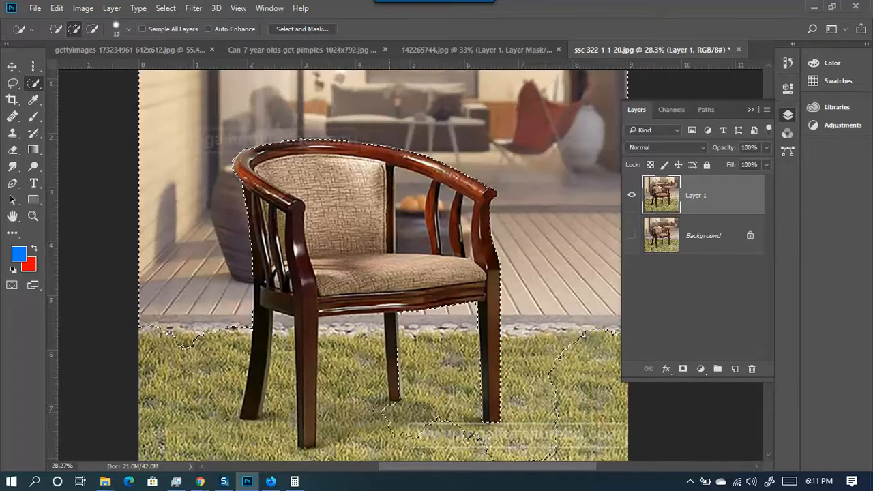
{"action": "mouse_move", "coordinate": [362, 379]}
{"action": "left_mouse_down"}
{"action": "mouse_move", "coordinate": [353, 336]}
{"action": "mouse_move", "coordinate": [340, 379]}
{"action": "left_mouse_up"}
{"action": "left_click_drag", "start_coordinate": [346, 455], "coordinate": [459, 463]}
{"action": "left_click_drag", "start_coordinate": [602, 456], "coordinate": [606, 411]}
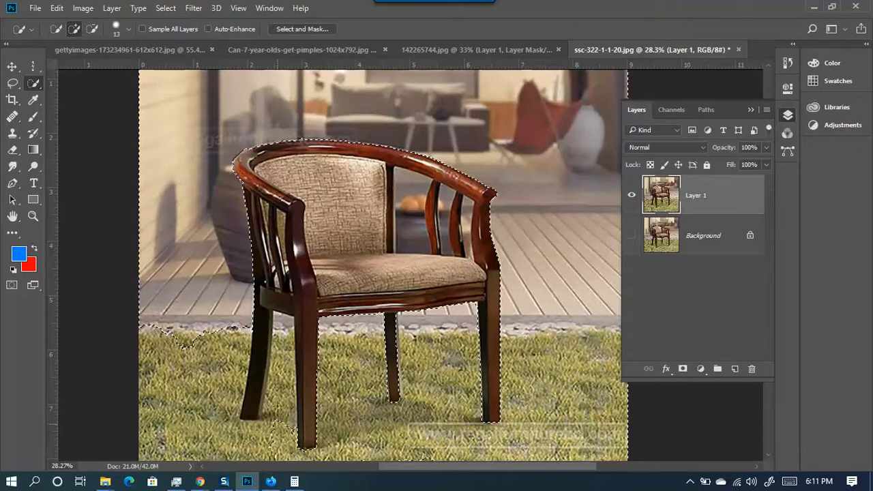
{"action": "left_click_drag", "start_coordinate": [281, 371], "coordinate": [282, 337]}
{"action": "mouse_move", "coordinate": [270, 418]}
{"action": "left_mouse_down"}
{"action": "mouse_move", "coordinate": [266, 430]}
{"action": "mouse_move", "coordinate": [247, 428]}
{"action": "left_mouse_up"}
{"action": "mouse_move", "coordinate": [228, 385]}
{"action": "left_mouse_down"}
{"action": "mouse_move", "coordinate": [226, 372]}
{"action": "mouse_move", "coordinate": [196, 413]}
{"action": "mouse_move", "coordinate": [164, 412]}
{"action": "mouse_move", "coordinate": [157, 444]}
{"action": "mouse_move", "coordinate": [189, 455]}
{"action": "mouse_move", "coordinate": [163, 455]}
{"action": "mouse_move", "coordinate": [521, 463]}
{"action": "left_mouse_up"}
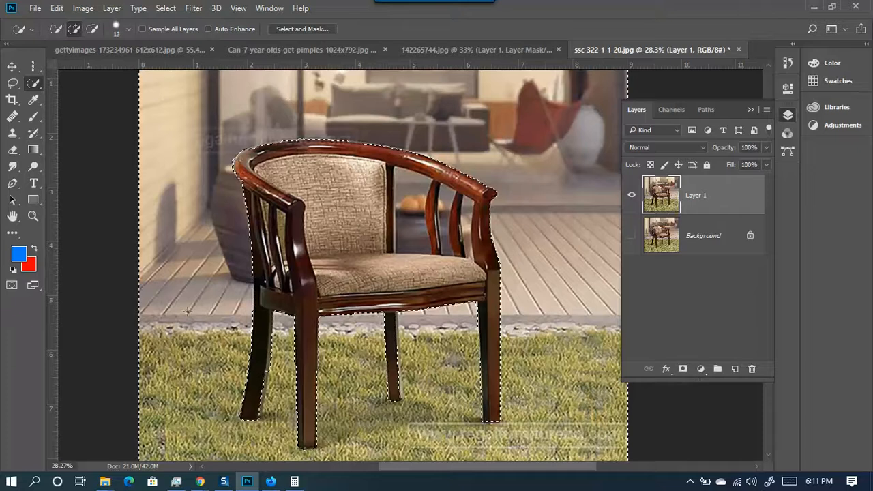
- Invert the selection with Select Inverse so the chair is selected
{"action": "scroll", "coordinate": [168, 260], "scroll_direction": "down", "scroll_amount": 2}
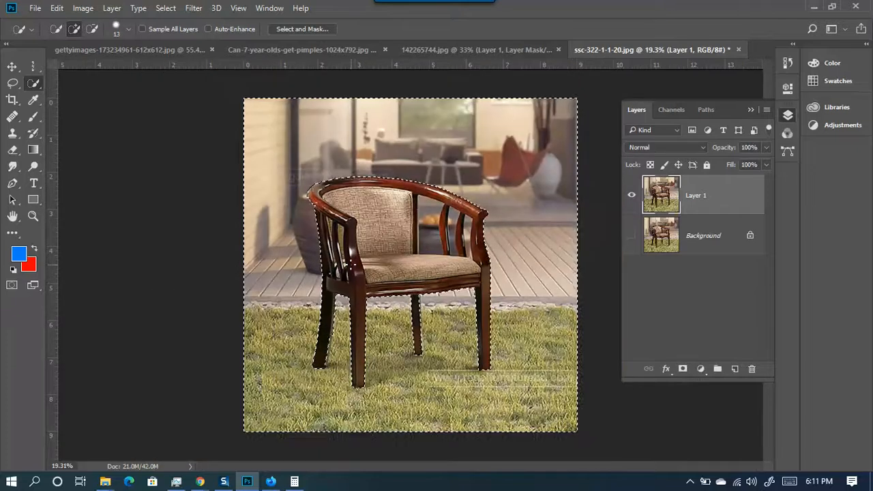
{"action": "scroll", "coordinate": [379, 233], "scroll_direction": "up", "scroll_amount": 1}
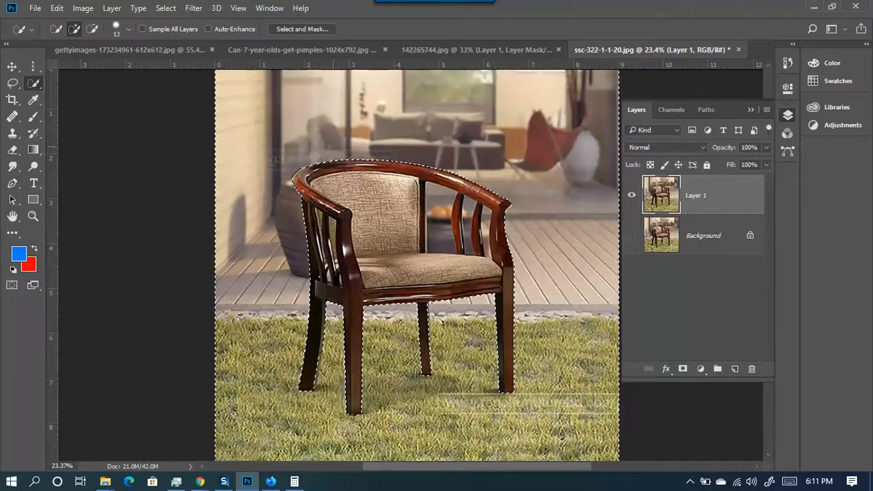
{"action": "right_click", "coordinate": [360, 183]}
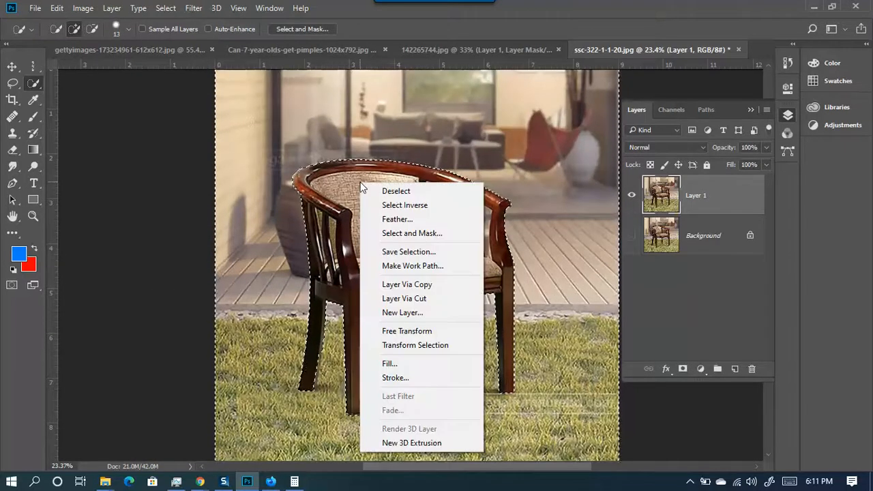
{"action": "left_click", "coordinate": [405, 206]}
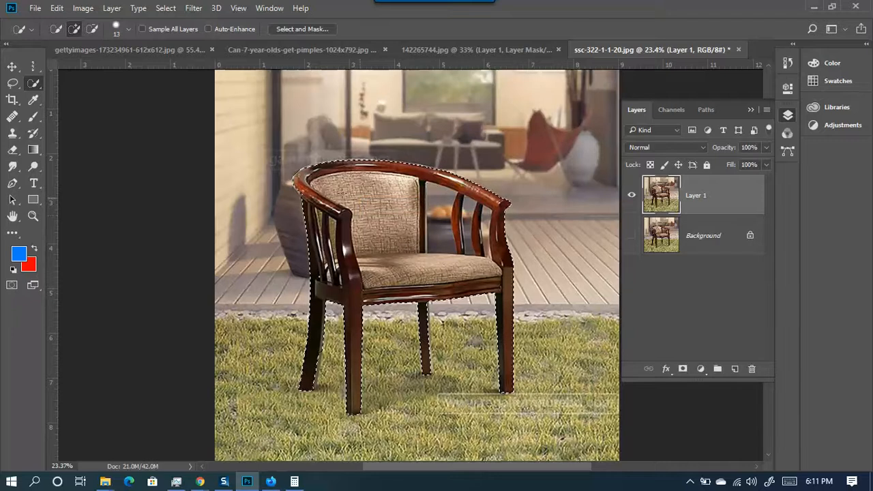
- Alt-subtract the gaps beside the back post and second spindle from the chair selection
{"action": "scroll", "coordinate": [301, 222], "scroll_direction": "up", "scroll_amount": 2}
{"action": "scroll", "coordinate": [300, 223], "scroll_direction": "up", "scroll_amount": 5}
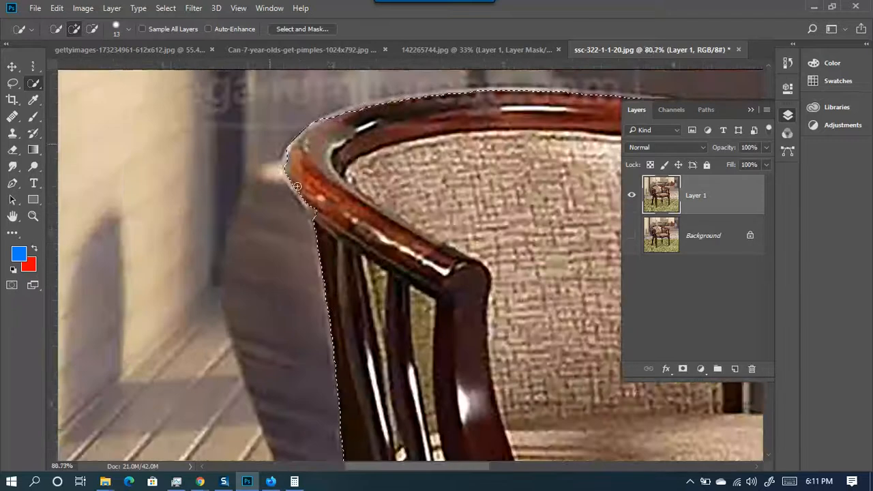
{"action": "scroll", "coordinate": [315, 236], "scroll_direction": "down", "scroll_amount": 4}
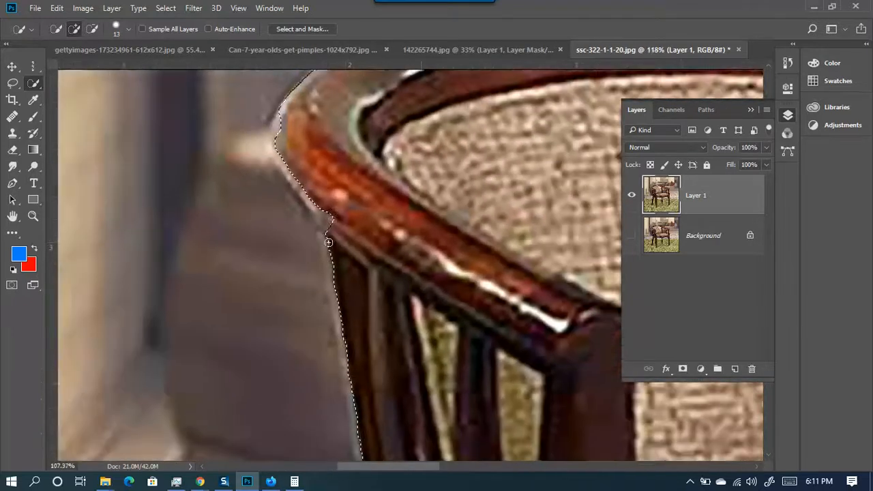
{"action": "scroll", "coordinate": [344, 296], "scroll_direction": "down", "scroll_amount": 2}
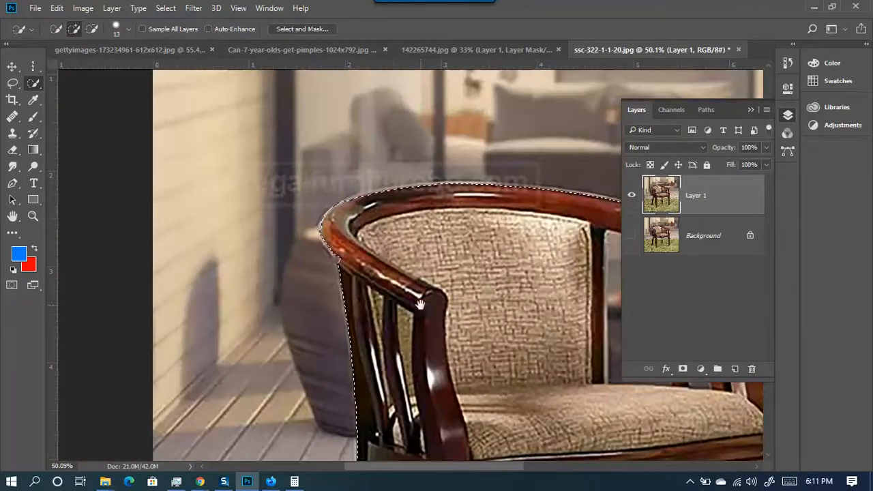
{"action": "left_click_drag", "start_coordinate": [411, 277], "coordinate": [296, 120]}
{"action": "left_click_drag", "start_coordinate": [355, 408], "coordinate": [272, 468]}
{"action": "scroll", "coordinate": [481, 271], "scroll_direction": "down", "scroll_amount": 3}
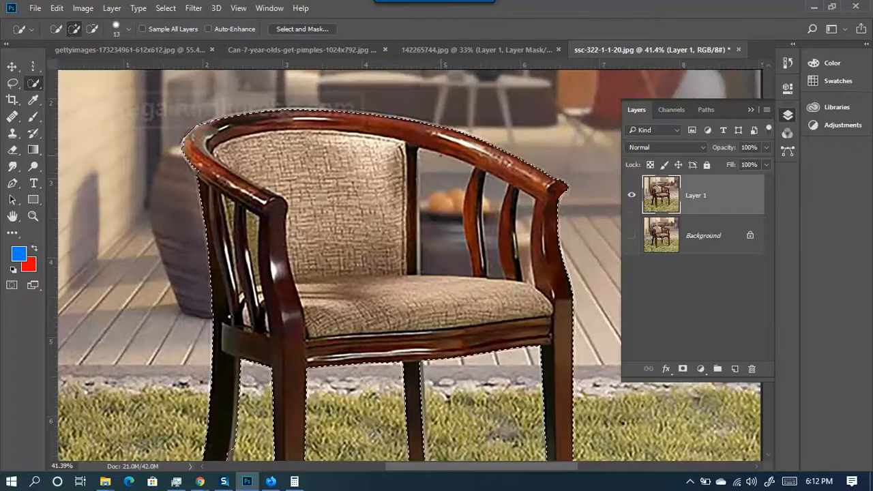
{"action": "key", "text": "alt"}
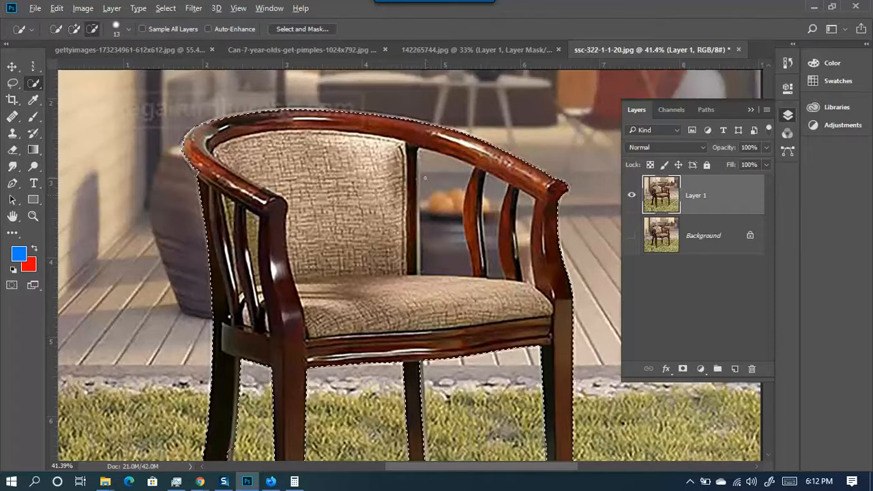
{"action": "mouse_move", "coordinate": [431, 215]}
{"action": "left_mouse_down"}
{"action": "mouse_move", "coordinate": [446, 232]}
{"action": "mouse_move", "coordinate": [429, 182]}
{"action": "left_mouse_up"}
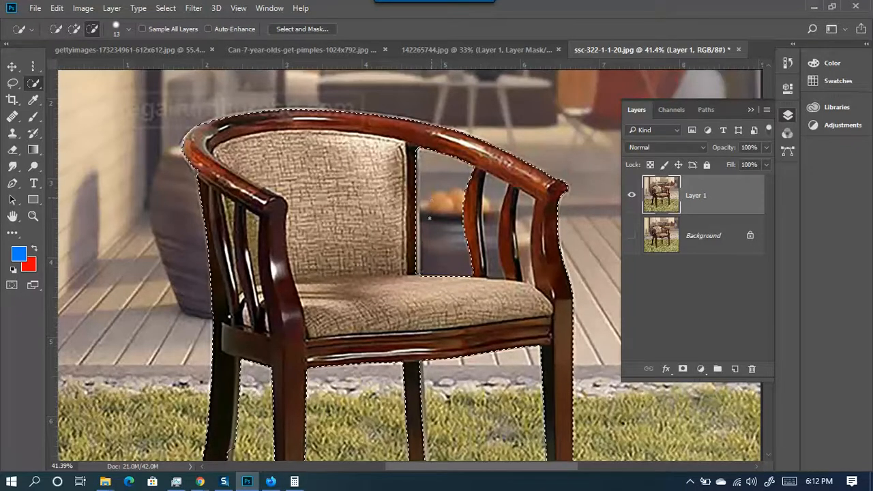
{"action": "key", "text": "alt"}
{"action": "left_click_drag", "start_coordinate": [494, 220], "coordinate": [493, 238]}
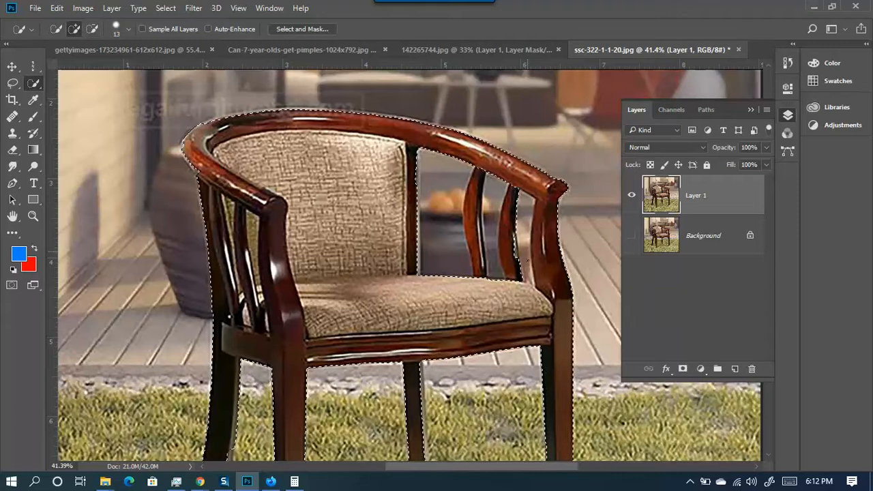
{"action": "left_click", "coordinate": [519, 216], "text": "alt"}
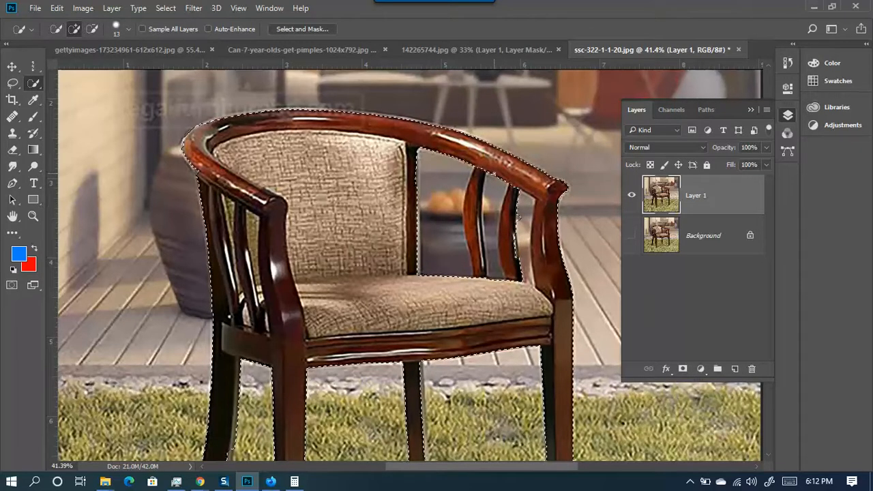
{"action": "left_click_drag", "start_coordinate": [489, 217], "coordinate": [489, 261]}
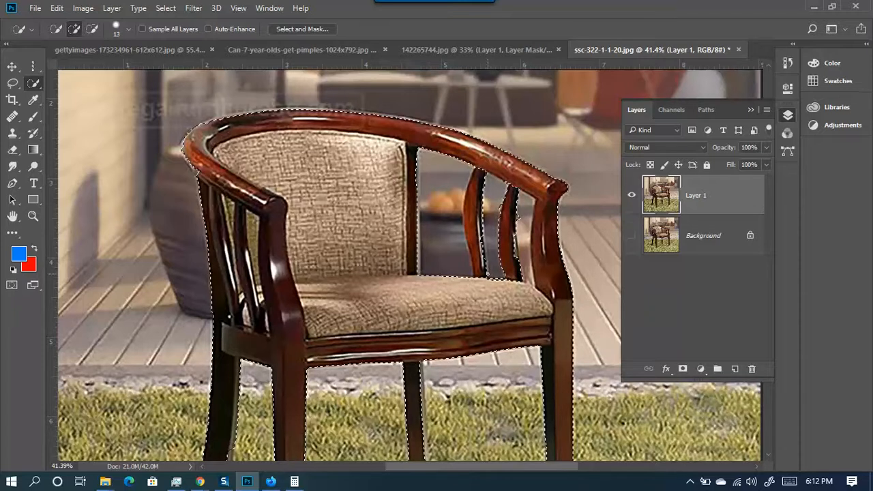
{"action": "scroll", "coordinate": [334, 293], "scroll_direction": "down", "scroll_amount": 3}
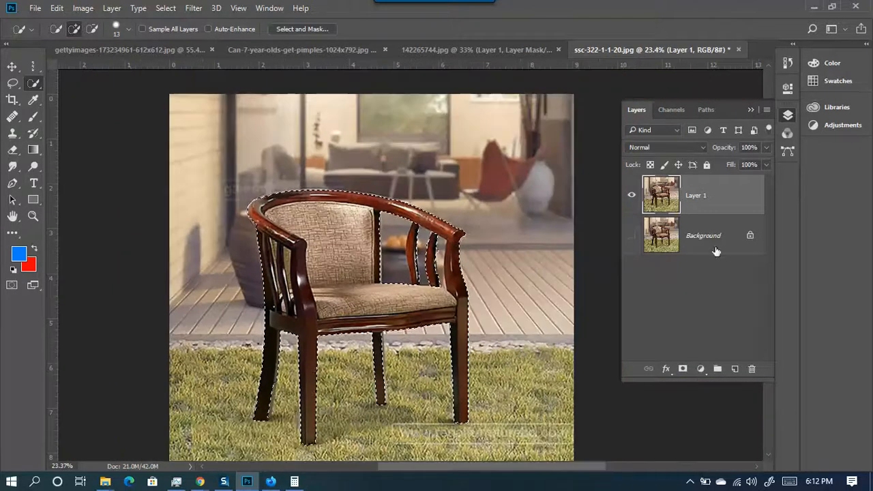
- Try a layer mask, undo it, then Alt-subtract the gap between the right armrest slats
{"action": "left_click", "coordinate": [682, 369]}
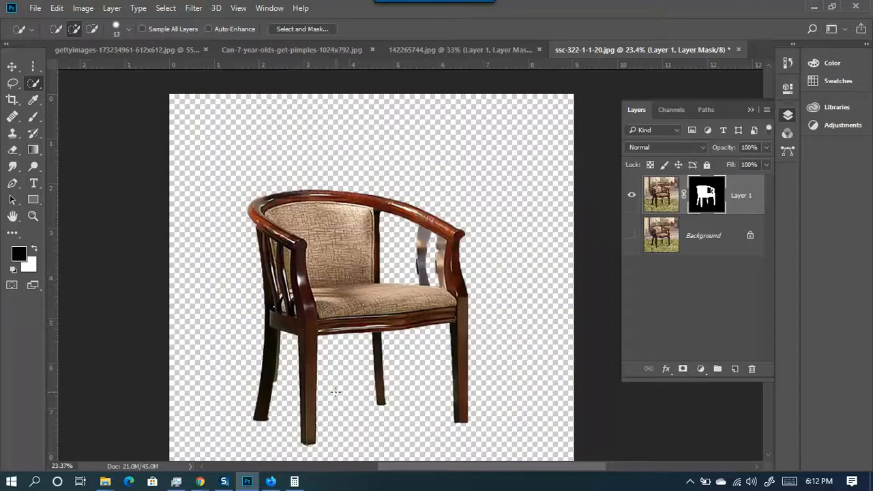
{"action": "scroll", "coordinate": [382, 258], "scroll_direction": "up", "scroll_amount": 3}
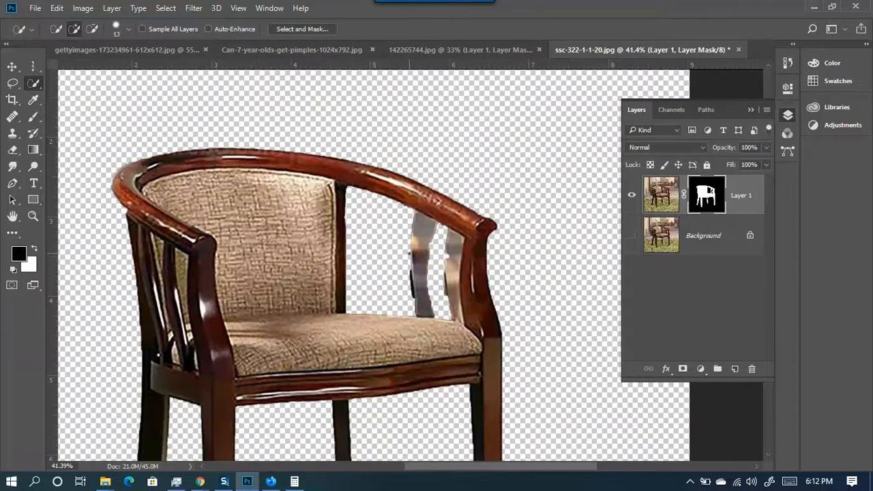
{"action": "key", "text": "ctrl+z"}
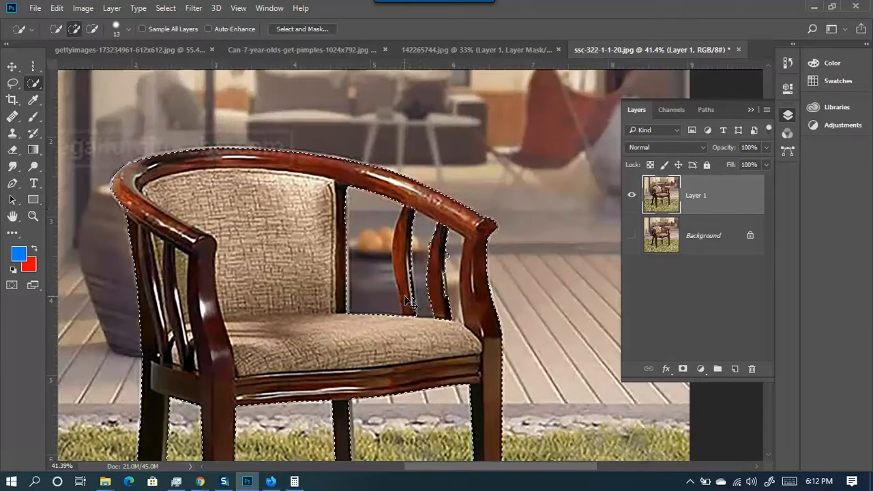
{"action": "key", "text": "ctrl+alt+z"}
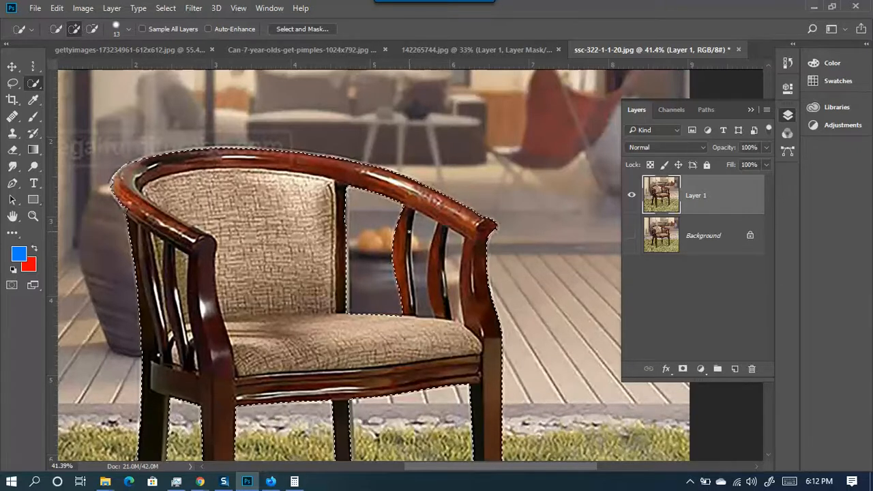
{"action": "key", "text": "alt"}
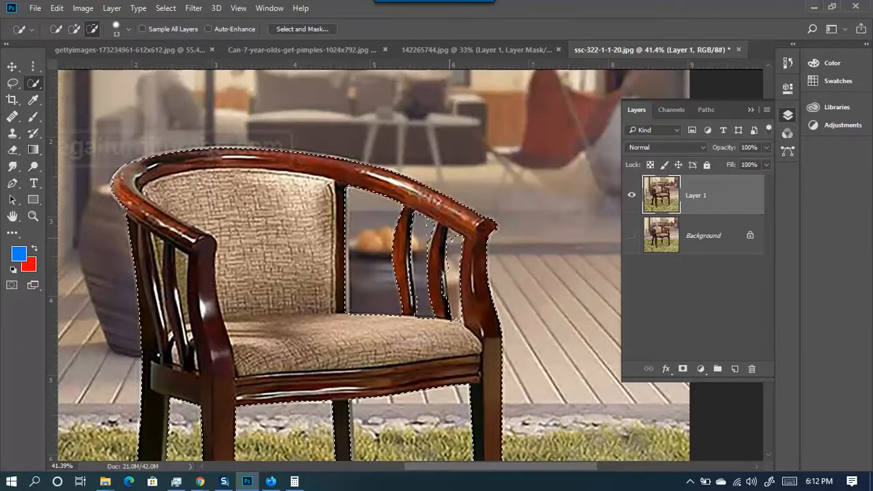
{"action": "left_click", "coordinate": [450, 252], "text": "alt"}
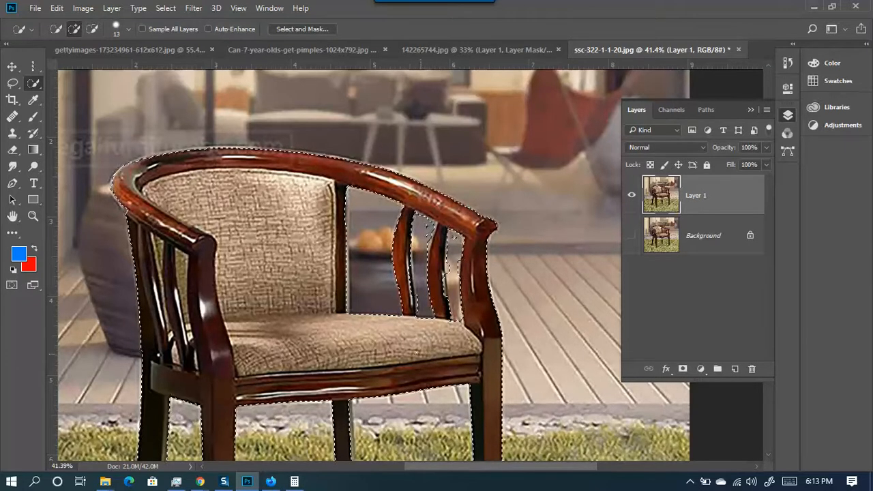
- Add a layer mask to Layer 1 from the chair selection and inspect the cut-out
{"action": "left_click", "coordinate": [682, 369]}
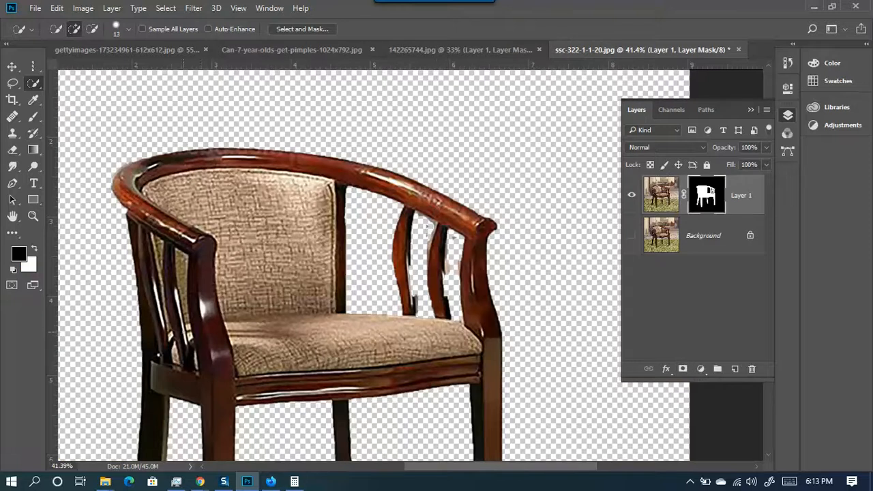
{"action": "scroll", "coordinate": [448, 278], "scroll_direction": "up", "scroll_amount": 2}
{"action": "scroll", "coordinate": [371, 246], "scroll_direction": "down", "scroll_amount": 4}
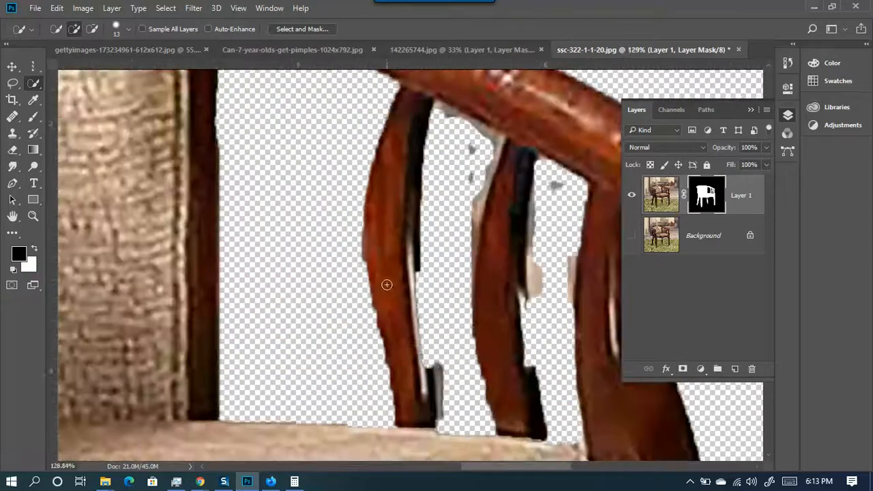
{"action": "scroll", "coordinate": [361, 344], "scroll_direction": "down", "scroll_amount": 4}
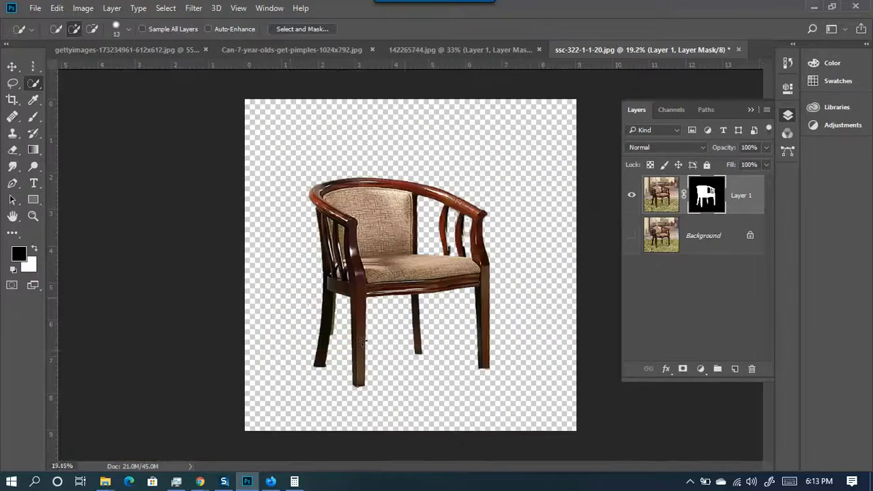
{"action": "scroll", "coordinate": [463, 293], "scroll_direction": "up", "scroll_amount": 3}
{"action": "scroll", "coordinate": [463, 293], "scroll_direction": "up", "scroll_amount": 2}
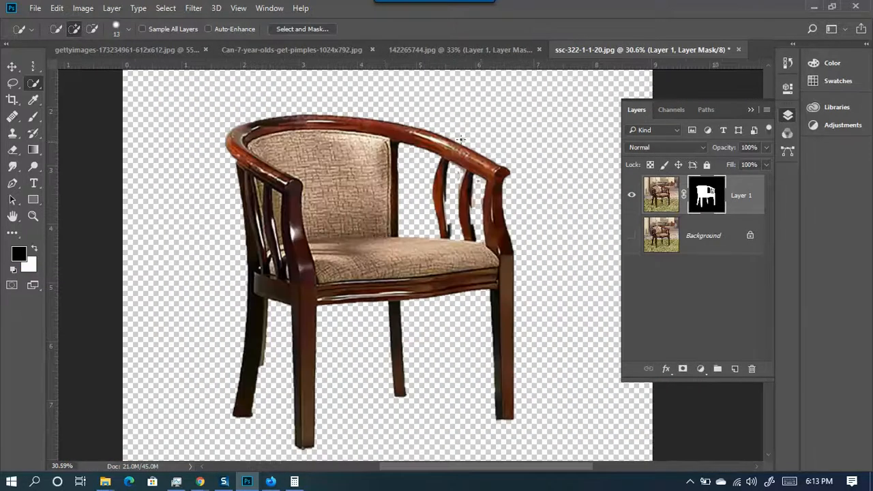
{"action": "scroll", "coordinate": [297, 249], "scroll_direction": "up", "scroll_amount": 2}
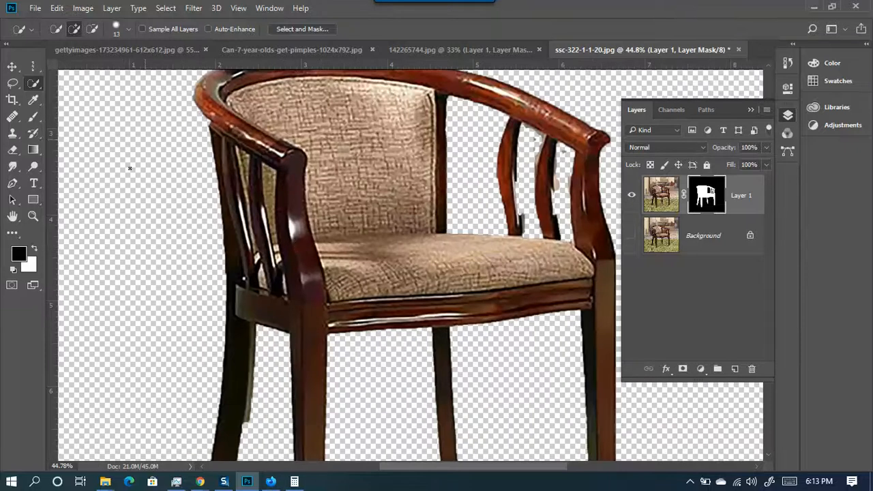
{"action": "scroll", "coordinate": [565, 186], "scroll_direction": "up", "scroll_amount": 10}
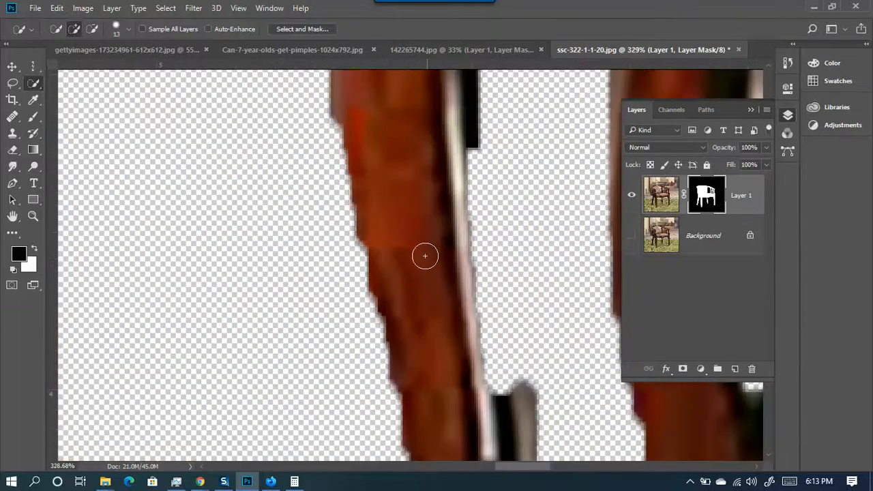
{"action": "scroll", "coordinate": [321, 222], "scroll_direction": "down", "scroll_amount": 3}
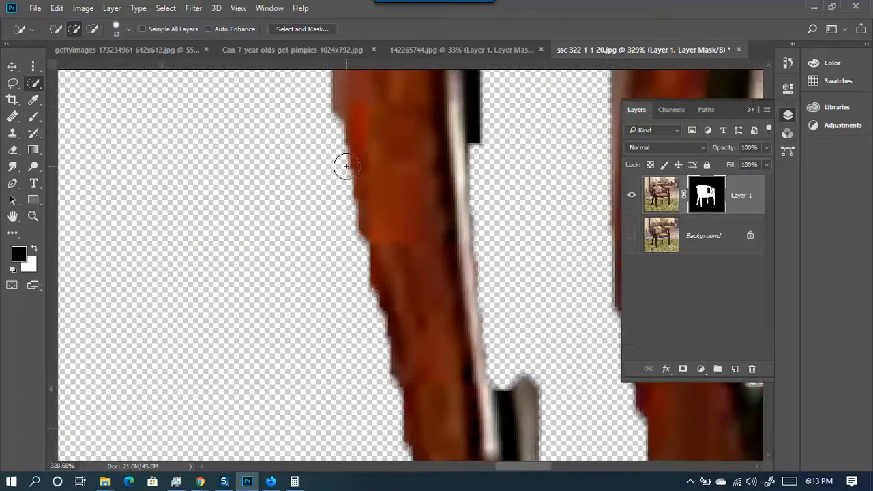
{"action": "scroll", "coordinate": [391, 188], "scroll_direction": "down", "scroll_amount": 6}
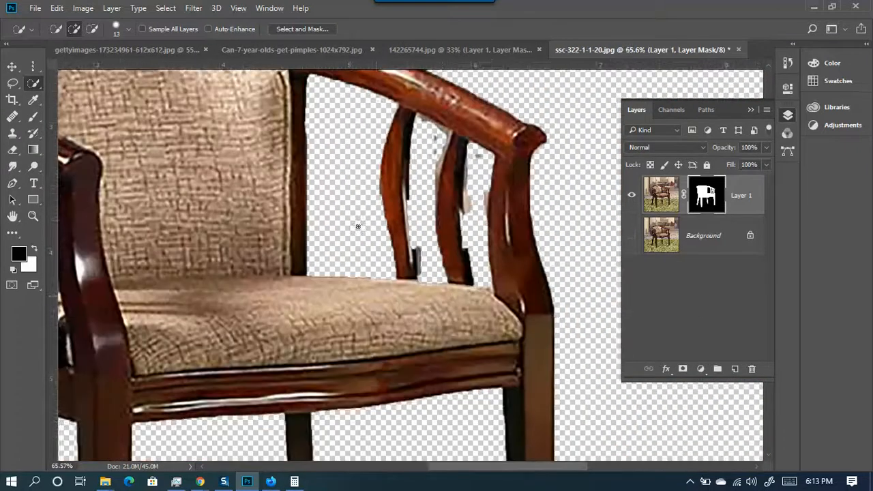
{"action": "scroll", "coordinate": [559, 238], "scroll_direction": "down", "scroll_amount": 4}
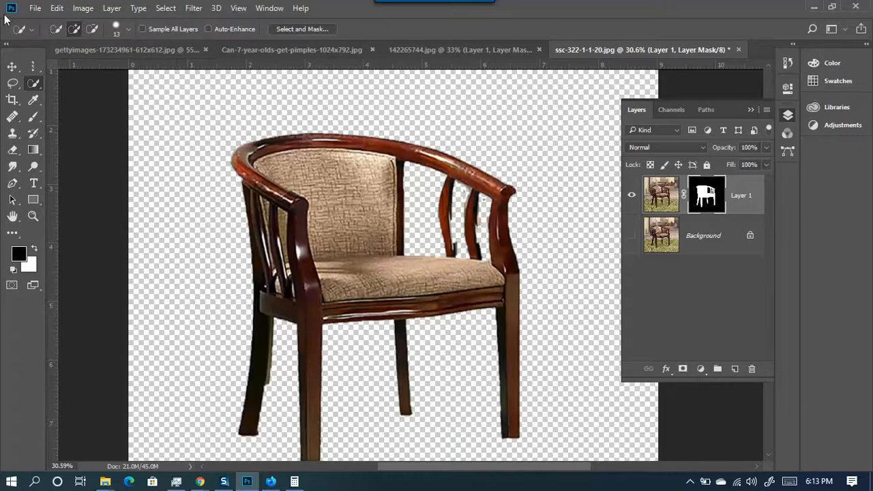
{"action": "scroll", "coordinate": [454, 252], "scroll_direction": "up", "scroll_amount": 8}
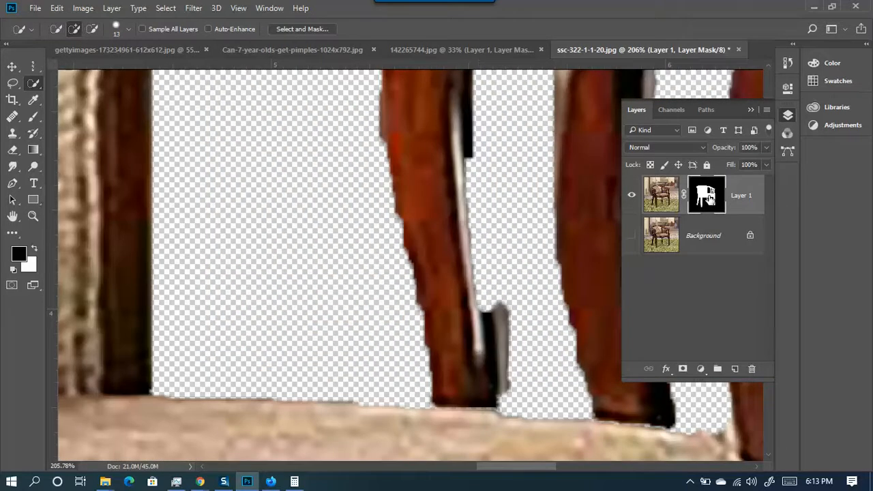
- Paint white with a size-21 brush to restore the spindle's dark edge in the mask
{"action": "left_click", "coordinate": [33, 116]}
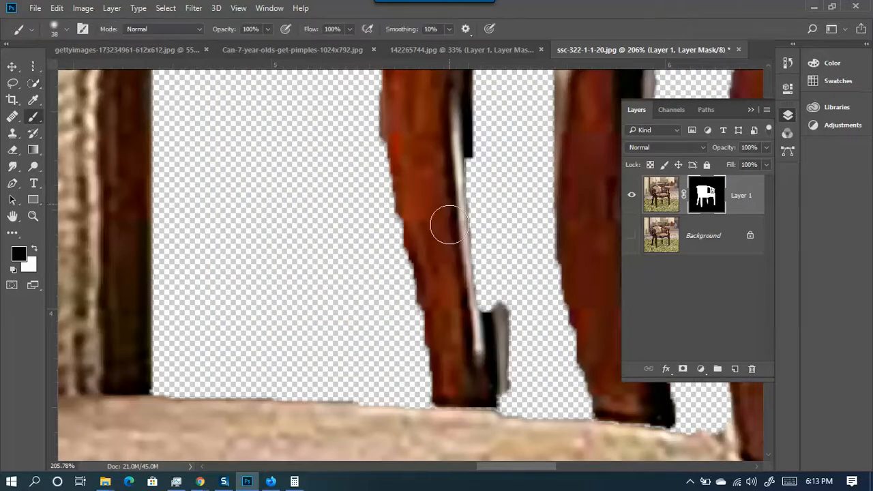
{"action": "key", "text": "x"}
{"action": "right_click", "coordinate": [445, 204], "text": "alt"}
{"action": "mouse_move", "coordinate": [452, 164]}
{"action": "left_mouse_down"}
{"action": "mouse_move", "coordinate": [477, 279]}
{"action": "mouse_move", "coordinate": [456, 179]}
{"action": "mouse_move", "coordinate": [472, 342]}
{"action": "mouse_move", "coordinate": [447, 76]}
{"action": "mouse_move", "coordinate": [467, 136]}
{"action": "mouse_move", "coordinate": [491, 352]}
{"action": "mouse_move", "coordinate": [468, 173]}
{"action": "mouse_move", "coordinate": [477, 402]}
{"action": "mouse_move", "coordinate": [505, 398]}
{"action": "mouse_move", "coordinate": [480, 410]}
{"action": "mouse_move", "coordinate": [417, 360]}
{"action": "mouse_move", "coordinate": [393, 215]}
{"action": "mouse_move", "coordinate": [395, 111]}
{"action": "left_mouse_up"}
{"action": "scroll", "coordinate": [411, 347], "scroll_direction": "down", "scroll_amount": 5}
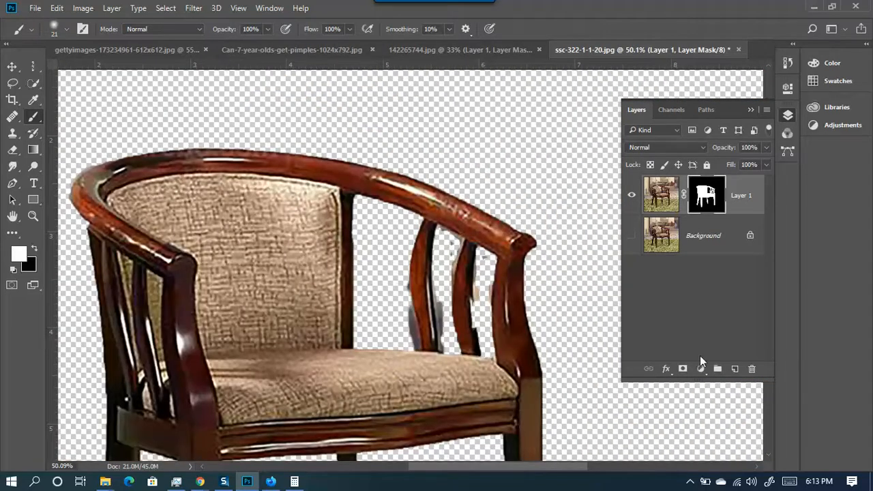
{"action": "left_click", "coordinate": [691, 238]}
- Duplicate the Background layer, hide Layer 1 and show the Background copy
{"action": "left_click_drag", "start_coordinate": [733, 379], "coordinate": [733, 380]}
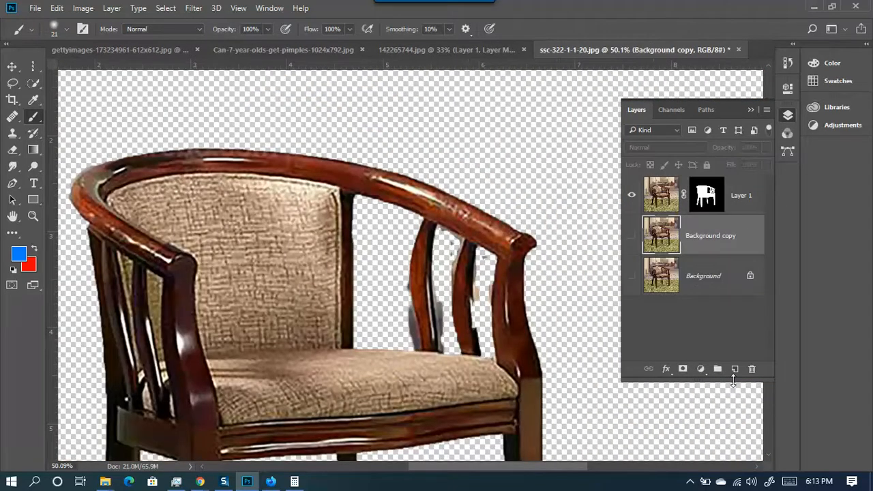
{"action": "left_click", "coordinate": [632, 194]}
{"action": "left_click", "coordinate": [631, 235]}
{"action": "scroll", "coordinate": [265, 205], "scroll_direction": "down", "scroll_amount": 4}
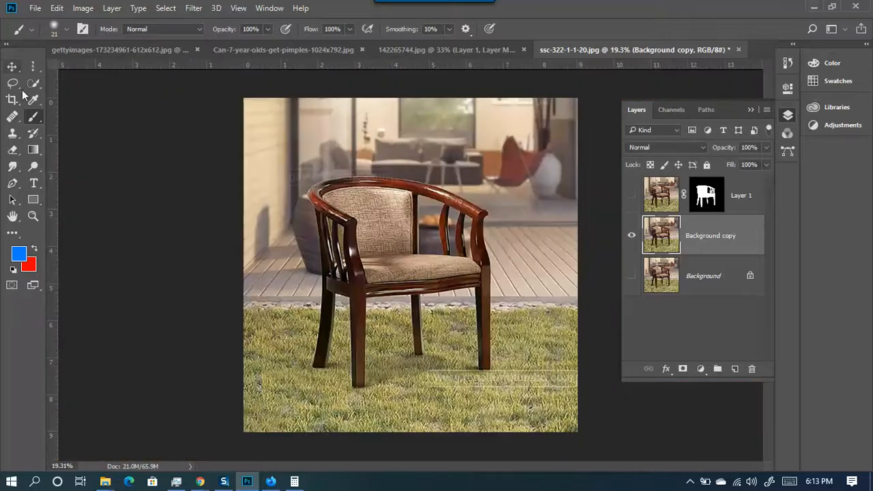
- Trace a Pen path around the front leg's foot up to the seat rail
{"action": "left_click", "coordinate": [12, 183]}
{"action": "scroll", "coordinate": [414, 400], "scroll_direction": "up", "scroll_amount": 10}
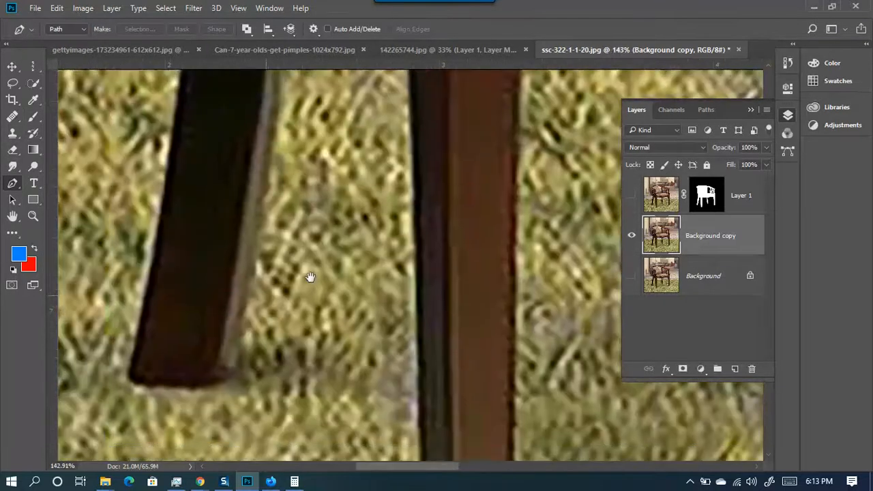
{"action": "left_click_drag", "start_coordinate": [310, 276], "coordinate": [422, 231]}
{"action": "left_click", "coordinate": [272, 176]}
{"action": "left_click", "coordinate": [245, 328]}
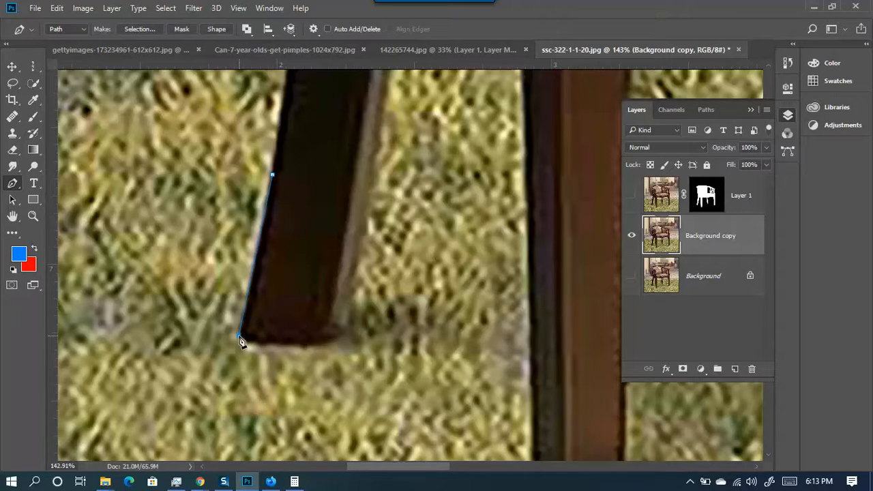
{"action": "left_click_drag", "start_coordinate": [343, 330], "coordinate": [368, 307]}
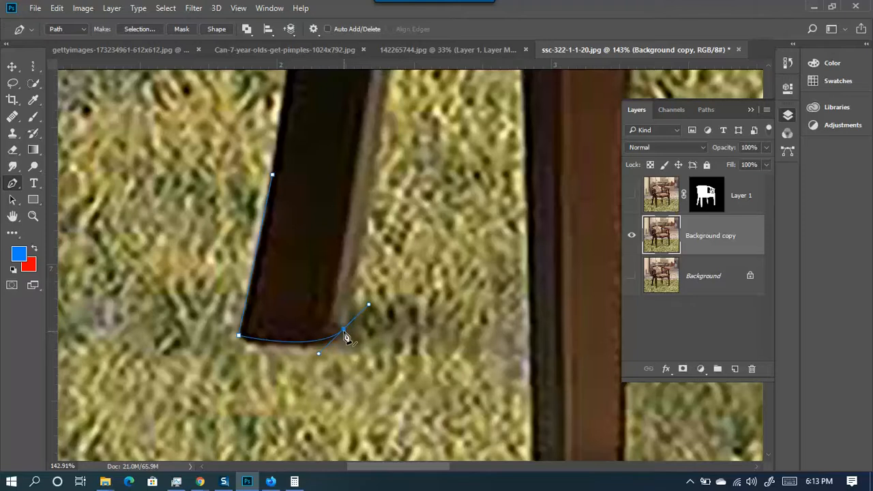
{"action": "scroll", "coordinate": [359, 250], "scroll_direction": "down", "scroll_amount": 5}
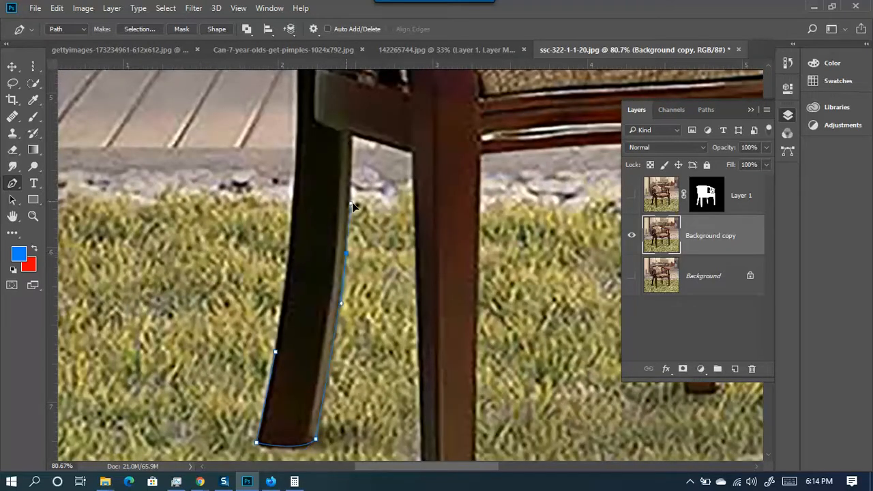
{"action": "left_click", "coordinate": [352, 138]}
{"action": "left_click", "coordinate": [410, 153]}
- Continue the path down the next leg and around the back leg's foot
{"action": "left_click_drag", "start_coordinate": [453, 429], "coordinate": [409, 212]}
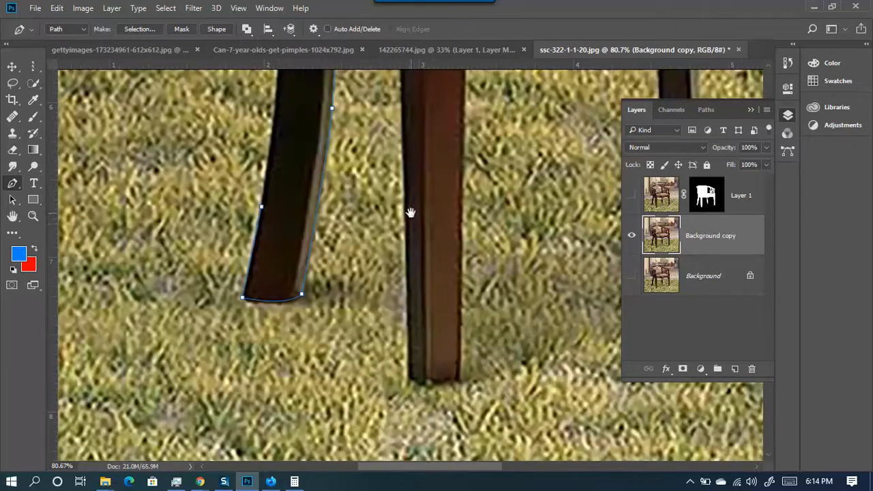
{"action": "left_click", "coordinate": [411, 380]}
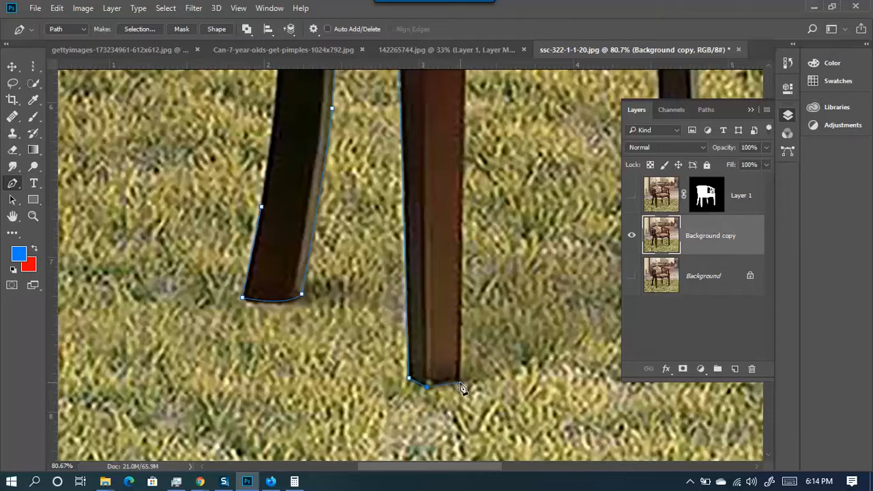
{"action": "left_click_drag", "start_coordinate": [456, 155], "coordinate": [411, 419]}
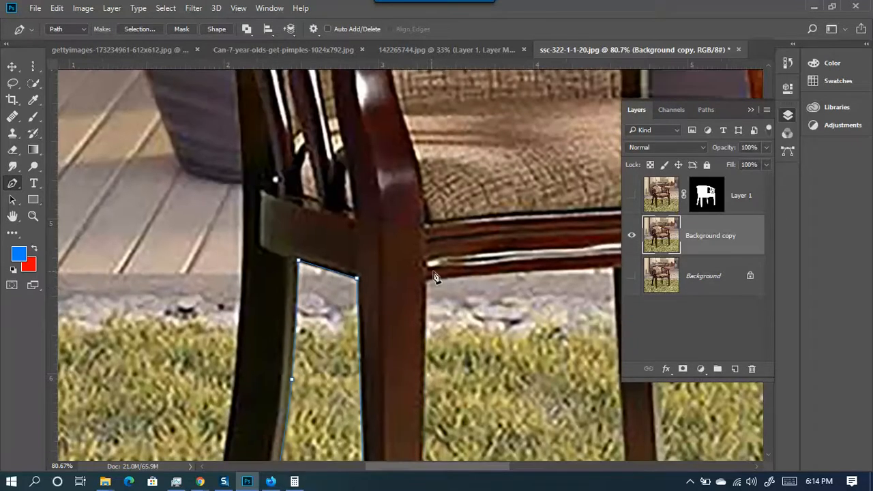
{"action": "scroll", "coordinate": [434, 303], "scroll_direction": "down", "scroll_amount": 3}
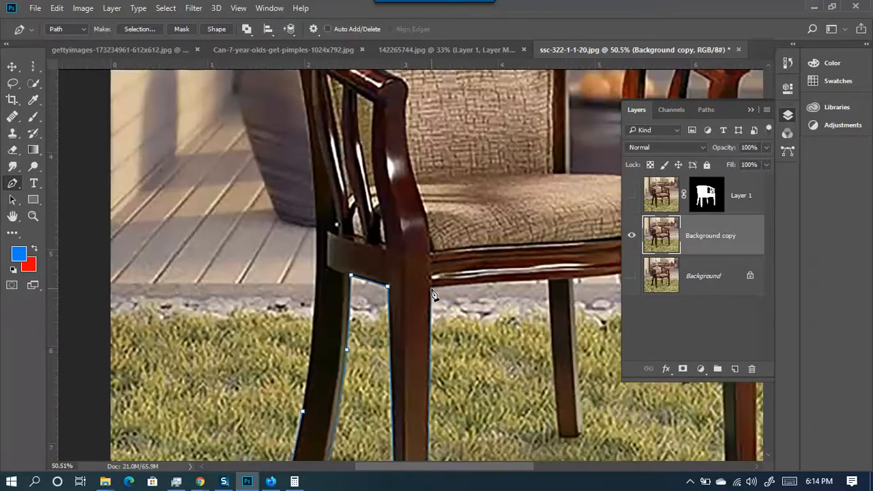
{"action": "left_click_drag", "start_coordinate": [464, 268], "coordinate": [260, 190]}
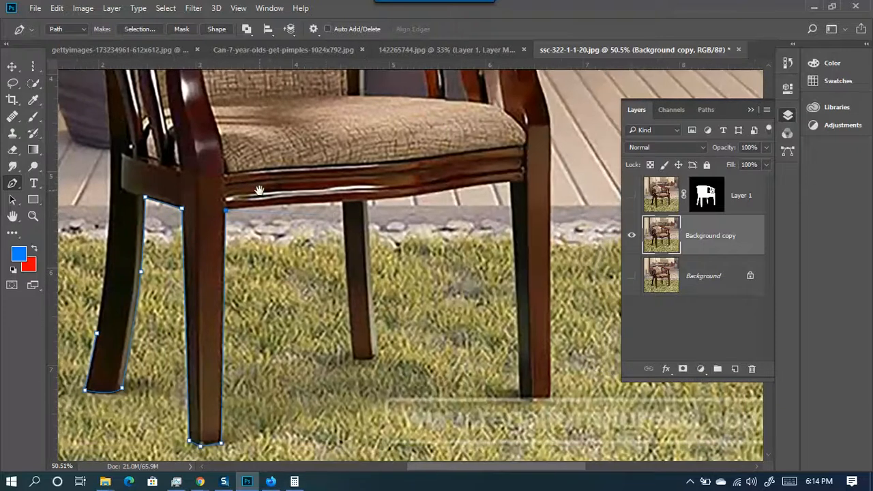
{"action": "left_click", "coordinate": [340, 203]}
{"action": "scroll", "coordinate": [370, 368], "scroll_direction": "up", "scroll_amount": 6}
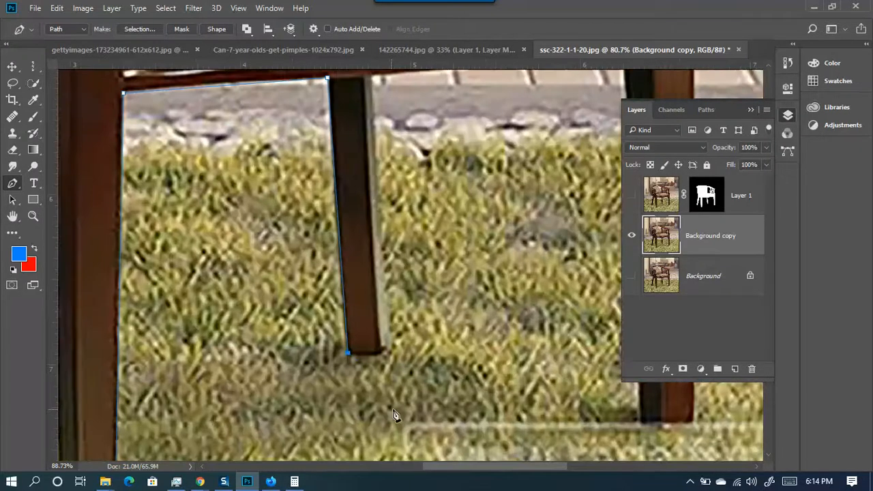
{"action": "left_click_drag", "start_coordinate": [379, 308], "coordinate": [392, 287]}
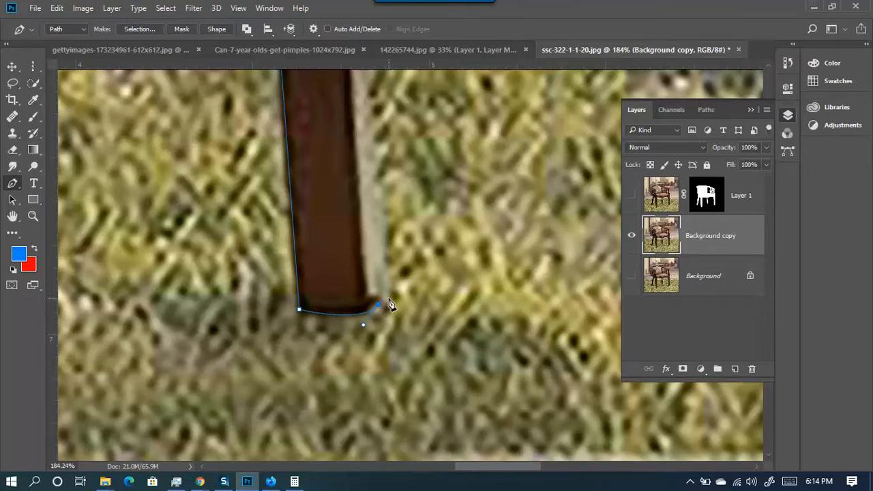
{"action": "scroll", "coordinate": [384, 236], "scroll_direction": "down", "scroll_amount": 2}
{"action": "scroll", "coordinate": [389, 244], "scroll_direction": "up", "scroll_amount": 5}
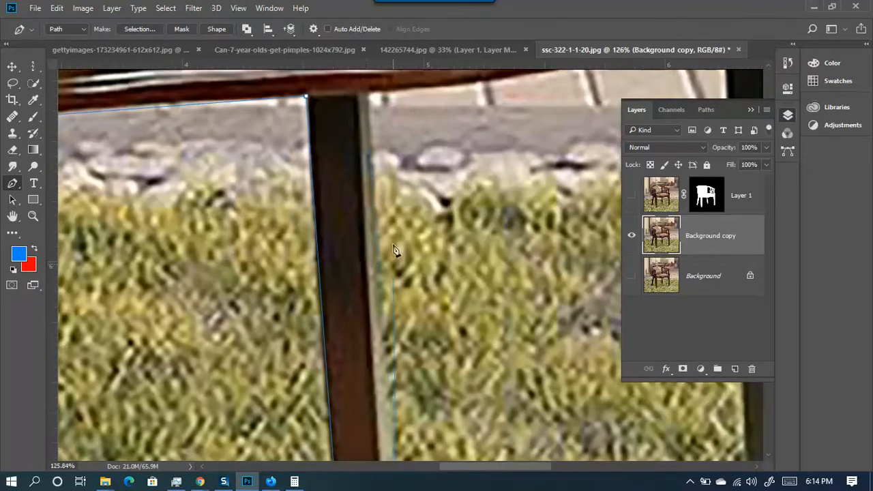
{"action": "left_click", "coordinate": [369, 96]}
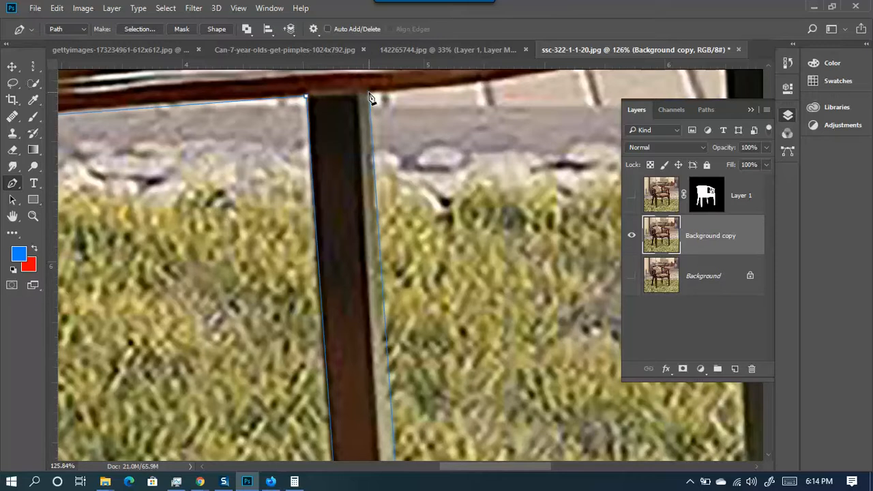
{"action": "scroll", "coordinate": [383, 349], "scroll_direction": "down", "scroll_amount": 5}
- Extend the path along the seat rail's lower edge to the rail corner
{"action": "left_click_drag", "start_coordinate": [390, 150], "coordinate": [172, 186]}
{"action": "scroll", "coordinate": [205, 222], "scroll_direction": "up", "scroll_amount": 4}
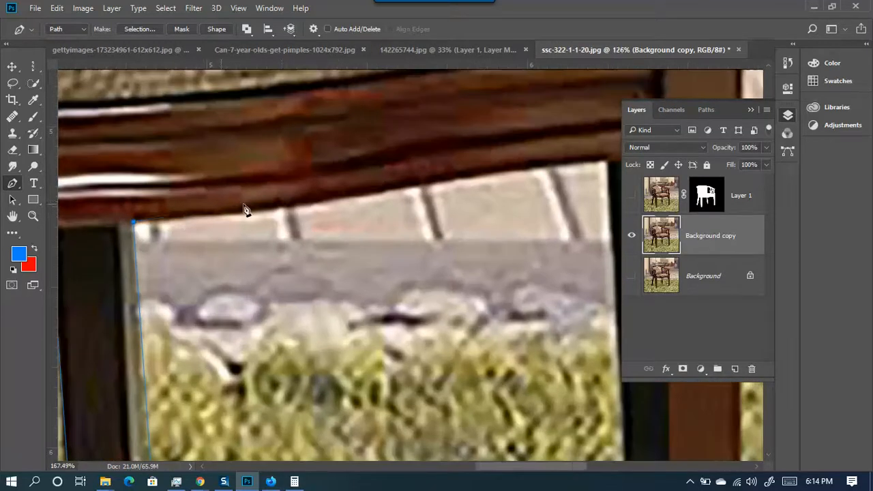
{"action": "left_click", "coordinate": [315, 203]}
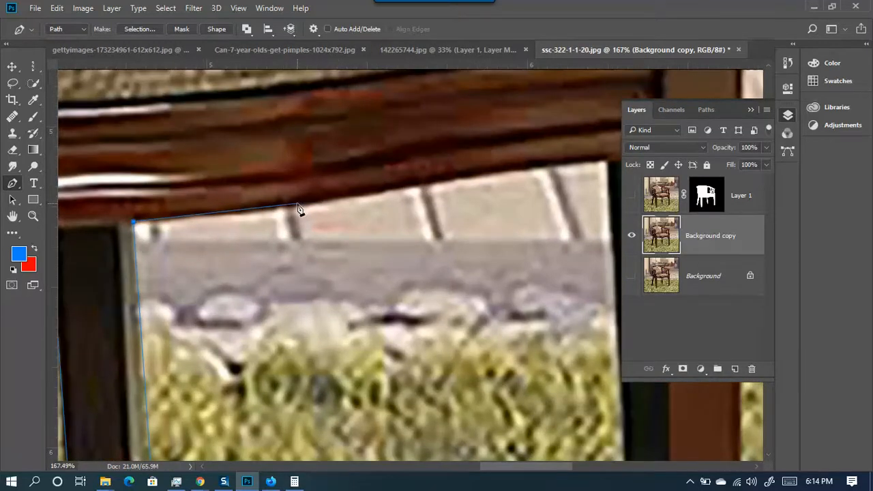
{"action": "left_click_drag", "start_coordinate": [420, 211], "coordinate": [234, 261]}
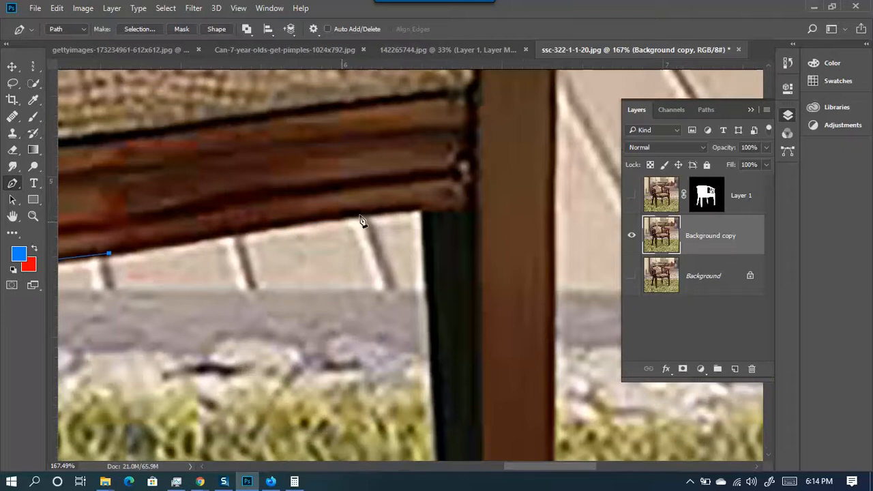
{"action": "left_click", "coordinate": [422, 209]}
{"action": "left_click_drag", "start_coordinate": [447, 387], "coordinate": [437, 89]}
{"action": "left_click_drag", "start_coordinate": [470, 423], "coordinate": [446, 240]}
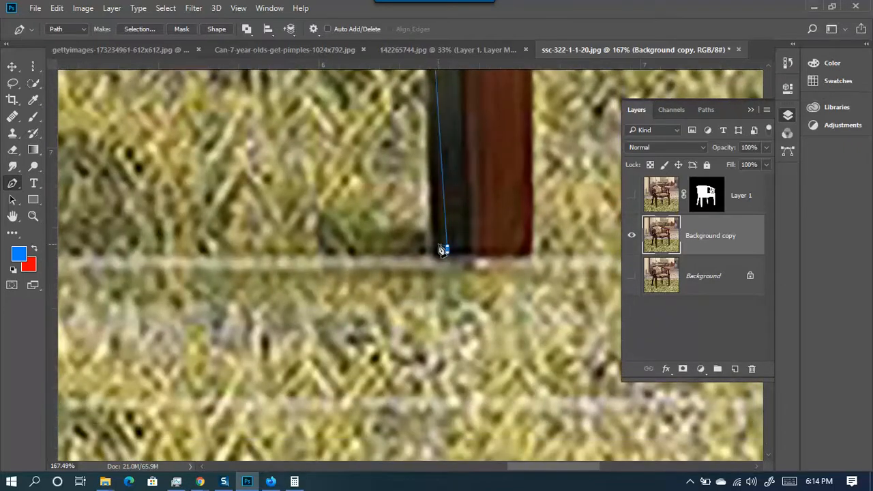
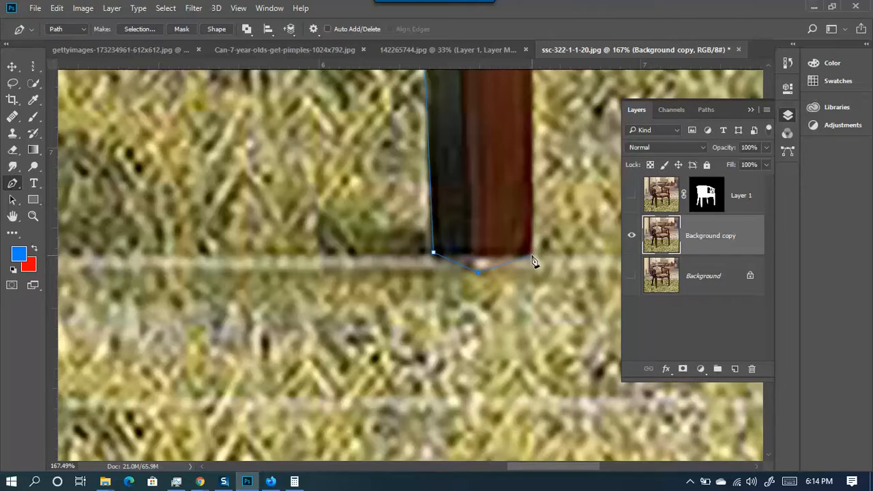
- Trace the Pen path up the right leg's edge to the arm's outer edge
{"action": "scroll", "coordinate": [533, 257], "scroll_direction": "down", "scroll_amount": 5}
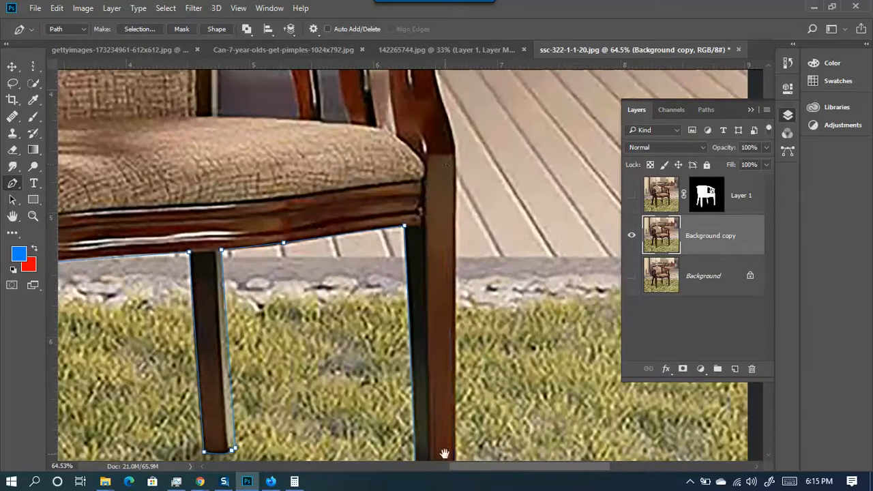
{"action": "left_click", "coordinate": [458, 156]}
{"action": "scroll", "coordinate": [457, 157], "scroll_direction": "up", "scroll_amount": 4}
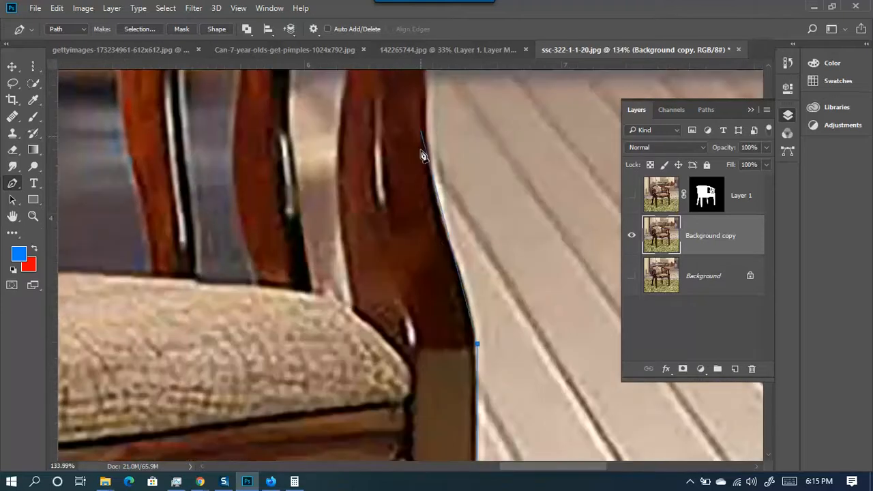
{"action": "scroll", "coordinate": [420, 170], "scroll_direction": "down", "scroll_amount": 2}
{"action": "left_click_drag", "start_coordinate": [415, 195], "coordinate": [259, 238]}
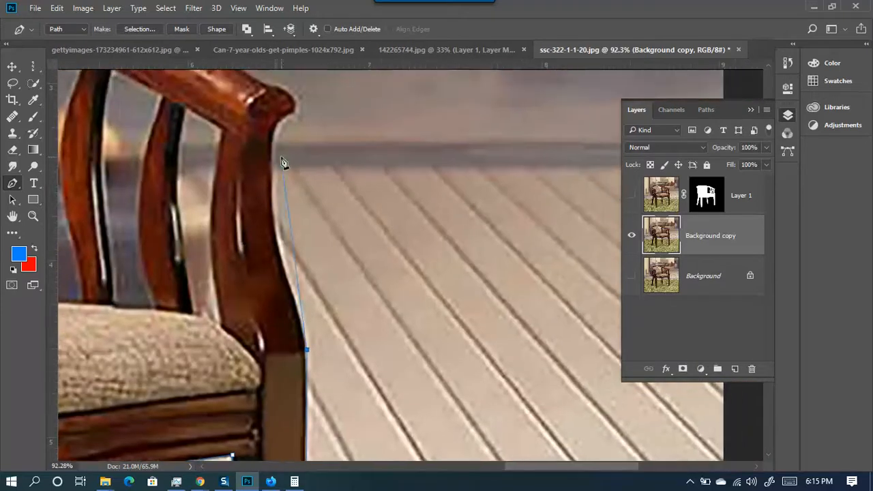
{"action": "left_click_drag", "start_coordinate": [271, 162], "coordinate": [281, 103]}
{"action": "key", "text": "ctrl+z"}
{"action": "scroll", "coordinate": [288, 302], "scroll_direction": "up", "scroll_amount": 2}
{"action": "left_click_drag", "start_coordinate": [276, 240], "coordinate": [257, 191]}
{"action": "left_click_drag", "start_coordinate": [284, 119], "coordinate": [184, 183]}
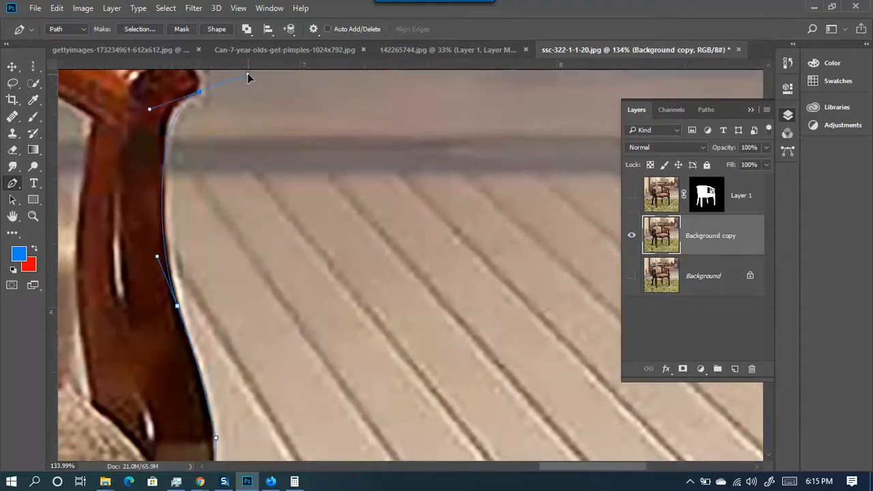
{"action": "key", "text": "ctrl+z"}
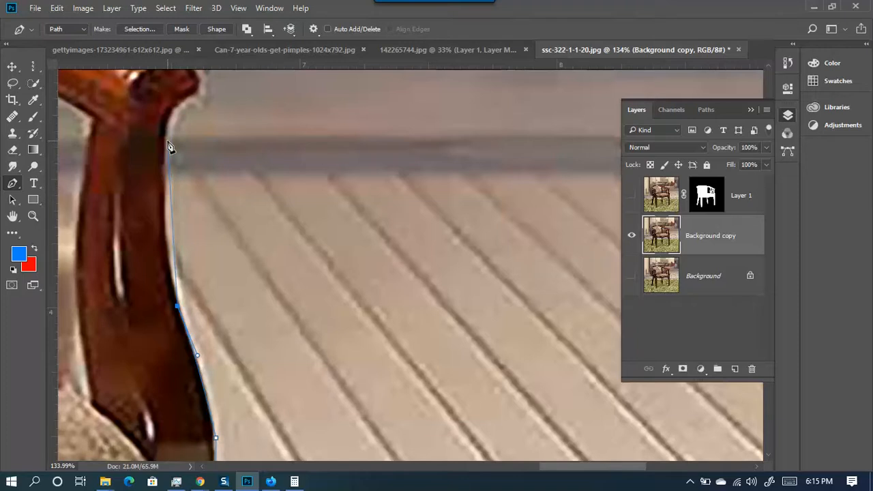
{"action": "left_click_drag", "start_coordinate": [166, 144], "coordinate": [175, 82]}
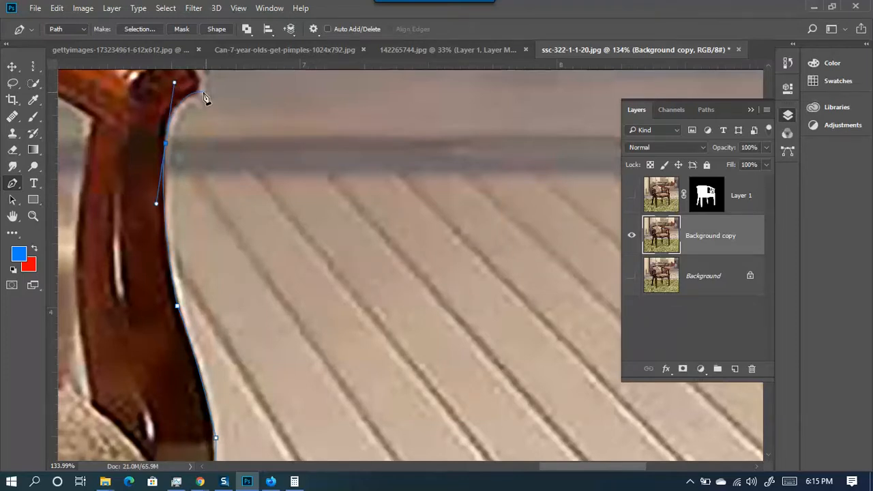
- Curve the path around the arm tip and onto the top rail
{"action": "scroll", "coordinate": [203, 95], "scroll_direction": "up", "scroll_amount": 2, "text": "alt"}
{"action": "scroll", "coordinate": [204, 109], "scroll_direction": "up", "scroll_amount": 5}
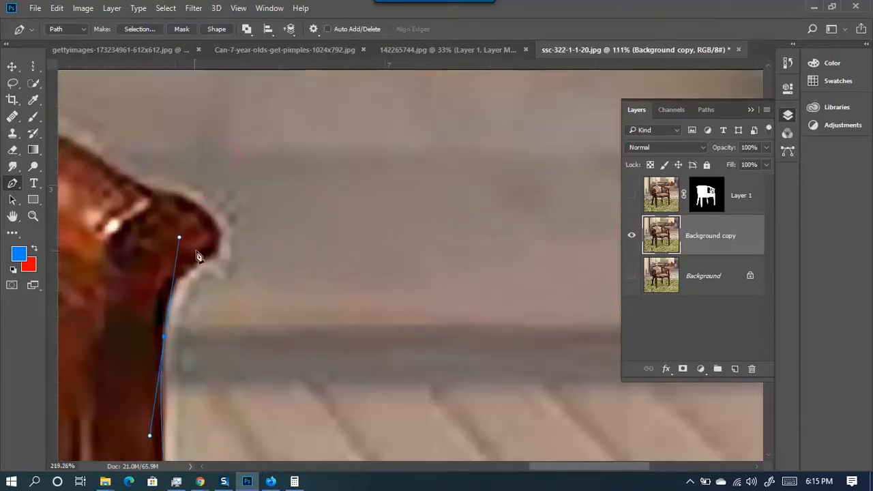
{"action": "left_click_drag", "start_coordinate": [203, 206], "coordinate": [149, 143]}
{"action": "left_click_drag", "start_coordinate": [178, 237], "coordinate": [167, 222]}
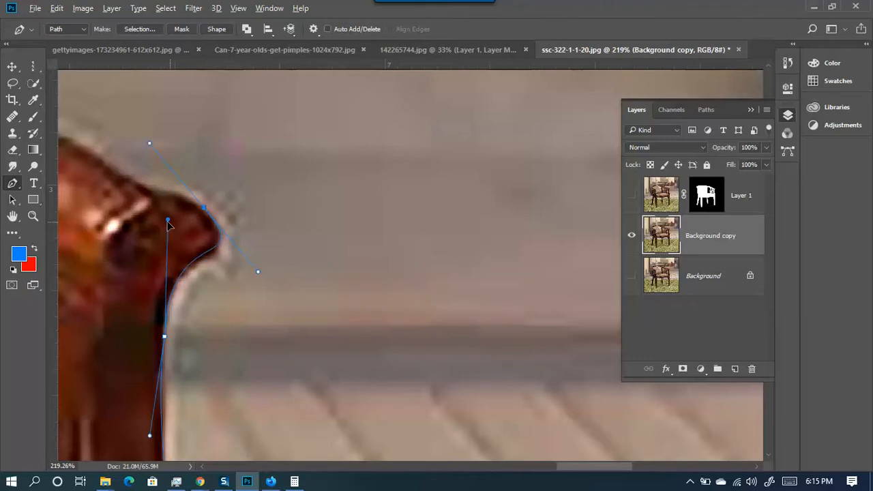
{"action": "left_click_drag", "start_coordinate": [257, 272], "coordinate": [262, 280]}
{"action": "left_click_drag", "start_coordinate": [118, 150], "coordinate": [298, 240]}
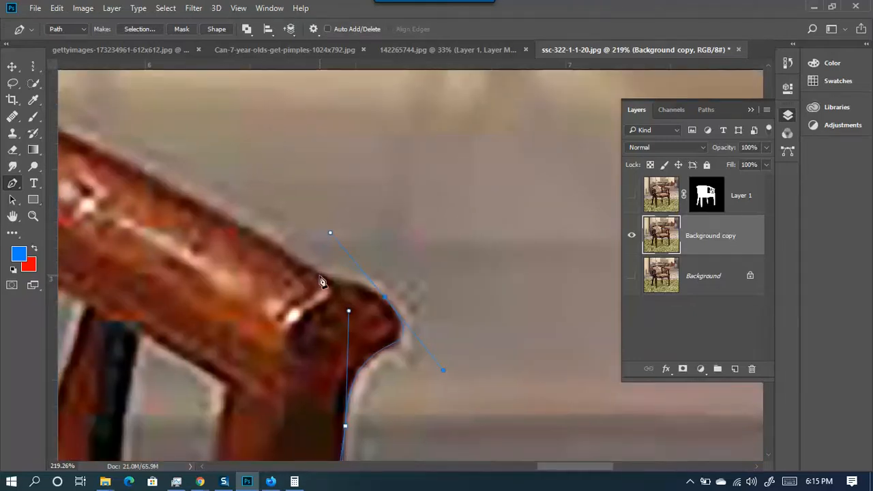
{"action": "left_click", "coordinate": [384, 298], "text": "alt"}
{"action": "key", "text": "ctrl+z"}
{"action": "left_click_drag", "start_coordinate": [335, 281], "coordinate": [317, 300]}
- Continue the path along the top rail and over the back rail's curve
{"action": "left_click_drag", "start_coordinate": [284, 206], "coordinate": [440, 294]}
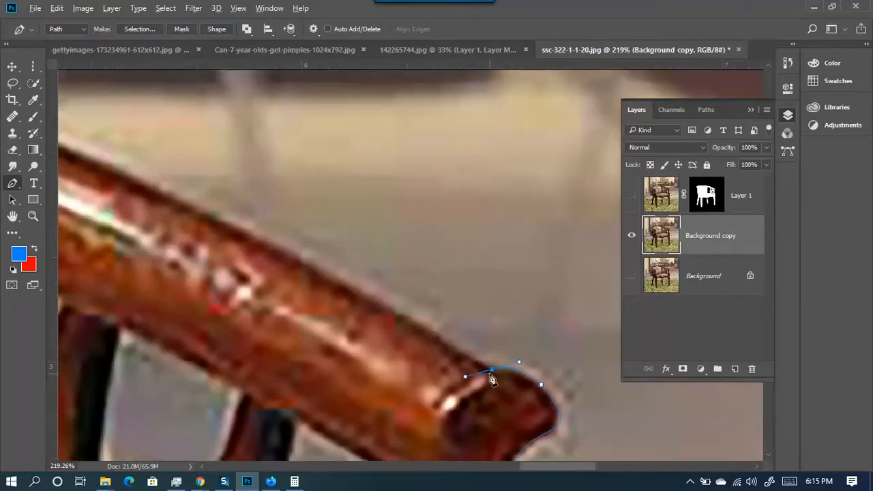
{"action": "left_click_drag", "start_coordinate": [326, 263], "coordinate": [487, 326]}
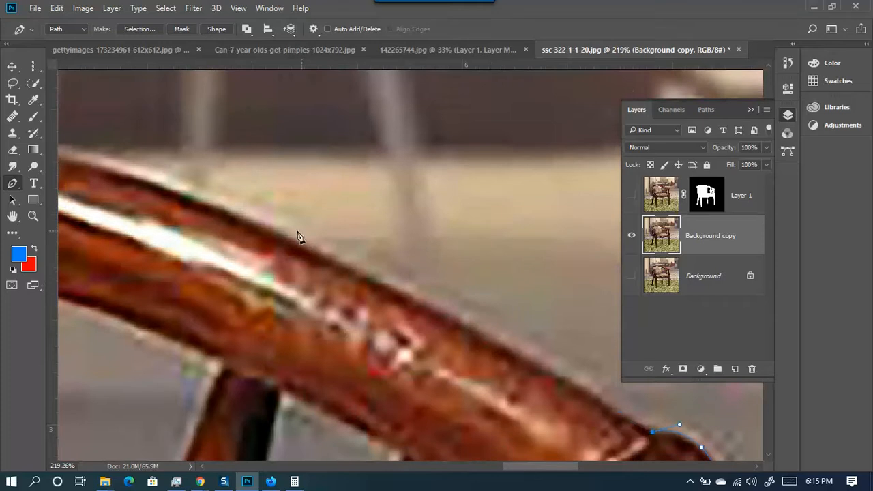
{"action": "left_click_drag", "start_coordinate": [250, 219], "coordinate": [90, 166]}
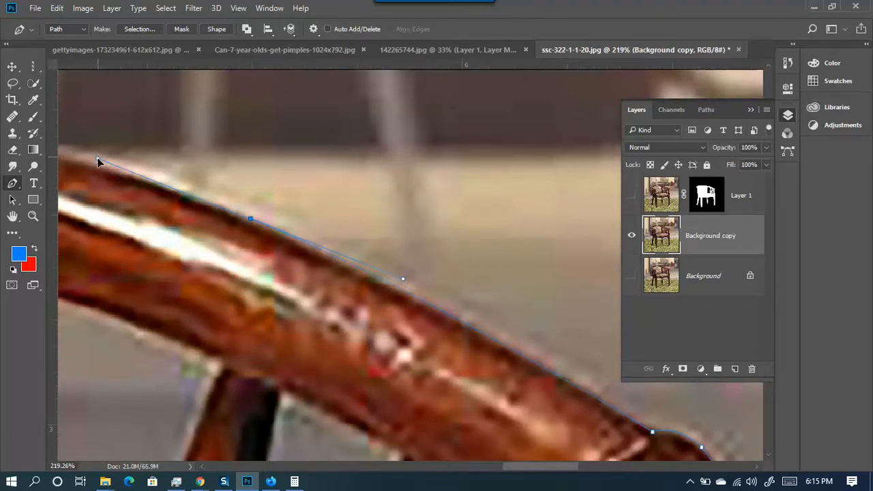
{"action": "left_click_drag", "start_coordinate": [188, 195], "coordinate": [485, 296]}
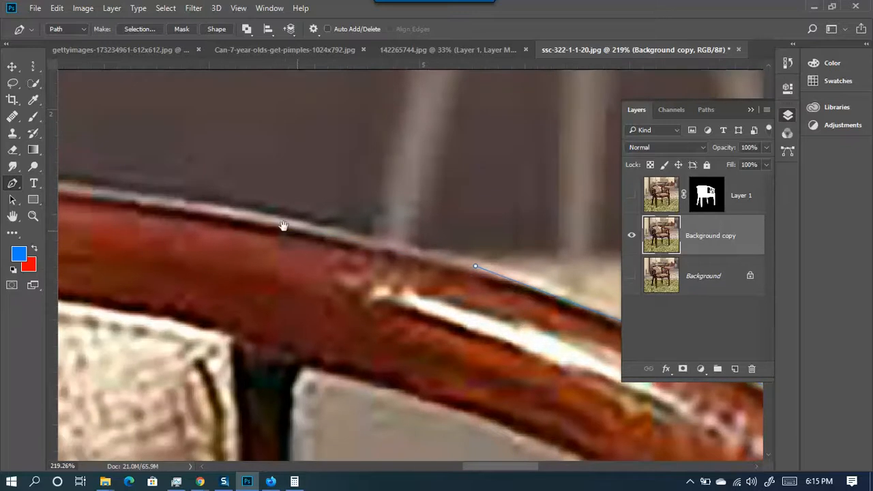
{"action": "scroll", "coordinate": [187, 231], "scroll_direction": "down", "scroll_amount": 2}
{"action": "left_click_drag", "start_coordinate": [127, 170], "coordinate": [508, 202]}
{"action": "scroll", "coordinate": [344, 202], "scroll_direction": "down", "scroll_amount": 5}
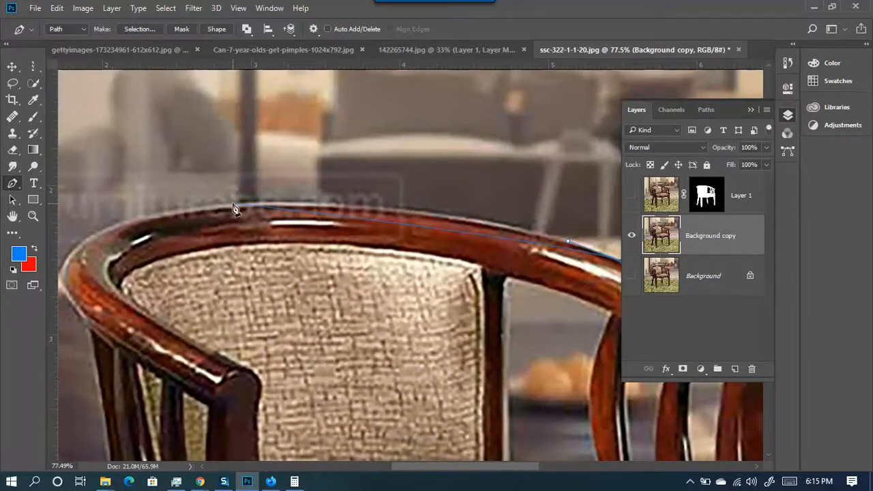
{"action": "left_click_drag", "start_coordinate": [156, 220], "coordinate": [77, 222]}
{"action": "left_click_drag", "start_coordinate": [62, 220], "coordinate": [59, 209]}
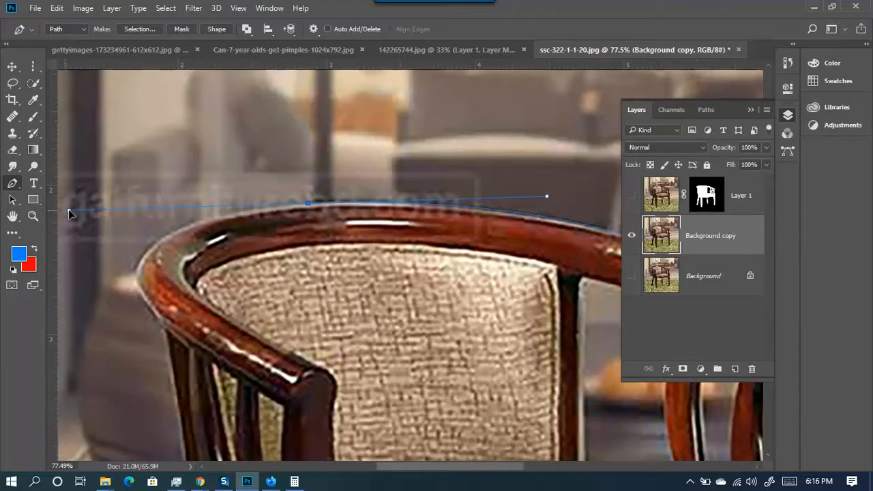
{"action": "left_click_drag", "start_coordinate": [75, 209], "coordinate": [89, 216]}
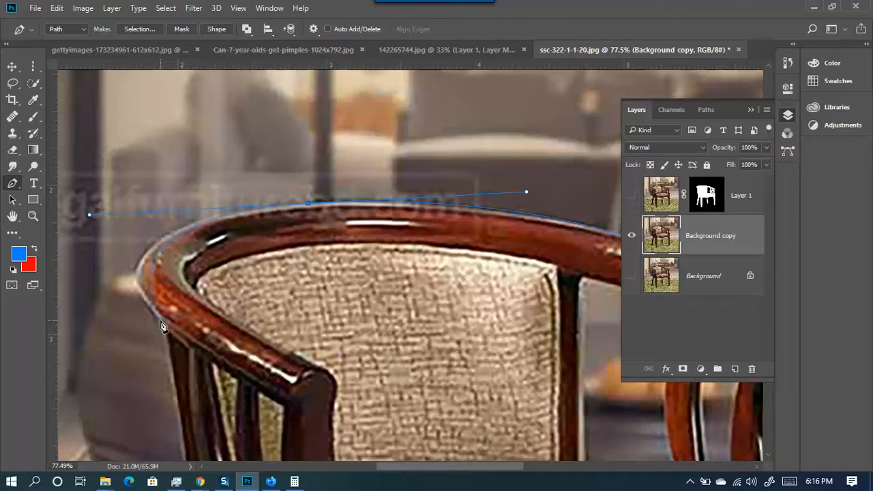
- Bring the path down the left arm and leg, closing the outline at the foot
{"action": "left_click_drag", "start_coordinate": [161, 326], "coordinate": [186, 338]}
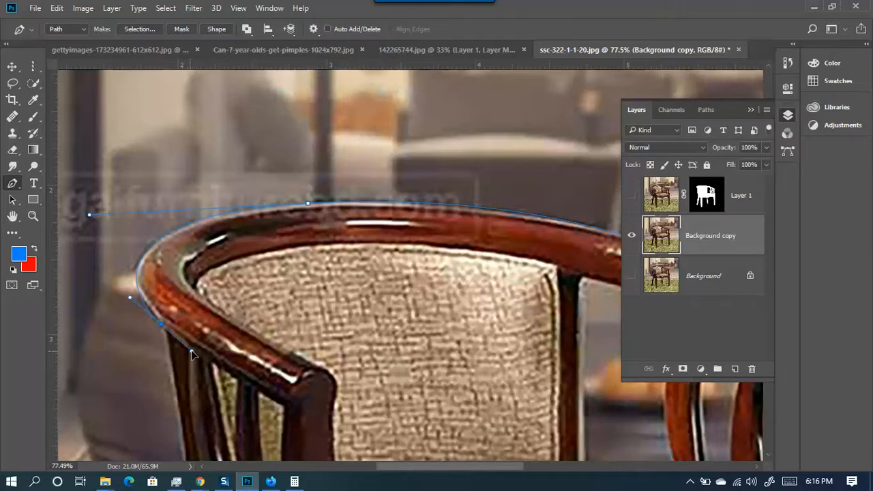
{"action": "scroll", "coordinate": [172, 395], "scroll_direction": "down", "scroll_amount": 5}
{"action": "scroll", "coordinate": [172, 390], "scroll_direction": "up", "scroll_amount": 7}
{"action": "left_click_drag", "start_coordinate": [235, 323], "coordinate": [338, 158]}
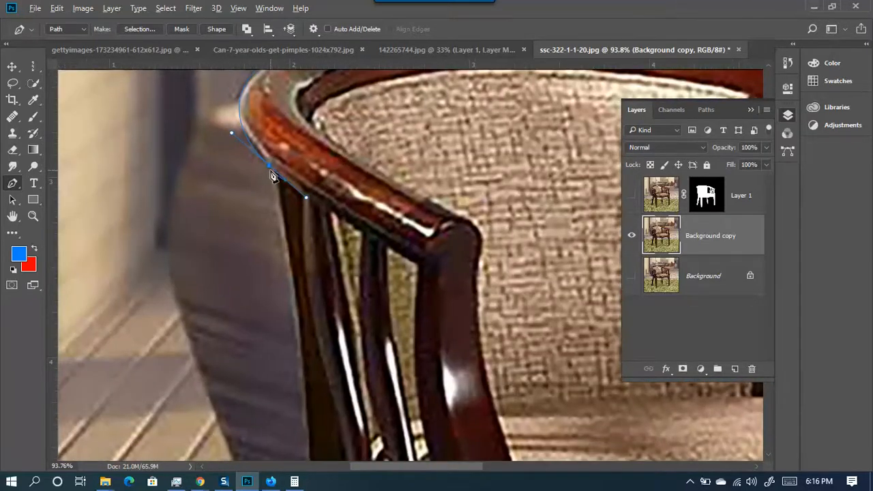
{"action": "scroll", "coordinate": [293, 218], "scroll_direction": "down", "scroll_amount": 5}
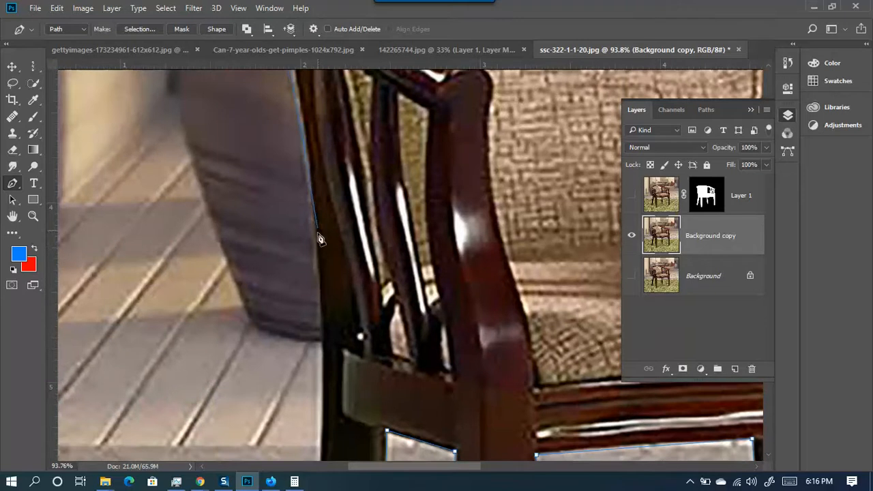
{"action": "left_click_drag", "start_coordinate": [315, 273], "coordinate": [315, 382]}
{"action": "left_click_drag", "start_coordinate": [313, 275], "coordinate": [318, 292]}
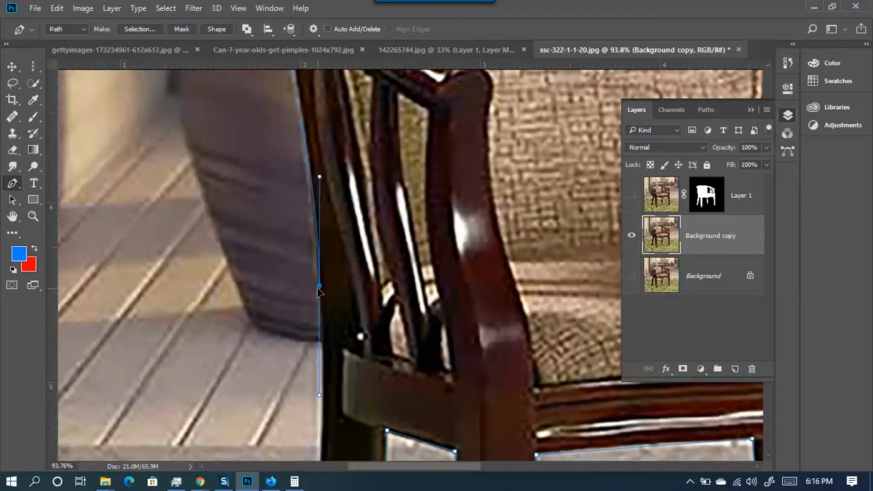
{"action": "left_click_drag", "start_coordinate": [319, 181], "coordinate": [309, 120]}
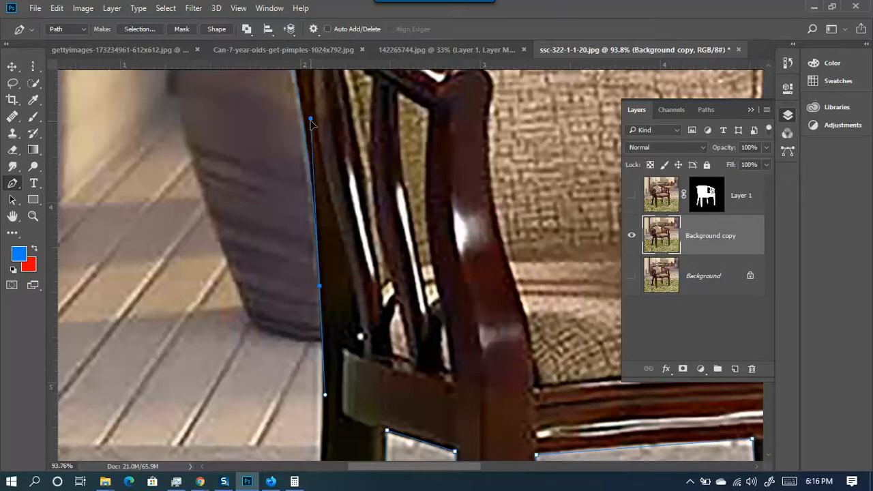
{"action": "scroll", "coordinate": [311, 126], "scroll_direction": "down", "scroll_amount": 4}
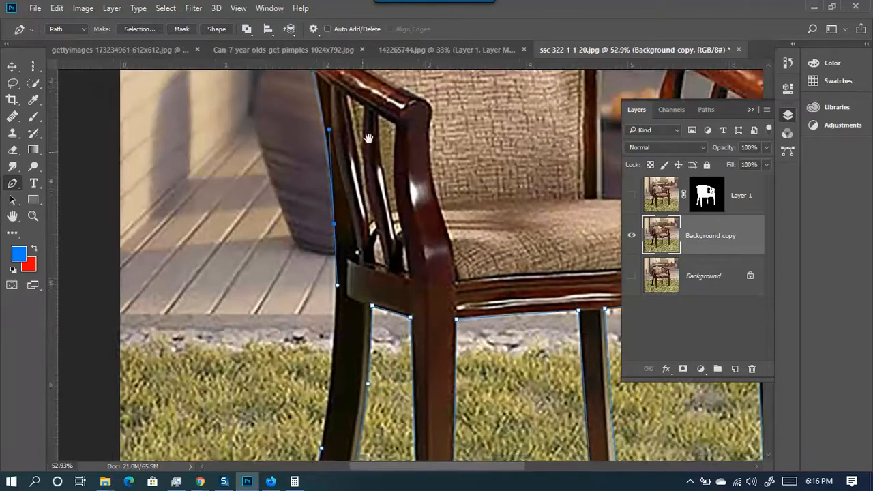
{"action": "left_click_drag", "start_coordinate": [369, 139], "coordinate": [406, 127]}
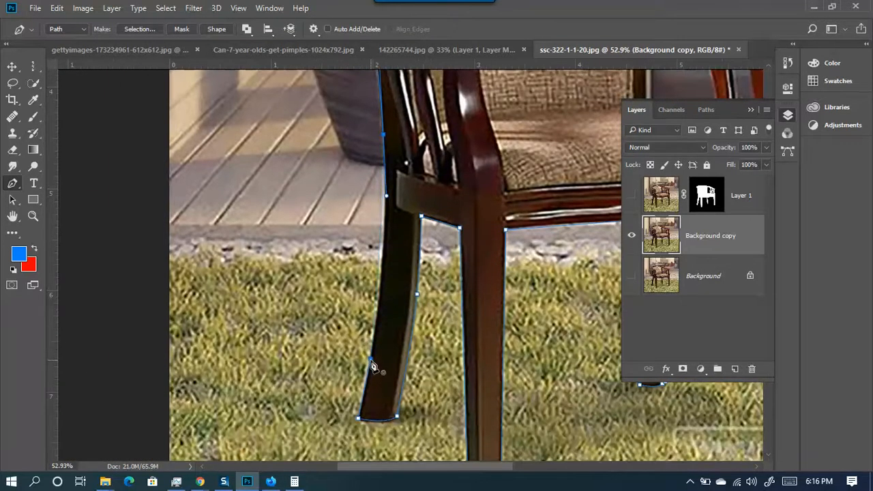
{"action": "left_click_drag", "start_coordinate": [371, 360], "coordinate": [360, 417]}
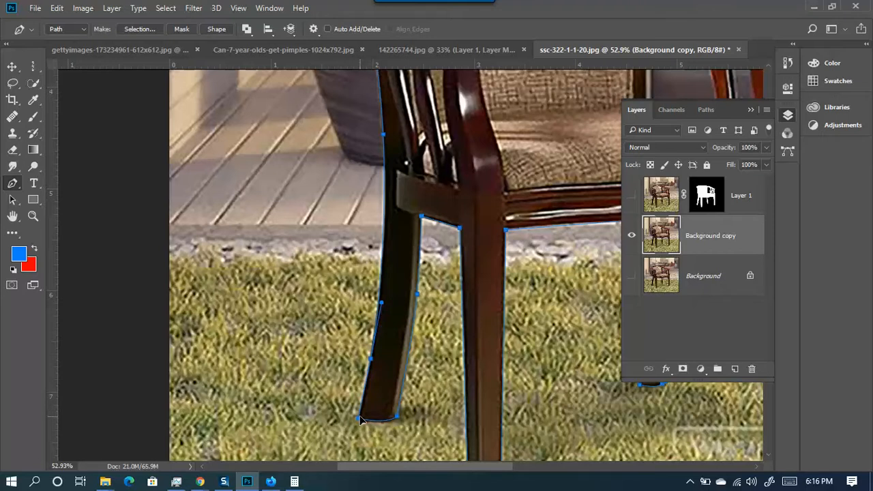
{"action": "scroll", "coordinate": [372, 361], "scroll_direction": "down", "scroll_amount": 13}
{"action": "scroll", "coordinate": [431, 266], "scroll_direction": "up", "scroll_amount": 7}
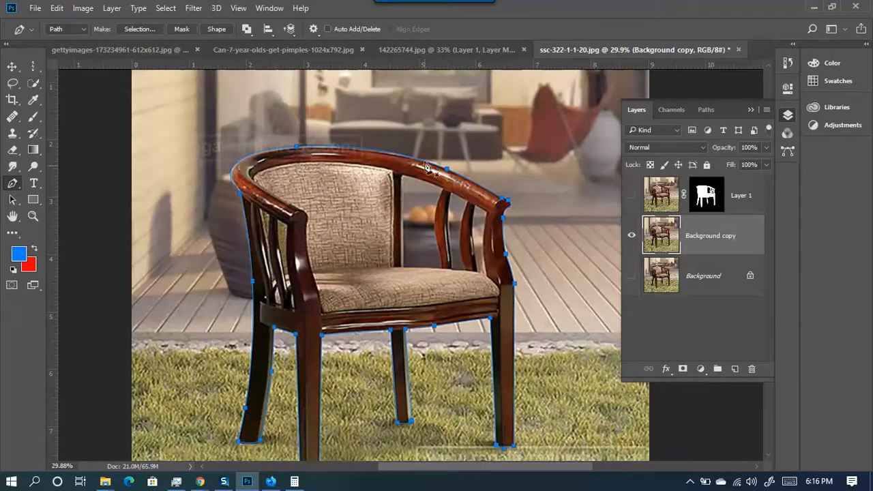
- Outline the first gap beside the inner slat, closing it at its corner anchor
{"action": "scroll", "coordinate": [422, 194], "scroll_direction": "up", "scroll_amount": 6}
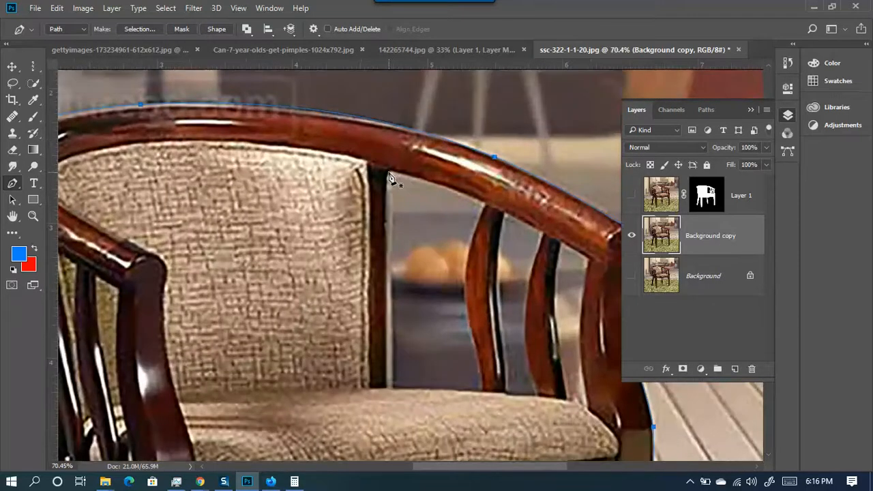
{"action": "left_click_drag", "start_coordinate": [391, 174], "coordinate": [395, 379]}
{"action": "left_click", "coordinate": [393, 384]}
{"action": "scroll", "coordinate": [475, 357], "scroll_direction": "up", "scroll_amount": 4}
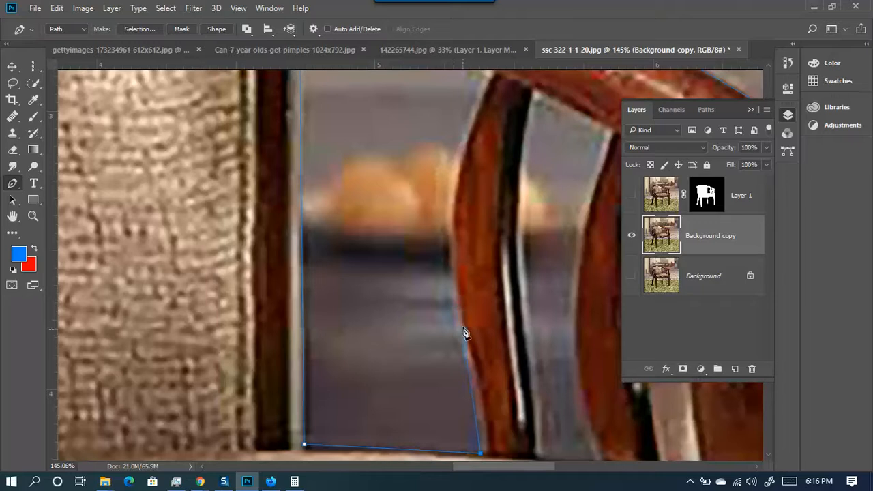
{"action": "left_click", "coordinate": [441, 236]}
{"action": "left_click_drag", "start_coordinate": [470, 187], "coordinate": [405, 239]}
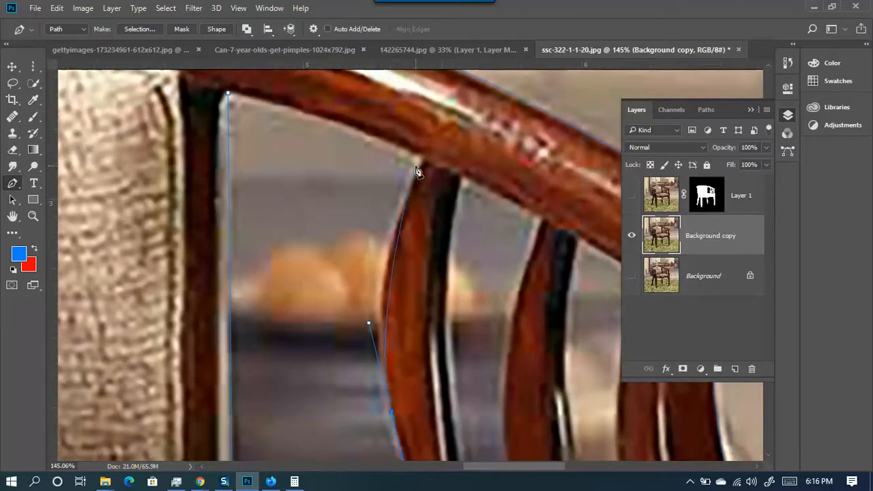
{"action": "left_click_drag", "start_coordinate": [424, 162], "coordinate": [462, 143]}
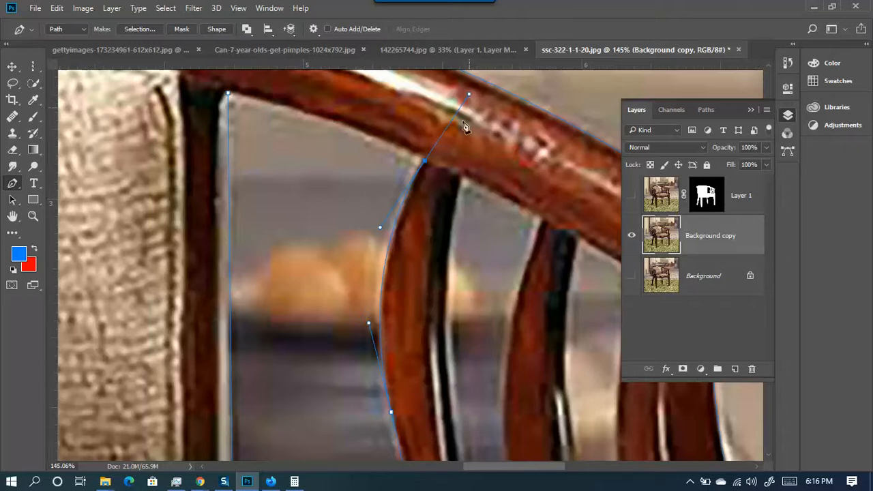
{"action": "left_click_drag", "start_coordinate": [386, 115], "coordinate": [519, 117]}
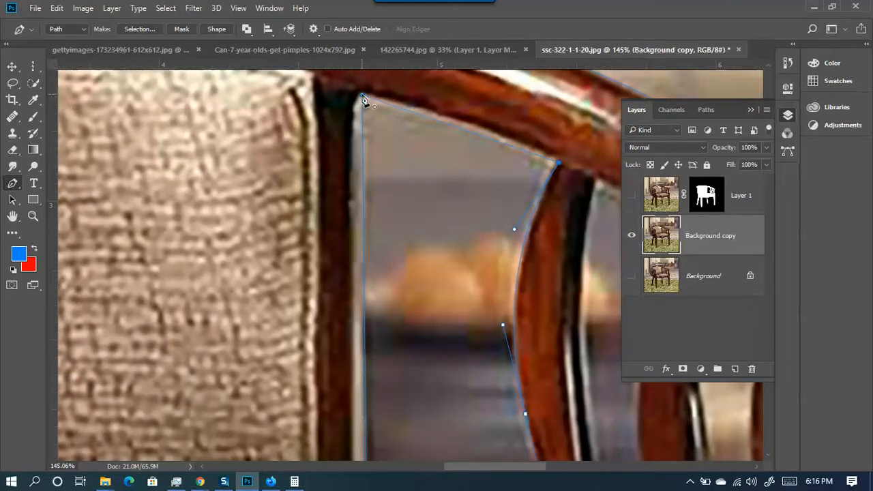
{"action": "left_click_drag", "start_coordinate": [361, 96], "coordinate": [289, 89]}
{"action": "left_click_drag", "start_coordinate": [358, 95], "coordinate": [351, 93]}
{"action": "key", "text": "ctrl+z"}
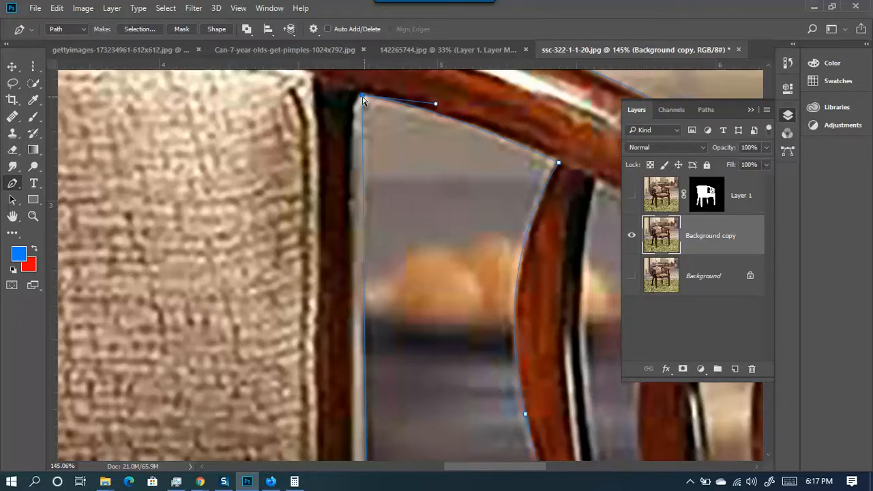
{"action": "left_click_drag", "start_coordinate": [362, 96], "coordinate": [351, 94]}
{"action": "left_click", "coordinate": [353, 94], "text": "alt"}
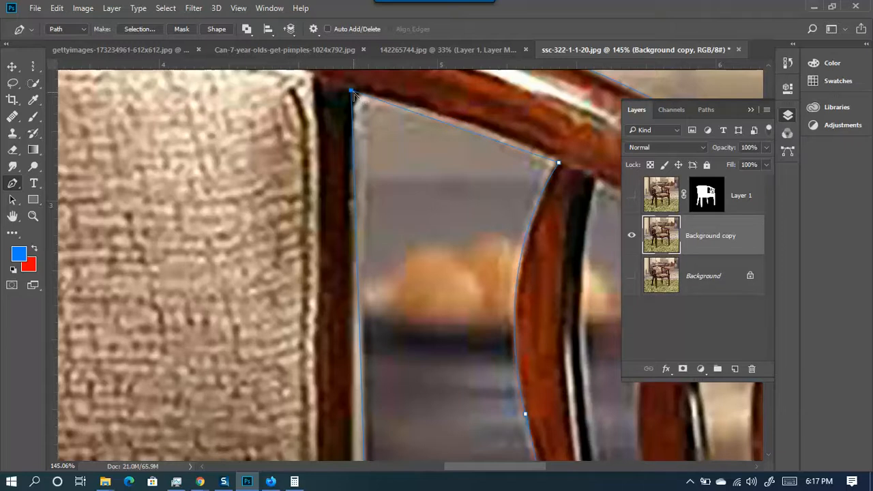
{"action": "key", "text": "ctrl+z"}
- Outline the next gap from the slat base along the seat edge, closing it at the top
{"action": "scroll", "coordinate": [376, 121], "scroll_direction": "down", "scroll_amount": 5}
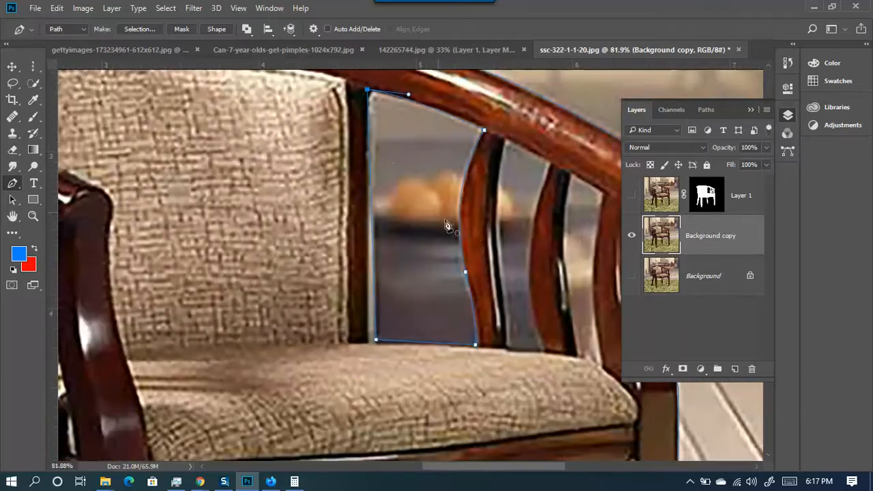
{"action": "left_click_drag", "start_coordinate": [446, 226], "coordinate": [335, 247]}
{"action": "scroll", "coordinate": [364, 202], "scroll_direction": "up", "scroll_amount": 4}
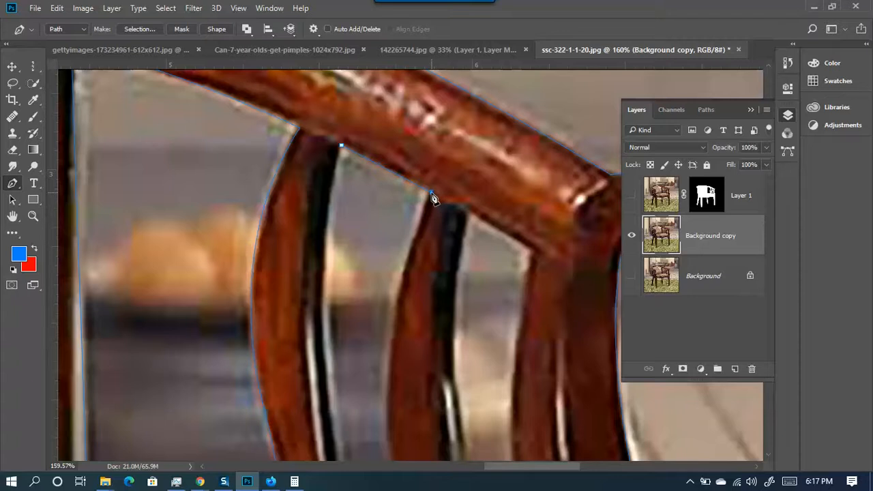
{"action": "scroll", "coordinate": [433, 166], "scroll_direction": "down", "scroll_amount": 3}
{"action": "scroll", "coordinate": [390, 286], "scroll_direction": "down", "scroll_amount": 2}
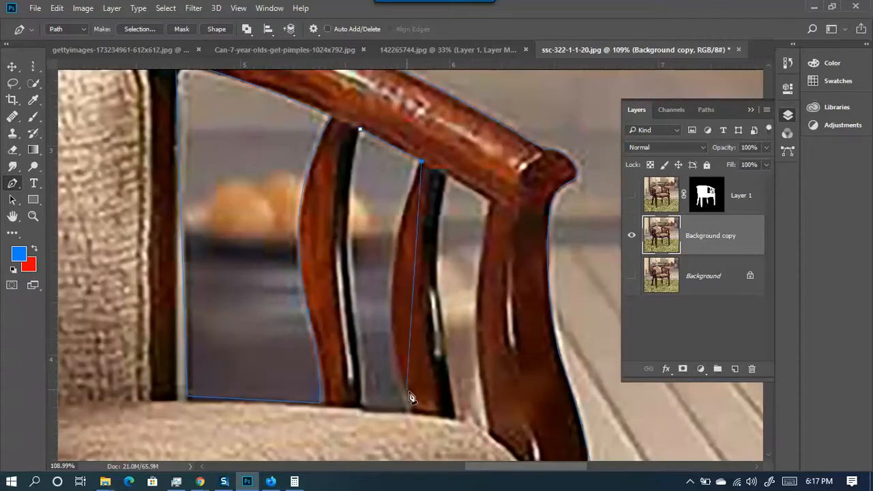
{"action": "left_click_drag", "start_coordinate": [407, 411], "coordinate": [456, 309]}
{"action": "scroll", "coordinate": [409, 279], "scroll_direction": "up", "scroll_amount": 5}
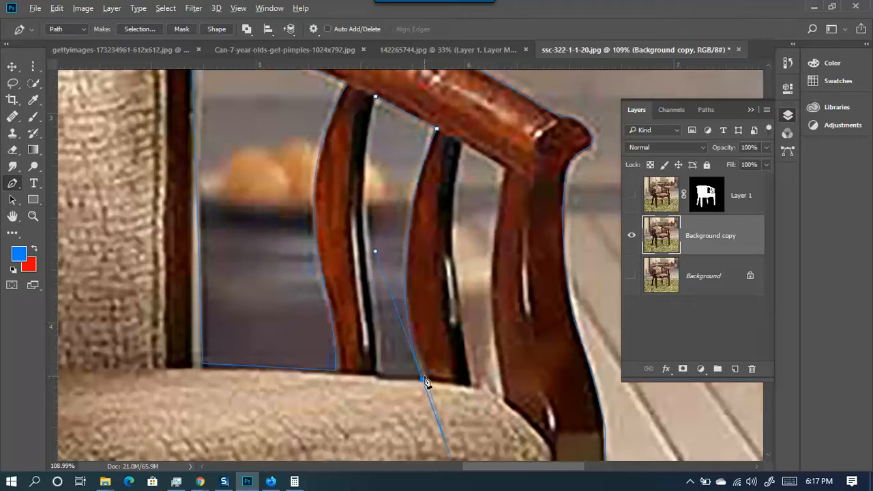
{"action": "left_click", "coordinate": [422, 379]}
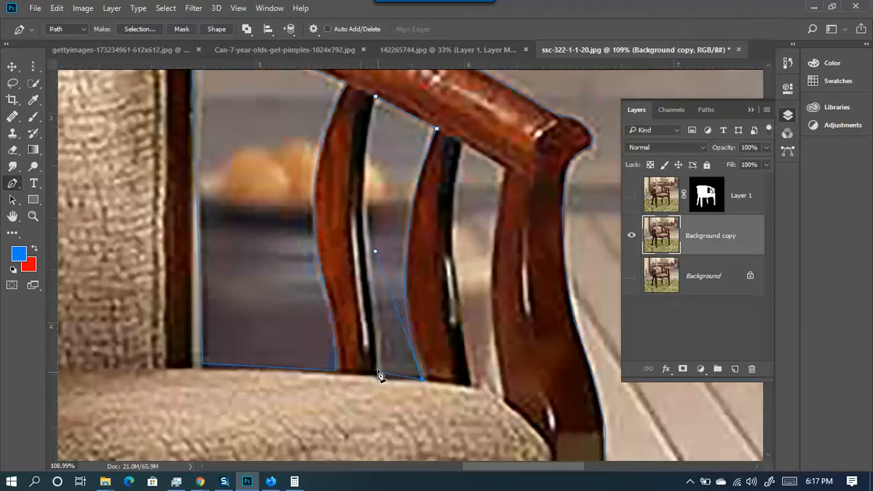
{"action": "left_click", "coordinate": [377, 372]}
{"action": "key", "text": "ctrl+z"}
{"action": "left_click_drag", "start_coordinate": [371, 283], "coordinate": [363, 260]}
{"action": "left_click_drag", "start_coordinate": [376, 316], "coordinate": [371, 301]}
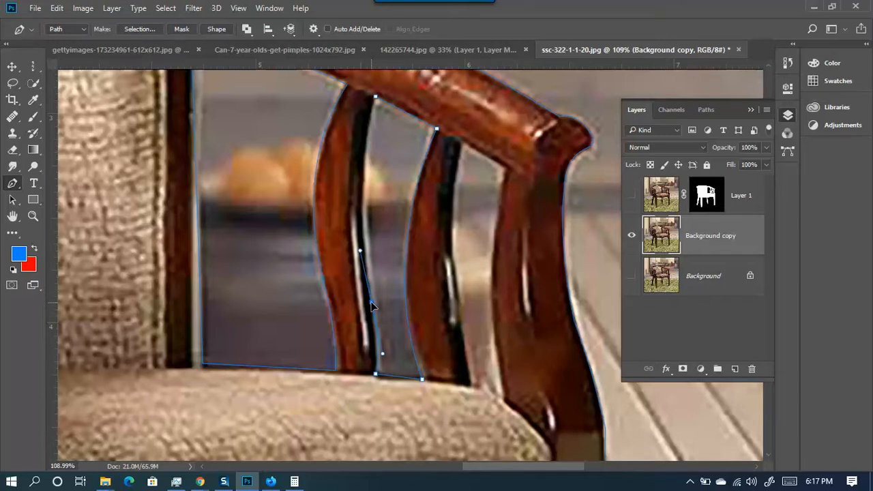
{"action": "left_click", "coordinate": [376, 97]}
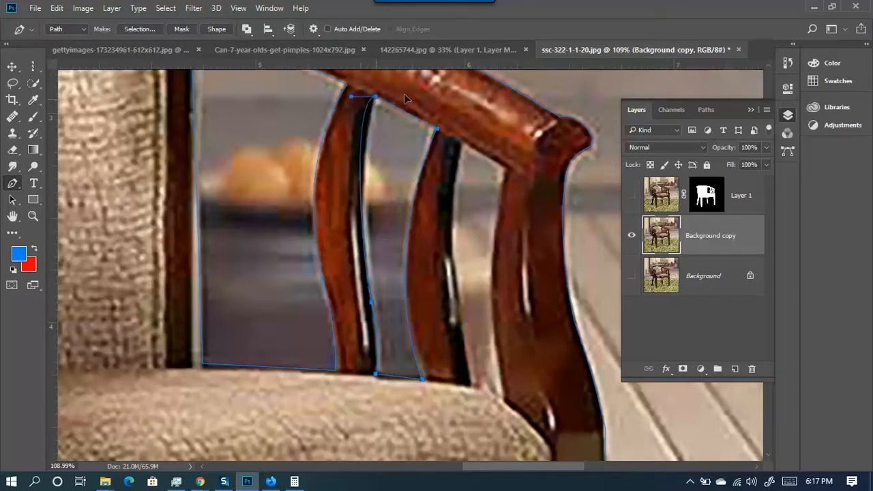
{"action": "scroll", "coordinate": [394, 99], "scroll_direction": "up", "scroll_amount": 5}
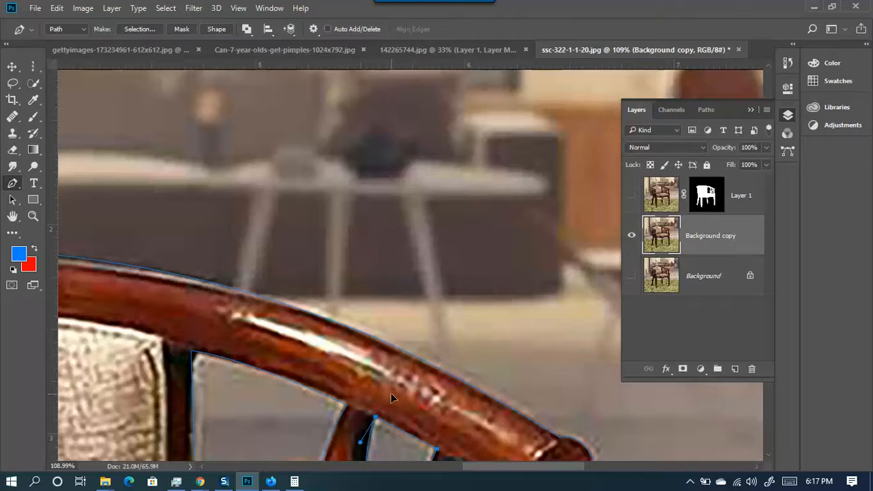
{"action": "left_click_drag", "start_coordinate": [391, 393], "coordinate": [379, 96]}
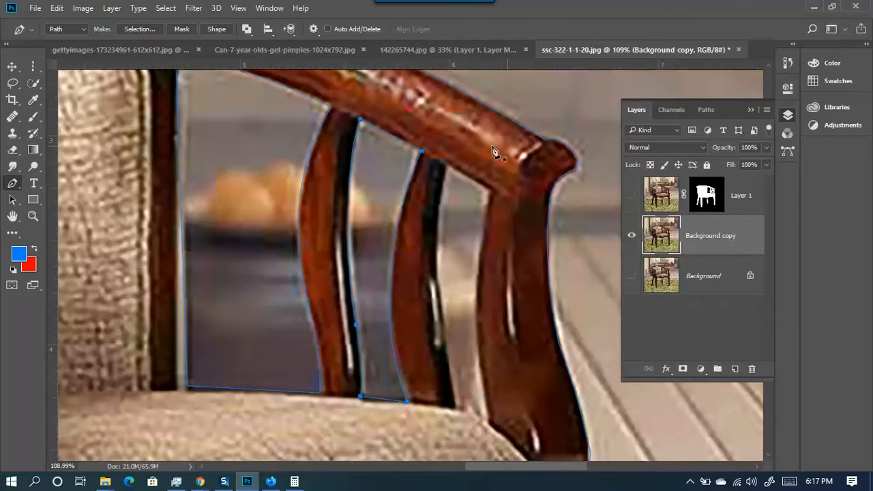
- Trace a third gap outline down to the seat and back up under the top rail
{"action": "left_click", "coordinate": [449, 164]}
{"action": "left_click", "coordinate": [491, 193]}
{"action": "left_click_drag", "start_coordinate": [489, 420], "coordinate": [521, 398]}
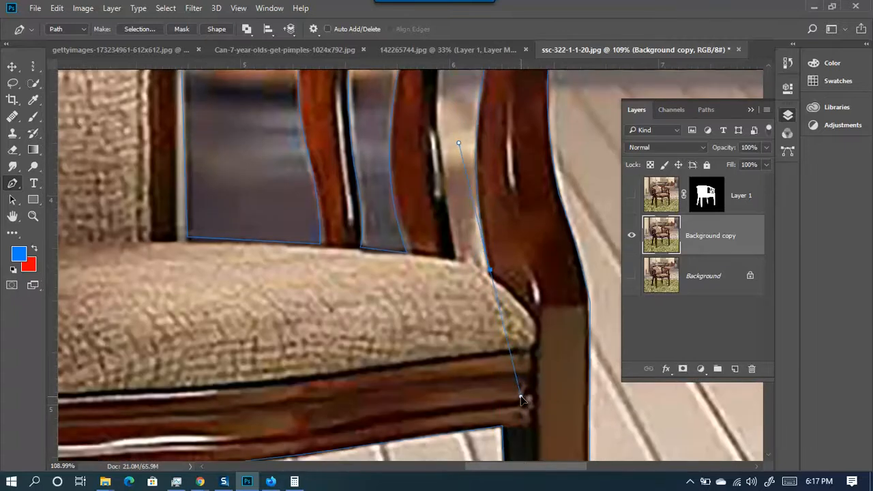
{"action": "left_click", "coordinate": [489, 272], "text": "alt"}
{"action": "left_click", "coordinate": [457, 263]}
{"action": "scroll", "coordinate": [459, 273], "scroll_direction": "up", "scroll_amount": 5}
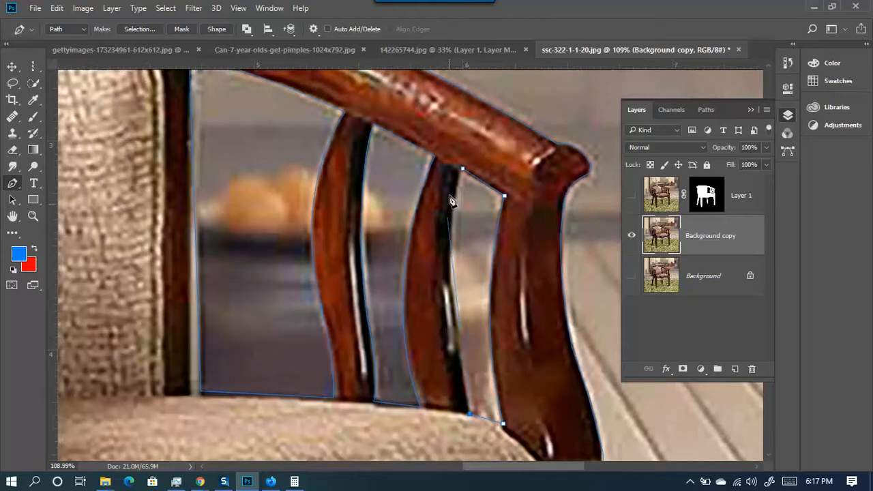
{"action": "left_click_drag", "start_coordinate": [463, 172], "coordinate": [495, 104]}
- Convert the traced slat-gap path into a selection
{"action": "scroll", "coordinate": [399, 244], "scroll_direction": "down", "scroll_amount": 5}
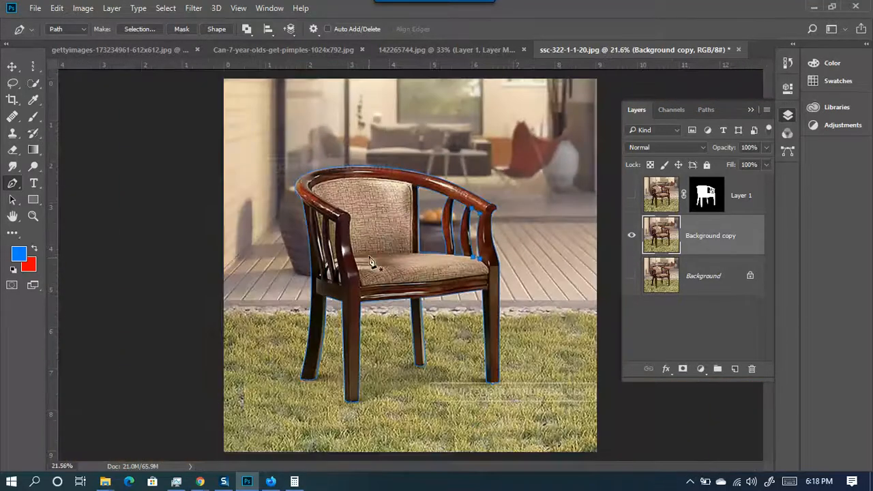
{"action": "scroll", "coordinate": [375, 262], "scroll_direction": "up", "scroll_amount": 1}
{"action": "right_click", "coordinate": [253, 164]}
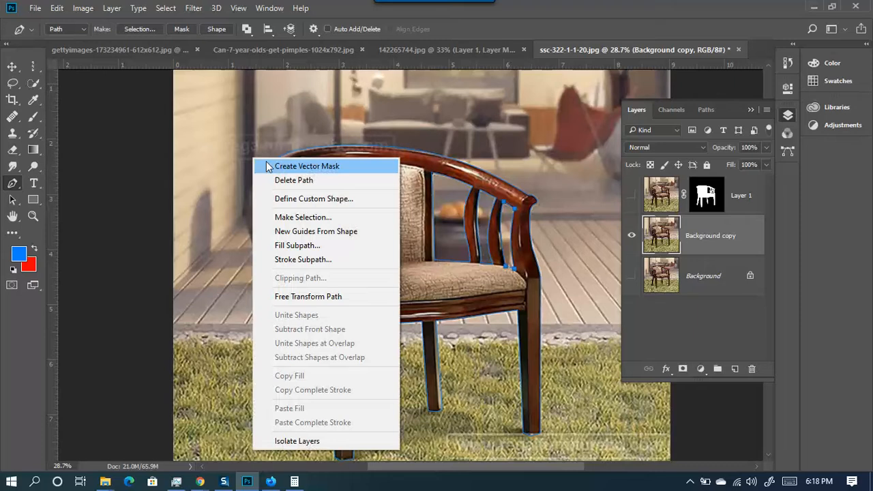
{"action": "left_click", "coordinate": [306, 217]}
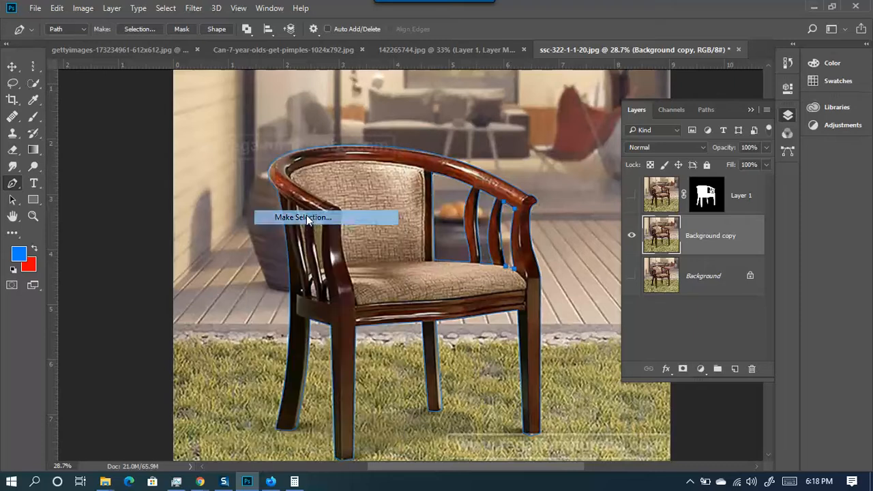
{"action": "left_click", "coordinate": [679, 204]}
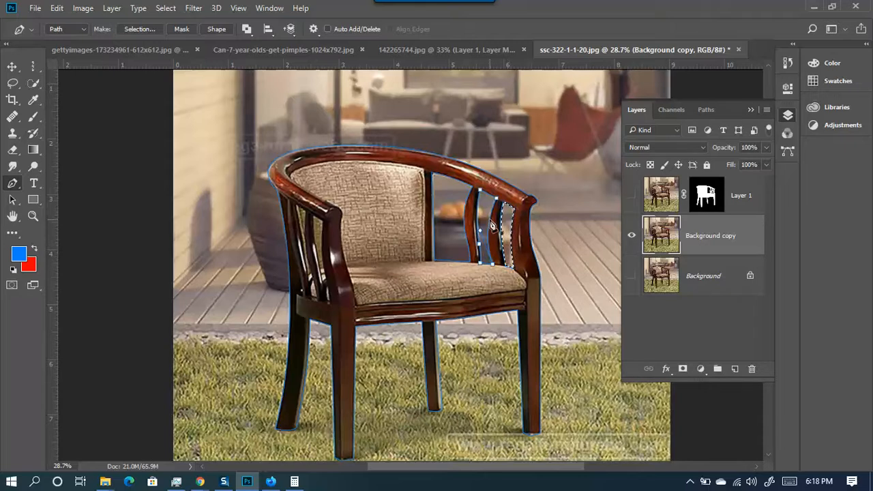
- Select the chair's outer outline path and choose Make Selection for it
{"action": "right_click", "coordinate": [491, 223]}
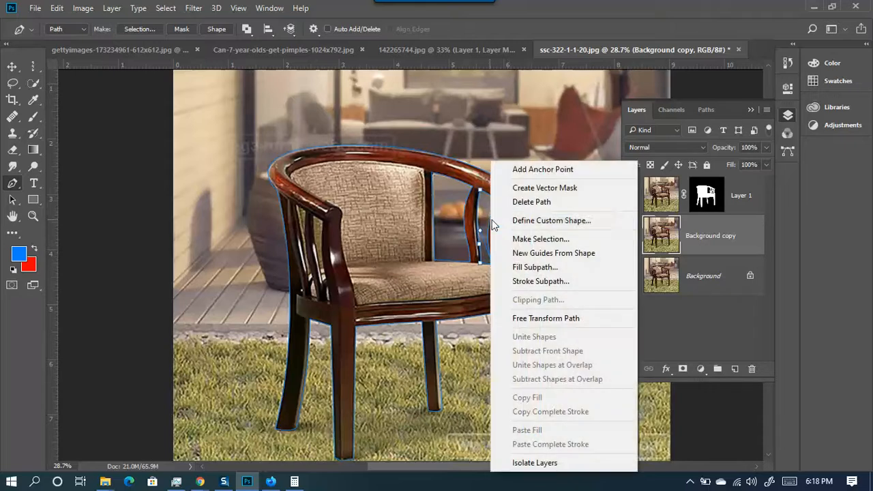
{"action": "left_click", "coordinate": [539, 238]}
{"action": "key", "text": "Return"}
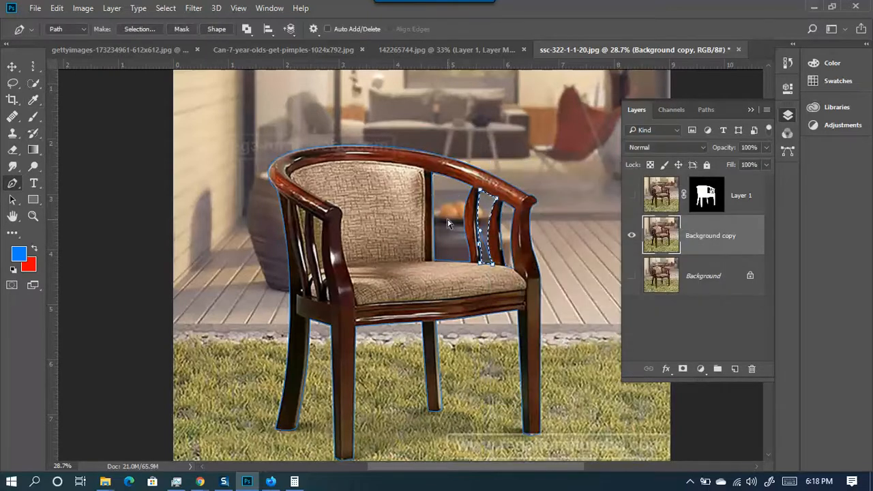
{"action": "left_click", "coordinate": [501, 219], "text": "ctrl"}
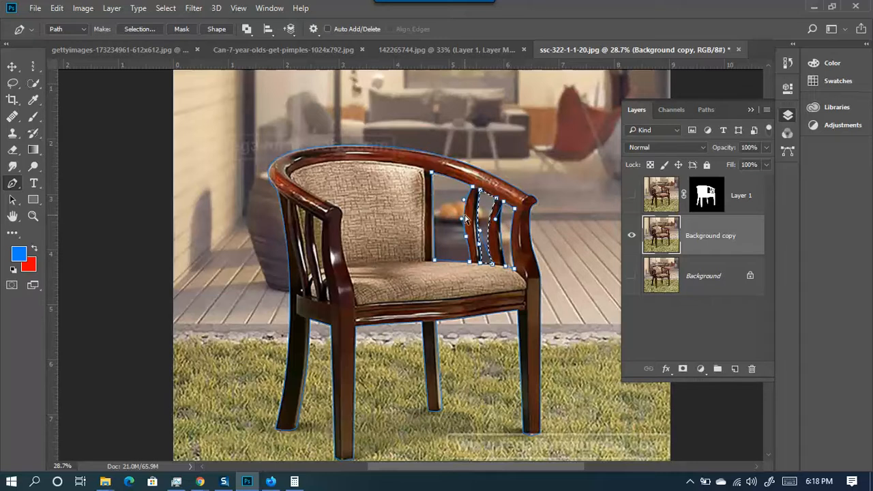
{"action": "left_click", "coordinate": [271, 178], "text": "ctrl"}
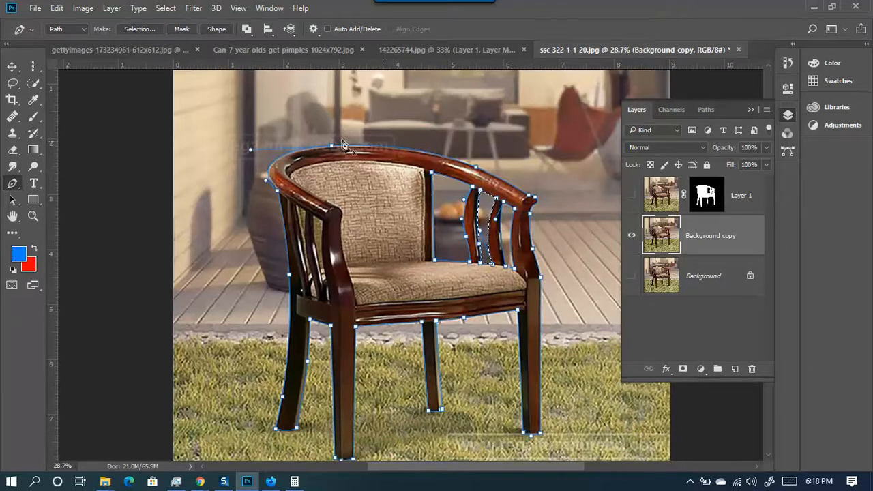
{"action": "right_click", "coordinate": [341, 276]}
{"action": "left_click", "coordinate": [390, 238]}
- Confirm the chair selection and add a layer mask to Background copy from it
{"action": "left_click", "coordinate": [685, 204]}
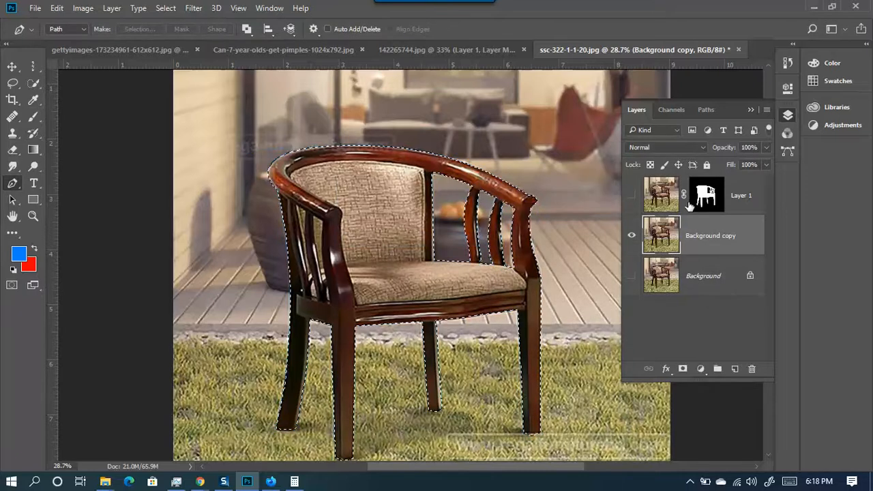
{"action": "scroll", "coordinate": [368, 106], "scroll_direction": "down", "scroll_amount": 2}
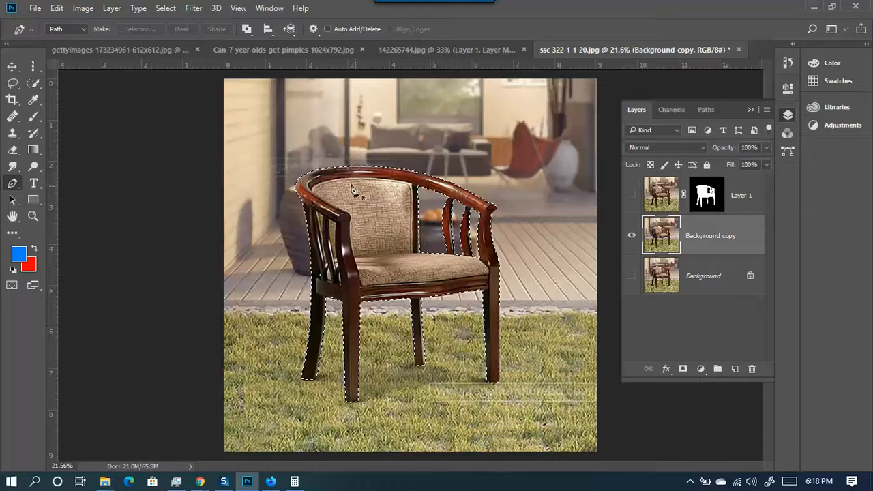
{"action": "scroll", "coordinate": [411, 263], "scroll_direction": "down", "scroll_amount": 1}
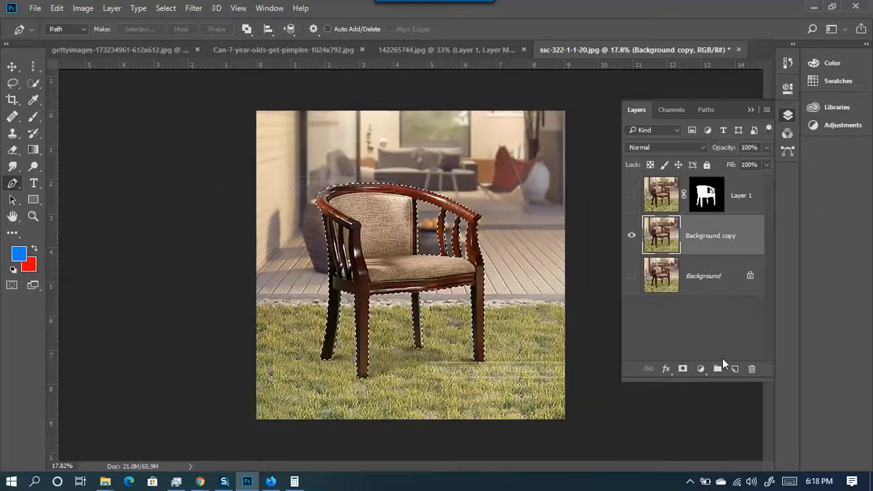
{"action": "left_click", "coordinate": [683, 369]}
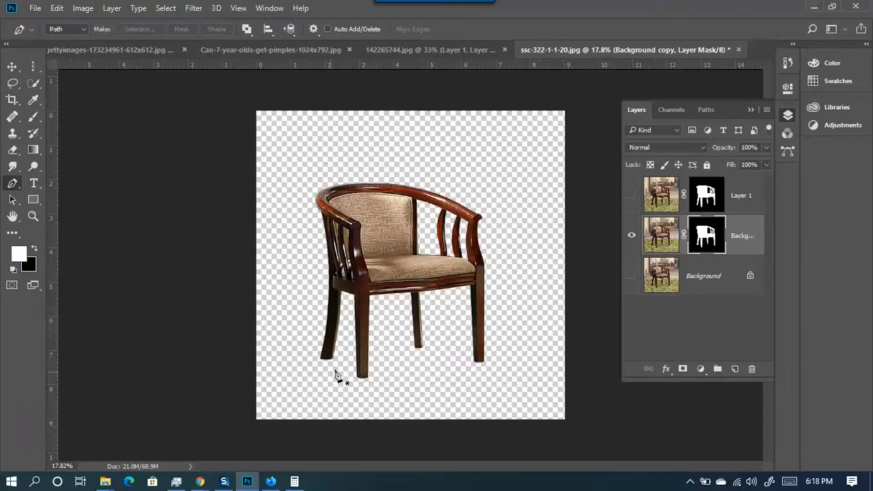
{"action": "scroll", "coordinate": [370, 326], "scroll_direction": "down", "scroll_amount": 1}
{"action": "scroll", "coordinate": [325, 222], "scroll_direction": "up", "scroll_amount": 5}
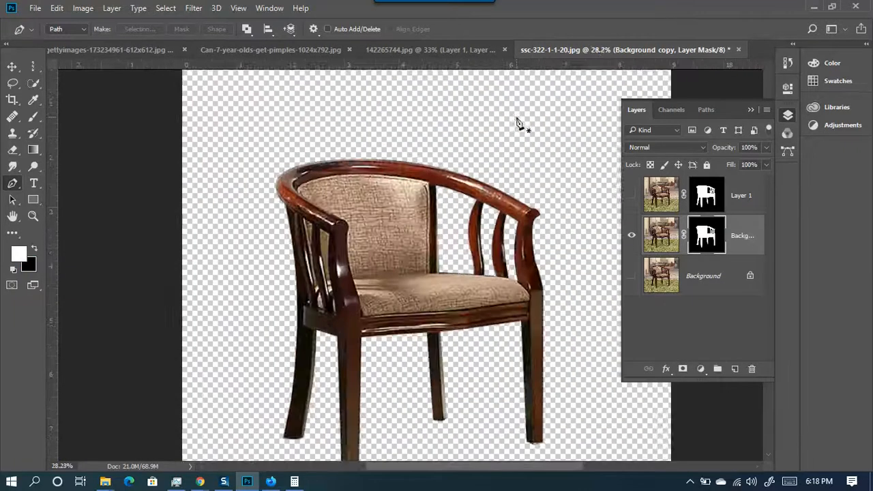
{"action": "scroll", "coordinate": [244, 167], "scroll_direction": "down", "scroll_amount": 4}
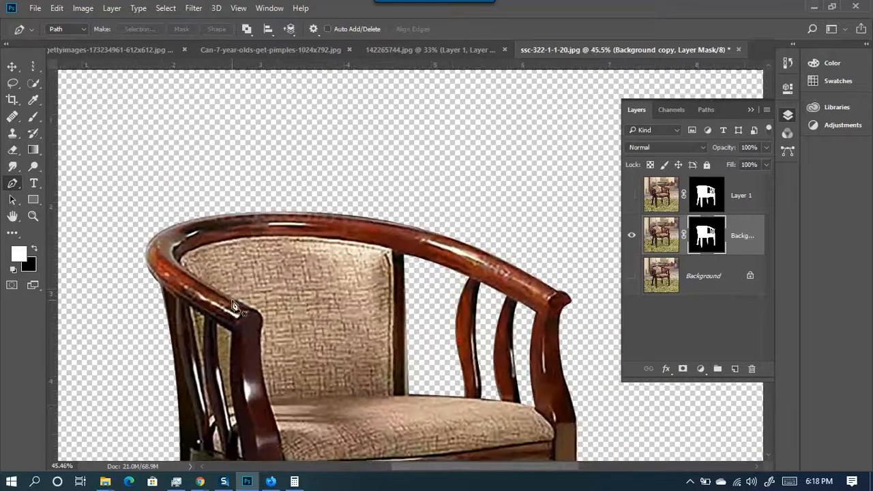
{"action": "scroll", "coordinate": [304, 353], "scroll_direction": "down", "scroll_amount": 1}
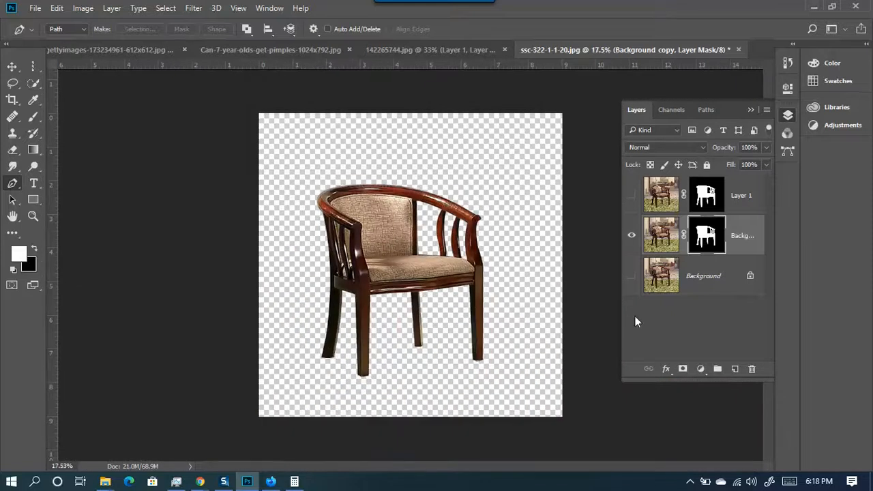
- Add a blue Solid Color fill layer above the Background layer
{"action": "left_click", "coordinate": [701, 279]}
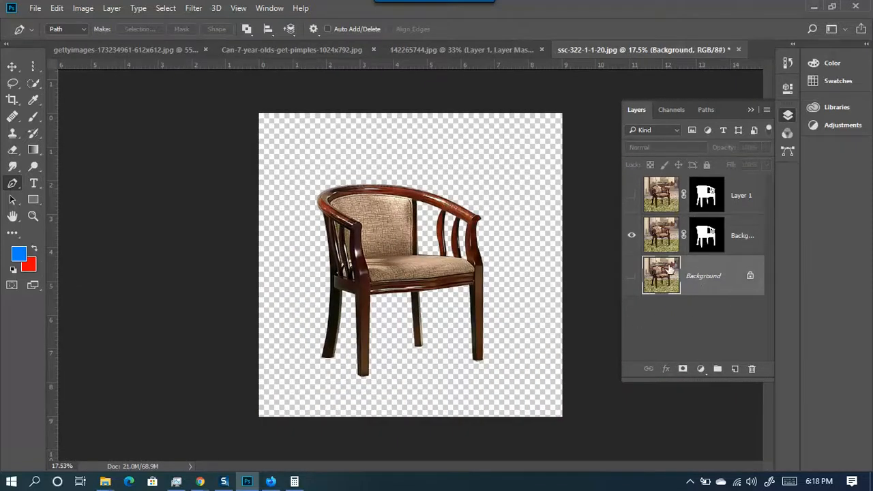
{"action": "left_click", "coordinate": [700, 368]}
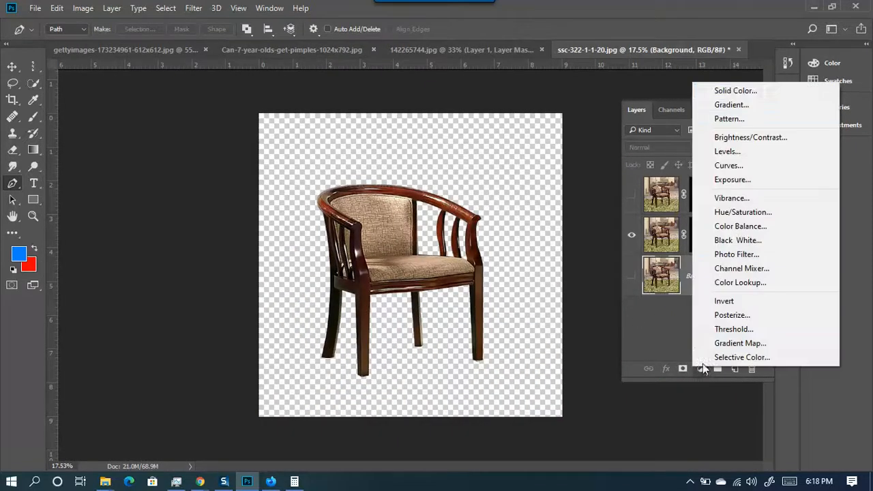
{"action": "left_click", "coordinate": [732, 94]}
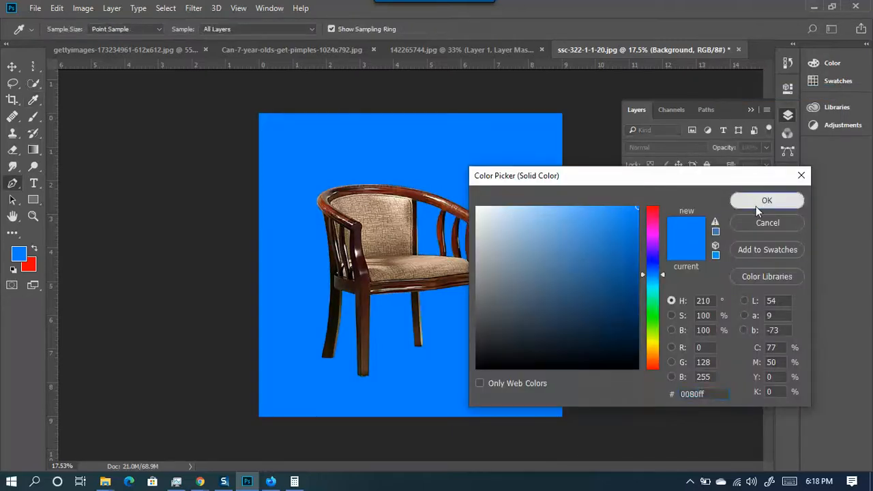
{"action": "left_click", "coordinate": [755, 204]}
{"action": "scroll", "coordinate": [370, 281], "scroll_direction": "up", "scroll_amount": 4}
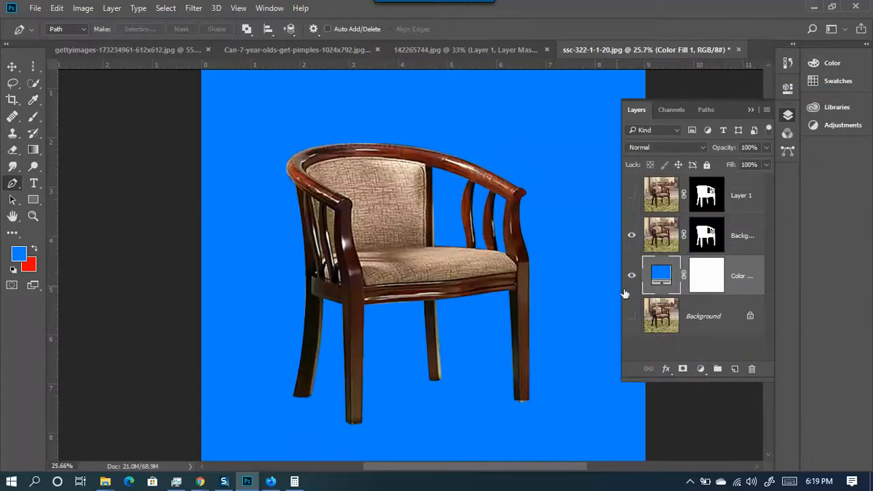
- Hide Background copy and show Layer 1 to inspect its chair cutout edges
{"action": "left_click", "coordinate": [632, 235]}
{"action": "left_click", "coordinate": [632, 195]}
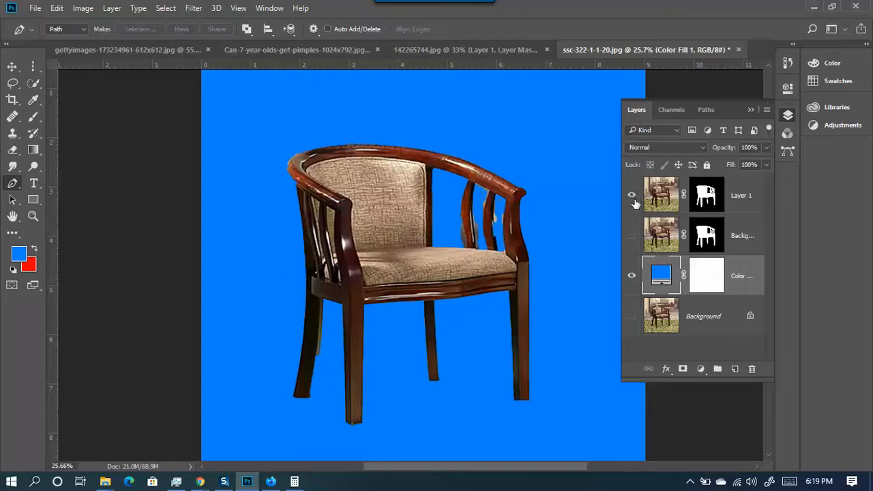
{"action": "scroll", "coordinate": [452, 200], "scroll_direction": "up", "scroll_amount": 3}
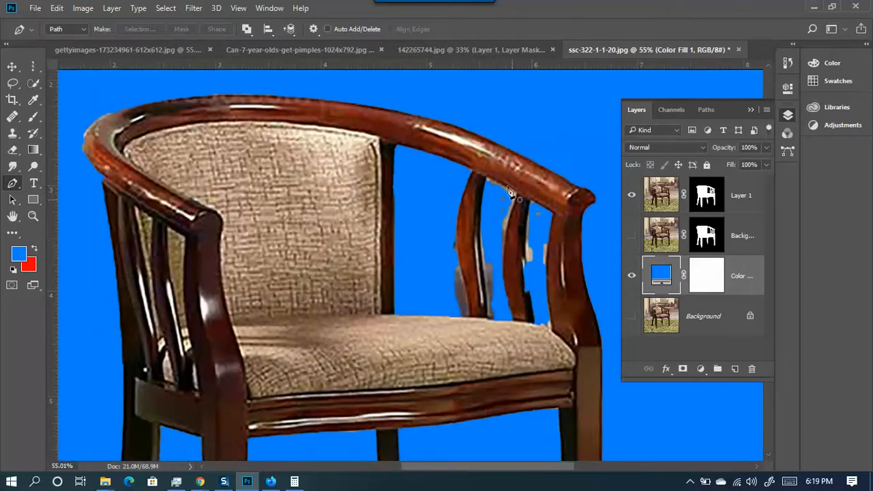
{"action": "scroll", "coordinate": [475, 202], "scroll_direction": "down", "scroll_amount": 1}
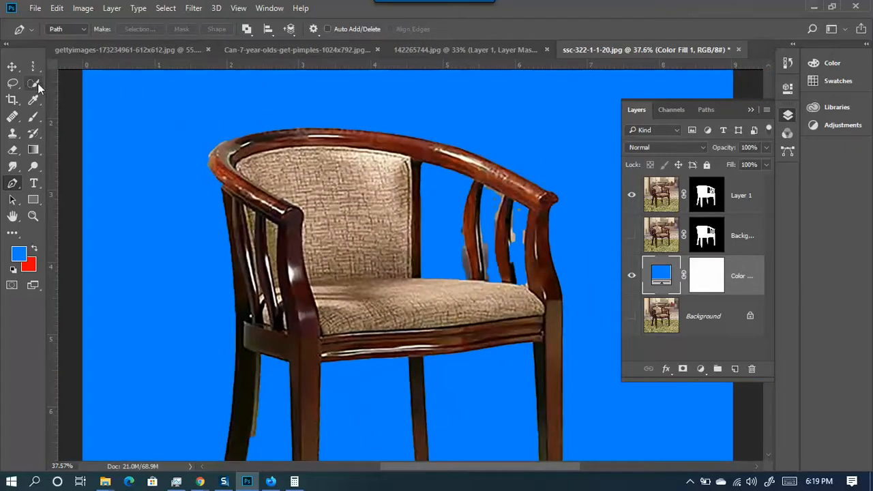
{"action": "scroll", "coordinate": [189, 189], "scroll_direction": "up", "scroll_amount": 8}
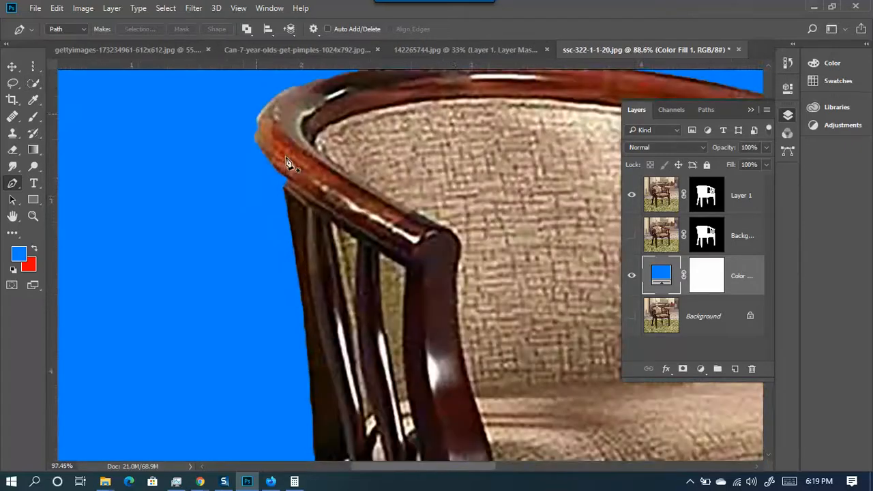
{"action": "scroll", "coordinate": [285, 183], "scroll_direction": "down", "scroll_amount": 6}
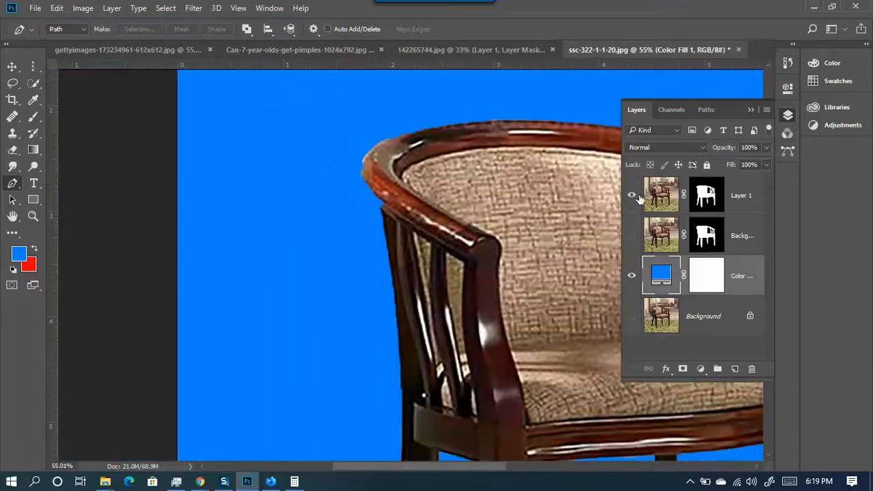
- Switch back to the Background copy cutout and zoom around to inspect its edges
{"action": "left_click", "coordinate": [631, 196]}
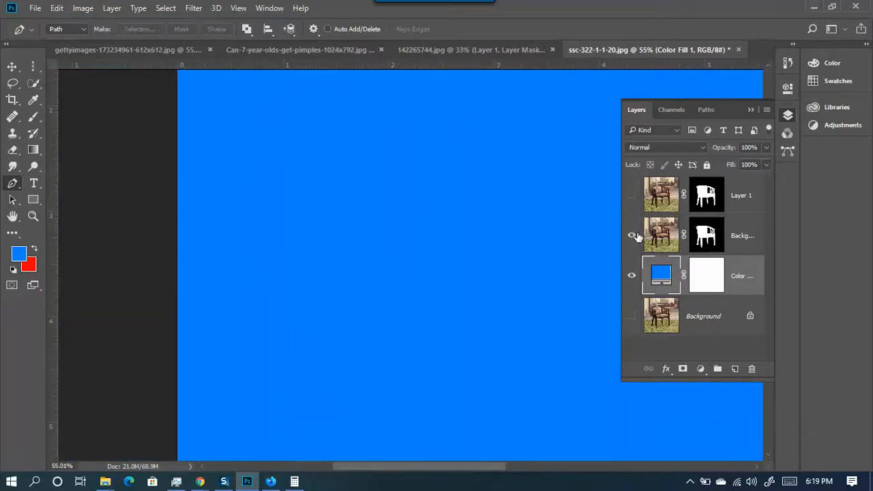
{"action": "left_click", "coordinate": [632, 236]}
{"action": "scroll", "coordinate": [370, 171], "scroll_direction": "up", "scroll_amount": 4}
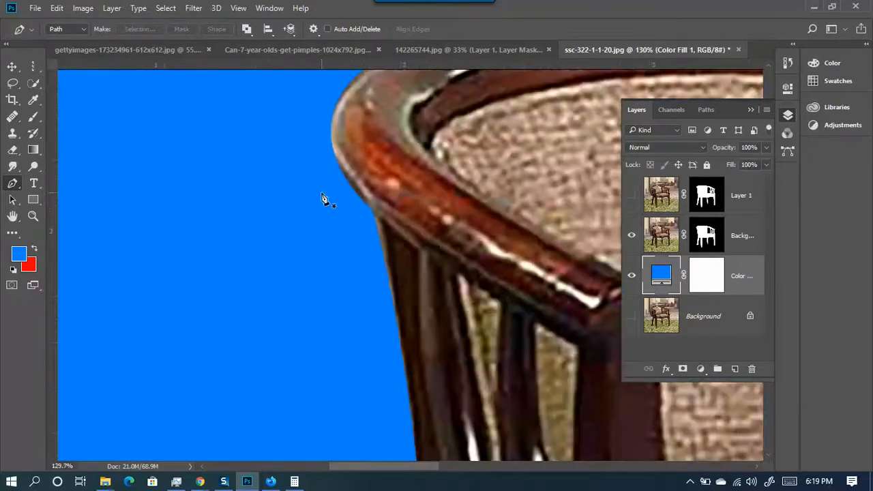
{"action": "scroll", "coordinate": [324, 198], "scroll_direction": "down", "scroll_amount": 7}
{"action": "scroll", "coordinate": [538, 211], "scroll_direction": "up", "scroll_amount": 2}
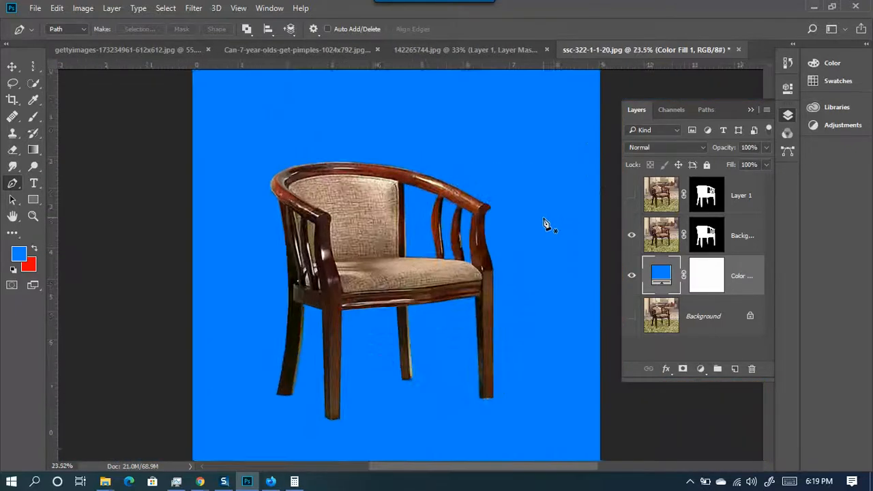
{"action": "scroll", "coordinate": [487, 199], "scroll_direction": "up", "scroll_amount": 4}
{"action": "scroll", "coordinate": [368, 202], "scroll_direction": "up", "scroll_amount": 4}
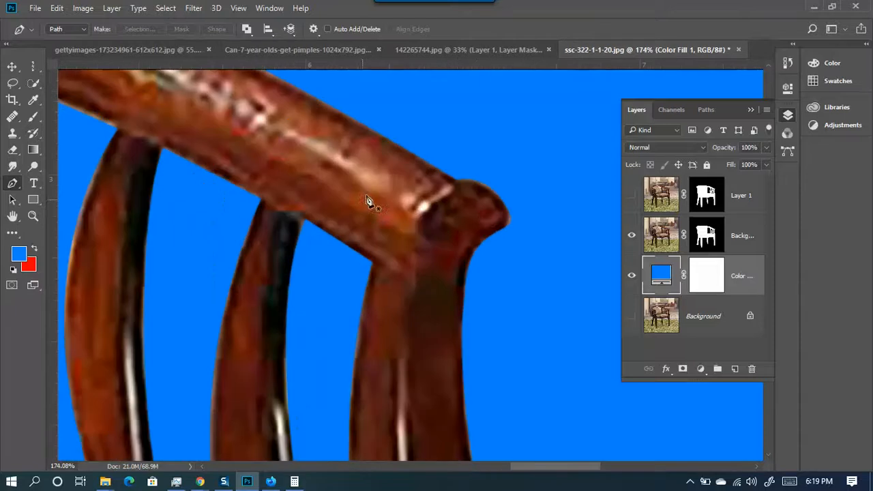
{"action": "scroll", "coordinate": [478, 216], "scroll_direction": "down", "scroll_amount": 4}
{"action": "scroll", "coordinate": [510, 267], "scroll_direction": "down", "scroll_amount": 1}
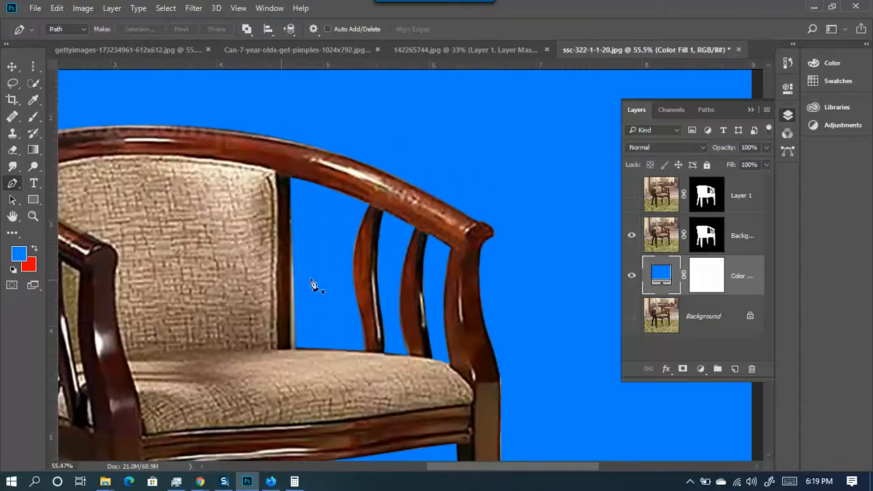
{"action": "scroll", "coordinate": [313, 285], "scroll_direction": "down", "scroll_amount": 6}
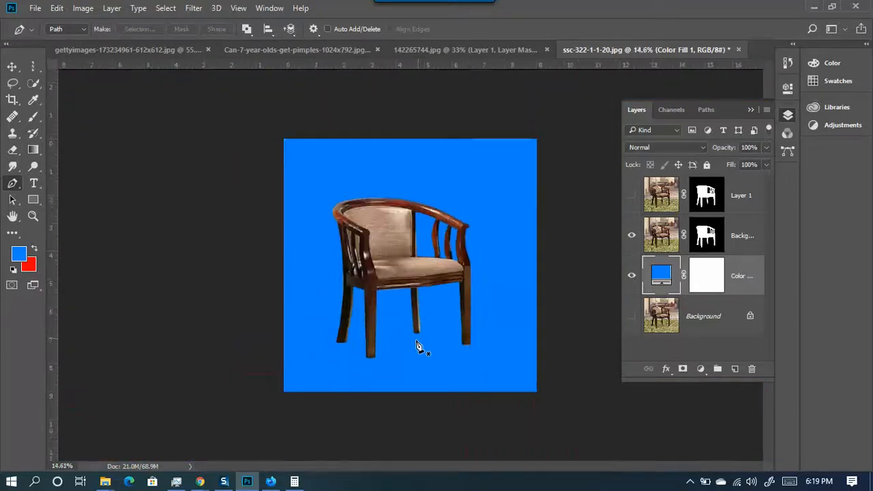
{"action": "scroll", "coordinate": [419, 346], "scroll_direction": "up", "scroll_amount": 4}
{"action": "scroll", "coordinate": [381, 315], "scroll_direction": "down", "scroll_amount": 2}
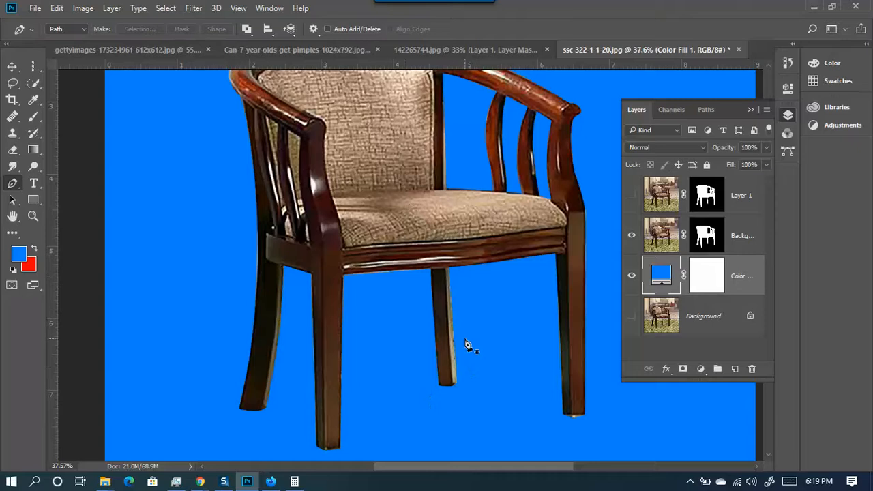
{"action": "scroll", "coordinate": [399, 248], "scroll_direction": "down", "scroll_amount": 2}
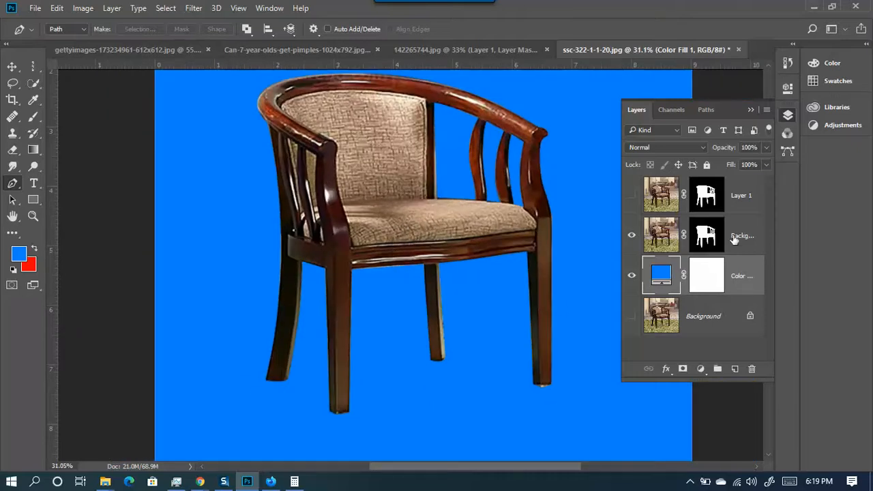
- Open Select and Mask for the Background copy layer mask
{"action": "left_click", "coordinate": [706, 236]}
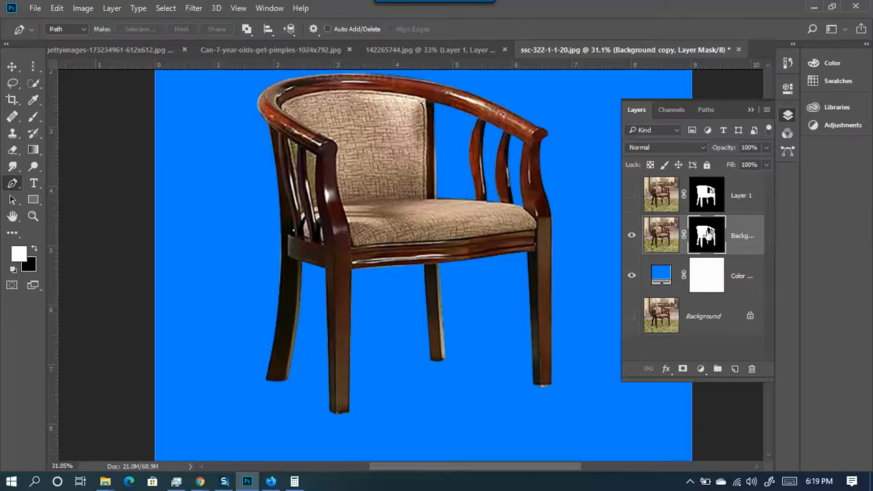
{"action": "double_click", "coordinate": [706, 235]}
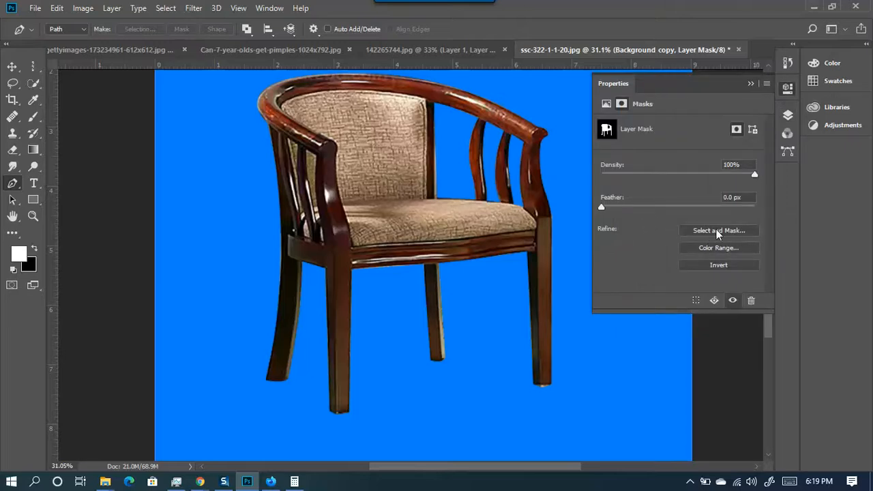
{"action": "left_click", "coordinate": [708, 231]}
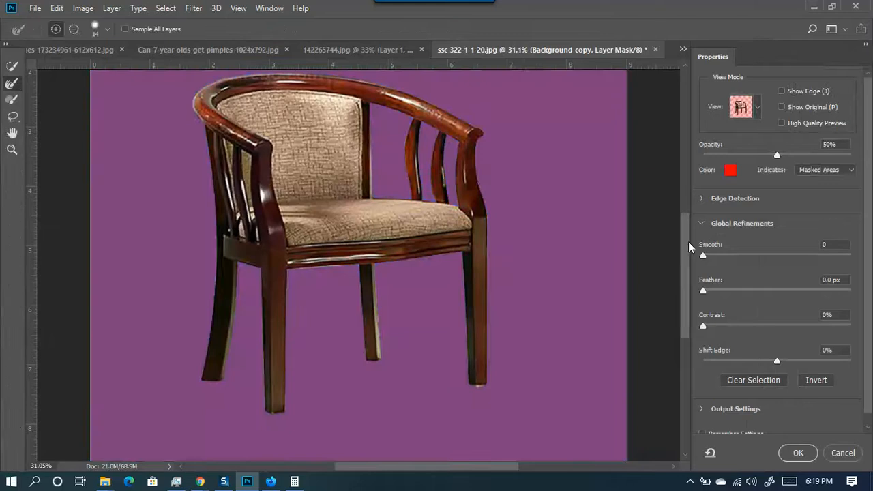
- Set Smooth 28, Feather 5.4 px, Contrast 19% and Shift Edge -34%
{"action": "left_click_drag", "start_coordinate": [702, 252], "coordinate": [763, 253]}
{"action": "left_click_drag", "start_coordinate": [773, 253], "coordinate": [745, 254]}
{"action": "left_click_drag", "start_coordinate": [702, 291], "coordinate": [747, 292]}
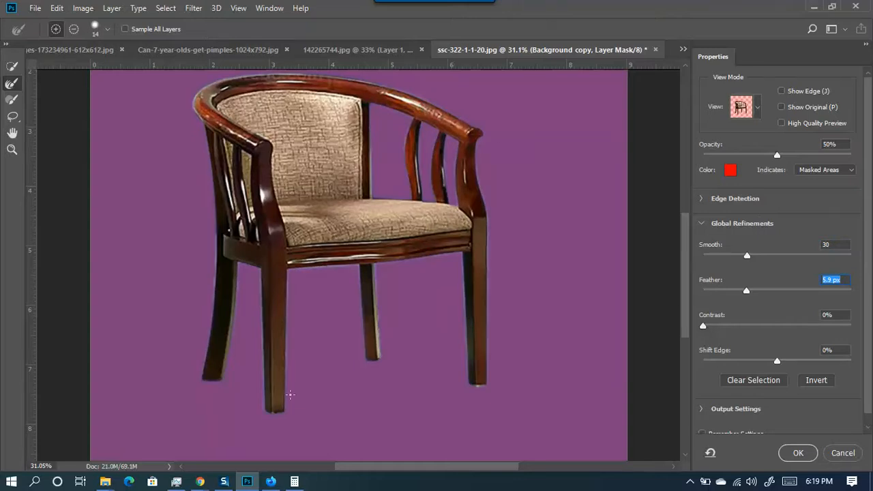
{"action": "left_click_drag", "start_coordinate": [704, 326], "coordinate": [754, 325]}
{"action": "left_click_drag", "start_coordinate": [746, 291], "coordinate": [745, 290]}
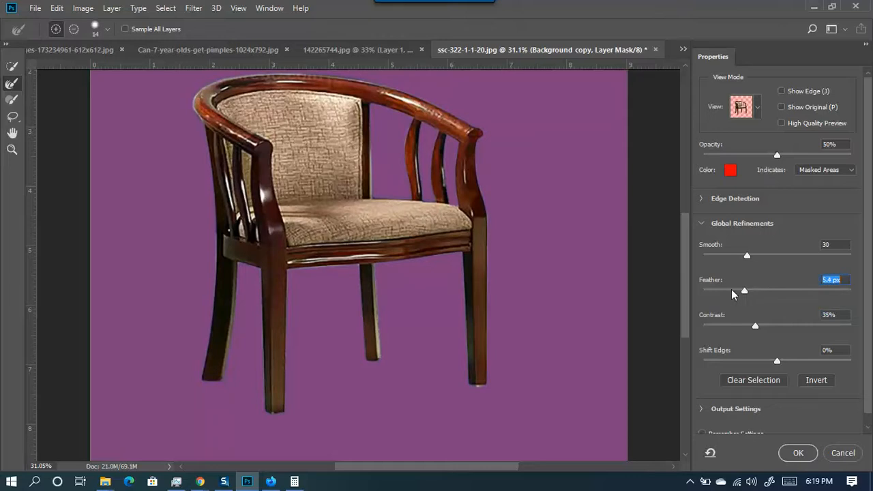
{"action": "left_click_drag", "start_coordinate": [776, 360], "coordinate": [752, 363]}
{"action": "left_click_drag", "start_coordinate": [754, 327], "coordinate": [730, 326]}
{"action": "left_click_drag", "start_coordinate": [745, 256], "coordinate": [729, 258]}
{"action": "left_click_drag", "start_coordinate": [727, 291], "coordinate": [744, 293]}
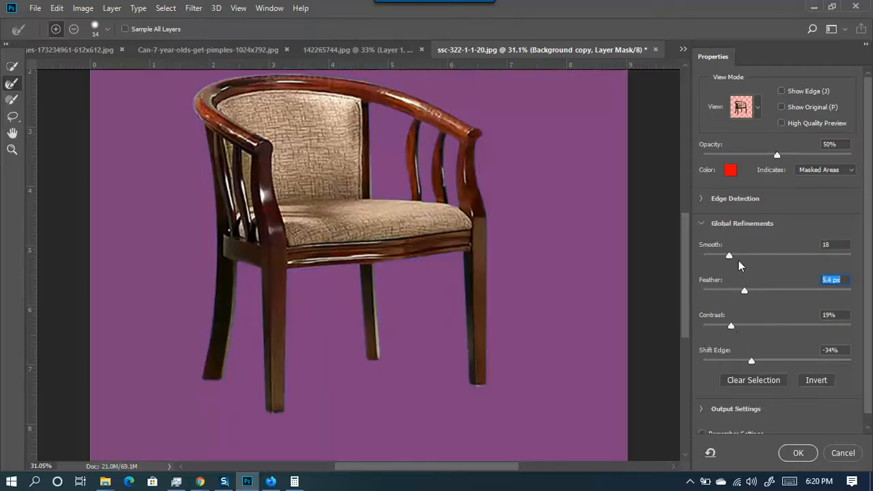
{"action": "left_click_drag", "start_coordinate": [729, 257], "coordinate": [745, 257]}
- Apply the refined mask edges and zoom in and out to inspect the cutout
{"action": "left_click", "coordinate": [799, 454]}
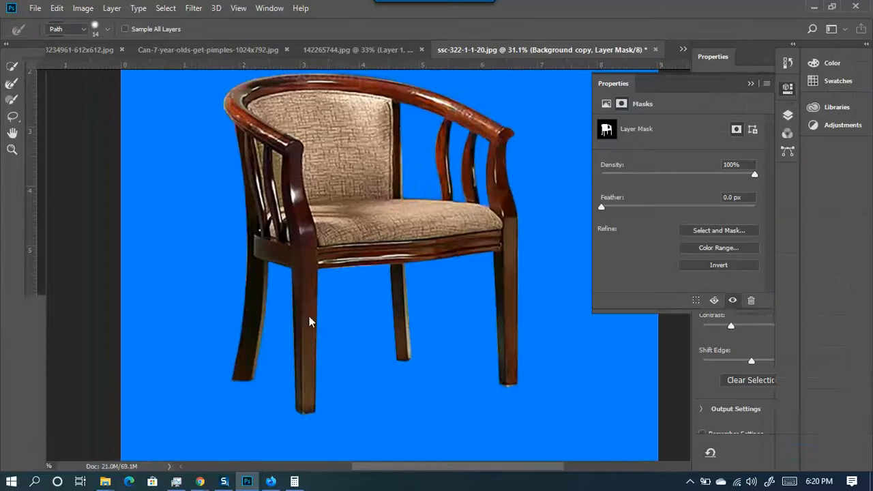
{"action": "scroll", "coordinate": [501, 121], "scroll_direction": "up", "scroll_amount": 4}
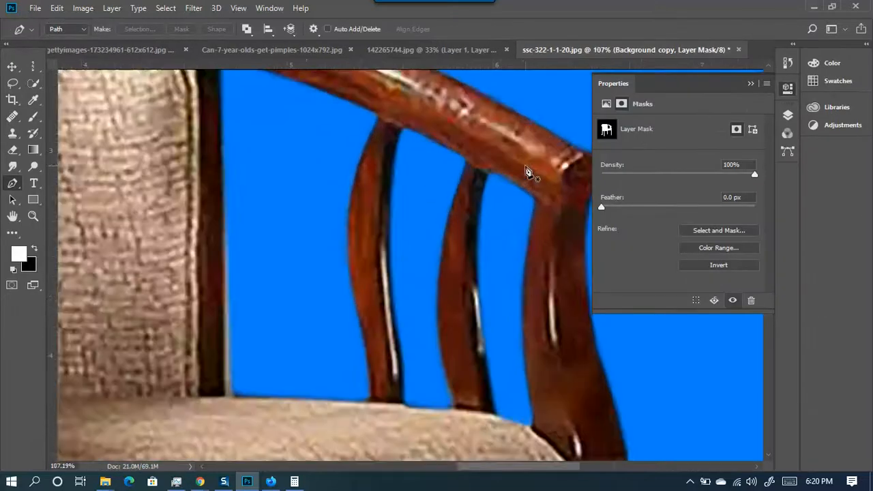
{"action": "scroll", "coordinate": [513, 375], "scroll_direction": "down", "scroll_amount": 2}
{"action": "scroll", "coordinate": [559, 276], "scroll_direction": "up", "scroll_amount": 3}
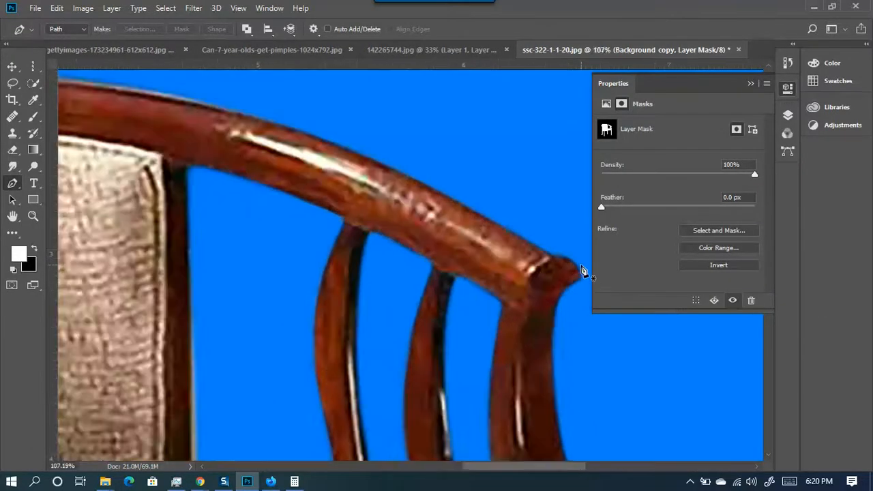
{"action": "scroll", "coordinate": [573, 273], "scroll_direction": "down", "scroll_amount": 5}
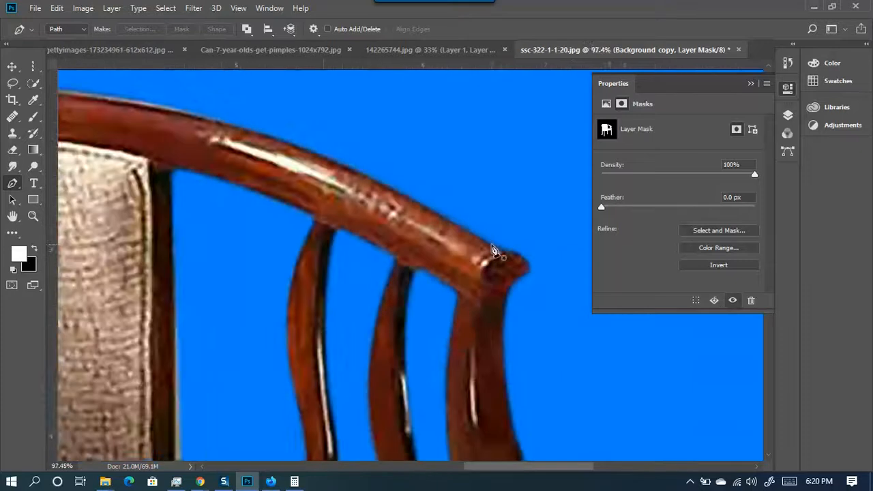
{"action": "scroll", "coordinate": [242, 206], "scroll_direction": "down", "scroll_amount": 2}
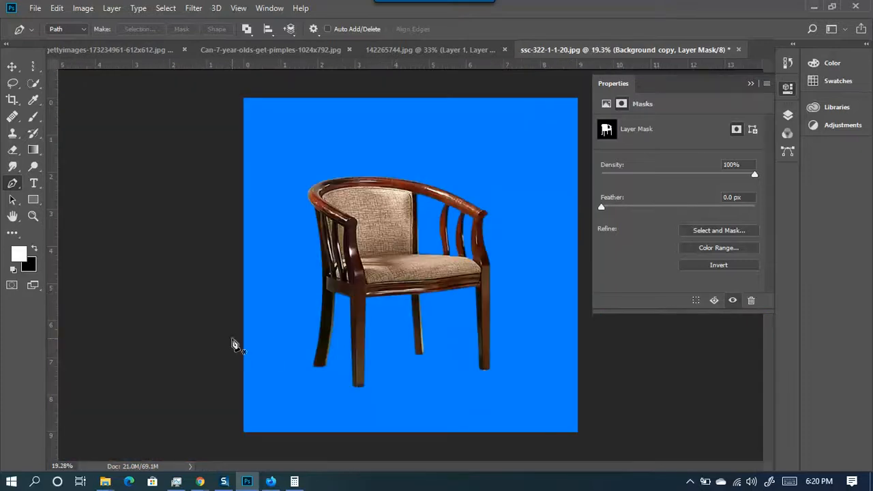
{"action": "scroll", "coordinate": [475, 201], "scroll_direction": "up", "scroll_amount": 3}
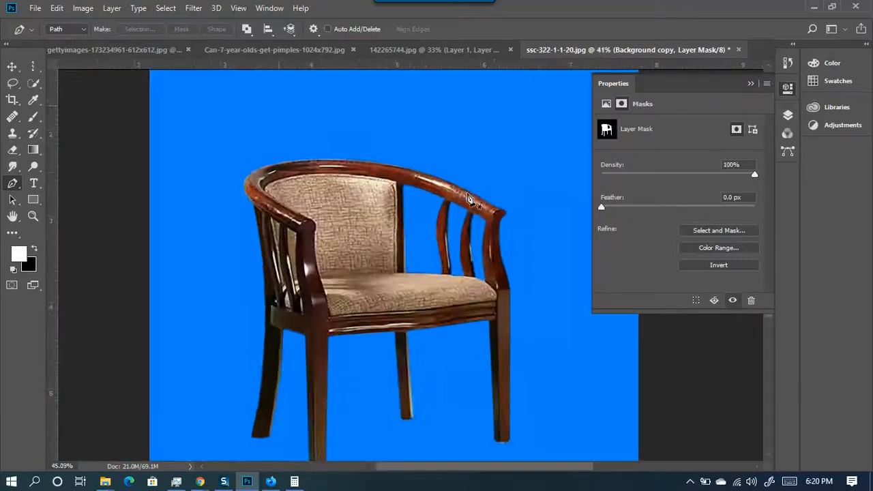
{"action": "scroll", "coordinate": [392, 163], "scroll_direction": "down", "scroll_amount": 3}
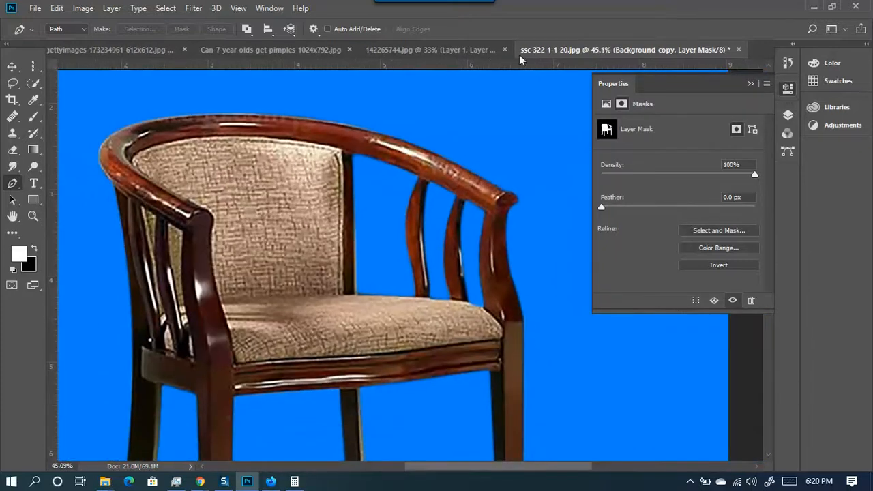
- In the runner document, toggle the cutout layer's visibility in Layers to compare, then zoom in
{"action": "left_click", "coordinate": [469, 51]}
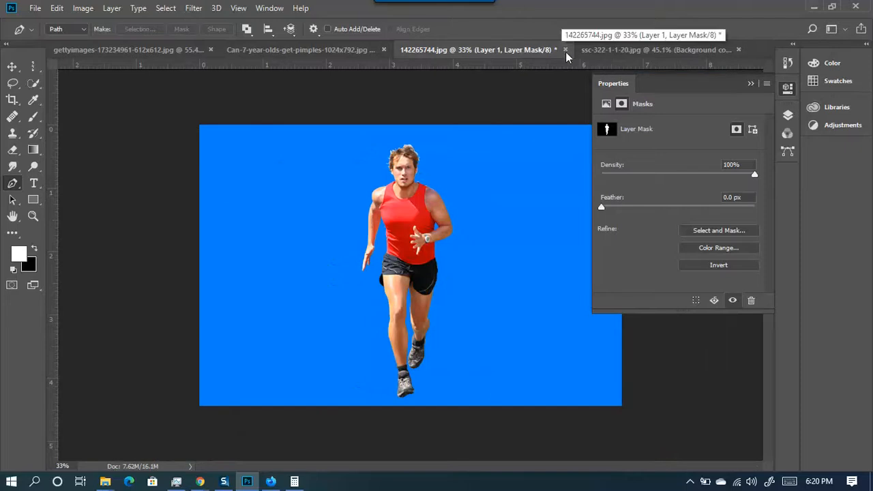
{"action": "scroll", "coordinate": [393, 207], "scroll_direction": "up", "scroll_amount": 1}
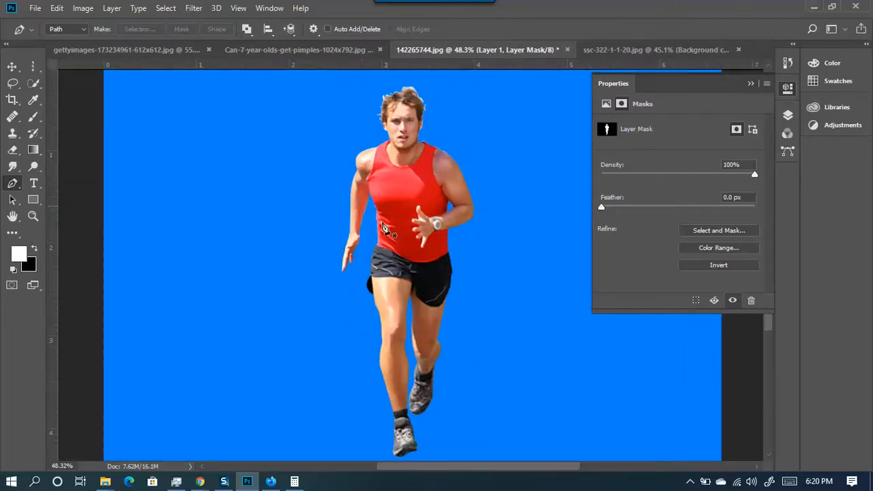
{"action": "left_click", "coordinate": [748, 86]}
{"action": "left_click", "coordinate": [788, 115]}
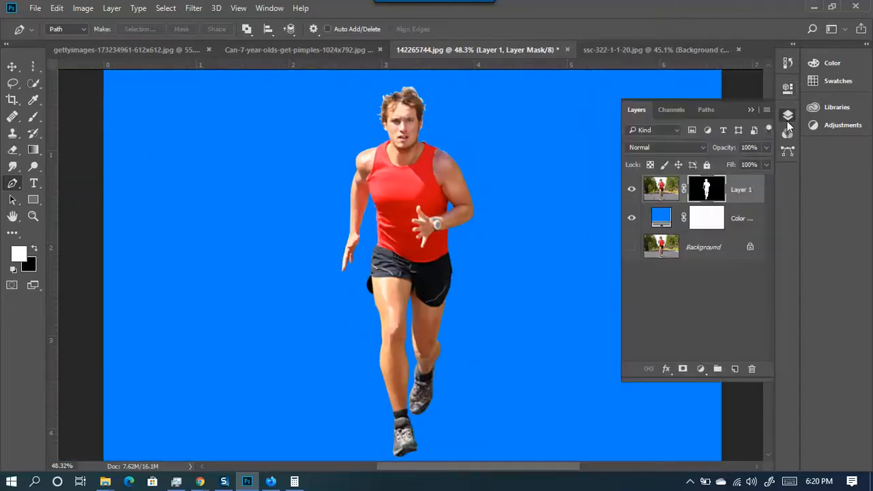
{"action": "left_click", "coordinate": [632, 190]}
{"action": "left_click", "coordinate": [632, 190]}
{"action": "scroll", "coordinate": [419, 262], "scroll_direction": "up", "scroll_amount": 3}
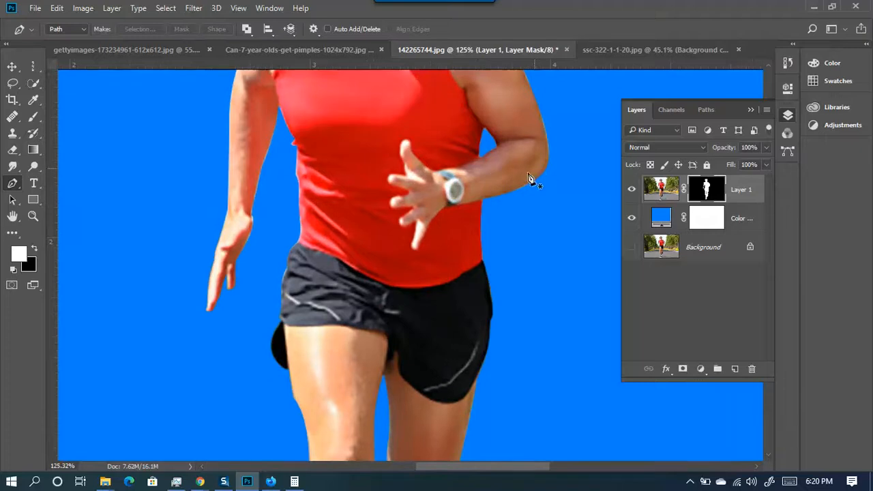
{"action": "scroll", "coordinate": [348, 259], "scroll_direction": "up", "scroll_amount": 4}
- Inspect the runner's edges at various zooms, then open the layer mask in Select and Mask
{"action": "scroll", "coordinate": [204, 248], "scroll_direction": "down", "scroll_amount": 5}
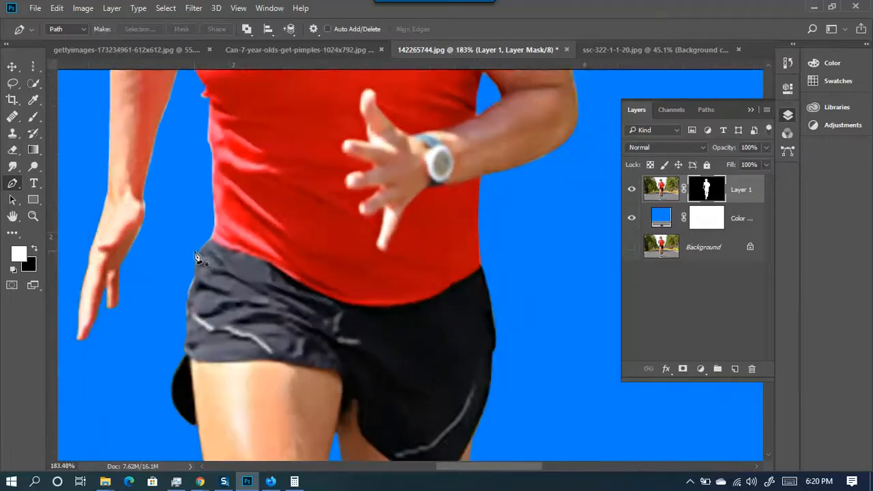
{"action": "scroll", "coordinate": [232, 362], "scroll_direction": "down", "scroll_amount": 2}
{"action": "scroll", "coordinate": [246, 409], "scroll_direction": "up", "scroll_amount": 6}
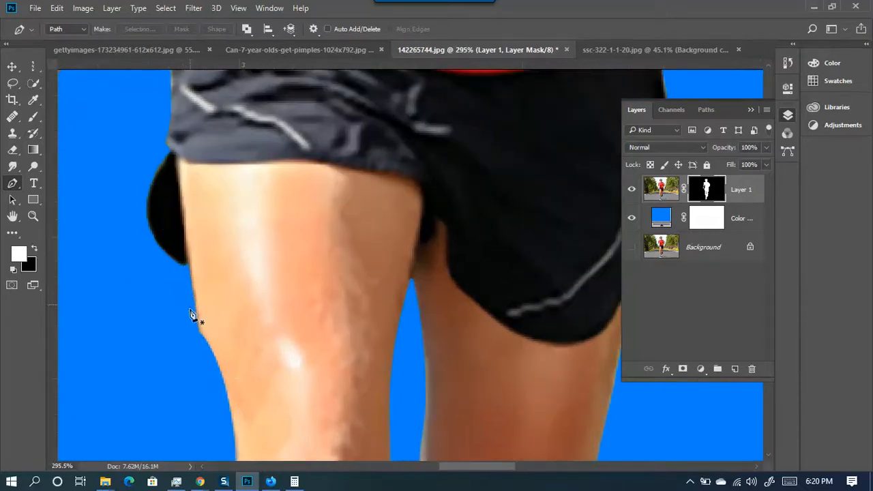
{"action": "scroll", "coordinate": [197, 310], "scroll_direction": "up", "scroll_amount": 3}
{"action": "scroll", "coordinate": [221, 334], "scroll_direction": "down", "scroll_amount": 4}
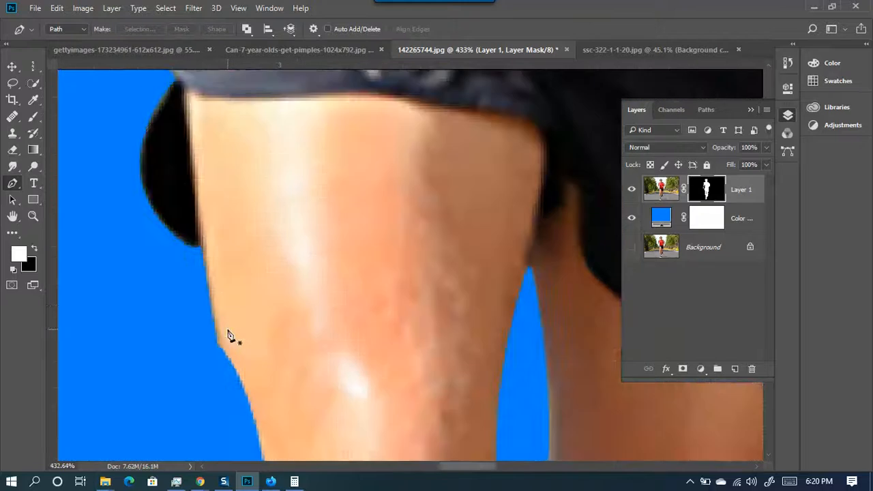
{"action": "scroll", "coordinate": [221, 312], "scroll_direction": "down", "scroll_amount": 2}
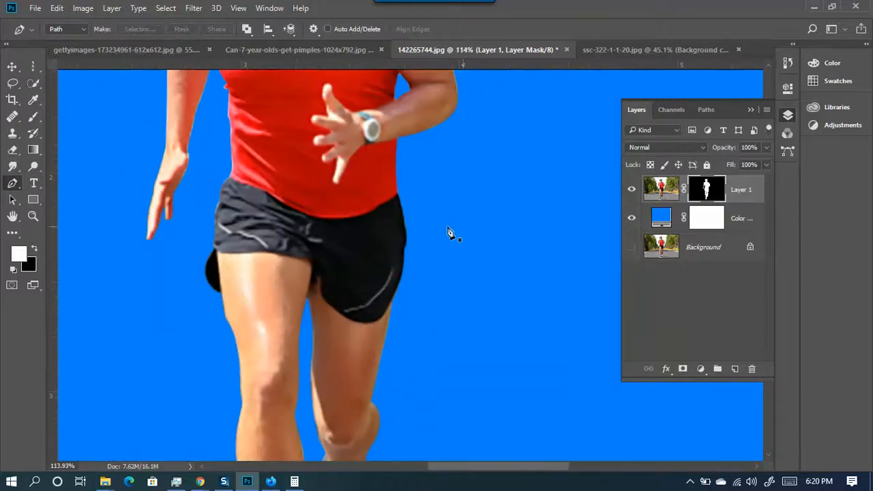
{"action": "scroll", "coordinate": [477, 252], "scroll_direction": "down", "scroll_amount": 3}
{"action": "scroll", "coordinate": [395, 372], "scroll_direction": "up", "scroll_amount": 2}
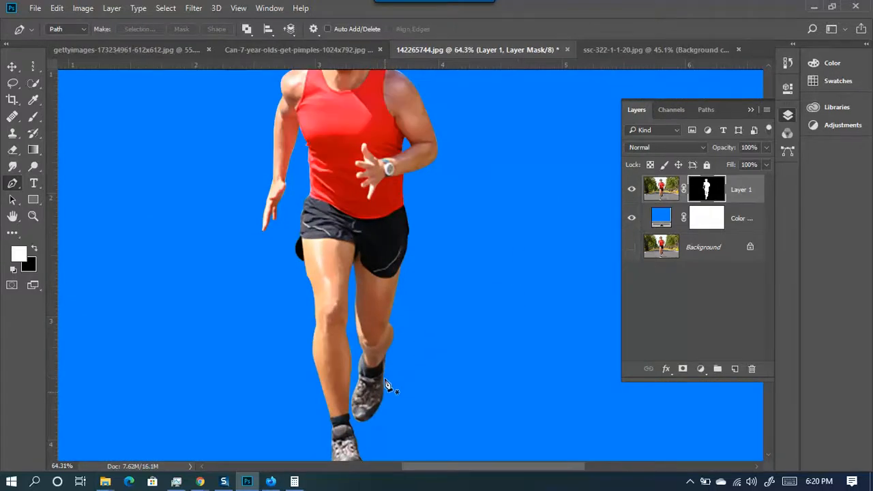
{"action": "scroll", "coordinate": [409, 361], "scroll_direction": "down", "scroll_amount": 2}
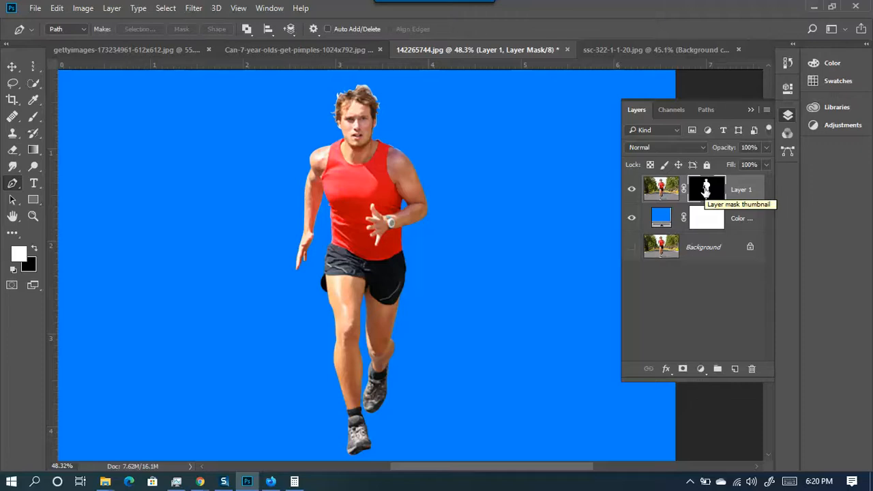
{"action": "double_click", "coordinate": [706, 191]}
{"action": "left_click", "coordinate": [701, 231]}
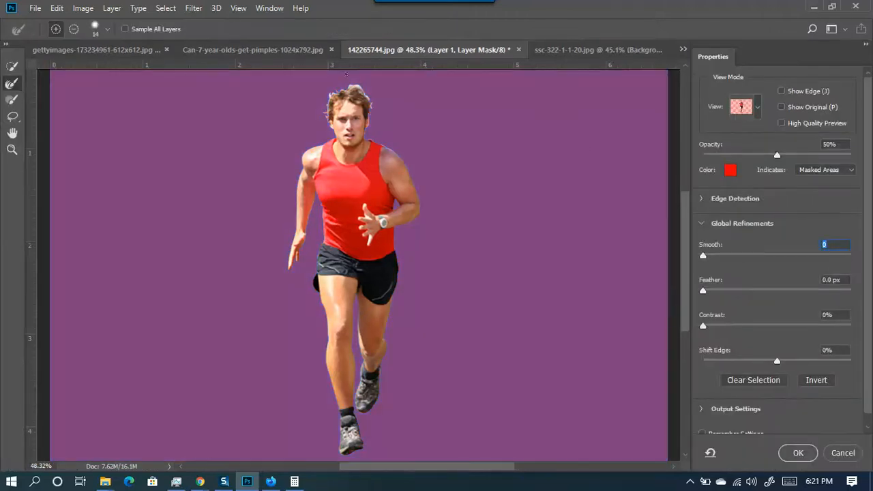
- Experiment with the Smooth, Feather and Contrast sliders, reaching Feather 3.5 px and Contrast 6%
{"action": "scroll", "coordinate": [353, 97], "scroll_direction": "up", "scroll_amount": 1}
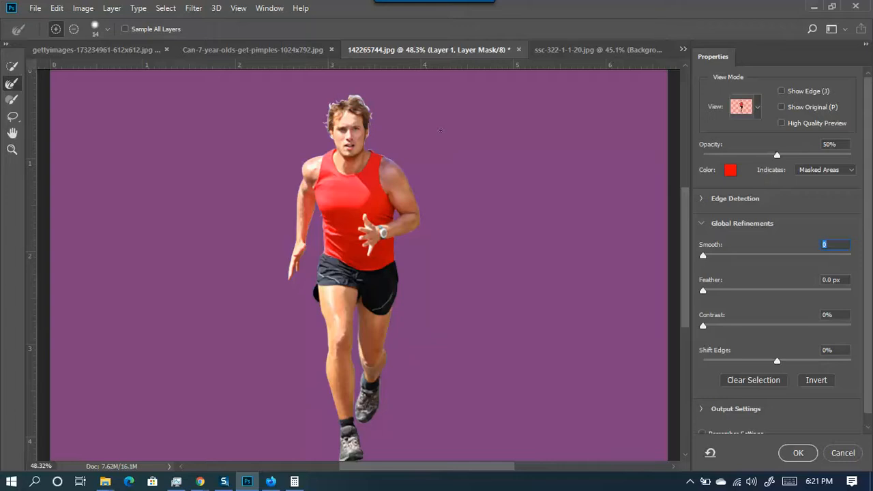
{"action": "left_click_drag", "start_coordinate": [703, 261], "coordinate": [720, 256]}
{"action": "left_click_drag", "start_coordinate": [703, 292], "coordinate": [736, 308]}
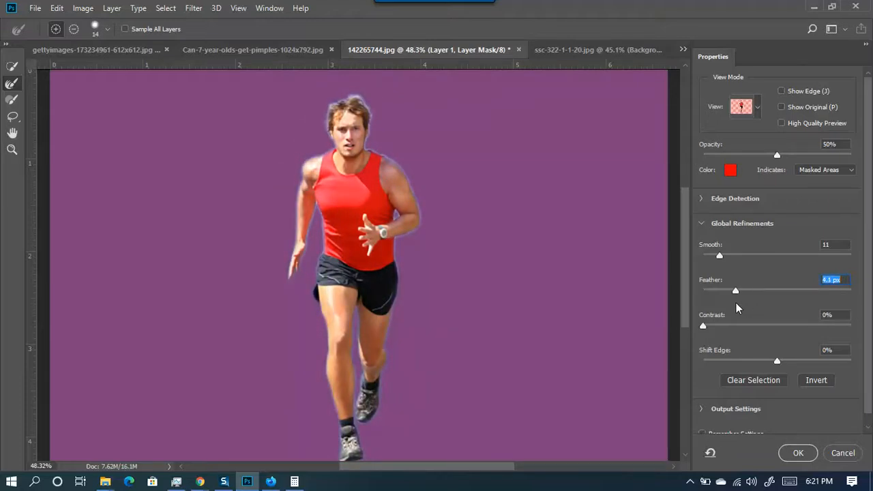
{"action": "mouse_move", "coordinate": [720, 258]}
{"action": "left_mouse_down"}
{"action": "mouse_move", "coordinate": [738, 260]}
{"action": "mouse_move", "coordinate": [705, 261]}
{"action": "mouse_move", "coordinate": [822, 261]}
{"action": "mouse_move", "coordinate": [732, 264]}
{"action": "left_mouse_up"}
{"action": "left_click_drag", "start_coordinate": [707, 331], "coordinate": [674, 360]}
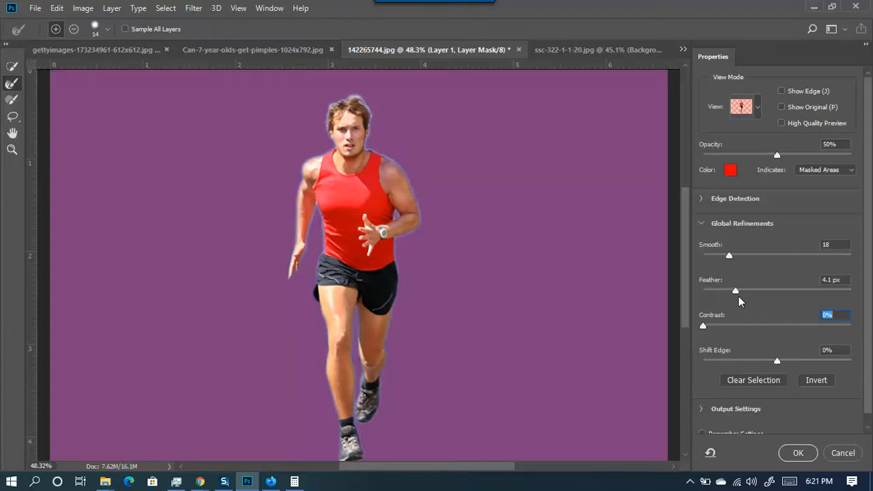
{"action": "left_click_drag", "start_coordinate": [729, 263], "coordinate": [726, 293]}
{"action": "left_click_drag", "start_coordinate": [702, 325], "coordinate": [734, 332]}
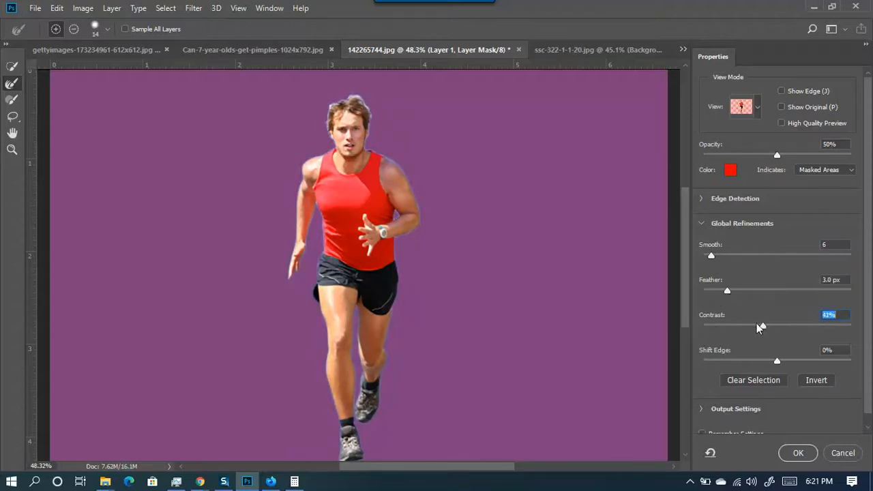
{"action": "left_click_drag", "start_coordinate": [727, 292], "coordinate": [723, 326]}
{"action": "left_click_drag", "start_coordinate": [747, 323], "coordinate": [709, 324]}
- Settle on Smooth 3, Feather 4.2 px, Contrast 13%, Shift Edge -26% and apply the mask
{"action": "left_click_drag", "start_coordinate": [712, 255], "coordinate": [699, 269]}
{"action": "left_click_drag", "start_coordinate": [778, 361], "coordinate": [775, 361]}
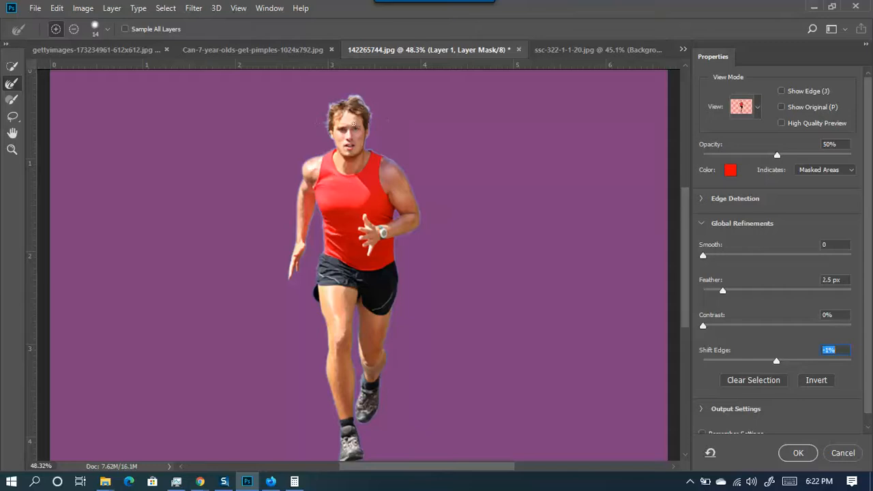
{"action": "left_click_drag", "start_coordinate": [776, 362], "coordinate": [748, 362]}
{"action": "left_click_drag", "start_coordinate": [723, 291], "coordinate": [727, 292]}
{"action": "left_click_drag", "start_coordinate": [709, 256], "coordinate": [707, 256]}
{"action": "left_click_drag", "start_coordinate": [747, 359], "coordinate": [757, 361]}
{"action": "left_click_drag", "start_coordinate": [703, 326], "coordinate": [722, 326]}
{"action": "left_click_drag", "start_coordinate": [727, 292], "coordinate": [736, 291]}
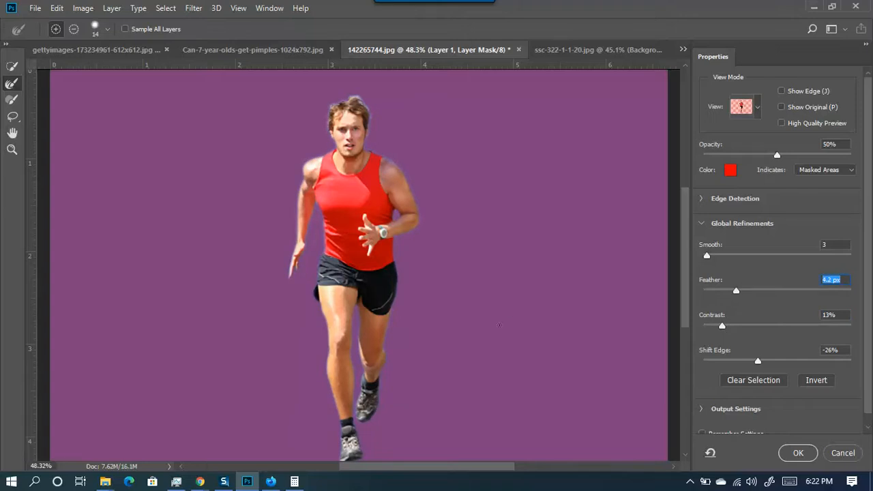
{"action": "left_click", "coordinate": [799, 453]}
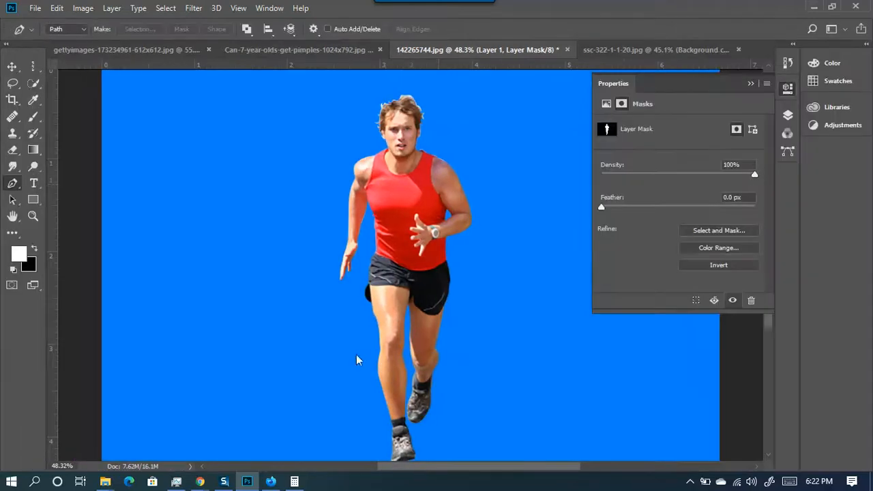
- Change the Color Fill 1 backdrop behind the runner from blue to white
{"action": "scroll", "coordinate": [394, 99], "scroll_direction": "down", "scroll_amount": 2}
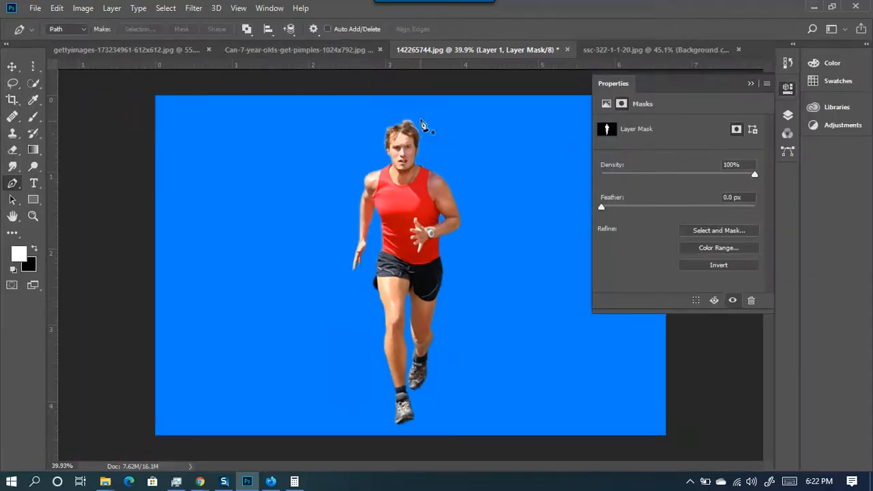
{"action": "scroll", "coordinate": [413, 122], "scroll_direction": "up", "scroll_amount": 3}
{"action": "scroll", "coordinate": [412, 121], "scroll_direction": "up", "scroll_amount": 2}
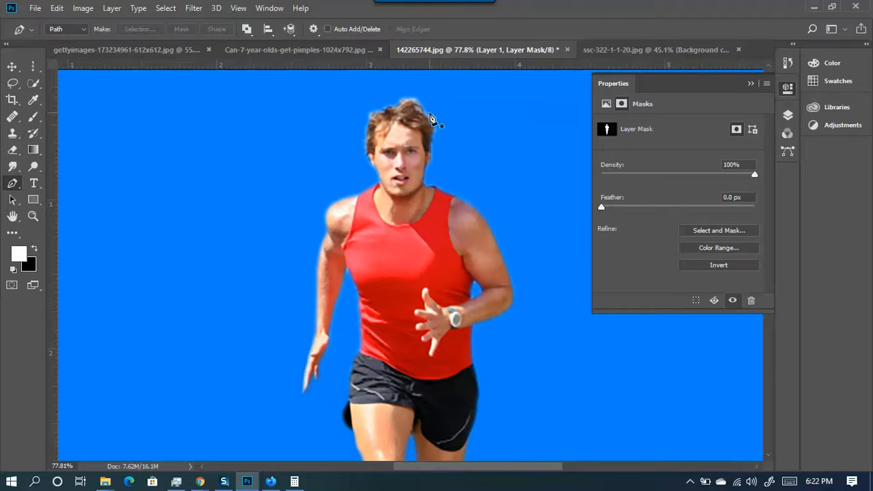
{"action": "scroll", "coordinate": [464, 238], "scroll_direction": "down", "scroll_amount": 4}
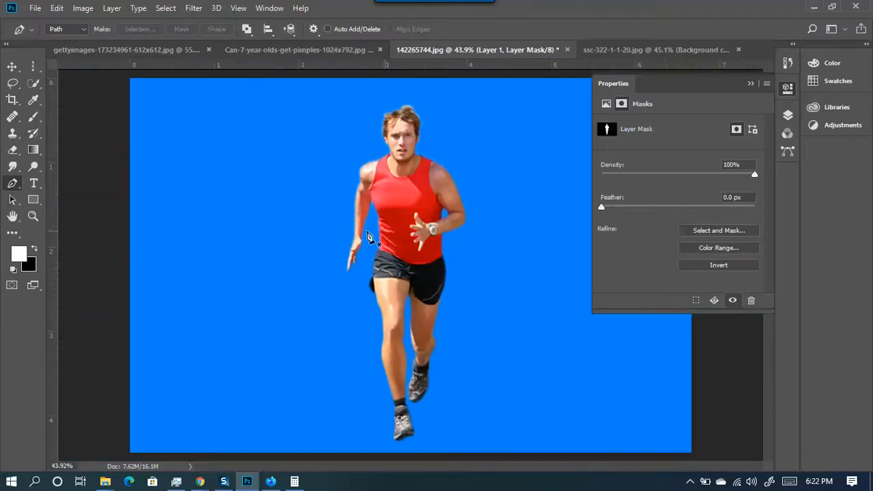
{"action": "scroll", "coordinate": [421, 205], "scroll_direction": "down", "scroll_amount": 2}
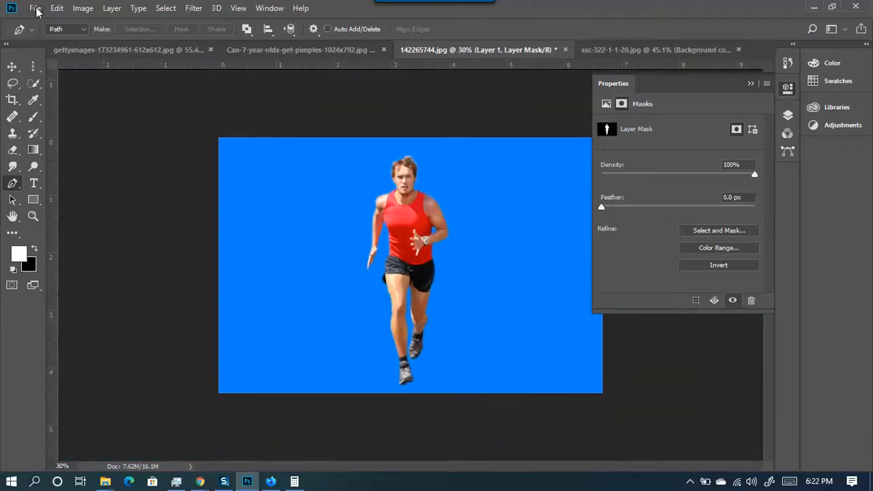
{"action": "left_click", "coordinate": [750, 84]}
{"action": "left_click", "coordinate": [788, 115]}
{"action": "double_click", "coordinate": [661, 217]}
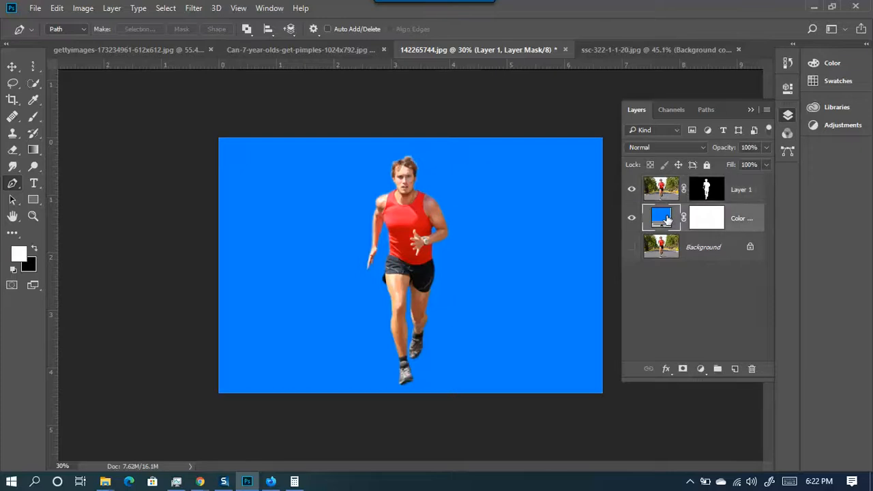
{"action": "left_click_drag", "start_coordinate": [525, 225], "coordinate": [446, 186]}
{"action": "key", "text": "p"}
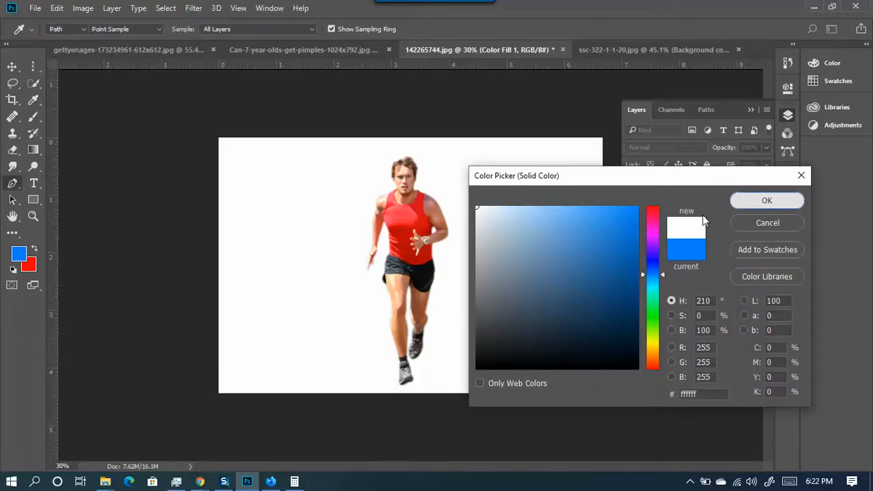
{"action": "left_click", "coordinate": [766, 200]}
- Hide the Color Fill 1 layer so the runner sits on transparency, then open Save for Web
{"action": "scroll", "coordinate": [431, 295], "scroll_direction": "down", "scroll_amount": 2}
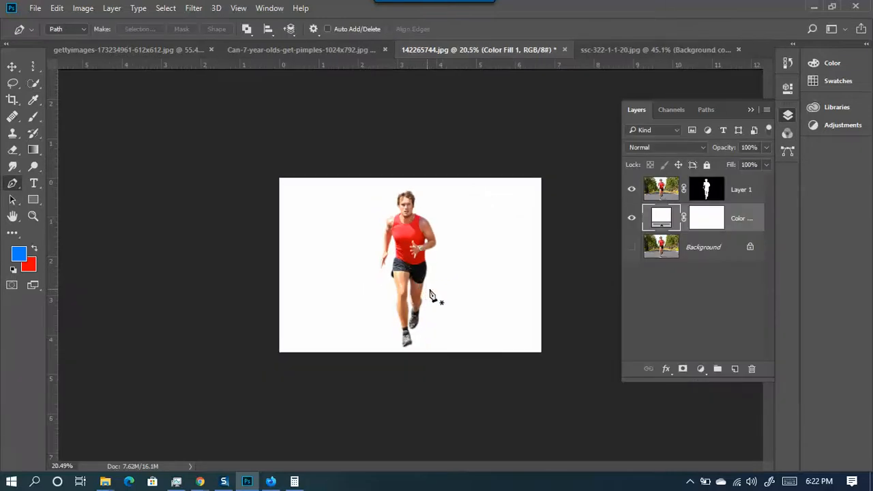
{"action": "left_click", "coordinate": [631, 218]}
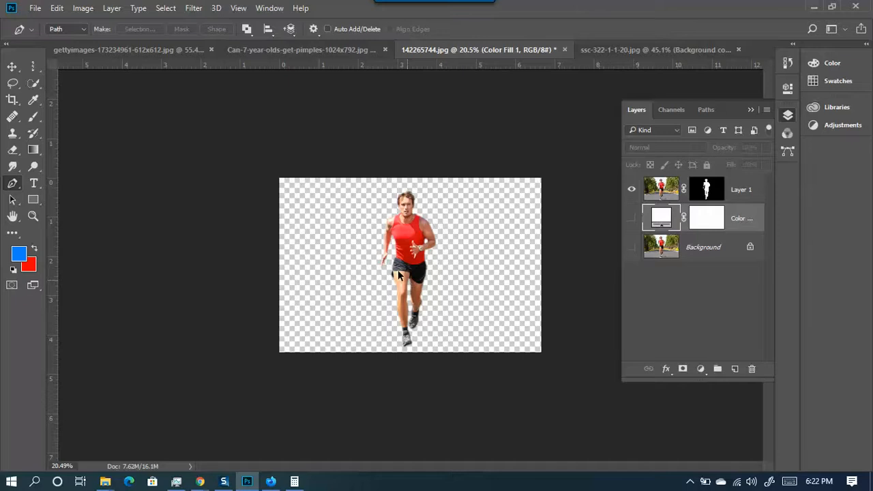
{"action": "key", "text": "ctrl+alt+shift+s"}
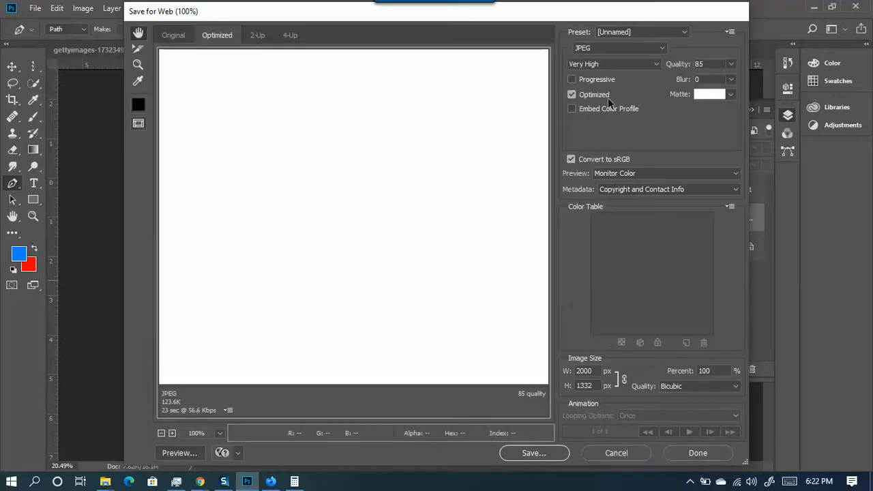
- Export the runner as a PNG-24 named 142265744.png to the Desktop
{"action": "left_click", "coordinate": [608, 47]}
{"action": "left_click", "coordinate": [584, 88]}
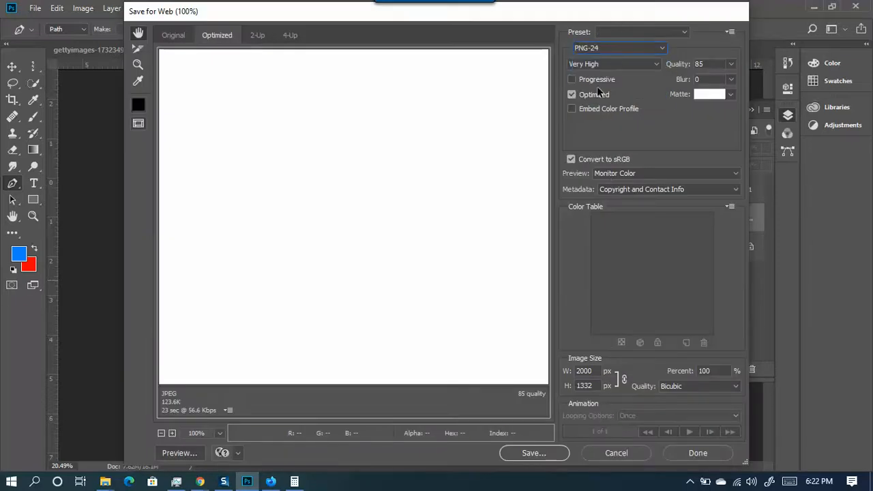
{"action": "left_click", "coordinate": [535, 453]}
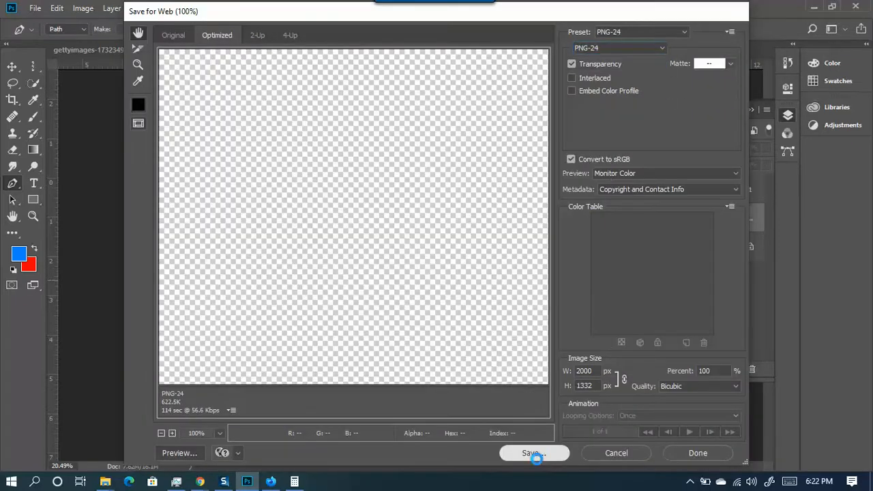
{"action": "left_click", "coordinate": [153, 137]}
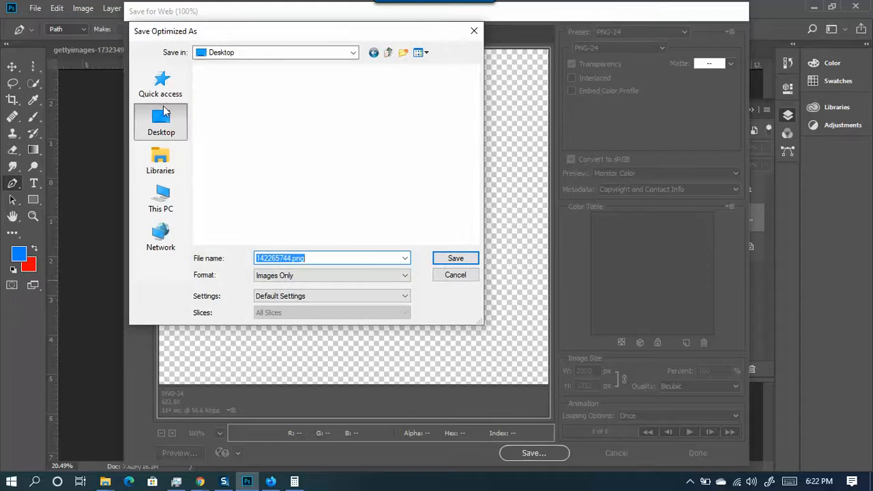
{"action": "scroll", "coordinate": [285, 167], "scroll_direction": "down", "scroll_amount": 3}
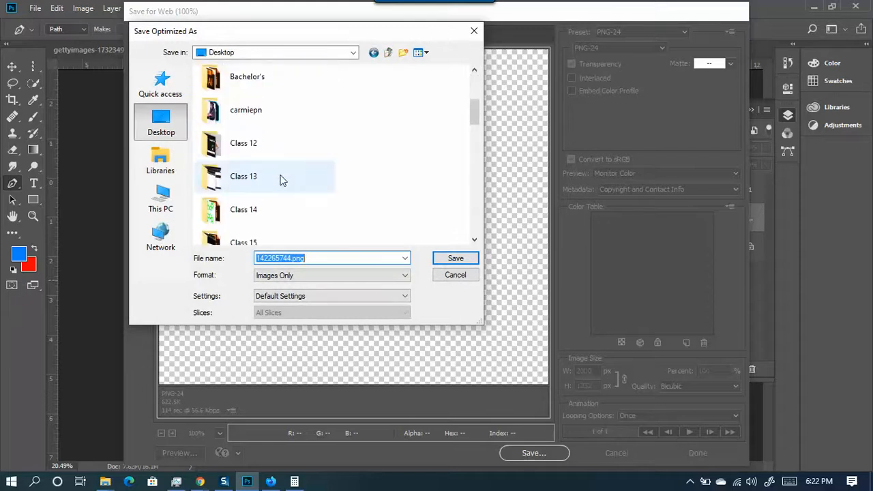
{"action": "scroll", "coordinate": [281, 171], "scroll_direction": "down", "scroll_amount": 2}
{"action": "scroll", "coordinate": [259, 163], "scroll_direction": "up", "scroll_amount": 5}
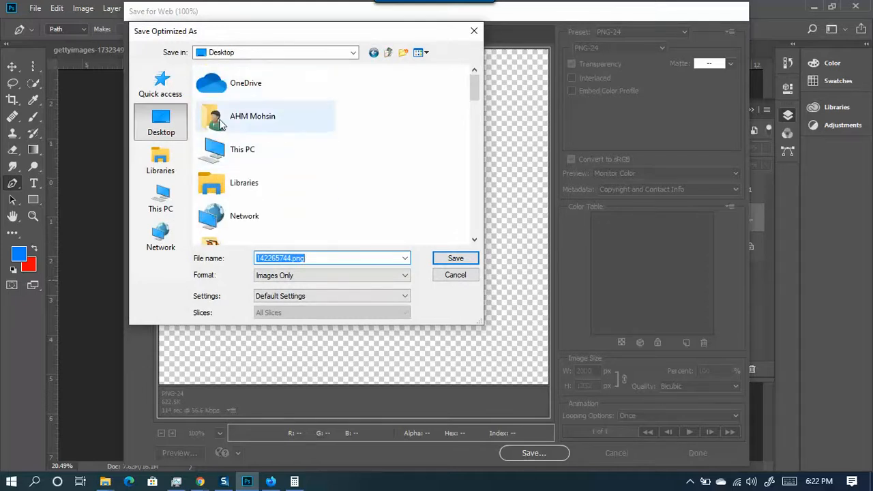
{"action": "scroll", "coordinate": [339, 204], "scroll_direction": "down", "scroll_amount": 10}
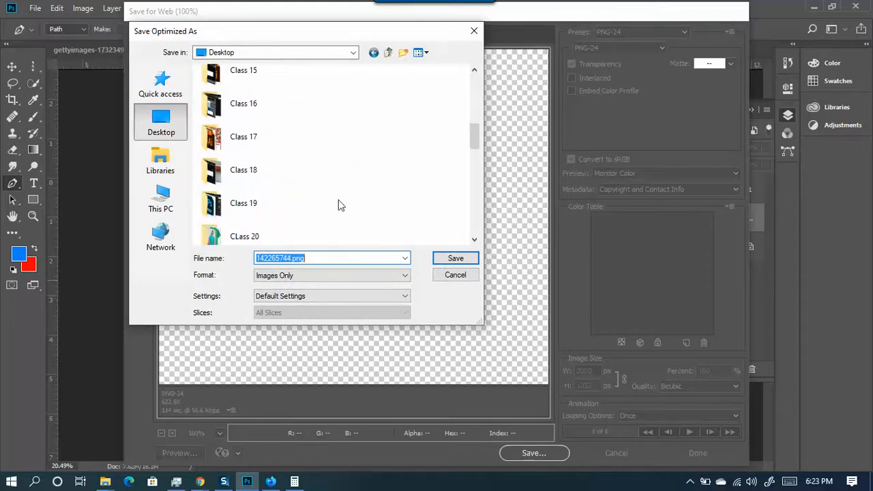
{"action": "scroll", "coordinate": [266, 184], "scroll_direction": "down", "scroll_amount": 3}
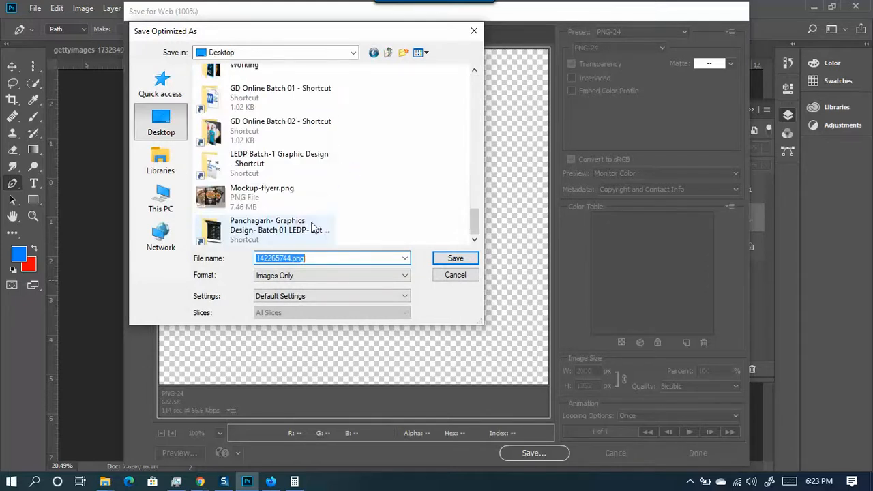
{"action": "left_click", "coordinate": [456, 259]}
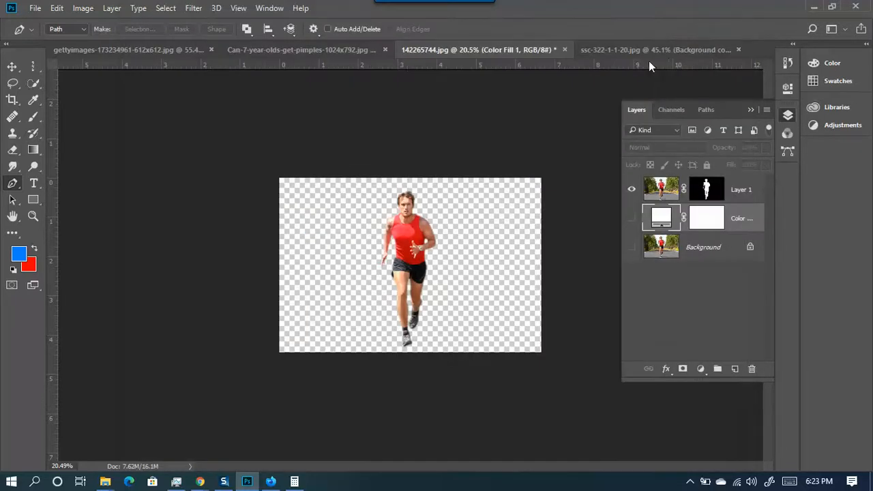
- Look over the ssc-322 chair and gettyimages woman documents, then show Can-7-year-olds-get-pimples-1024x792.jpg
{"action": "left_click", "coordinate": [647, 57]}
{"action": "scroll", "coordinate": [538, 249], "scroll_direction": "down", "scroll_amount": 3}
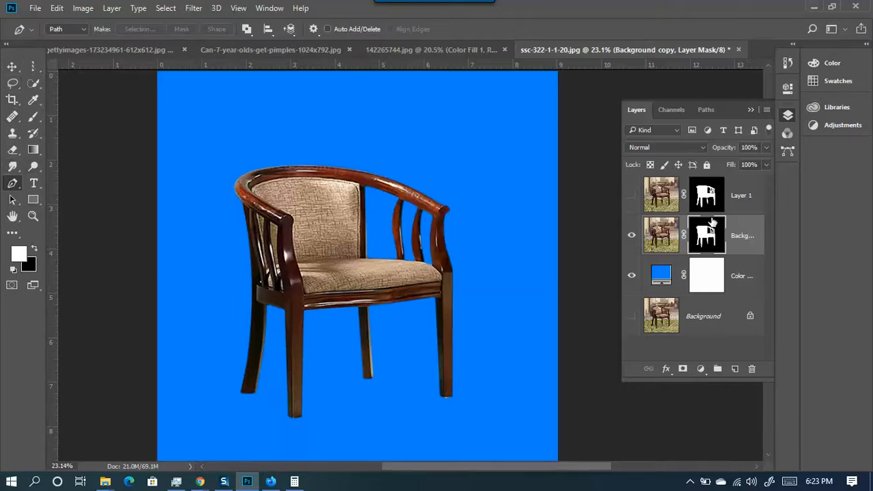
{"action": "left_click", "coordinate": [163, 50]}
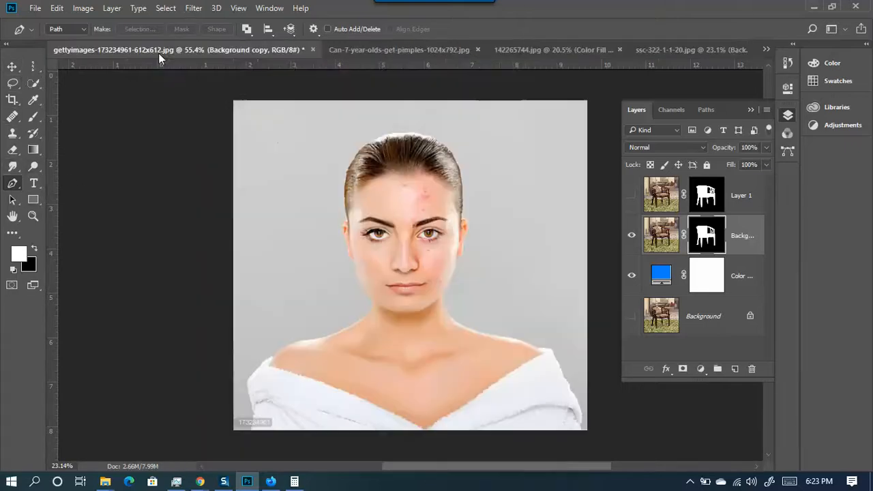
{"action": "left_click", "coordinate": [407, 51]}
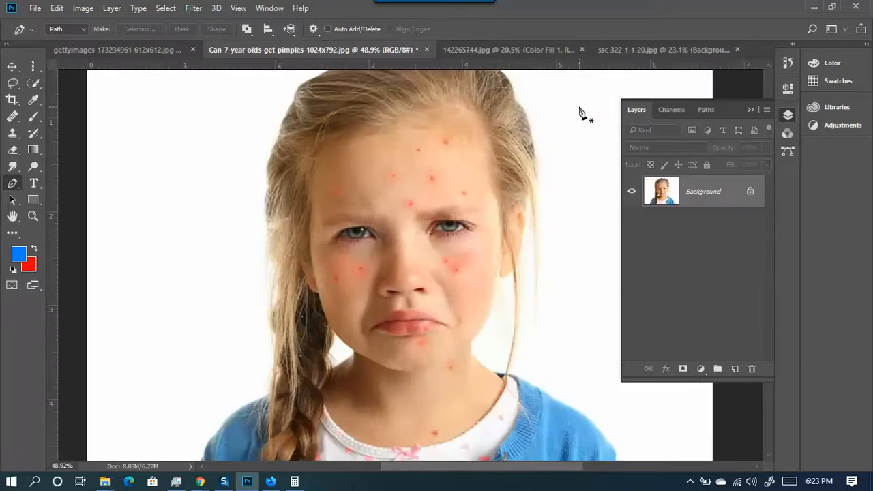
- Bring Google Meet forward, dismiss the screenshot notification, and scroll through the 19 participants
{"action": "mouse_move", "coordinate": [202, 485]}
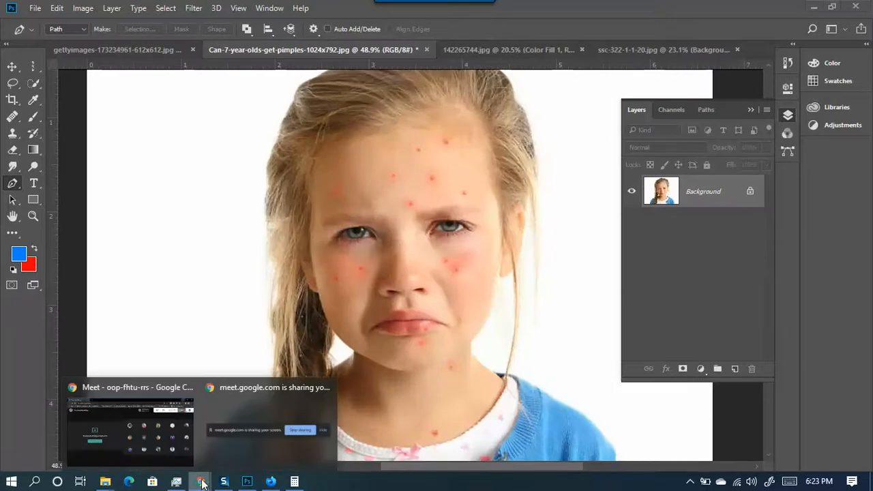
{"action": "left_click", "coordinate": [142, 431]}
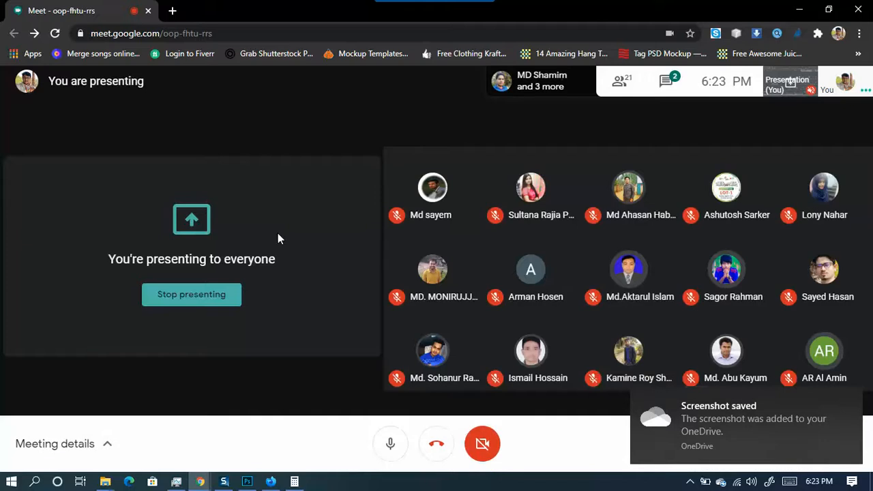
{"action": "left_click_drag", "start_coordinate": [699, 431], "coordinate": [841, 425]}
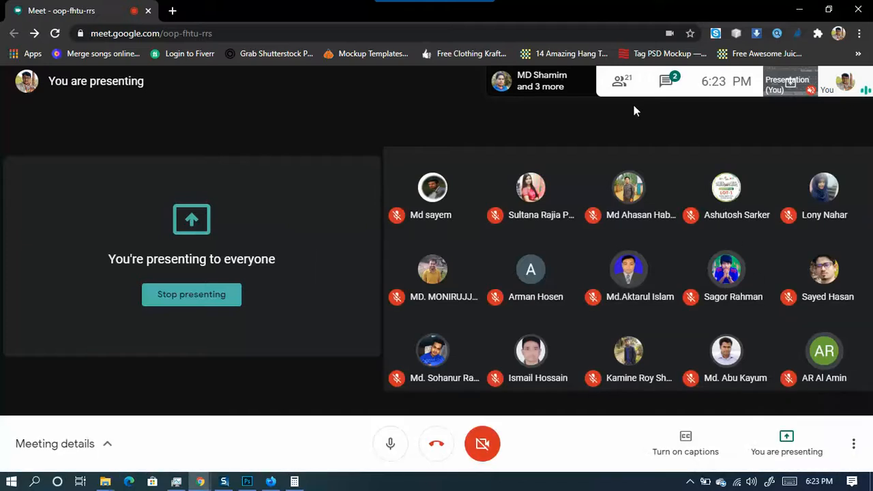
{"action": "left_click", "coordinate": [620, 82]}
{"action": "scroll", "coordinate": [789, 341], "scroll_direction": "down", "scroll_amount": 3}
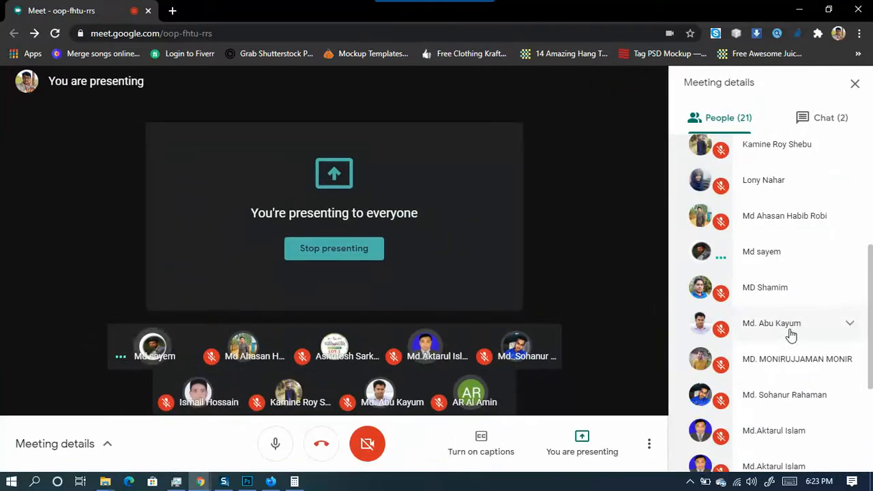
{"action": "scroll", "coordinate": [792, 332], "scroll_direction": "down", "scroll_amount": 2}
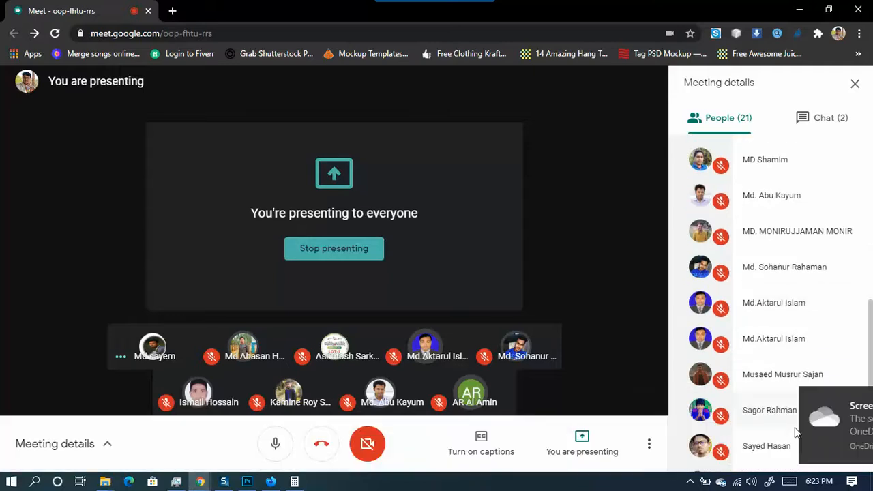
{"action": "scroll", "coordinate": [807, 433], "scroll_direction": "down", "scroll_amount": 2}
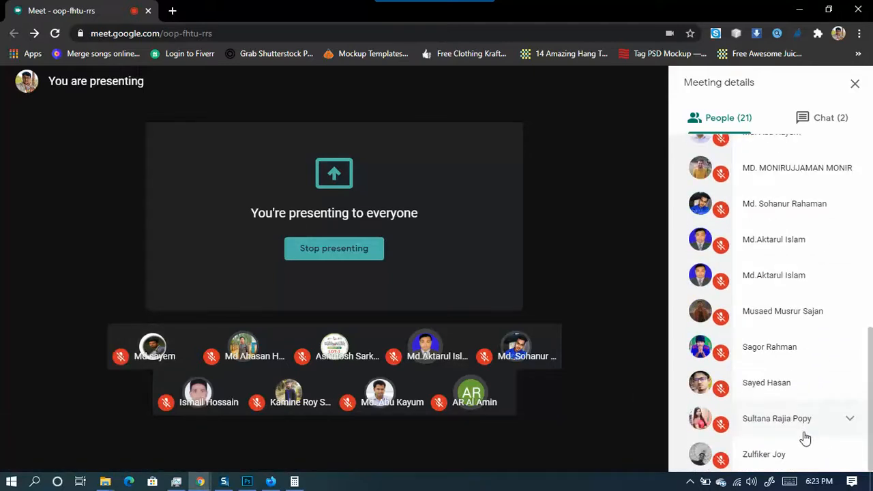
{"action": "scroll", "coordinate": [812, 409], "scroll_direction": "up", "scroll_amount": 8}
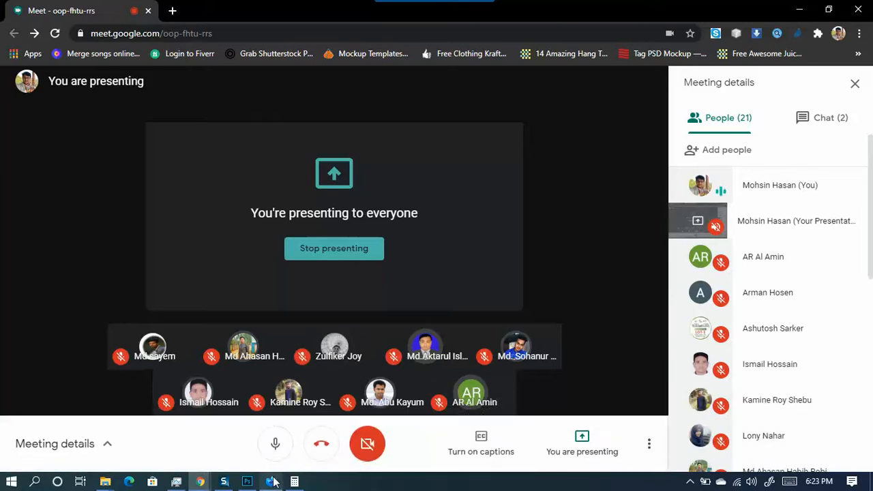
{"action": "mouse_move", "coordinate": [258, 484]}
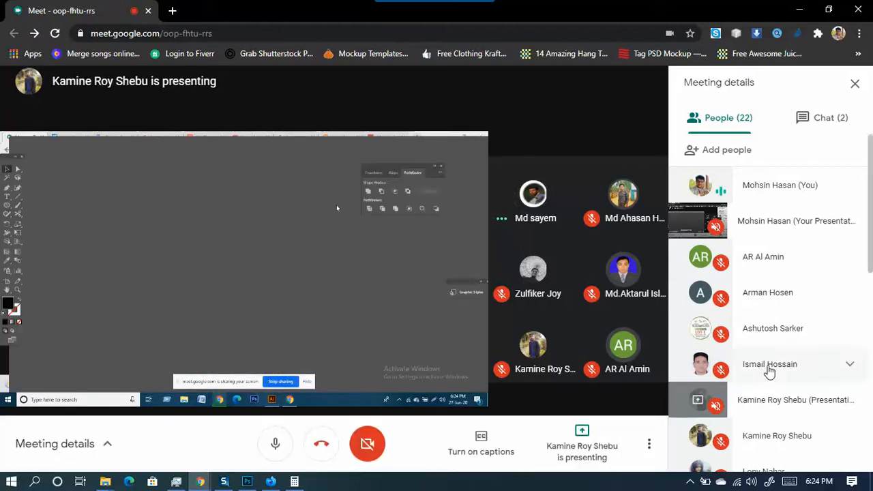
{"action": "scroll", "coordinate": [767, 369], "scroll_direction": "down", "scroll_amount": 7}
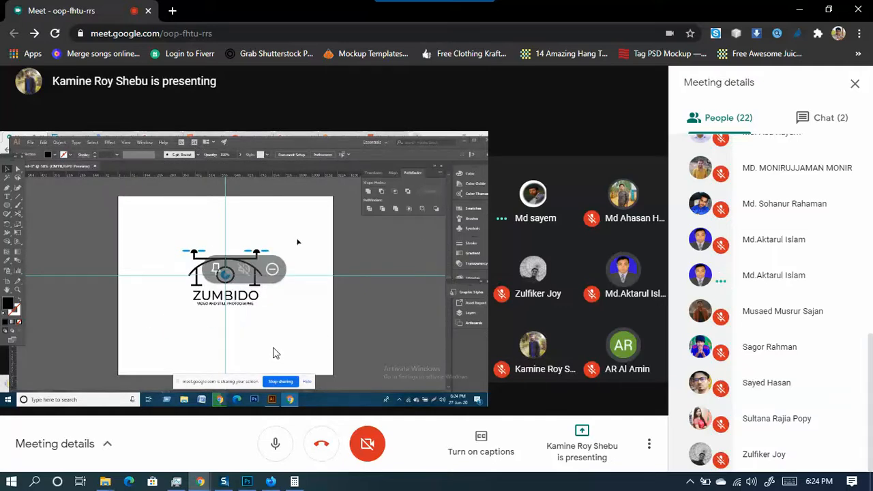
{"action": "mouse_move", "coordinate": [623, 279]}
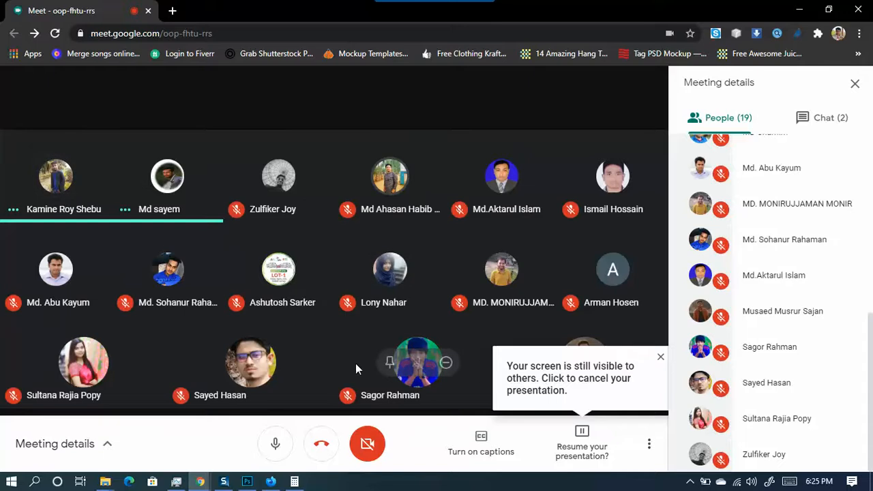
- Back in Photoshop, hide the blue Color Fill behind the chair in ssc-322
{"action": "left_click", "coordinate": [798, 10]}
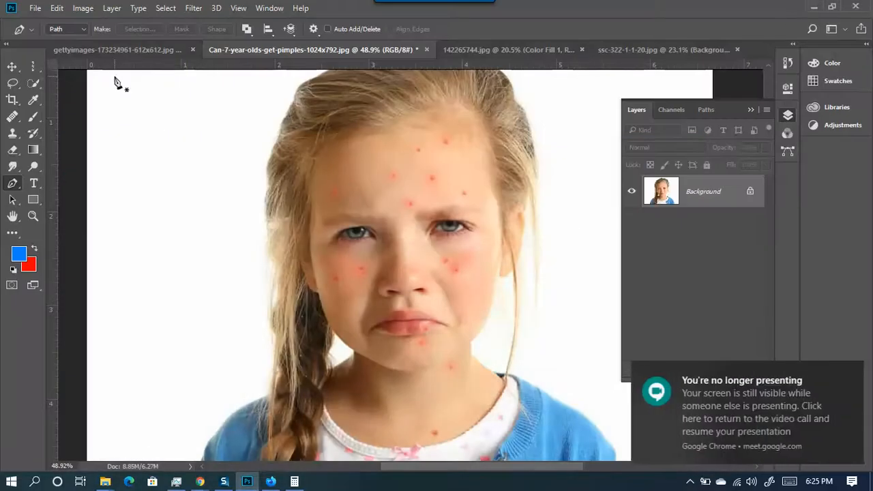
{"action": "left_click", "coordinate": [103, 48]}
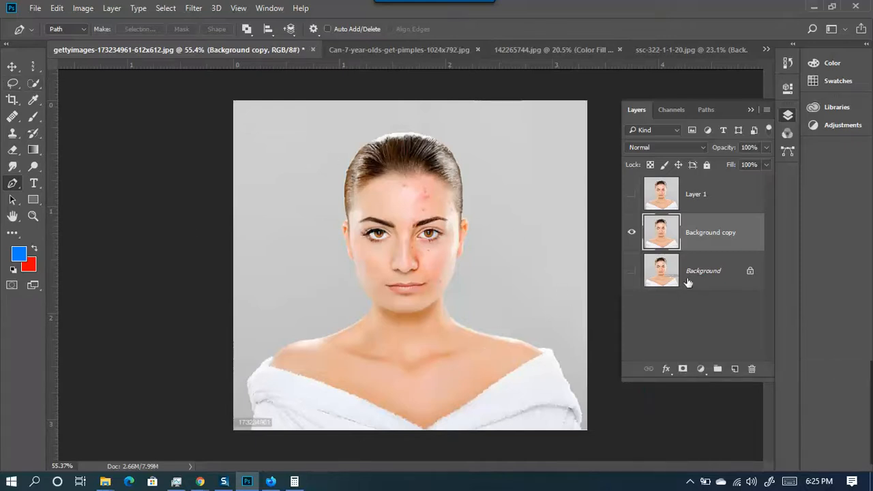
{"action": "left_click", "coordinate": [655, 48]}
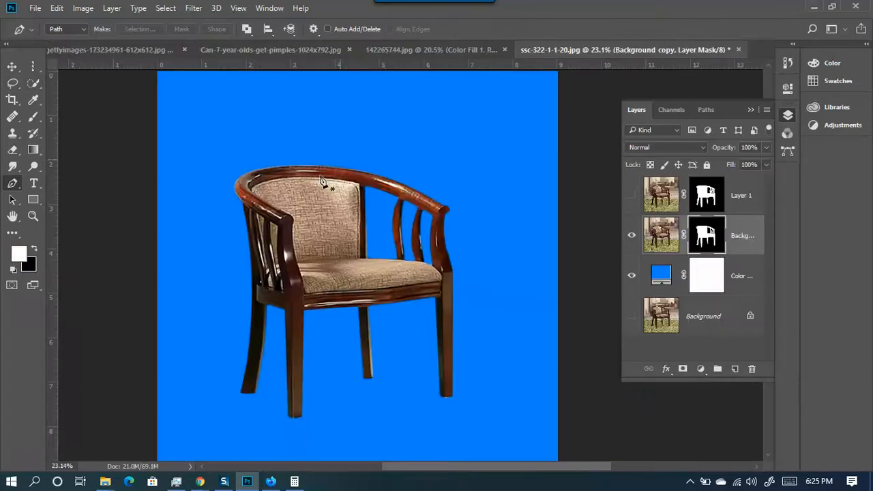
{"action": "left_click", "coordinate": [632, 274]}
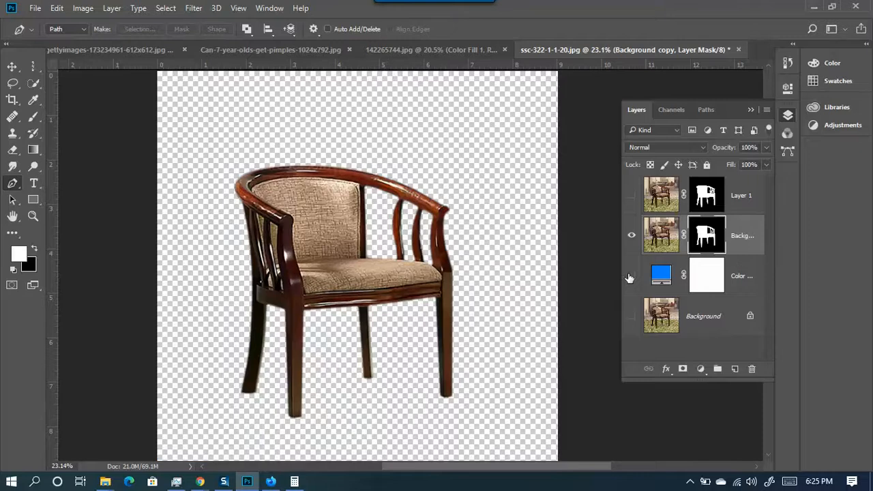
- Fit the running man image on screen, return to the chair document, then bring Firefox forward
{"action": "left_click", "coordinate": [465, 47]}
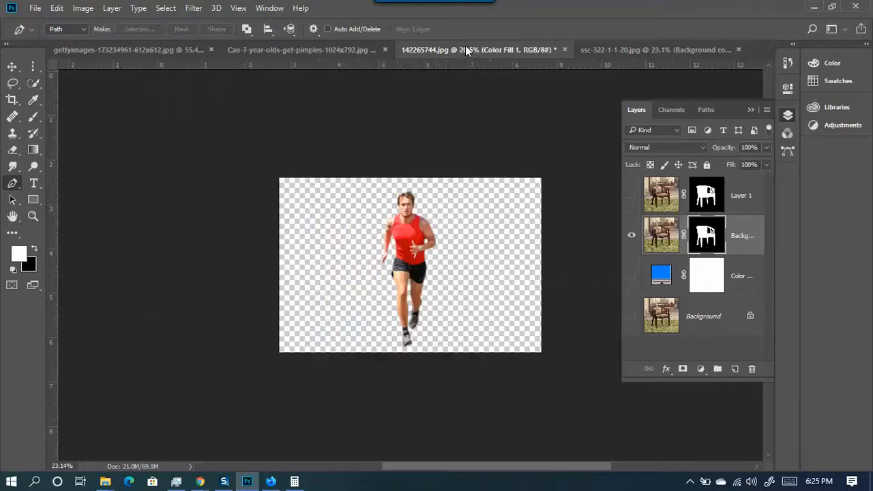
{"action": "key", "text": "ctrl+0"}
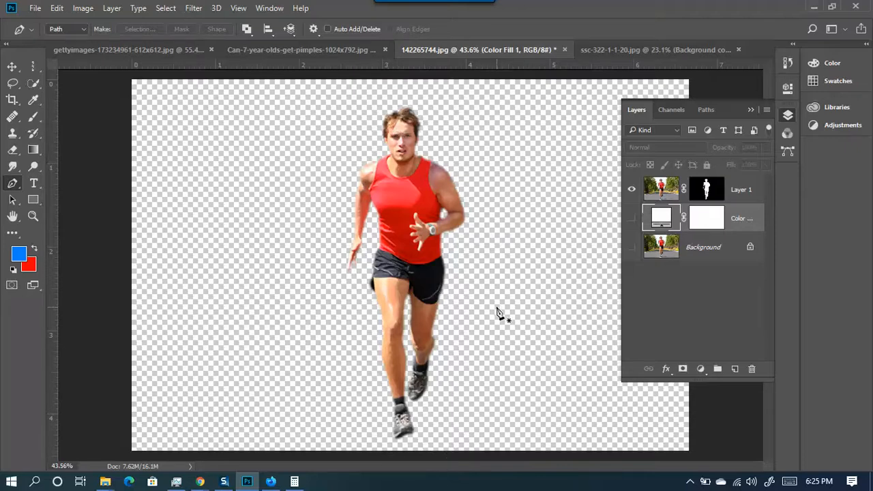
{"action": "left_click", "coordinate": [666, 50]}
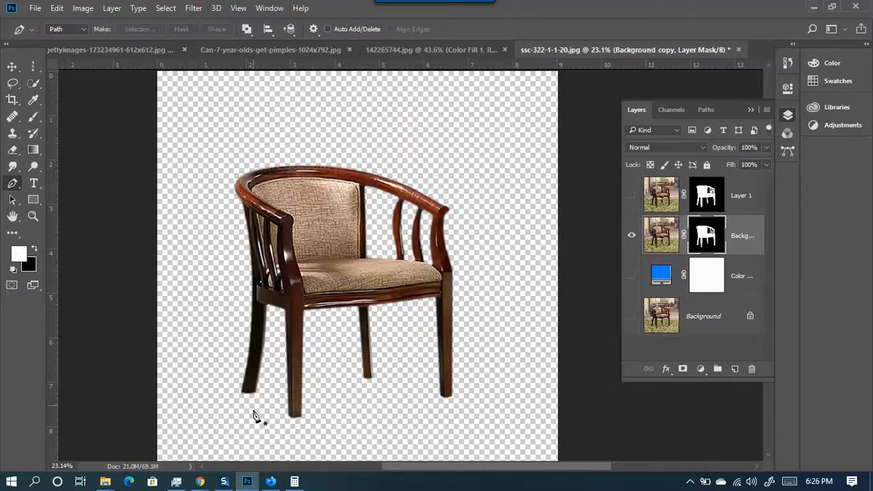
{"action": "left_click", "coordinate": [270, 482]}
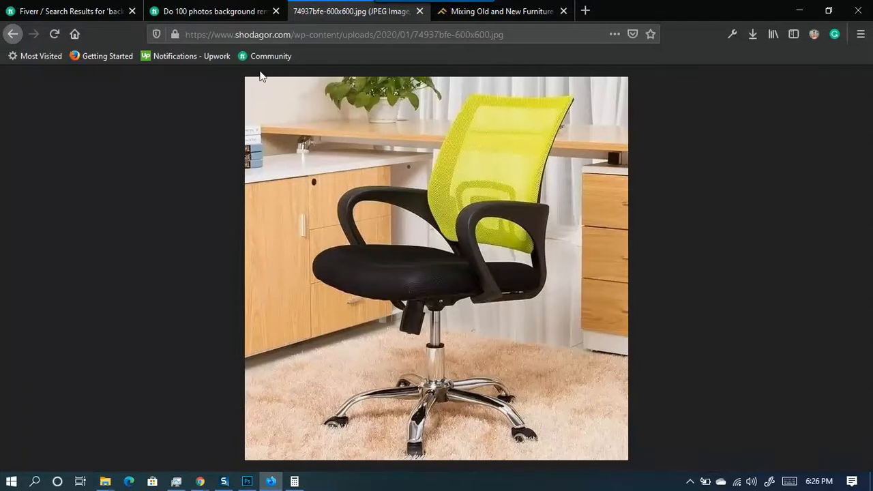
- Review the Fiverr background removal gig page and scroll through the search results
{"action": "left_click", "coordinate": [196, 8]}
{"action": "scroll", "coordinate": [278, 247], "scroll_direction": "down", "scroll_amount": 5}
{"action": "scroll", "coordinate": [312, 248], "scroll_direction": "up", "scroll_amount": 5}
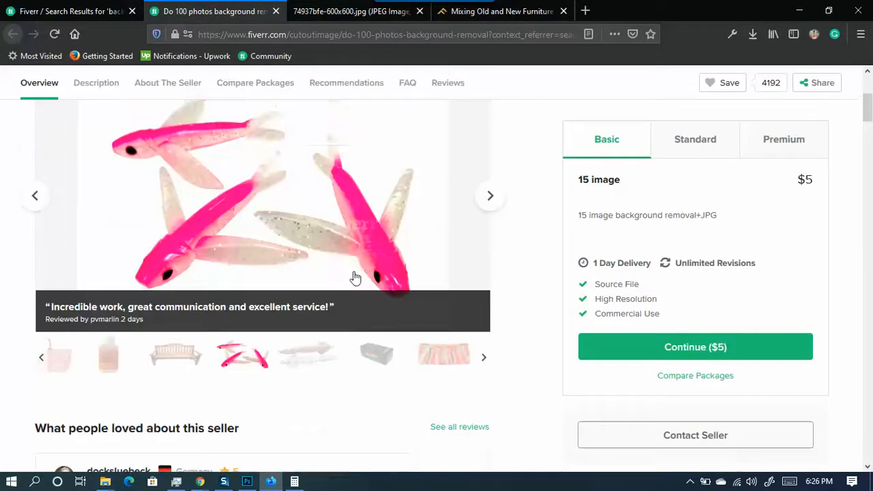
{"action": "left_click", "coordinate": [105, 10]}
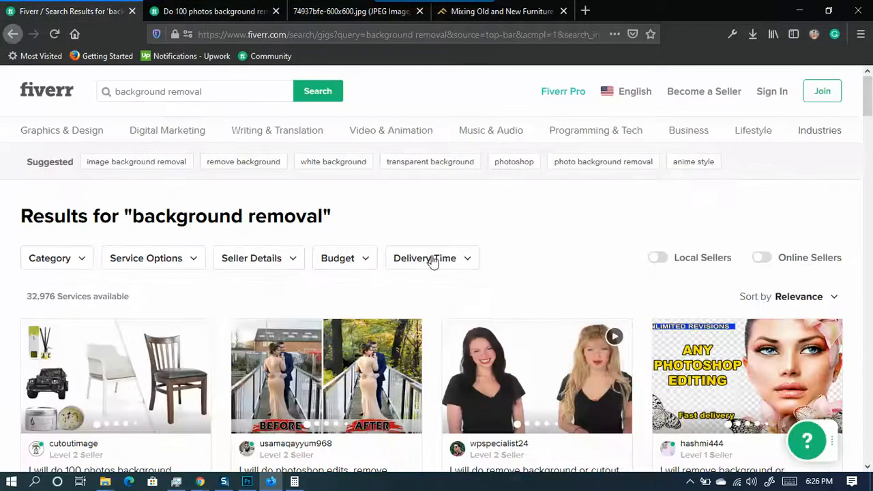
{"action": "scroll", "coordinate": [256, 187], "scroll_direction": "down", "scroll_amount": 3}
{"action": "scroll", "coordinate": [257, 187], "scroll_direction": "down", "scroll_amount": 3}
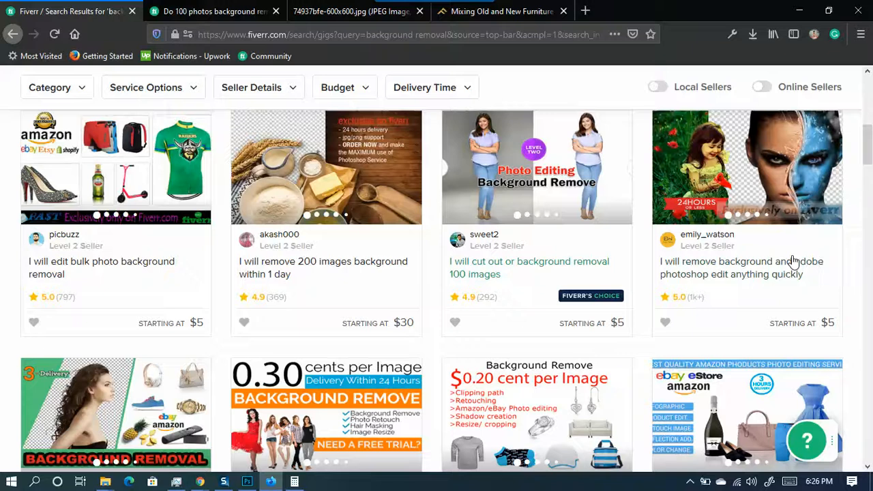
{"action": "scroll", "coordinate": [604, 230], "scroll_direction": "down", "scroll_amount": 4}
{"action": "scroll", "coordinate": [328, 205], "scroll_direction": "down", "scroll_amount": 3}
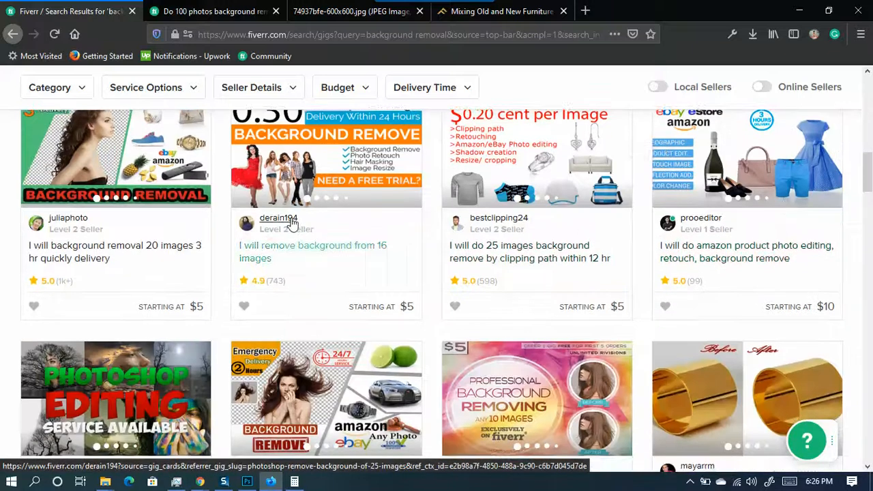
{"action": "scroll", "coordinate": [336, 222], "scroll_direction": "down", "scroll_amount": 6}
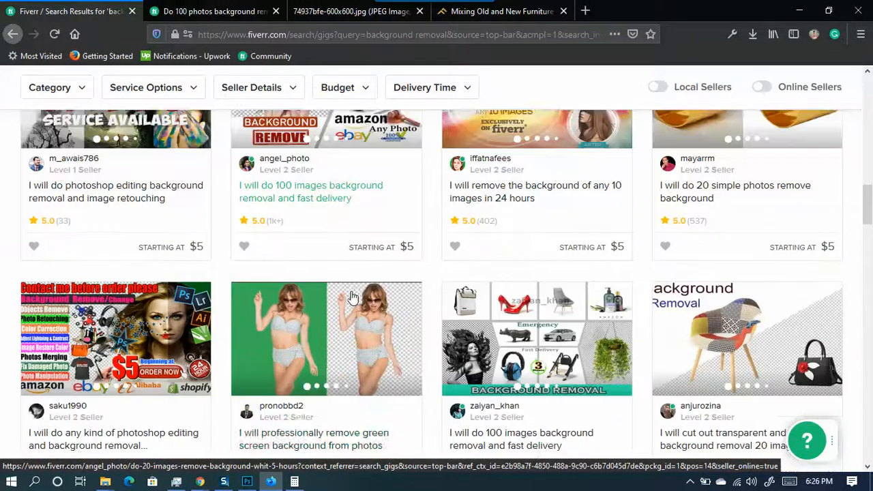
{"action": "scroll", "coordinate": [521, 270], "scroll_direction": "down", "scroll_amount": 3}
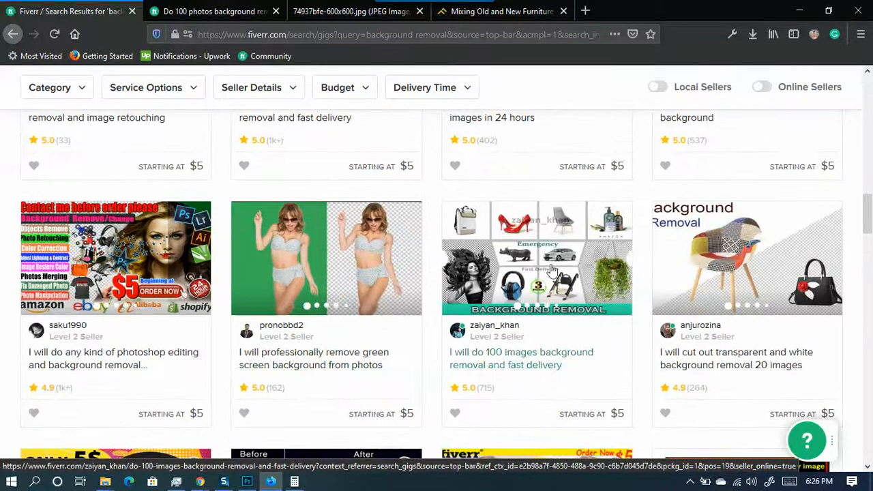
- Open the 100 images background removal gig, read it, then minimize the browser
{"action": "left_click", "coordinate": [553, 272]}
{"action": "scroll", "coordinate": [343, 239], "scroll_direction": "down", "scroll_amount": 5}
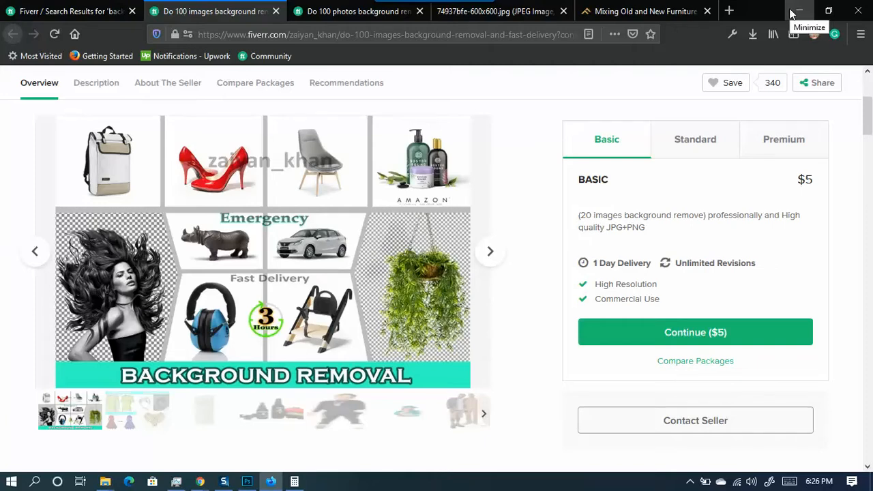
{"action": "left_click", "coordinate": [791, 12]}
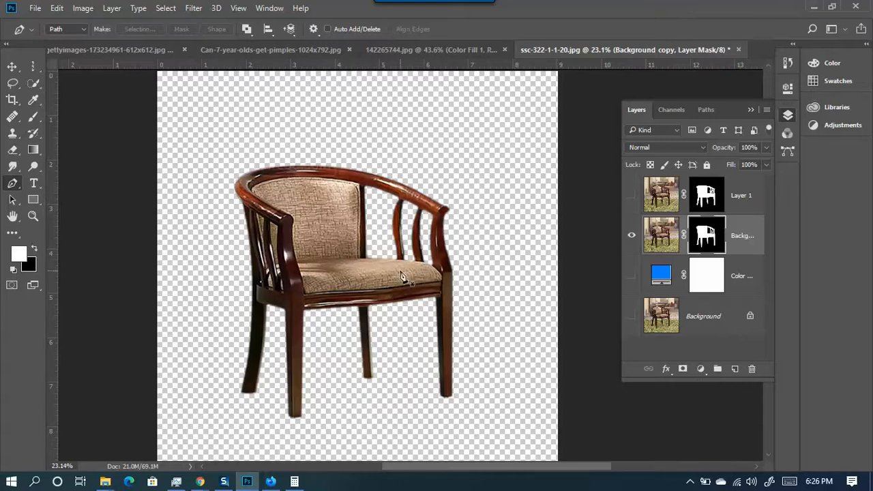
- Check the chair cutout, then paint black on its mask over the spindle top's pale fringe
{"action": "left_click", "coordinate": [631, 236]}
{"action": "left_click", "coordinate": [631, 236]}
{"action": "scroll", "coordinate": [436, 218], "scroll_direction": "up", "scroll_amount": 8}
{"action": "scroll", "coordinate": [440, 242], "scroll_direction": "up", "scroll_amount": 3}
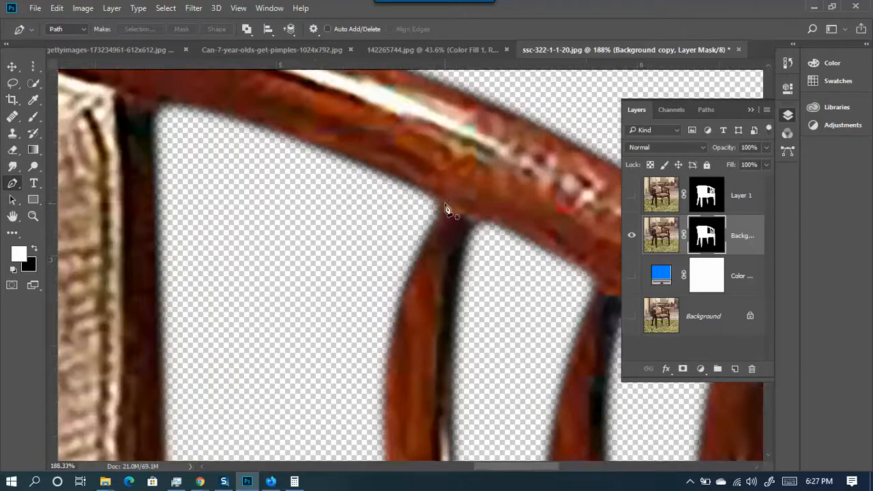
{"action": "left_click", "coordinate": [32, 116]}
{"action": "mouse_move", "coordinate": [456, 234]}
{"action": "left_mouse_down"}
{"action": "mouse_move", "coordinate": [438, 258]}
{"action": "mouse_move", "coordinate": [445, 211]}
{"action": "mouse_move", "coordinate": [438, 266]}
{"action": "mouse_move", "coordinate": [447, 192]}
{"action": "mouse_move", "coordinate": [432, 302]}
{"action": "mouse_move", "coordinate": [434, 218]}
{"action": "mouse_move", "coordinate": [424, 216]}
{"action": "mouse_move", "coordinate": [416, 297]}
{"action": "mouse_move", "coordinate": [435, 190]}
{"action": "mouse_move", "coordinate": [400, 237]}
{"action": "mouse_move", "coordinate": [405, 214]}
{"action": "left_mouse_up"}
{"action": "key", "text": "x"}
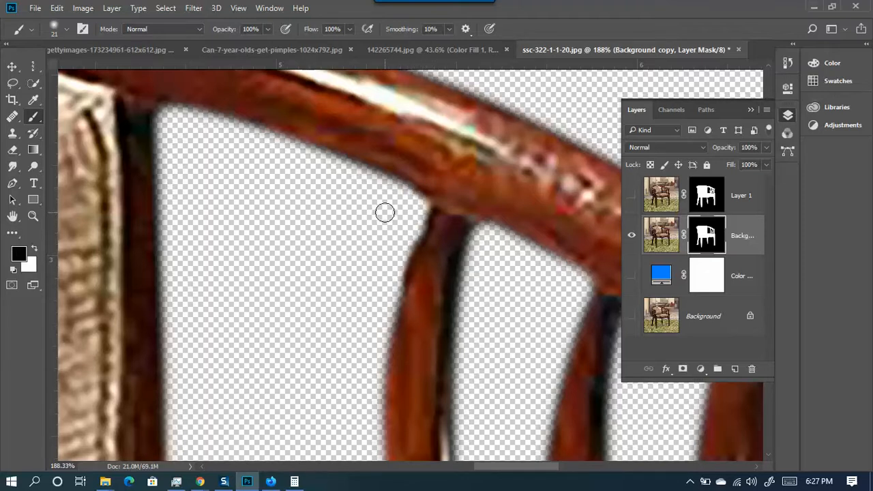
{"action": "scroll", "coordinate": [357, 241], "scroll_direction": "down", "scroll_amount": 5}
{"action": "scroll", "coordinate": [429, 259], "scroll_direction": "down", "scroll_amount": 4}
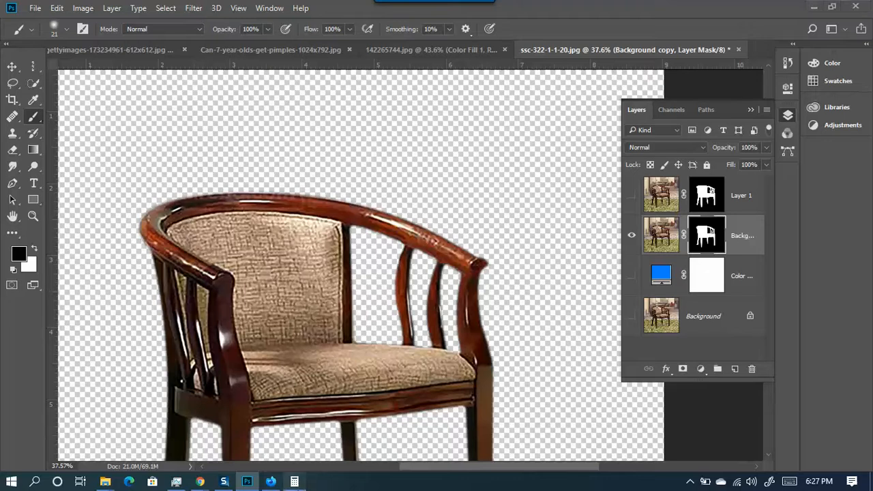
- Glance at the calculator, then bring the Fiverr 100-images gig (Basic $5) back up
{"action": "left_click", "coordinate": [294, 480]}
{"action": "left_click", "coordinate": [818, 75]}
{"action": "scroll", "coordinate": [371, 258], "scroll_direction": "down", "scroll_amount": 4}
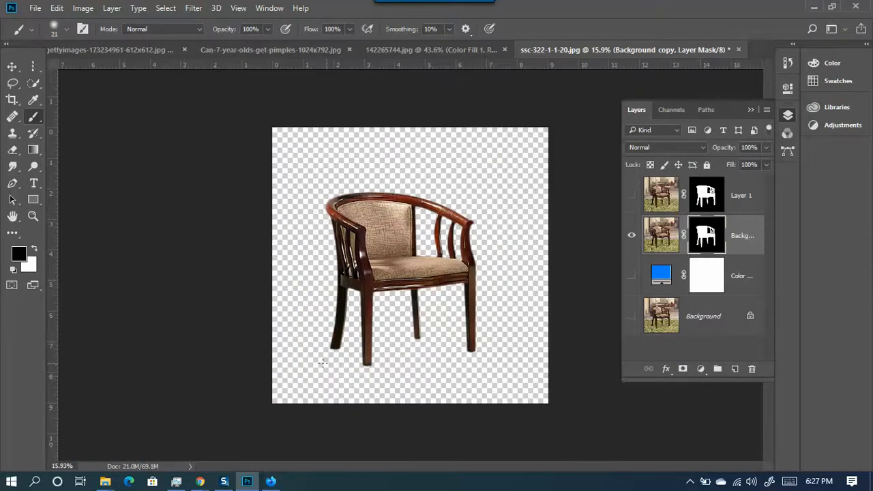
{"action": "left_click", "coordinate": [271, 481]}
{"action": "scroll", "coordinate": [361, 273], "scroll_direction": "down", "scroll_amount": 3}
{"action": "scroll", "coordinate": [371, 348], "scroll_direction": "up", "scroll_amount": 5}
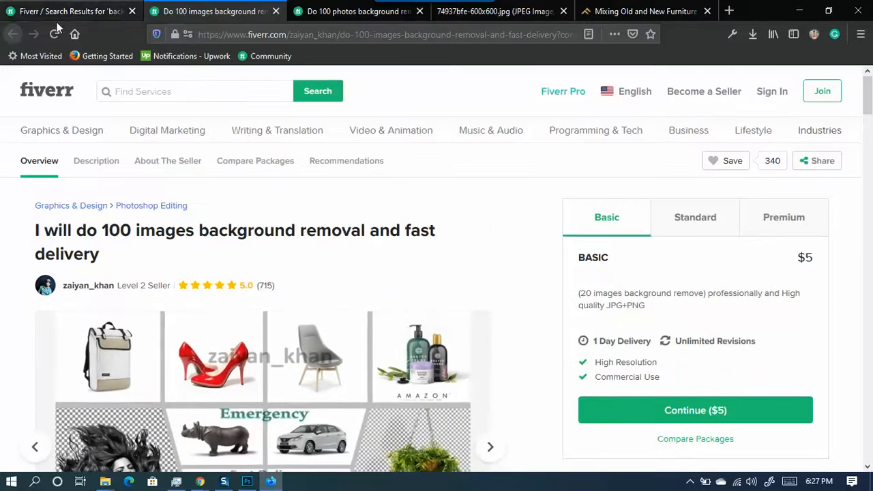
- Scroll the gig page and minimize Firefox, leaving the Google Meet participant grid in front
{"action": "scroll", "coordinate": [350, 364], "scroll_direction": "down", "scroll_amount": 2}
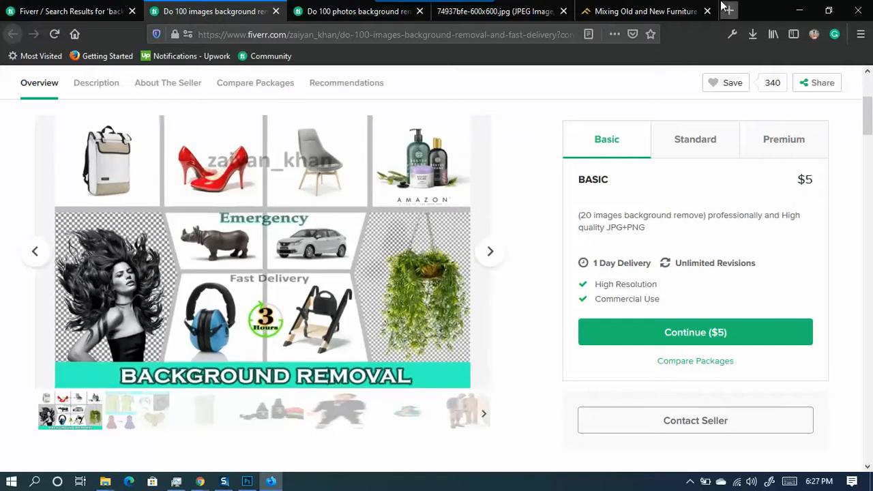
{"action": "left_click", "coordinate": [799, 10]}
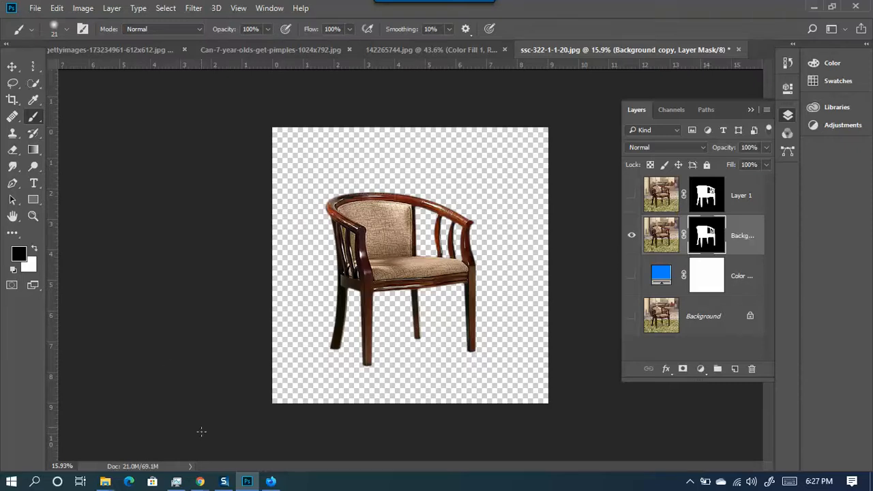
- Switch to Chrome and search 'drive' in a new tab
{"action": "mouse_move", "coordinate": [200, 481]}
{"action": "left_click", "coordinate": [167, 441]}
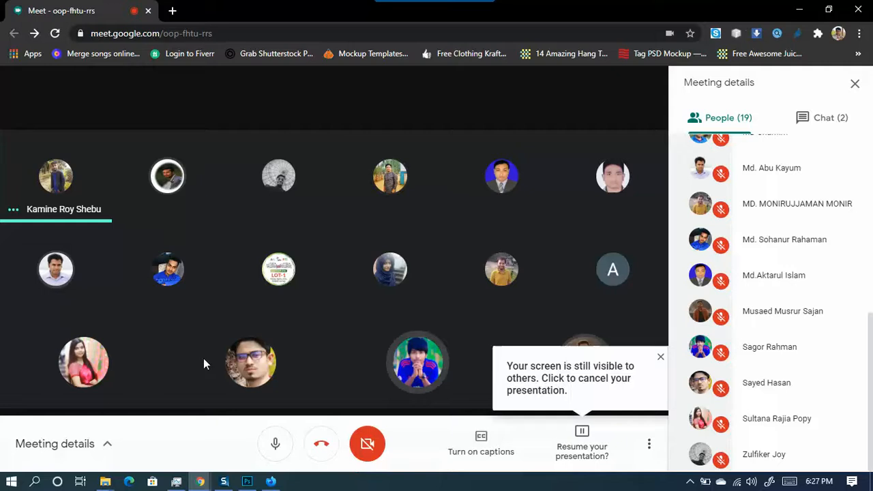
{"action": "left_click", "coordinate": [173, 10]}
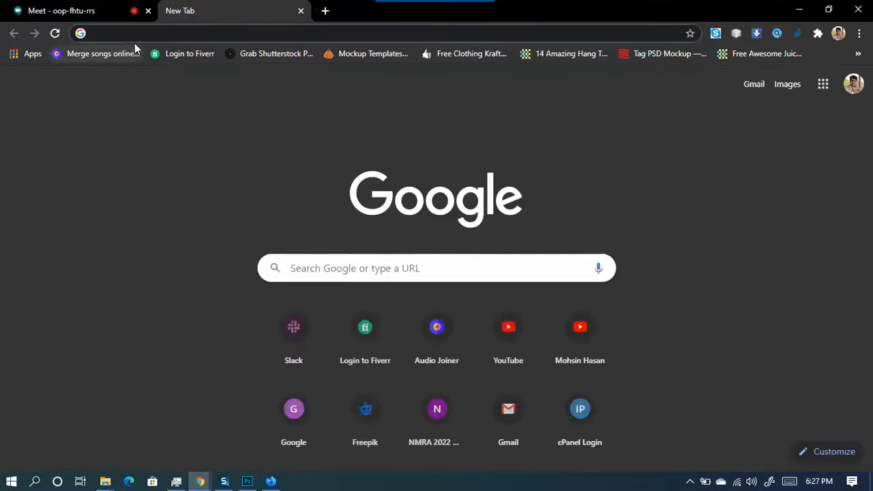
{"action": "left_click", "coordinate": [115, 32]}
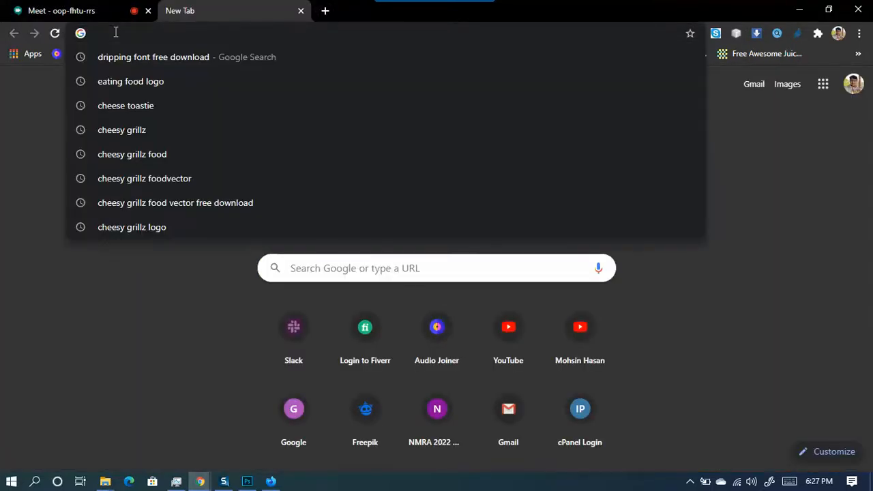
{"action": "type", "text": "drive"}
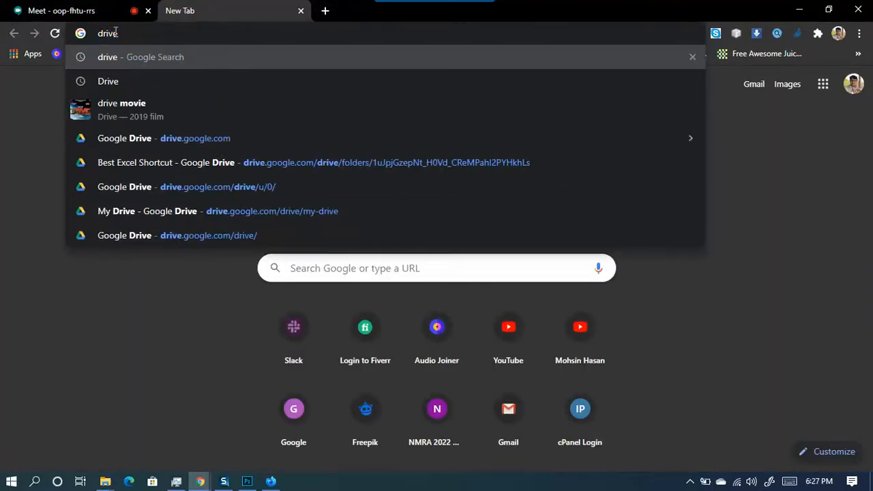
{"action": "key", "text": "Return"}
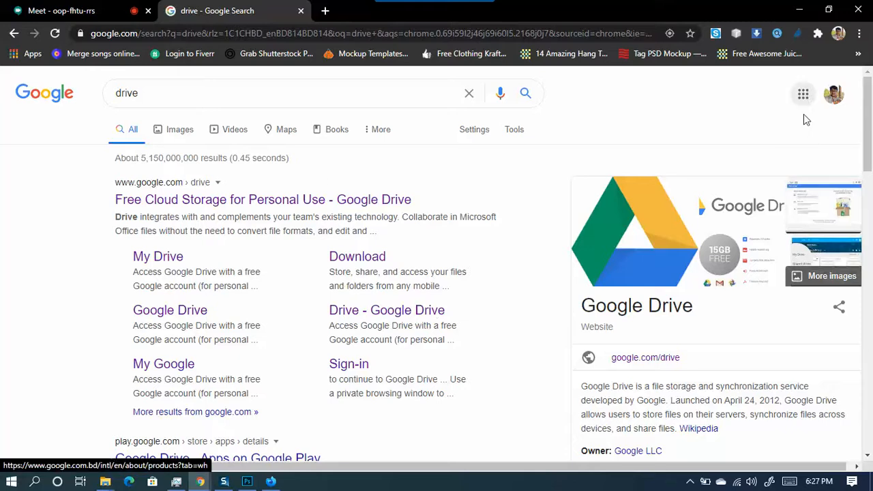
- Open Google Drive from the apps grid and show its starred folders and files
{"action": "left_click", "coordinate": [804, 99]}
{"action": "left_click", "coordinate": [816, 218]}
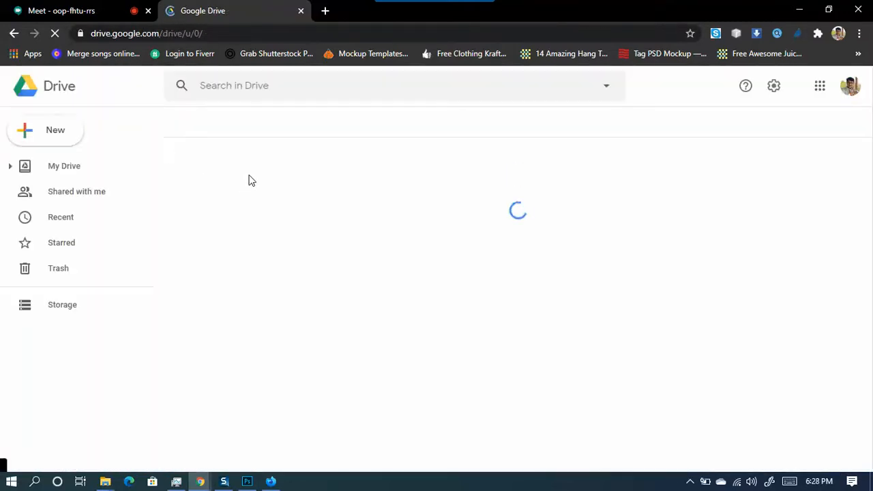
{"action": "left_click", "coordinate": [66, 244]}
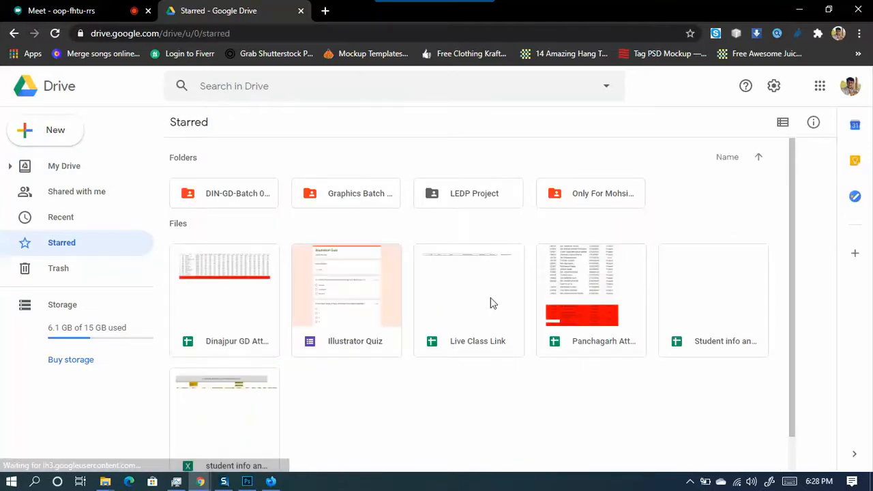
- Open the Panchagarh Attendance Sheet's GD-01 tab and select the 27-June-2020 cells X2 to X4
{"action": "double_click", "coordinate": [584, 290]}
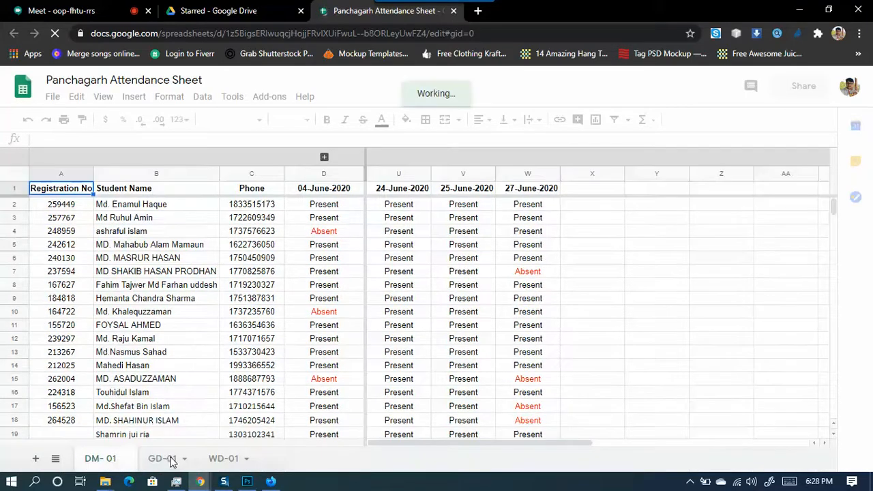
{"action": "left_click", "coordinate": [168, 462]}
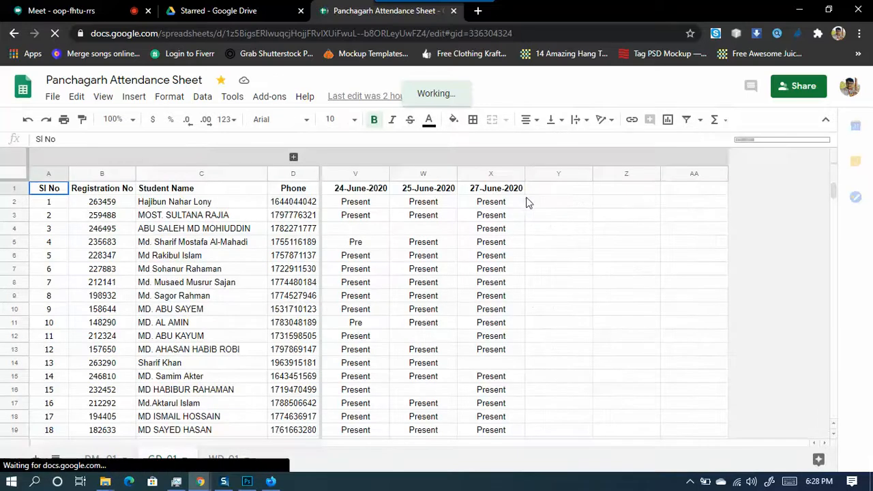
{"action": "left_click", "coordinate": [506, 203]}
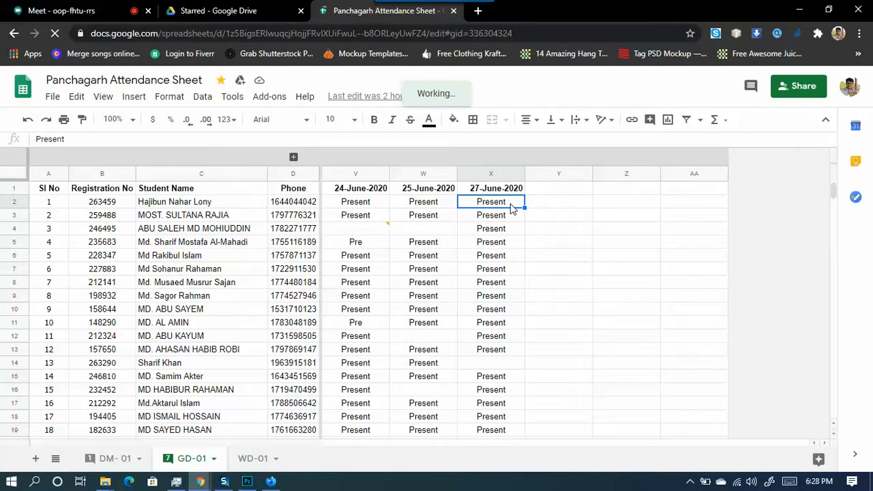
{"action": "left_click", "coordinate": [506, 217]}
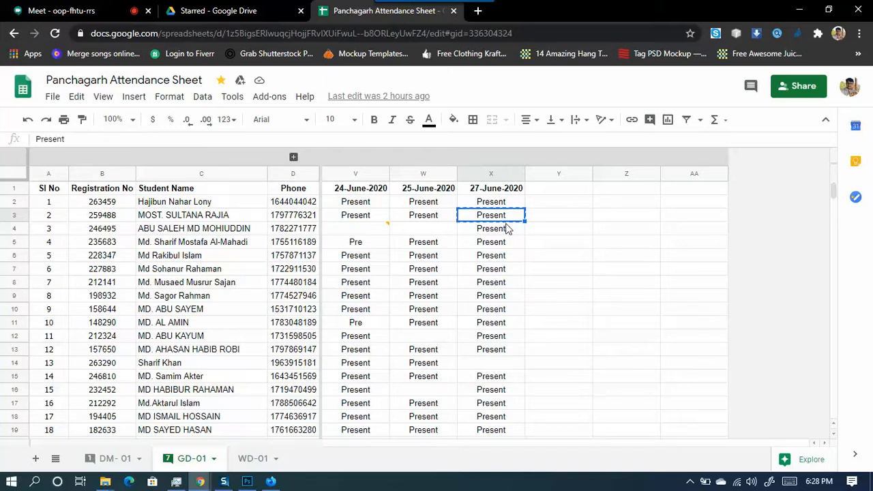
{"action": "left_click", "coordinate": [508, 232]}
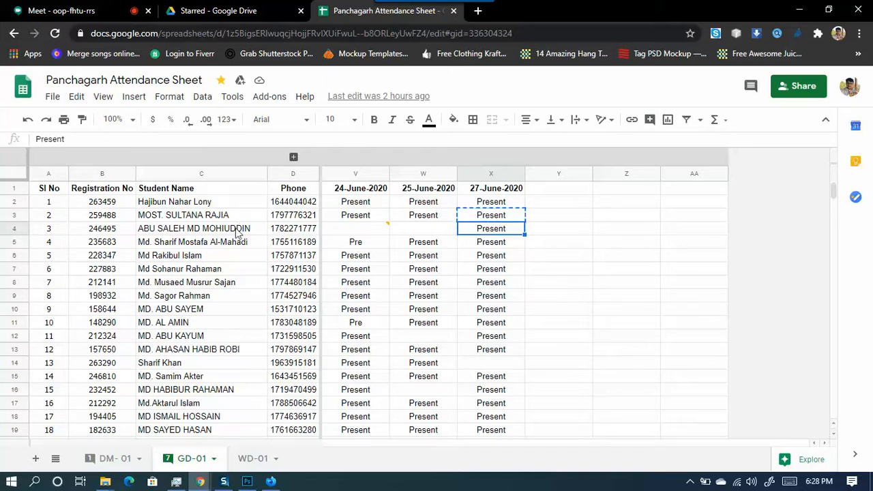
- Trim the X4, X5 and X6 attendance entries from Present to Pre
{"action": "double_click", "coordinate": [511, 230]}
{"action": "key", "text": "BackSpace"}
{"action": "key", "text": "BackSpace"}
{"action": "key", "text": "BackSpace"}
{"action": "key", "text": "BackSpace"}
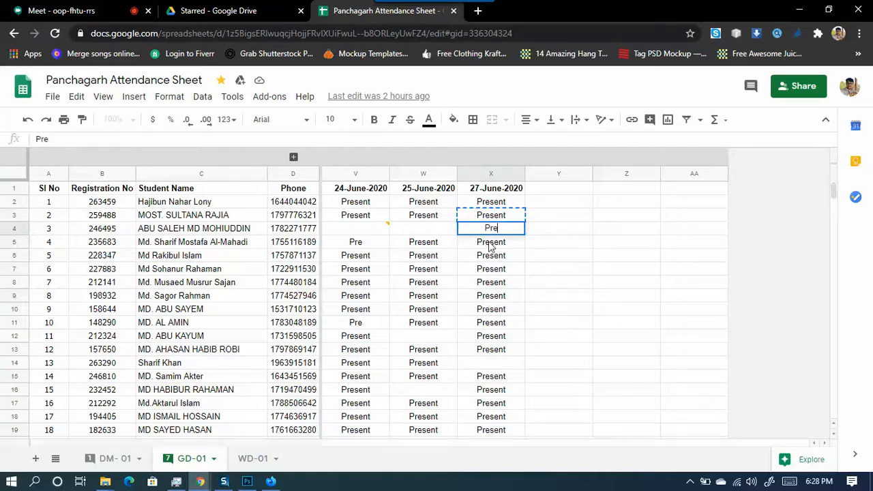
{"action": "key", "text": "Return"}
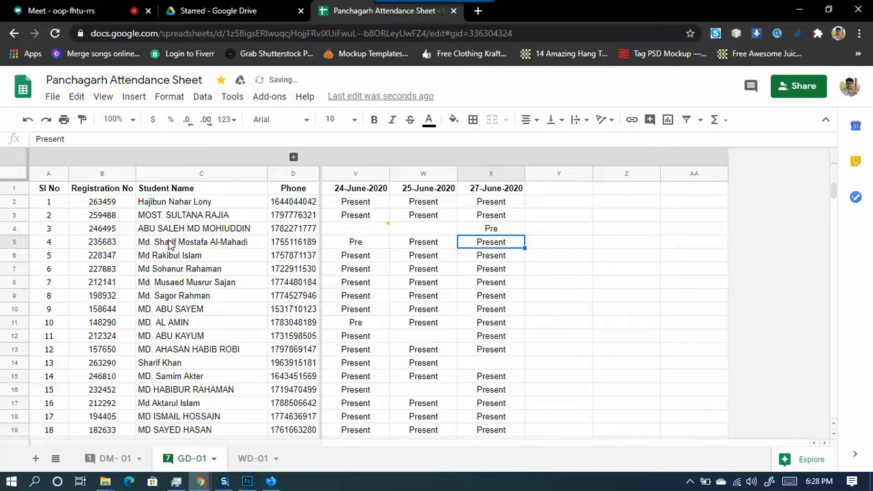
{"action": "double_click", "coordinate": [513, 242]}
{"action": "key", "text": "BackSpace"}
{"action": "key", "text": "BackSpace"}
{"action": "key", "text": "BackSpace"}
{"action": "key", "text": "BackSpace"}
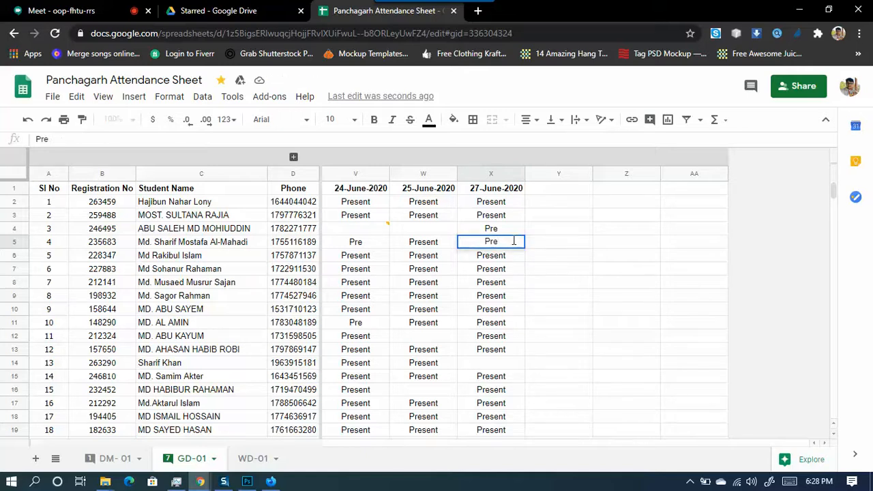
{"action": "key", "text": "Return"}
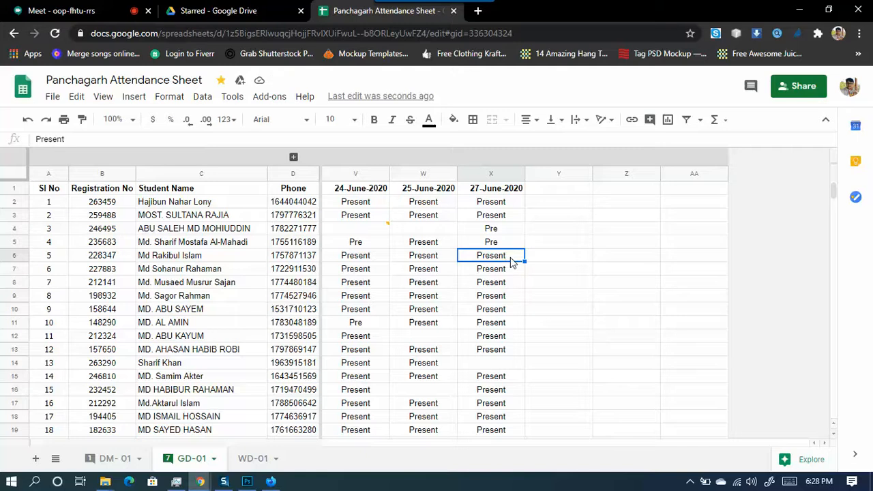
{"action": "double_click", "coordinate": [510, 257]}
{"action": "key", "text": "BackSpace"}
{"action": "key", "text": "BackSpace"}
{"action": "key", "text": "BackSpace"}
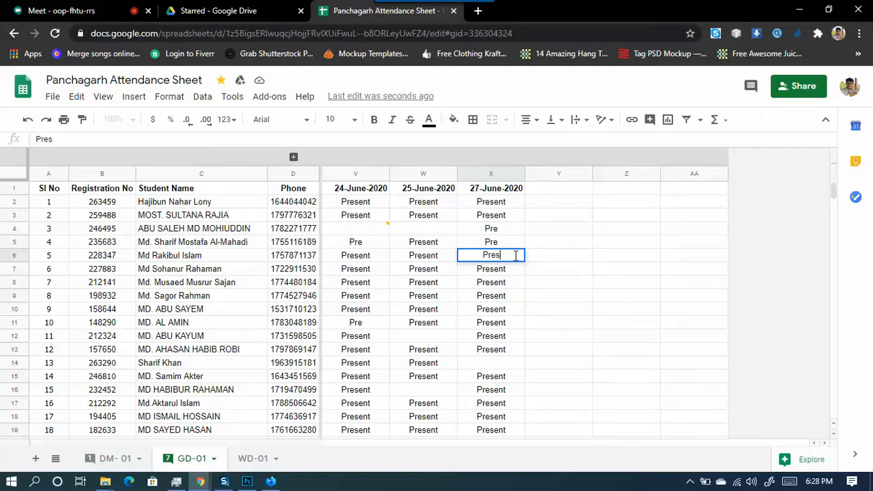
{"action": "key", "text": "Return"}
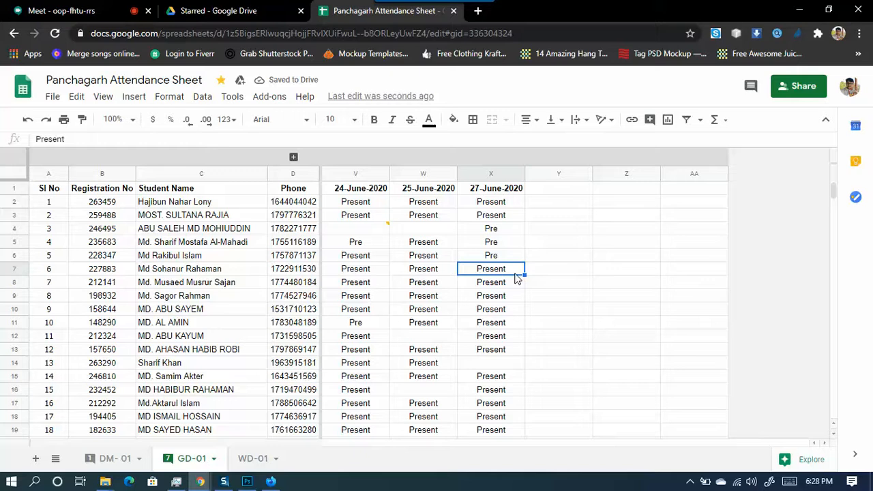
- Trim X8 toward Pre, then undo that change and select X9
{"action": "key", "text": "Down"}
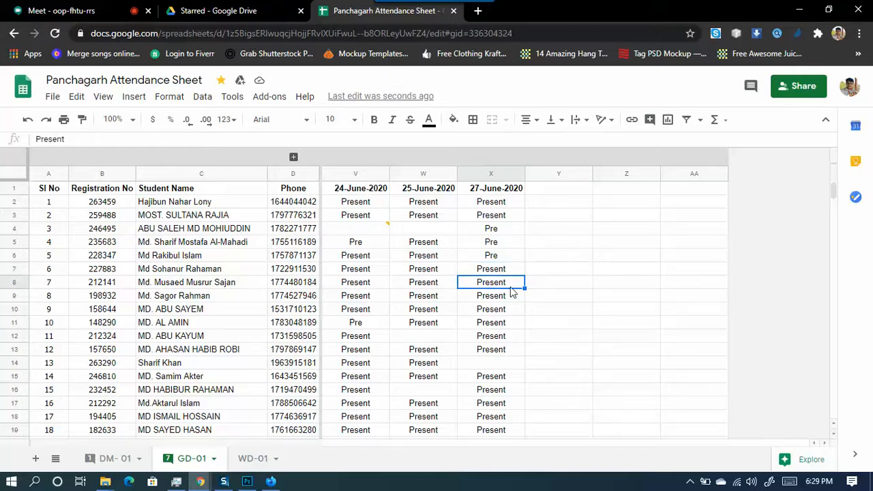
{"action": "double_click", "coordinate": [512, 282]}
{"action": "key", "text": "BackSpace"}
{"action": "key", "text": "BackSpace"}
{"action": "key", "text": "BackSpace"}
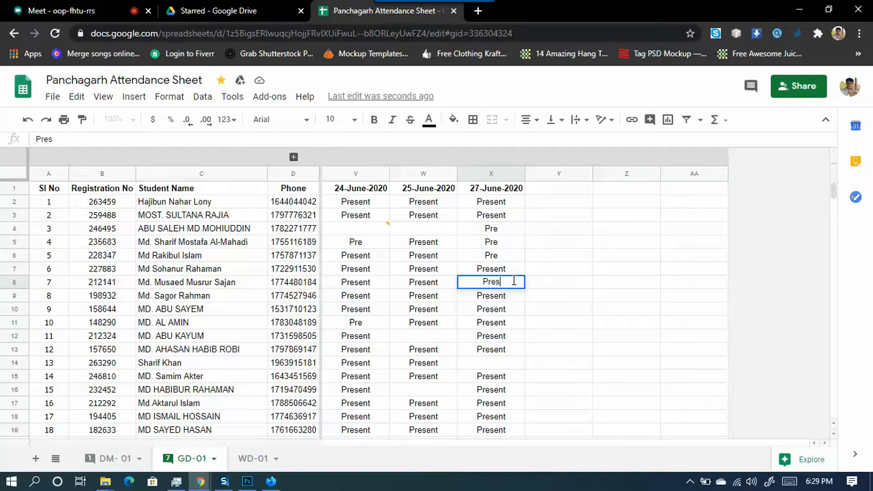
{"action": "left_click", "coordinate": [489, 298]}
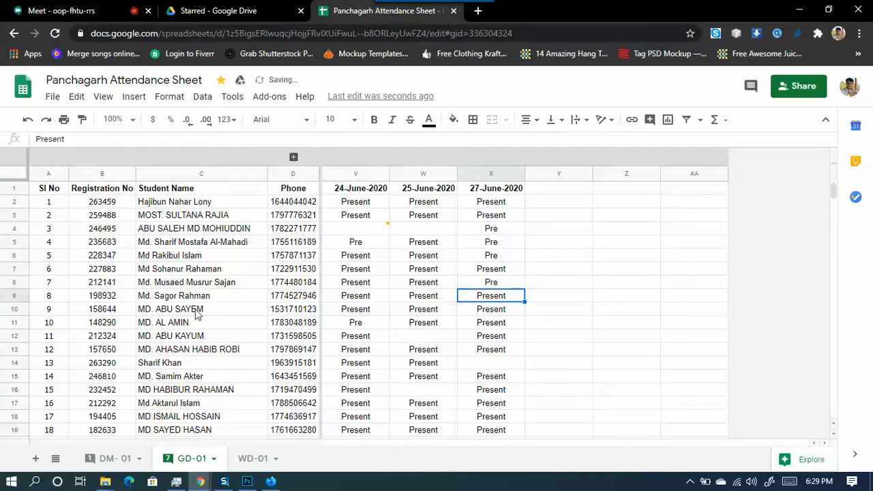
{"action": "key", "text": "ctrl+z"}
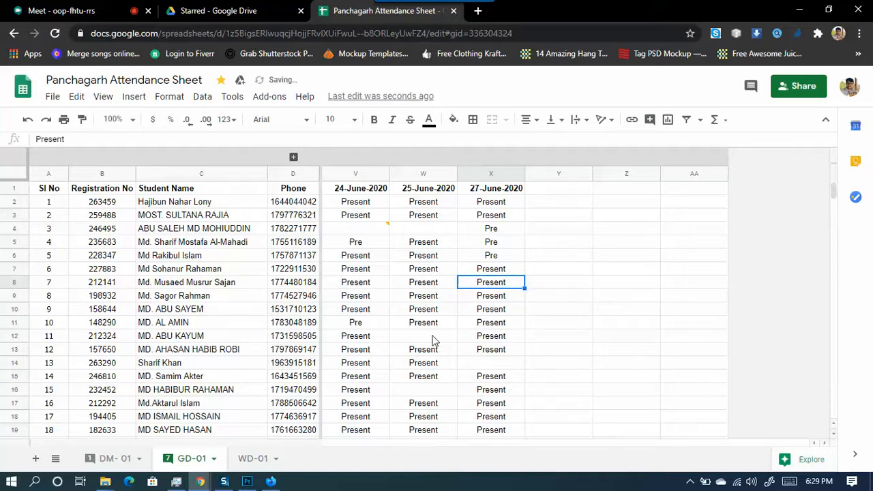
{"action": "left_click", "coordinate": [493, 299]}
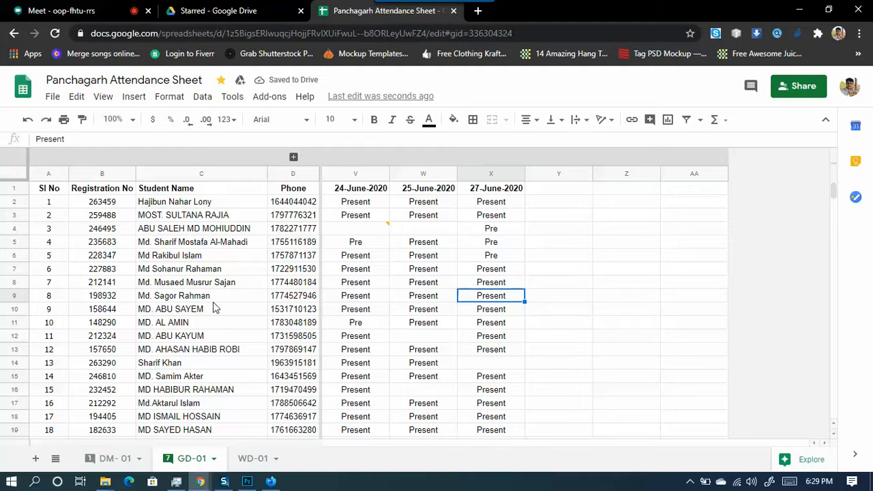
- Check students 9 and 10, and cut student 10's 27-June-2020 entry down to Pre
{"action": "left_click", "coordinate": [196, 325]}
{"action": "left_click", "coordinate": [212, 315]}
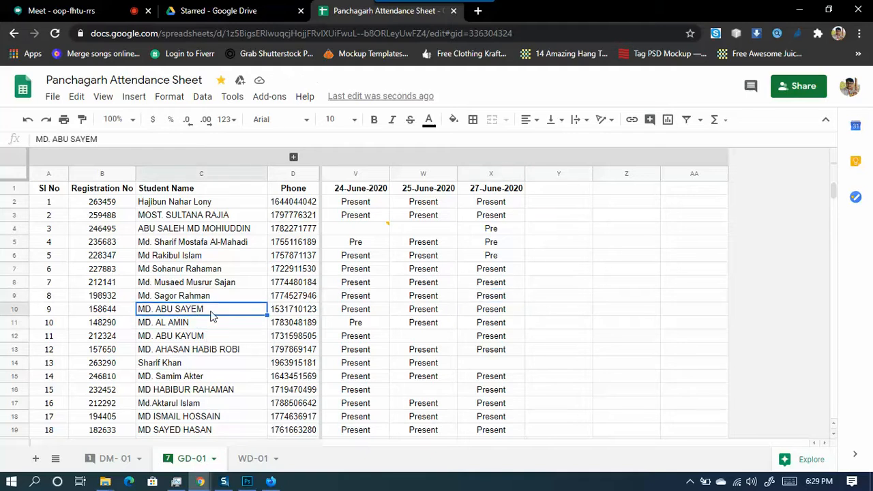
{"action": "left_click", "coordinate": [207, 327]}
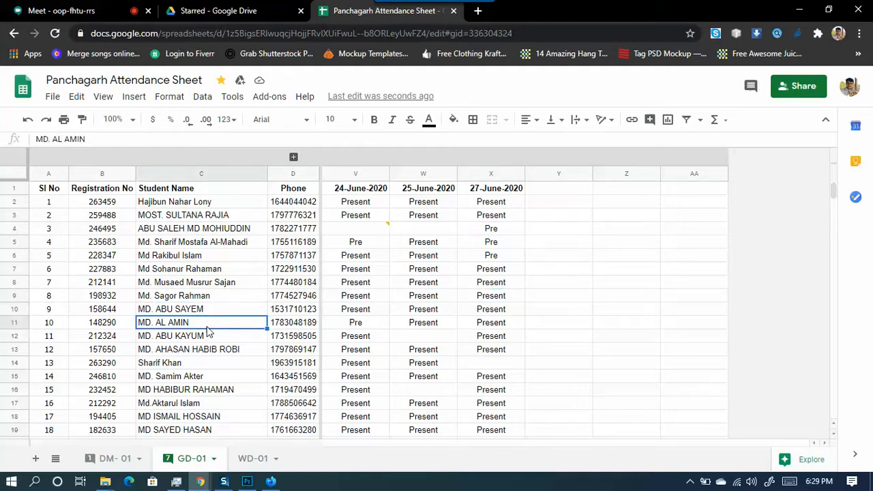
{"action": "left_click", "coordinate": [518, 322]}
{"action": "key", "text": "Return"}
{"action": "key", "text": "BackSpace"}
{"action": "key", "text": "BackSpace"}
{"action": "key", "text": "BackSpace"}
{"action": "key", "text": "BackSpace"}
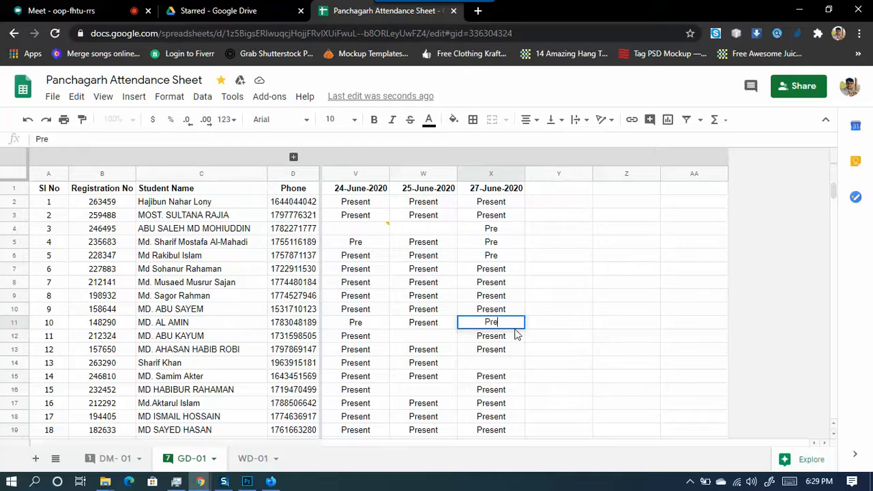
{"action": "left_click", "coordinate": [218, 338]}
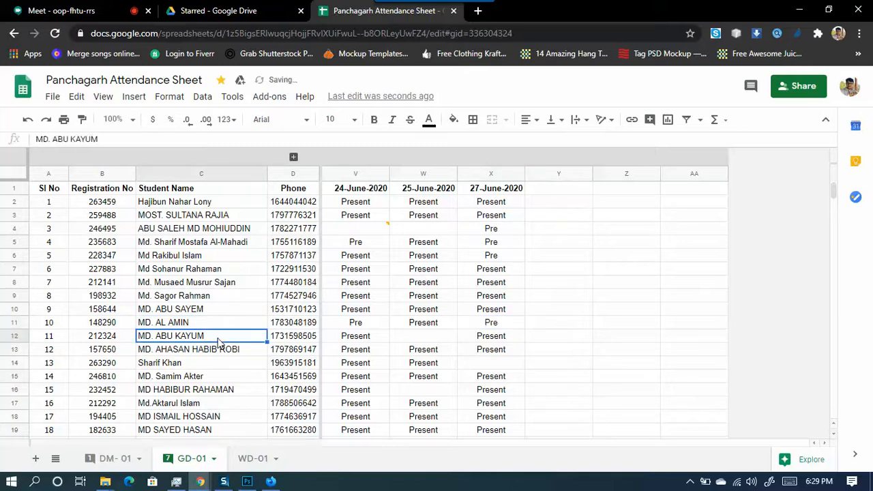
- Review the names and 27-June-2020 attendance of students 11 to 14
{"action": "left_click", "coordinate": [510, 341]}
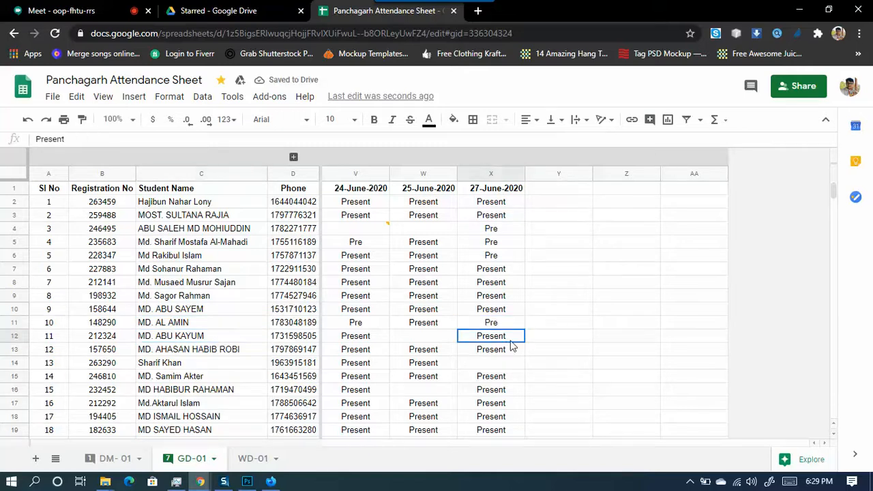
{"action": "left_click", "coordinate": [232, 355]}
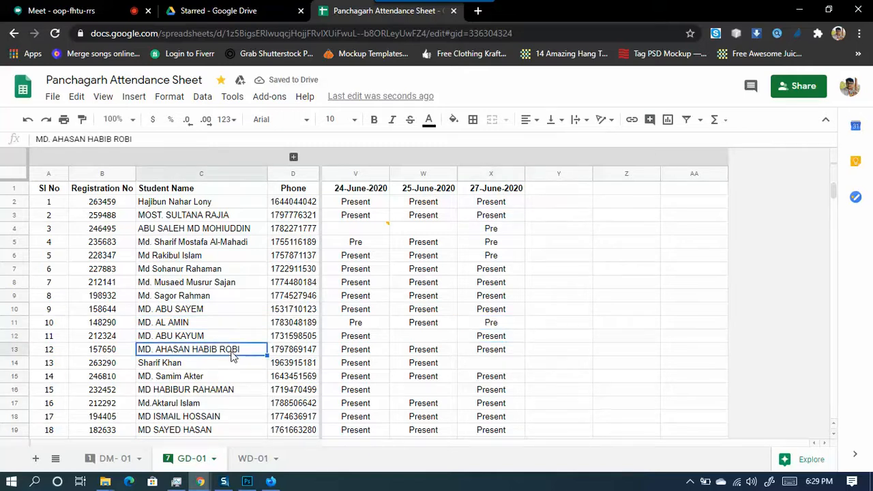
{"action": "left_click", "coordinate": [503, 356]}
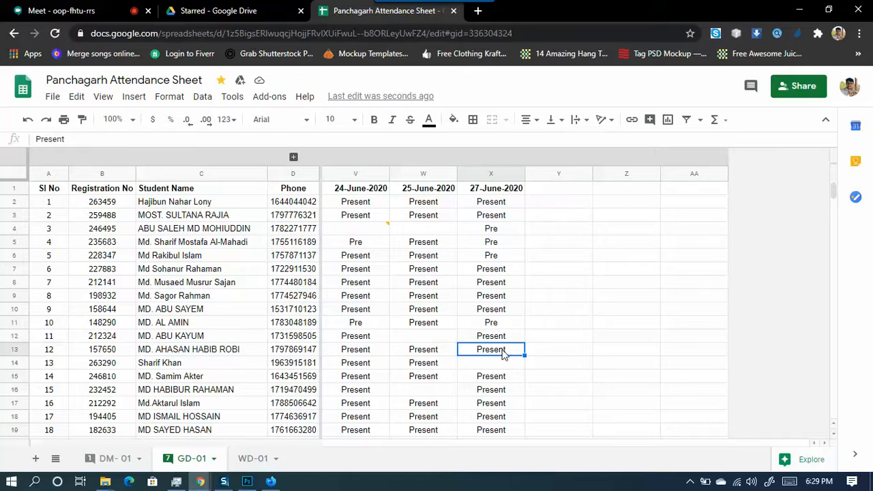
{"action": "left_click", "coordinate": [188, 367]}
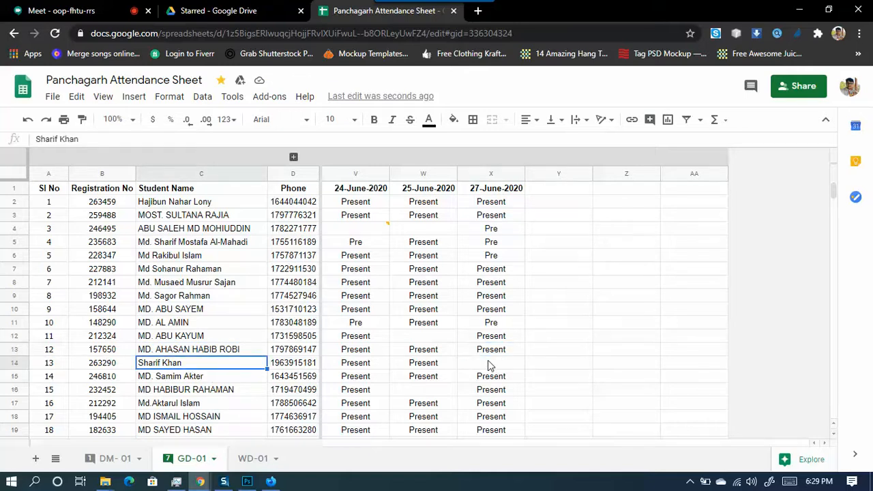
{"action": "left_click", "coordinate": [482, 380]}
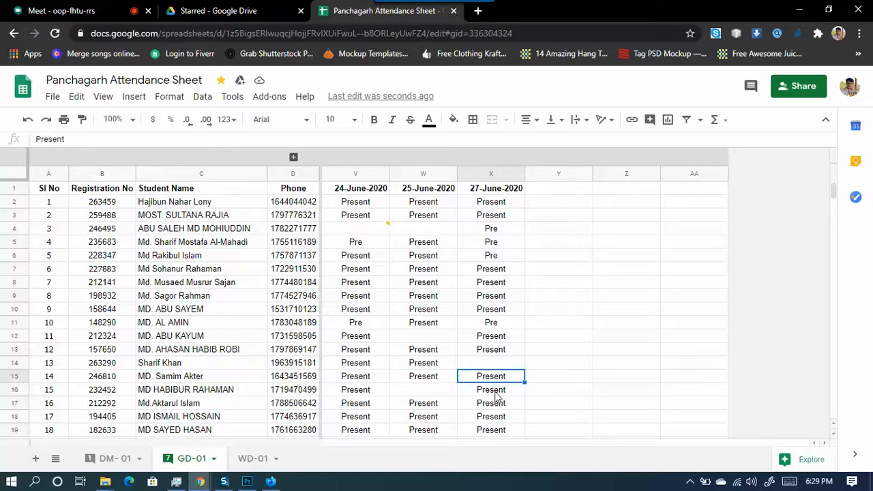
- Trim student 15's 27-June-2020 attendance entry to Pre
{"action": "left_click", "coordinate": [214, 394]}
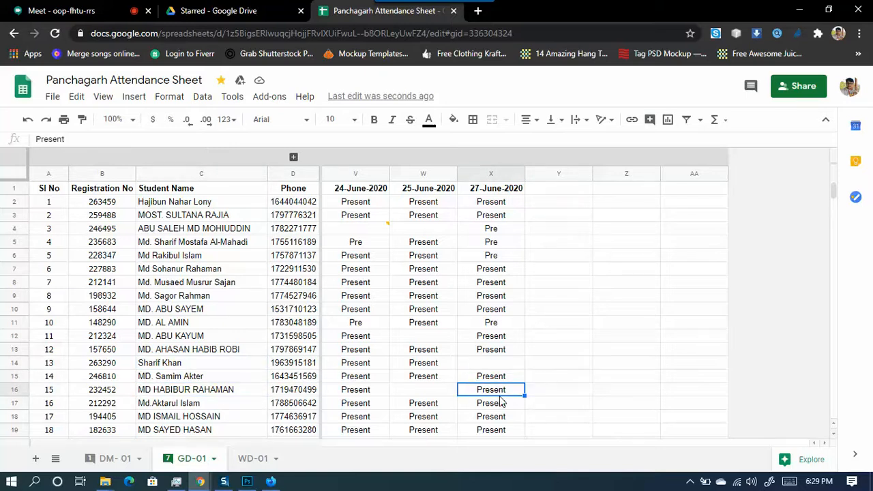
{"action": "scroll", "coordinate": [502, 403], "scroll_direction": "down", "scroll_amount": 3}
{"action": "double_click", "coordinate": [508, 256]}
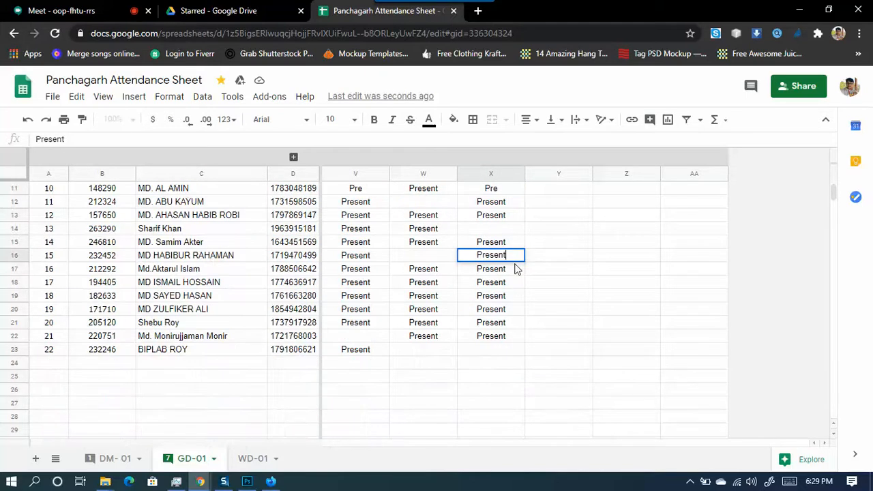
{"action": "key", "text": "BackSpace"}
{"action": "key", "text": "BackSpace"}
{"action": "key", "text": "BackSpace"}
{"action": "key", "text": "BackSpace"}
{"action": "key", "text": "Return"}
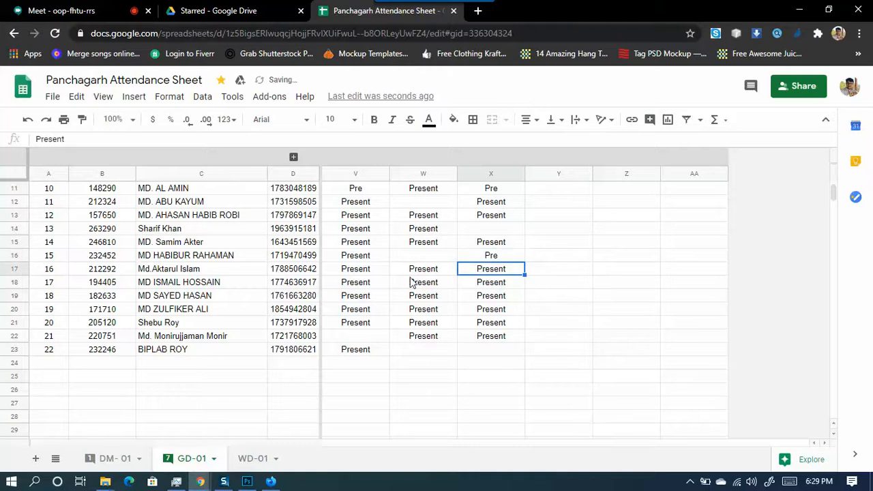
- Restore student 17's 27-June-2020 entry to Present
{"action": "left_click", "coordinate": [505, 285]}
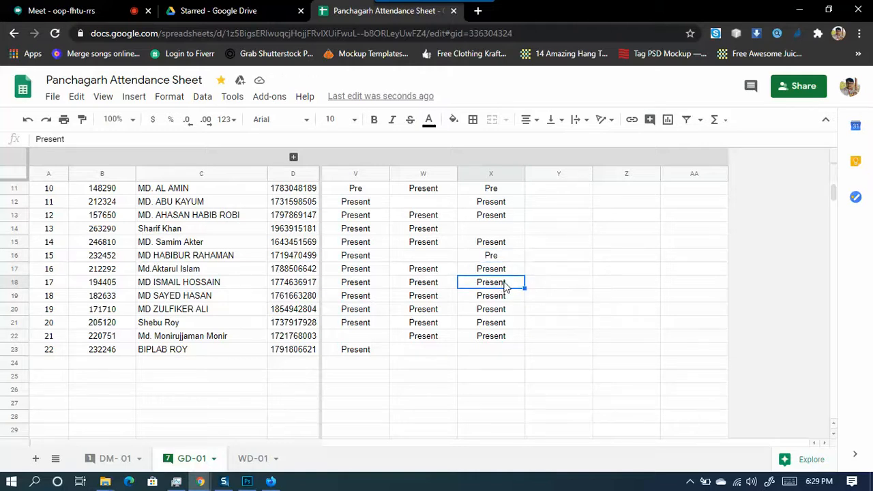
{"action": "double_click", "coordinate": [508, 284]}
{"action": "key", "text": "BackSpace"}
{"action": "key", "text": "BackSpace"}
{"action": "type", "text": "nt"}
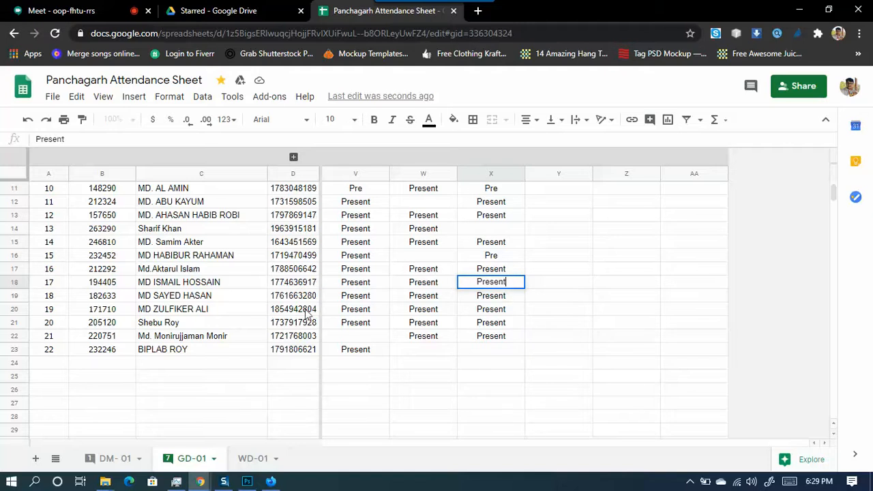
{"action": "key", "text": "Return"}
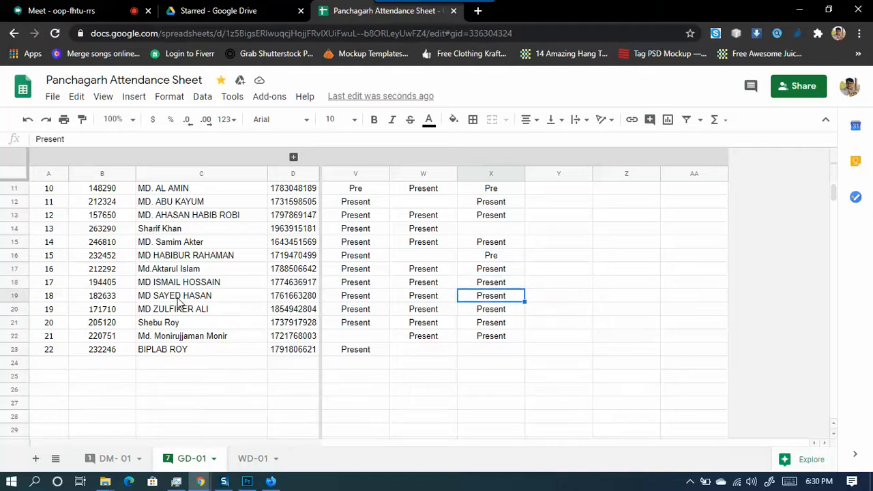
- Review the 27-June-2020 attendance of students 18 to 22
{"action": "left_click", "coordinate": [222, 300]}
{"action": "left_click", "coordinate": [506, 299]}
{"action": "left_click", "coordinate": [482, 312]}
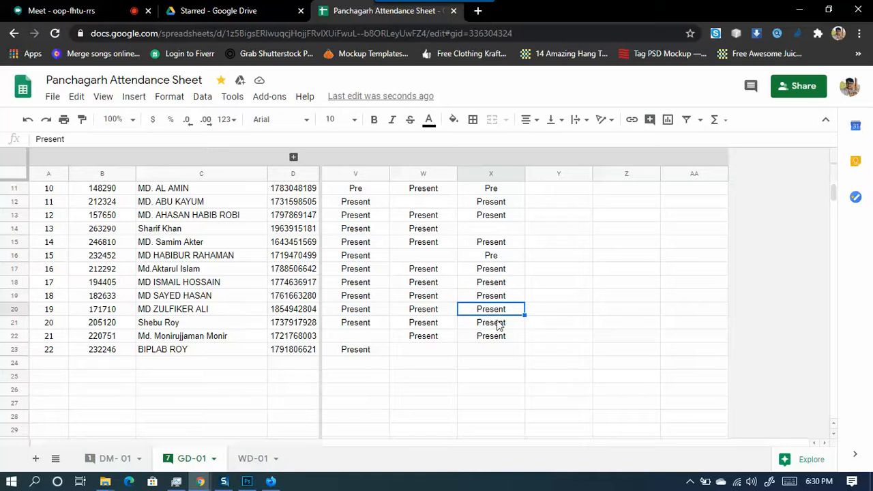
{"action": "left_click", "coordinate": [502, 327]}
{"action": "left_click", "coordinate": [478, 336]}
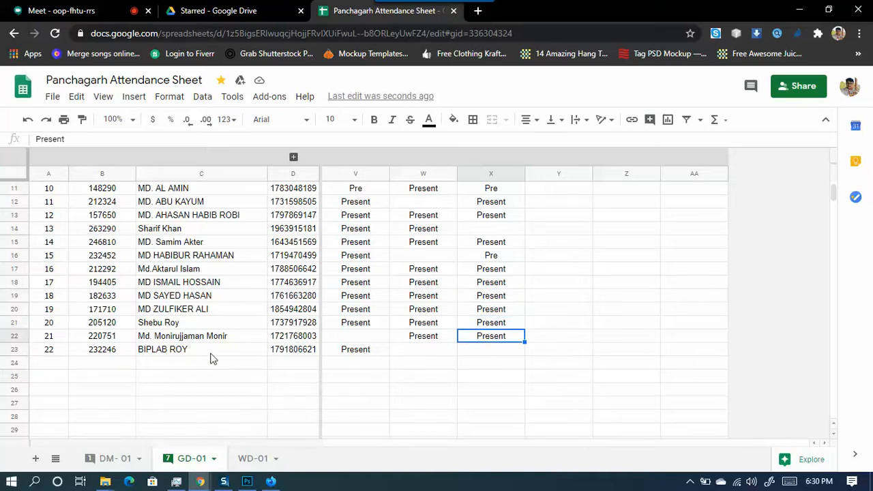
{"action": "left_click", "coordinate": [479, 352]}
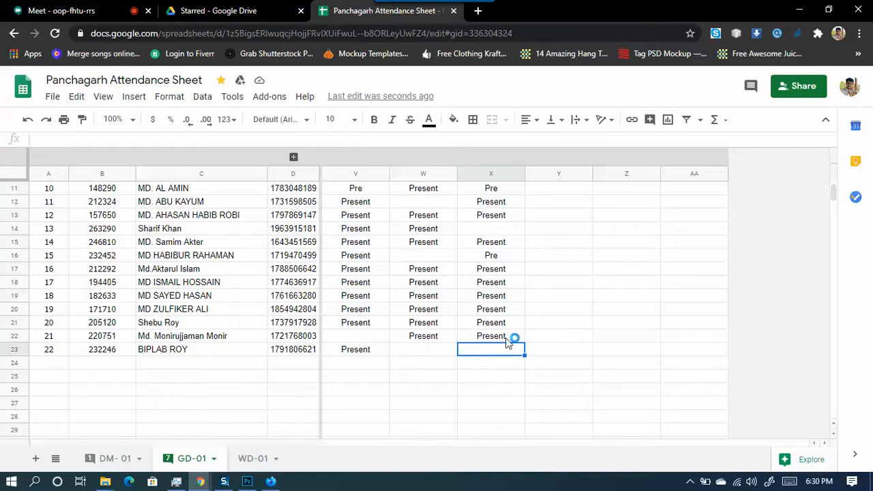
{"action": "scroll", "coordinate": [508, 347], "scroll_direction": "up", "scroll_amount": 3}
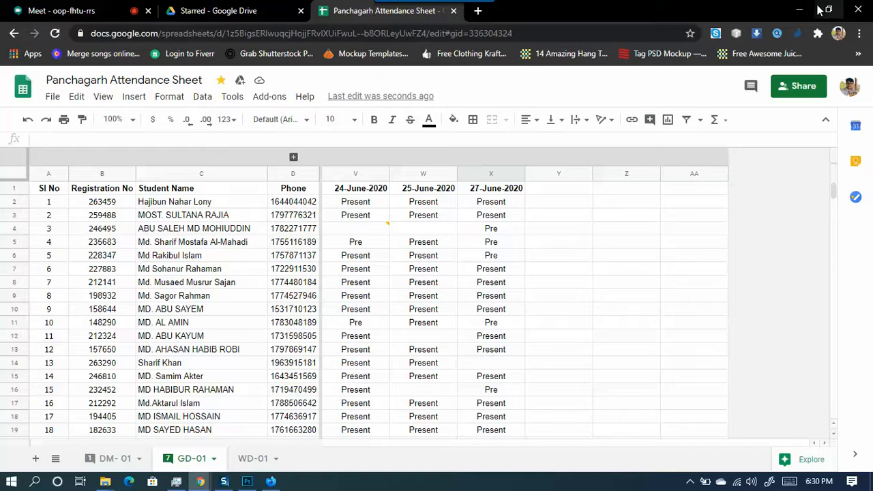
{"action": "left_click", "coordinate": [797, 9]}
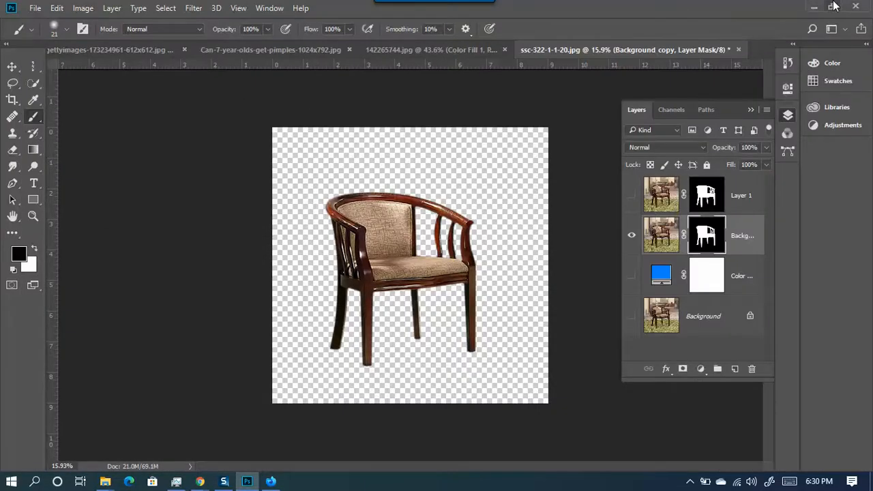
{"action": "left_click", "coordinate": [813, 7]}
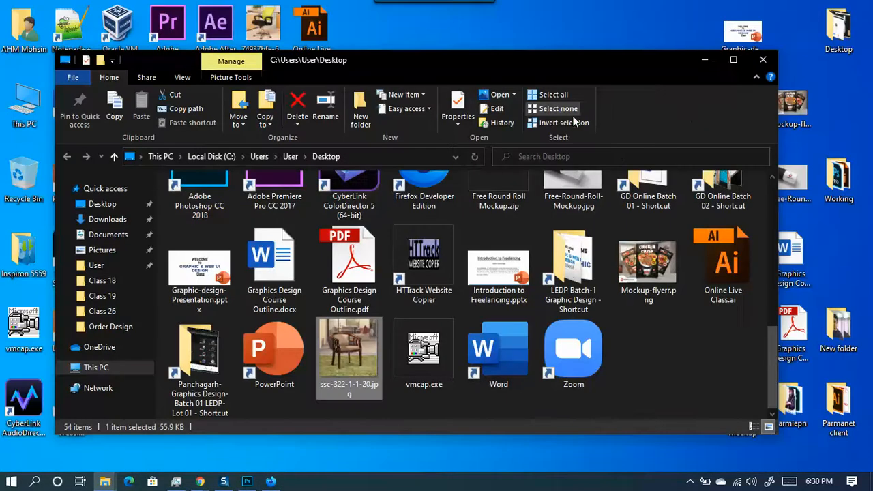
{"action": "left_click", "coordinate": [706, 59]}
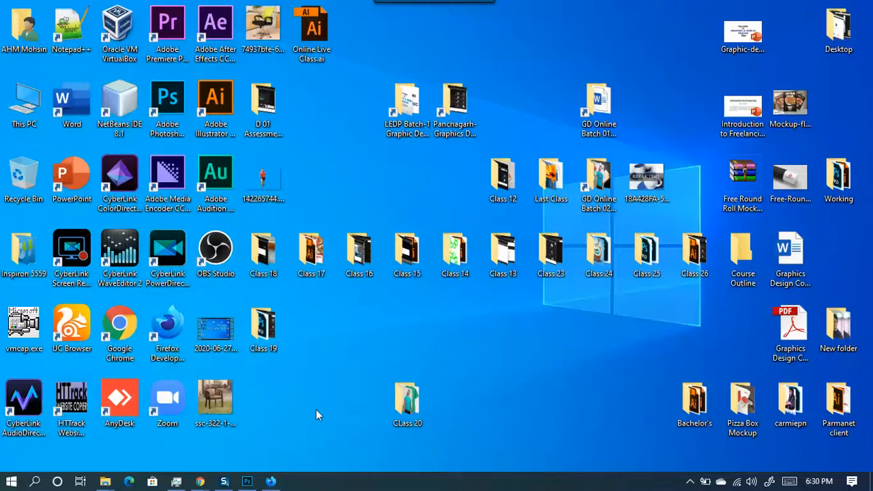
{"action": "left_click", "coordinate": [270, 481]}
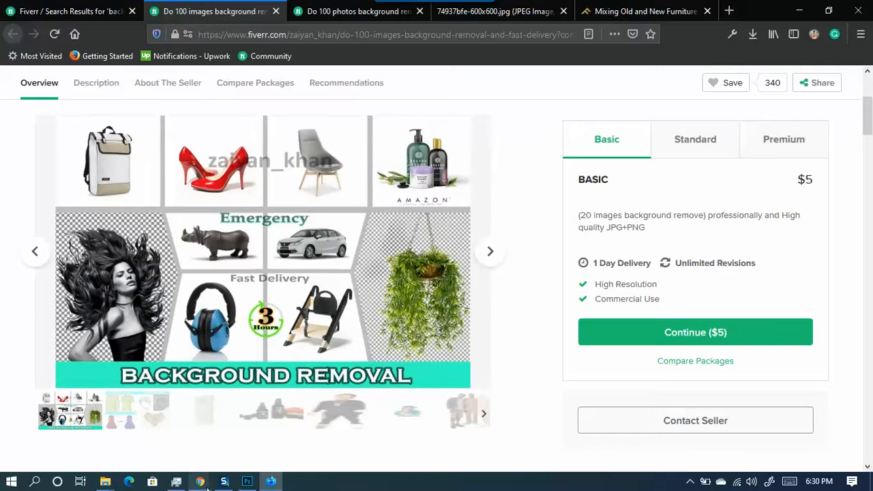
{"action": "mouse_move", "coordinate": [207, 487]}
{"action": "left_click", "coordinate": [171, 447]}
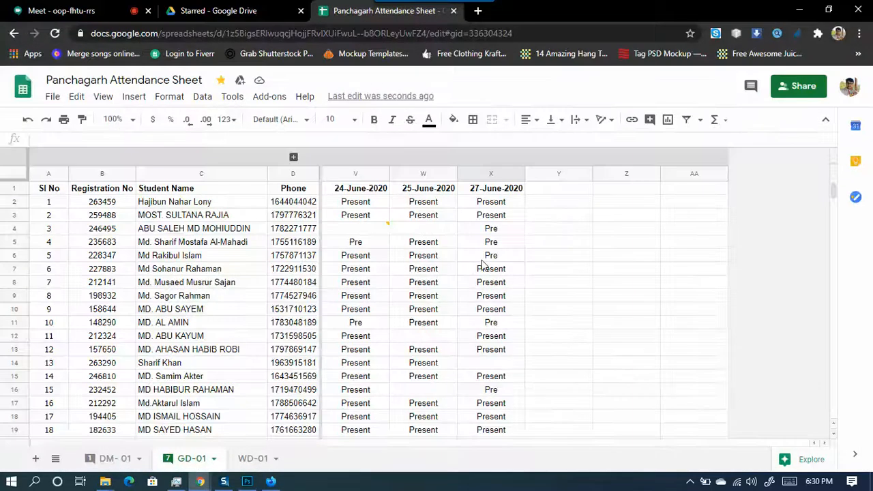
- Scroll the GD-01 sheet and check student 7's name and 27-June-2020 attendance
{"action": "scroll", "coordinate": [477, 266], "scroll_direction": "down", "scroll_amount": 3}
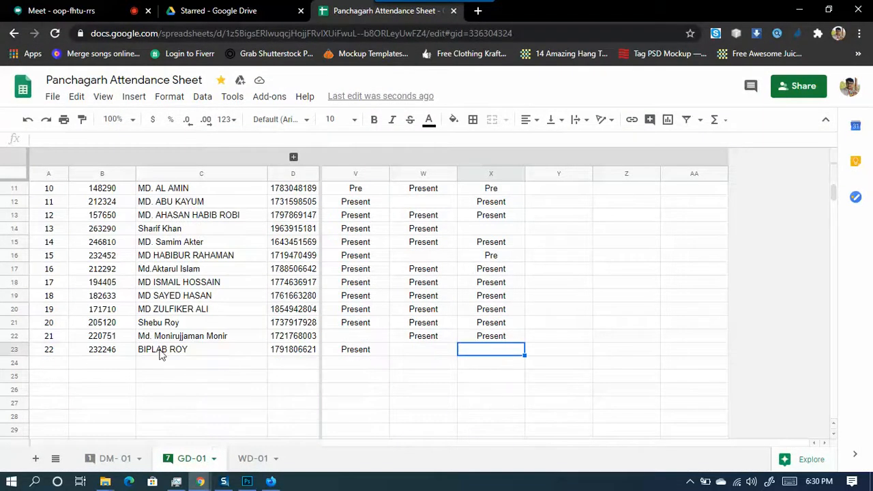
{"action": "scroll", "coordinate": [260, 346], "scroll_direction": "up", "scroll_amount": 2}
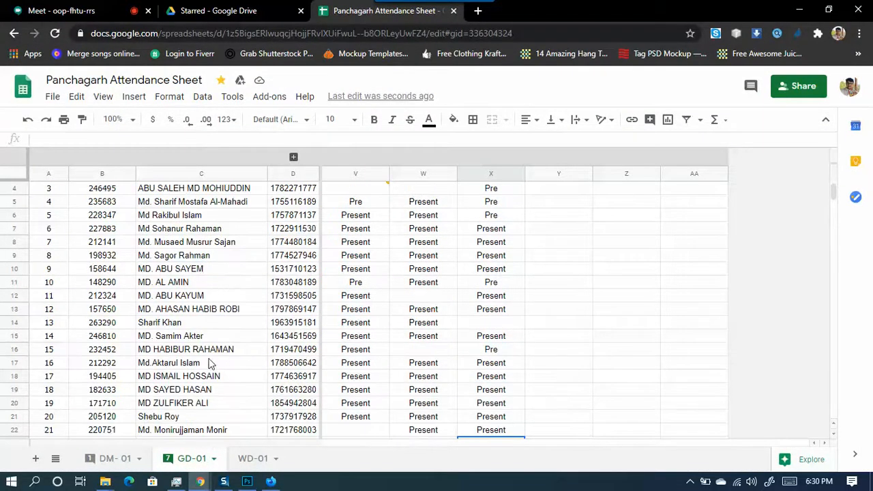
{"action": "scroll", "coordinate": [251, 348], "scroll_direction": "up", "scroll_amount": 1}
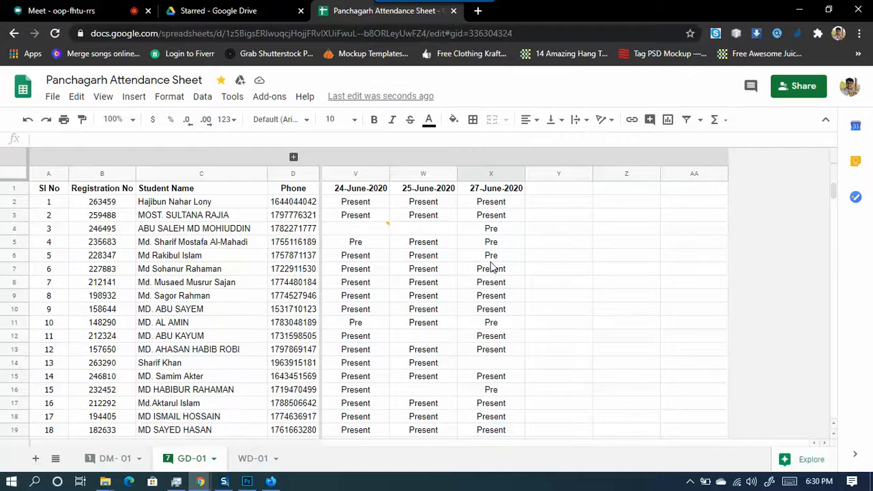
{"action": "left_click", "coordinate": [492, 285]}
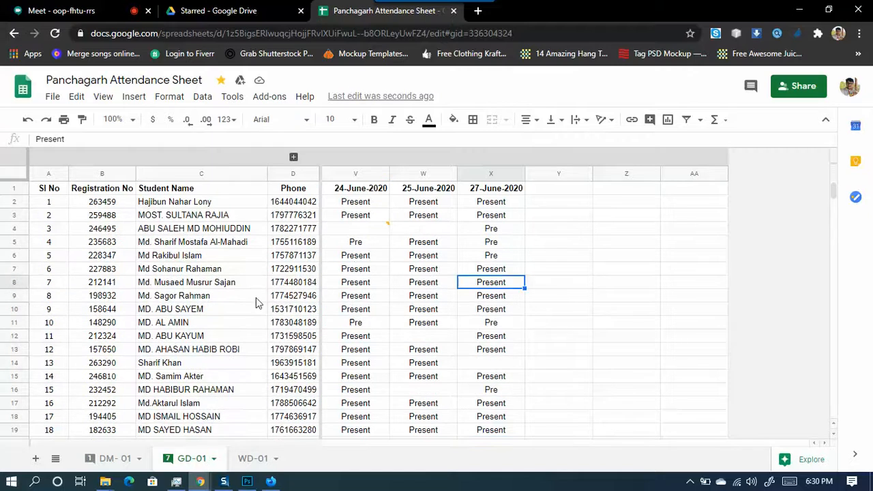
{"action": "left_click", "coordinate": [228, 286]}
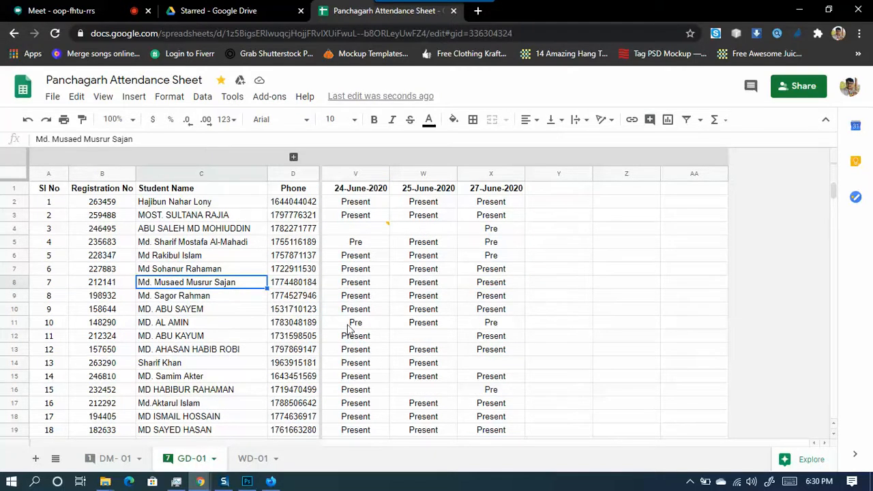
- Check students 21 and 3, then return to the chair cut-out in Photoshop
{"action": "scroll", "coordinate": [273, 313], "scroll_direction": "down", "scroll_amount": 3}
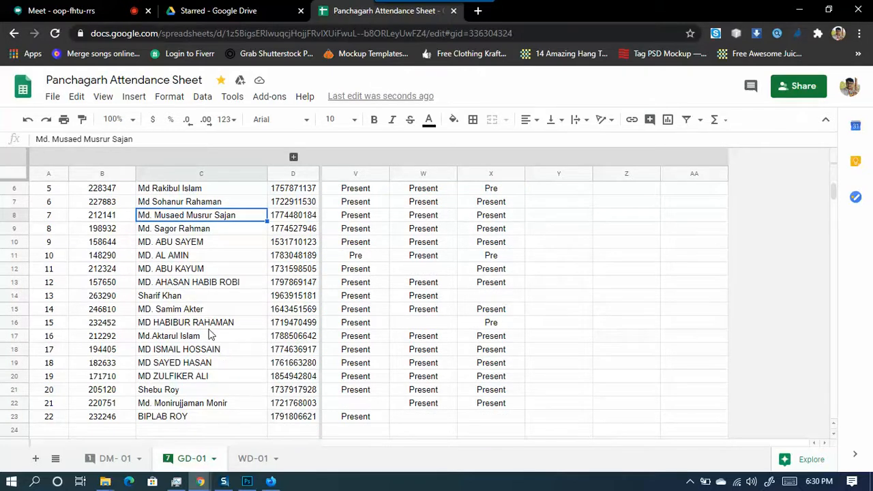
{"action": "scroll", "coordinate": [211, 334], "scroll_direction": "down", "scroll_amount": 1}
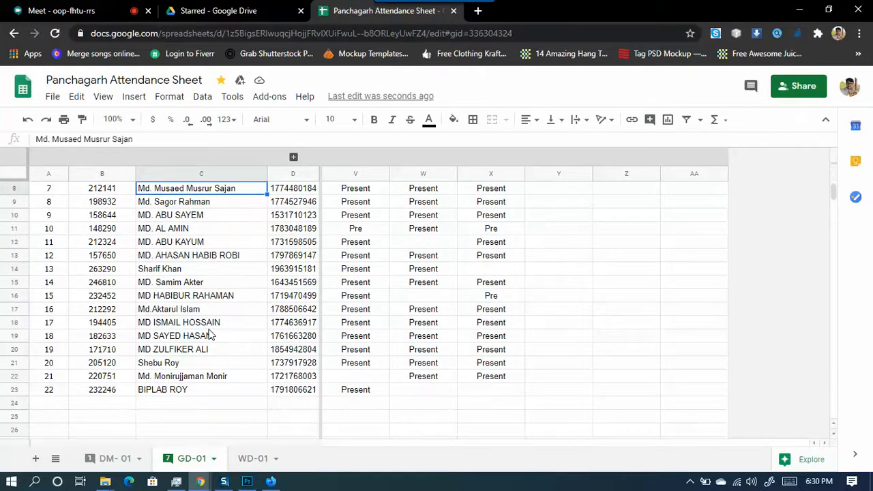
{"action": "scroll", "coordinate": [211, 334], "scroll_direction": "down", "scroll_amount": 1}
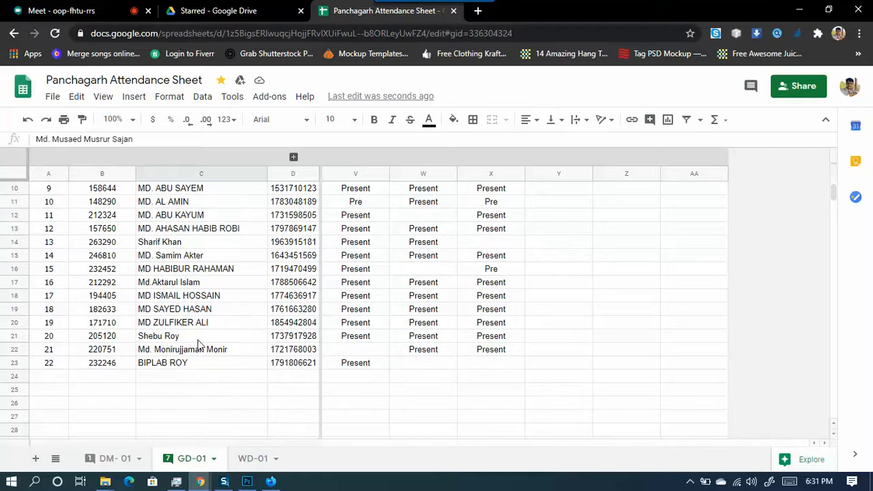
{"action": "left_click", "coordinate": [224, 350]}
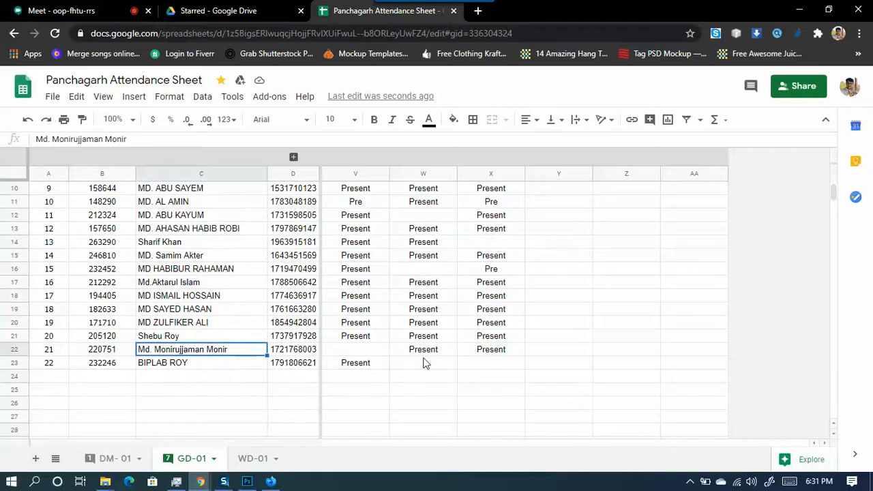
{"action": "left_click", "coordinate": [488, 355]}
{"action": "scroll", "coordinate": [436, 409], "scroll_direction": "up", "scroll_amount": 5}
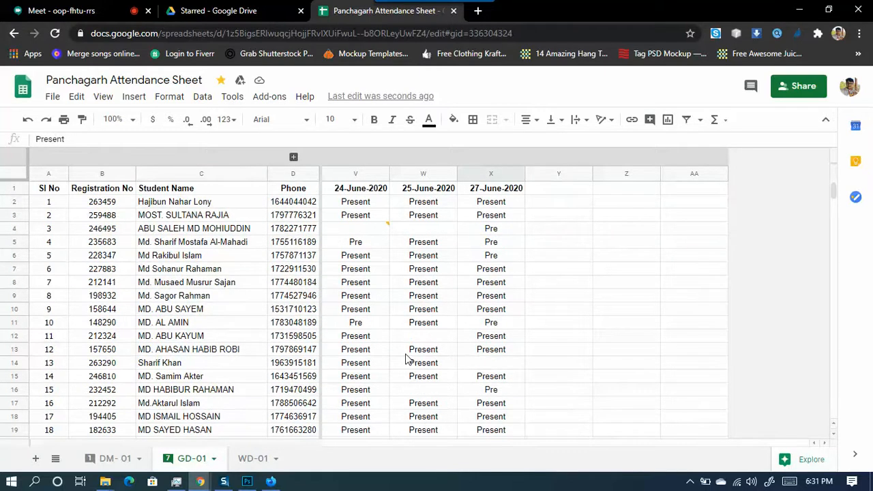
{"action": "left_click", "coordinate": [177, 232]}
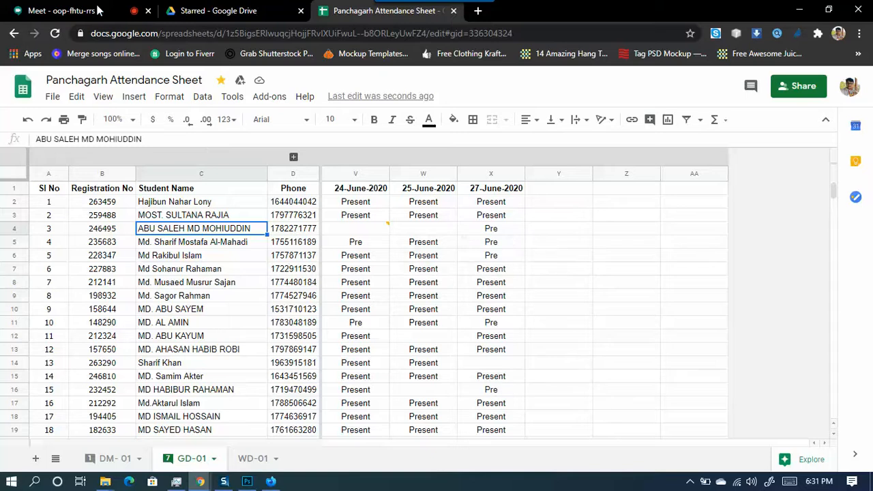
{"action": "left_click", "coordinate": [248, 481]}
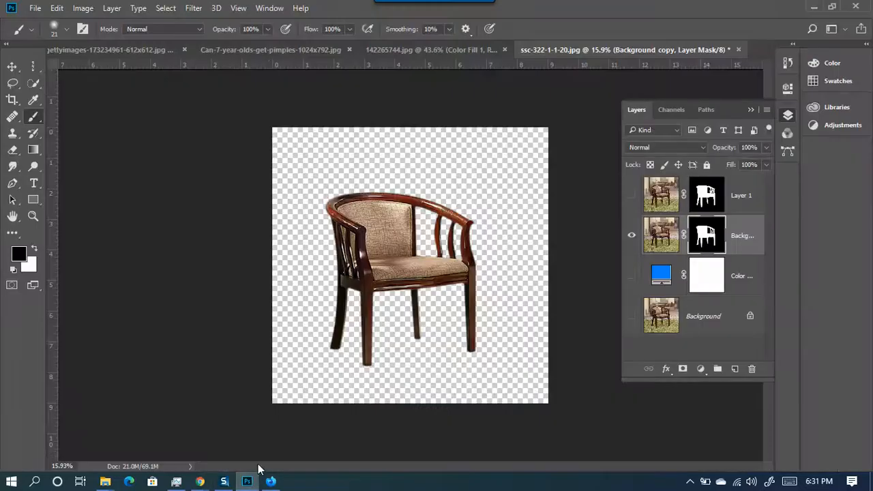
- Close the girl's portrait document, saving its changes
{"action": "left_click", "coordinate": [426, 49]}
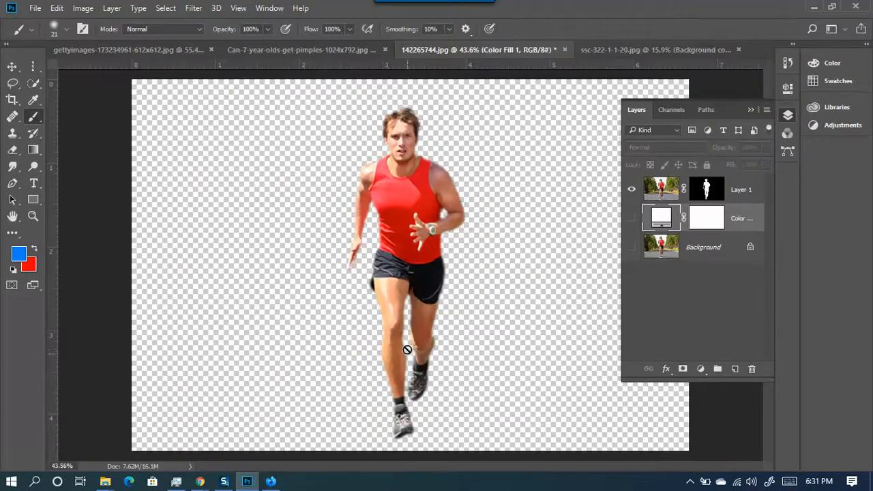
{"action": "left_click", "coordinate": [260, 52]}
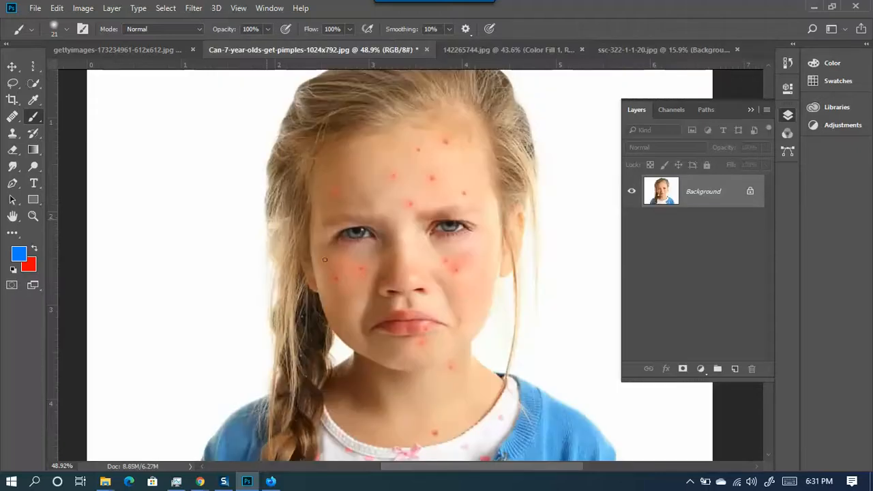
{"action": "left_click", "coordinate": [494, 54]}
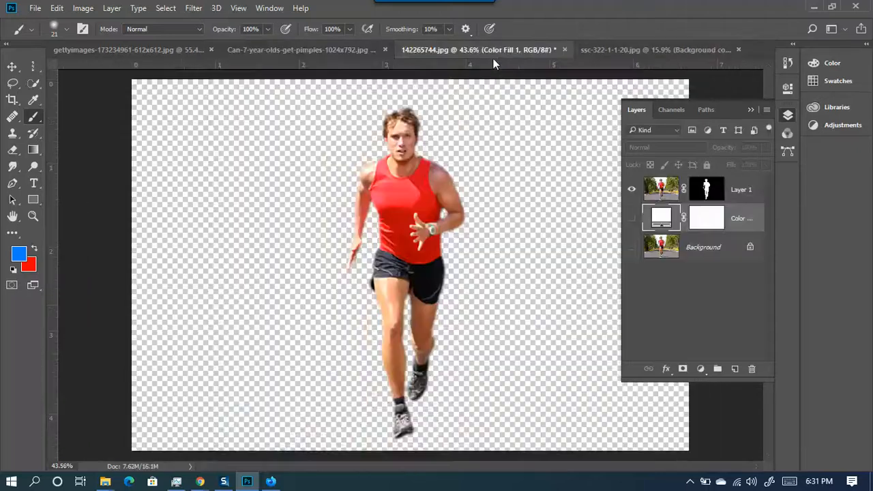
{"action": "left_click", "coordinate": [358, 48]}
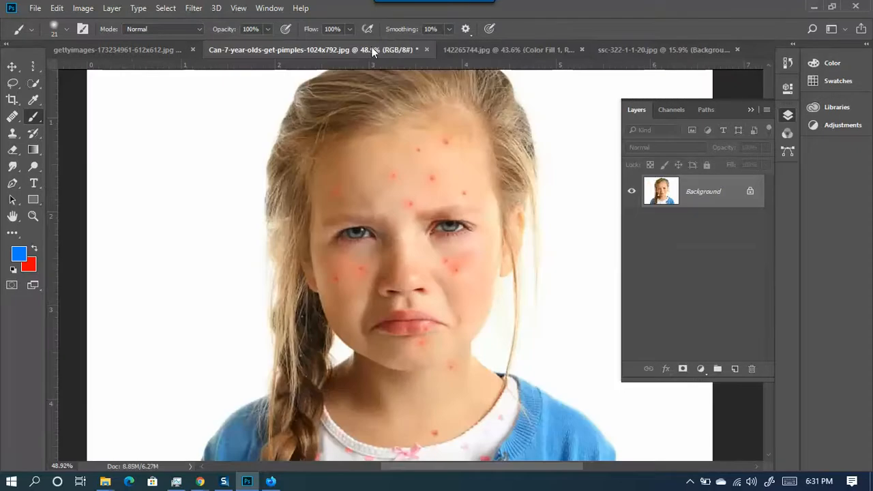
{"action": "left_click", "coordinate": [426, 49]}
{"action": "left_click", "coordinate": [355, 178]}
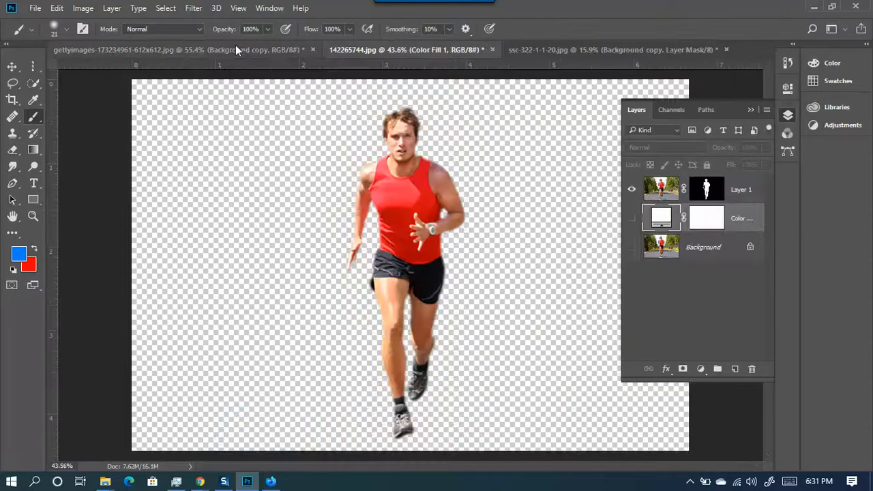
- Close the woman's portrait without saving, then minimize Photoshop and the browser
{"action": "left_click", "coordinate": [246, 47]}
{"action": "left_click", "coordinate": [313, 49]}
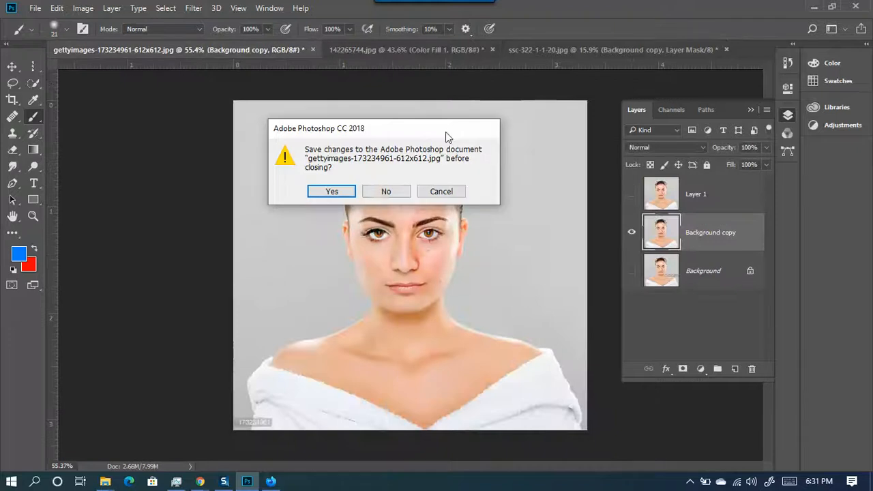
{"action": "left_click", "coordinate": [386, 191]}
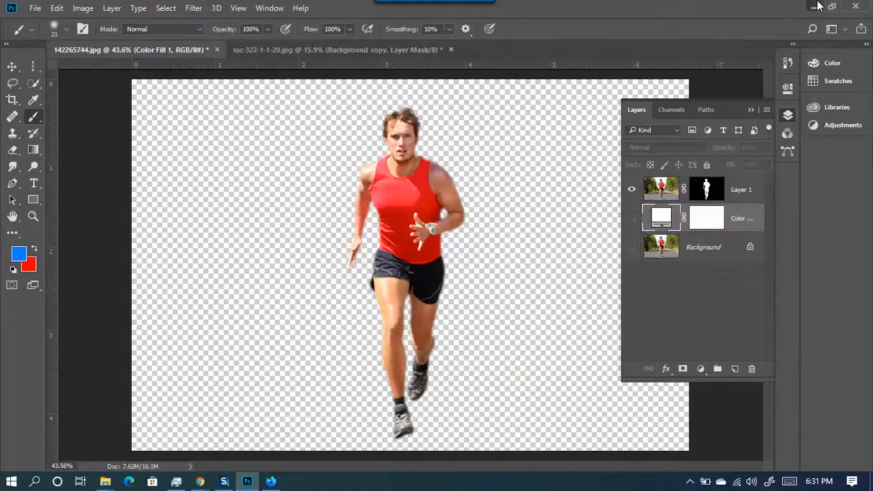
{"action": "left_click", "coordinate": [814, 7]}
{"action": "left_click", "coordinate": [797, 10]}
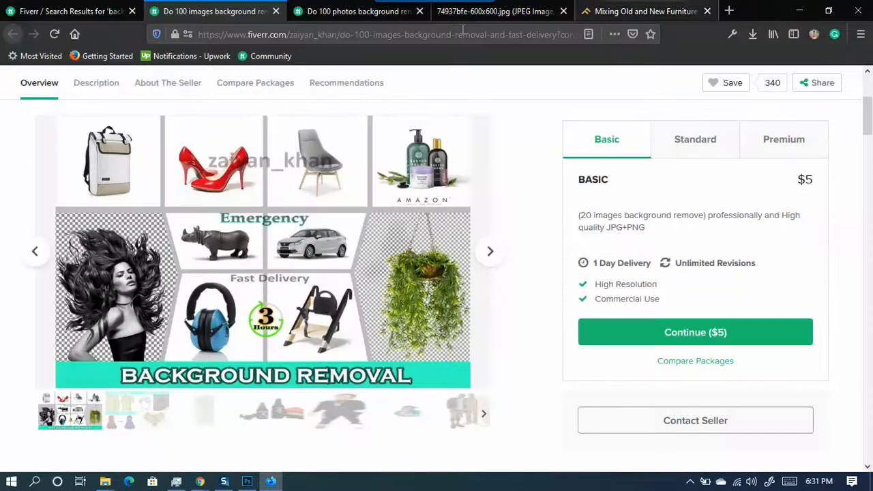
- Minimize the Fiverr browser window and bring it back up
{"action": "left_click", "coordinate": [799, 10]}
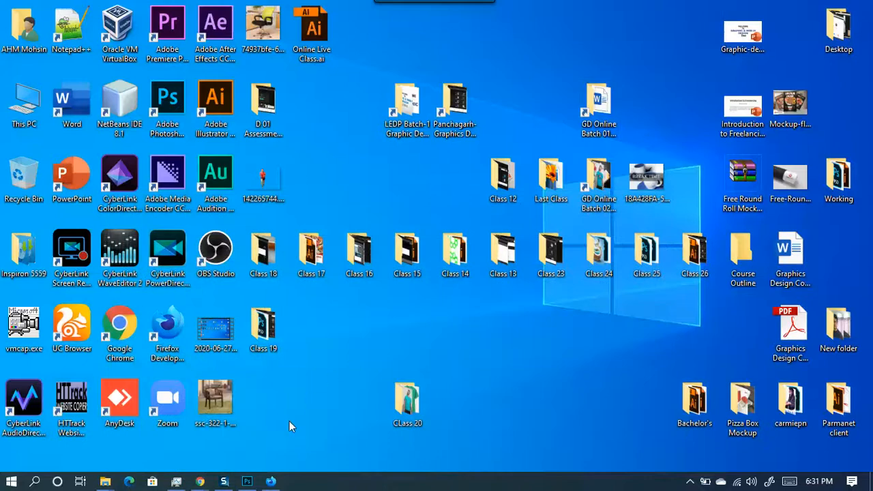
{"action": "mouse_move", "coordinate": [264, 485]}
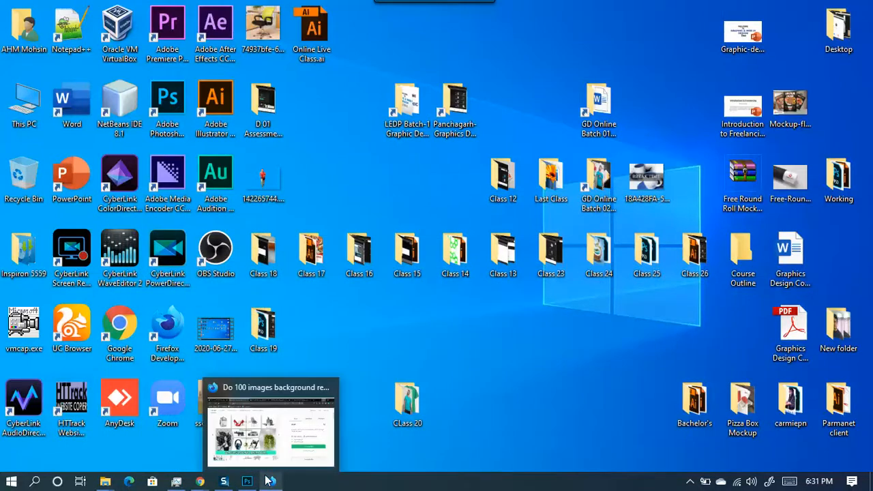
{"action": "left_click", "coordinate": [273, 454]}
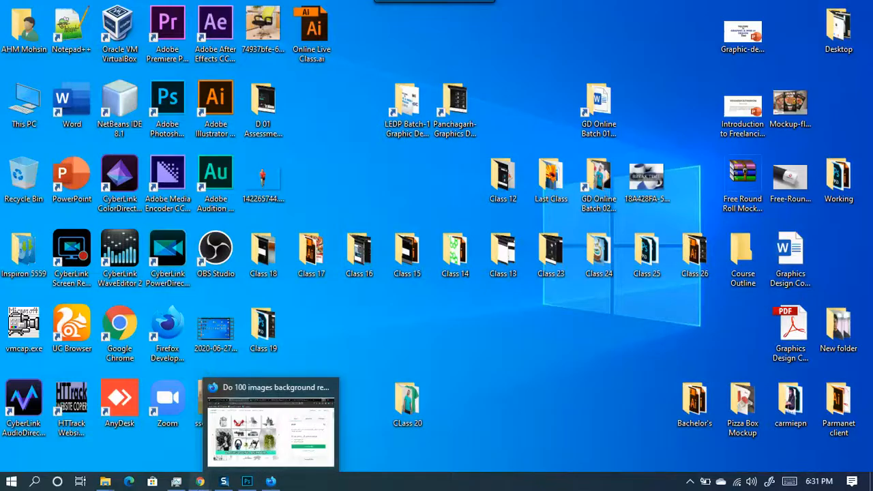
- Check the class meeting's participant list in Google Meet, then bring the Fiverr gig page forward
{"action": "mouse_move", "coordinate": [200, 482]}
{"action": "left_click", "coordinate": [156, 450]}
{"action": "left_click", "coordinate": [62, 10]}
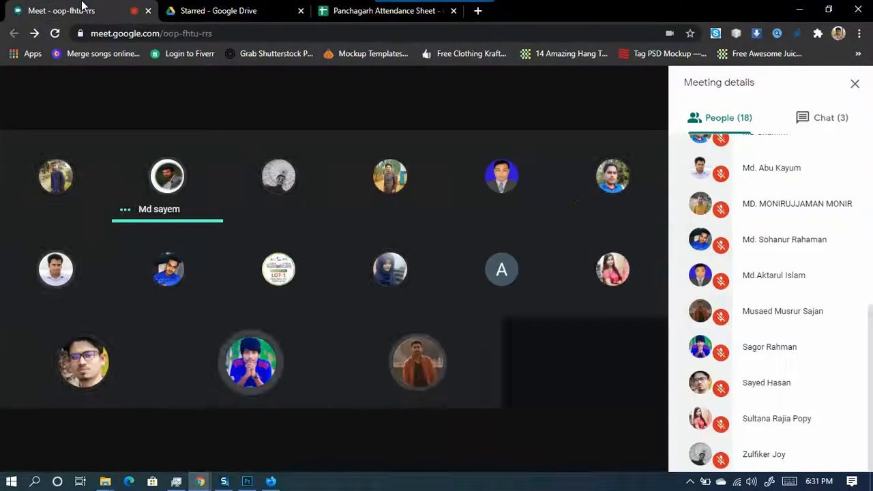
{"action": "scroll", "coordinate": [725, 331], "scroll_direction": "up", "scroll_amount": 5}
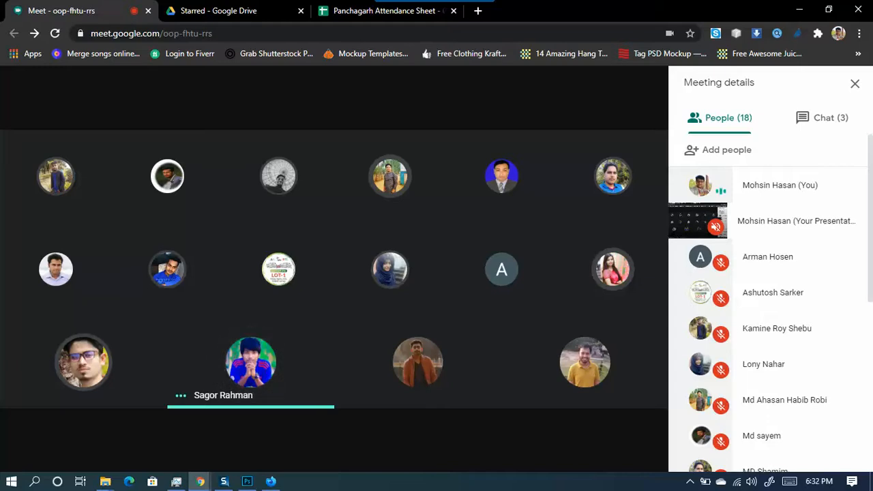
{"action": "left_click", "coordinate": [271, 482]}
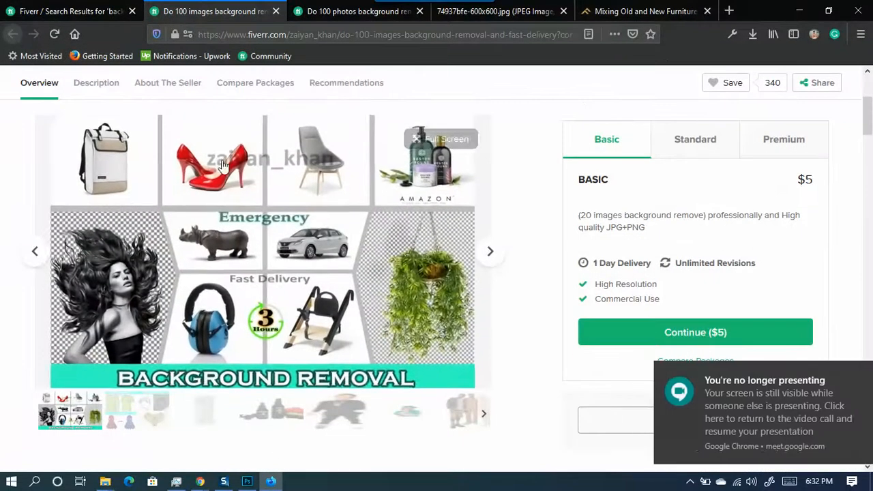
- Open Facebook in a new tab, check notifications and open the graphics design training group
{"action": "left_click", "coordinate": [729, 11]}
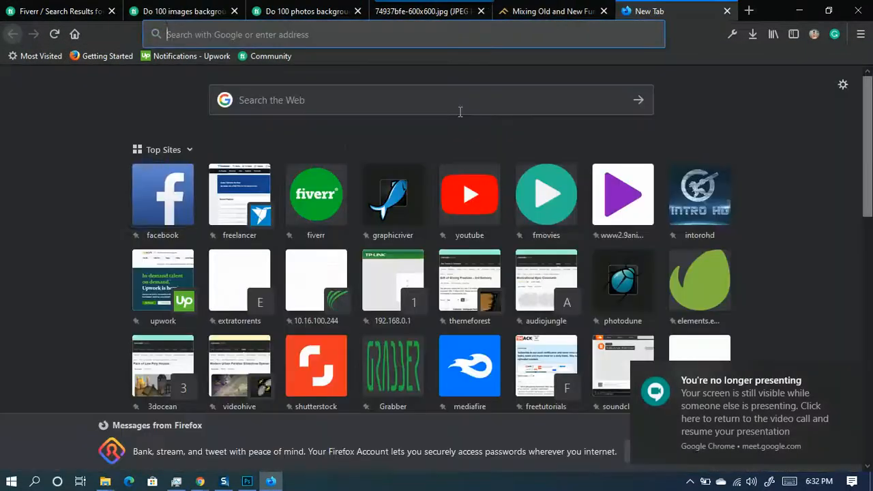
{"action": "left_click", "coordinate": [169, 189]}
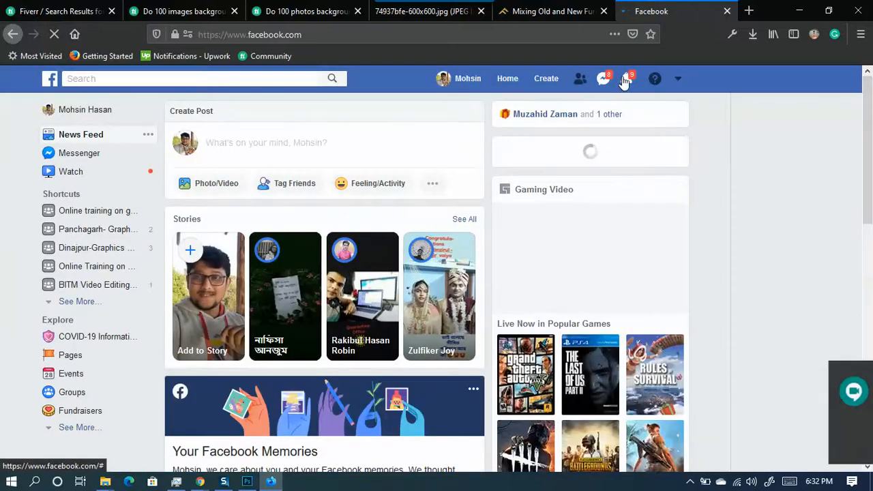
{"action": "left_click", "coordinate": [625, 80]}
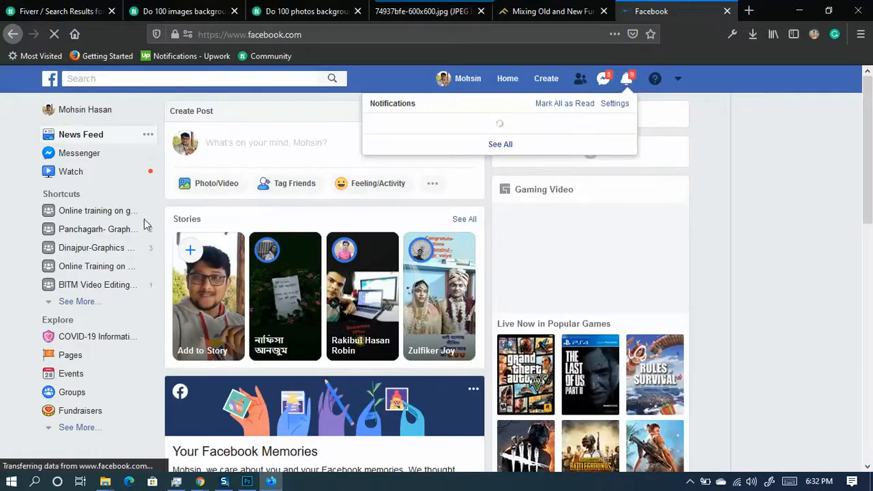
{"action": "left_click", "coordinate": [80, 214]}
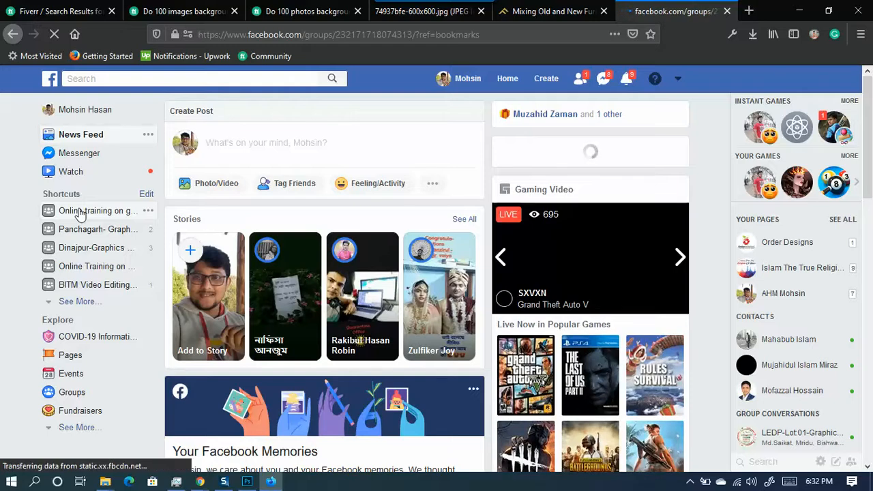
- Close the furniture article, 74937bfe-600x600.jpg, both Do 100 gig tabs and the Fiverr search results
{"action": "left_click", "coordinate": [556, 12]}
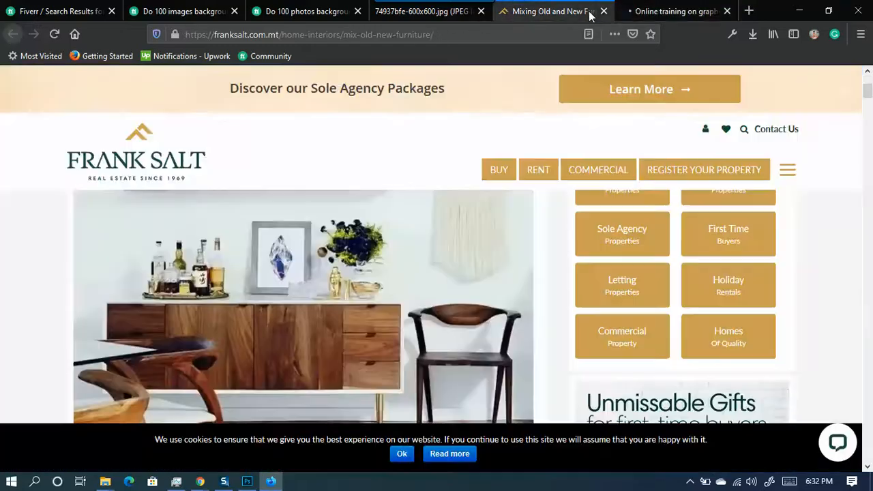
{"action": "left_click", "coordinate": [603, 11]}
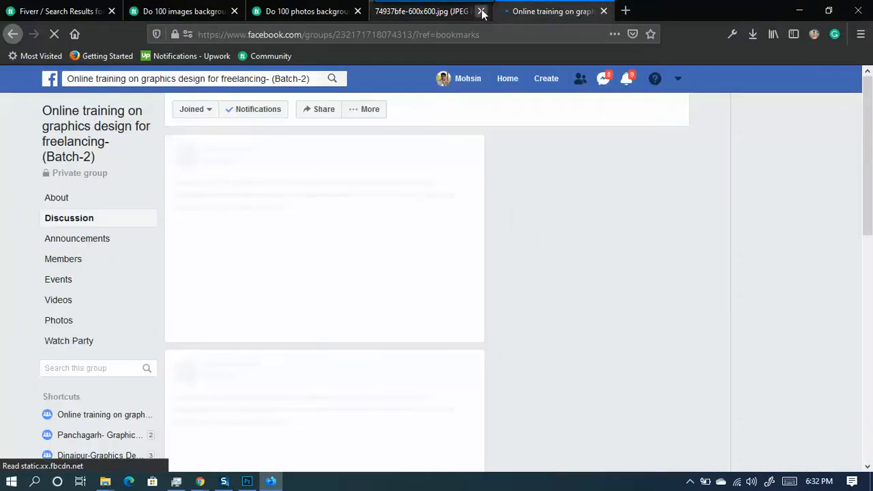
{"action": "left_click", "coordinate": [481, 11]}
{"action": "left_click", "coordinate": [302, 18]}
{"action": "left_click", "coordinate": [356, 11]}
{"action": "left_click", "coordinate": [229, 14]}
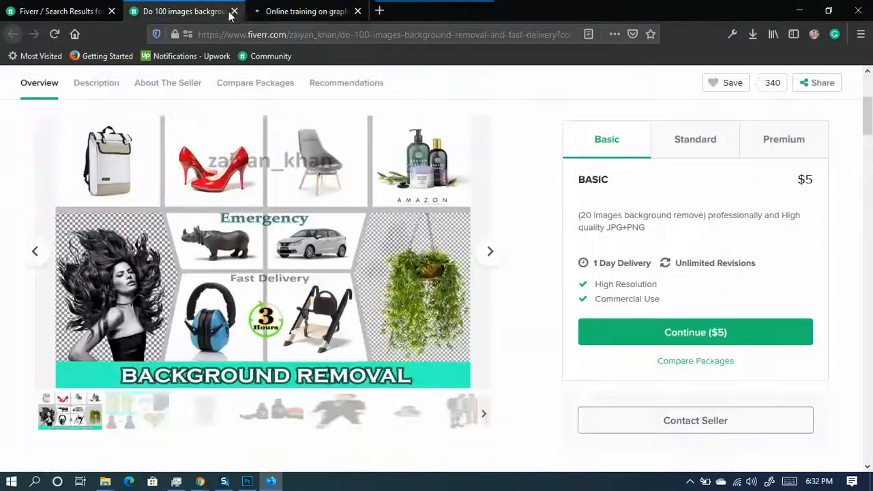
{"action": "left_click", "coordinate": [233, 11]}
{"action": "left_click", "coordinate": [102, 11]}
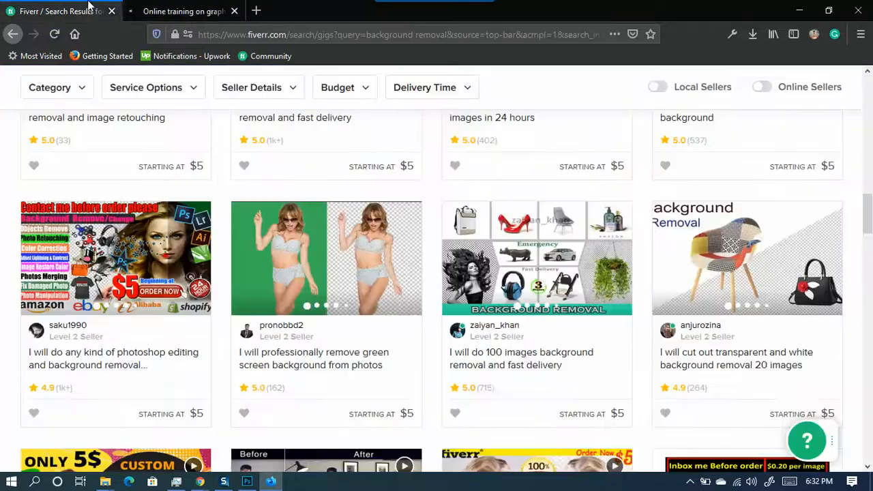
{"action": "left_click", "coordinate": [113, 11]}
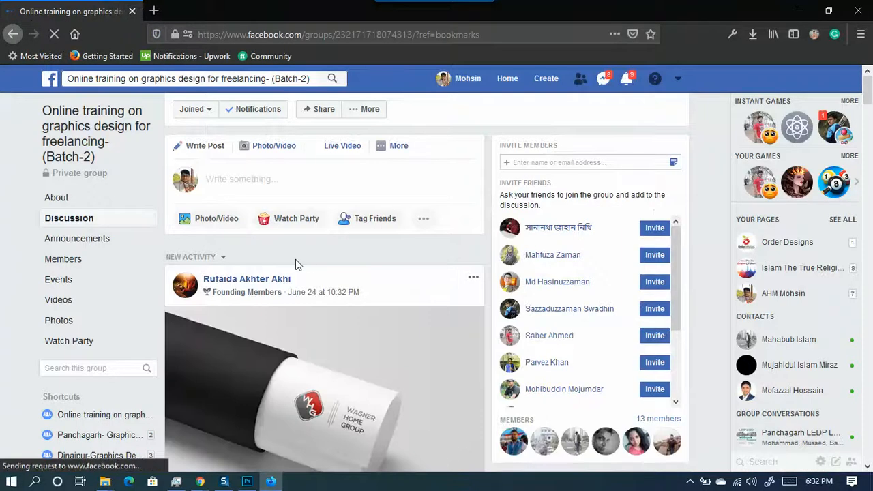
- Open the Panchagarh Graphics Design group and view the post's memory-error screenshot full size
{"action": "scroll", "coordinate": [332, 235], "scroll_direction": "down", "scroll_amount": 2}
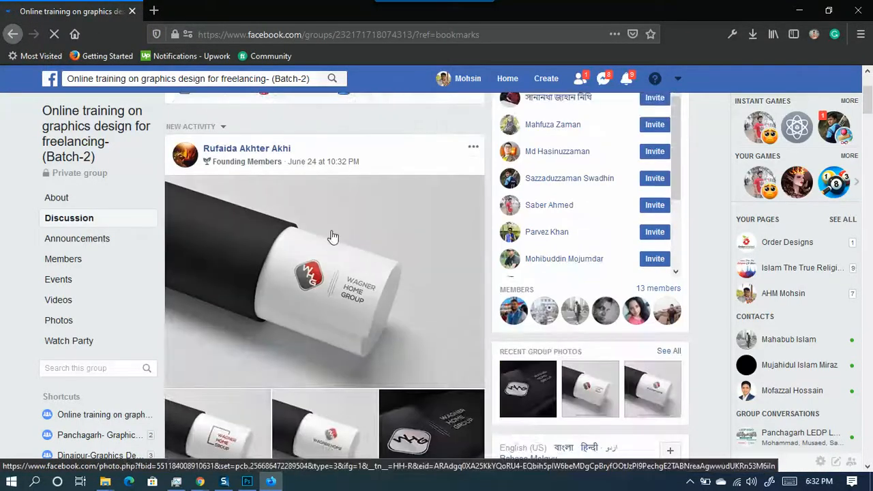
{"action": "scroll", "coordinate": [331, 233], "scroll_direction": "up", "scroll_amount": 3}
{"action": "scroll", "coordinate": [174, 199], "scroll_direction": "down", "scroll_amount": 4}
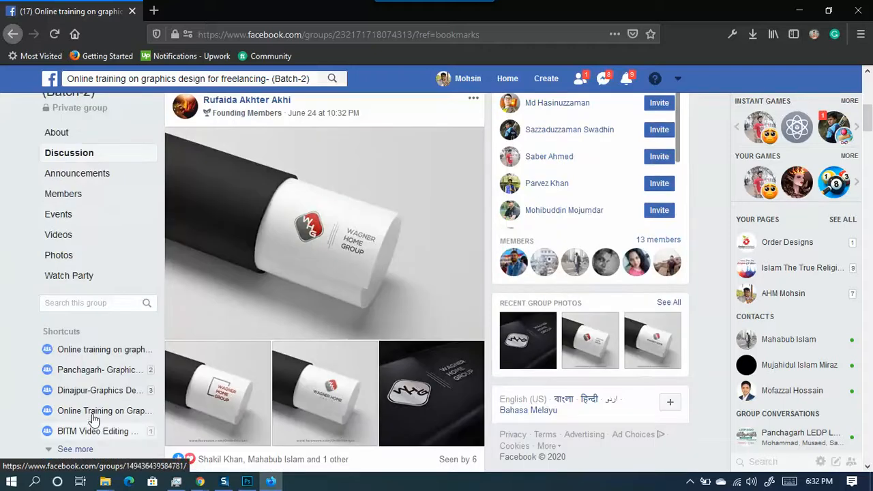
{"action": "scroll", "coordinate": [83, 371], "scroll_direction": "down", "scroll_amount": 3}
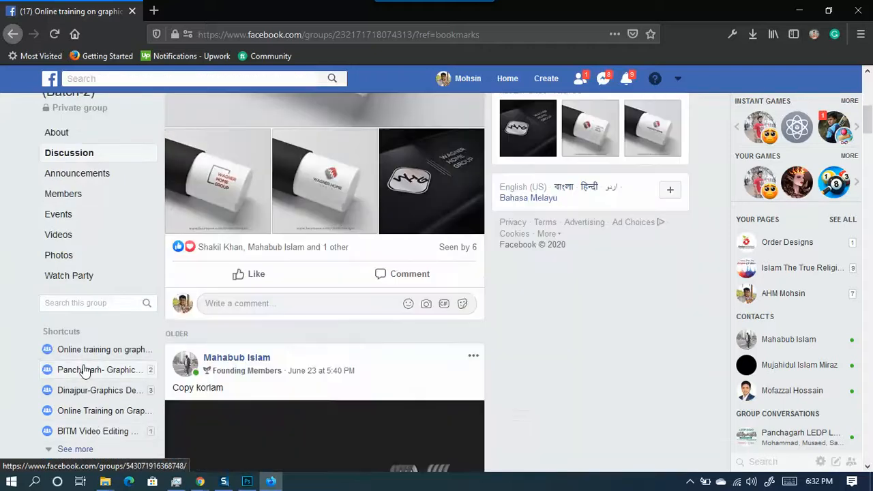
{"action": "left_click", "coordinate": [83, 372]}
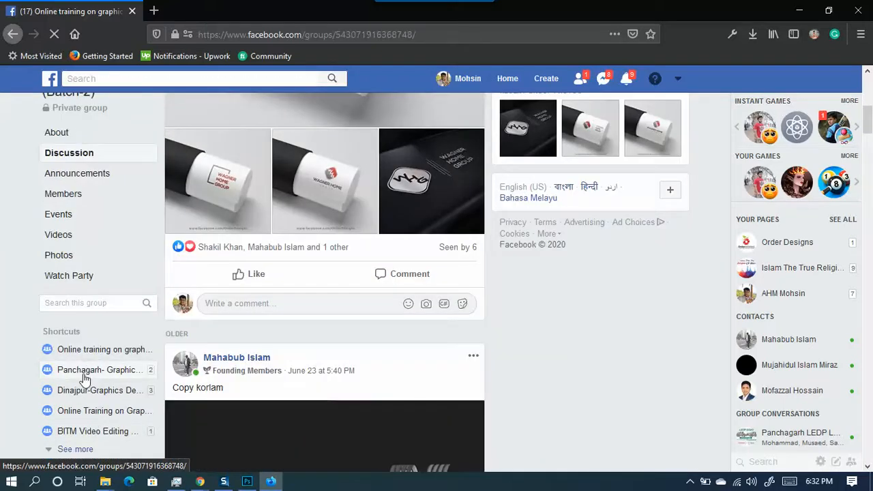
{"action": "scroll", "coordinate": [431, 300], "scroll_direction": "down", "scroll_amount": 6}
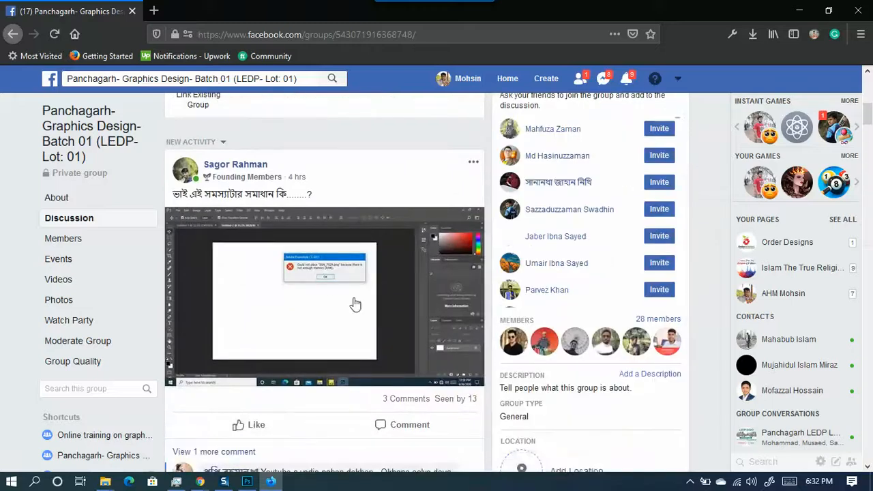
{"action": "left_click", "coordinate": [375, 294]}
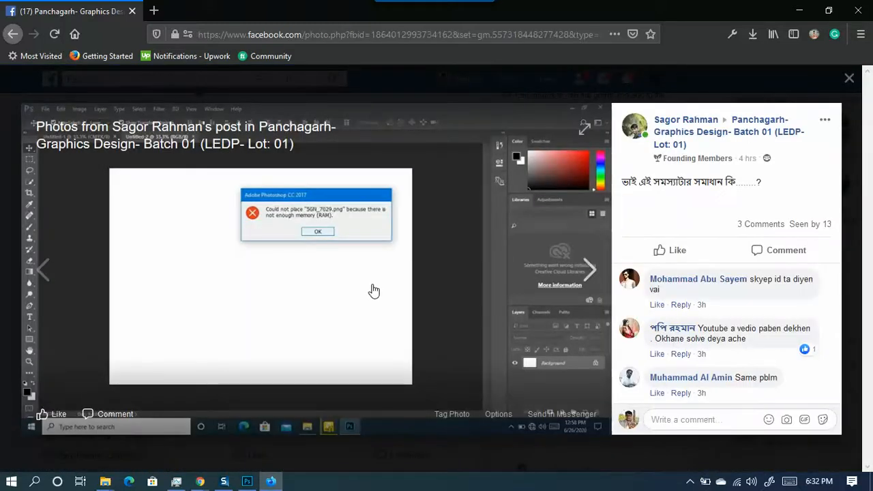
{"action": "left_click", "coordinate": [162, 9]}
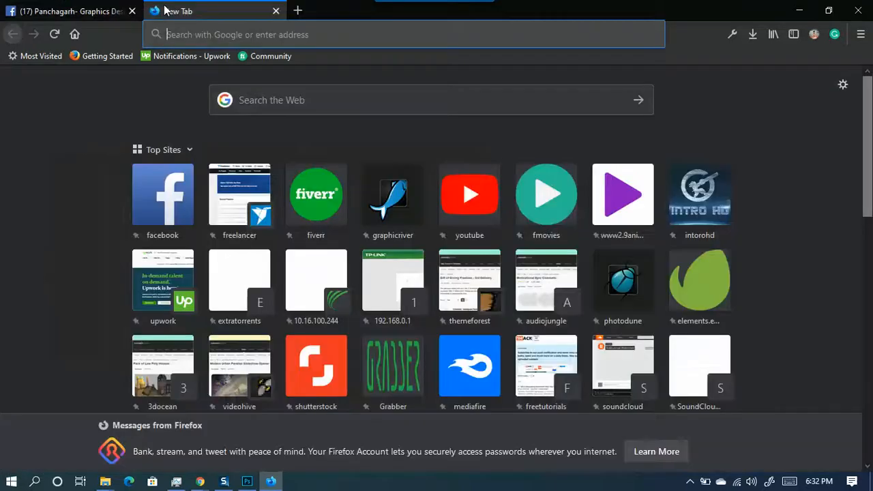
- Search Google videos for 'ram problem in photoshop' and open the first YouTube result
{"action": "left_click", "coordinate": [198, 32]}
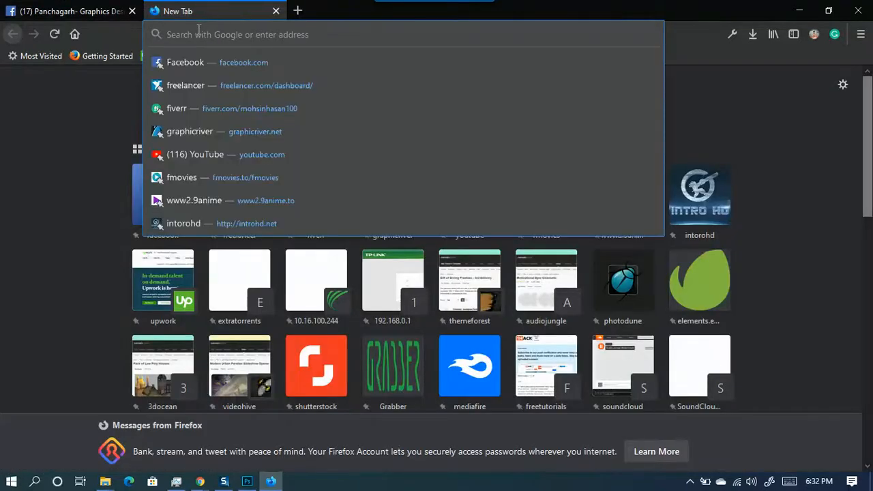
{"action": "type", "text": "ra"}
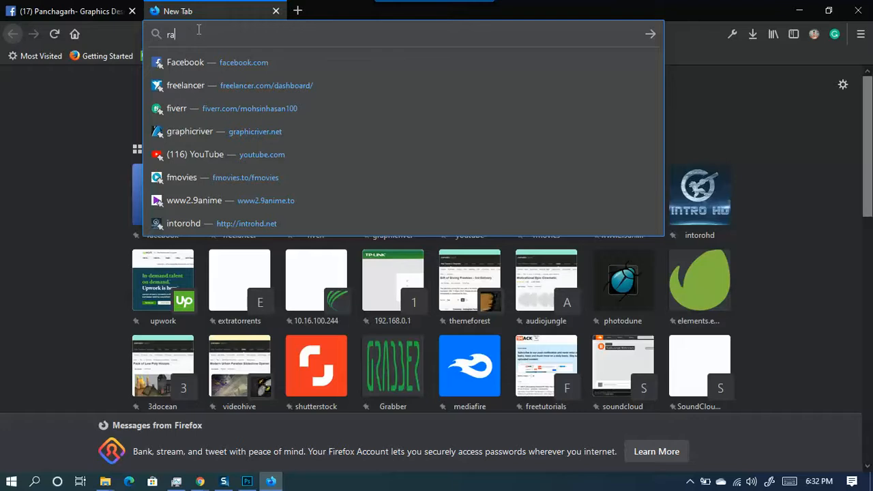
{"action": "type", "text": "m problem in phoro"}
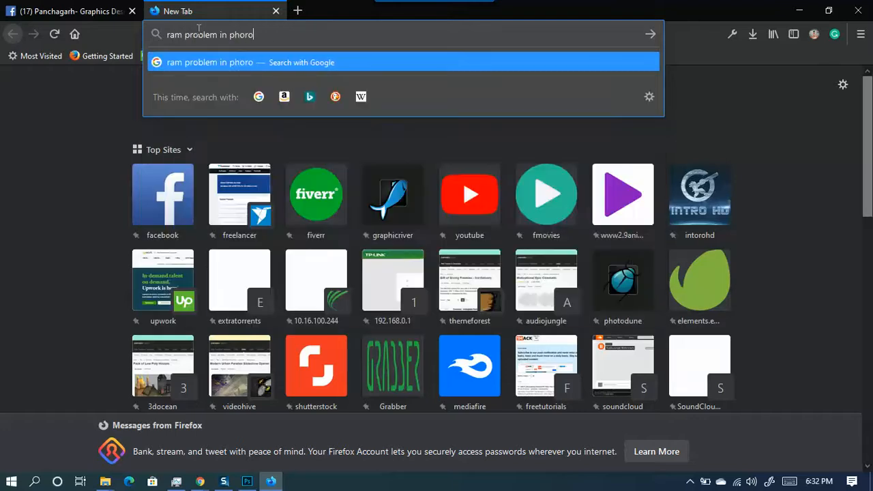
{"action": "key", "text": "BackSpace"}
{"action": "key", "text": "BackSpace"}
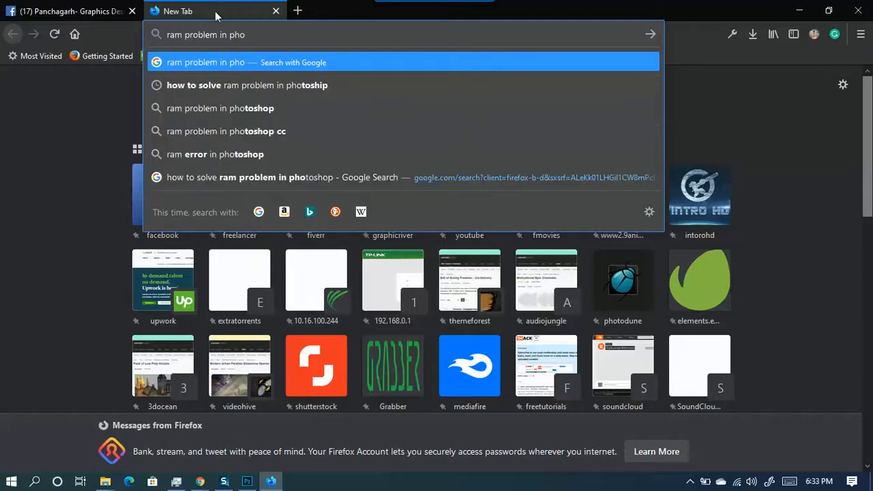
{"action": "left_click", "coordinate": [249, 108]}
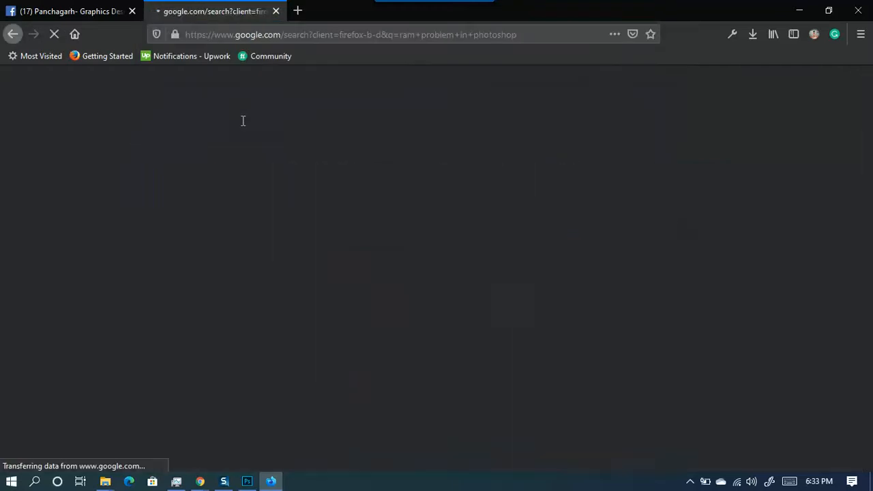
{"action": "left_click", "coordinate": [190, 133]}
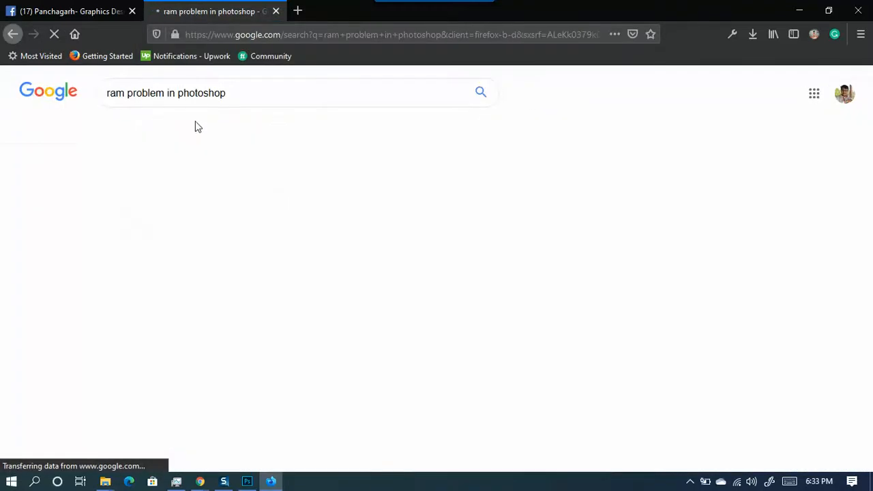
{"action": "left_click", "coordinate": [138, 231]}
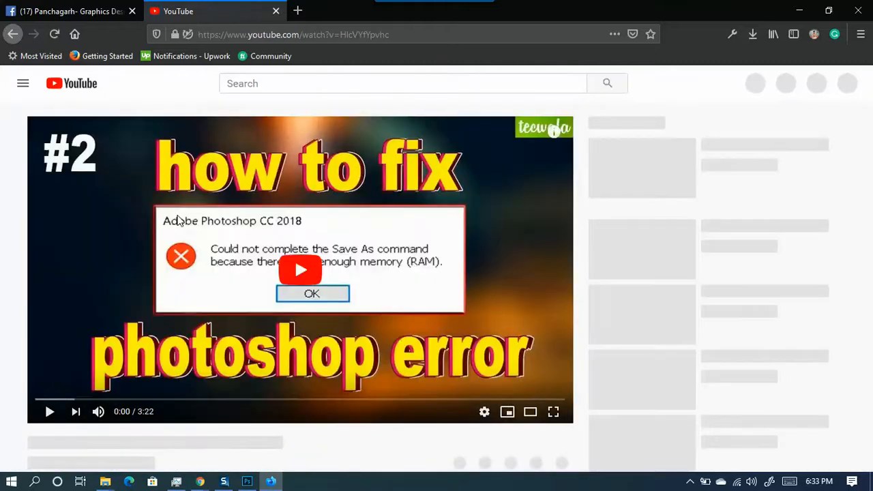
{"action": "left_click", "coordinate": [343, 32]}
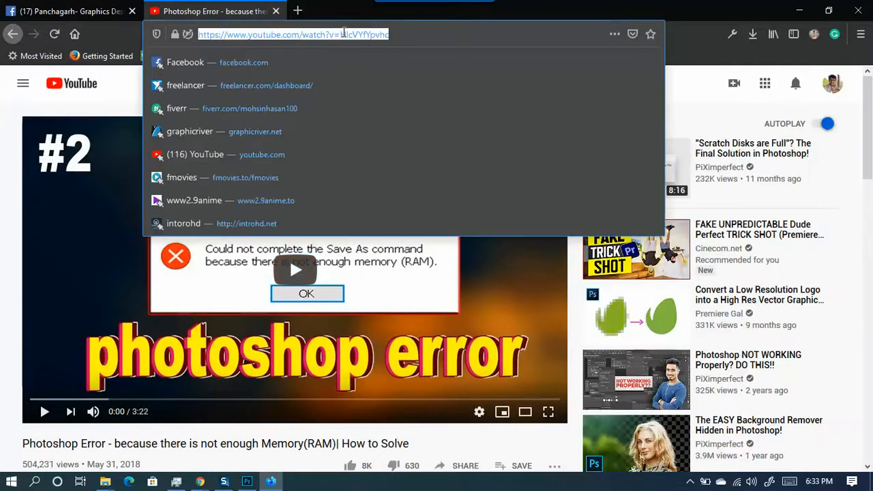
- Scrub the video to its registry step near 1:27, pause it, and return to Facebook
{"action": "left_click", "coordinate": [4, 310]}
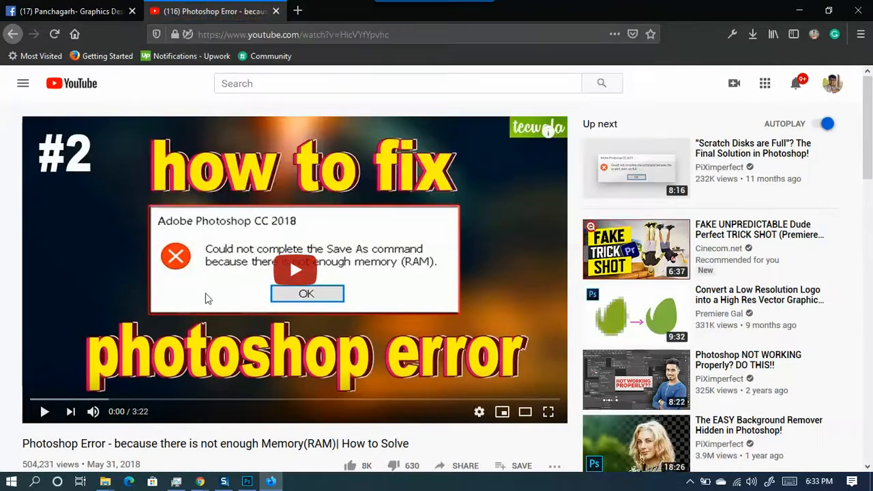
{"action": "scroll", "coordinate": [334, 237], "scroll_direction": "down", "scroll_amount": 1}
{"action": "scroll", "coordinate": [59, 210], "scroll_direction": "down", "scroll_amount": 4}
{"action": "scroll", "coordinate": [54, 296], "scroll_direction": "up", "scroll_amount": 5}
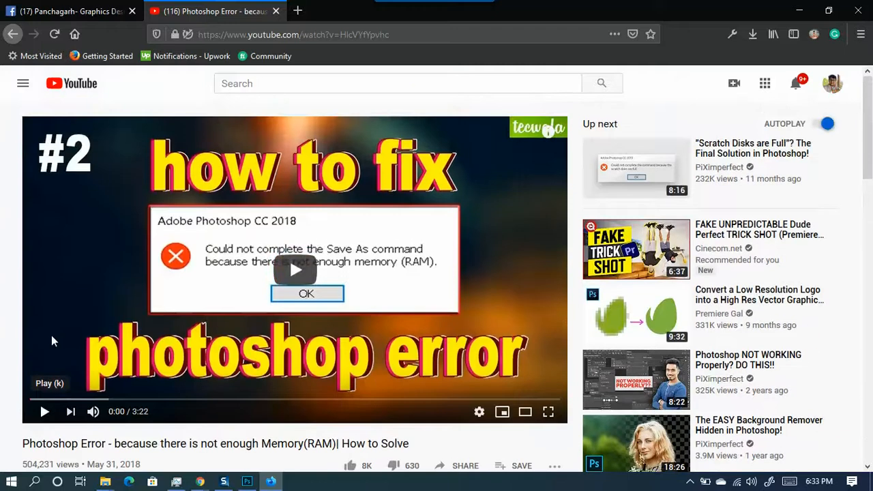
{"action": "left_click", "coordinate": [124, 399]}
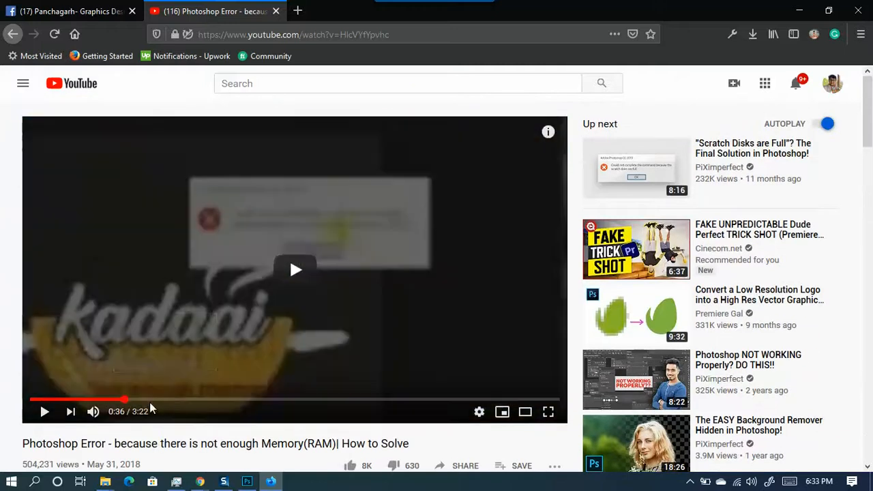
{"action": "left_click_drag", "start_coordinate": [157, 394], "coordinate": [409, 407]}
{"action": "left_click", "coordinate": [517, 341]}
{"action": "left_click_drag", "start_coordinate": [279, 401], "coordinate": [262, 401]}
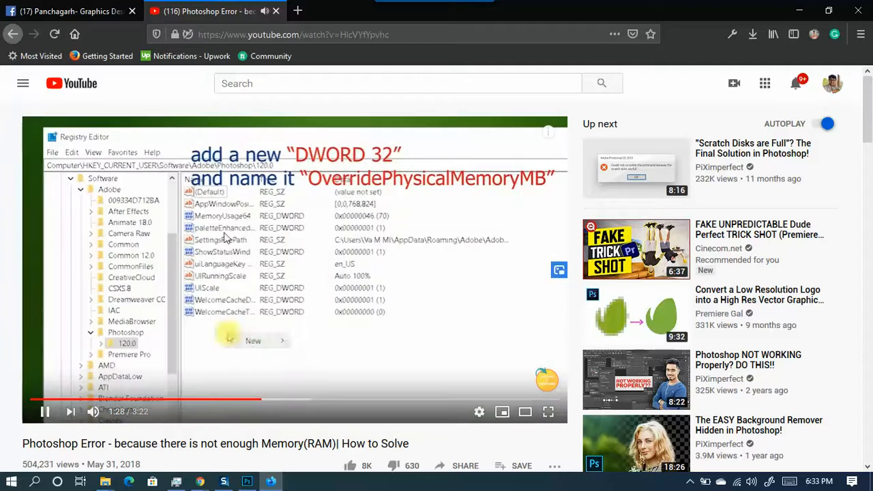
{"action": "left_click", "coordinate": [266, 307]}
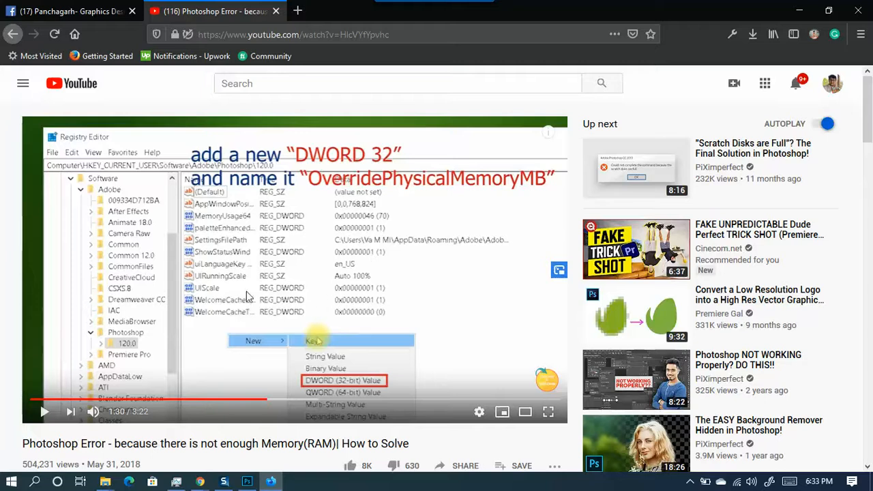
{"action": "left_click", "coordinate": [78, 9]}
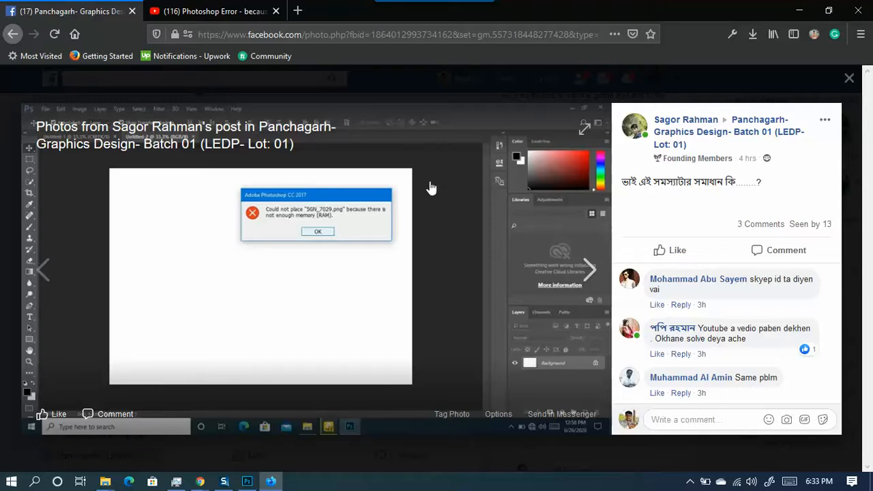
- Bring the Google Meet class call window forward from the Chrome taskbar preview
{"action": "mouse_move", "coordinate": [199, 480]}
{"action": "left_click", "coordinate": [191, 460]}
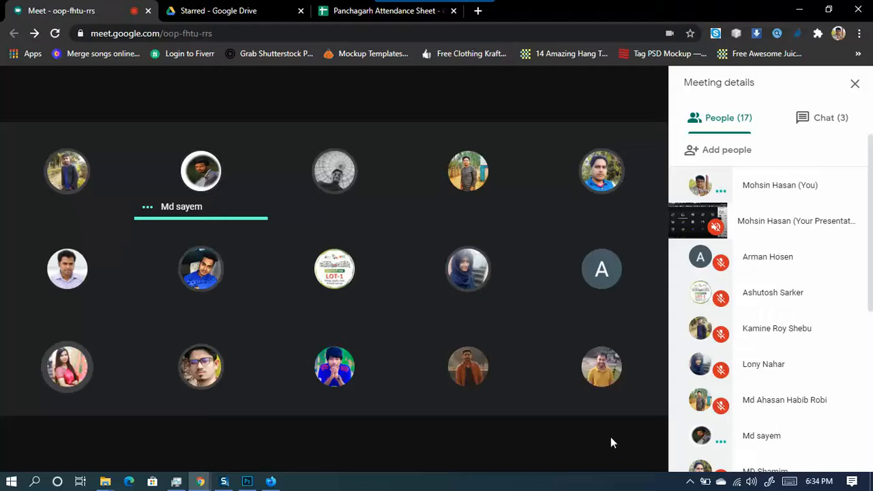
{"action": "mouse_move", "coordinate": [473, 368]}
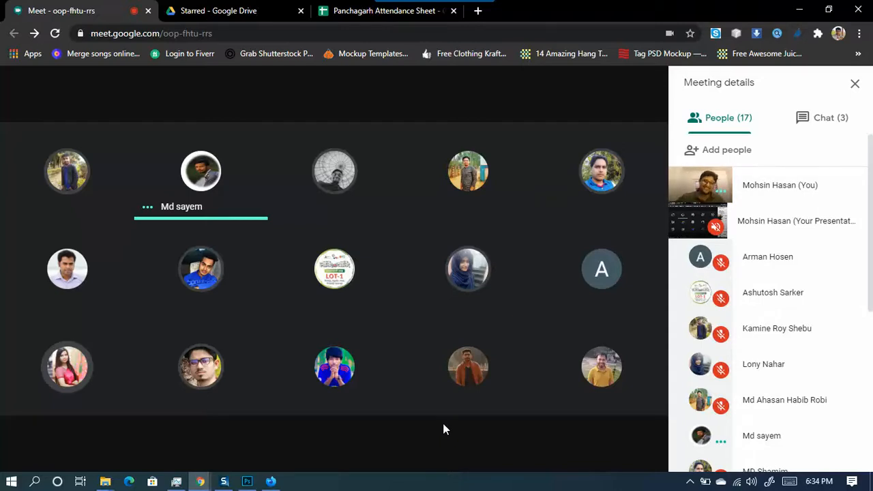
{"action": "mouse_move", "coordinate": [342, 453]}
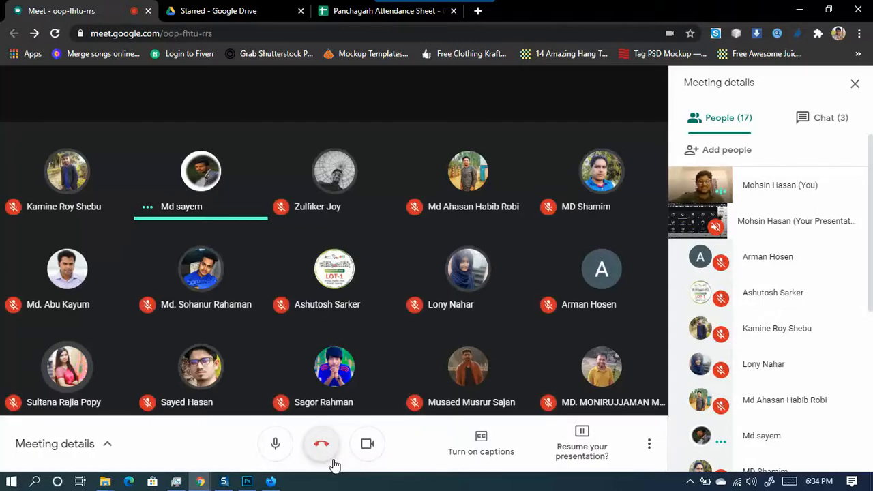
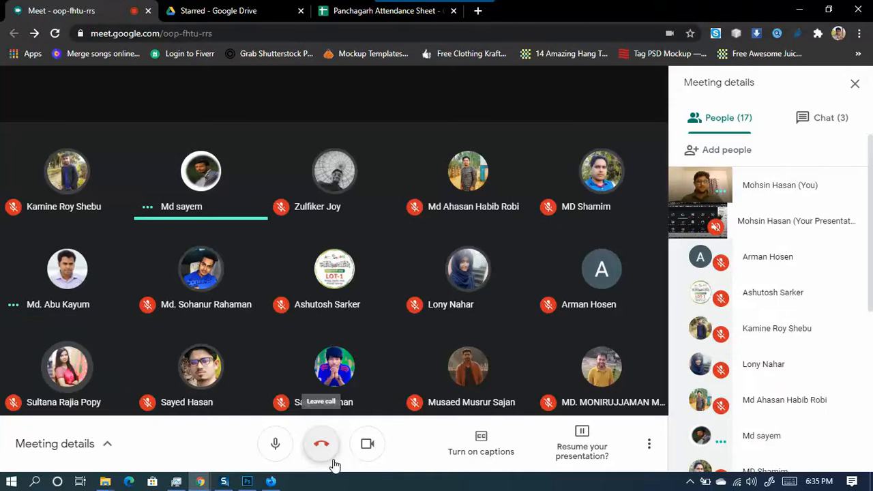
- Switch to Firefox and its YouTube 'Photoshop Error - not enough Memory(RAM)' tutorial tab
{"action": "mouse_move", "coordinate": [271, 482]}
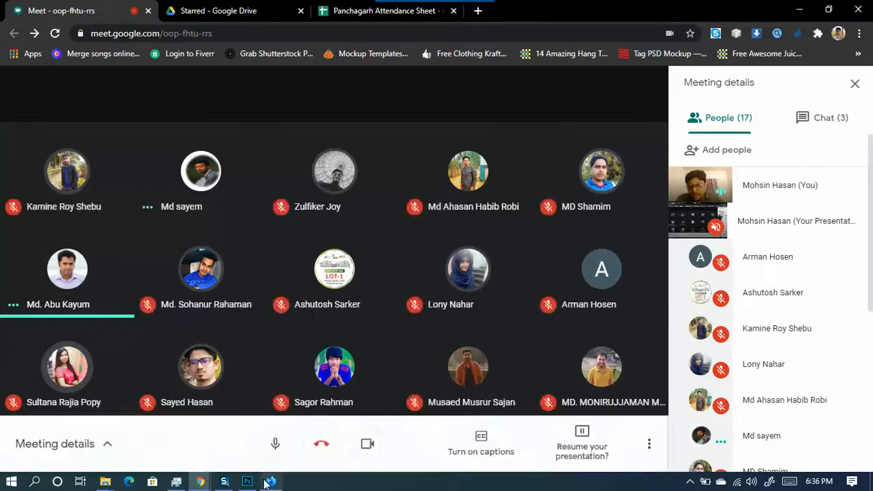
{"action": "left_click", "coordinate": [270, 481]}
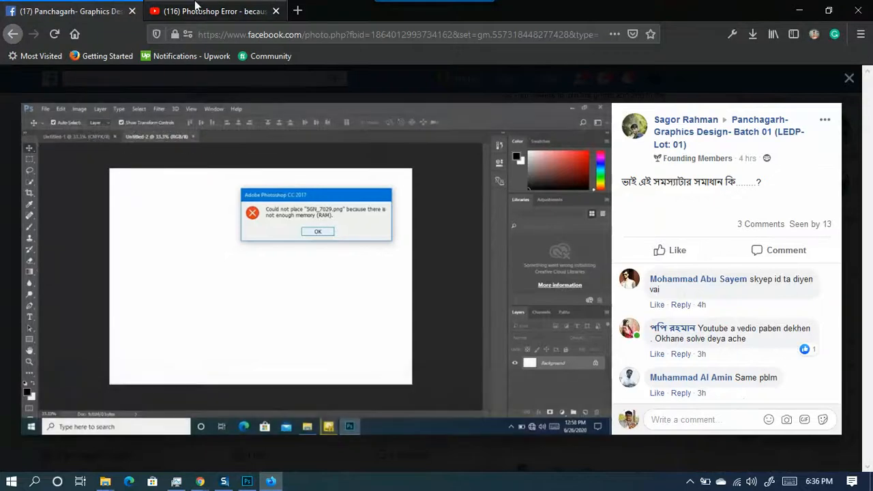
{"action": "key", "text": "ctrl+Tab"}
{"action": "scroll", "coordinate": [34, 332], "scroll_direction": "down", "scroll_amount": 2}
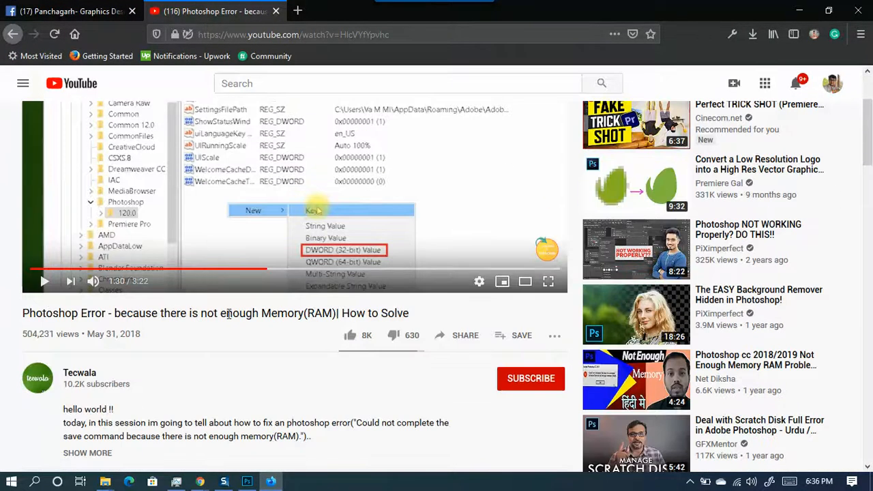
- Scrub the tutorial forward, then briefly play and pause it
{"action": "left_click_drag", "start_coordinate": [411, 315], "coordinate": [25, 315]}
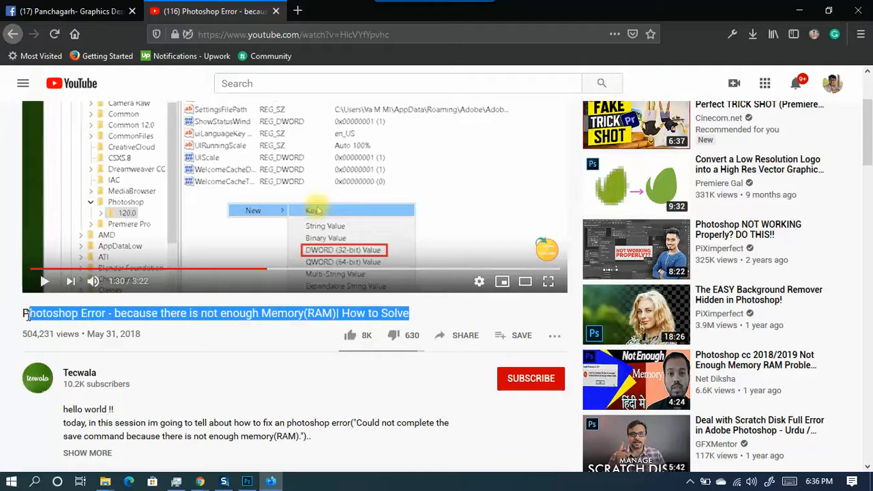
{"action": "scroll", "coordinate": [3, 341], "scroll_direction": "up", "scroll_amount": 1}
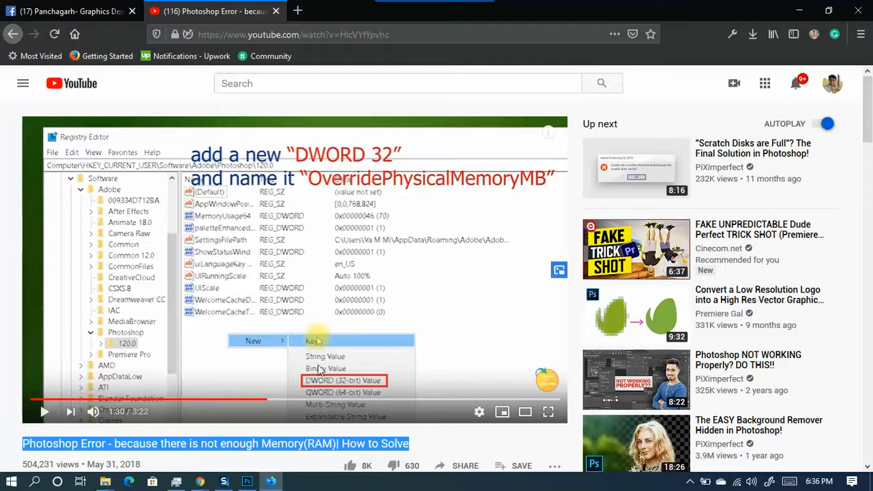
{"action": "left_click_drag", "start_coordinate": [290, 402], "coordinate": [374, 400]}
{"action": "left_click", "coordinate": [284, 287]}
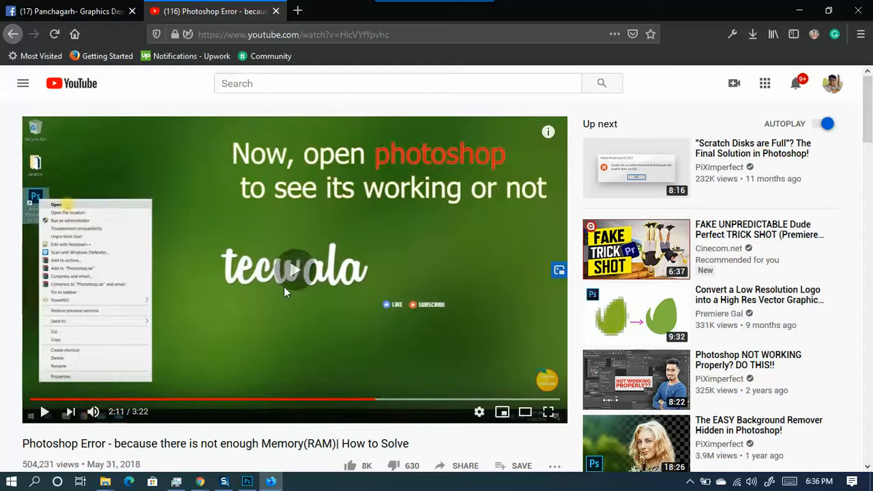
{"action": "left_click", "coordinate": [284, 286]}
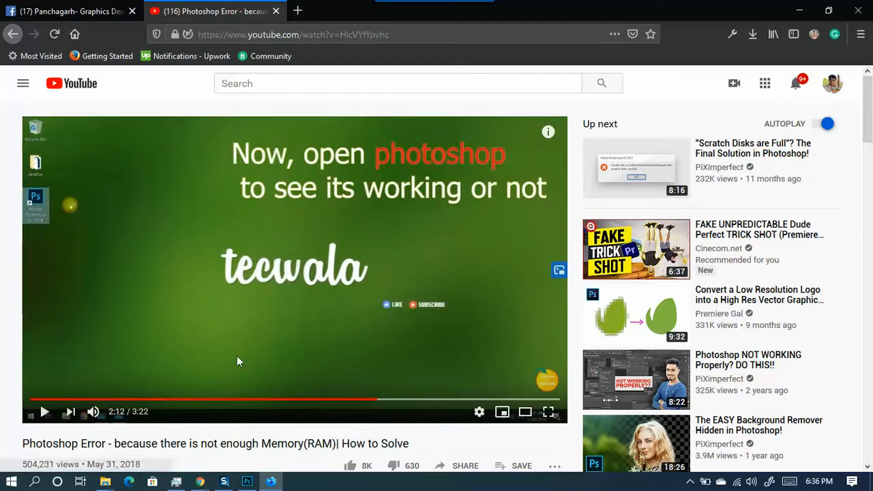
- Rewind the video to 1:42, the OverridePhysicalMemoryMB registry step
{"action": "scroll", "coordinate": [203, 285], "scroll_direction": "down", "scroll_amount": 2}
{"action": "scroll", "coordinate": [203, 280], "scroll_direction": "down", "scroll_amount": 1}
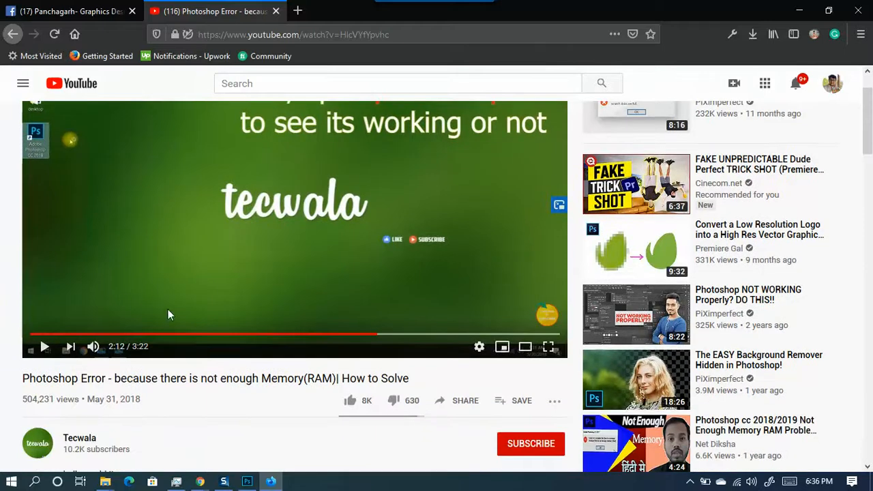
{"action": "left_click_drag", "start_coordinate": [379, 331], "coordinate": [298, 333]}
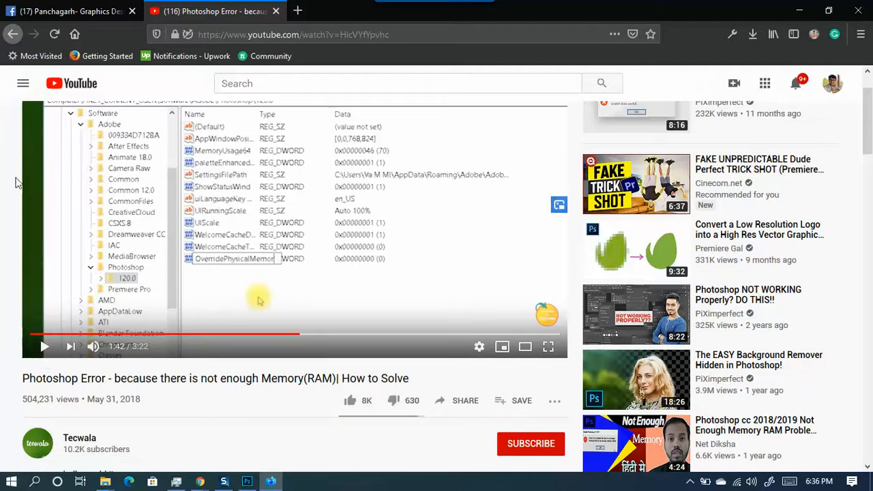
{"action": "scroll", "coordinate": [16, 184], "scroll_direction": "up", "scroll_amount": 3}
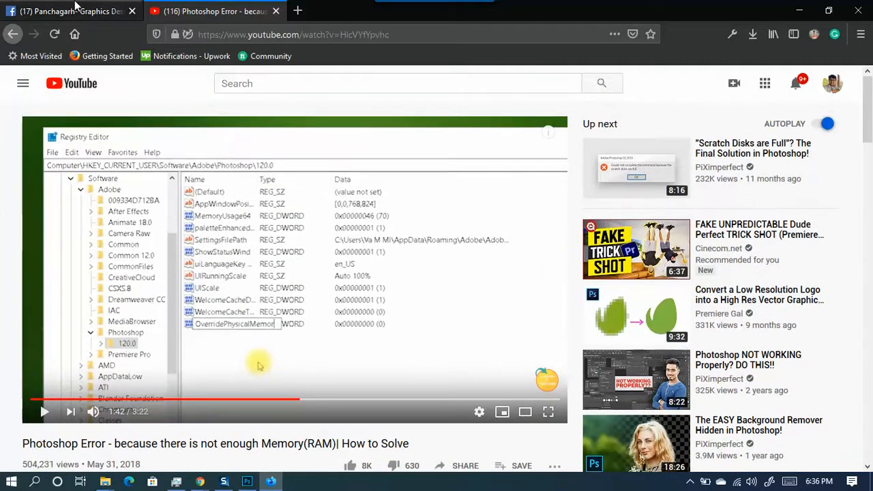
- Return to the Google Meet class call with presenting stopped, as participants drop to 13
{"action": "mouse_move", "coordinate": [199, 481]}
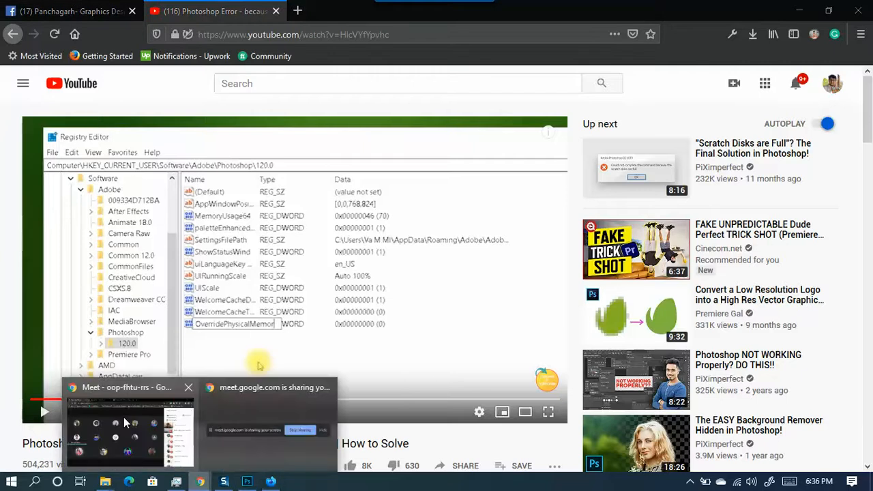
{"action": "left_click", "coordinate": [123, 416]}
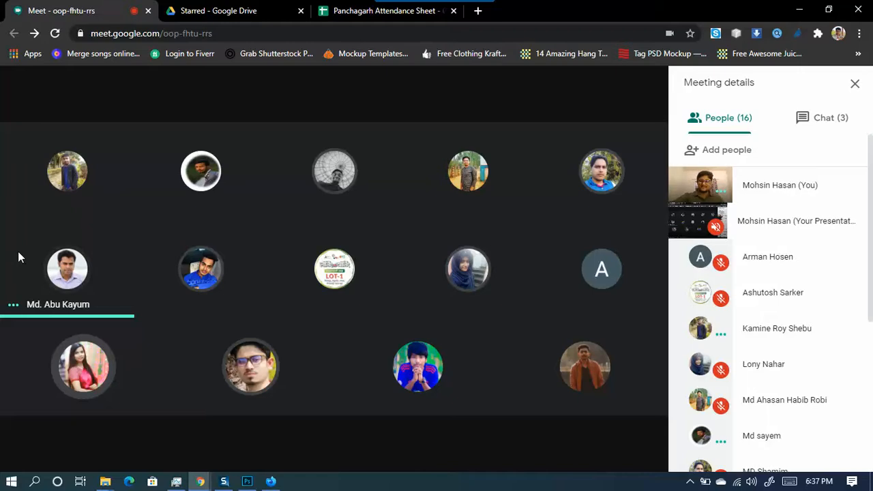
{"action": "mouse_move", "coordinate": [271, 440]}
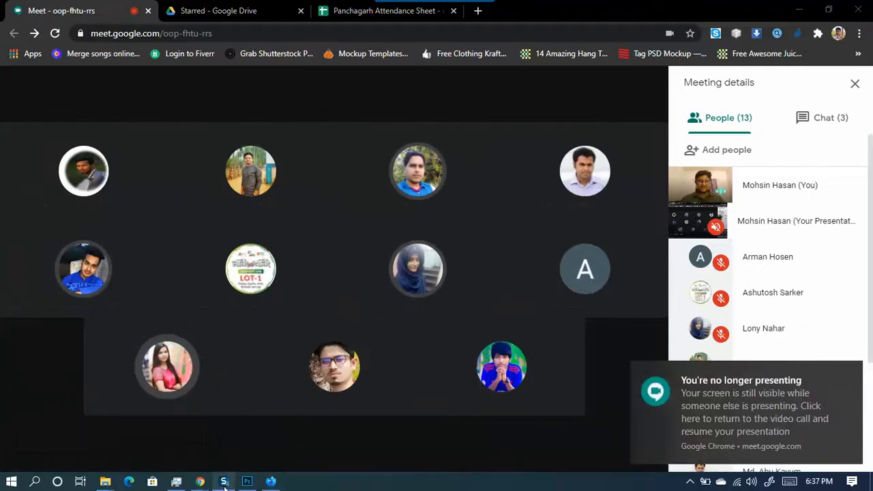
{"action": "mouse_move", "coordinate": [224, 484]}
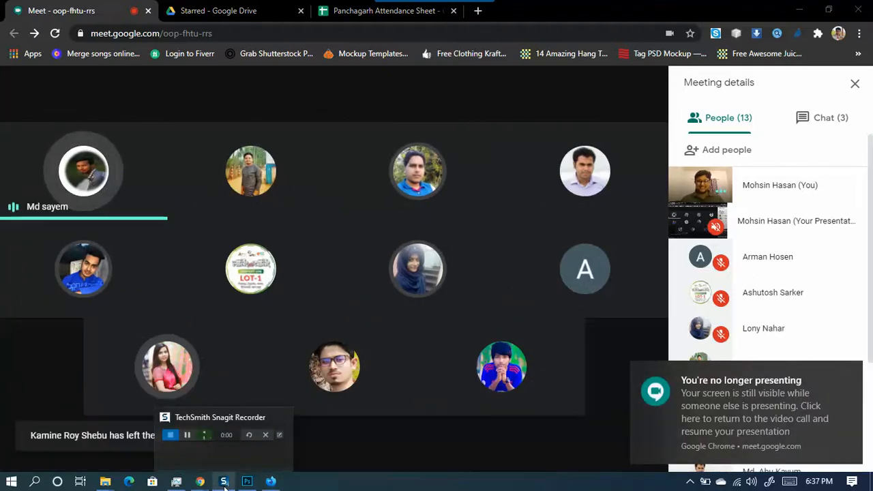